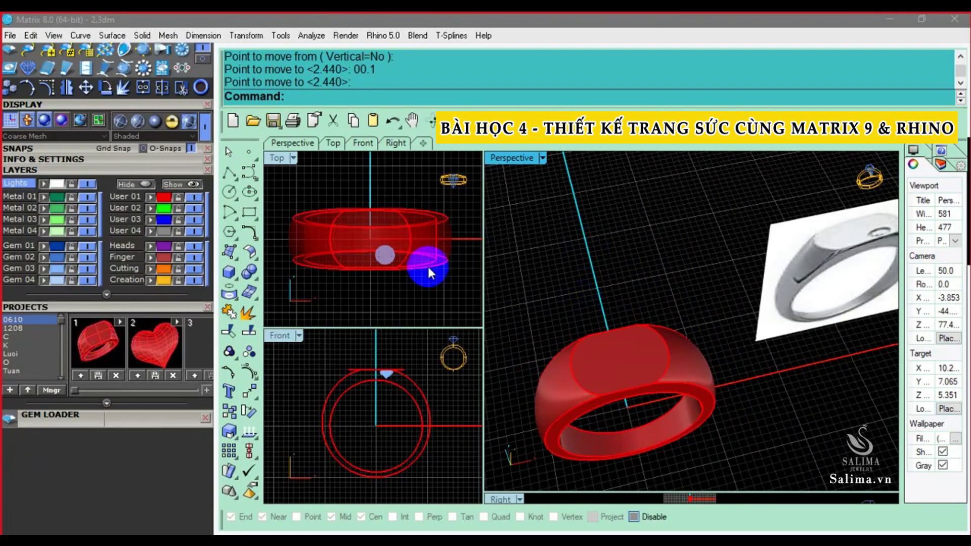
# Float the Solid Creation primitives as a panel and pan the Perspective view to empty space
pyautogui.moveTo(524, 166)
pyautogui.mouseDown(button='right')
pyautogui.moveTo(685, 317)
pyautogui.moveTo(648, 316)
pyautogui.moveTo(637, 276)
pyautogui.moveTo(340, 260)
pyautogui.mouseUp(button='right')
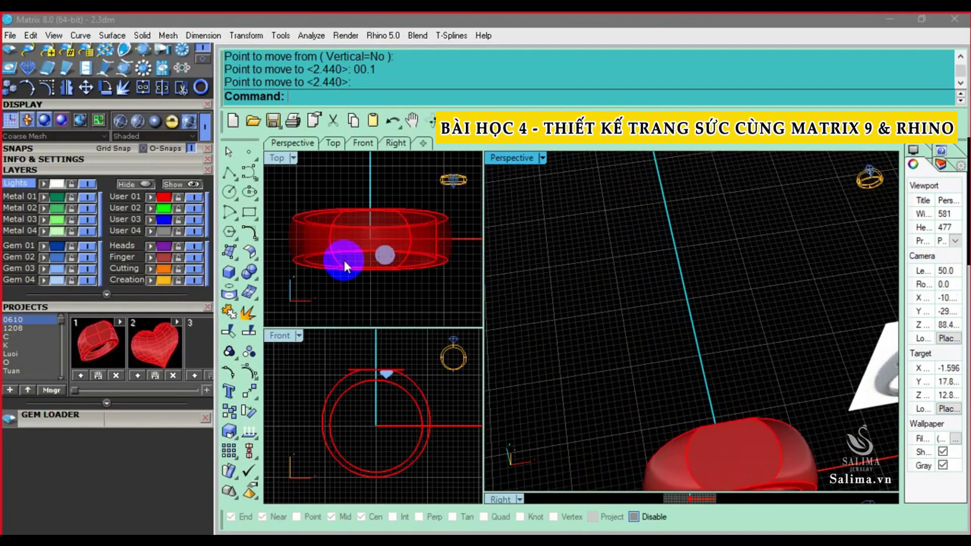
pyautogui.click(236, 271)
pyautogui.moveTo(243, 267); pyautogui.dragTo(431, 210)
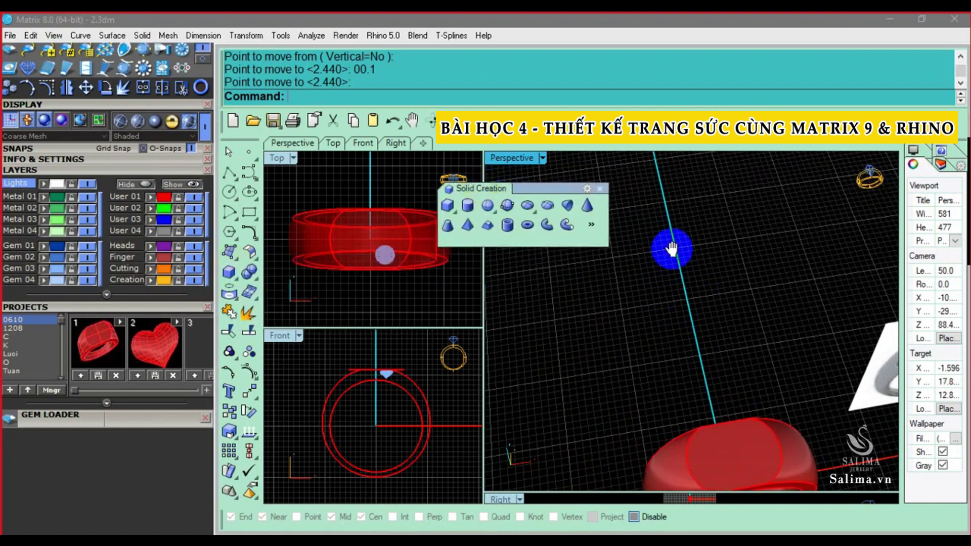
pyautogui.keyDown('shift'); pyautogui.moveTo(671, 247); pyautogui.dragTo(575, 242, button='right'); pyautogui.keyUp('shift')
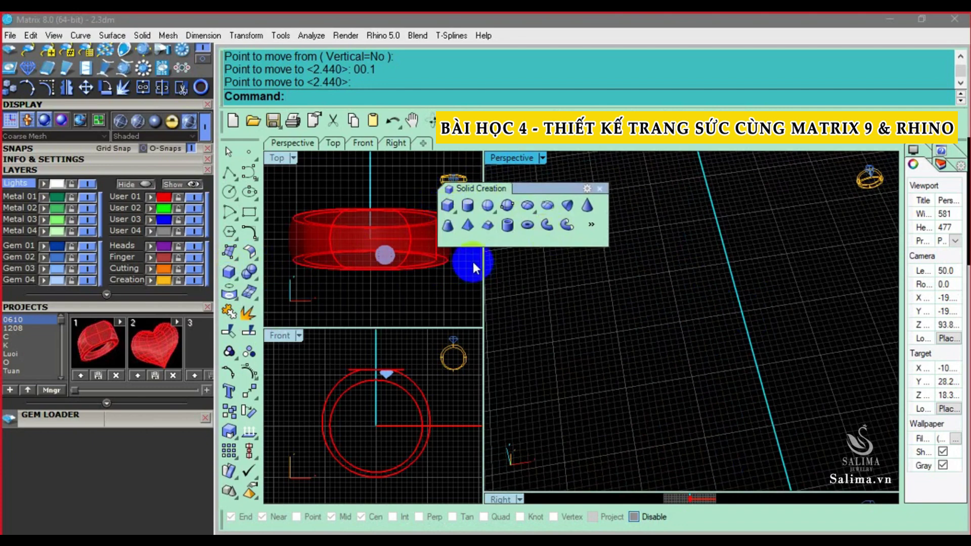
# Start the Box command beside the ring
pyautogui.click(412, 211)
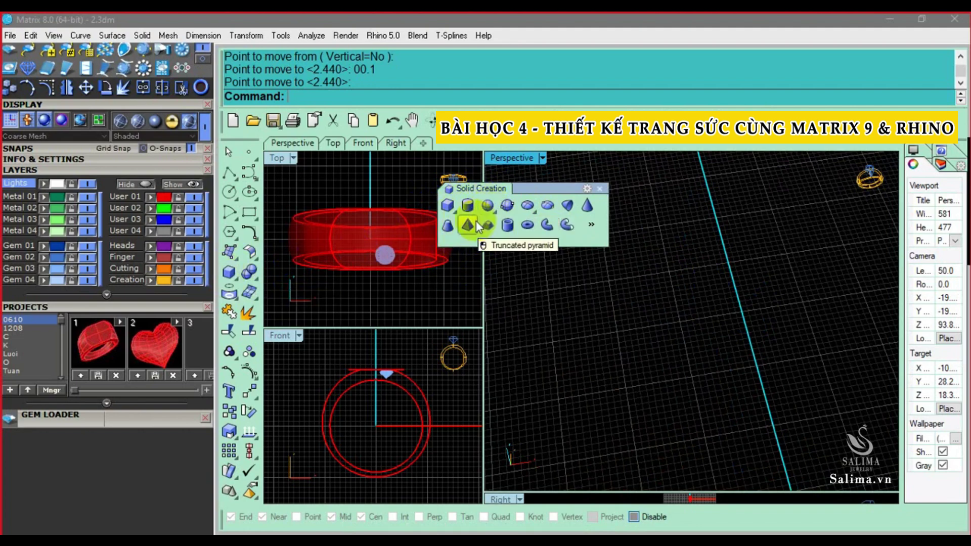
pyautogui.click(448, 206)
pyautogui.scroll(-3, 572, 284)
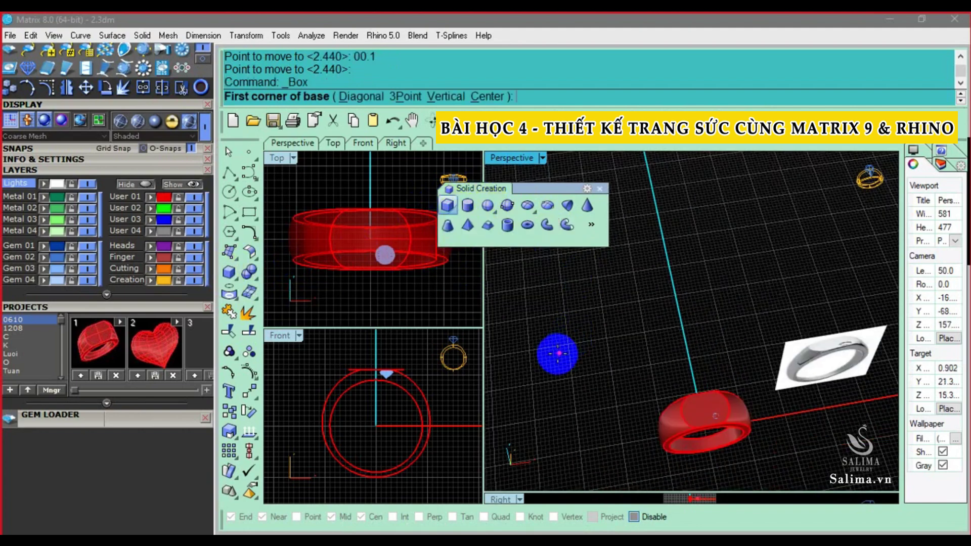
# Draw a box and a tall cylinder beside the ring
pyautogui.click(558, 354)
pyautogui.click(623, 311)
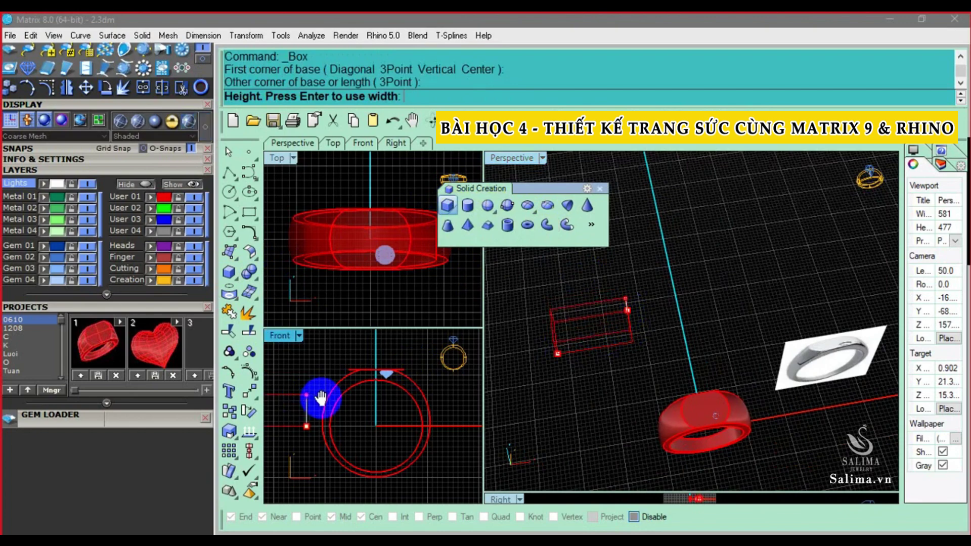
pyautogui.click(343, 373)
pyautogui.click(467, 205)
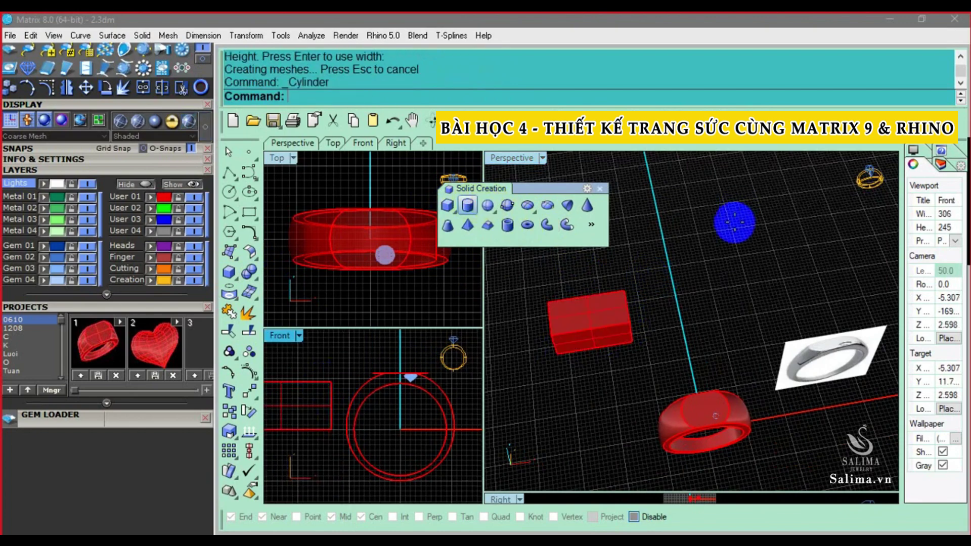
pyautogui.click(688, 343)
pyautogui.click(743, 344)
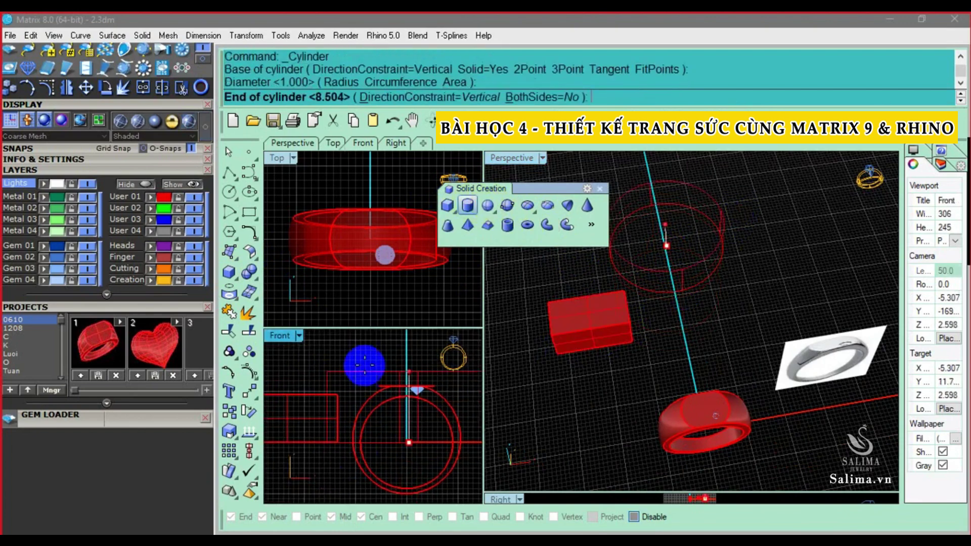
pyautogui.click(356, 428)
# Add a small sphere by centre and a large sphere by diameter
pyautogui.click(487, 205)
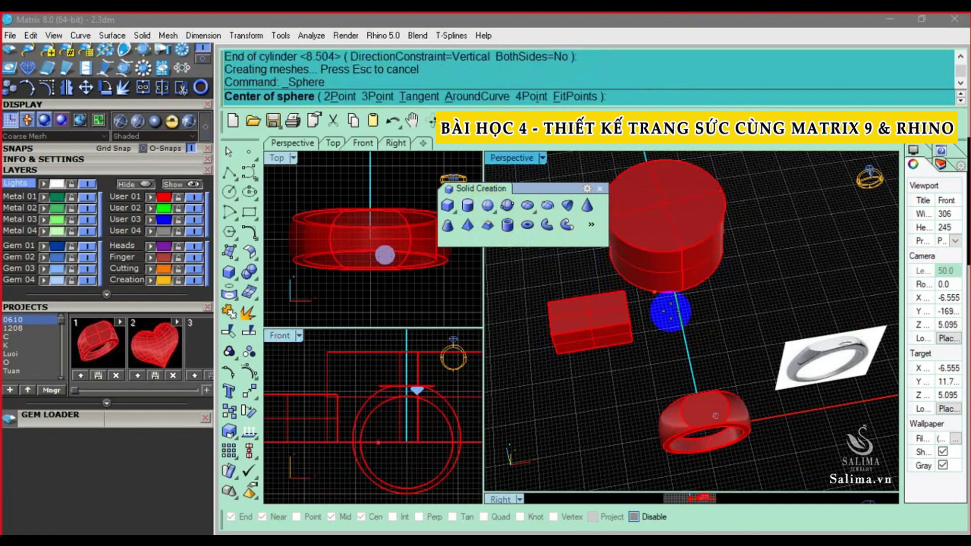
pyautogui.click(667, 317)
pyautogui.click(678, 348)
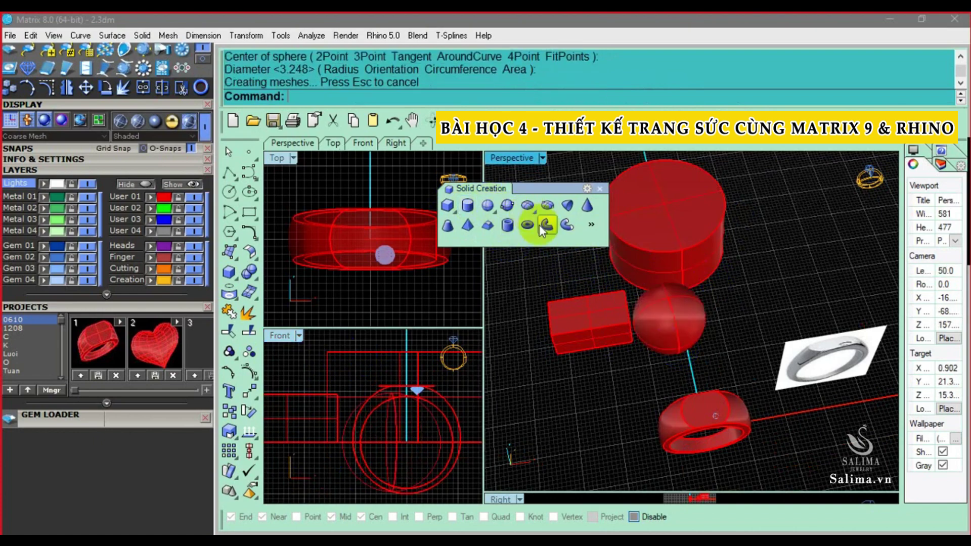
pyautogui.keyDown('shift'); pyautogui.moveTo(624, 275); pyautogui.dragTo(700, 288, button='right'); pyautogui.keyUp('shift')
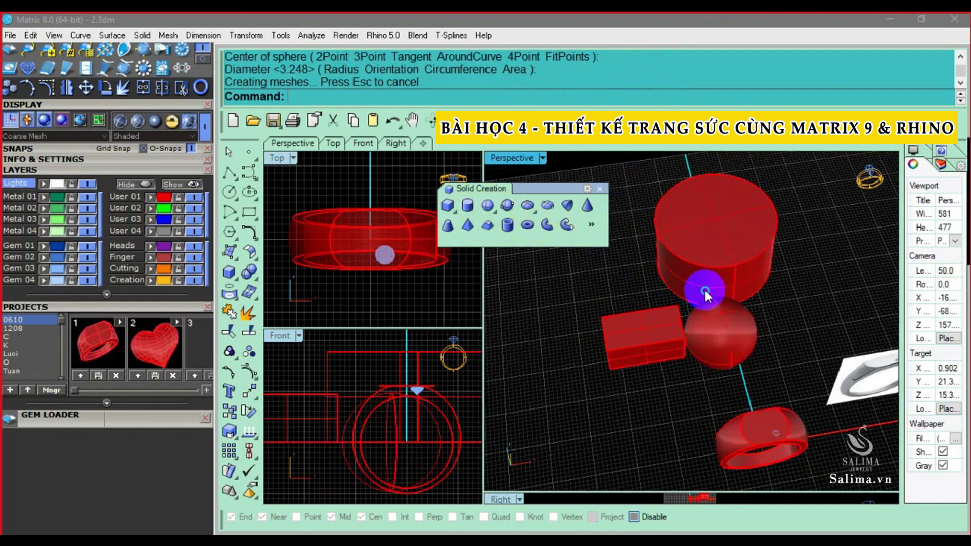
pyautogui.click(508, 206)
pyautogui.click(528, 306)
pyautogui.click(606, 284)
pyautogui.keyDown('shift'); pyautogui.moveTo(608, 293); pyautogui.dragTo(636, 276, button='right'); pyautogui.keyUp('shift')
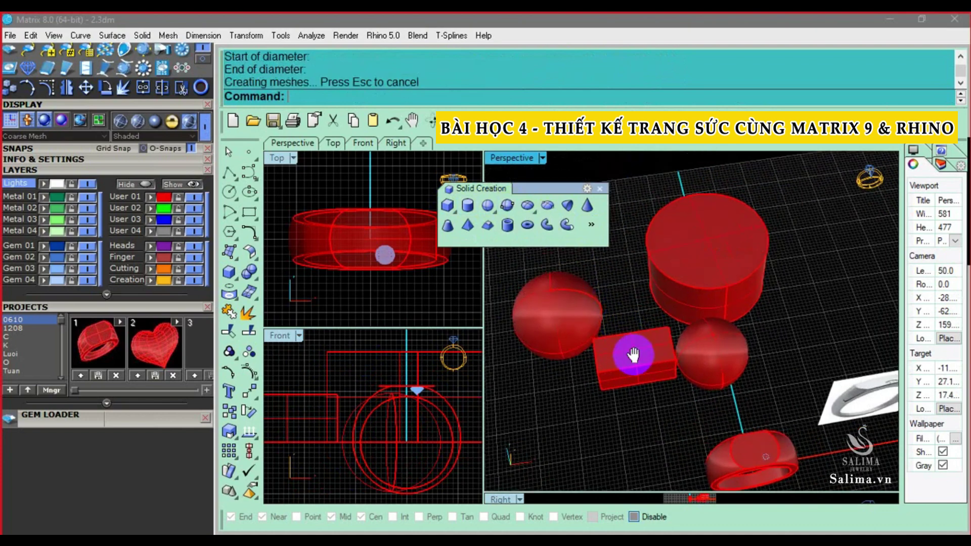
pyautogui.click(717, 359)
# Select the box and rotate it in plan using the gumball in the Top view
pyautogui.scroll(3, 723, 349)
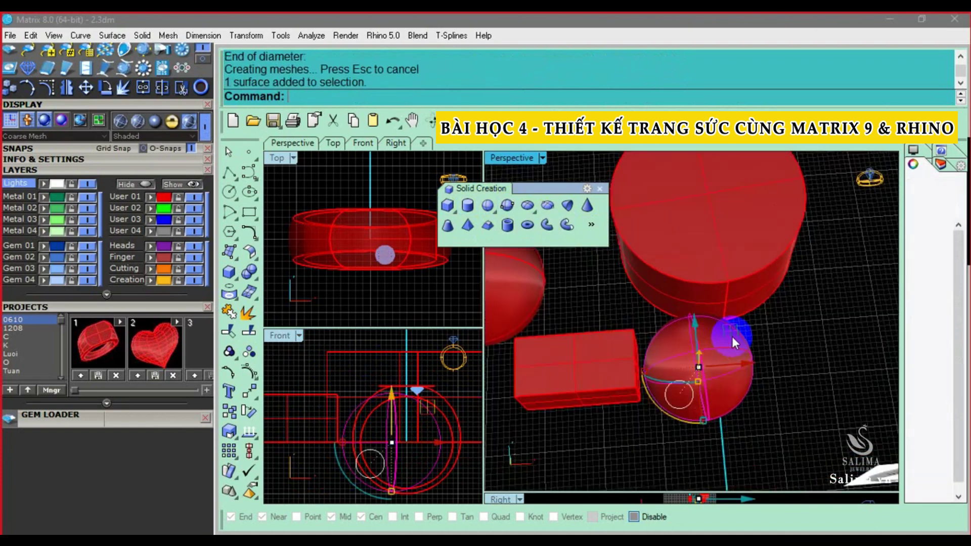
pyautogui.moveTo(575, 323)
pyautogui.mouseDown(button='right')
pyautogui.moveTo(551, 296)
pyautogui.moveTo(600, 291)
pyautogui.moveTo(687, 252)
pyautogui.mouseUp(button='right')
pyautogui.click(527, 286)
pyautogui.click(644, 379)
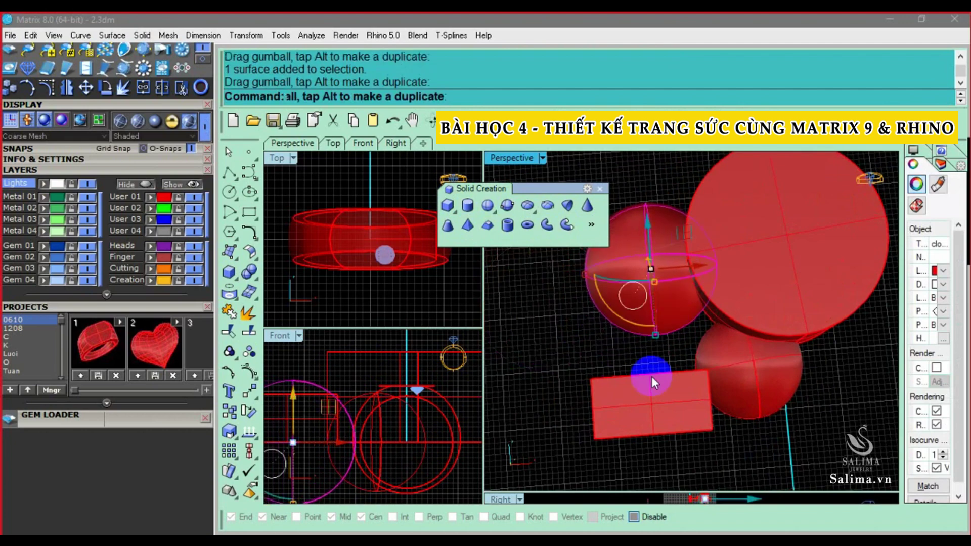
pyautogui.moveTo(644, 379)
pyautogui.mouseDown(button='right')
pyautogui.moveTo(764, 299)
pyautogui.moveTo(737, 369)
pyautogui.moveTo(693, 401)
pyautogui.mouseUp(button='right')
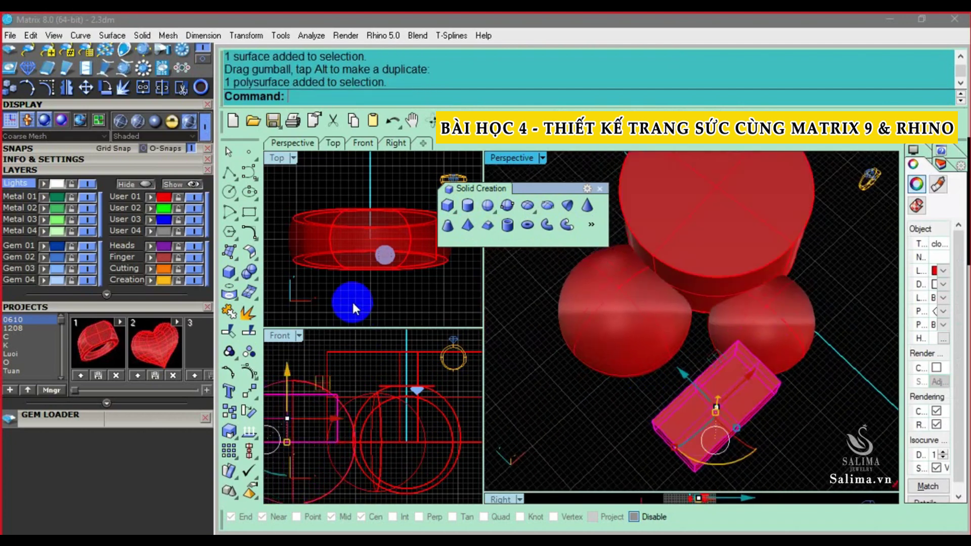
pyautogui.moveTo(354, 304); pyautogui.dragTo(348, 249, button='right')
pyautogui.click(348, 249)
pyautogui.moveTo(312, 256); pyautogui.dragTo(386, 211)
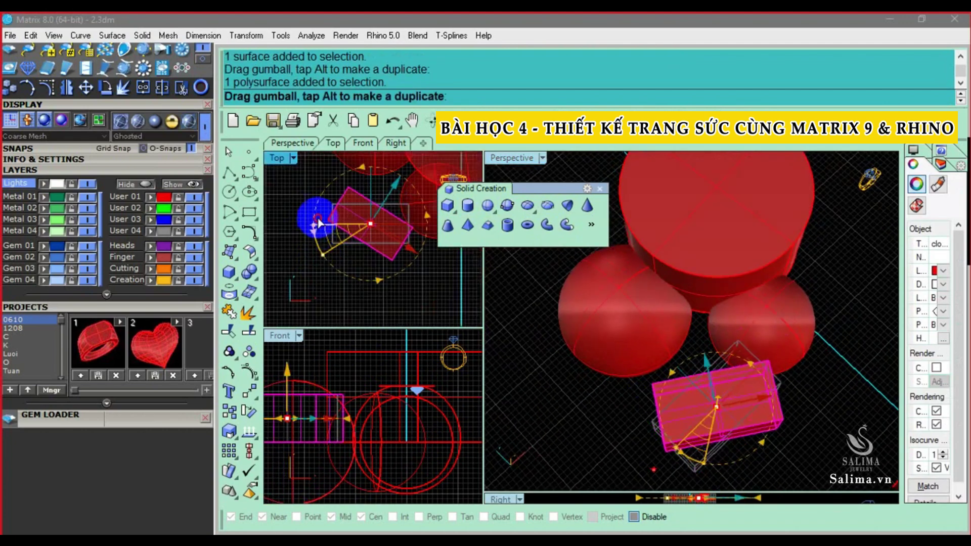
pyautogui.moveTo(384, 254); pyautogui.dragTo(397, 228, button='right')
pyautogui.press('Escape')
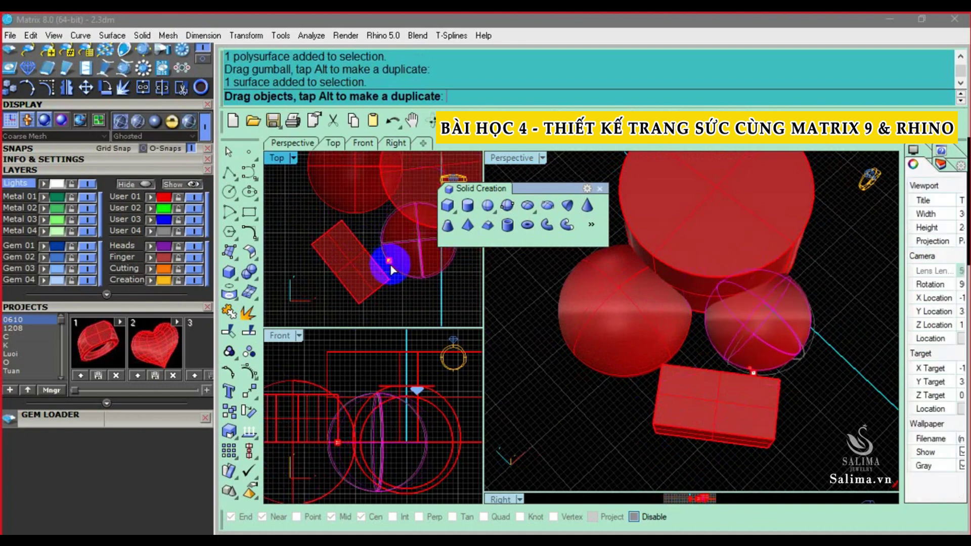
pyautogui.press('Escape')
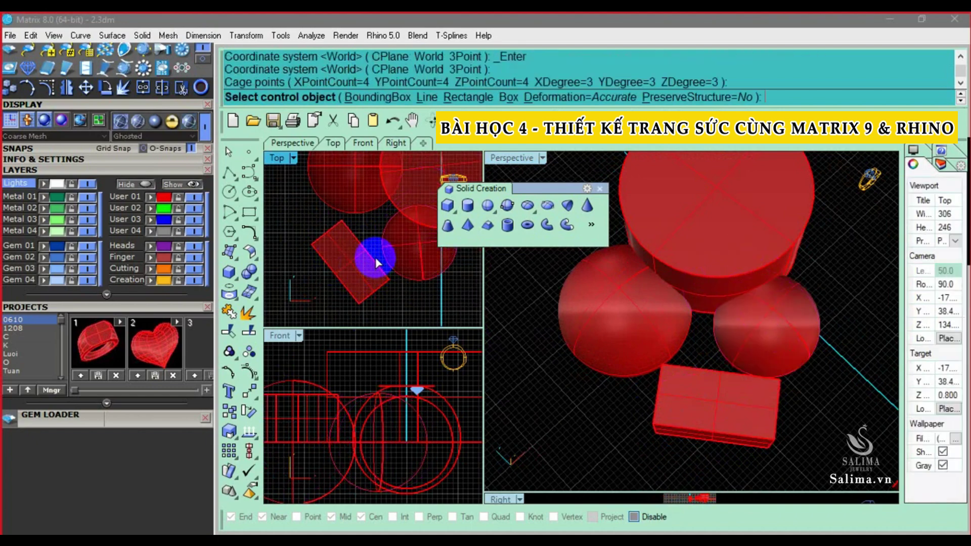
pyautogui.press('Escape')
# Move the box against the cylinder between the two spheres
pyautogui.click(375, 271)
pyautogui.moveTo(375, 271); pyautogui.dragTo(390, 248)
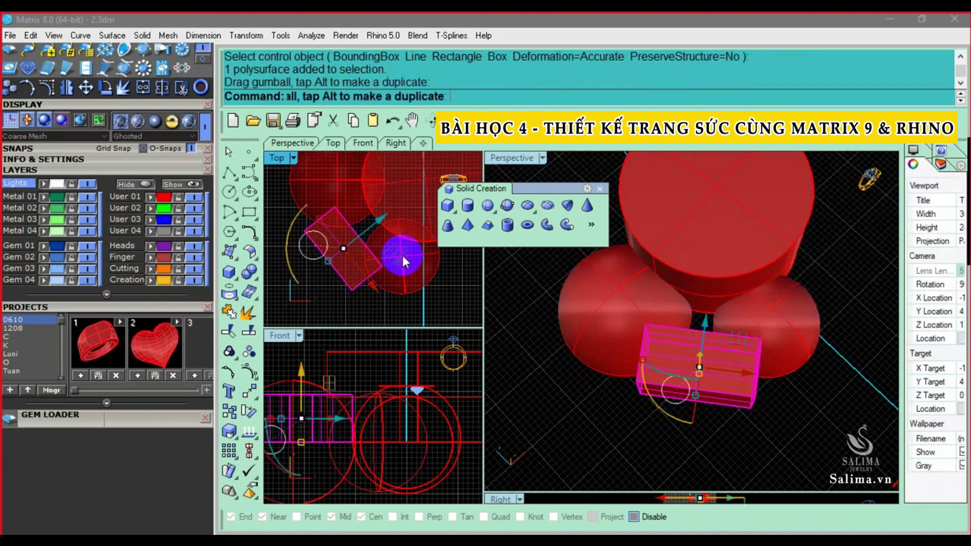
pyautogui.press('Escape')
pyautogui.moveTo(761, 352)
pyautogui.mouseDown(button='right')
pyautogui.moveTo(752, 239)
pyautogui.moveTo(669, 259)
pyautogui.moveTo(720, 205)
pyautogui.moveTo(685, 242)
pyautogui.moveTo(674, 308)
pyautogui.mouseUp(button='right')
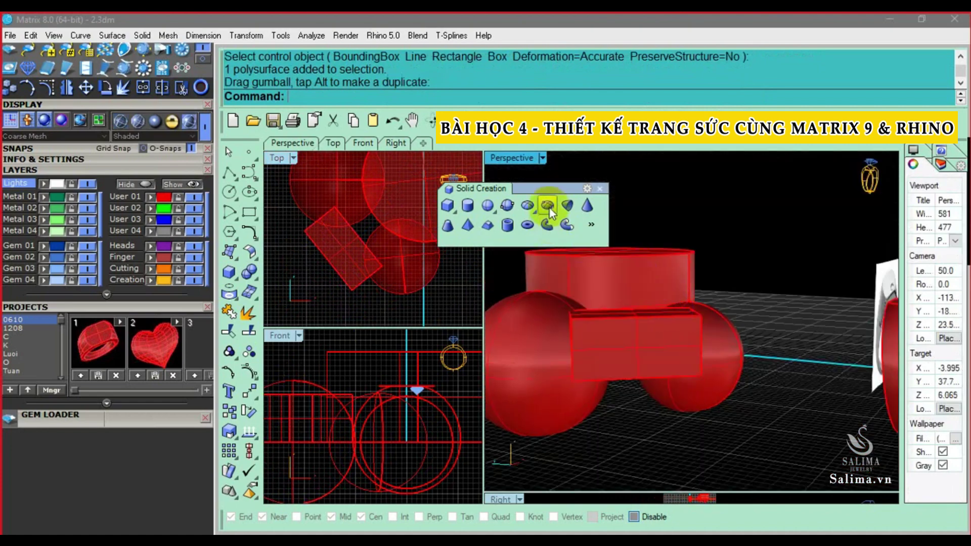
# Close Solid Creation and float the Solid Tools flyout as a panel
pyautogui.click(600, 189)
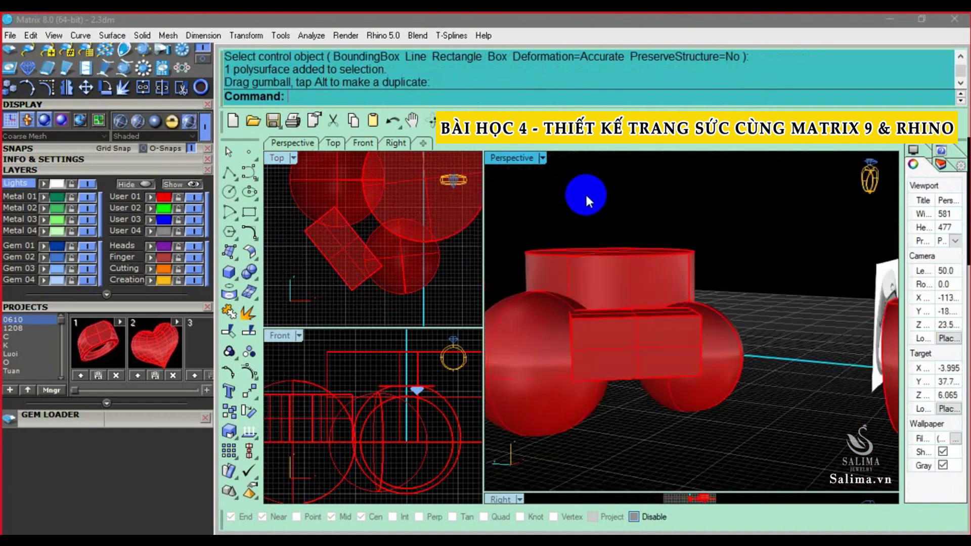
pyautogui.click(250, 277)
pyautogui.moveTo(296, 267); pyautogui.dragTo(782, 186)
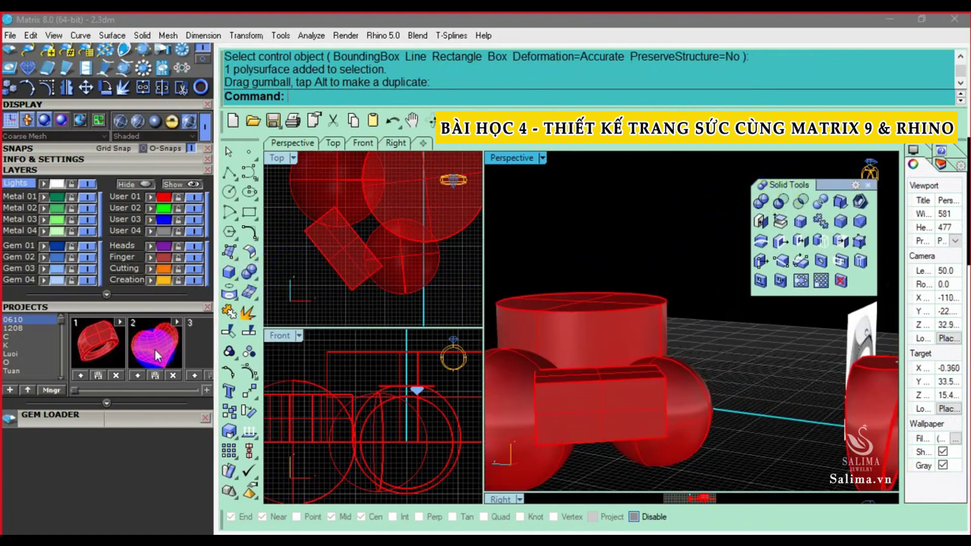
pyautogui.click(251, 268)
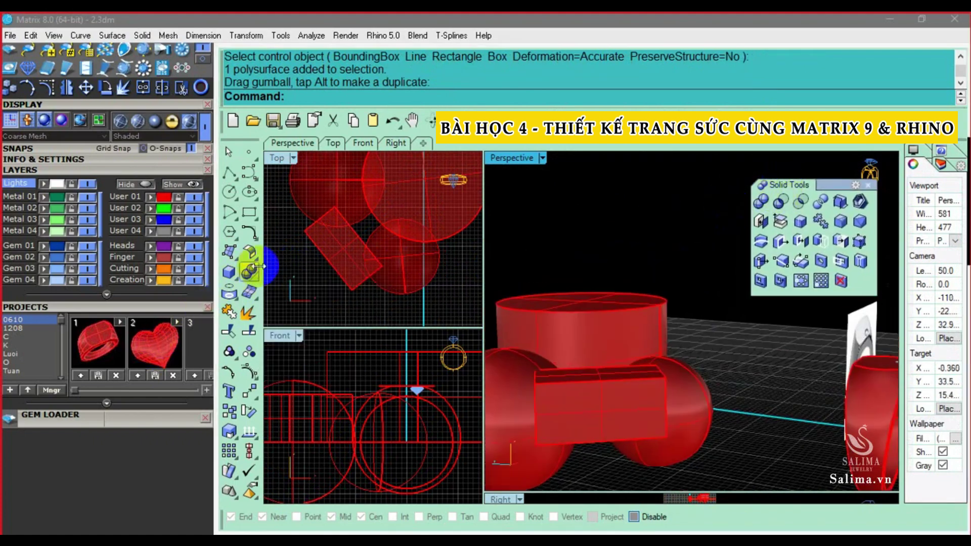
pyautogui.click(760, 202)
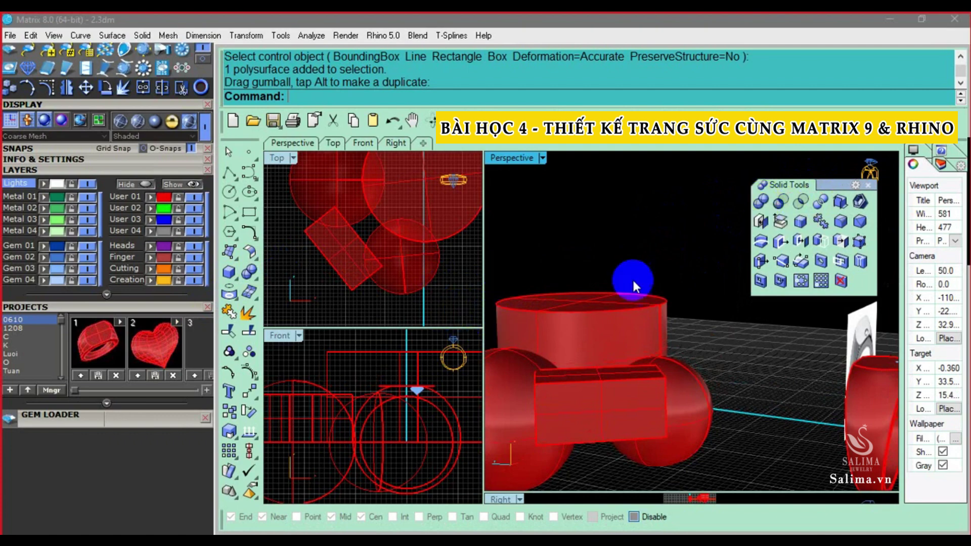
# Maximize the Perspective view and orbit it around the primitives
pyautogui.moveTo(685, 246)
pyautogui.mouseDown(button='right')
pyautogui.moveTo(636, 268)
pyautogui.moveTo(539, 187)
pyautogui.mouseUp(button='right')
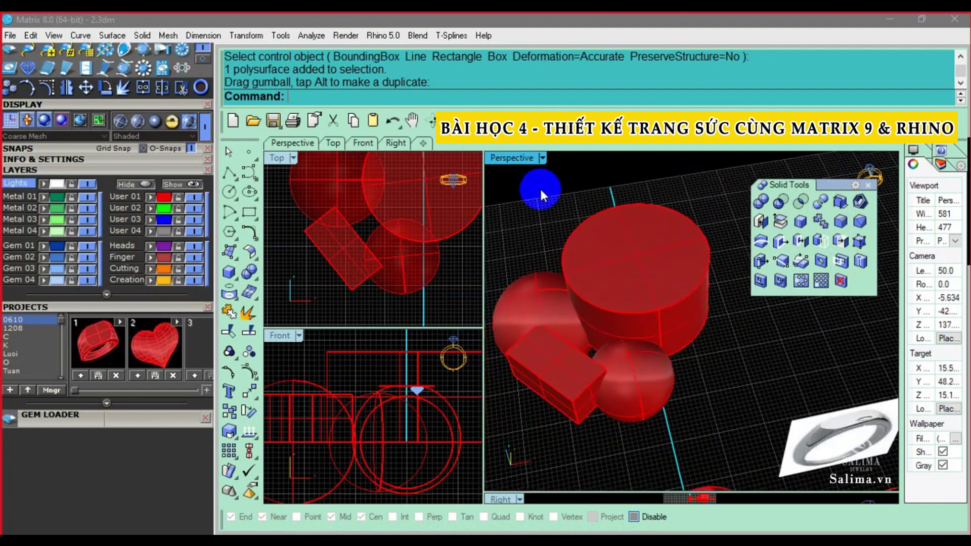
pyautogui.doubleClick(520, 159)
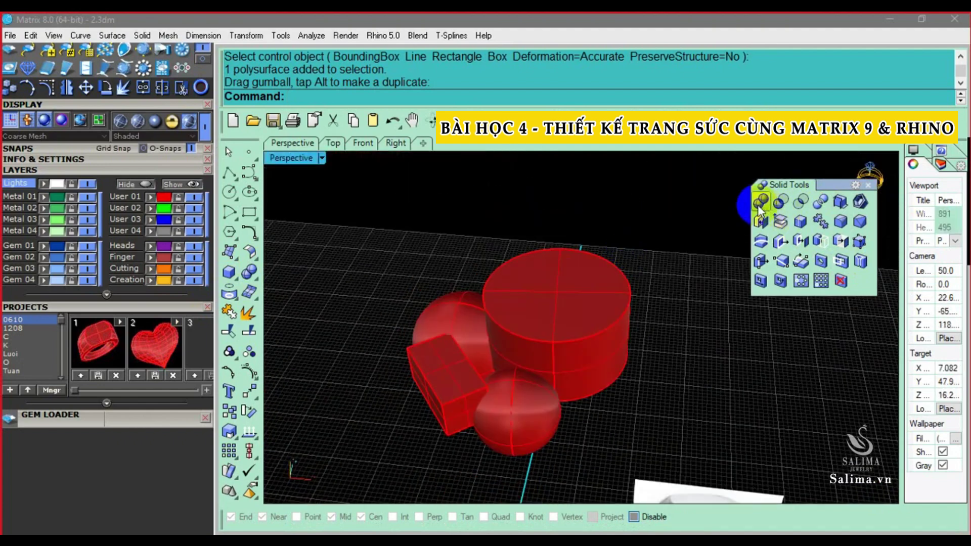
pyautogui.click(759, 204)
pyautogui.moveTo(739, 218); pyautogui.dragTo(685, 253, button='right')
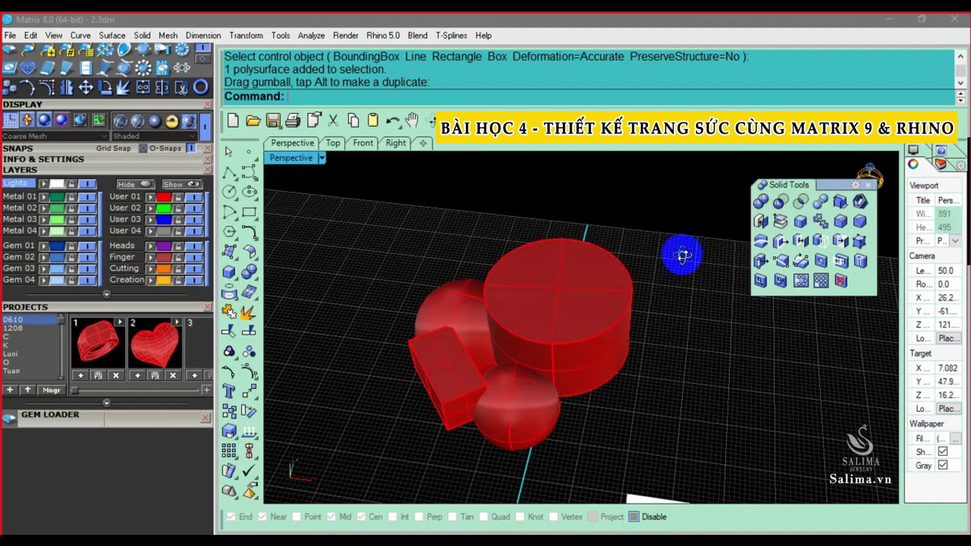
pyautogui.click(761, 203)
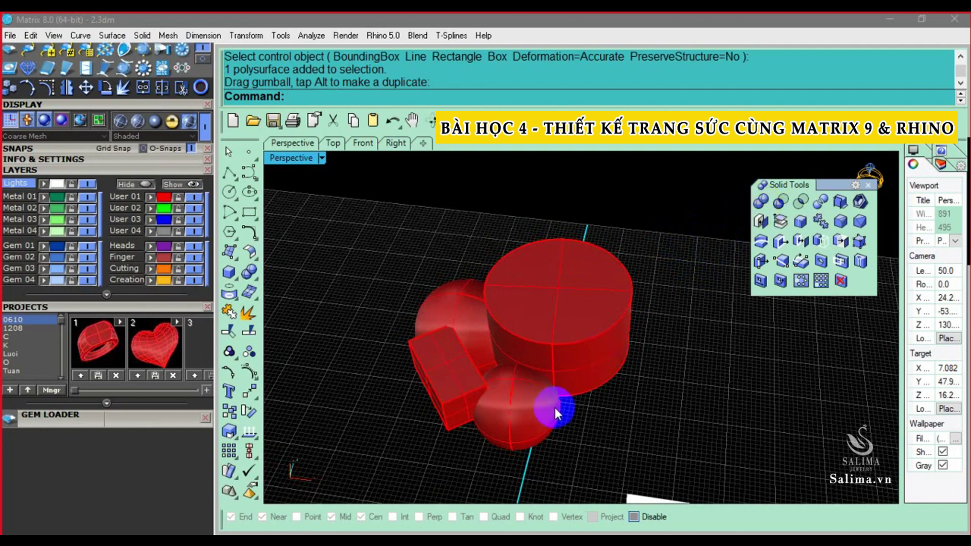
pyautogui.click(567, 454)
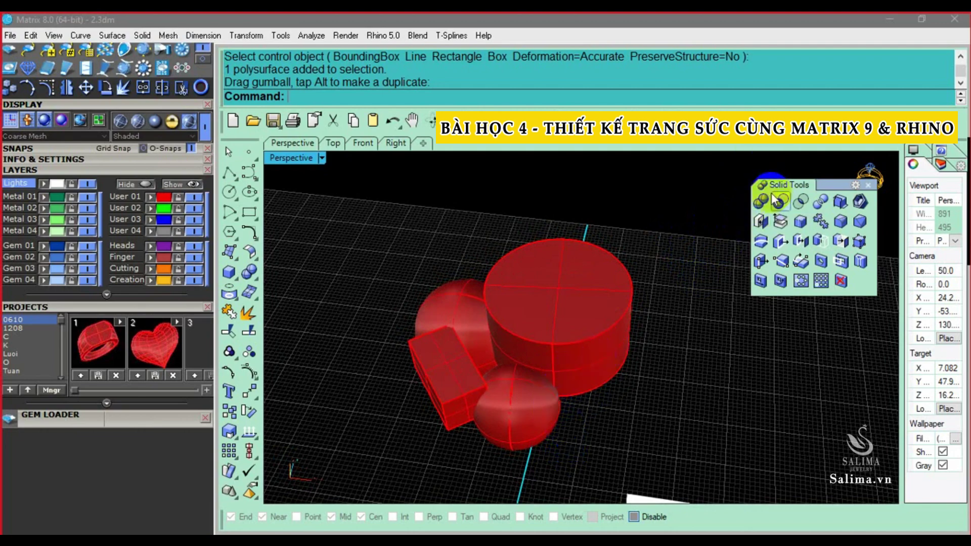
pyautogui.scroll(3, 577, 312)
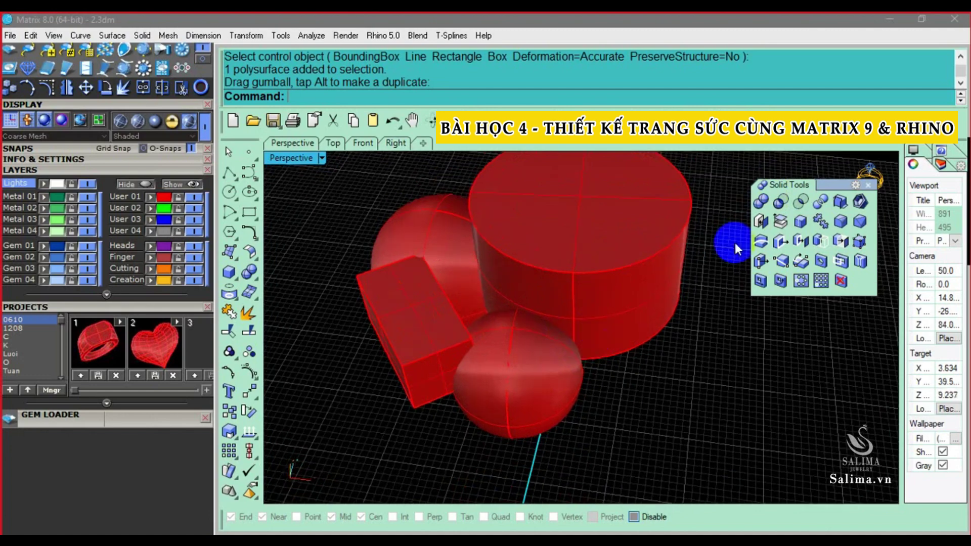
# Boolean-union the cylinder and the front sphere
pyautogui.click(760, 201)
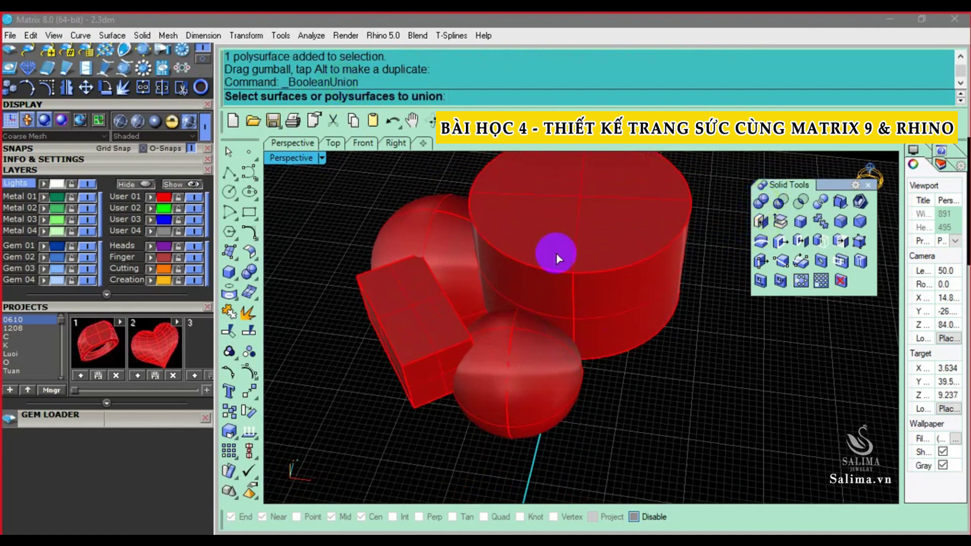
pyautogui.click(579, 257)
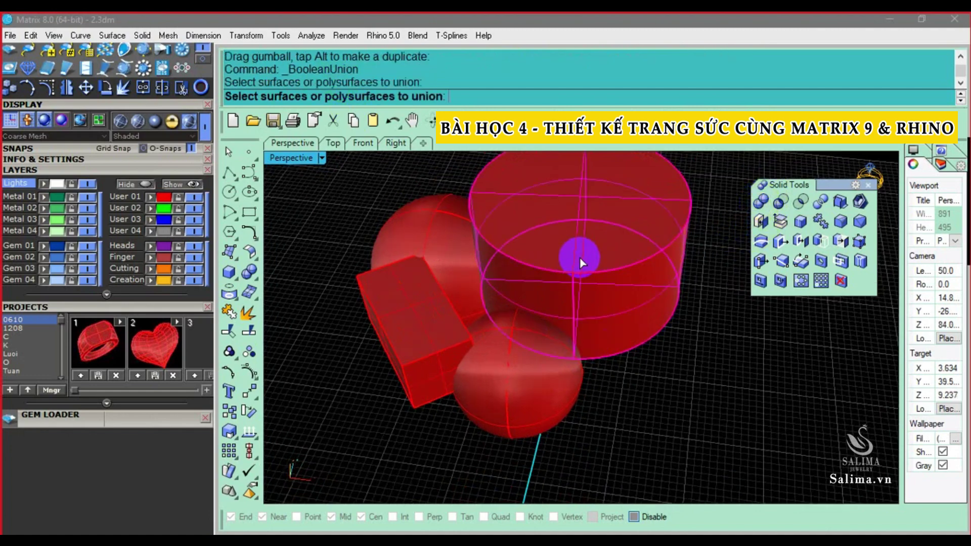
pyautogui.click(542, 392)
pyautogui.rightClick(651, 370)
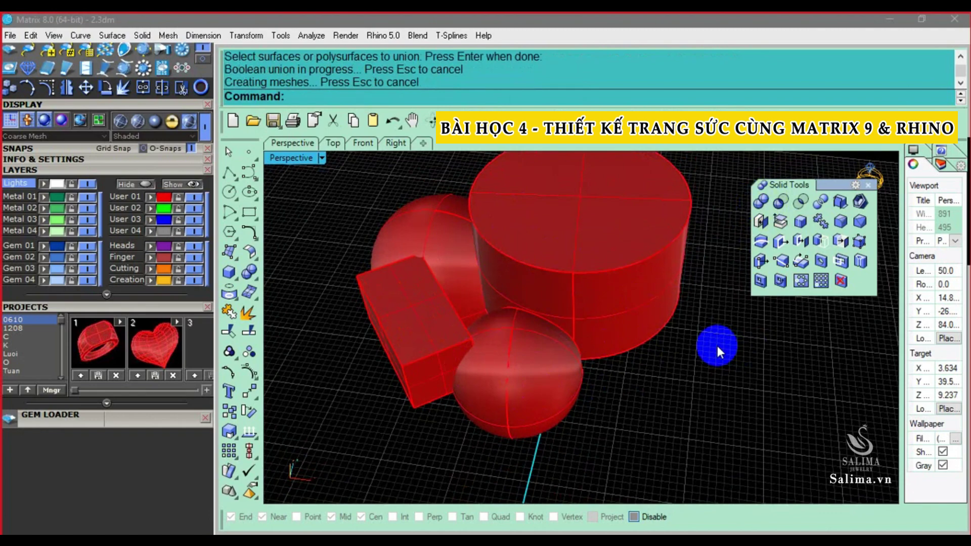
# Orbit and zoom around the union to inspect where the sphere meets the cylinder
pyautogui.click(608, 302)
pyautogui.moveTo(609, 302)
pyautogui.mouseDown(button='right')
pyautogui.moveTo(595, 308)
pyautogui.moveTo(623, 355)
pyautogui.mouseUp(button='right')
pyautogui.click(563, 285)
pyautogui.moveTo(563, 284)
pyautogui.mouseDown(button='right')
pyautogui.moveTo(664, 287)
pyautogui.moveTo(763, 210)
pyautogui.mouseUp(button='right')
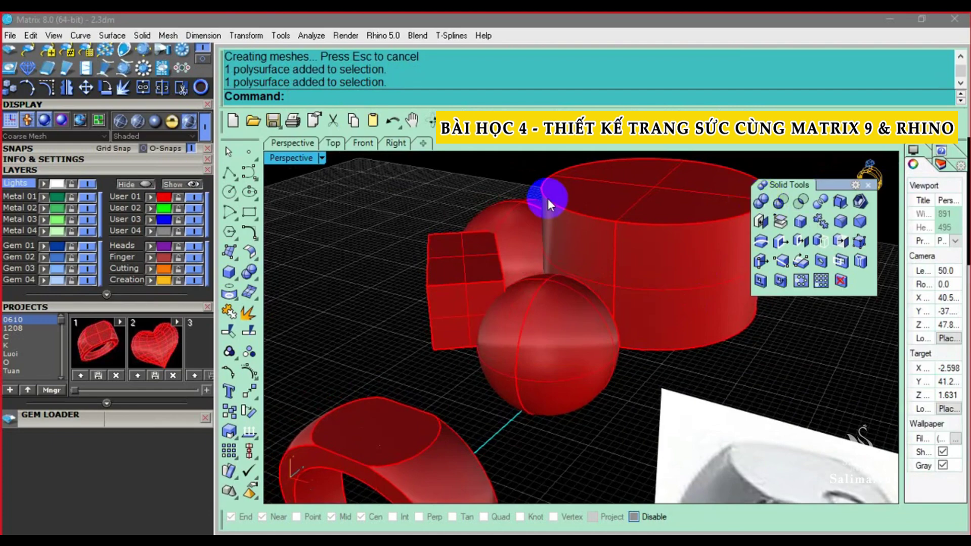
pyautogui.scroll(2, 487, 226)
pyautogui.scroll(3, 459, 274)
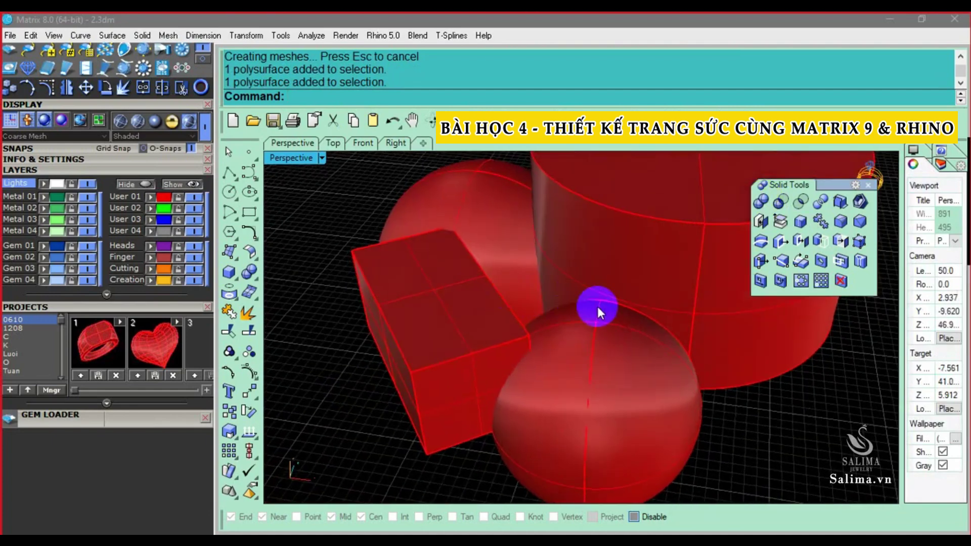
pyautogui.moveTo(647, 325)
pyautogui.mouseDown(button='right')
pyautogui.moveTo(630, 341)
pyautogui.moveTo(631, 307)
pyautogui.moveTo(622, 305)
pyautogui.mouseUp(button='right')
pyautogui.click(559, 389)
pyautogui.scroll(3, 559, 390)
pyautogui.scroll(2, 591, 371)
pyautogui.moveTo(591, 370); pyautogui.dragTo(553, 325, button='right')
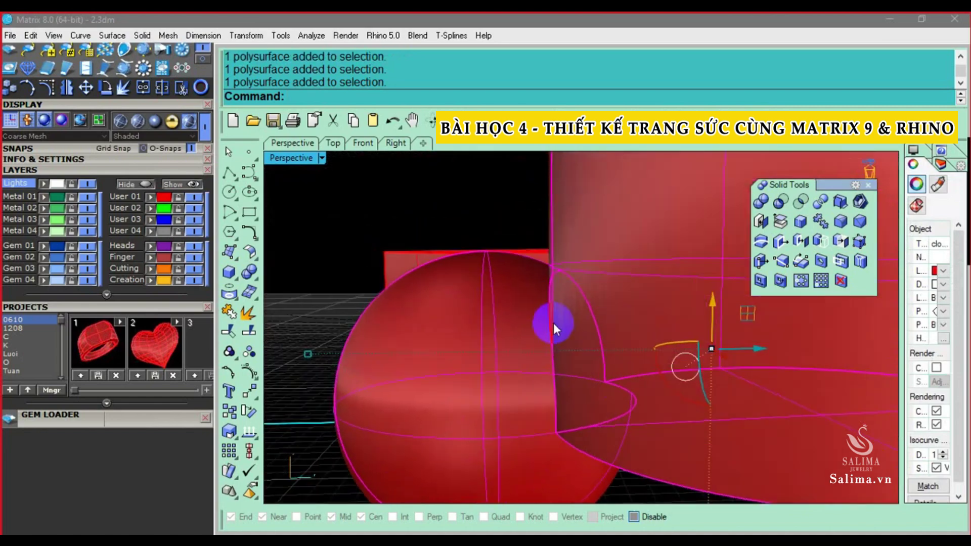
# View the solids in Ghosted display, return to Shaded, and select the cylinder
pyautogui.write('gh')
pyautogui.press('Return')
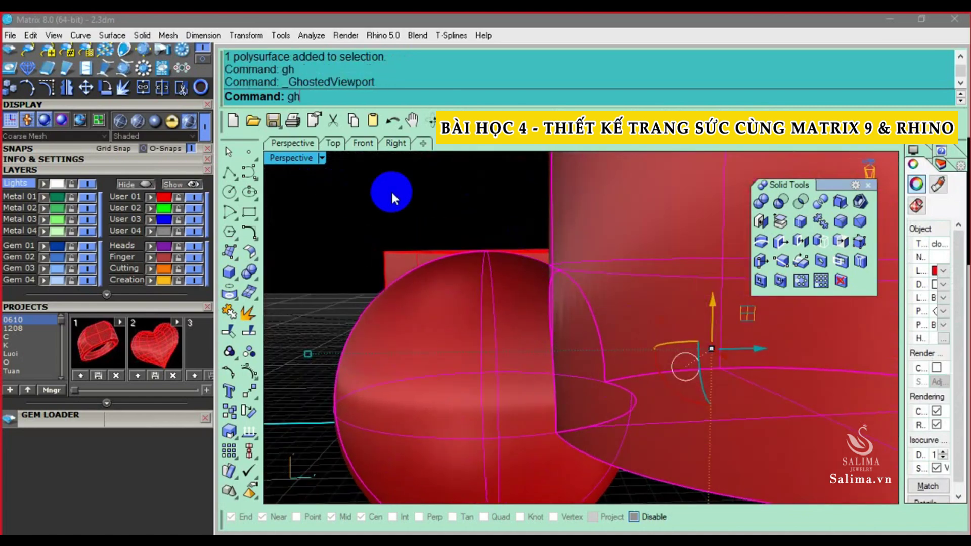
pyautogui.moveTo(391, 189)
pyautogui.mouseDown(button='right')
pyautogui.moveTo(523, 312)
pyautogui.moveTo(665, 374)
pyautogui.moveTo(540, 346)
pyautogui.moveTo(554, 325)
pyautogui.moveTo(542, 319)
pyautogui.moveTo(639, 284)
pyautogui.moveTo(590, 268)
pyautogui.moveTo(566, 277)
pyautogui.moveTo(600, 296)
pyautogui.moveTo(529, 371)
pyautogui.moveTo(624, 344)
pyautogui.moveTo(553, 304)
pyautogui.mouseUp(button='right')
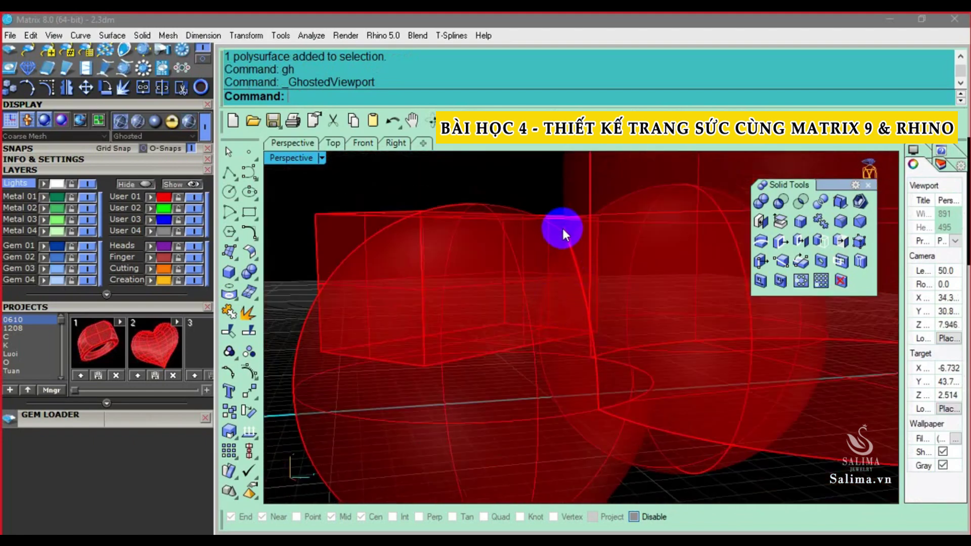
pyautogui.write('sv')
pyautogui.press('Return')
pyautogui.moveTo(584, 267)
pyautogui.mouseDown(button='right')
pyautogui.moveTo(568, 252)
pyautogui.moveTo(595, 334)
pyautogui.moveTo(587, 268)
pyautogui.moveTo(661, 256)
pyautogui.moveTo(743, 223)
pyautogui.moveTo(502, 272)
pyautogui.moveTo(727, 214)
pyautogui.mouseUp(button='right')
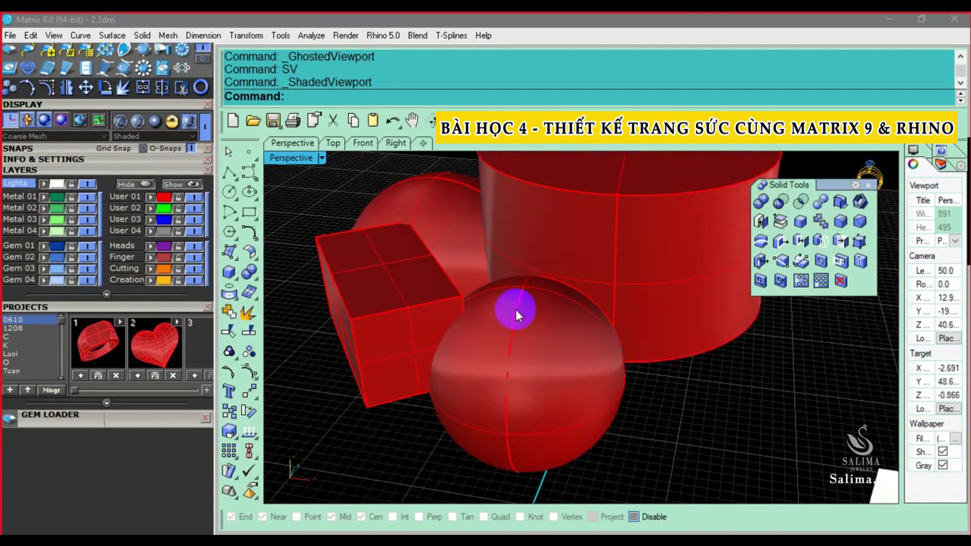
pyautogui.moveTo(514, 309)
pyautogui.mouseDown(button='right')
pyautogui.moveTo(548, 320)
pyautogui.moveTo(502, 283)
pyautogui.moveTo(605, 405)
pyautogui.moveTo(571, 321)
pyautogui.moveTo(510, 288)
pyautogui.moveTo(611, 335)
pyautogui.moveTo(585, 347)
pyautogui.mouseUp(button='right')
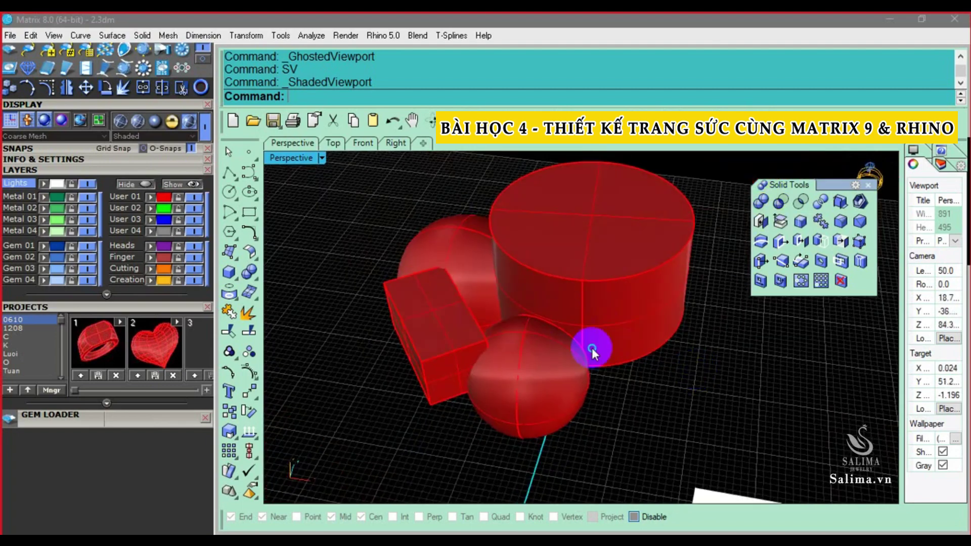
pyautogui.click(577, 362)
# Undo the sphere–cylinder union and orbit in close on the separate solids
pyautogui.hotkey('ctrl', 'z')
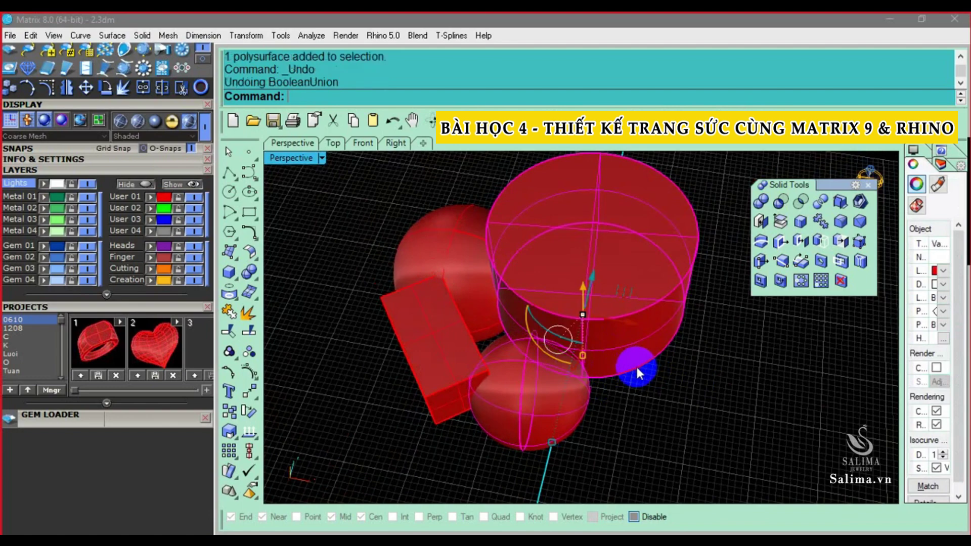
pyautogui.click(779, 204)
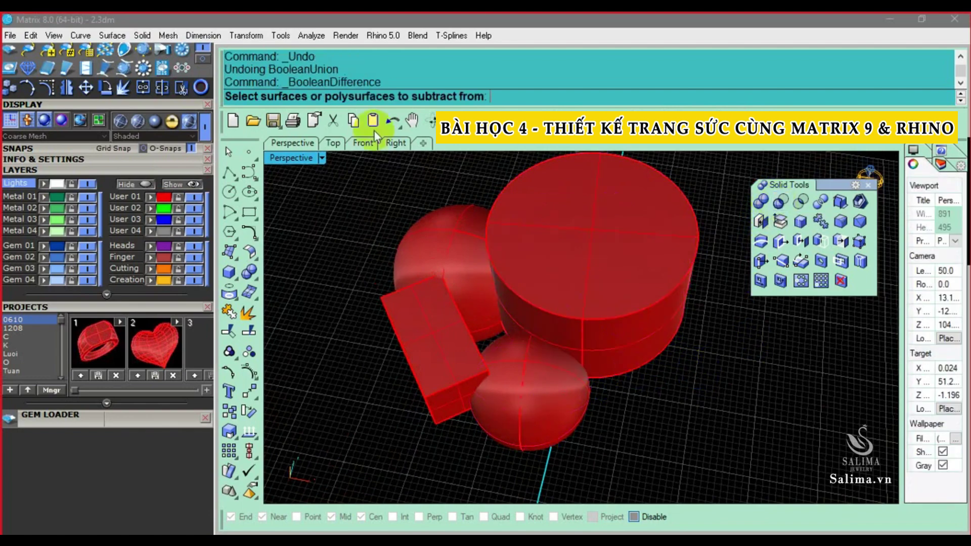
pyautogui.rightClick(574, 201)
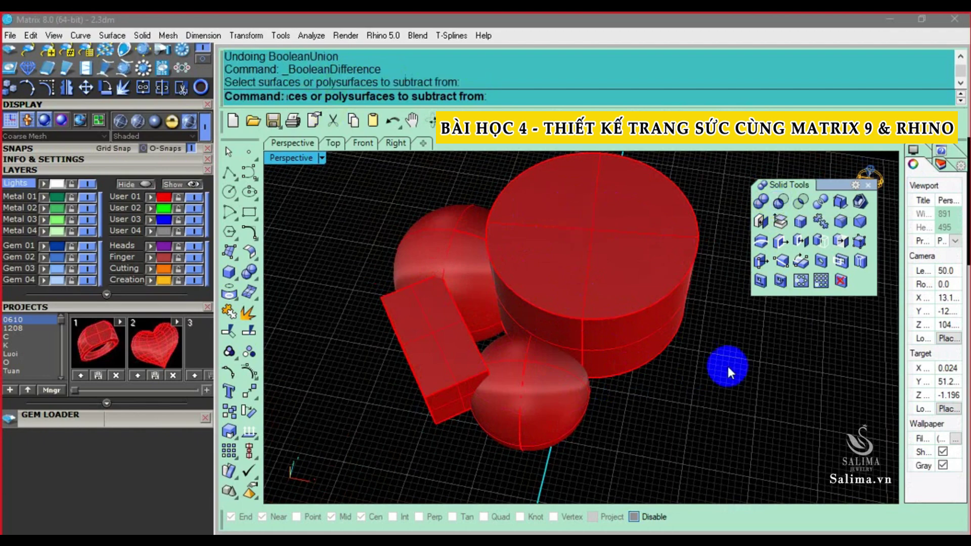
pyautogui.moveTo(725, 369)
pyautogui.mouseDown(button='right')
pyautogui.moveTo(630, 291)
pyautogui.moveTo(721, 253)
pyautogui.mouseUp(button='right')
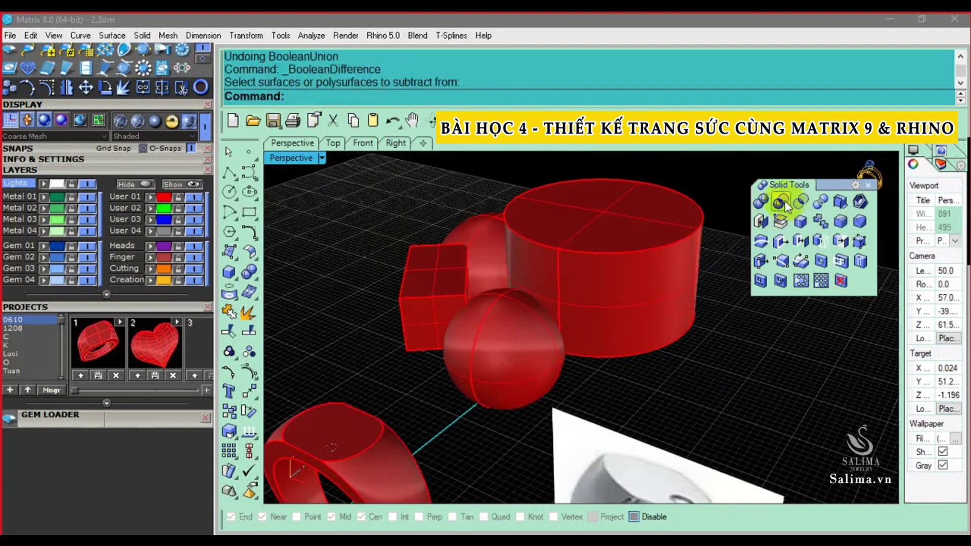
pyautogui.moveTo(456, 305); pyautogui.dragTo(496, 309, button='right')
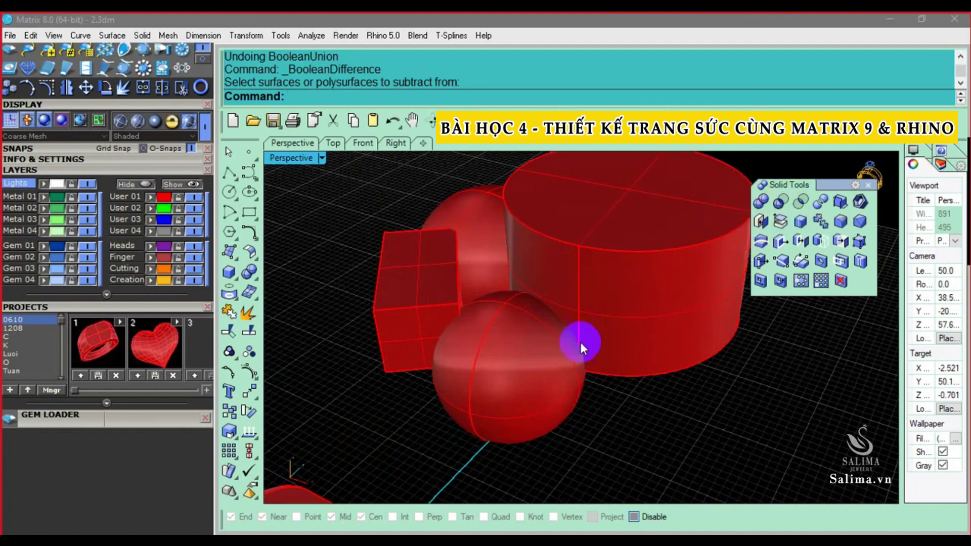
pyautogui.moveTo(580, 342); pyautogui.dragTo(741, 281, button='right')
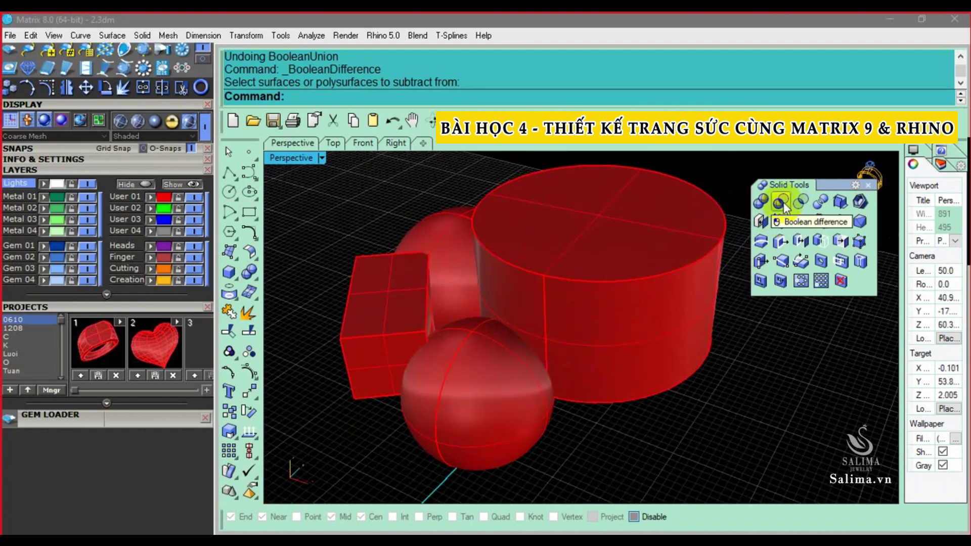
pyautogui.moveTo(699, 247); pyautogui.dragTo(645, 317, button='right')
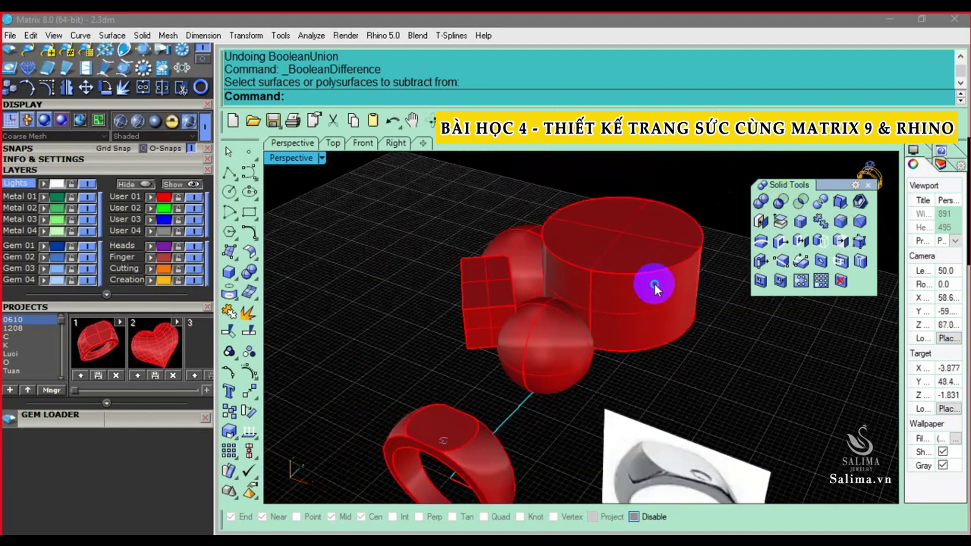
pyautogui.scroll(2, 644, 316)
pyautogui.scroll(2, 551, 386)
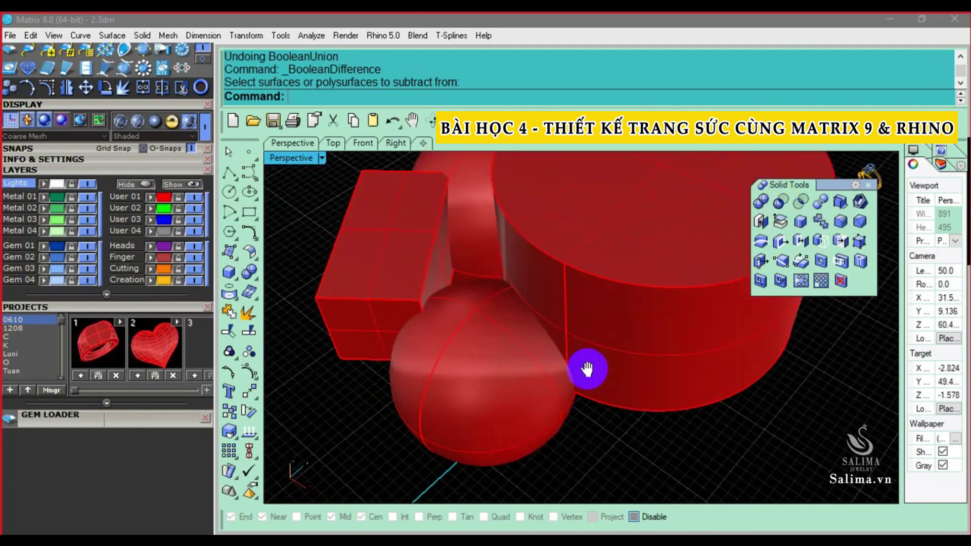
pyautogui.scroll(2, 581, 365)
# Cut the front sphere out of the cylinder with Boolean Difference
pyautogui.click(622, 303)
pyautogui.scroll(-5, 621, 301)
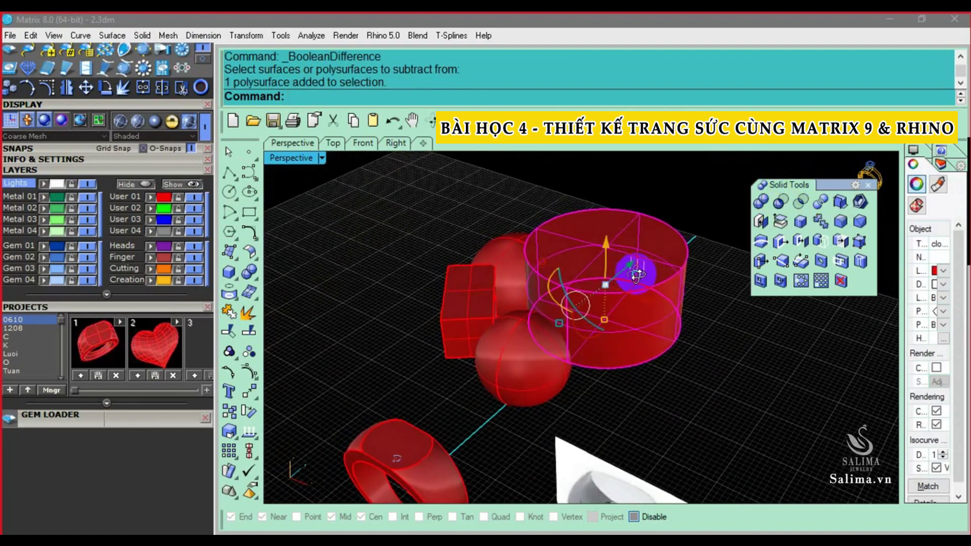
pyautogui.moveTo(622, 298); pyautogui.dragTo(634, 285, button='right')
pyautogui.press('Escape')
pyautogui.click(496, 395)
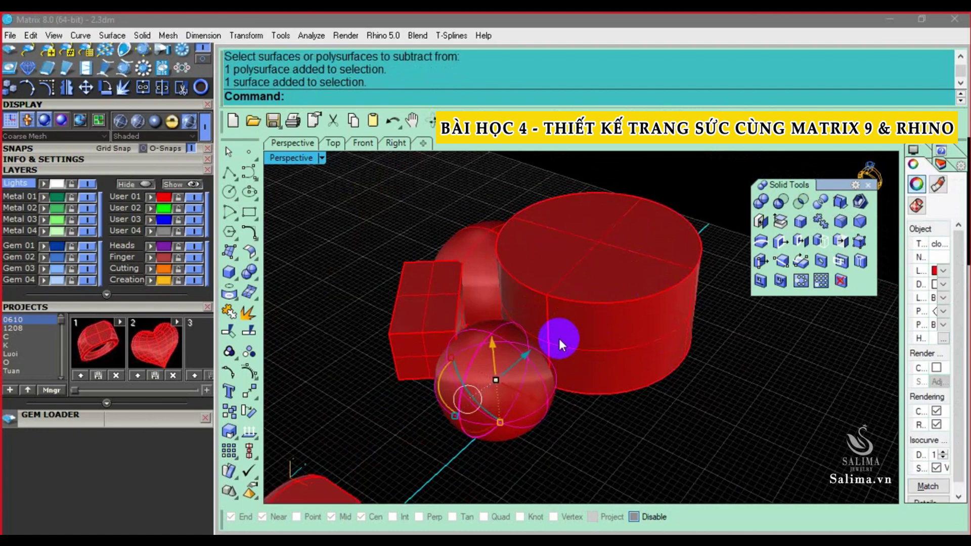
pyautogui.rightClick(662, 422)
pyautogui.click(627, 259)
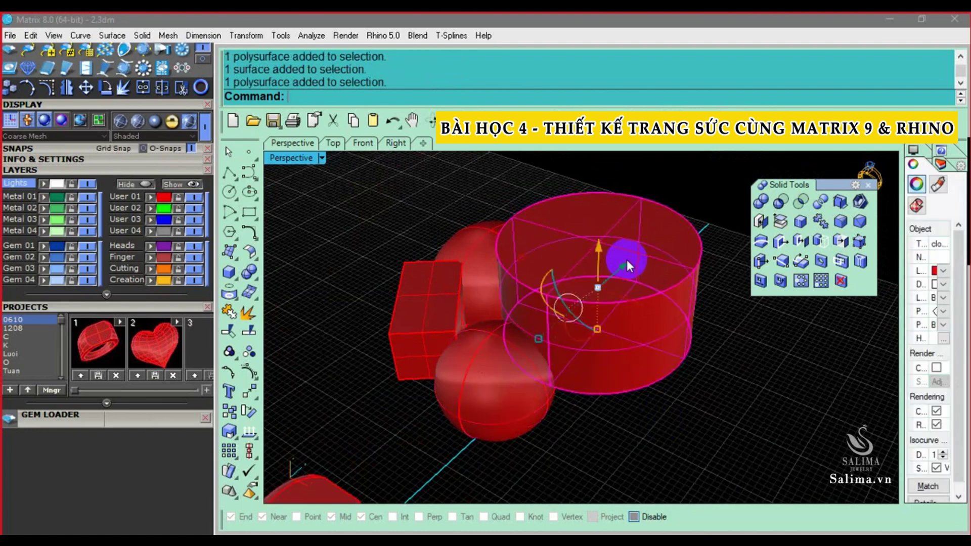
pyautogui.click(779, 202)
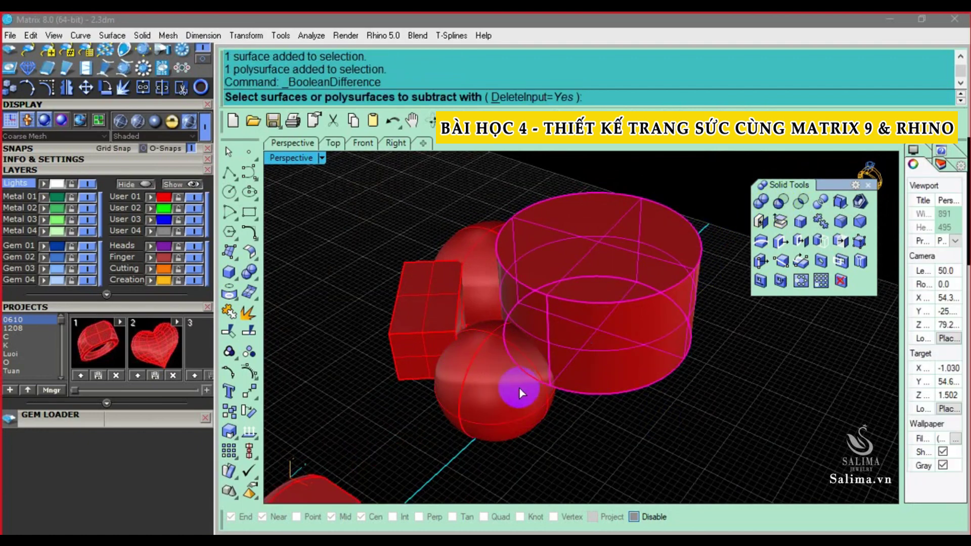
pyautogui.click(547, 380)
pyautogui.press('Return')
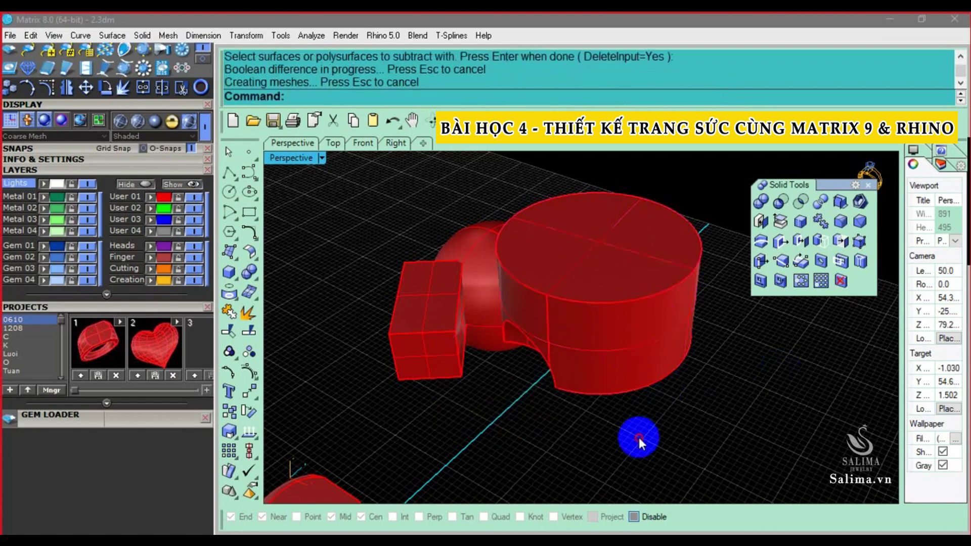
pyautogui.moveTo(638, 438); pyautogui.dragTo(605, 344, button='right')
pyautogui.scroll(3, 605, 345)
pyautogui.scroll(3, 593, 346)
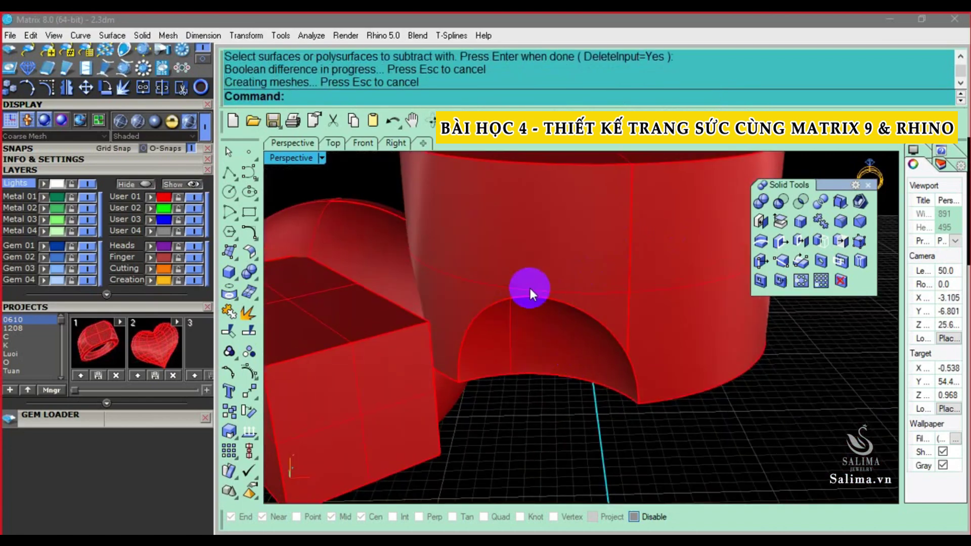
pyautogui.scroll(-3, 576, 304)
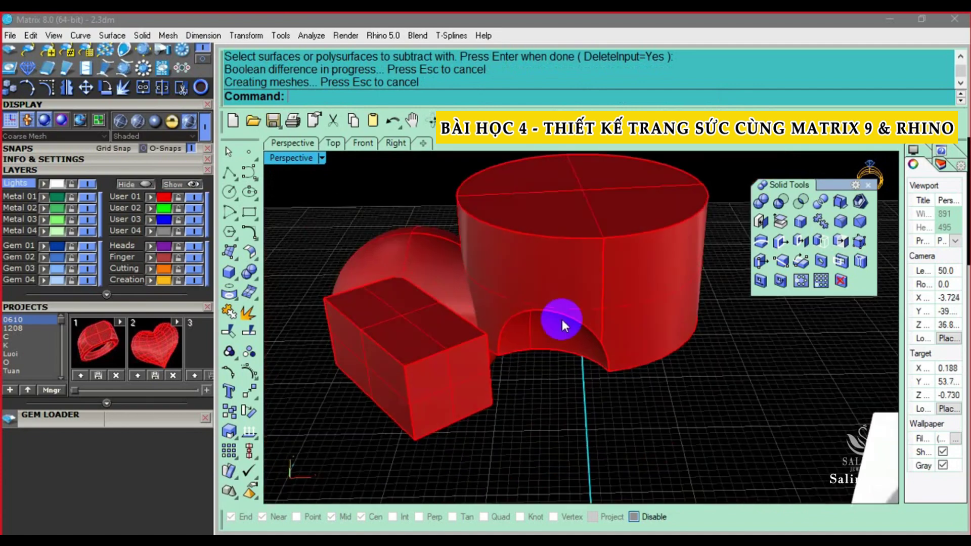
pyautogui.click(598, 263)
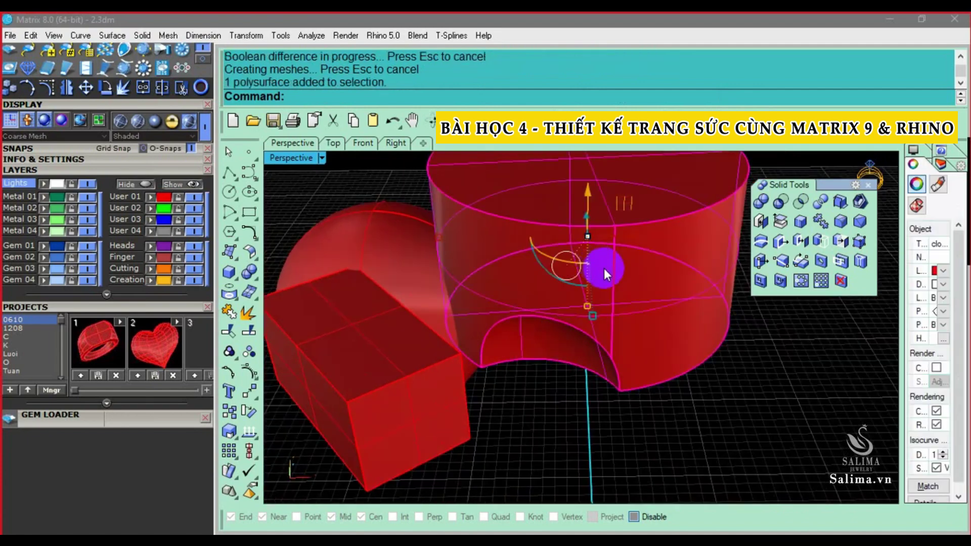
pyautogui.press('Escape')
pyautogui.scroll(-1, 611, 283)
pyautogui.moveTo(608, 284); pyautogui.dragTo(579, 415, button='right')
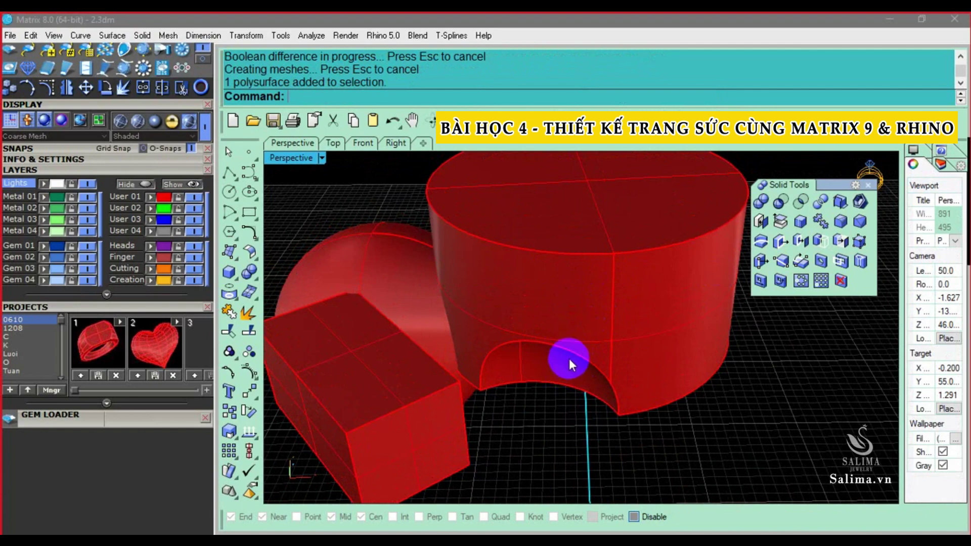
pyautogui.moveTo(519, 300)
pyautogui.mouseDown(button='right')
pyautogui.moveTo(545, 272)
pyautogui.moveTo(581, 307)
pyautogui.moveTo(560, 311)
pyautogui.moveTo(560, 293)
pyautogui.moveTo(466, 340)
pyautogui.moveTo(590, 354)
pyautogui.moveTo(582, 341)
pyautogui.moveTo(557, 372)
pyautogui.moveTo(650, 347)
pyautogui.moveTo(521, 369)
pyautogui.moveTo(572, 359)
pyautogui.moveTo(563, 360)
pyautogui.mouseUp(button='right')
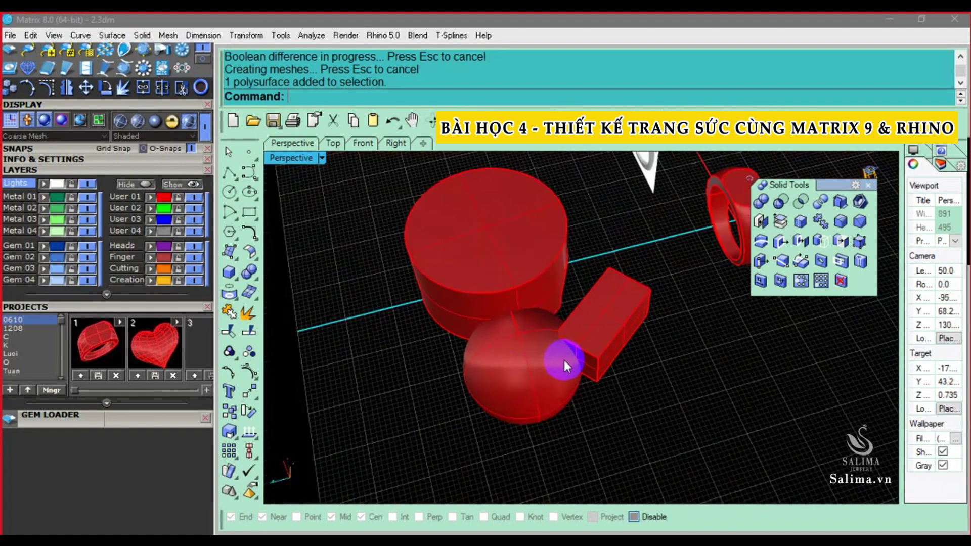
# Select the box and pull it downward with the gumball
pyautogui.click(563, 361)
pyautogui.moveTo(558, 319)
pyautogui.mouseDown(button='right')
pyautogui.moveTo(530, 335)
pyautogui.moveTo(569, 298)
pyautogui.moveTo(621, 326)
pyautogui.mouseUp(button='right')
pyautogui.press('Escape')
pyautogui.click(538, 320)
pyautogui.press('Escape')
pyautogui.click(507, 304)
pyautogui.press('Escape')
pyautogui.click(621, 326)
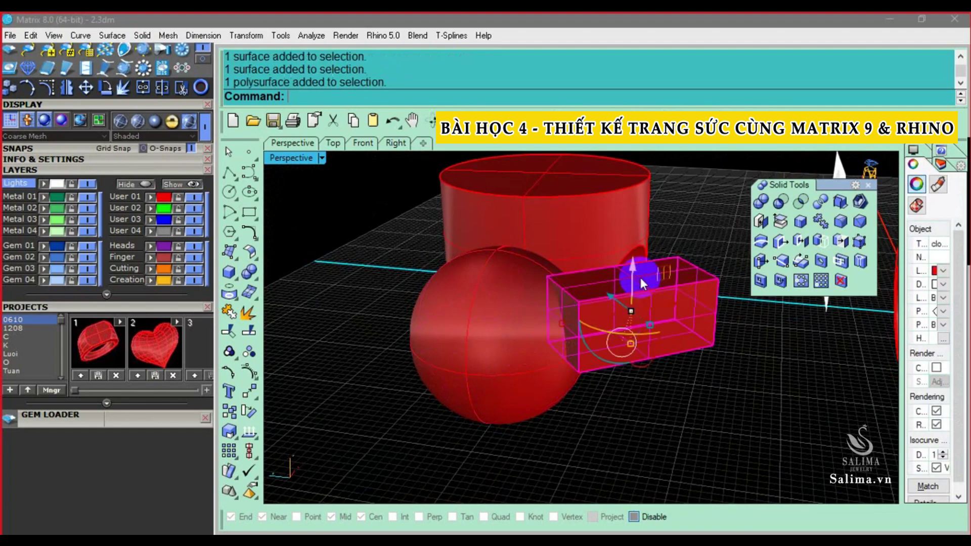
pyautogui.moveTo(637, 275); pyautogui.dragTo(618, 385)
pyautogui.moveTo(618, 385); pyautogui.dragTo(581, 421, button='right')
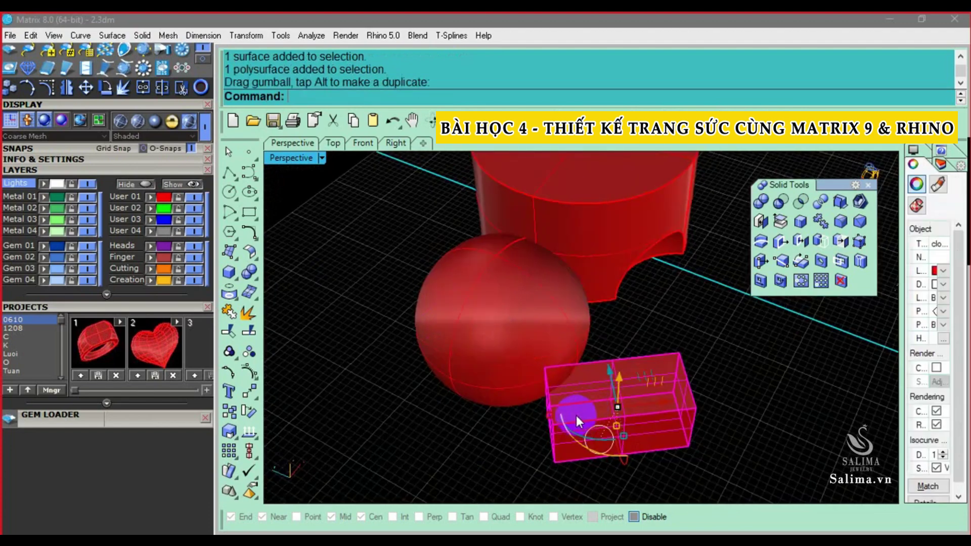
# Stretch the box with the gumball into a long bar
pyautogui.moveTo(576, 414); pyautogui.dragTo(390, 440)
pyautogui.moveTo(390, 440); pyautogui.dragTo(627, 428, button='right')
pyautogui.moveTo(627, 429); pyautogui.dragTo(666, 395)
pyautogui.moveTo(666, 395)
pyautogui.mouseDown(button='right')
pyautogui.moveTo(573, 389)
pyautogui.moveTo(611, 357)
pyautogui.mouseUp(button='right')
pyautogui.moveTo(611, 357); pyautogui.dragTo(635, 296)
pyautogui.moveTo(635, 296)
pyautogui.mouseDown(button='right')
pyautogui.moveTo(641, 347)
pyautogui.moveTo(609, 333)
pyautogui.mouseUp(button='right')
pyautogui.moveTo(613, 357); pyautogui.dragTo(612, 266, button='right')
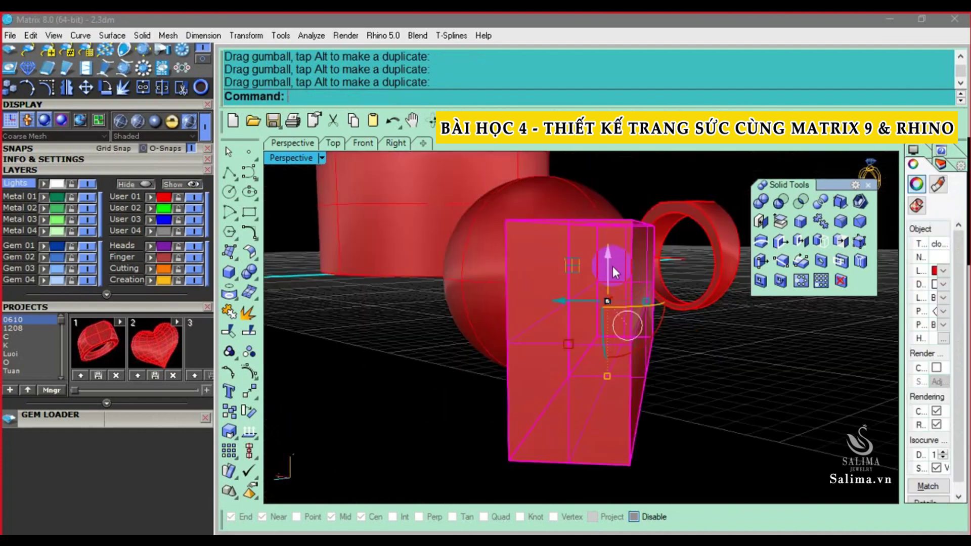
# Flatten the bar into a slab positioned across the sphere
pyautogui.moveTo(606, 401); pyautogui.dragTo(612, 344)
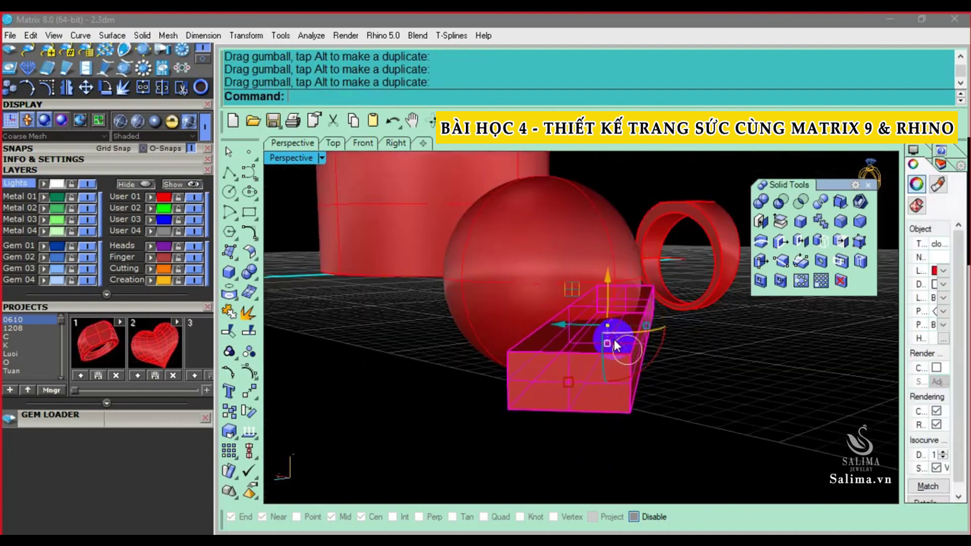
pyautogui.moveTo(609, 290); pyautogui.dragTo(604, 300)
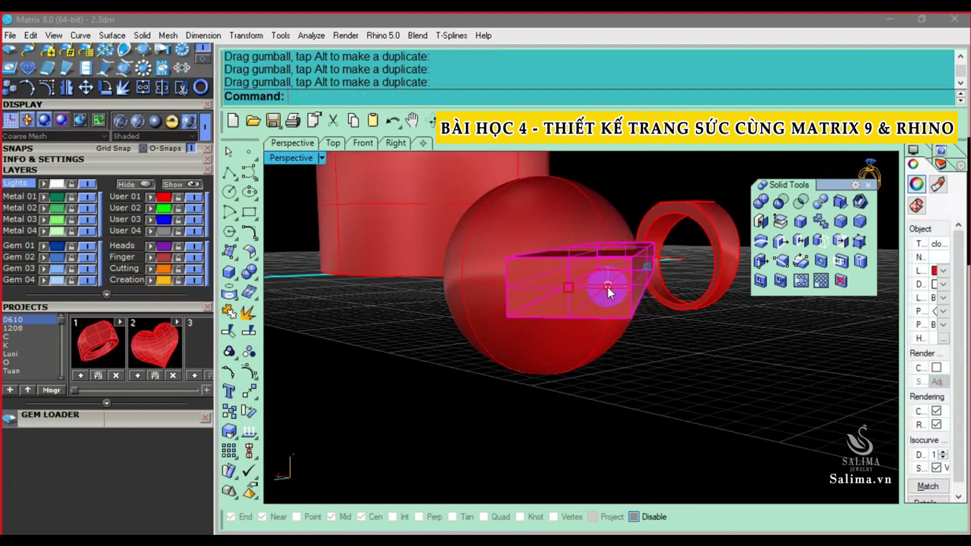
pyautogui.moveTo(608, 298)
pyautogui.mouseDown(button='right')
pyautogui.moveTo(636, 274)
pyautogui.moveTo(551, 294)
pyautogui.moveTo(526, 318)
pyautogui.moveTo(590, 256)
pyautogui.moveTo(629, 345)
pyautogui.moveTo(541, 371)
pyautogui.mouseUp(button='right')
pyautogui.click(590, 256)
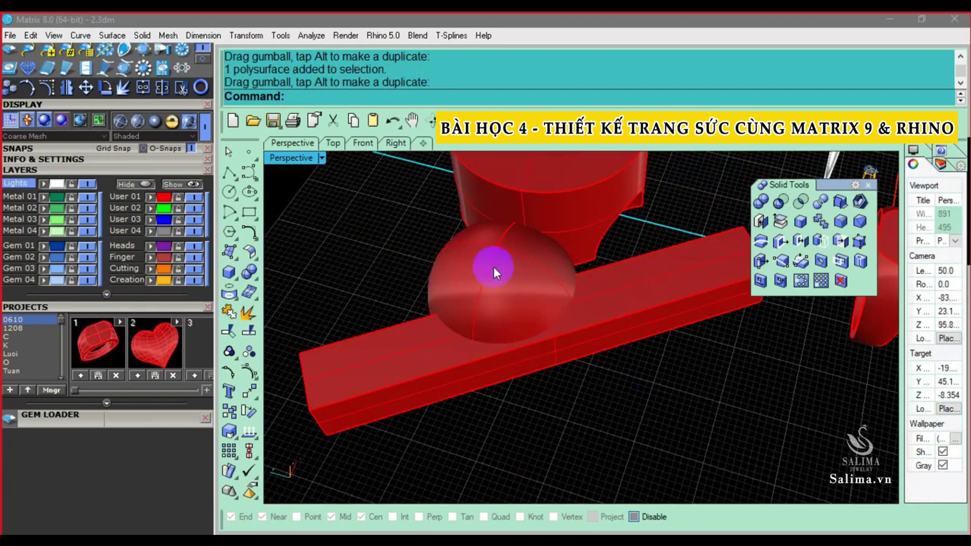
# Subtract the bar from the sphere with Boolean Difference
pyautogui.click(506, 284)
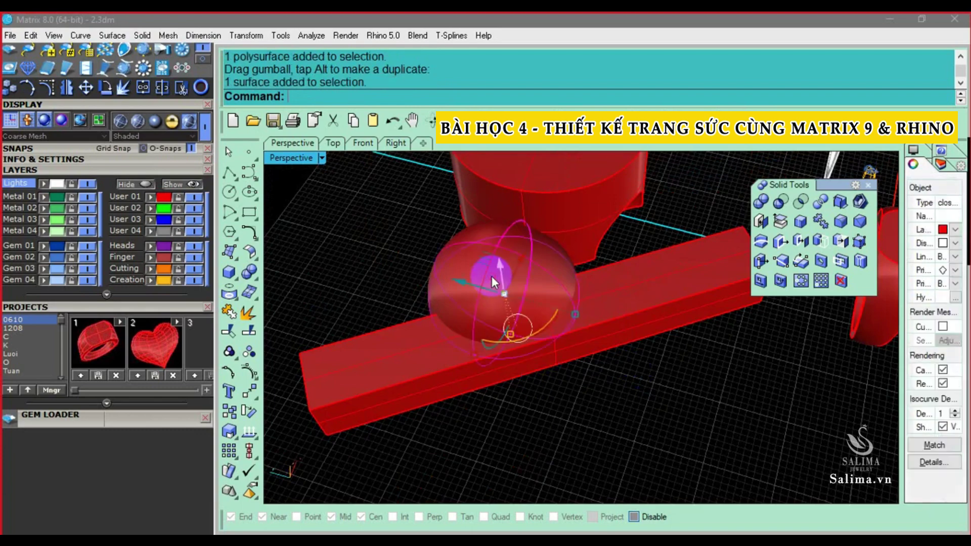
pyautogui.moveTo(527, 301)
pyautogui.mouseDown(button='right')
pyautogui.moveTo(490, 268)
pyautogui.moveTo(492, 301)
pyautogui.moveTo(511, 280)
pyautogui.moveTo(736, 199)
pyautogui.mouseUp(button='right')
pyautogui.click(781, 201)
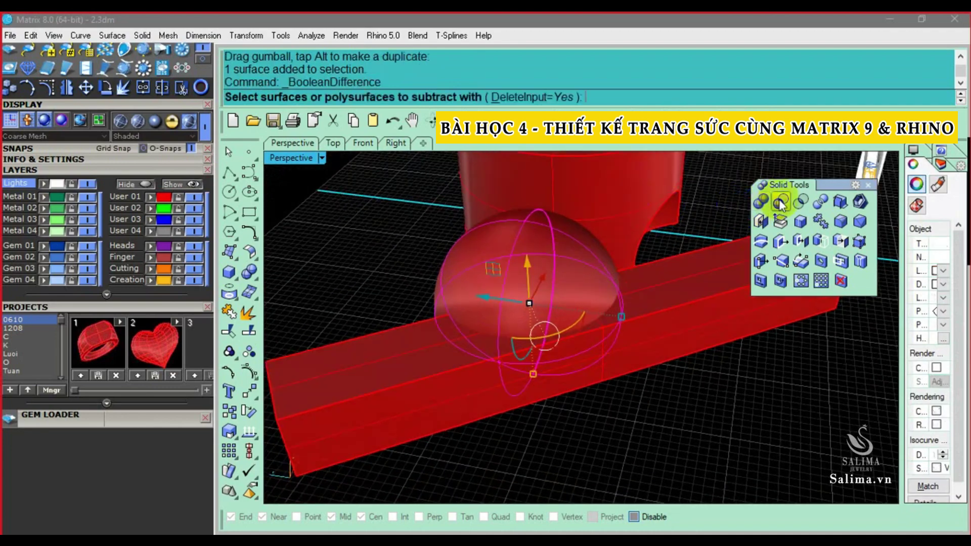
pyautogui.moveTo(657, 243)
pyautogui.mouseDown(button='right')
pyautogui.moveTo(602, 266)
pyautogui.moveTo(718, 268)
pyautogui.mouseUp(button='right')
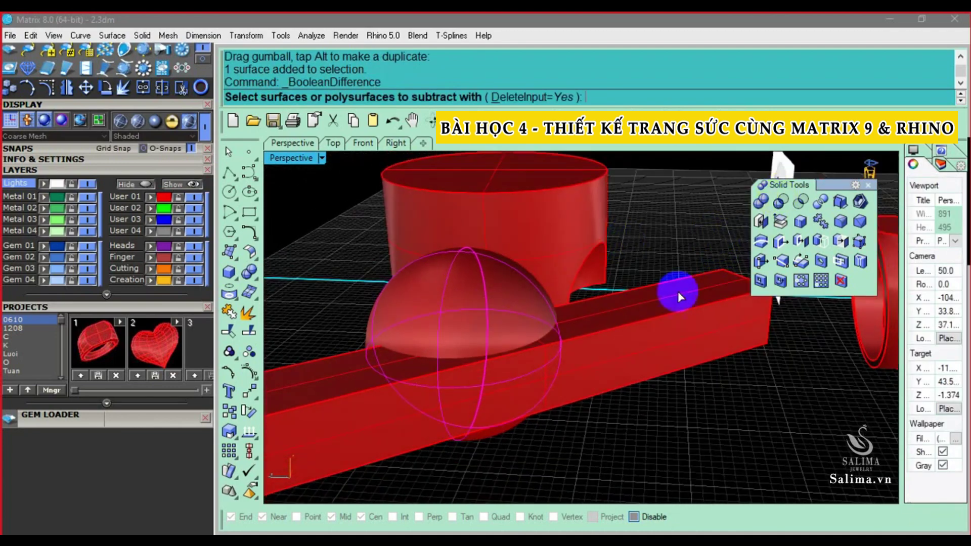
pyautogui.click(645, 334)
pyautogui.moveTo(602, 343)
pyautogui.mouseDown(button='right')
pyautogui.moveTo(625, 302)
pyautogui.moveTo(526, 260)
pyautogui.moveTo(591, 265)
pyautogui.moveTo(542, 255)
pyautogui.mouseUp(button='right')
pyautogui.scroll(3, 531, 266)
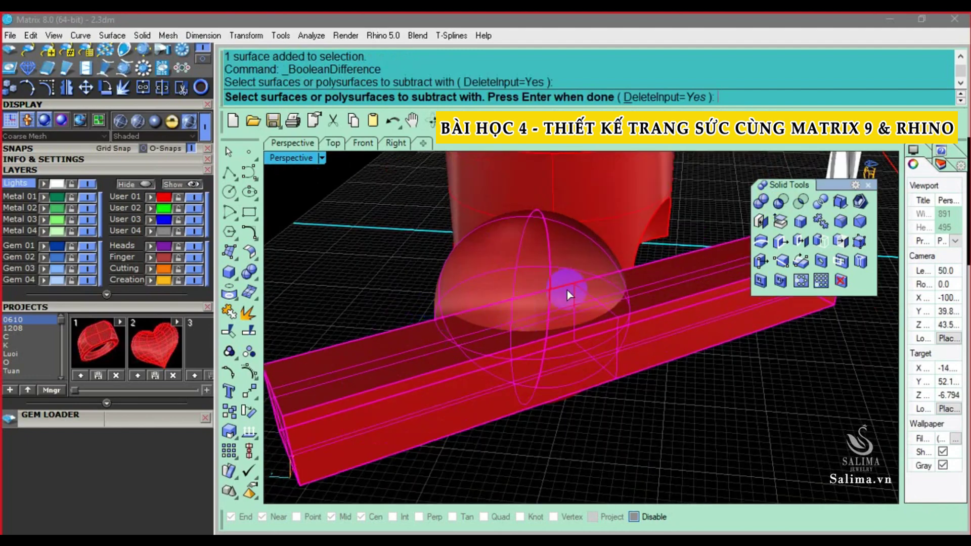
pyautogui.scroll(-2, 567, 291)
pyautogui.rightClick(581, 230)
# Orbit around the cut sphere to inspect the rectangular slot
pyautogui.moveTo(581, 230); pyautogui.dragTo(568, 302, button='right')
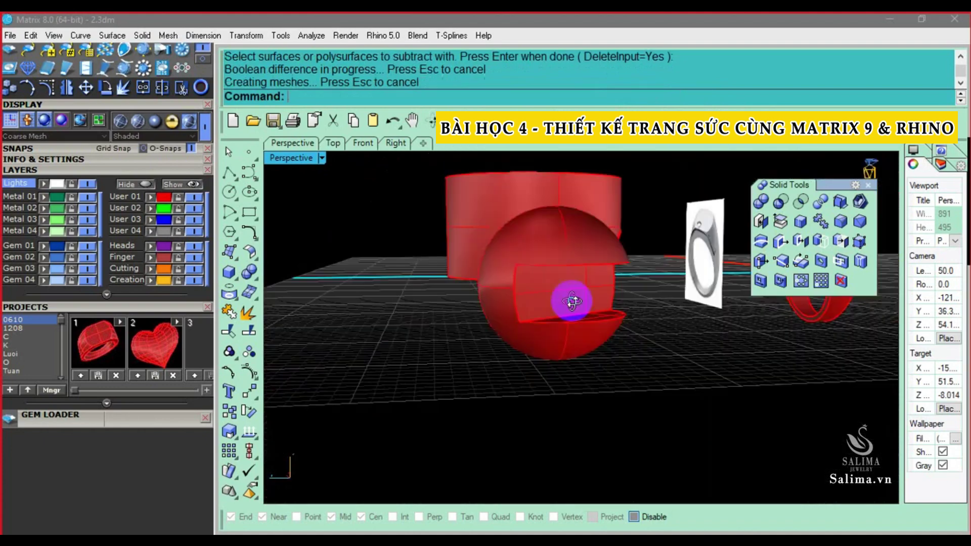
pyautogui.scroll(2, 611, 272)
pyautogui.moveTo(611, 272); pyautogui.dragTo(657, 274, button='right')
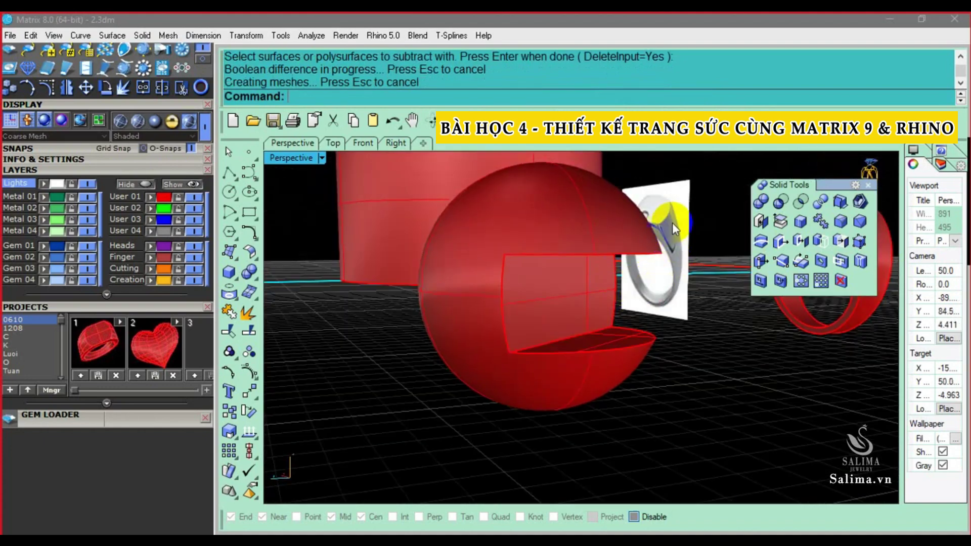
pyautogui.click(577, 223)
pyautogui.moveTo(651, 222); pyautogui.dragTo(630, 245, button='right')
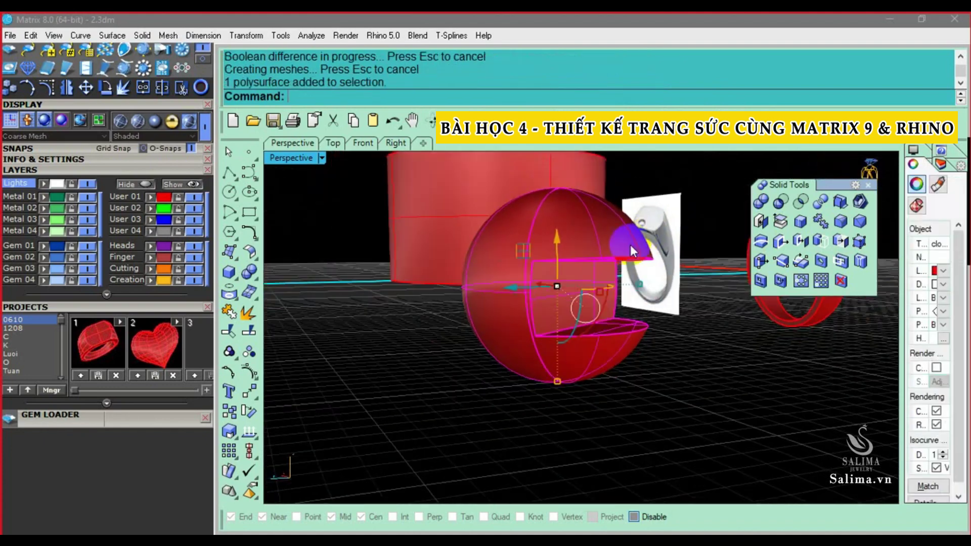
pyautogui.moveTo(571, 256)
pyautogui.mouseDown(button='right')
pyautogui.moveTo(592, 269)
pyautogui.moveTo(588, 293)
pyautogui.moveTo(623, 281)
pyautogui.mouseUp(button='right')
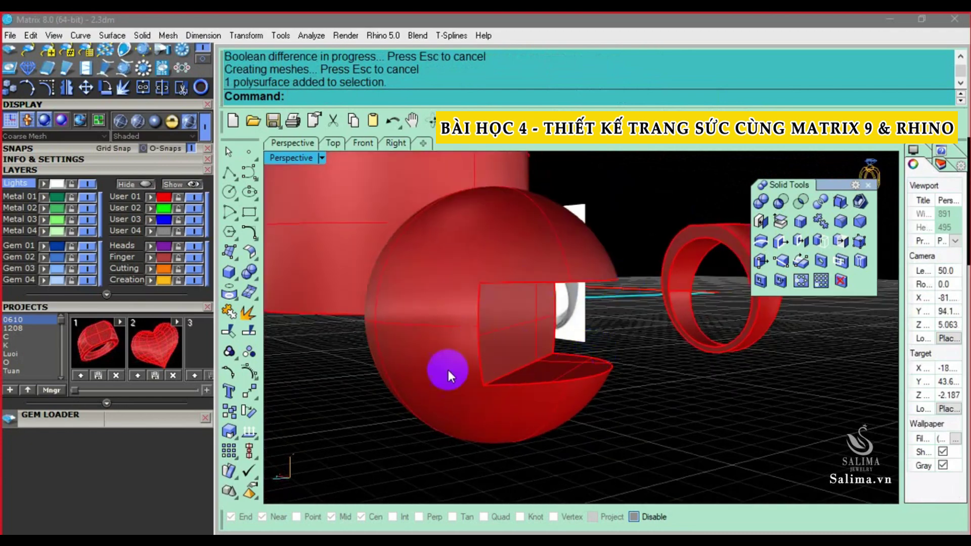
pyautogui.moveTo(586, 280)
pyautogui.mouseDown(button='right')
pyautogui.moveTo(531, 340)
pyautogui.moveTo(520, 314)
pyautogui.moveTo(542, 477)
pyautogui.moveTo(554, 266)
pyautogui.mouseUp(button='right')
pyautogui.scroll(3, 554, 266)
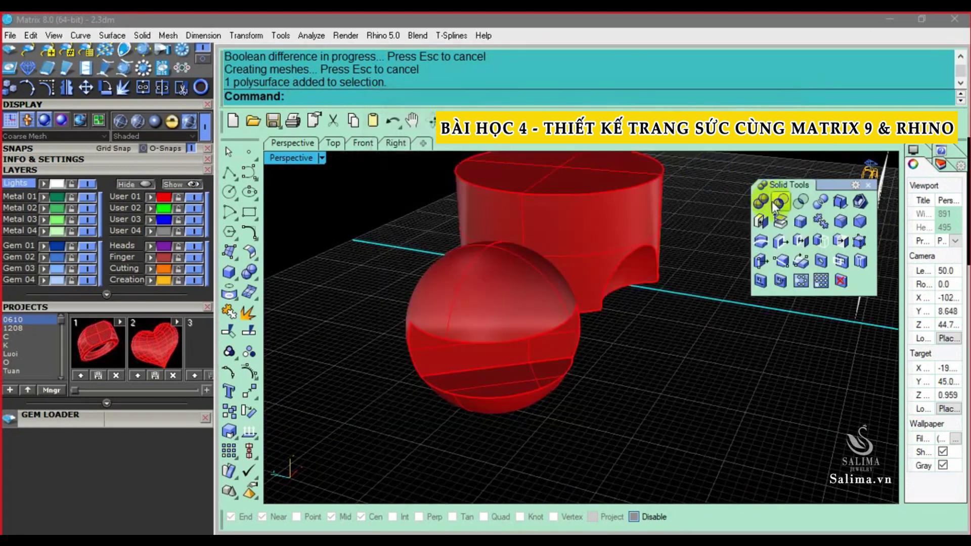
# Orbit and zoom around the ring, sphere and cylinder to inspect the slot cut result
pyautogui.moveTo(721, 224)
pyautogui.mouseDown(button='right')
pyautogui.moveTo(536, 311)
pyautogui.moveTo(817, 316)
pyautogui.moveTo(773, 344)
pyautogui.moveTo(433, 304)
pyautogui.moveTo(527, 317)
pyautogui.moveTo(384, 376)
pyautogui.moveTo(611, 339)
pyautogui.moveTo(715, 365)
pyautogui.moveTo(757, 330)
pyautogui.moveTo(734, 328)
pyautogui.moveTo(853, 354)
pyautogui.moveTo(661, 360)
pyautogui.moveTo(661, 368)
pyautogui.moveTo(639, 293)
pyautogui.moveTo(635, 325)
pyautogui.moveTo(678, 357)
pyautogui.mouseUp(button='right')
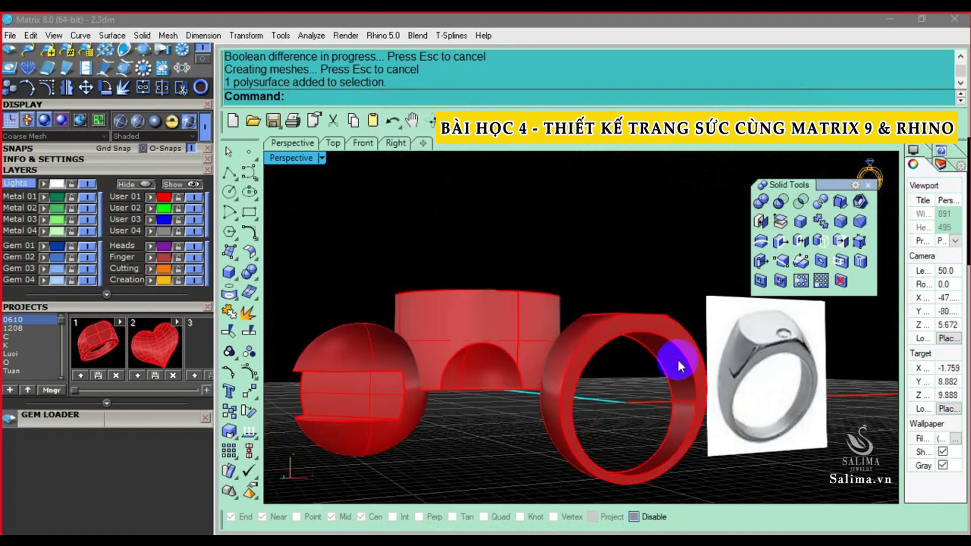
pyautogui.scroll(2, 662, 365)
pyautogui.scroll(2, 663, 362)
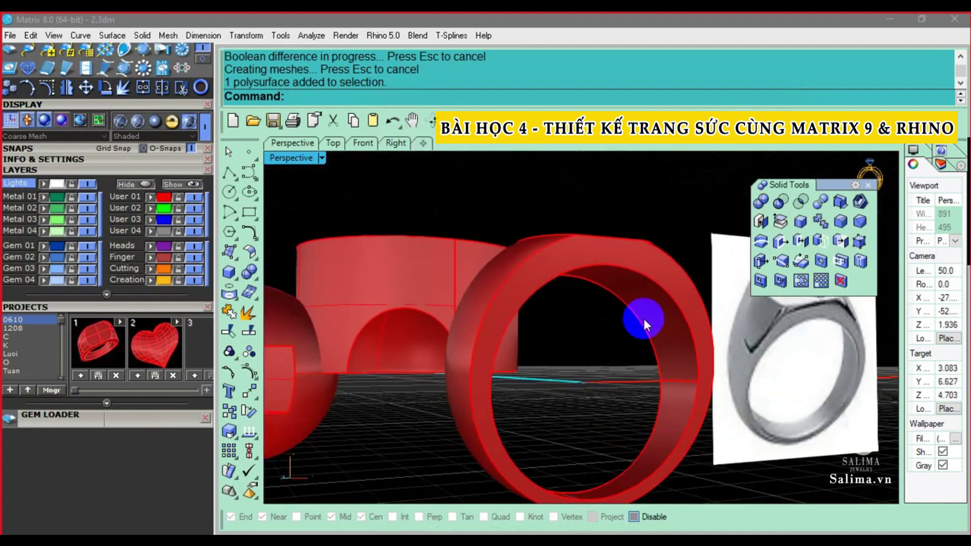
pyautogui.scroll(-3, 672, 302)
pyautogui.scroll(2, 647, 308)
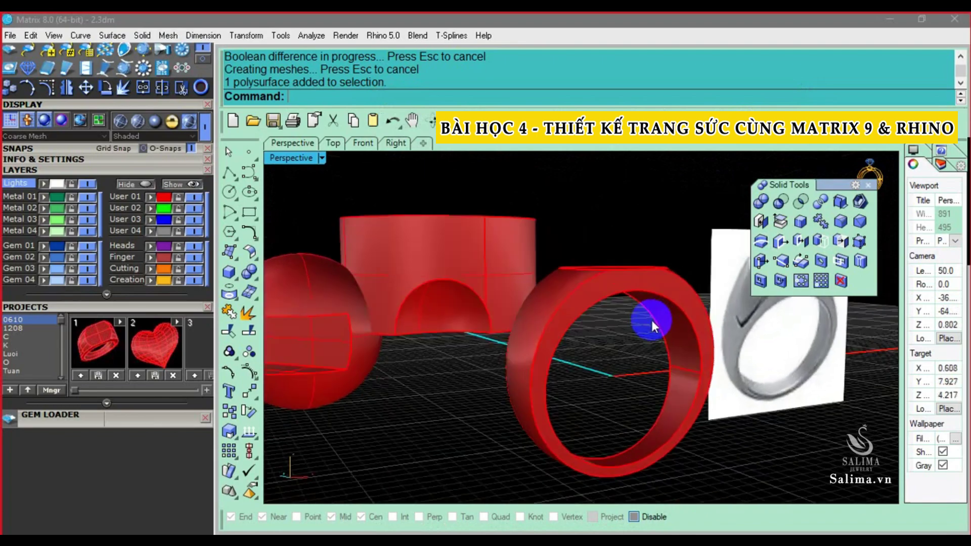
pyautogui.scroll(-2, 652, 314)
pyautogui.moveTo(644, 323)
pyautogui.mouseDown(button='right')
pyautogui.moveTo(629, 330)
pyautogui.moveTo(640, 364)
pyautogui.moveTo(712, 296)
pyautogui.mouseUp(button='right')
pyautogui.scroll(2, 657, 278)
pyautogui.moveTo(650, 271)
pyautogui.mouseDown(button='right')
pyautogui.moveTo(523, 302)
pyautogui.moveTo(672, 341)
pyautogui.moveTo(576, 393)
pyautogui.moveTo(644, 356)
pyautogui.mouseUp(button='right')
pyautogui.scroll(1, 575, 393)
pyautogui.scroll(-1, 494, 335)
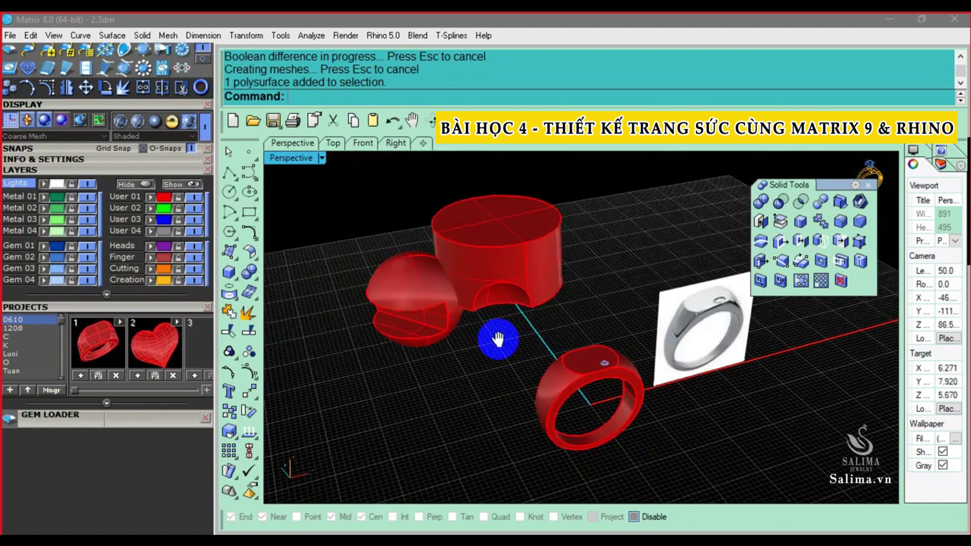
pyautogui.scroll(2, 547, 288)
pyautogui.scroll(-1, 592, 337)
pyautogui.moveTo(593, 337); pyautogui.dragTo(537, 388, button='right')
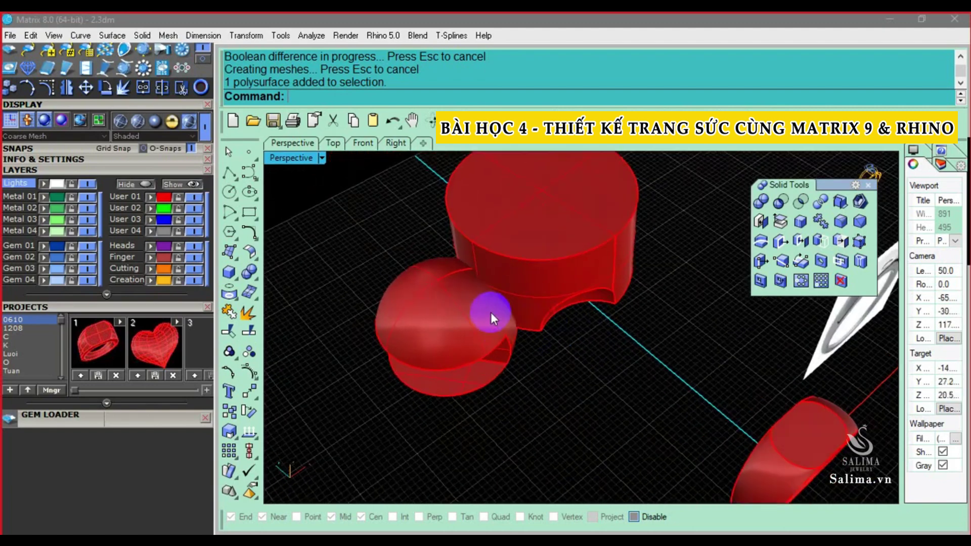
pyautogui.scroll(-2, 618, 328)
# Undo the sphere subtraction and last solid move, then redo the bar's move
pyautogui.hotkey('ctrl', 'z')
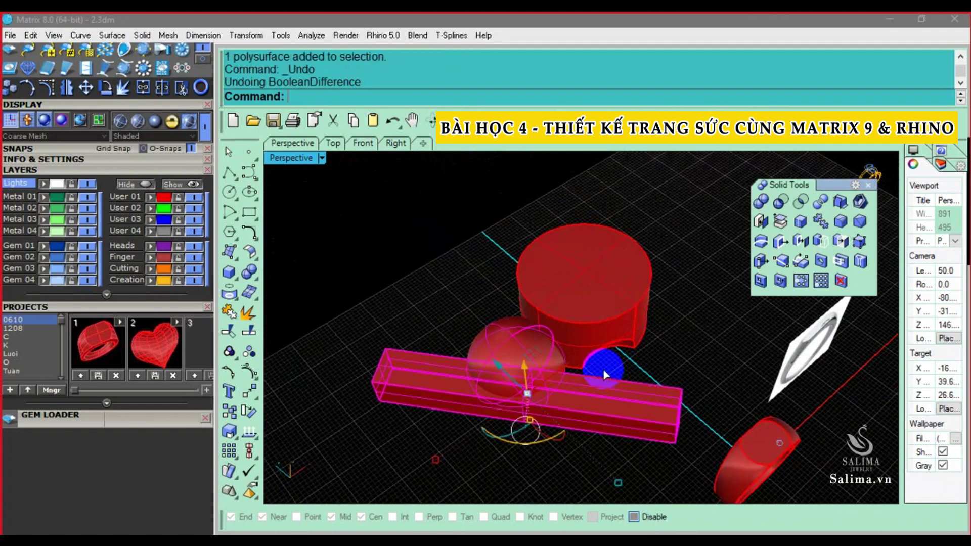
pyautogui.hotkey('ctrl', 'z')
pyautogui.hotkey('ctrl', 'z')
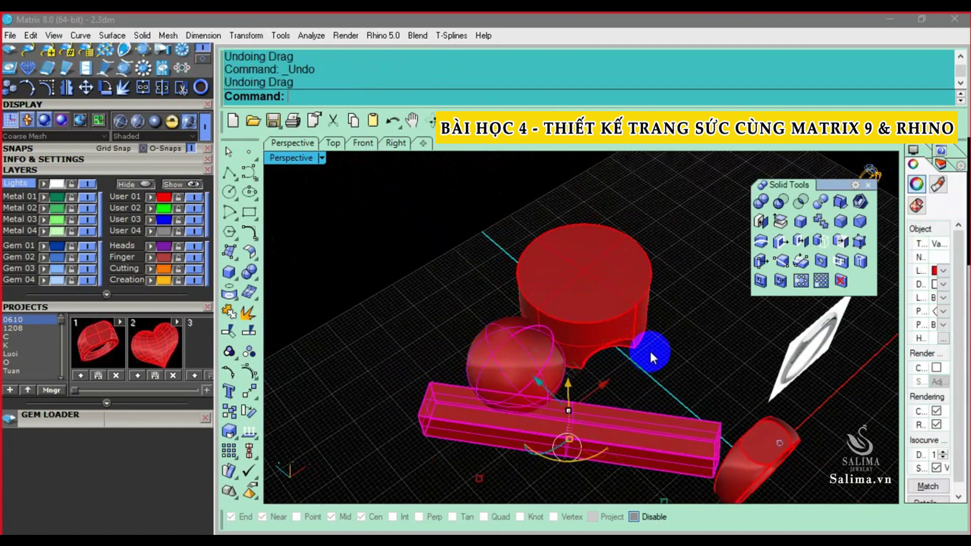
pyautogui.scroll(3, 651, 351)
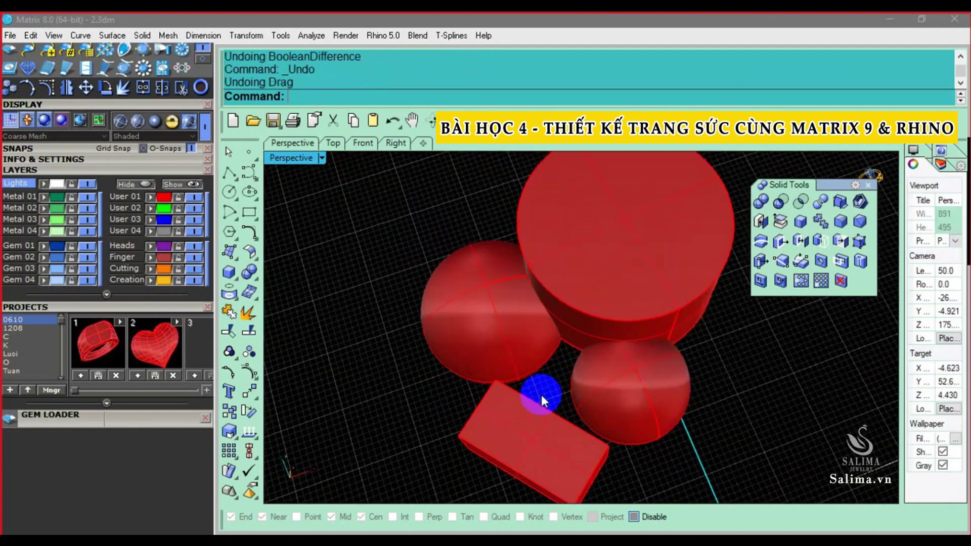
pyautogui.hotkey('ctrl', 'y')
pyautogui.click(654, 371)
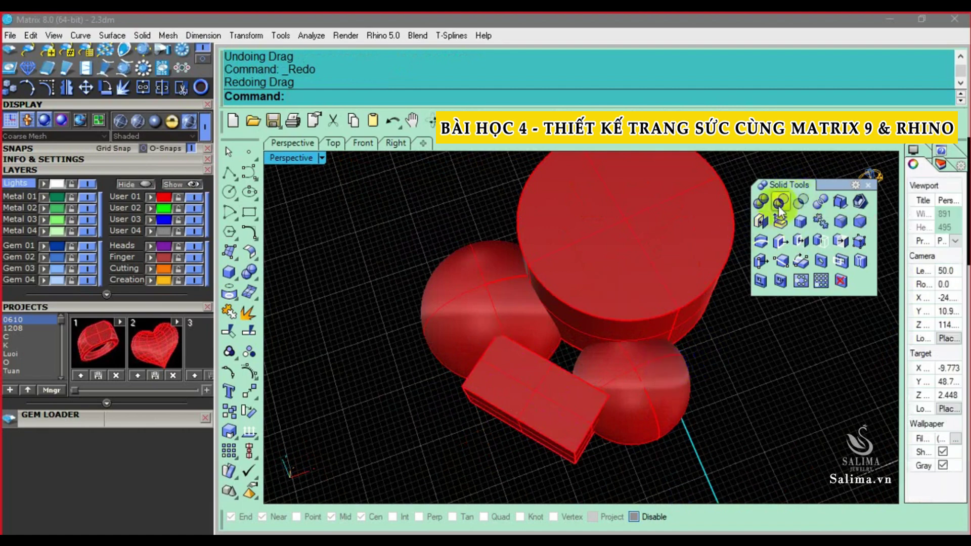
pyautogui.moveTo(718, 273); pyautogui.dragTo(676, 275, button='right')
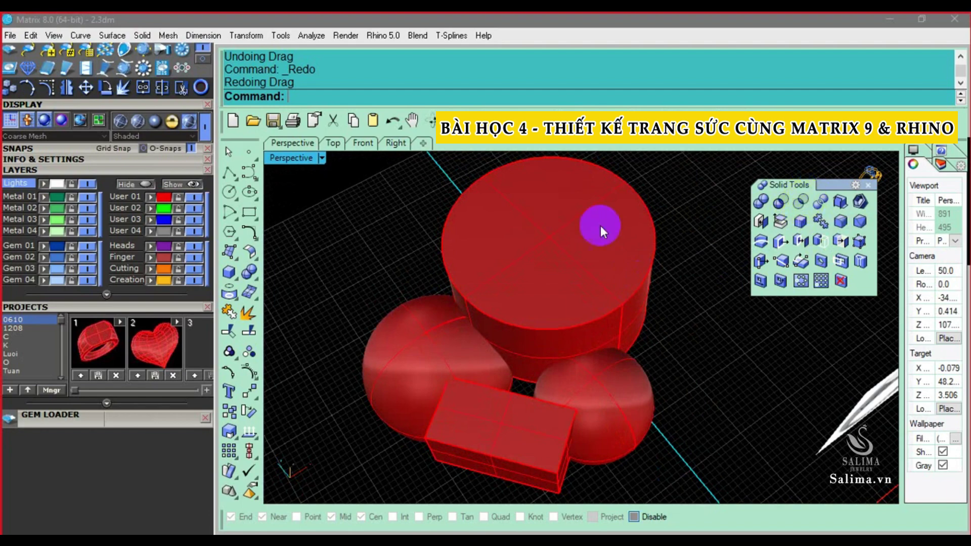
# Boolean-intersect the cylinder with the left sphere, producing a lens-shaped solid
pyautogui.click(517, 237)
pyautogui.click(397, 337)
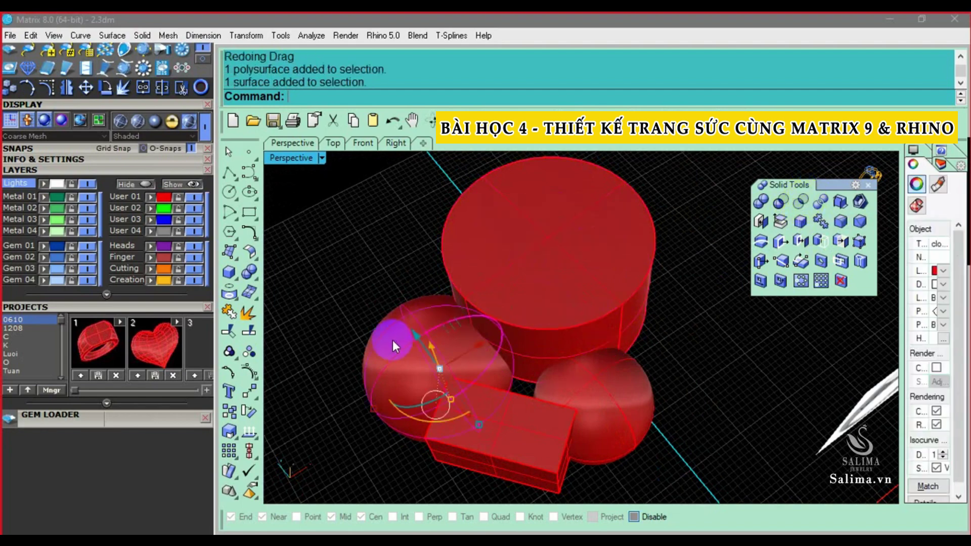
pyautogui.press('Escape')
pyautogui.click(800, 201)
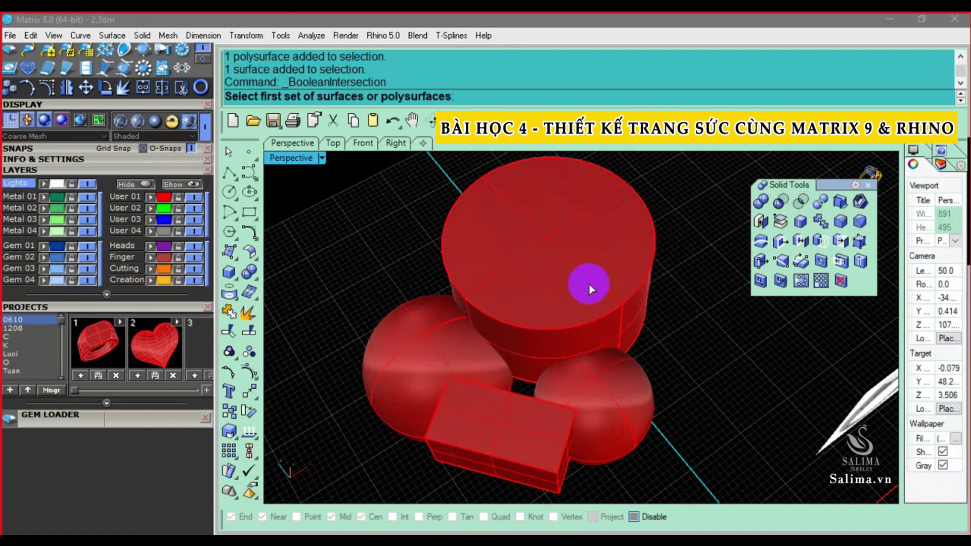
pyautogui.click(550, 262)
pyautogui.rightClick(736, 317)
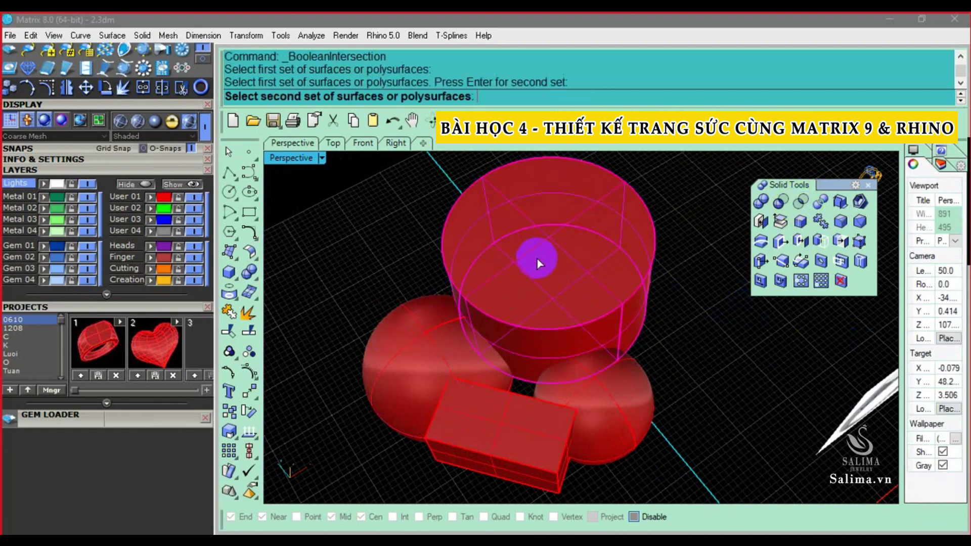
pyautogui.click(418, 336)
pyautogui.click(631, 311)
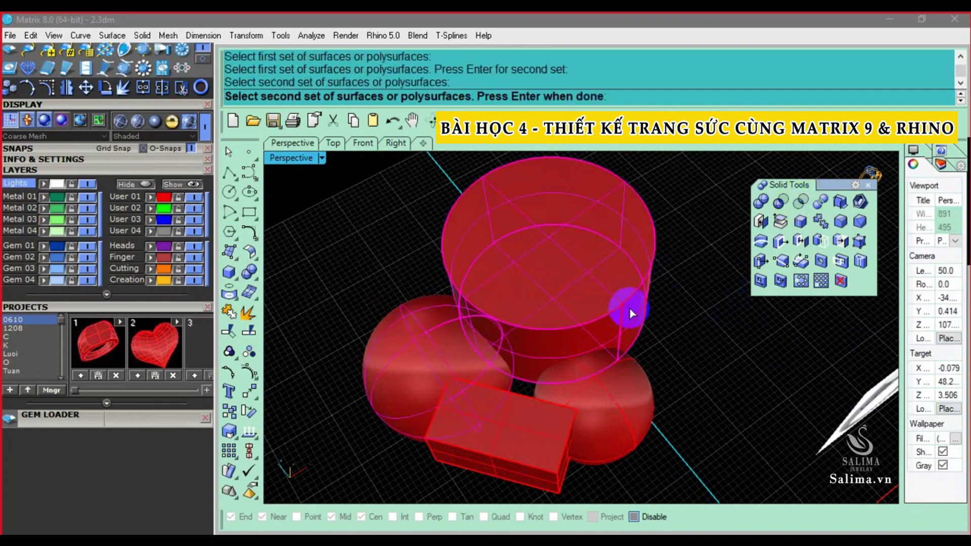
pyautogui.rightClick(464, 329)
# Inspect the lens-shaped intersection result up close, then undo it
pyautogui.moveTo(411, 318); pyautogui.dragTo(605, 229, button='right')
pyautogui.scroll(2, 501, 385)
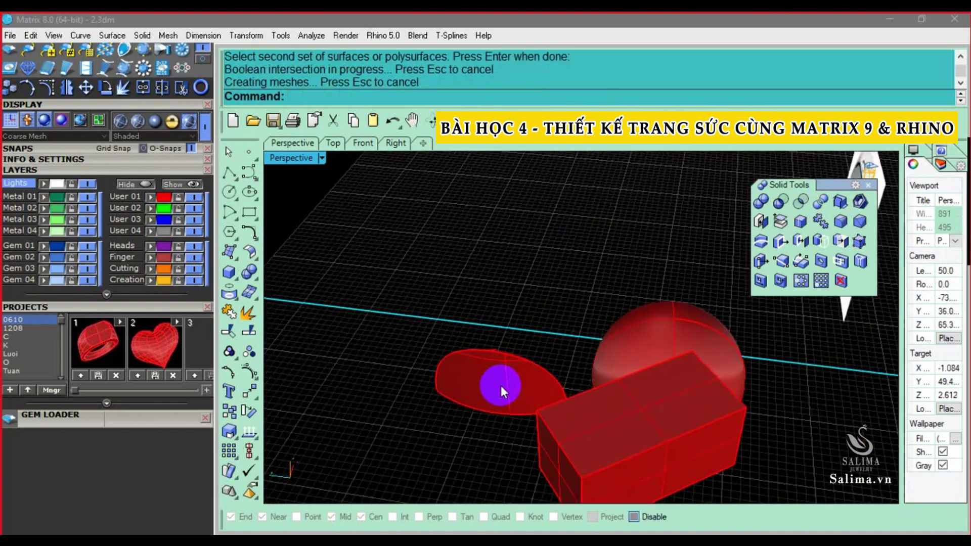
pyautogui.moveTo(501, 385); pyautogui.dragTo(502, 278, button='right')
pyautogui.scroll(2, 509, 254)
pyautogui.scroll(2, 484, 285)
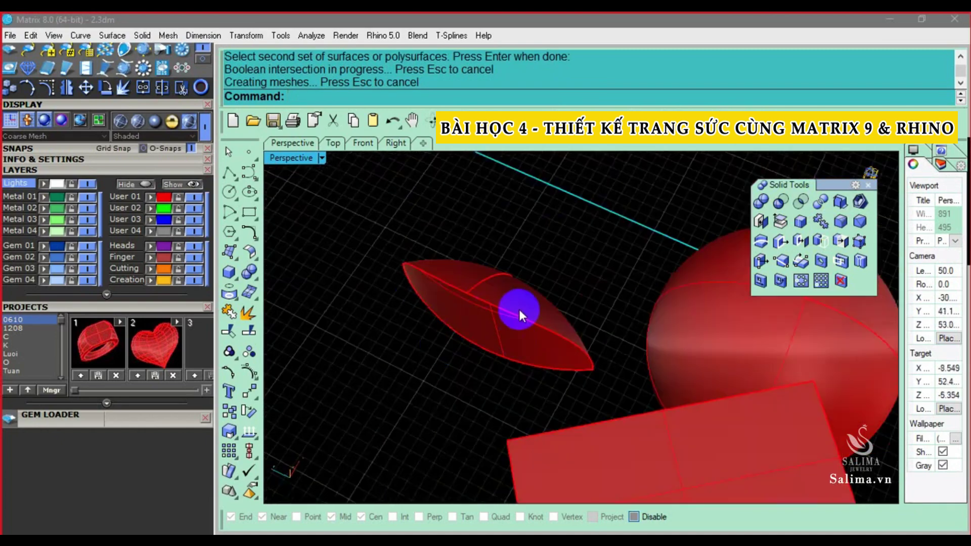
pyautogui.moveTo(520, 312)
pyautogui.mouseDown(button='right')
pyautogui.moveTo(530, 325)
pyautogui.moveTo(594, 272)
pyautogui.moveTo(622, 263)
pyautogui.mouseUp(button='right')
pyautogui.hotkey('ctrl', 'z')
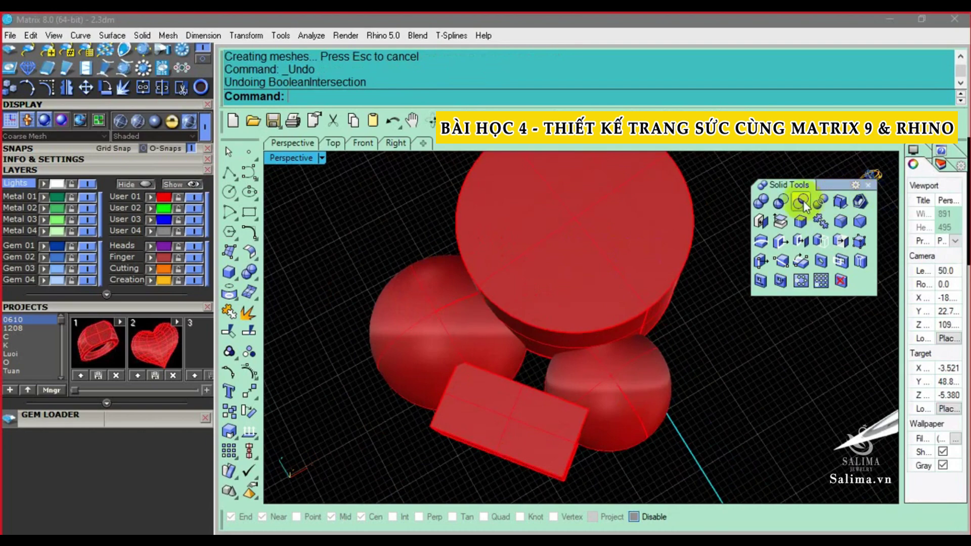
# Intersect the cylinder and left sphere again to recreate the lens solid
pyautogui.click(800, 201)
pyautogui.moveTo(659, 310); pyautogui.dragTo(678, 226, button='right')
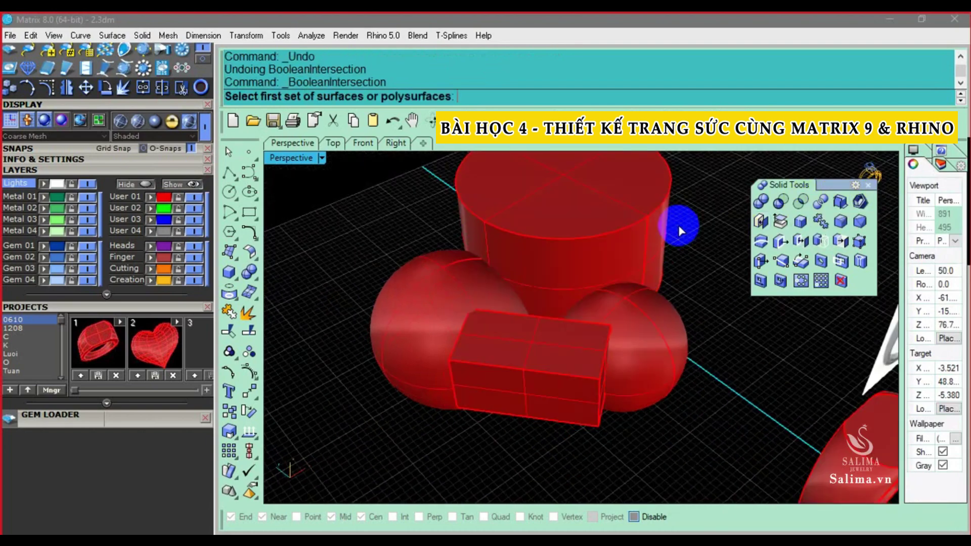
pyautogui.click(613, 184)
pyautogui.moveTo(613, 184); pyautogui.dragTo(614, 199, button='right')
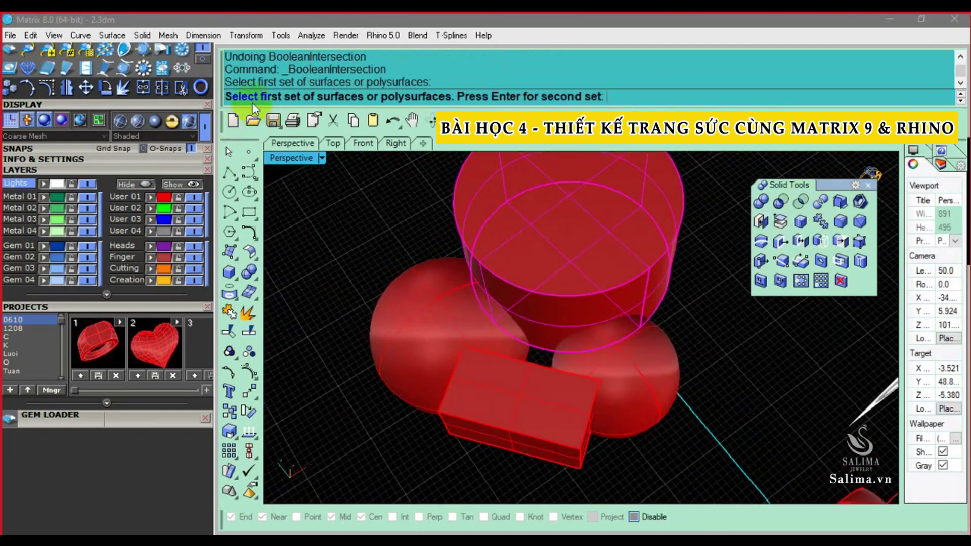
pyautogui.moveTo(505, 192); pyautogui.dragTo(505, 182, button='right')
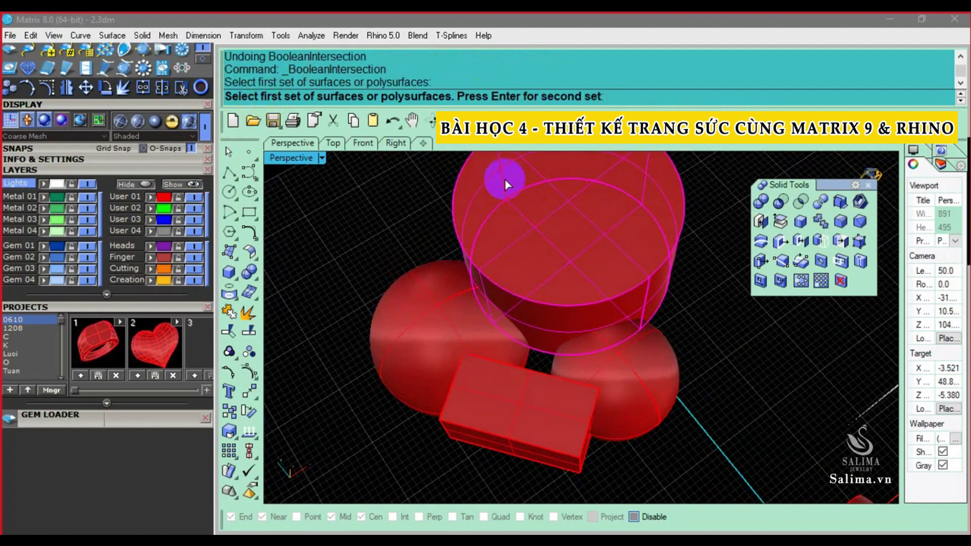
pyautogui.rightClick(504, 179)
pyautogui.click(444, 276)
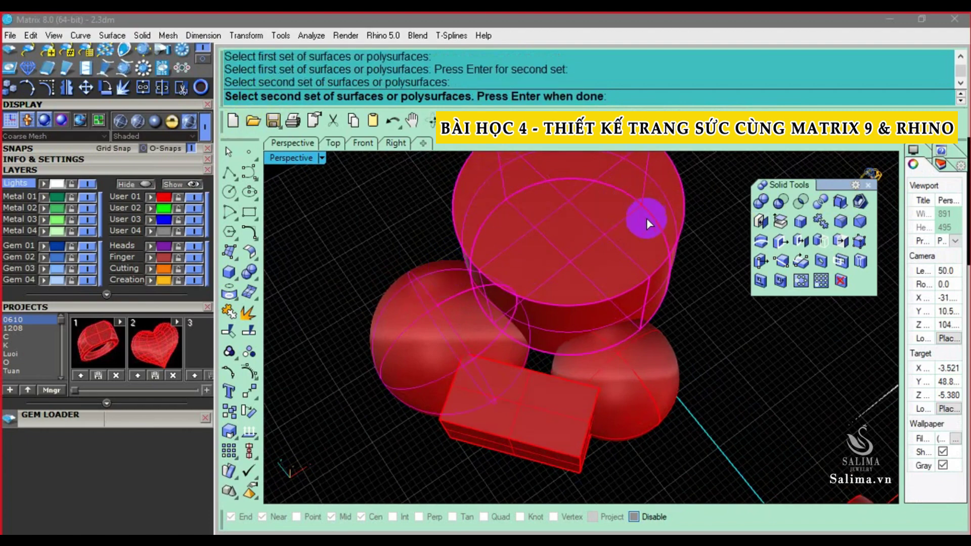
pyautogui.rightClick(535, 132)
# Deselect the lens result and undo the Boolean intersection
pyautogui.click(486, 284)
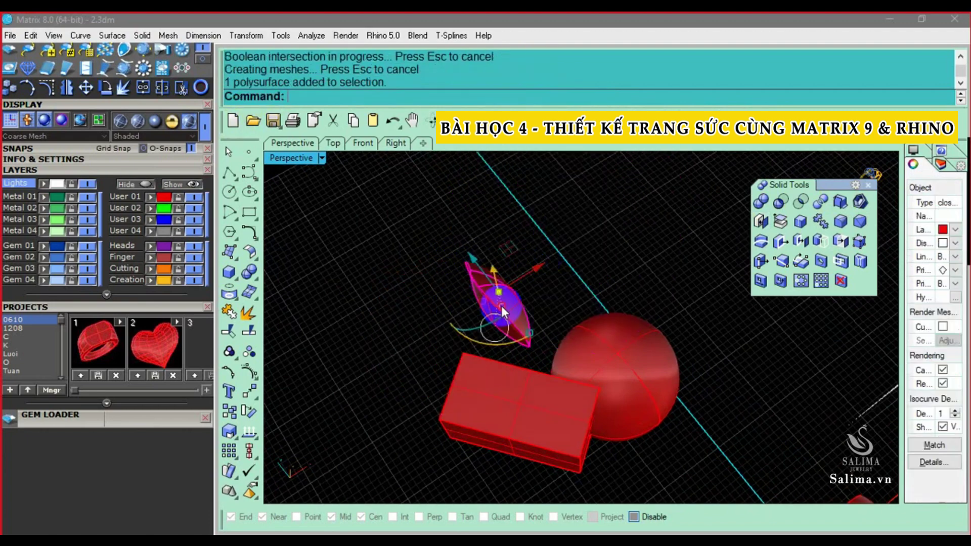
pyautogui.click(575, 249)
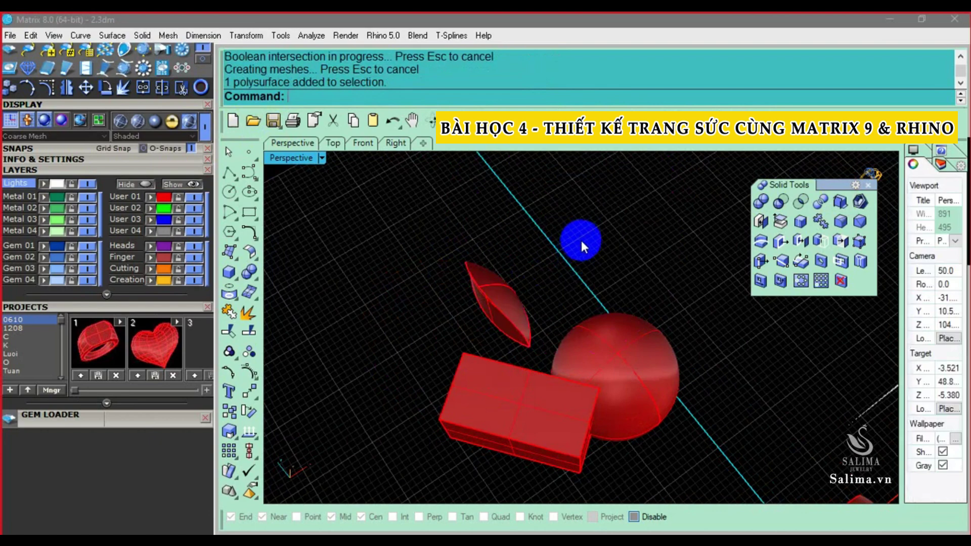
pyautogui.hotkey('ctrl', 'z')
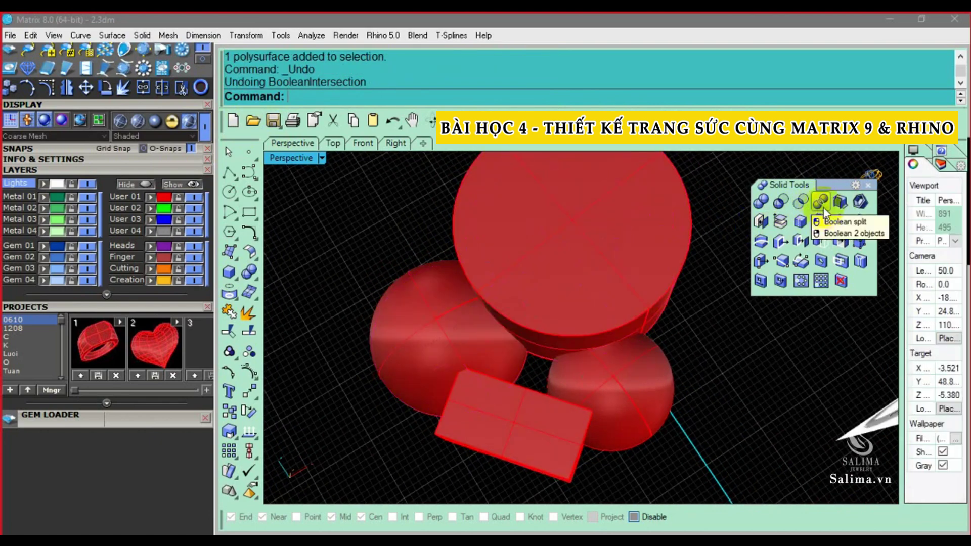
# Boolean-split the cylinder using the lower sphere as the cutter
pyautogui.moveTo(721, 252); pyautogui.dragTo(800, 224, button='right')
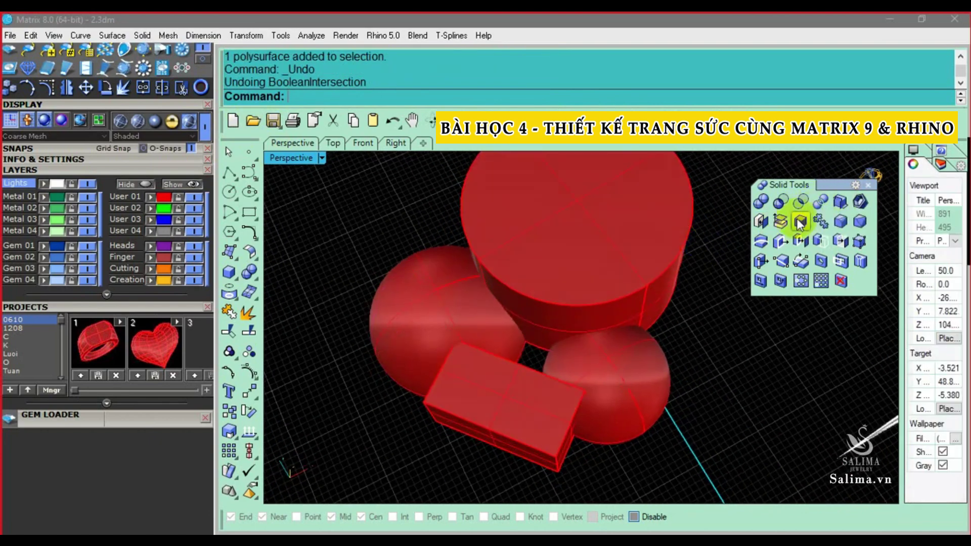
pyautogui.click(830, 203)
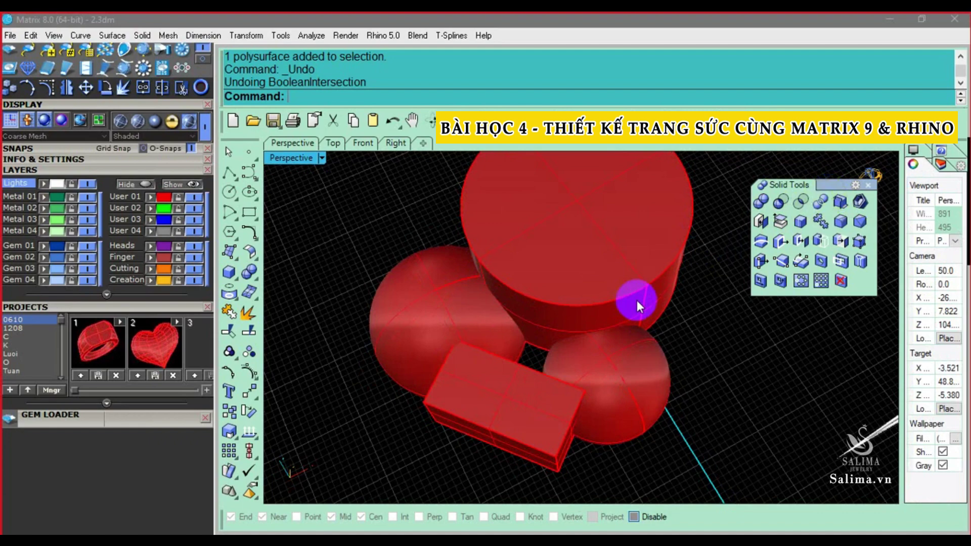
pyautogui.moveTo(636, 300); pyautogui.dragTo(612, 302, button='right')
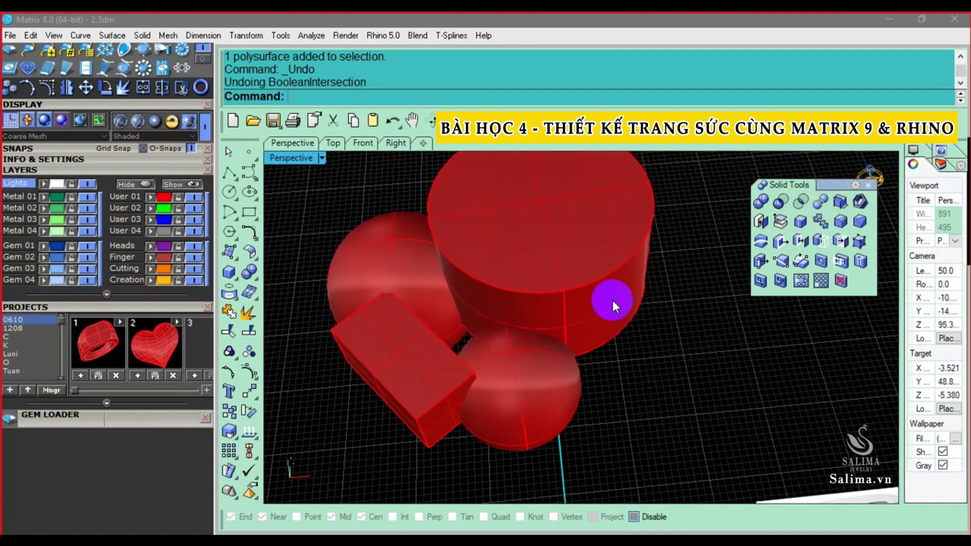
pyautogui.click(821, 210)
pyautogui.click(595, 263)
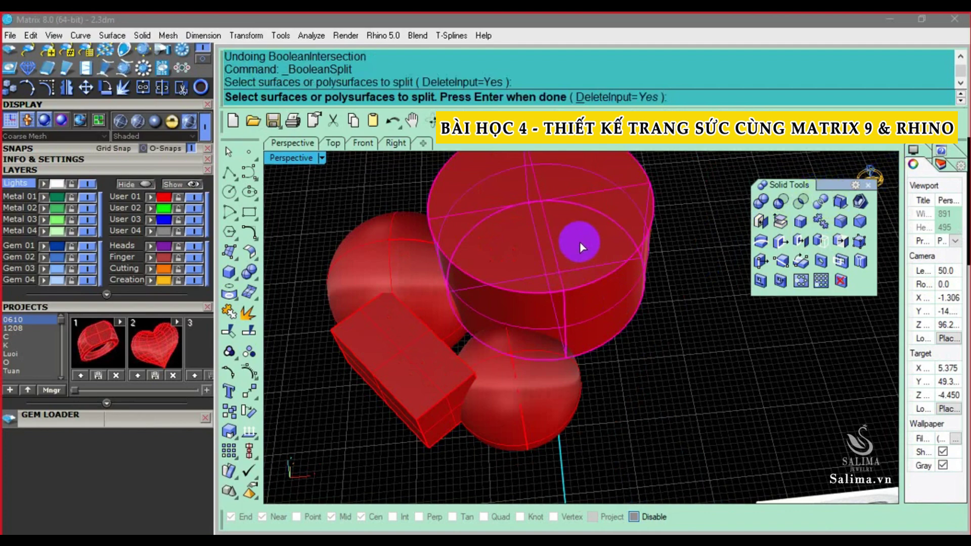
pyautogui.press('Return')
pyautogui.click(521, 381)
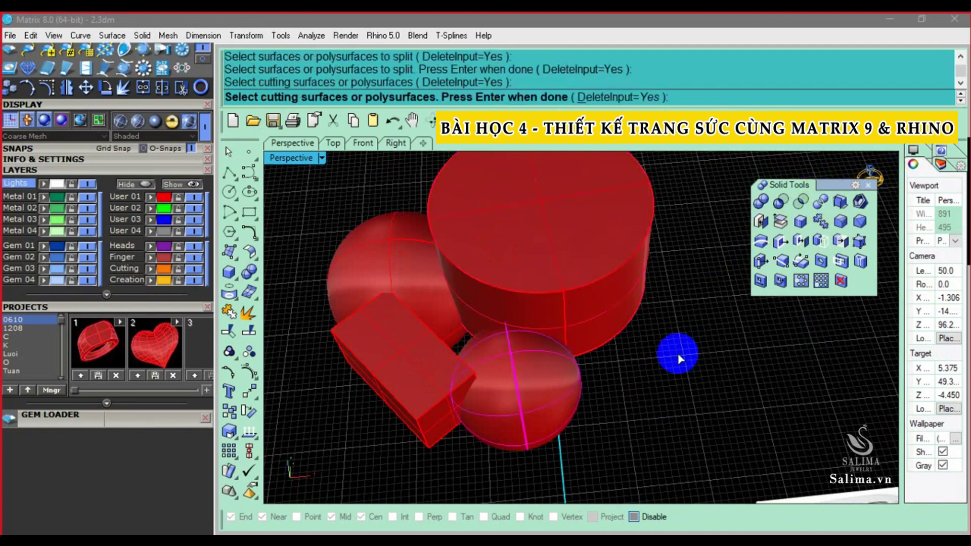
pyautogui.rightClick(678, 353)
# Nudge the lower sphere and cylinder apart with Alt+Right to separate the pieces
pyautogui.moveTo(675, 351); pyautogui.dragTo(593, 376, button='right')
pyautogui.click(517, 336)
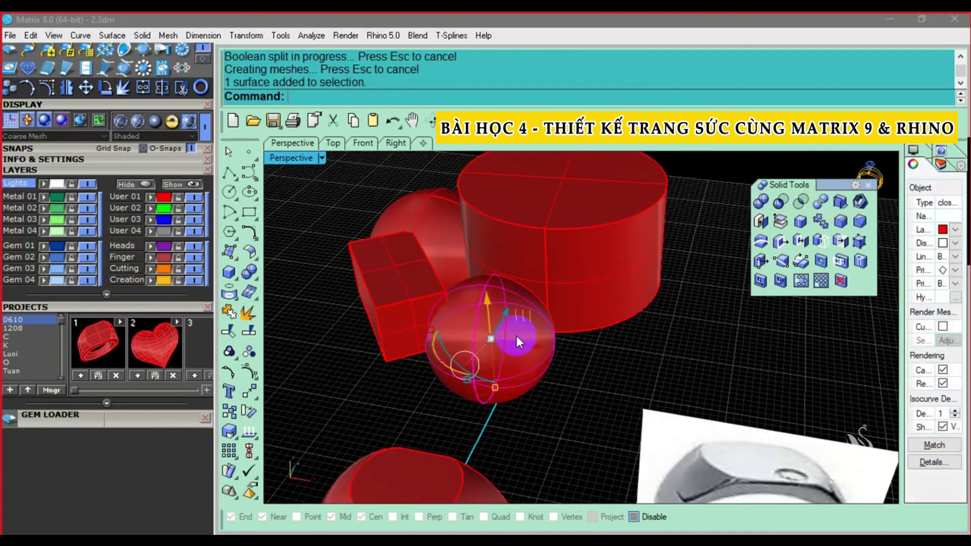
pyautogui.hotkey('alt', 'Right')
pyautogui.click(595, 257)
pyautogui.hotkey('alt', 'Right')
pyautogui.hotkey('alt', 'Right')
pyautogui.moveTo(612, 260); pyautogui.dragTo(680, 350, button='right')
pyautogui.click(606, 381)
pyautogui.hotkey('alt', 'Right')
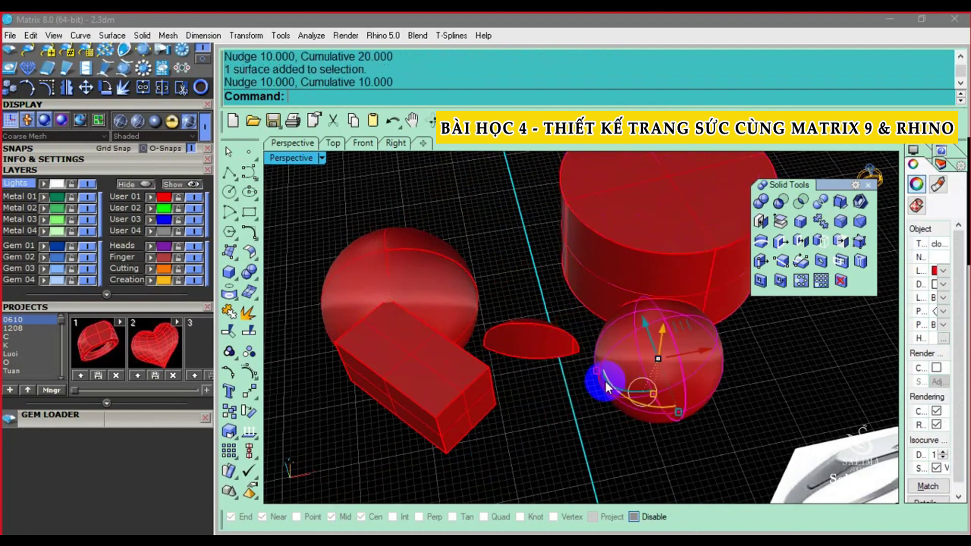
pyautogui.moveTo(605, 381)
pyautogui.mouseDown(button='right')
pyautogui.moveTo(559, 418)
pyautogui.moveTo(678, 357)
pyautogui.moveTo(684, 366)
pyautogui.mouseUp(button='right')
pyautogui.hotkey('alt', 'Right')
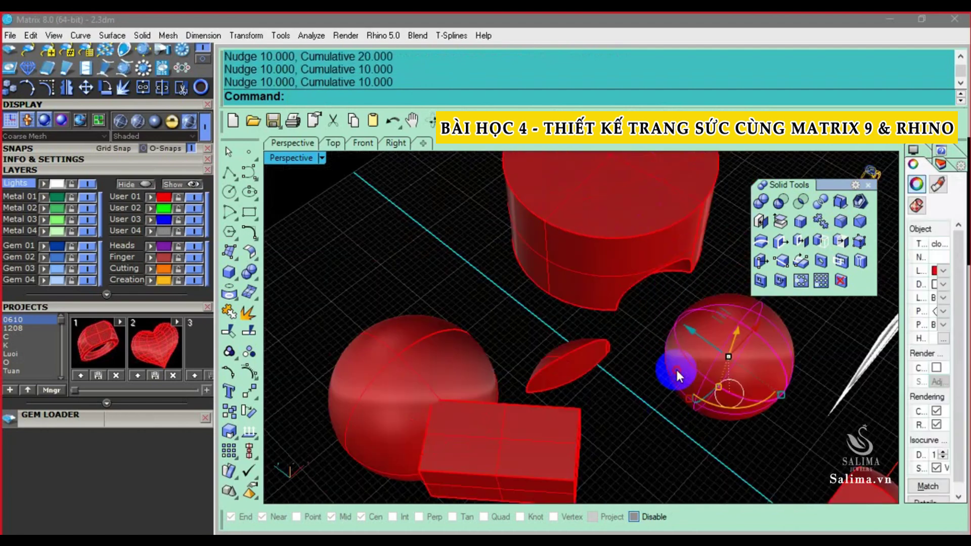
# Select and inspect the notched cylinder, split-off dome cap and right-hand sphere
pyautogui.click(612, 279)
pyautogui.moveTo(620, 275)
pyautogui.mouseDown(button='right')
pyautogui.moveTo(581, 253)
pyautogui.moveTo(670, 293)
pyautogui.mouseUp(button='right')
pyautogui.press('Escape')
pyautogui.scroll(-5, 538, 298)
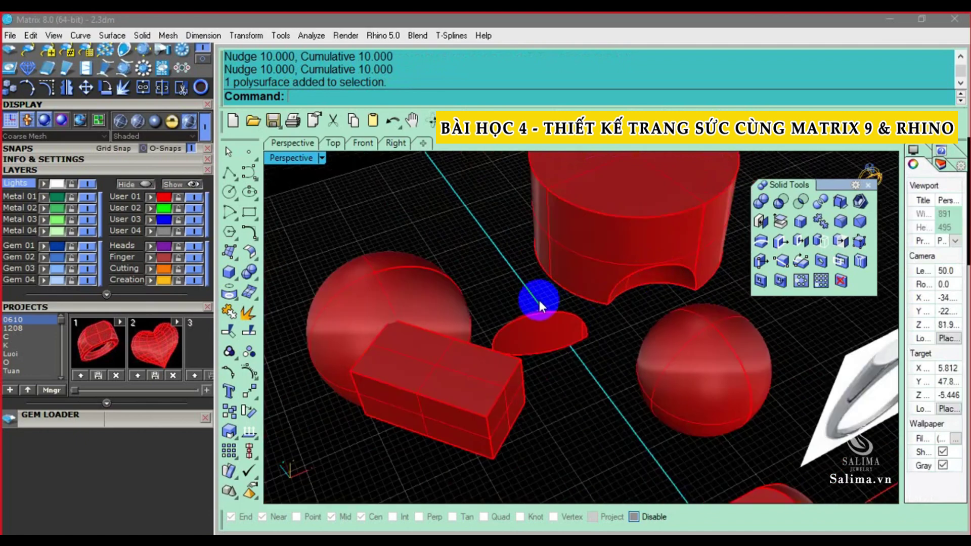
pyautogui.click(540, 326)
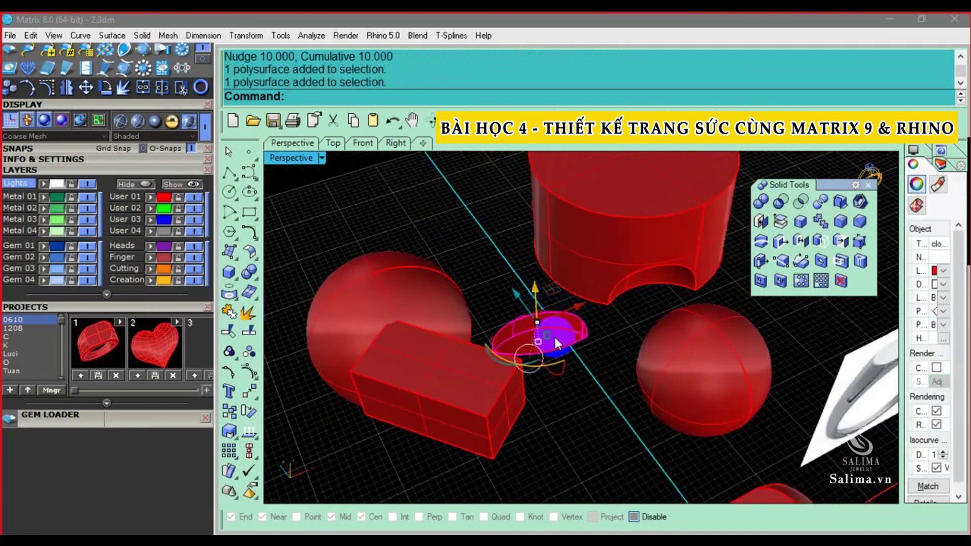
pyautogui.press('Escape')
pyautogui.click(694, 355)
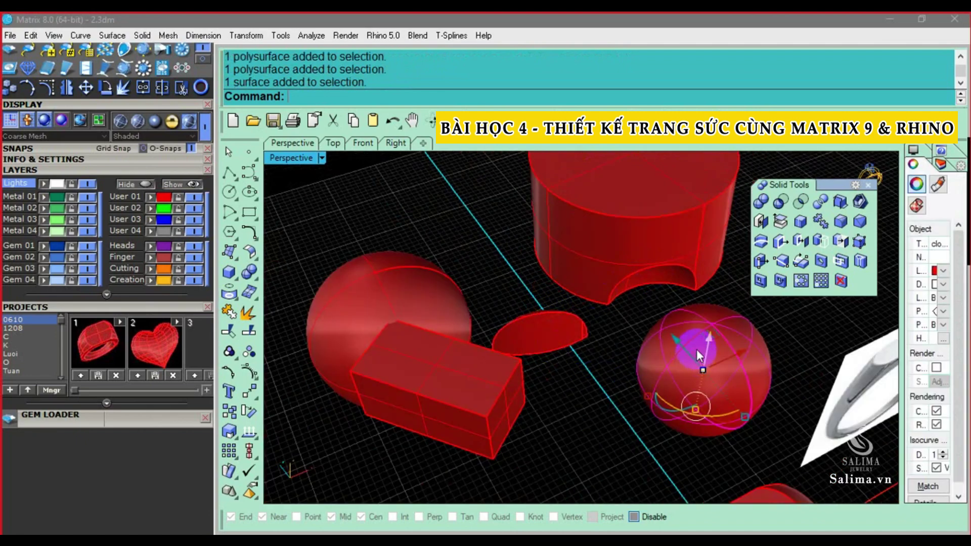
pyautogui.scroll(-5, 697, 348)
pyautogui.scroll(5, 678, 321)
pyautogui.moveTo(677, 321)
pyautogui.mouseDown(button='right')
pyautogui.moveTo(673, 387)
pyautogui.moveTo(629, 310)
pyautogui.moveTo(613, 341)
pyautogui.moveTo(611, 330)
pyautogui.mouseUp(button='right')
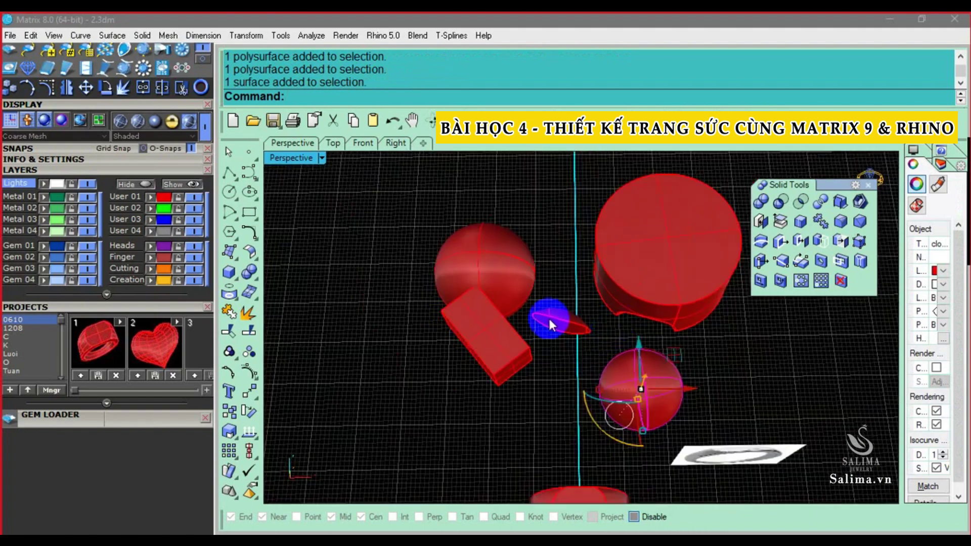
pyautogui.moveTo(549, 320); pyautogui.dragTo(614, 315, button='right')
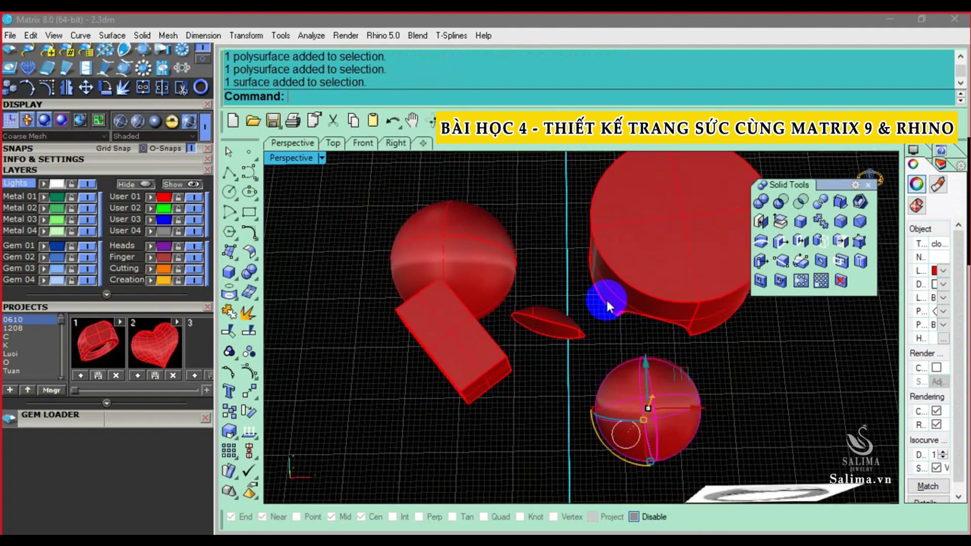
# Cancel Boolean Difference and delete the helper spheres, box, cylinder and lens
pyautogui.click(781, 202)
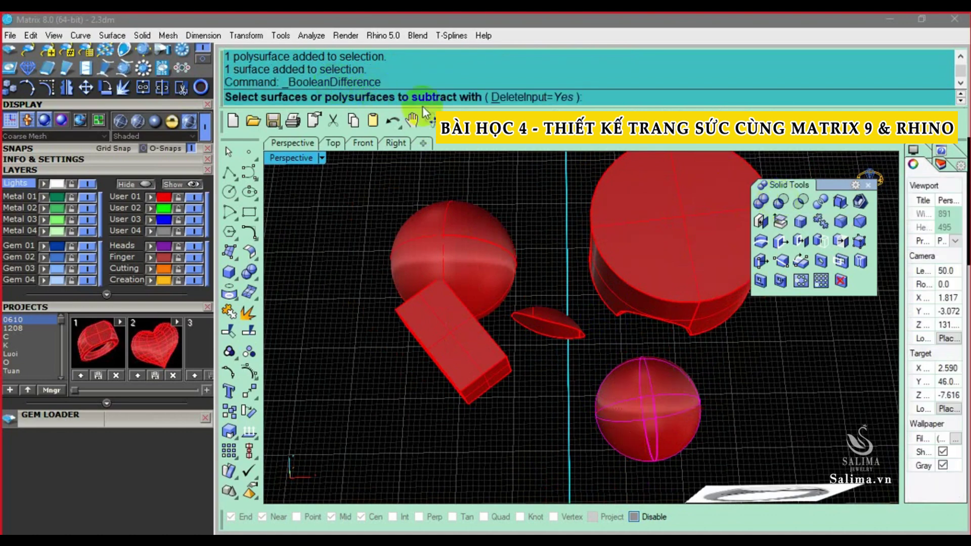
pyautogui.rightClick(663, 289)
pyautogui.scroll(-5, 705, 373)
pyautogui.moveTo(638, 345); pyautogui.dragTo(417, 263)
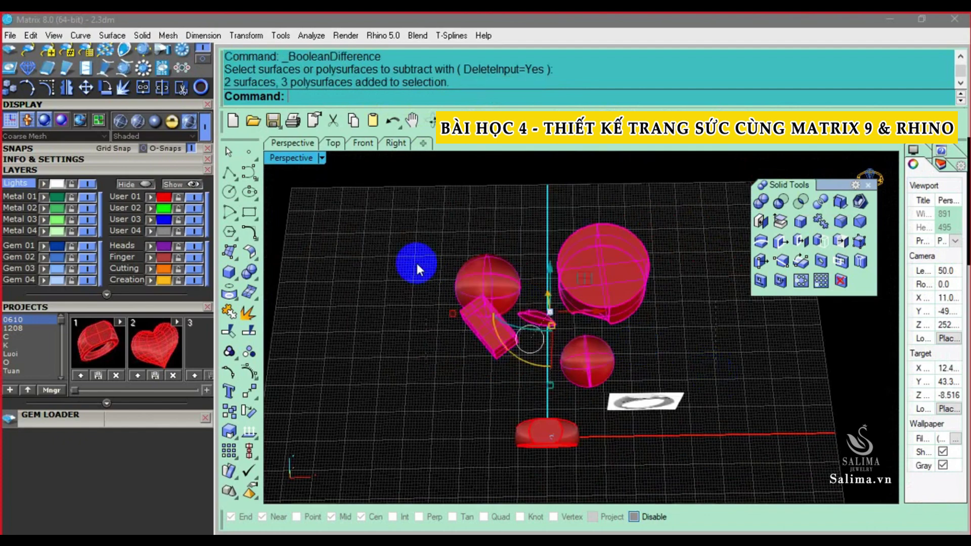
pyautogui.press('Delete')
pyautogui.scroll(5, 515, 387)
pyautogui.scroll(3, 515, 387)
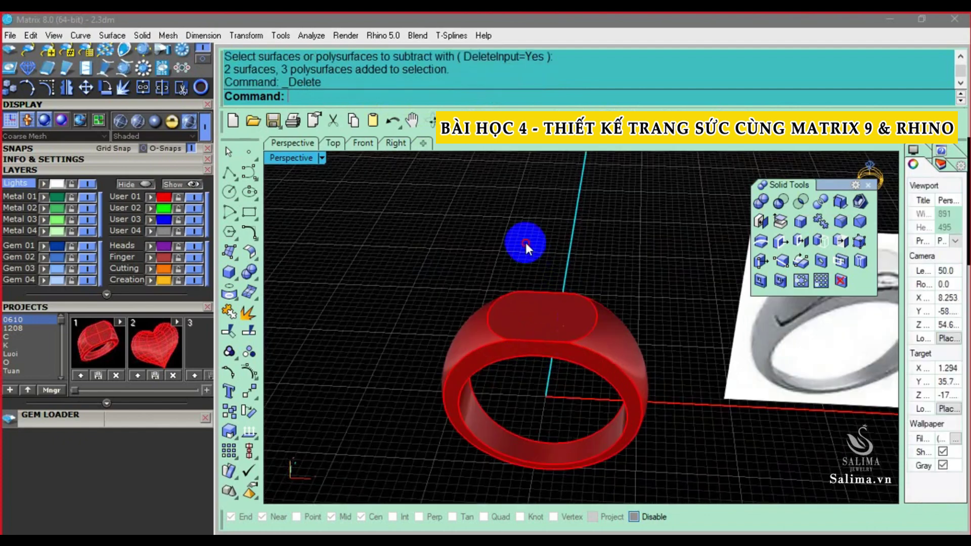
# Nudge the round gem up above the ring's top with Alt+Up
pyautogui.click(560, 335)
pyautogui.scroll(3, 86, 146)
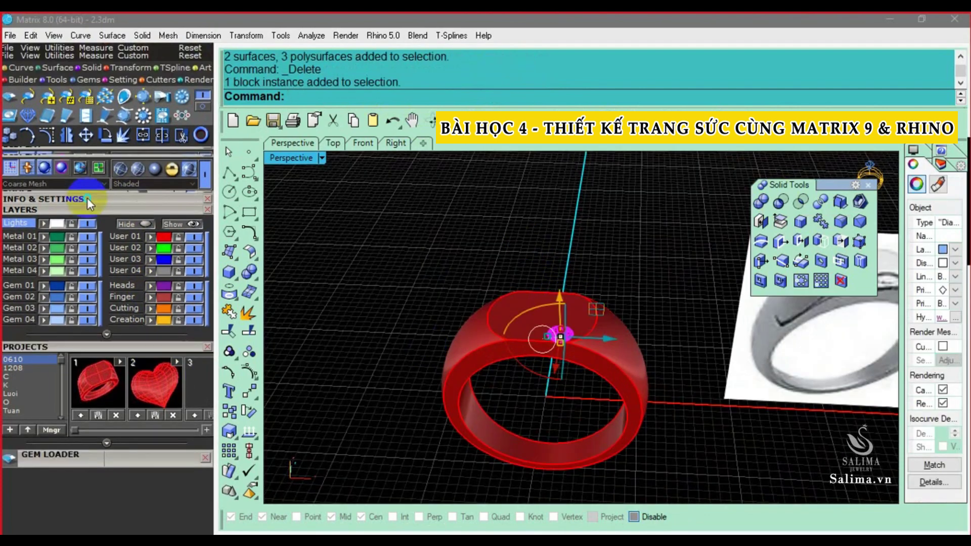
pyautogui.click(149, 109)
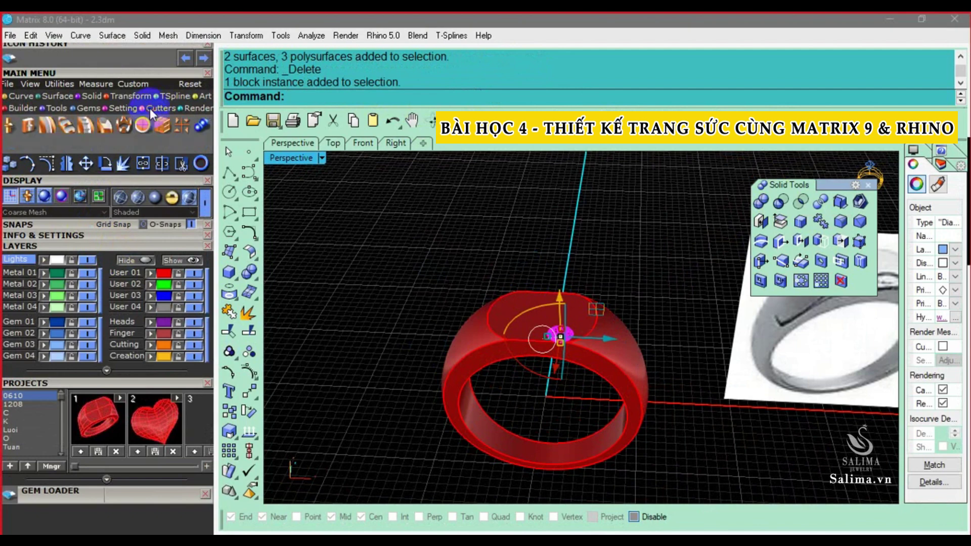
pyautogui.scroll(-3, 137, 455)
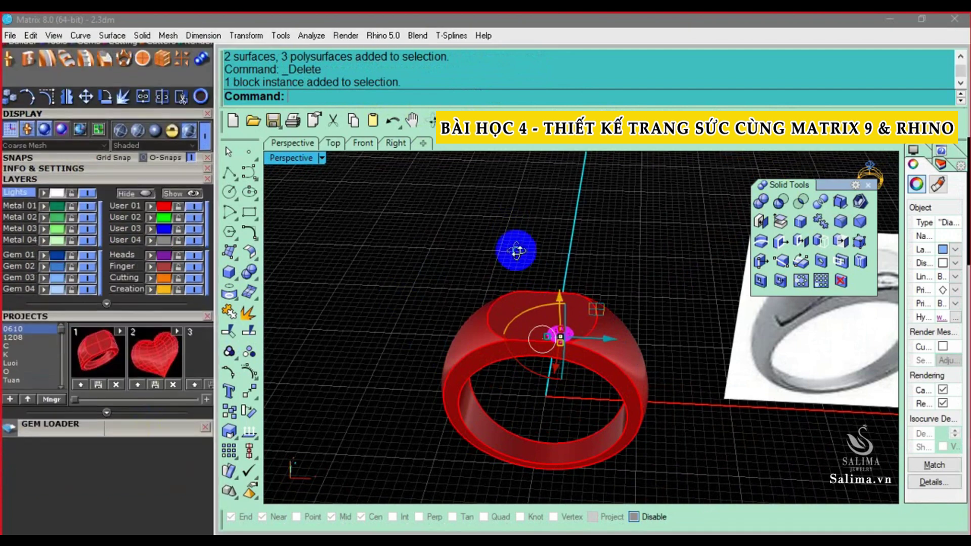
pyautogui.scroll(2, 548, 296)
pyautogui.hotkey('alt', 'Up')
pyautogui.click(605, 338)
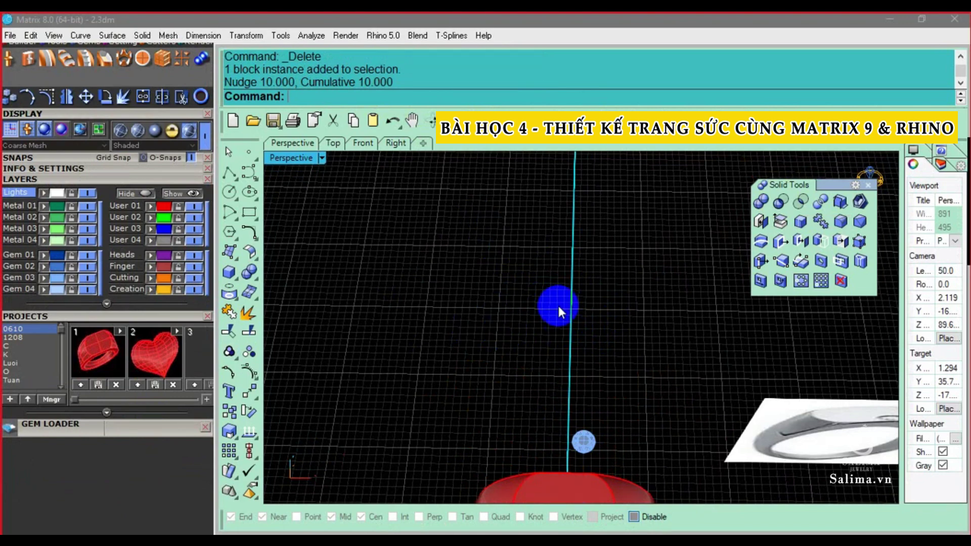
pyautogui.scroll(5, 558, 300)
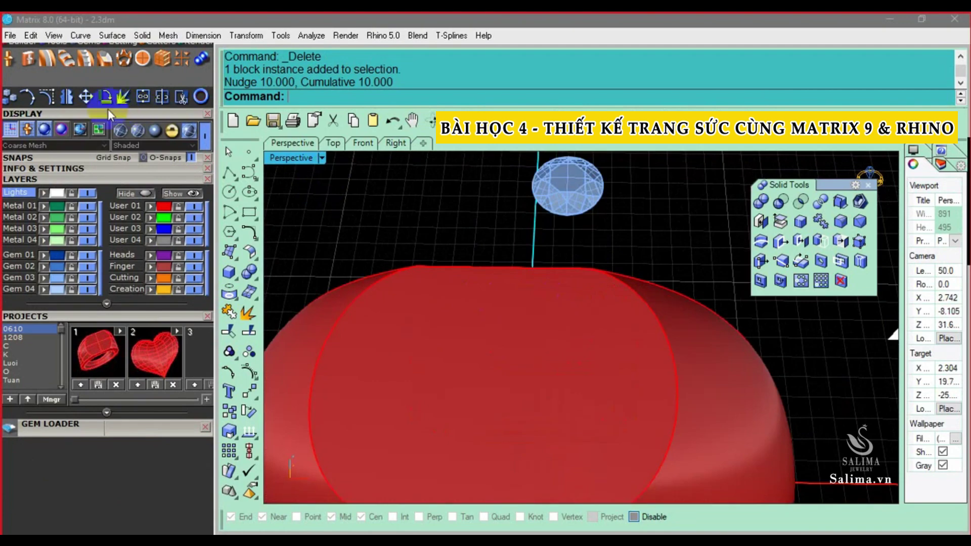
# Open the Gem Cutter builder from the Matrix tool panel
pyautogui.scroll(3, 119, 150)
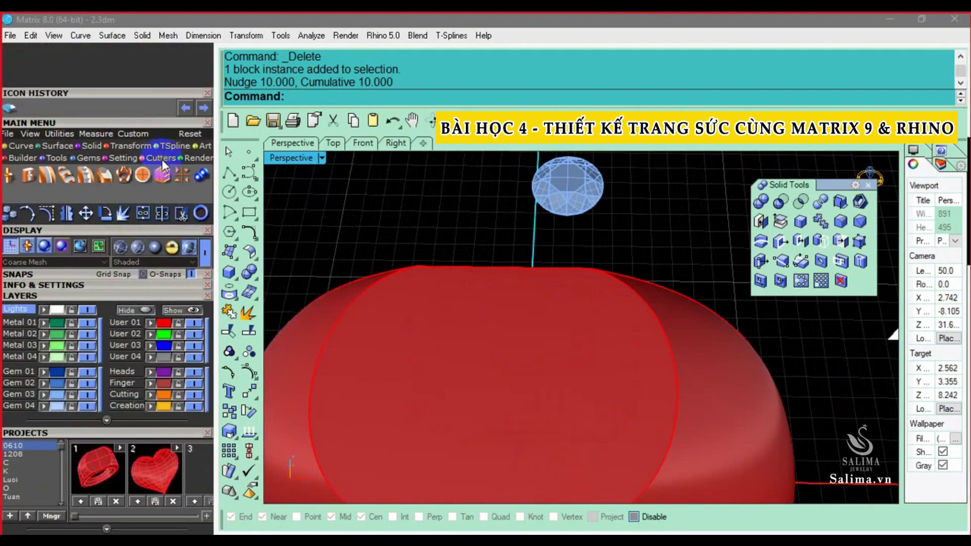
pyautogui.click(11, 176)
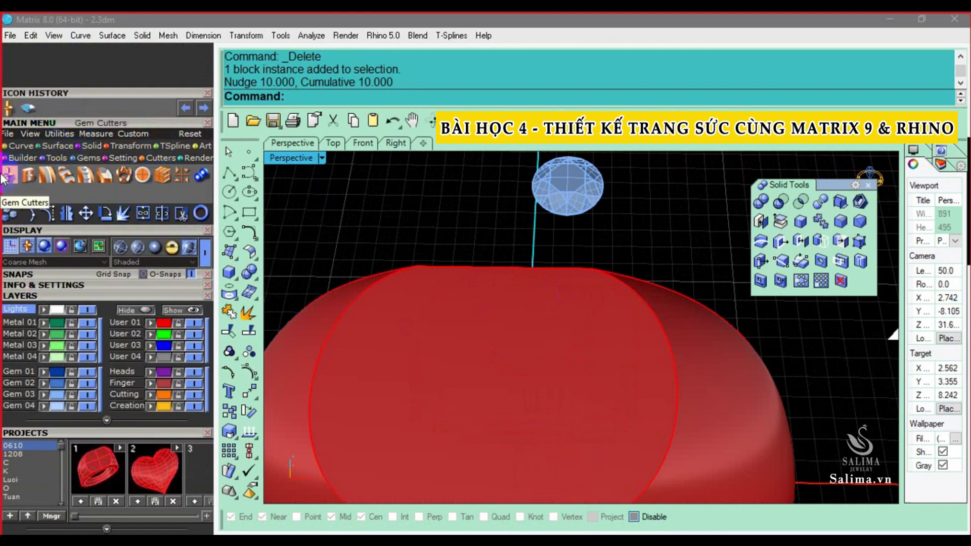
pyautogui.click(135, 135)
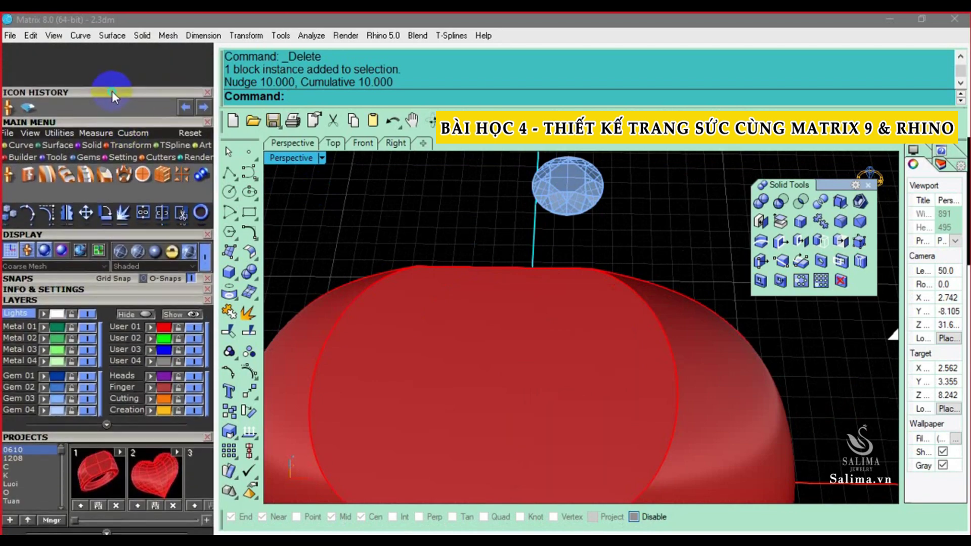
pyautogui.moveTo(114, 111); pyautogui.dragTo(113, 72)
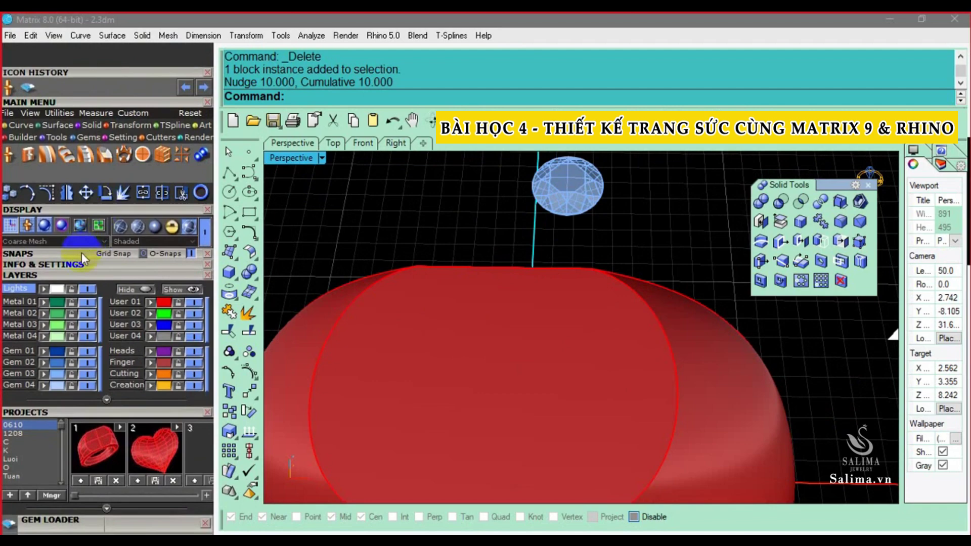
pyautogui.moveTo(84, 247); pyautogui.dragTo(97, 106)
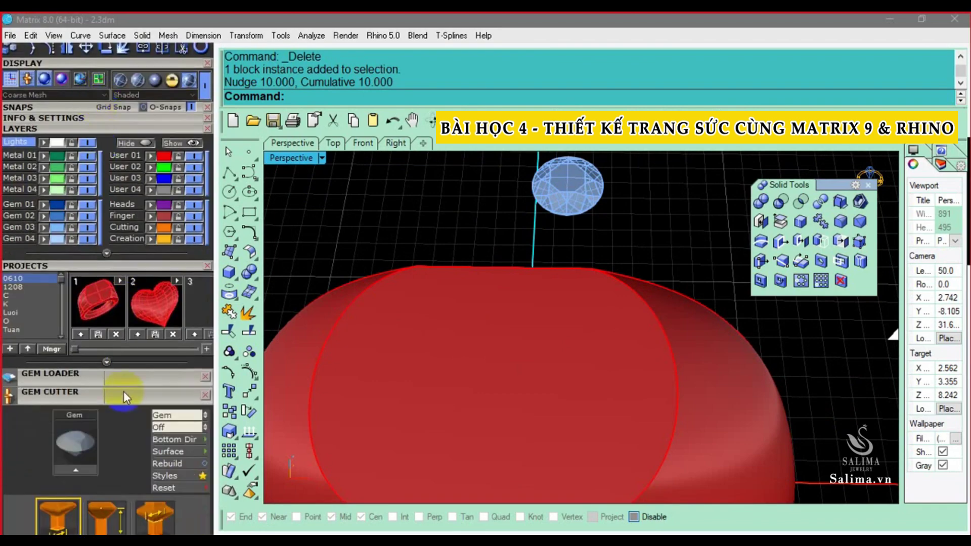
pyautogui.moveTo(123, 392); pyautogui.dragTo(120, 232)
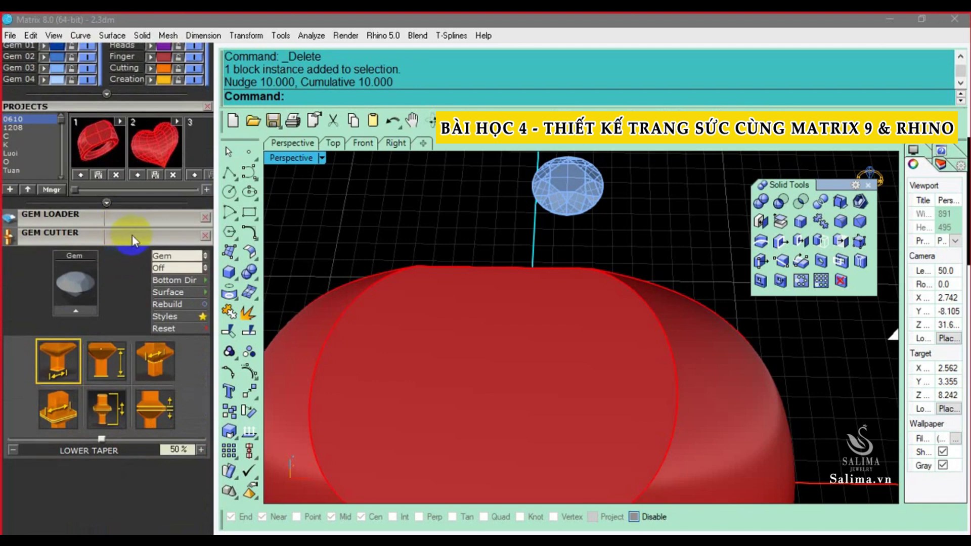
# Float the Gem Cutter panel at the left of the viewport and collapse, then re-expand, its settings
pyautogui.moveTo(132, 234); pyautogui.dragTo(363, 222)
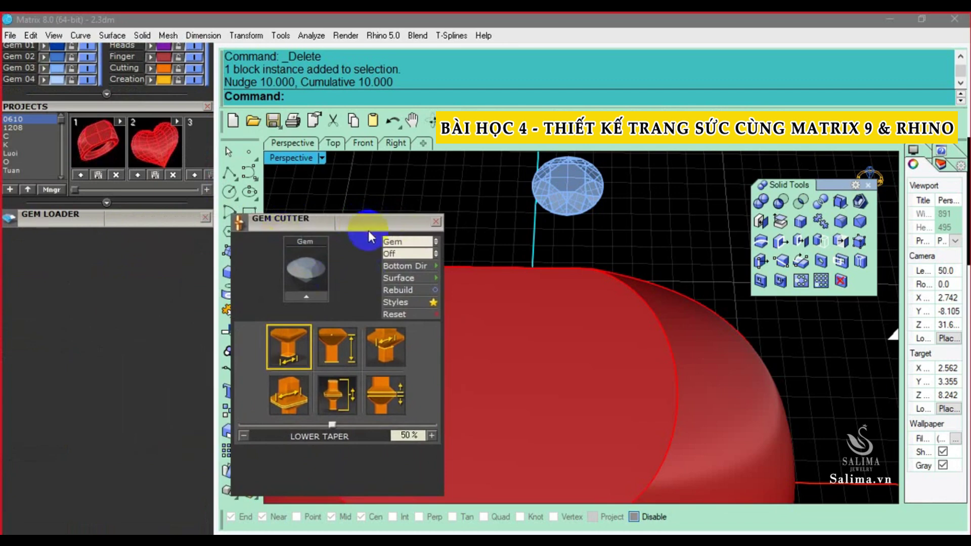
pyautogui.moveTo(379, 223); pyautogui.dragTo(150, 268)
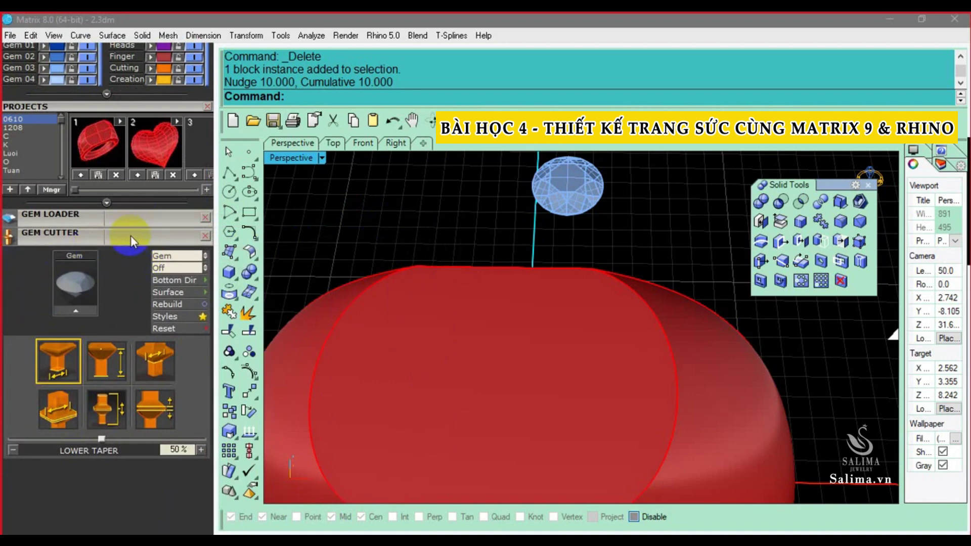
pyautogui.click(113, 240)
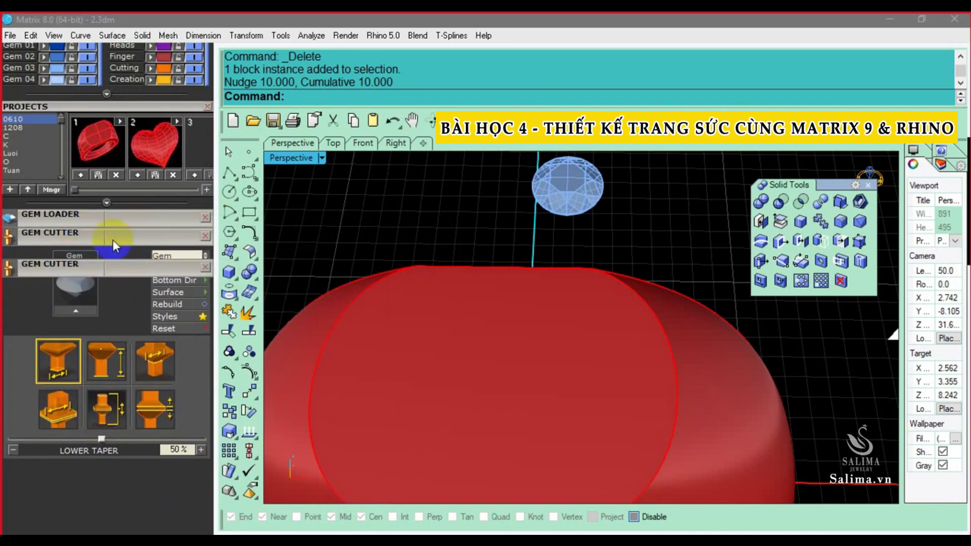
pyautogui.click(115, 237)
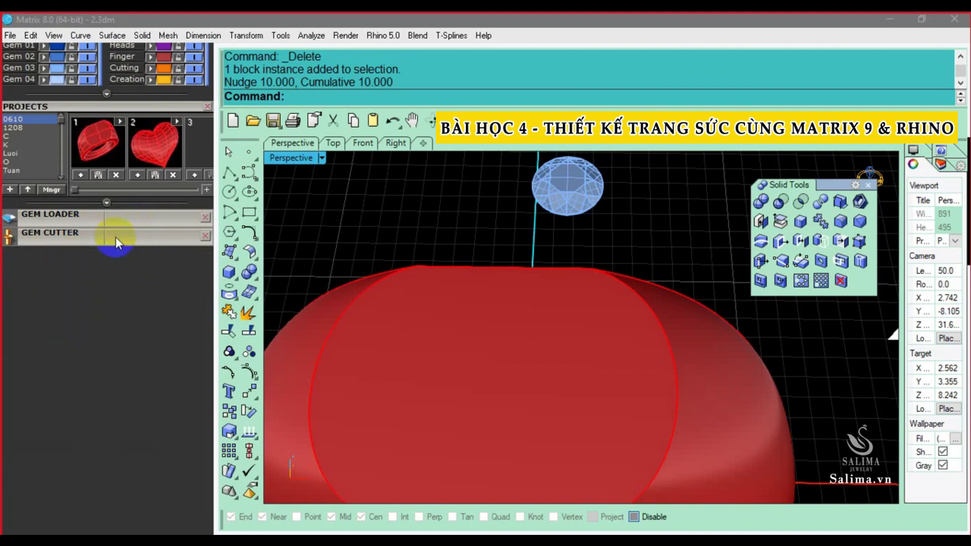
pyautogui.click(116, 237)
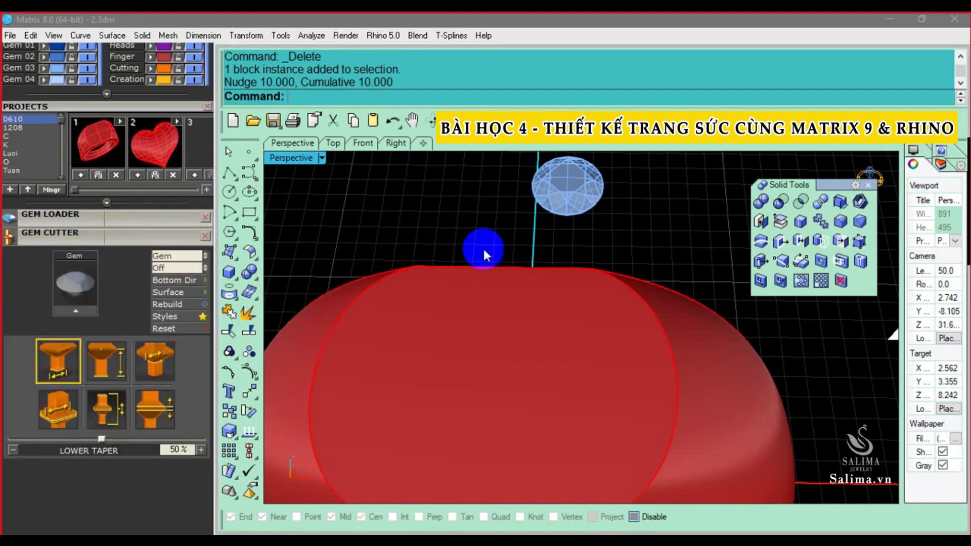
# Select the round gem on the ring top
pyautogui.scroll(-3, 483, 249)
pyautogui.scroll(5, 570, 290)
pyautogui.scroll(2, 570, 287)
pyautogui.click(570, 287)
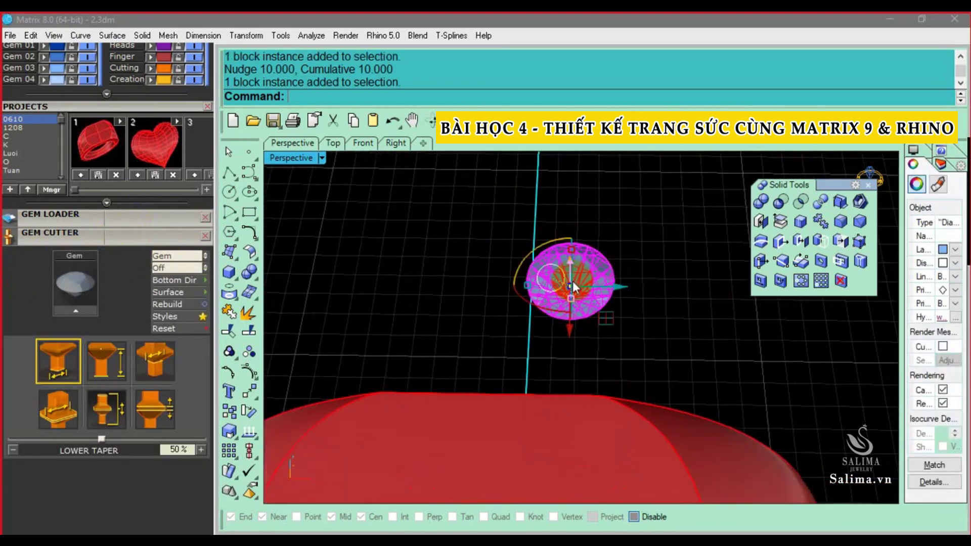
pyautogui.moveTo(574, 273); pyautogui.dragTo(648, 254, button='right')
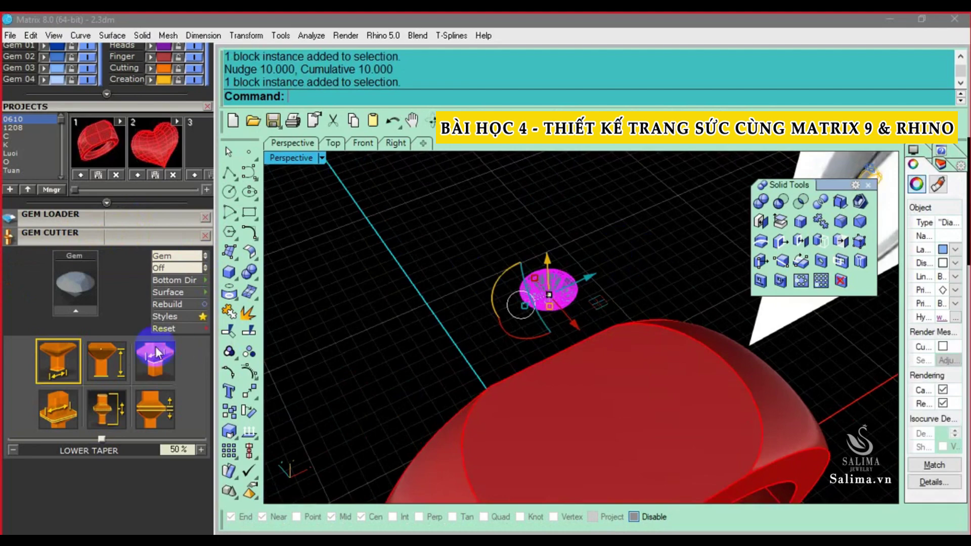
# Make a gem cutter, undo it, then rerun Gem Cutter for an adjustable preview
pyautogui.click(77, 312)
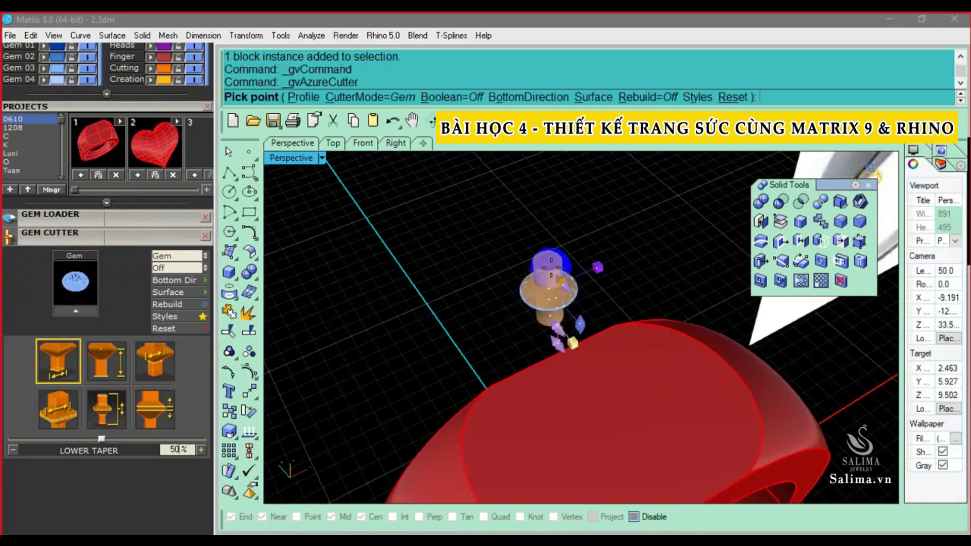
pyautogui.scroll(3, 551, 265)
pyautogui.rightClick(536, 312)
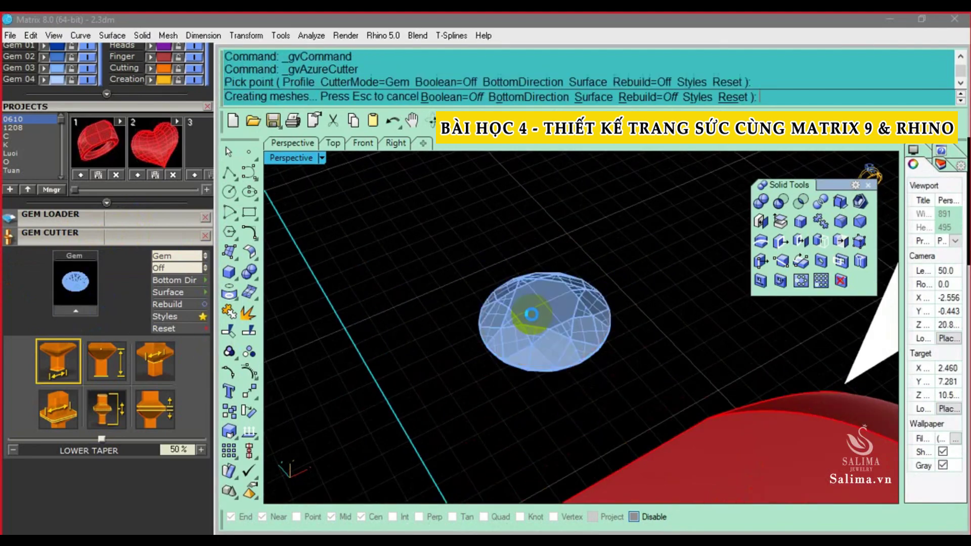
pyautogui.hotkey('ctrl', 'z')
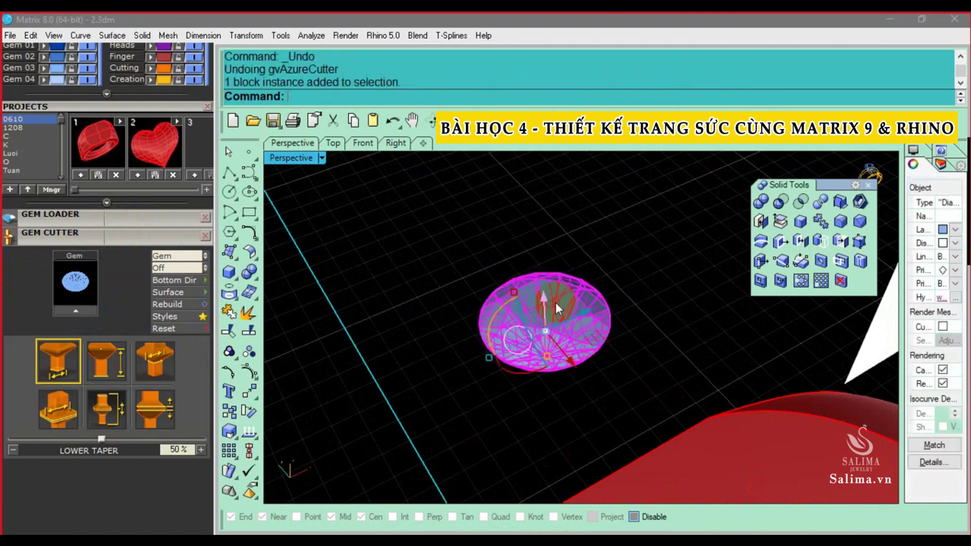
pyautogui.click(129, 269)
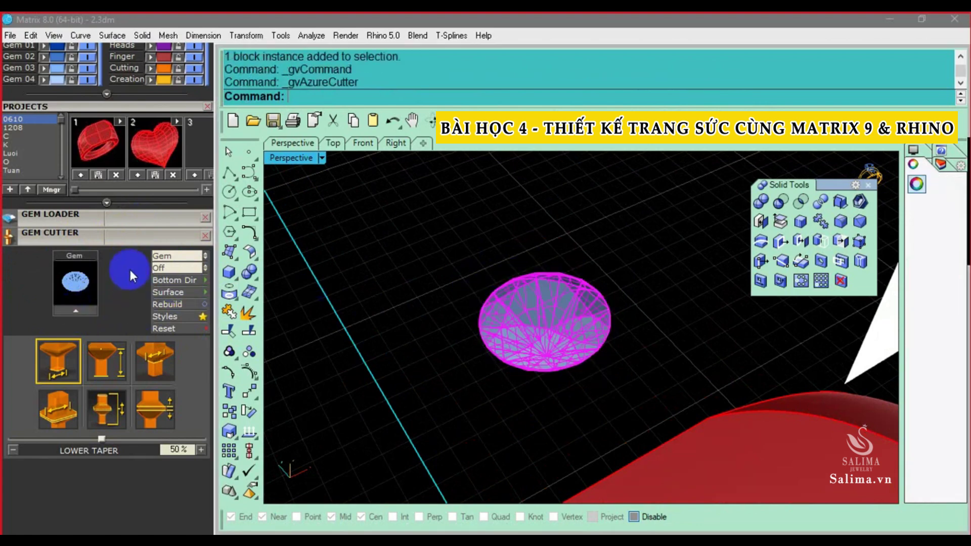
pyautogui.moveTo(561, 334); pyautogui.dragTo(683, 314, button='right')
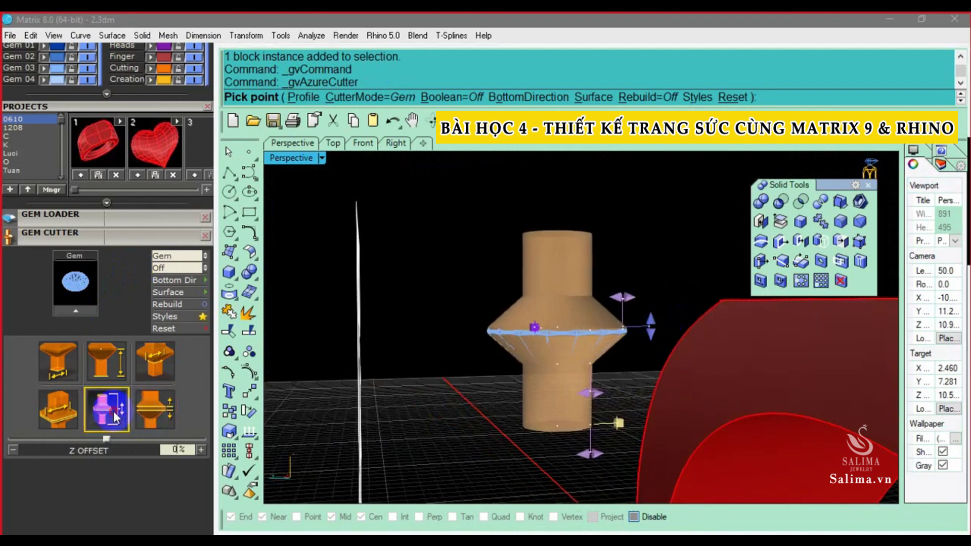
pyautogui.click(58, 410)
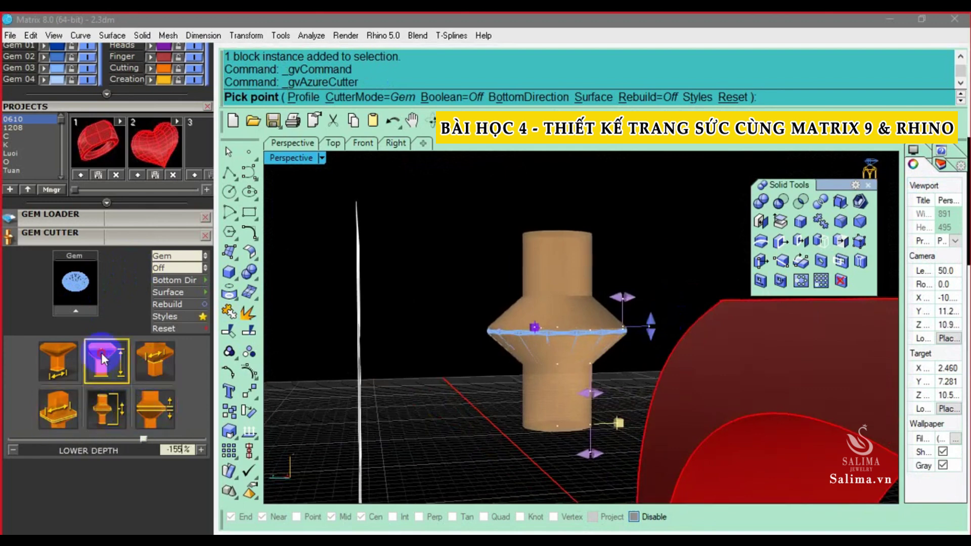
pyautogui.click(64, 364)
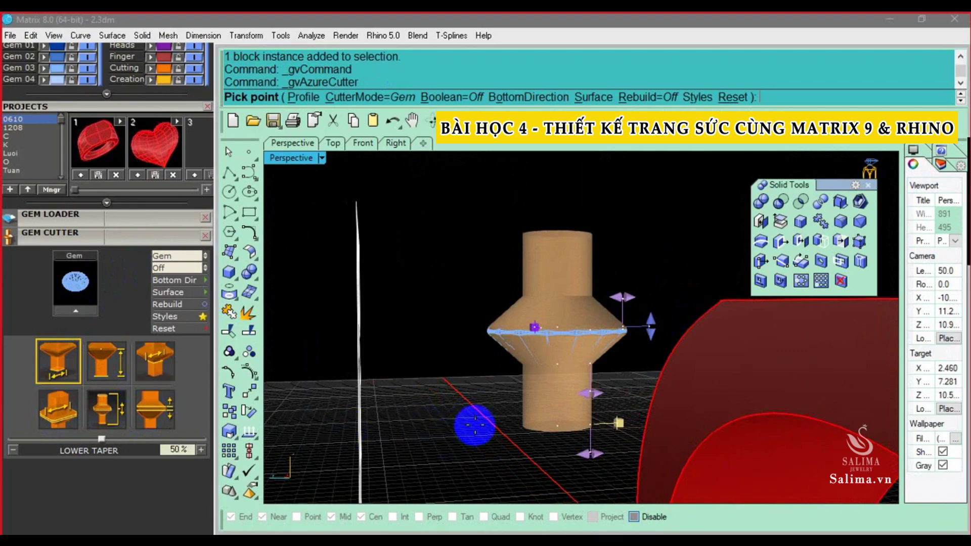
pyautogui.moveTo(536, 343); pyautogui.dragTo(539, 340, button='right')
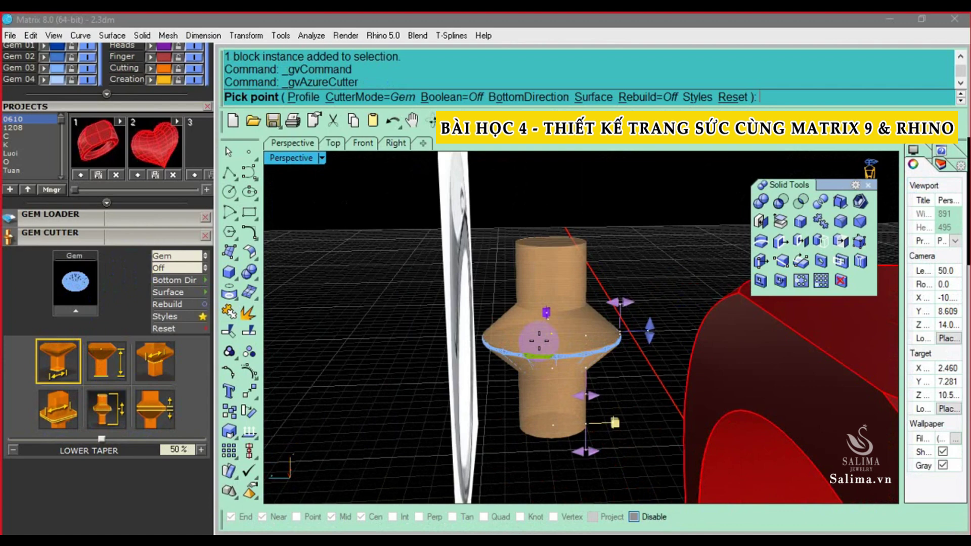
pyautogui.moveTo(532, 334)
pyautogui.mouseDown(button='right')
pyautogui.moveTo(553, 329)
pyautogui.moveTo(444, 355)
pyautogui.mouseUp(button='right')
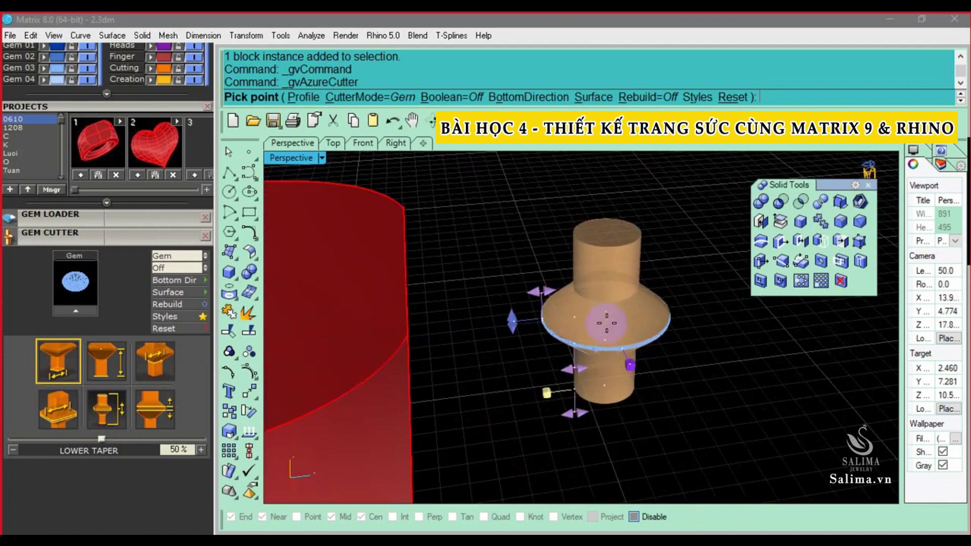
pyautogui.moveTo(610, 332); pyautogui.dragTo(641, 340, button='right')
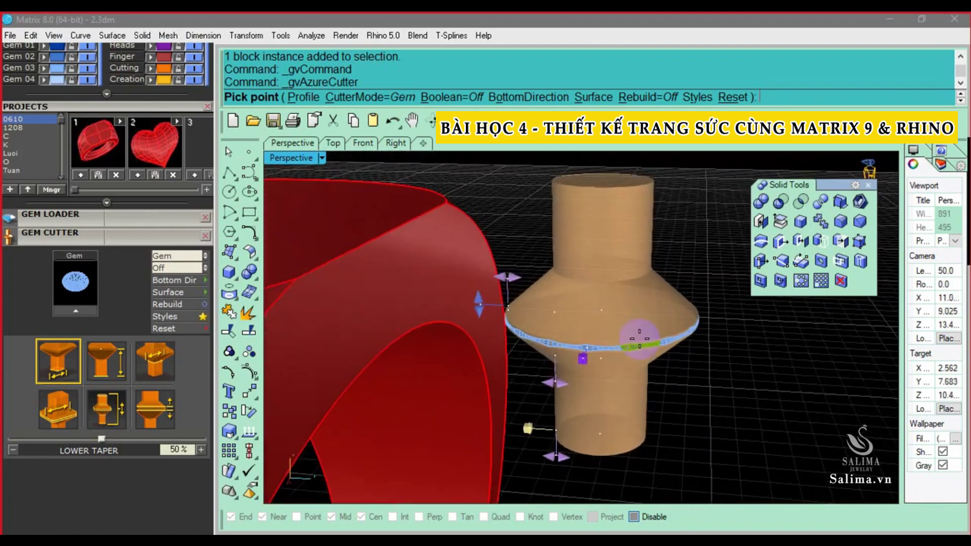
pyautogui.moveTo(639, 338); pyautogui.dragTo(737, 327, button='right')
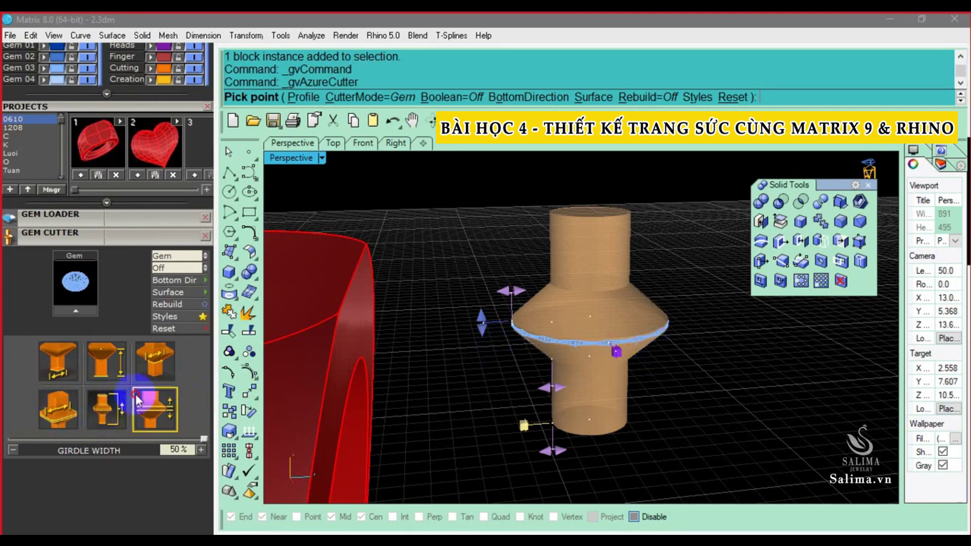
pyautogui.click(159, 418)
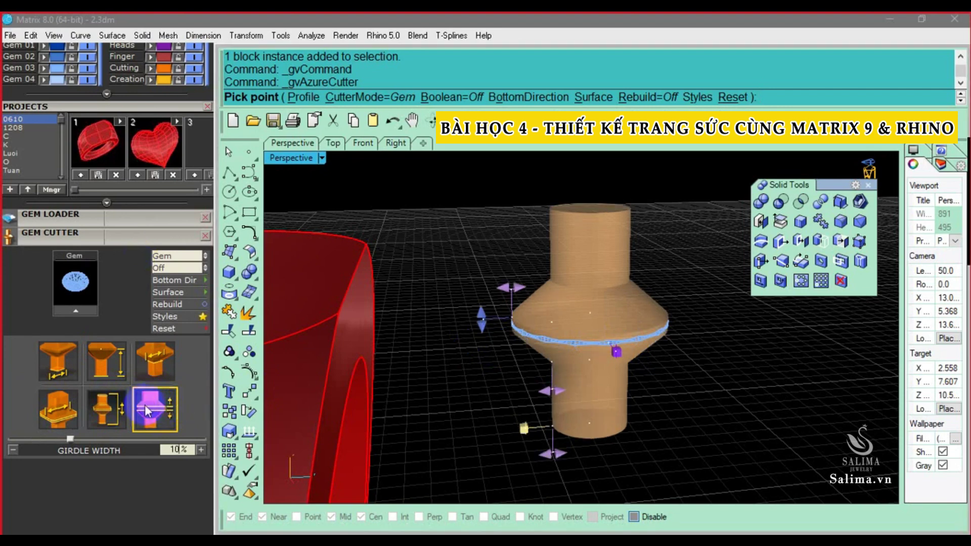
pyautogui.click(120, 409)
pyautogui.click(172, 411)
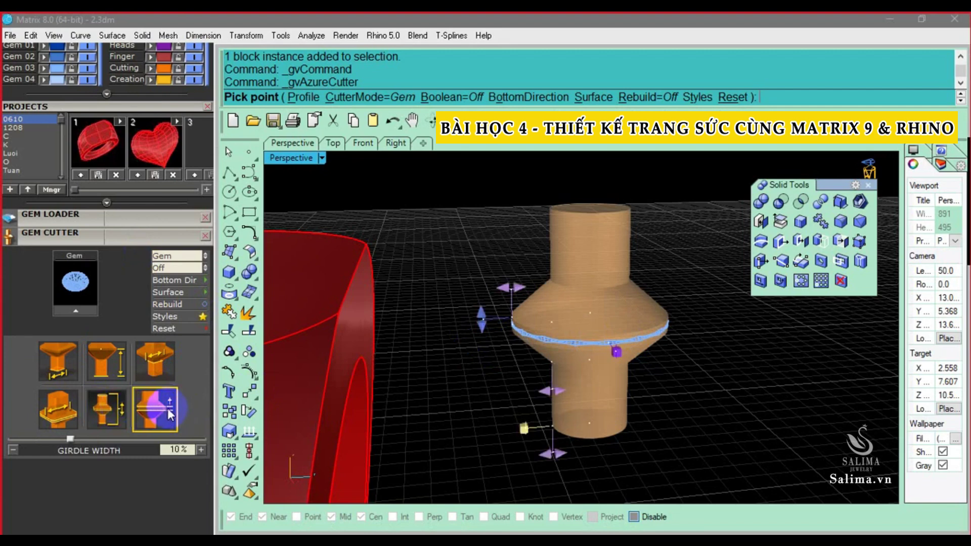
pyautogui.moveTo(481, 318)
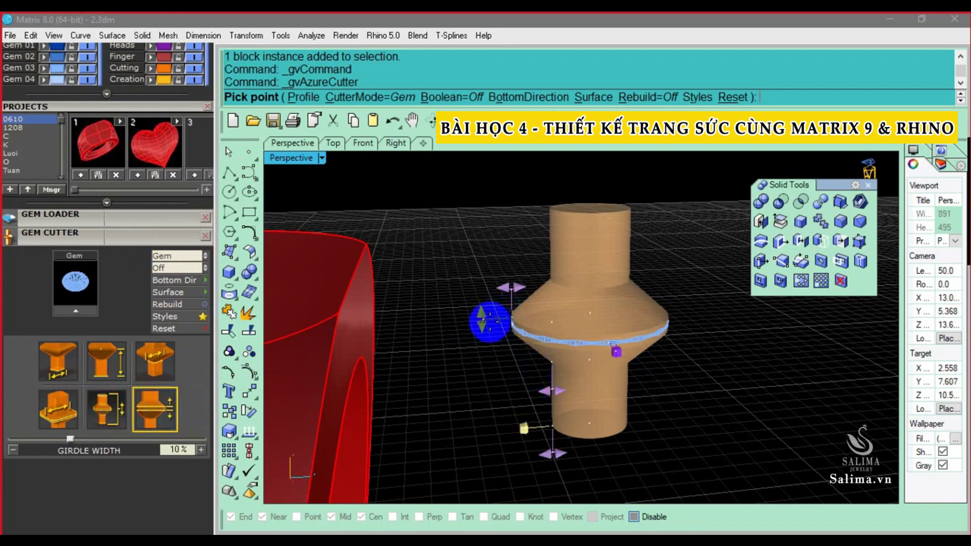
pyautogui.moveTo(480, 319); pyautogui.dragTo(510, 302)
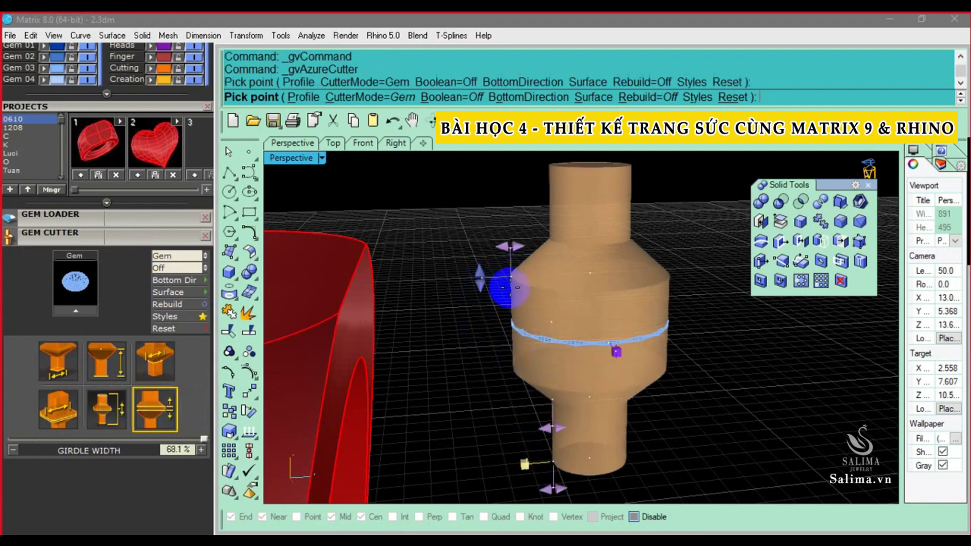
pyautogui.hotkey('ctrl', 'z')
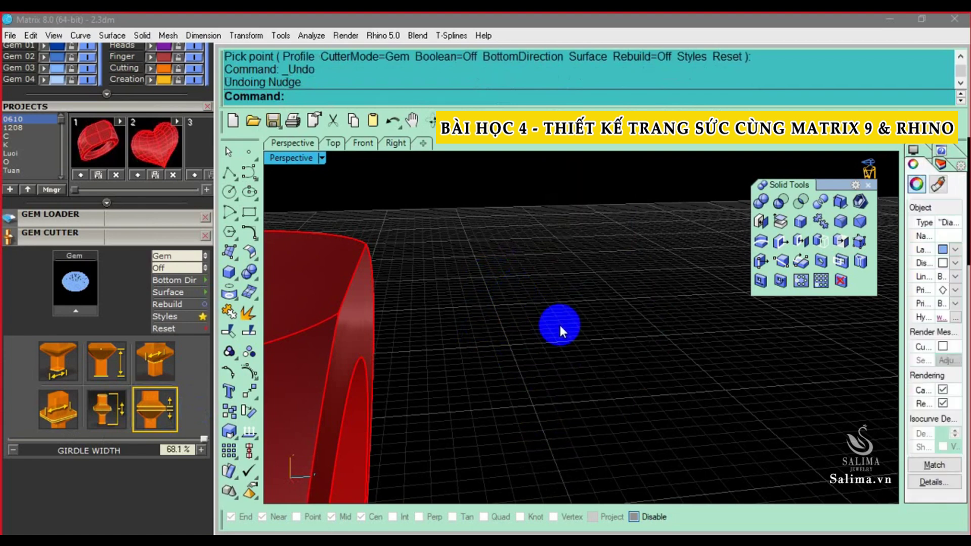
pyautogui.hotkey('ctrl', 'y')
pyautogui.click(560, 324)
pyautogui.click(8, 236)
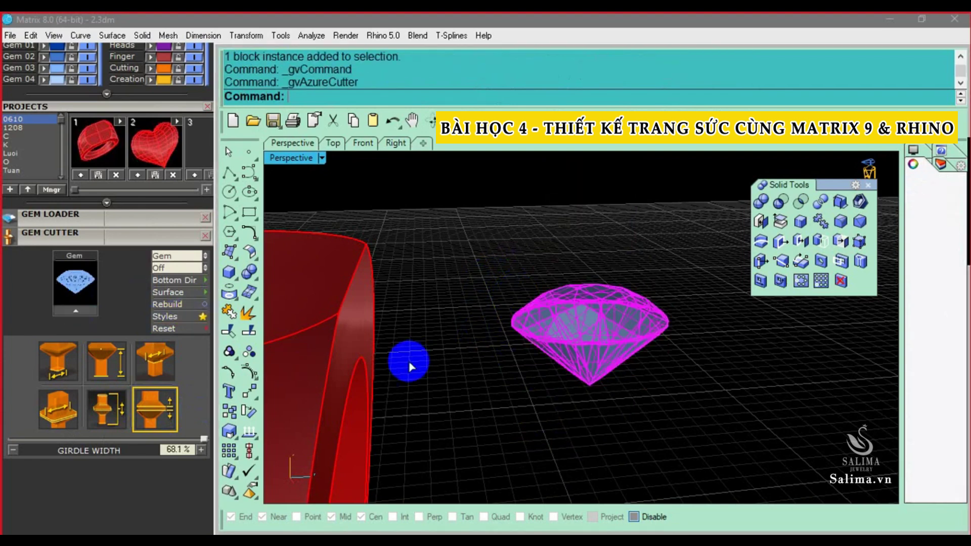
pyautogui.click(155, 405)
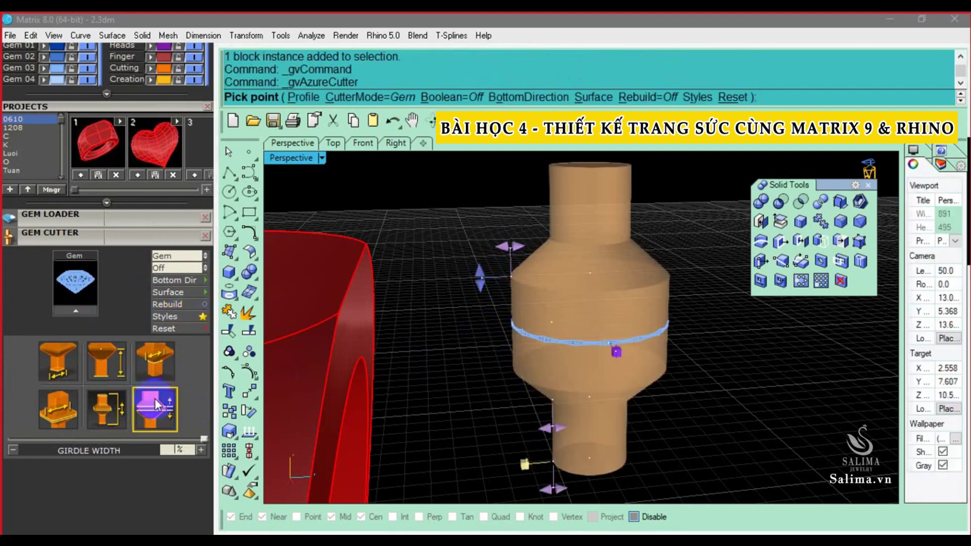
pyautogui.scroll(-5, 157, 405)
pyautogui.click(106, 408)
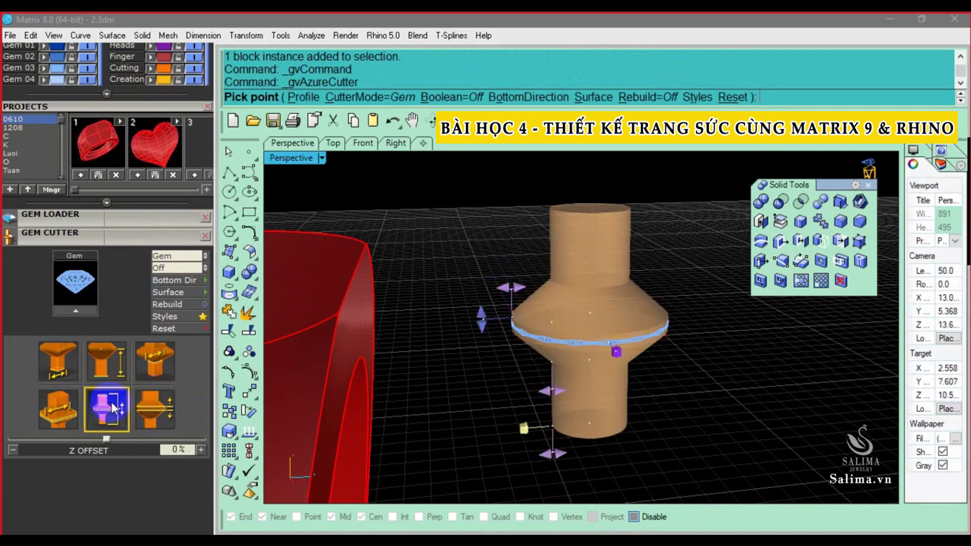
pyautogui.scroll(5, 111, 402)
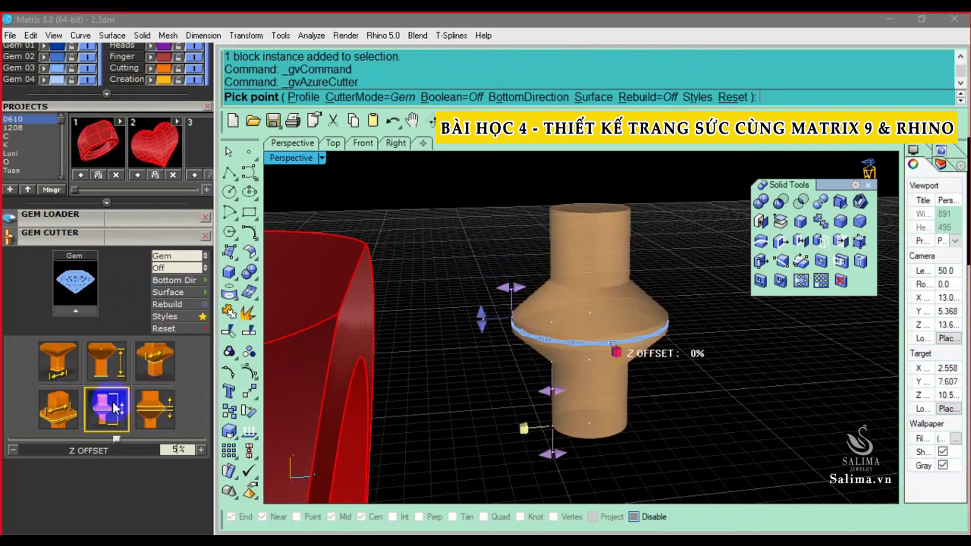
pyautogui.scroll(2, 566, 331)
pyautogui.scroll(3, 514, 336)
pyautogui.scroll(3, 511, 329)
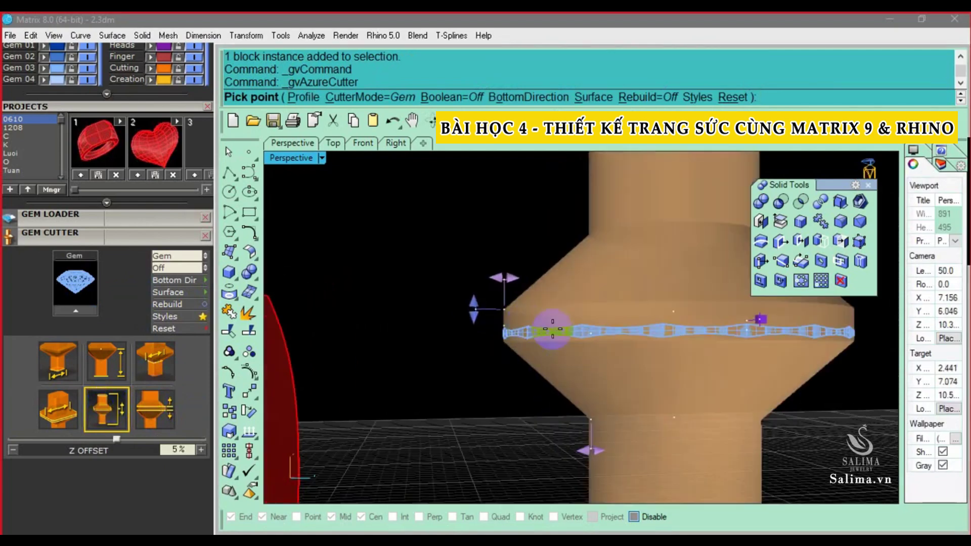
pyautogui.scroll(-2, 512, 285)
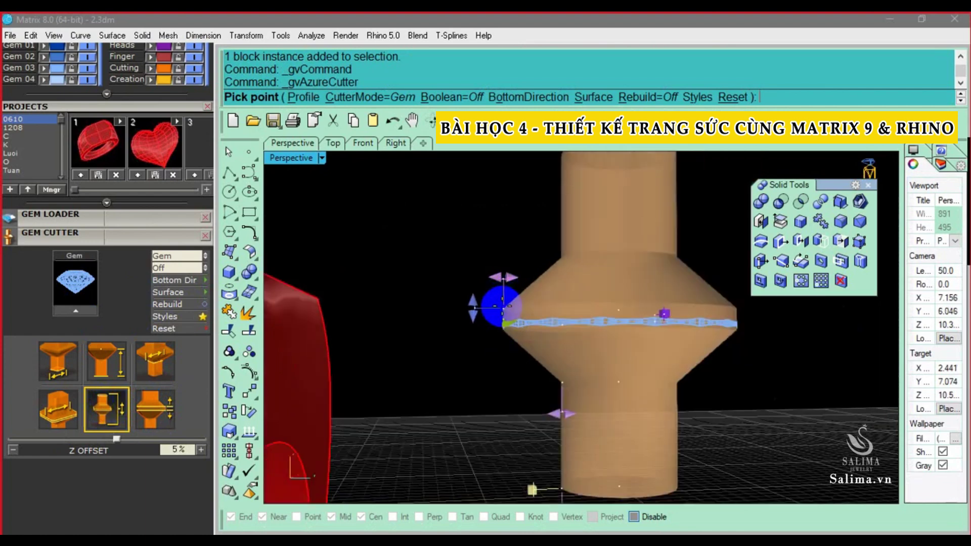
pyautogui.scroll(-2, 515, 291)
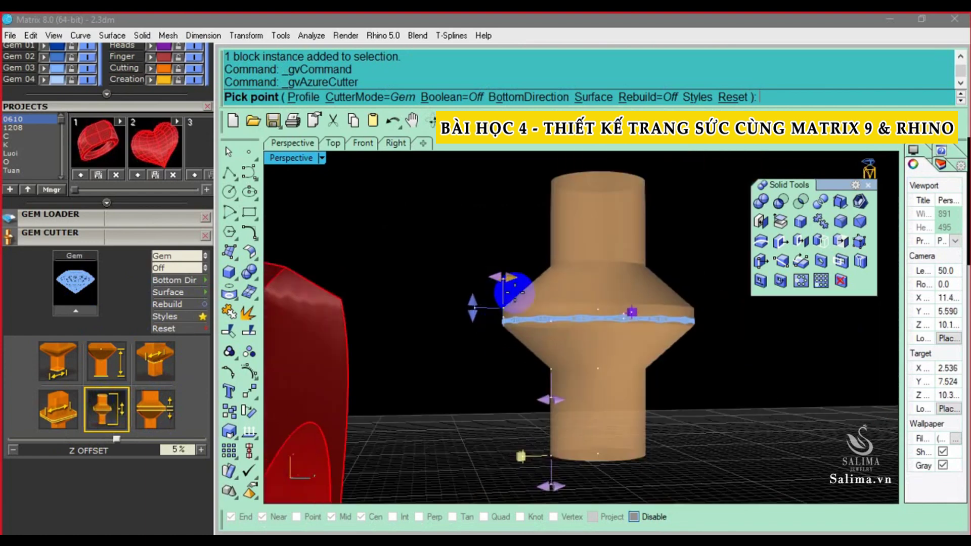
pyautogui.click(111, 407)
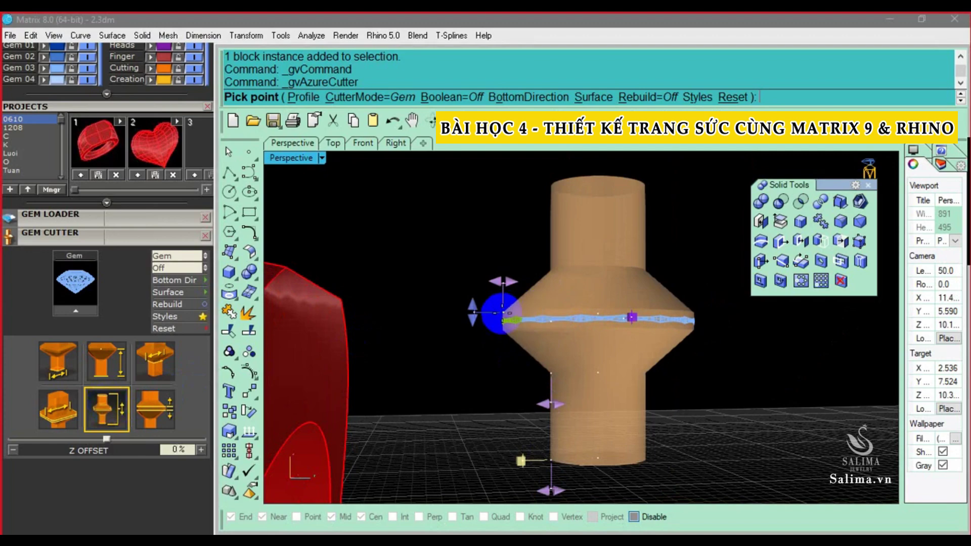
pyautogui.moveTo(506, 309); pyautogui.dragTo(511, 318, button='right')
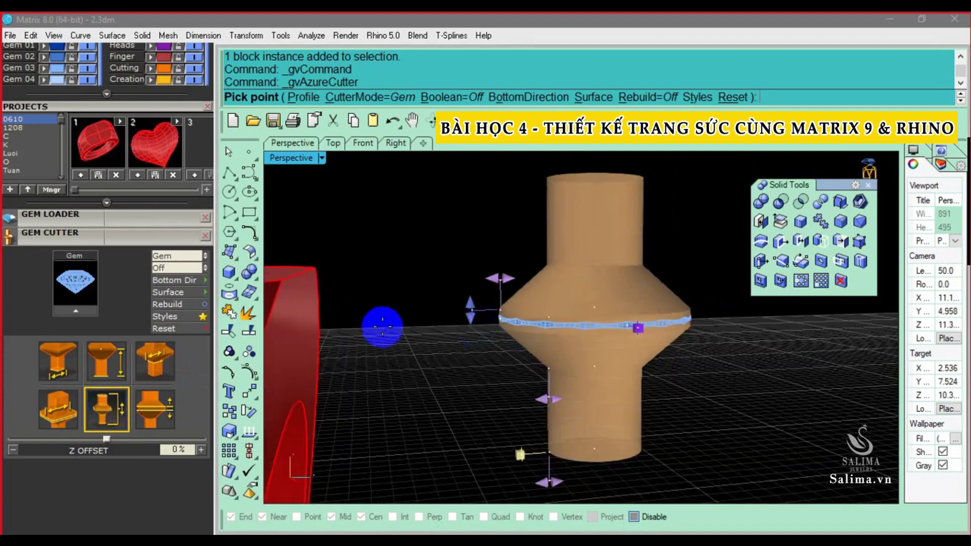
pyautogui.click(61, 409)
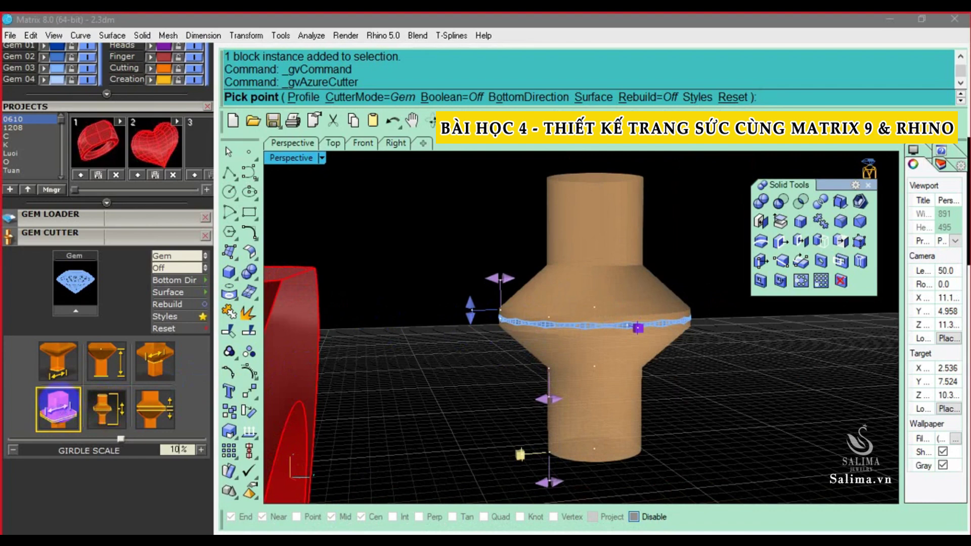
# Switch the Gem Cutter to Lower Seat Size and raise it from 55% to 90%
pyautogui.scroll(4, 531, 303)
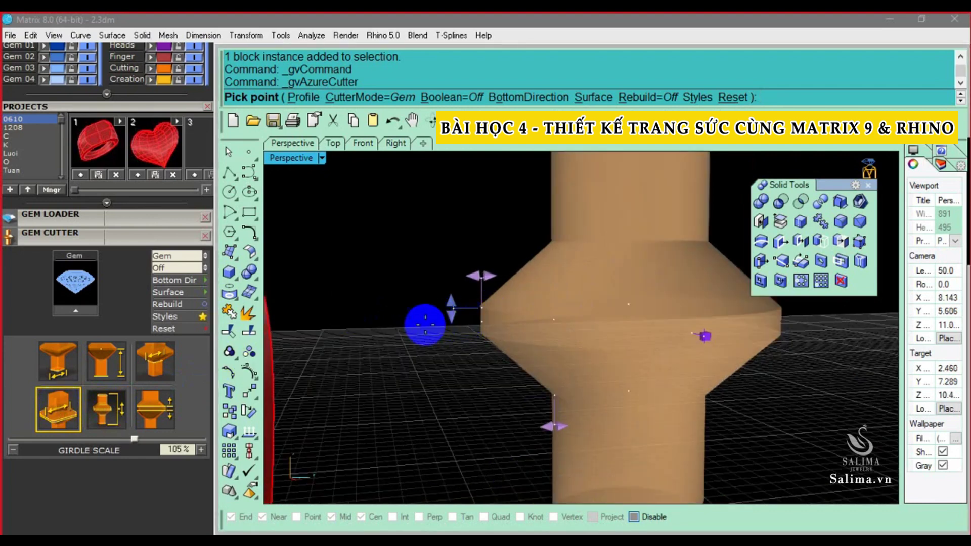
pyautogui.moveTo(486, 297); pyautogui.dragTo(468, 318, button='right')
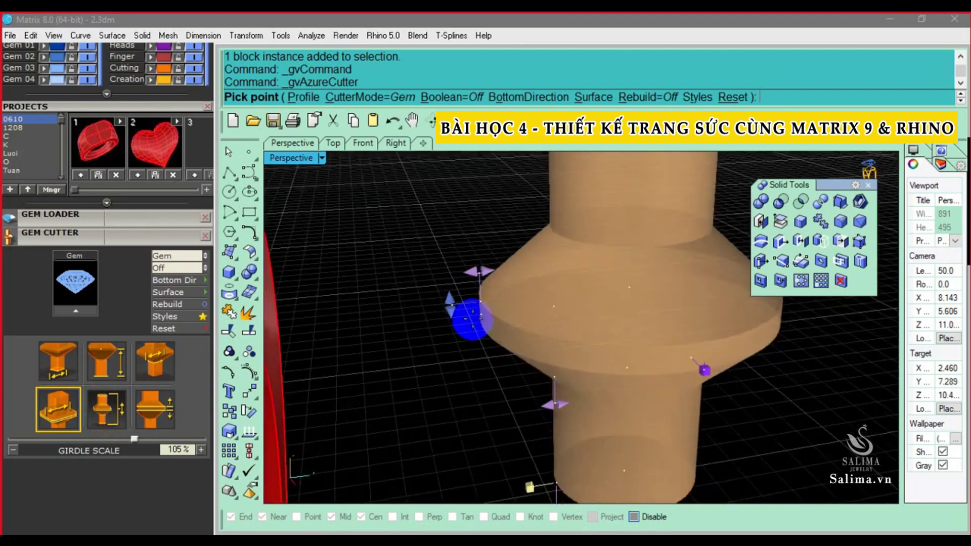
pyautogui.scroll(-2, 468, 318)
pyautogui.scroll(1, 471, 303)
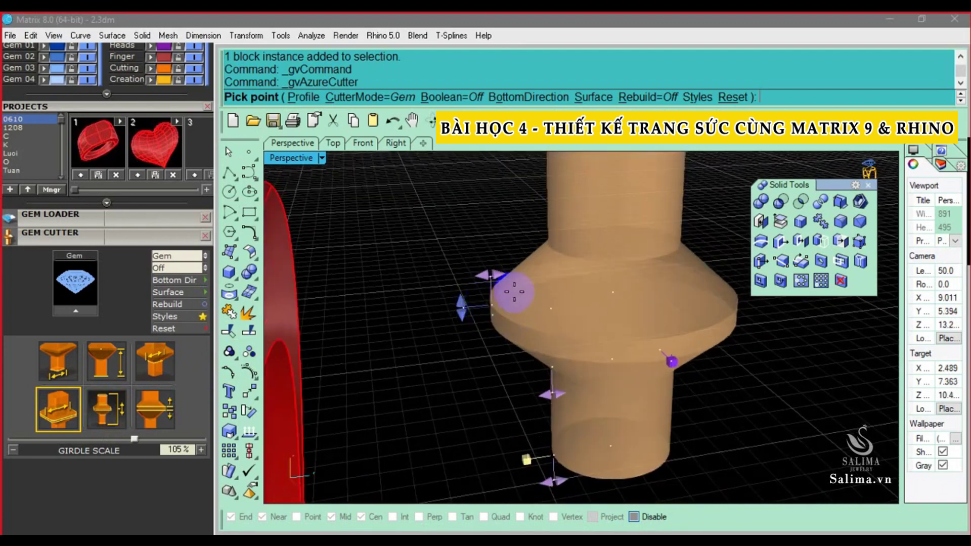
pyautogui.click(155, 360)
pyautogui.moveTo(672, 362)
pyautogui.mouseDown(button='right')
pyautogui.moveTo(601, 343)
pyautogui.moveTo(557, 349)
pyautogui.mouseUp(button='right')
pyautogui.click(168, 363)
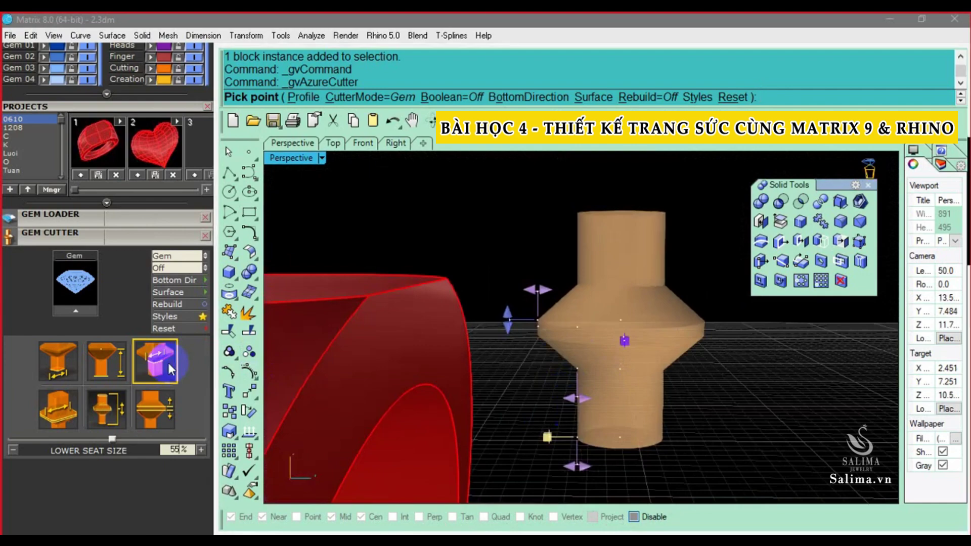
pyautogui.moveTo(390, 329)
pyautogui.mouseDown(button='right')
pyautogui.moveTo(646, 297)
pyautogui.moveTo(741, 262)
pyautogui.moveTo(664, 318)
pyautogui.moveTo(693, 275)
pyautogui.moveTo(657, 257)
pyautogui.moveTo(591, 345)
pyautogui.moveTo(562, 354)
pyautogui.mouseUp(button='right')
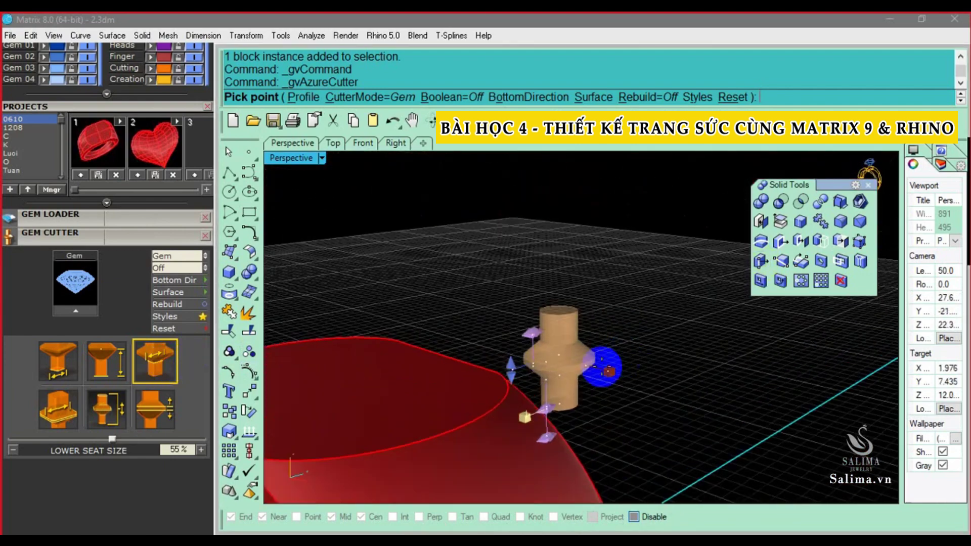
pyautogui.click(157, 361)
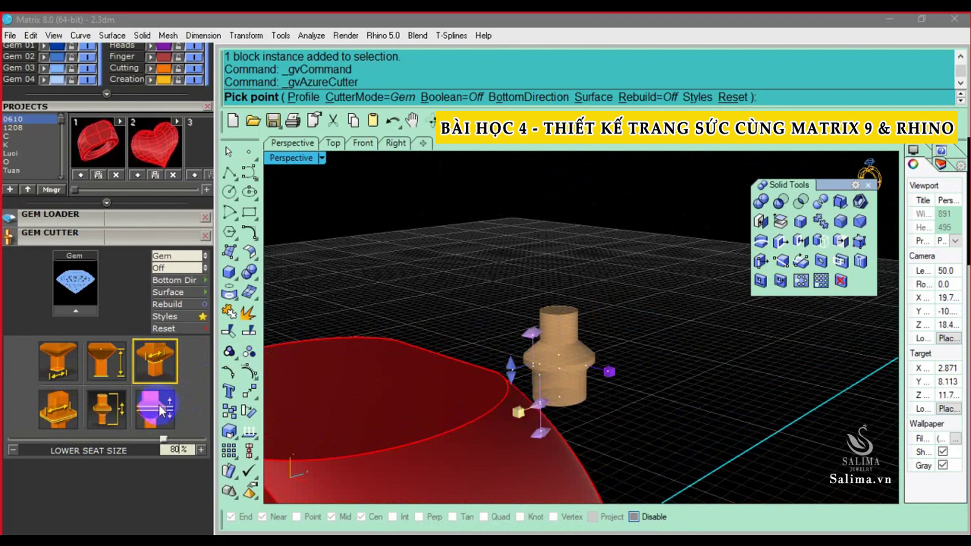
pyautogui.scroll(2, 600, 373)
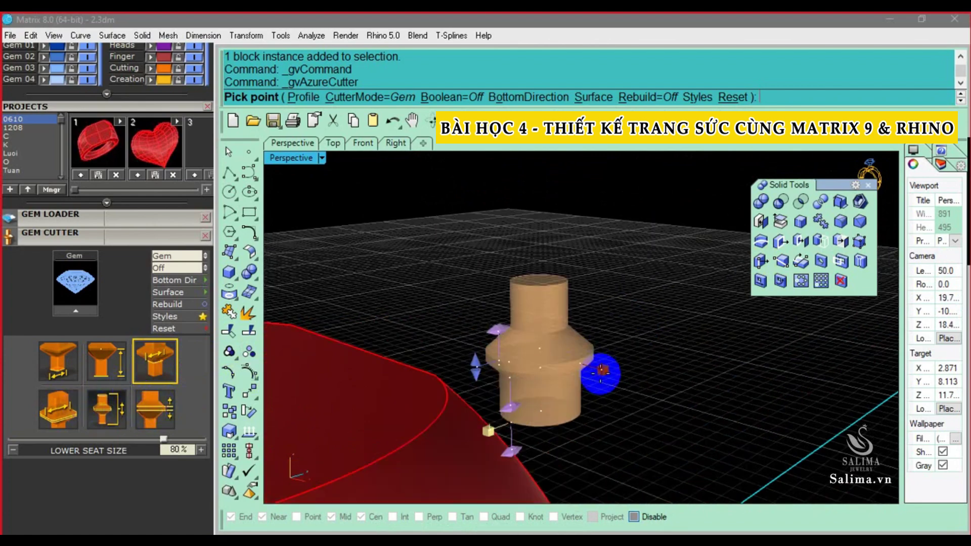
pyautogui.scroll(1, 541, 396)
pyautogui.scroll(2, 545, 394)
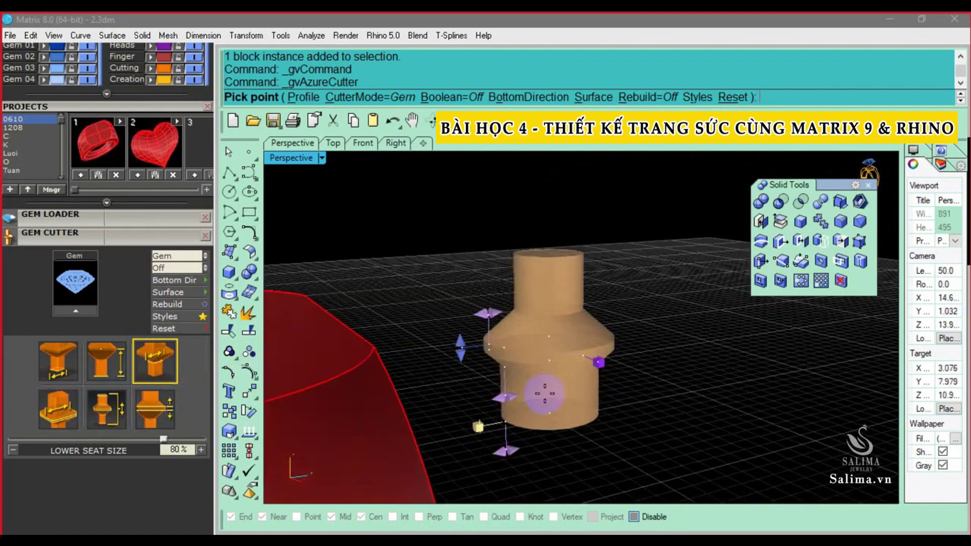
# Push the gem cutter's lower depth down to -335%
pyautogui.click(105, 362)
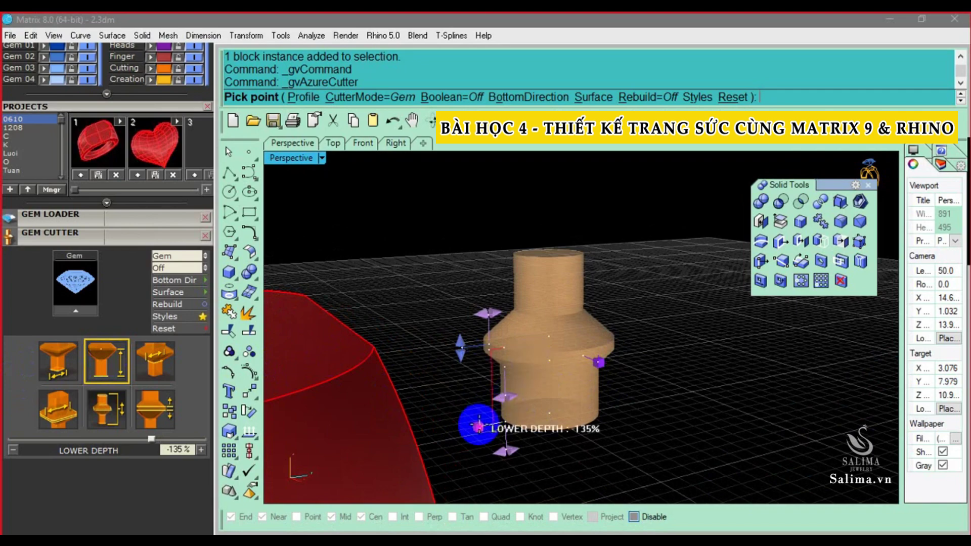
pyautogui.moveTo(478, 427)
pyautogui.mouseDown()
pyautogui.moveTo(481, 451)
pyautogui.moveTo(489, 449)
pyautogui.mouseUp()
pyautogui.scroll(-3, 481, 435)
pyautogui.scroll(1, 480, 430)
pyautogui.moveTo(493, 454)
pyautogui.mouseDown(button='right')
pyautogui.moveTo(548, 392)
pyautogui.moveTo(568, 335)
pyautogui.moveTo(618, 277)
pyautogui.mouseUp(button='right')
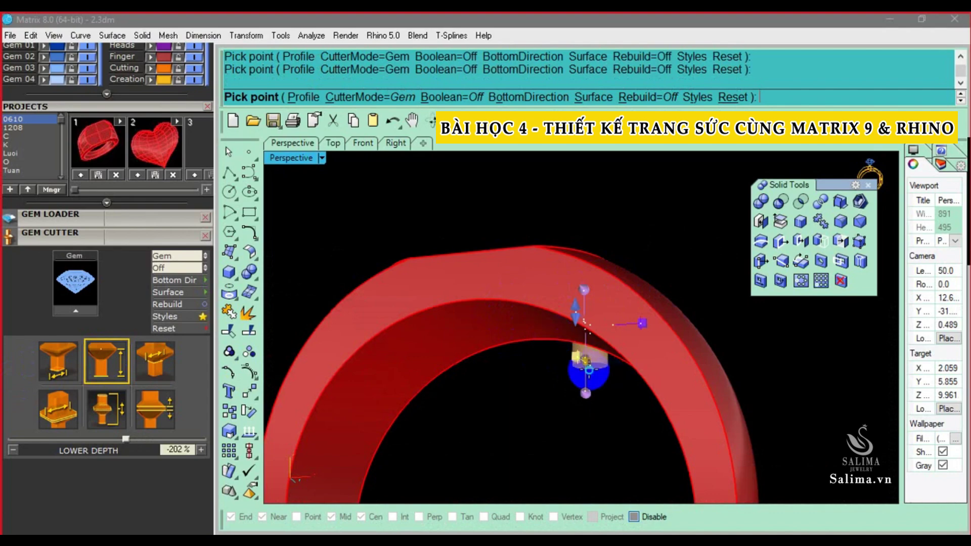
pyautogui.moveTo(585, 369); pyautogui.dragTo(499, 362, button='right')
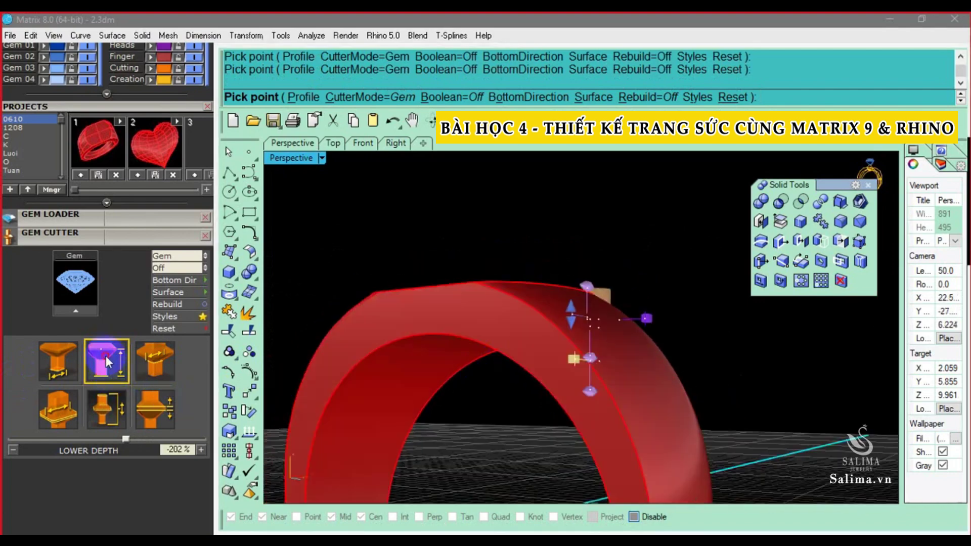
pyautogui.moveTo(126, 439); pyautogui.dragTo(130, 439)
pyautogui.moveTo(611, 416); pyautogui.dragTo(597, 420, button='right')
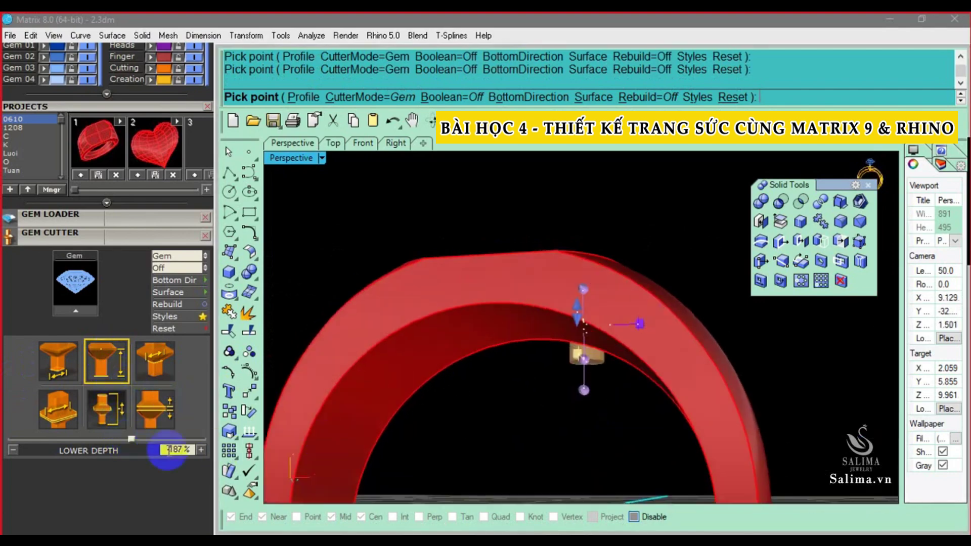
pyautogui.moveTo(129, 441); pyautogui.dragTo(75, 437)
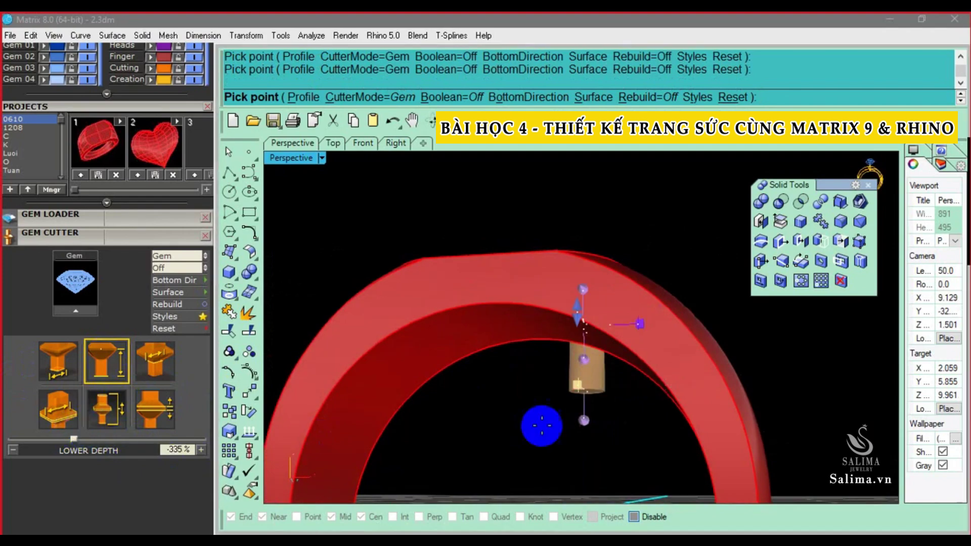
pyautogui.scroll(5, 504, 382)
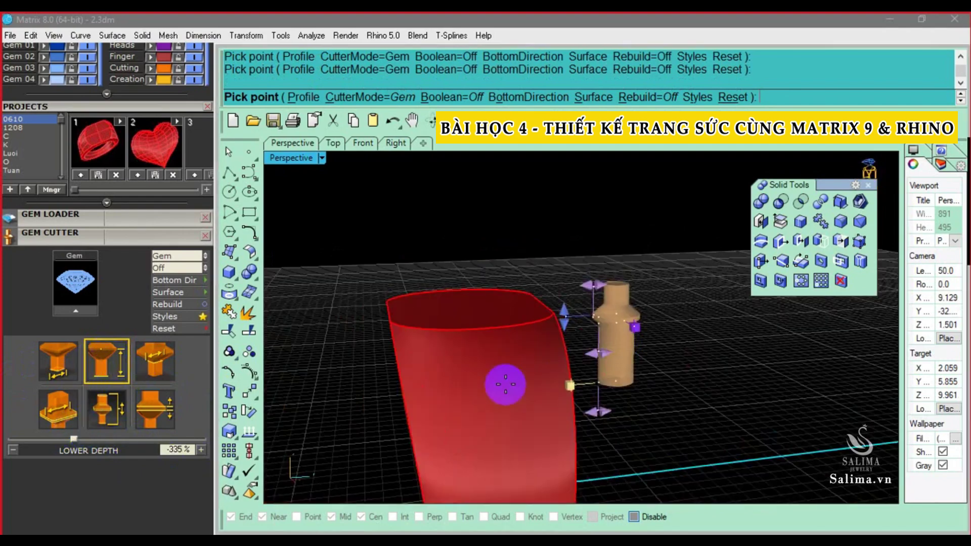
pyautogui.moveTo(505, 382); pyautogui.dragTo(685, 342, button='right')
# Enable Lower Taper and build the cutter as a solid beside the ring
pyautogui.click(63, 368)
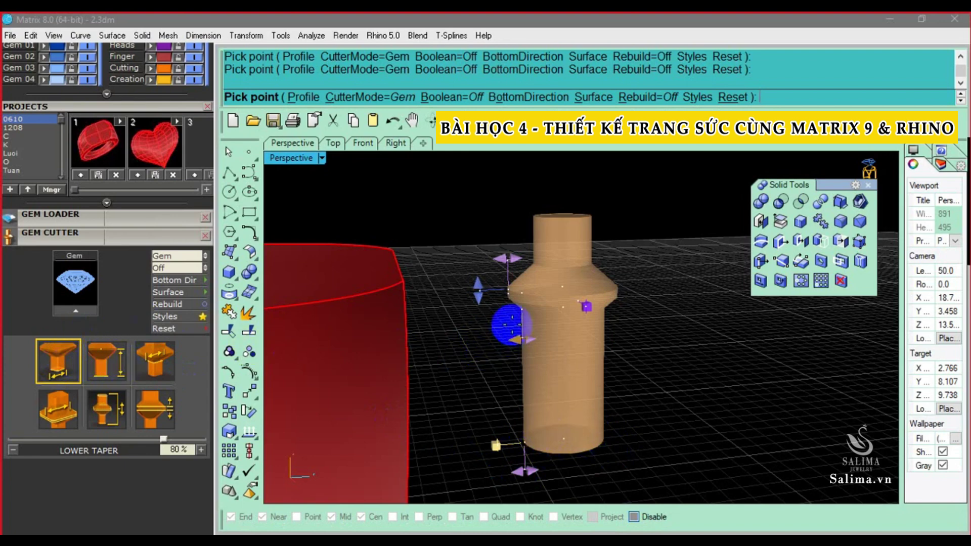
pyautogui.click(158, 359)
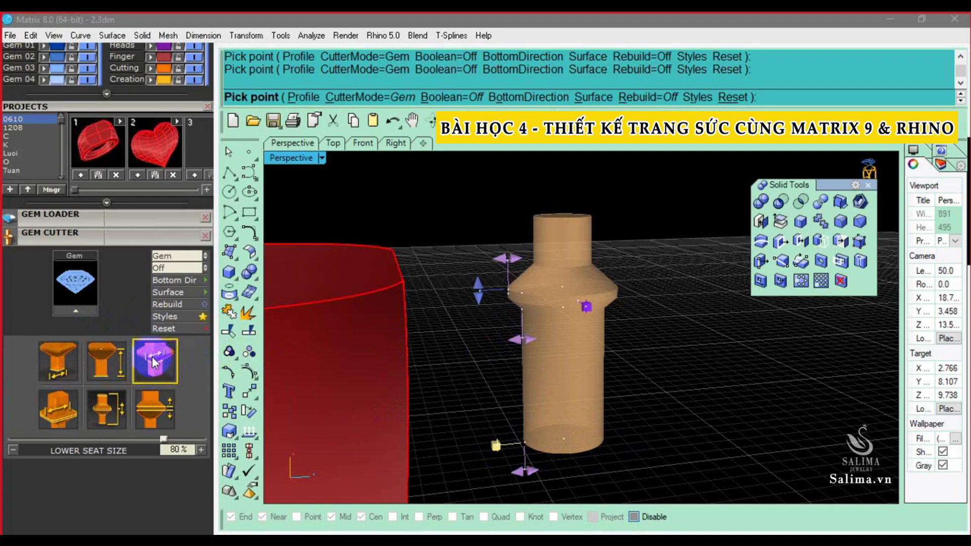
pyautogui.scroll(2, 511, 314)
pyautogui.scroll(-2, 512, 314)
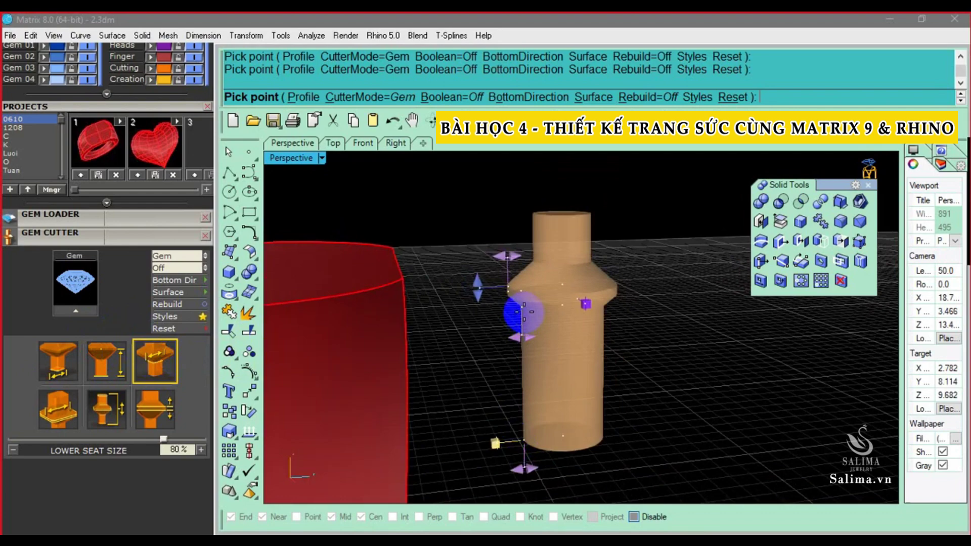
pyautogui.moveTo(619, 301)
pyautogui.mouseDown(button='right')
pyautogui.moveTo(520, 268)
pyautogui.moveTo(589, 309)
pyautogui.mouseUp(button='right')
pyautogui.rightClick(675, 253)
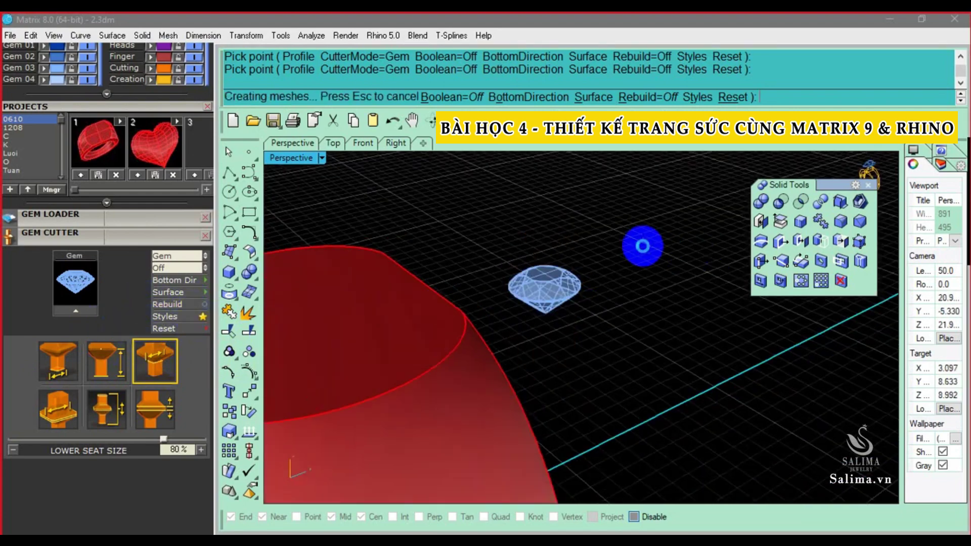
pyautogui.moveTo(623, 251); pyautogui.dragTo(703, 335, button='right')
# Select the gem and its cutter and nudge them onto the ring top with Alt+Down
pyautogui.click(640, 334)
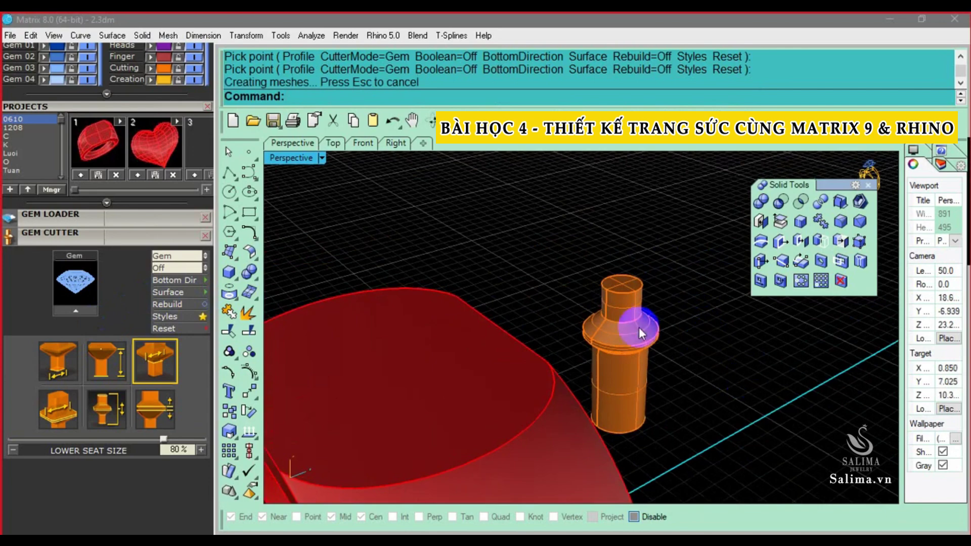
pyautogui.moveTo(665, 296)
pyautogui.mouseDown(button='right')
pyautogui.moveTo(587, 270)
pyautogui.moveTo(573, 282)
pyautogui.moveTo(647, 317)
pyautogui.moveTo(639, 341)
pyautogui.moveTo(648, 340)
pyautogui.moveTo(499, 329)
pyautogui.mouseUp(button='right')
pyautogui.hotkey('alt', 'Down')
pyautogui.moveTo(488, 363)
pyautogui.mouseDown(button='right')
pyautogui.moveTo(605, 280)
pyautogui.moveTo(609, 305)
pyautogui.moveTo(585, 323)
pyautogui.moveTo(582, 354)
pyautogui.mouseUp(button='right')
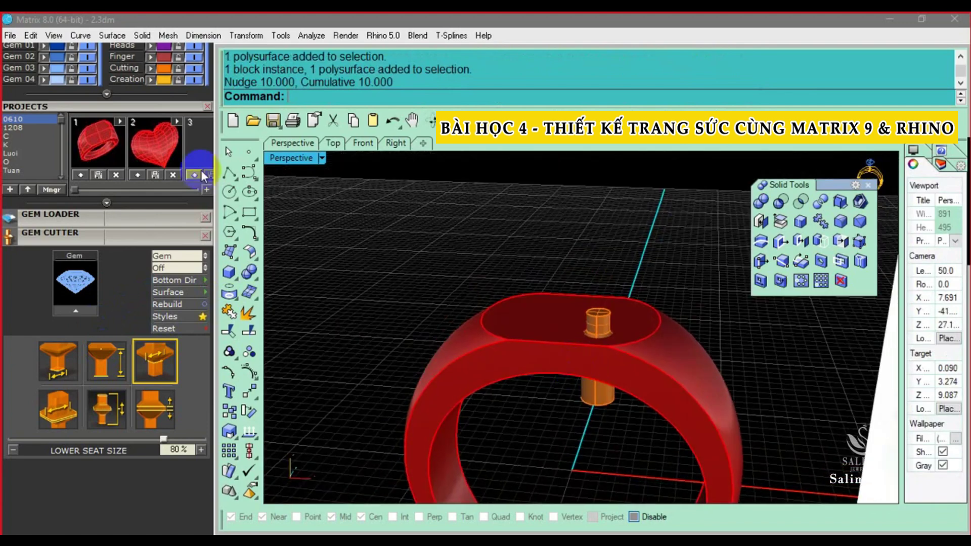
# Switch to the four-view layout, centre the ring, and select it
pyautogui.doubleClick(284, 156)
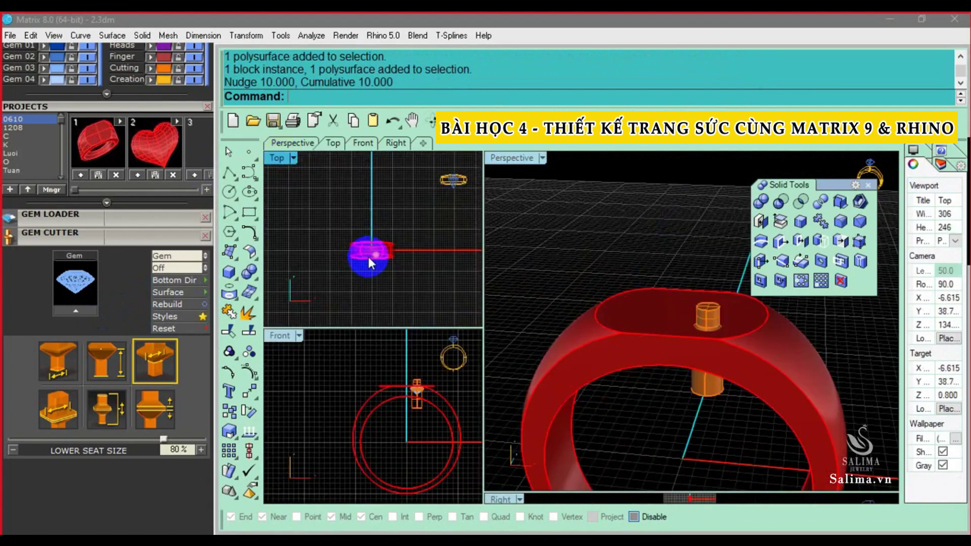
pyautogui.scroll(5, 372, 247)
pyautogui.scroll(3, 387, 378)
pyautogui.moveTo(404, 295); pyautogui.dragTo(381, 288, button='right')
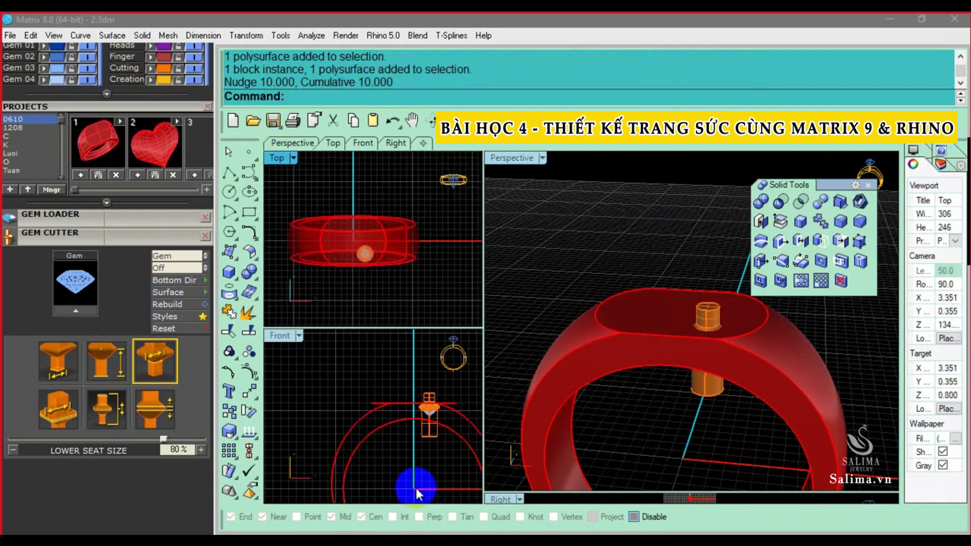
pyautogui.scroll(-3, 372, 414)
pyautogui.scroll(-2, 375, 414)
pyautogui.moveTo(642, 390)
pyautogui.mouseDown(button='right')
pyautogui.moveTo(631, 369)
pyautogui.moveTo(691, 265)
pyautogui.mouseUp(button='right')
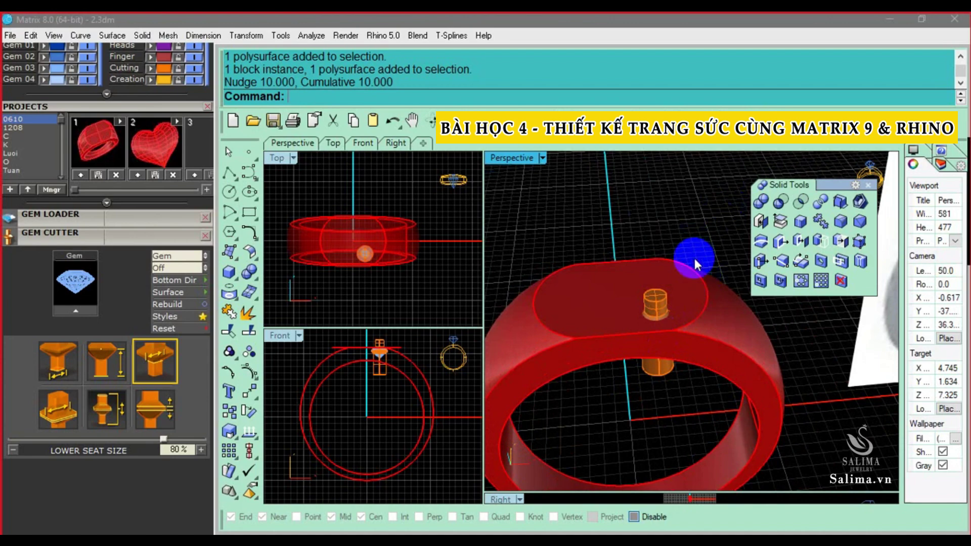
pyautogui.click(691, 280)
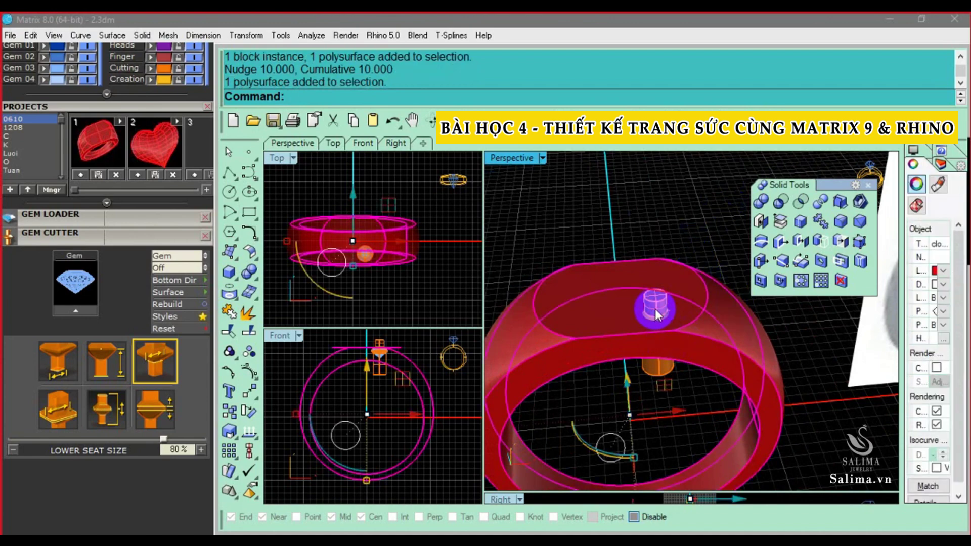
# Boolean-subtract the gem cutter from the ring to cut the cylindrical gem seat
pyautogui.click(681, 229)
pyautogui.click(684, 264)
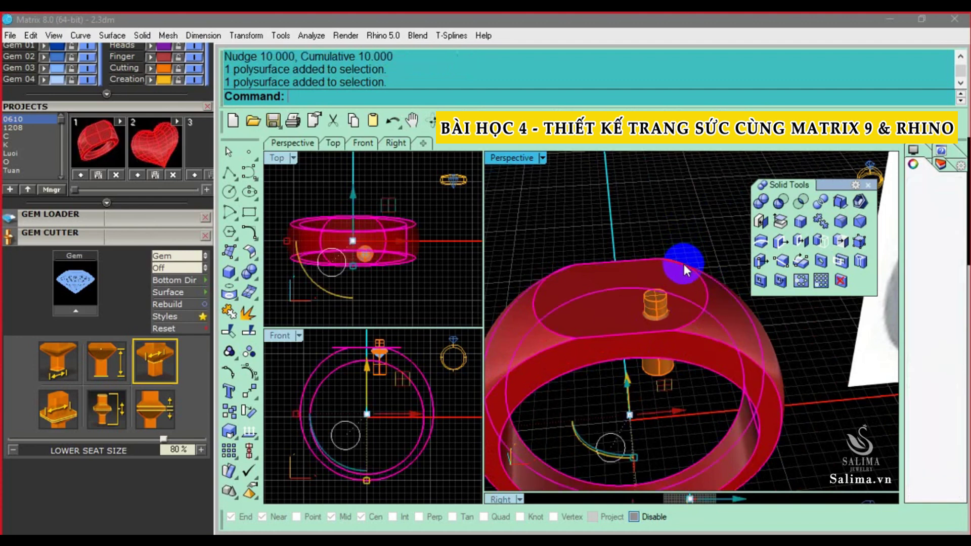
pyautogui.click(778, 203)
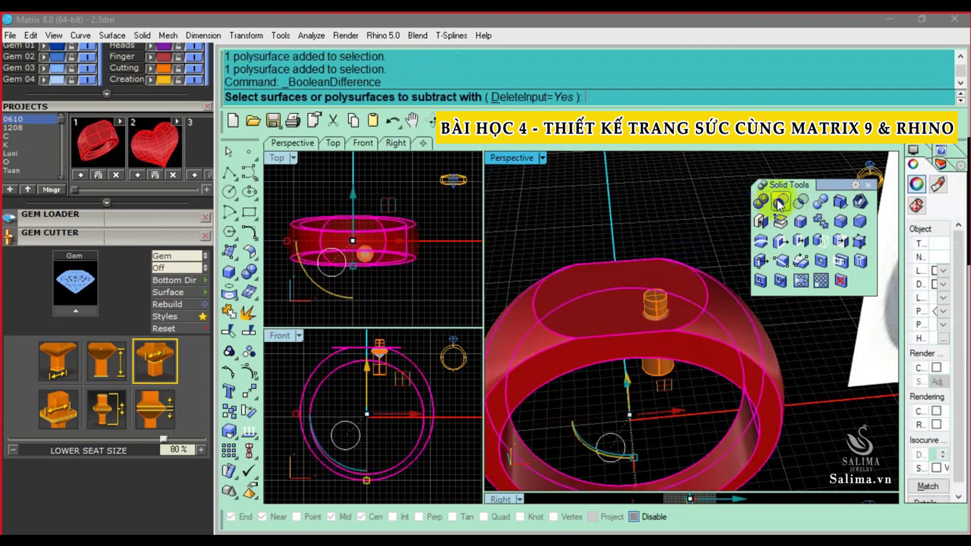
pyautogui.click(721, 190)
pyautogui.click(653, 296)
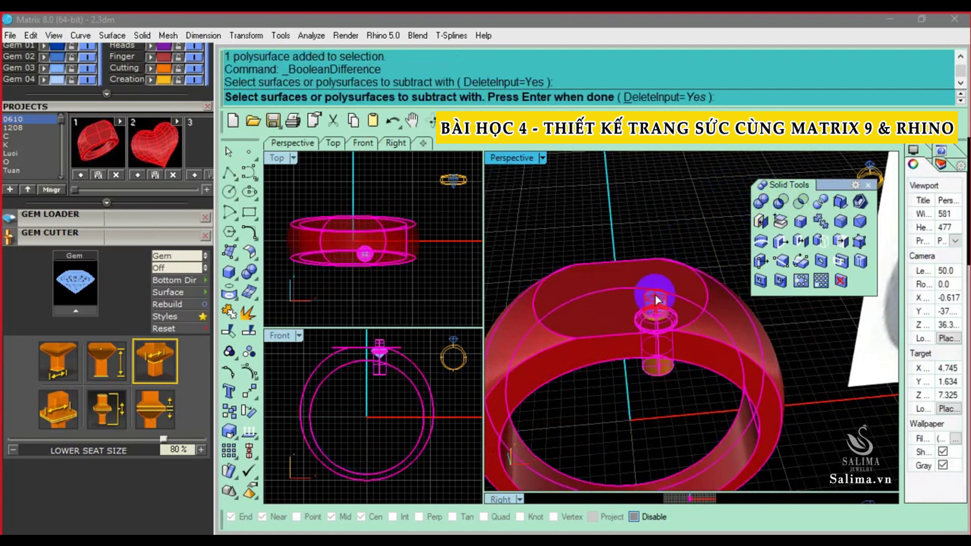
pyautogui.rightClick(614, 207)
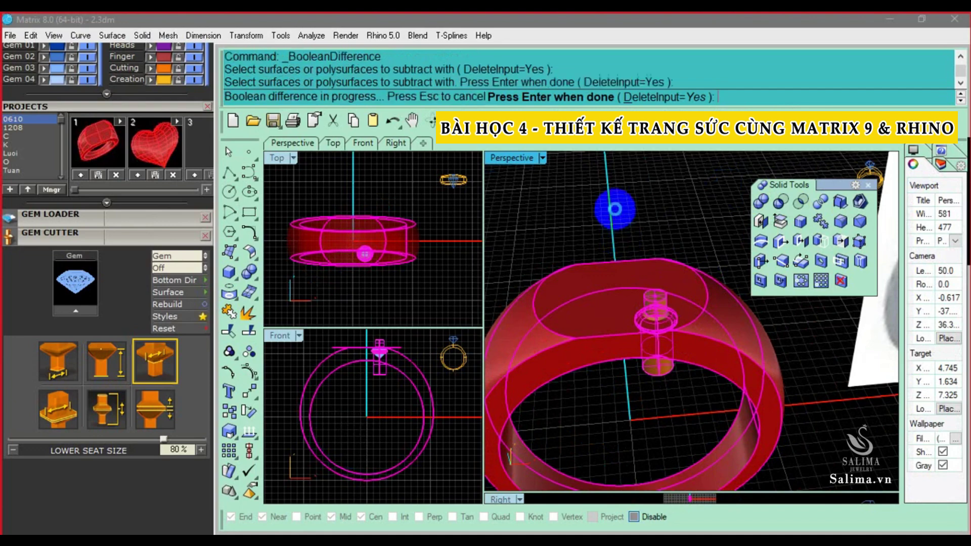
pyautogui.moveTo(626, 227); pyautogui.dragTo(654, 347, button='right')
pyautogui.scroll(5, 387, 357)
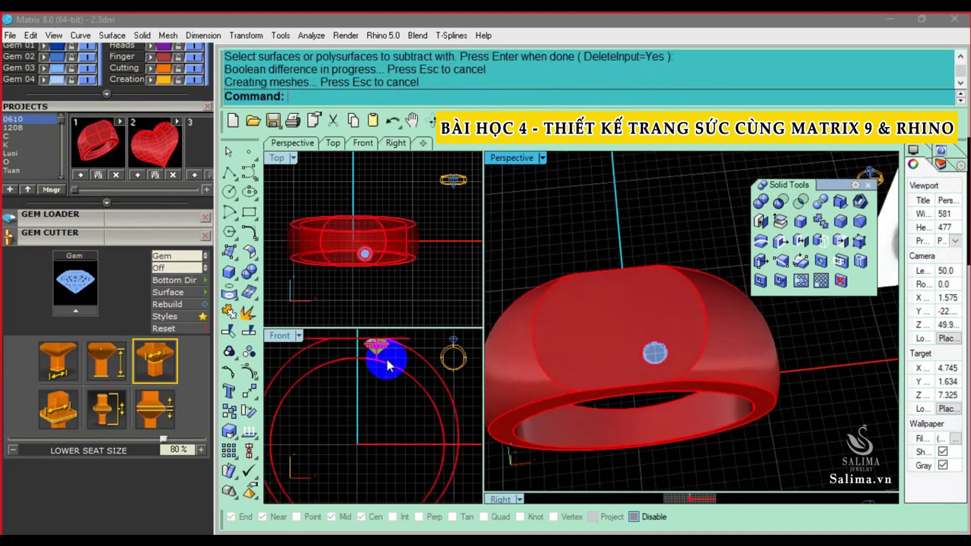
pyautogui.moveTo(725, 444); pyautogui.dragTo(708, 326, button='right')
pyautogui.scroll(5, 652, 260)
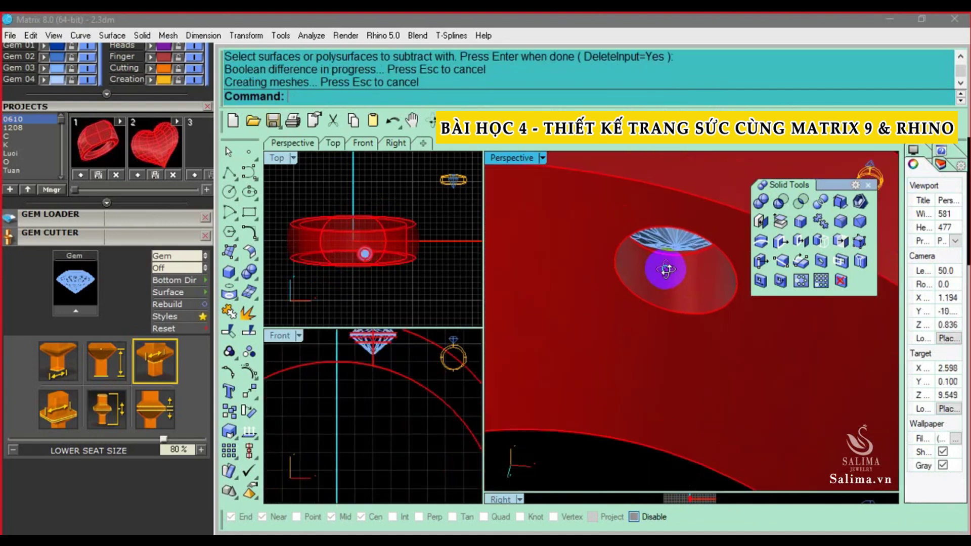
pyautogui.moveTo(661, 267); pyautogui.dragTo(630, 341, button='right')
# Collapse the gem-cutter settings and lift the gem out to inspect the empty hole
pyautogui.click(152, 232)
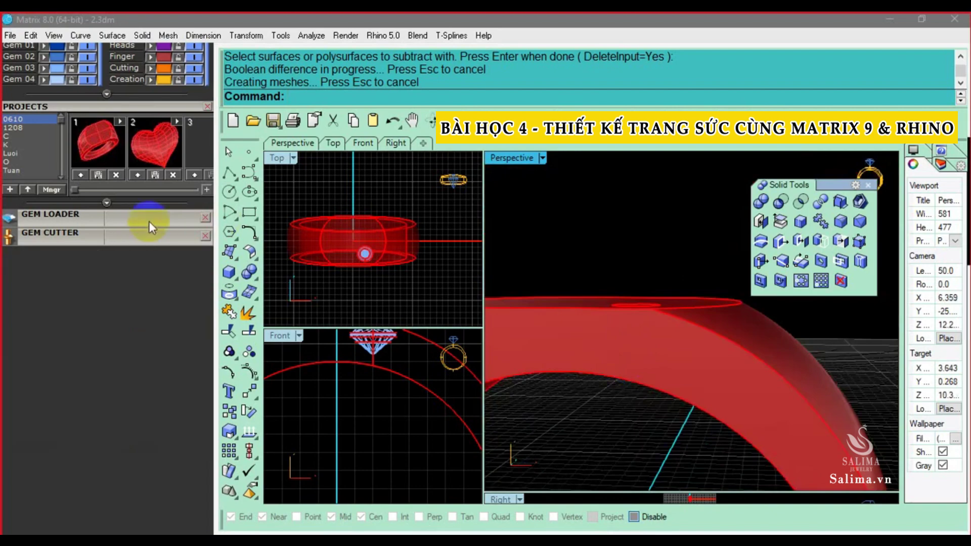
pyautogui.scroll(3, 151, 227)
pyautogui.moveTo(697, 383); pyautogui.dragTo(657, 384, button='right')
pyautogui.click(644, 350)
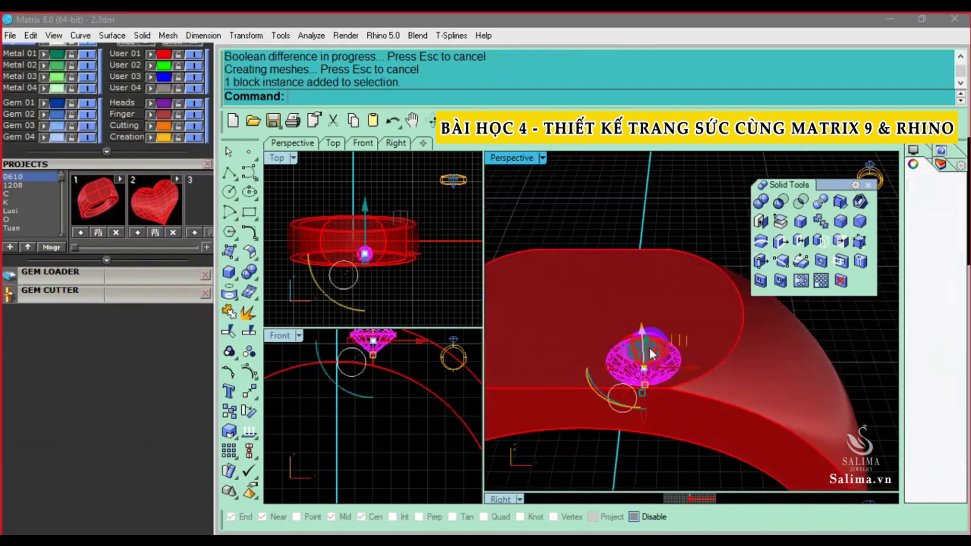
pyautogui.hotkey('shift', 'alt', 'Up')
pyautogui.moveTo(629, 426); pyautogui.dragTo(666, 242, button='right')
pyautogui.scroll(3, 663, 286)
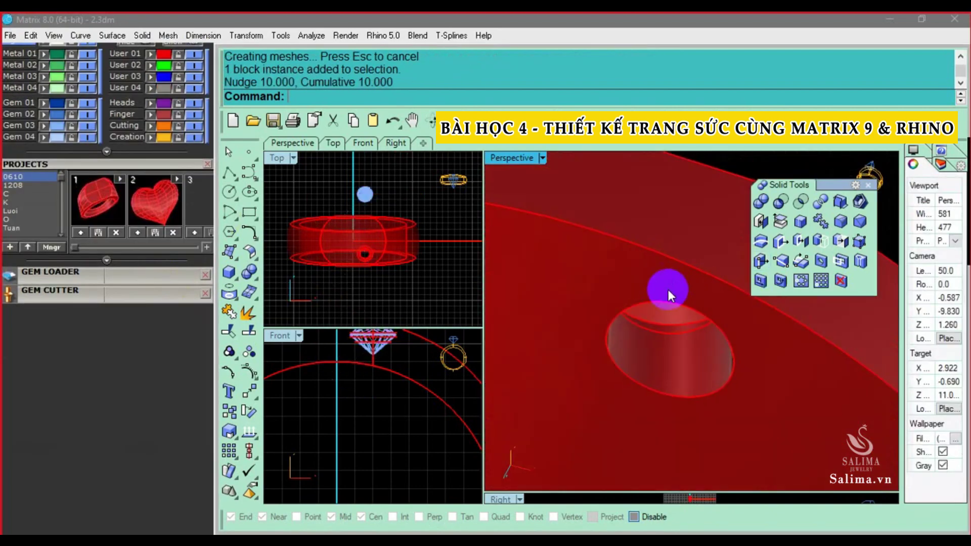
pyautogui.scroll(2, 650, 332)
pyautogui.scroll(2, 604, 299)
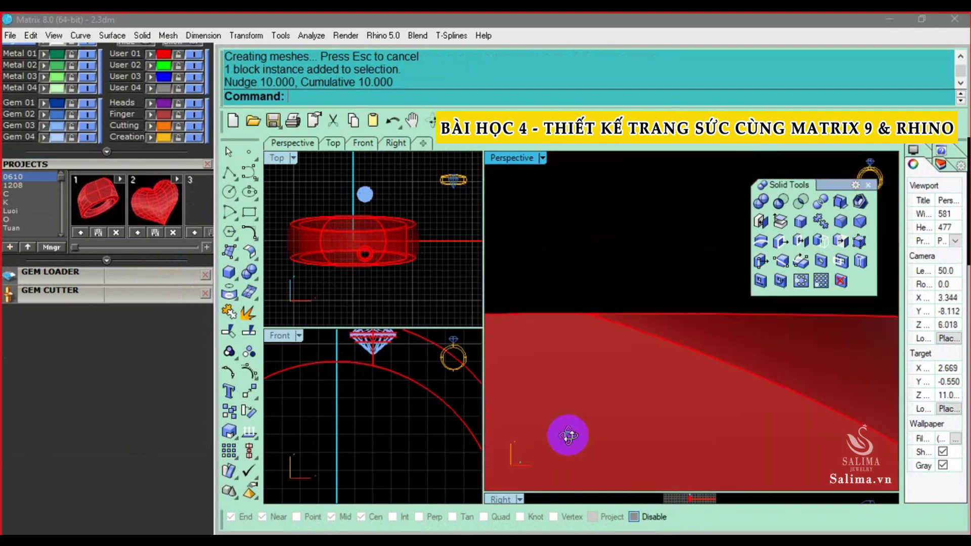
# Move the gem back down into its hole and clear the selection
pyautogui.moveTo(604, 299); pyautogui.dragTo(581, 451, button='right')
pyautogui.scroll(-3, 604, 317)
pyautogui.click(718, 185)
pyautogui.hotkey('shift', 'alt', 'Down')
pyautogui.scroll(3, 607, 341)
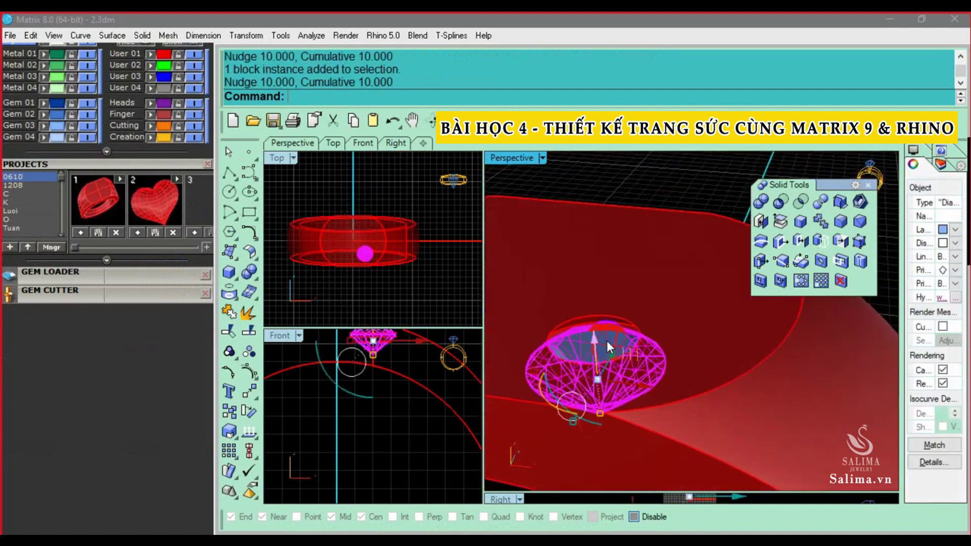
pyautogui.press('Escape')
pyautogui.scroll(2, 575, 391)
pyautogui.scroll(-3, 575, 391)
# Inspect the seated gem from several angles and close the floating Solid Tools toolbar
pyautogui.moveTo(613, 243); pyautogui.dragTo(629, 288, button='right')
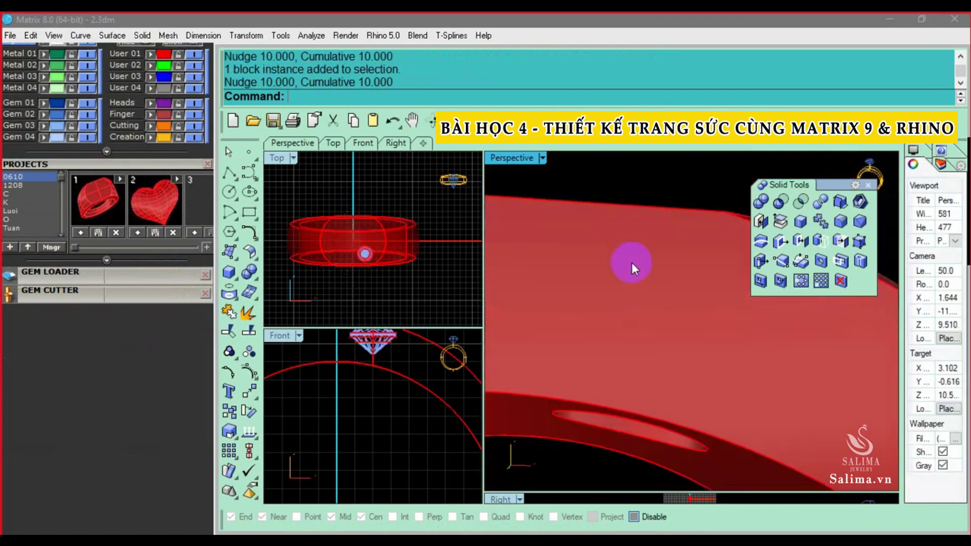
pyautogui.scroll(-2, 393, 337)
pyautogui.scroll(-2, 412, 238)
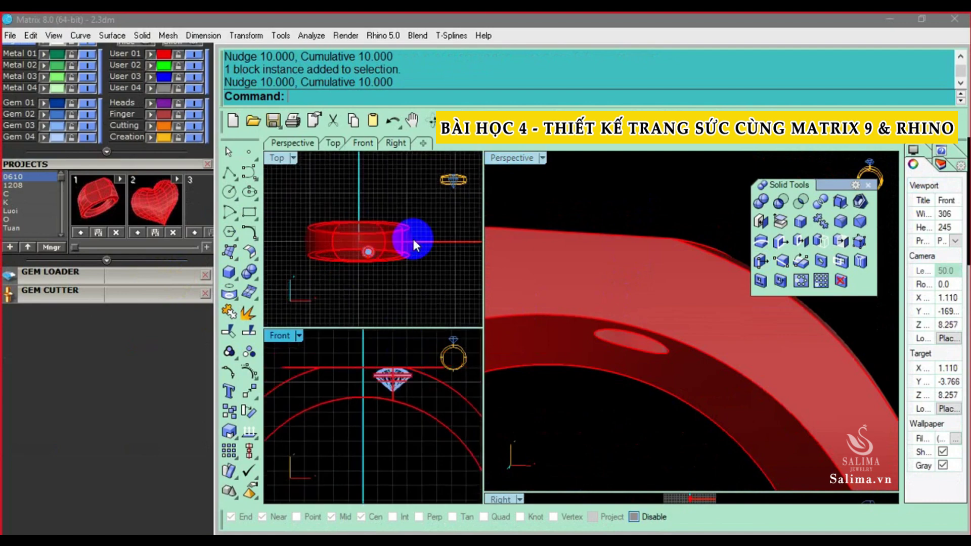
pyautogui.moveTo(567, 395); pyautogui.dragTo(571, 358, button='right')
pyautogui.scroll(2, 623, 310)
pyautogui.scroll(3, 551, 335)
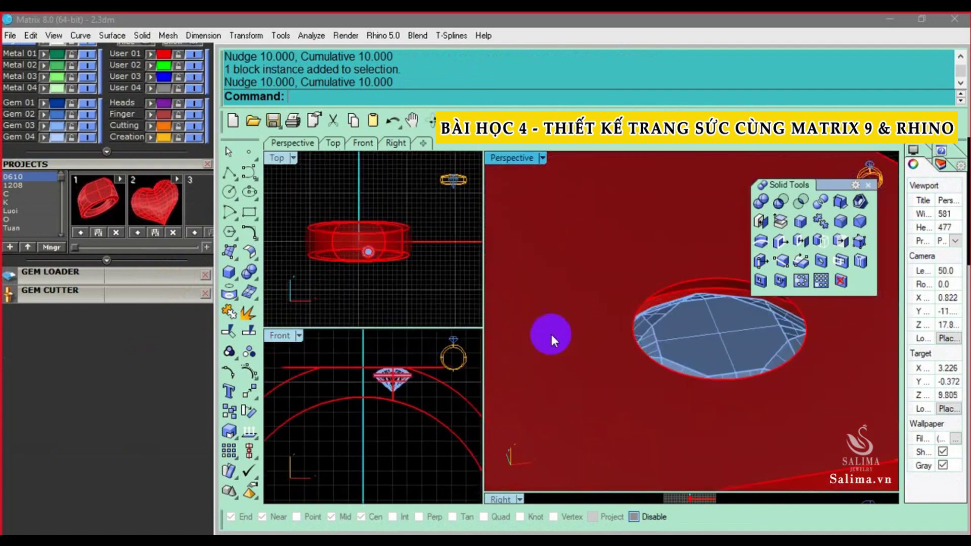
pyautogui.scroll(2, 620, 297)
pyautogui.scroll(2, 661, 269)
pyautogui.scroll(2, 396, 362)
pyautogui.scroll(2, 385, 366)
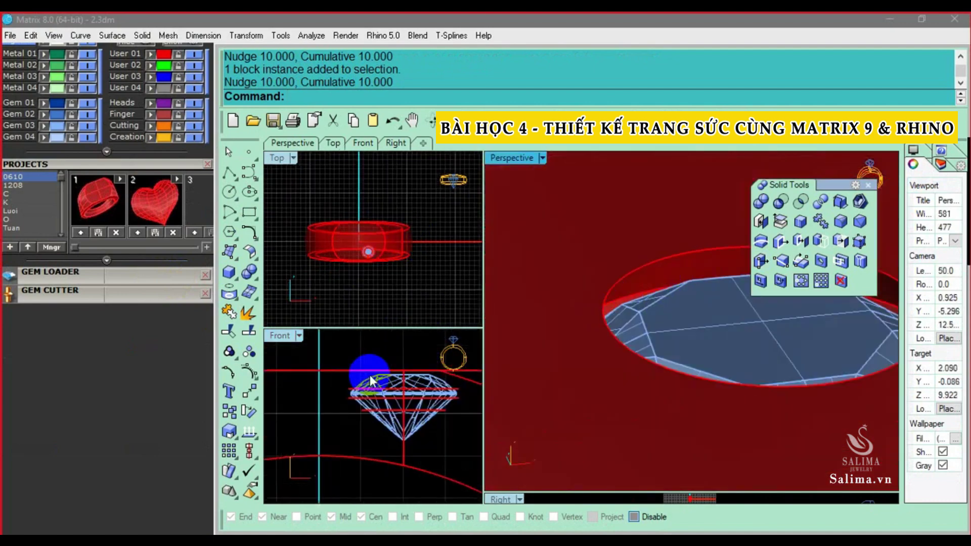
pyautogui.scroll(-2, 653, 256)
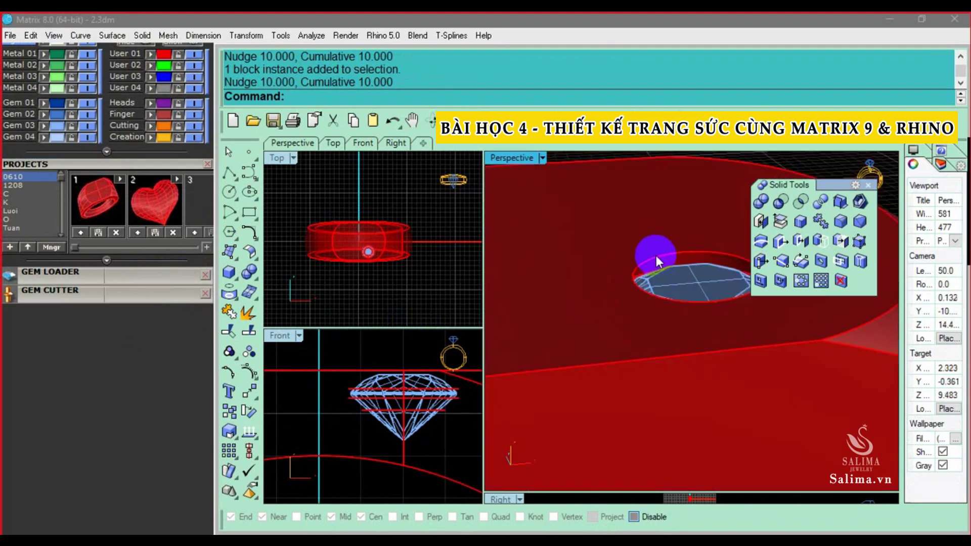
pyautogui.scroll(-2, 666, 250)
pyautogui.scroll(2, 400, 272)
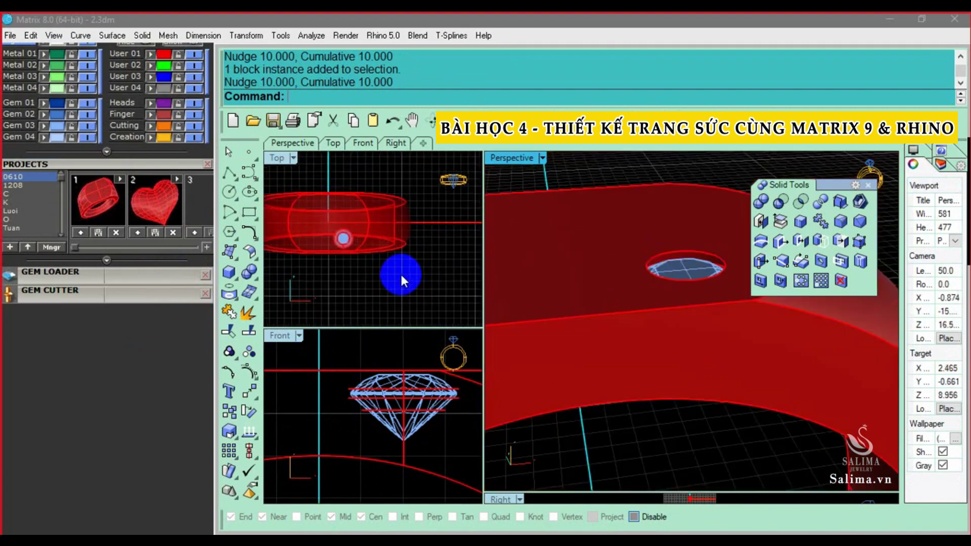
pyautogui.scroll(2, 348, 247)
pyautogui.scroll(2, 344, 225)
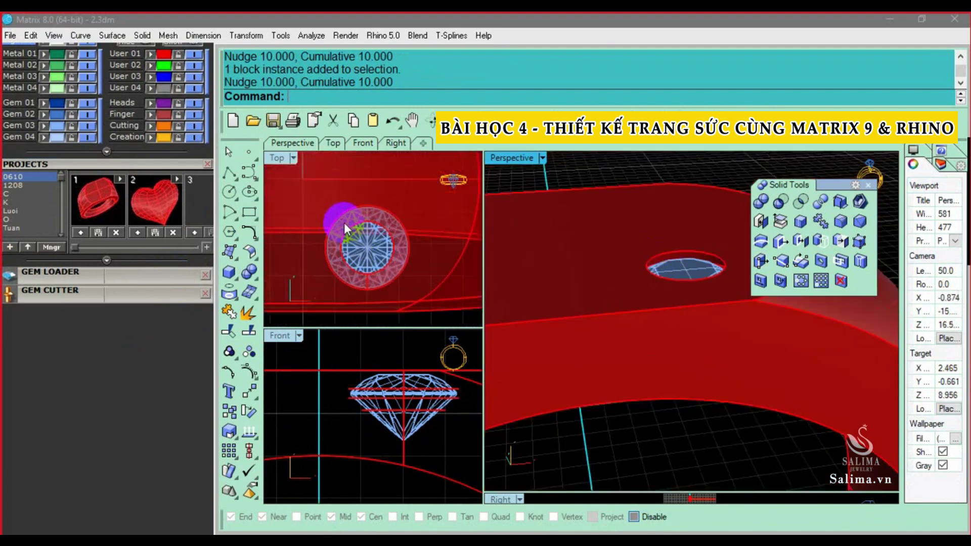
pyautogui.click(867, 186)
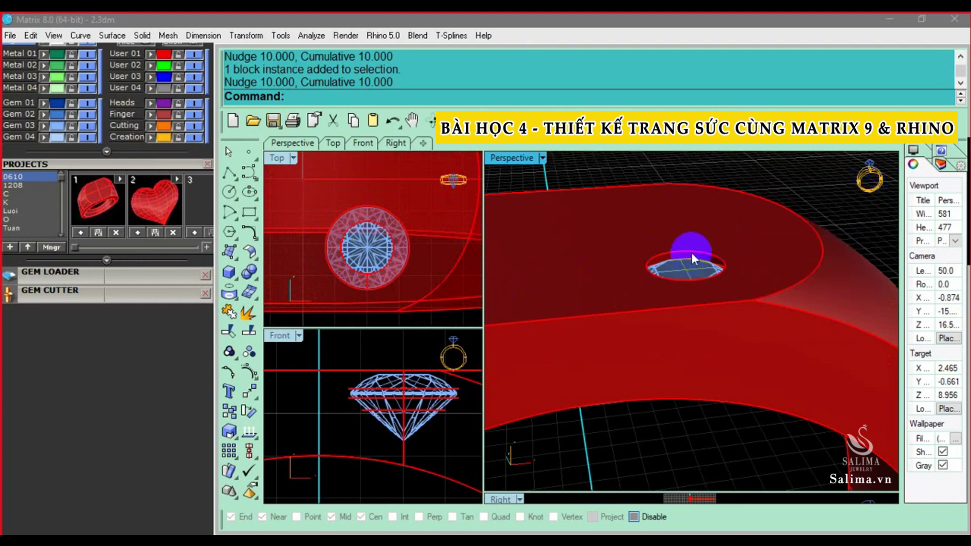
pyautogui.moveTo(691, 253); pyautogui.dragTo(697, 262, button='right')
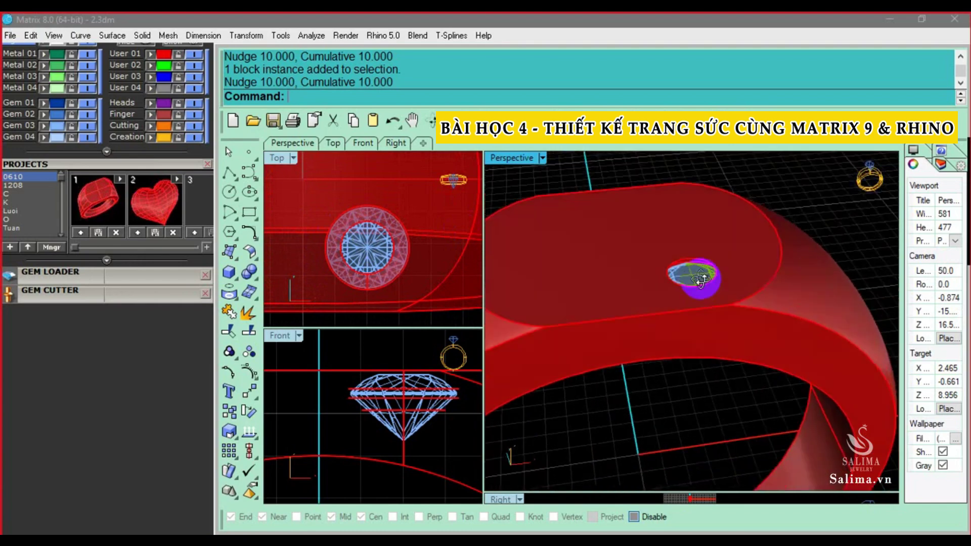
# Extrude the circle around the gem straight into a cylinder, setting its height in Front view
pyautogui.click(231, 258)
pyautogui.click(251, 298)
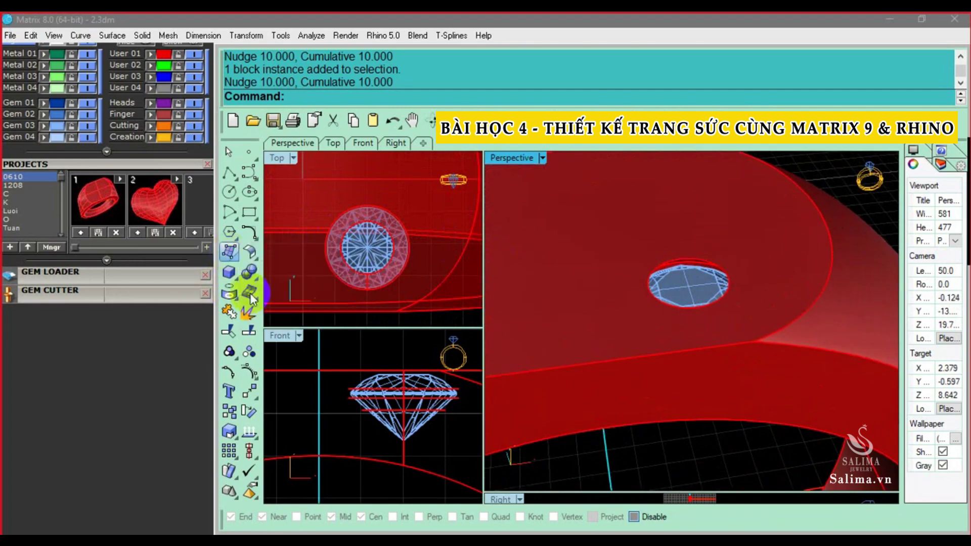
pyautogui.moveTo(706, 324); pyautogui.dragTo(695, 237, button='right')
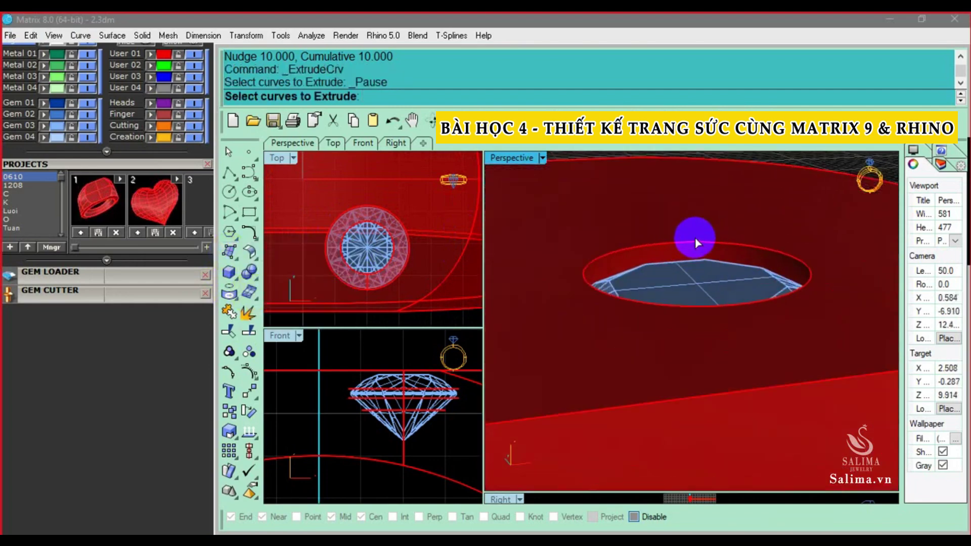
pyautogui.click(695, 242)
pyautogui.scroll(-2, 696, 238)
pyautogui.scroll(-2, 726, 232)
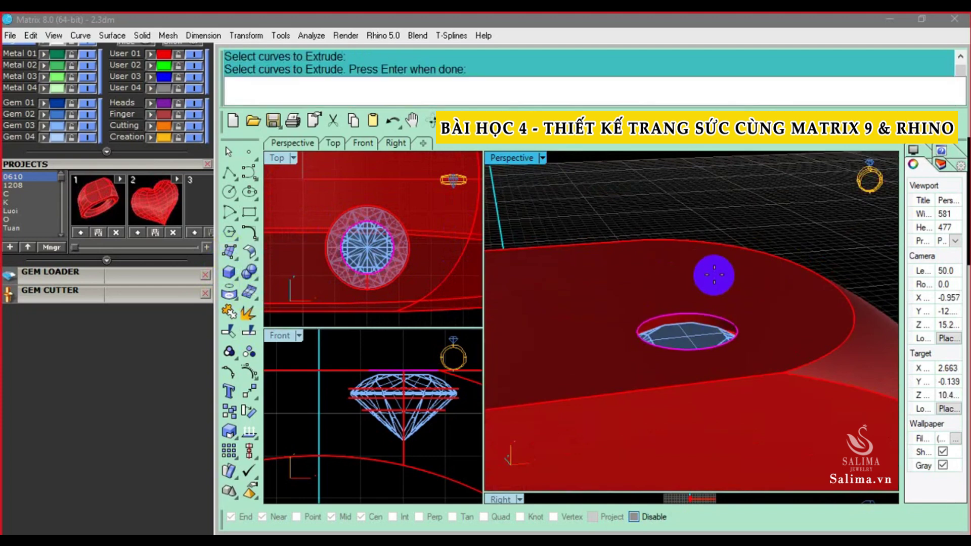
pyautogui.rightClick(714, 275)
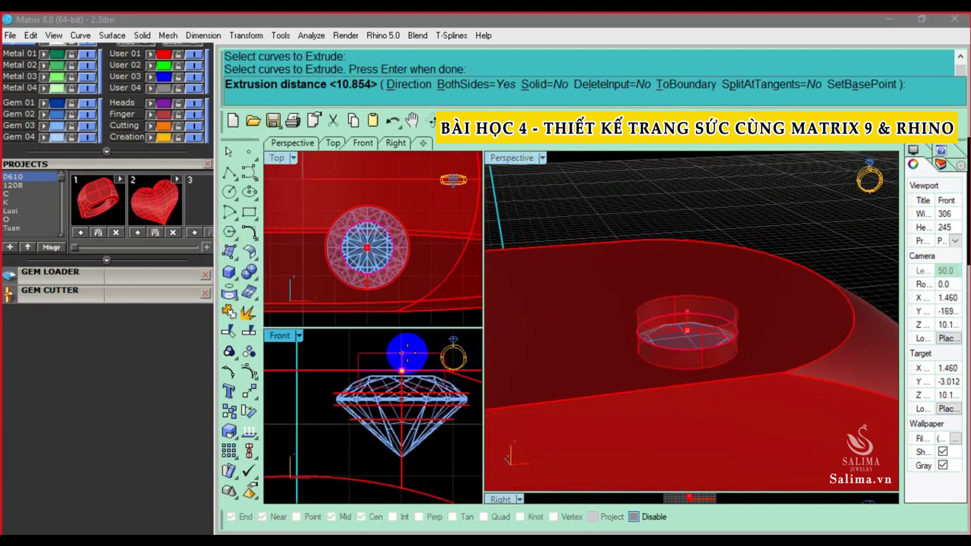
pyautogui.moveTo(406, 353); pyautogui.dragTo(391, 367, button='right')
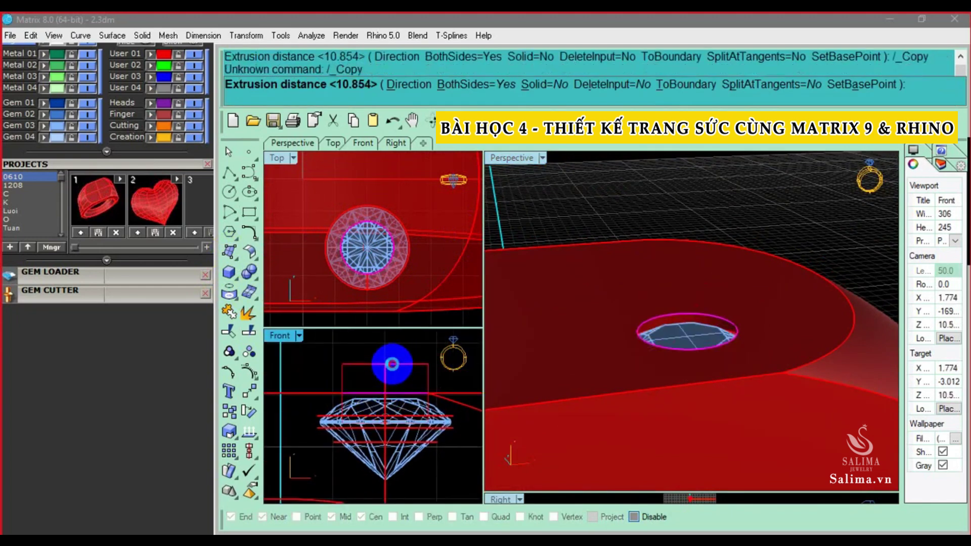
pyautogui.click(392, 366)
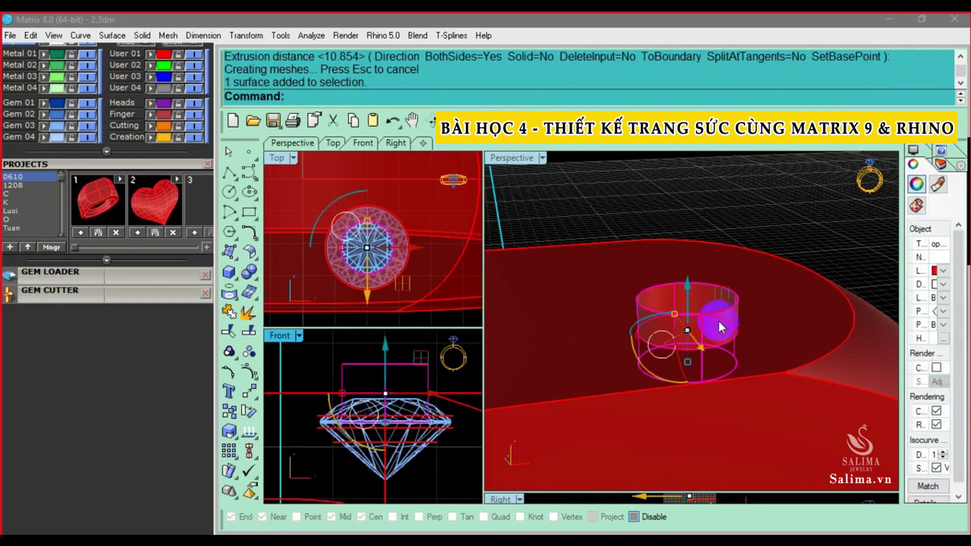
pyautogui.scroll(2, 361, 409)
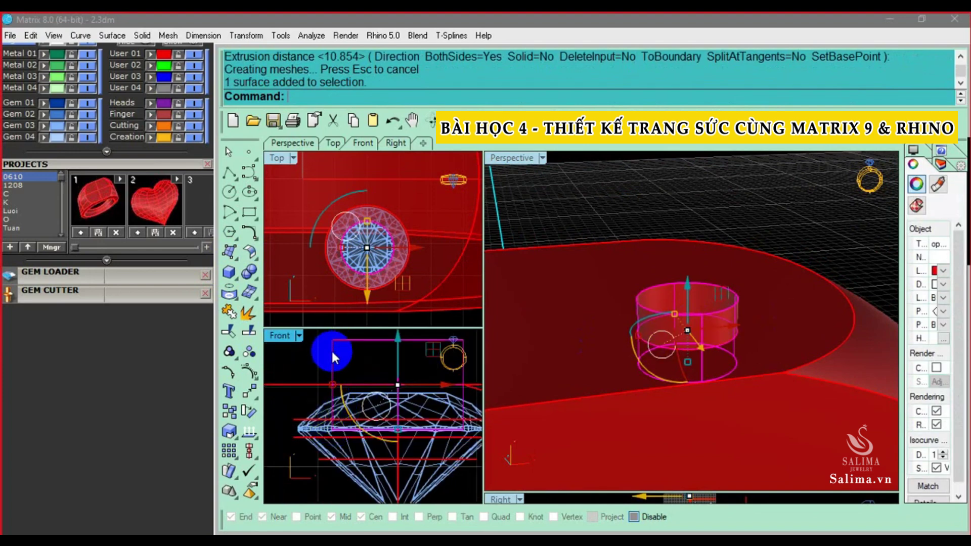
pyautogui.moveTo(811, 293); pyautogui.dragTo(726, 372, button='right')
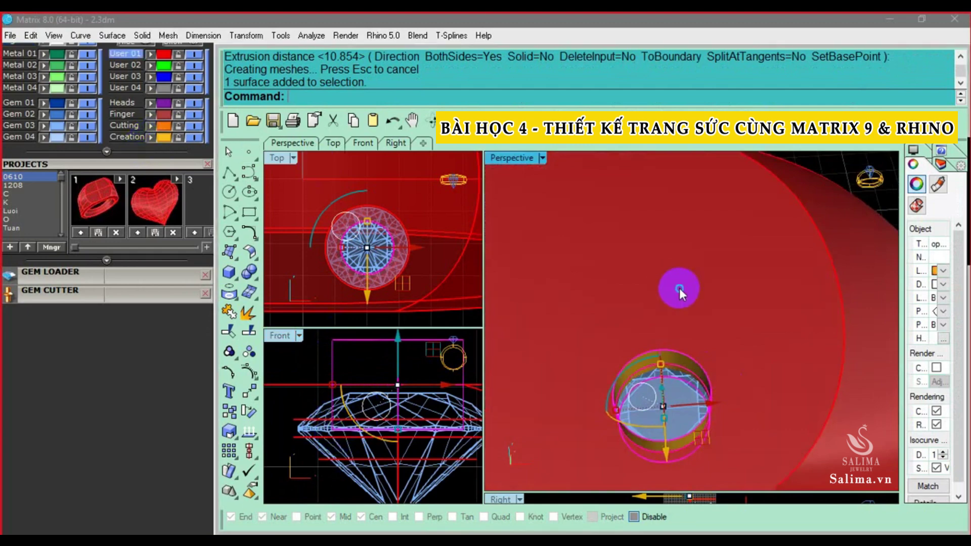
pyautogui.moveTo(679, 286); pyautogui.dragTo(677, 399, button='right')
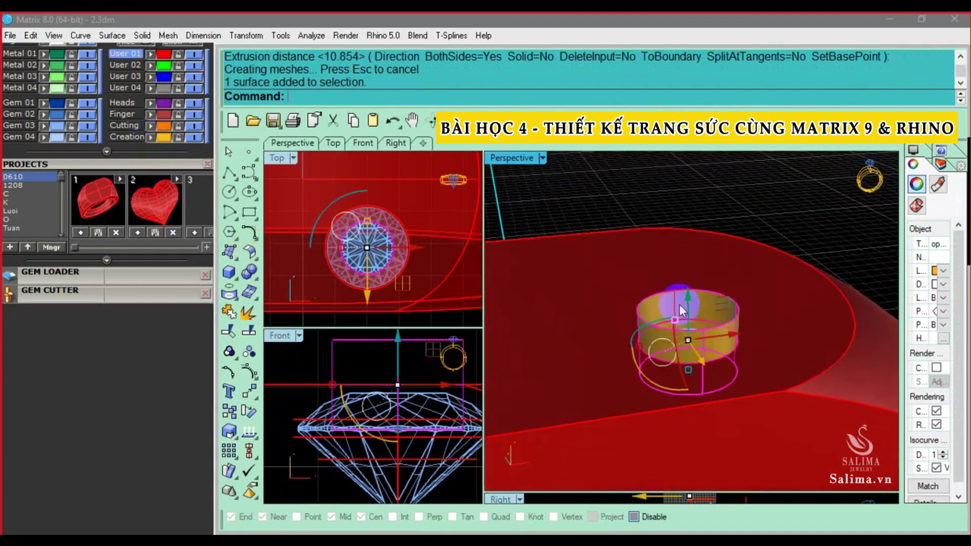
pyautogui.scroll(-3, 371, 337)
# Cap the cylinder's open ends into one closed polysurface
pyautogui.click(250, 273)
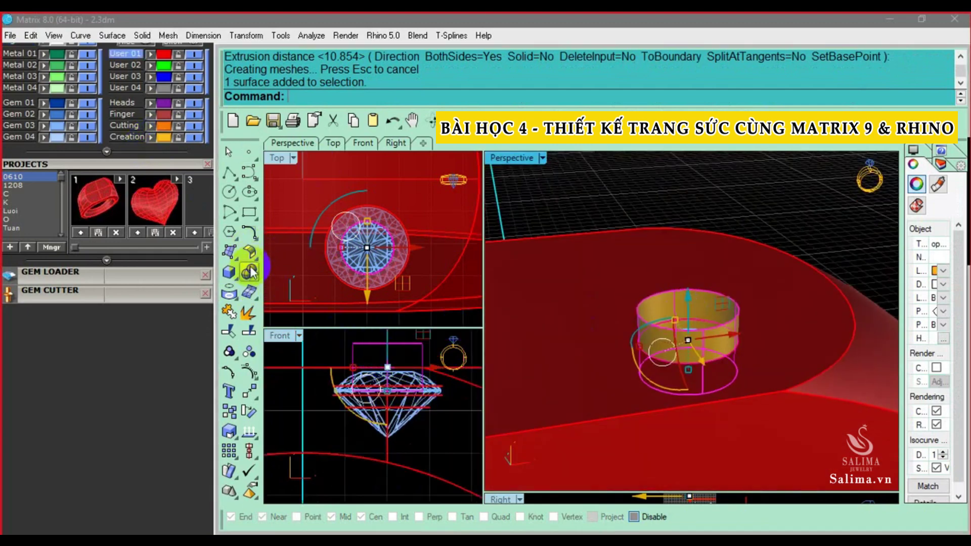
pyautogui.moveTo(250, 272); pyautogui.dragTo(269, 298)
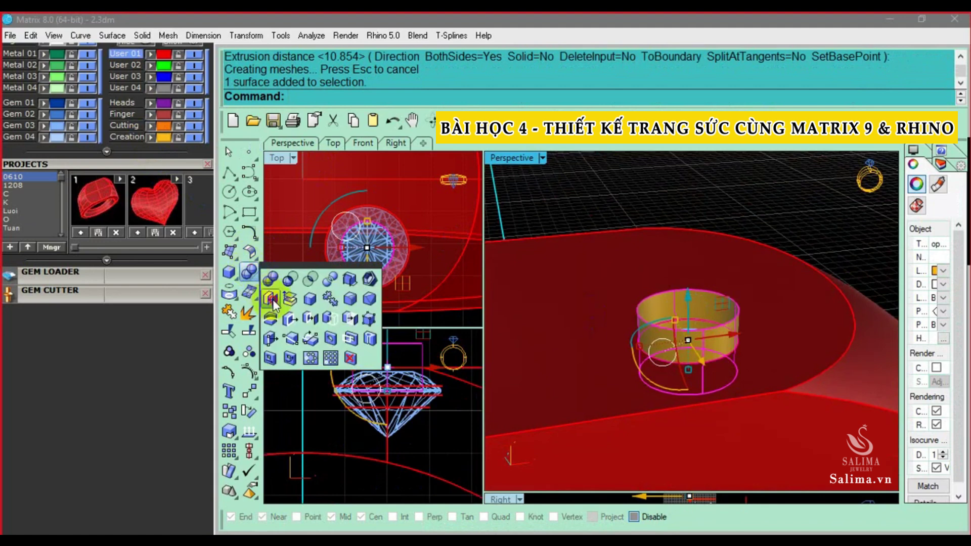
pyautogui.click(272, 300)
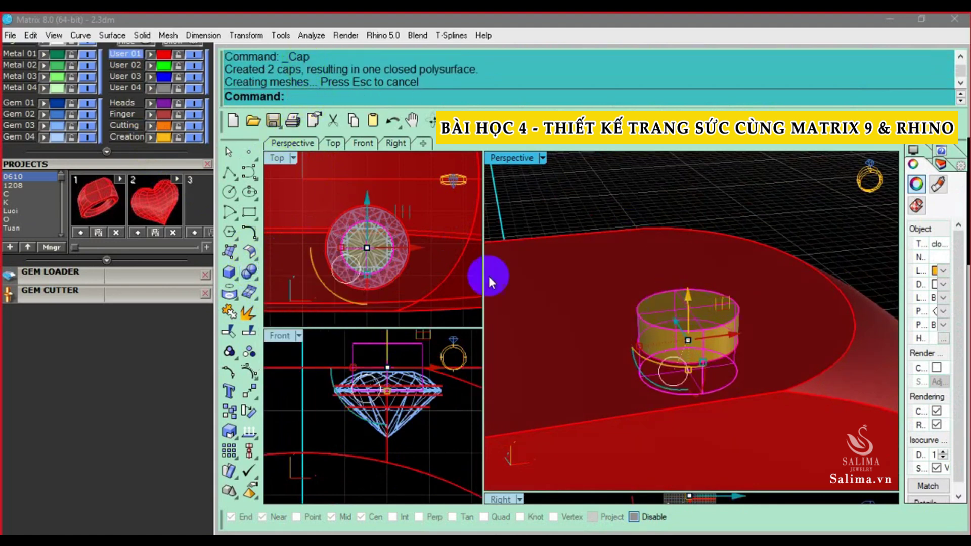
pyautogui.moveTo(710, 283)
pyautogui.mouseDown(button='right')
pyautogui.moveTo(672, 378)
pyautogui.moveTo(712, 347)
pyautogui.moveTo(661, 360)
pyautogui.mouseUp(button='right')
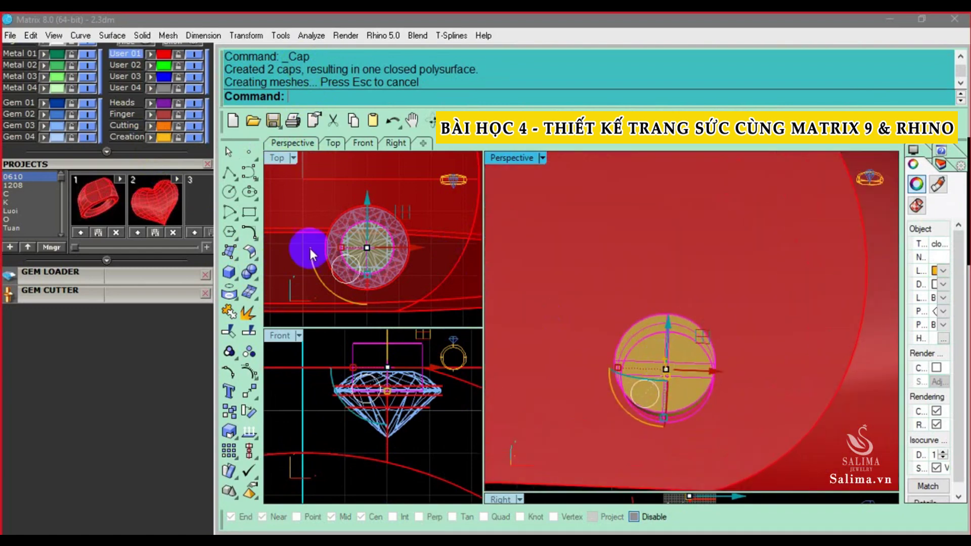
pyautogui.scroll(3, 373, 232)
pyautogui.scroll(3, 359, 208)
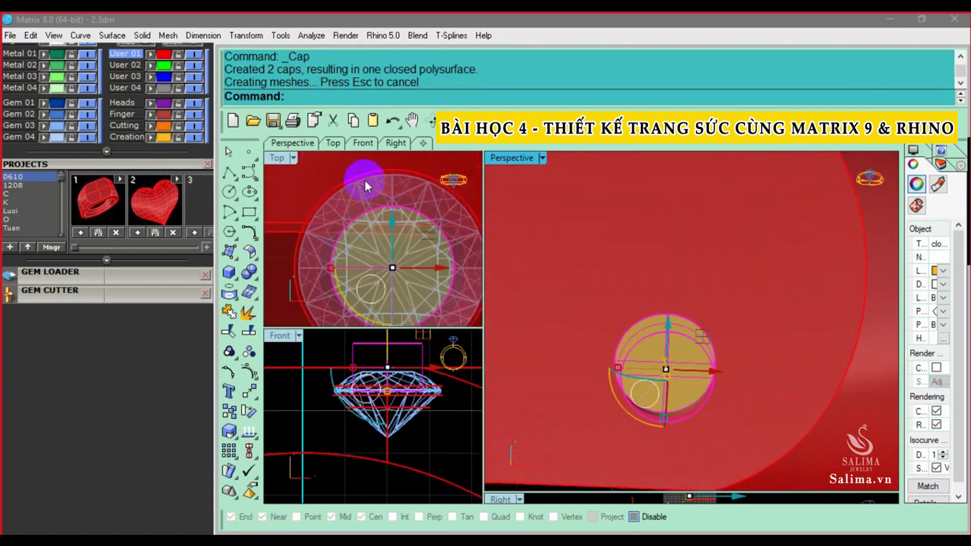
pyautogui.scroll(-2, 365, 180)
# Widen the capped cylinder around the gem
pyautogui.scroll(2, 330, 229)
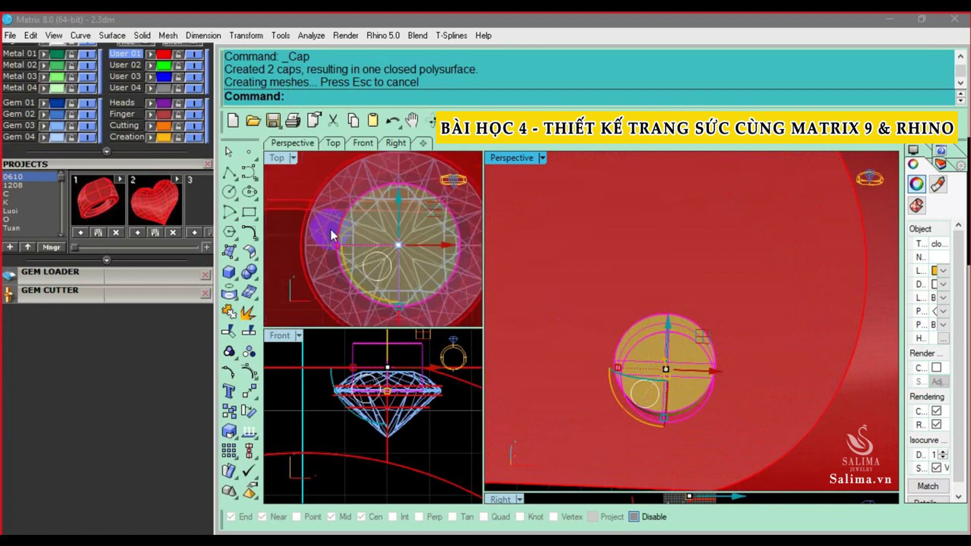
pyautogui.scroll(2, 299, 244)
pyautogui.scroll(1, 299, 244)
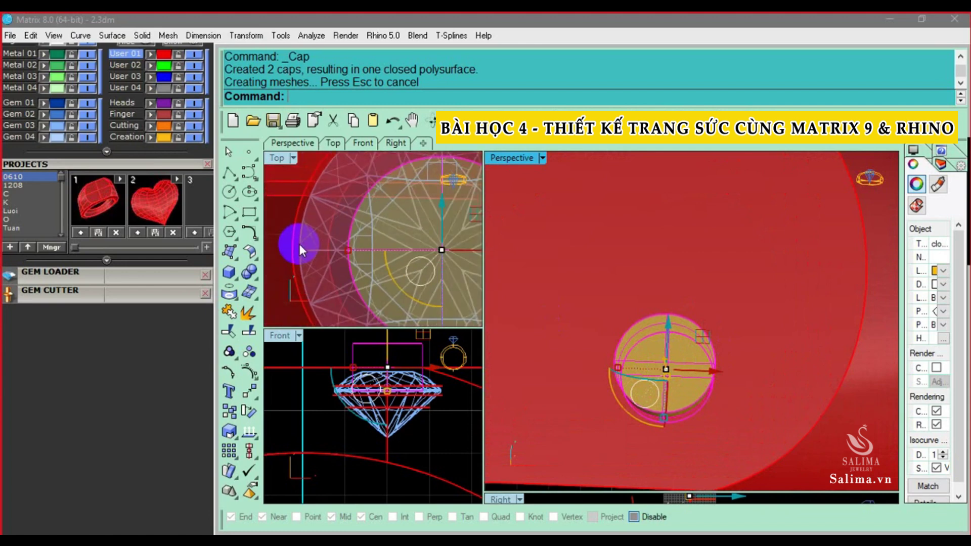
pyautogui.scroll(-1, 300, 243)
pyautogui.scroll(-1, 302, 245)
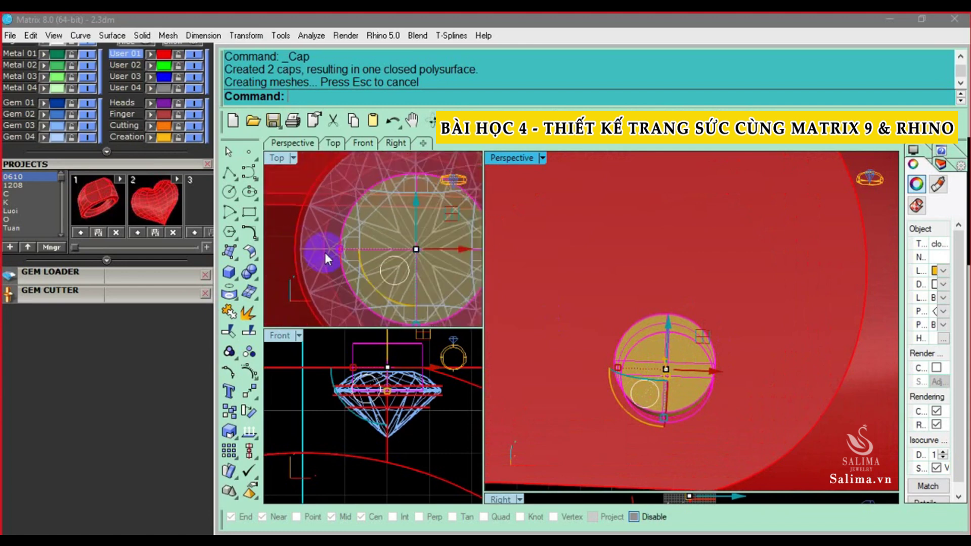
pyautogui.scroll(-1, 346, 246)
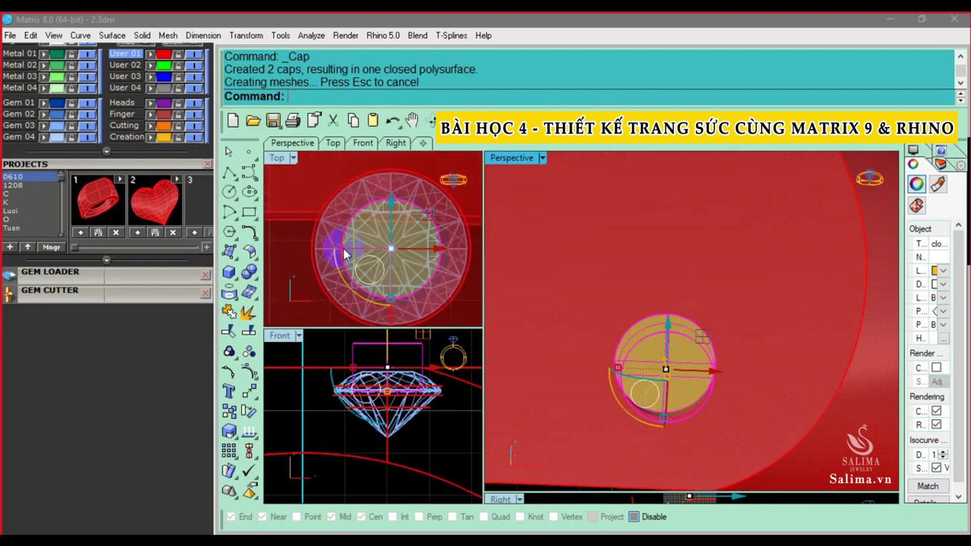
pyautogui.moveTo(698, 323); pyautogui.dragTo(703, 280, button='right')
pyautogui.scroll(2, 350, 251)
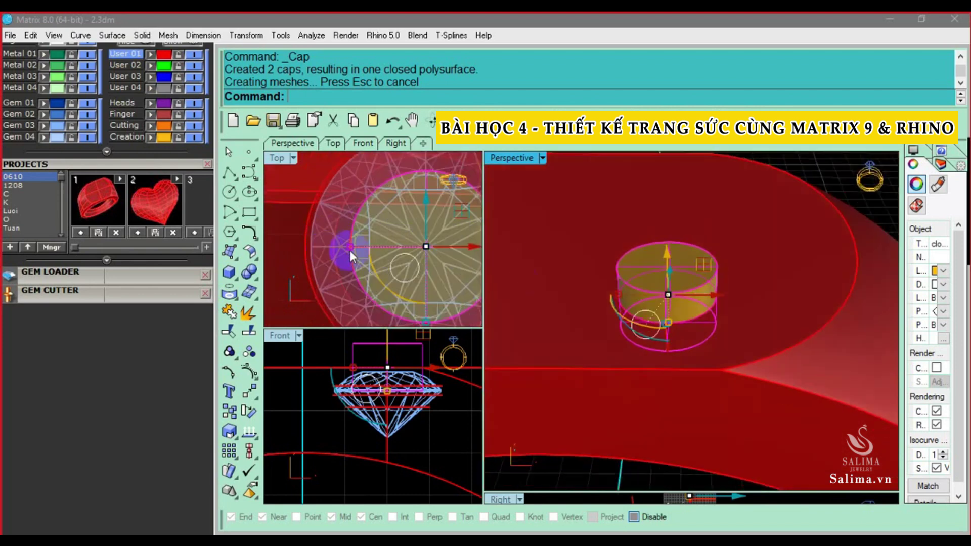
pyautogui.scroll(3, 612, 298)
pyautogui.moveTo(747, 282); pyautogui.dragTo(682, 303, button='right')
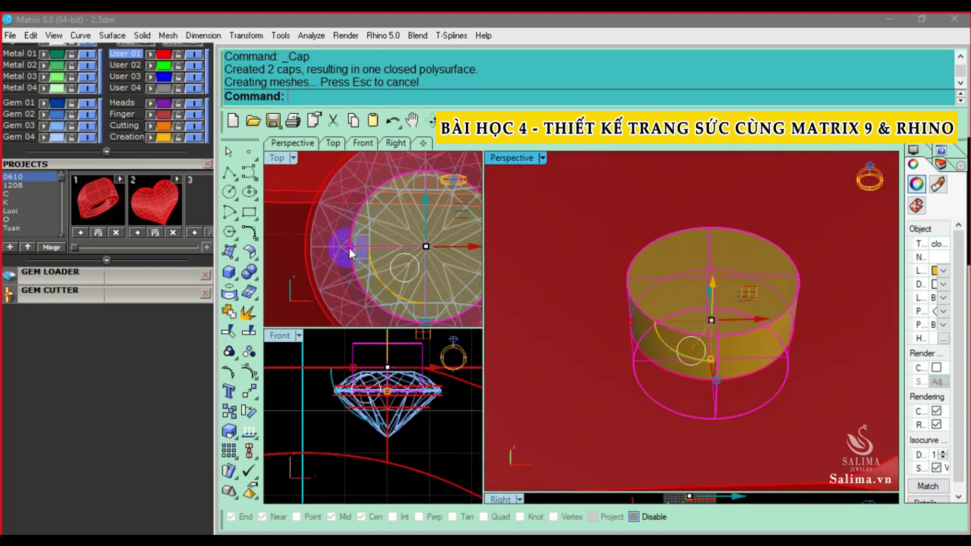
pyautogui.moveTo(349, 247)
pyautogui.mouseDown()
pyautogui.moveTo(317, 272)
pyautogui.moveTo(311, 266)
pyautogui.mouseUp()
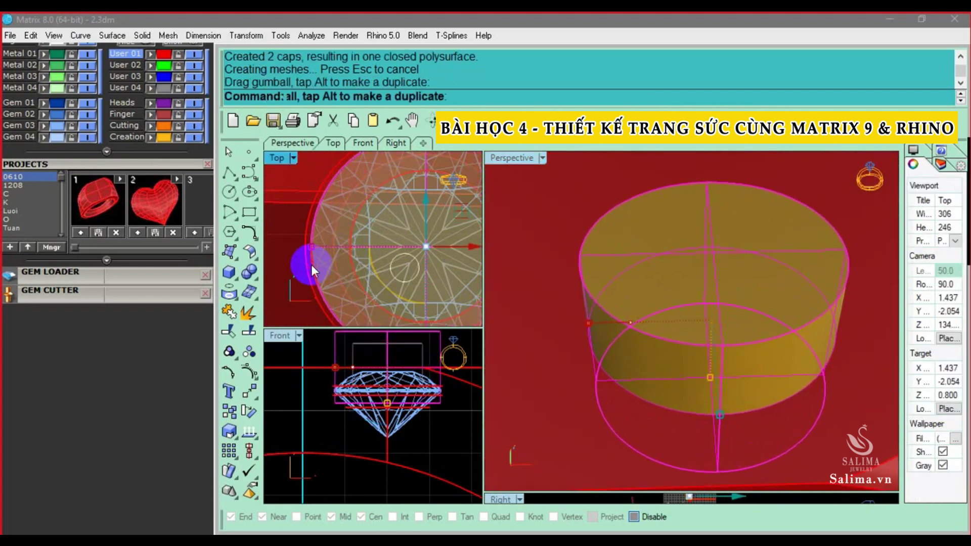
pyautogui.moveTo(621, 264); pyautogui.dragTo(639, 287, button='right')
# Raise the cutter cylinder higher above the gem with its gumball arrow
pyautogui.click(445, 373)
pyautogui.scroll(1, 346, 375)
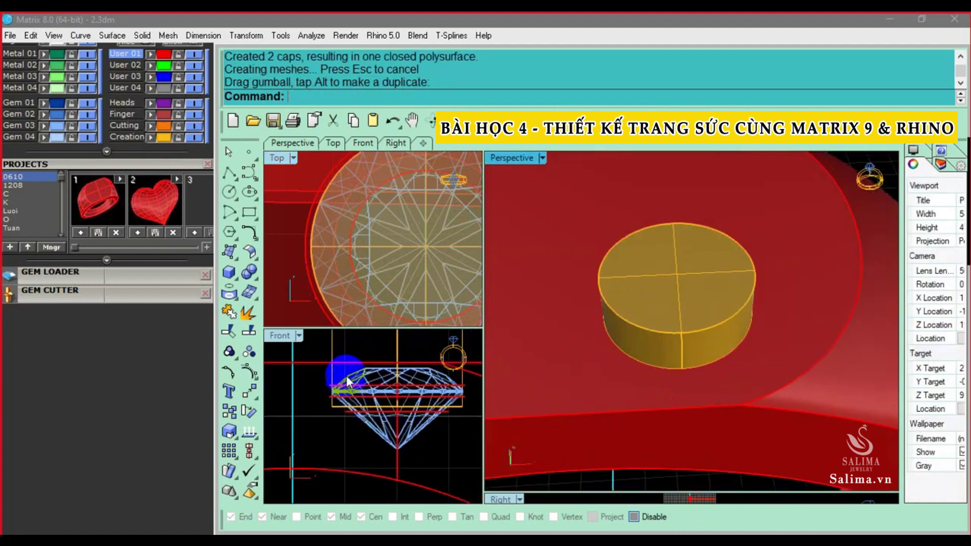
pyautogui.moveTo(669, 372); pyautogui.dragTo(732, 293, button='right')
pyautogui.click(733, 293)
pyautogui.scroll(2, 329, 388)
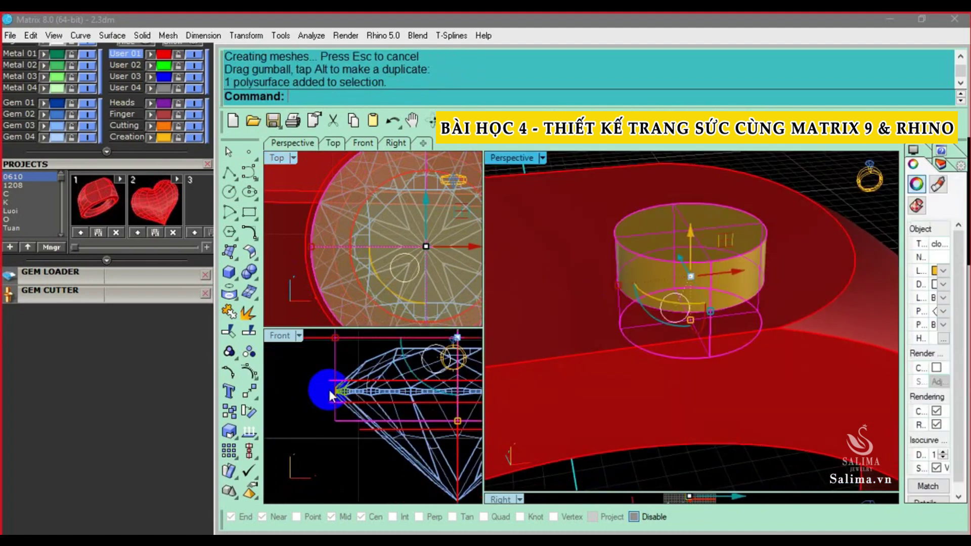
pyautogui.moveTo(445, 369); pyautogui.dragTo(450, 354)
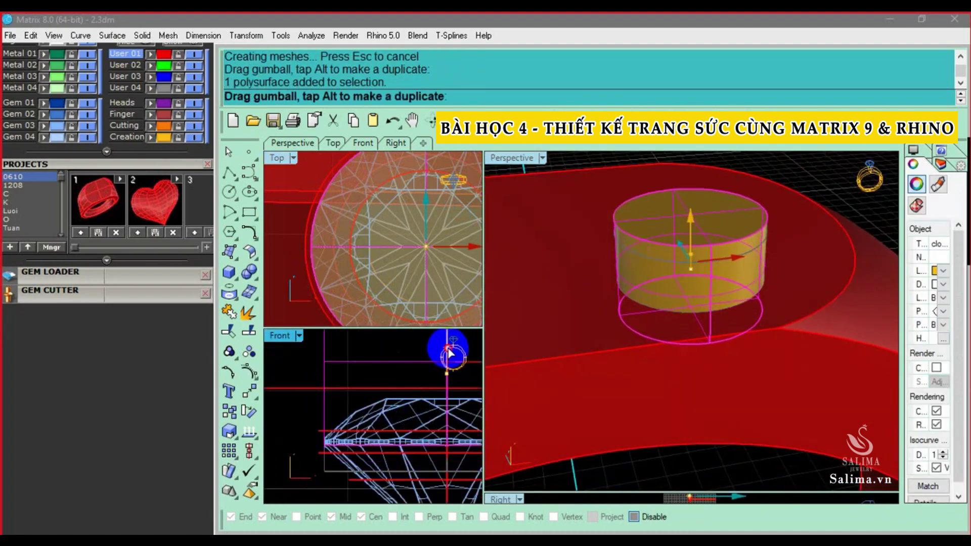
pyautogui.click(347, 411)
# Switch the Front view to Ghosted (gh), then back to Wireframe (VV)
pyautogui.scroll(1, 329, 418)
pyautogui.scroll(2, 318, 424)
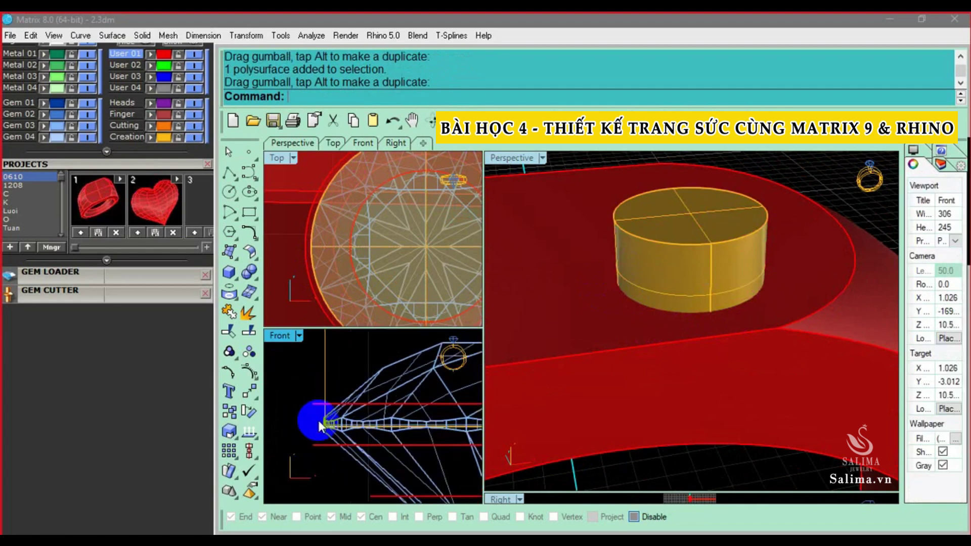
pyautogui.write('gh')
pyautogui.press('Return')
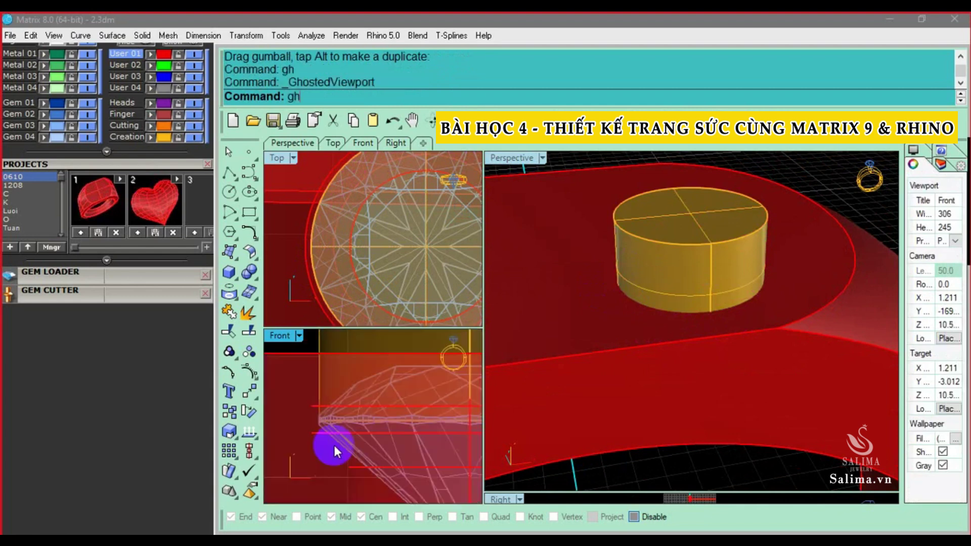
pyautogui.scroll(2, 326, 432)
pyautogui.scroll(1, 313, 417)
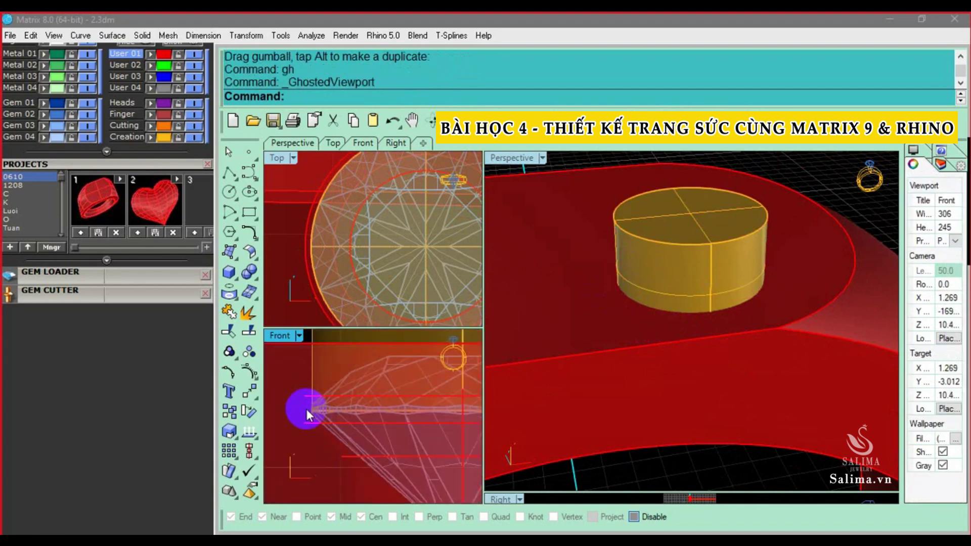
pyautogui.write('VV')
pyautogui.press('Return')
pyautogui.write('VV')
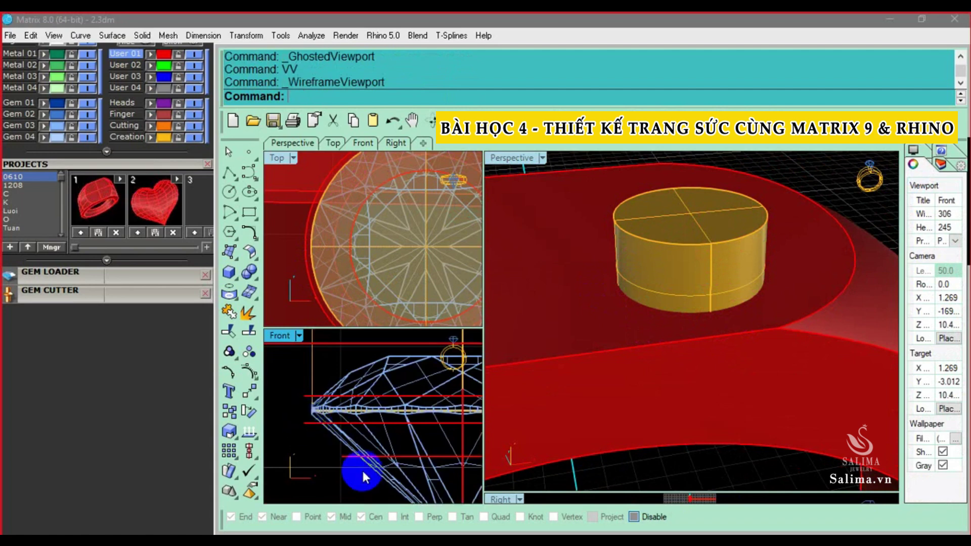
# Try moving the cylinder lower, undo it, and select the ring body
pyautogui.scroll(-1, 319, 444)
pyautogui.scroll(-1, 320, 442)
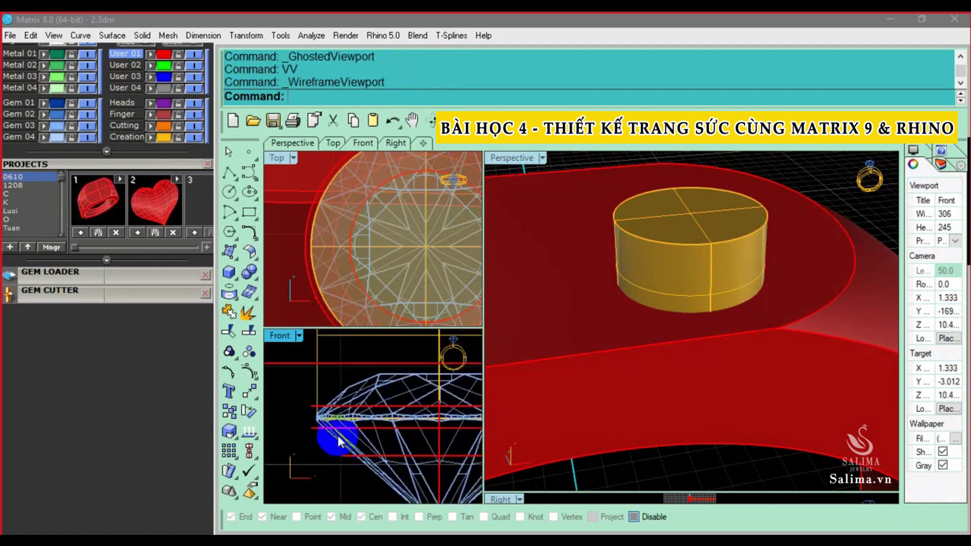
pyautogui.scroll(-1, 332, 442)
pyautogui.click(322, 394)
pyautogui.moveTo(401, 336); pyautogui.dragTo(309, 455)
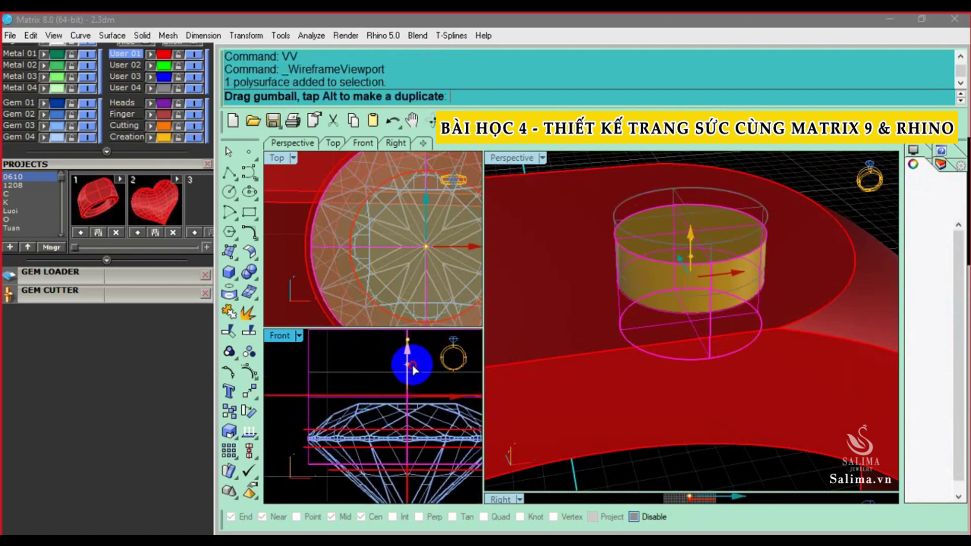
pyautogui.scroll(1, 310, 456)
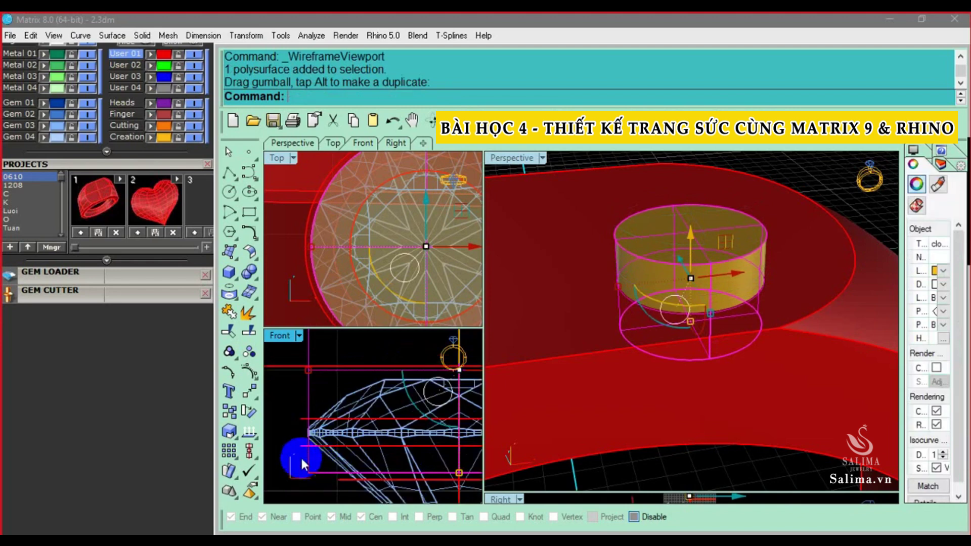
pyautogui.hotkey('ctrl', 'z')
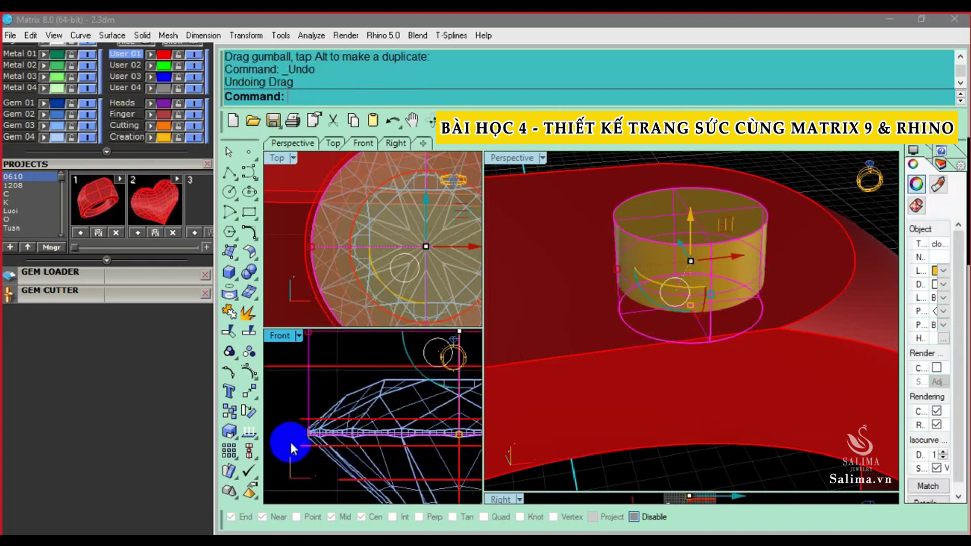
pyautogui.scroll(-2, 293, 445)
pyautogui.click(304, 435)
pyautogui.scroll(-2, 404, 417)
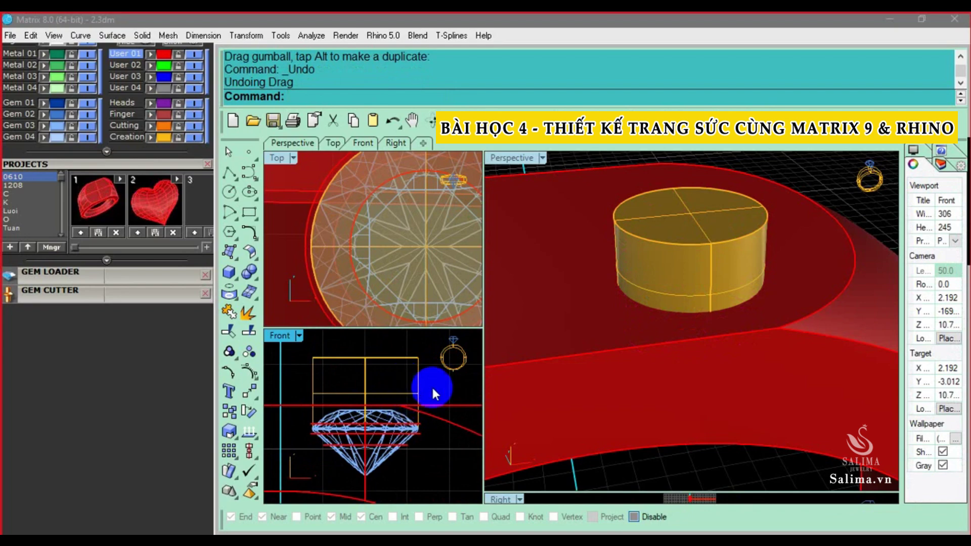
pyautogui.click(447, 402)
# Boolean-subtract the capped cylinder from the ring, opening a round hole above the gem
pyautogui.moveTo(633, 334); pyautogui.dragTo(738, 335, button='right')
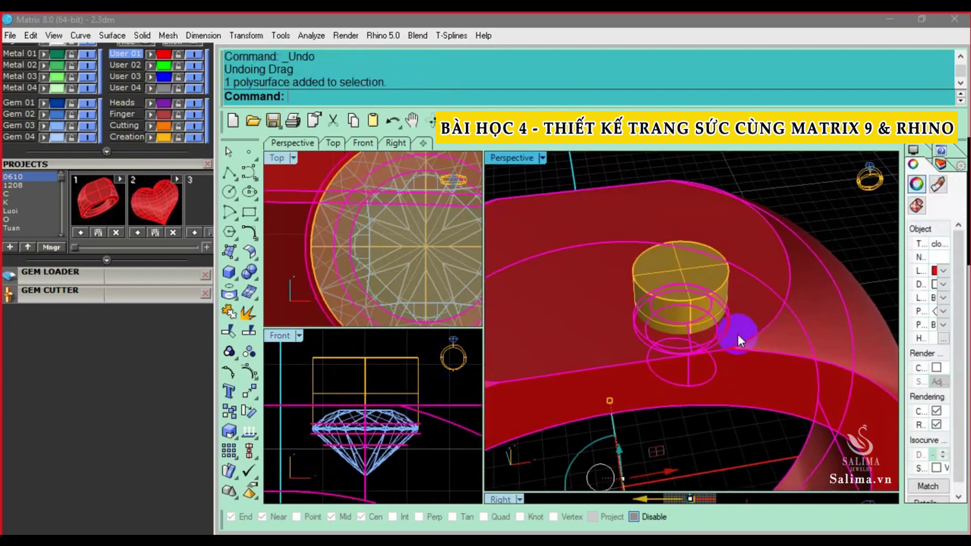
pyautogui.click(249, 272)
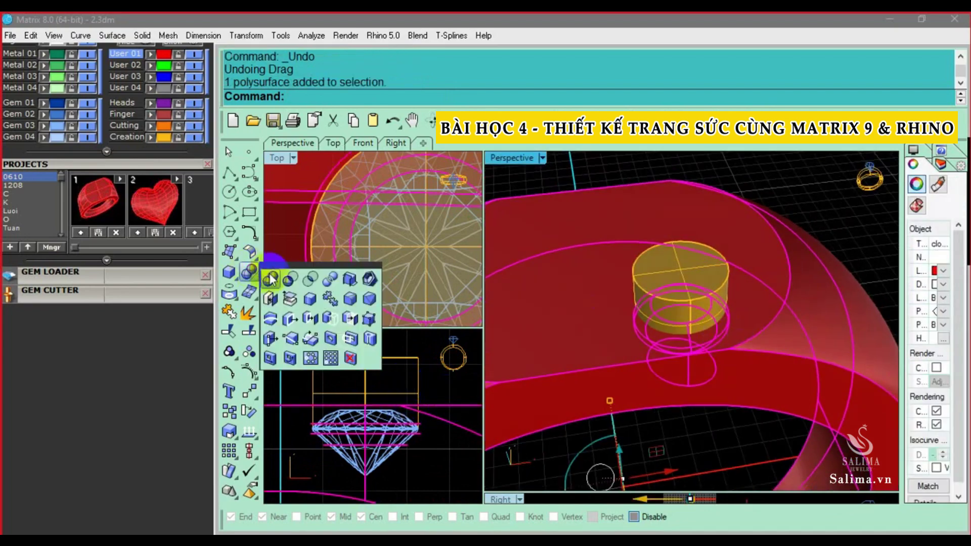
pyautogui.click(288, 281)
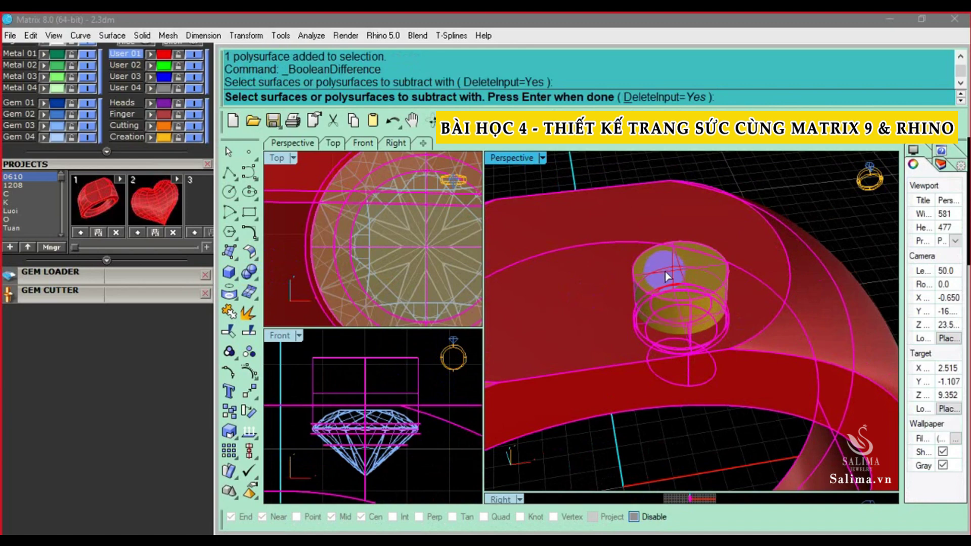
pyautogui.click(681, 288)
pyautogui.press('Return')
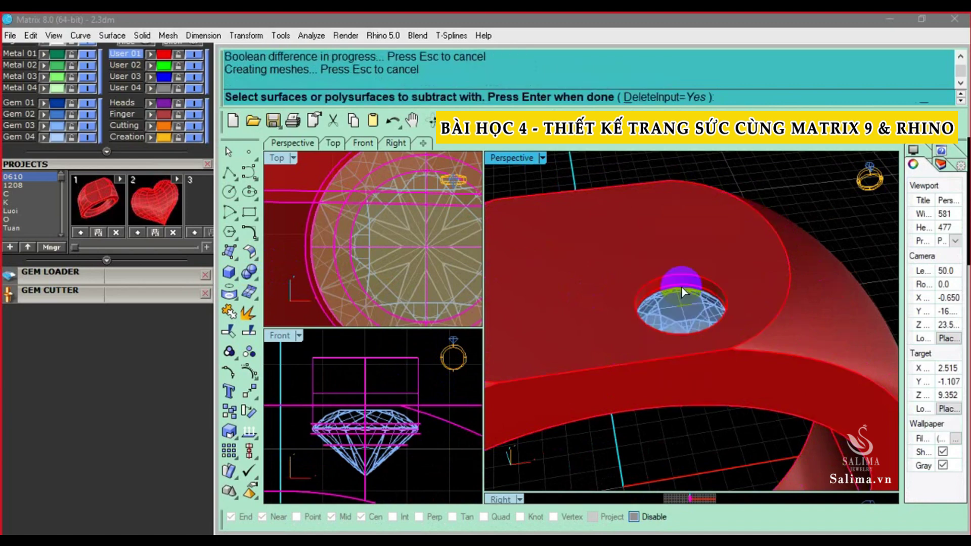
pyautogui.moveTo(691, 299)
pyautogui.mouseDown(button='right')
pyautogui.moveTo(776, 321)
pyautogui.moveTo(806, 294)
pyautogui.moveTo(748, 253)
pyautogui.moveTo(703, 344)
pyautogui.moveTo(537, 303)
pyautogui.mouseUp(button='right')
pyautogui.scroll(-3, 347, 247)
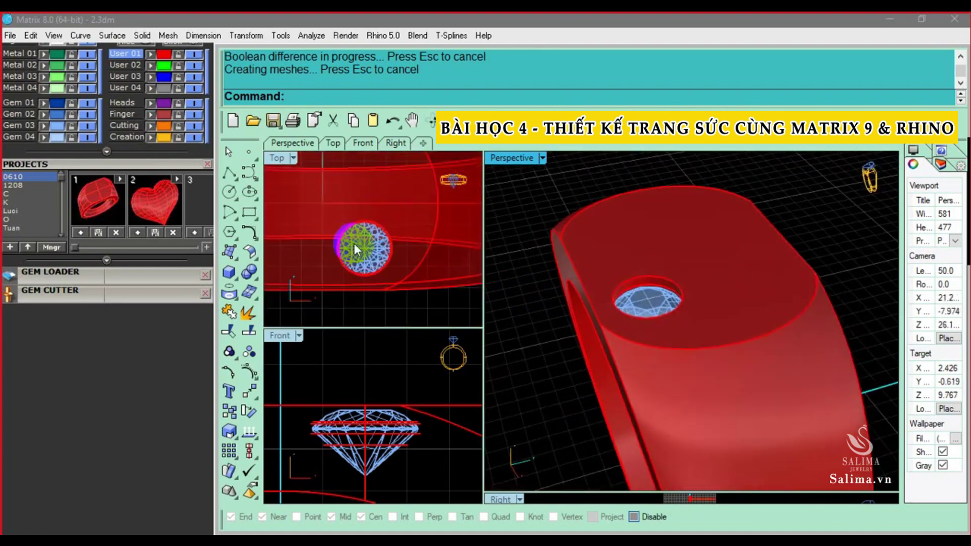
pyautogui.scroll(3, 349, 241)
pyautogui.scroll(2, 313, 248)
pyautogui.scroll(2, 299, 266)
pyautogui.scroll(1, 299, 266)
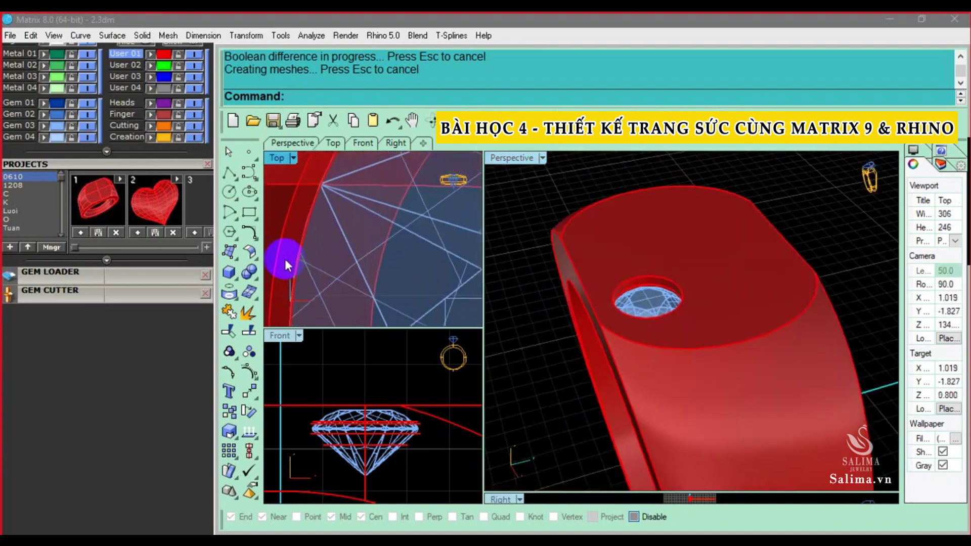
pyautogui.scroll(2, 287, 252)
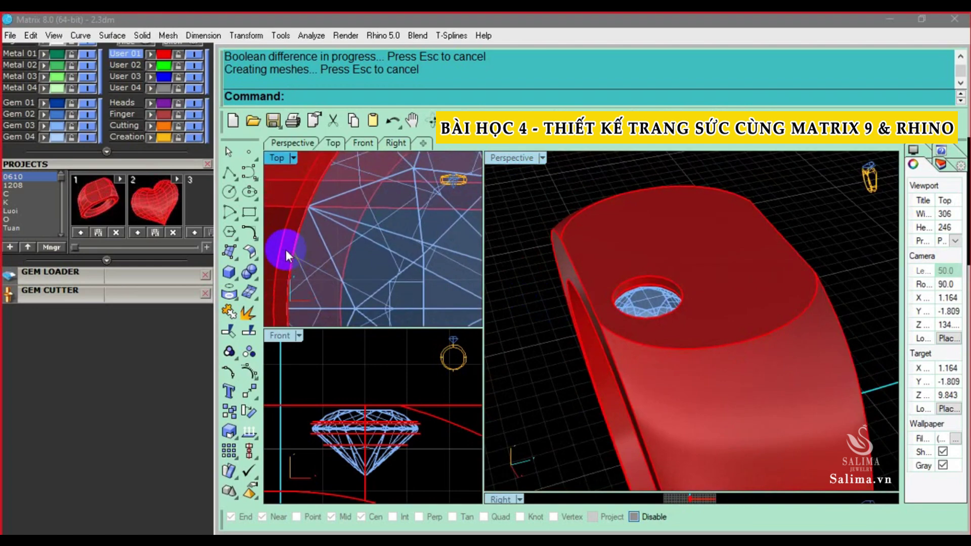
pyautogui.scroll(2, 295, 256)
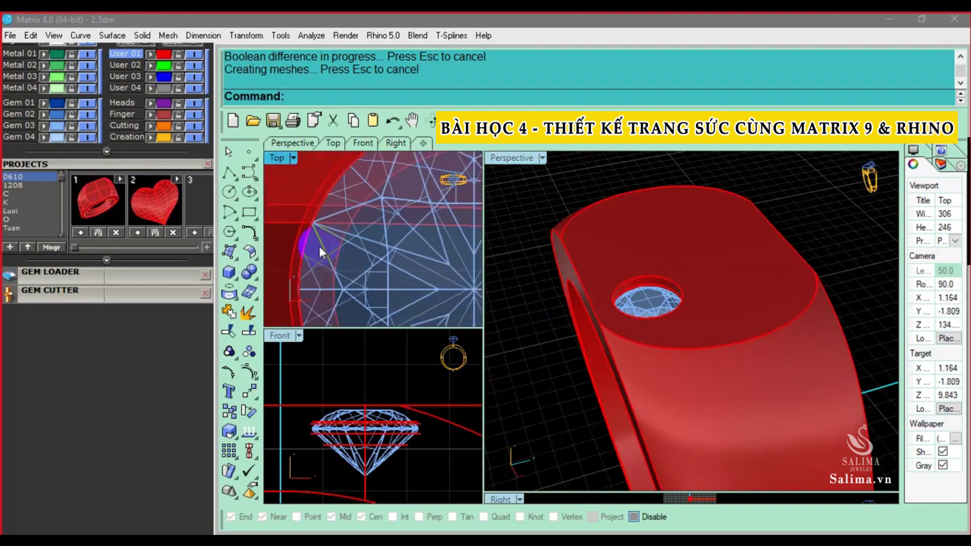
pyautogui.scroll(2, 734, 311)
pyautogui.scroll(2, 733, 311)
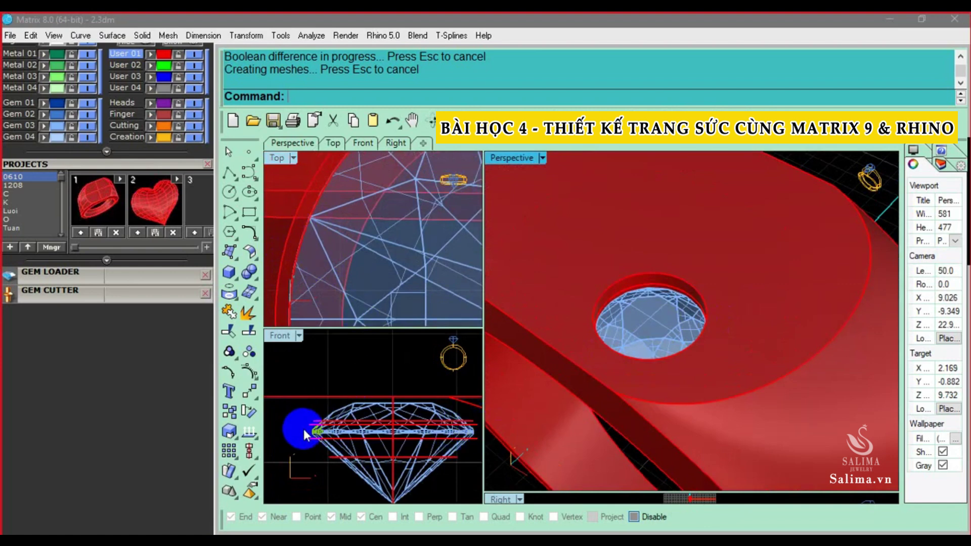
pyautogui.scroll(-1, 326, 248)
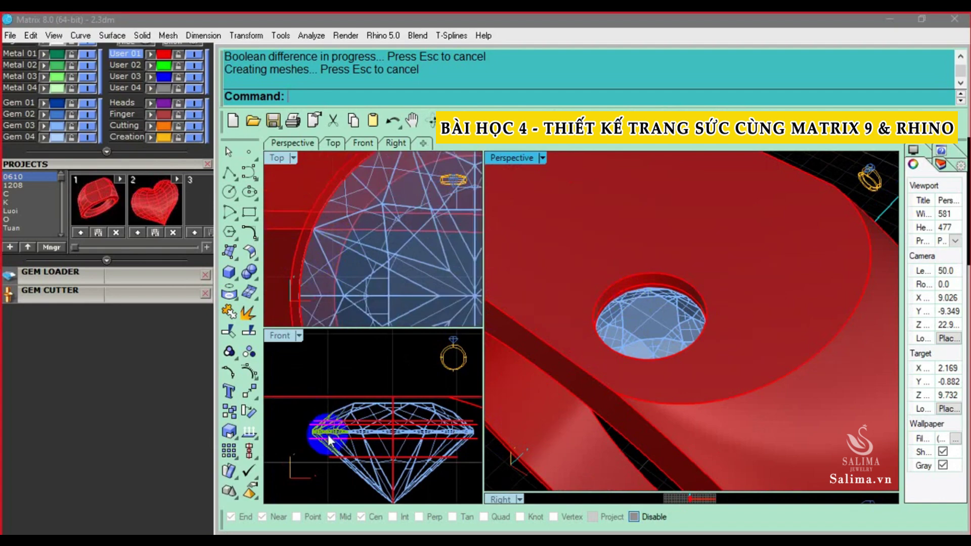
pyautogui.scroll(-2, 341, 450)
pyautogui.scroll(-8, 389, 248)
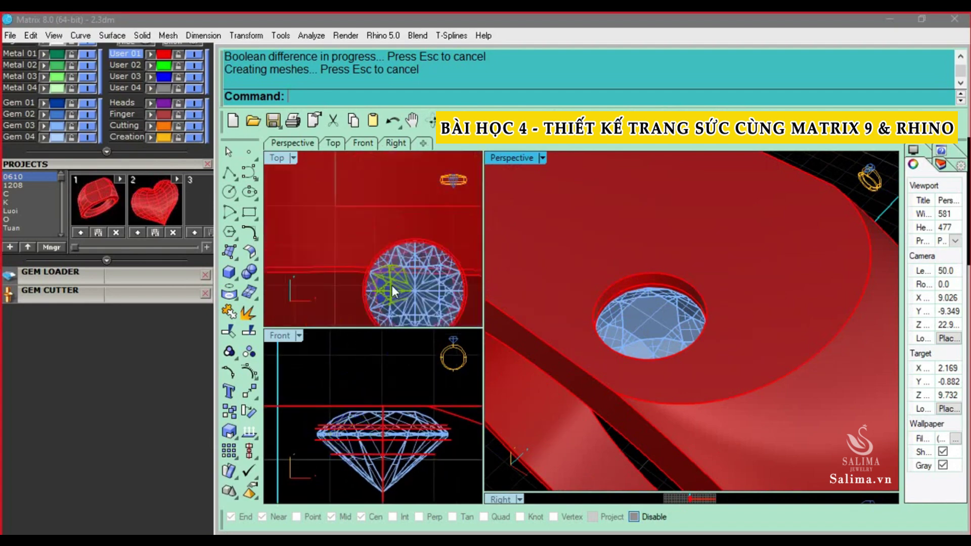
pyautogui.scroll(-5, 685, 300)
pyautogui.scroll(-3, 754, 265)
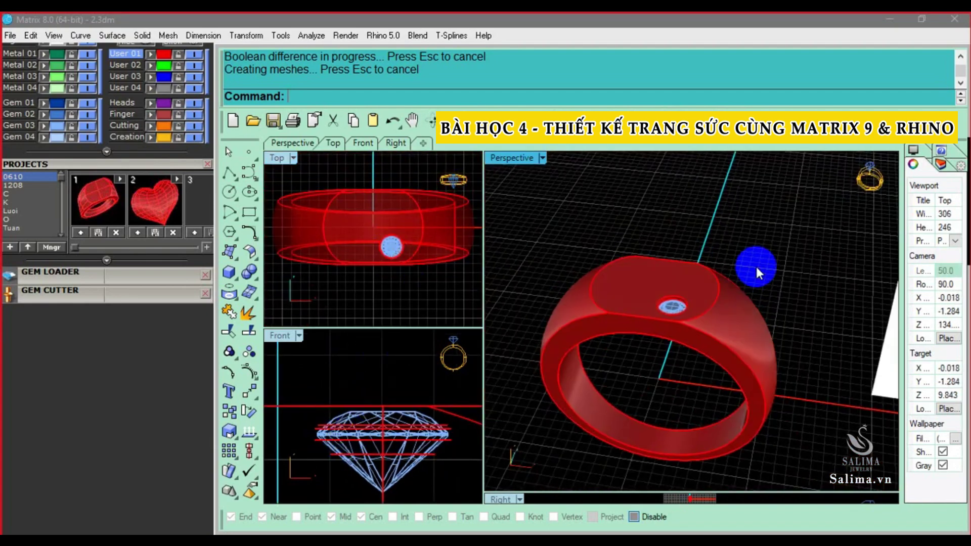
pyautogui.moveTo(754, 265)
pyautogui.mouseDown(button='right')
pyautogui.moveTo(761, 334)
pyautogui.moveTo(628, 332)
pyautogui.mouseUp(button='right')
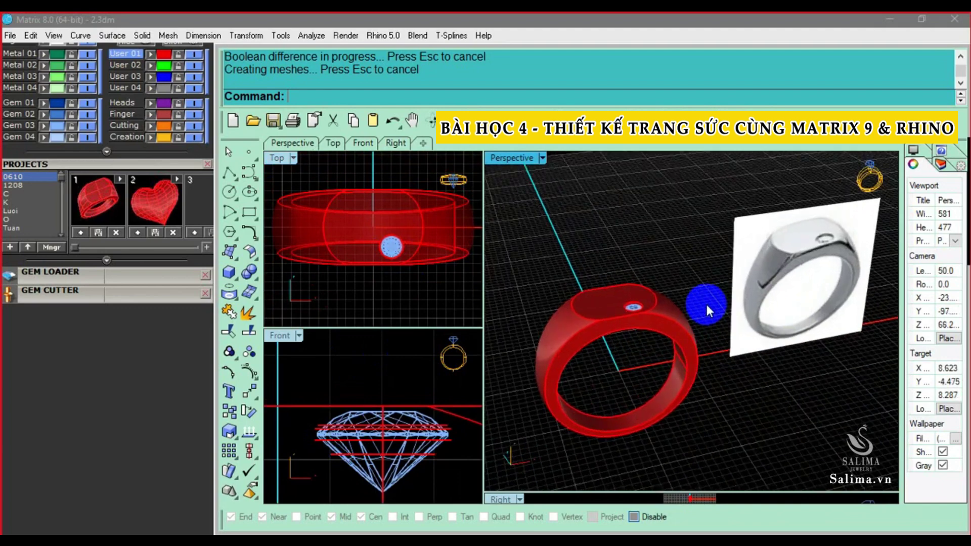
pyautogui.scroll(2, 705, 310)
pyautogui.moveTo(706, 328); pyautogui.dragTo(622, 245, button='right')
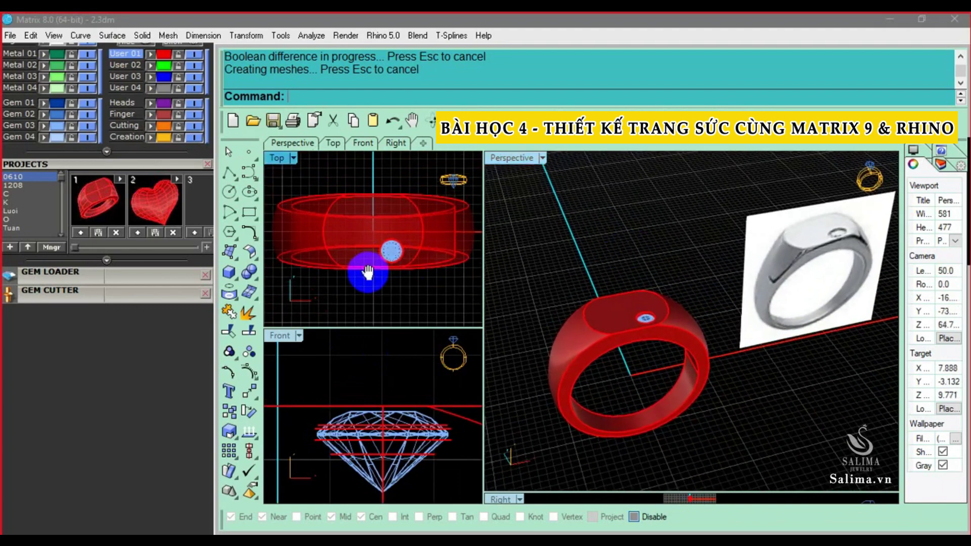
pyautogui.moveTo(362, 267); pyautogui.dragTo(357, 292, button='right')
pyautogui.write('sa')
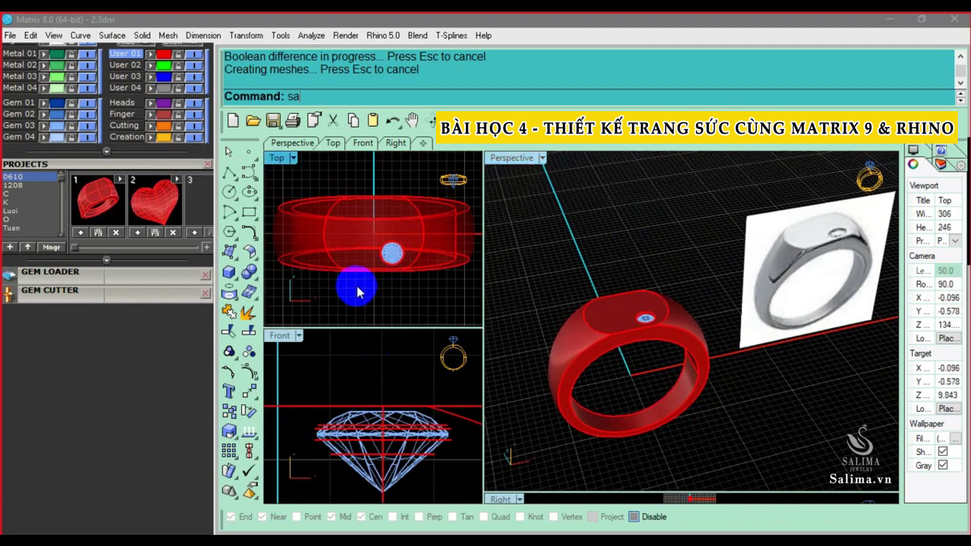
# Save the ring model as 2.3dm and orbit the Perspective view to inspect it
pyautogui.write('ve')
pyautogui.press('Return')
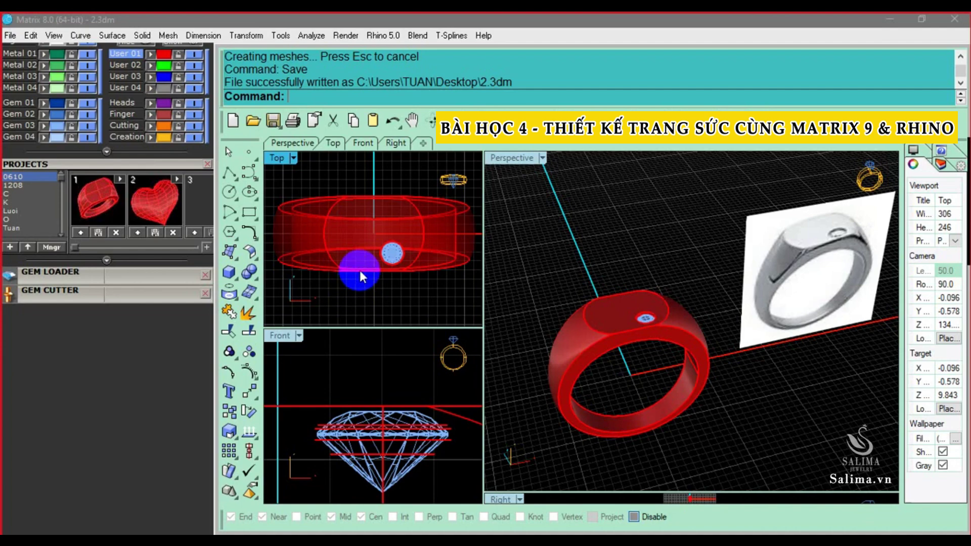
pyautogui.click(592, 227)
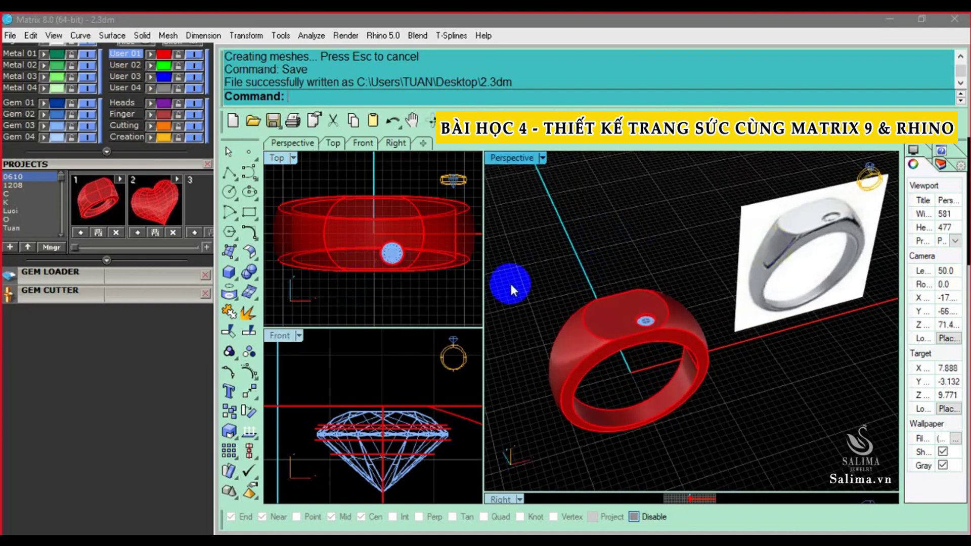
pyautogui.moveTo(510, 281)
pyautogui.mouseDown(button='right')
pyautogui.moveTo(557, 317)
pyautogui.moveTo(557, 299)
pyautogui.mouseUp(button='right')
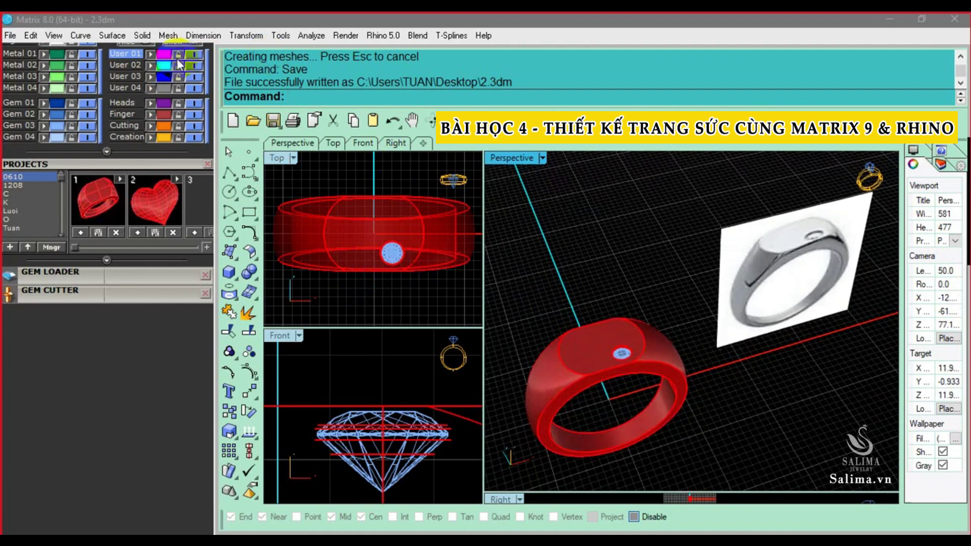
# Start a new empty document with blank viewports
pyautogui.moveTo(133, 273); pyautogui.dragTo(129, 415)
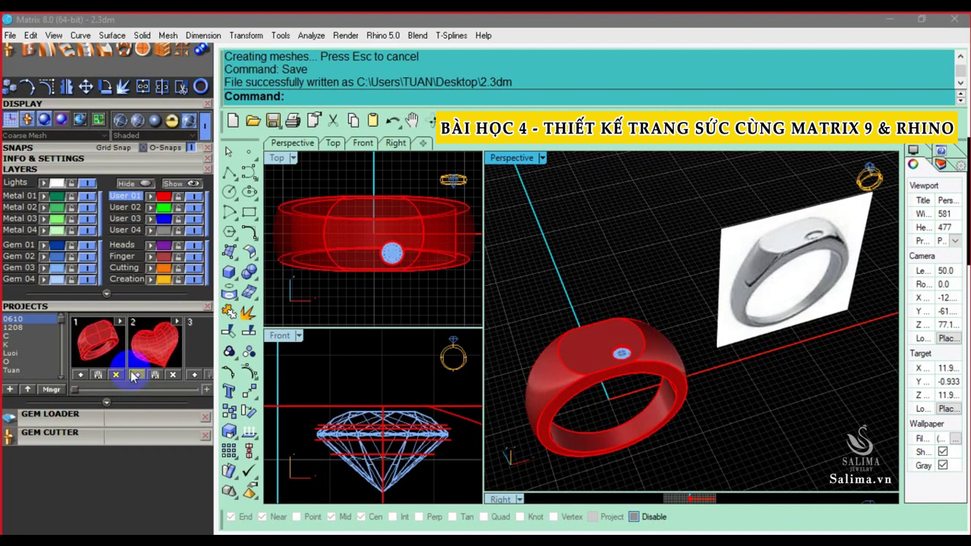
pyautogui.click(400, 305)
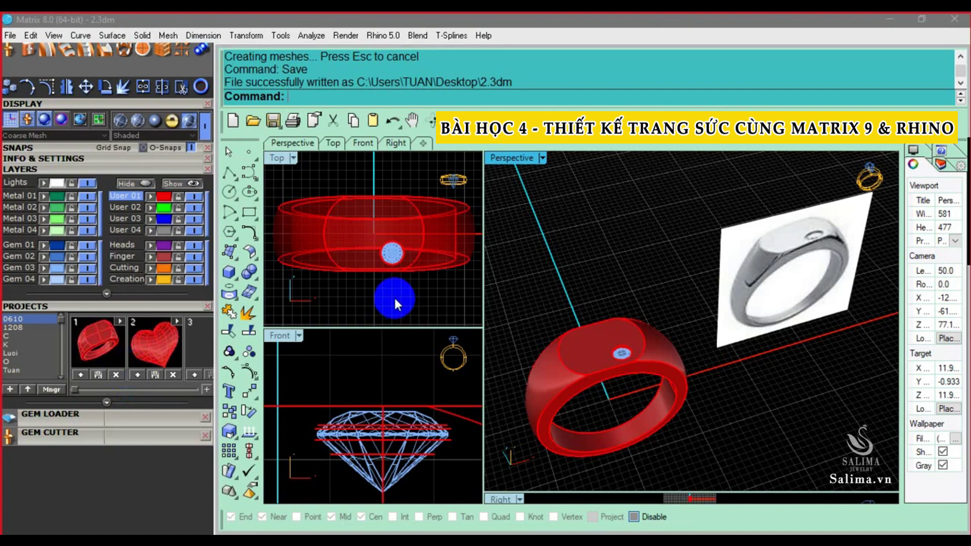
pyautogui.click(400, 259)
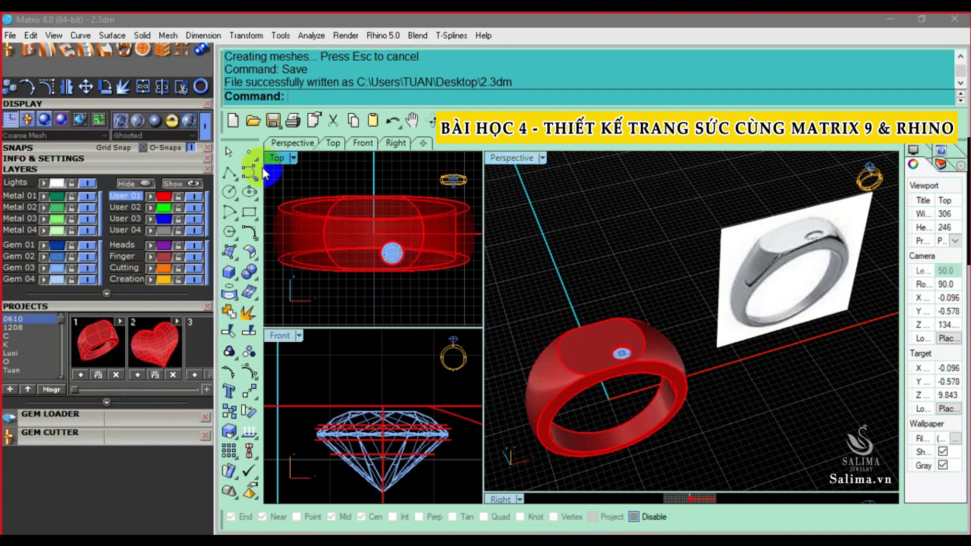
pyautogui.click(17, 46)
pyautogui.click(46, 56)
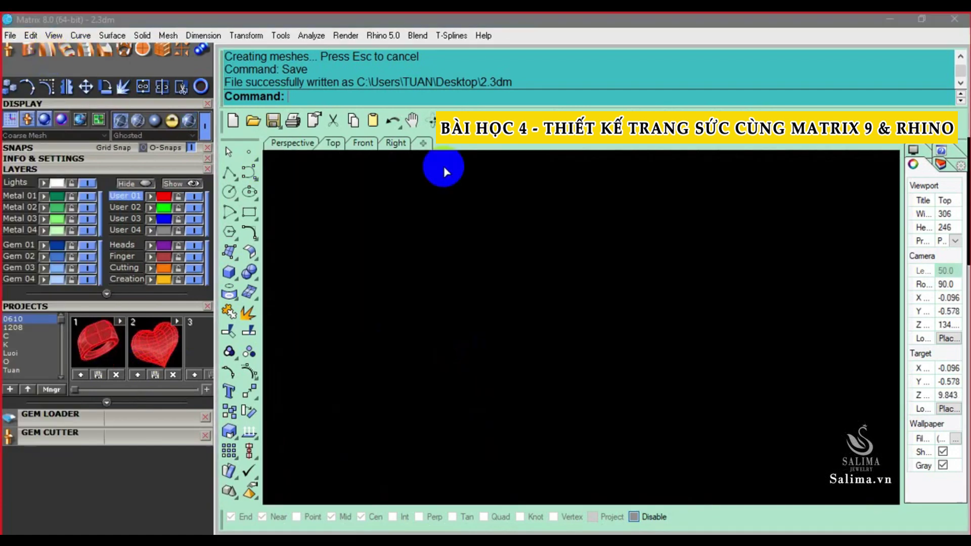
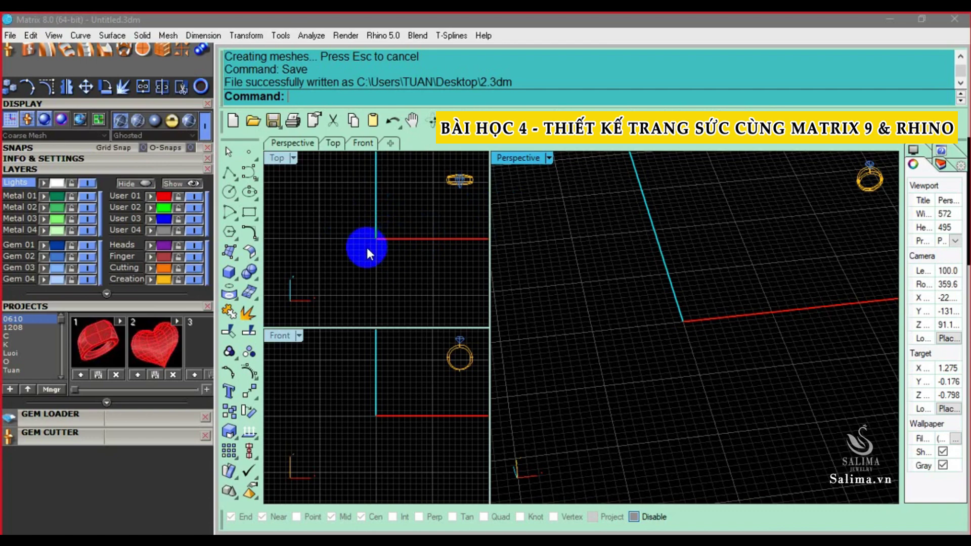
# Maximize the Top viewport to fill the workspace
pyautogui.click(370, 221)
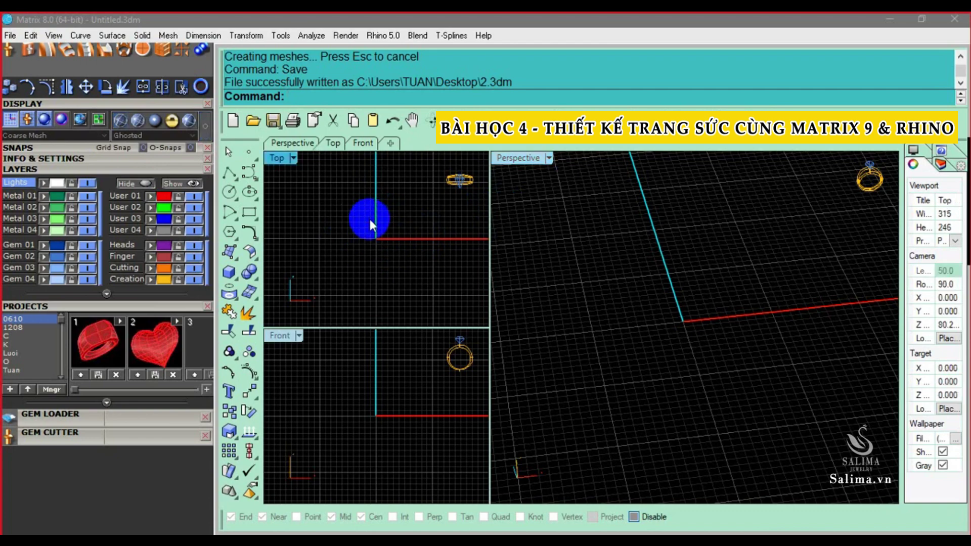
pyautogui.write('p')
pyautogui.press('Escape')
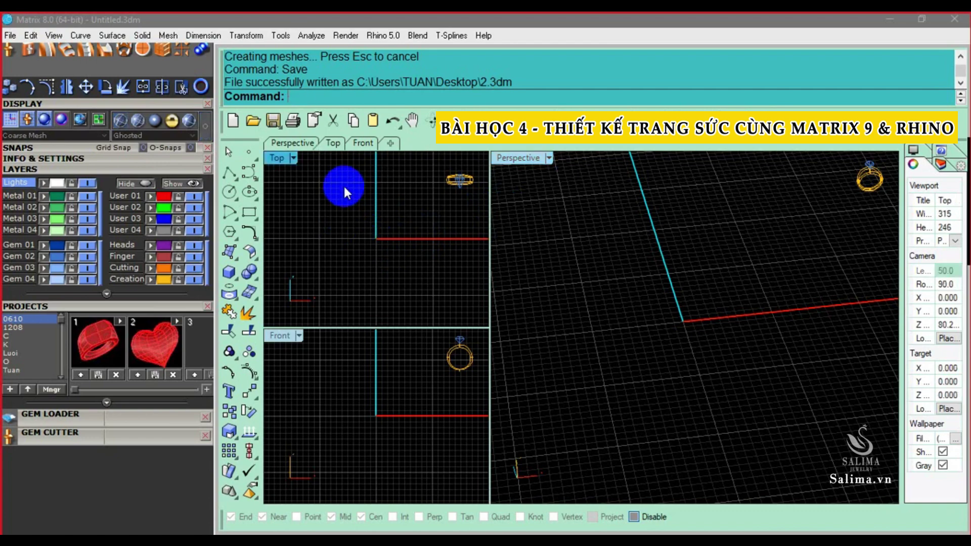
pyautogui.doubleClick(276, 157)
# Run PictureFrame and scroll through the image browser's folders
pyautogui.write('p')
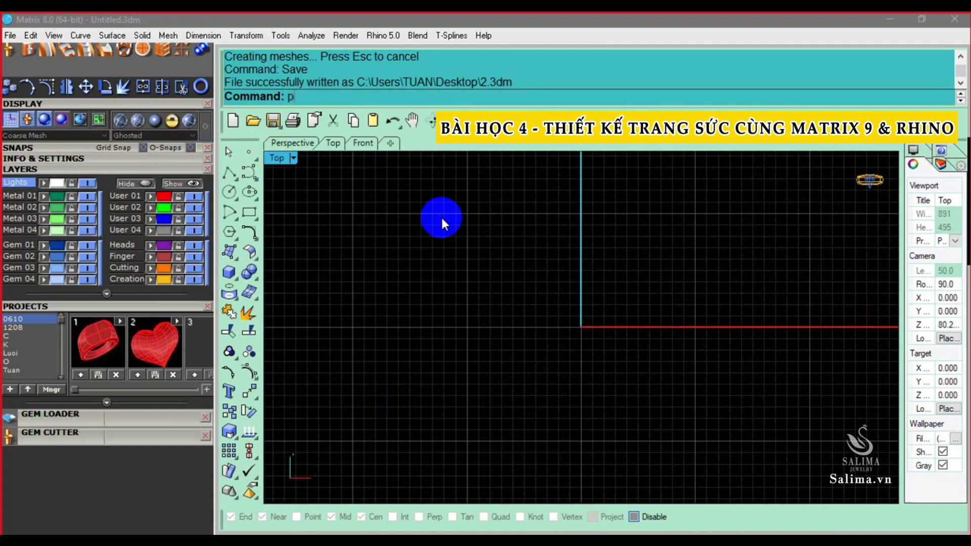
pyautogui.write('ictureframe')
pyautogui.press('Return')
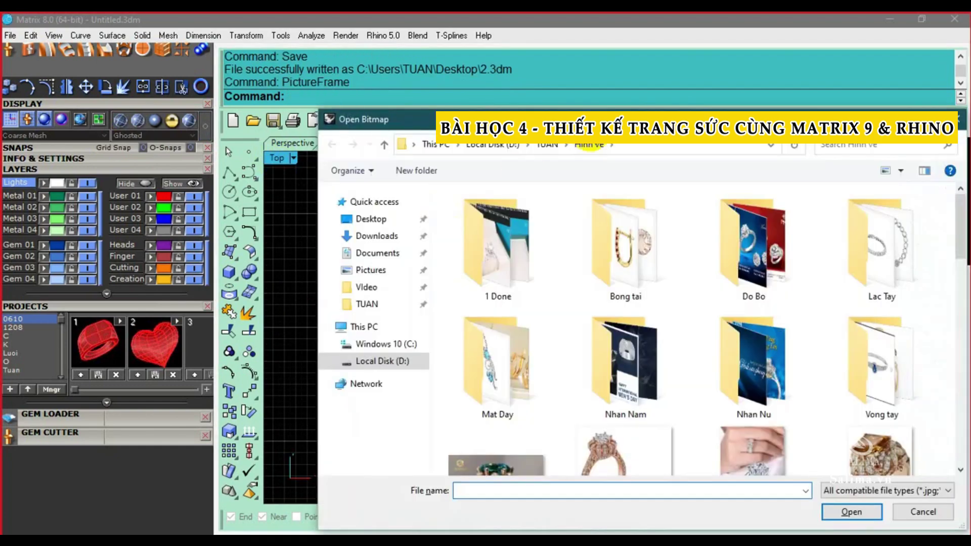
pyautogui.moveTo(405, 120); pyautogui.dragTo(286, 72)
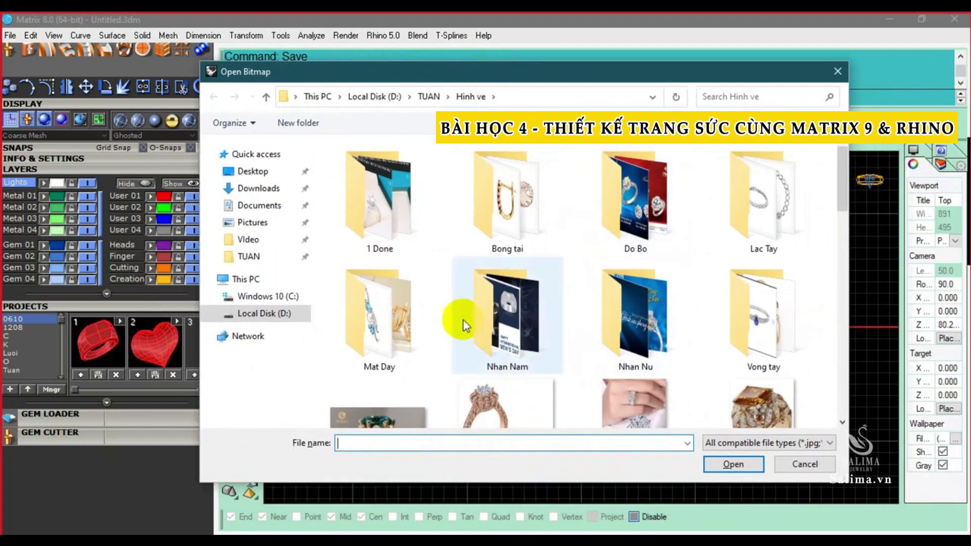
pyautogui.scroll(-2, 452, 369)
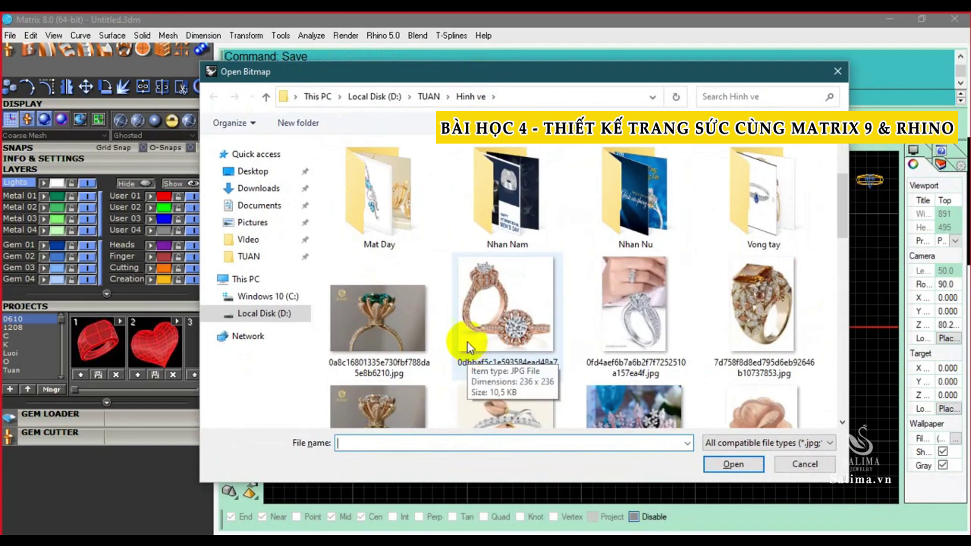
pyautogui.scroll(-3, 467, 333)
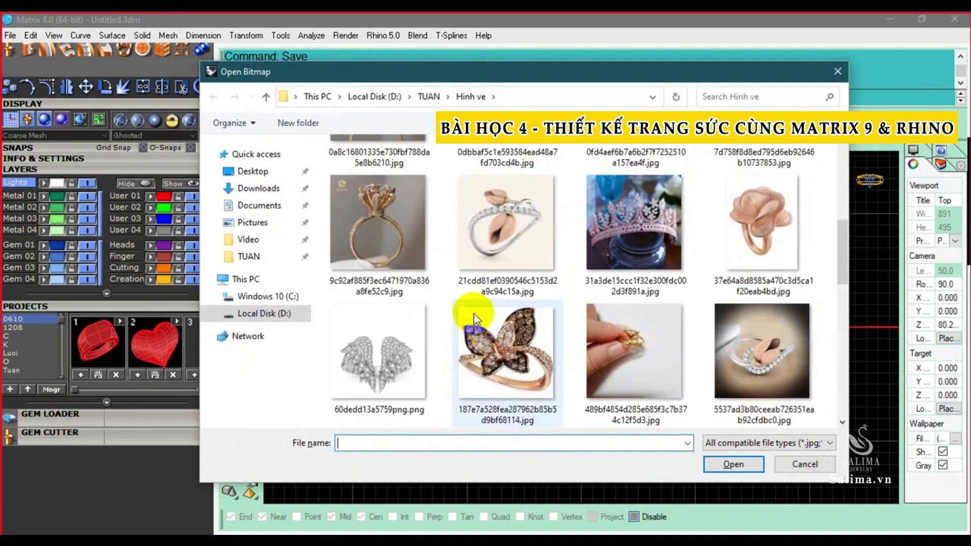
pyautogui.scroll(-3, 474, 317)
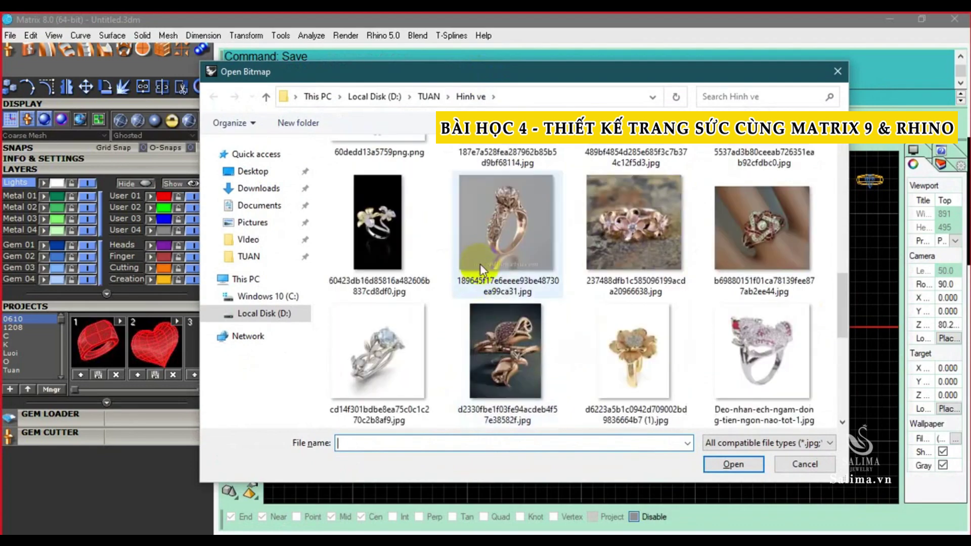
pyautogui.scroll(-2, 480, 265)
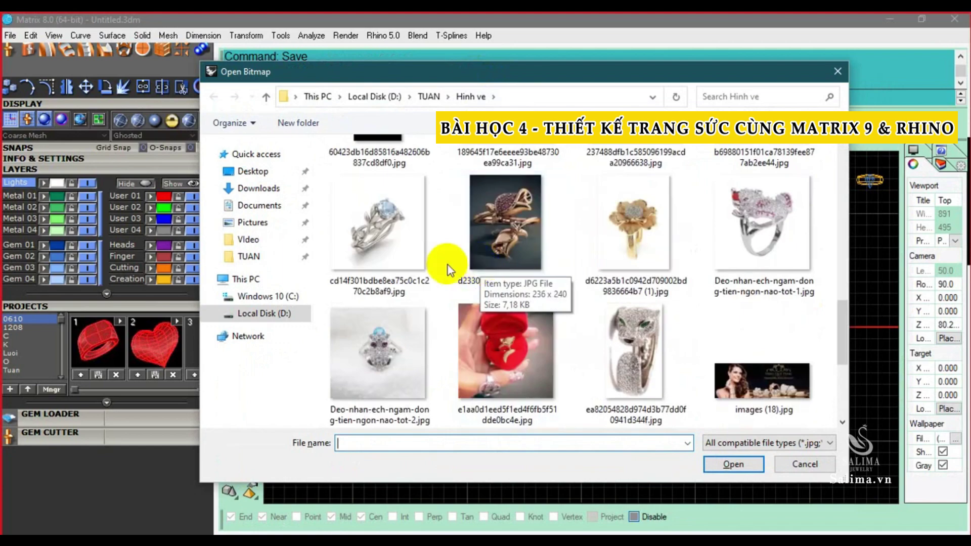
pyautogui.scroll(-3, 450, 270)
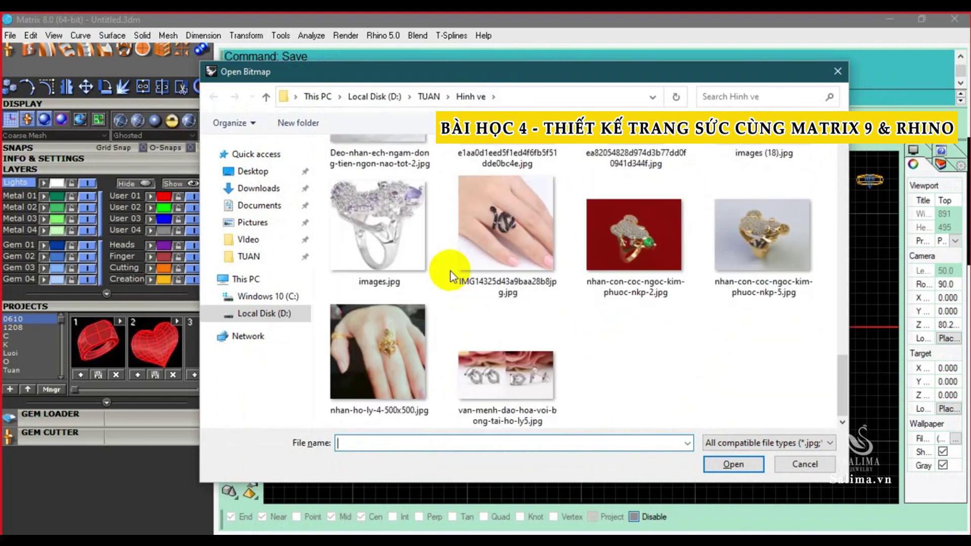
pyautogui.scroll(3, 450, 263)
pyautogui.scroll(3, 450, 260)
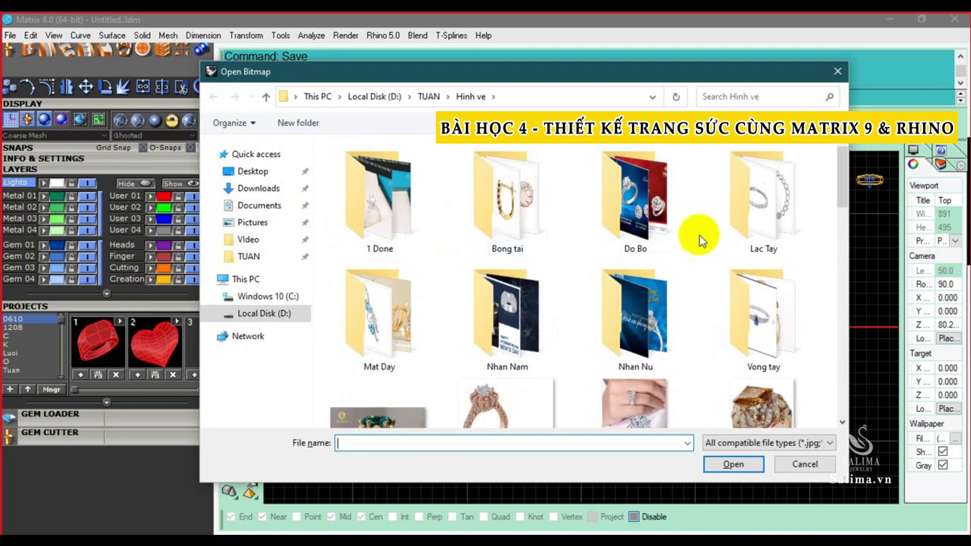
# Browse from Bong tai back to Hinh ve > Mat Day and open the swan pendant photo
pyautogui.click(522, 225)
pyautogui.doubleClick(521, 220)
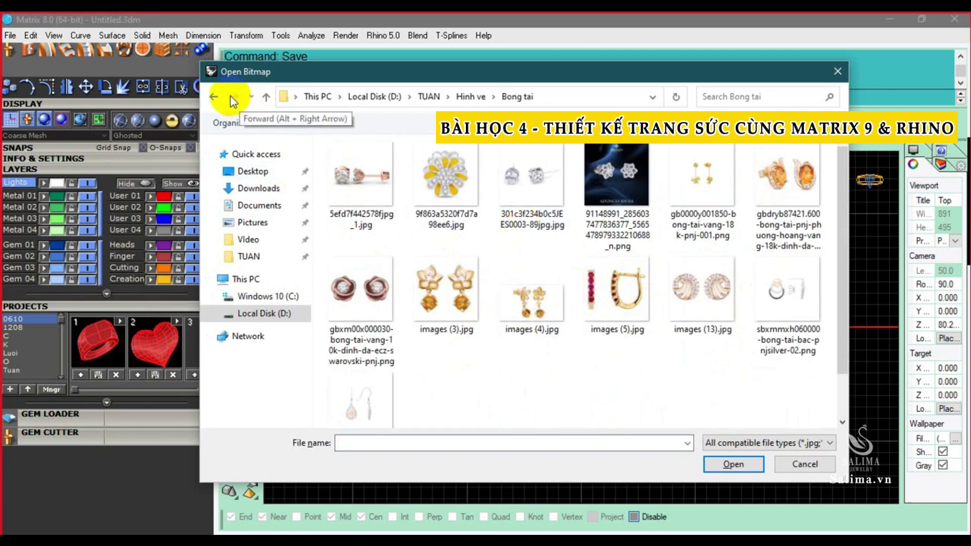
pyautogui.click(682, 281)
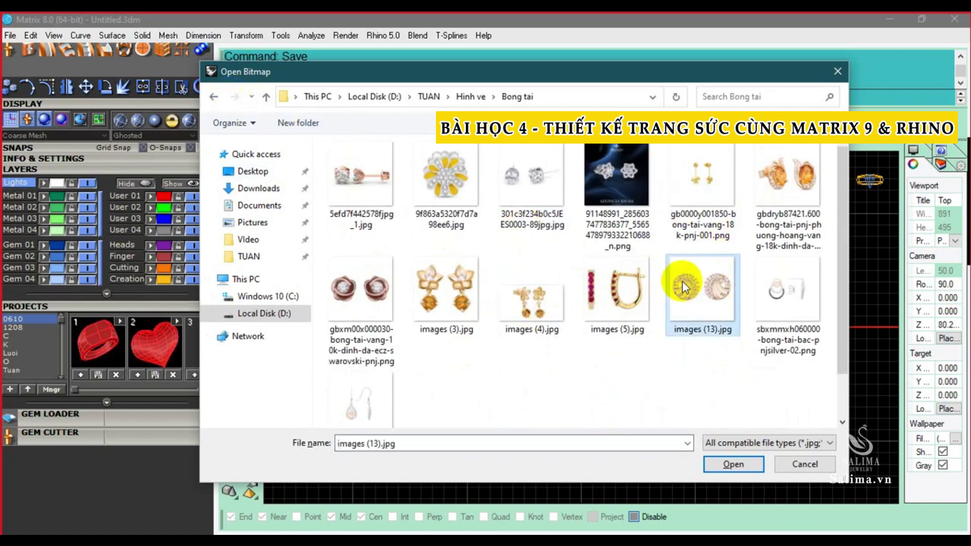
pyautogui.click(214, 97)
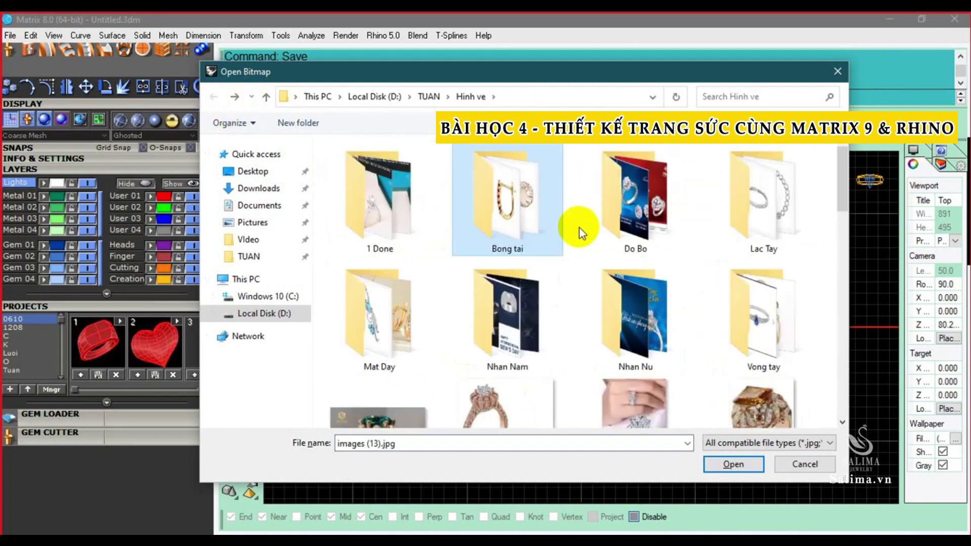
pyautogui.doubleClick(428, 324)
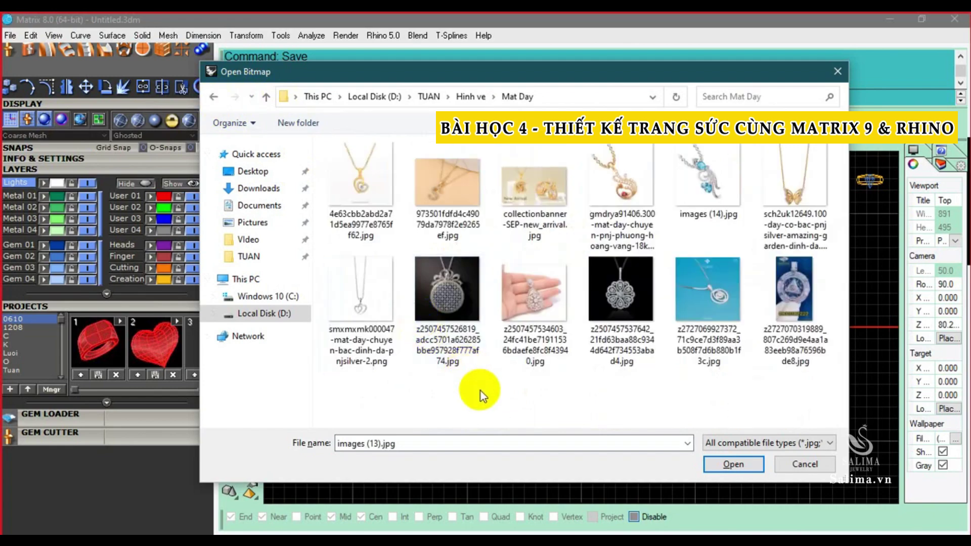
pyautogui.click(599, 328)
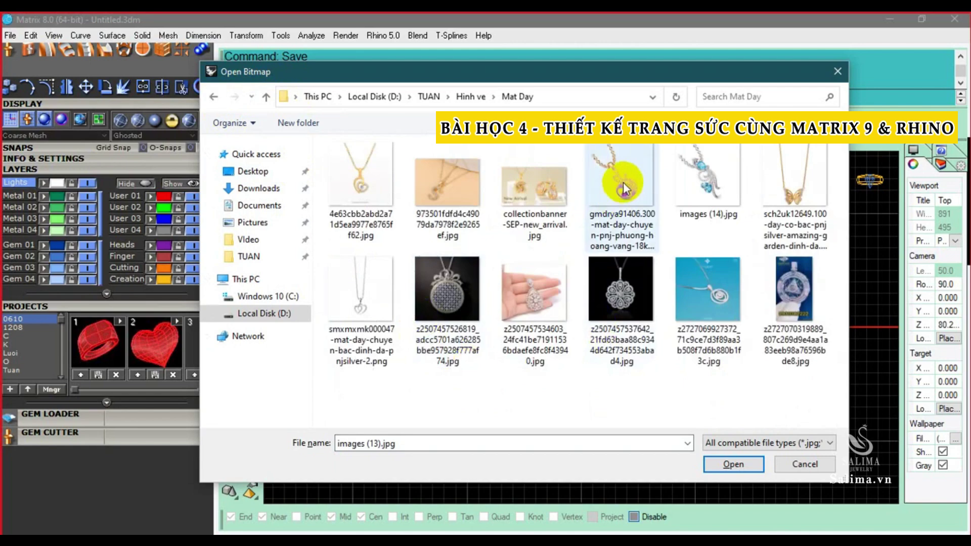
pyautogui.doubleClick(612, 189)
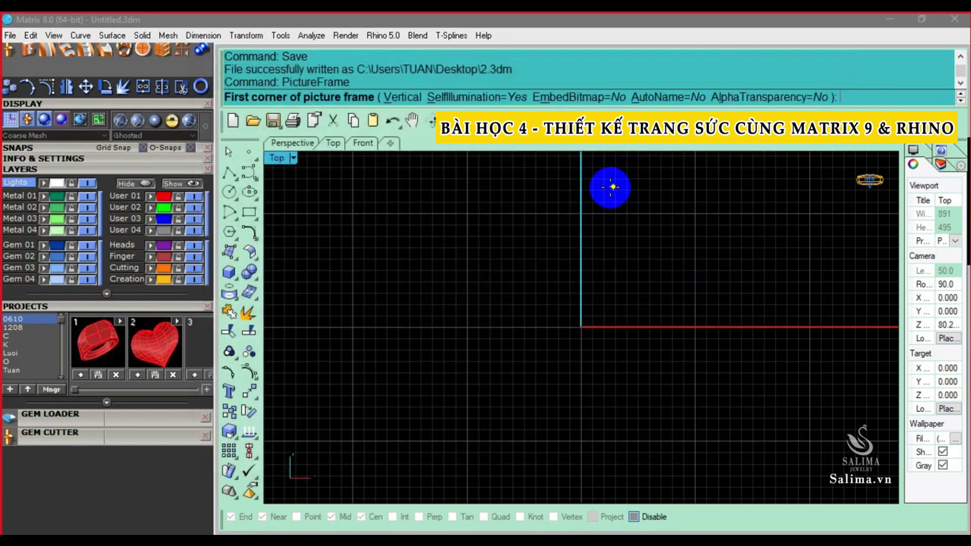
# Place the swan pendant photo as a picture frame in the Top view
pyautogui.click(401, 401)
pyautogui.click(737, 401)
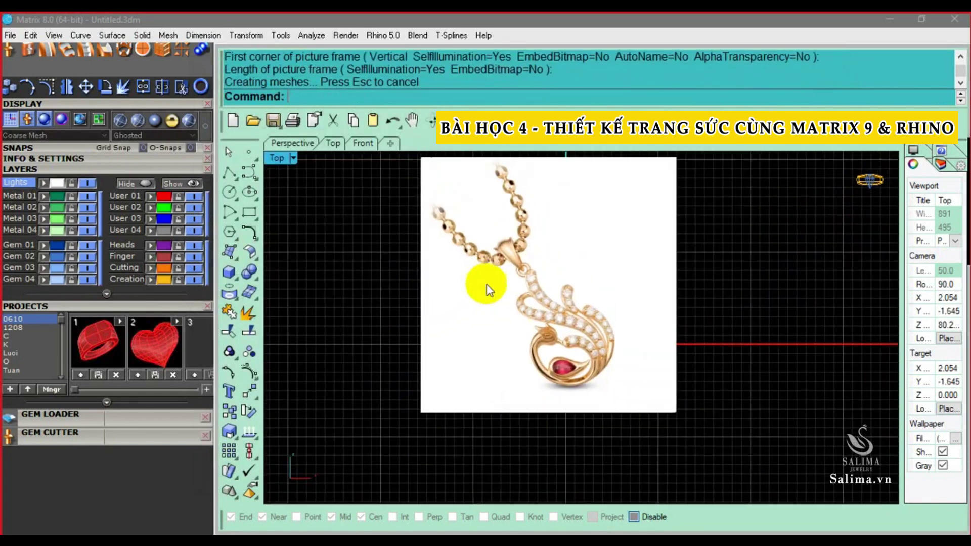
pyautogui.scroll(2, 487, 284)
pyautogui.scroll(2, 579, 318)
pyautogui.doubleClick(277, 158)
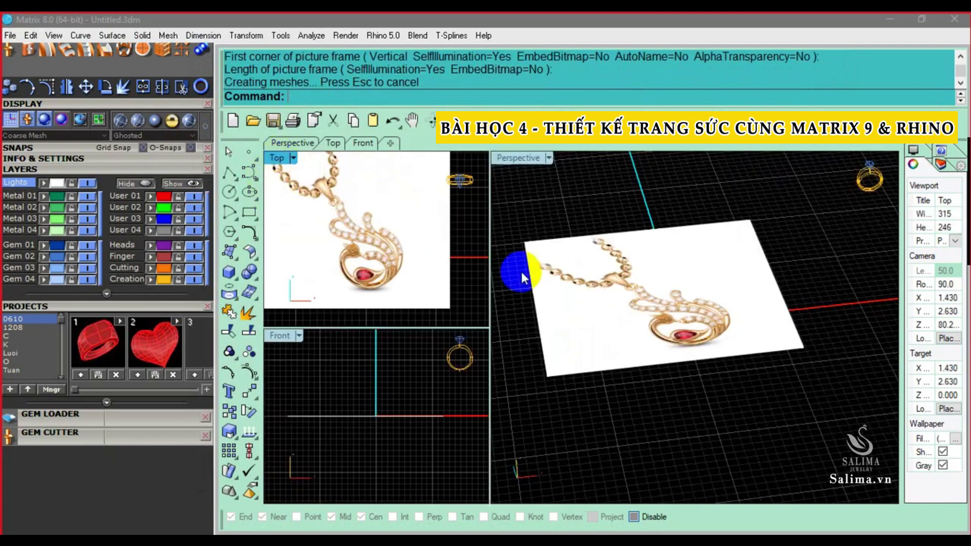
pyautogui.doubleClick(276, 156)
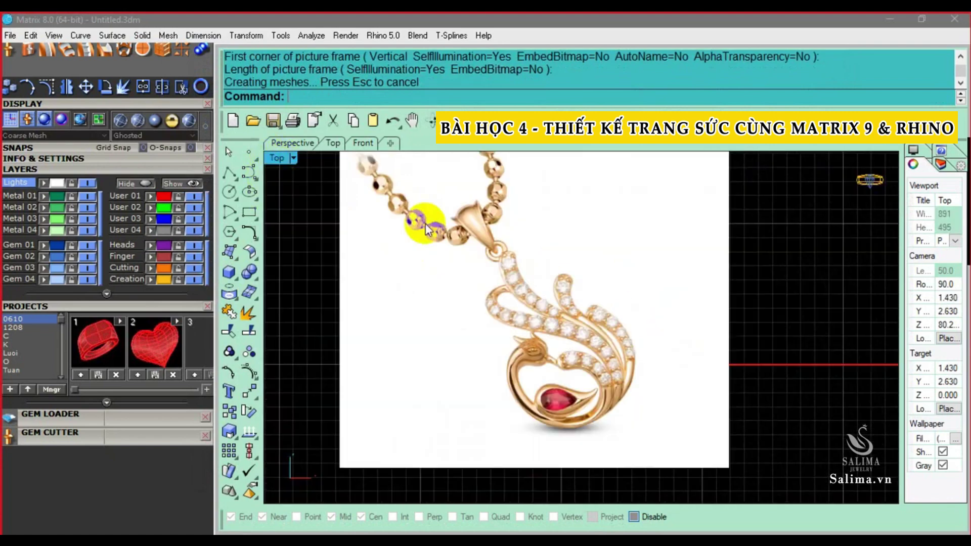
# Rotate the photo about 45° with the gumball so the pendant hangs upright
pyautogui.click(491, 285)
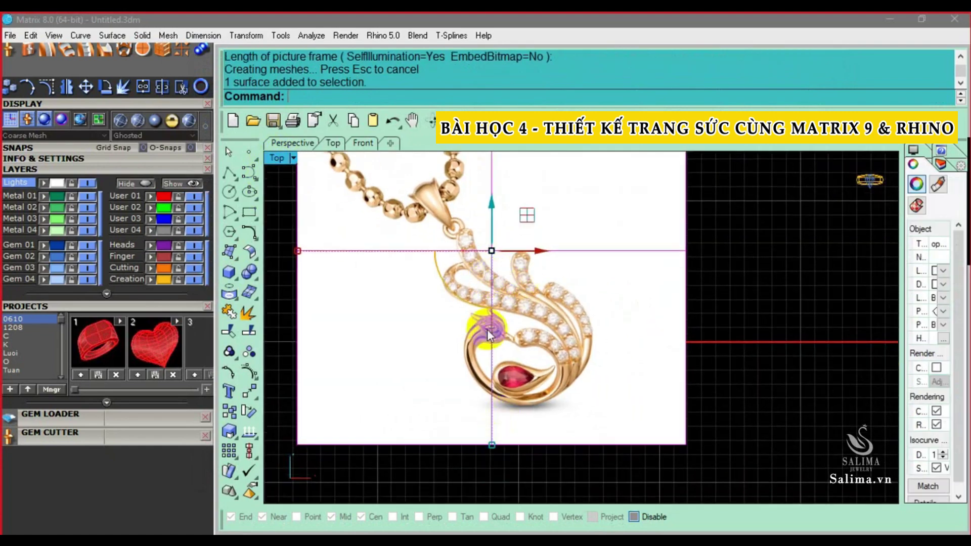
pyautogui.moveTo(439, 275); pyautogui.dragTo(423, 287)
pyautogui.click(424, 286)
pyautogui.scroll(3, 474, 250)
pyautogui.scroll(2, 507, 302)
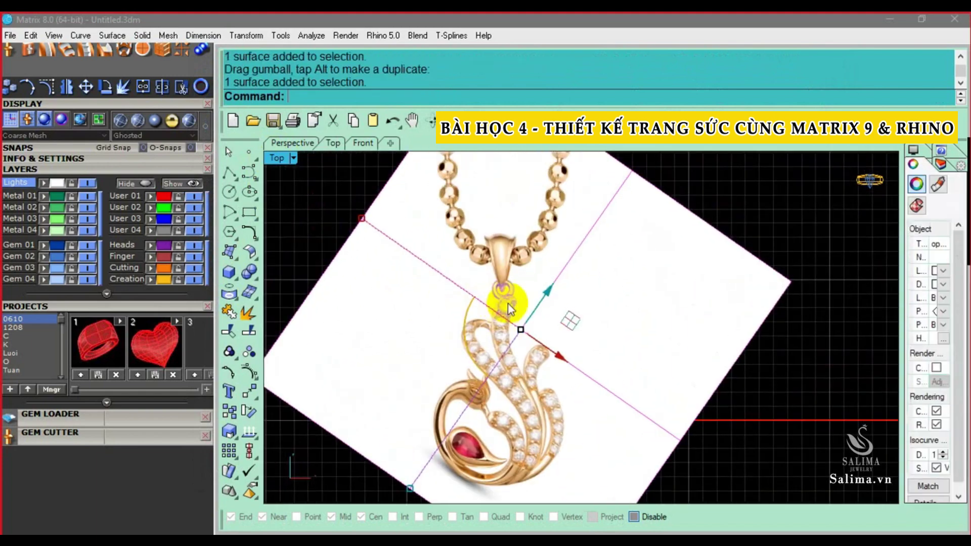
pyautogui.click(813, 416)
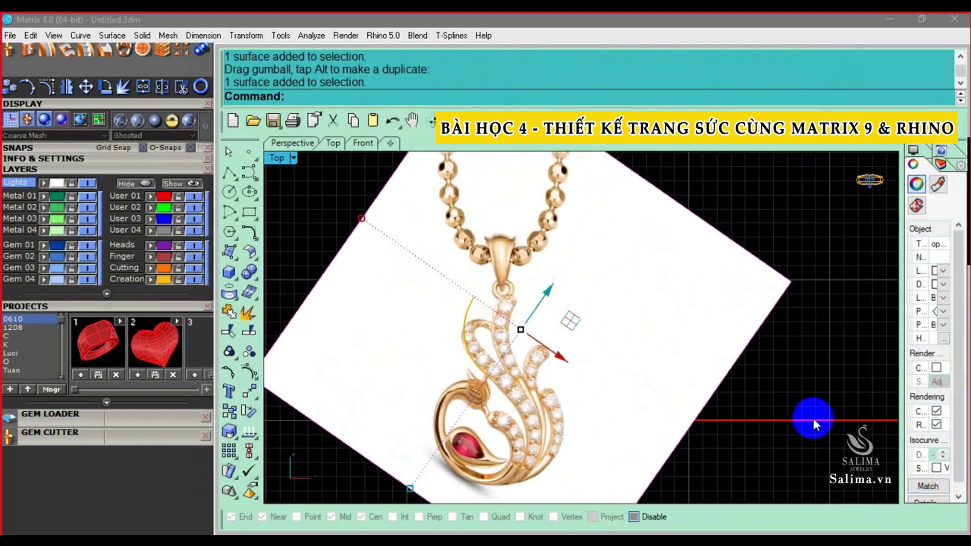
# Move the photo from its bail to the origin (0)
pyautogui.click(634, 357)
pyautogui.moveTo(597, 344); pyautogui.dragTo(570, 314, button='right')
pyautogui.write('m')
pyautogui.press('Return')
pyautogui.click(507, 262)
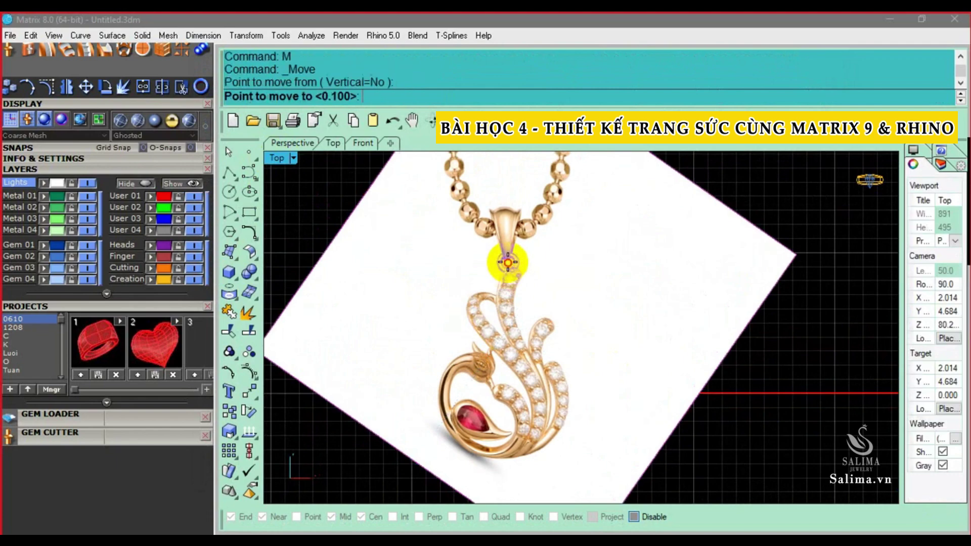
pyautogui.scroll(-2, 507, 262)
pyautogui.write('0')
pyautogui.press('Return')
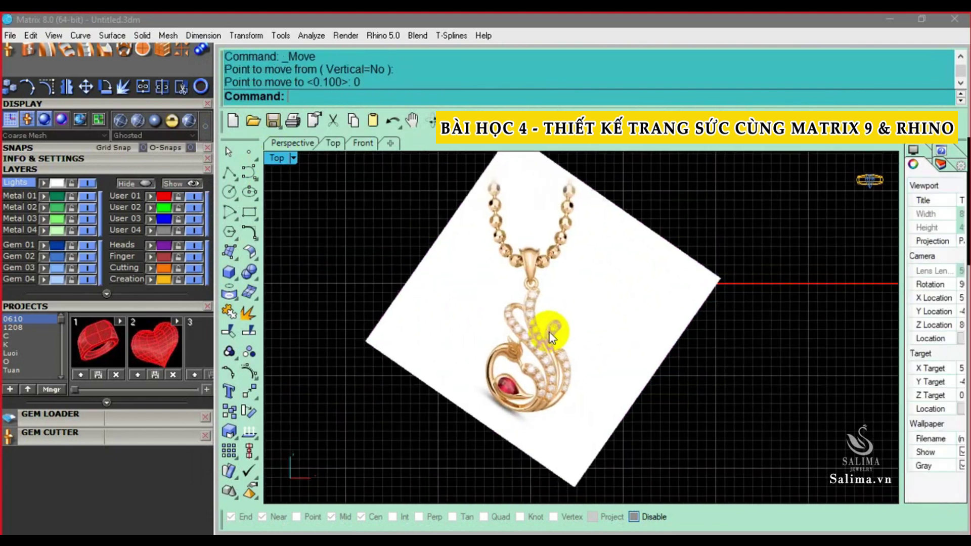
pyautogui.scroll(2, 550, 333)
pyautogui.click(550, 337)
pyautogui.click(716, 234)
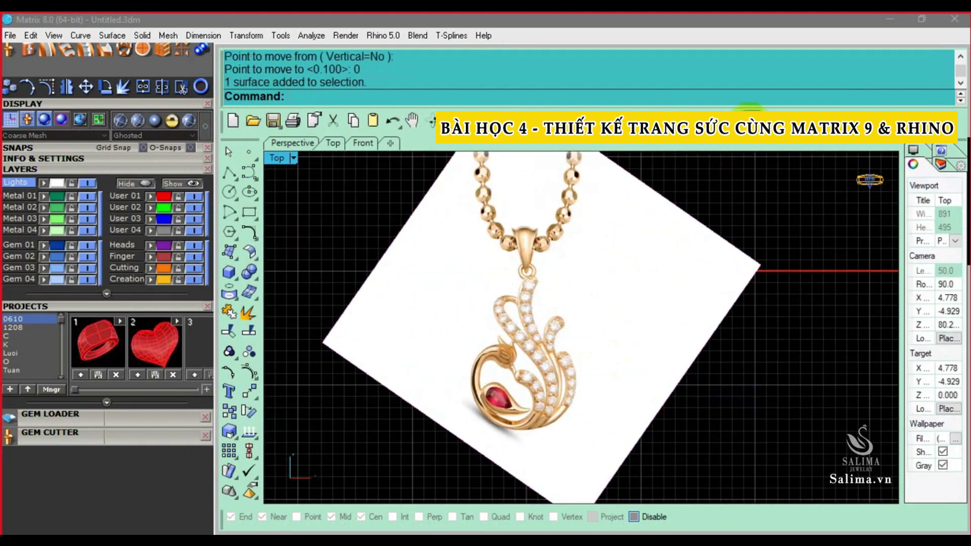
pyautogui.click(750, 114)
# Dimension the pendant's 13.59 height from bail to bottom
pyautogui.click(525, 268)
pyautogui.click(530, 430)
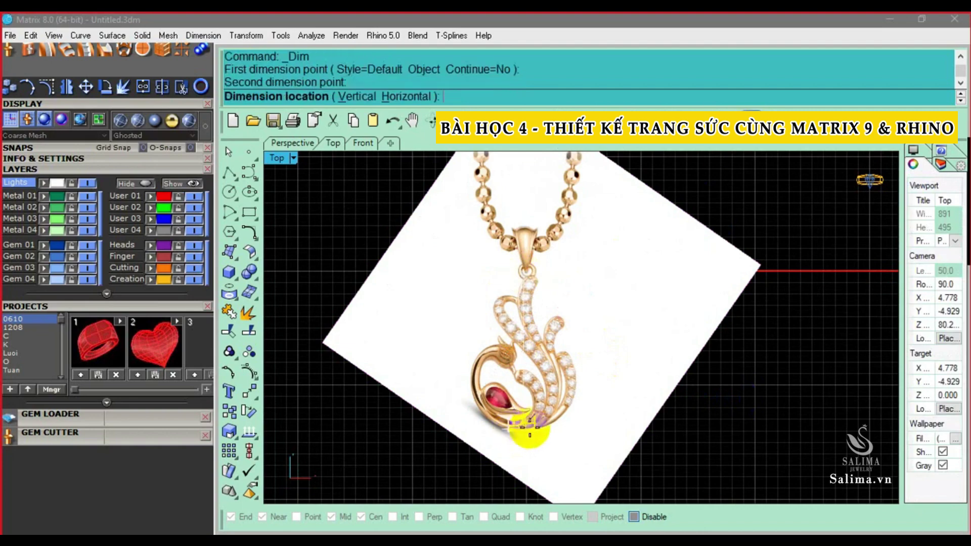
pyautogui.click(792, 379)
pyautogui.scroll(-2, 766, 395)
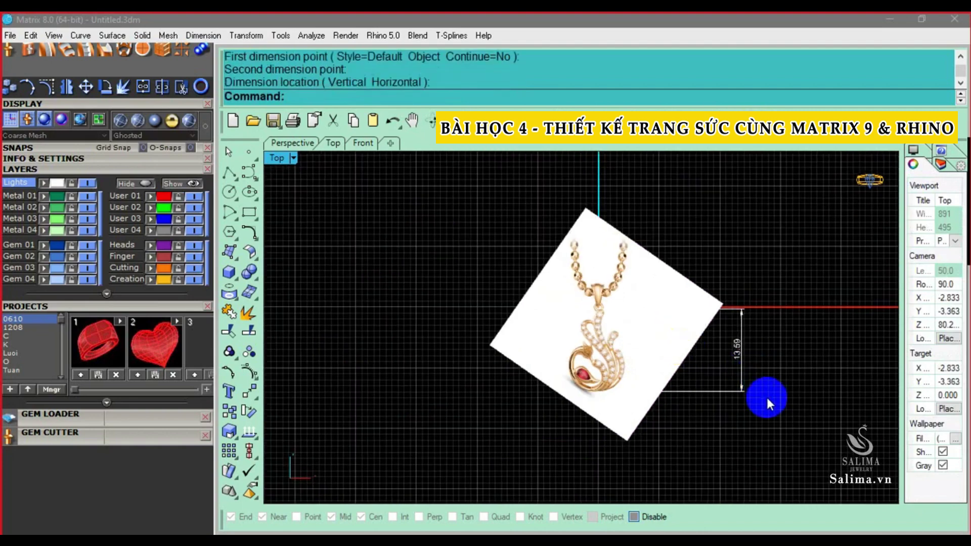
# Scale the photo and dimension about origin 0 using two reference points
pyautogui.moveTo(766, 396); pyautogui.dragTo(663, 347)
pyautogui.scroll(2, 627, 329)
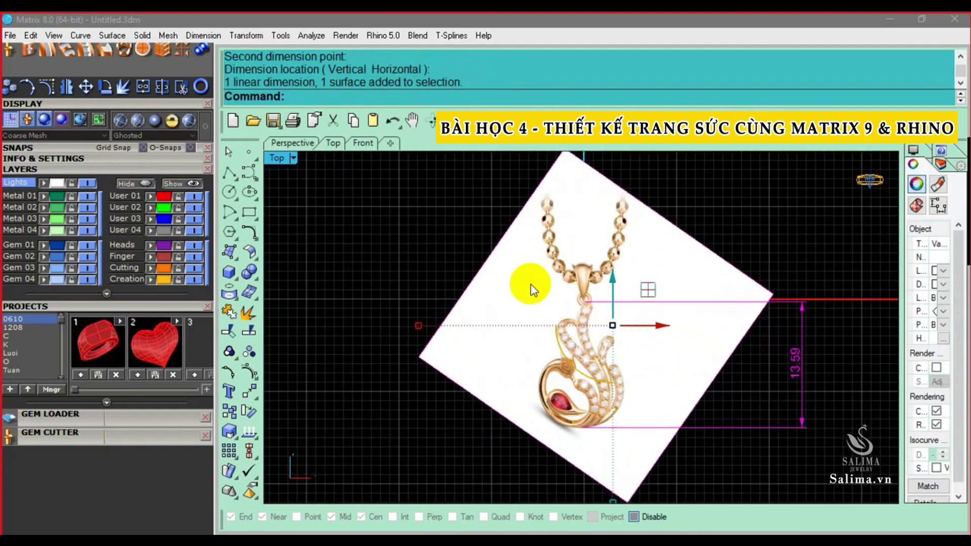
pyautogui.click(235, 427)
pyautogui.write('0')
pyautogui.press('Return')
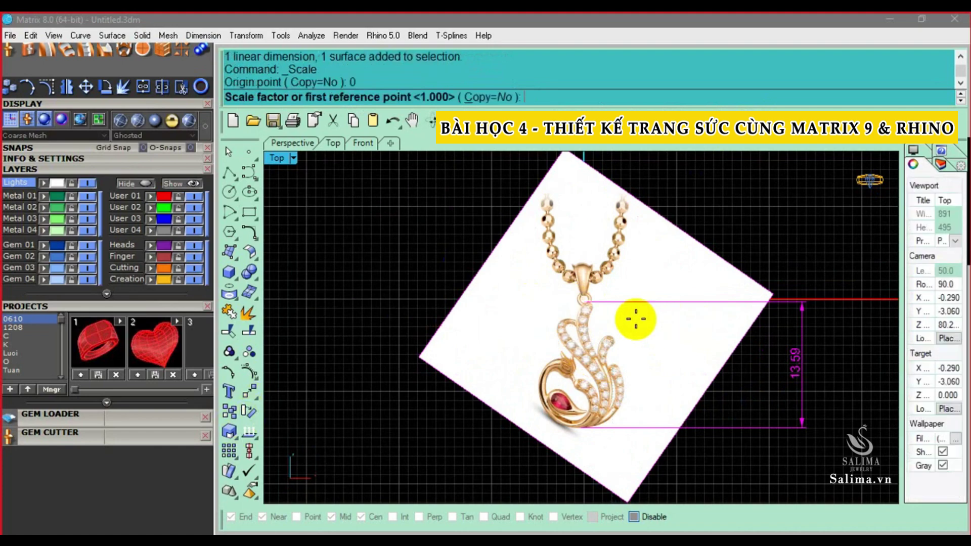
pyautogui.scroll(-2, 495, 322)
pyautogui.scroll(-1, 520, 289)
pyautogui.scroll(1, 547, 274)
pyautogui.scroll(1, 526, 281)
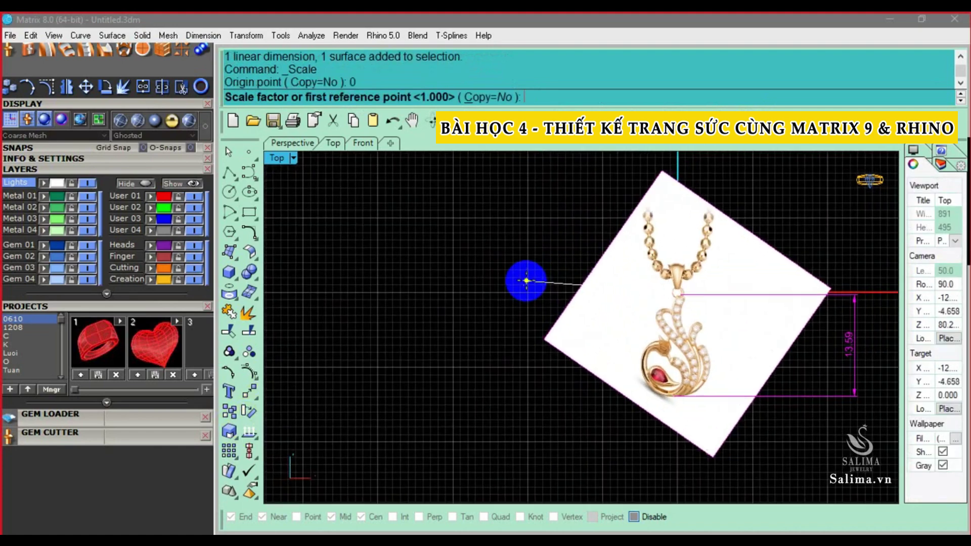
pyautogui.click(526, 280)
pyautogui.click(497, 274)
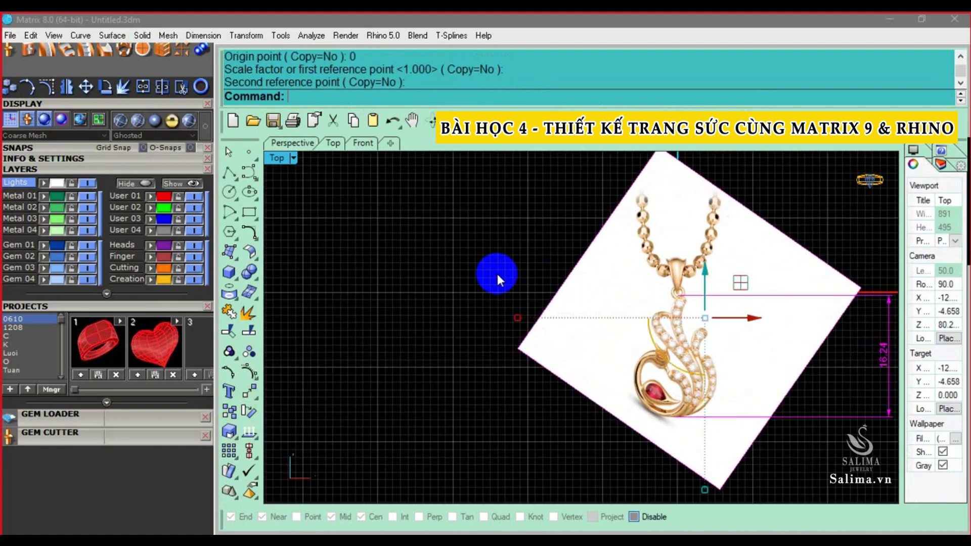
# Repeat the scale about origin 0 several times to enlarge the photo to about 19.11
pyautogui.rightClick(635, 310)
pyautogui.write('0')
pyautogui.press('Return')
pyautogui.click(464, 274)
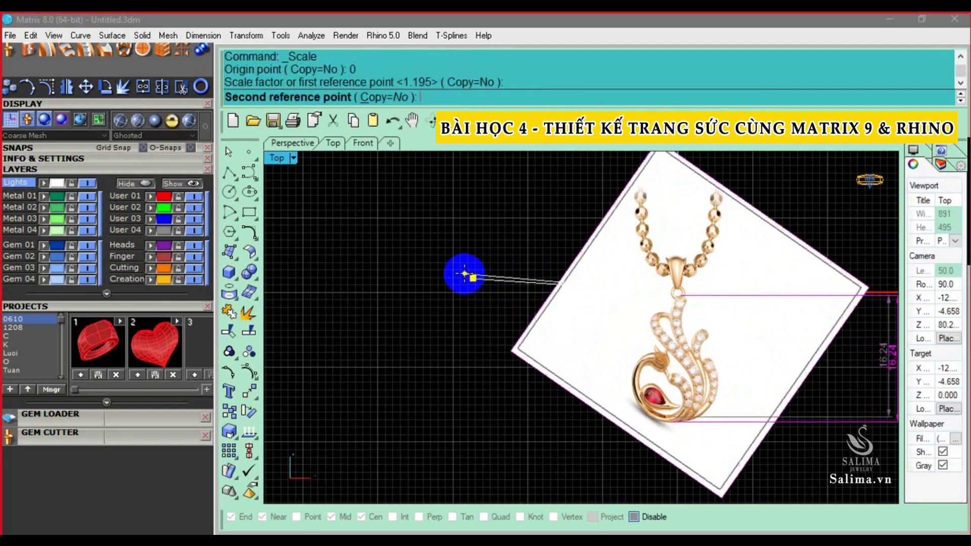
pyautogui.rightClick(444, 275)
pyautogui.write('0')
pyautogui.press('Return')
pyautogui.click(438, 268)
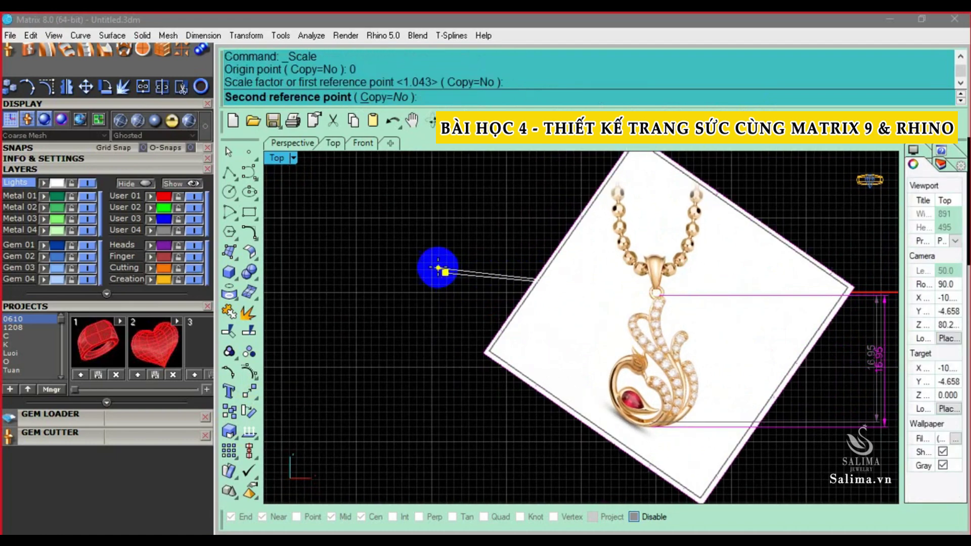
pyautogui.rightClick(455, 264)
pyautogui.write('0')
pyautogui.press('Return')
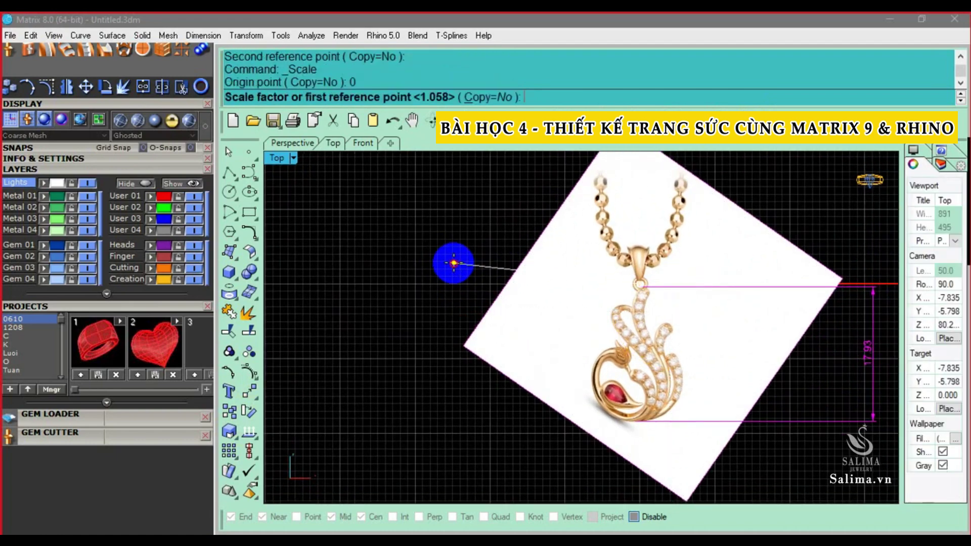
pyautogui.click(450, 261)
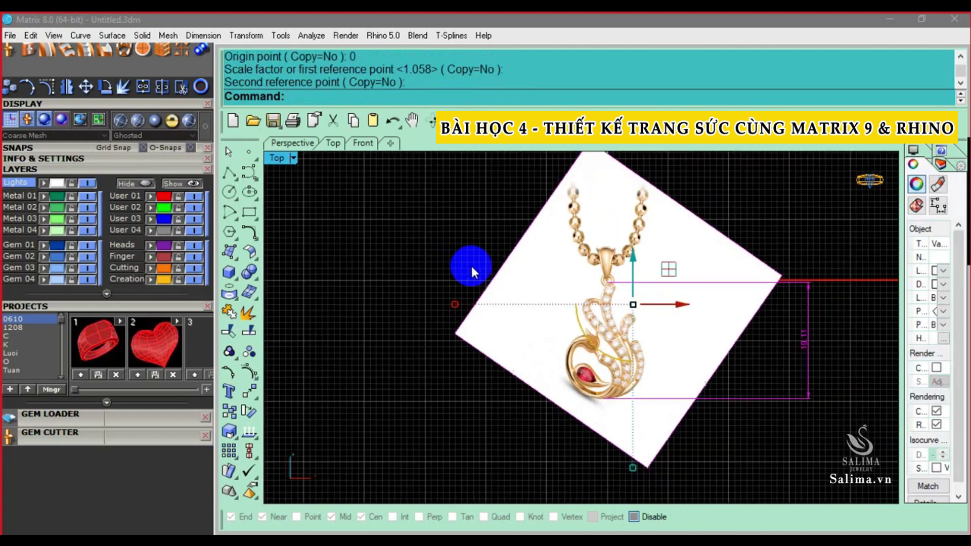
# Cancel further scaling and delete the measuring dimension
pyautogui.rightClick(441, 258)
pyautogui.press('Escape')
pyautogui.press('Escape')
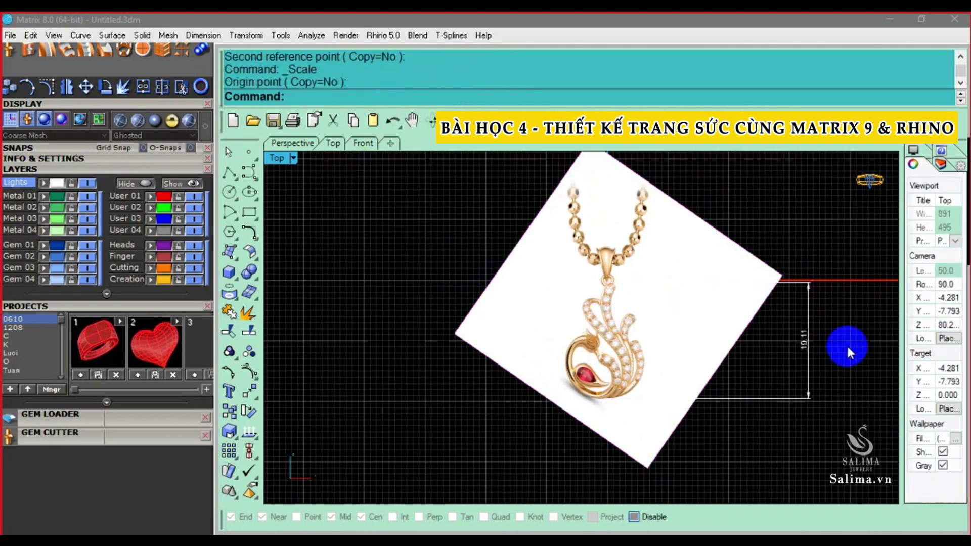
pyautogui.moveTo(848, 352); pyautogui.dragTo(757, 335)
pyautogui.press('Delete')
# Draw a line below the chain and trim away the photo above it
pyautogui.scroll(2, 286, 275)
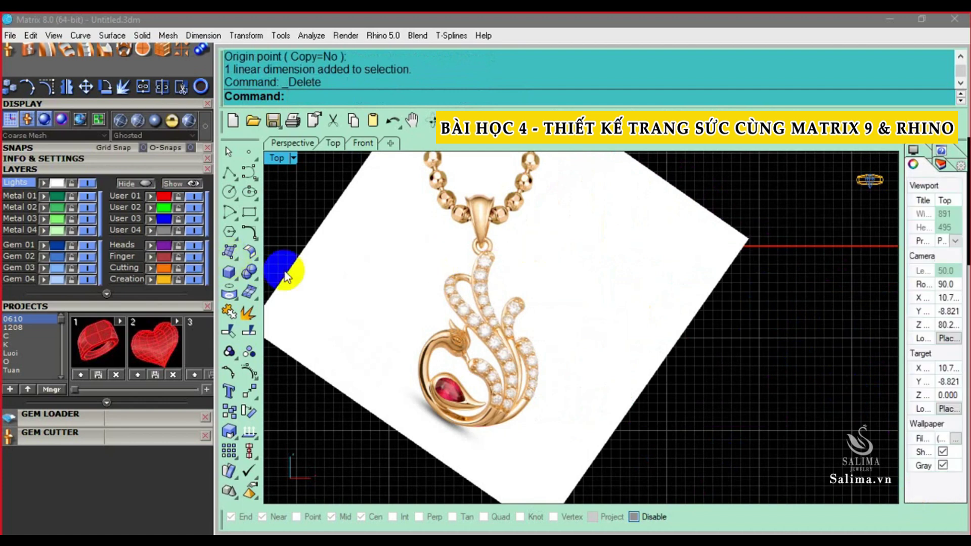
pyautogui.click(230, 174)
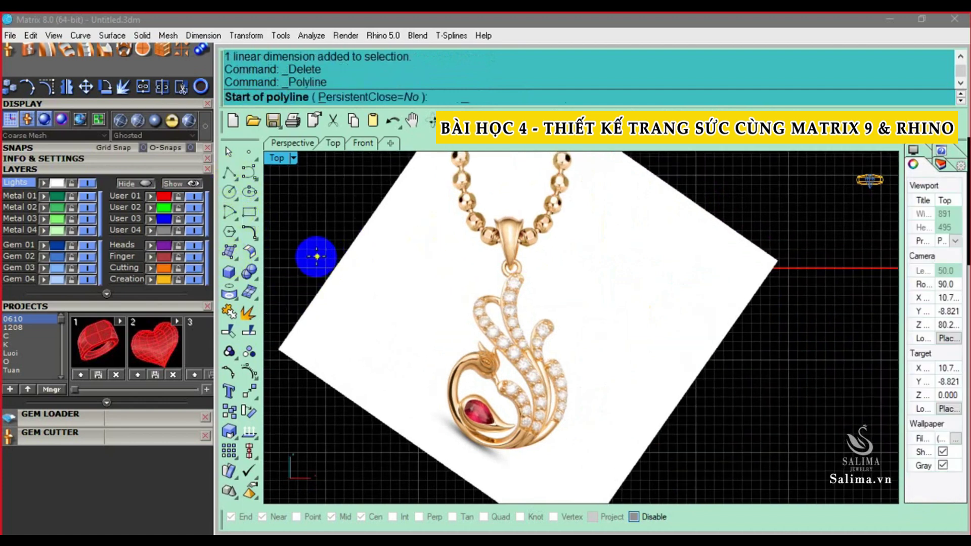
pyautogui.click(316, 256)
pyautogui.click(819, 268)
pyautogui.press('Return')
pyautogui.hotkey('ctrl', 'a')
pyautogui.write('TR')
pyautogui.press('Return')
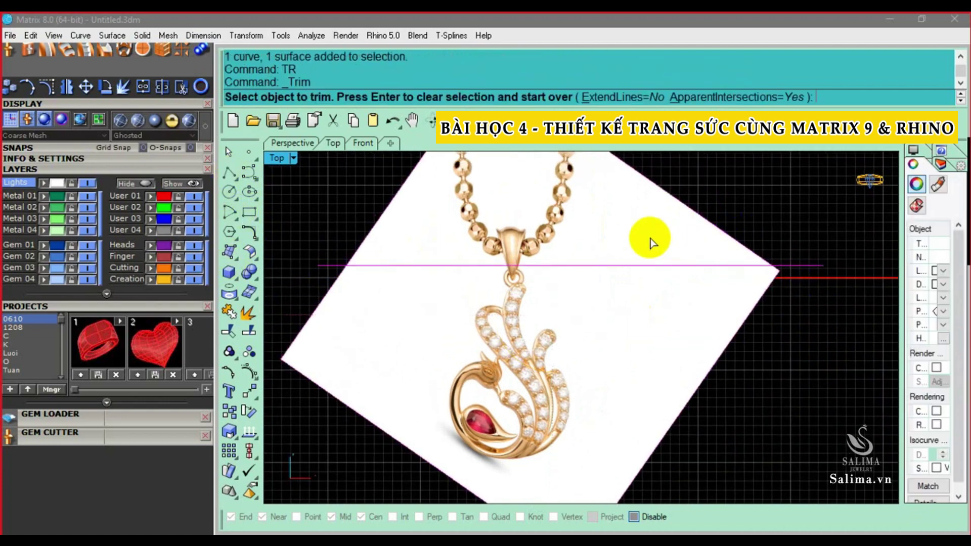
pyautogui.click(651, 243)
pyautogui.press('Return')
# Lower the cutting line, trim the remaining strip above it, and delete the line
pyautogui.click(790, 265)
pyautogui.moveTo(581, 225); pyautogui.dragTo(575, 229)
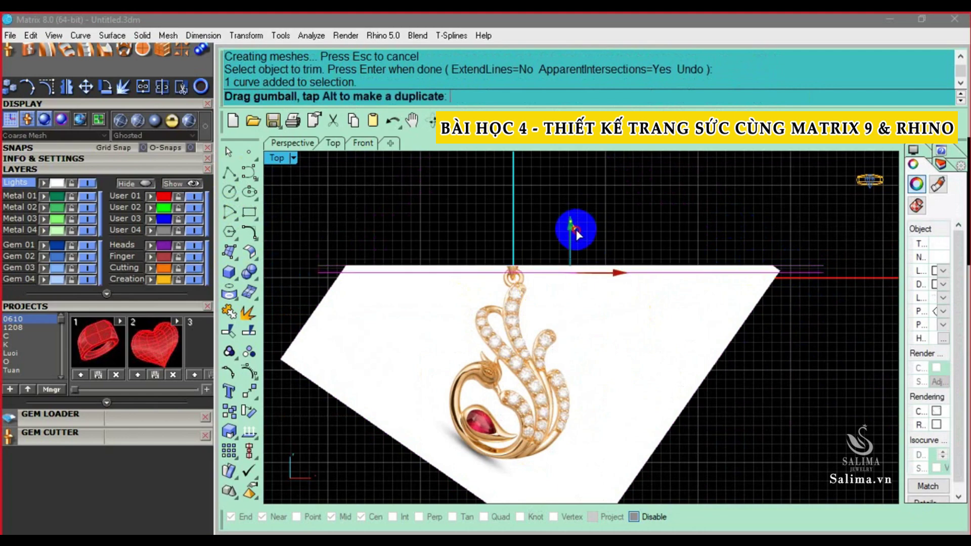
pyautogui.moveTo(824, 321); pyautogui.dragTo(741, 265)
pyautogui.scroll(2, 708, 273)
pyautogui.rightClick(594, 281)
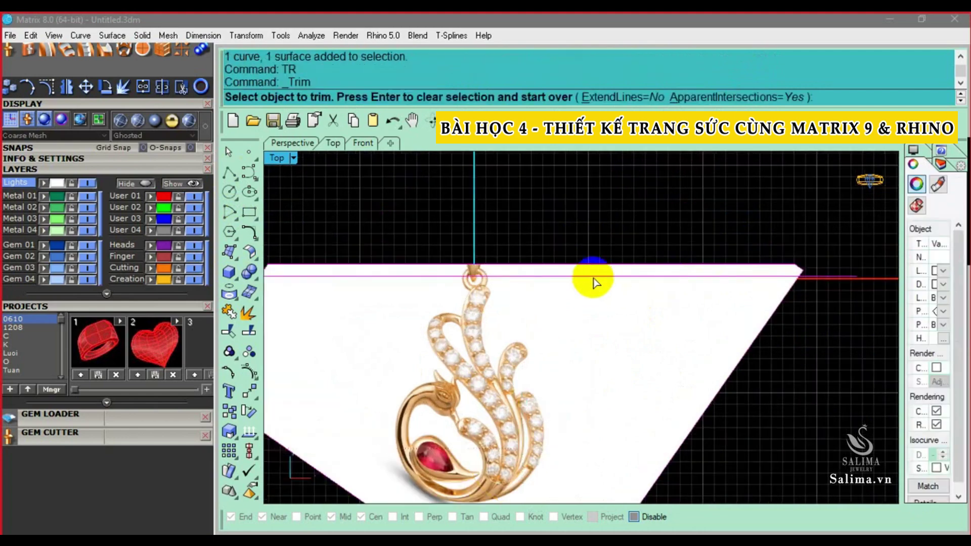
pyautogui.click(593, 270)
pyautogui.scroll(-3, 586, 281)
pyautogui.press('Return')
pyautogui.moveTo(855, 280); pyautogui.dragTo(731, 252)
pyautogui.press('Delete')
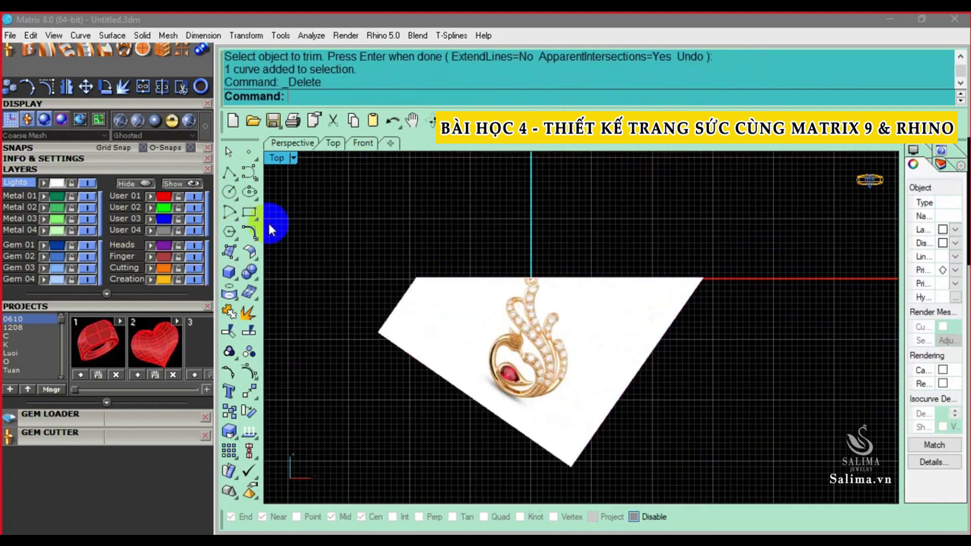
# Draw a rectangle and position it to frame the swan
pyautogui.click(249, 213)
pyautogui.click(526, 349)
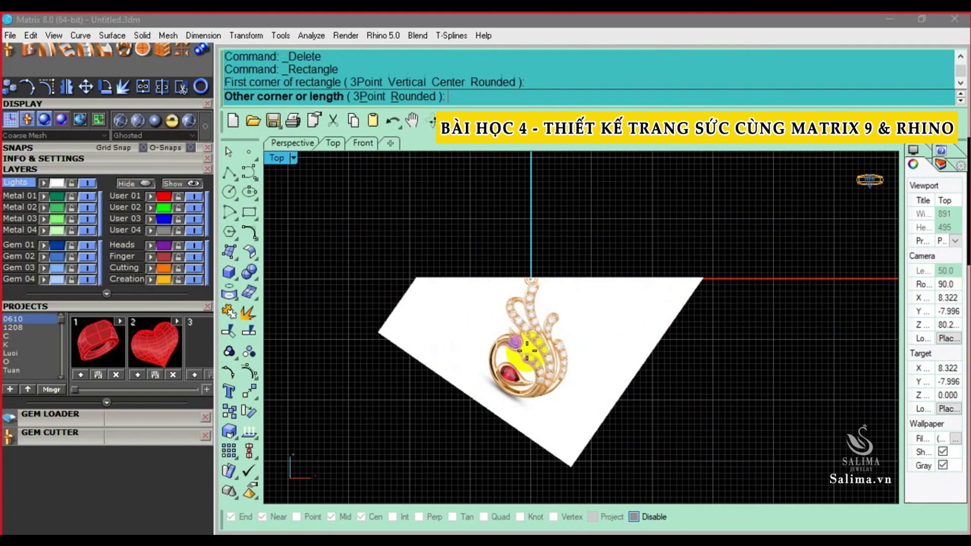
pyautogui.click(593, 432)
pyautogui.moveTo(435, 201); pyautogui.dragTo(676, 499)
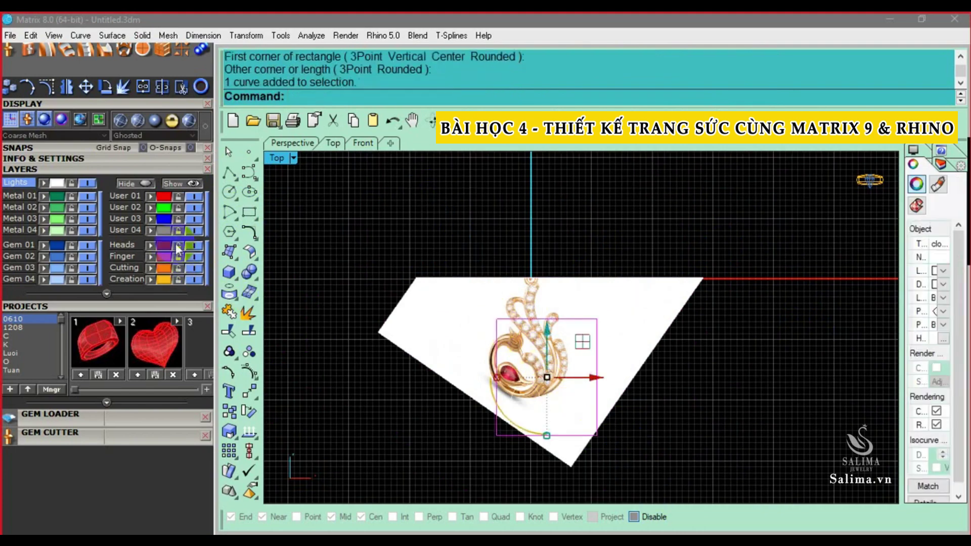
pyautogui.moveTo(445, 215); pyautogui.dragTo(607, 455)
pyautogui.scroll(2, 582, 344)
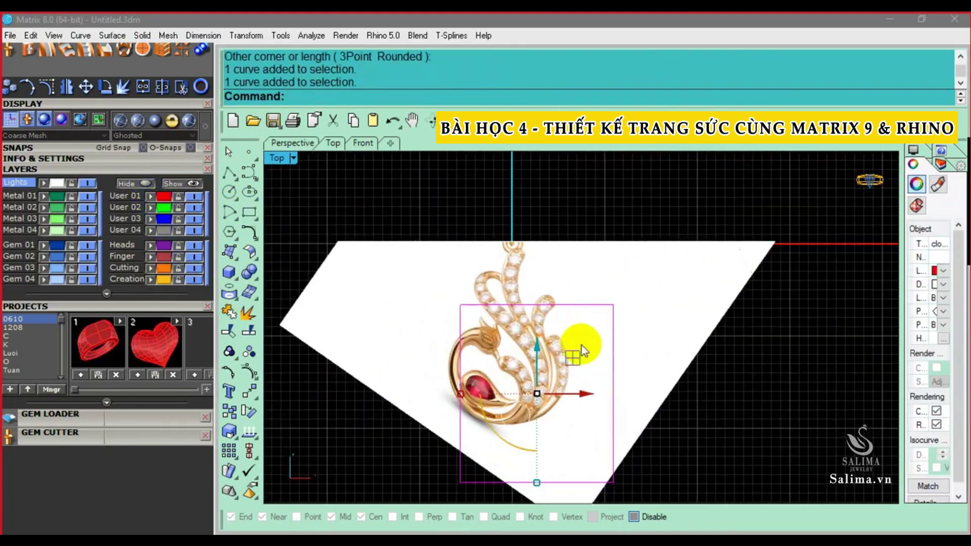
pyautogui.moveTo(582, 345); pyautogui.dragTo(554, 288)
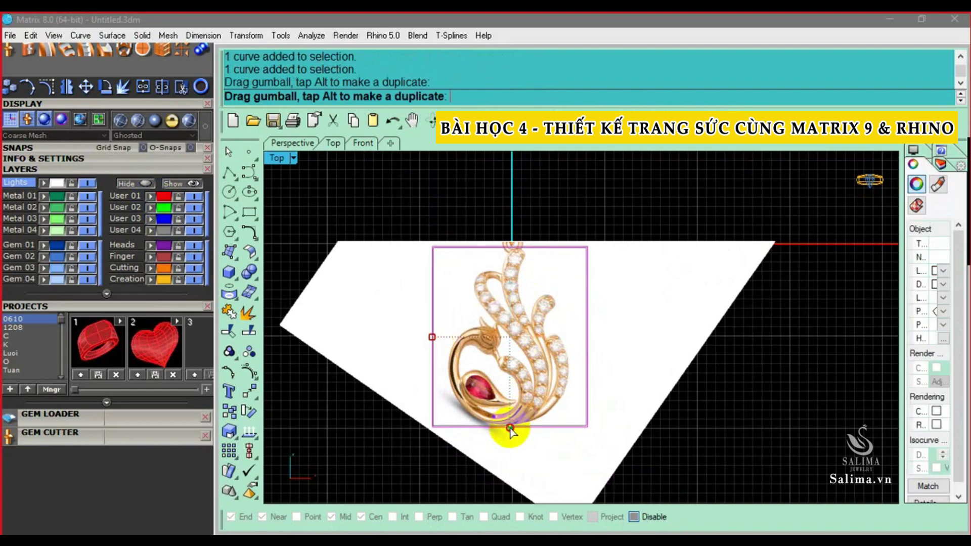
pyautogui.moveTo(510, 429); pyautogui.dragTo(512, 431)
pyautogui.moveTo(549, 298); pyautogui.dragTo(551, 300)
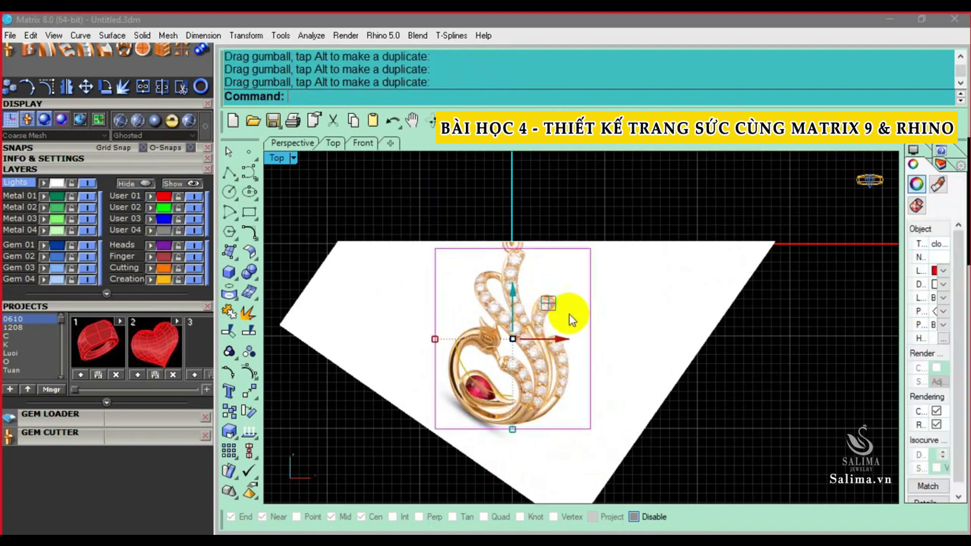
pyautogui.scroll(1, 512, 427)
pyautogui.moveTo(513, 430); pyautogui.dragTo(514, 431)
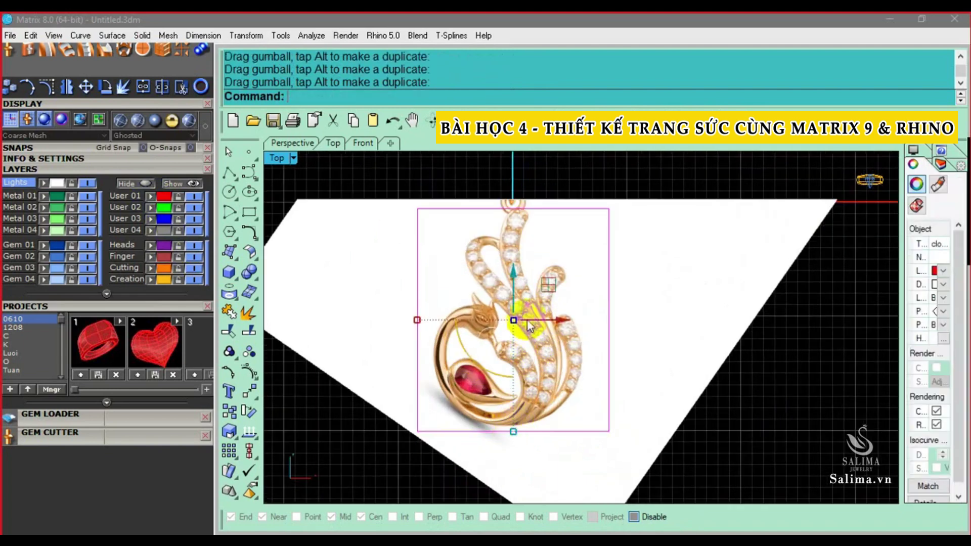
# Trim the photo to the rectangle, removing the white area outside
pyautogui.click(527, 325)
pyautogui.write('TR')
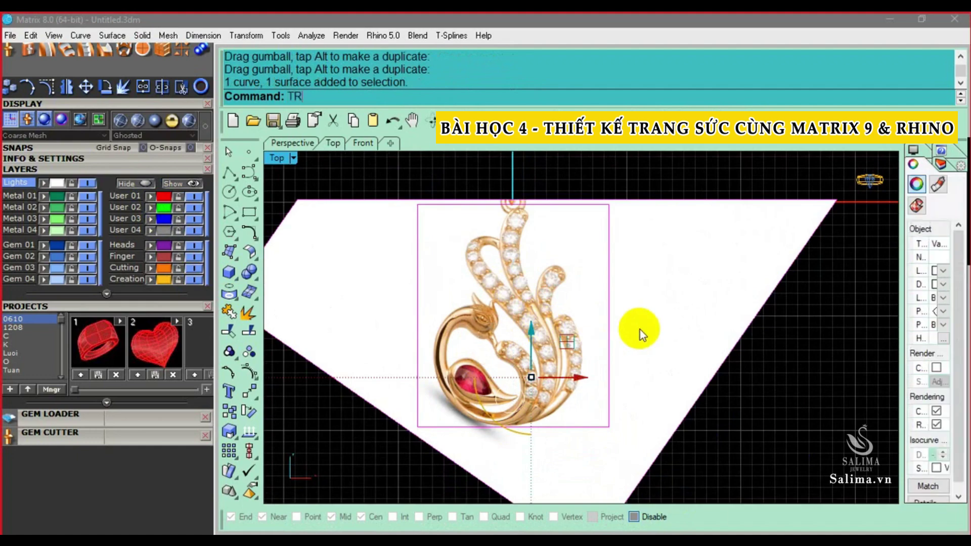
pyautogui.press('Return')
pyautogui.click(661, 298)
pyautogui.press('Return')
pyautogui.click(578, 298)
# Delete the rectangle curve and nudge the cropped photo into place
pyautogui.hotkey('alt', 'Left')
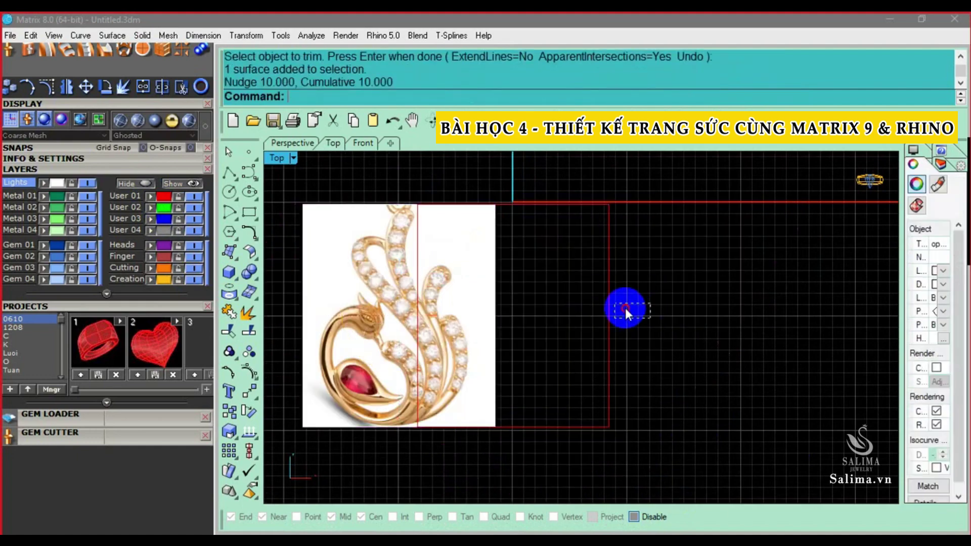
pyautogui.click(609, 308)
pyautogui.press('Delete')
pyautogui.click(434, 301)
pyautogui.hotkey('alt', 'Right')
pyautogui.moveTo(548, 328); pyautogui.dragTo(547, 357, button='right')
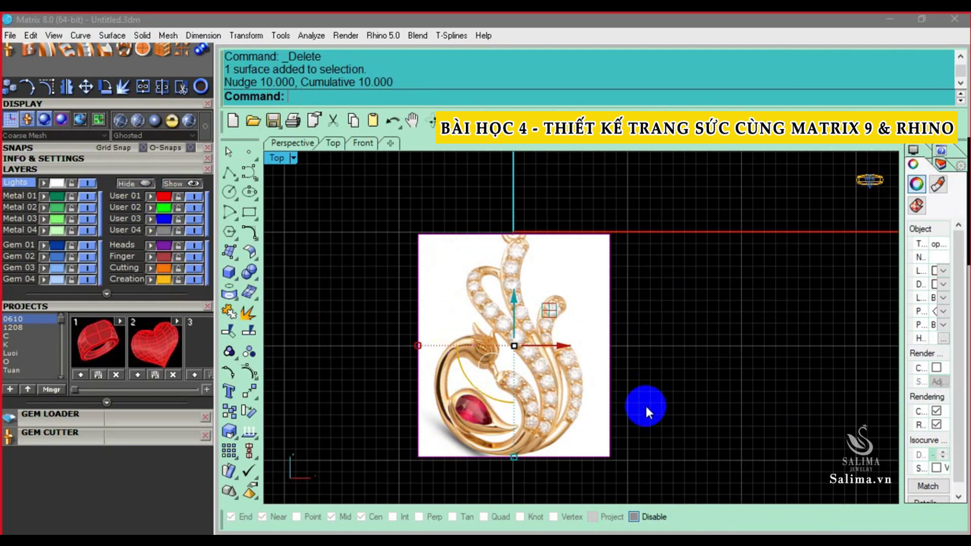
# Zoom and pan the Top view to recentre the cropped swan photo
pyautogui.scroll(2, 645, 406)
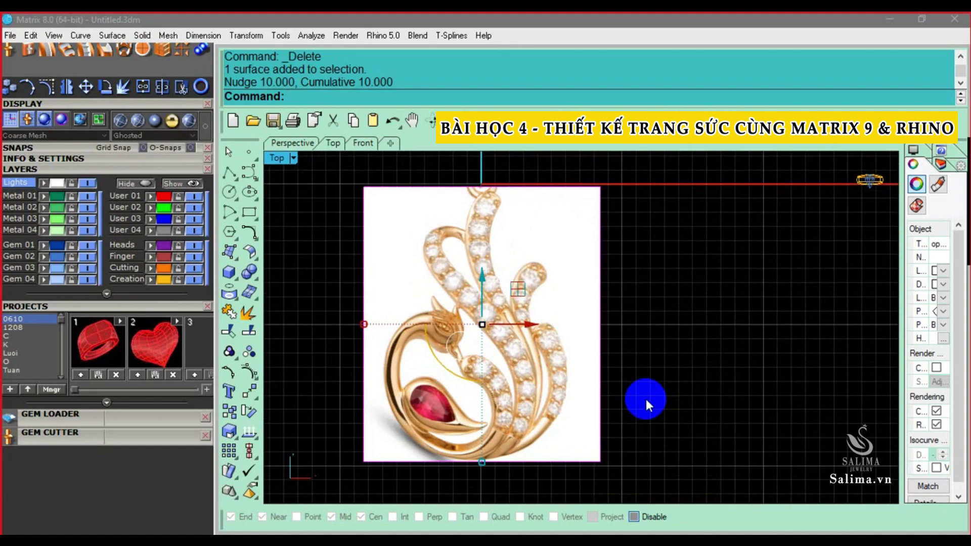
pyautogui.scroll(2, 496, 385)
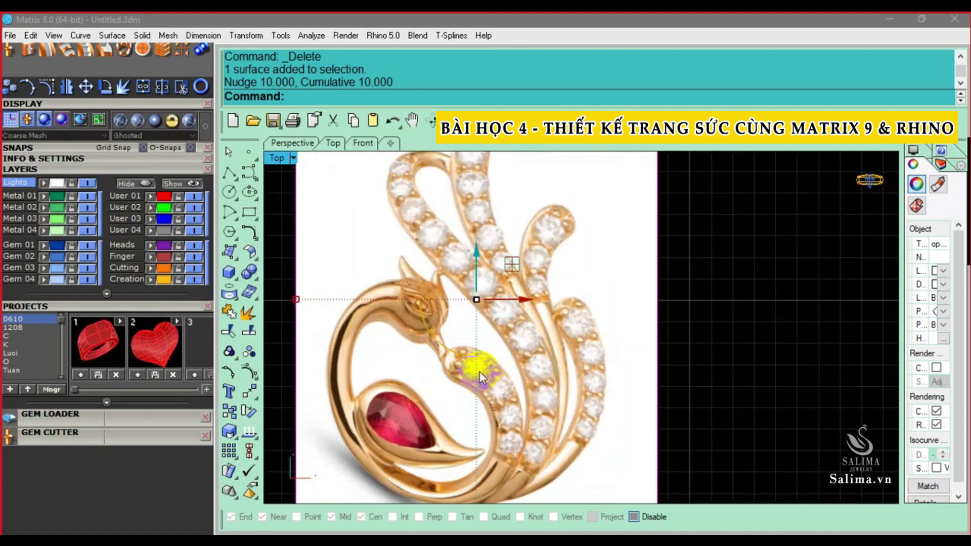
pyautogui.scroll(-2, 479, 371)
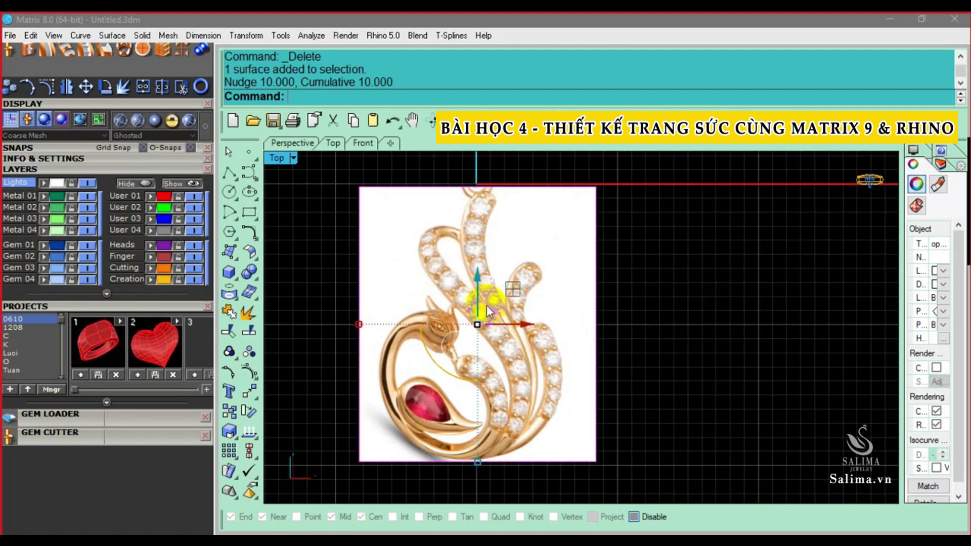
pyautogui.scroll(1, 486, 306)
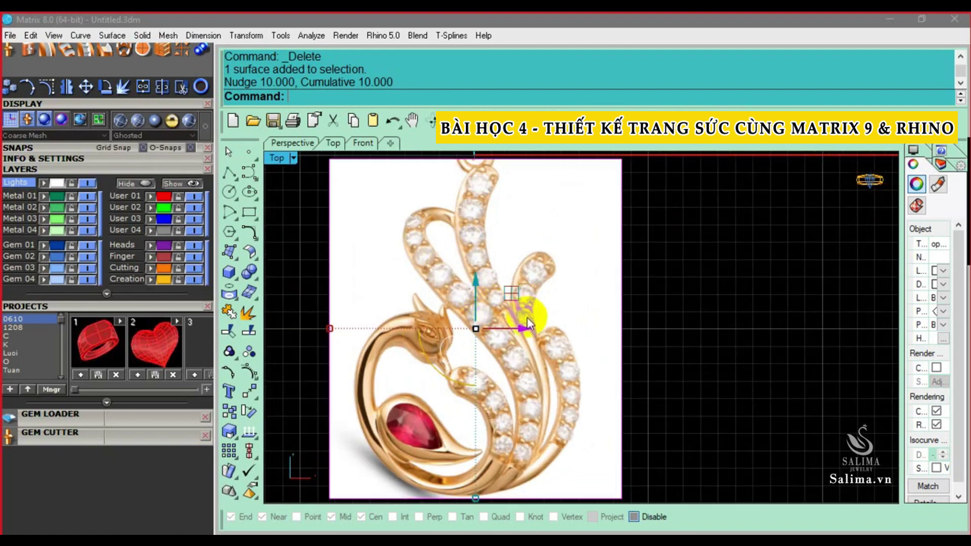
pyautogui.scroll(-1, 532, 318)
pyautogui.click(690, 314)
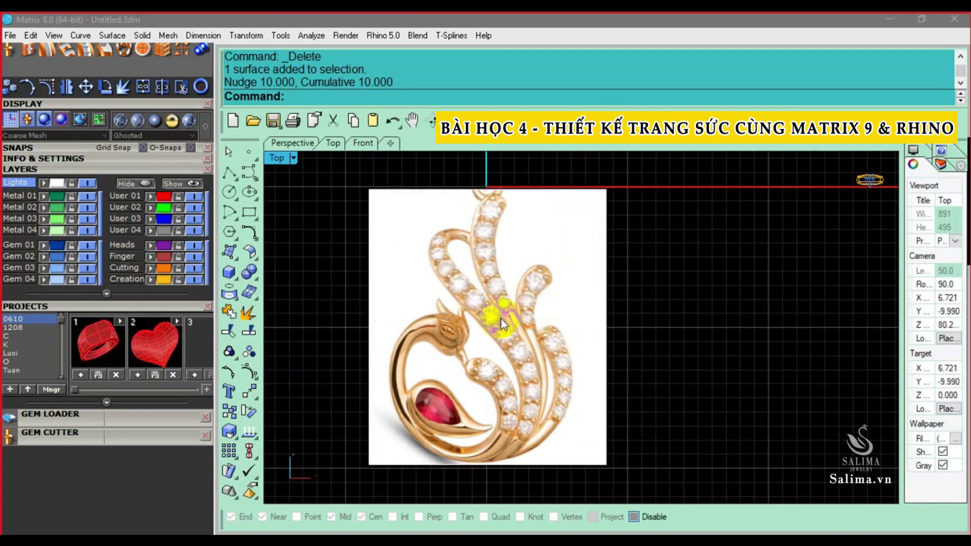
pyautogui.moveTo(442, 267); pyautogui.dragTo(472, 252, button='right')
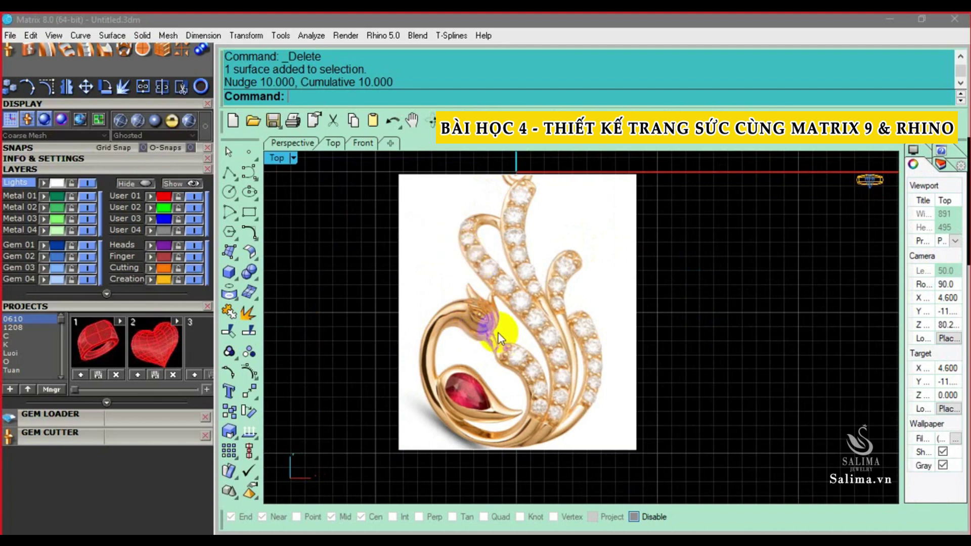
pyautogui.scroll(1, 451, 326)
pyautogui.scroll(-1, 455, 332)
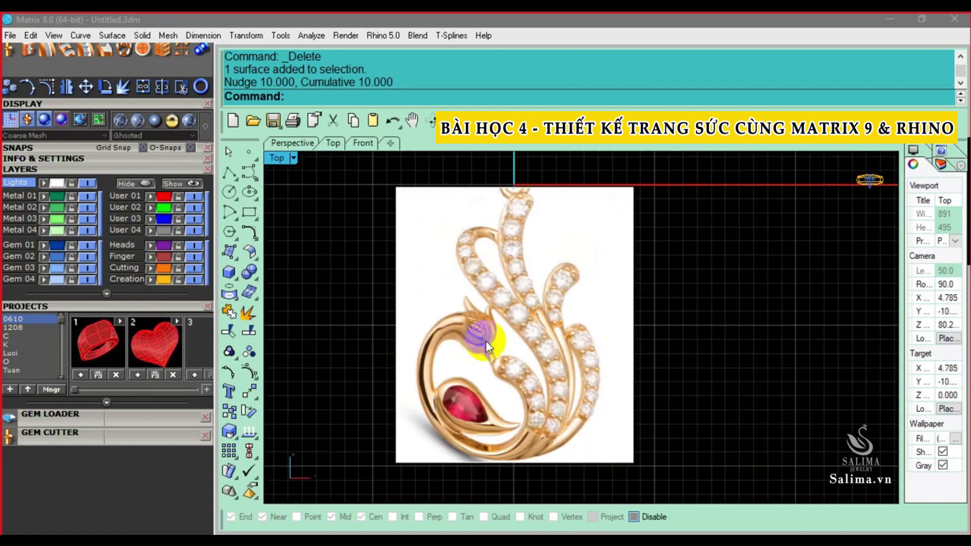
pyautogui.scroll(1, 513, 329)
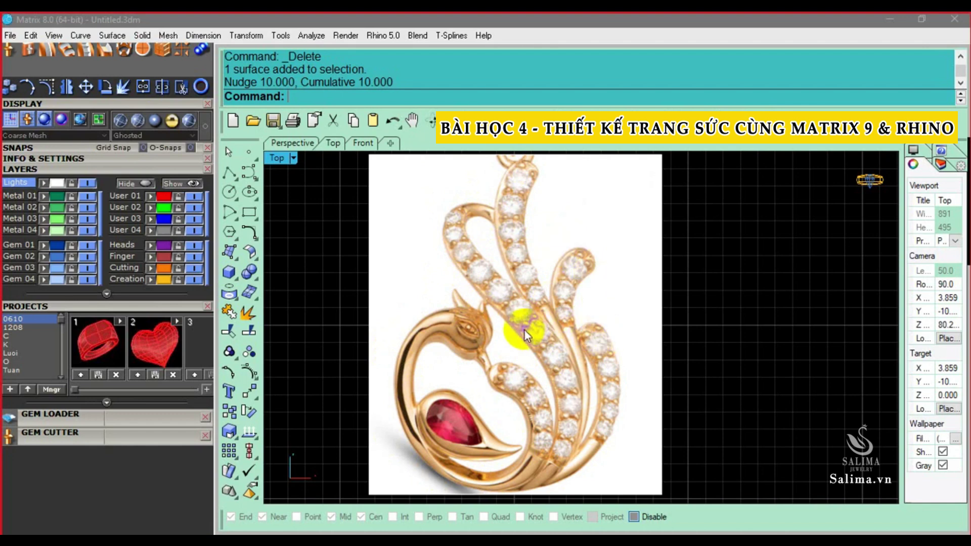
pyautogui.scroll(-1, 524, 330)
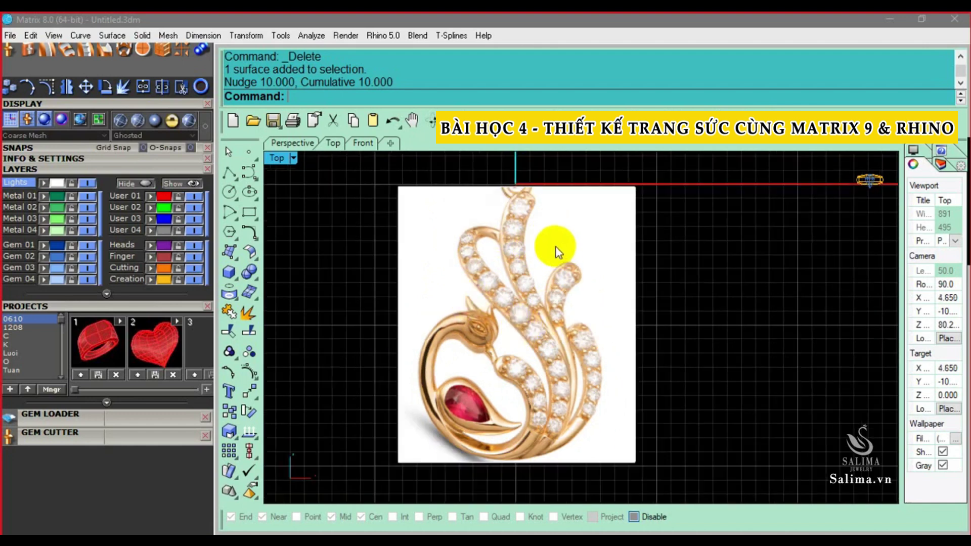
# Start a curve through points on the pendant, then cancel it without drawing
pyautogui.click(250, 174)
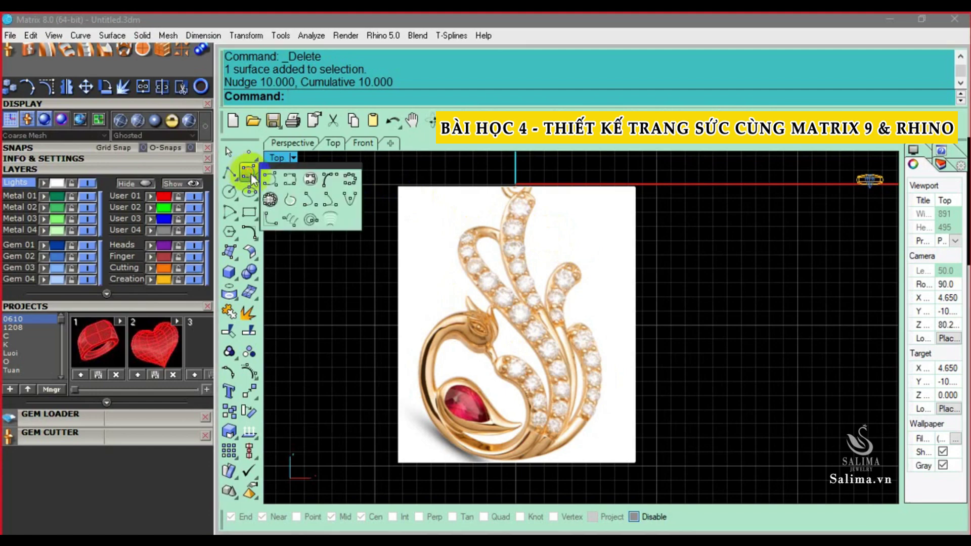
pyautogui.click(284, 181)
pyautogui.scroll(1, 573, 196)
pyautogui.scroll(1, 573, 195)
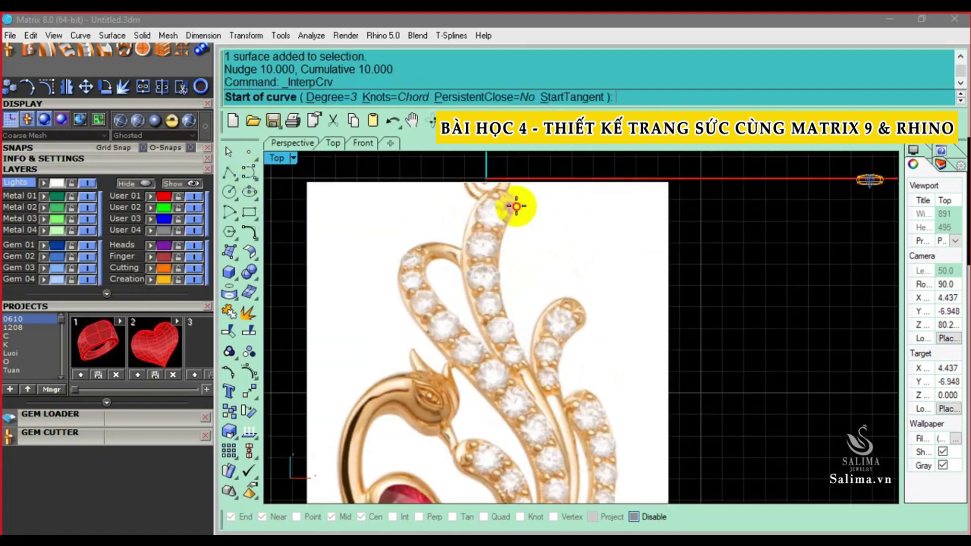
pyautogui.click(516, 205)
pyautogui.press('Escape')
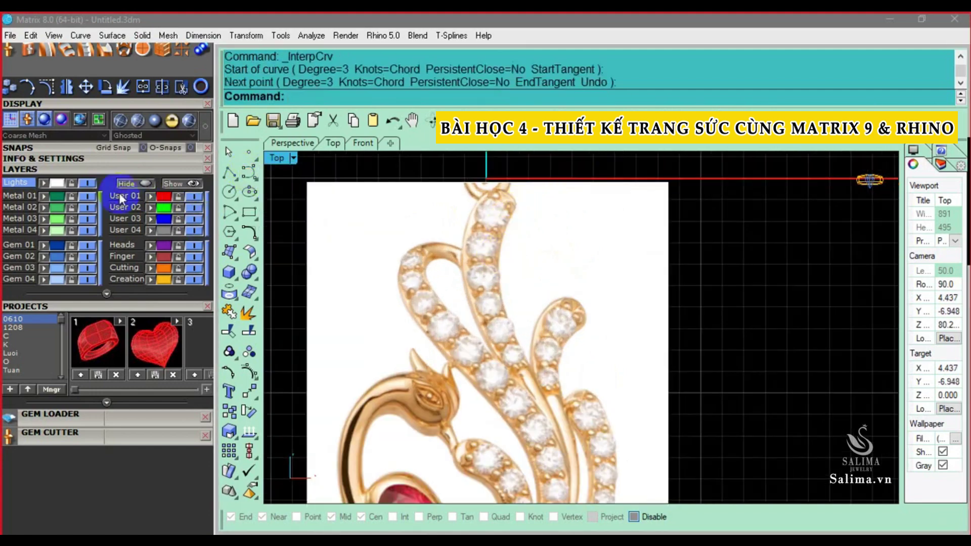
pyautogui.scroll(-4, 481, 217)
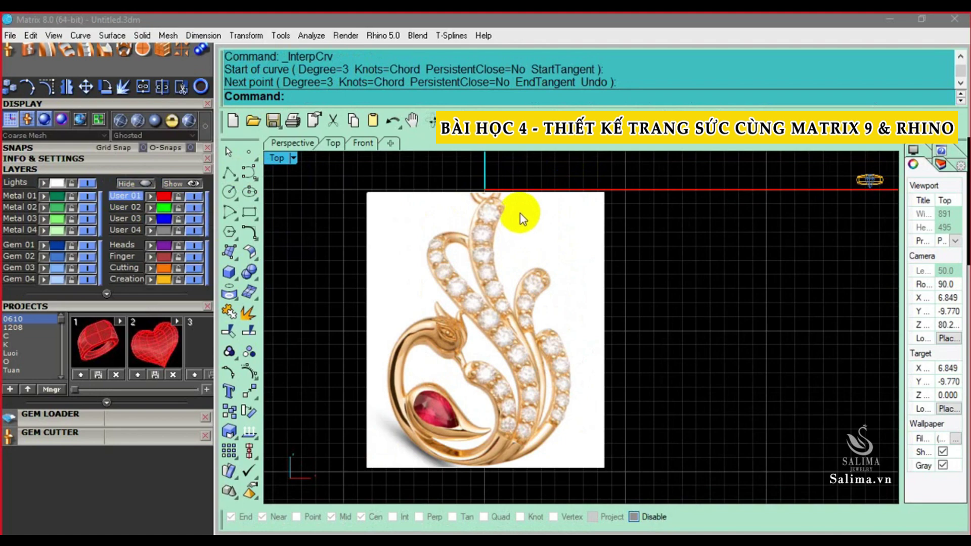
pyautogui.scroll(2, 544, 427)
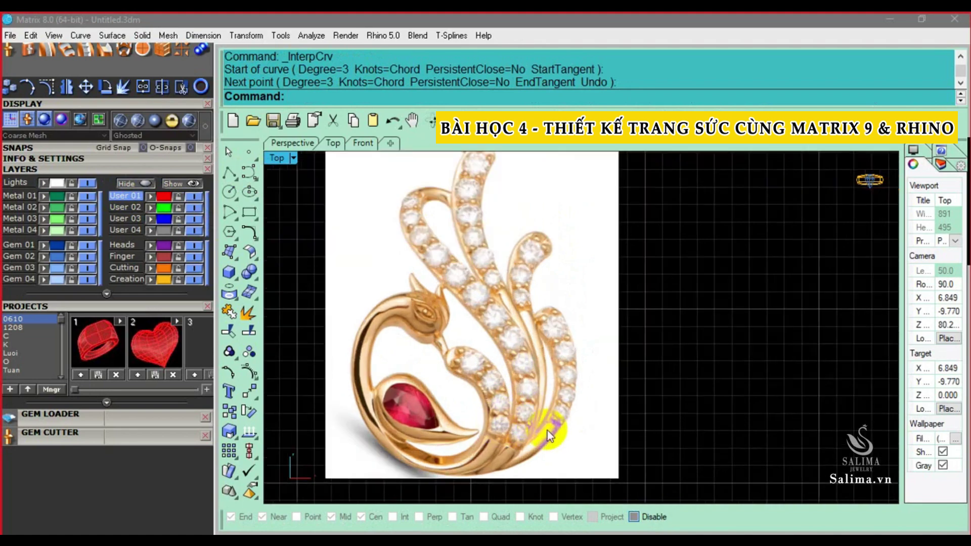
# Zoom out to show the whole pendant photo and restart the curve command
pyautogui.moveTo(417, 347); pyautogui.dragTo(478, 319, button='right')
pyautogui.scroll(-2, 477, 320)
pyautogui.write('C')
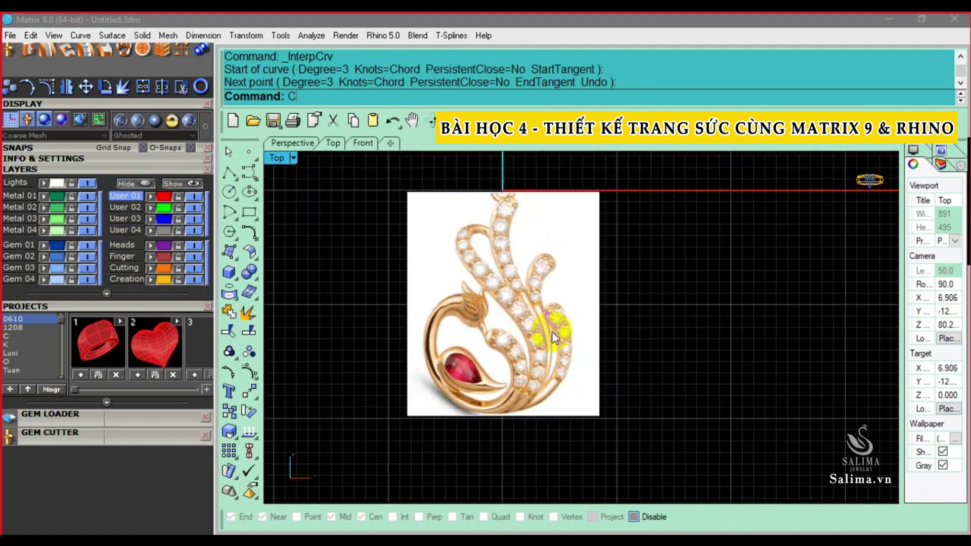
pyautogui.press('Return')
pyautogui.scroll(2, 552, 330)
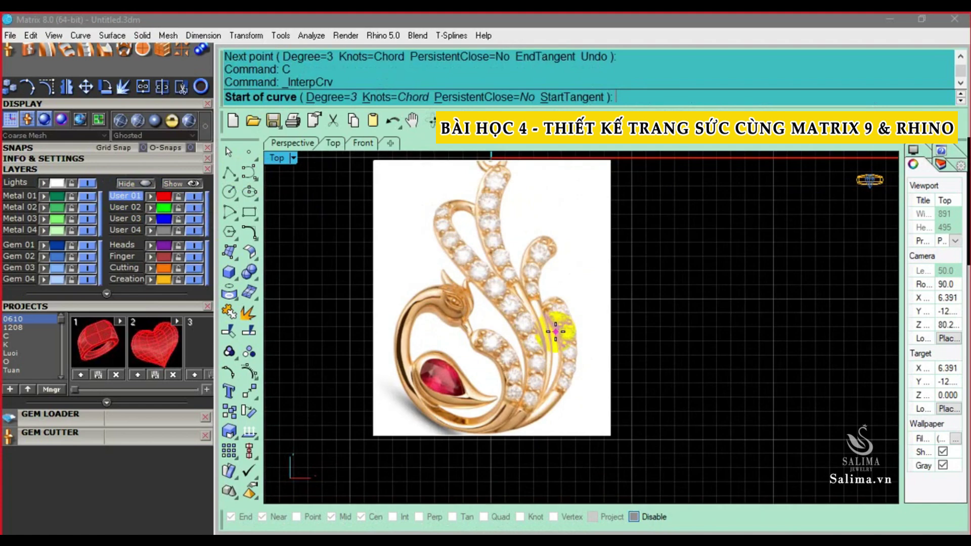
pyautogui.scroll(1, 498, 188)
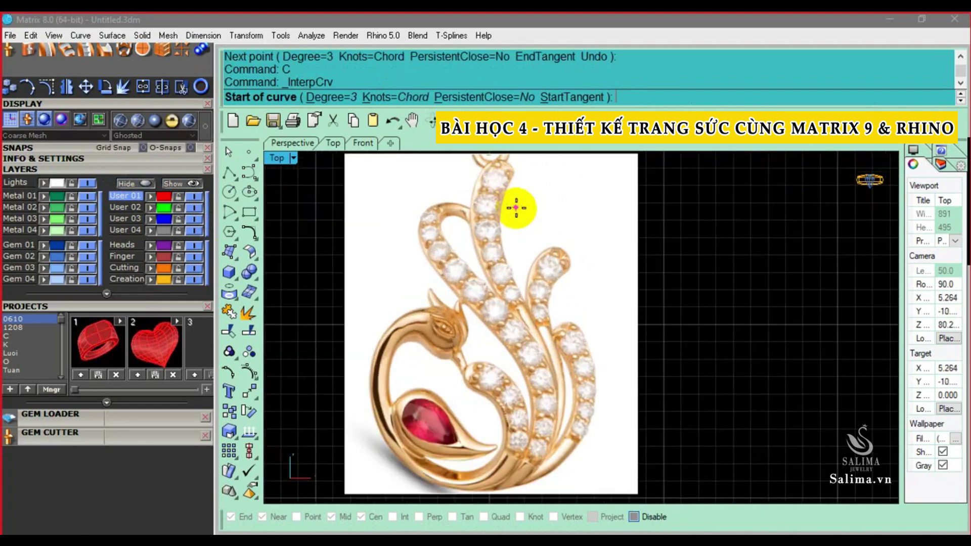
pyautogui.scroll(1, 514, 182)
pyautogui.scroll(-1, 513, 174)
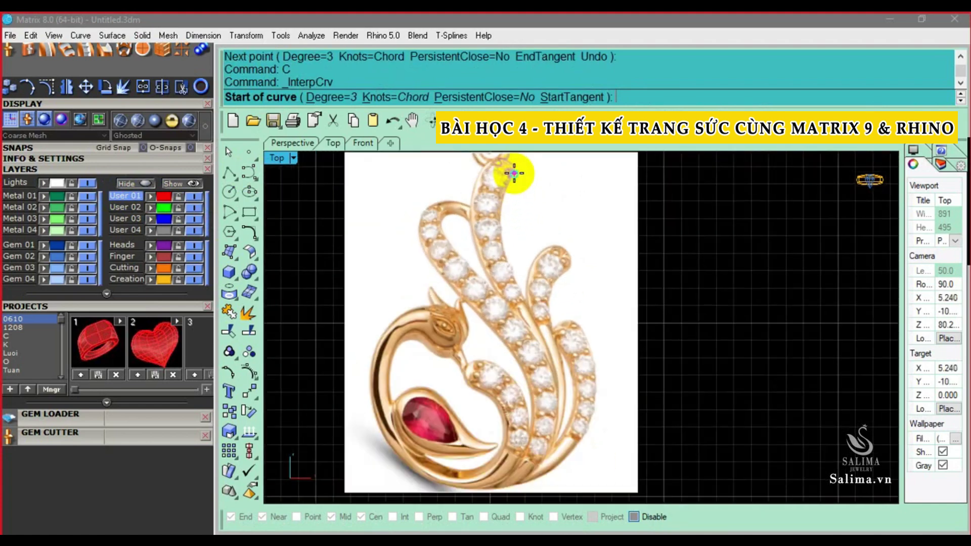
pyautogui.scroll(1, 506, 172)
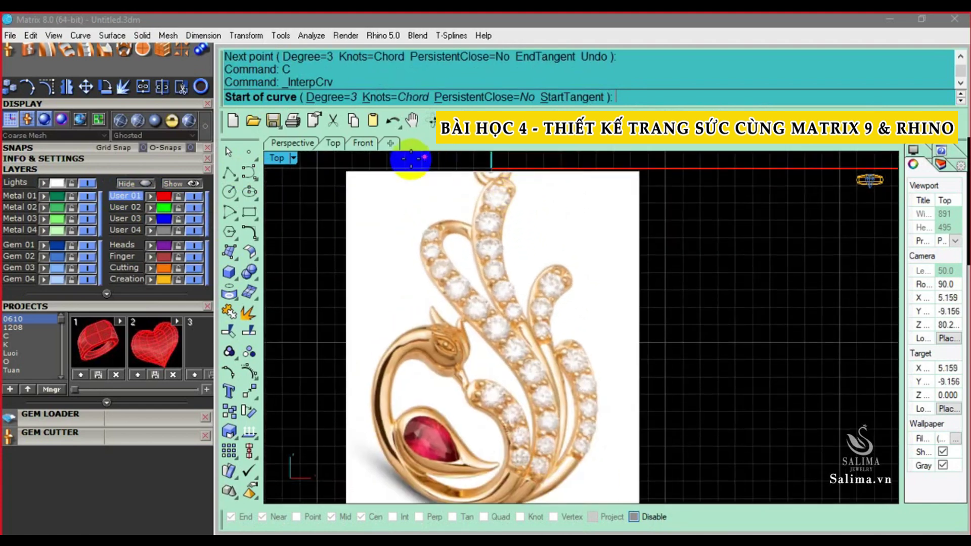
# Cancel Curve Through Points again and select the pendant photo surface
pyautogui.click(242, 172)
pyautogui.click(284, 174)
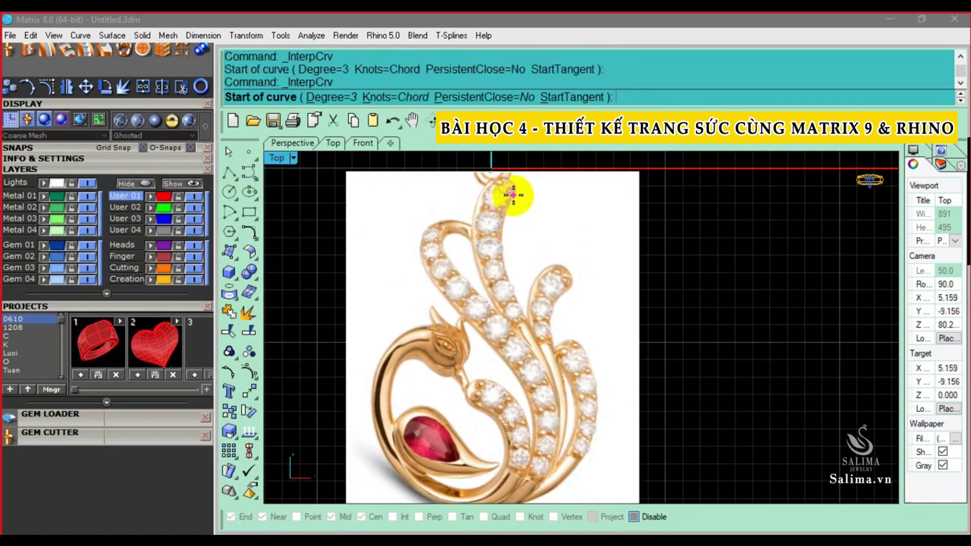
pyautogui.press('Escape')
pyautogui.click(531, 202)
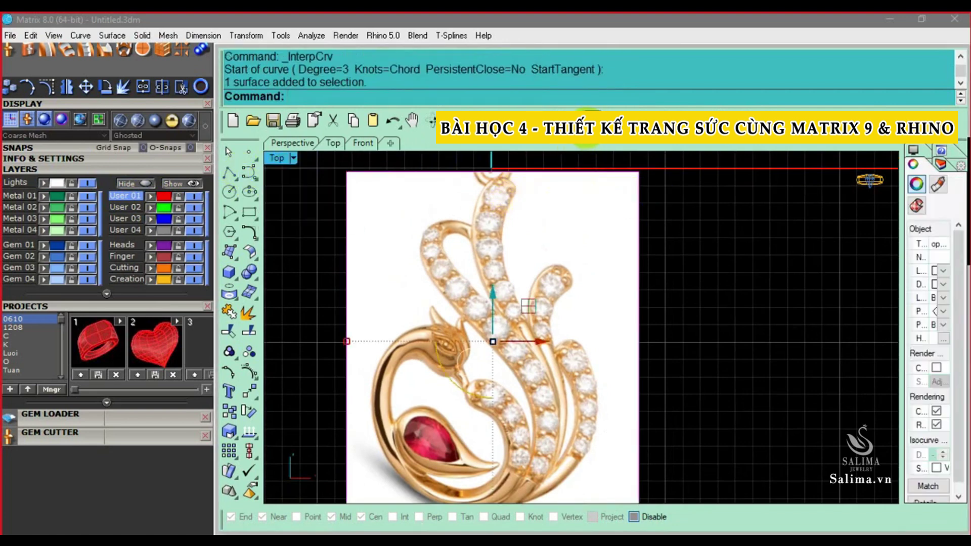
# Lock the pendant photo, unlock it, then reselect and lock it again
pyautogui.hotkey('ctrl', 'l')
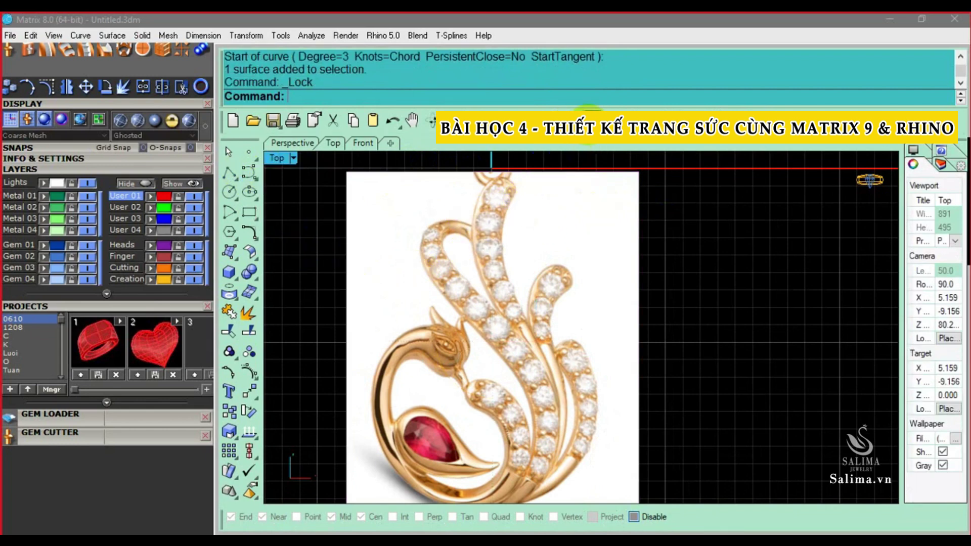
pyautogui.hotkey('ctrl', 'alt', 'l')
pyautogui.click(706, 208)
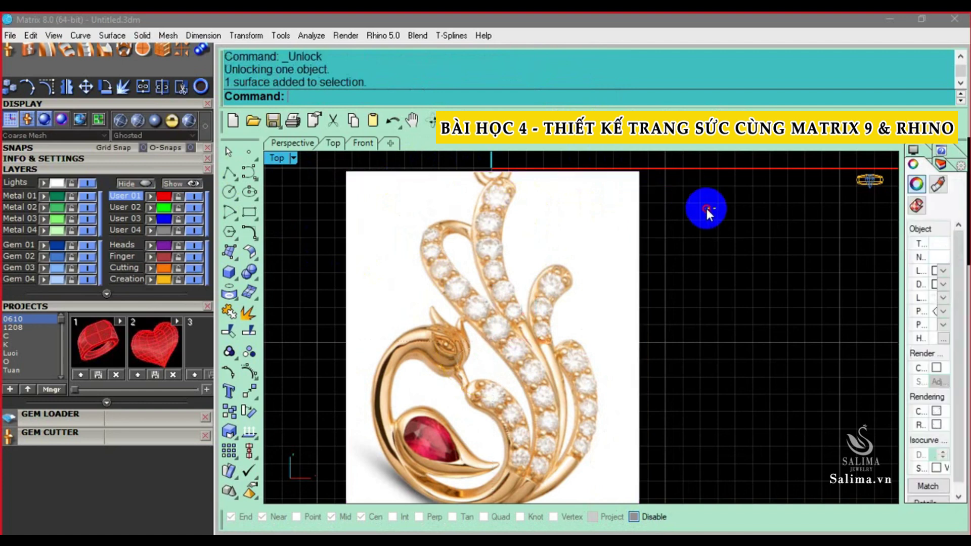
pyautogui.click(542, 201)
pyautogui.click(591, 120)
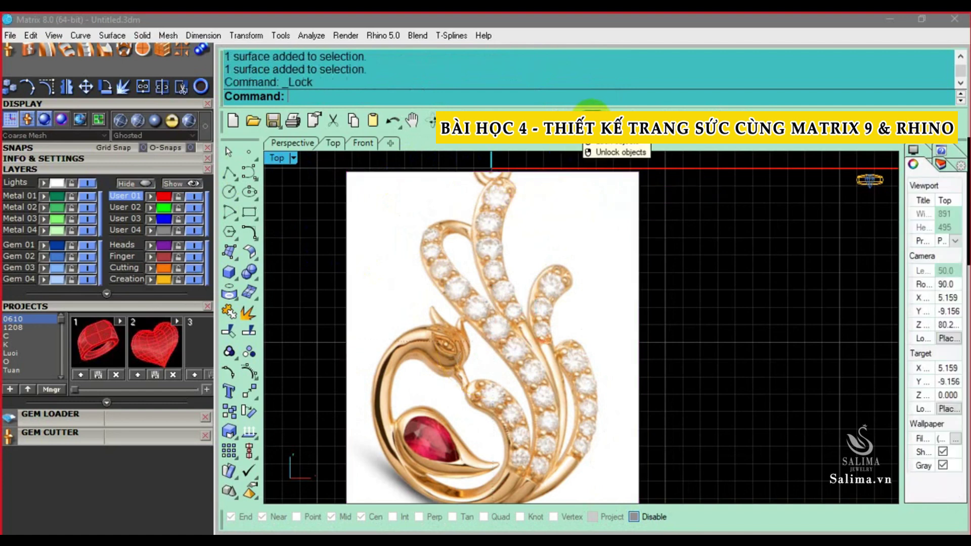
# Confirm the locked photo can't be window-selected and shift the view left
pyautogui.click(678, 213)
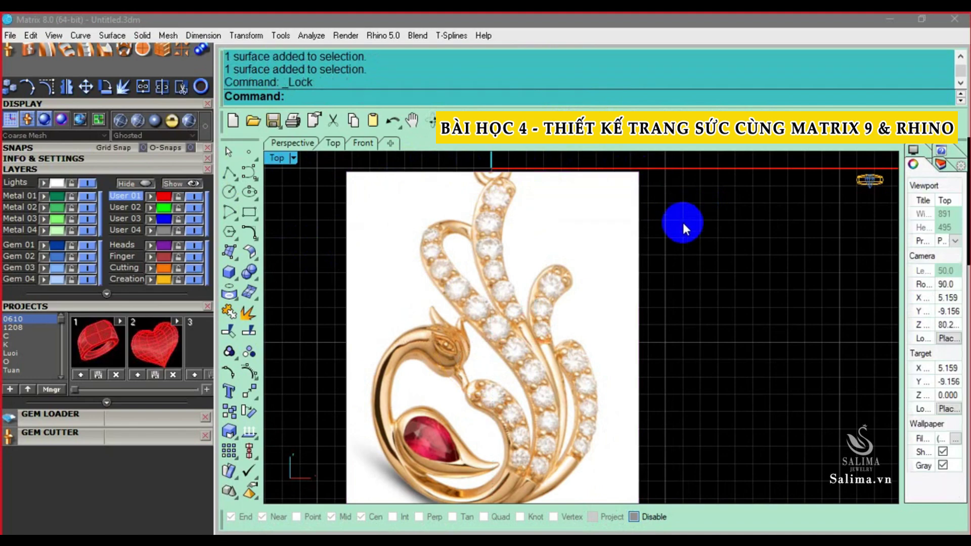
pyautogui.scroll(-4, 675, 265)
pyautogui.moveTo(365, 186); pyautogui.dragTo(580, 450)
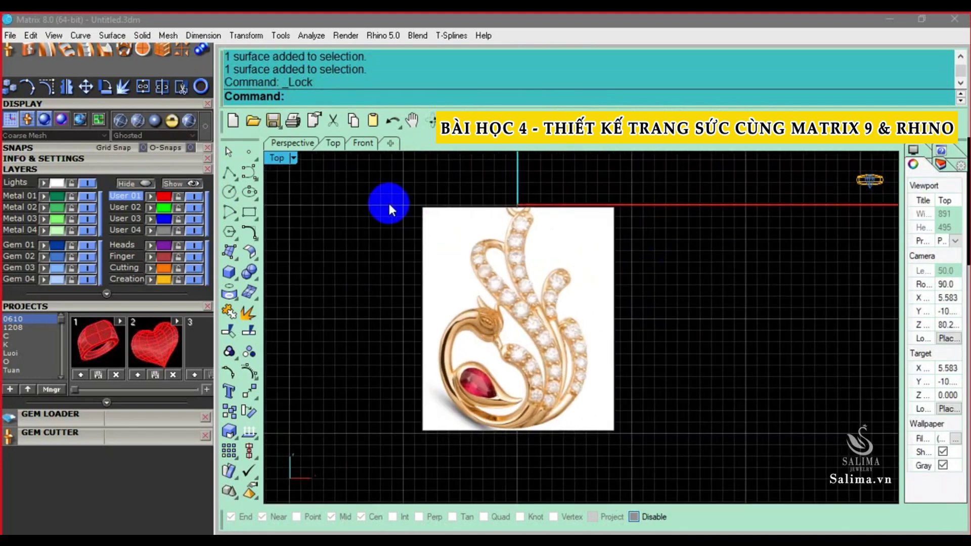
pyautogui.moveTo(596, 383); pyautogui.dragTo(578, 369, button='right')
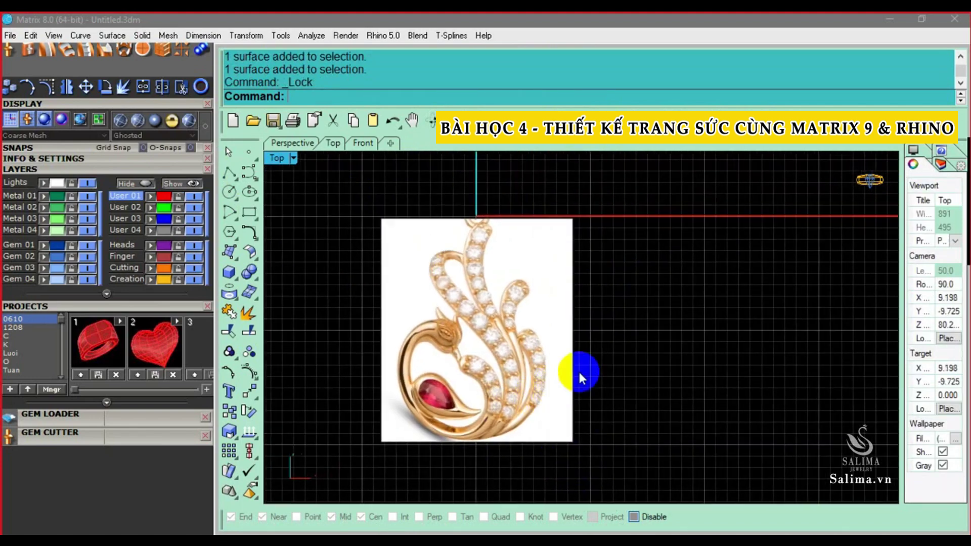
pyautogui.scroll(2, 558, 375)
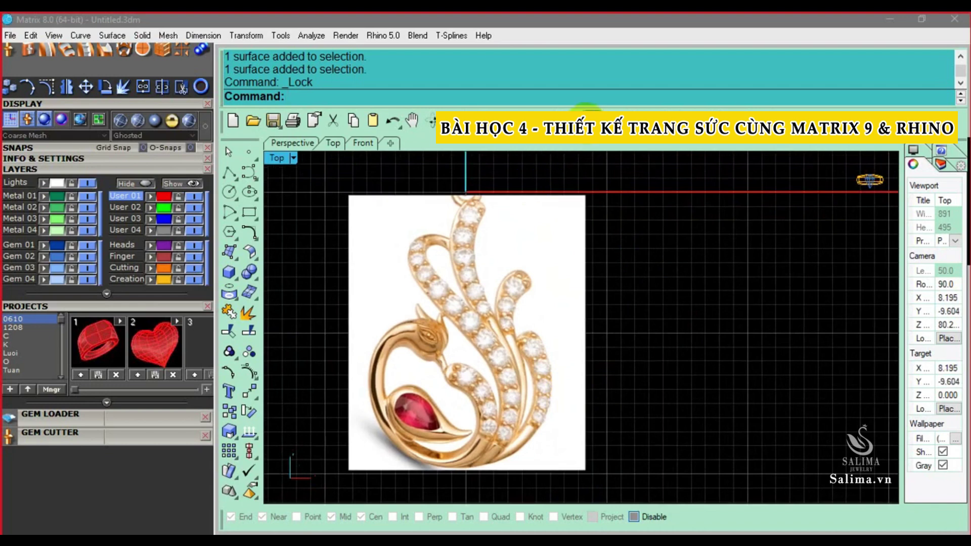
# Unlock the photo, reselect it, and leave it locked in place
pyautogui.rightClick(589, 119)
pyautogui.click(555, 235)
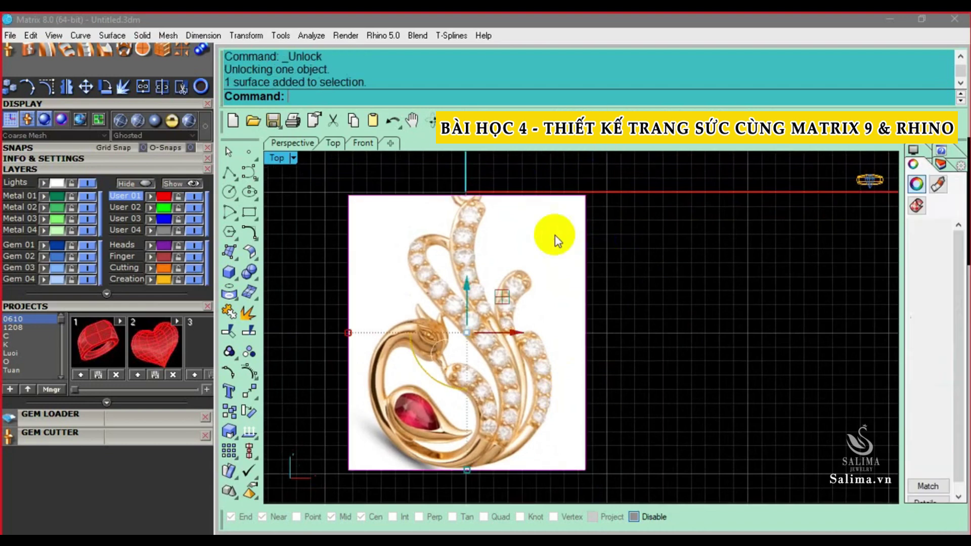
pyautogui.click(712, 240)
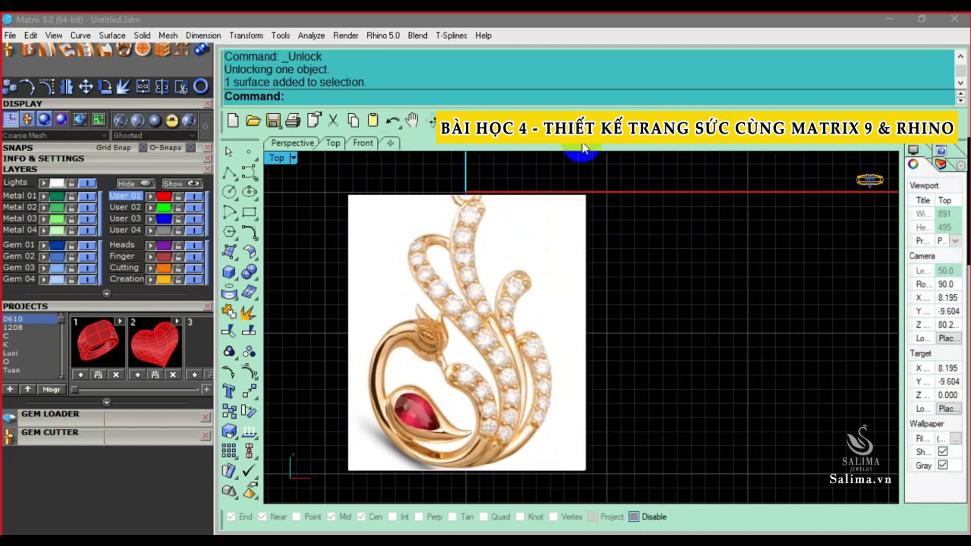
pyautogui.click(560, 227)
pyautogui.click(586, 120)
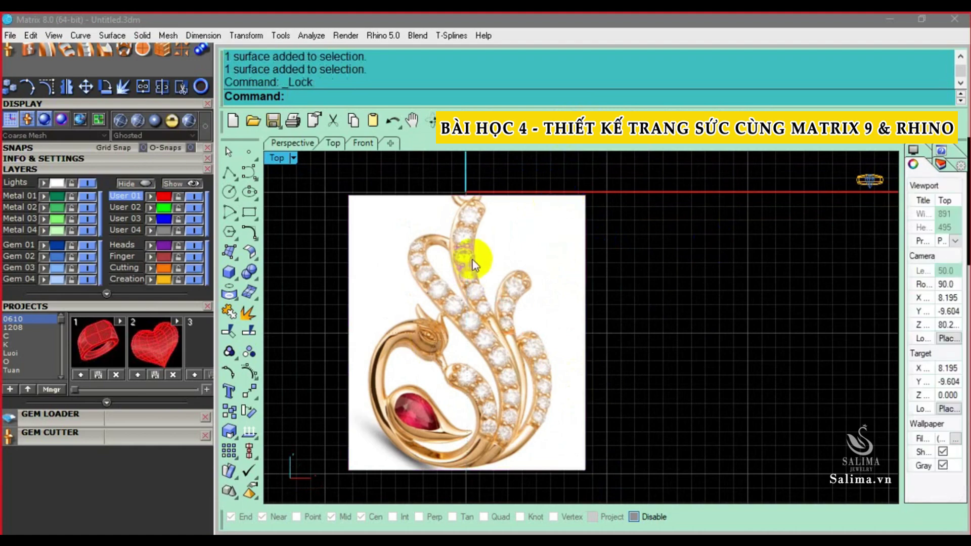
# Trace the rightmost feather's outer edge with a four-point interpolated curve
pyautogui.click(229, 172)
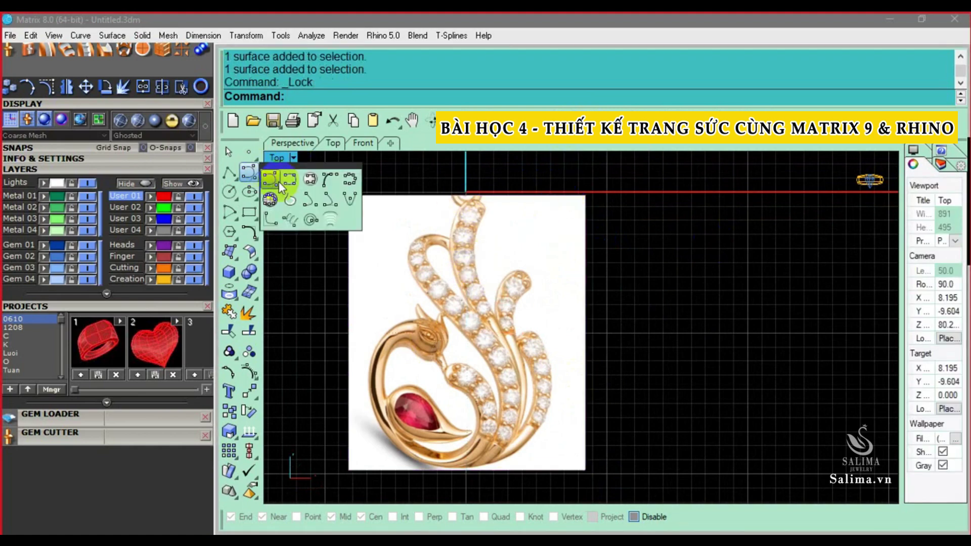
pyautogui.click(278, 181)
pyautogui.scroll(1, 465, 243)
pyautogui.scroll(1, 453, 242)
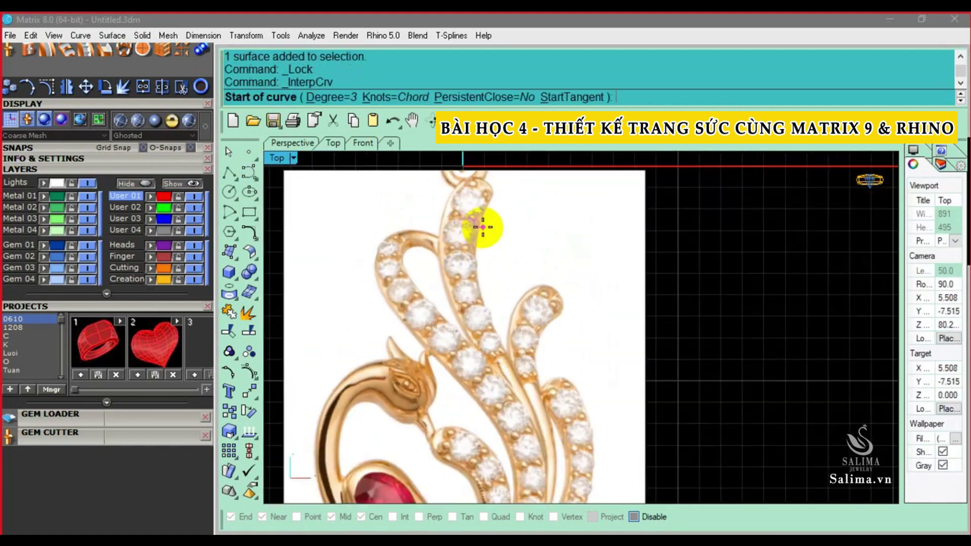
pyautogui.scroll(-2, 481, 223)
pyautogui.scroll(1, 551, 366)
pyautogui.scroll(1, 537, 351)
pyautogui.scroll(1, 444, 466)
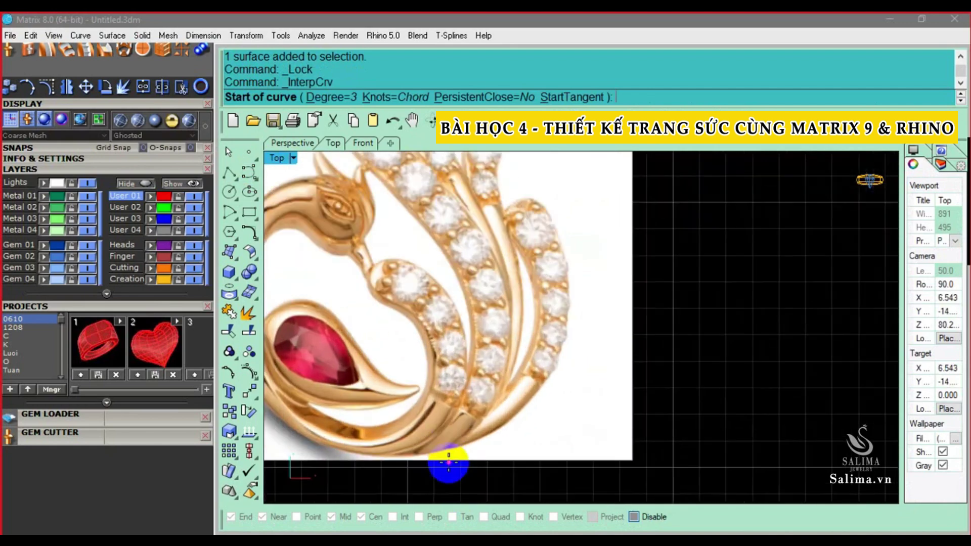
pyautogui.scroll(1, 444, 448)
pyautogui.click(446, 446)
pyautogui.click(550, 386)
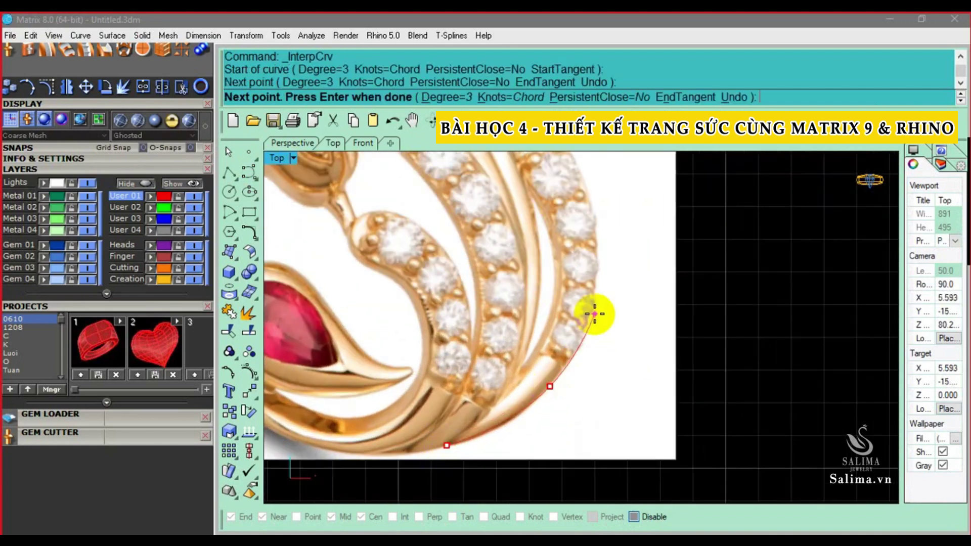
pyautogui.click(598, 276)
pyautogui.press('Up')
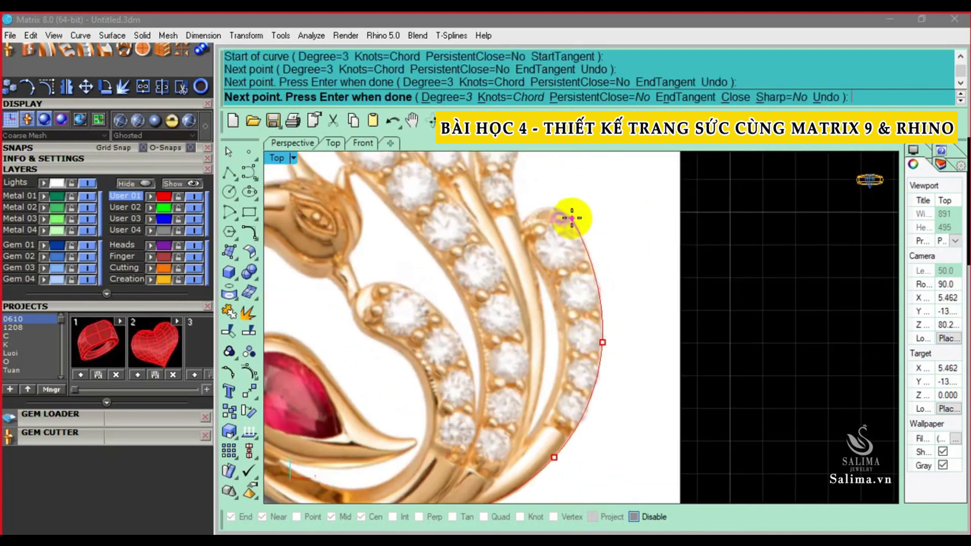
pyautogui.click(561, 205)
pyautogui.press('Return')
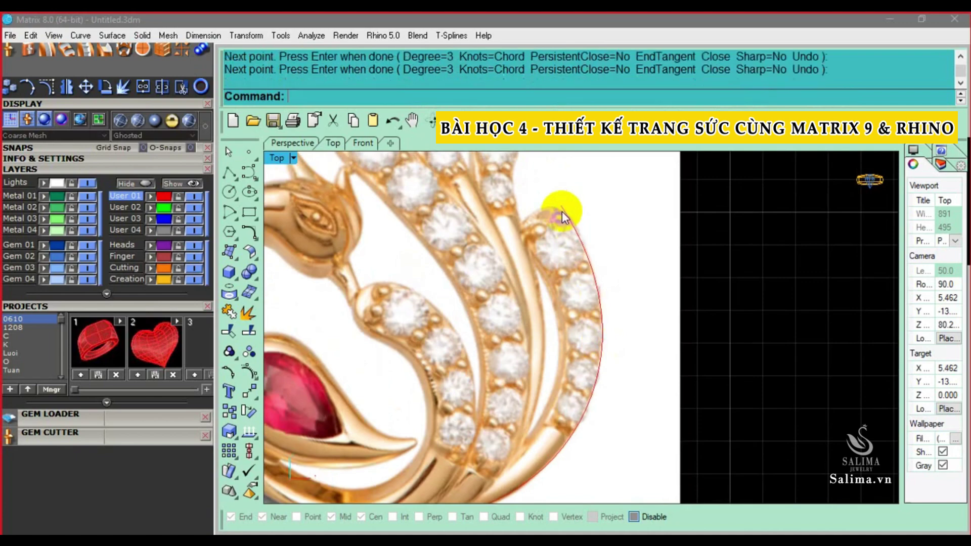
# Trace the same feather's inner edge with a five-point interpolated curve
pyautogui.scroll(1, 509, 401)
pyautogui.press('Return')
pyautogui.click(457, 457)
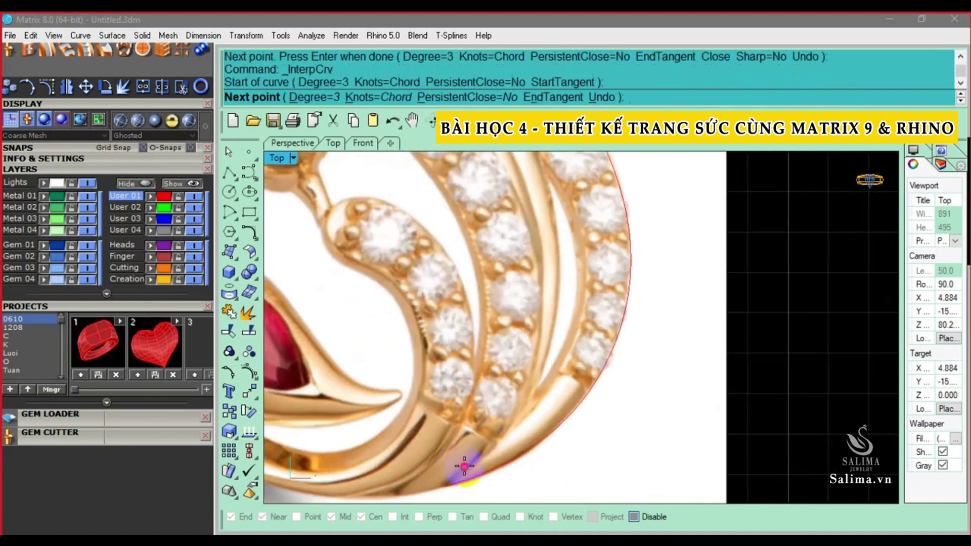
pyautogui.click(547, 389)
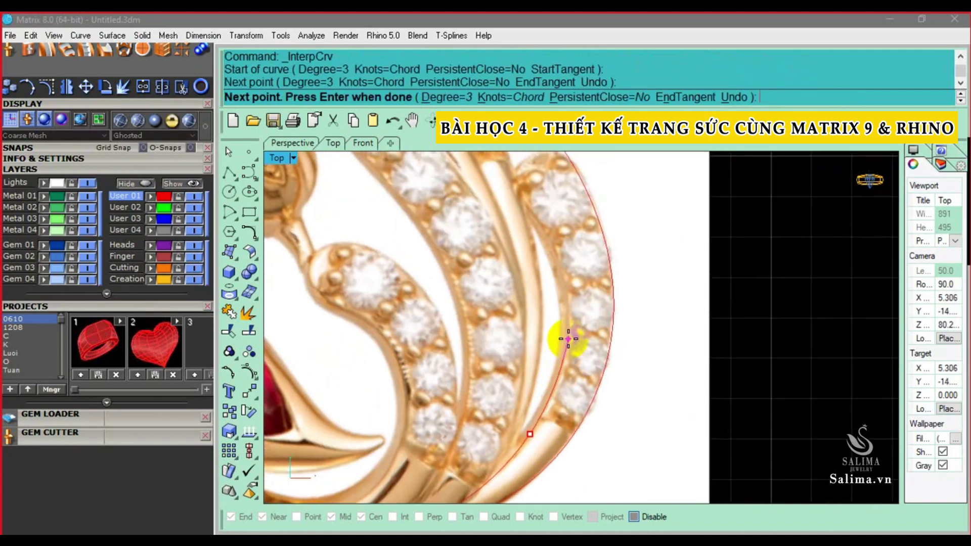
pyautogui.click(566, 335)
pyautogui.click(546, 292)
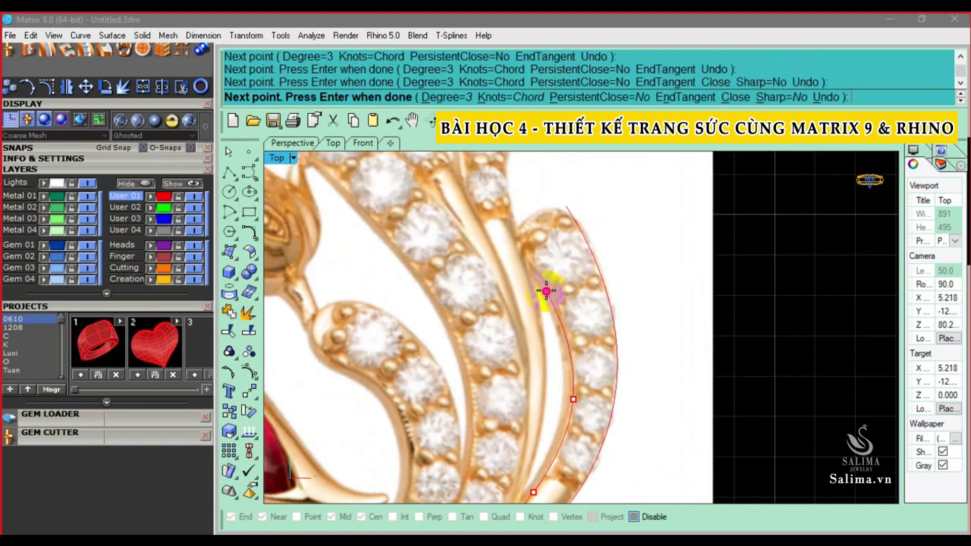
pyautogui.click(508, 227)
pyautogui.press('Return')
pyautogui.scroll(-2, 572, 297)
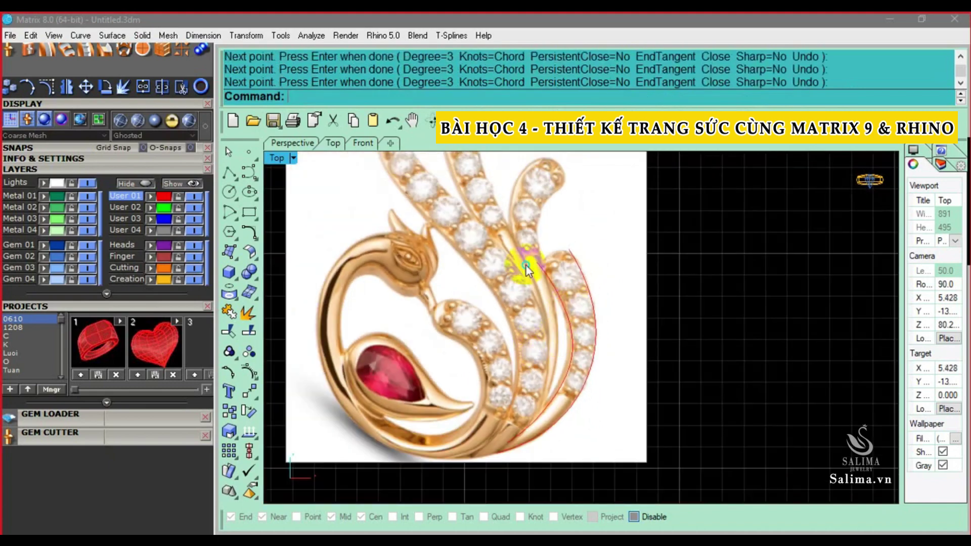
pyautogui.scroll(-3, 533, 275)
pyautogui.scroll(2, 515, 241)
# Trace the curled middle feather's outer edge from its tip down to the base
pyautogui.scroll(2, 555, 263)
pyautogui.press('Return')
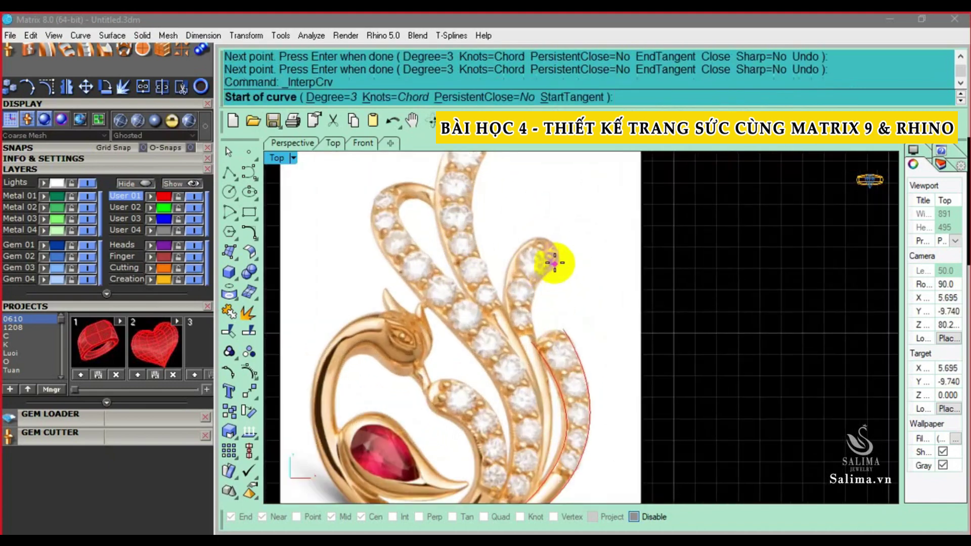
pyautogui.scroll(2, 555, 262)
pyautogui.click(556, 269)
pyautogui.click(531, 287)
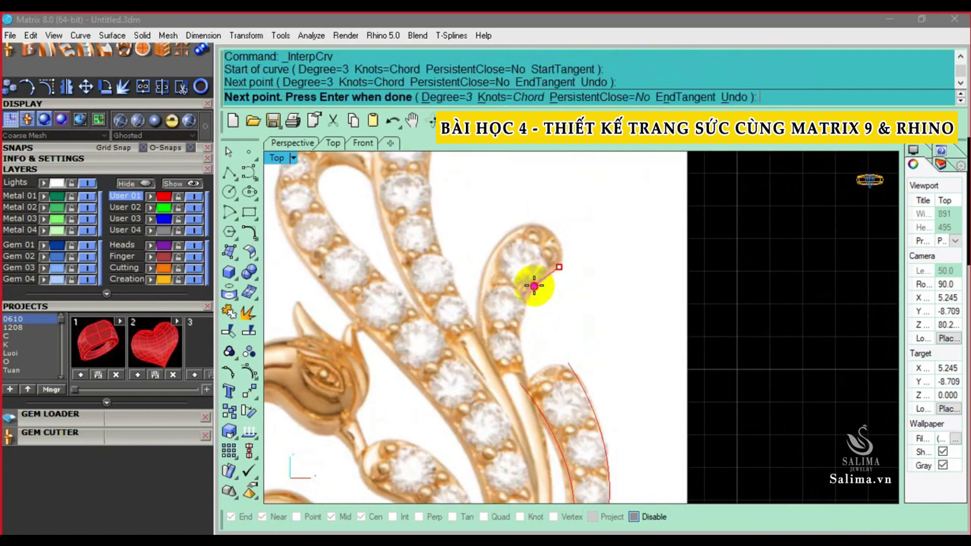
pyautogui.moveTo(531, 282); pyautogui.dragTo(528, 217, button='right')
pyautogui.click(513, 269)
pyautogui.scroll(-2, 513, 320)
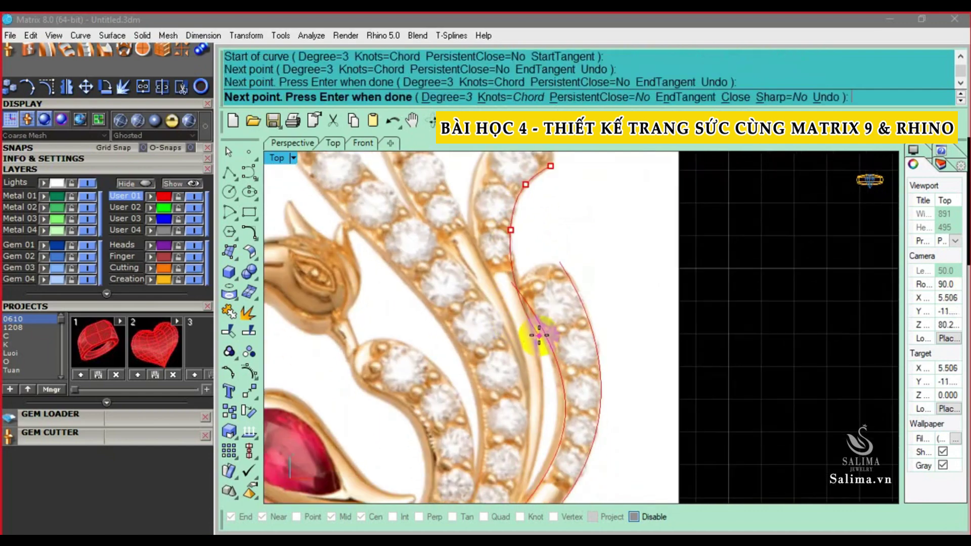
pyautogui.scroll(4, 522, 271)
pyautogui.click(517, 277)
pyautogui.scroll(-3, 517, 277)
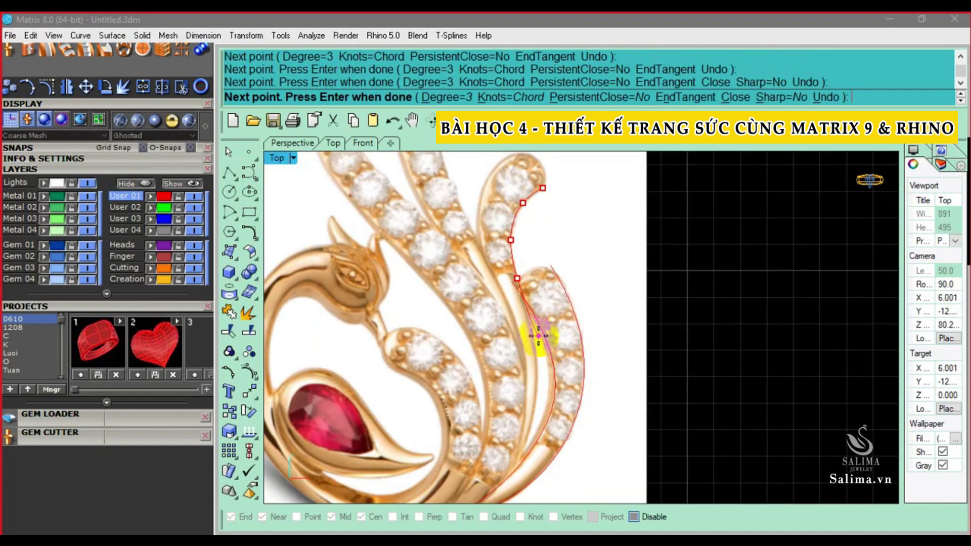
pyautogui.click(533, 329)
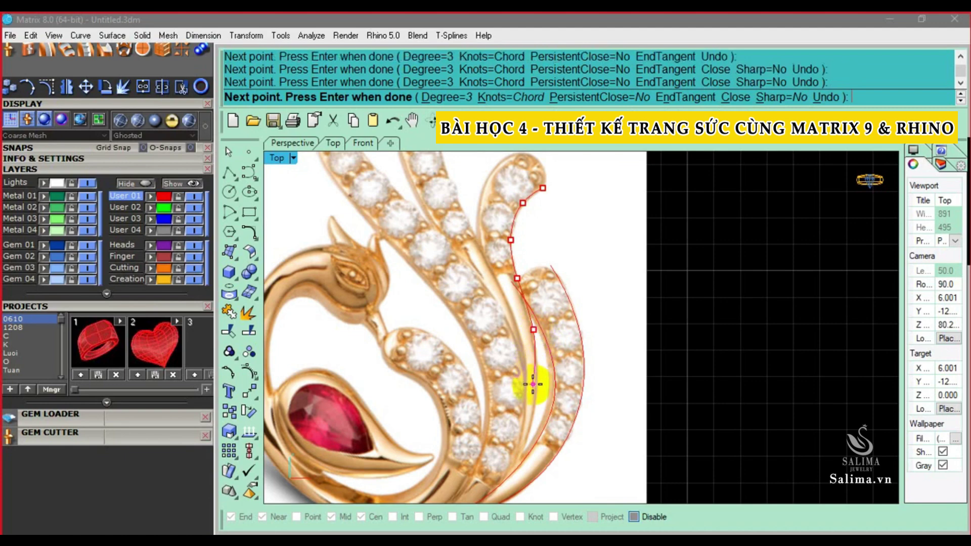
pyautogui.click(534, 405)
pyautogui.scroll(3, 526, 397)
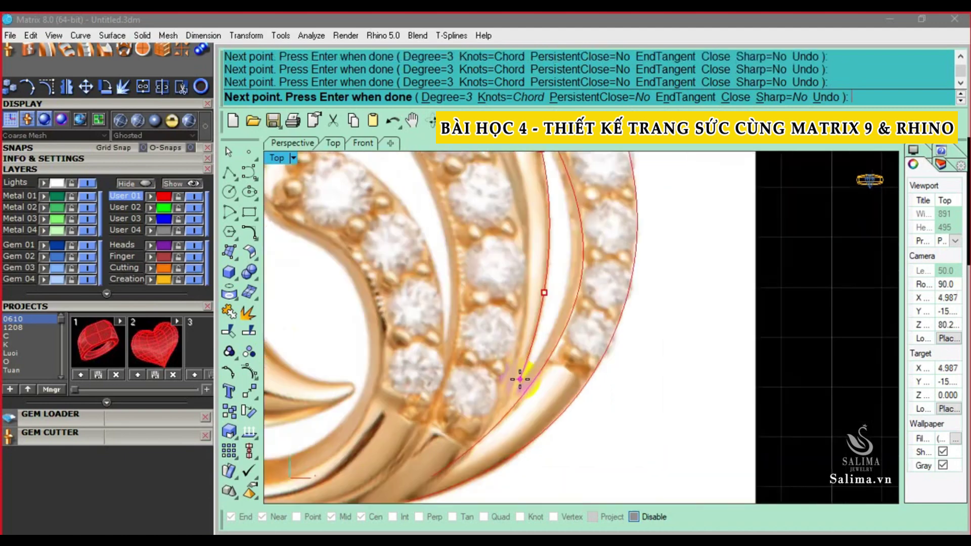
pyautogui.scroll(2, 520, 379)
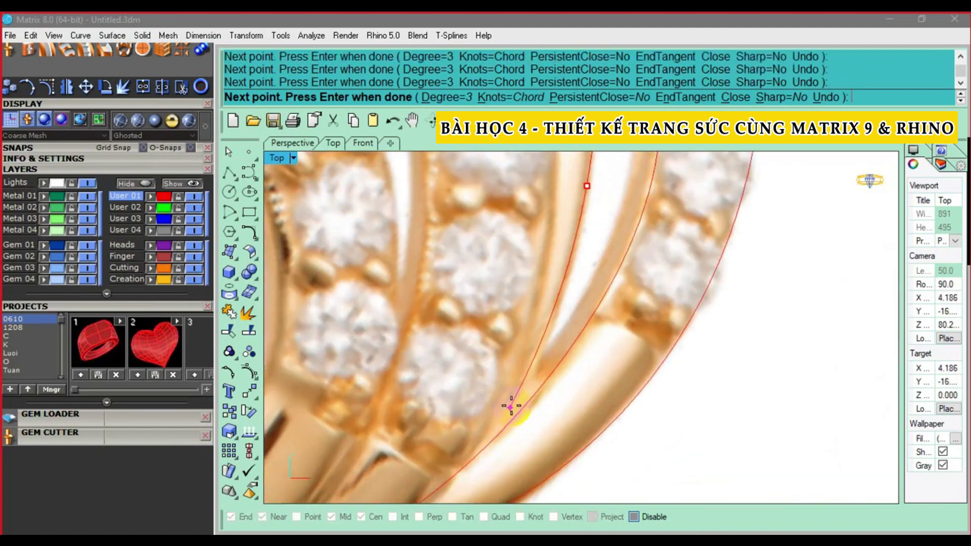
pyautogui.click(518, 396)
pyautogui.scroll(-3, 519, 389)
pyautogui.scroll(-3, 522, 379)
pyautogui.press('Return')
# Trace the curled feather's inner edge from the tip down to its base
pyautogui.scroll(2, 516, 329)
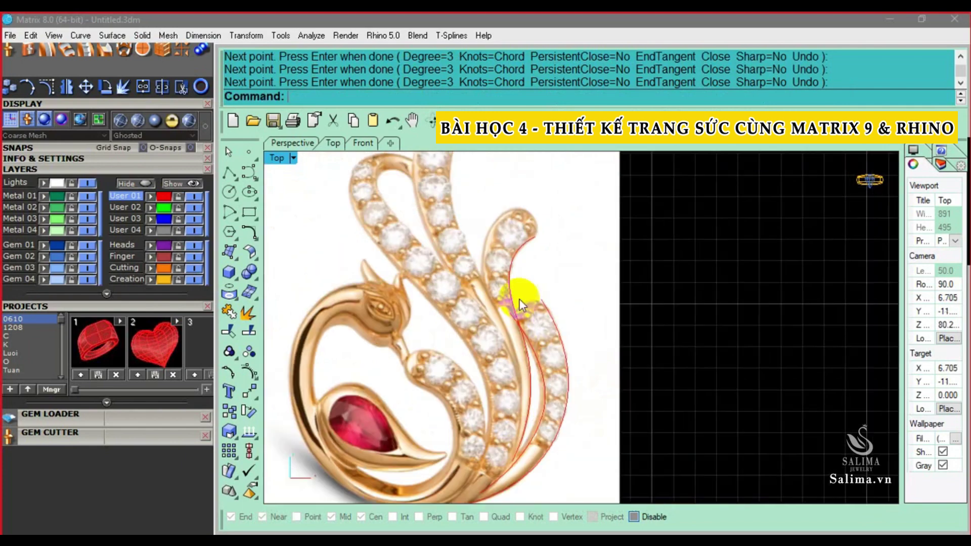
pyautogui.scroll(2, 541, 242)
pyautogui.press('Return')
pyautogui.scroll(2, 515, 214)
pyautogui.scroll(1, 517, 213)
pyautogui.click(526, 213)
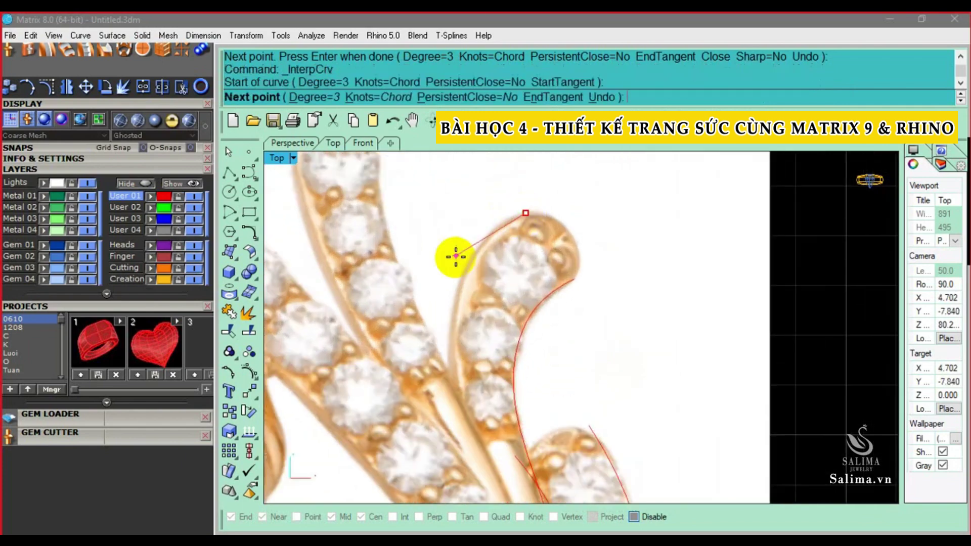
pyautogui.click(465, 267)
pyautogui.scroll(1, 460, 317)
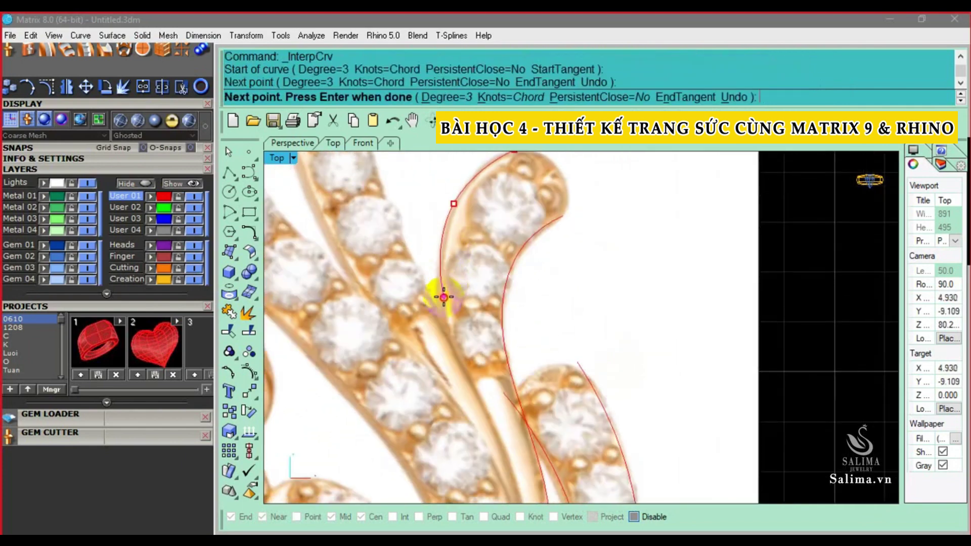
pyautogui.click(433, 288)
pyautogui.scroll(-1, 470, 273)
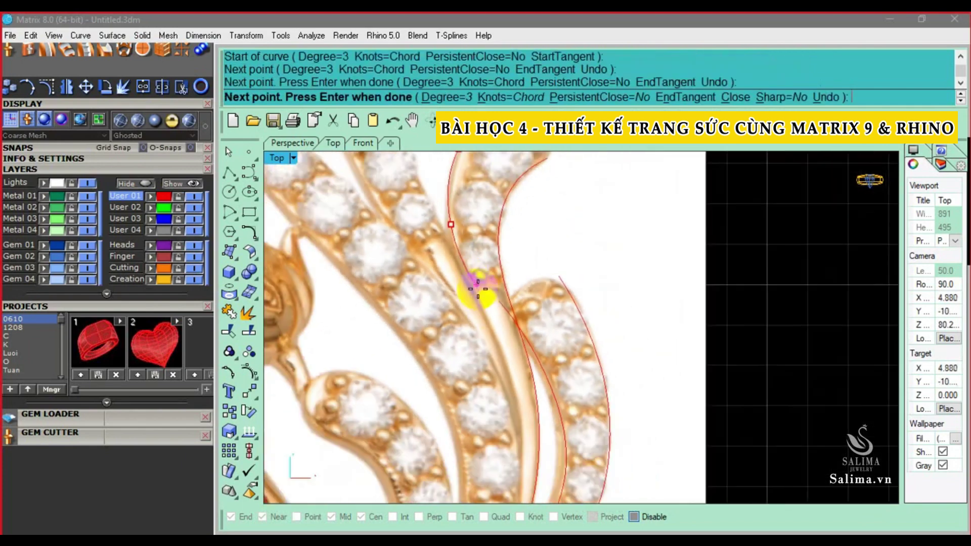
pyautogui.click(482, 316)
pyautogui.scroll(-2, 482, 314)
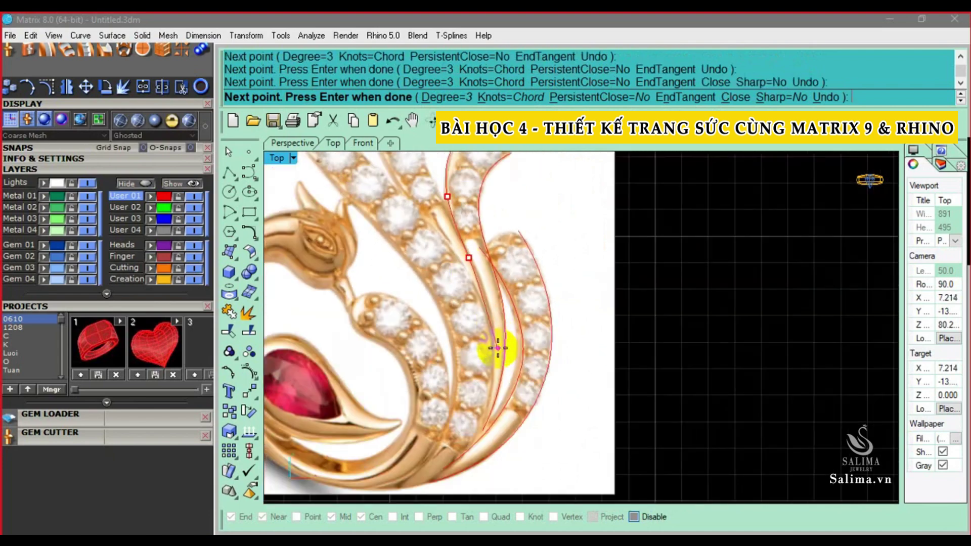
pyautogui.click(495, 332)
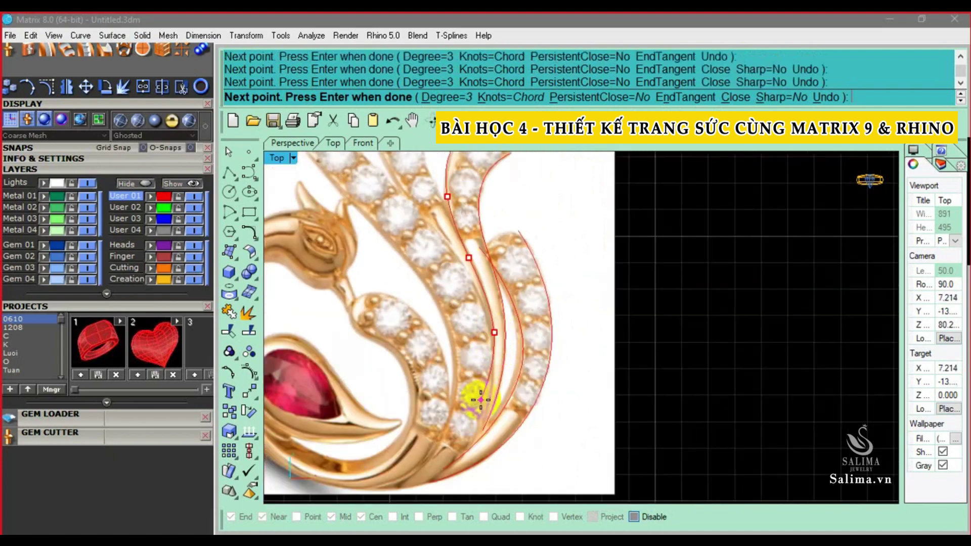
pyautogui.scroll(1, 473, 426)
pyautogui.click(466, 423)
pyautogui.press('Return')
# Trace the tall central feather's right edge from its top downward
pyautogui.scroll(-2, 462, 304)
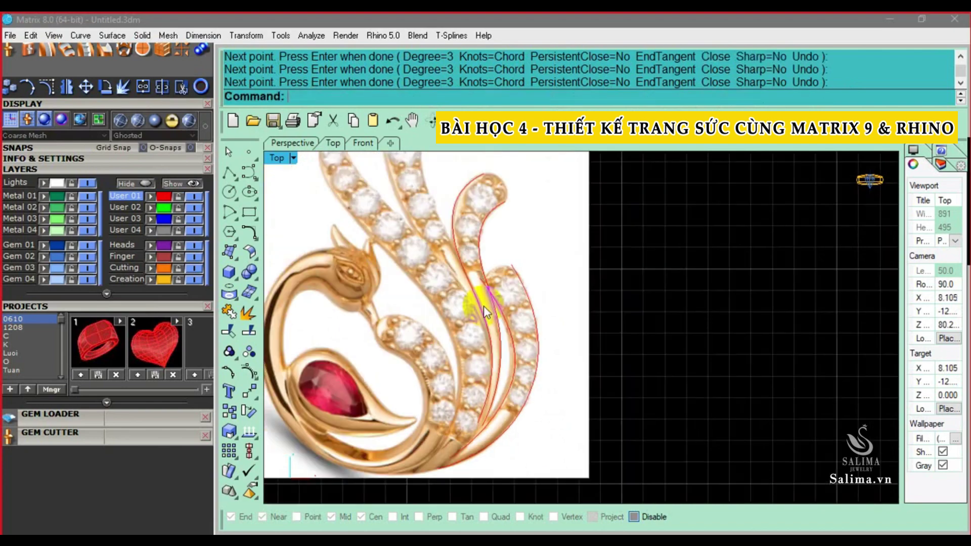
pyautogui.moveTo(462, 304)
pyautogui.mouseDown(button='right')
pyautogui.moveTo(454, 245)
pyautogui.moveTo(430, 196)
pyautogui.mouseUp(button='right')
pyautogui.press('Return')
pyautogui.click(439, 194)
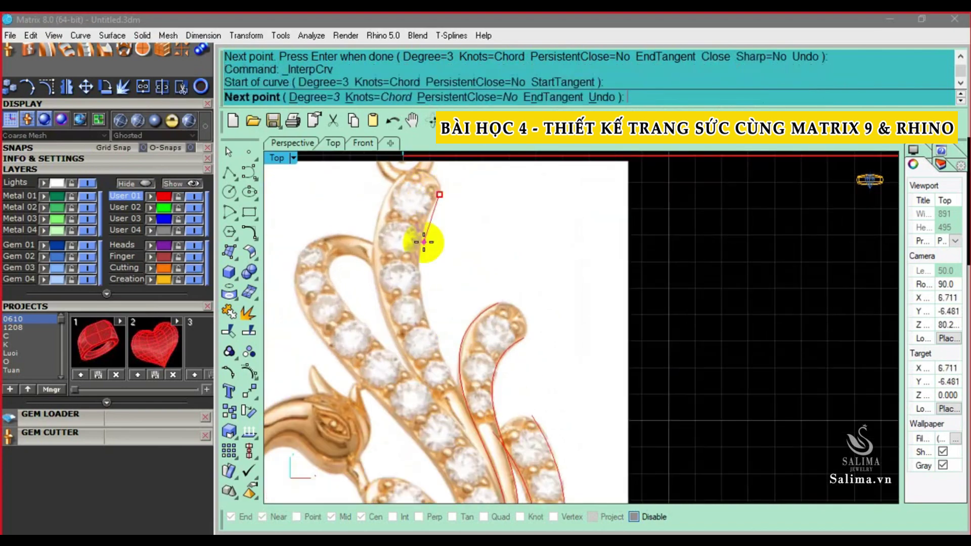
pyautogui.click(420, 238)
pyautogui.click(427, 319)
pyautogui.scroll(1, 431, 299)
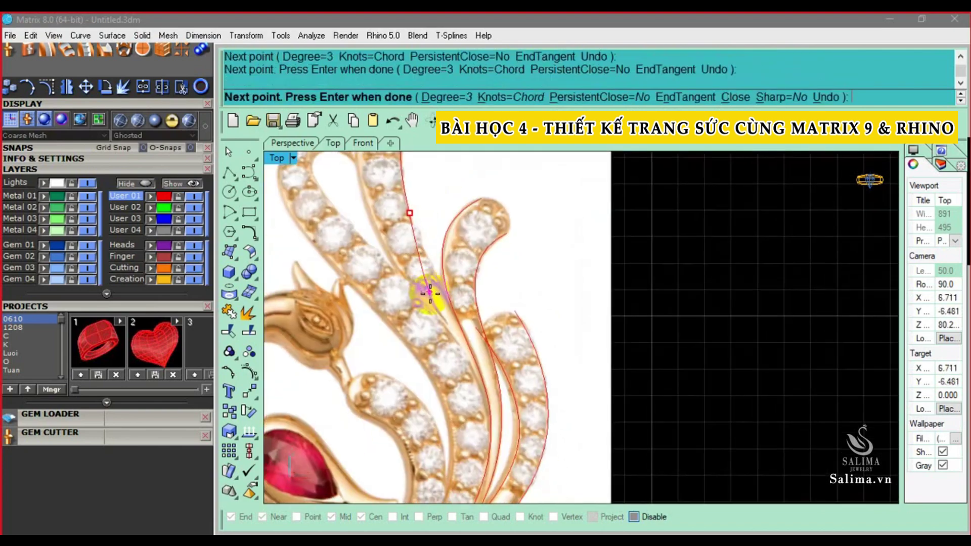
pyautogui.scroll(1, 440, 295)
pyautogui.click(445, 290)
pyautogui.scroll(1, 445, 288)
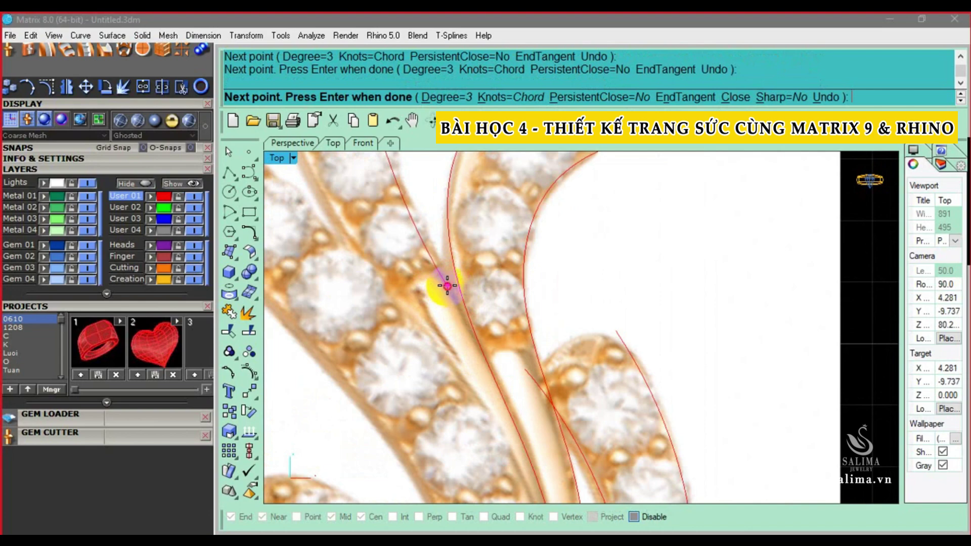
pyautogui.scroll(-2, 457, 288)
pyautogui.scroll(2, 457, 288)
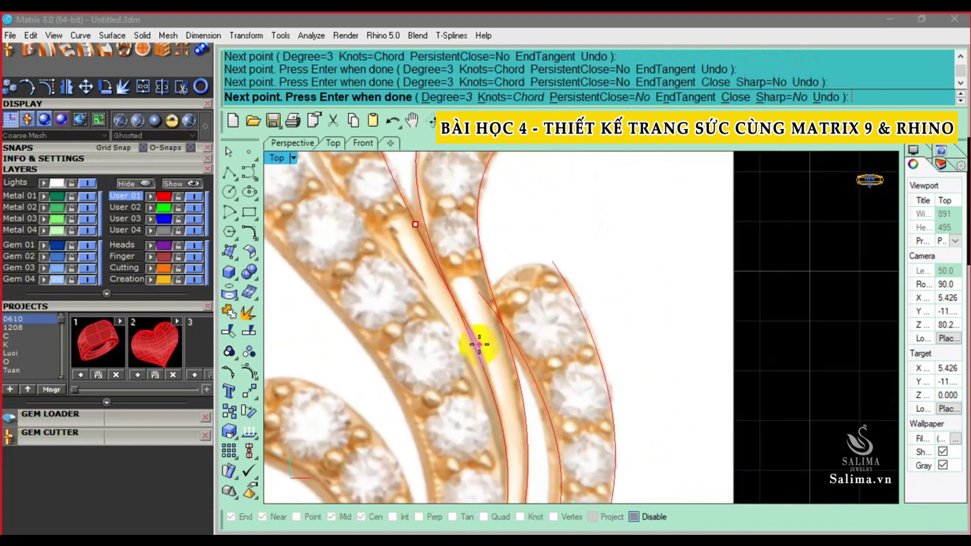
pyautogui.click(479, 345)
pyautogui.scroll(-3, 462, 364)
pyautogui.scroll(1, 468, 394)
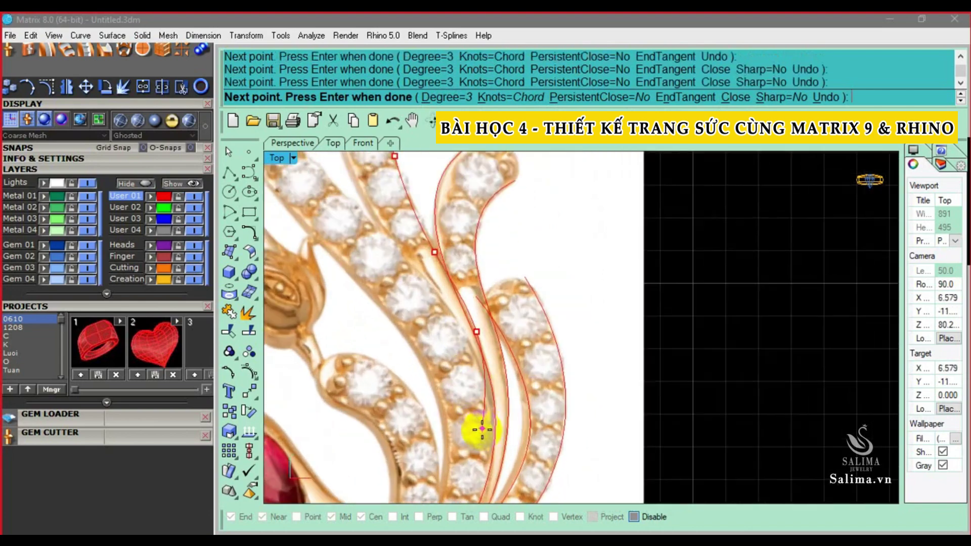
pyautogui.press('Return')
pyautogui.scroll(-3, 419, 247)
# Trace the central feather's left edge with a five-point interpolated curve
pyautogui.press('Return')
pyautogui.scroll(3, 411, 217)
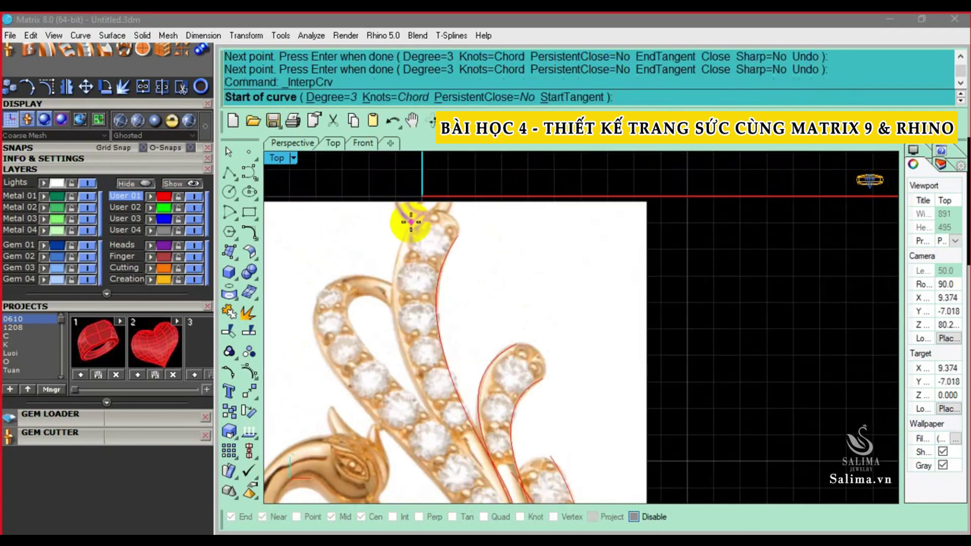
pyautogui.click(422, 213)
pyautogui.click(396, 256)
pyautogui.press('Down')
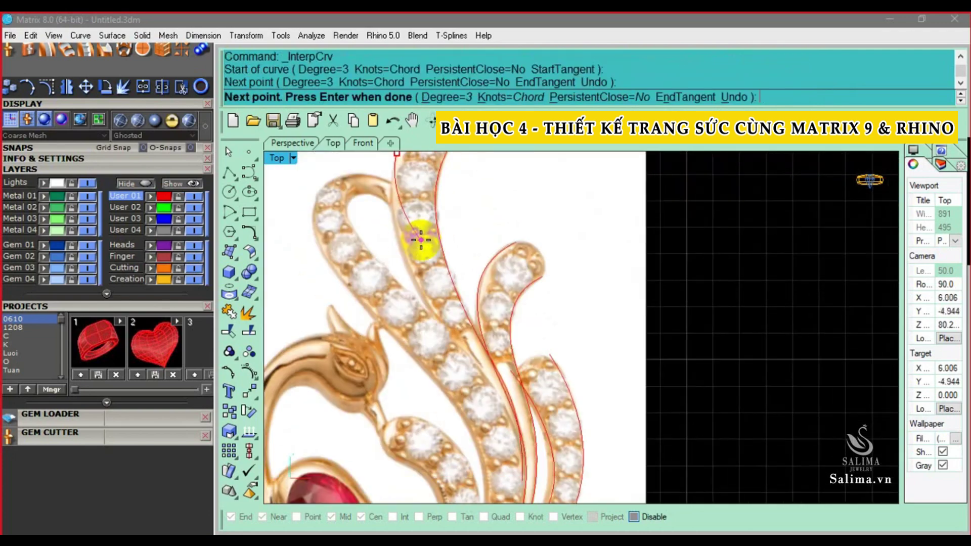
pyautogui.click(399, 240)
pyautogui.click(436, 326)
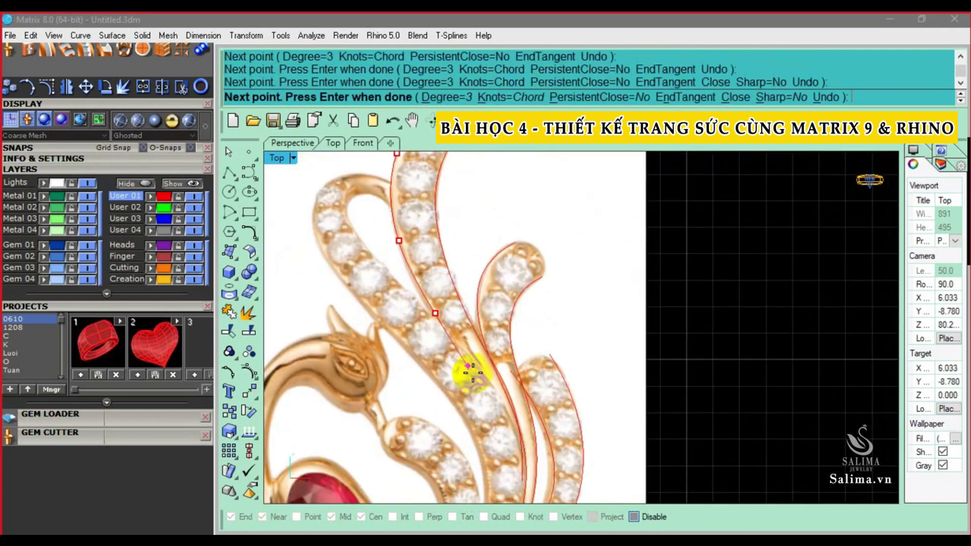
pyautogui.scroll(-2, 465, 372)
pyautogui.scroll(2, 455, 349)
pyautogui.click(443, 332)
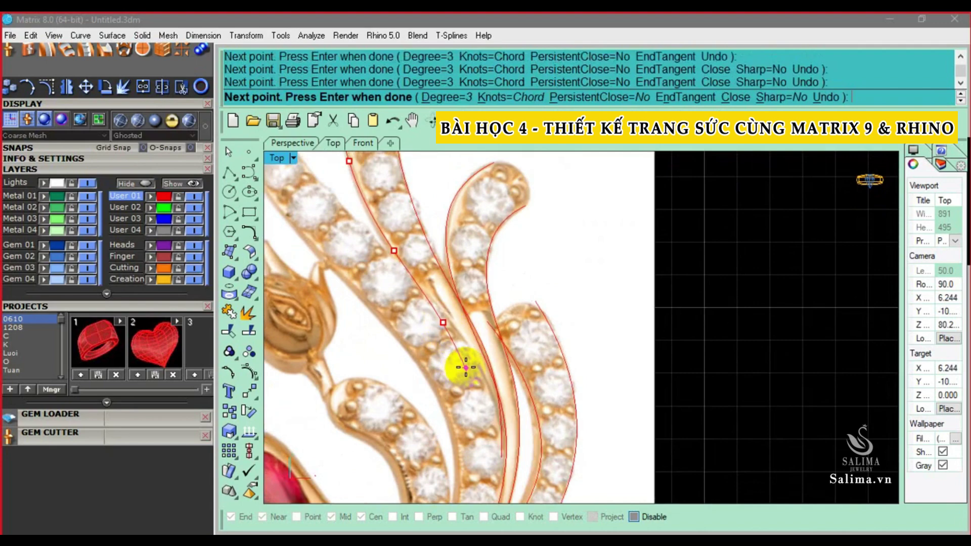
pyautogui.press('Return')
pyautogui.scroll(-3, 461, 368)
pyautogui.scroll(2, 405, 283)
# Start a curve inside the left feather's curl, running around it and down the inner edge
pyautogui.press('Return')
pyautogui.scroll(2, 405, 283)
pyautogui.scroll(2, 399, 271)
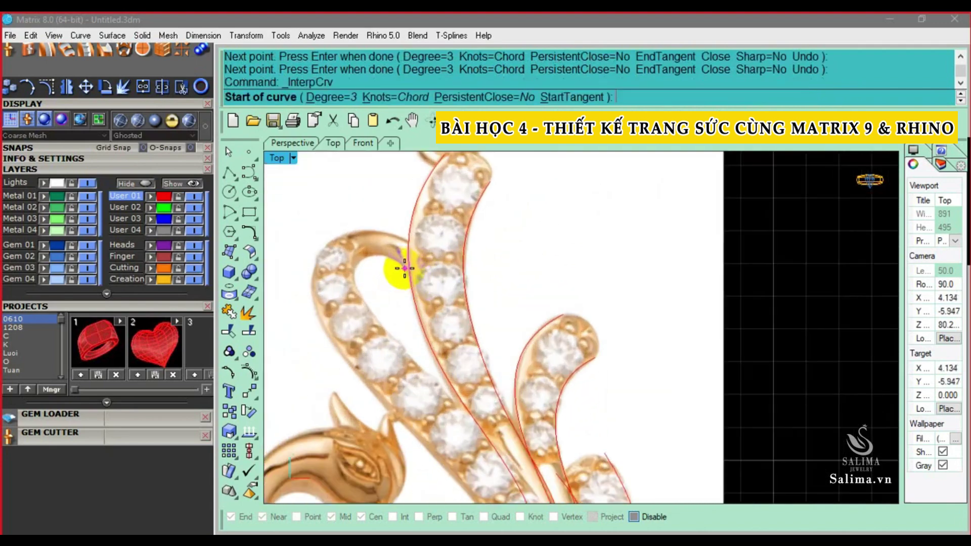
pyautogui.click(405, 268)
pyautogui.click(377, 247)
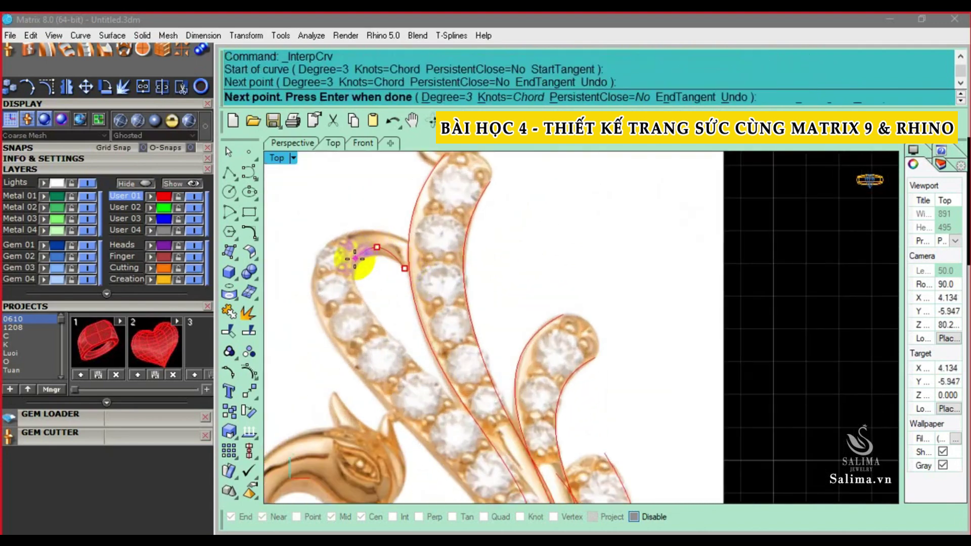
pyautogui.click(350, 262)
pyautogui.moveTo(381, 341); pyautogui.dragTo(377, 297, button='right')
pyautogui.click(361, 262)
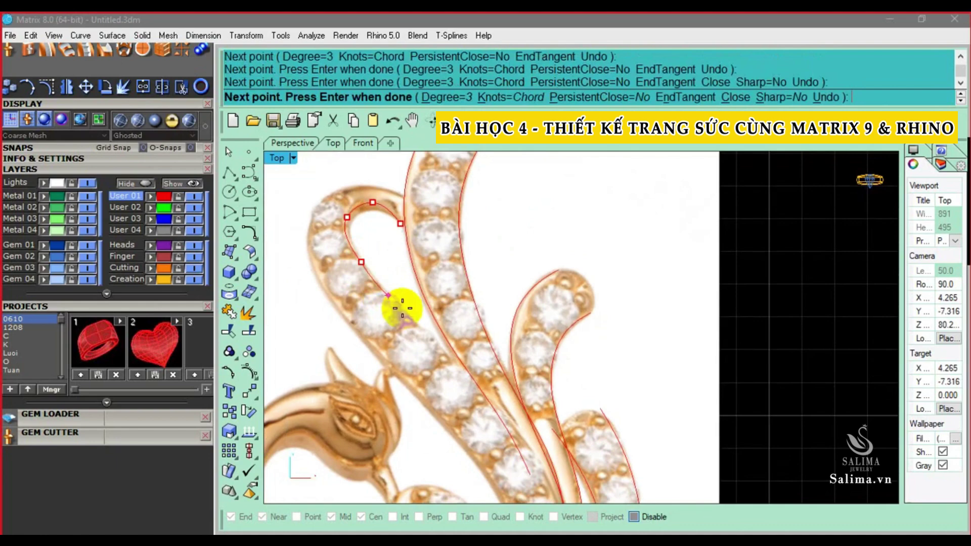
pyautogui.click(423, 334)
# Extend the left-feather curve down the feather strand and finish it
pyautogui.scroll(2, 450, 354)
pyautogui.click(502, 398)
pyautogui.scroll(-2, 547, 401)
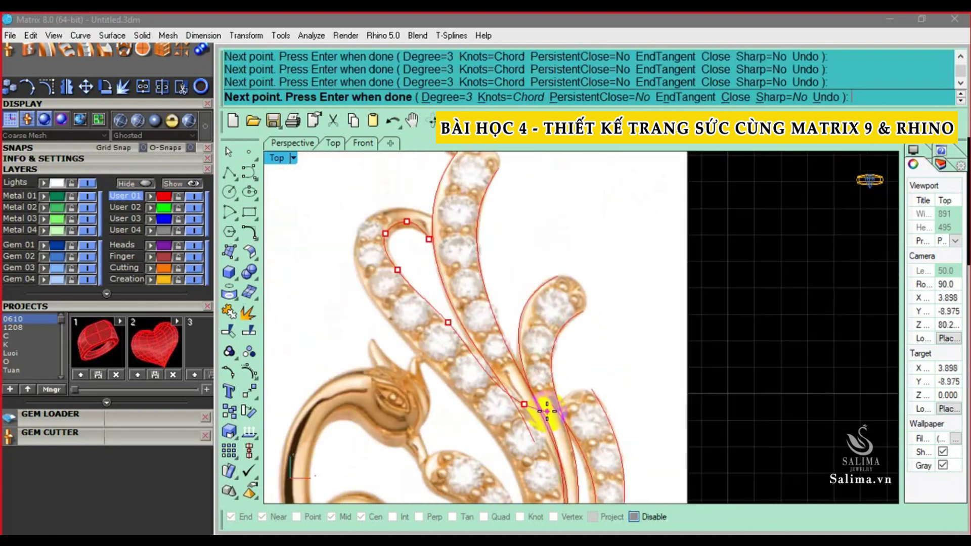
pyautogui.scroll(2, 503, 336)
pyautogui.scroll(1, 496, 347)
pyautogui.scroll(-2, 518, 372)
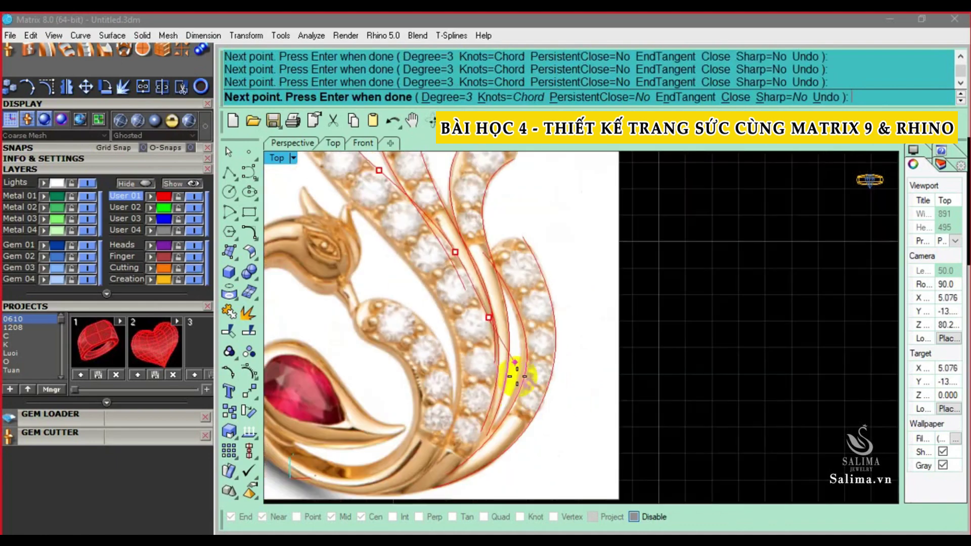
pyautogui.scroll(2, 440, 381)
pyautogui.click(438, 412)
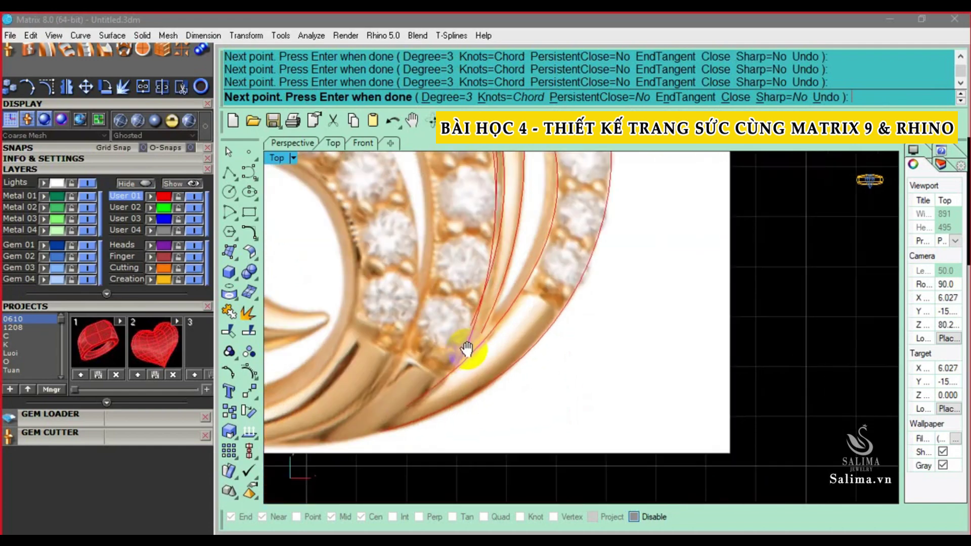
pyautogui.scroll(-2, 402, 420)
pyautogui.scroll(1, 374, 419)
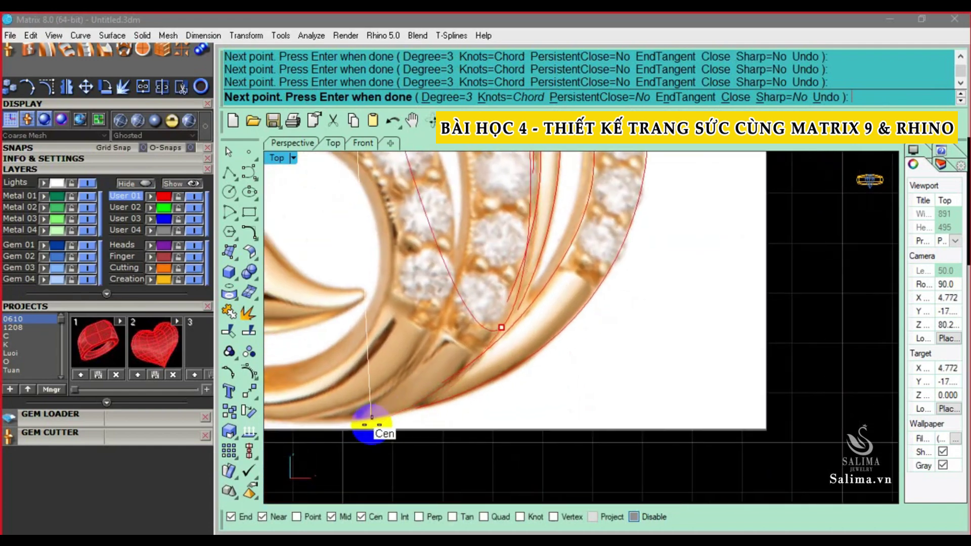
pyautogui.click(372, 418)
pyautogui.press('Return')
pyautogui.scroll(-2, 405, 329)
pyautogui.scroll(2, 420, 247)
# Begin a new curve at the feather tip, following the feather's edge downward
pyautogui.press('Return')
pyautogui.scroll(2, 420, 246)
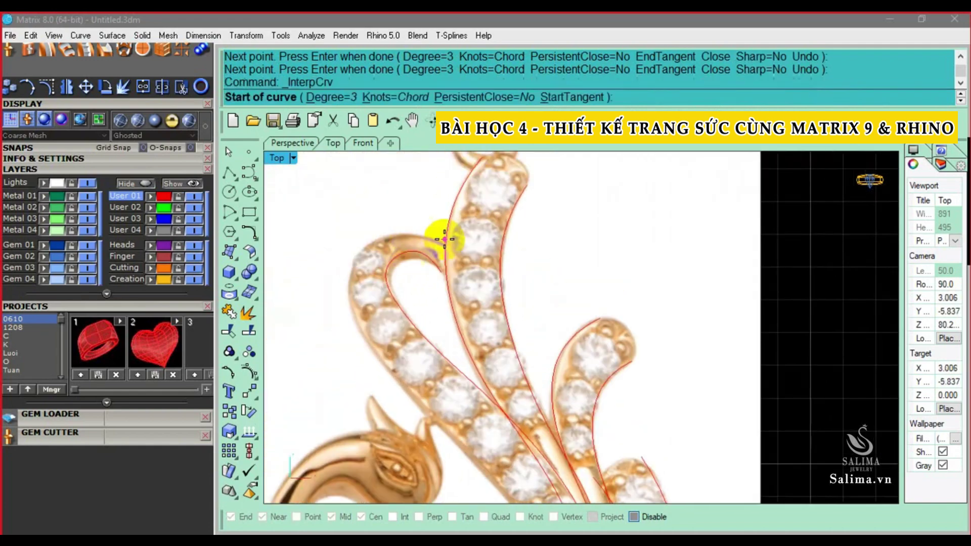
pyautogui.scroll(2, 439, 232)
pyautogui.click(451, 252)
pyautogui.click(392, 228)
pyautogui.moveTo(375, 239); pyautogui.dragTo(475, 215, button='right')
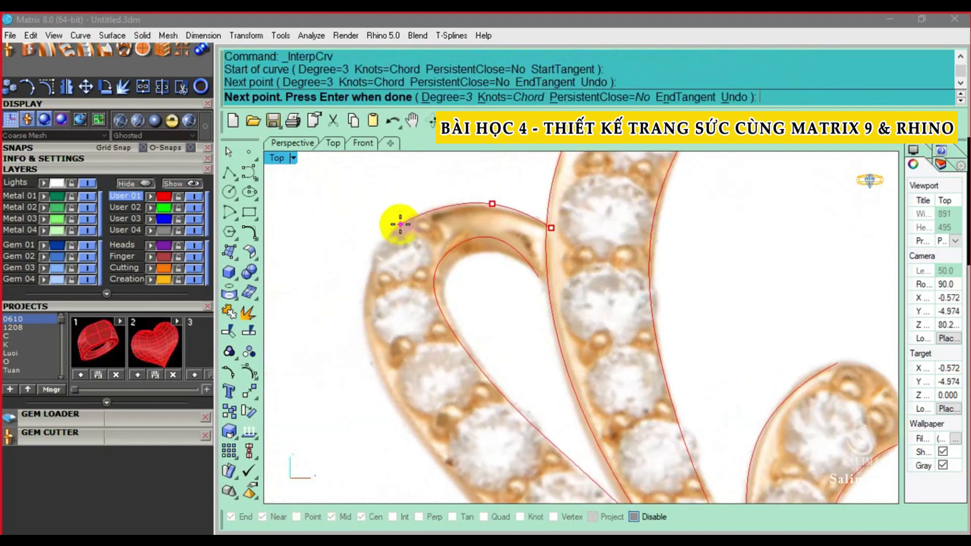
pyautogui.click(397, 225)
pyautogui.click(368, 320)
pyautogui.scroll(-2, 379, 335)
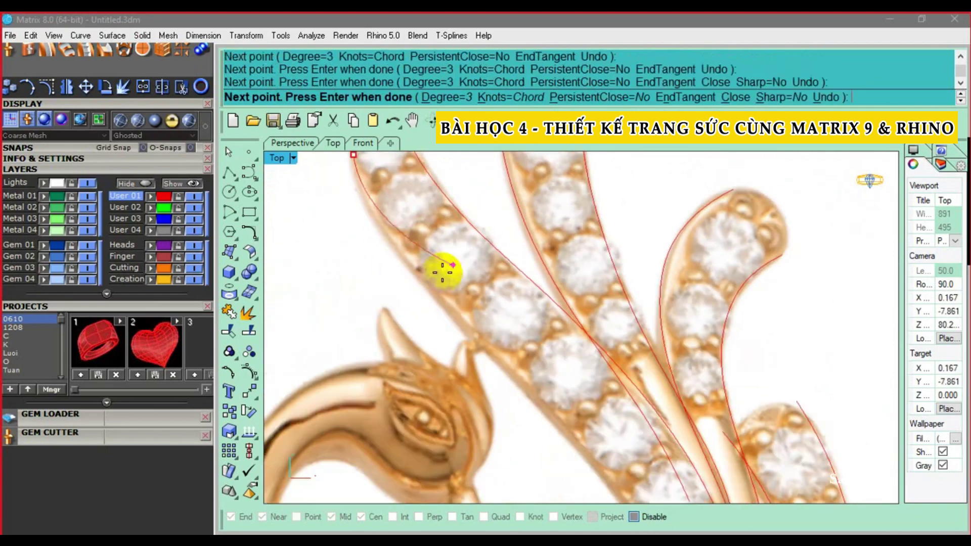
# Continue that curve along the gem strand beside the lower body to its bottom
pyautogui.click(412, 264)
pyautogui.scroll(-1, 482, 272)
pyautogui.scroll(1, 602, 321)
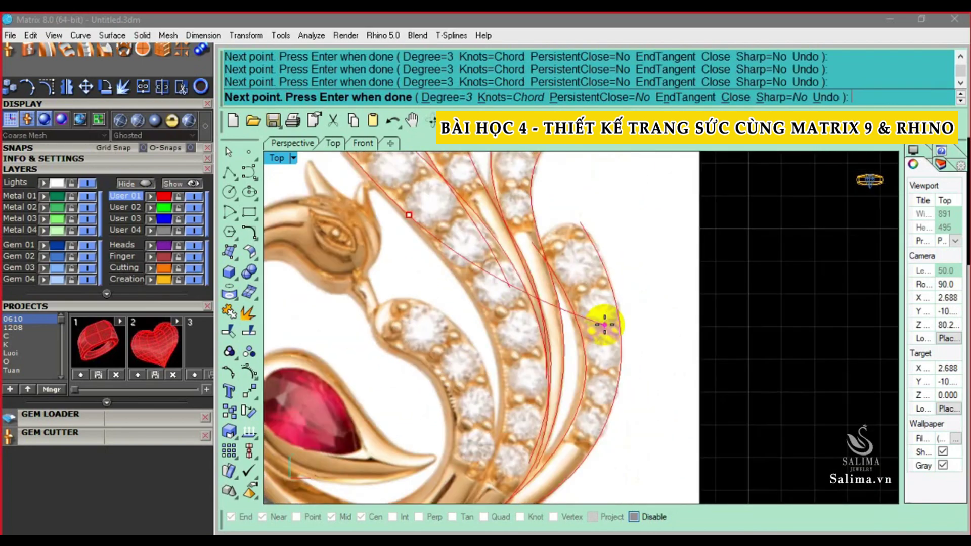
pyautogui.click(480, 319)
pyautogui.scroll(-1, 494, 343)
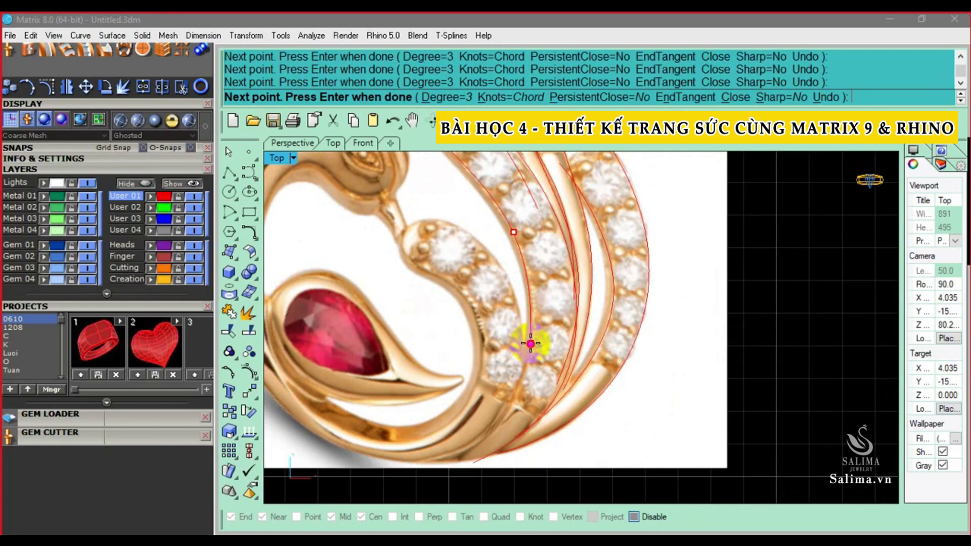
pyautogui.click(530, 344)
pyautogui.click(500, 424)
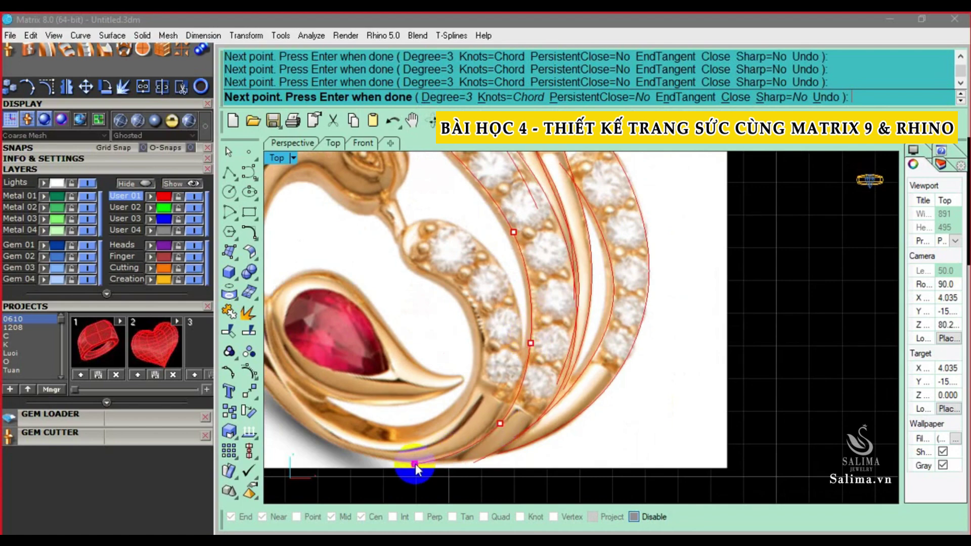
pyautogui.press('Return')
pyautogui.scroll(-1, 487, 350)
pyautogui.scroll(1, 488, 298)
pyautogui.press('Return')
# Trace the outer body curve from the swan's neck around the pendant's lower edge to the head top
pyautogui.click(473, 277)
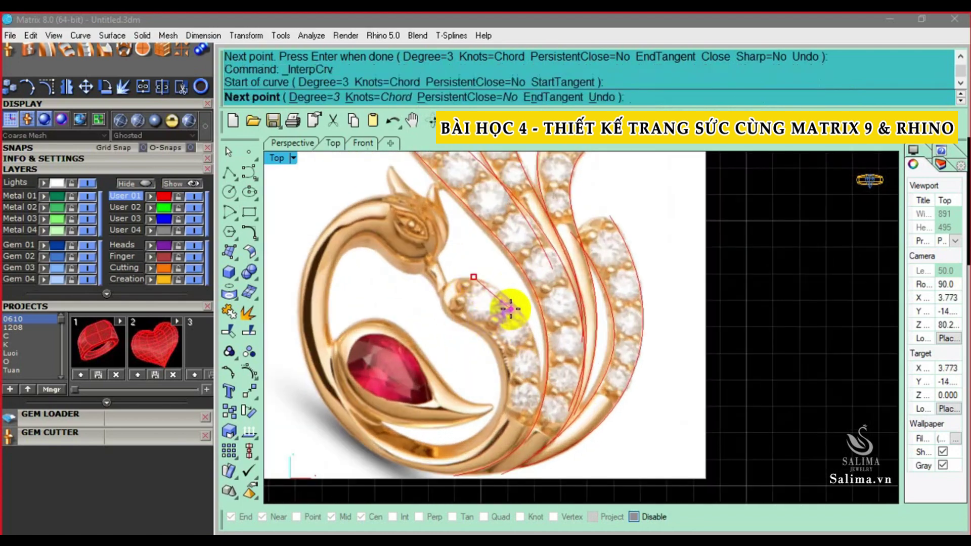
pyautogui.click(517, 310)
pyautogui.scroll(1, 531, 397)
pyautogui.click(531, 396)
pyautogui.scroll(2, 549, 339)
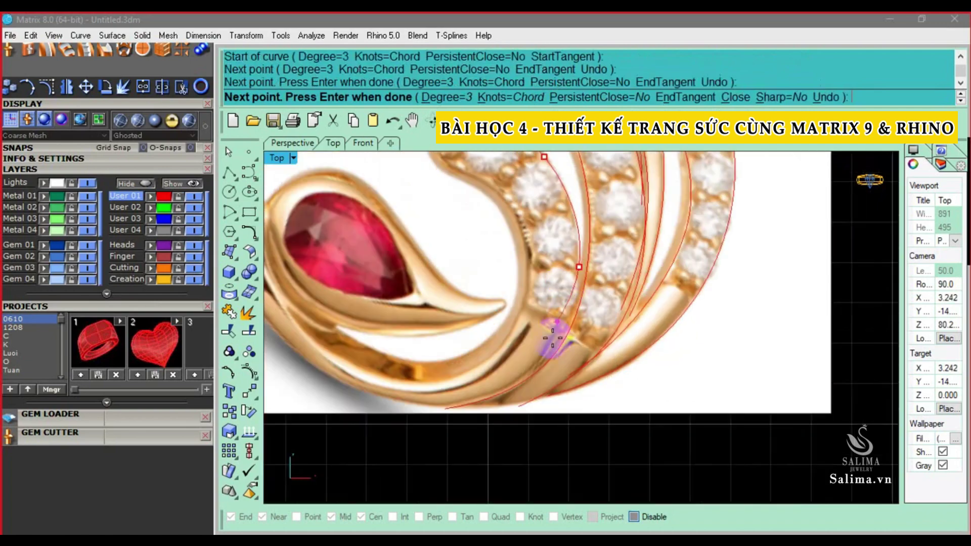
pyautogui.click(539, 360)
pyautogui.click(401, 403)
pyautogui.scroll(-1, 405, 386)
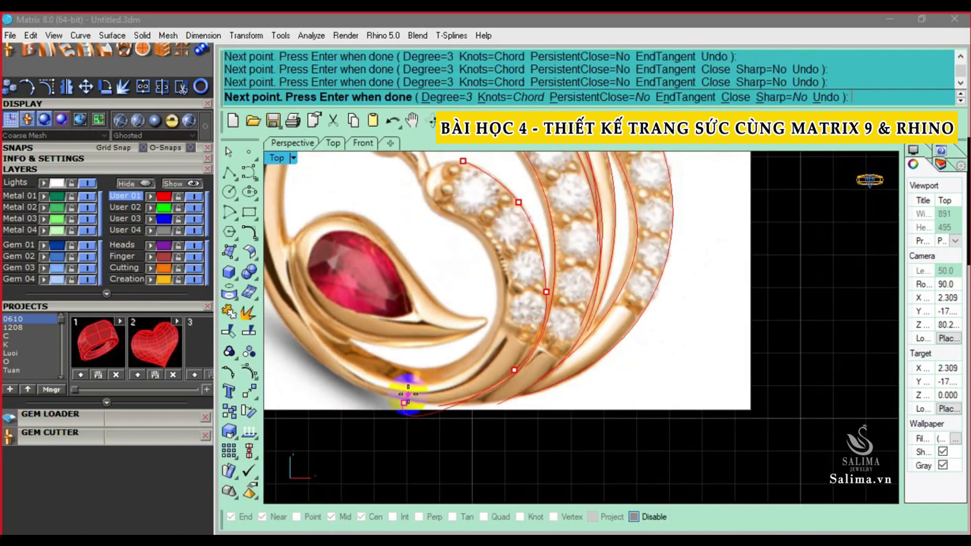
pyautogui.scroll(-1, 367, 361)
pyautogui.click(373, 344)
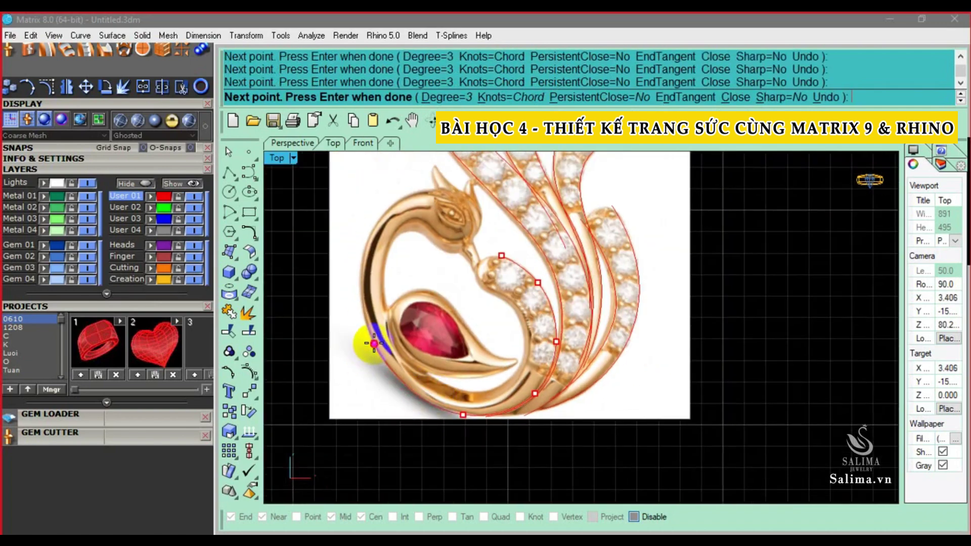
pyautogui.click(366, 246)
pyautogui.click(422, 191)
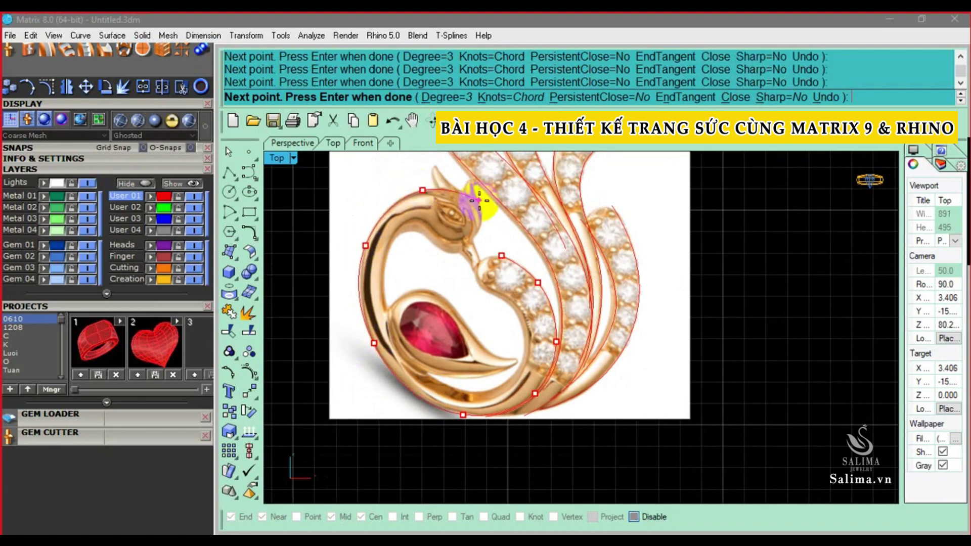
pyautogui.press('Return')
# Start a curve along the inner neck edge, following it down the body
pyautogui.scroll(2, 490, 271)
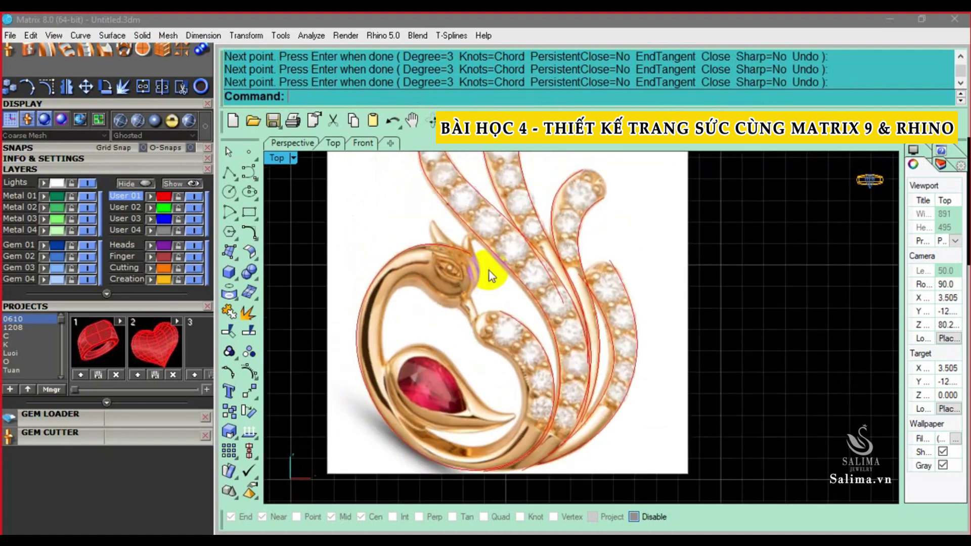
pyautogui.scroll(1, 521, 368)
pyautogui.press('Return')
pyautogui.moveTo(516, 369); pyautogui.dragTo(505, 293, button='right')
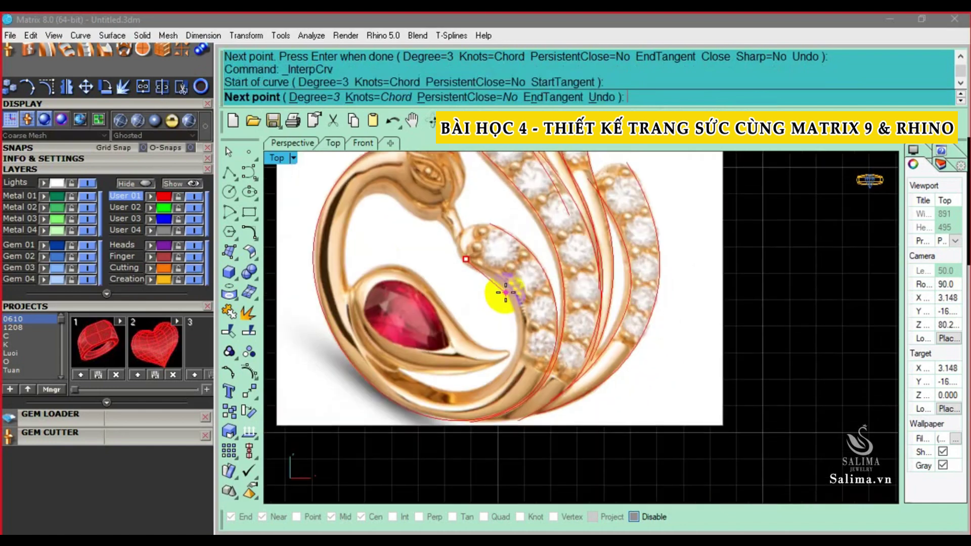
pyautogui.click(509, 286)
pyautogui.scroll(2, 520, 307)
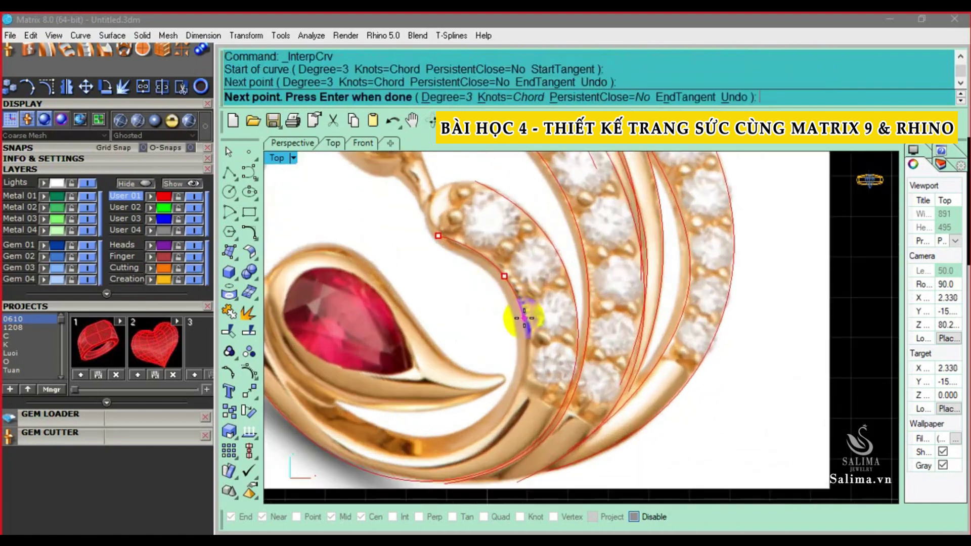
pyautogui.click(529, 320)
pyautogui.moveTo(521, 349); pyautogui.dragTo(542, 309, button='right')
pyautogui.click(528, 371)
# Carry the inner curve past the pendant bottom, beside the ruby and up the inner ring
pyautogui.moveTo(528, 371); pyautogui.dragTo(562, 326, button='right')
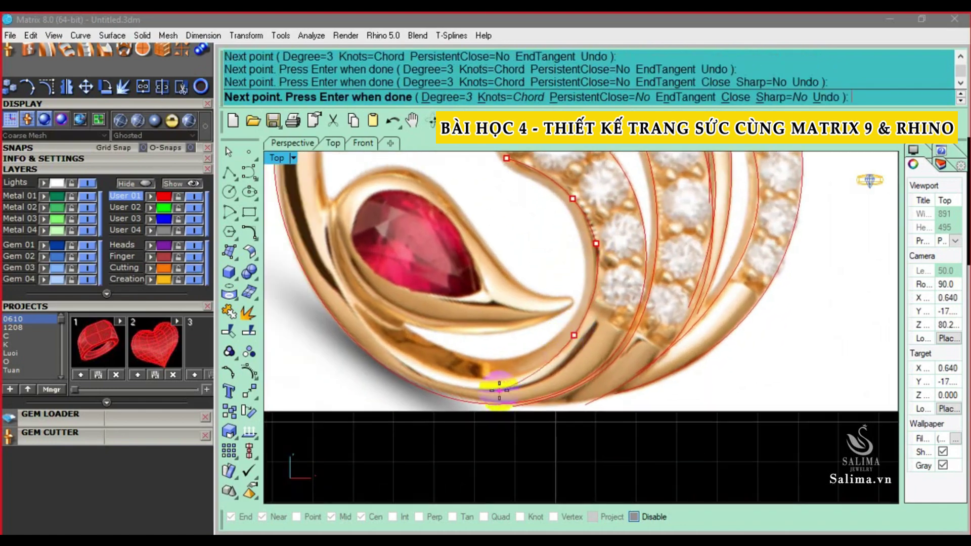
pyautogui.click(481, 372)
pyautogui.moveTo(481, 373); pyautogui.dragTo(550, 406, button='right')
pyautogui.click(434, 366)
pyautogui.scroll(-2, 410, 321)
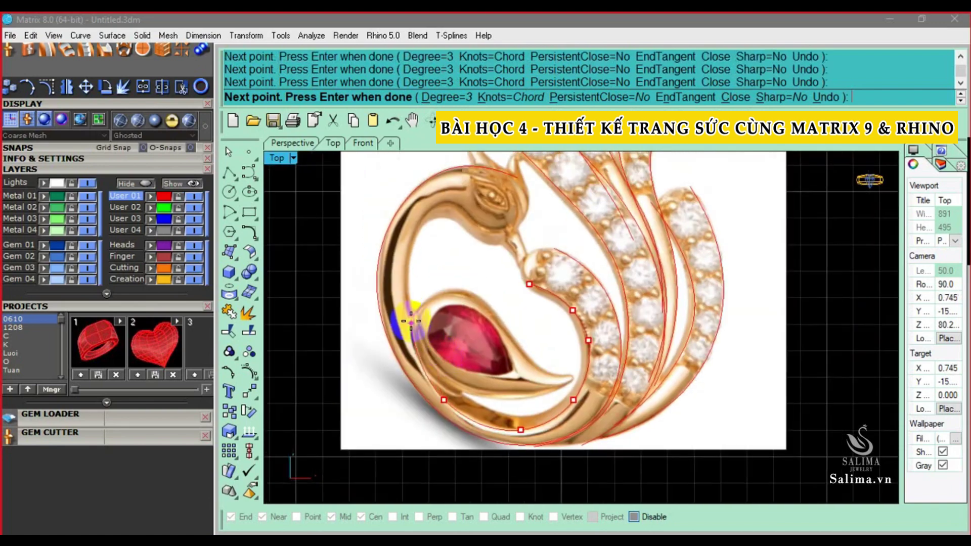
pyautogui.click(409, 309)
pyautogui.click(410, 241)
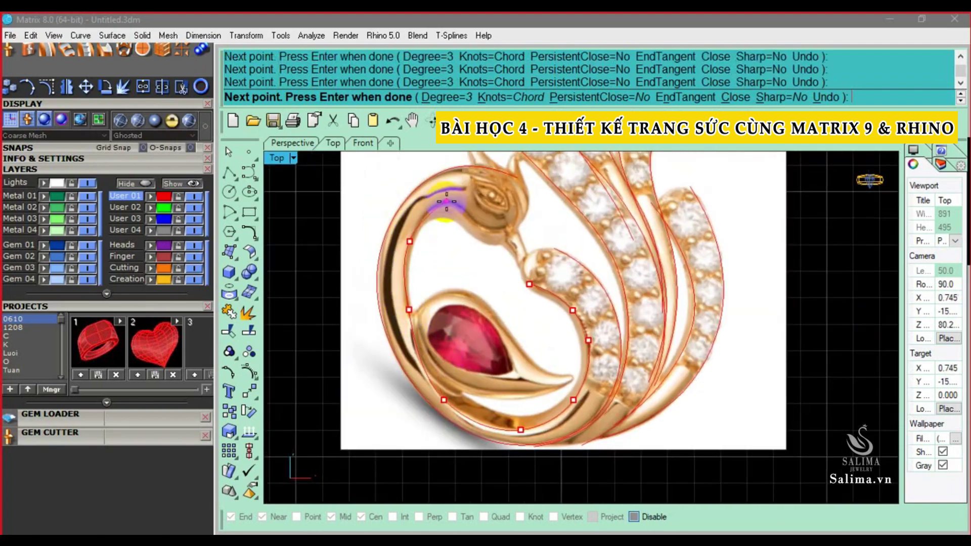
pyautogui.rightClick(542, 266)
# Trace a closed curve around the swan's head, along its underside toward the beak
pyautogui.scroll(2, 528, 255)
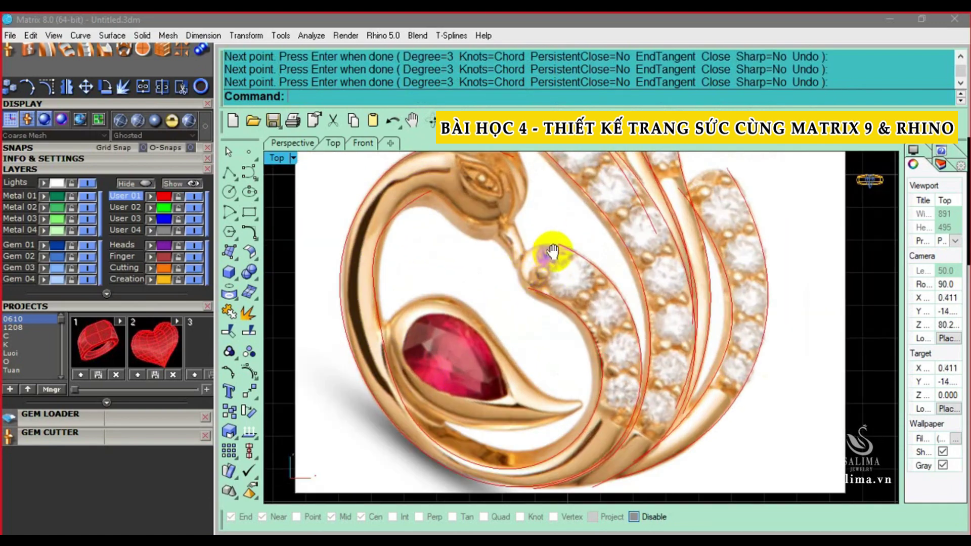
pyautogui.moveTo(552, 251); pyautogui.dragTo(509, 300, button='right')
pyautogui.scroll(2, 442, 250)
pyautogui.rightClick(438, 226)
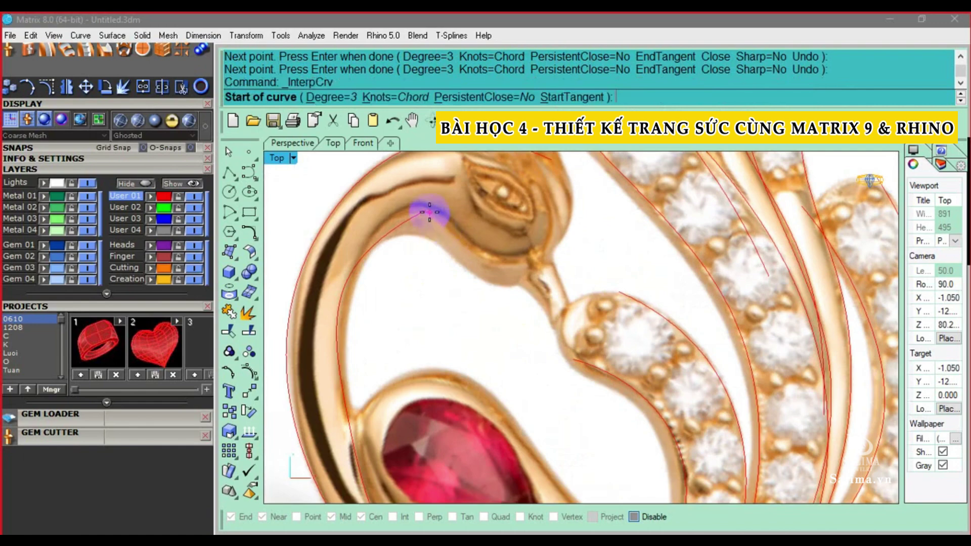
pyautogui.click(433, 219)
pyautogui.click(454, 252)
pyautogui.click(511, 281)
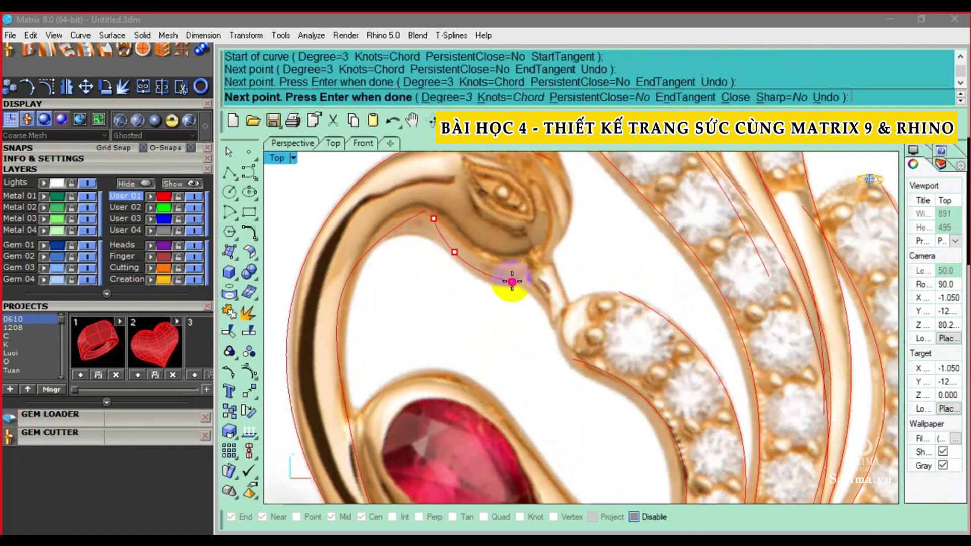
pyautogui.click(561, 244)
pyautogui.moveTo(561, 244); pyautogui.dragTo(555, 296, button='right')
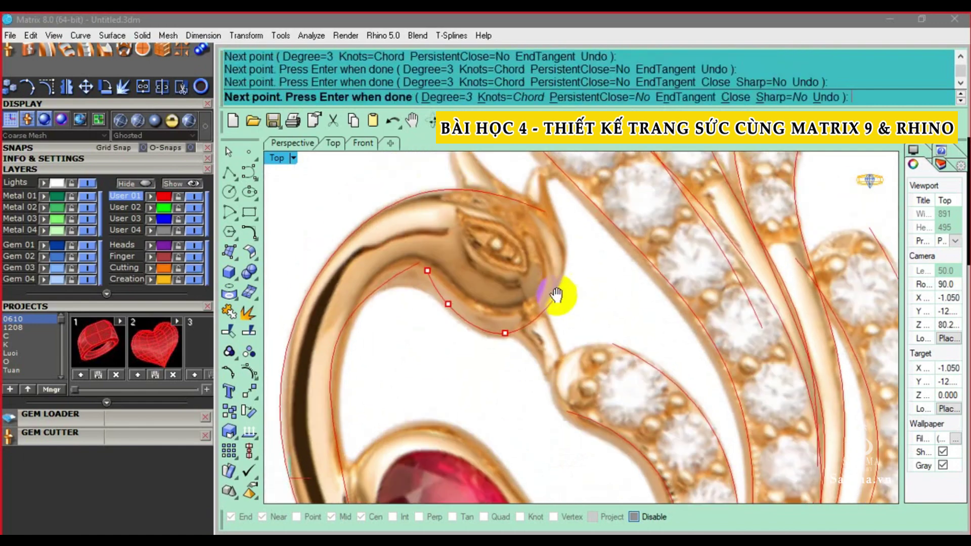
pyautogui.click(556, 220)
pyautogui.scroll(-2, 557, 220)
pyautogui.scroll(-2, 548, 278)
pyautogui.scroll(-2, 554, 287)
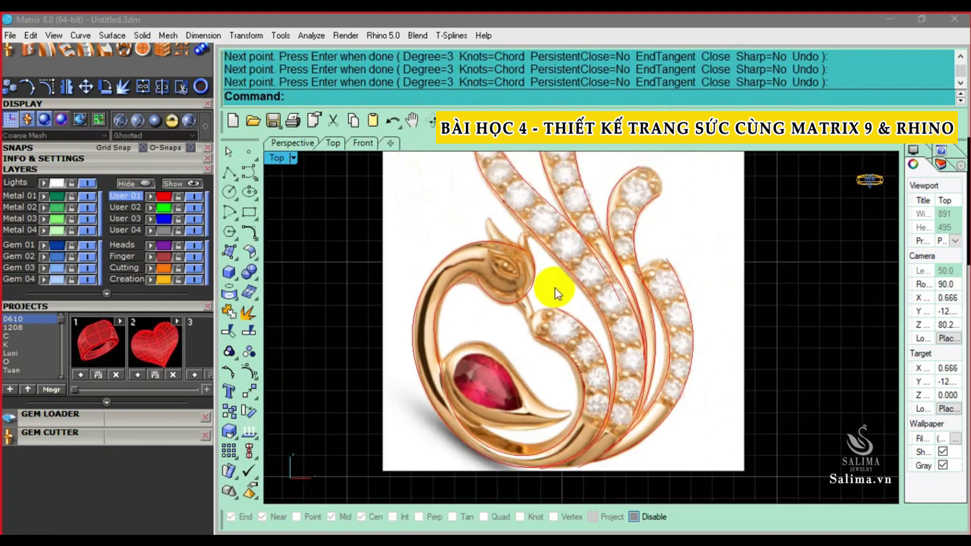
pyautogui.scroll(-2, 569, 302)
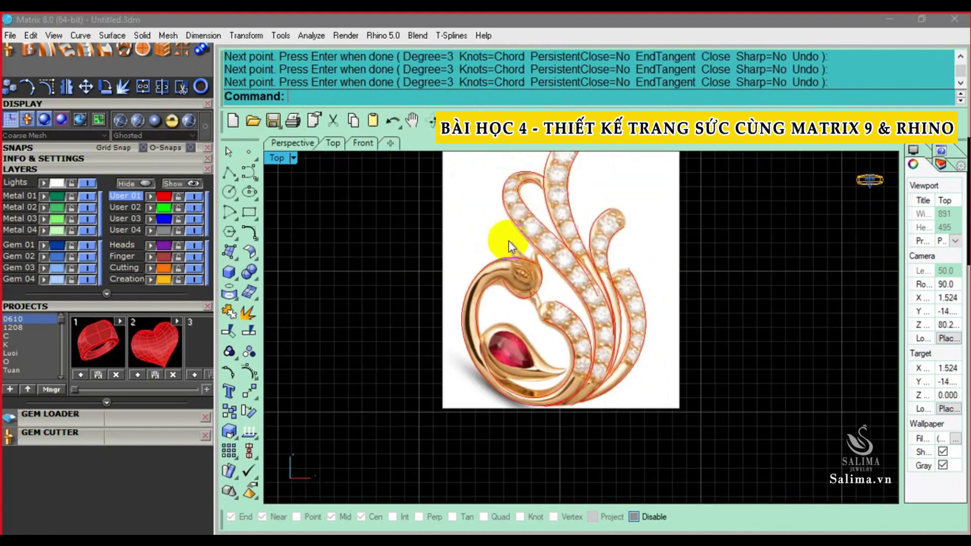
pyautogui.scroll(2, 520, 389)
pyautogui.scroll(2, 511, 350)
pyautogui.scroll(2, 566, 359)
# Outline the ruby setting with a five-point curve over its tip and above the ruby
pyautogui.rightClick(566, 359)
pyautogui.click(566, 359)
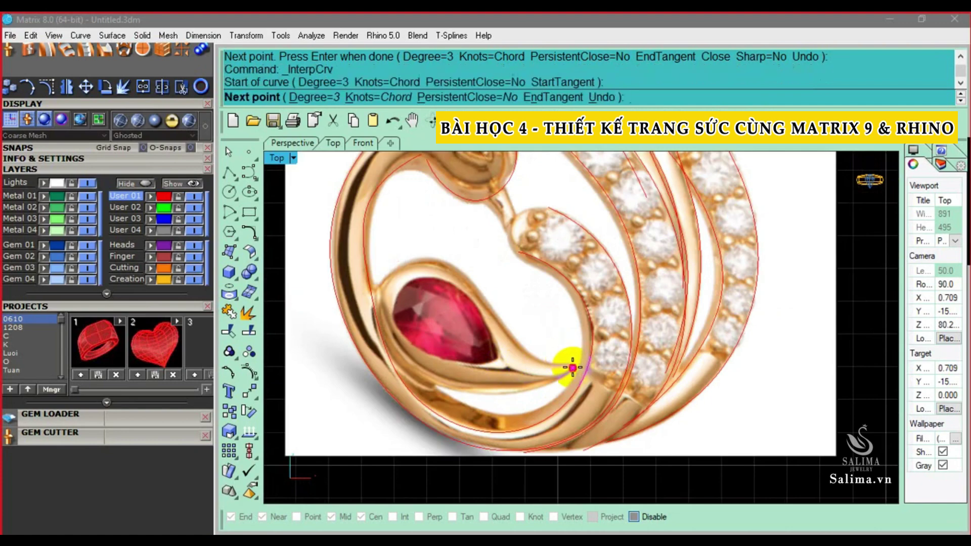
pyautogui.scroll(1, 547, 357)
pyautogui.click(527, 354)
pyautogui.click(475, 282)
pyautogui.click(407, 235)
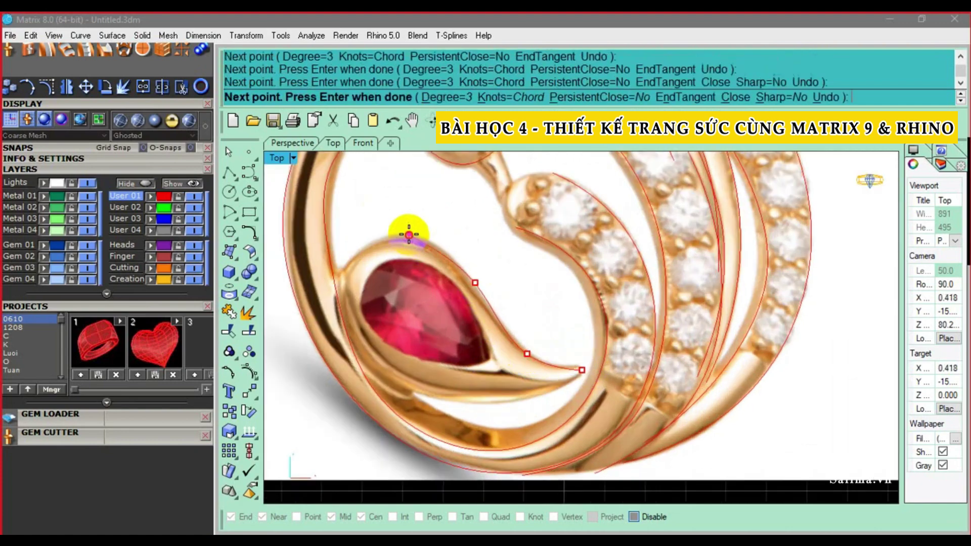
pyautogui.scroll(1, 345, 274)
pyautogui.click(341, 274)
pyautogui.rightClick(342, 274)
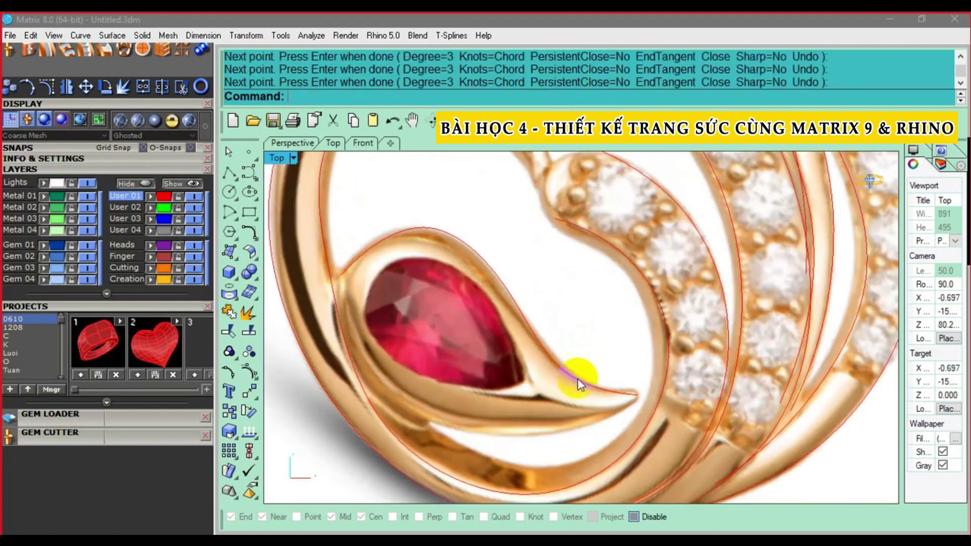
# Trace the setting's lower edge toward the swirl's tip with a five-point curve
pyautogui.rightClick(581, 379)
pyautogui.click(629, 407)
pyautogui.click(548, 433)
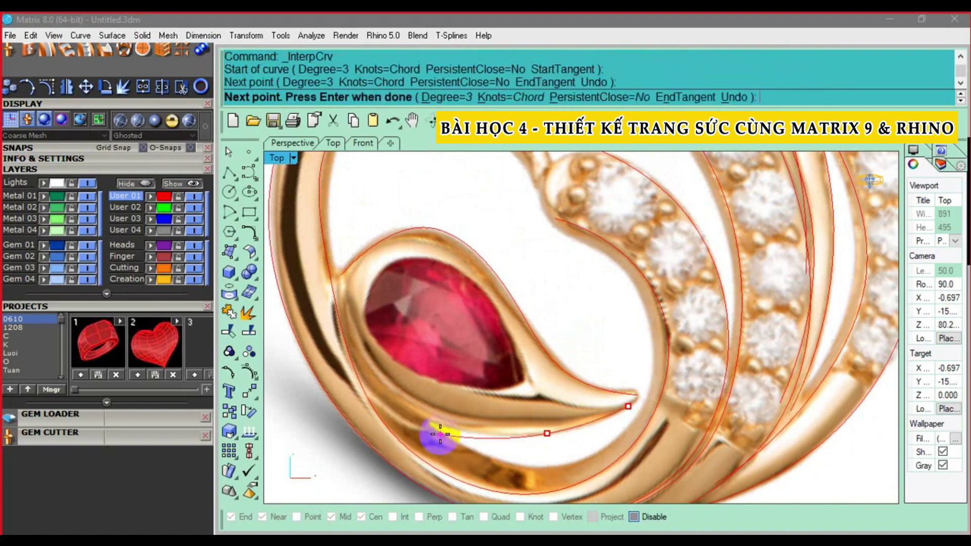
pyautogui.click(433, 425)
pyautogui.scroll(1, 397, 407)
pyautogui.scroll(1, 368, 348)
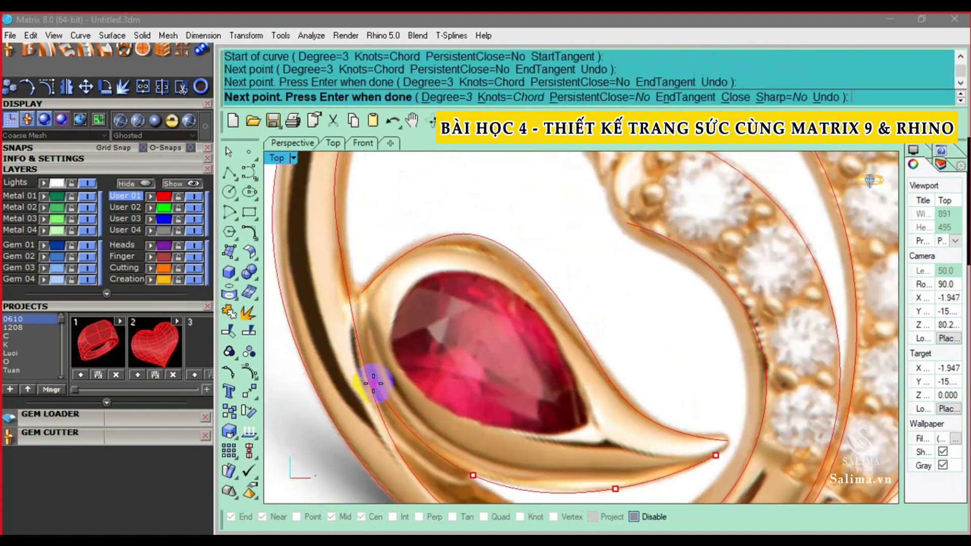
pyautogui.click(377, 387)
pyautogui.click(365, 307)
pyautogui.rightClick(372, 306)
pyautogui.scroll(-3, 381, 305)
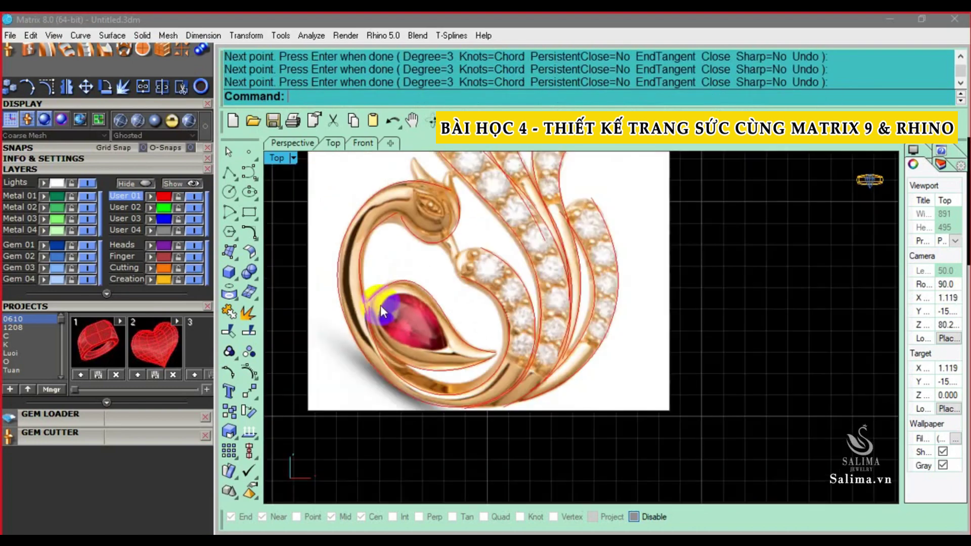
pyautogui.scroll(-2, 383, 227)
pyautogui.scroll(-2, 383, 228)
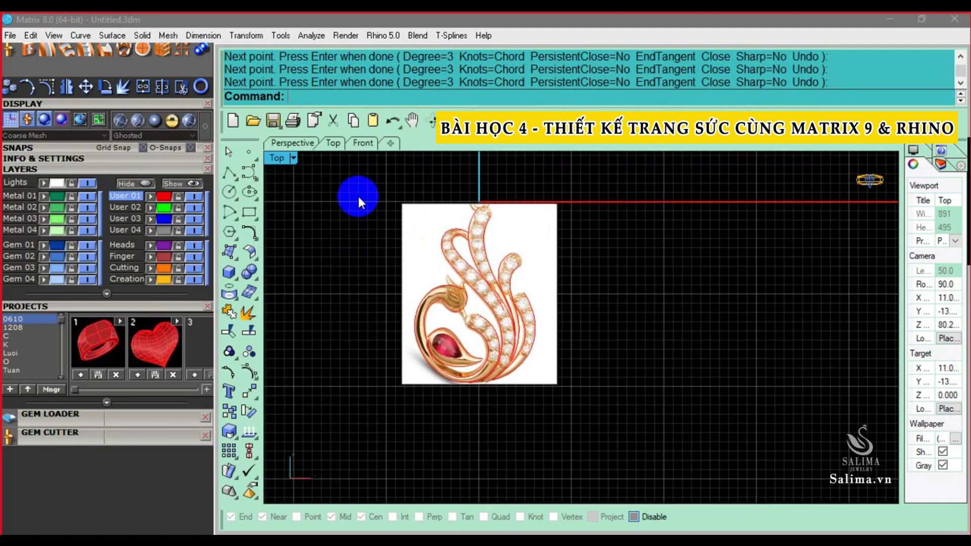
# Window-select all 13 traced curves and nudge them 10 units right with Alt+Right
pyautogui.moveTo(357, 195); pyautogui.dragTo(566, 425)
pyautogui.hotkey('alt', 'Right')
pyautogui.hotkey('alt', 'Right')
pyautogui.press('Escape')
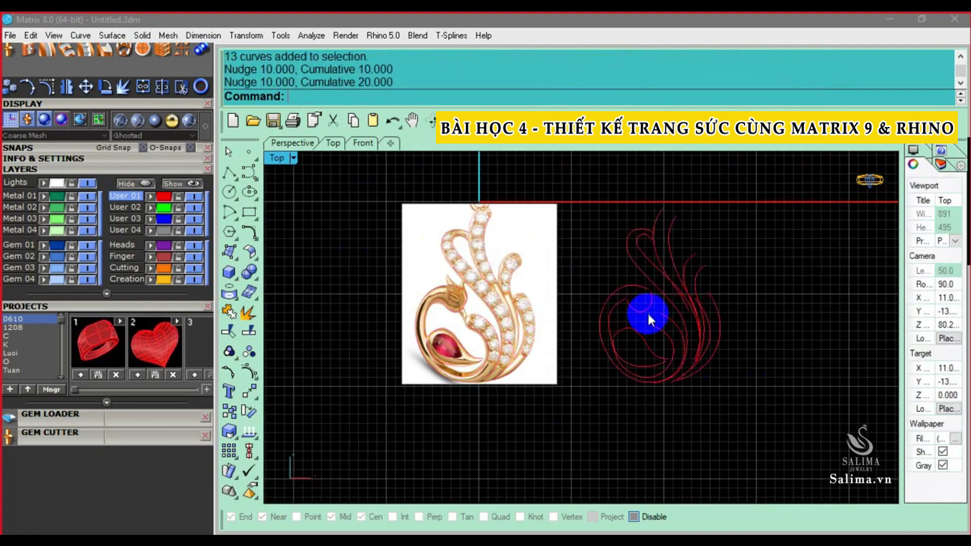
pyautogui.scroll(2, 648, 311)
pyautogui.moveTo(652, 301); pyautogui.dragTo(698, 344, button='right')
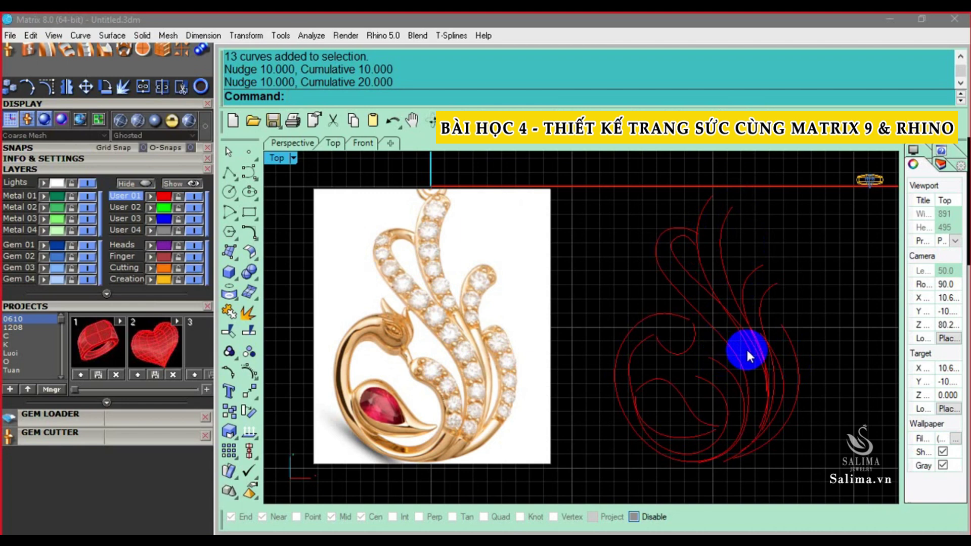
pyautogui.scroll(-1, 774, 348)
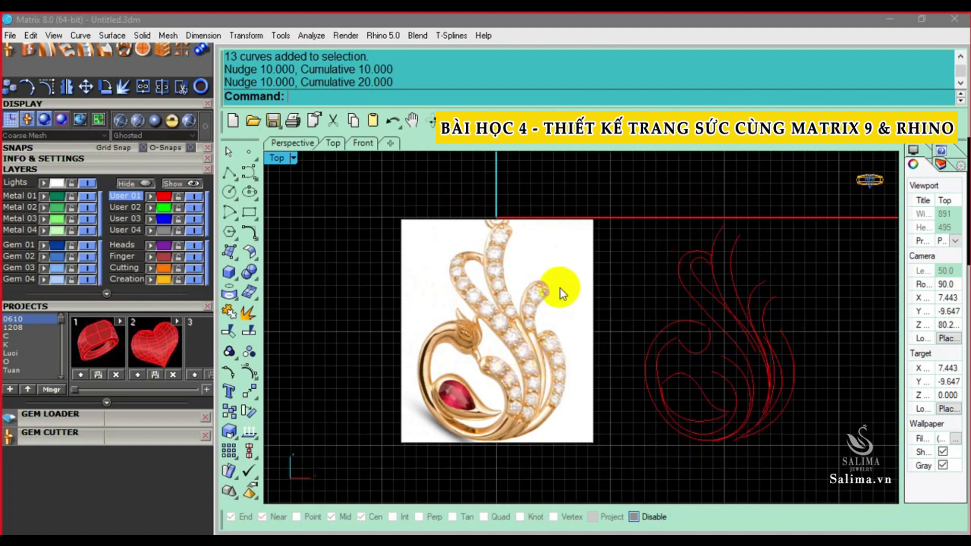
# Reframe the view around the pendant and cancel a half-typed Pic command
pyautogui.moveTo(354, 180); pyautogui.dragTo(604, 478)
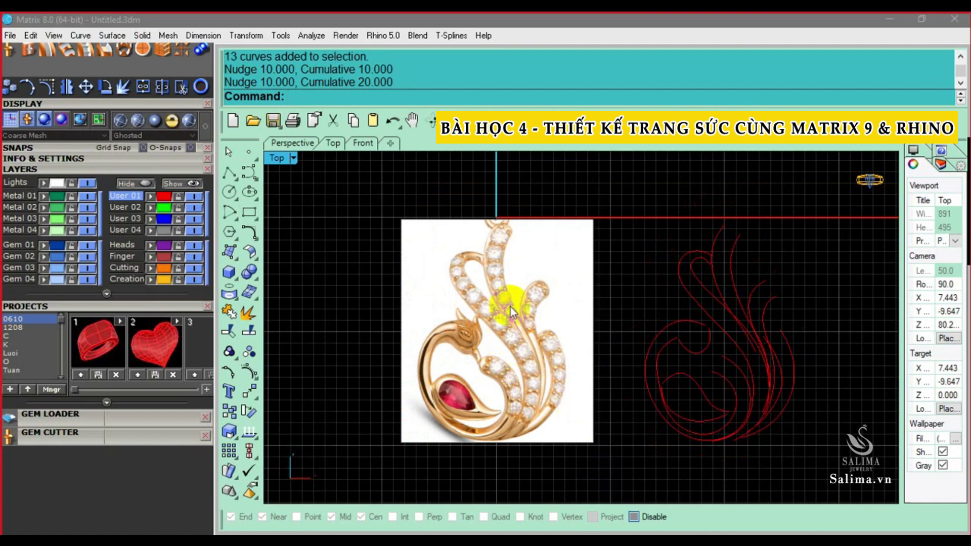
pyautogui.moveTo(466, 277); pyautogui.dragTo(487, 297, button='right')
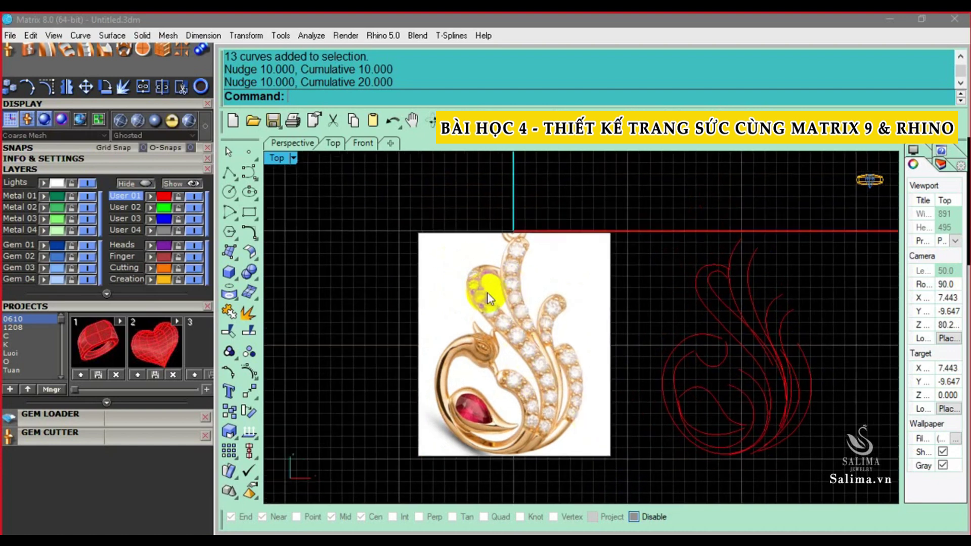
pyautogui.scroll(-2, 488, 297)
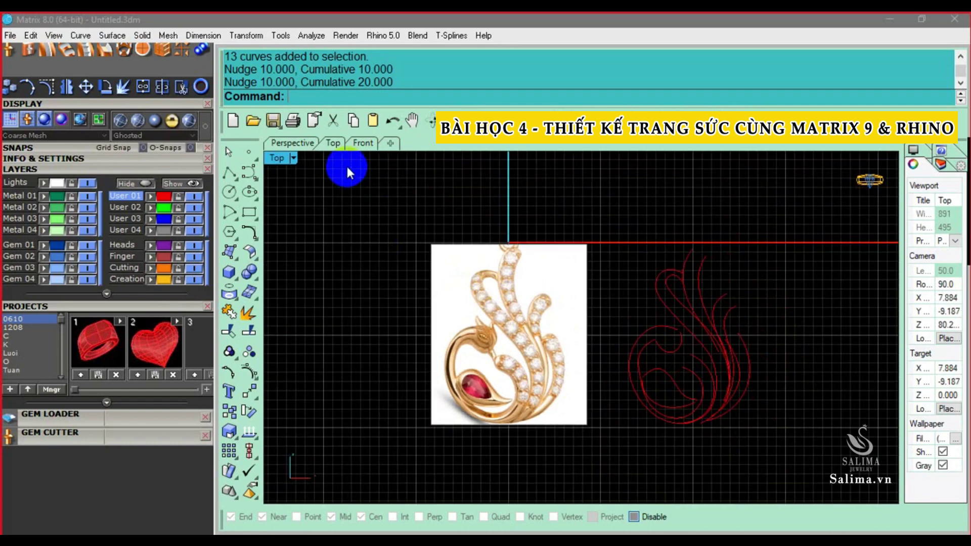
pyautogui.write('Pic')
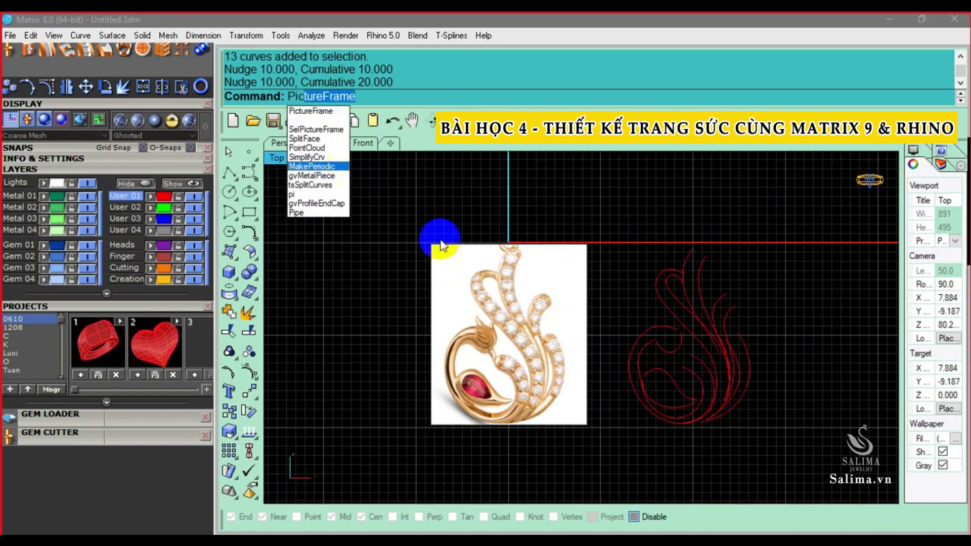
pyautogui.press('Escape')
pyautogui.press('Escape')
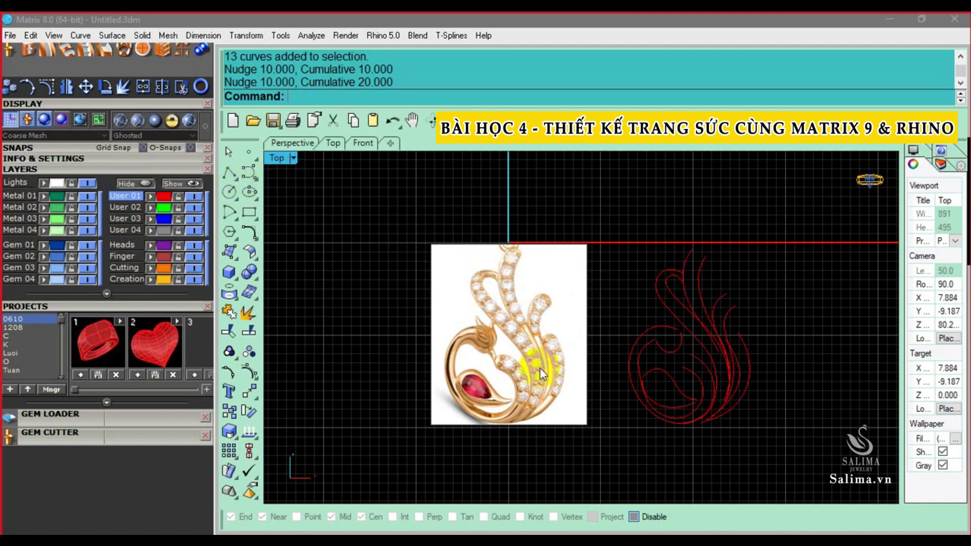
# Zoom and pan around the photo, then bring up the help documentation
pyautogui.scroll(3, 529, 369)
pyautogui.scroll(-3, 534, 333)
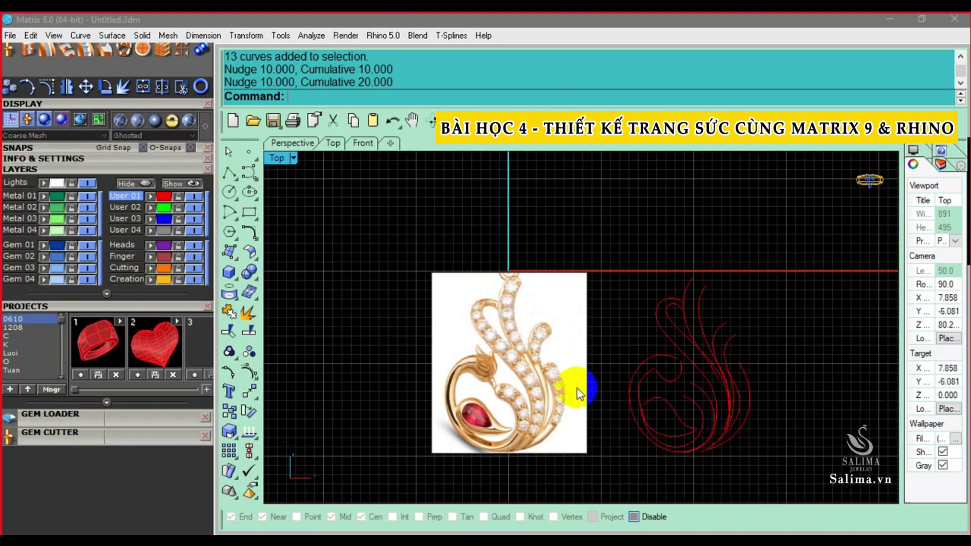
pyautogui.scroll(3, 539, 378)
pyautogui.moveTo(540, 377); pyautogui.dragTo(487, 332, button='right')
pyautogui.scroll(-3, 484, 320)
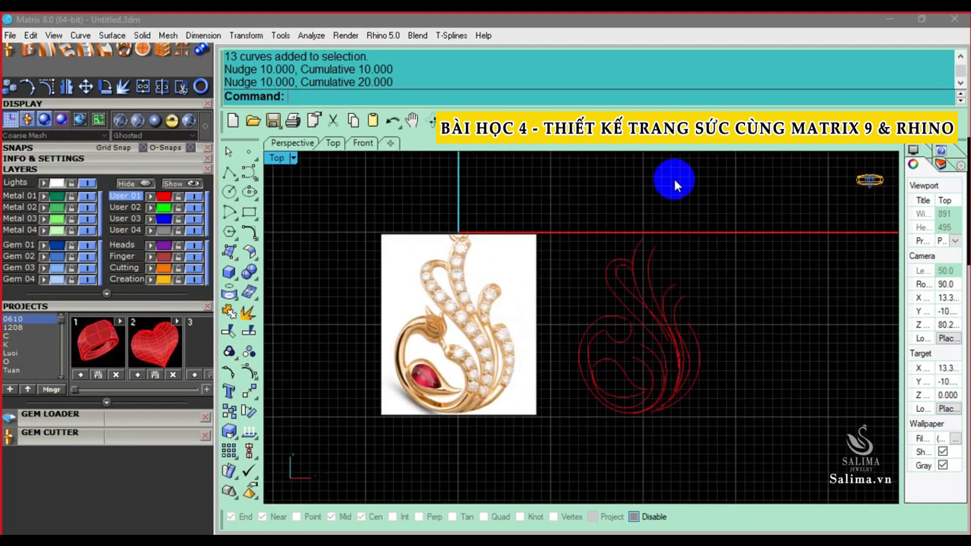
pyautogui.press('F1')
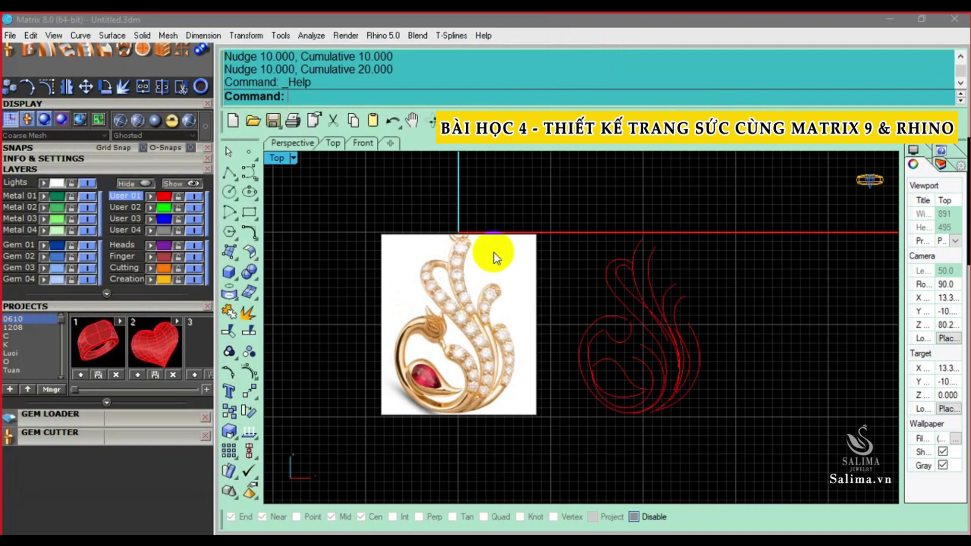
# Start a dimension at the pendant's top, cancel it, and pan the photo up
pyautogui.write('dim')
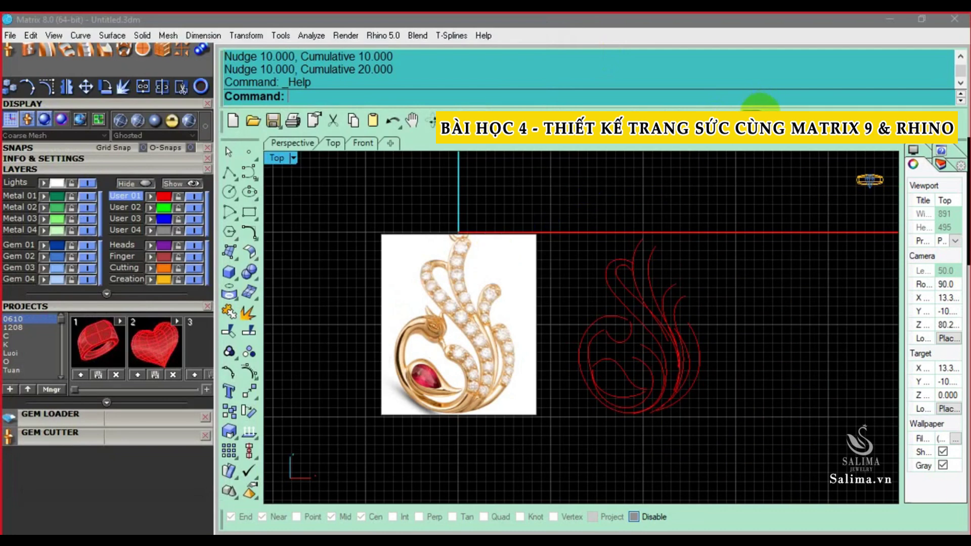
pyautogui.press('Return')
pyautogui.click(430, 228)
pyautogui.press('Escape')
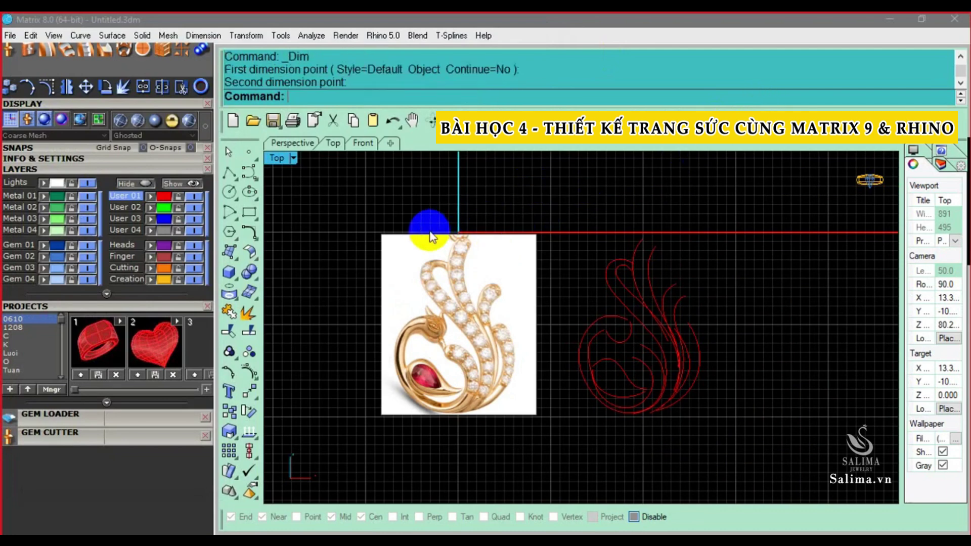
pyautogui.scroll(2, 444, 254)
pyautogui.moveTo(557, 362); pyautogui.dragTo(552, 342, button='right')
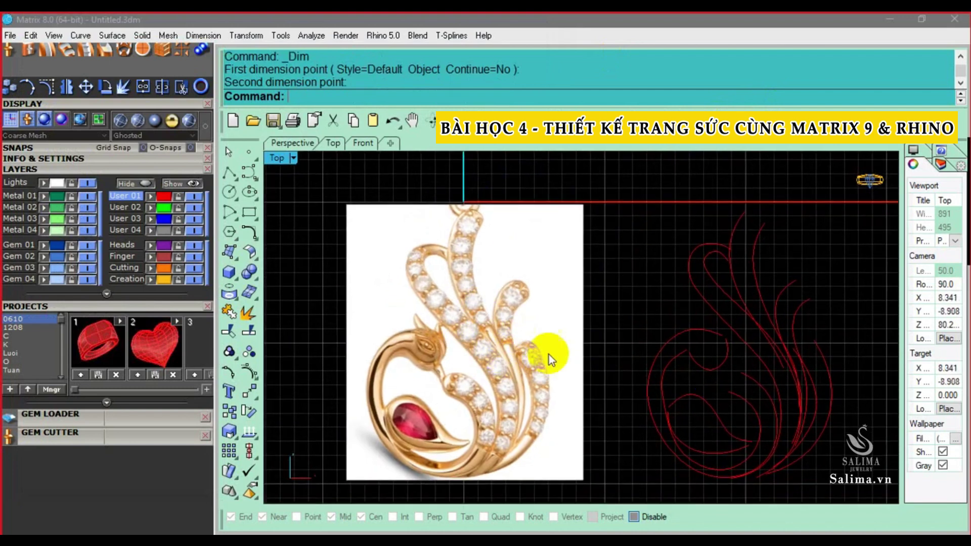
pyautogui.scroll(-2, 559, 323)
# Window-select all 13 traced curves again after zooming
pyautogui.moveTo(392, 195); pyautogui.dragTo(559, 472)
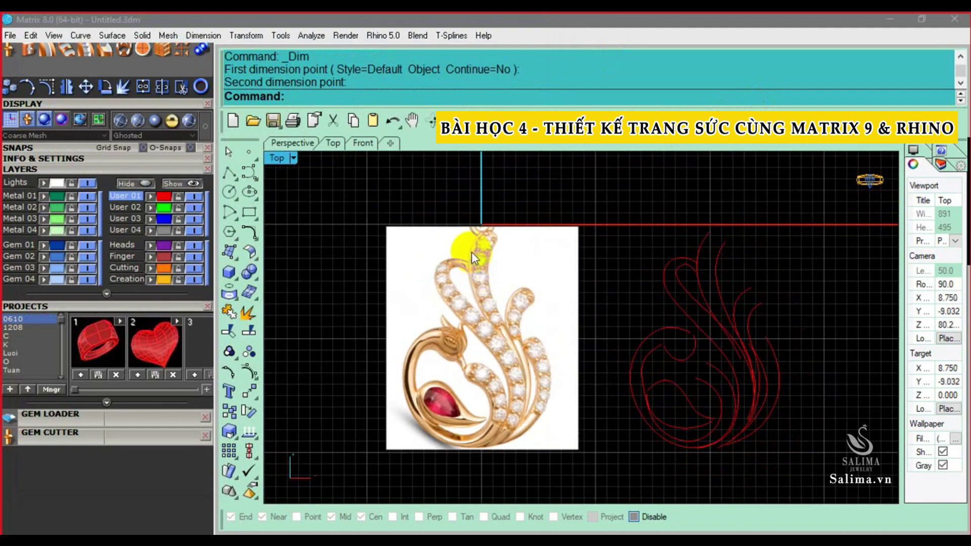
pyautogui.scroll(-1, 471, 283)
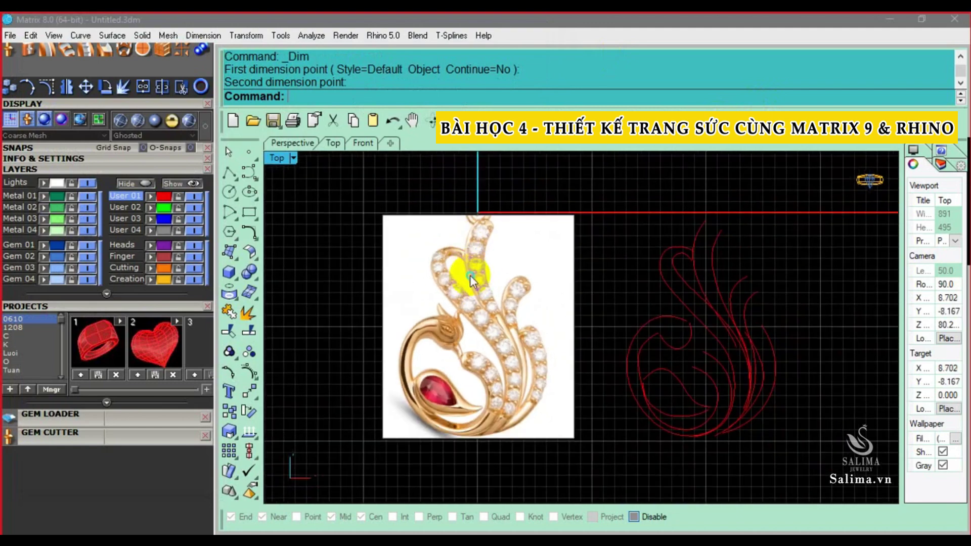
pyautogui.scroll(1, 733, 319)
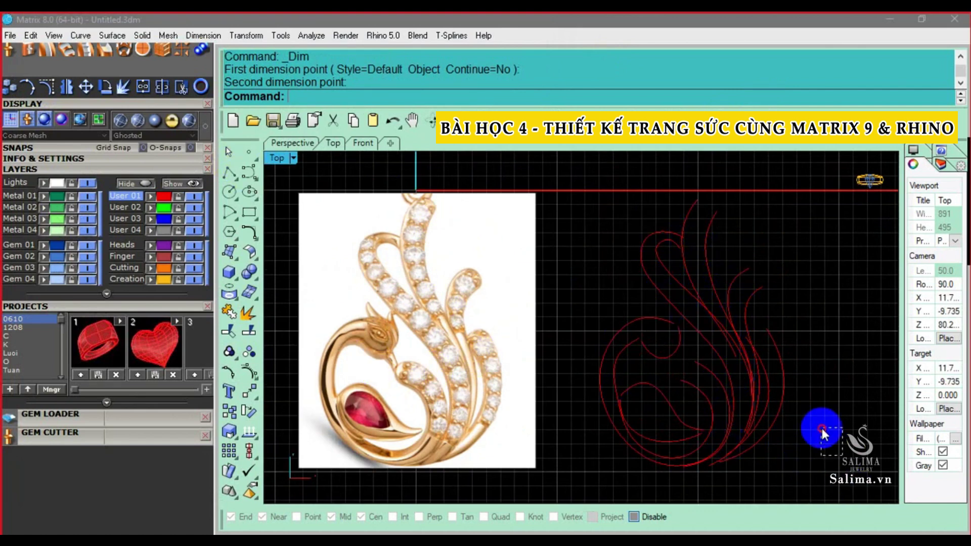
pyautogui.moveTo(814, 427); pyautogui.dragTo(655, 232)
# Nudge the traced curves 20 units left with Shift+Alt+Left and clear the selection
pyautogui.hotkey('shift', 'alt', 'Left')
pyautogui.scroll(2, 463, 262)
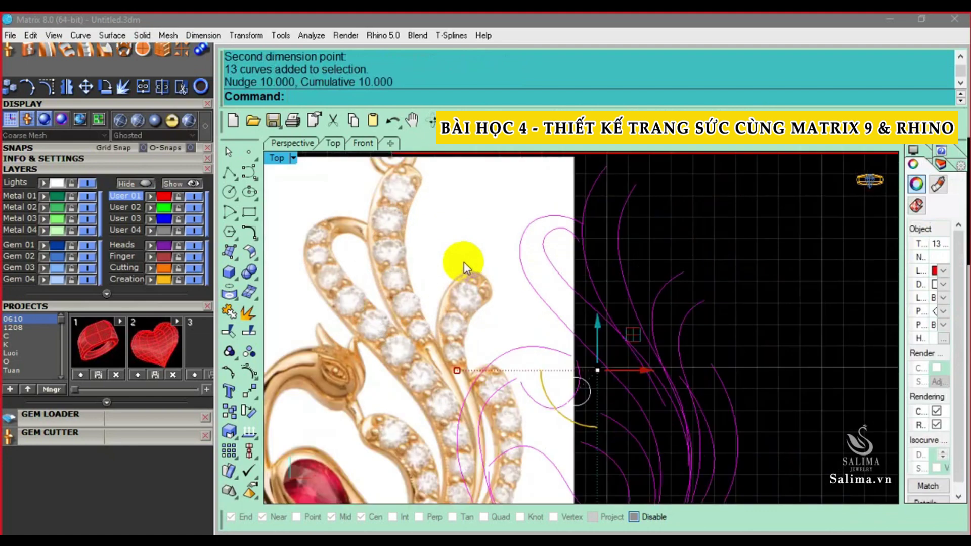
pyautogui.scroll(-2, 467, 262)
pyautogui.hotkey('shift', 'alt', 'Left')
pyautogui.press('Escape')
pyautogui.scroll(3, 468, 294)
pyautogui.scroll(2, 469, 320)
pyautogui.scroll(2, 515, 306)
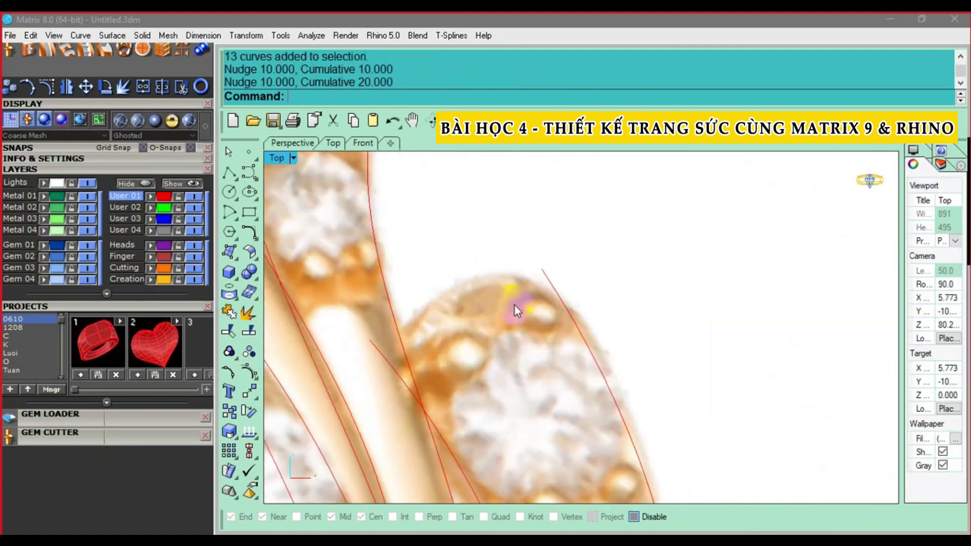
pyautogui.scroll(-1, 529, 304)
# Cancel a polyline command and zoom in on the swan's head and neck
pyautogui.write('T')
pyautogui.press('Return')
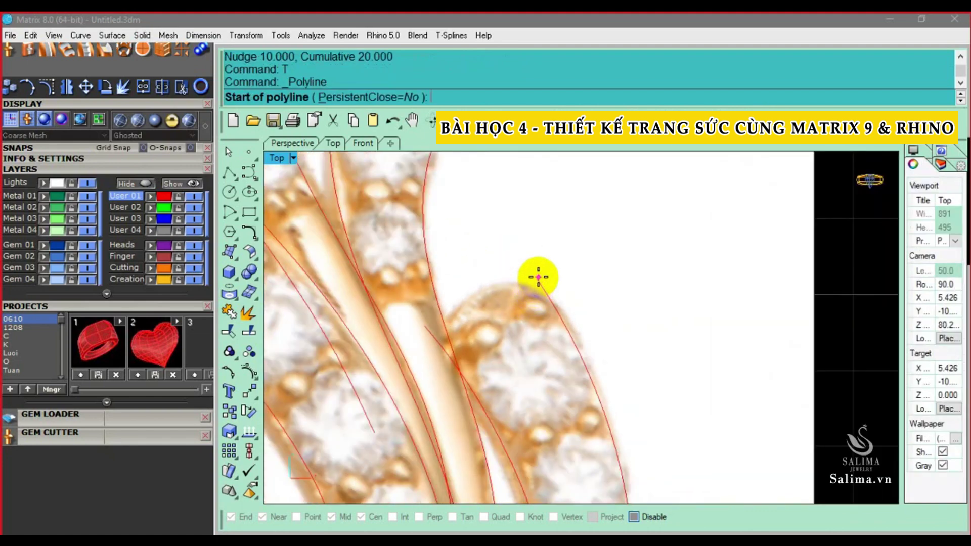
pyautogui.press('Escape')
pyautogui.scroll(-2, 538, 280)
pyautogui.scroll(-1, 531, 273)
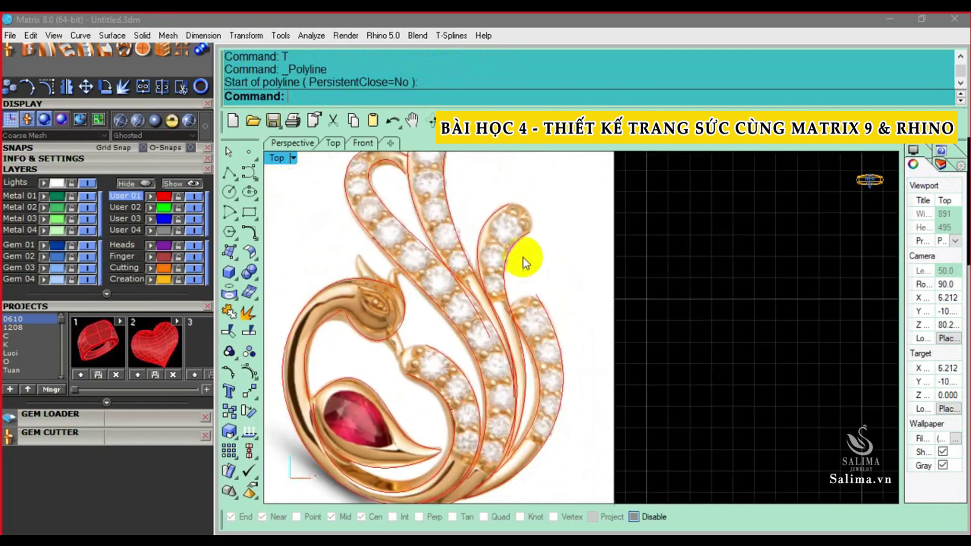
pyautogui.scroll(1, 516, 227)
pyautogui.scroll(-2, 541, 334)
pyautogui.scroll(-1, 532, 298)
pyautogui.scroll(-1, 485, 287)
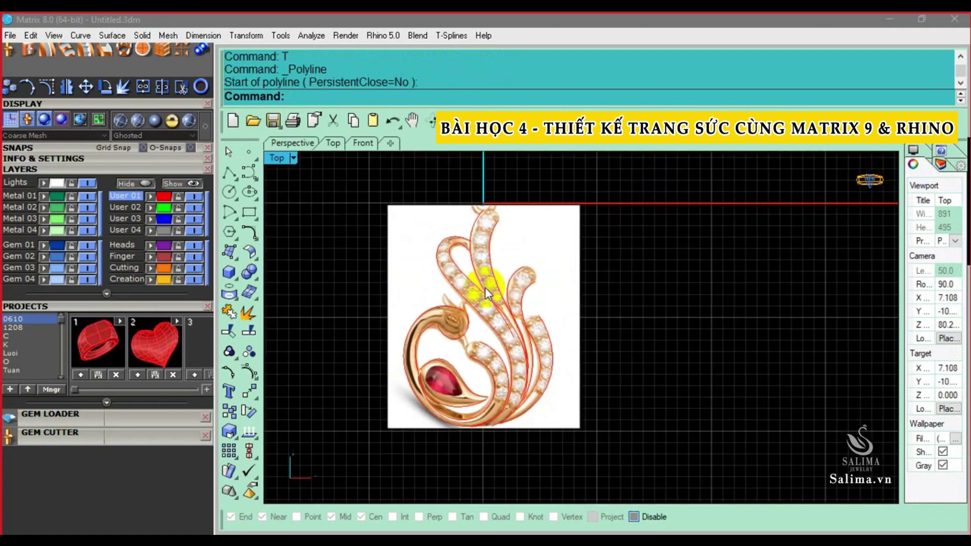
pyautogui.scroll(2, 480, 285)
pyautogui.scroll(-1, 488, 309)
pyautogui.scroll(1, 498, 336)
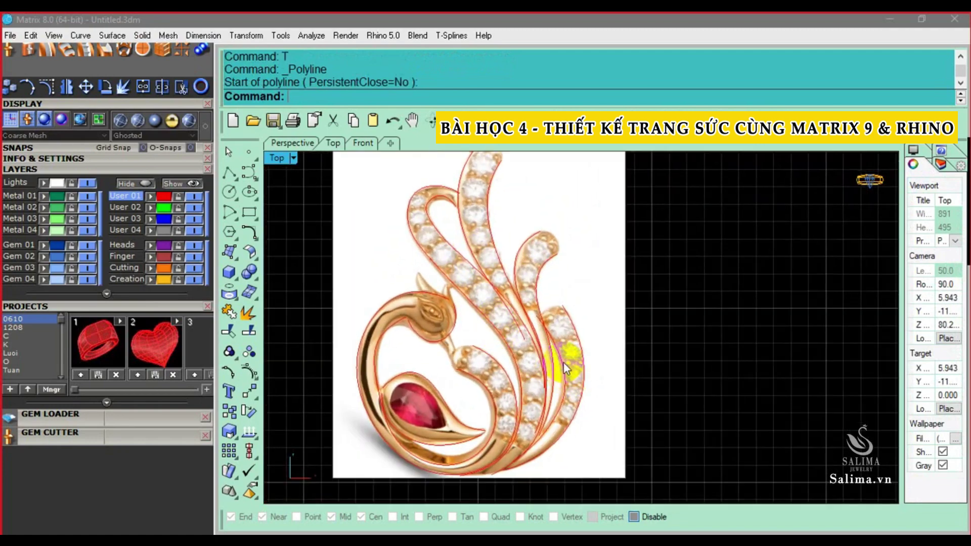
pyautogui.scroll(-1, 485, 294)
pyautogui.scroll(1, 455, 344)
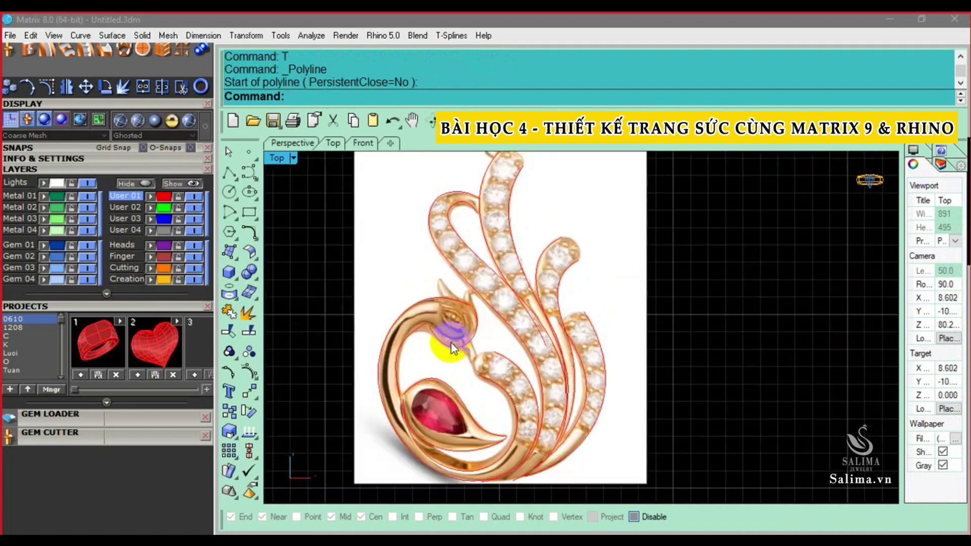
pyautogui.scroll(1, 450, 339)
pyautogui.scroll(2, 455, 329)
pyautogui.scroll(1, 483, 336)
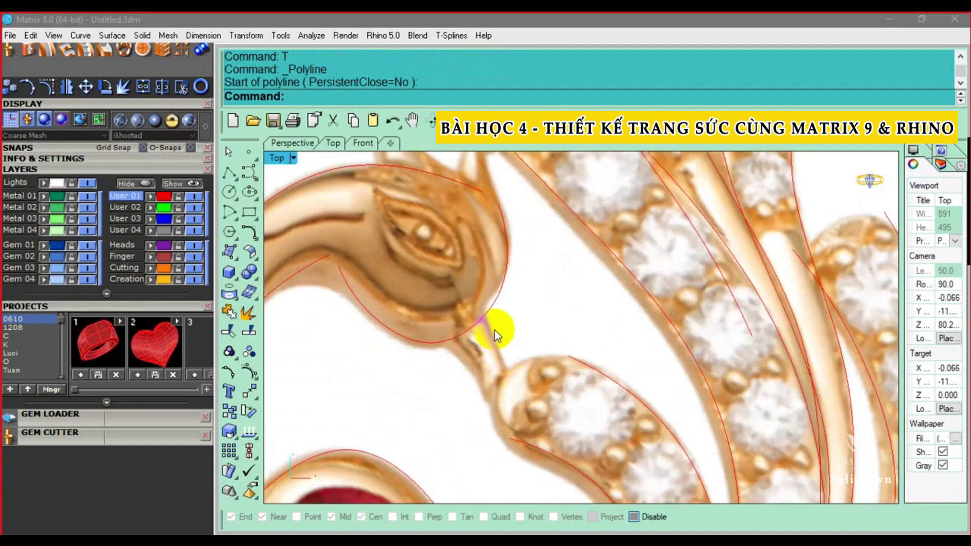
pyautogui.scroll(1, 494, 331)
# Trace a short interpolated curve from the swan's head tip down the neck gap
pyautogui.write('c')
pyautogui.press('Return')
pyautogui.click(484, 302)
pyautogui.click(500, 350)
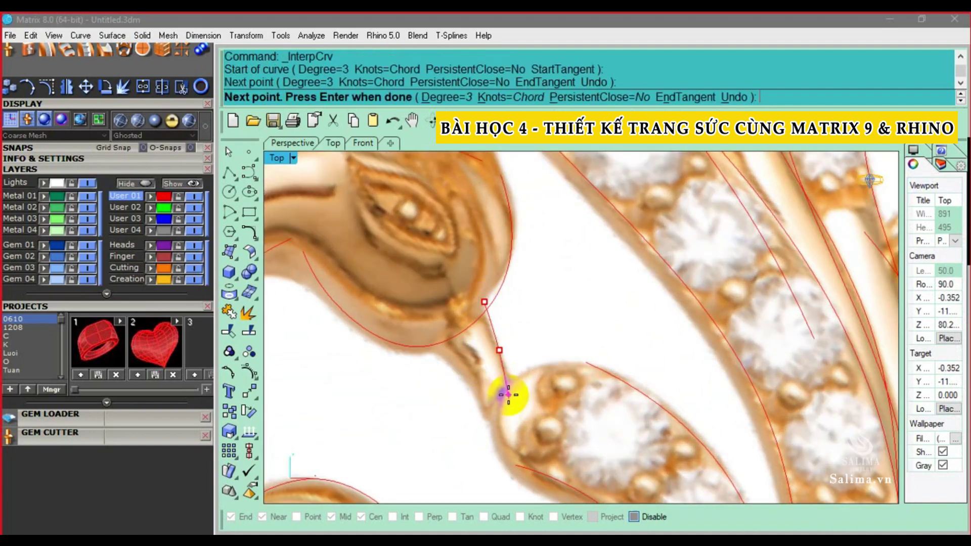
pyautogui.press('Return')
# Trace a three-point interpolated curve along the pendant outline
pyautogui.write('c')
pyautogui.press('Return')
pyautogui.click(415, 337)
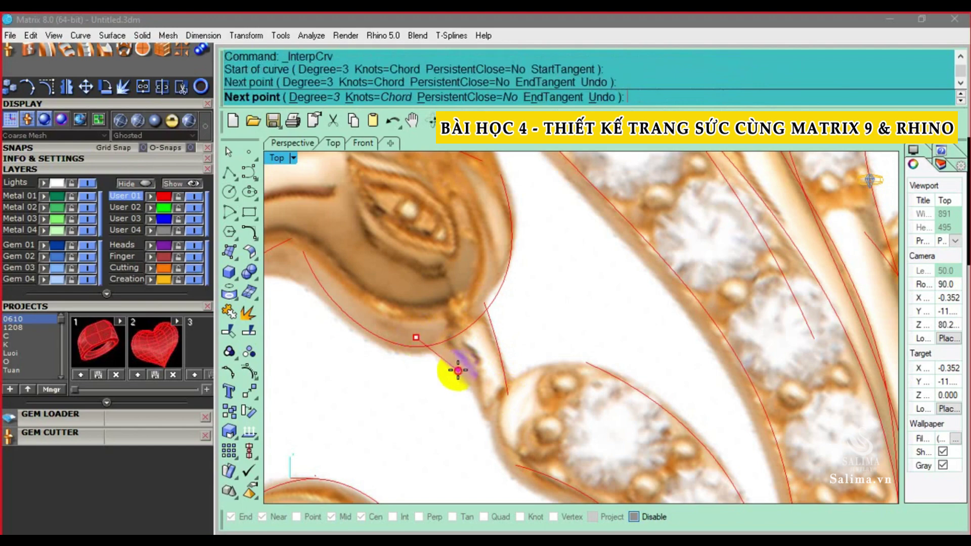
pyautogui.click(458, 370)
pyautogui.click(493, 419)
pyautogui.press('Return')
pyautogui.scroll(-2, 546, 364)
pyautogui.scroll(1, 536, 344)
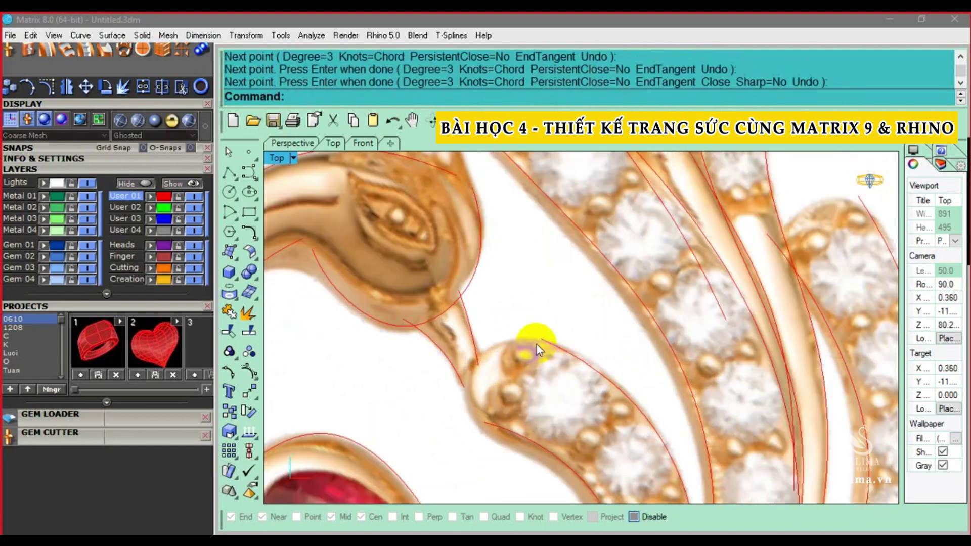
# Trace a four-point curve along the neck joint where the parts meet
pyautogui.write('c')
pyautogui.press('Return')
pyautogui.click(543, 338)
pyautogui.click(499, 345)
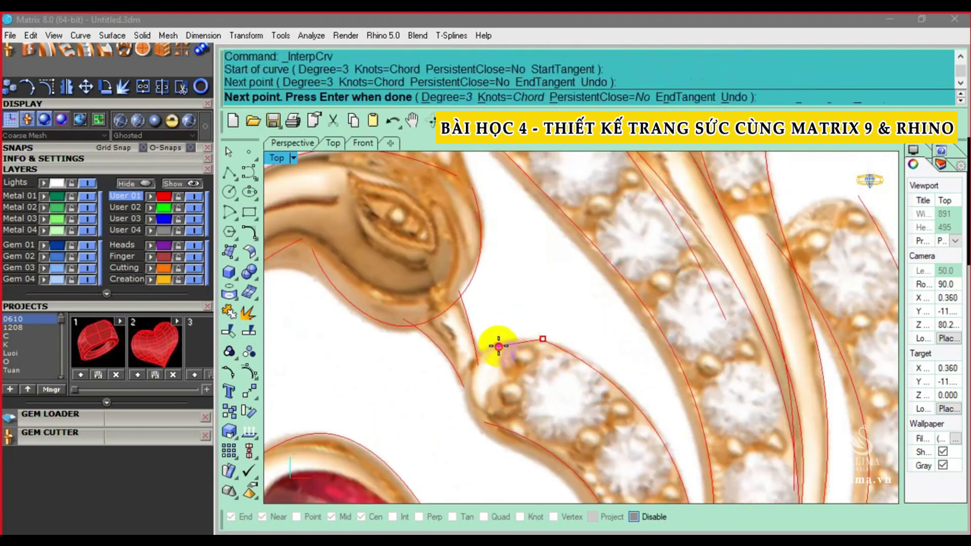
pyautogui.click(468, 375)
pyautogui.click(486, 419)
pyautogui.press('Return')
pyautogui.scroll(-2, 487, 418)
pyautogui.scroll(3, 638, 333)
pyautogui.scroll(2, 663, 293)
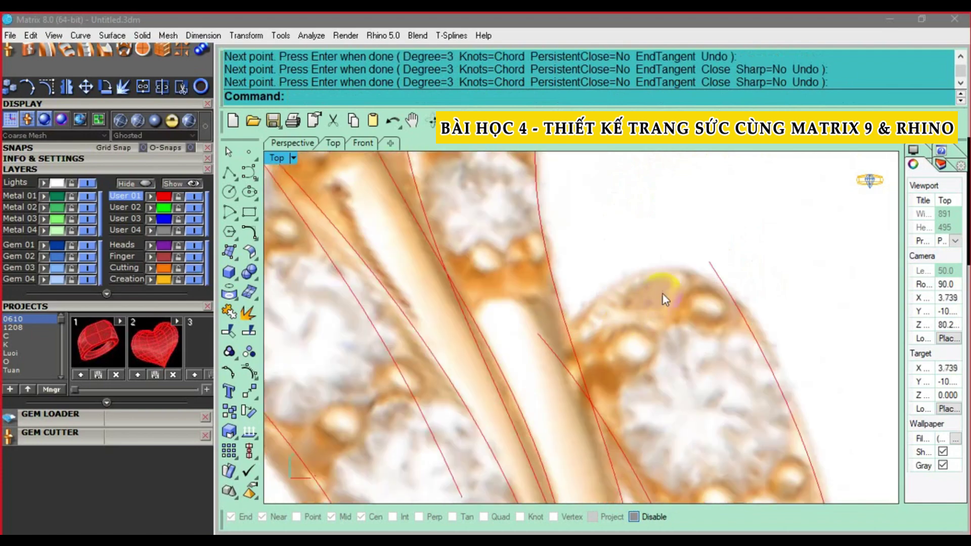
# Trace a three-point curve along the diamond-set band edge
pyautogui.write('c')
pyautogui.press('Return')
pyautogui.click(726, 286)
pyautogui.click(622, 277)
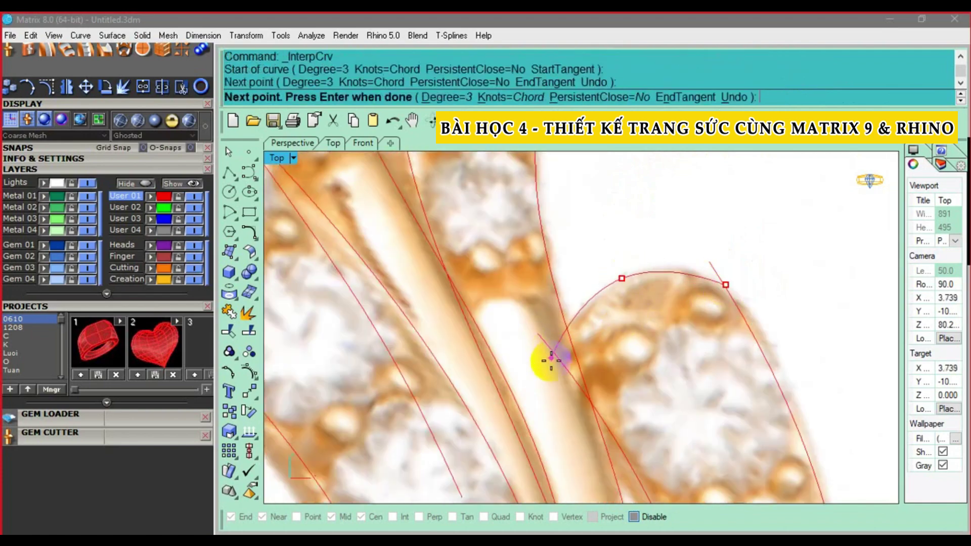
pyautogui.click(546, 362)
pyautogui.press('Return')
pyautogui.scroll(-2, 560, 364)
pyautogui.scroll(-1, 593, 342)
pyautogui.scroll(2, 587, 298)
# Trace a curve from the band tip up the band outline to its top
pyautogui.write('c')
pyautogui.press('Return')
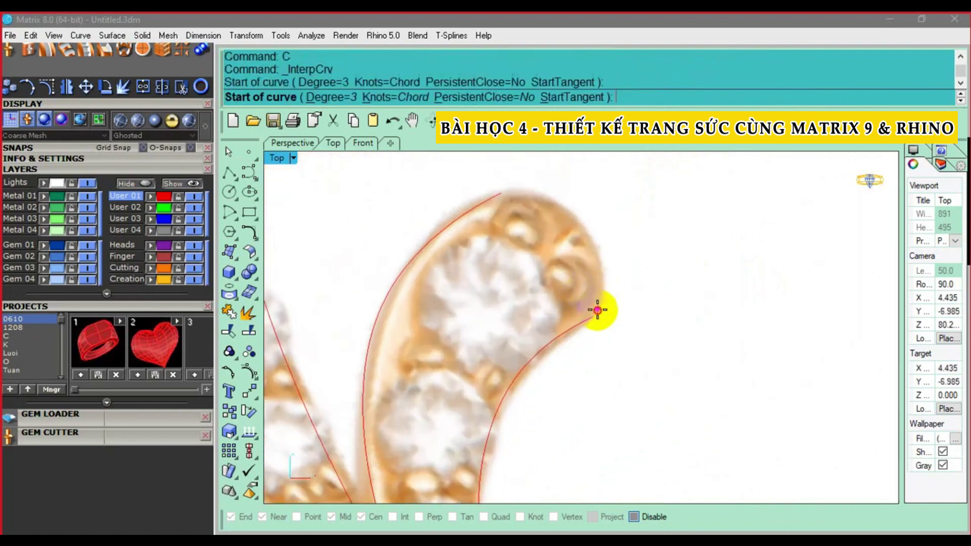
pyautogui.click(598, 309)
pyautogui.click(587, 224)
pyautogui.click(513, 202)
pyautogui.press('Return')
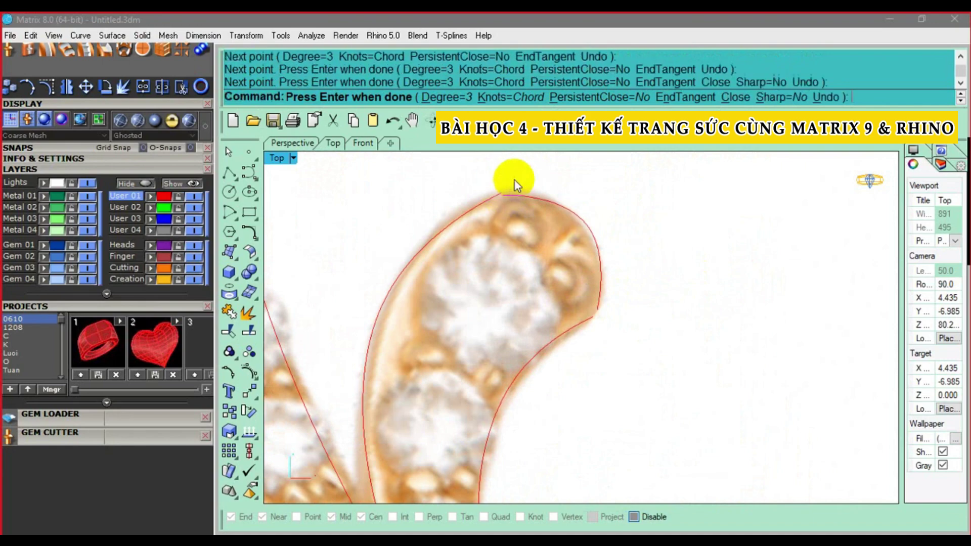
pyautogui.scroll(-2, 556, 303)
pyautogui.scroll(1, 541, 278)
pyautogui.scroll(2, 518, 233)
# Trace a three-point curve around the pendant's top loop
pyautogui.write('c')
pyautogui.press('Return')
pyautogui.click(540, 248)
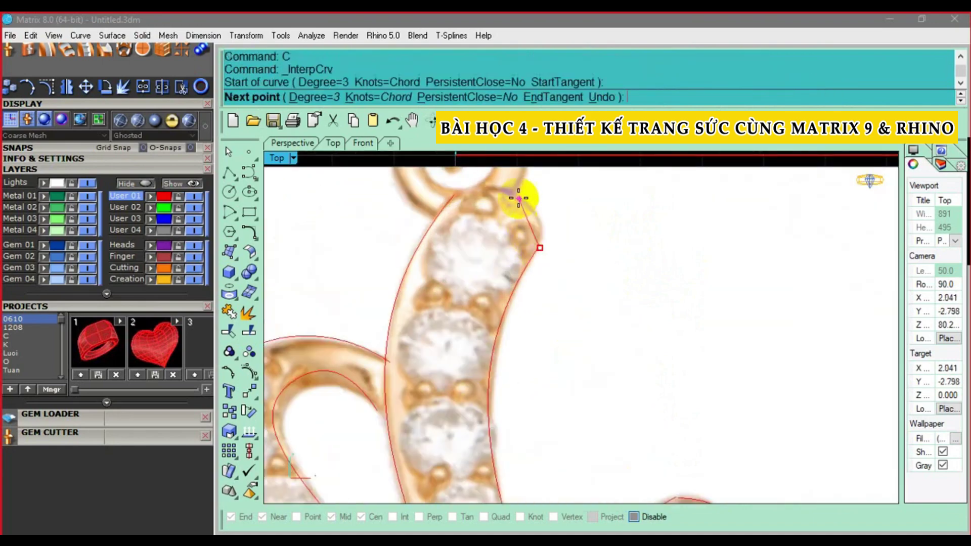
pyautogui.click(516, 193)
pyautogui.click(454, 194)
pyautogui.press('Return')
pyautogui.scroll(-2, 462, 260)
pyautogui.scroll(-2, 457, 317)
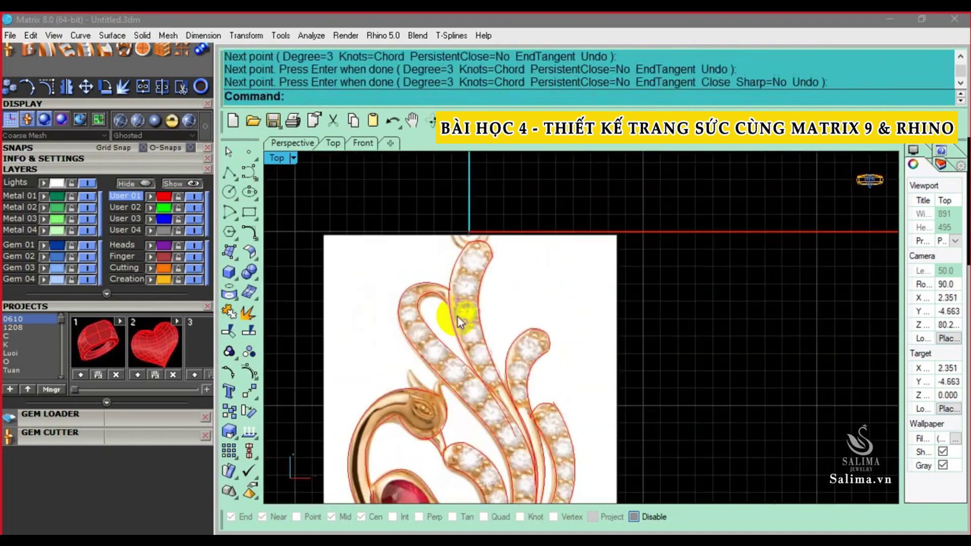
pyautogui.scroll(1, 445, 359)
# Trace a three-point curve down the head crest, then undo it as misplaced
pyautogui.scroll(3, 448, 344)
pyautogui.scroll(2, 462, 281)
pyautogui.write('c')
pyautogui.press('Return')
pyautogui.scroll(2, 430, 253)
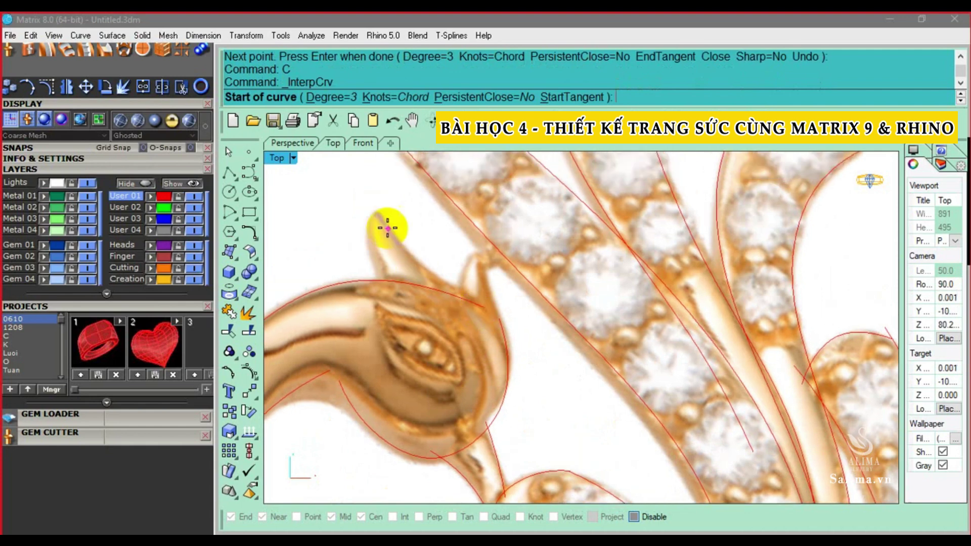
pyautogui.click(372, 213)
pyautogui.click(354, 238)
pyautogui.click(373, 262)
pyautogui.press('Return')
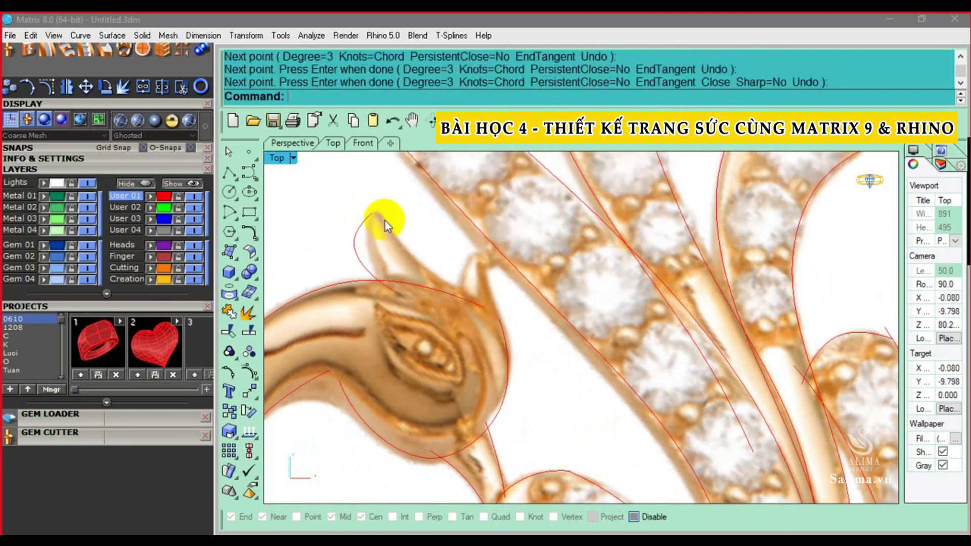
pyautogui.hotkey('ctrl', 'z')
# Redraw the crest prong curve from the crest tip downward
pyautogui.write('c')
pyautogui.press('Return')
pyautogui.click(376, 213)
pyautogui.click(365, 235)
pyautogui.click(394, 286)
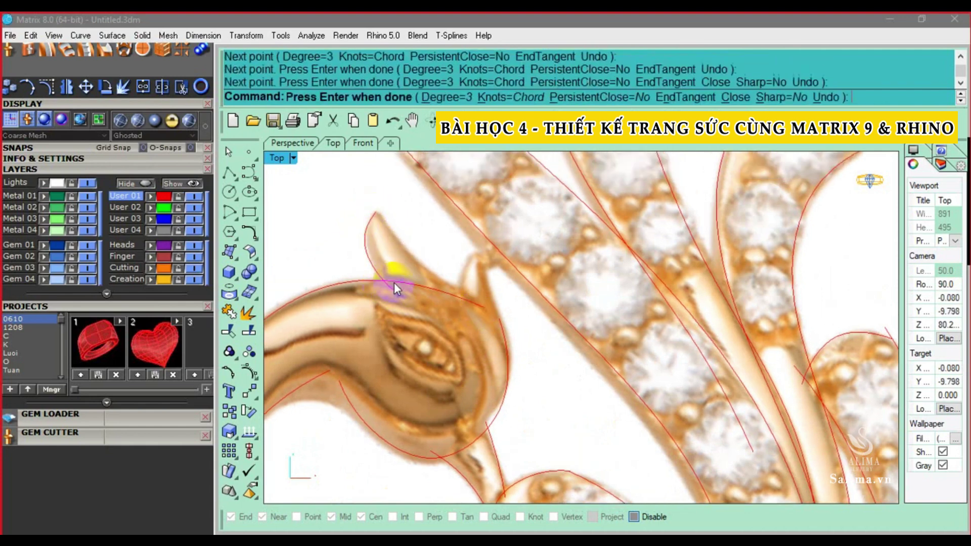
pyautogui.press('Return')
# Trace the head outline from the crest's other side with a four-point curve
pyautogui.write('c')
pyautogui.press('Return')
pyautogui.click(382, 210)
pyautogui.click(401, 247)
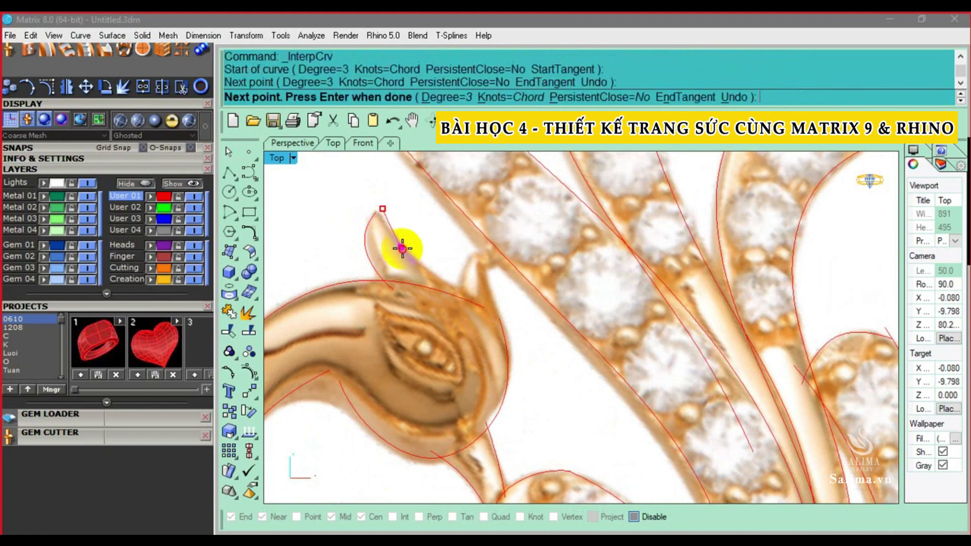
pyautogui.click(457, 290)
pyautogui.click(467, 314)
pyautogui.press('Return')
# Trace a curve down the right prong
pyautogui.write('c')
pyautogui.press('Return')
pyautogui.click(483, 255)
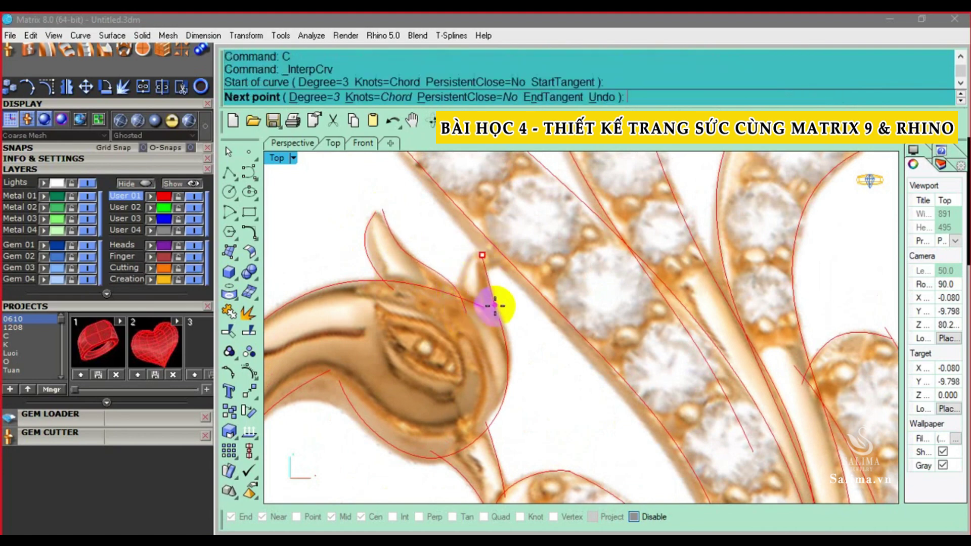
pyautogui.click(490, 304)
pyautogui.click(500, 335)
pyautogui.press('Return')
# Trace a second three-point curve along the neighbouring prong
pyautogui.write('c')
pyautogui.press('Return')
pyautogui.click(474, 255)
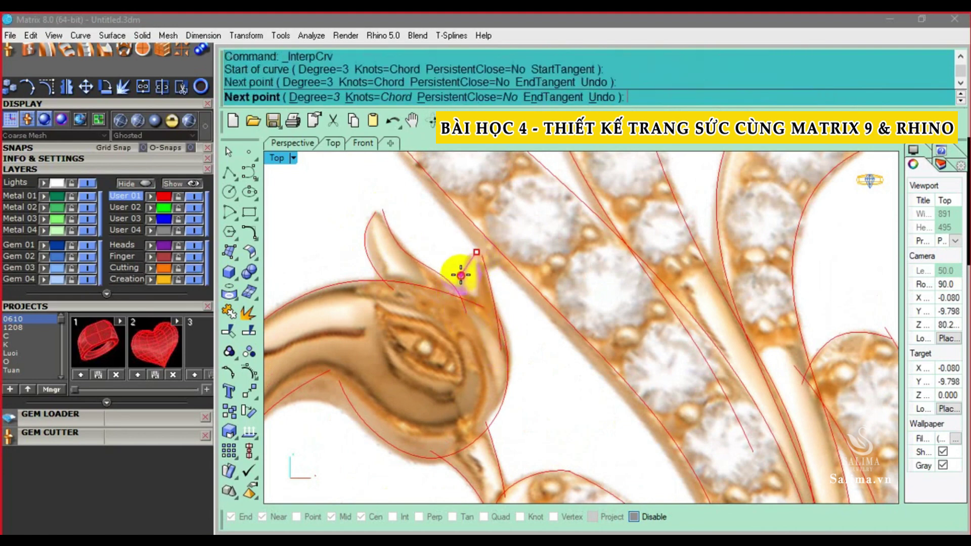
pyautogui.click(460, 278)
pyautogui.click(465, 318)
pyautogui.scroll(-3, 469, 319)
pyautogui.scroll(4, 430, 292)
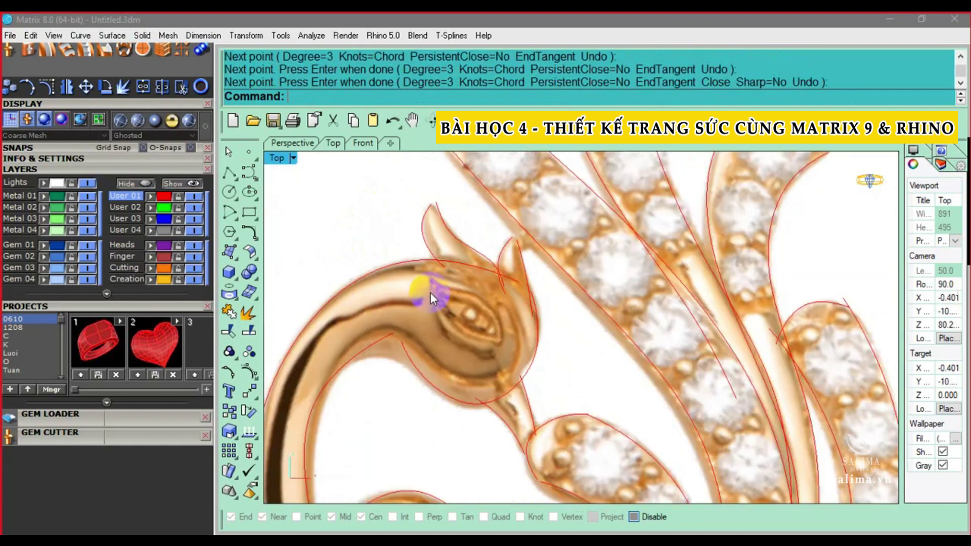
# Trace the head's inner outline with a three-point curve
pyautogui.write('c')
pyautogui.press('Return')
pyautogui.click(431, 274)
pyautogui.click(462, 340)
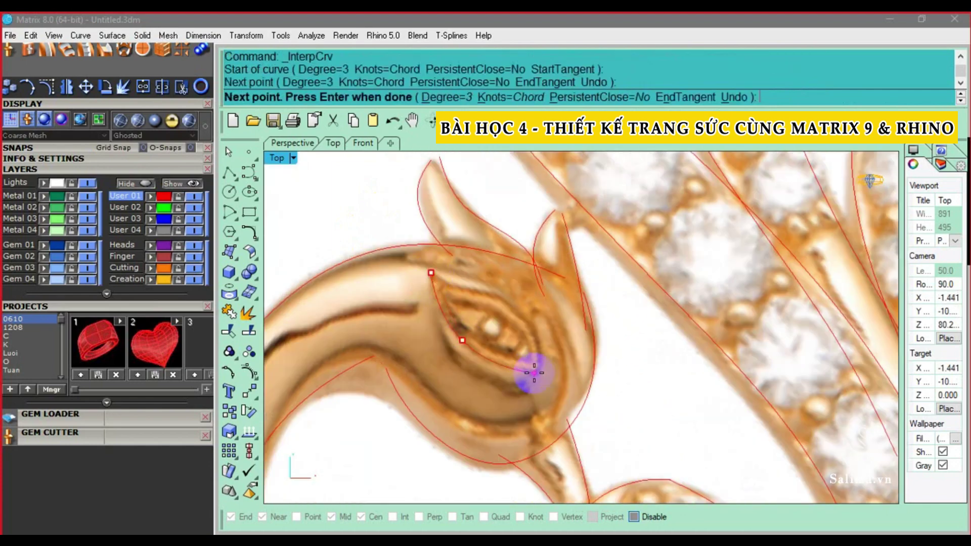
pyautogui.click(534, 372)
pyautogui.press('Return')
# Trace the eye's upper edge with a four-point curve
pyautogui.write('c')
pyautogui.press('Return')
pyautogui.click(435, 274)
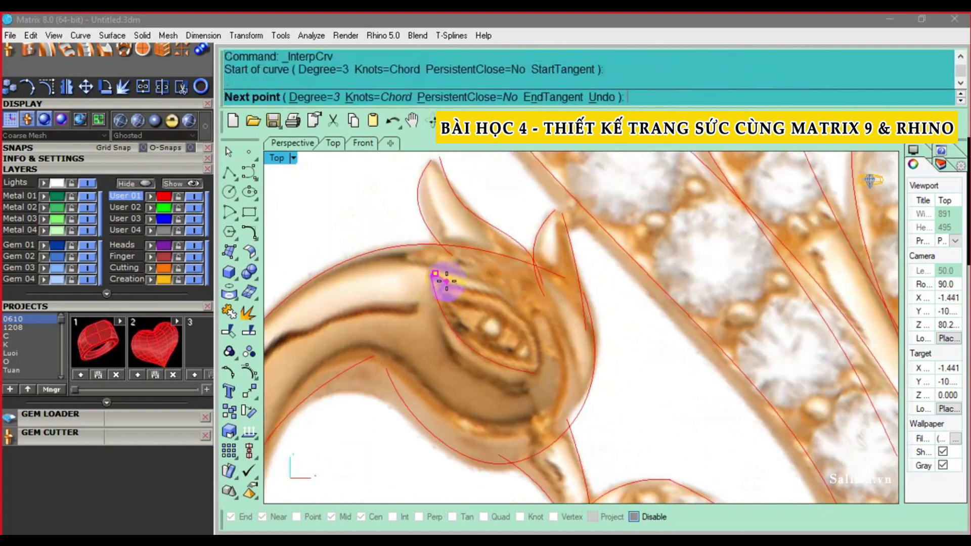
pyautogui.click(492, 295)
pyautogui.click(532, 333)
pyautogui.click(539, 367)
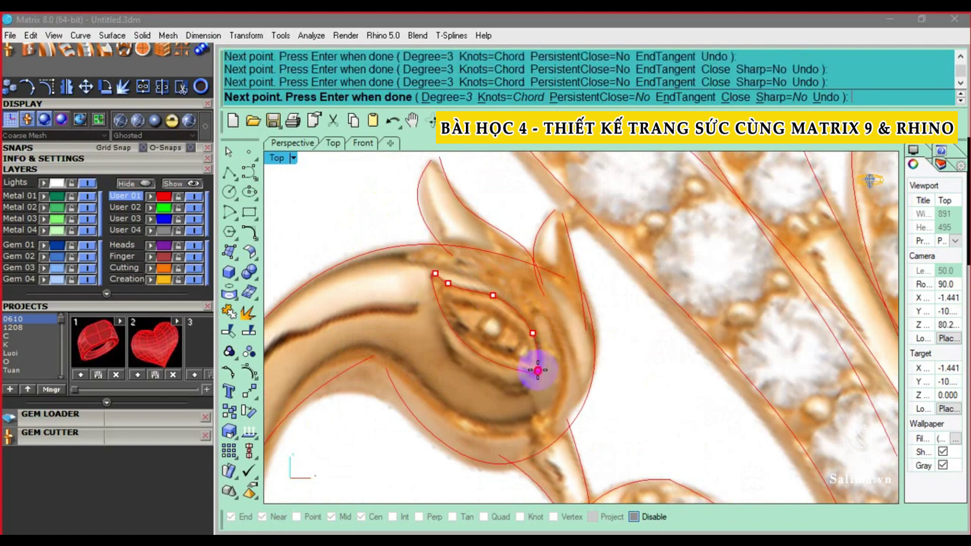
pyautogui.press('Return')
pyautogui.scroll(2, 448, 302)
# Trace the eye's lower edge with a four-point curve
pyautogui.write('c')
pyautogui.press('Return')
pyautogui.click(448, 299)
pyautogui.click(531, 326)
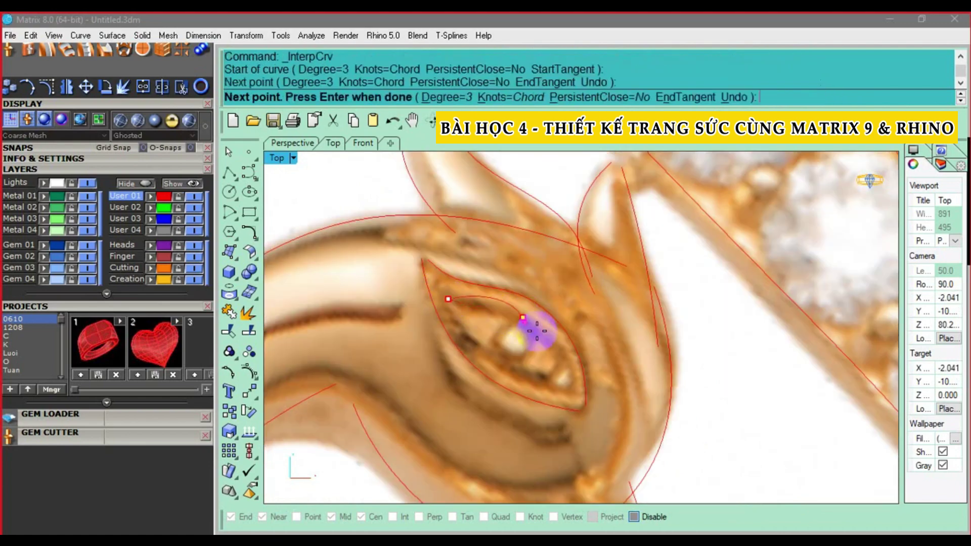
pyautogui.click(566, 355)
pyautogui.click(572, 388)
pyautogui.press('Return')
# Draw a three-point curve inside the eye shape
pyautogui.write('c')
pyautogui.press('Return')
pyautogui.click(447, 302)
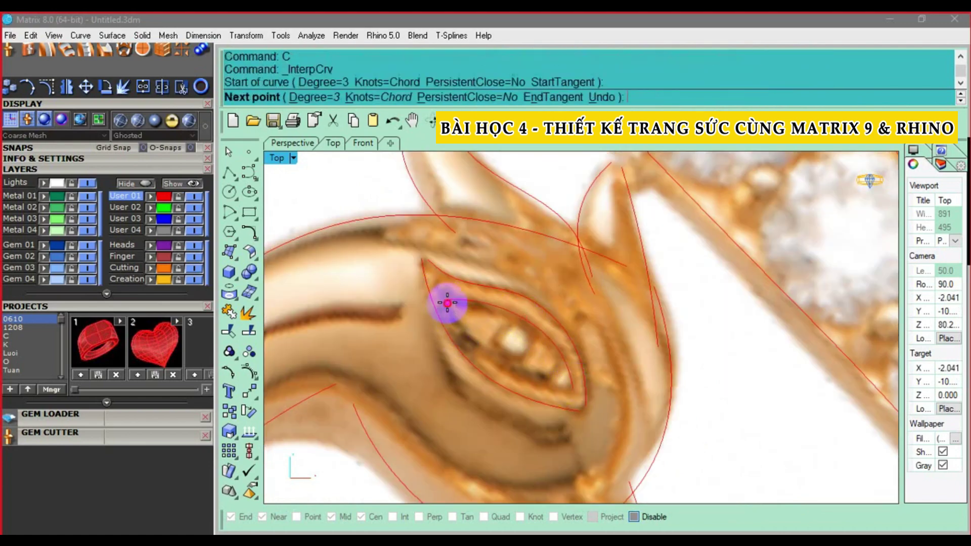
pyautogui.click(513, 373)
pyautogui.click(575, 387)
# Place a small circle (CC) at the eye's centre
pyautogui.press('Return')
pyautogui.scroll(-3, 575, 386)
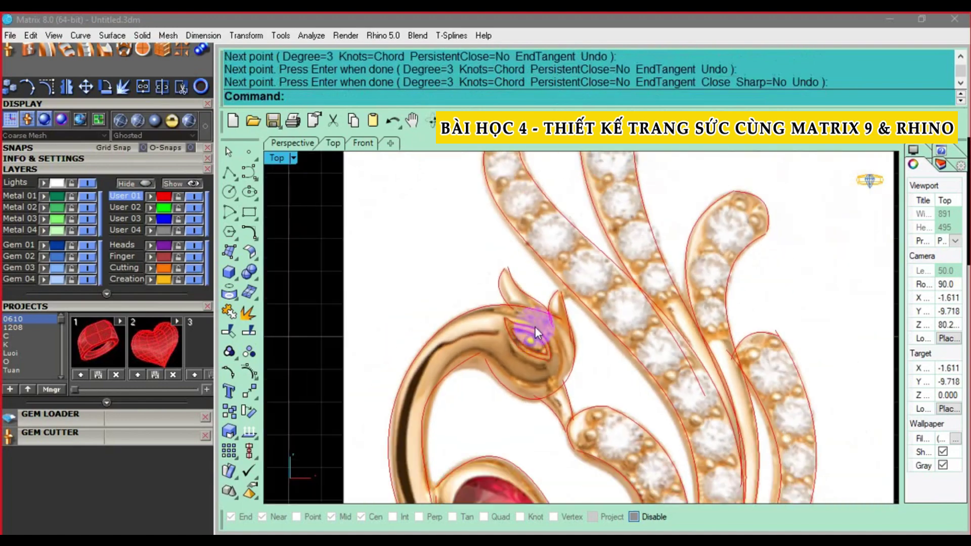
pyautogui.scroll(2, 535, 327)
pyautogui.scroll(2, 526, 341)
pyautogui.write('cc')
pyautogui.scroll(2, 519, 323)
pyautogui.press('Return')
pyautogui.click(524, 301)
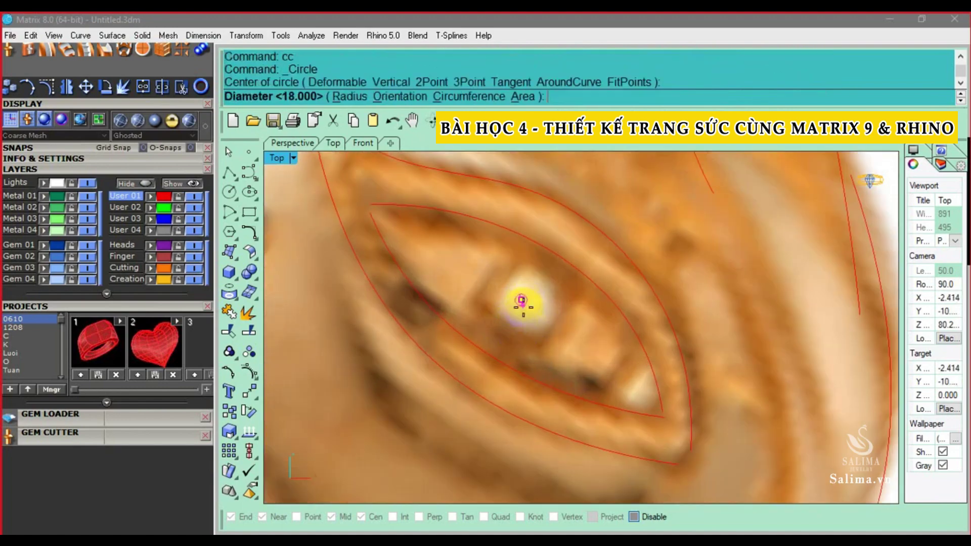
pyautogui.click(527, 331)
pyautogui.scroll(-2, 529, 323)
pyautogui.scroll(-3, 531, 318)
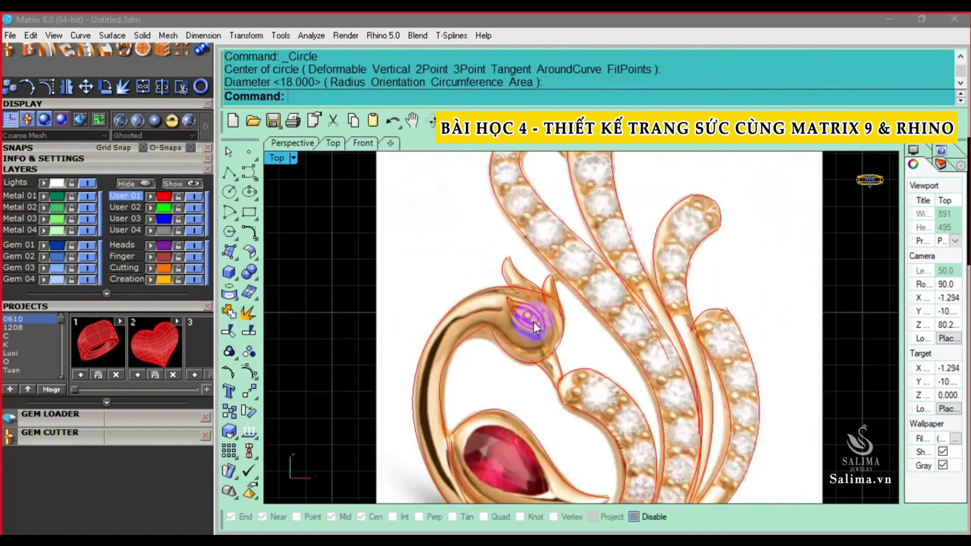
pyautogui.scroll(-1, 485, 288)
pyautogui.scroll(1, 477, 331)
pyautogui.write('sc')
pyautogui.press('Return')
pyautogui.hotkey('alt', 'Right')
pyautogui.scroll(-1, 639, 288)
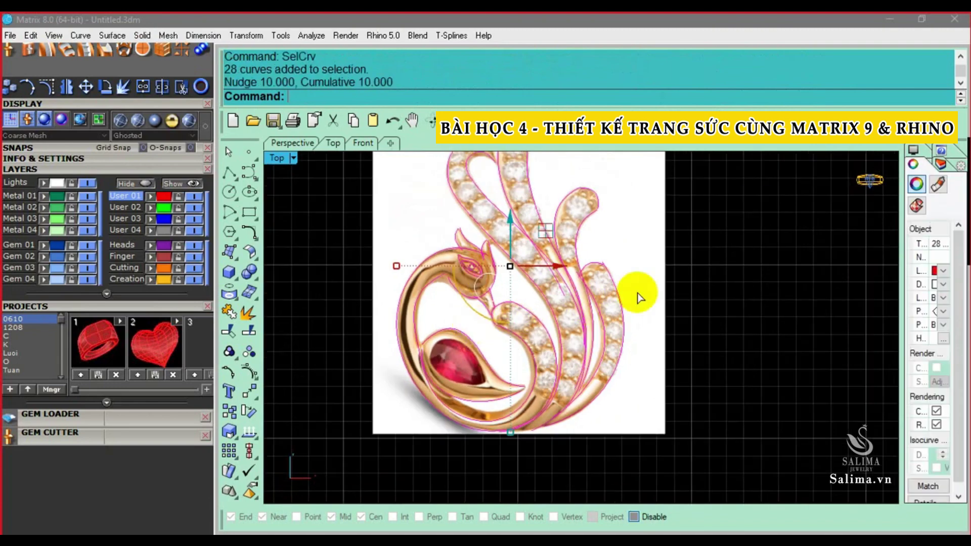
pyautogui.hotkey('alt', 'Right')
pyautogui.scroll(-2, 626, 297)
pyautogui.scroll(2, 657, 323)
pyautogui.press('Escape')
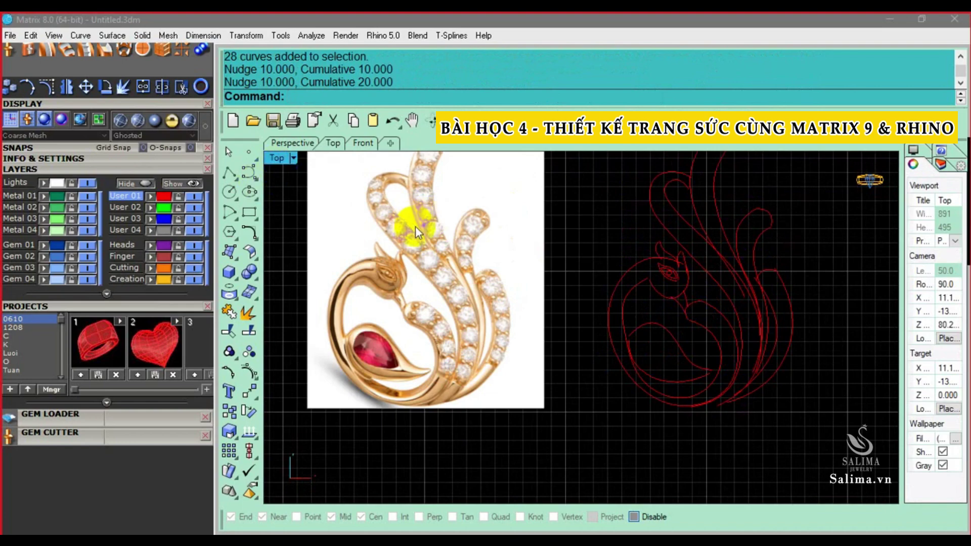
pyautogui.moveTo(712, 289); pyautogui.dragTo(598, 330, button='right')
pyautogui.click(10, 119)
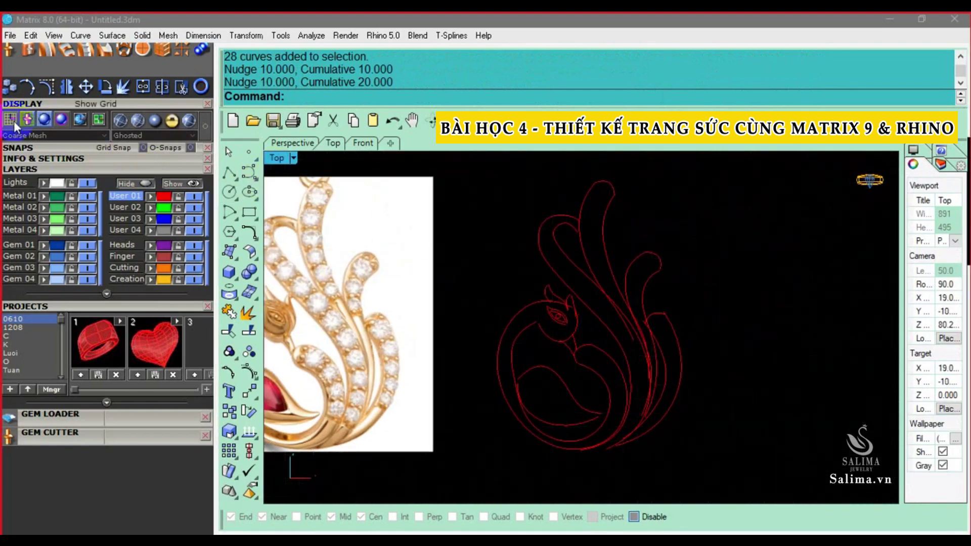
pyautogui.moveTo(595, 283); pyautogui.dragTo(661, 299, button='right')
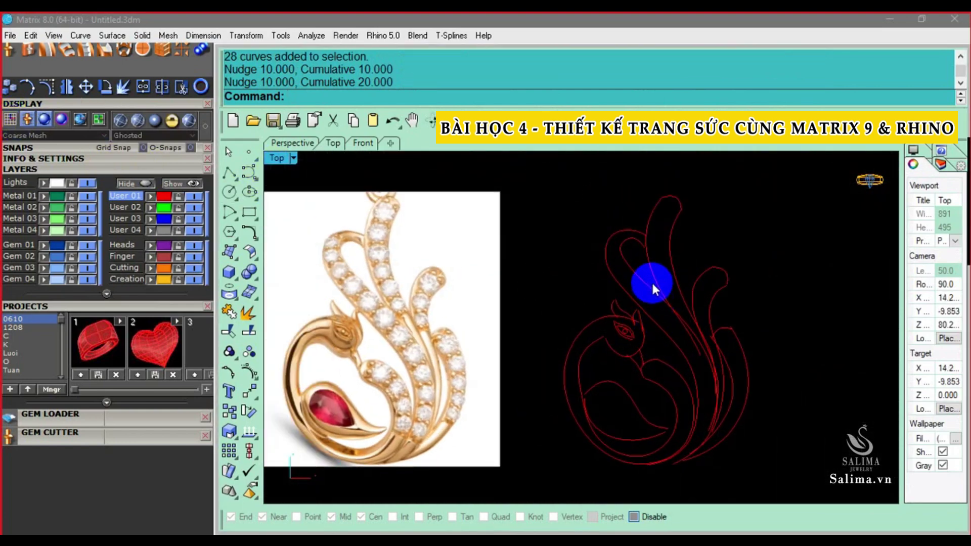
pyautogui.scroll(3, 651, 280)
pyautogui.moveTo(636, 261); pyautogui.dragTo(602, 286, button='right')
pyautogui.scroll(-2, 621, 252)
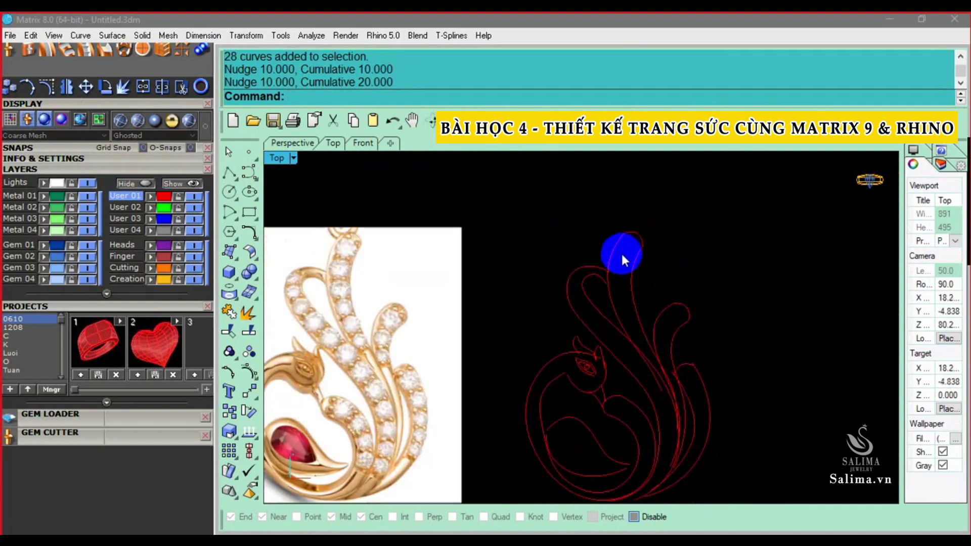
pyautogui.scroll(2, 637, 259)
pyautogui.click(637, 259)
pyautogui.scroll(-1, 602, 234)
pyautogui.scroll(-2, 602, 237)
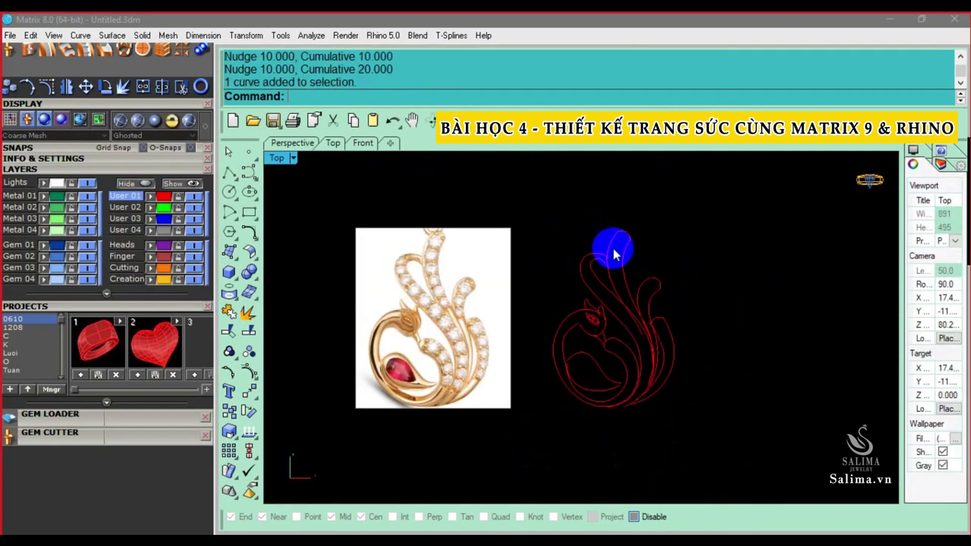
pyautogui.scroll(1, 609, 250)
pyautogui.scroll(-1, 630, 319)
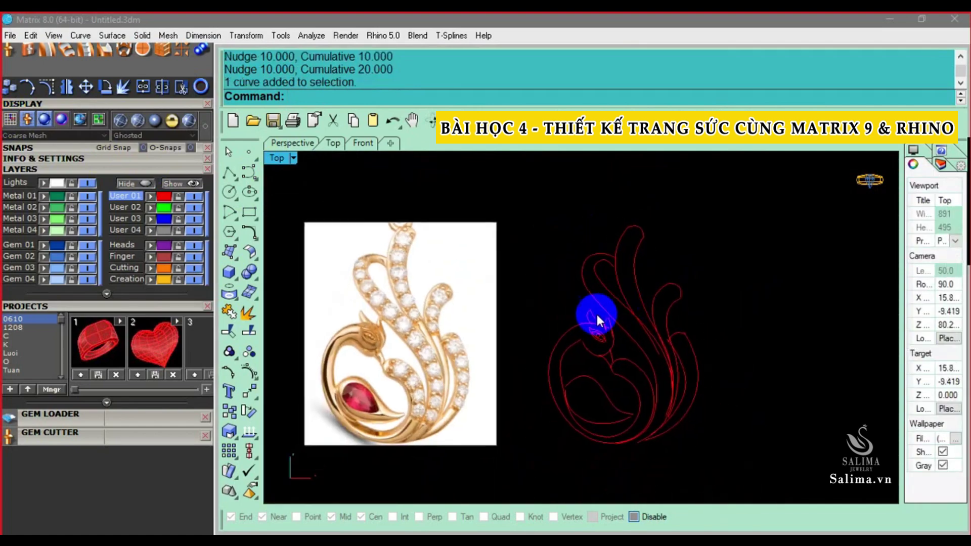
pyautogui.scroll(1, 637, 387)
pyautogui.scroll(1, 618, 326)
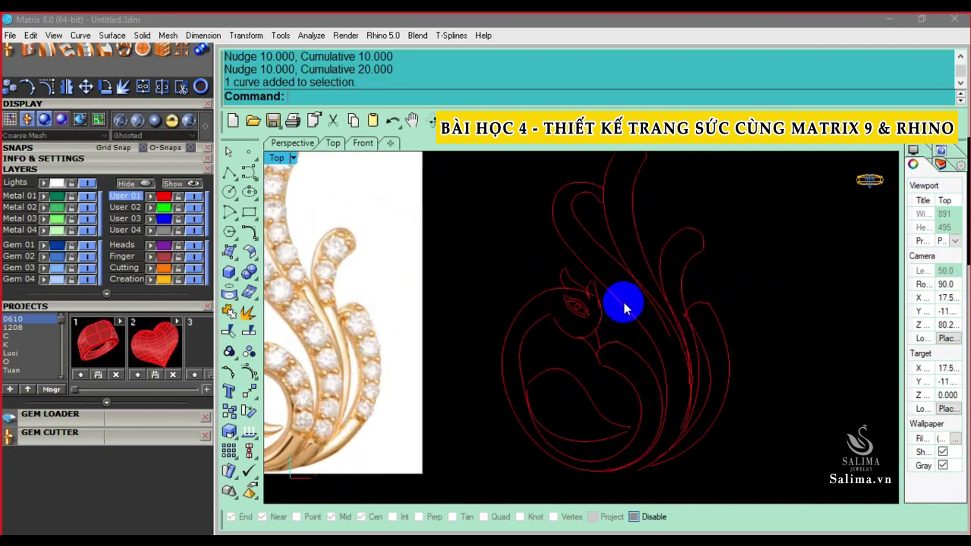
pyautogui.moveTo(623, 300); pyautogui.dragTo(627, 323, button='right')
pyautogui.moveTo(583, 243); pyautogui.dragTo(593, 256, button='right')
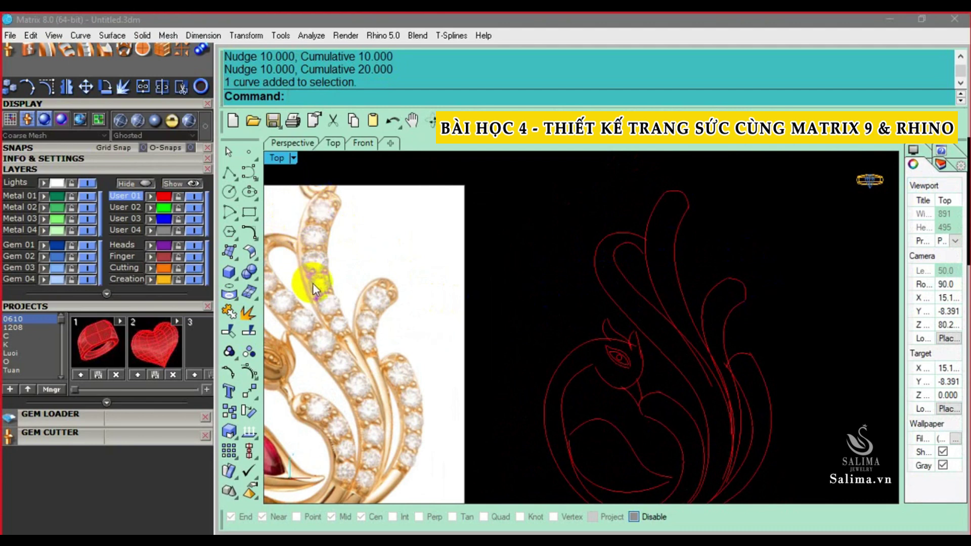
pyautogui.moveTo(727, 273)
pyautogui.mouseDown(button='right')
pyautogui.moveTo(626, 289)
pyautogui.moveTo(614, 257)
pyautogui.mouseUp(button='right')
pyautogui.scroll(1, 627, 289)
pyautogui.scroll(1, 615, 251)
pyautogui.scroll(-2, 615, 250)
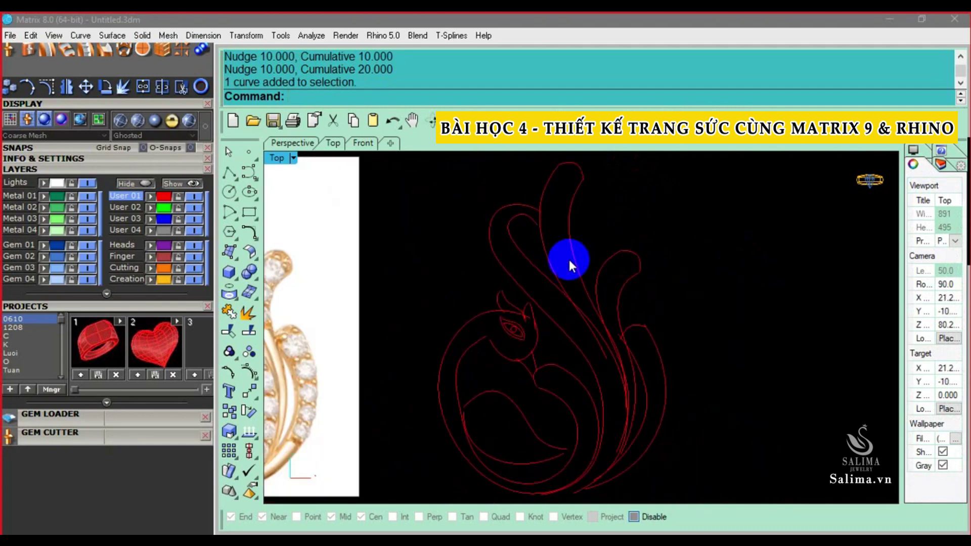
pyautogui.moveTo(293, 272); pyautogui.dragTo(313, 281, button='right')
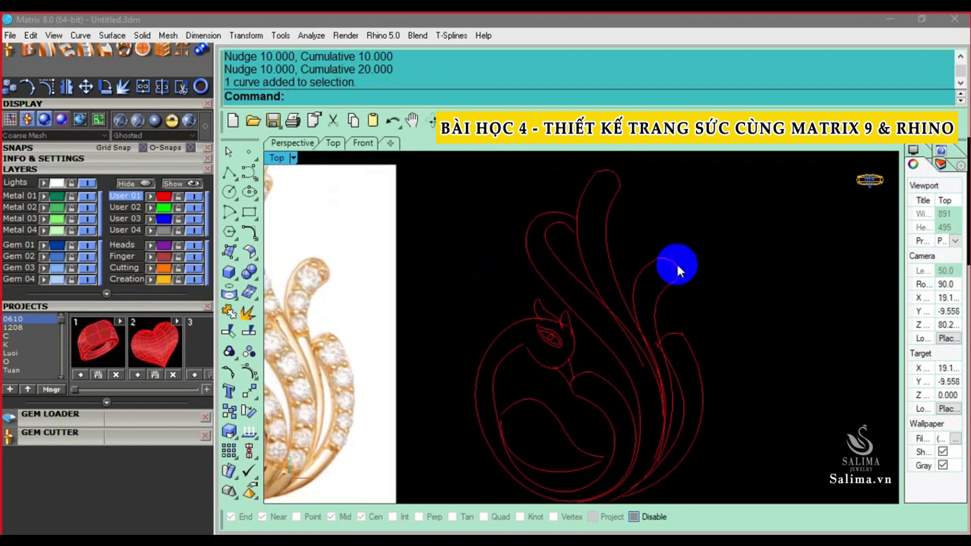
pyautogui.scroll(-2, 572, 243)
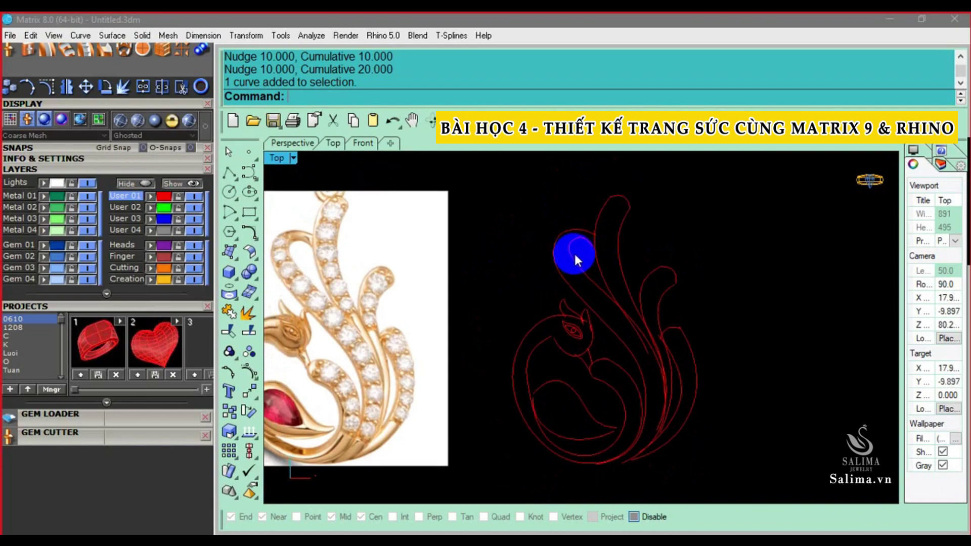
pyautogui.scroll(-2, 570, 252)
pyautogui.moveTo(498, 201); pyautogui.dragTo(702, 431)
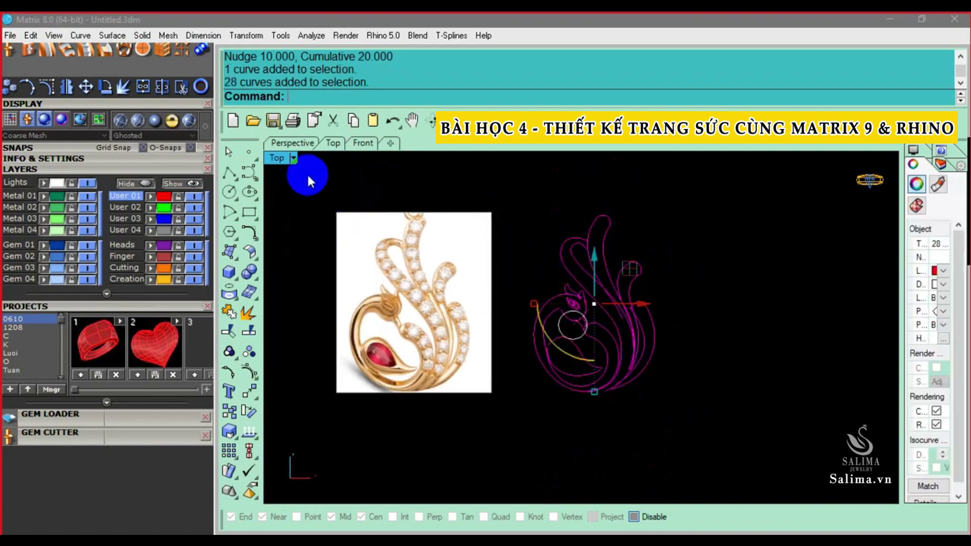
# Clear the selection and frame the photo beside the traced curves in Top view
pyautogui.click(390, 184)
pyautogui.scroll(3, 631, 289)
pyautogui.scroll(2, 663, 287)
pyautogui.scroll(-2, 664, 288)
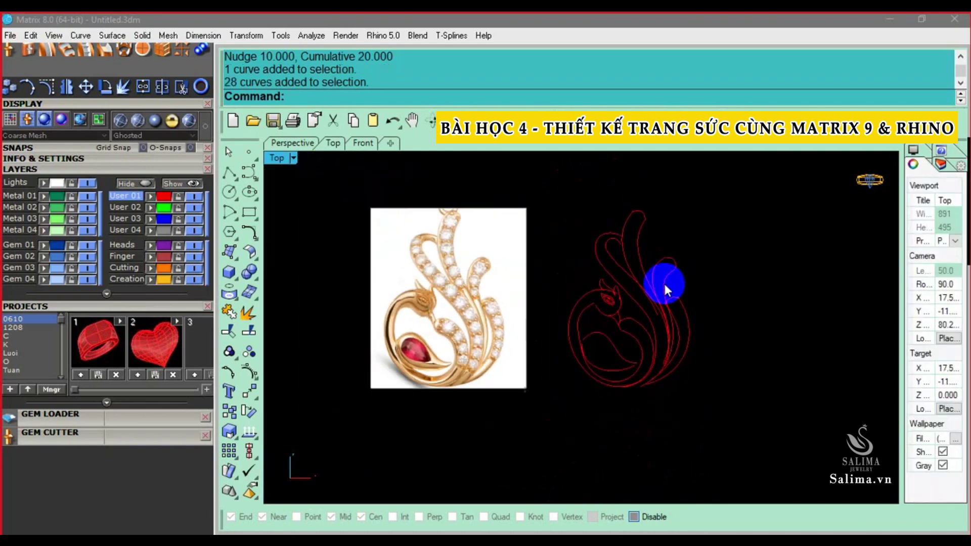
pyautogui.moveTo(663, 281); pyautogui.dragTo(692, 315, button='right')
pyautogui.scroll(1, 677, 306)
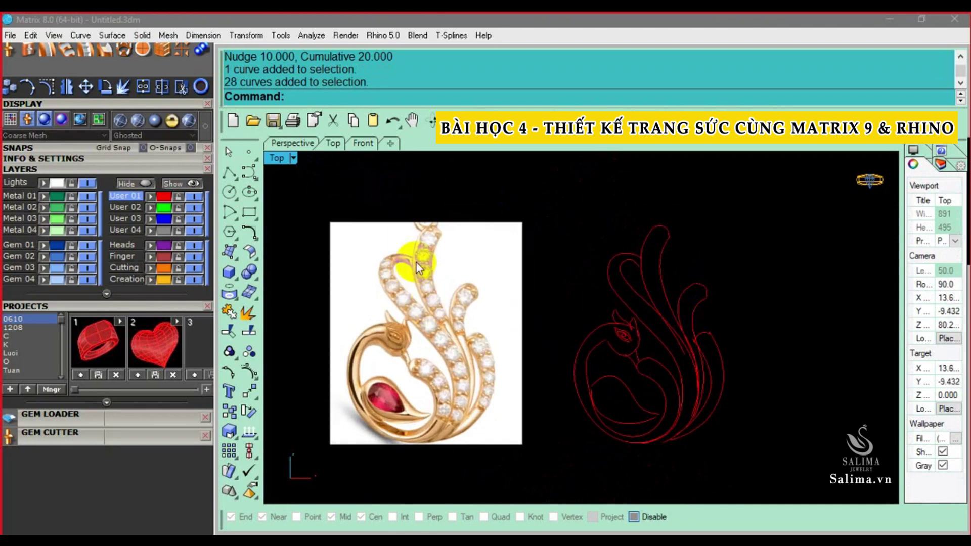
pyautogui.scroll(2, 405, 278)
pyautogui.scroll(-2, 471, 283)
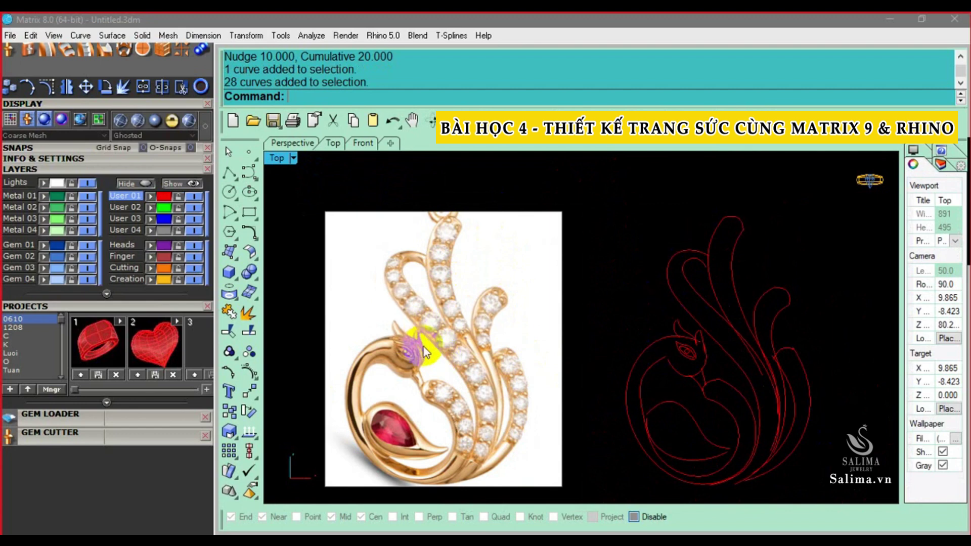
pyautogui.moveTo(608, 360); pyautogui.dragTo(673, 354, button='right')
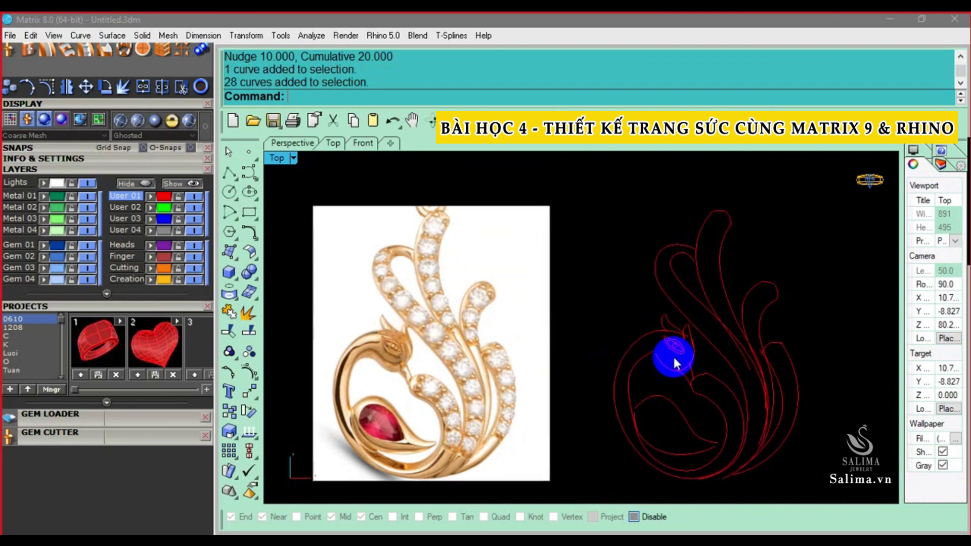
pyautogui.scroll(2, 632, 379)
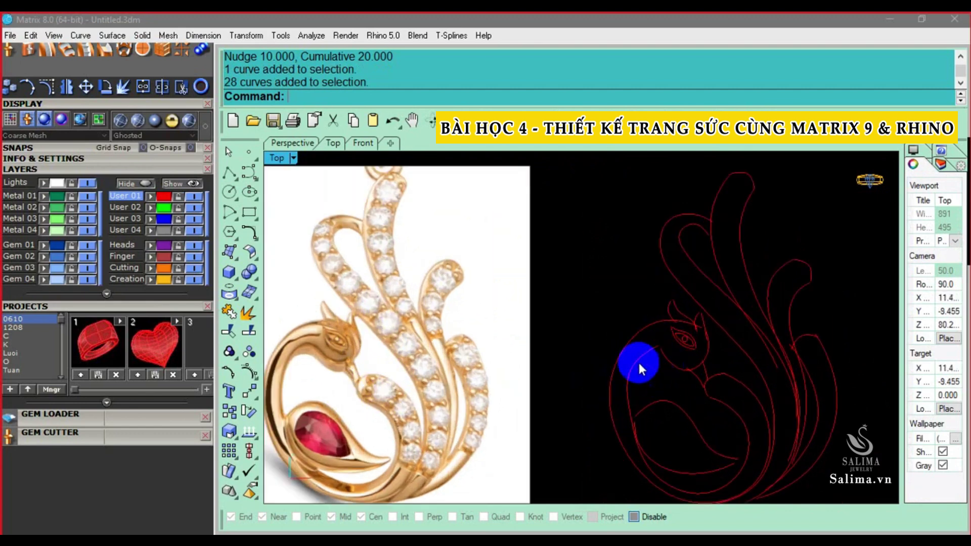
pyautogui.scroll(-2, 395, 343)
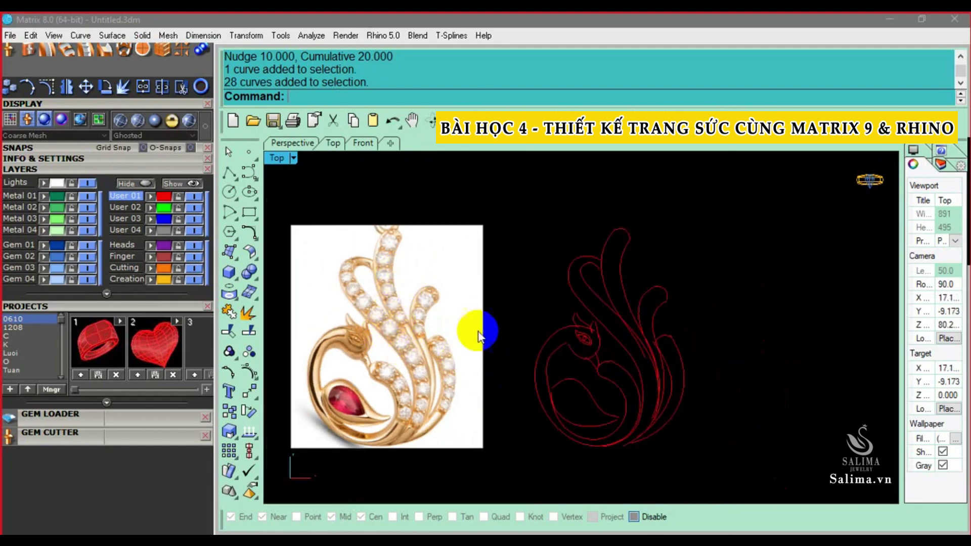
# Select the two tall feather curves instead of the outer body curve
pyautogui.click(581, 347)
pyautogui.scroll(1, 556, 349)
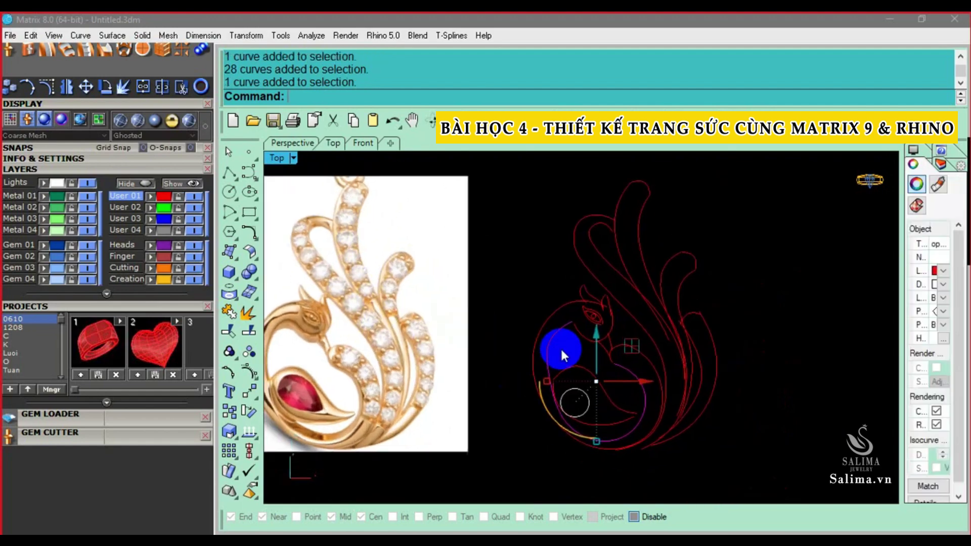
pyautogui.scroll(1, 561, 354)
pyautogui.scroll(-2, 633, 253)
pyautogui.scroll(2, 627, 273)
pyautogui.scroll(1, 628, 268)
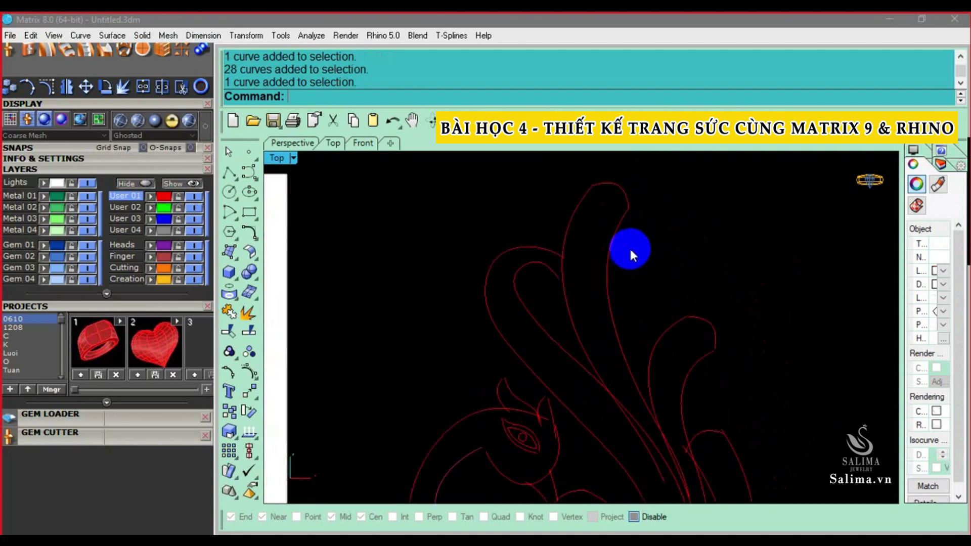
pyautogui.click(575, 210)
pyautogui.click(576, 245)
pyautogui.scroll(1, 576, 246)
# Rebuild the selected feather curve, previewing it with 8 points
pyautogui.rightClick(587, 268)
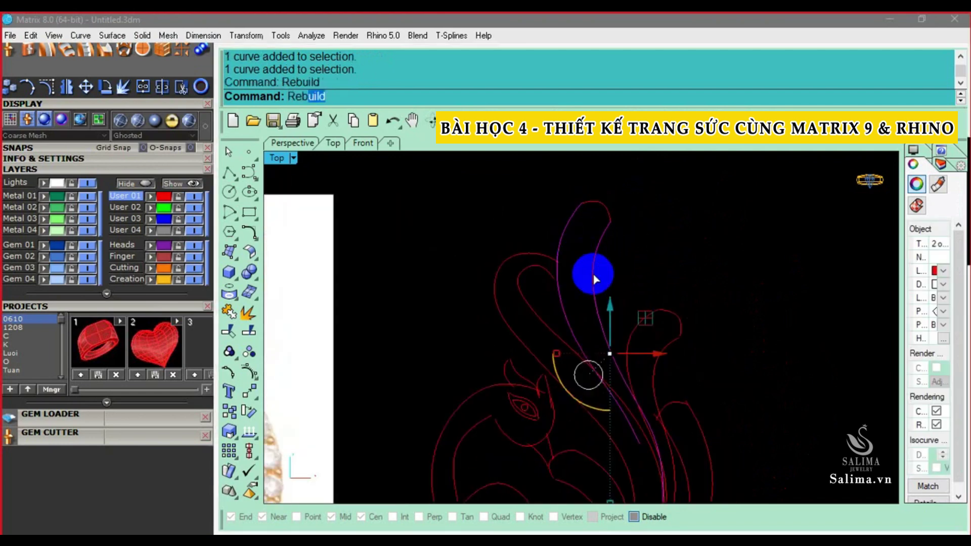
pyautogui.moveTo(656, 213); pyautogui.dragTo(811, 215)
pyautogui.scroll(1, 654, 232)
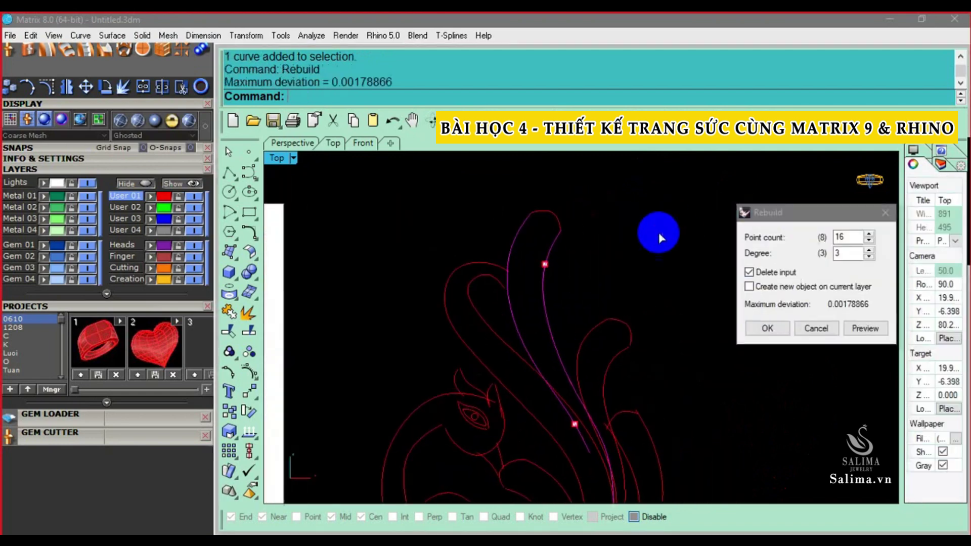
pyautogui.scroll(1, 637, 262)
pyautogui.scroll(-1, 574, 263)
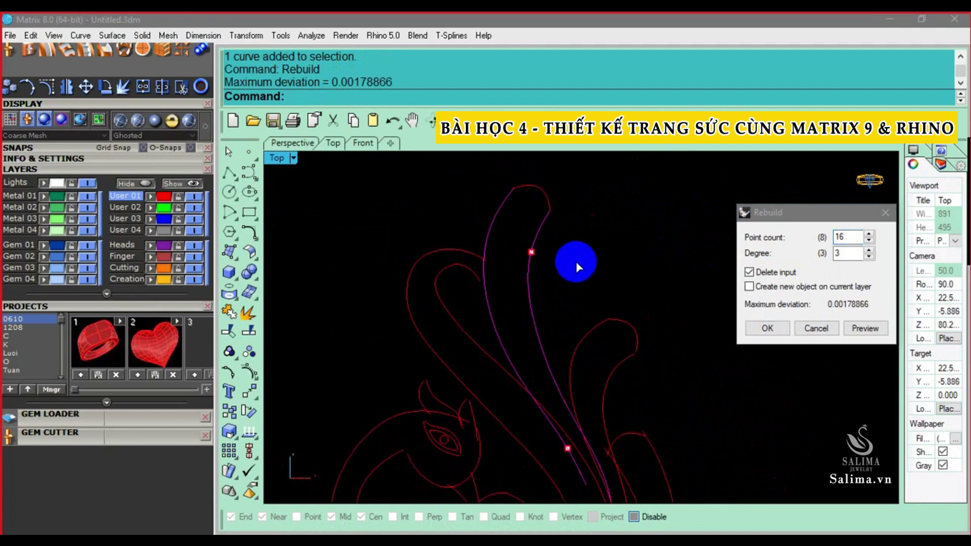
pyautogui.write('8')
pyautogui.doubleClick(848, 237)
pyautogui.write('8')
pyautogui.click(855, 332)
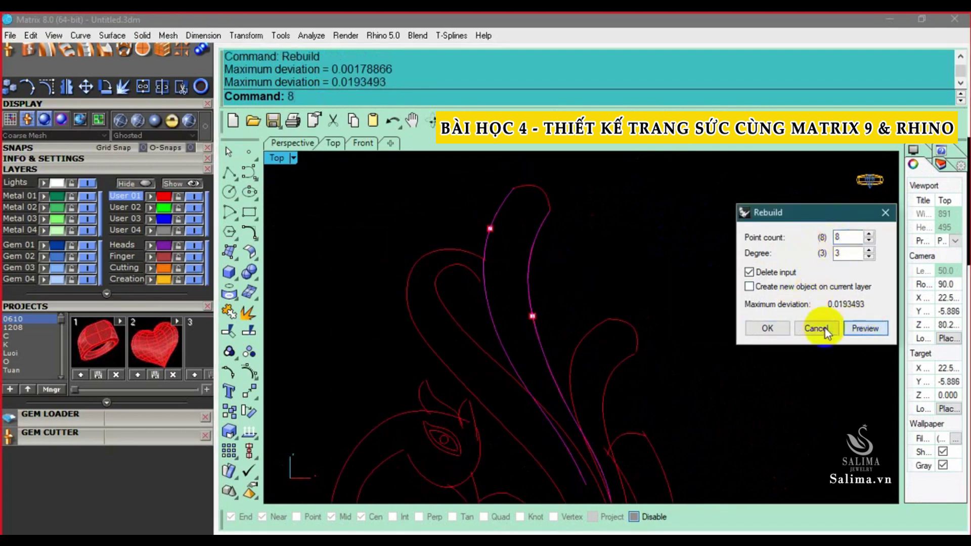
# Preview 3 points, then accept a 6-point rebuild of that curve
pyautogui.doubleClick(848, 237)
pyautogui.write('3')
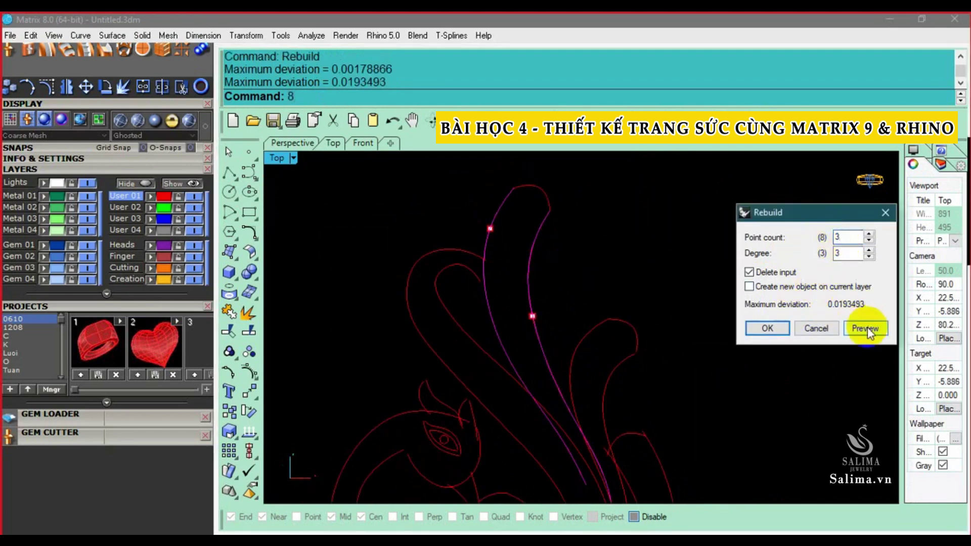
pyautogui.click(865, 327)
pyautogui.doubleClick(848, 237)
pyautogui.write('6')
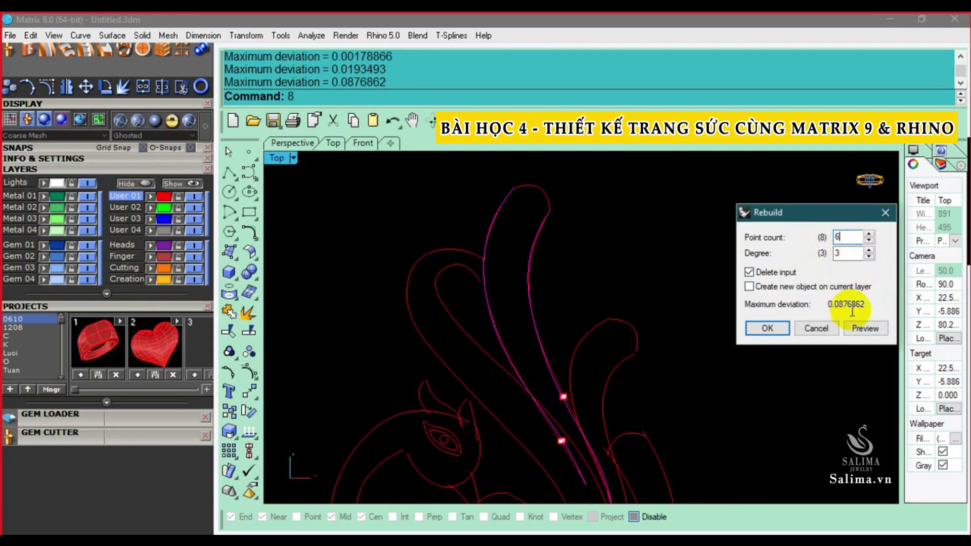
pyautogui.click(864, 328)
pyautogui.click(784, 330)
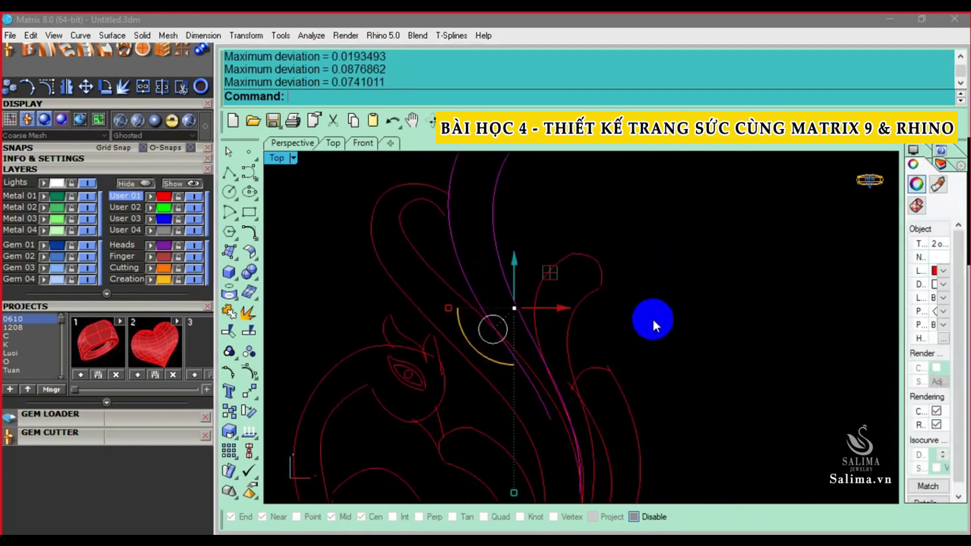
# Rebuild the next feather curve with 8 points
pyautogui.click(542, 265)
pyautogui.rightClick(548, 273)
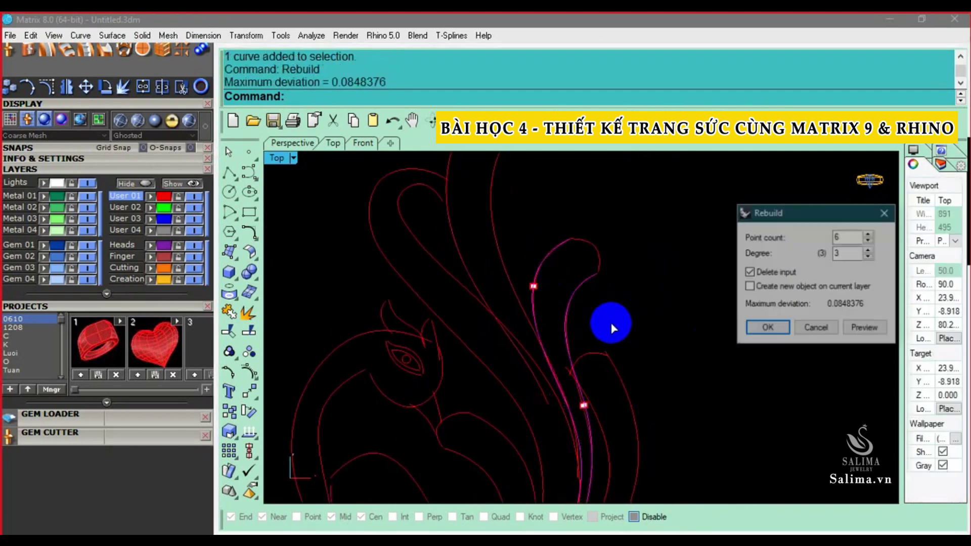
pyautogui.moveTo(613, 327)
pyautogui.mouseDown(button='right')
pyautogui.moveTo(551, 278)
pyautogui.moveTo(548, 307)
pyautogui.mouseUp(button='right')
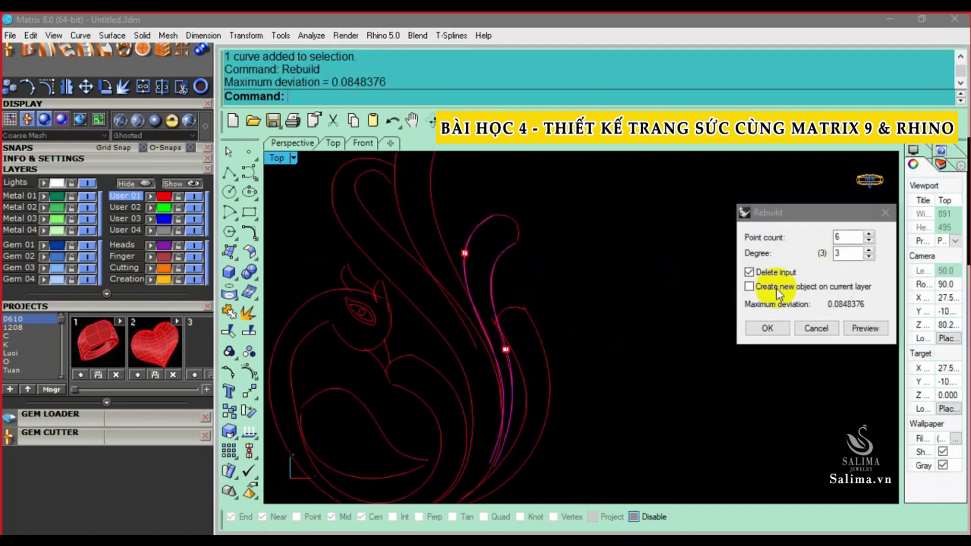
pyautogui.write('8')
pyautogui.click(864, 328)
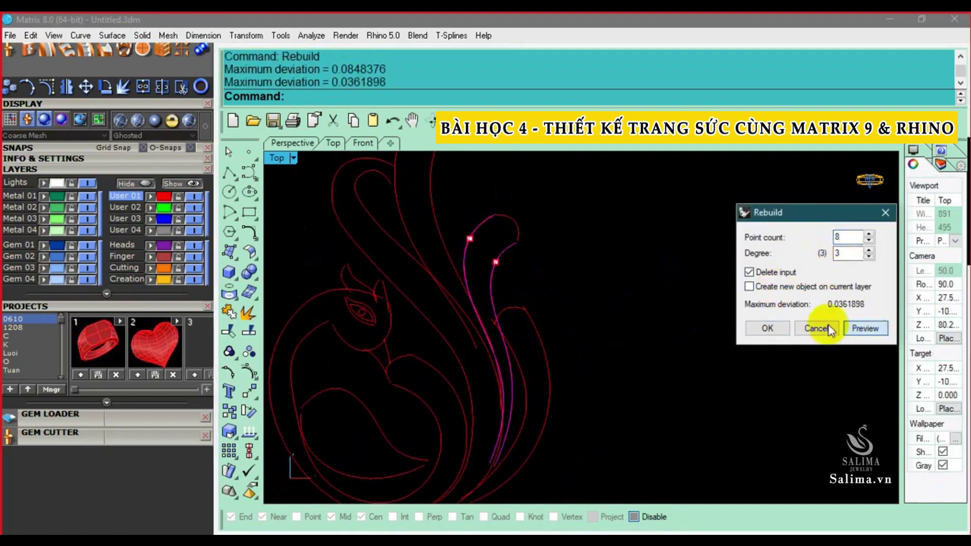
pyautogui.click(778, 327)
# Rebuild two more lower curves using the same rebuild settings
pyautogui.click(520, 336)
pyautogui.rightClick(515, 356)
pyautogui.press('Return')
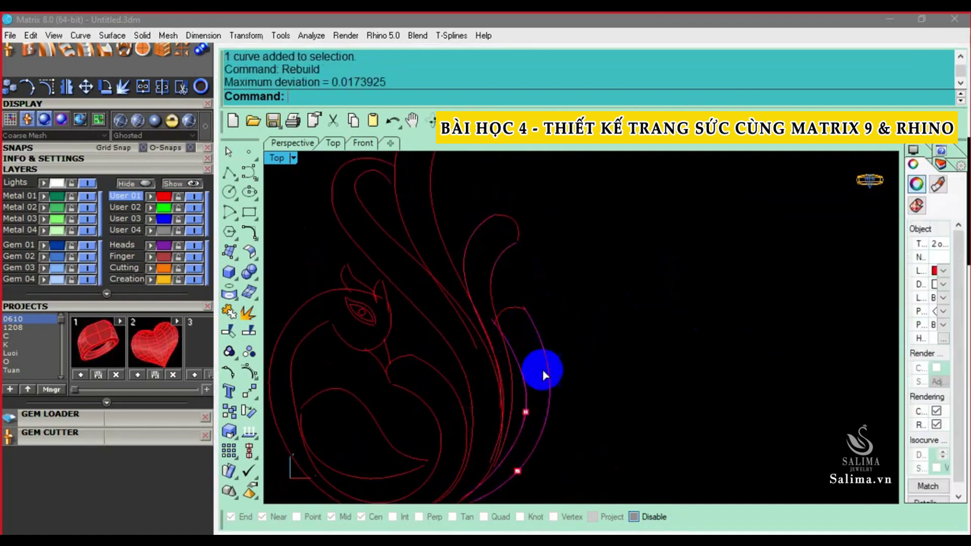
pyautogui.moveTo(627, 404); pyautogui.dragTo(642, 337, button='right')
pyautogui.rightClick(641, 337)
pyautogui.click(766, 327)
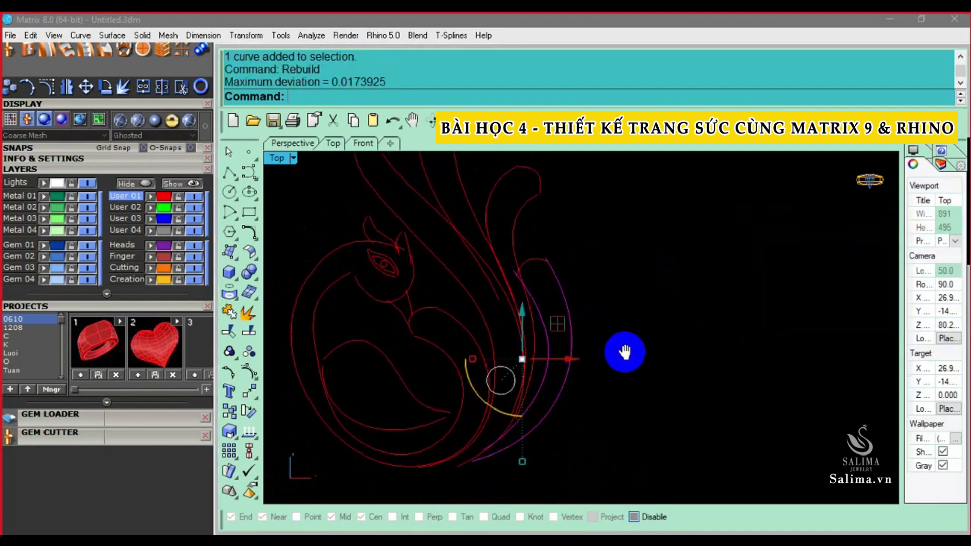
# Select the two head-tip curves and preview their rebuild at 18 points
pyautogui.scroll(3, 625, 349)
pyautogui.moveTo(432, 247); pyautogui.dragTo(338, 220)
pyautogui.rightClick(338, 220)
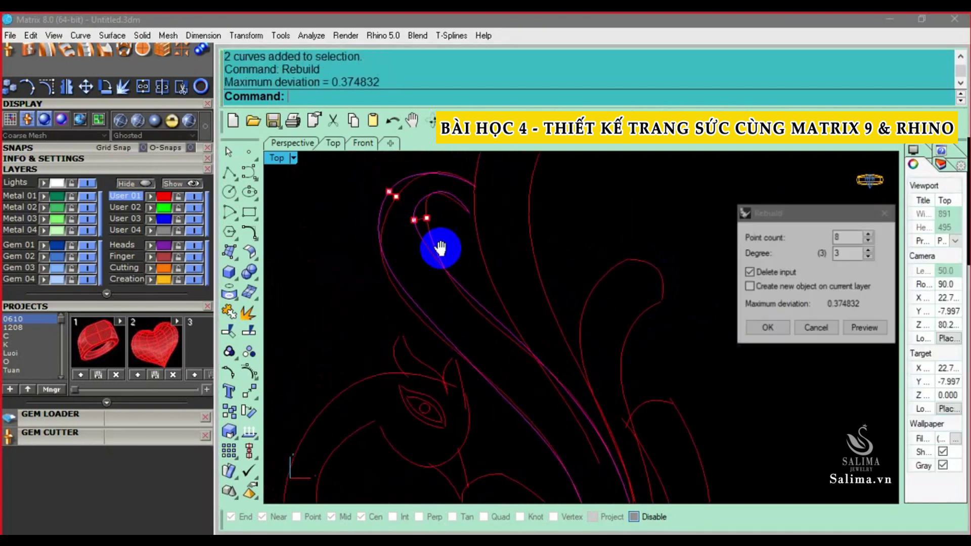
pyautogui.moveTo(481, 254); pyautogui.dragTo(483, 266, button='right')
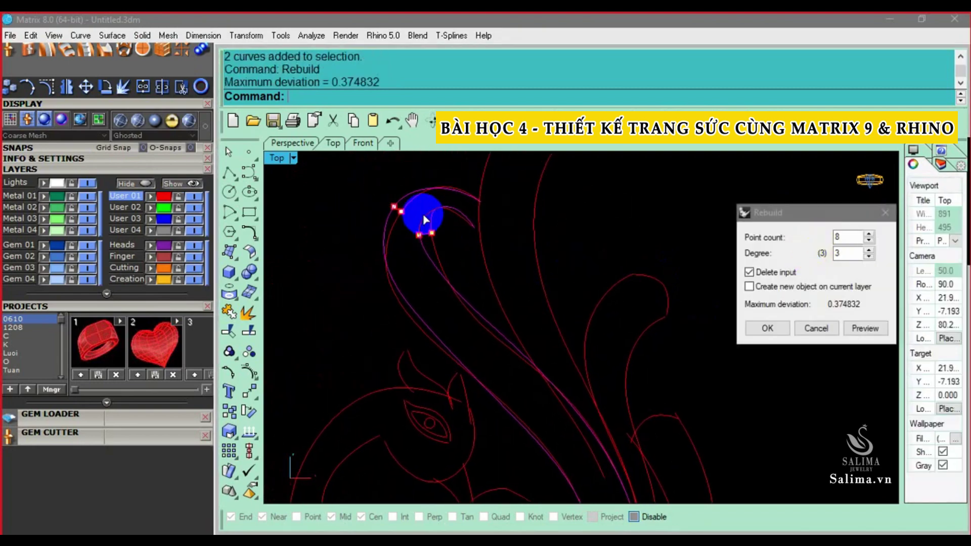
pyautogui.doubleClick(848, 237)
pyautogui.write('18')
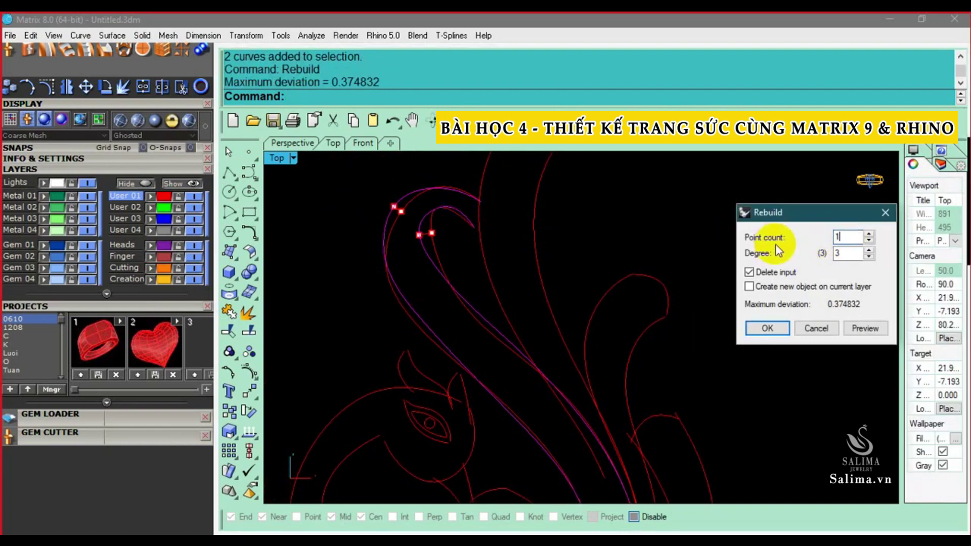
pyautogui.click(864, 327)
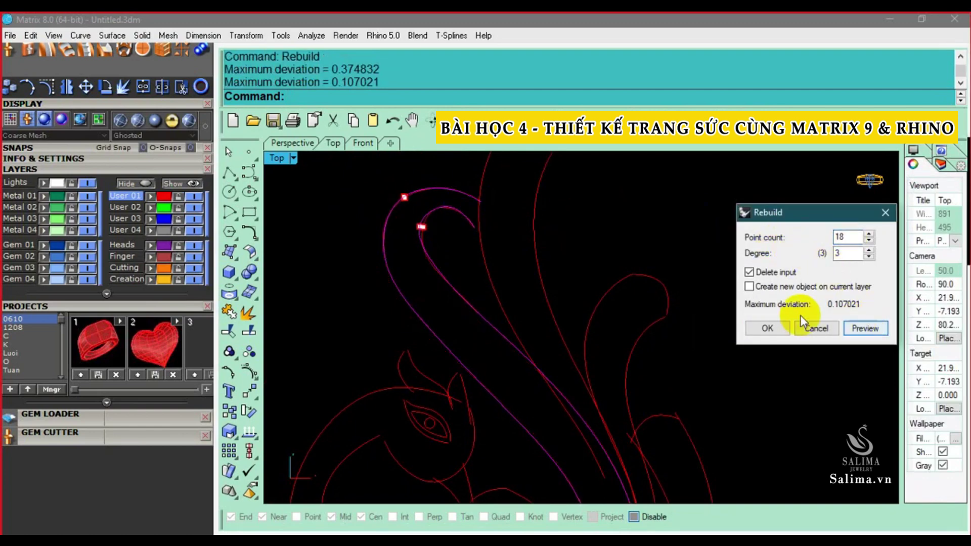
# Try 29 points, then accept the head-tip curves rebuilt with 23 points at degree 3
pyautogui.doubleClick(842, 237)
pyautogui.write('29')
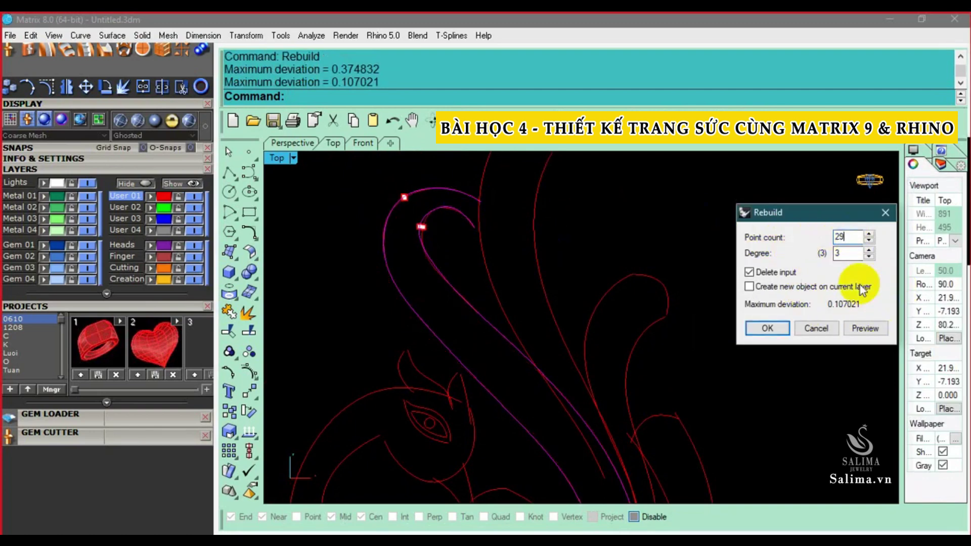
pyautogui.press('Return')
pyautogui.write('8')
pyautogui.press('Return')
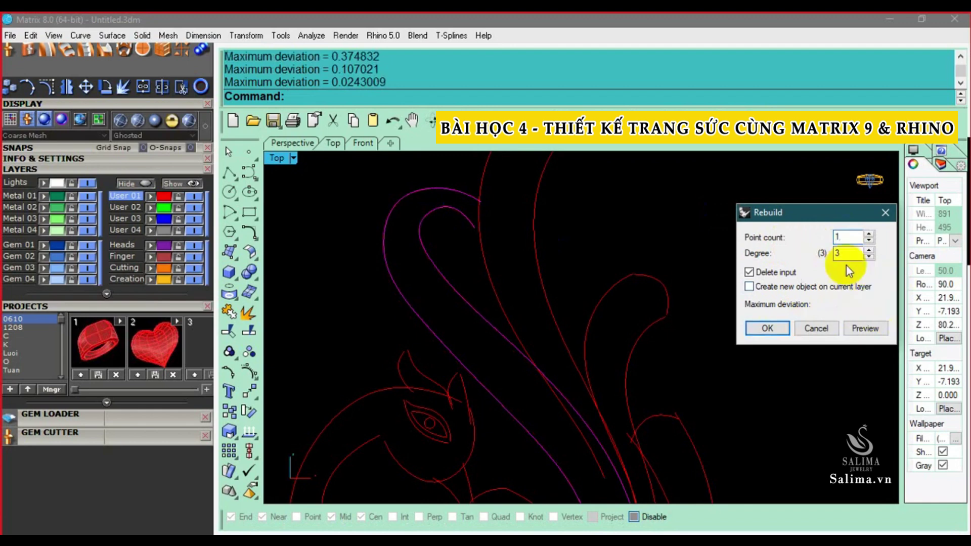
pyautogui.doubleClick(845, 236)
pyautogui.click(850, 301)
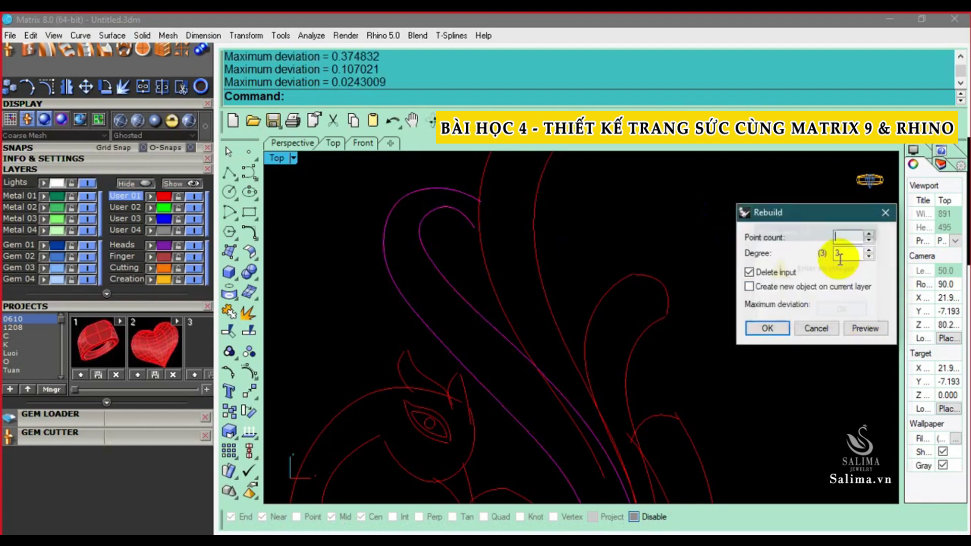
pyautogui.write('3')
pyautogui.click(835, 237)
pyautogui.write('2')
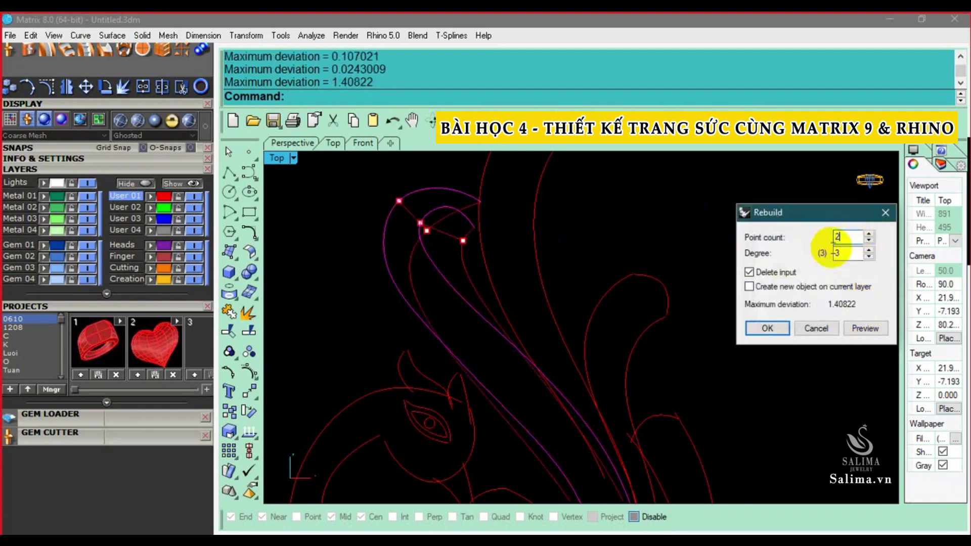
pyautogui.click(858, 328)
pyautogui.click(767, 328)
# Rebuild the two curves looping around the swan's body with 23 points
pyautogui.scroll(-5, 691, 293)
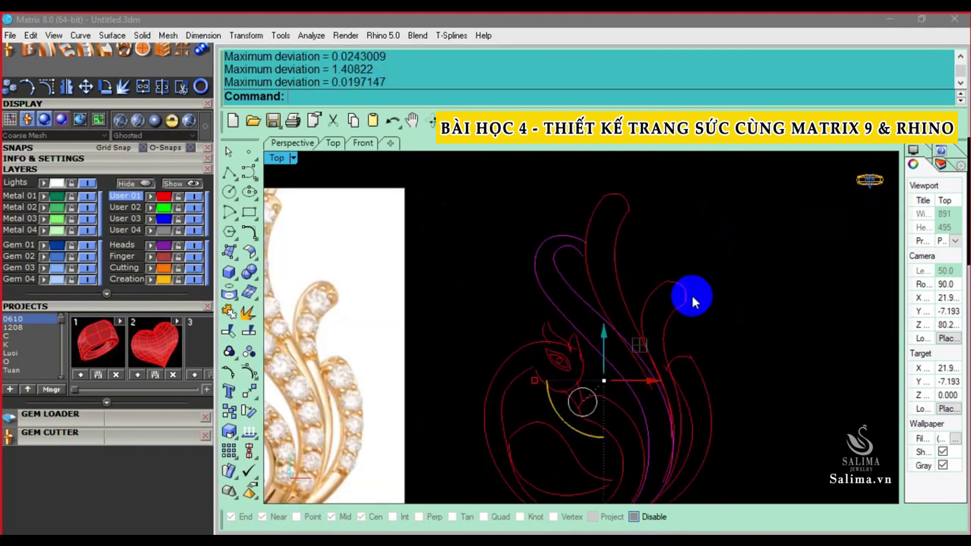
pyautogui.scroll(3, 600, 296)
pyautogui.scroll(2, 572, 293)
pyautogui.scroll(-3, 564, 273)
pyautogui.press('Escape')
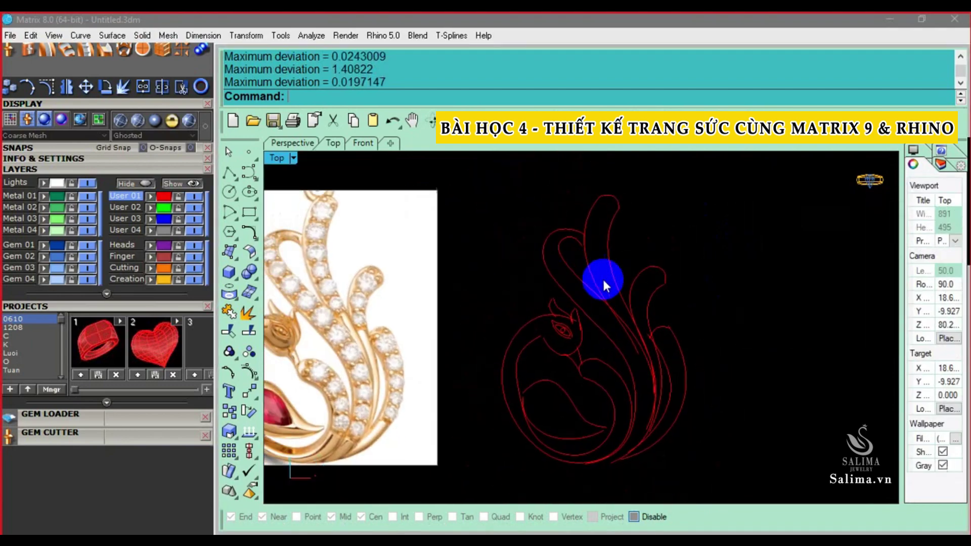
pyautogui.scroll(3, 622, 319)
pyautogui.scroll(1, 544, 337)
pyautogui.click(562, 324)
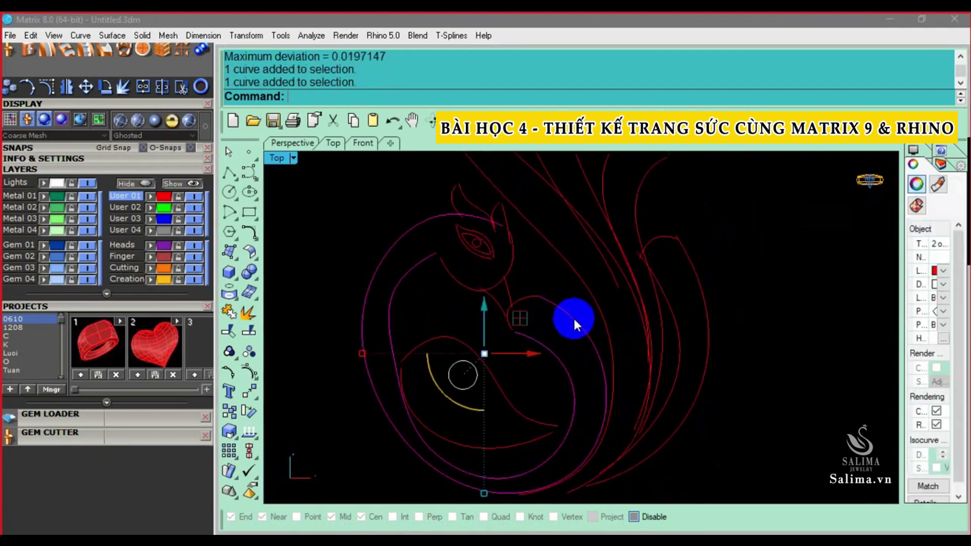
pyautogui.press('Return')
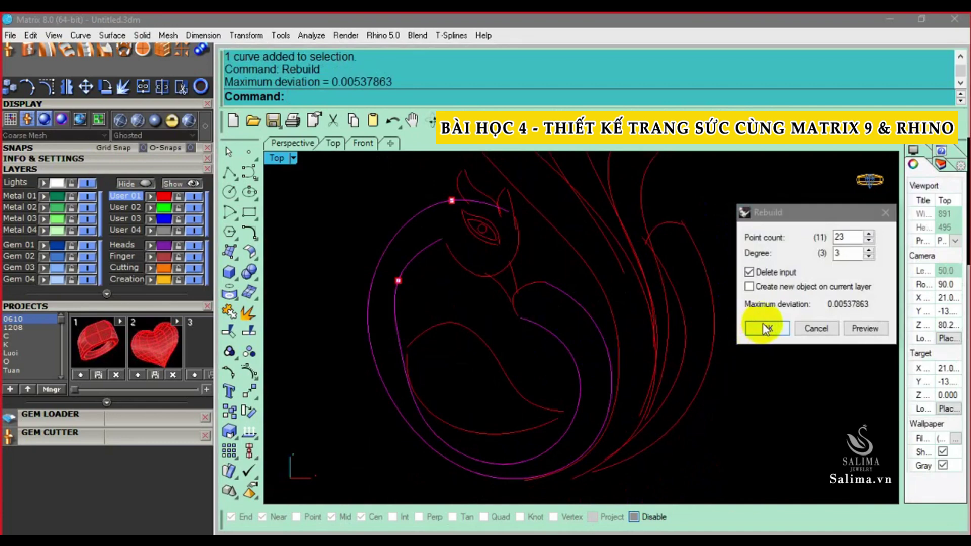
pyautogui.click(765, 329)
# Zoom in and select the short curve at the head tip
pyautogui.scroll(-2, 447, 332)
pyautogui.scroll(-2, 521, 333)
pyautogui.scroll(2, 574, 284)
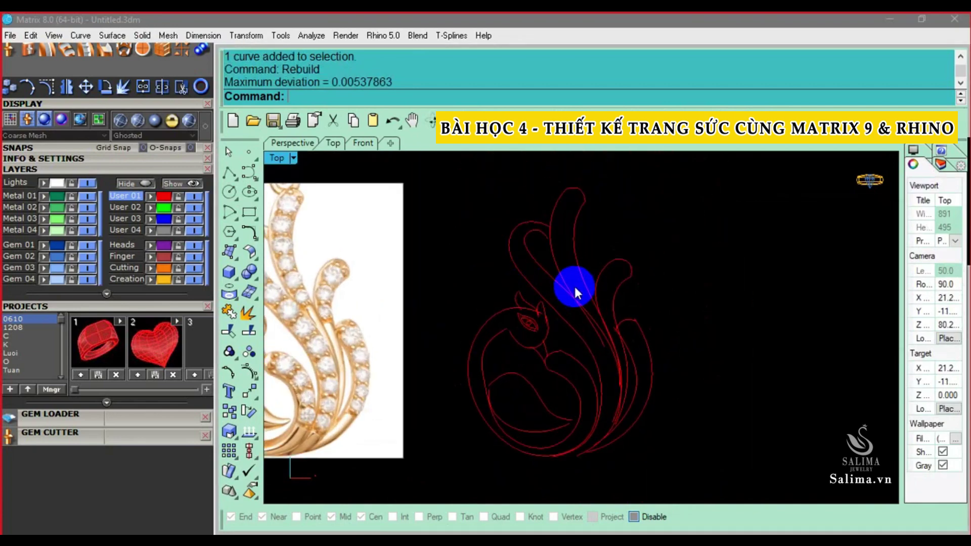
pyautogui.scroll(2, 600, 285)
pyautogui.scroll(2, 597, 207)
pyautogui.click(599, 244)
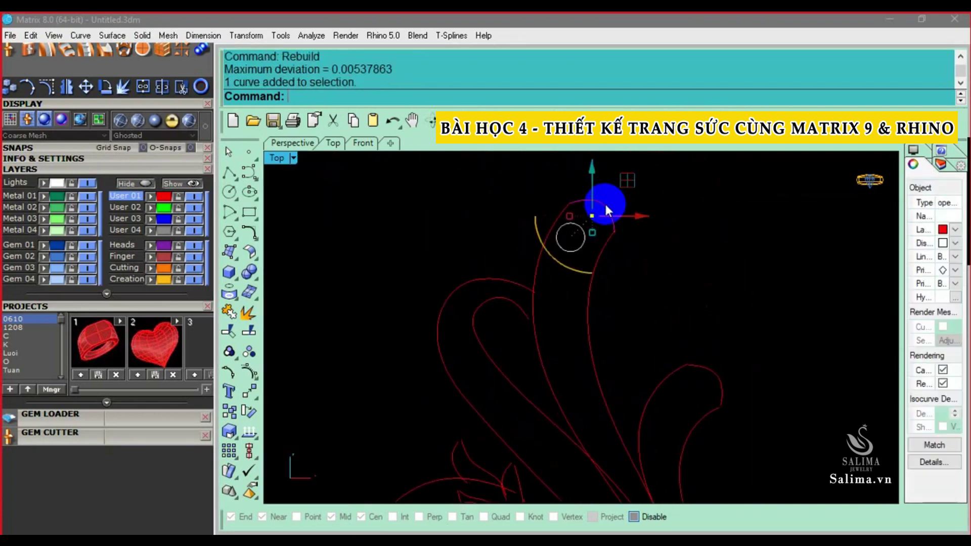
pyautogui.scroll(1, 605, 201)
# Delete the short curve at the swan's head tip
pyautogui.scroll(1, 607, 212)
pyautogui.scroll(1, 610, 225)
pyautogui.press('Delete')
pyautogui.scroll(-1, 615, 234)
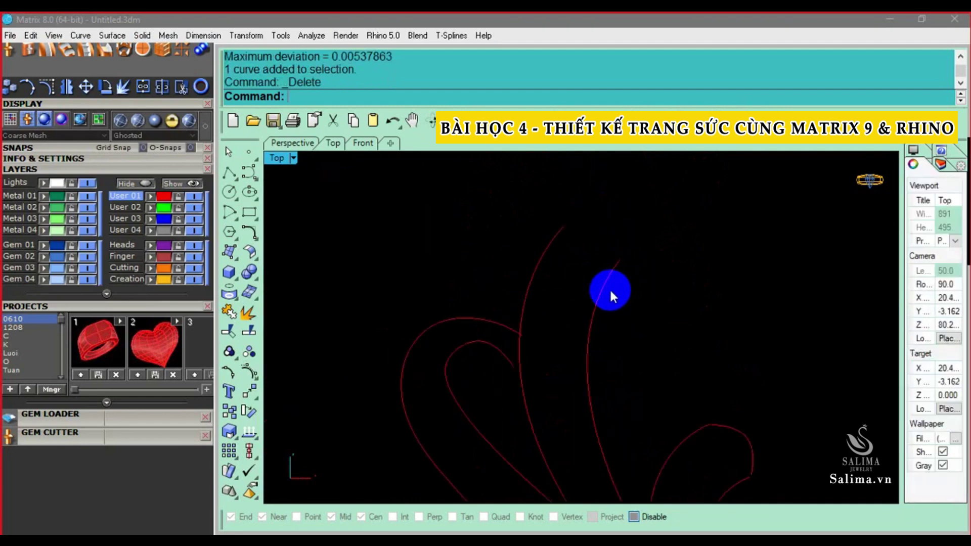
# Pan and zoom the Top viewport onto the head-tip gap
pyautogui.click(331, 144)
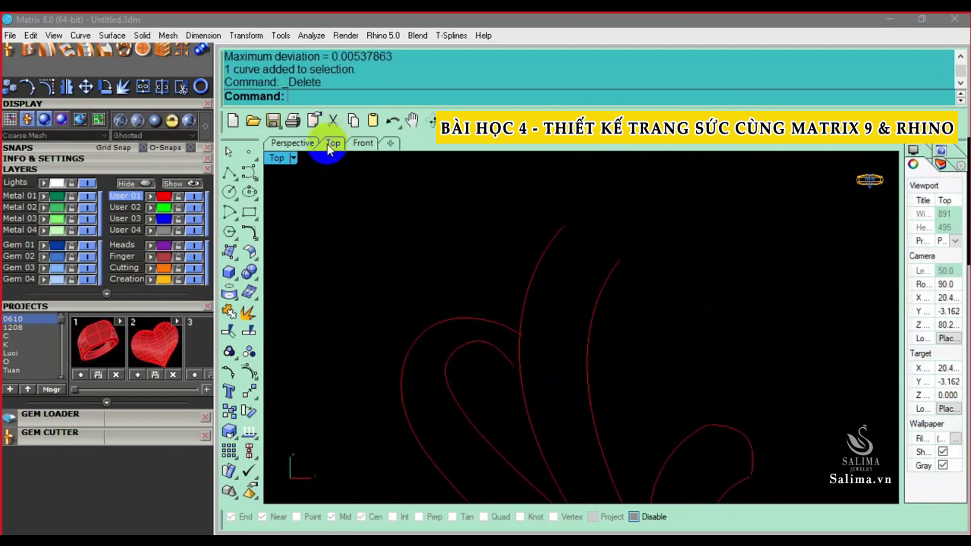
pyautogui.moveTo(524, 223); pyautogui.dragTo(549, 251, button='right')
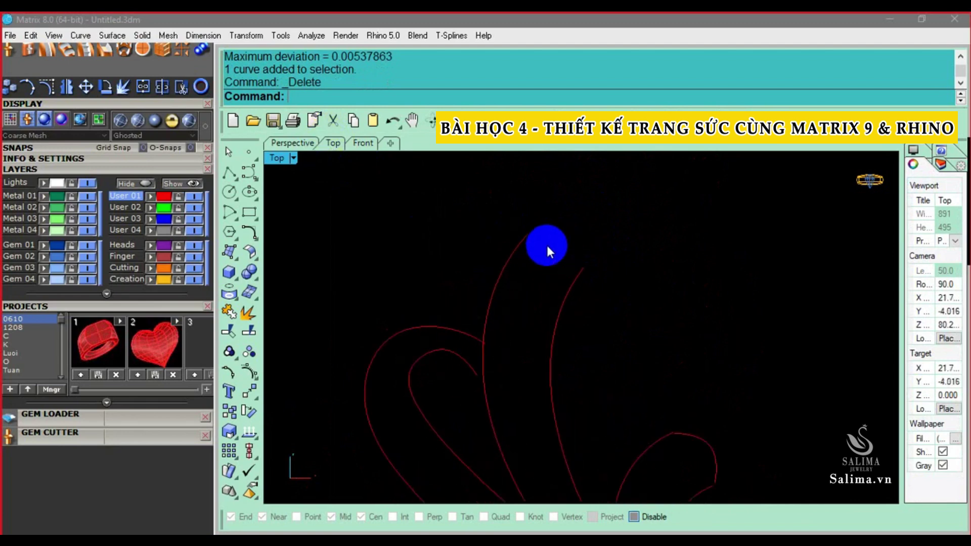
pyautogui.scroll(-1, 581, 266)
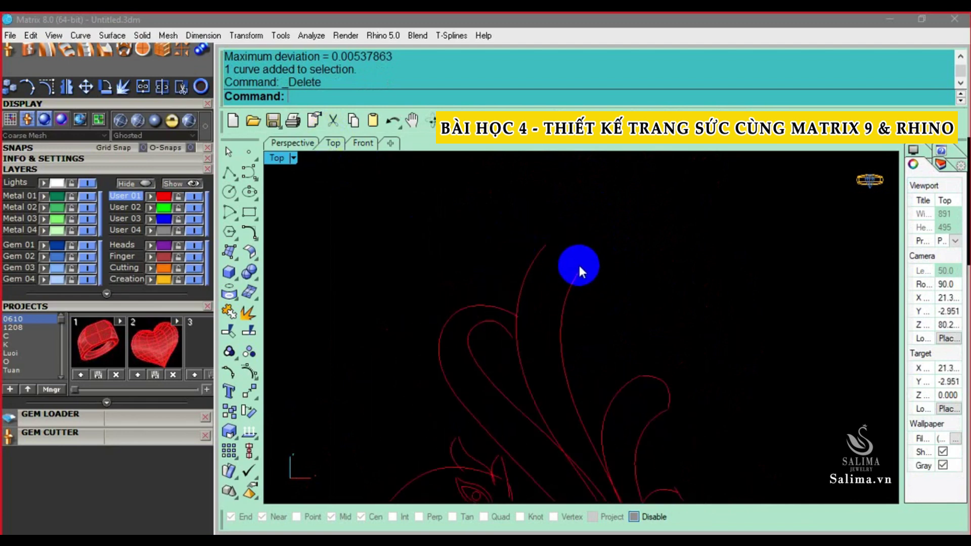
pyautogui.scroll(-1, 577, 265)
pyautogui.scroll(2, 540, 242)
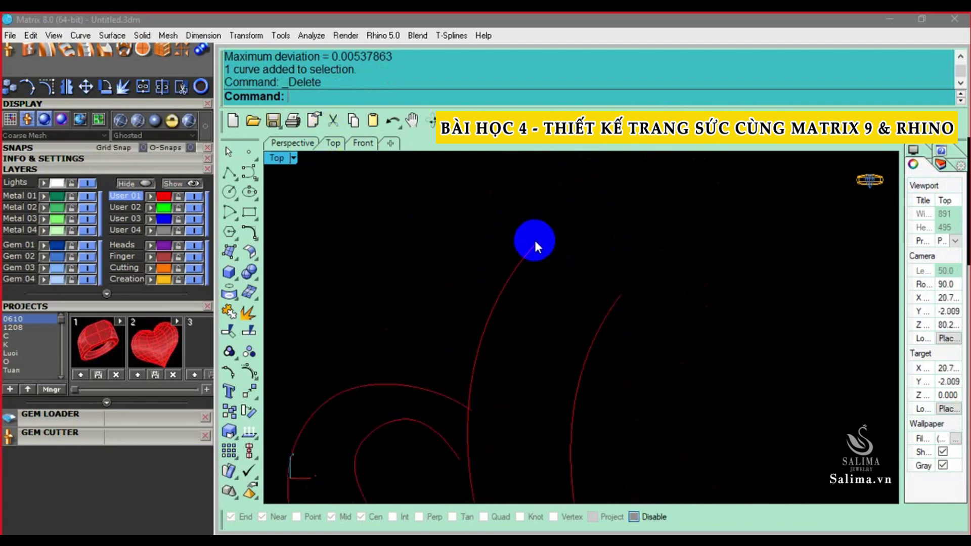
pyautogui.scroll(-2, 574, 271)
pyautogui.scroll(2, 579, 293)
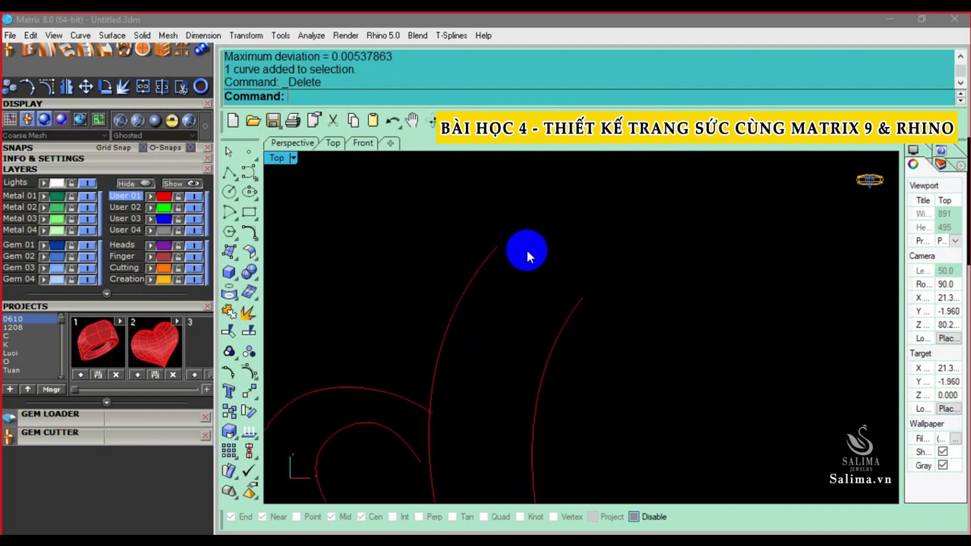
# Cancel the mistyped 'lc' command and an accidentally started Arc blend
pyautogui.write('Bl')
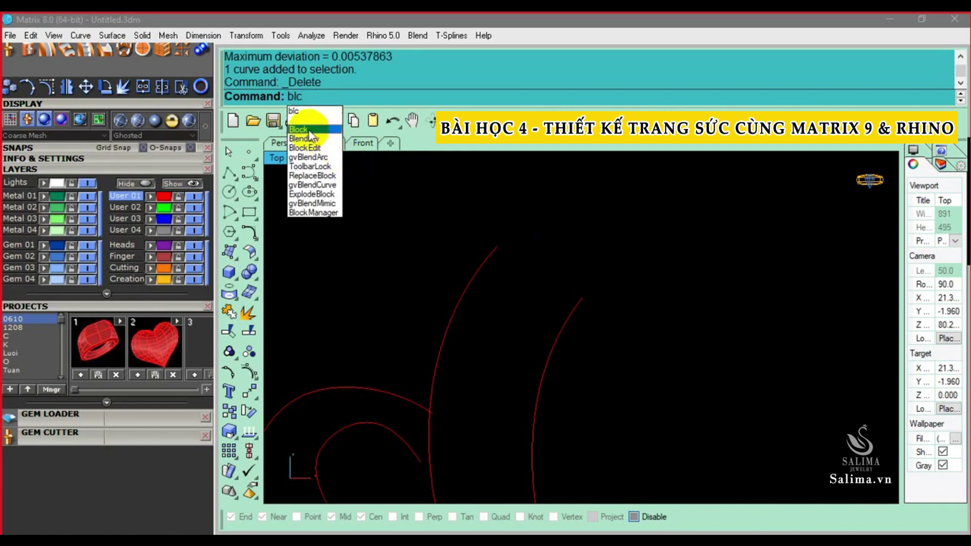
pyautogui.write('c')
pyautogui.press('Escape')
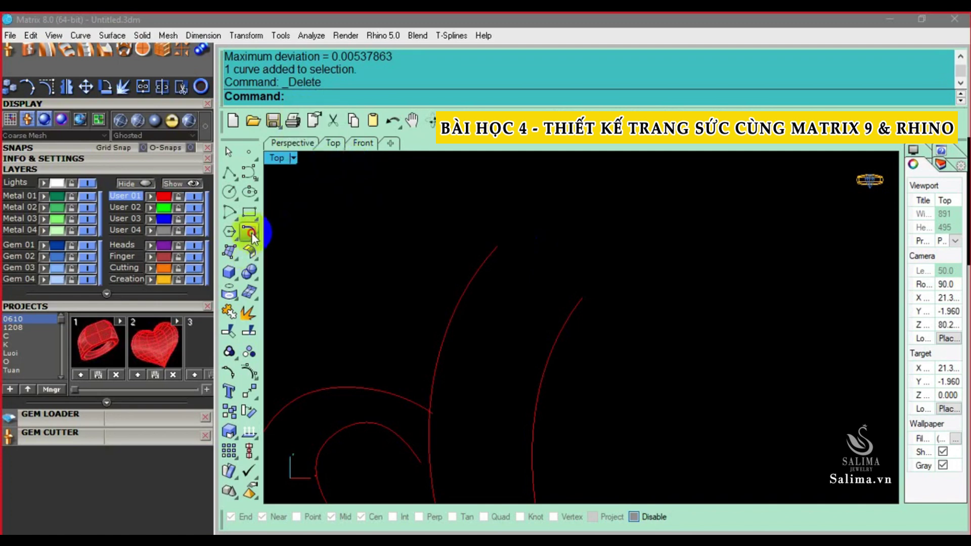
pyautogui.click(252, 236)
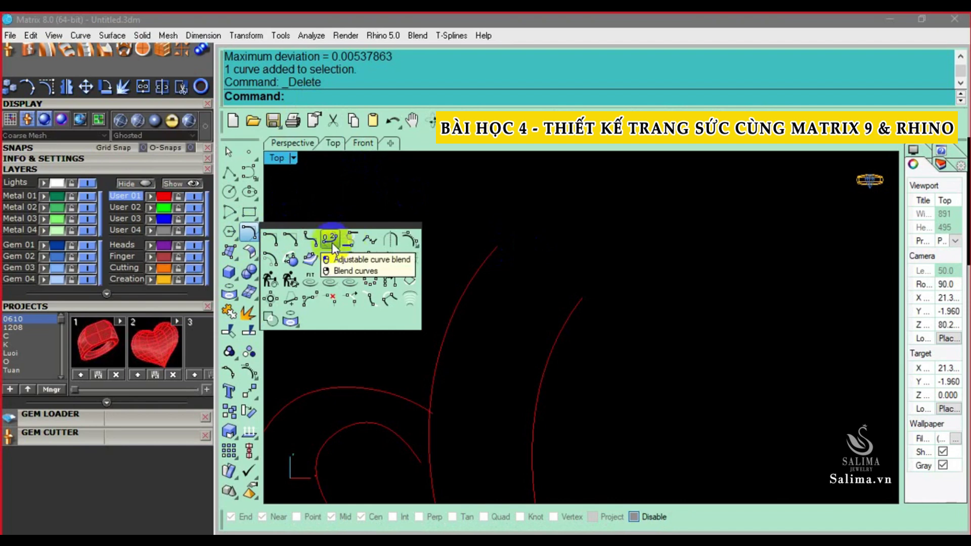
pyautogui.click(349, 239)
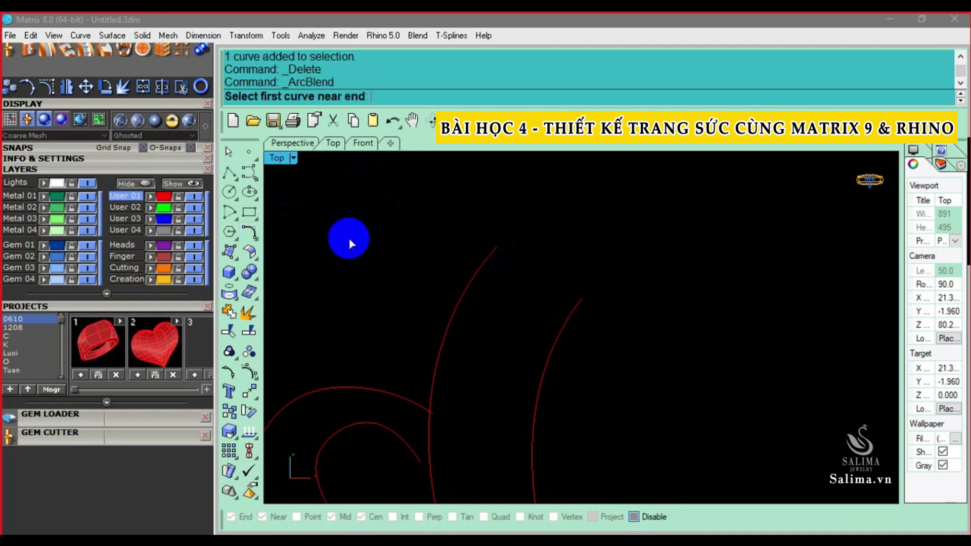
pyautogui.click(256, 240)
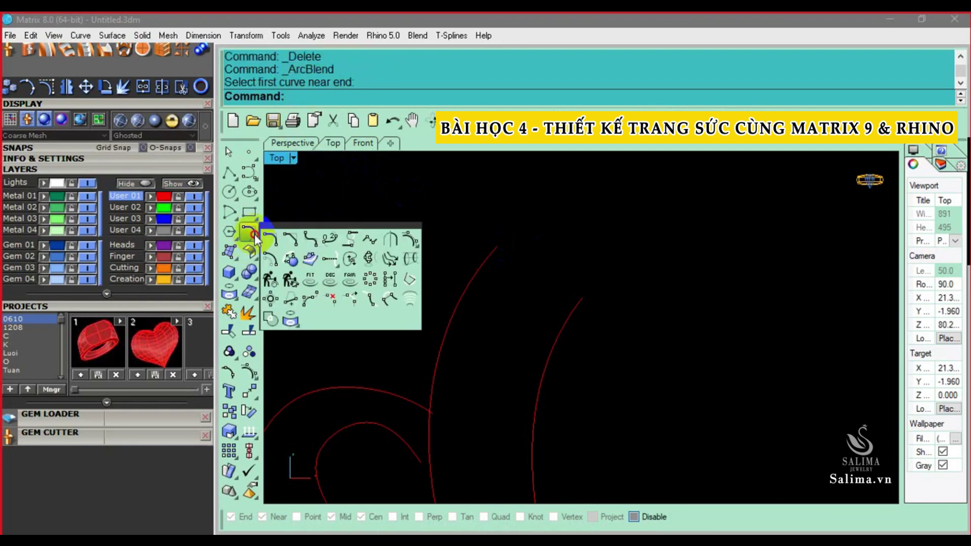
# Start Adjustable curve blend (BlendCrv) from the curve blending flyout
pyautogui.moveTo(256, 240); pyautogui.dragTo(328, 239)
pyautogui.click(329, 238)
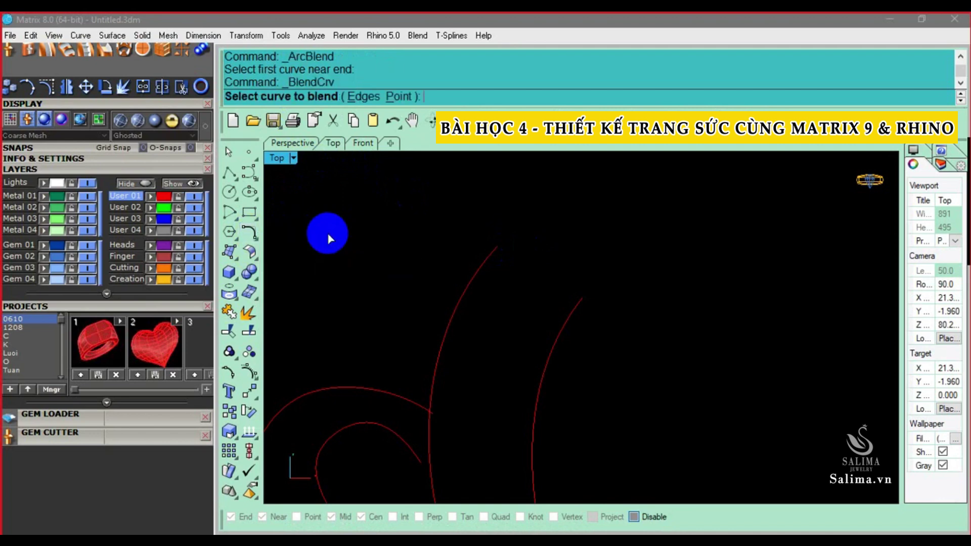
pyautogui.moveTo(251, 236); pyautogui.dragTo(330, 243)
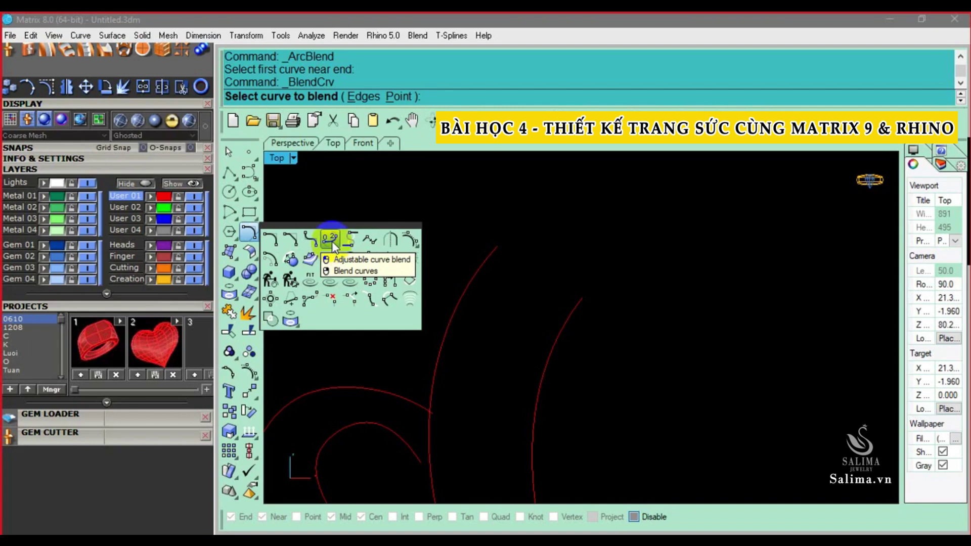
pyautogui.click(331, 242)
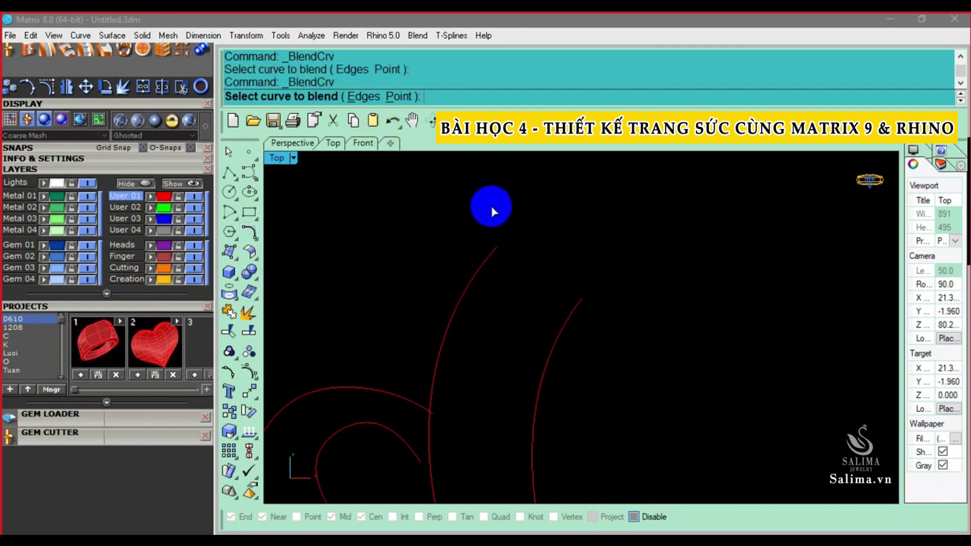
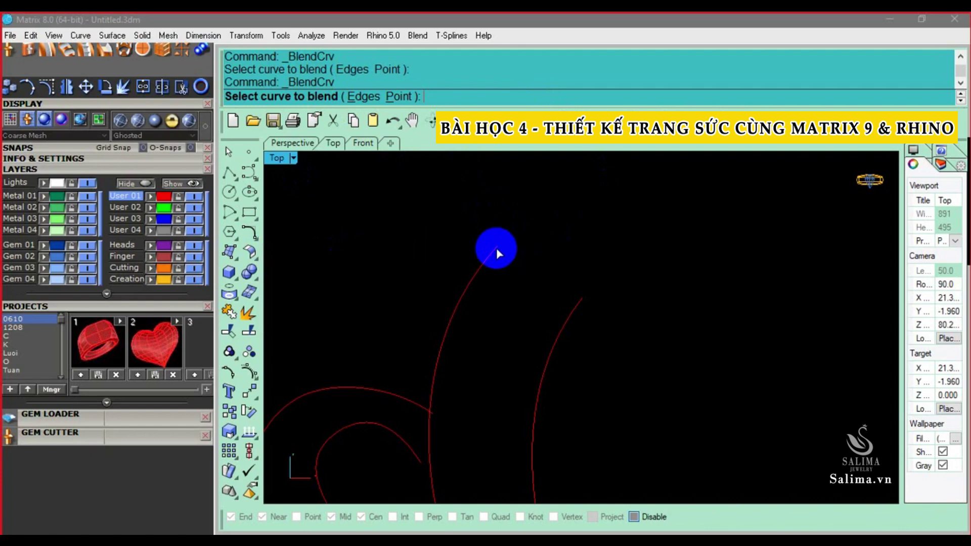
# Start a blend curve between the top ends of the two red arcs
pyautogui.click(496, 247)
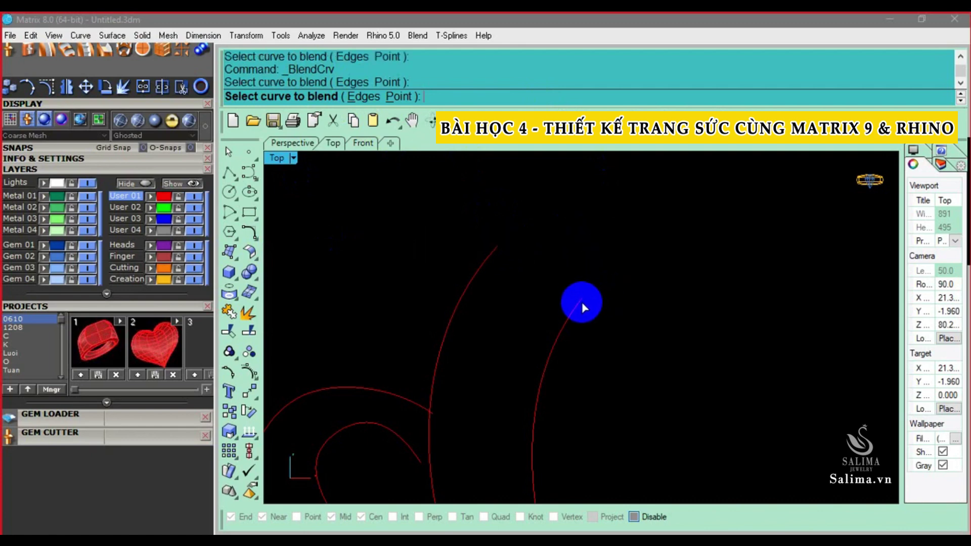
pyautogui.click(578, 300)
pyautogui.moveTo(533, 272)
pyautogui.mouseDown(button='right')
pyautogui.moveTo(455, 312)
pyautogui.moveTo(460, 292)
pyautogui.mouseUp(button='right')
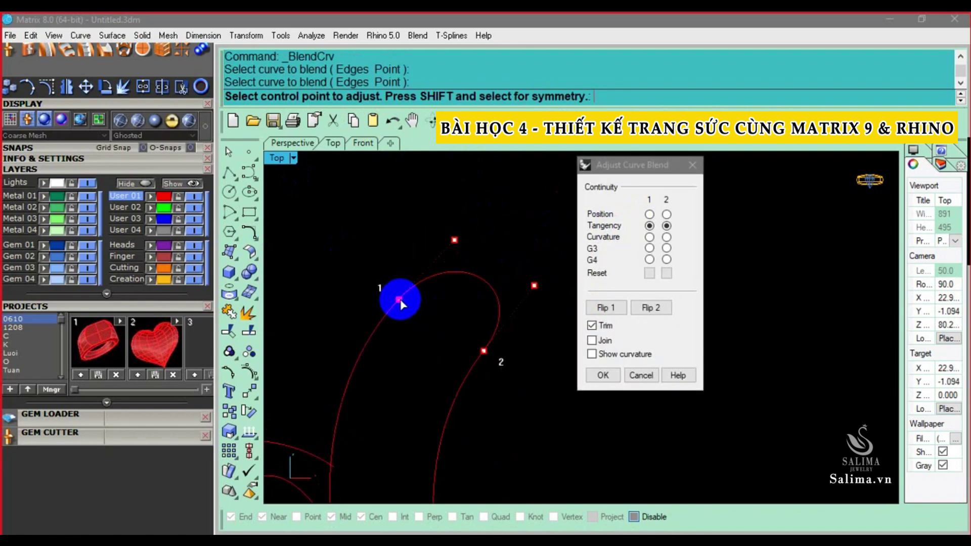
pyautogui.moveTo(399, 298); pyautogui.dragTo(536, 268)
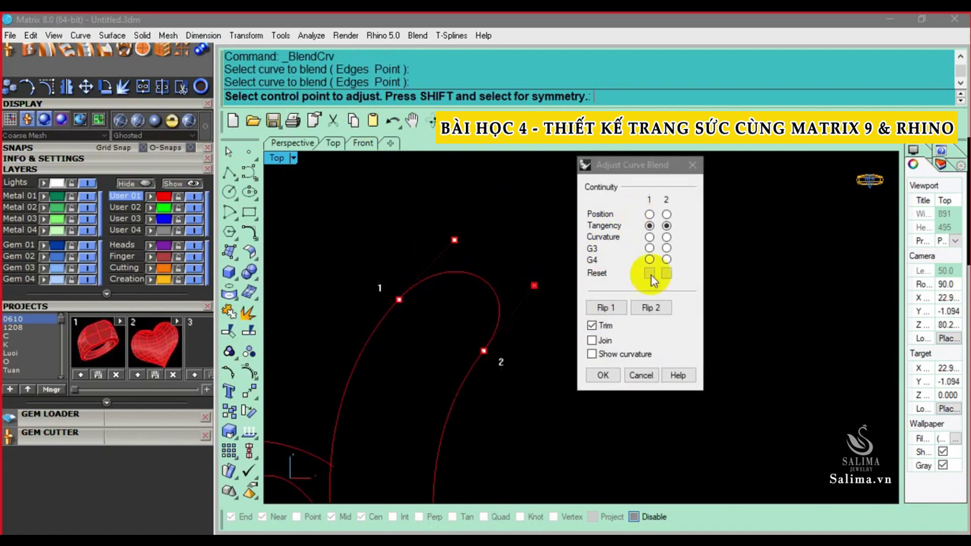
# Try curvature, G3 and G4 continuity on the blend ends and pick control points
pyautogui.click(650, 237)
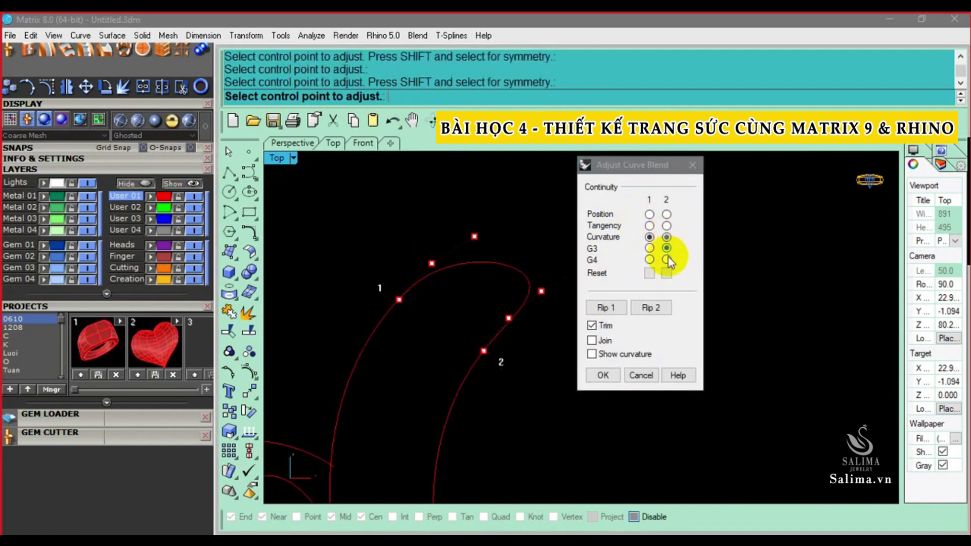
pyautogui.click(667, 260)
pyautogui.click(470, 243)
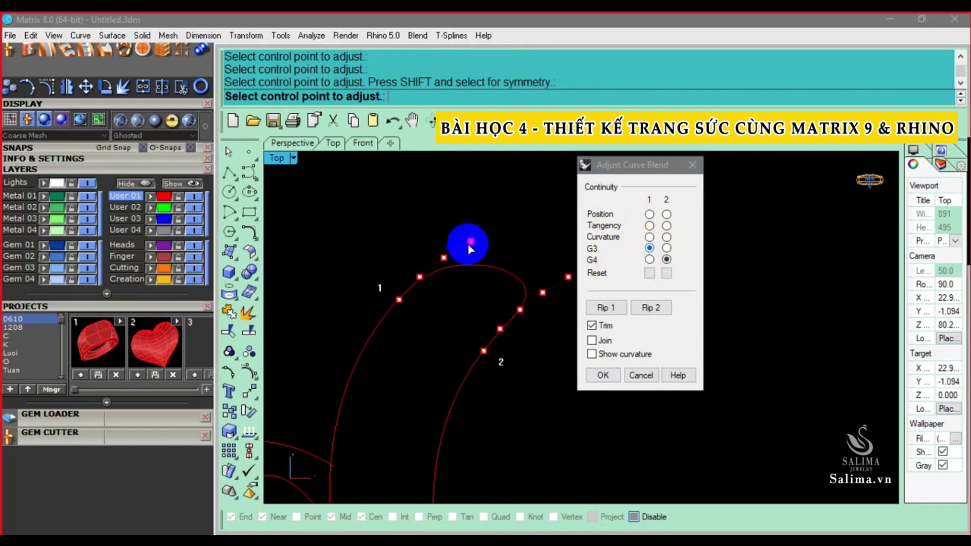
pyautogui.click(436, 258)
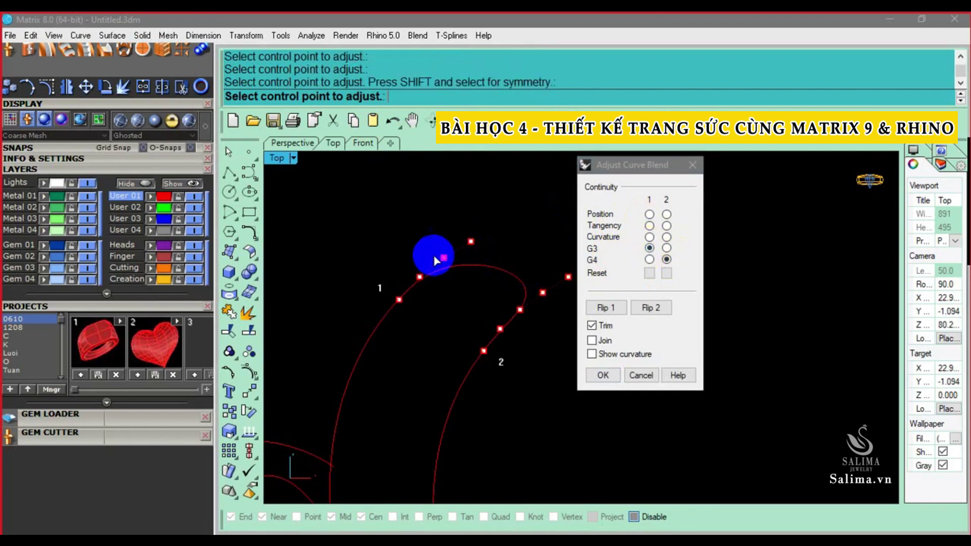
pyautogui.click(399, 294)
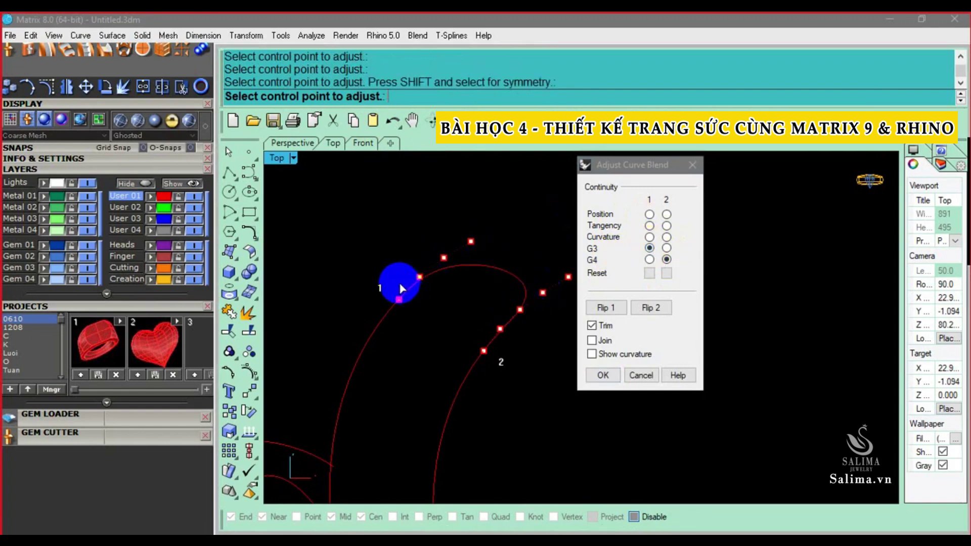
# Set both blend ends back to Tangency continuity
pyautogui.click(481, 268)
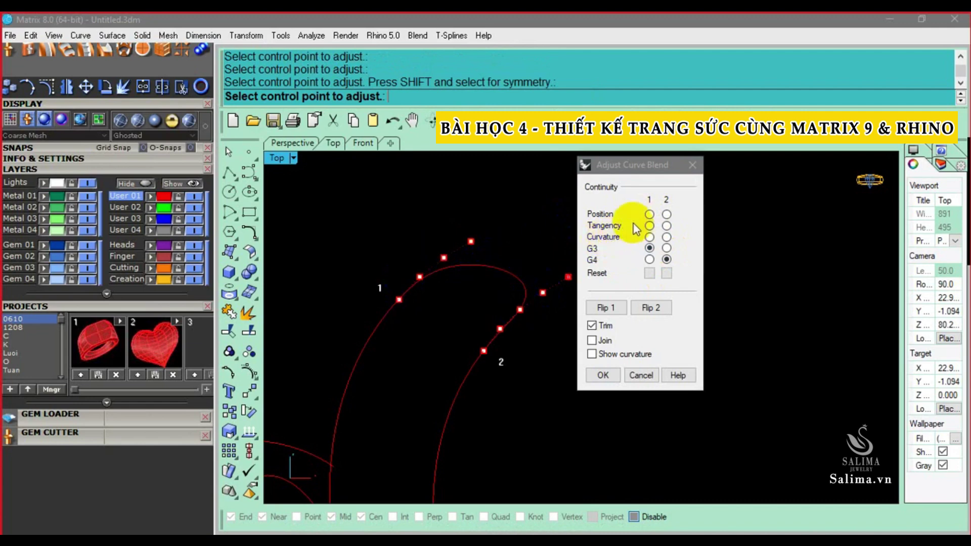
pyautogui.click(649, 225)
pyautogui.click(666, 225)
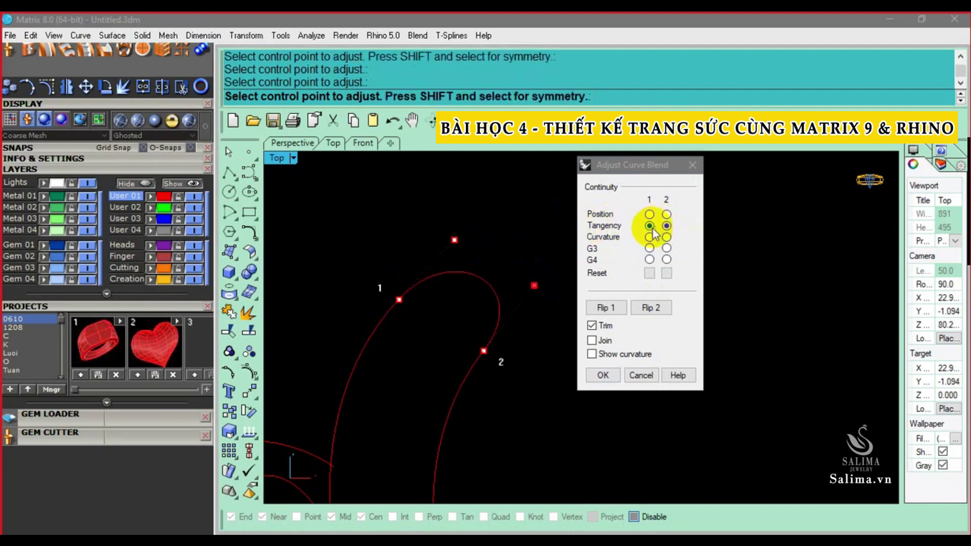
pyautogui.scroll(1, 432, 327)
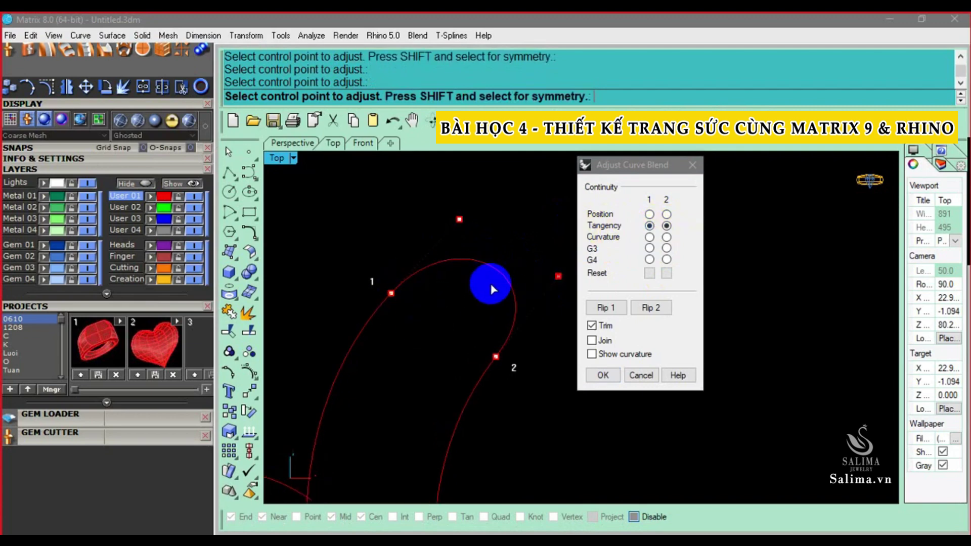
# Move the blend's right and top control points to reshape the loop
pyautogui.click(518, 290)
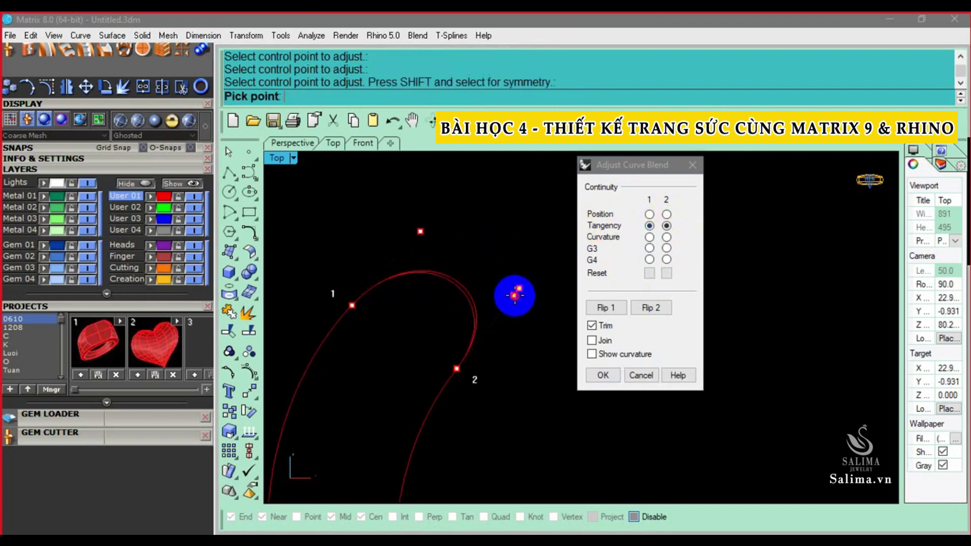
pyautogui.click(442, 268)
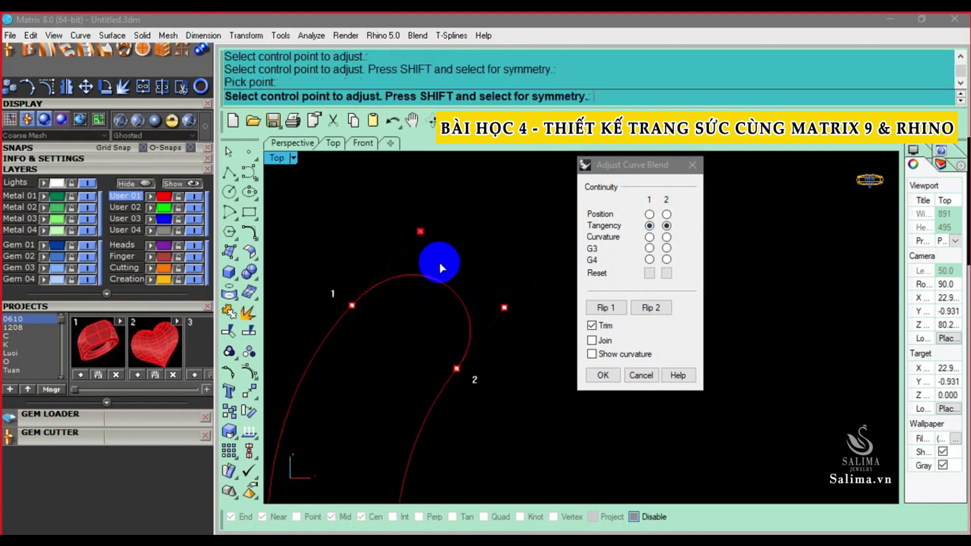
pyautogui.click(420, 231)
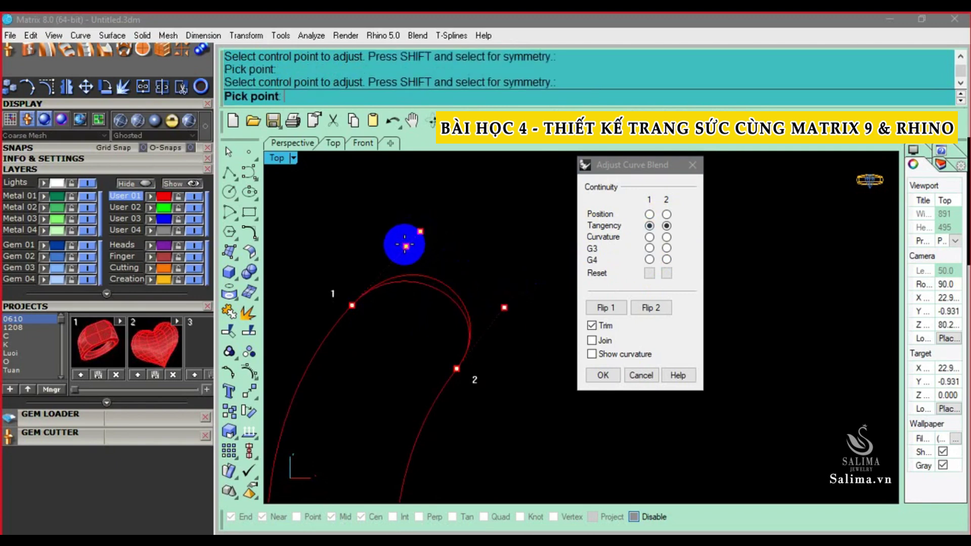
pyautogui.click(406, 247)
pyautogui.click(505, 307)
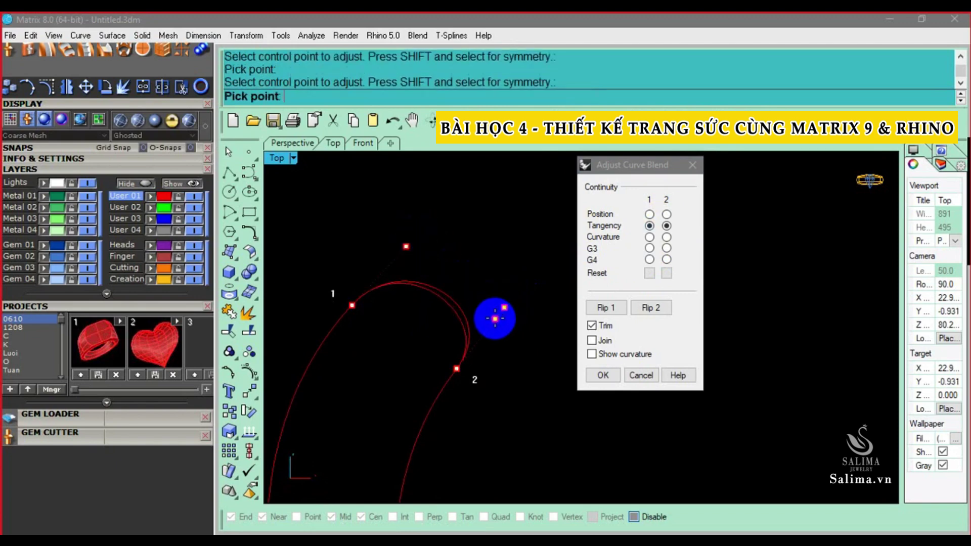
pyautogui.click(495, 319)
# Refine the top and right control points and accept the tangent blend
pyautogui.click(406, 247)
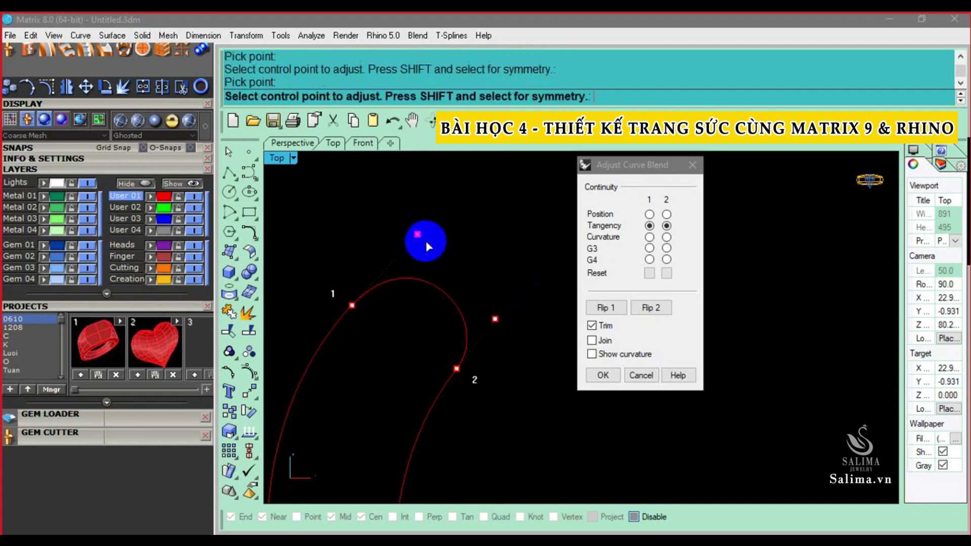
pyautogui.click(495, 319)
pyautogui.click(516, 325)
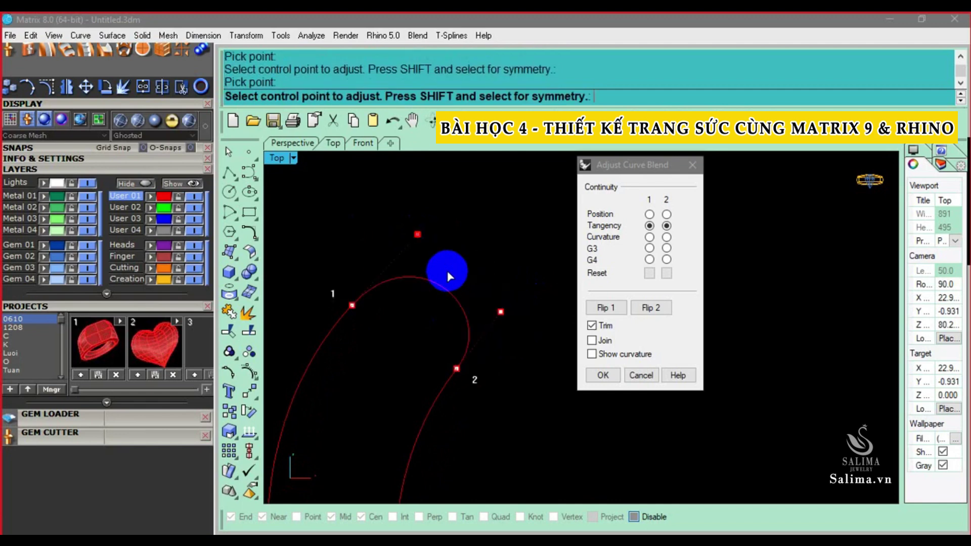
pyautogui.click(434, 251)
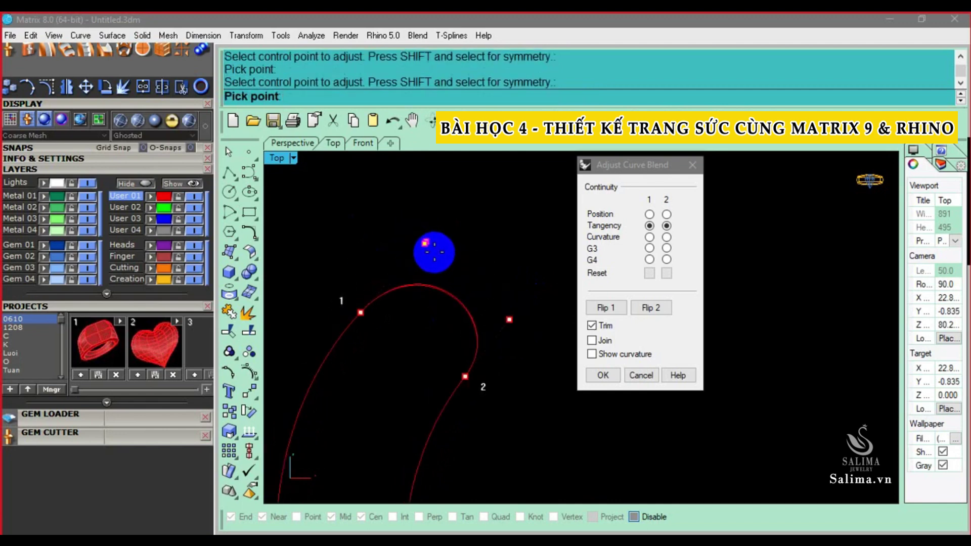
pyautogui.click(434, 252)
pyautogui.scroll(-2, 440, 247)
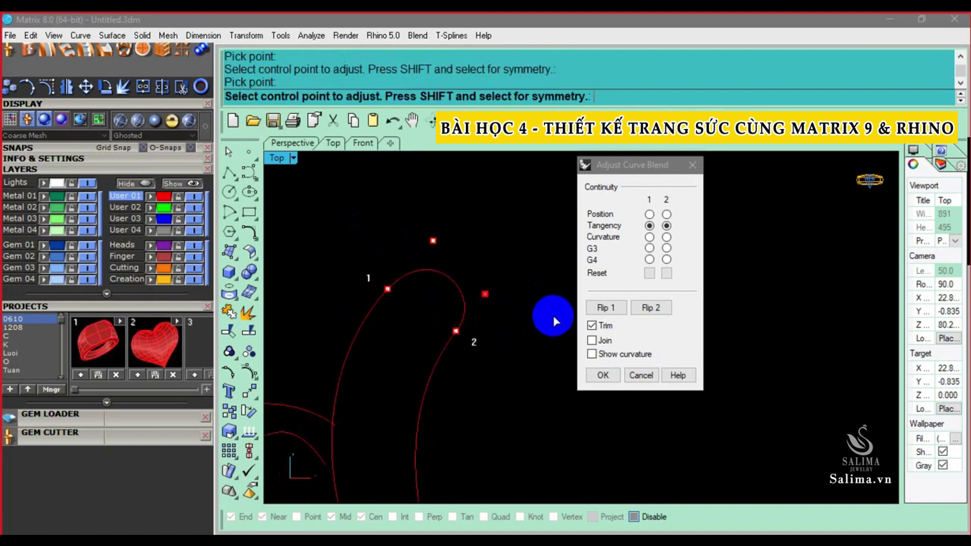
pyautogui.click(605, 374)
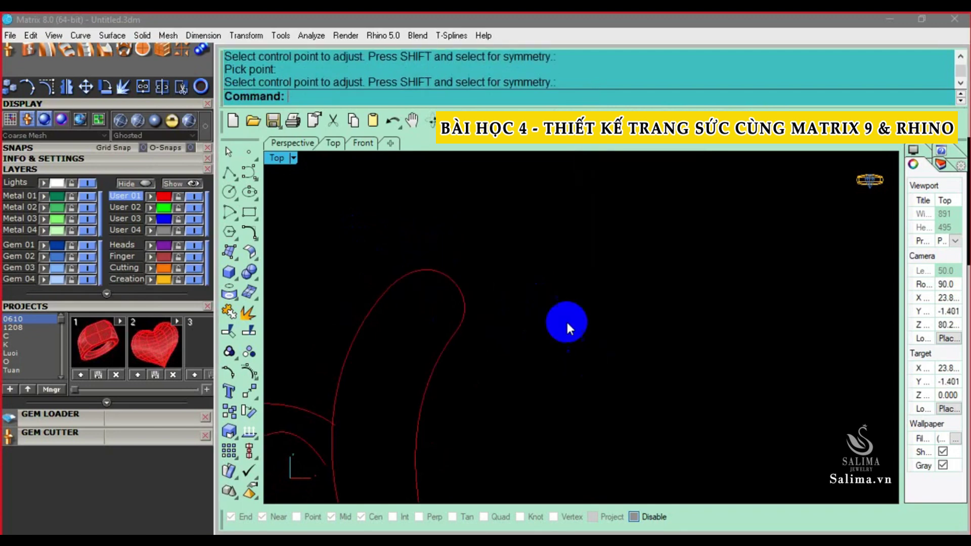
# Zoom around the new blended loop curve, selecting it to inspect
pyautogui.scroll(2, 489, 275)
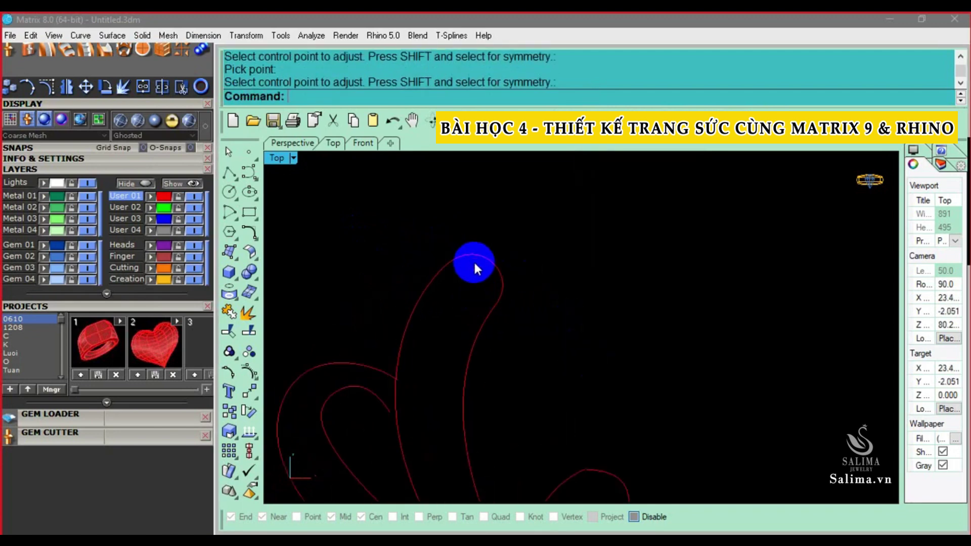
pyautogui.click(474, 260)
pyautogui.scroll(2, 444, 267)
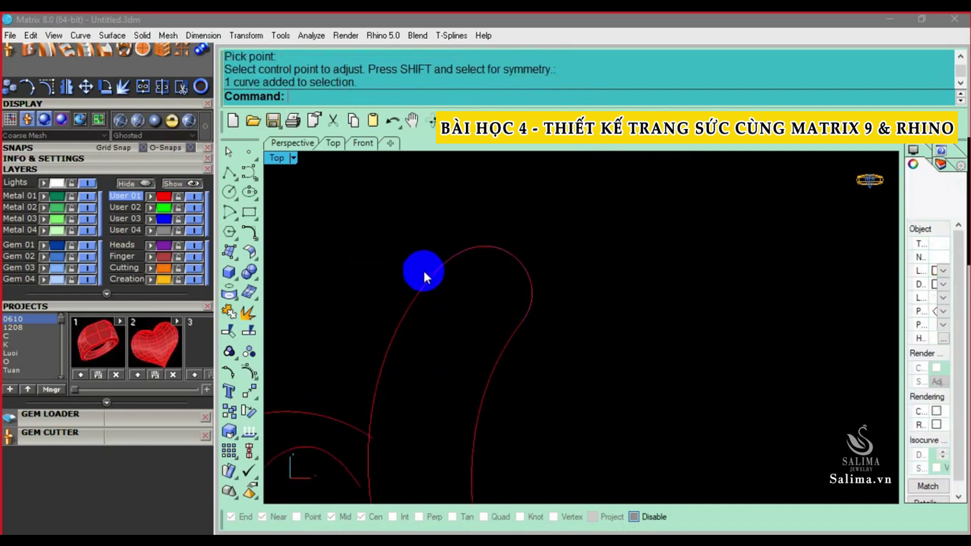
pyautogui.click(437, 272)
pyautogui.scroll(-2, 524, 304)
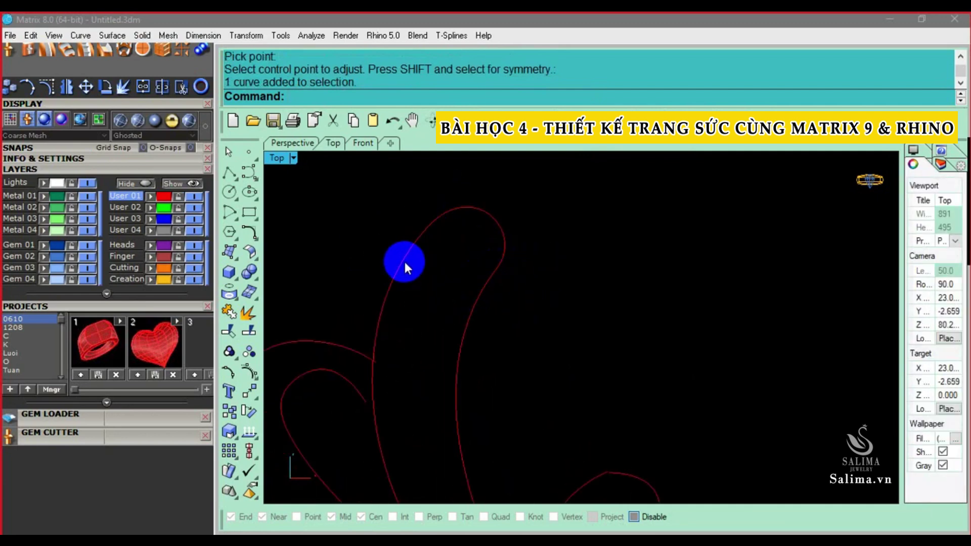
pyautogui.press('Up')
pyautogui.press('Up')
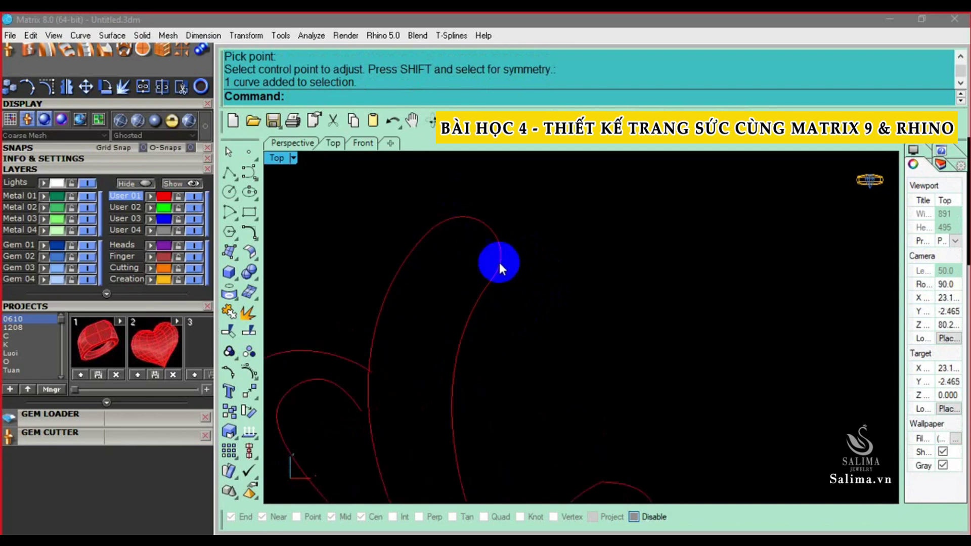
pyautogui.scroll(-2, 404, 256)
pyautogui.scroll(1, 428, 249)
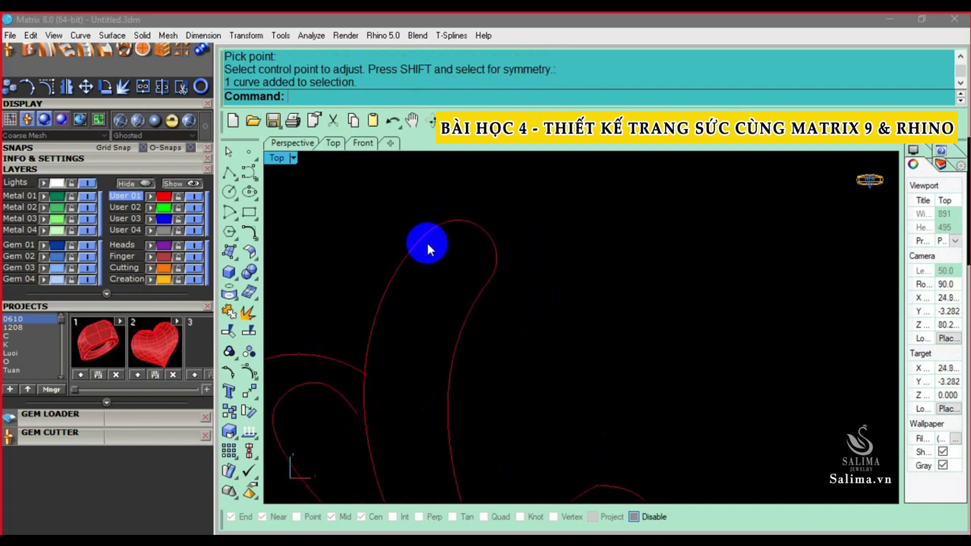
pyautogui.scroll(-2, 491, 272)
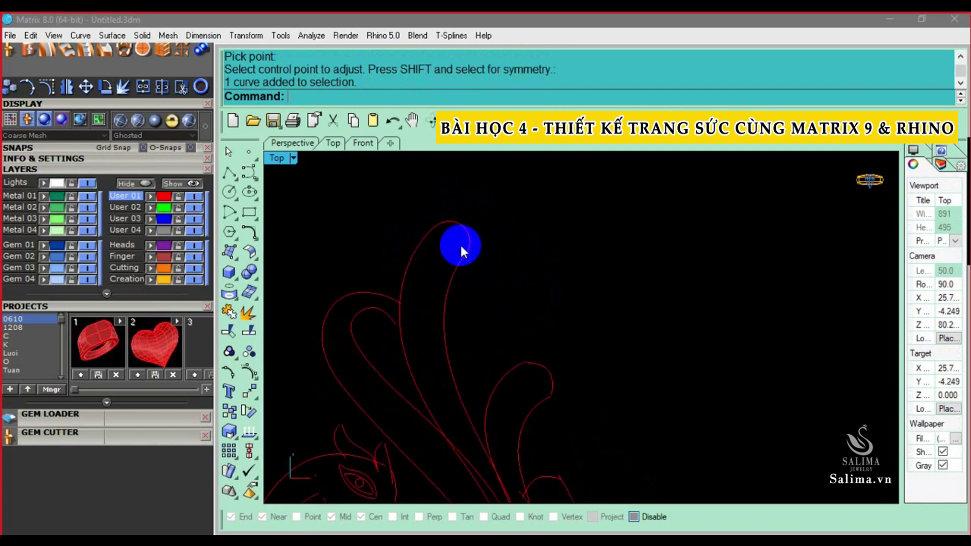
pyautogui.scroll(1, 436, 229)
# Check the small curve at the top of the loop, then deselect it
pyautogui.click(439, 221)
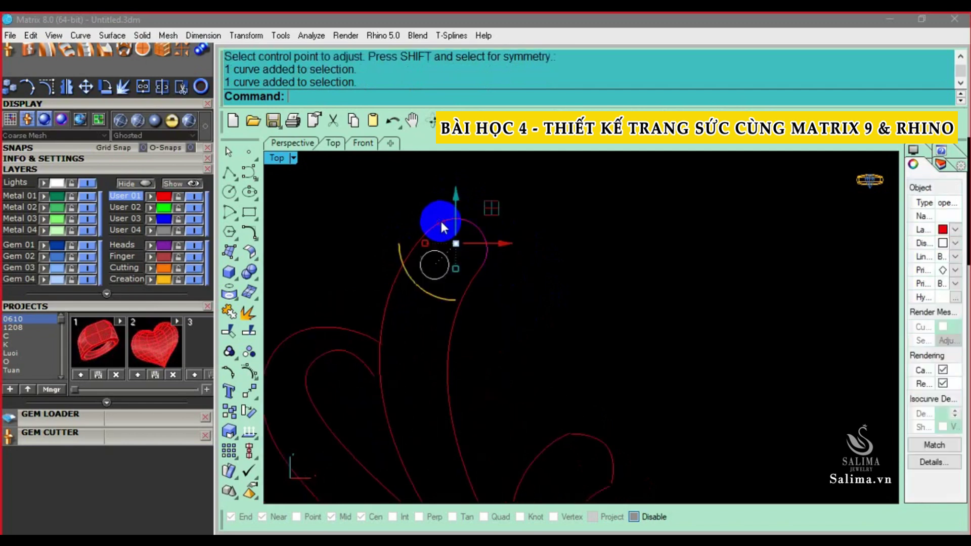
pyautogui.click(478, 275)
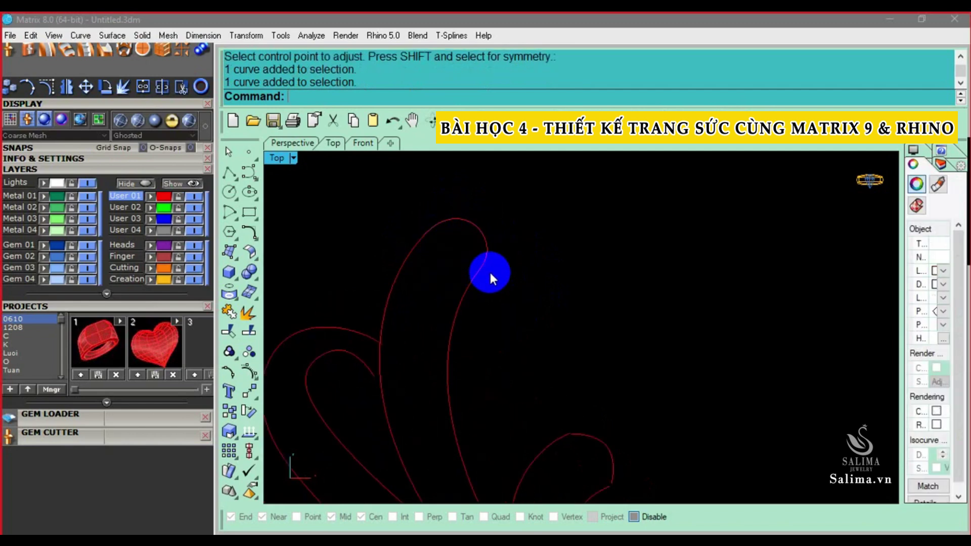
pyautogui.scroll(1, 453, 218)
pyautogui.scroll(1, 453, 218)
pyautogui.scroll(1, 423, 245)
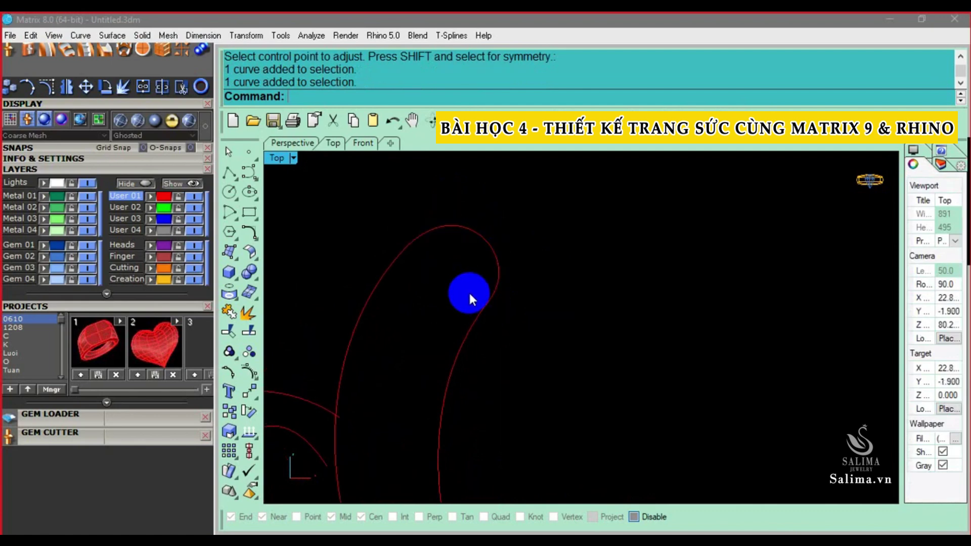
pyautogui.scroll(-1, 468, 290)
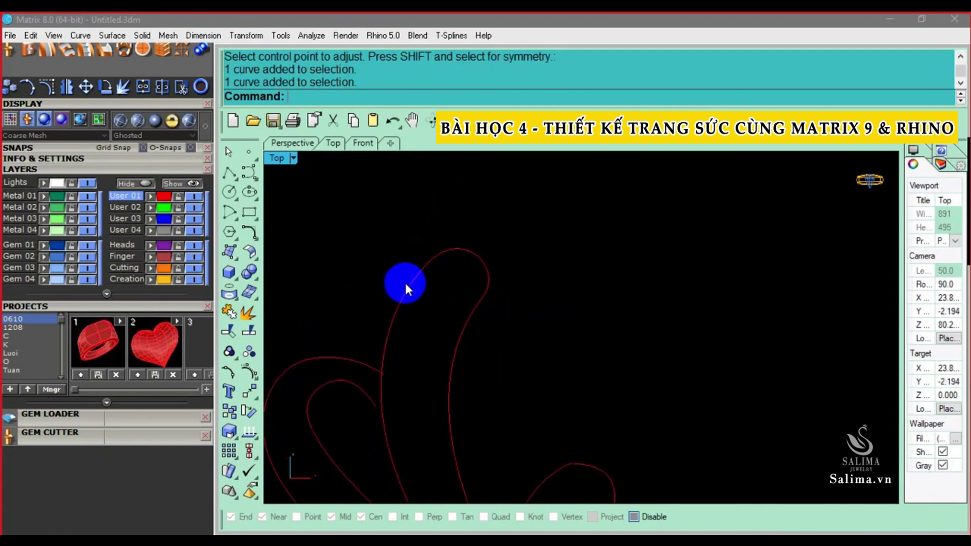
# Pan to the unwanted extra curve and delete it
pyautogui.moveTo(463, 266); pyautogui.dragTo(521, 324, button='right')
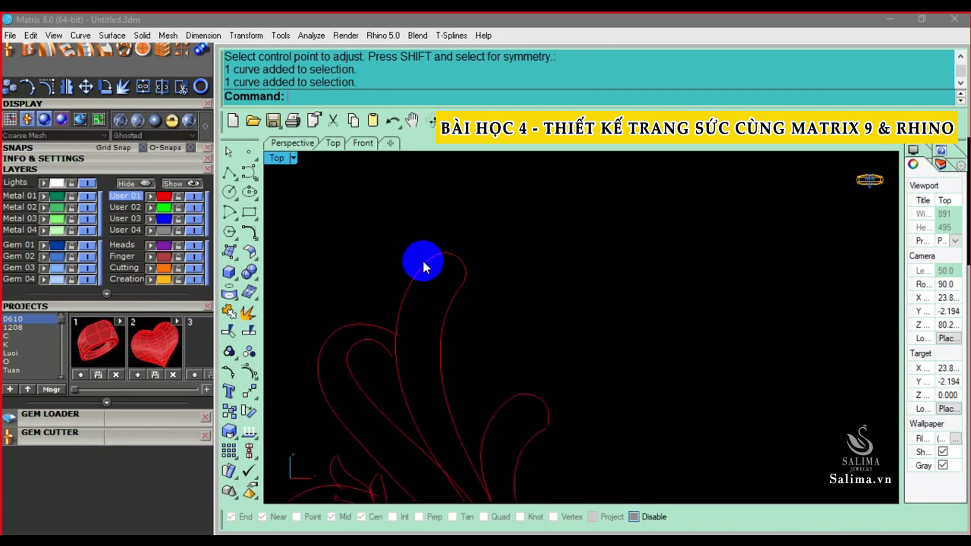
pyautogui.click(520, 335)
pyautogui.press('Delete')
pyautogui.scroll(2, 549, 354)
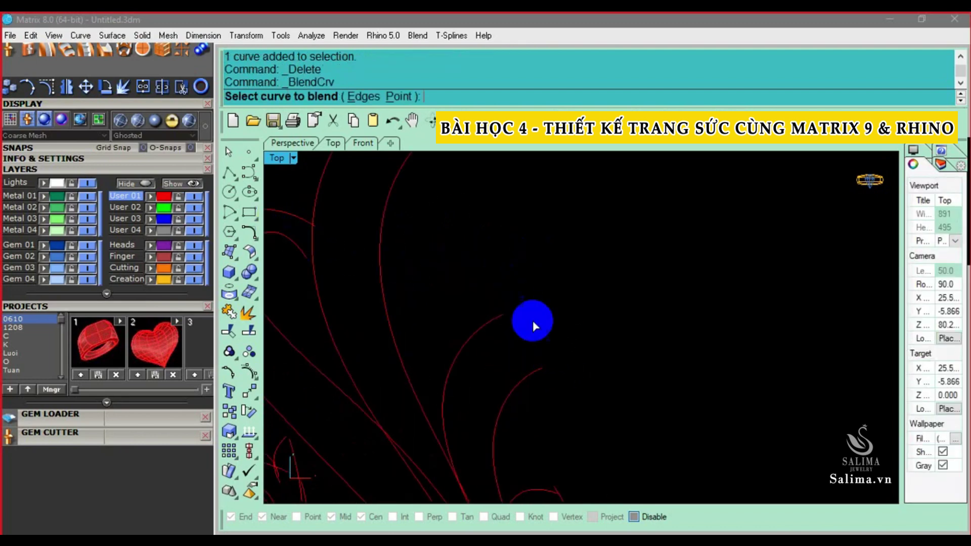
# Blend the next two curve ends, moving three control points to round the curl, and accept
pyautogui.click(540, 367)
pyautogui.click(503, 319)
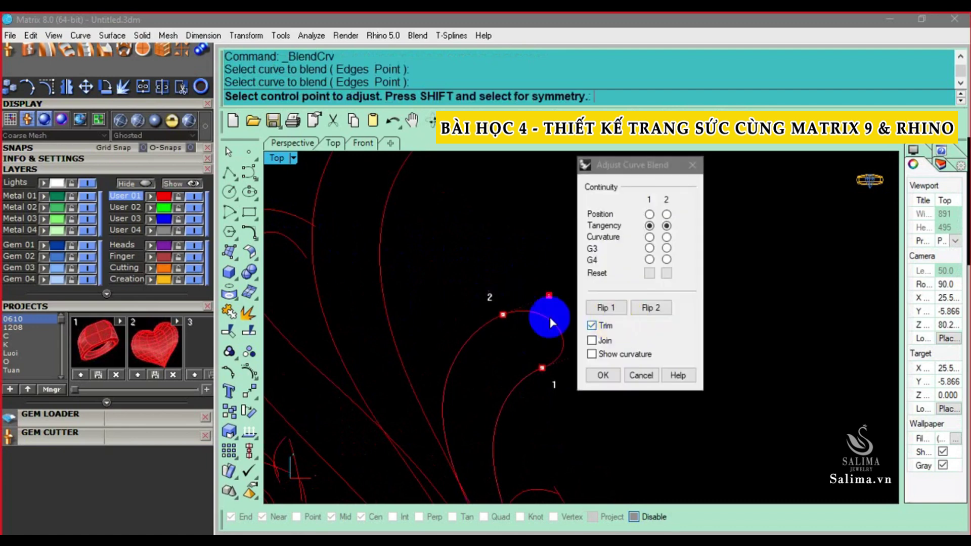
pyautogui.scroll(3, 504, 324)
pyautogui.click(537, 352)
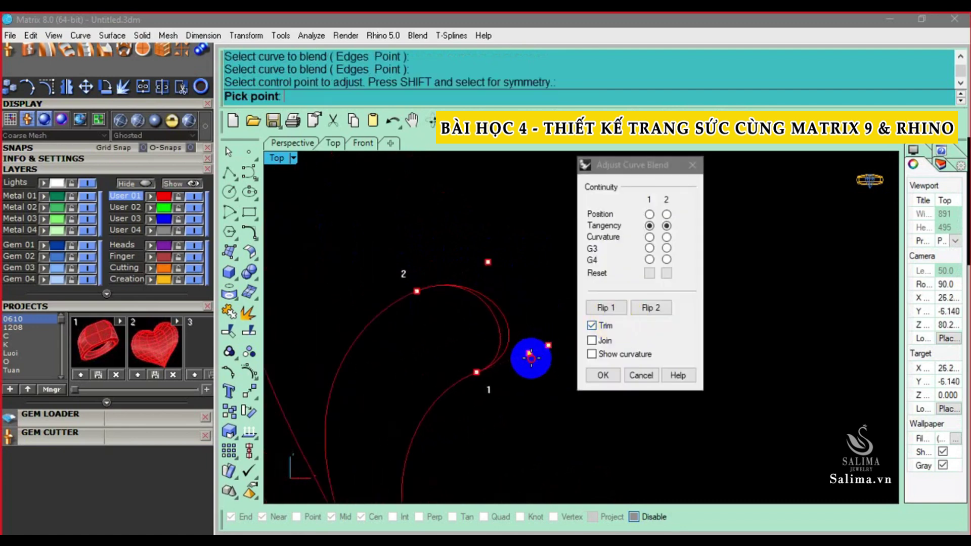
pyautogui.click(531, 357)
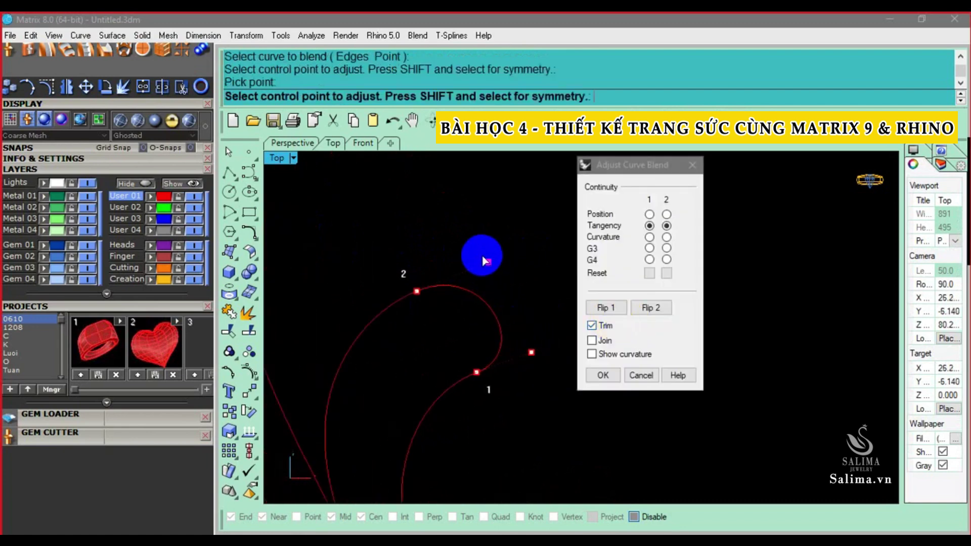
pyautogui.click(480, 264)
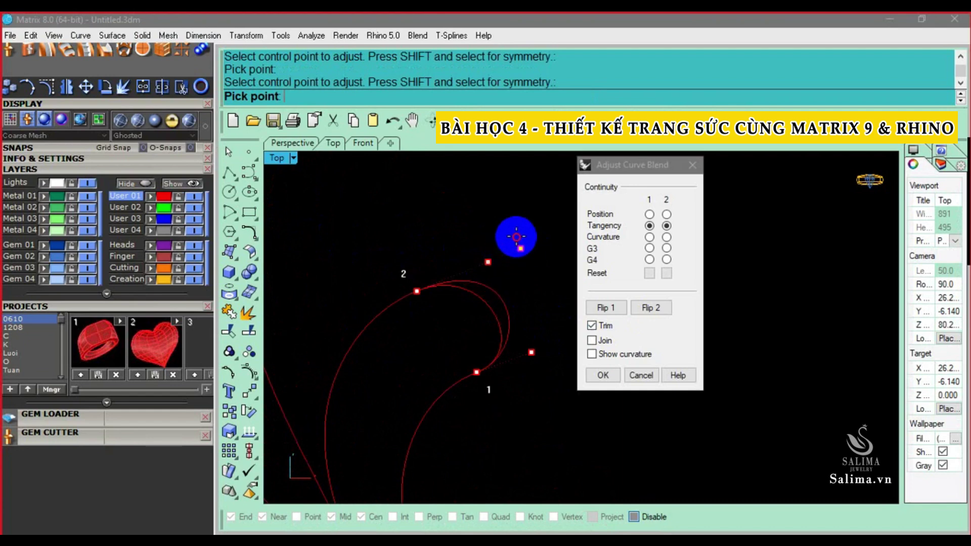
pyautogui.click(516, 238)
pyautogui.click(519, 249)
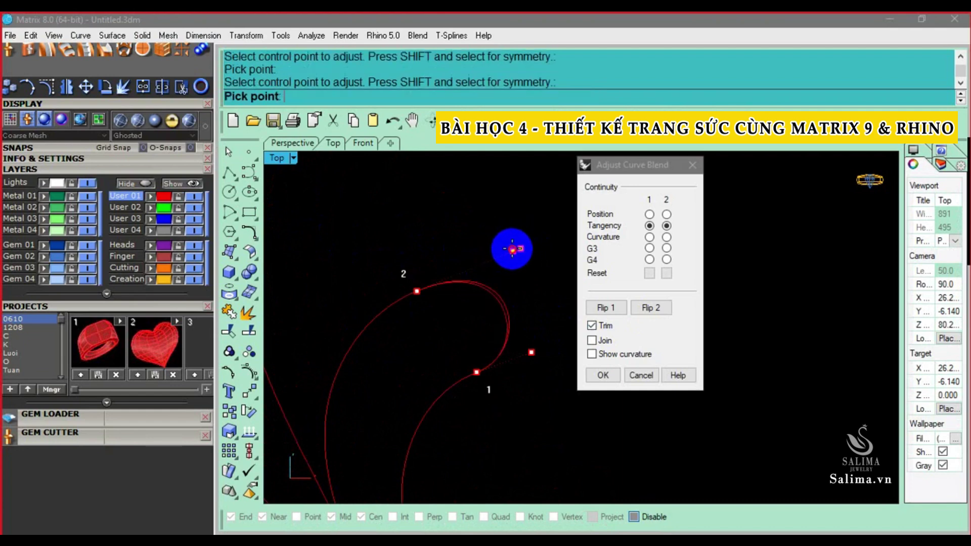
pyautogui.click(514, 249)
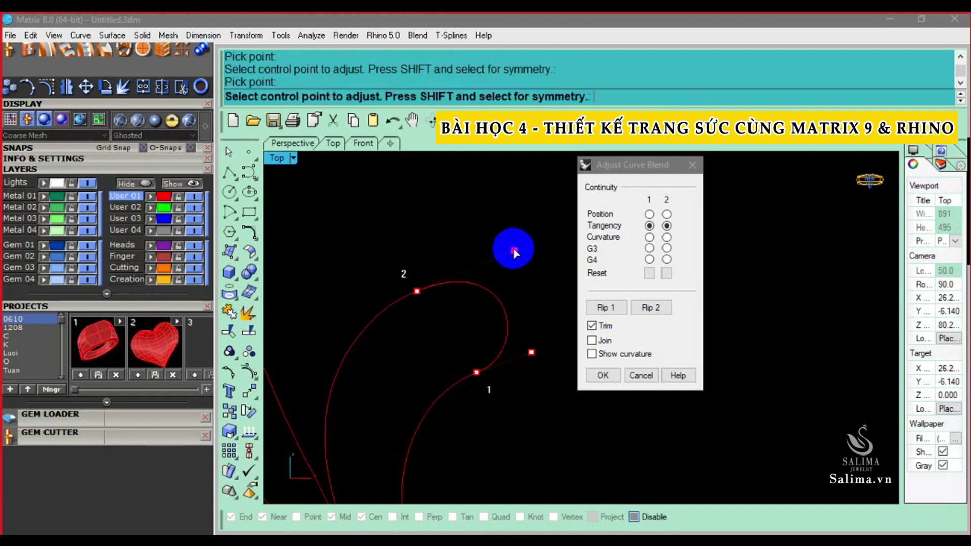
pyautogui.click(602, 375)
pyautogui.scroll(-3, 436, 261)
# Delete the unwanted curve and start a blend on the next pair of curves
pyautogui.click(494, 389)
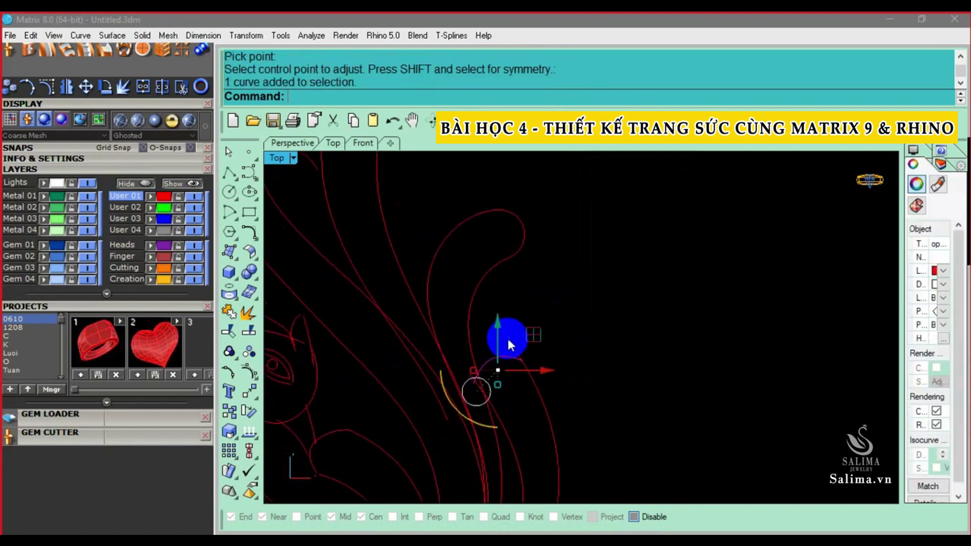
pyautogui.press('Delete')
pyautogui.press('Return')
pyautogui.click(445, 391)
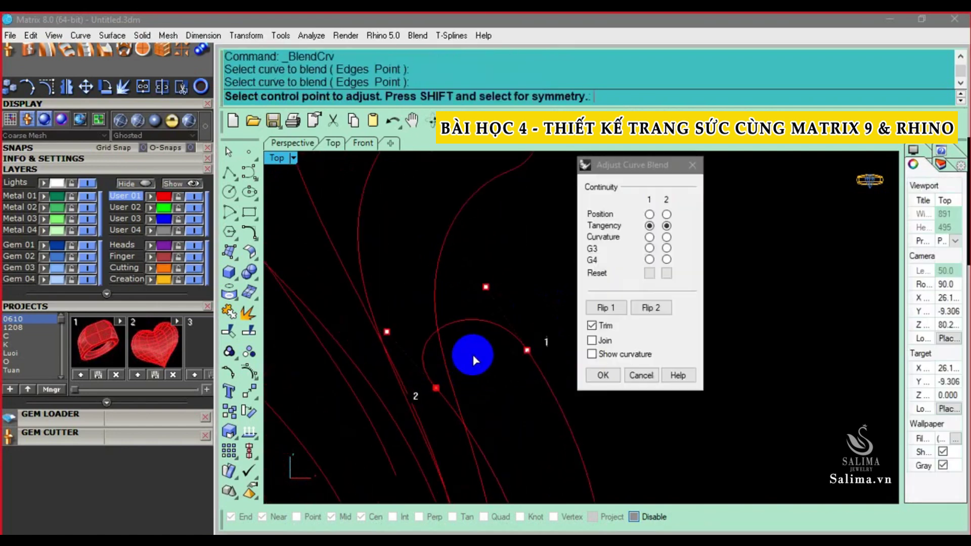
# Reposition the blend's control points near both curve ends and confirm the blend
pyautogui.click(393, 336)
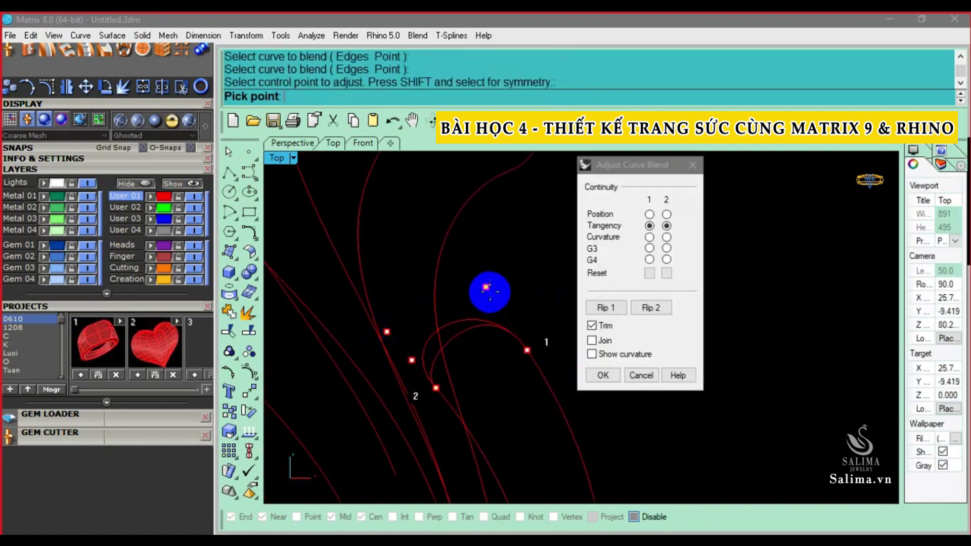
pyautogui.click(457, 288)
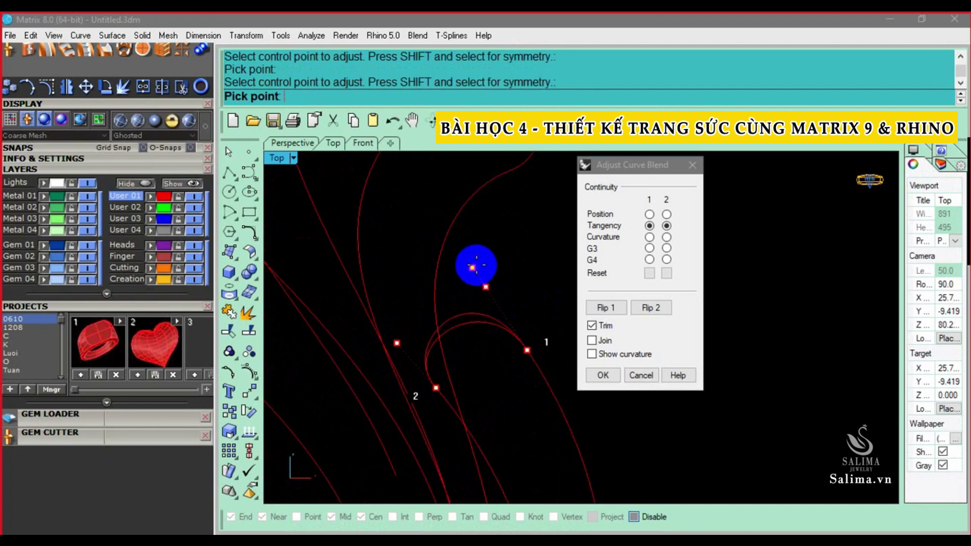
pyautogui.click(471, 266)
pyautogui.click(397, 345)
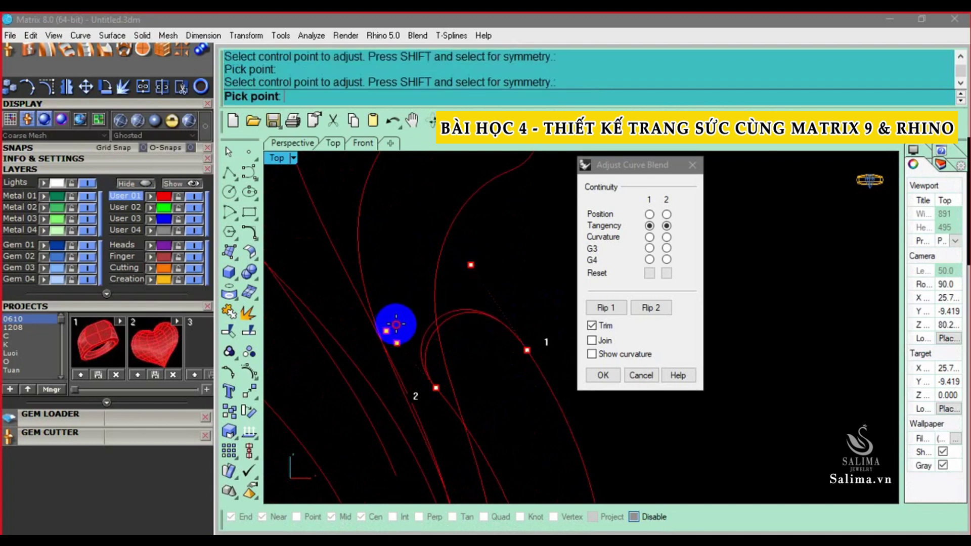
pyautogui.click(392, 328)
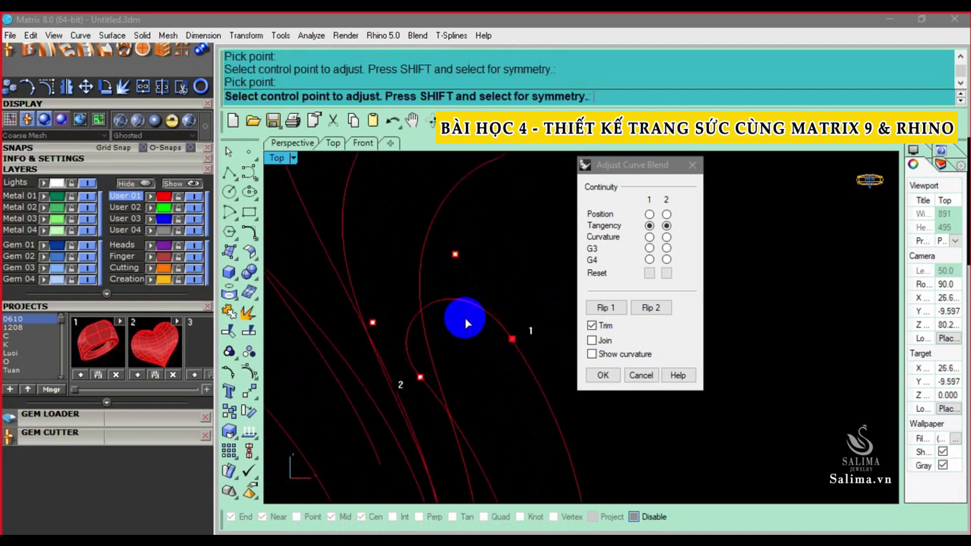
pyautogui.click(615, 374)
pyautogui.scroll(-2, 496, 314)
pyautogui.scroll(-2, 484, 330)
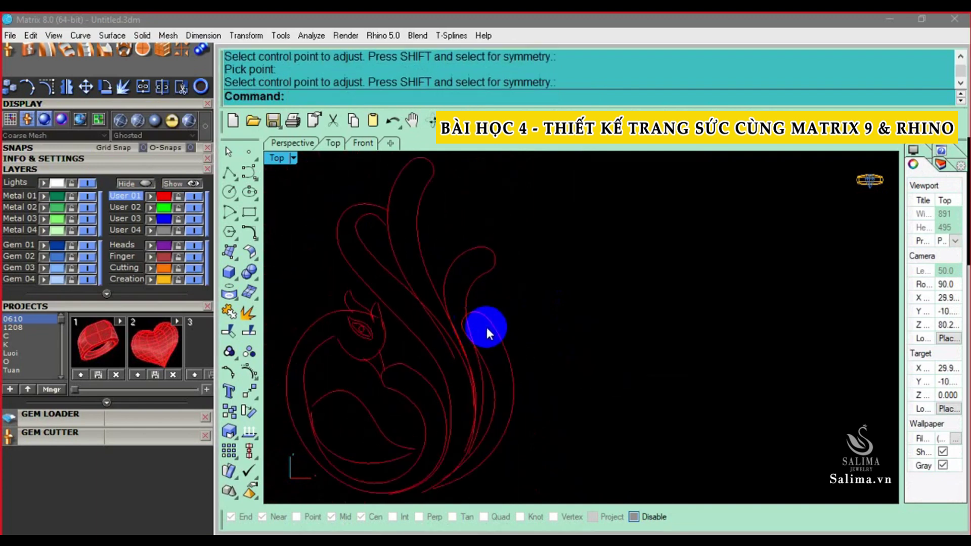
pyautogui.scroll(1, 477, 331)
pyautogui.scroll(1, 508, 338)
pyautogui.scroll(-1, 505, 233)
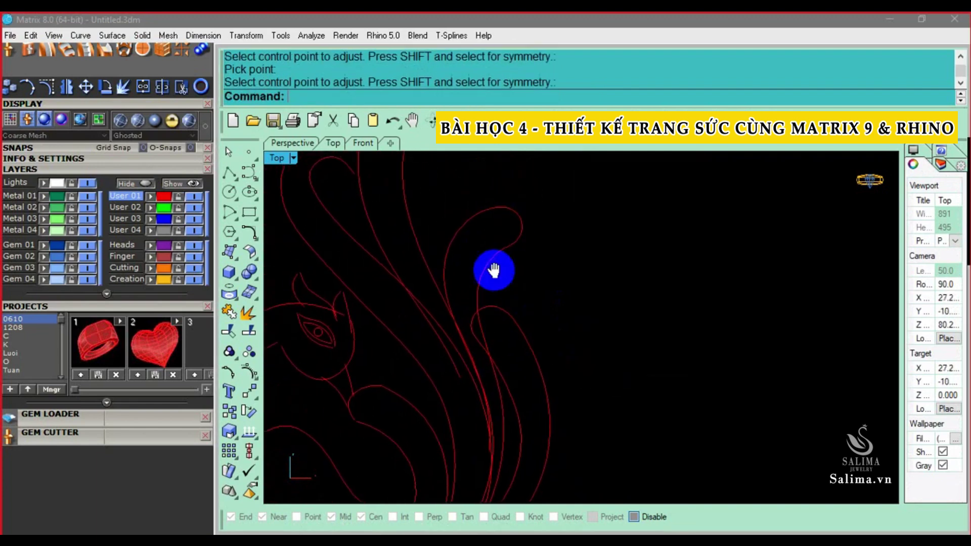
pyautogui.scroll(1, 486, 260)
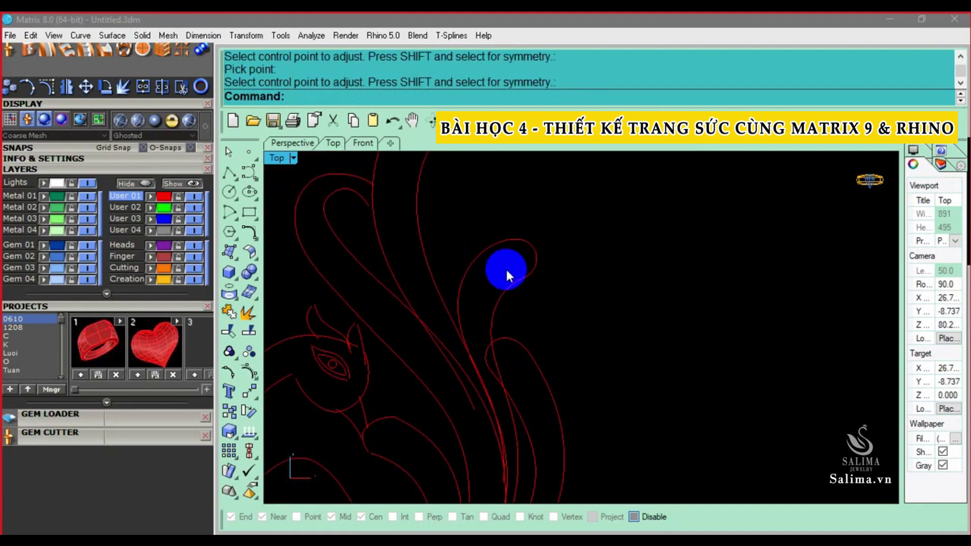
# Delete another extra curve from the outline
pyautogui.scroll(-1, 404, 256)
pyautogui.scroll(1, 494, 251)
pyautogui.scroll(-2, 481, 299)
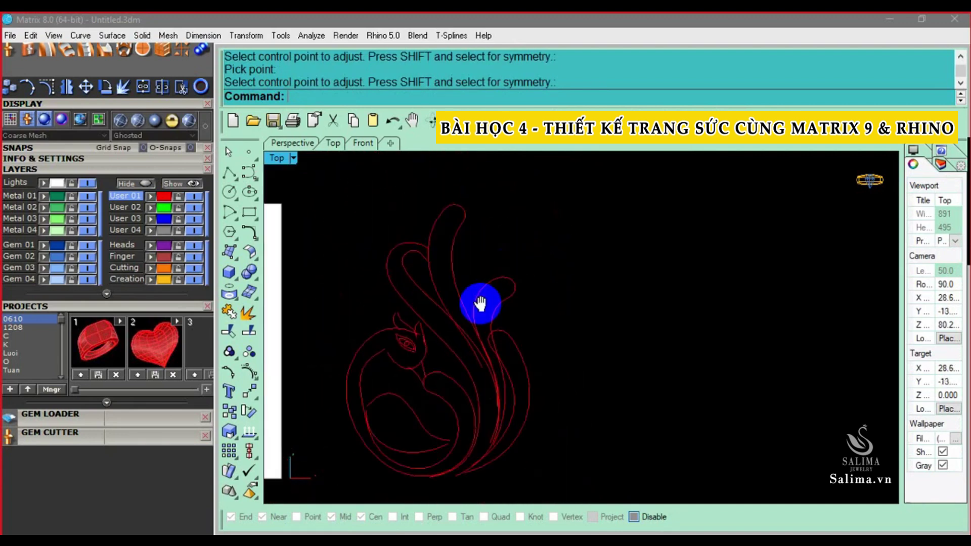
pyautogui.scroll(2, 451, 354)
pyautogui.click(449, 347)
pyautogui.press('Delete')
# Rebuild the inner and outer loop curves with 19 points at degree 3
pyautogui.click(486, 367)
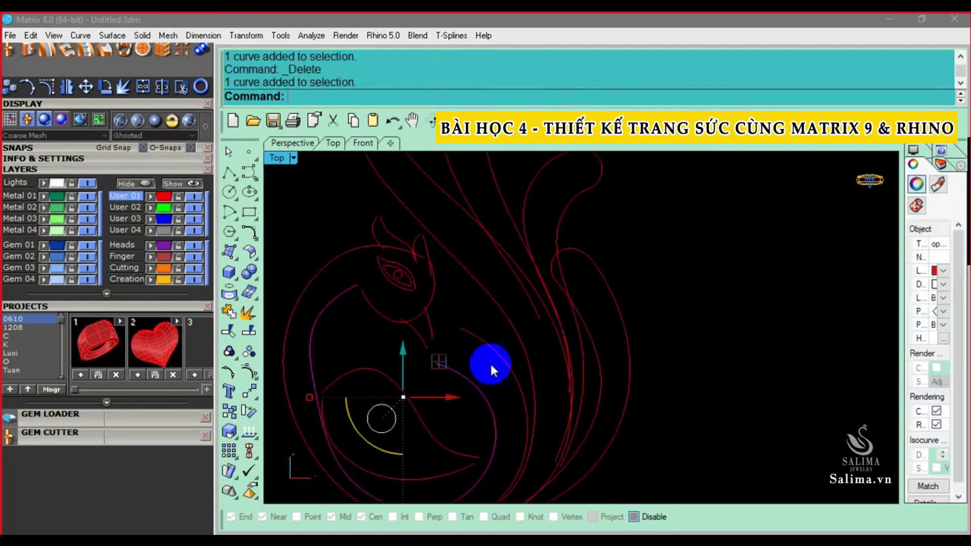
pyautogui.scroll(2, 489, 344)
pyautogui.keyDown('shift'); pyautogui.click(481, 330); pyautogui.keyUp('shift')
pyautogui.write('r10')
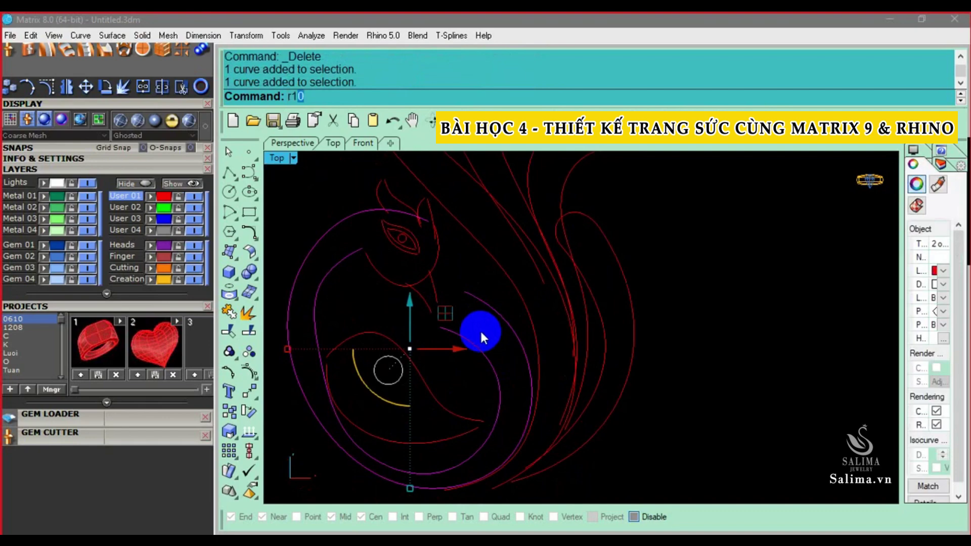
pyautogui.press('Return')
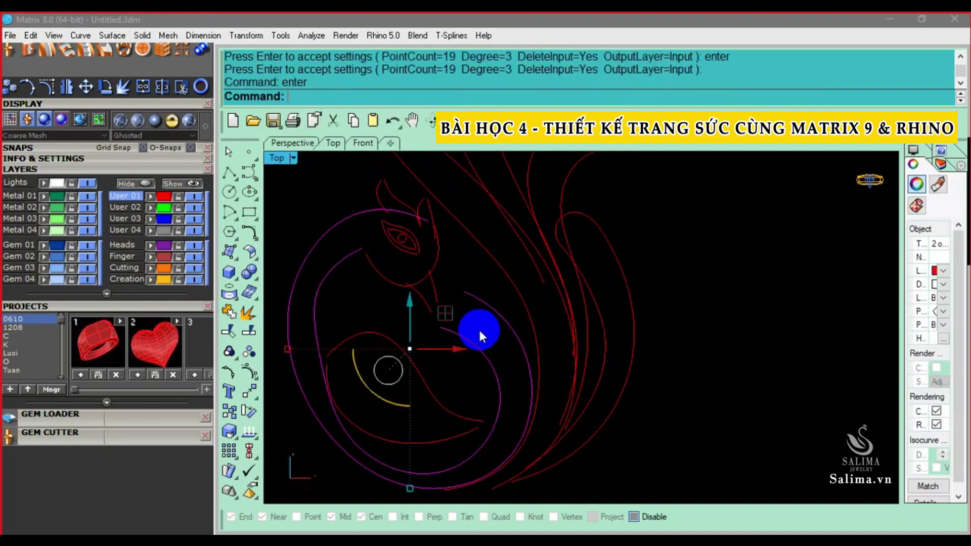
# Show control points and move one on the outer loop to reshape it
pyautogui.write('CT')
pyautogui.press('Return')
pyautogui.click(351, 253)
pyautogui.moveTo(351, 253); pyautogui.dragTo(363, 230)
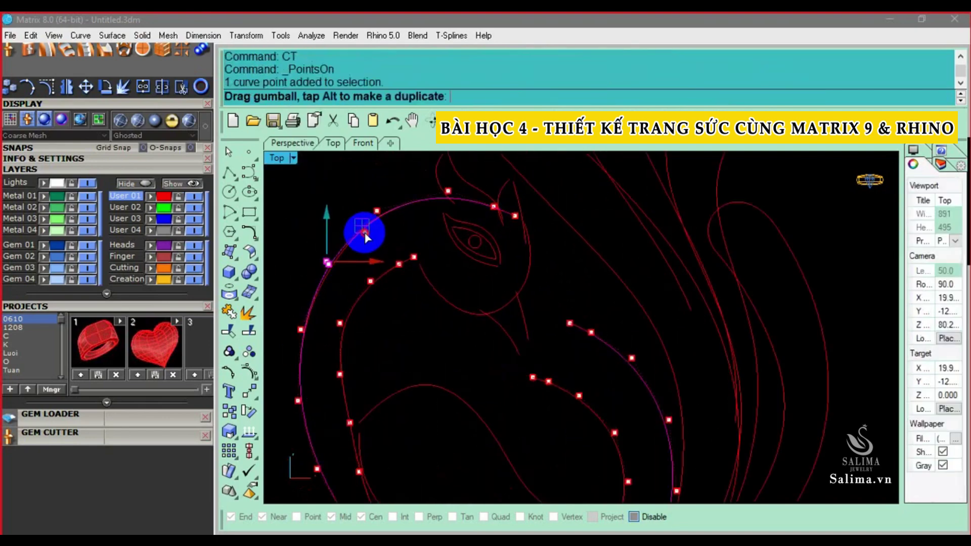
pyautogui.scroll(-2, 401, 253)
pyautogui.press('Escape')
# Reselect both loop curves and toggle their control points on and off
pyautogui.keyDown('shift'); pyautogui.click(369, 331); pyautogui.keyUp('shift')
pyautogui.keyDown('shift'); pyautogui.click(384, 288); pyautogui.keyUp('shift')
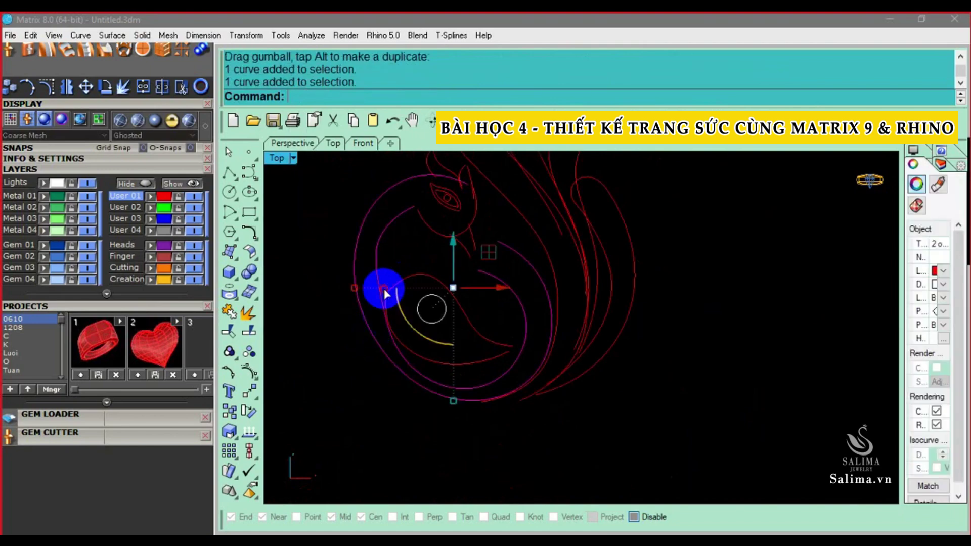
pyautogui.write('CT')
pyautogui.press('Return')
pyautogui.press('Escape')
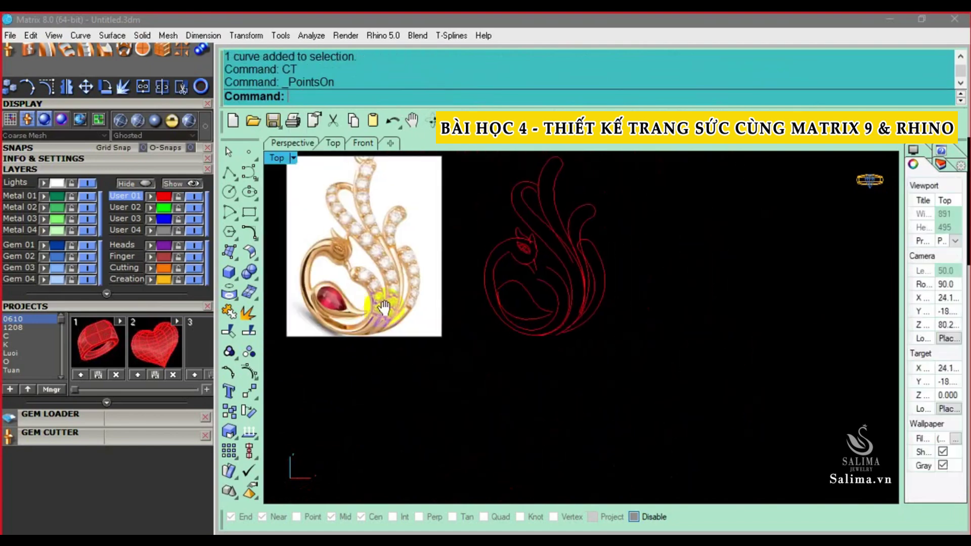
# Pan across the reference pendant photo over to the red swan tracing
pyautogui.scroll(2, 405, 332)
pyautogui.scroll(-2, 405, 340)
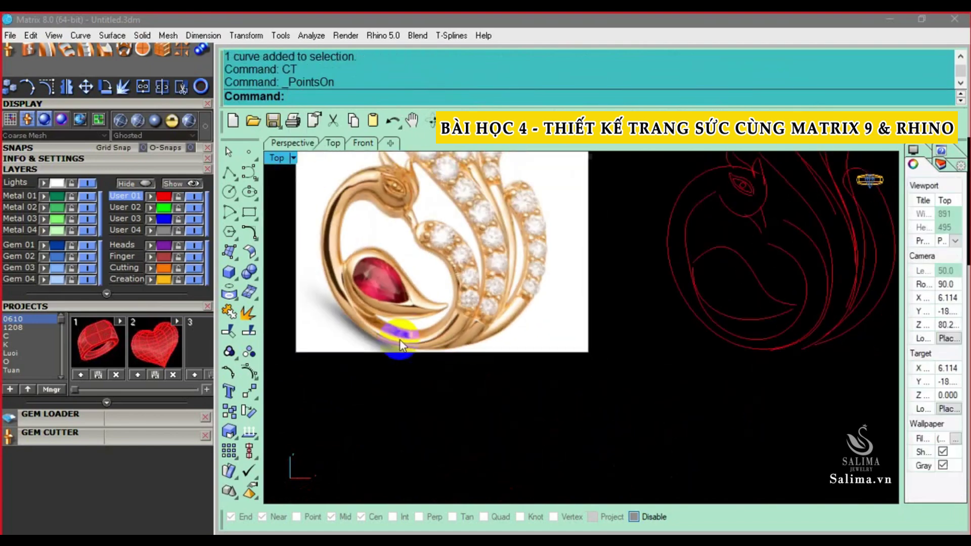
pyautogui.scroll(2, 324, 328)
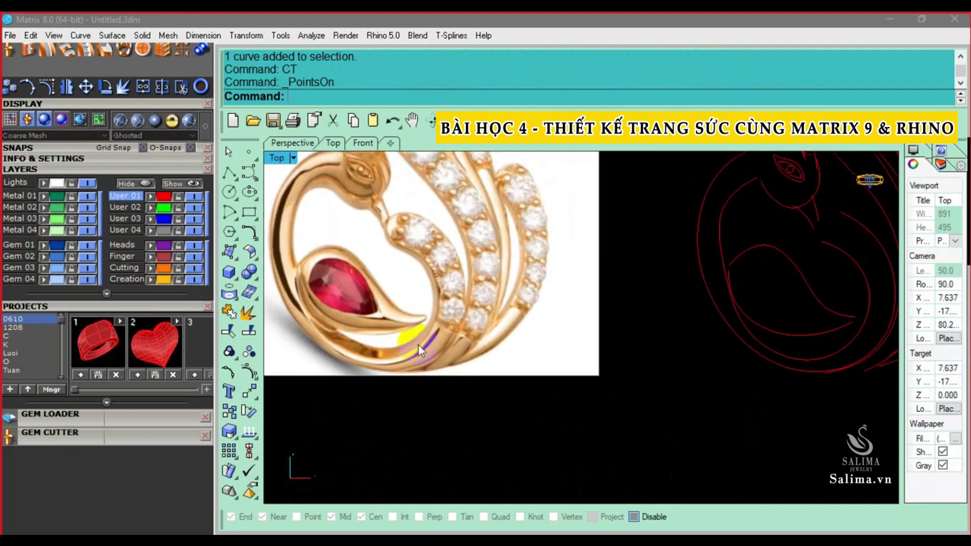
pyautogui.moveTo(749, 332)
pyautogui.mouseDown(button='right')
pyautogui.moveTo(359, 324)
pyautogui.moveTo(324, 374)
pyautogui.mouseUp(button='right')
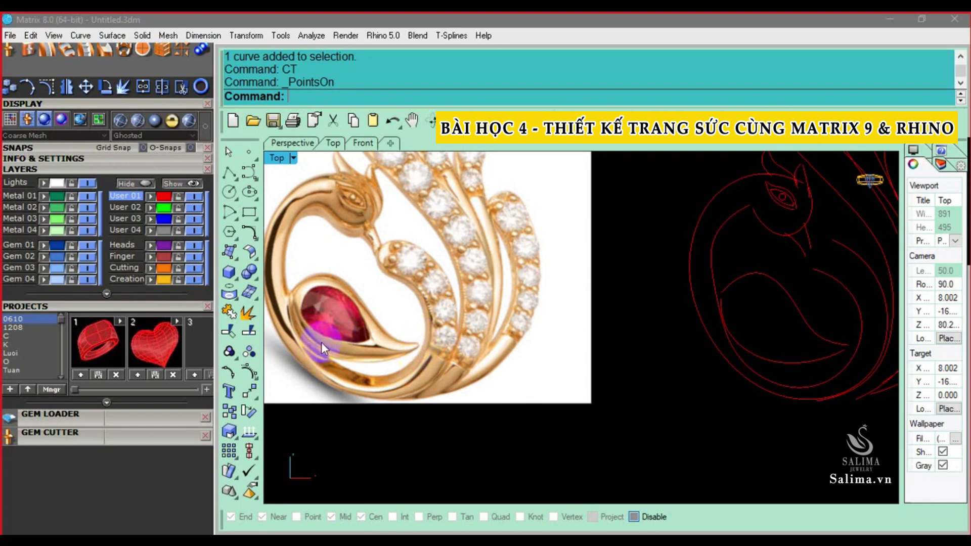
pyautogui.click(409, 306)
# Zoom in and out to compare the traced curves with the photo
pyautogui.scroll(-2, 299, 343)
pyautogui.scroll(3, 300, 343)
pyautogui.scroll(-3, 308, 345)
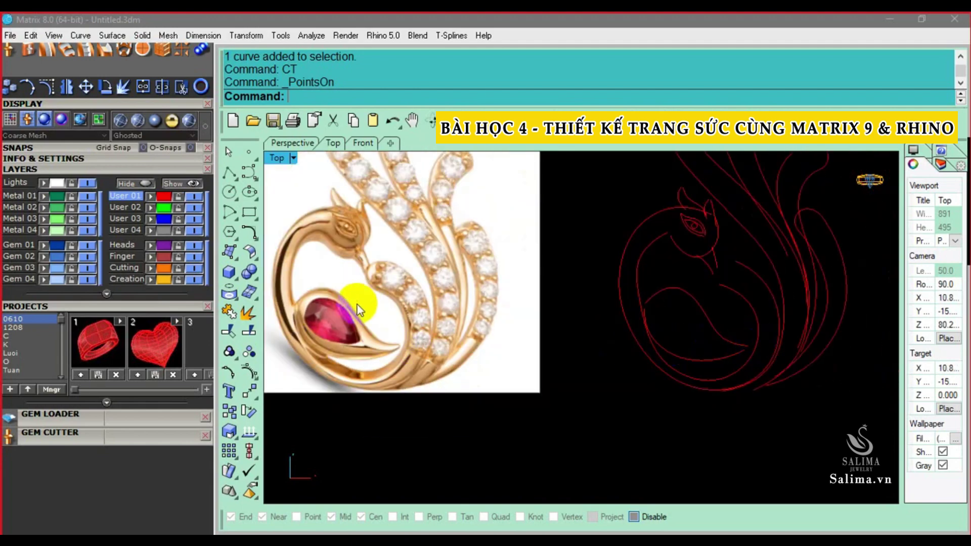
pyautogui.scroll(2, 319, 327)
pyautogui.scroll(2, 298, 318)
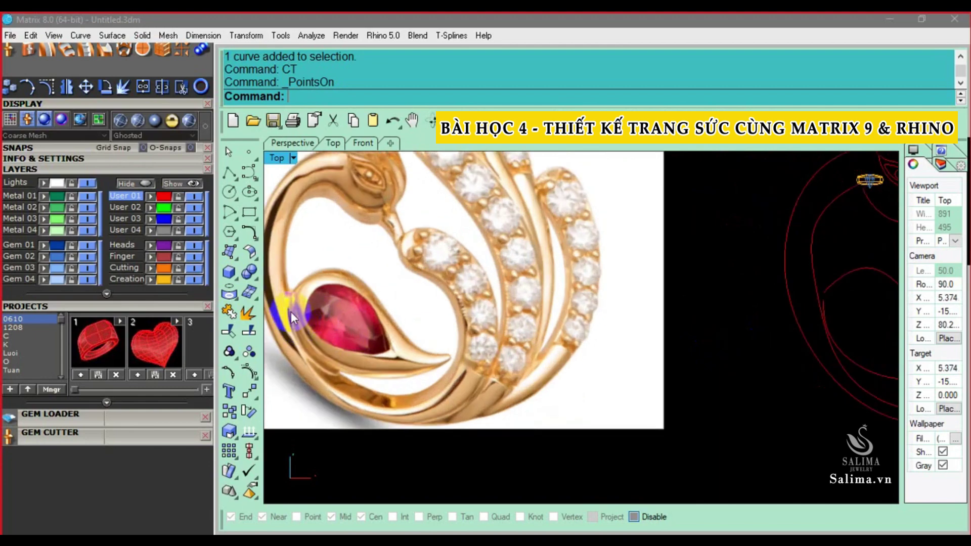
pyautogui.scroll(-2, 304, 365)
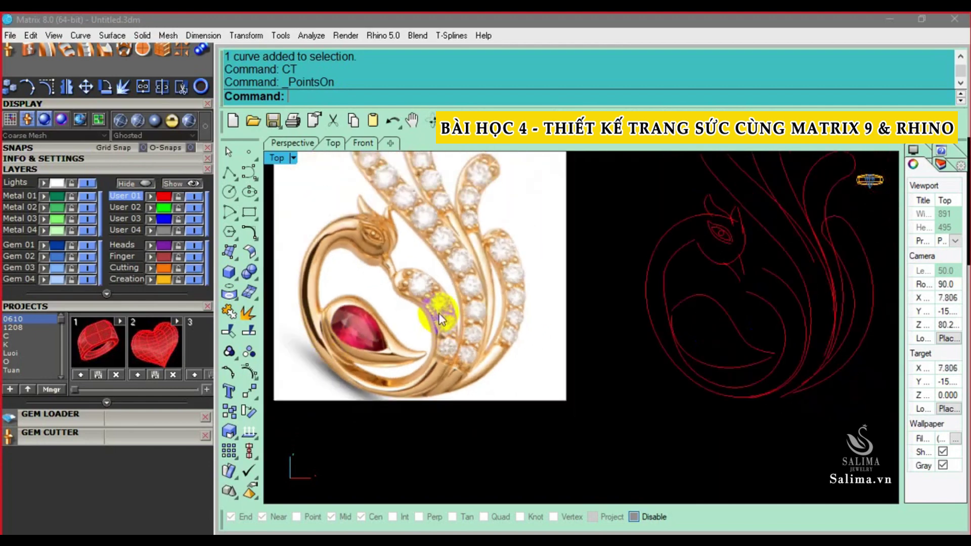
pyautogui.scroll(1, 303, 291)
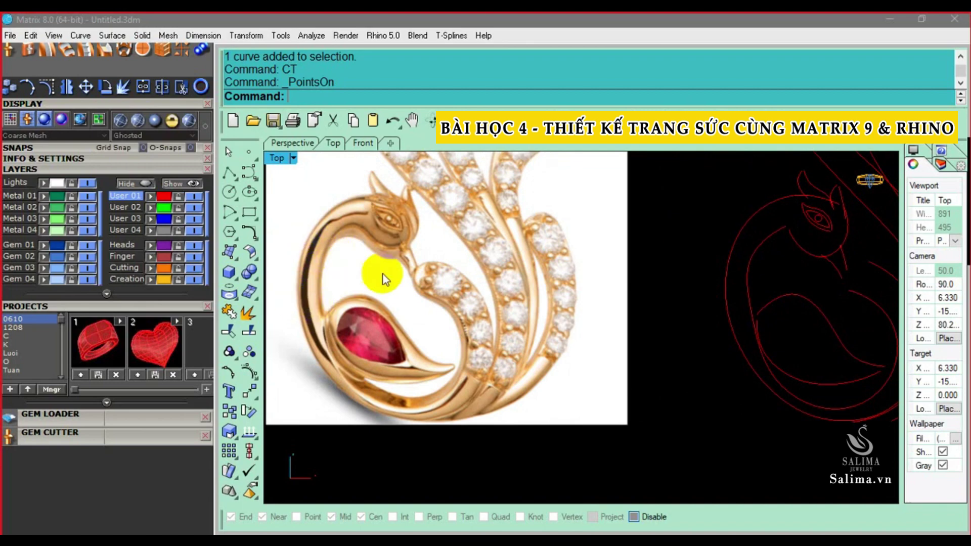
pyautogui.scroll(-3, 389, 319)
pyautogui.scroll(5, 380, 273)
pyautogui.scroll(2, 380, 274)
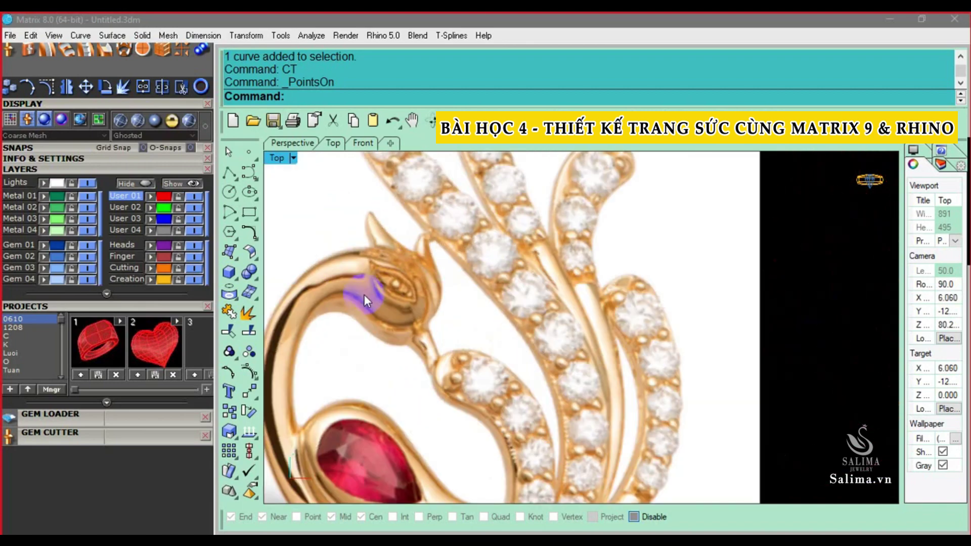
pyautogui.scroll(-3, 393, 281)
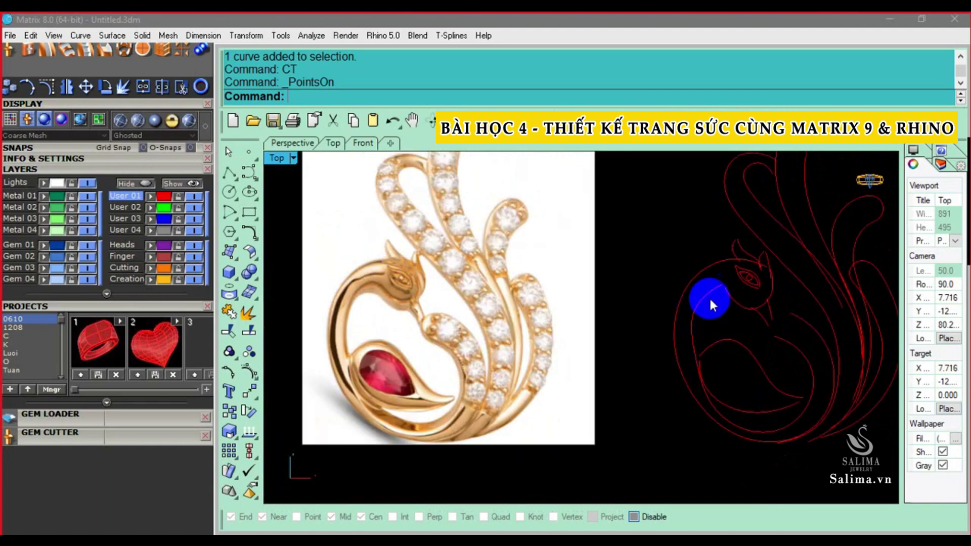
# Pan slightly and zoom in on the swan's neck curves
pyautogui.moveTo(409, 307)
pyautogui.mouseDown(button='right')
pyautogui.moveTo(394, 286)
pyautogui.moveTo(369, 310)
pyautogui.mouseUp(button='right')
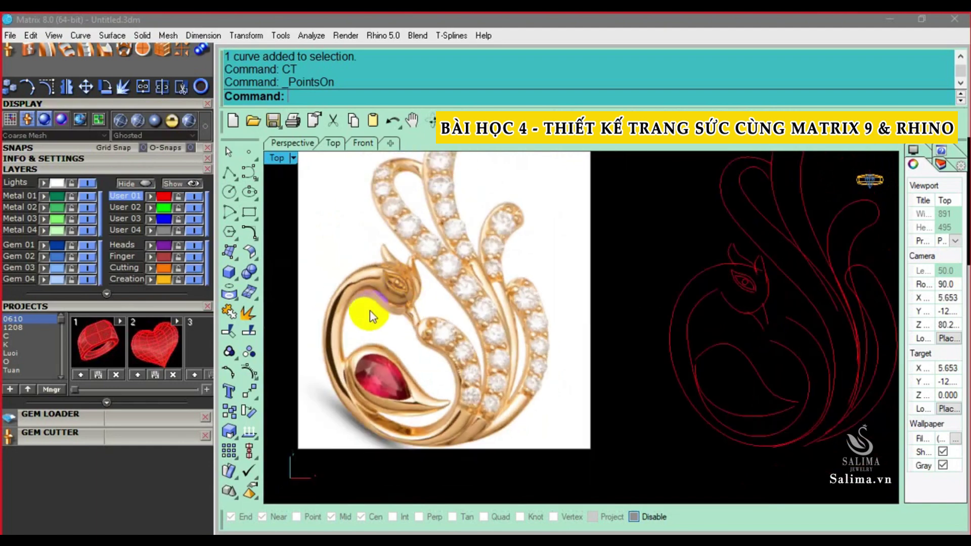
pyautogui.scroll(-3, 616, 303)
pyautogui.scroll(2, 709, 341)
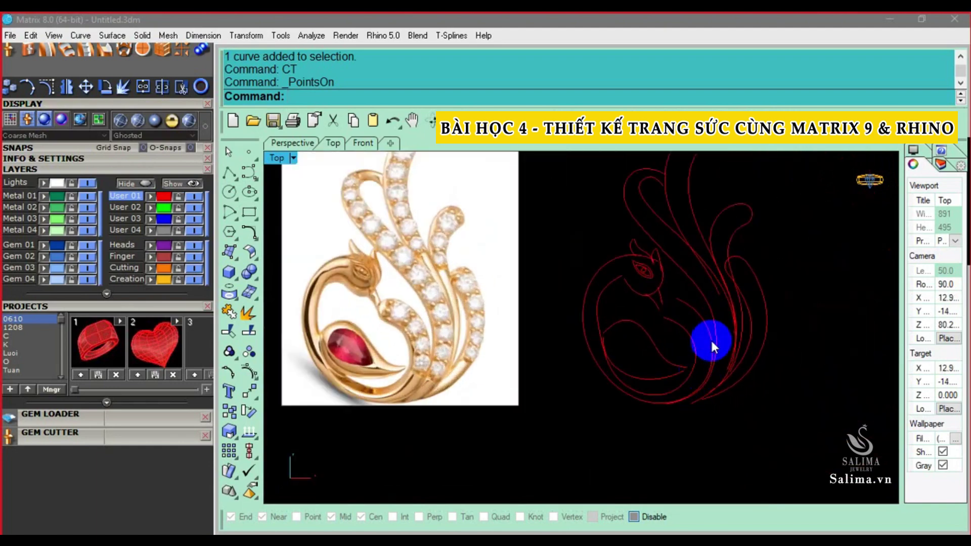
pyautogui.scroll(2, 661, 310)
pyautogui.scroll(-1, 661, 308)
pyautogui.scroll(1, 386, 324)
pyautogui.scroll(2, 726, 286)
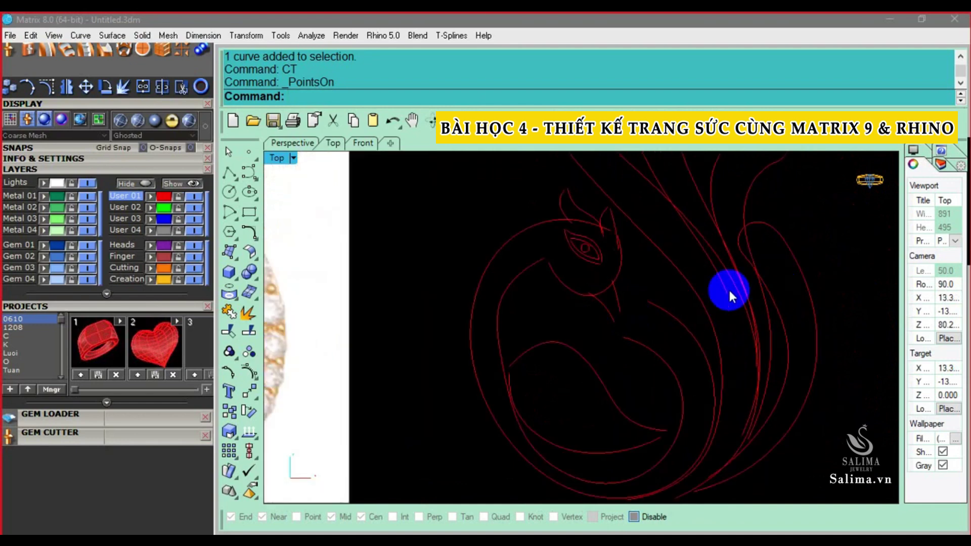
pyautogui.scroll(1, 708, 298)
# Draw a temporary straight cutting line across the two neck arcs, with object snap on
pyautogui.scroll(1, 659, 312)
pyautogui.write('T')
pyautogui.press('Return')
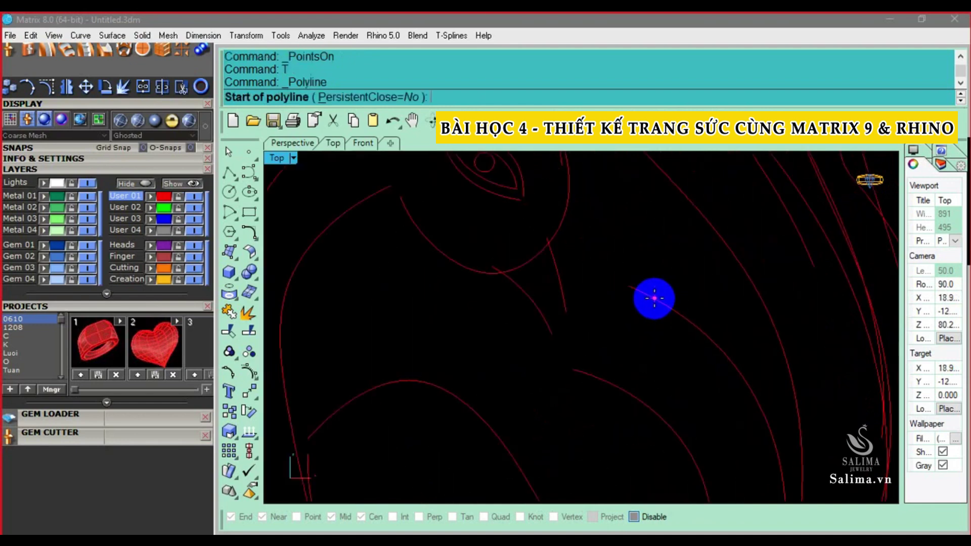
pyautogui.press('Escape')
pyautogui.click(634, 517)
pyautogui.scroll(1, 671, 386)
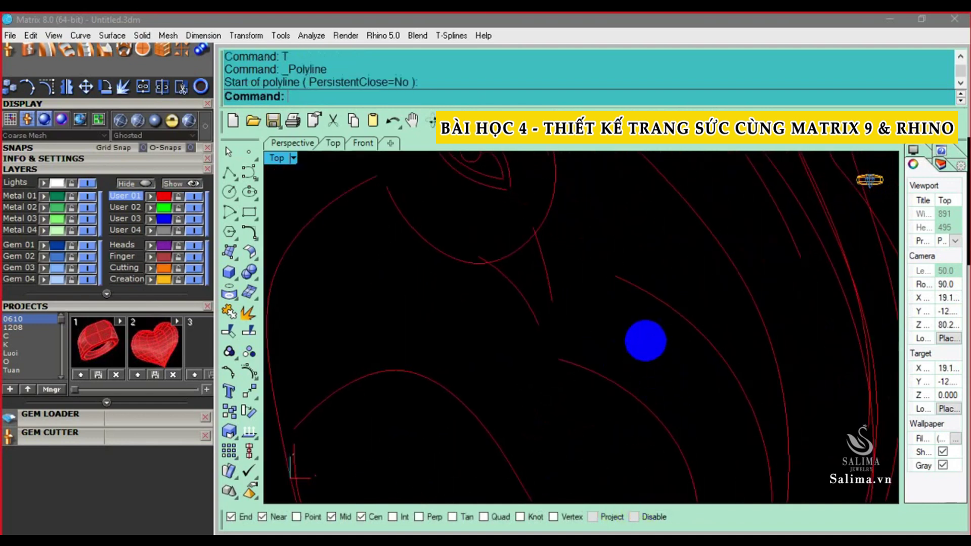
pyautogui.click(643, 290)
pyautogui.click(602, 375)
pyautogui.press('Return')
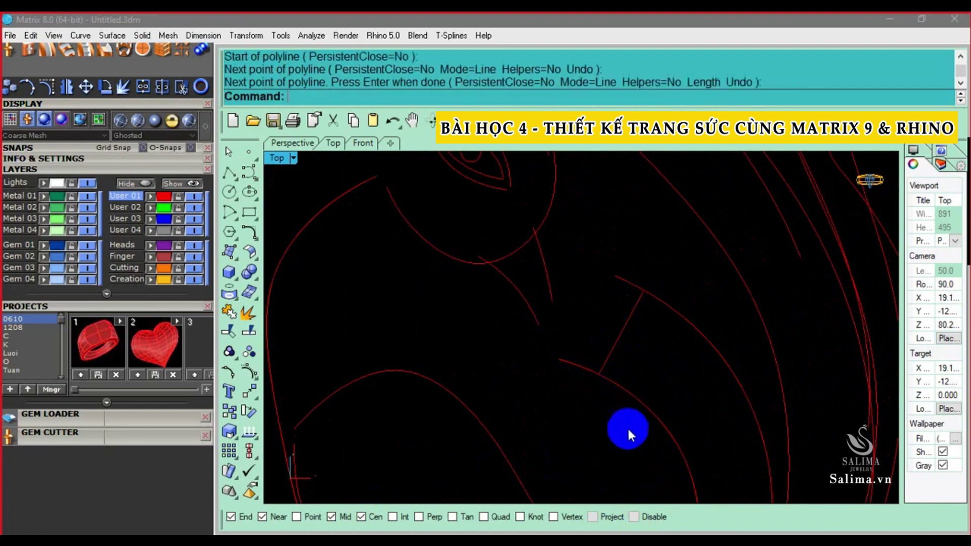
# Trim away the two arc pieces beyond the cutting line, then delete the line
pyautogui.moveTo(628, 431); pyautogui.dragTo(592, 268)
pyautogui.write('TR')
pyautogui.press('Return')
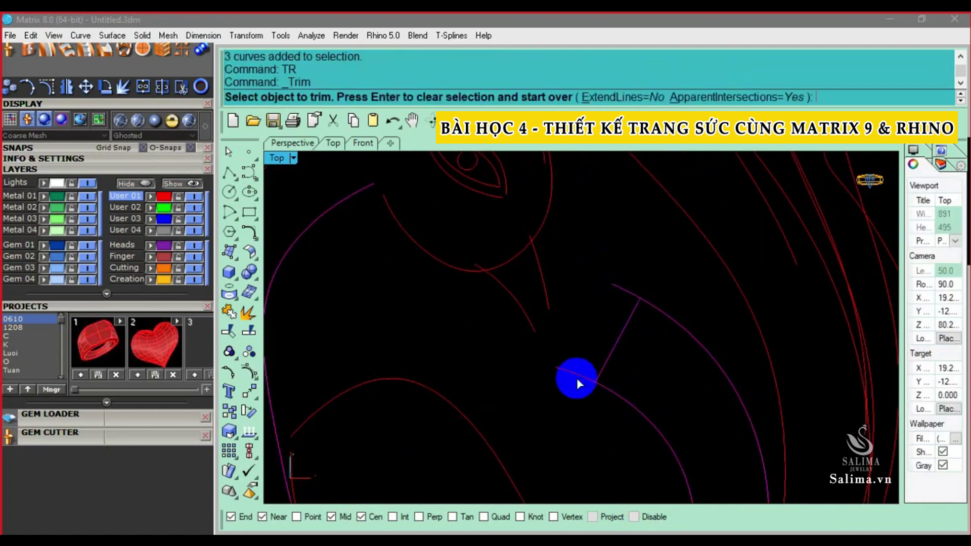
pyautogui.click(576, 378)
pyautogui.click(627, 296)
pyautogui.press('Return')
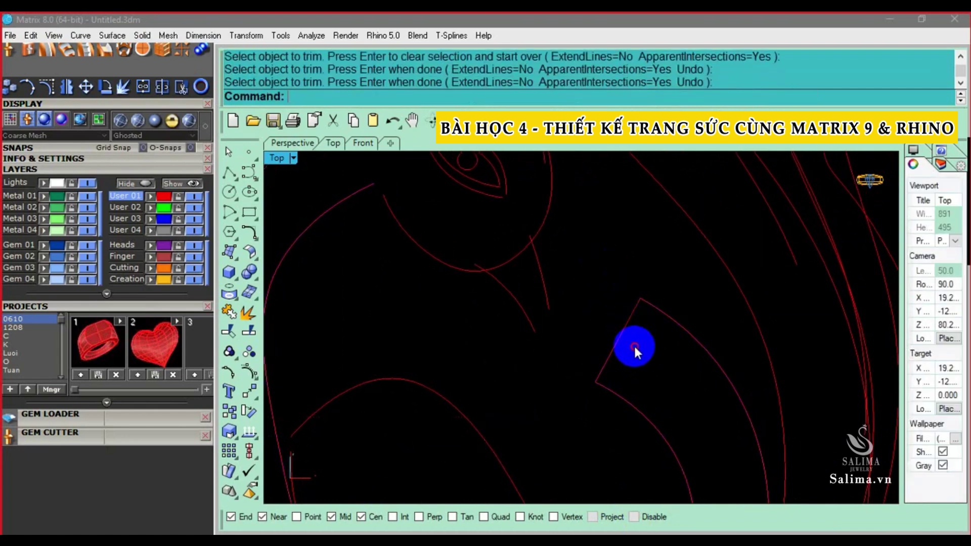
pyautogui.click(627, 336)
pyautogui.press('Delete')
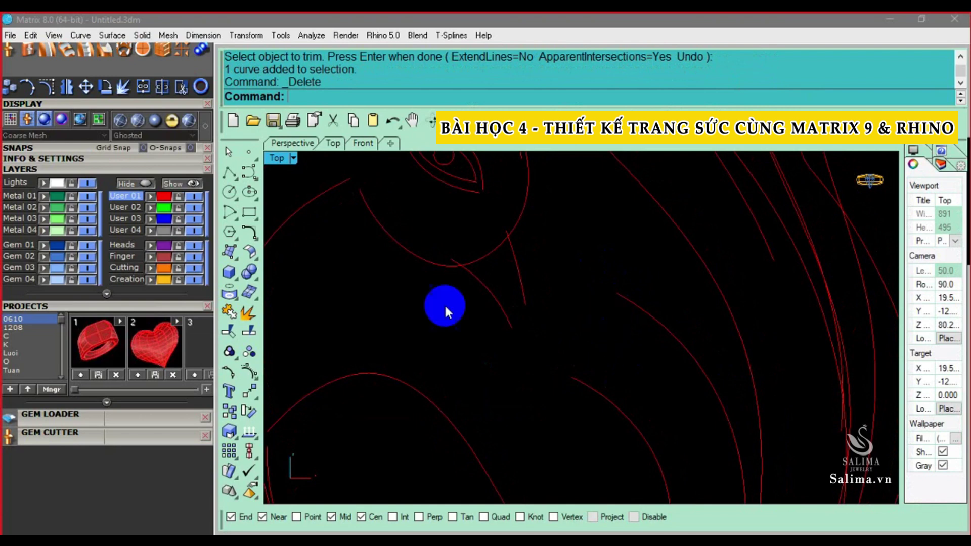
# Blend the two trimmed curve ends, drag the blend control points into a rounded shape, and accept
pyautogui.click(248, 233)
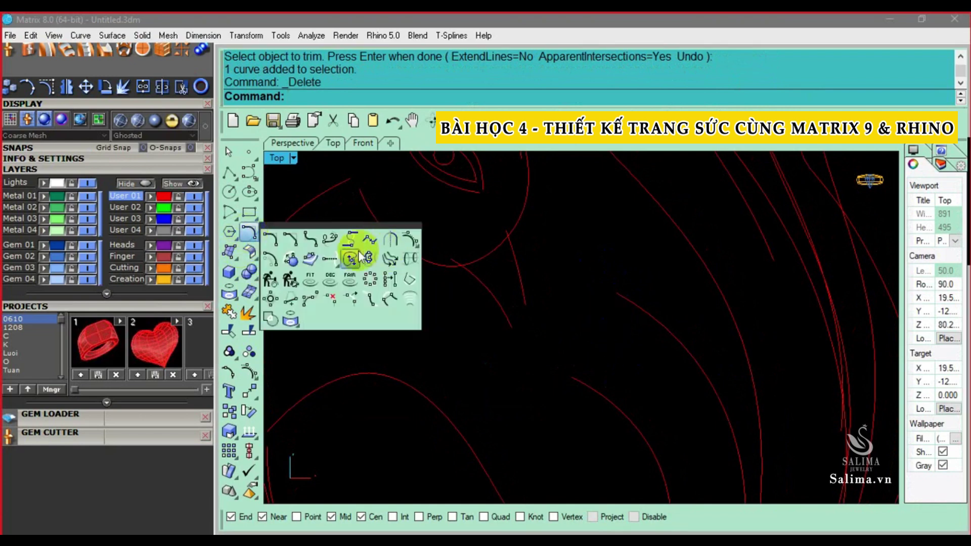
pyautogui.click(331, 240)
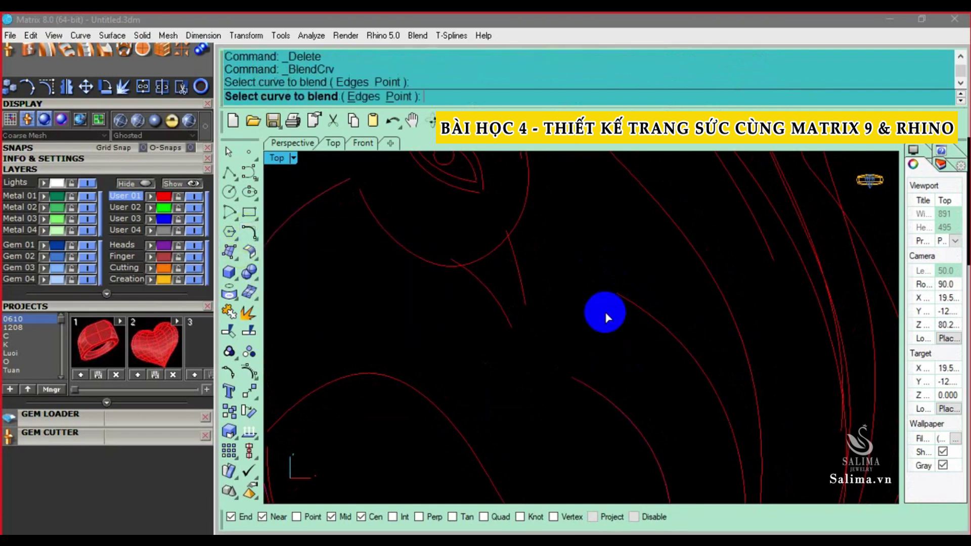
pyautogui.click(619, 301)
pyautogui.moveTo(609, 303); pyautogui.dragTo(436, 320, button='right')
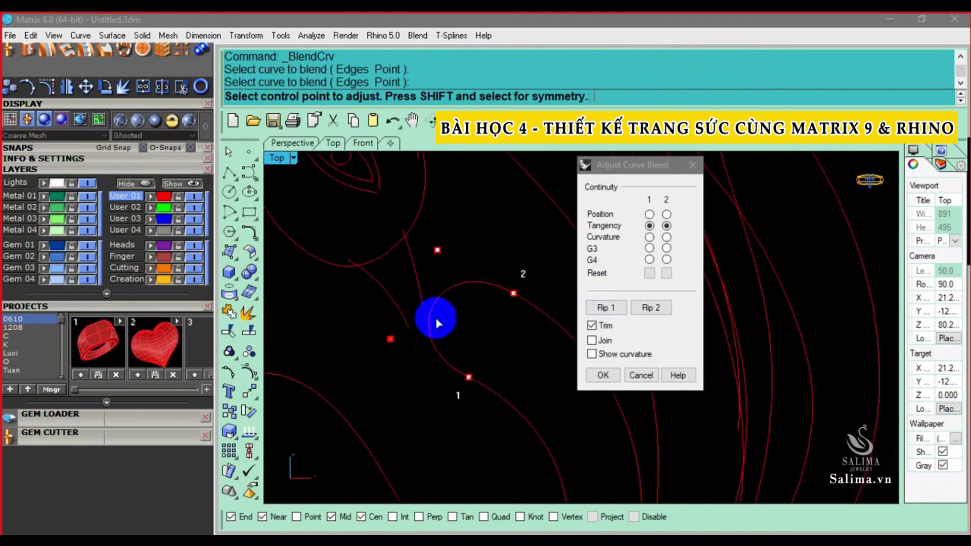
pyautogui.click(391, 339)
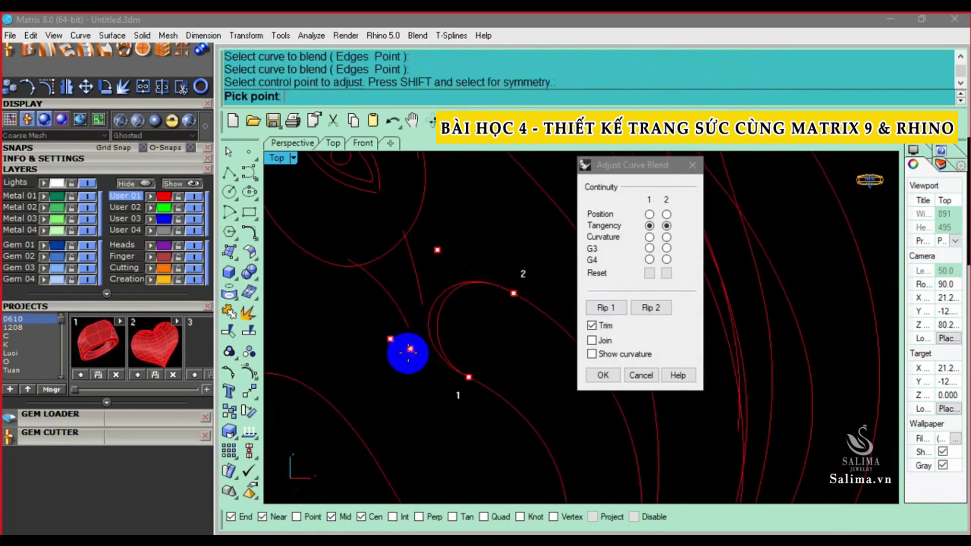
pyautogui.click(409, 349)
pyautogui.click(438, 250)
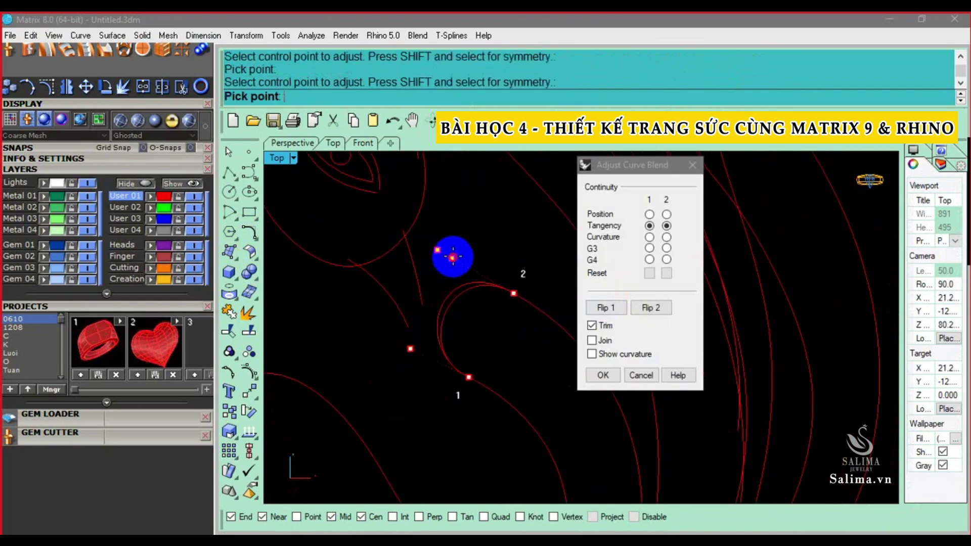
pyautogui.click(452, 258)
pyautogui.click(410, 349)
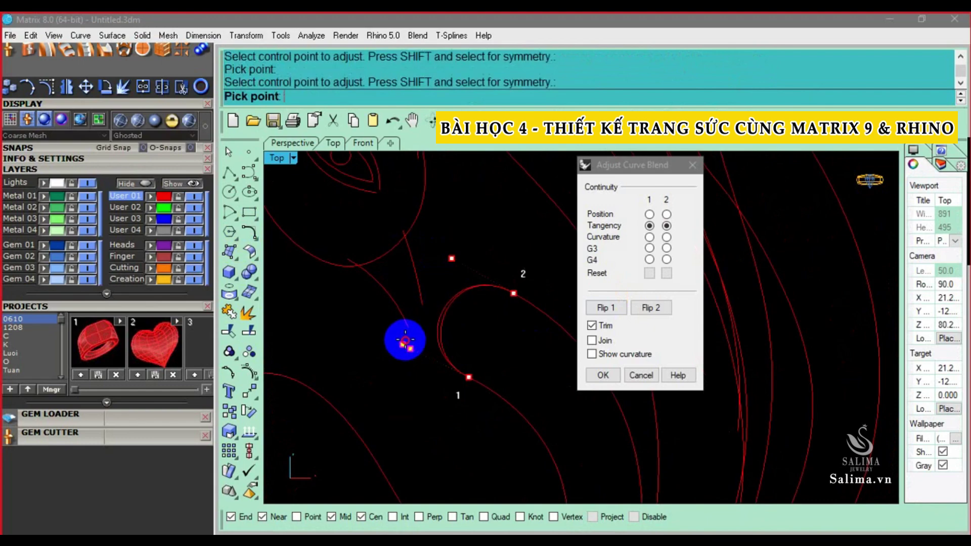
pyautogui.click(405, 340)
pyautogui.click(597, 375)
# Pan over the swan's head beside the photo and select the two neck curves
pyautogui.scroll(-5, 596, 334)
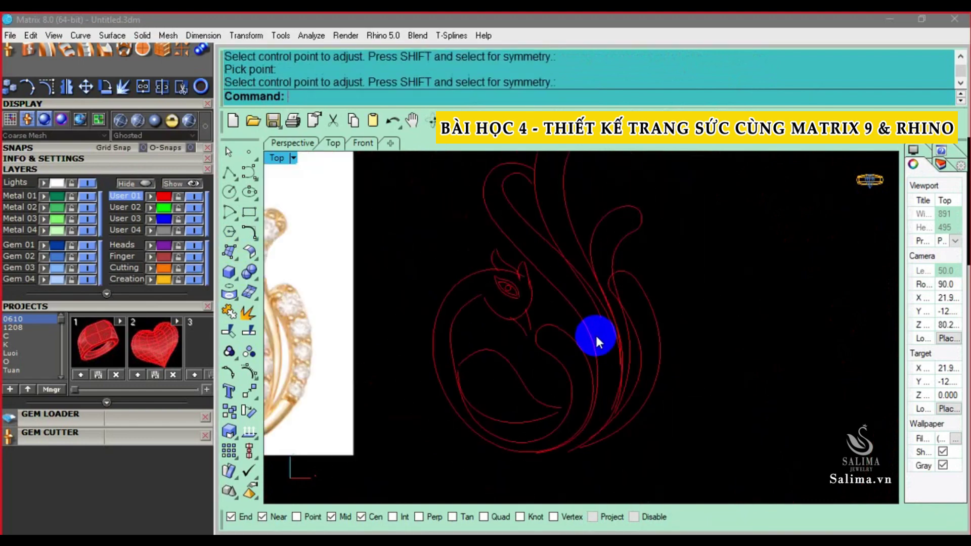
pyautogui.scroll(-3, 599, 349)
pyautogui.scroll(3, 587, 303)
pyautogui.scroll(2, 566, 268)
pyautogui.moveTo(558, 264); pyautogui.dragTo(558, 258, button='right')
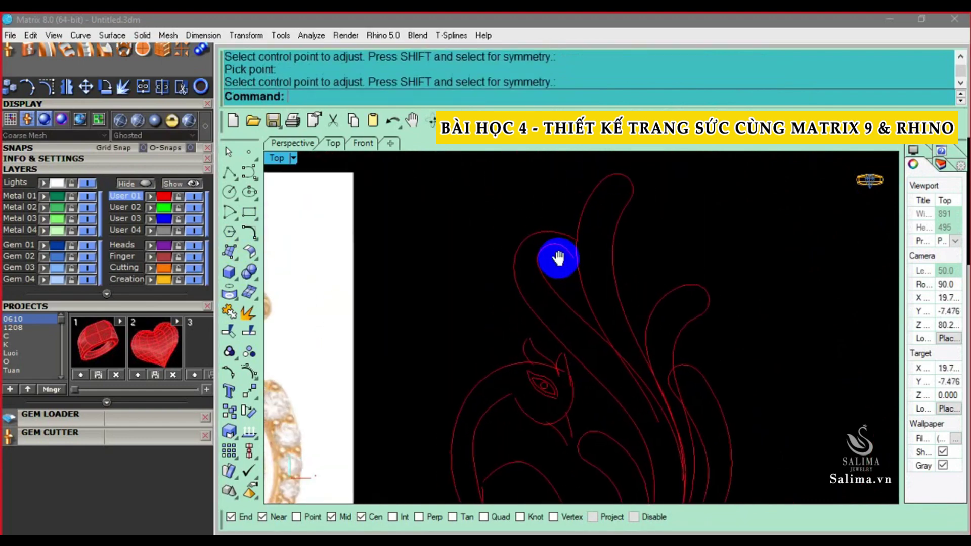
pyautogui.scroll(-2, 559, 258)
pyautogui.moveTo(548, 379); pyautogui.dragTo(554, 359, button='right')
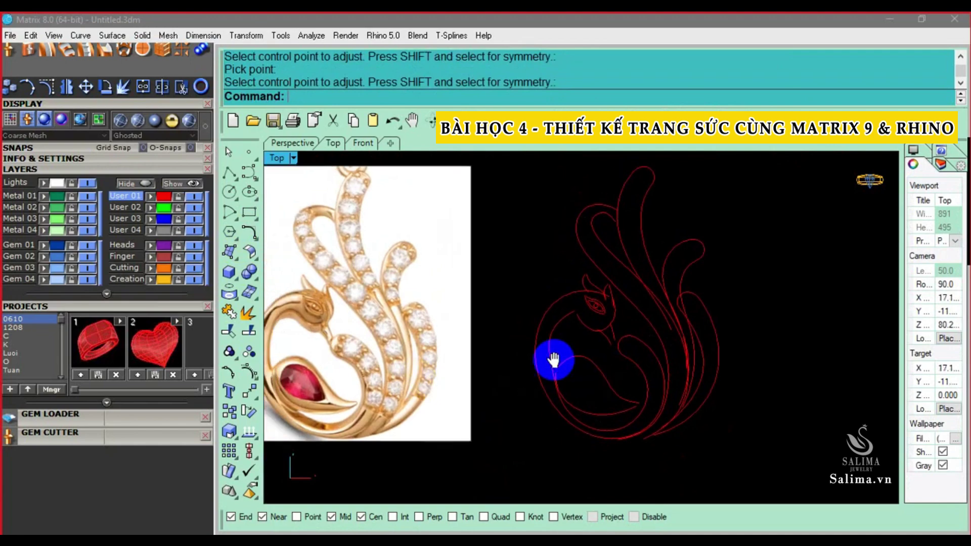
pyautogui.scroll(1, 586, 313)
pyautogui.scroll(2, 636, 220)
pyautogui.click(636, 219)
# Show the inner neck curve's control points and move one point upward
pyautogui.scroll(-3, 596, 244)
pyautogui.press('Escape')
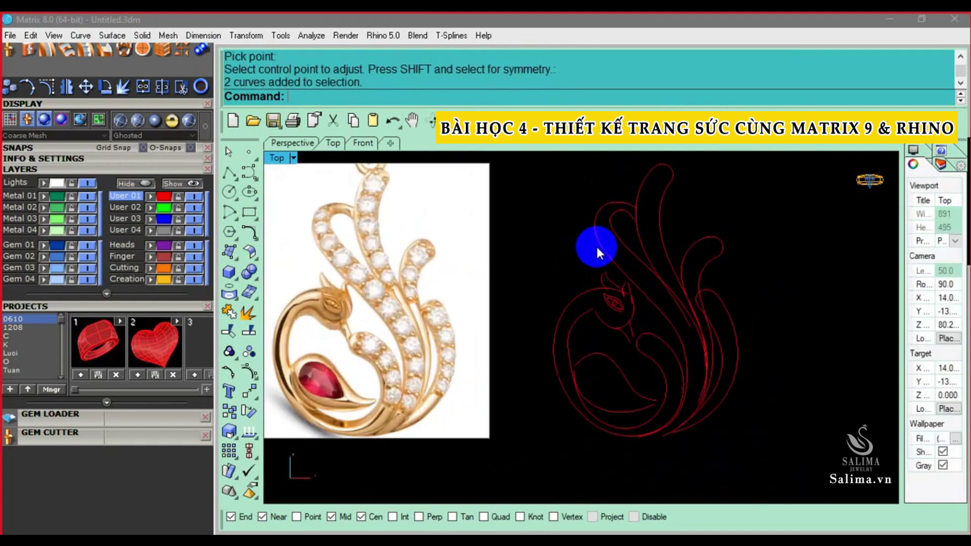
pyautogui.click(596, 245)
pyautogui.scroll(2, 552, 211)
pyautogui.scroll(2, 571, 263)
pyautogui.scroll(2, 570, 262)
pyautogui.press('F10')
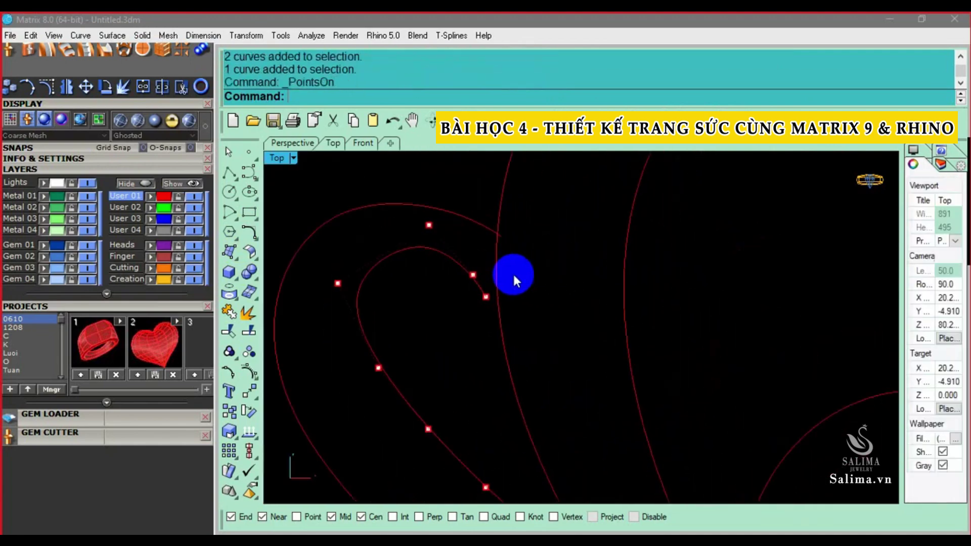
pyautogui.moveTo(470, 284); pyautogui.dragTo(506, 306)
pyautogui.write('m')
pyautogui.press('Return')
pyautogui.click(503, 296)
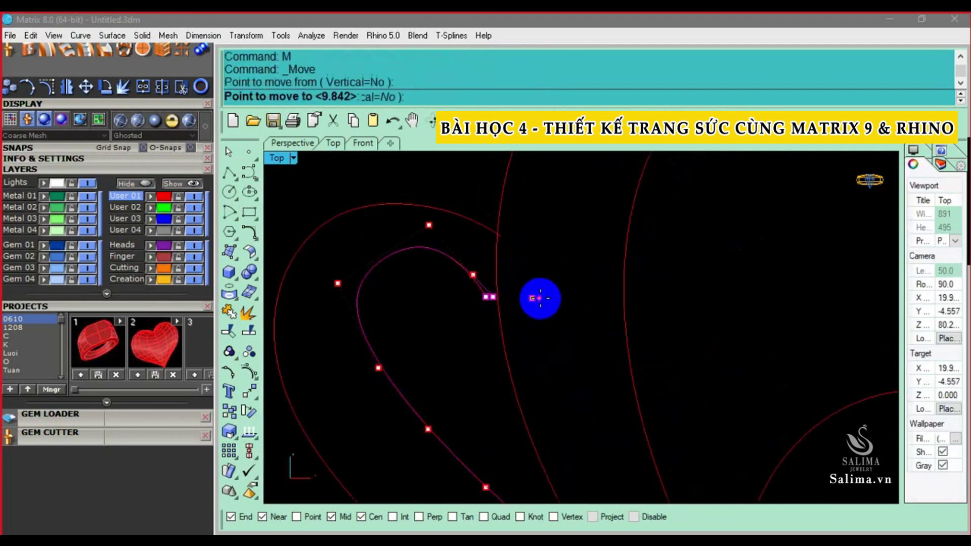
pyautogui.click(503, 269)
# Move two more inner neck control points to reshape the curve
pyautogui.click(473, 275)
pyautogui.write('m')
pyautogui.press('Return')
pyautogui.click(514, 256)
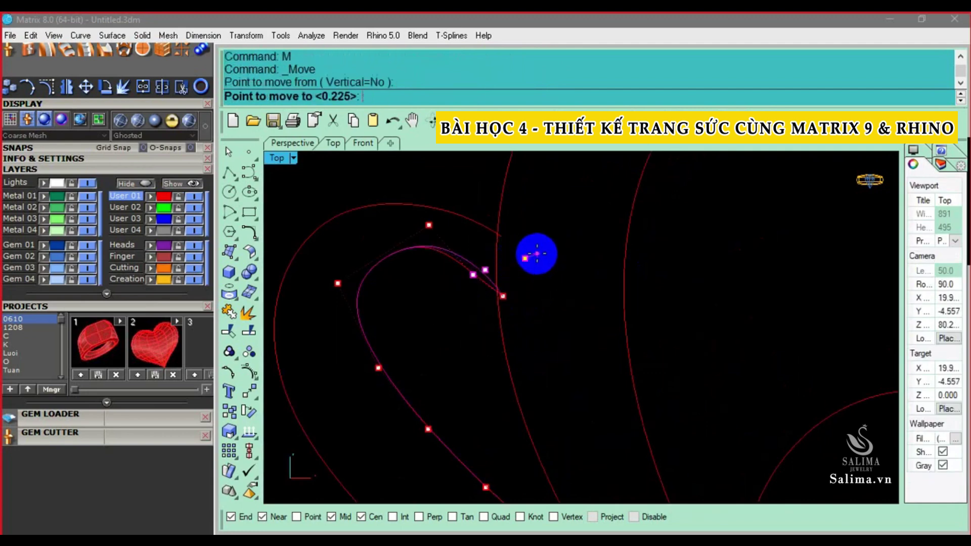
pyautogui.click(505, 275)
pyautogui.scroll(3, 510, 273)
pyautogui.moveTo(450, 226); pyautogui.dragTo(521, 311)
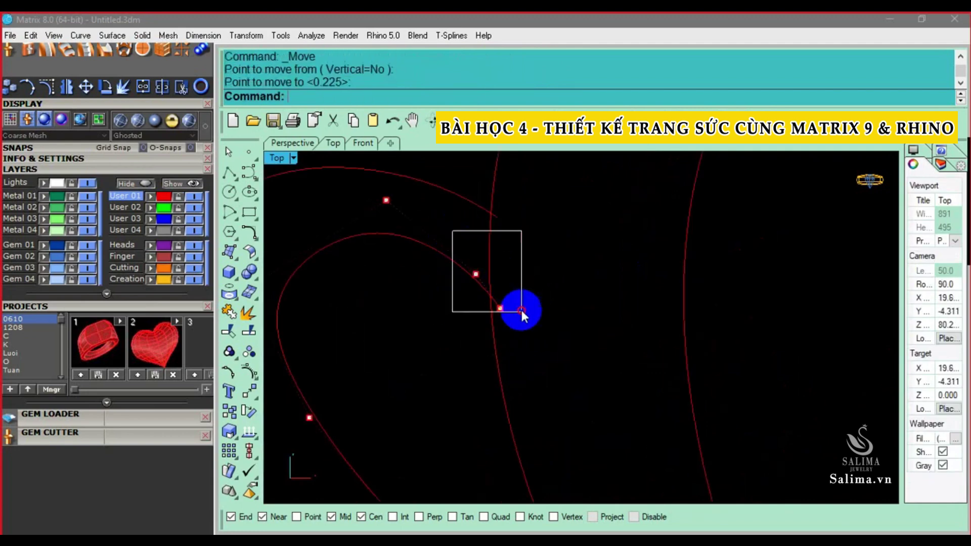
pyautogui.write('m')
pyautogui.press('Return')
pyautogui.click(503, 317)
pyautogui.click(537, 310)
pyautogui.click(401, 250)
# Reposition further inner neck control points to the left and lower down
pyautogui.write('m')
pyautogui.press('Return')
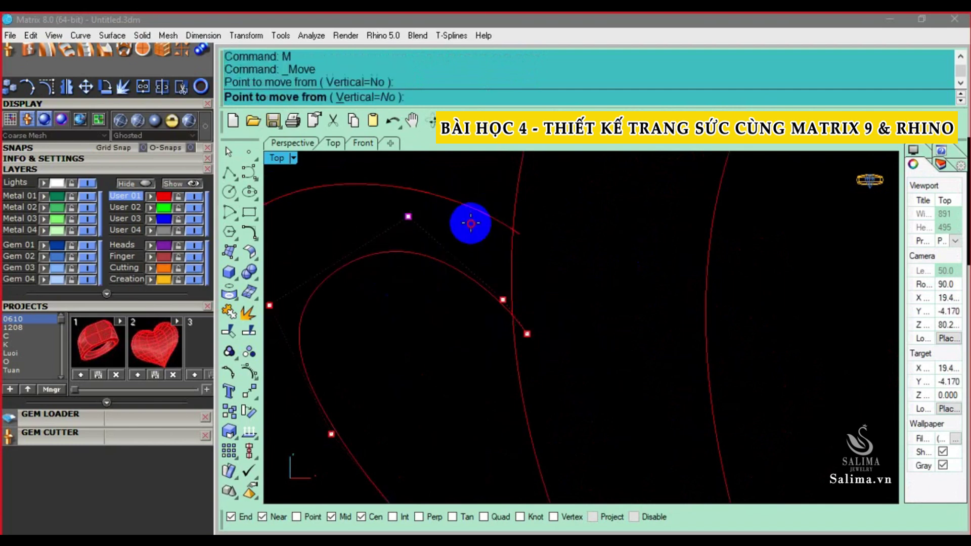
pyautogui.click(470, 223)
pyautogui.click(385, 263)
pyautogui.write('m')
pyautogui.press('Return')
pyautogui.click(500, 354)
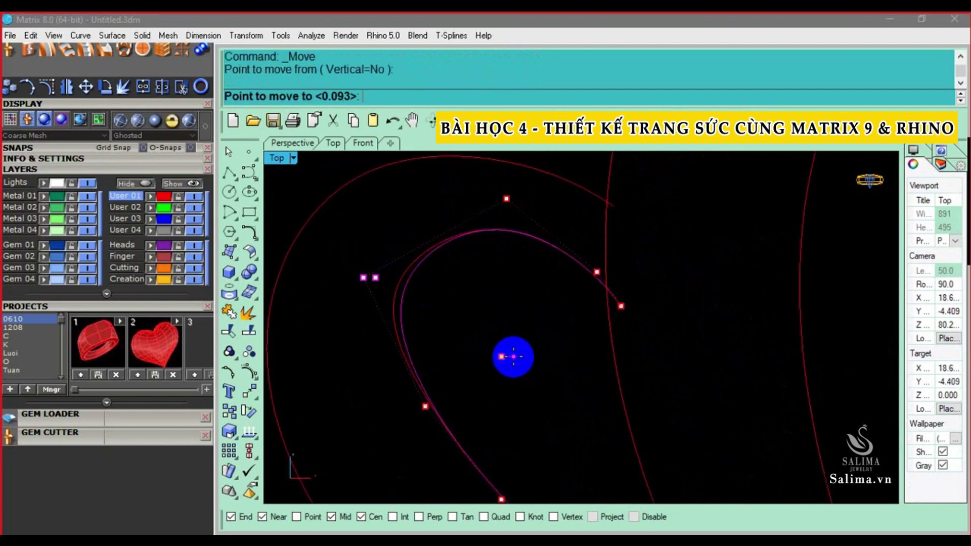
pyautogui.write('m')
pyautogui.click(500, 363)
# Nudge the remaining inner neck control points slightly to refine the curve
pyautogui.click(529, 361)
pyautogui.scroll(-3, 505, 352)
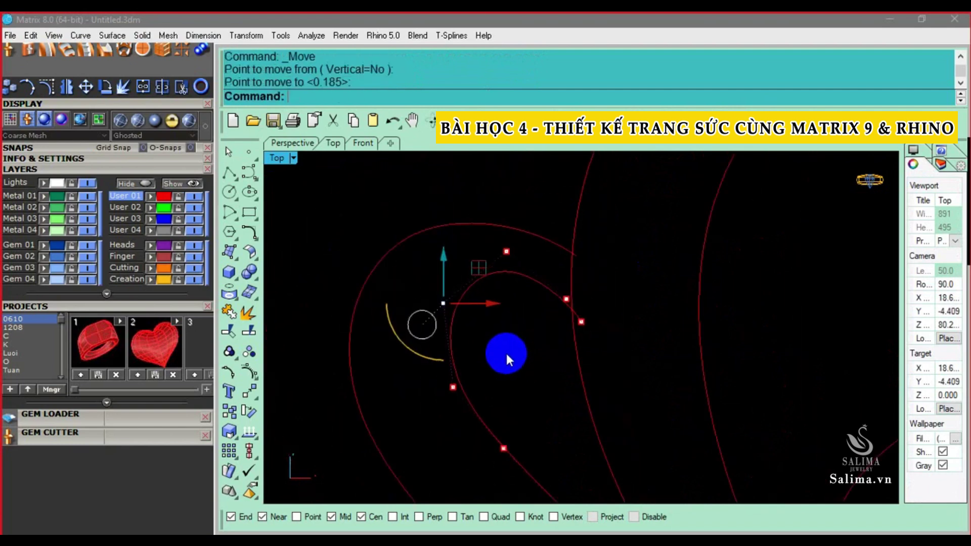
pyautogui.write('m')
pyautogui.press('Return')
pyautogui.click(507, 351)
pyautogui.press('m')
pyautogui.press('Return')
pyautogui.click(505, 347)
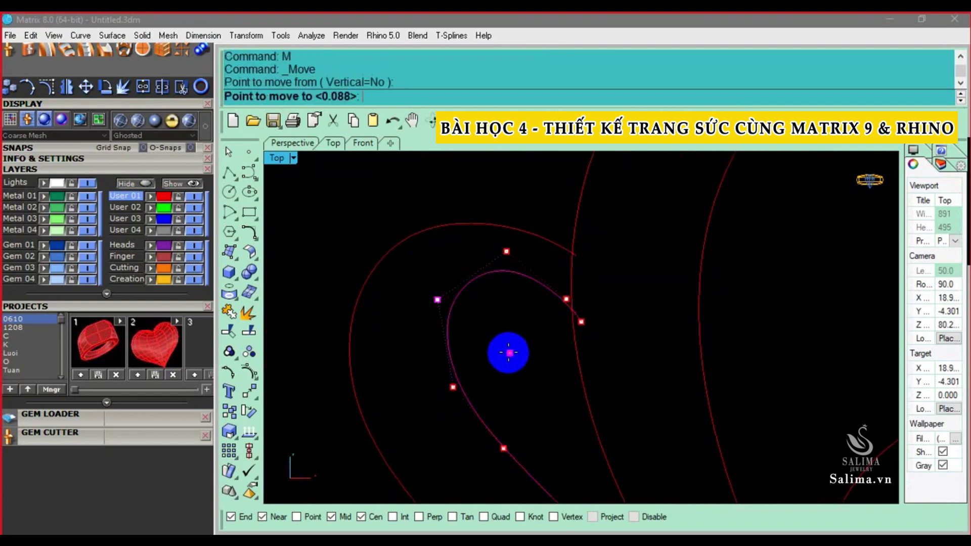
pyautogui.scroll(3, 539, 311)
pyautogui.click(579, 294)
pyautogui.press('m')
pyautogui.press('Return')
pyautogui.click(657, 281)
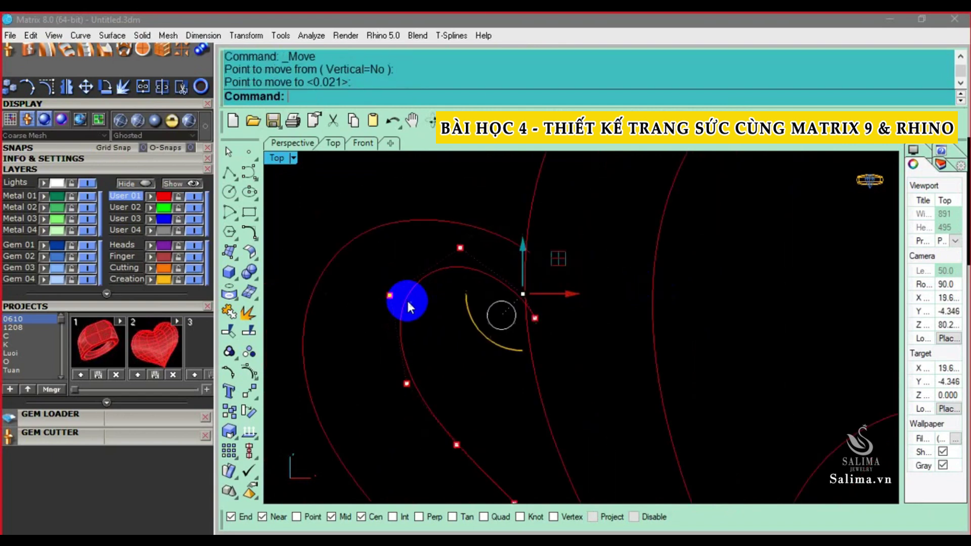
# Show the outer head curve's control points and shift its two top points left
pyautogui.scroll(-3, 452, 320)
pyautogui.click(440, 254)
pyautogui.scroll(3, 437, 260)
pyautogui.press('F10')
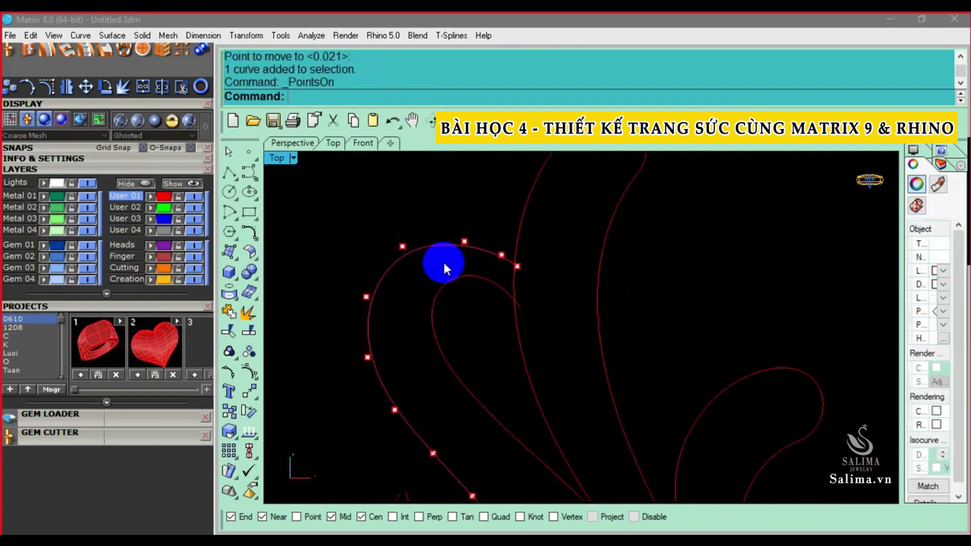
pyautogui.scroll(3, 441, 260)
pyautogui.moveTo(448, 208); pyautogui.dragTo(535, 266)
pyautogui.scroll(2, 589, 282)
pyautogui.press('m')
pyautogui.press('Return')
pyautogui.click(614, 278)
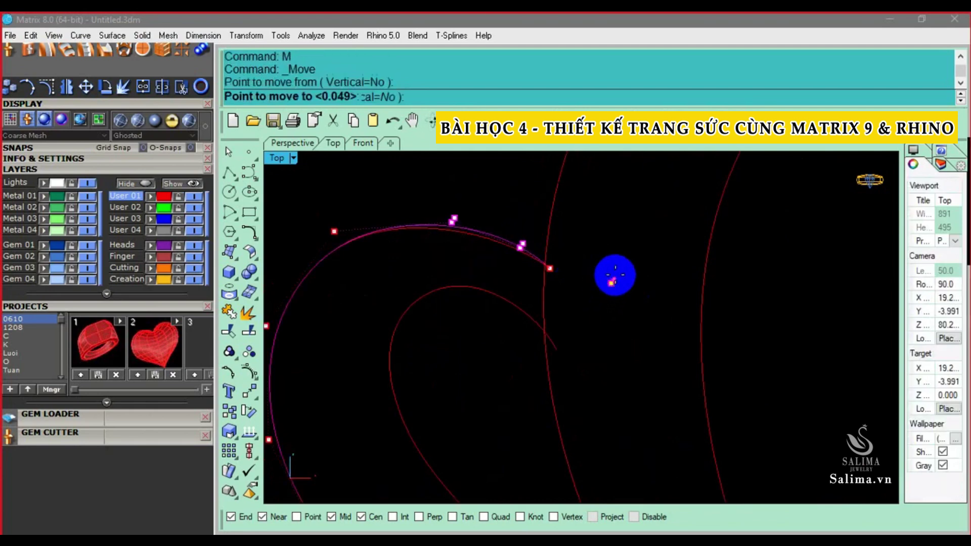
pyautogui.click(584, 274)
# Move the control point at the outer curve's end slightly to the right
pyautogui.scroll(-1, 377, 323)
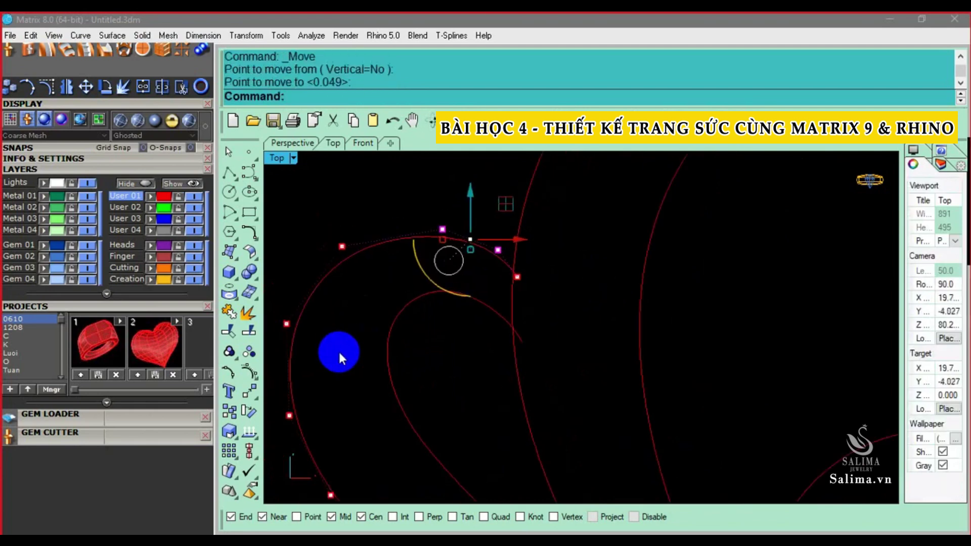
pyautogui.scroll(1, 525, 289)
pyautogui.click(513, 277)
pyautogui.press('m')
pyautogui.press('Return')
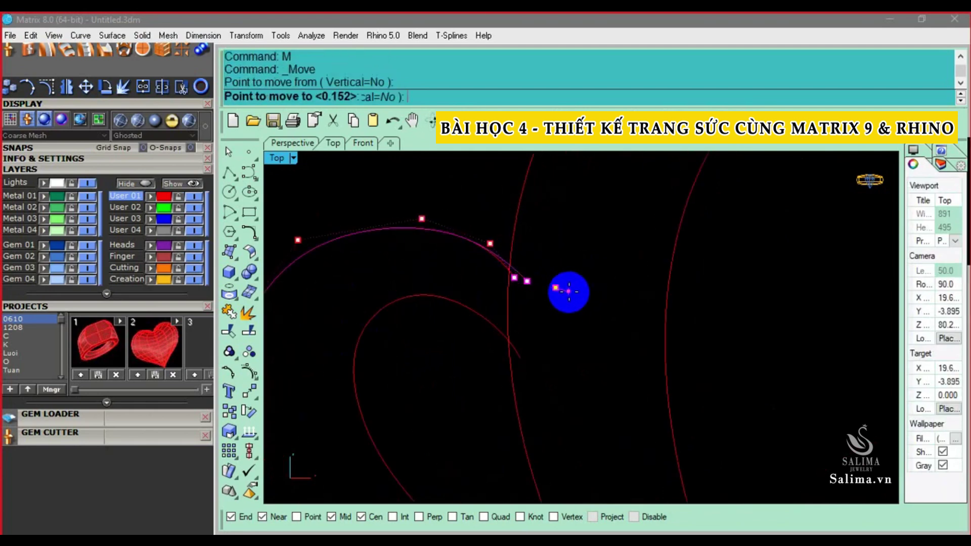
pyautogui.click(576, 300)
pyautogui.click(581, 299)
# Reshape the outer arc by moving two more of its control points
pyautogui.click(524, 253)
pyautogui.press('m')
pyautogui.press('Return')
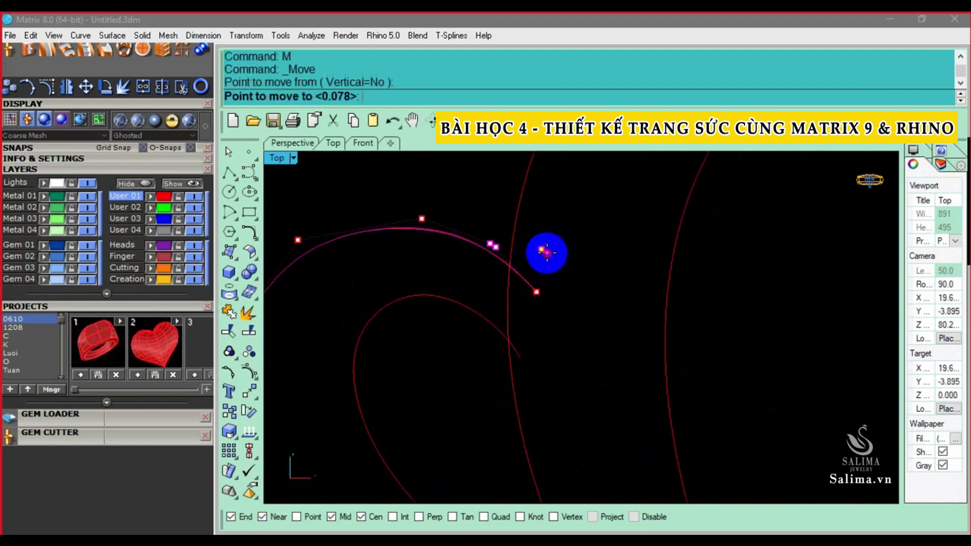
pyautogui.click(451, 237)
pyautogui.press('m')
pyautogui.press('Return')
pyautogui.click(425, 269)
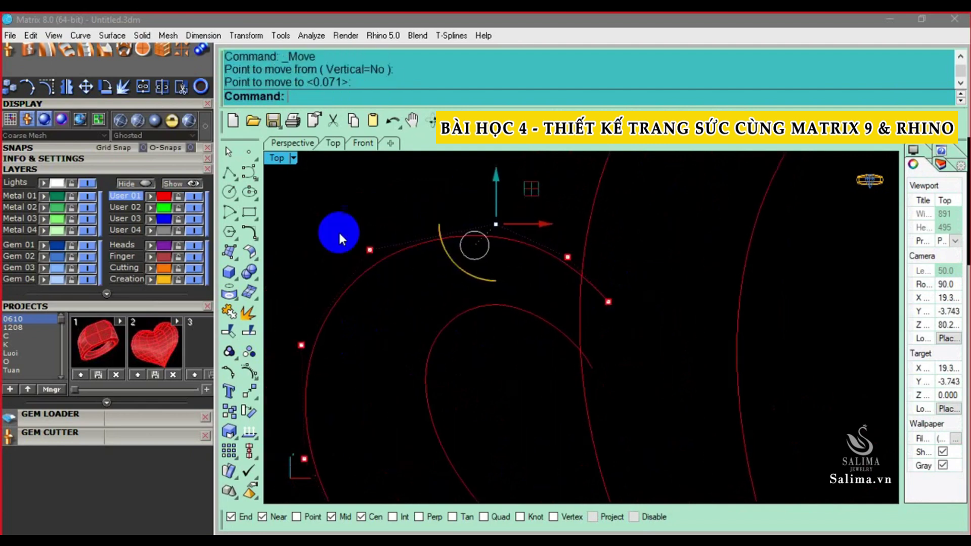
pyautogui.click(369, 250)
pyautogui.press('m')
pyautogui.press('Return')
pyautogui.click(411, 295)
pyautogui.click(411, 295)
# Show control points on both nested neck curves and shift their two left points slightly
pyautogui.scroll(-2, 380, 274)
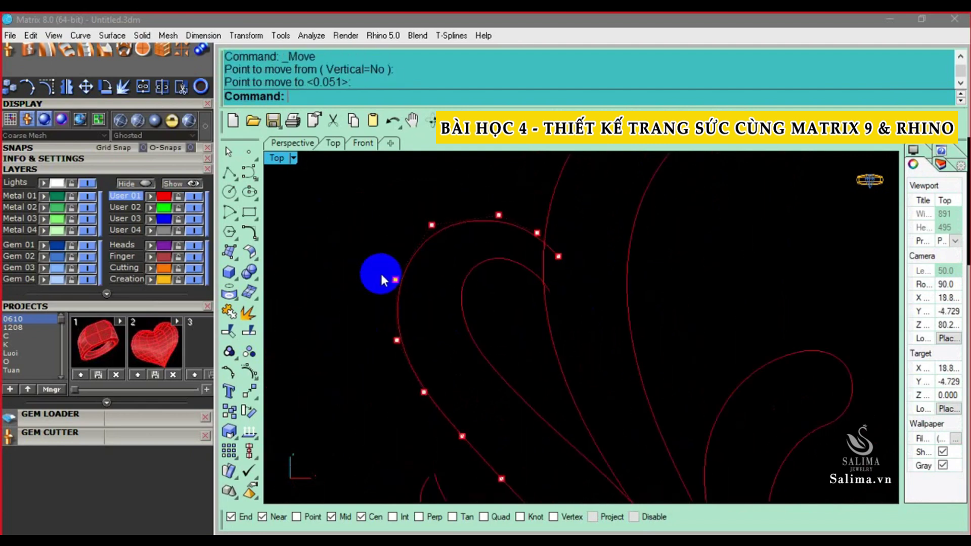
pyautogui.scroll(-2, 421, 297)
pyautogui.scroll(2, 420, 296)
pyautogui.moveTo(465, 284); pyautogui.dragTo(399, 277)
pyautogui.scroll(2, 399, 277)
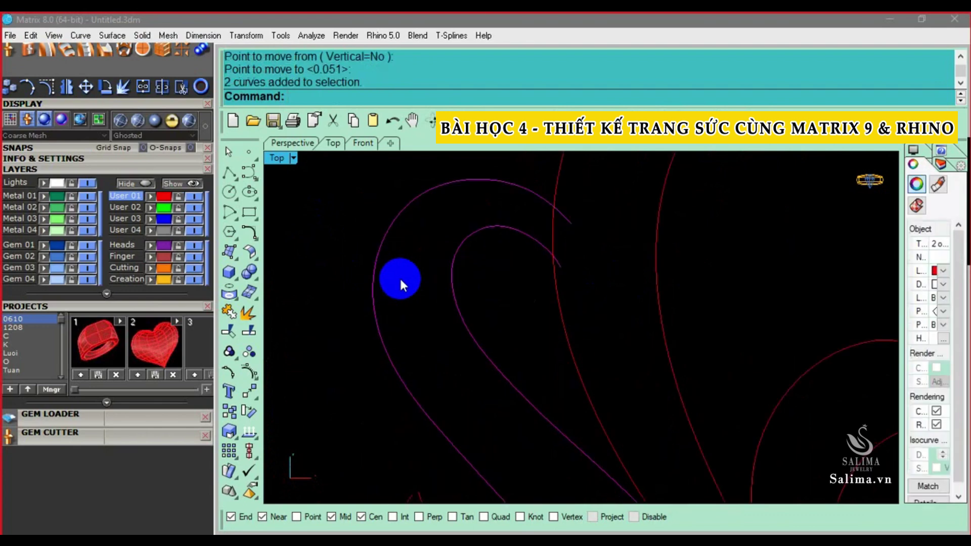
pyautogui.press('F10')
pyautogui.moveTo(334, 246); pyautogui.dragTo(405, 340)
pyautogui.scroll(1, 405, 339)
pyautogui.press('m')
pyautogui.press('Return')
pyautogui.click(412, 320)
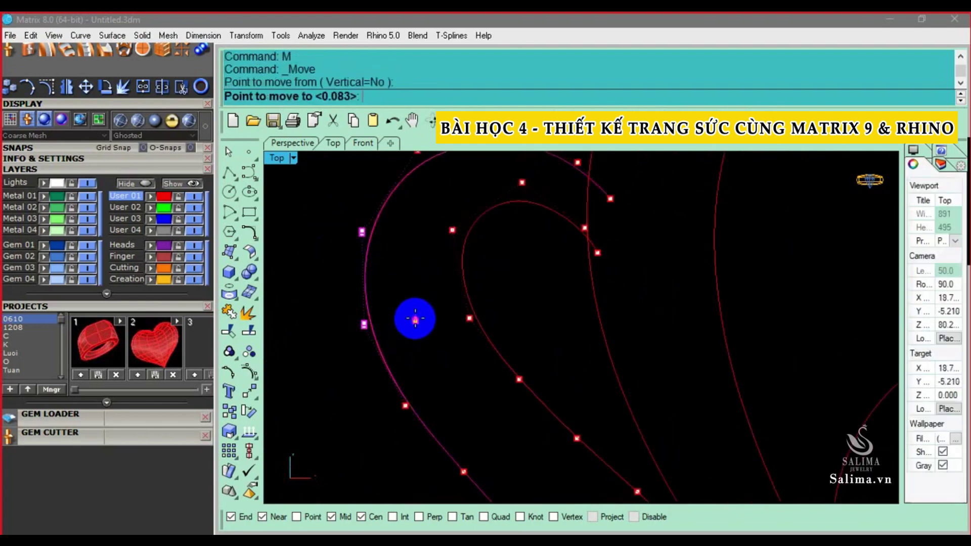
pyautogui.click(416, 319)
# Zoom out, select one outline curve, then clear the selection
pyautogui.scroll(-2, 415, 321)
pyautogui.scroll(-1, 417, 321)
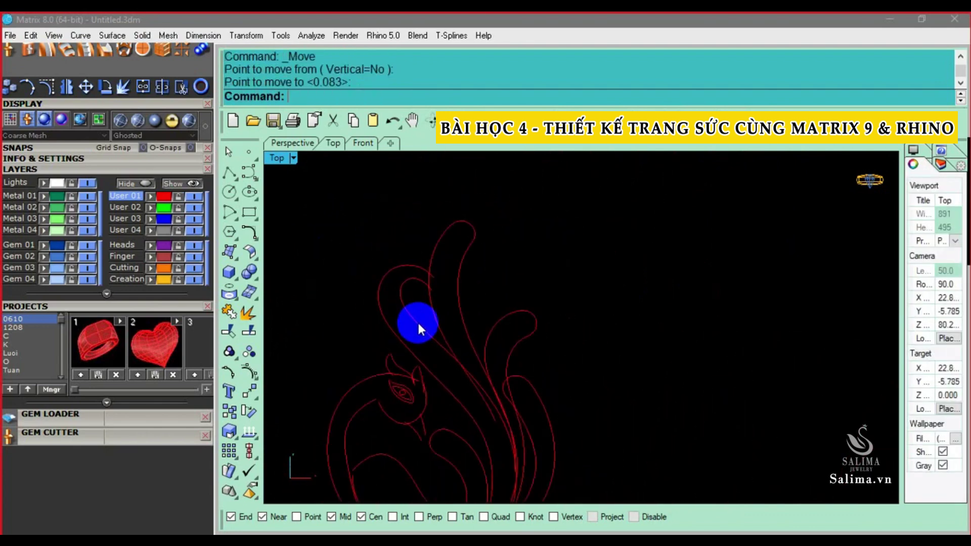
pyautogui.scroll(-1, 418, 313)
pyautogui.scroll(-2, 417, 296)
pyautogui.click(416, 294)
pyautogui.press('Escape')
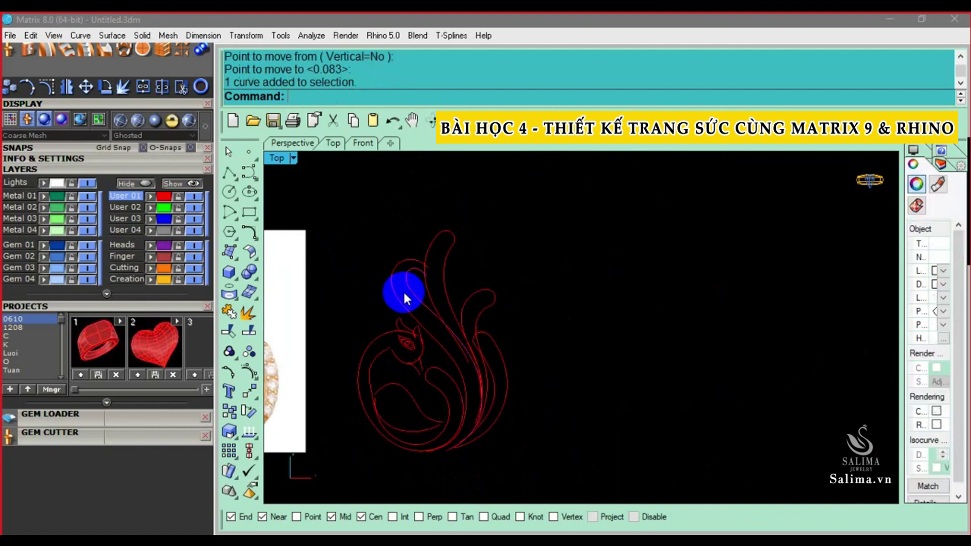
# Bring the reference photo into view and window-select all the red outline curves
pyautogui.scroll(-2, 433, 349)
pyautogui.moveTo(435, 323); pyautogui.dragTo(615, 354, button='right')
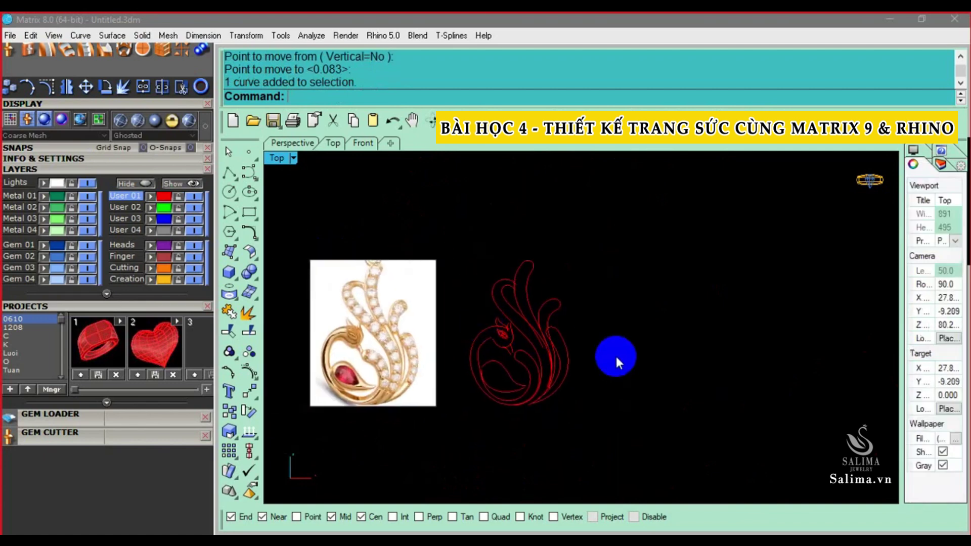
pyautogui.scroll(3, 498, 361)
pyautogui.scroll(-2, 592, 370)
pyautogui.moveTo(672, 499); pyautogui.dragTo(499, 275)
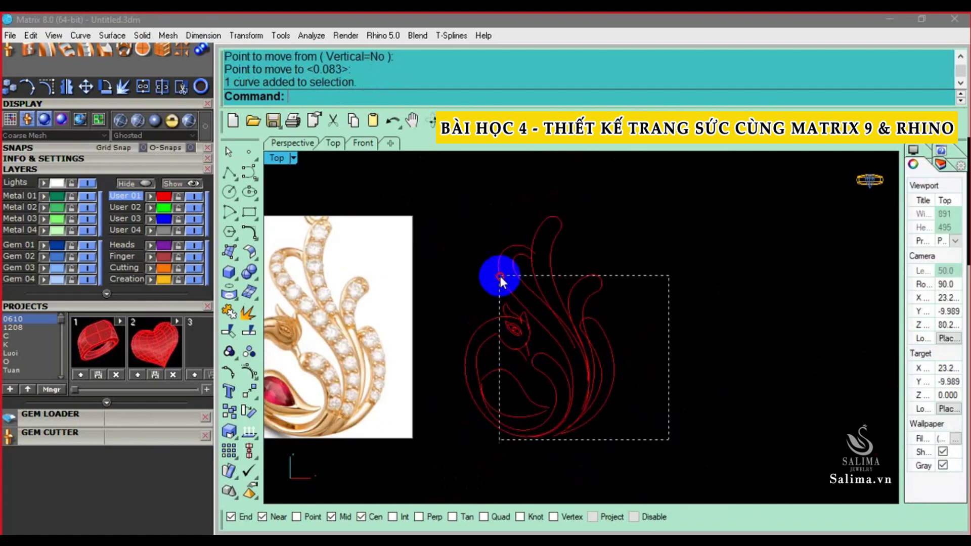
pyautogui.moveTo(499, 276); pyautogui.dragTo(606, 285, button='right')
# Nudge the whole red outline left onto the pendant photo
pyautogui.hotkey('alt', 'Left')
pyautogui.hotkey('alt', 'Left')
pyautogui.hotkey('ctrl', 'z')
pyautogui.hotkey('ctrl', 'z')
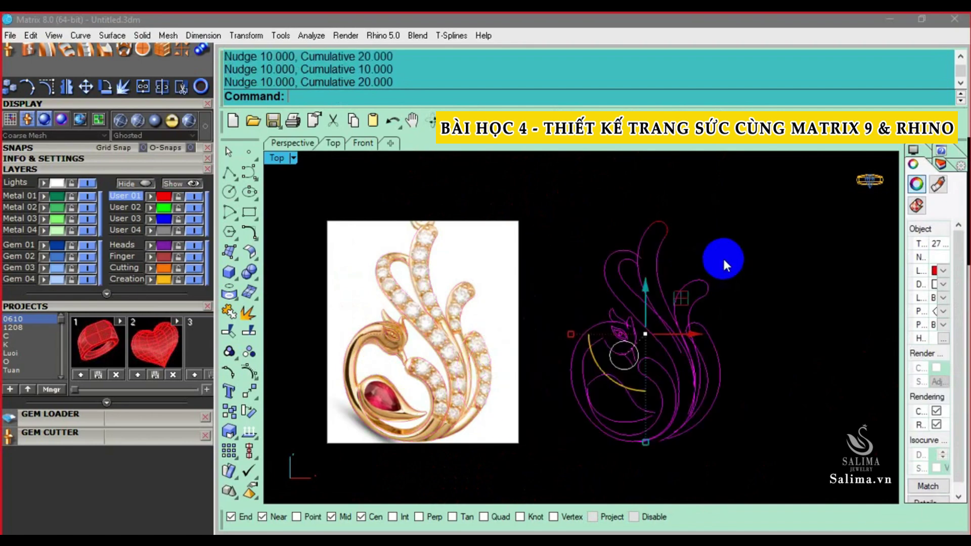
pyautogui.moveTo(718, 248); pyautogui.dragTo(641, 227)
pyautogui.hotkey('alt', 'Left')
pyautogui.hotkey('alt', 'Left')
pyautogui.scroll(2, 390, 336)
pyautogui.scroll(2, 387, 335)
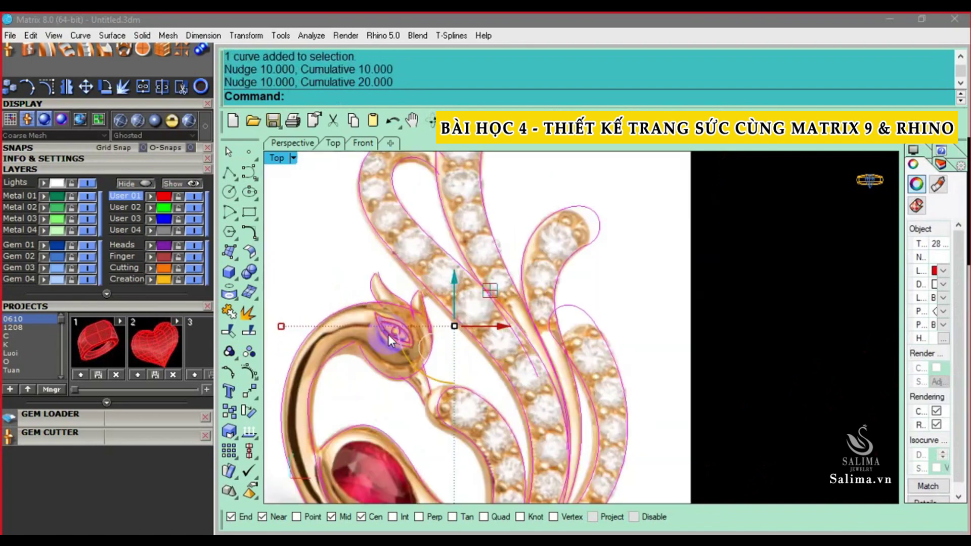
# Select the inner neck curve alone and turn on its control points
pyautogui.click(368, 357)
pyautogui.scroll(2, 377, 359)
pyautogui.scroll(1, 381, 354)
pyautogui.click(378, 344)
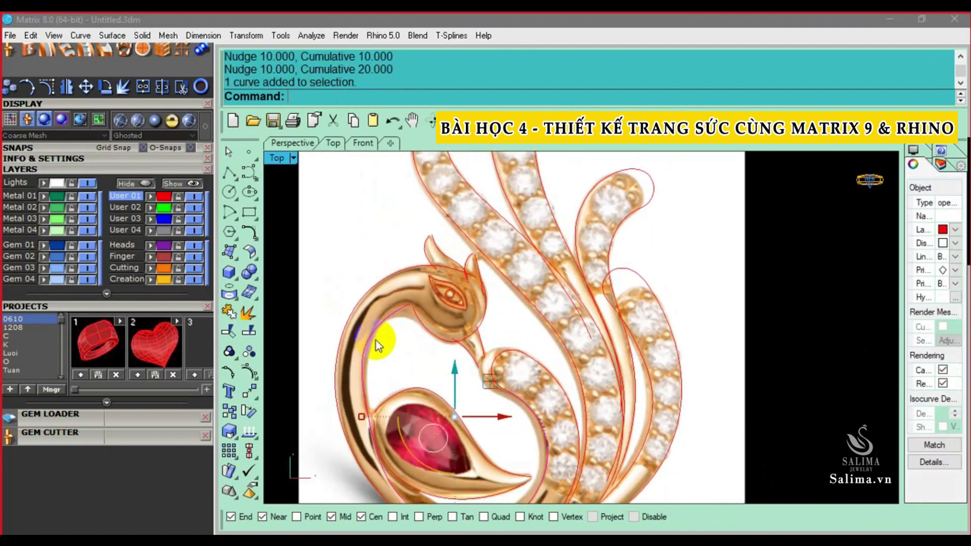
pyautogui.scroll(2, 380, 333)
pyautogui.press('F10')
pyautogui.scroll(1, 369, 333)
pyautogui.scroll(1, 360, 344)
# Shift the middle and lower neck control points right onto the gold edge
pyautogui.click(364, 309)
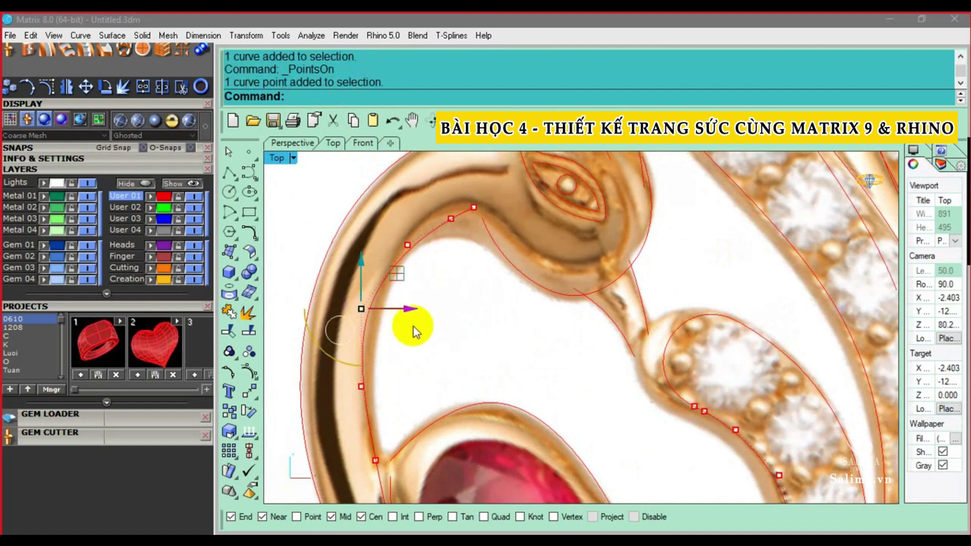
pyautogui.press('m')
pyautogui.press('Return')
pyautogui.click(439, 329)
pyautogui.click(361, 386)
pyautogui.write('m')
pyautogui.press('Return')
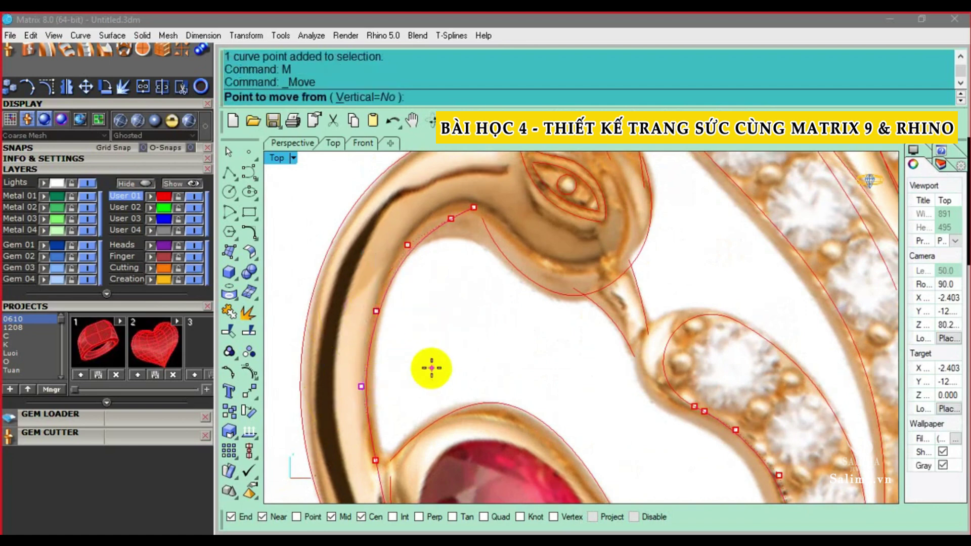
pyautogui.click(431, 368)
pyautogui.click(437, 368)
# Move the upper neck control points up onto the gold edge
pyautogui.click(376, 310)
pyautogui.press('m')
pyautogui.press('Return')
pyautogui.click(408, 305)
pyautogui.click(409, 301)
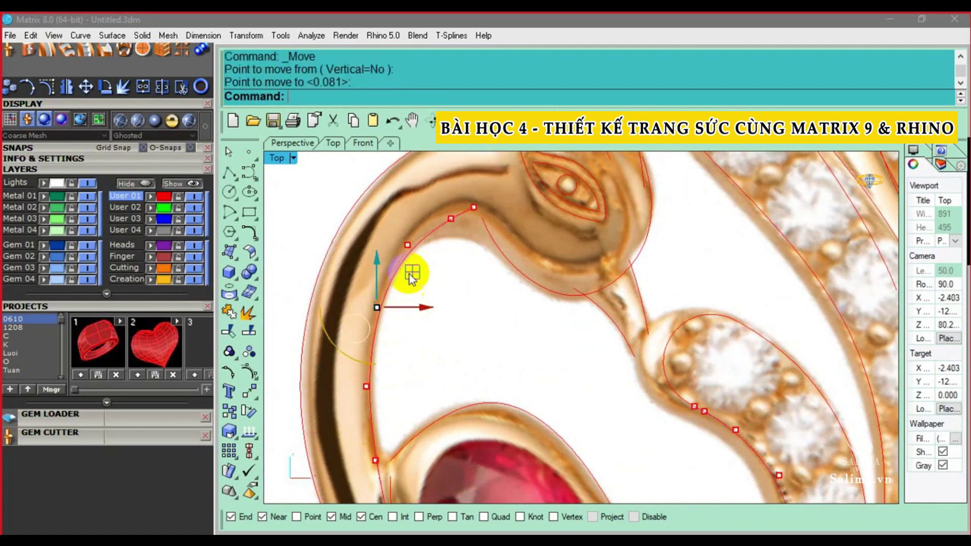
pyautogui.click(408, 245)
pyautogui.write('m')
pyautogui.press('Return')
pyautogui.click(440, 265)
pyautogui.click(452, 226)
# Pull the control point under the swan's head closer to the head's edge
pyautogui.write('m')
pyautogui.press('Return')
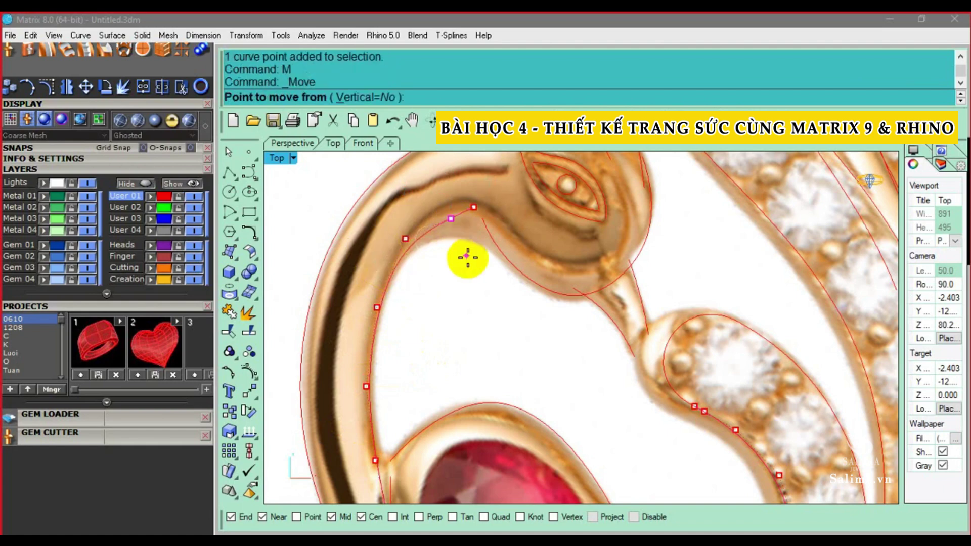
pyautogui.click(459, 245)
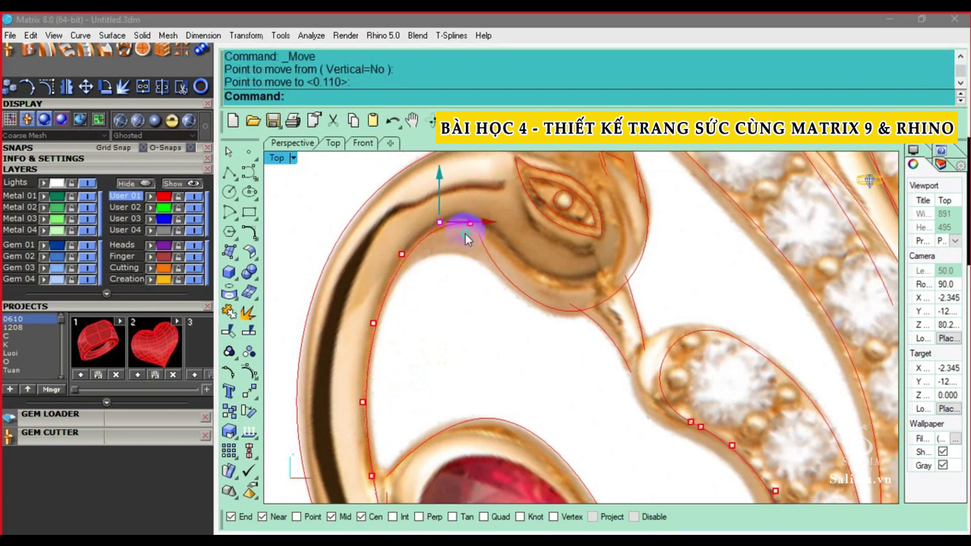
pyautogui.scroll(3, 461, 240)
pyautogui.click(461, 249)
pyautogui.write('m')
pyautogui.press('Return')
pyautogui.click(440, 308)
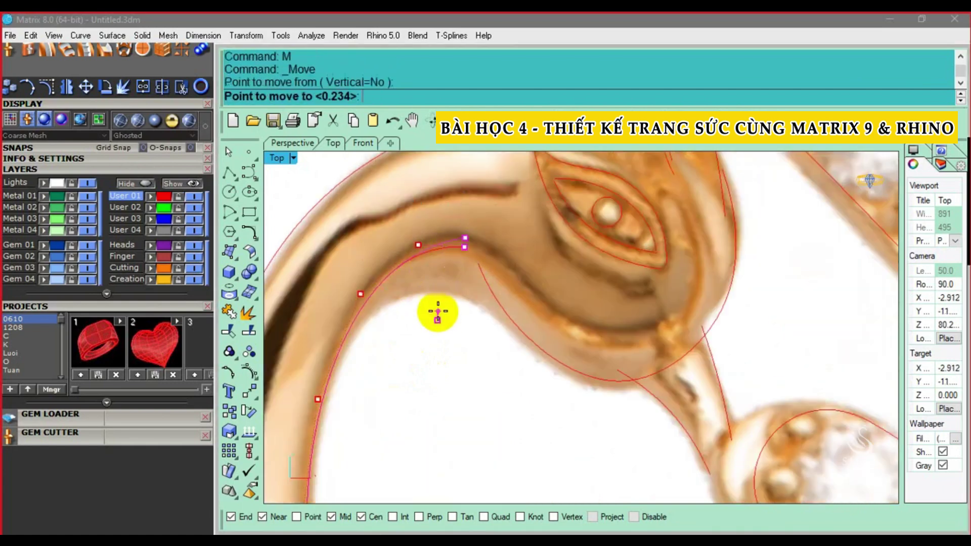
# Select the inner ring curve around the ruby
pyautogui.scroll(-2, 478, 298)
pyautogui.scroll(-2, 486, 294)
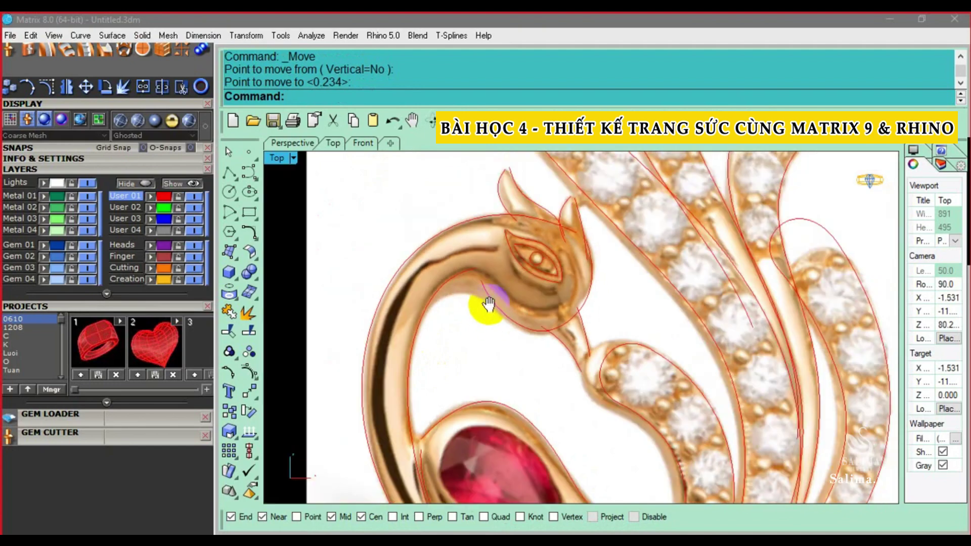
pyautogui.scroll(-2, 463, 293)
pyautogui.scroll(3, 435, 364)
pyautogui.scroll(2, 439, 364)
pyautogui.scroll(-1, 429, 344)
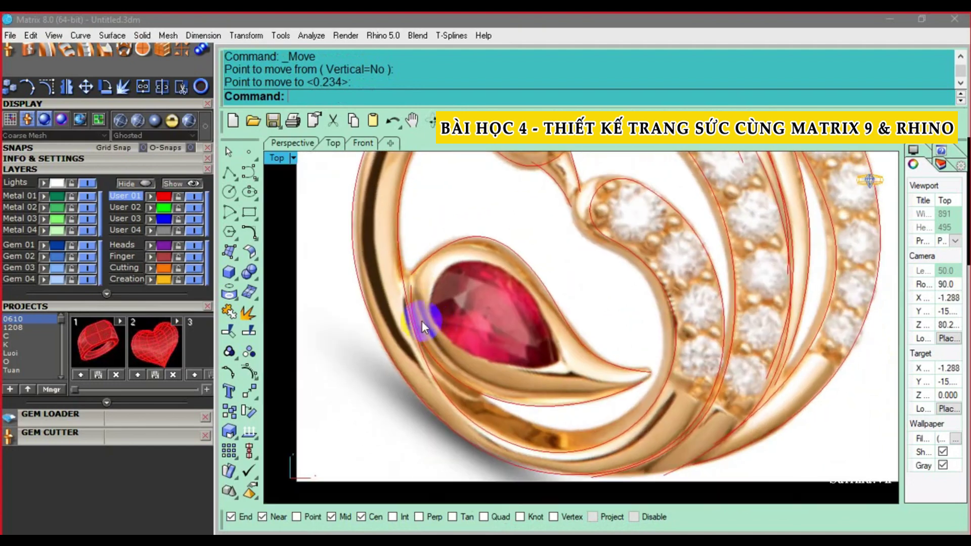
pyautogui.click(416, 342)
# Shift three lower control points of the ring curve slightly up and right
pyautogui.scroll(1, 417, 342)
pyautogui.scroll(1, 425, 338)
pyautogui.press('F10')
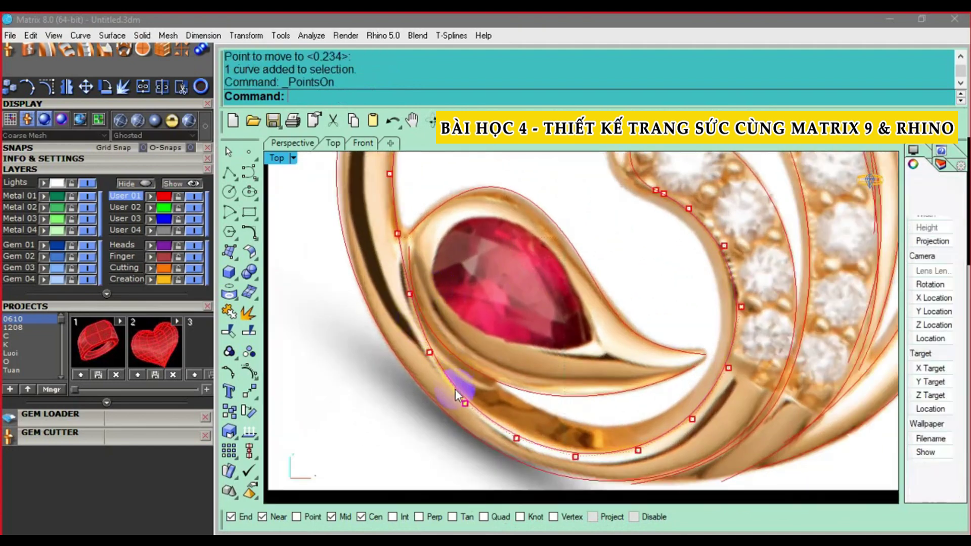
pyautogui.click(576, 456)
pyautogui.keyDown('shift'); pyautogui.click(517, 438); pyautogui.keyUp('shift')
pyautogui.keyDown('shift'); pyautogui.click(464, 403); pyautogui.keyUp('shift')
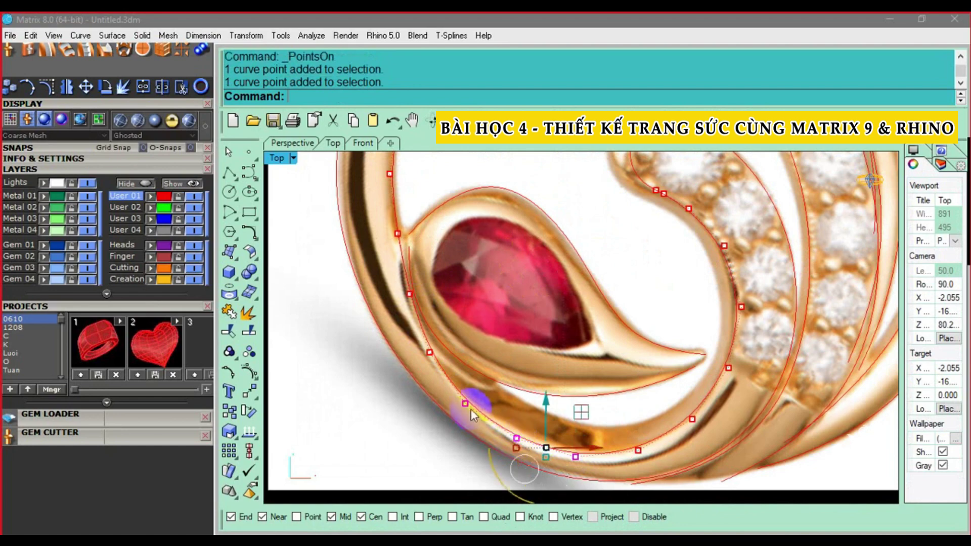
pyautogui.scroll(1, 517, 418)
pyautogui.write('M')
pyautogui.press('Return')
pyautogui.click(524, 409)
pyautogui.click(525, 405)
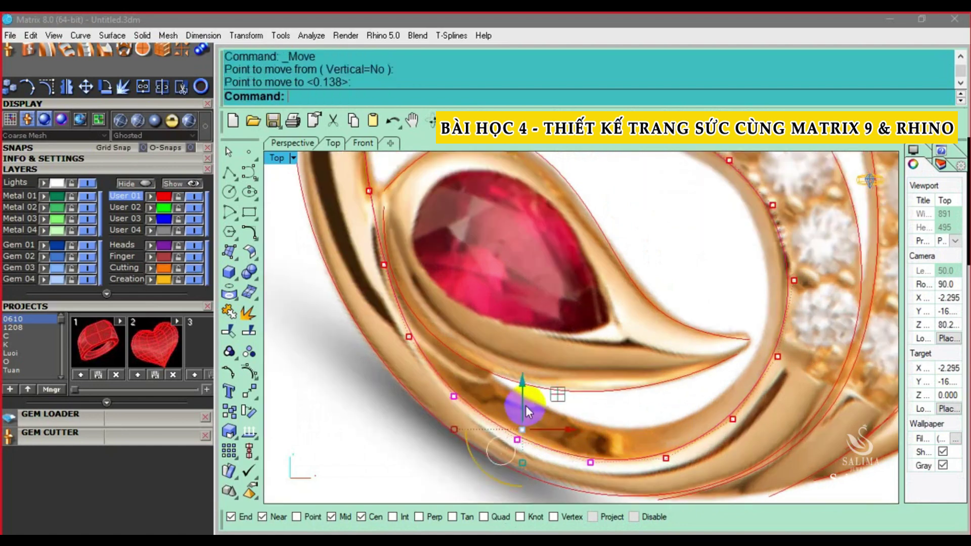
# Move the ring curve's left control point along the gold edge
pyautogui.click(407, 335)
pyautogui.write('M')
pyautogui.press('Return')
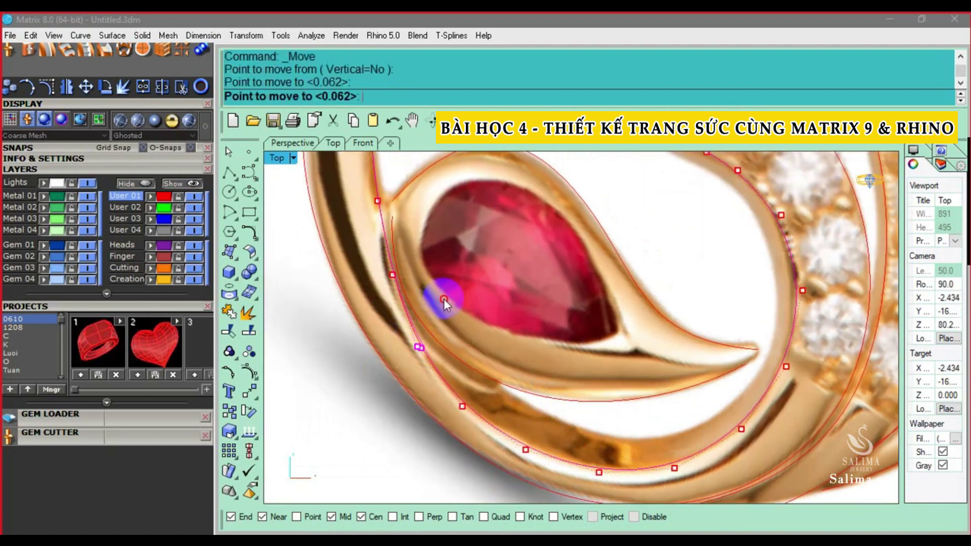
pyautogui.click(435, 304)
pyautogui.click(394, 275)
pyautogui.write('M')
pyautogui.click(435, 263)
# Select the neck curve and the head curve and show their control points
pyautogui.moveTo(429, 203); pyautogui.dragTo(462, 347, button='right')
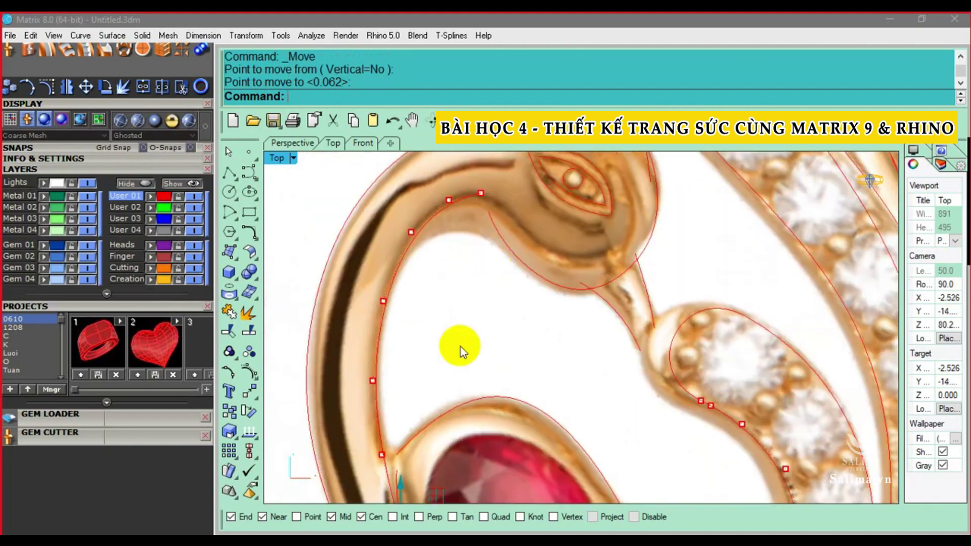
pyautogui.click(495, 282)
pyautogui.scroll(-3, 495, 282)
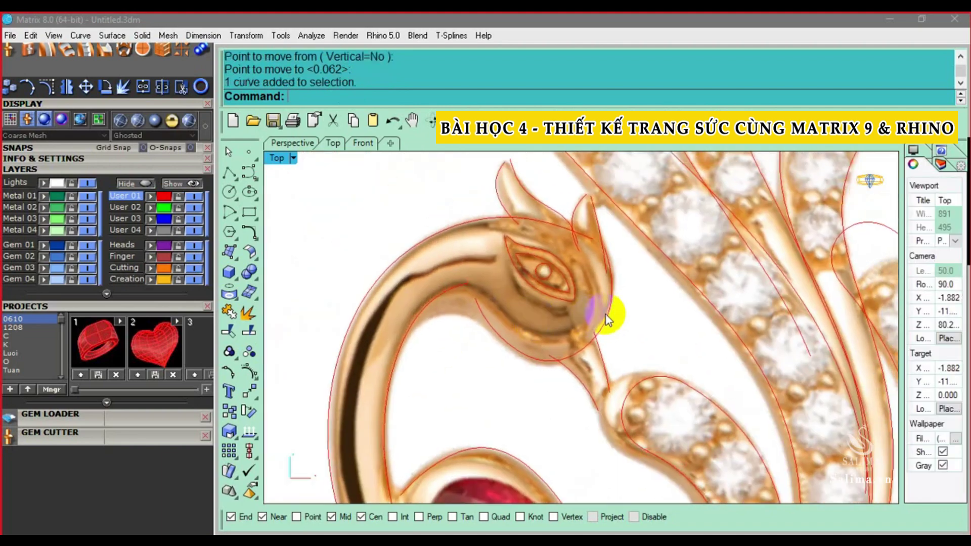
pyautogui.click(606, 314)
pyautogui.press('F10')
pyautogui.scroll(3, 591, 293)
# Raise the head curve's bottom control point toward the head edge
pyautogui.click(526, 373)
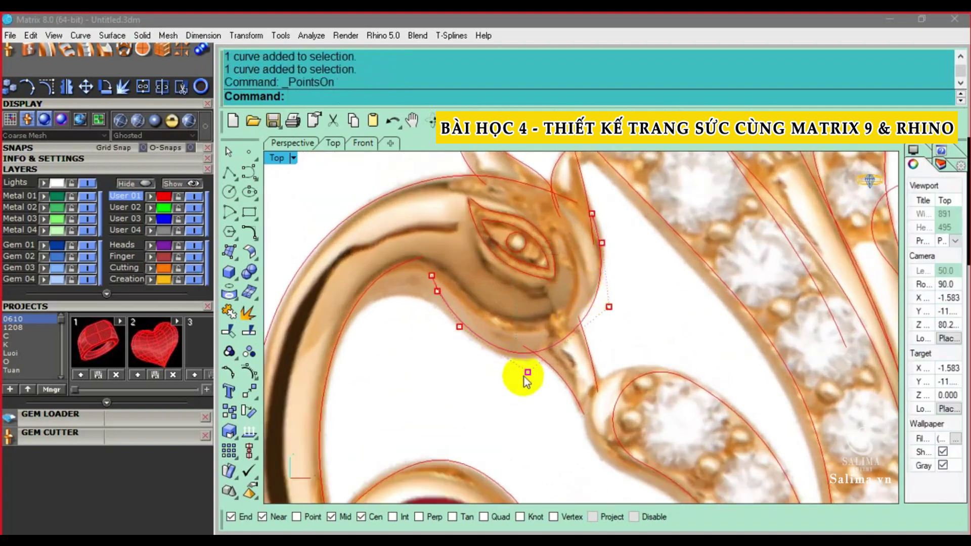
pyautogui.scroll(1, 644, 334)
pyautogui.write('m')
pyautogui.press('Return')
pyautogui.click(647, 334)
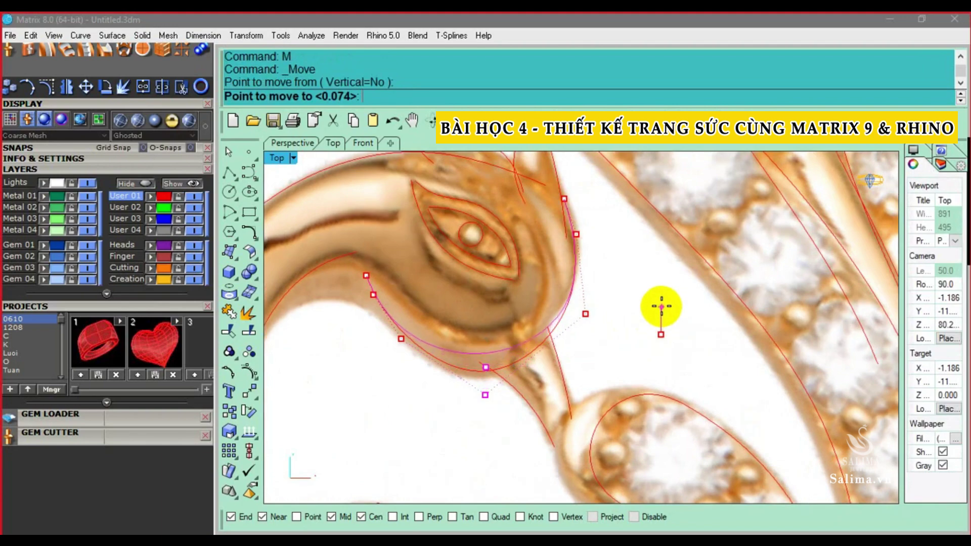
pyautogui.click(656, 306)
pyautogui.click(588, 314)
pyautogui.write('m')
pyautogui.press('Return')
pyautogui.click(599, 320)
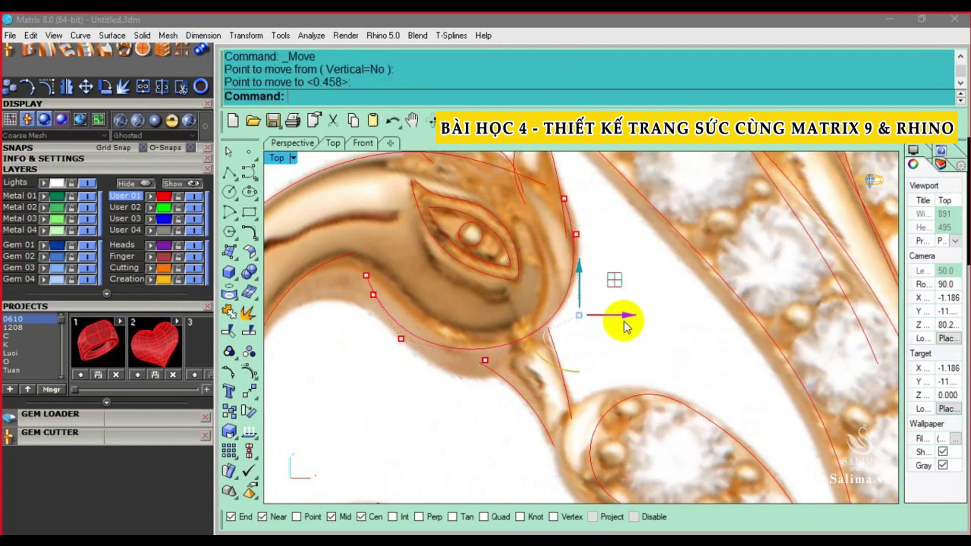
# Reposition the curve's lower control point up and to the right
pyautogui.click(402, 339)
pyautogui.write('m')
pyautogui.press('Return')
pyautogui.click(386, 381)
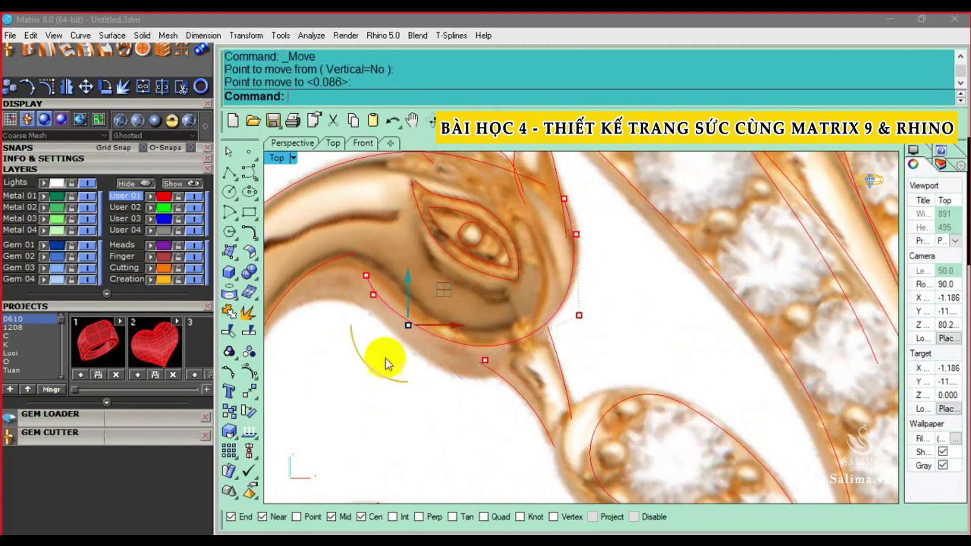
pyautogui.click(374, 298)
pyautogui.scroll(2, 364, 343)
pyautogui.write('m')
pyautogui.press('Return')
pyautogui.click(394, 407)
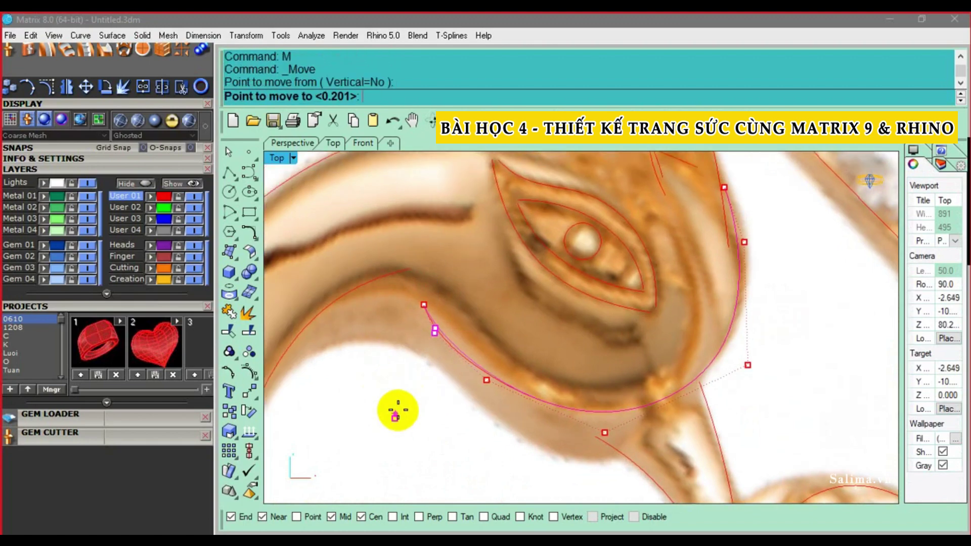
# Move another control point up and left onto the photo outline, then zoom out to the full pendant
pyautogui.click(424, 305)
pyautogui.write('m')
pyautogui.press('Return')
pyautogui.click(423, 305)
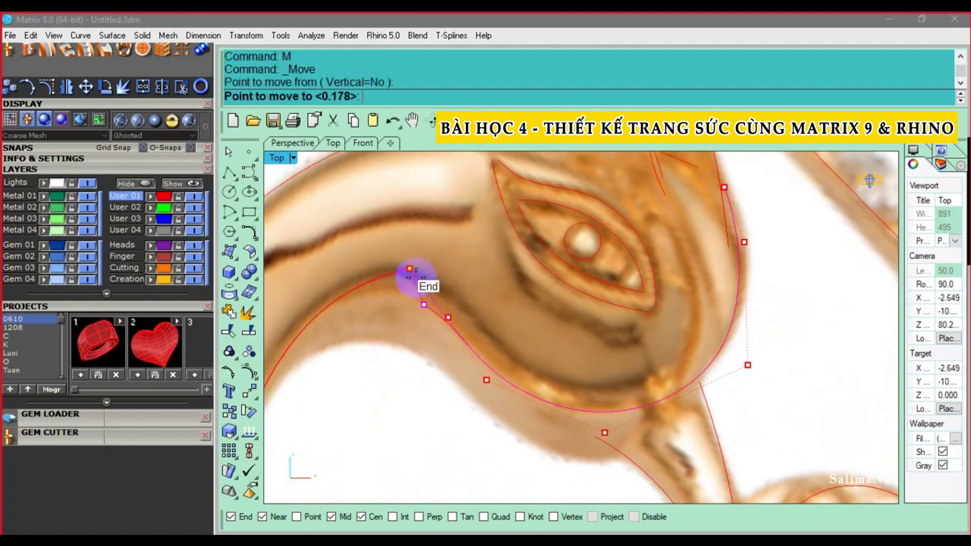
pyautogui.click(415, 275)
pyautogui.scroll(-1, 430, 304)
pyautogui.scroll(-1, 470, 299)
pyautogui.scroll(-3, 488, 264)
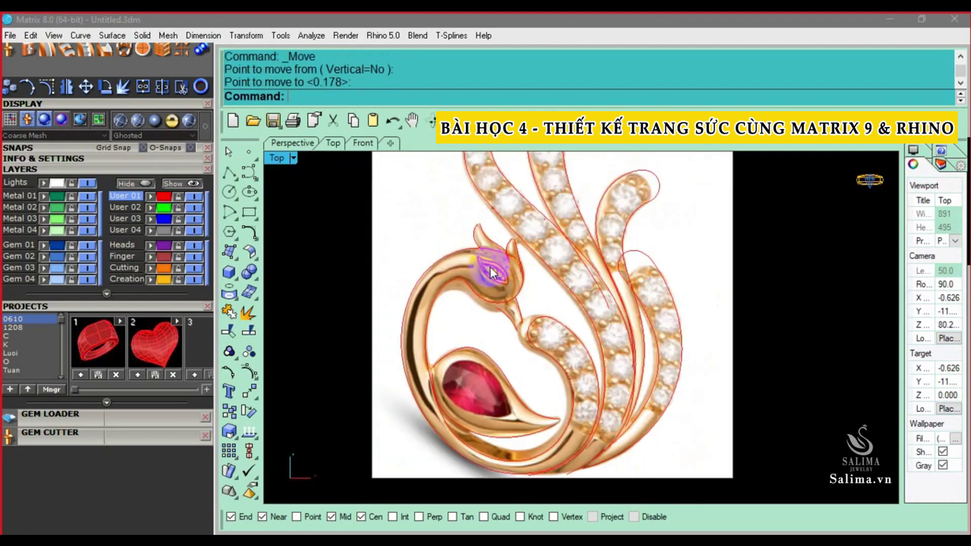
pyautogui.scroll(-1, 454, 278)
# Select all the traced swan curves and nudge them sideways off the reference photo
pyautogui.moveTo(422, 193); pyautogui.dragTo(644, 466)
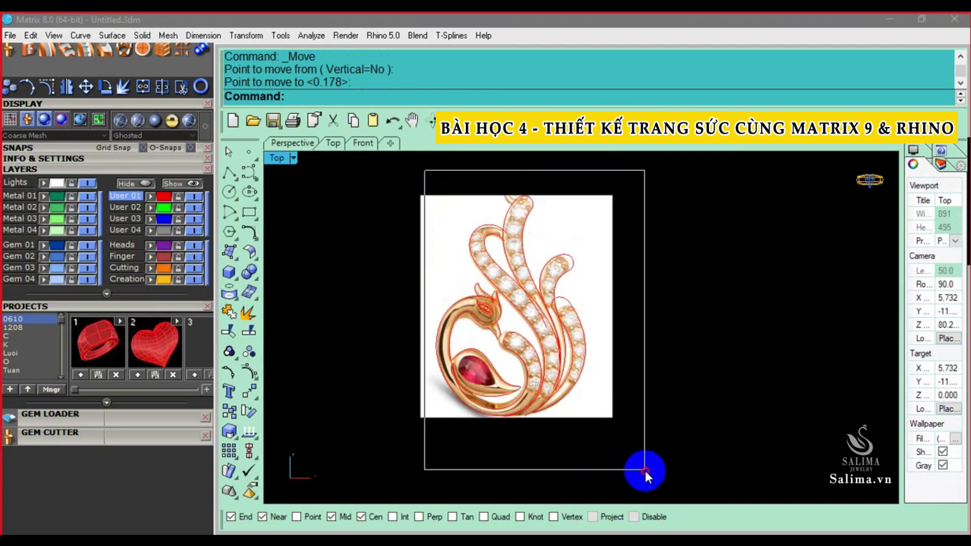
pyautogui.hotkey('alt', 'Right')
pyautogui.hotkey('alt', 'Right')
pyautogui.hotkey('alt', 'Right')
pyautogui.hotkey('alt', 'Left')
pyautogui.press('Escape')
pyautogui.scroll(2, 636, 362)
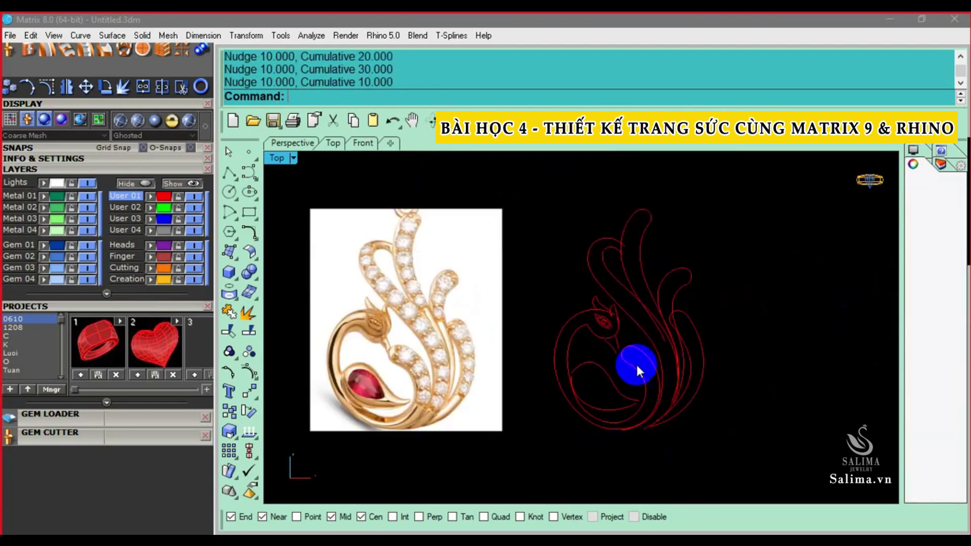
pyautogui.scroll(3, 606, 342)
pyautogui.scroll(2, 605, 349)
pyautogui.scroll(2, 584, 323)
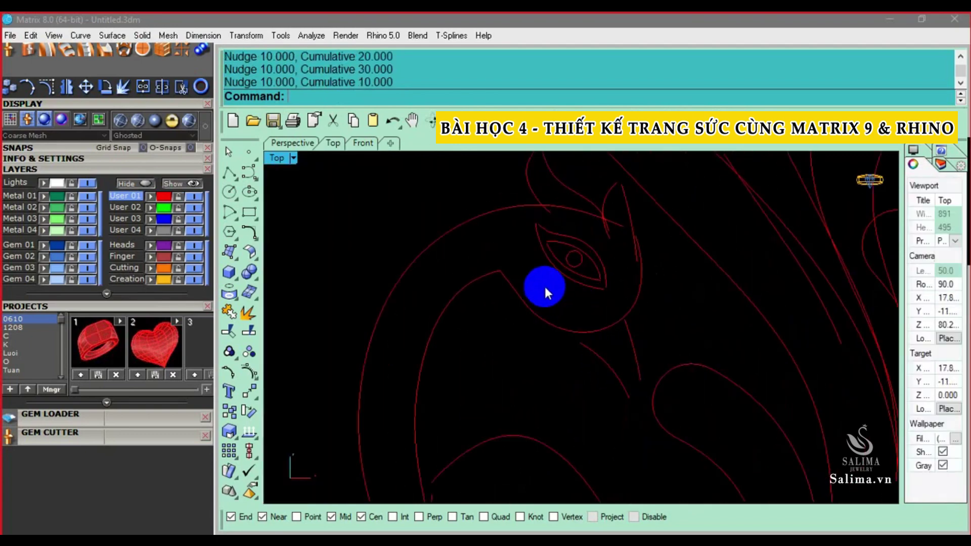
# Nudge control points of the curve below the swan's eye into position
pyautogui.click(521, 296)
pyautogui.scroll(2, 521, 292)
pyautogui.press('F10')
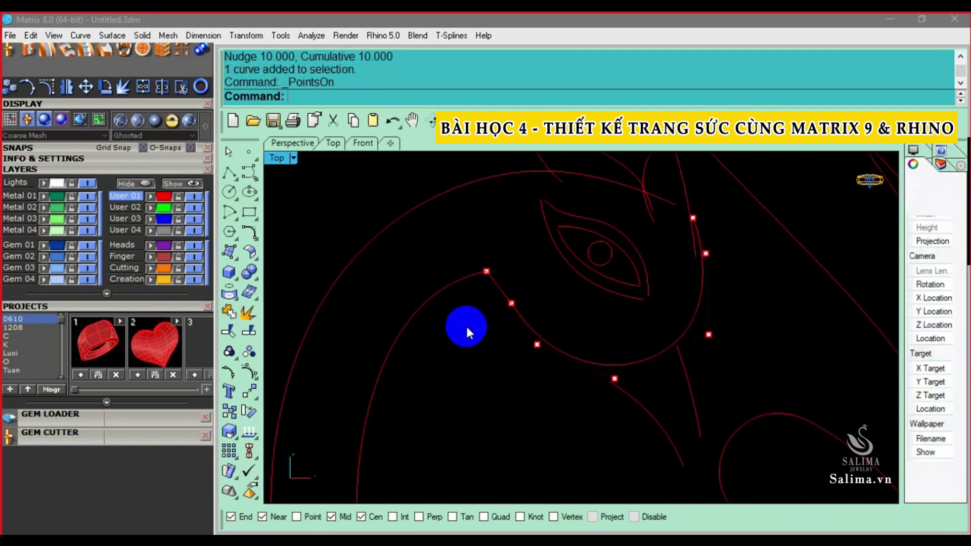
pyautogui.click(512, 302)
pyautogui.scroll(2, 579, 306)
pyautogui.hotkey('alt', 'Left')
pyautogui.hotkey('alt', 'Down')
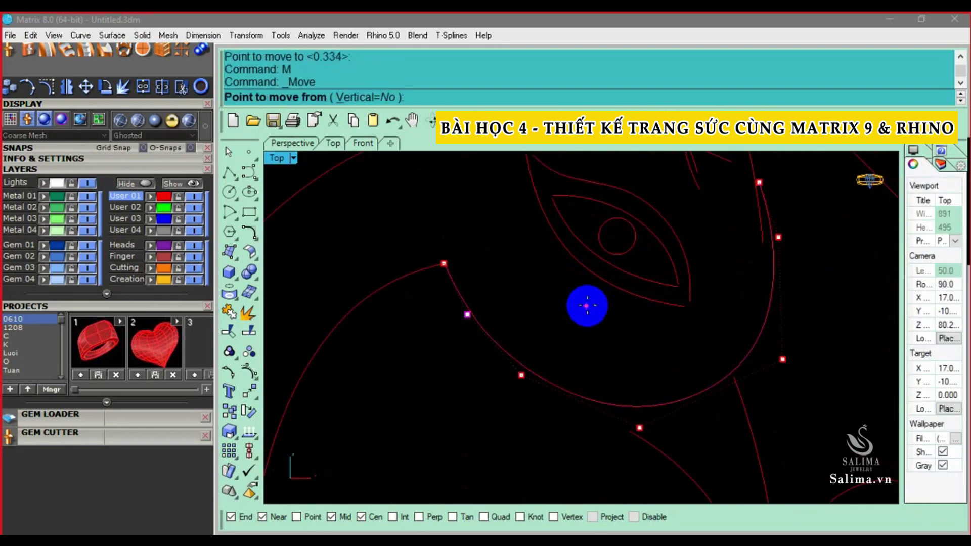
pyautogui.scroll(-3, 580, 314)
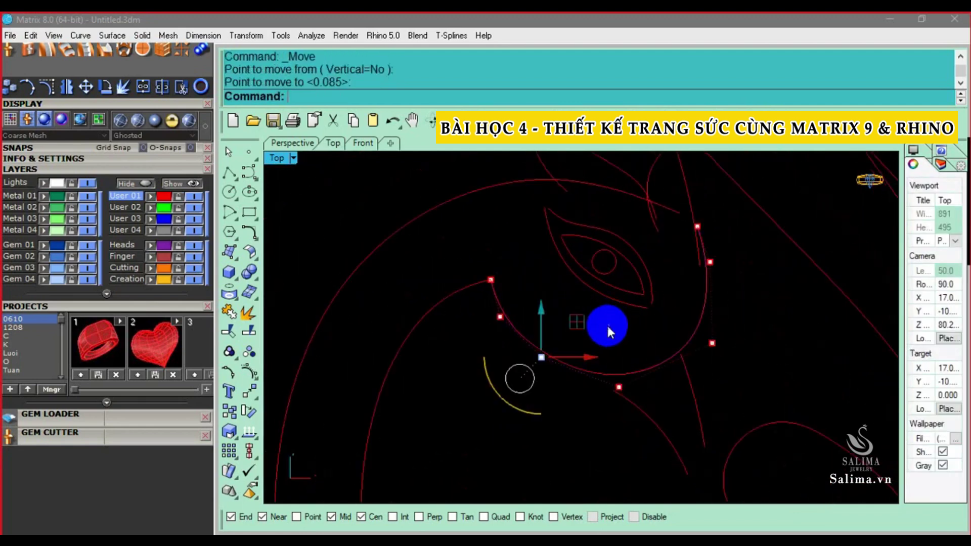
pyautogui.moveTo(489, 310); pyautogui.dragTo(528, 331)
pyautogui.hotkey('alt', 'Left')
pyautogui.press('Escape')
pyautogui.press('Escape')
pyautogui.scroll(2, 652, 268)
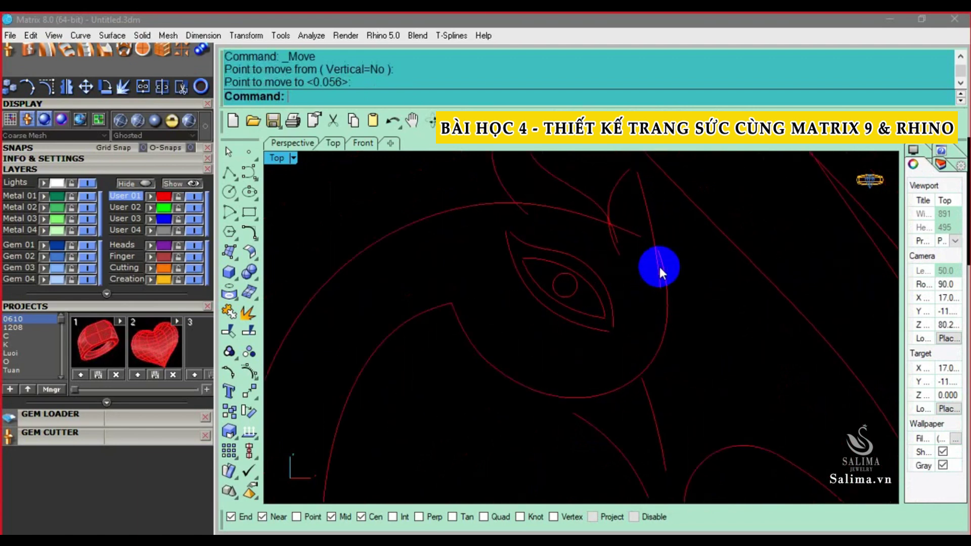
# Move the end control point of the large arc above the eye onto the outline
pyautogui.click(639, 234)
pyautogui.scroll(1, 632, 238)
pyautogui.write('C')
pyautogui.scroll(1, 630, 249)
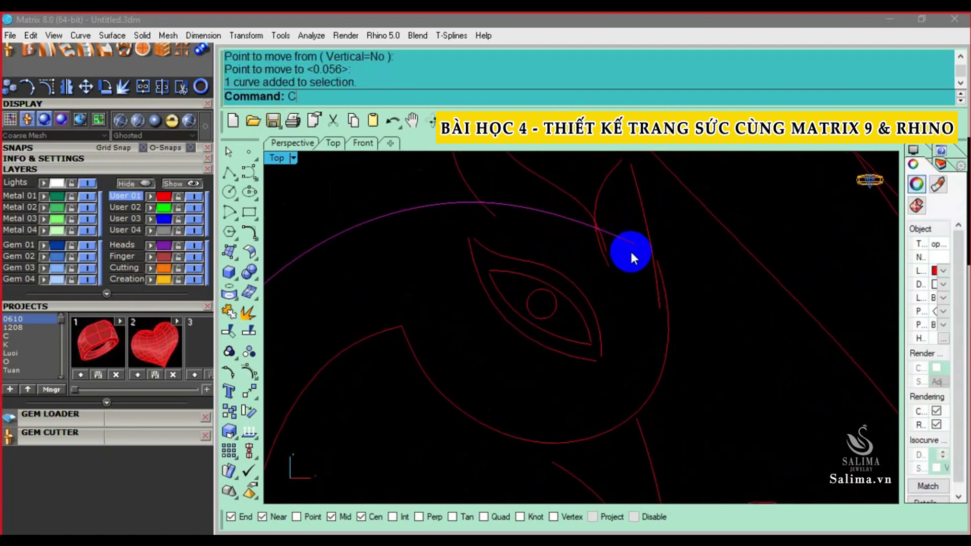
pyautogui.write('T')
pyautogui.press('Return')
pyautogui.click(637, 251)
pyautogui.write('M')
pyautogui.press('Return')
pyautogui.click(672, 303)
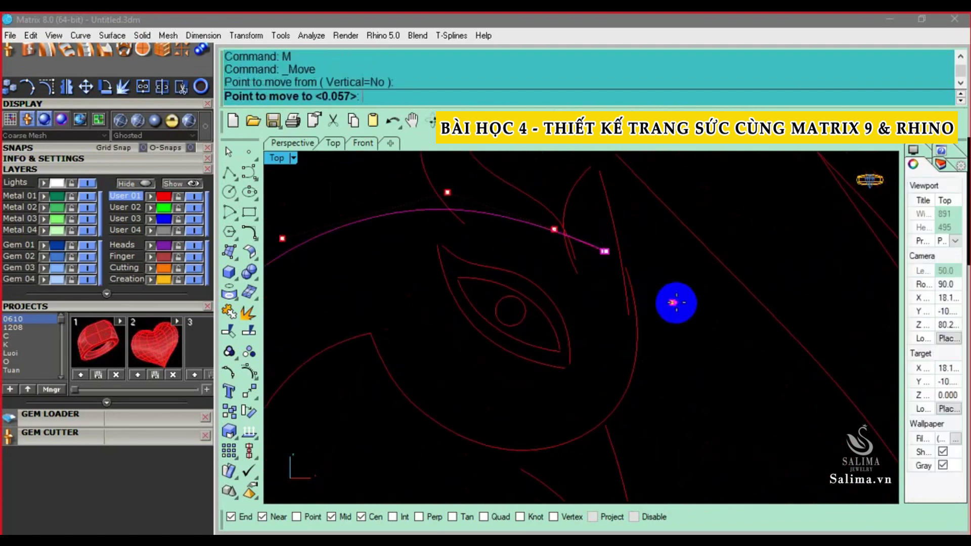
pyautogui.click(689, 309)
pyautogui.scroll(-2, 596, 282)
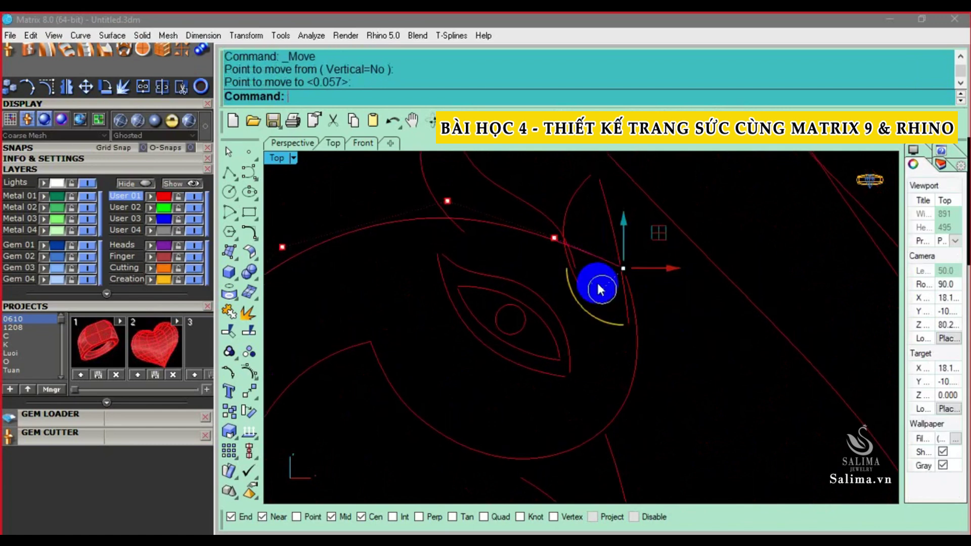
pyautogui.scroll(-1, 600, 278)
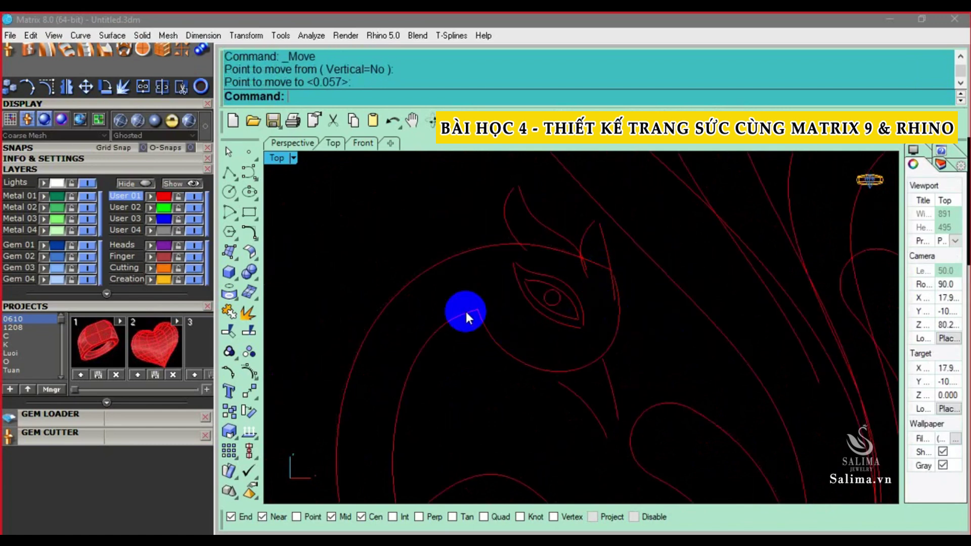
# Move a control point of the arcs over the head onto the outline
pyautogui.click(563, 304)
pyautogui.click(605, 272)
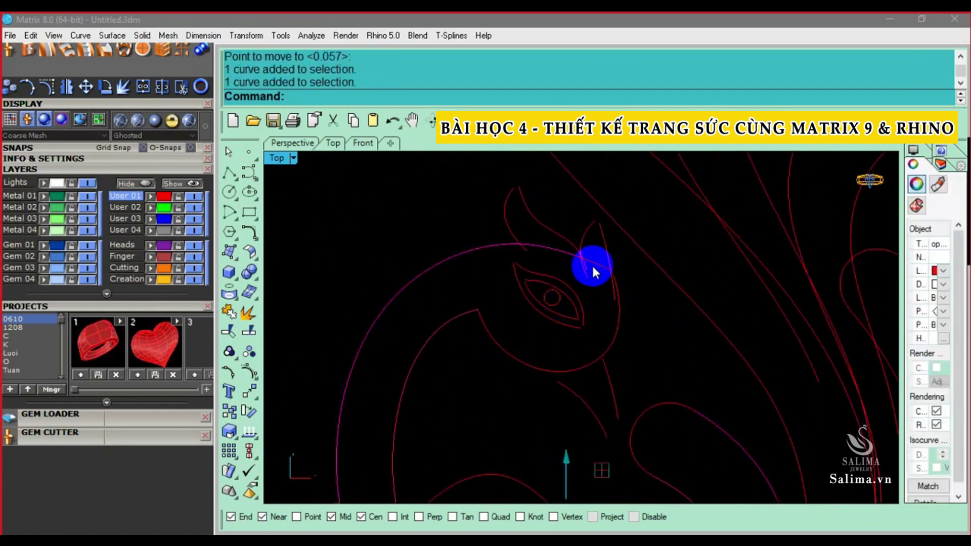
pyautogui.scroll(2, 587, 263)
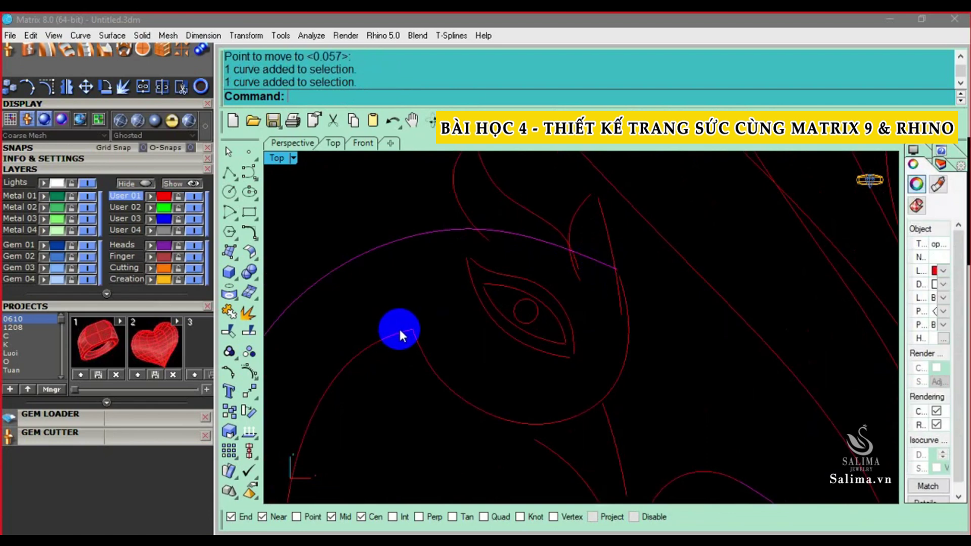
pyautogui.press('F10')
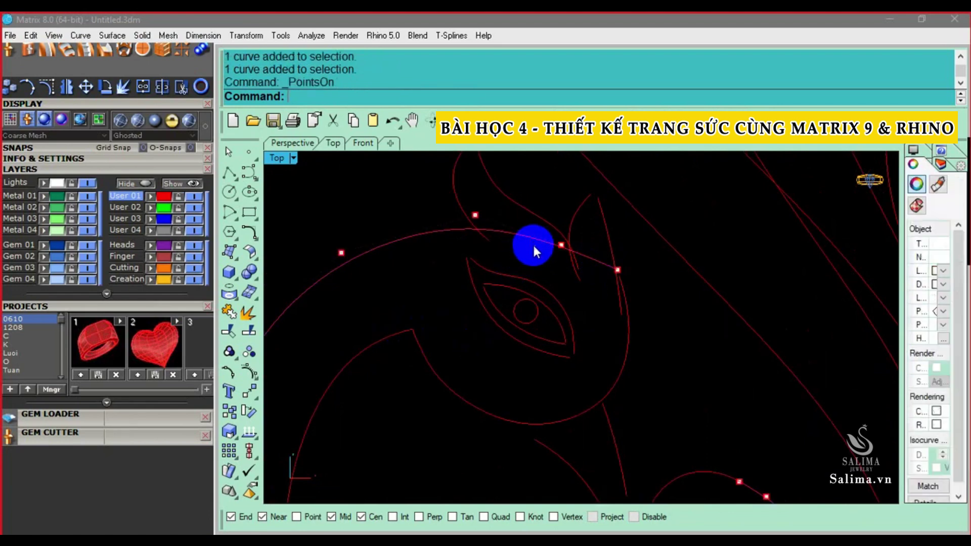
pyautogui.scroll(1, 536, 245)
pyautogui.click(574, 244)
pyautogui.write('m')
pyautogui.press('Return')
pyautogui.click(559, 257)
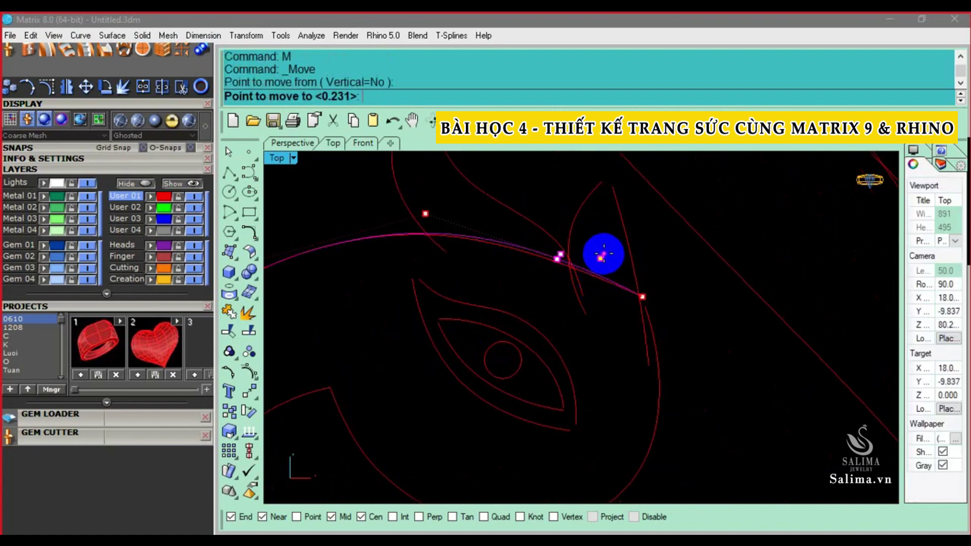
pyautogui.click(602, 255)
pyautogui.scroll(-2, 607, 284)
# Move a control point on the arc near the swan's eye
pyautogui.click(639, 330)
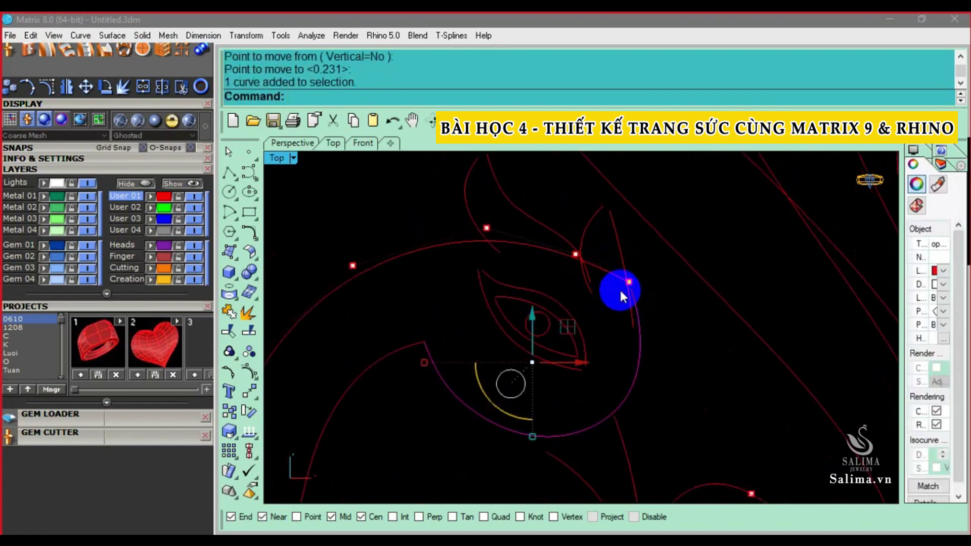
pyautogui.click(569, 301)
pyautogui.scroll(3, 524, 320)
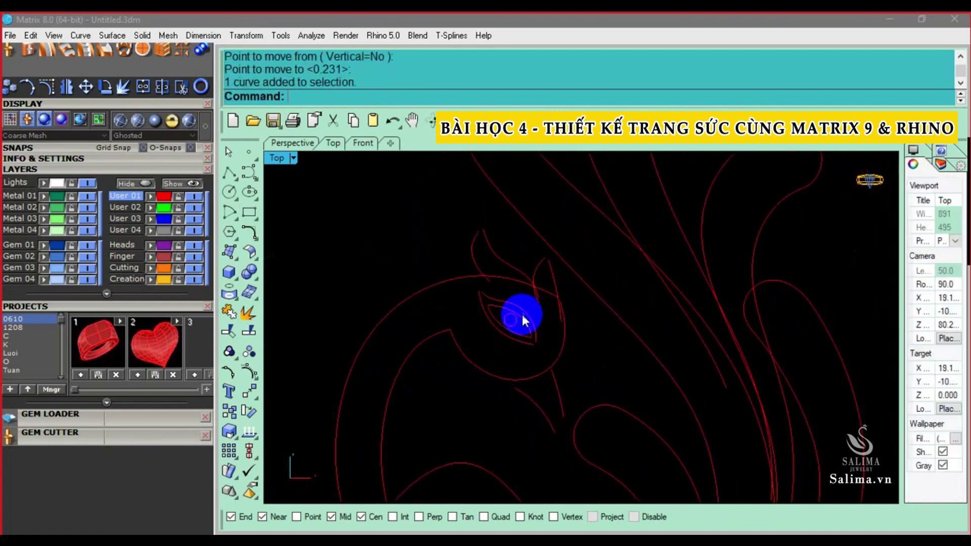
pyautogui.scroll(2, 536, 329)
pyautogui.scroll(1, 531, 299)
pyautogui.click(507, 241)
pyautogui.moveTo(508, 241); pyautogui.dragTo(521, 248, button='right')
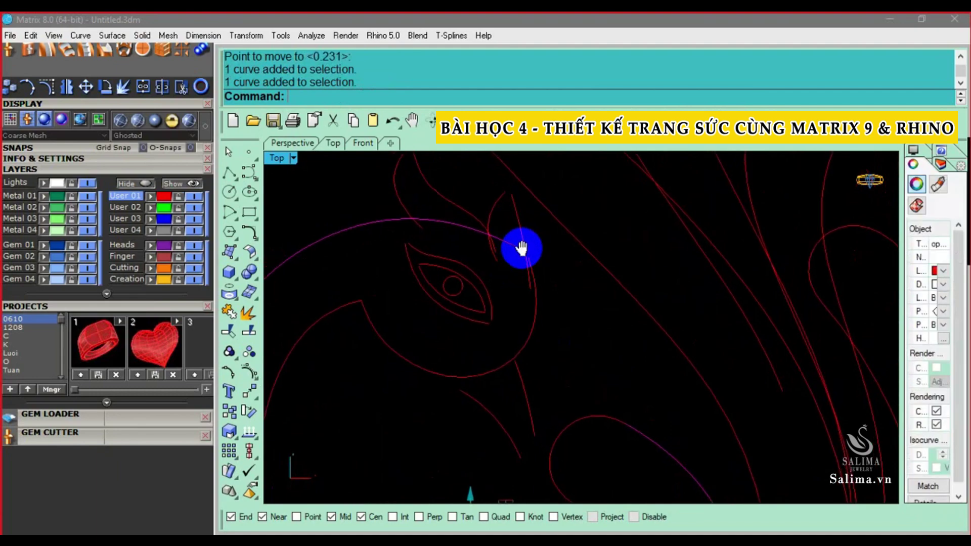
pyautogui.scroll(2, 531, 251)
pyautogui.press('F10')
pyautogui.click(523, 256)
pyautogui.write('M')
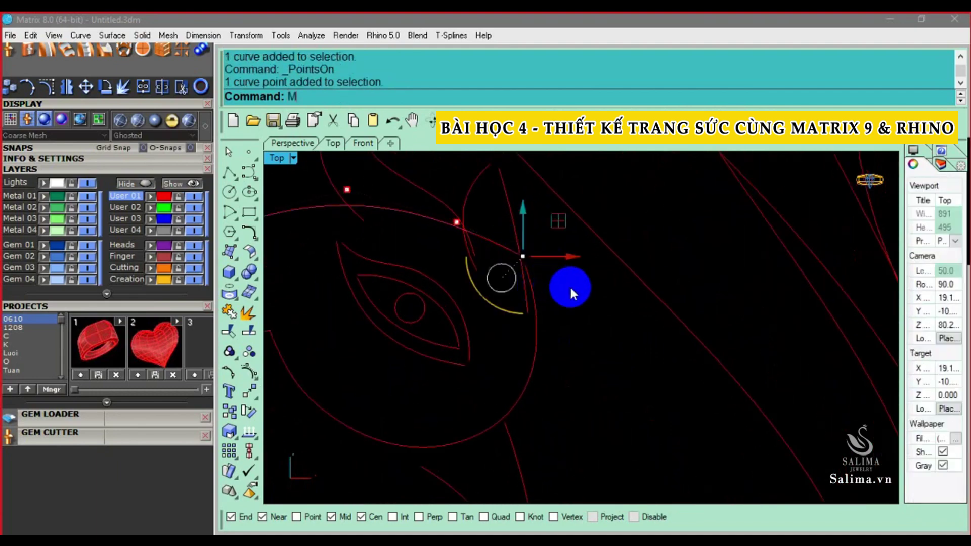
pyautogui.press('Return')
pyautogui.scroll(-3, 522, 271)
# Rebuild the large curve around the head with 19 points
pyautogui.click(522, 271)
pyautogui.scroll(-2, 531, 301)
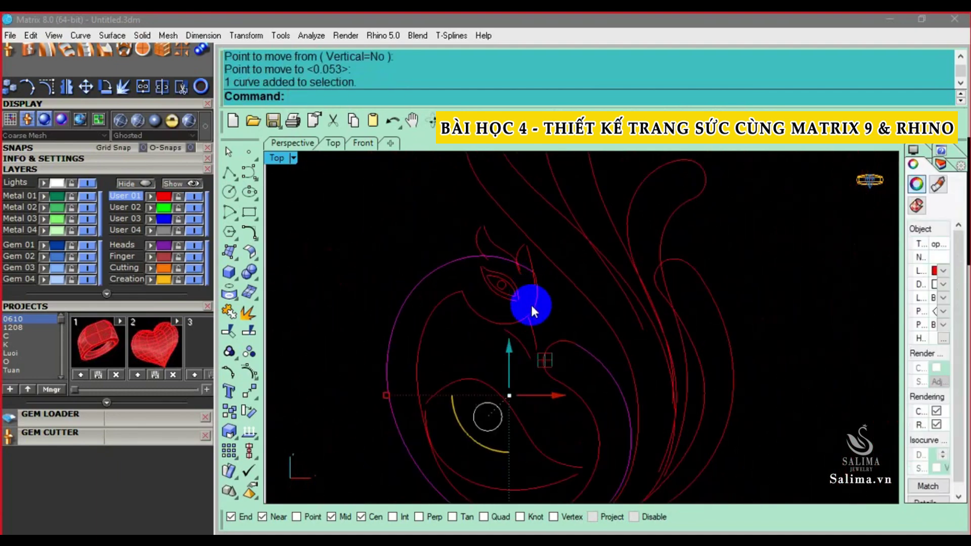
pyautogui.write('rebuild')
pyautogui.press('Return')
pyautogui.click(850, 235)
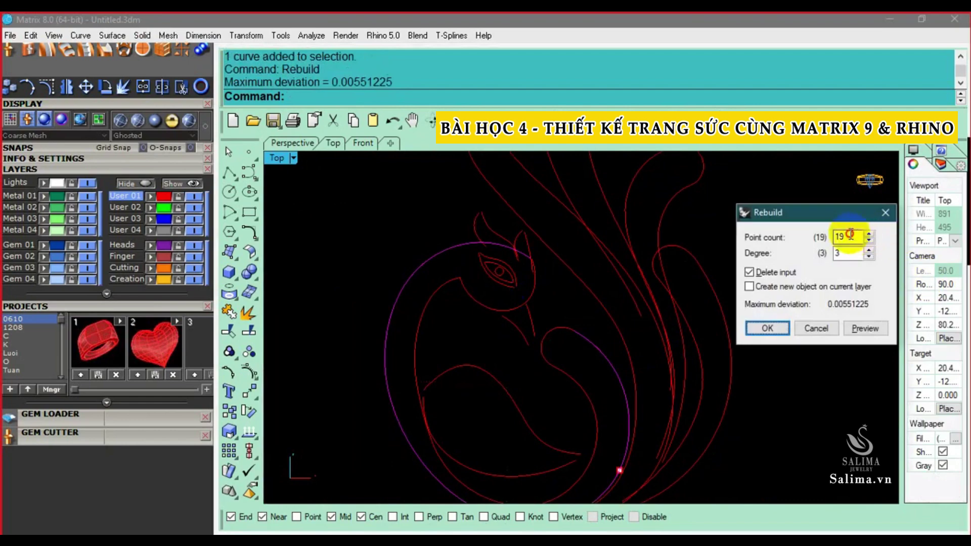
pyautogui.click(865, 329)
pyautogui.click(767, 328)
# Move a control point of the rebuilt curve near the eye onto the outline
pyautogui.scroll(2, 540, 244)
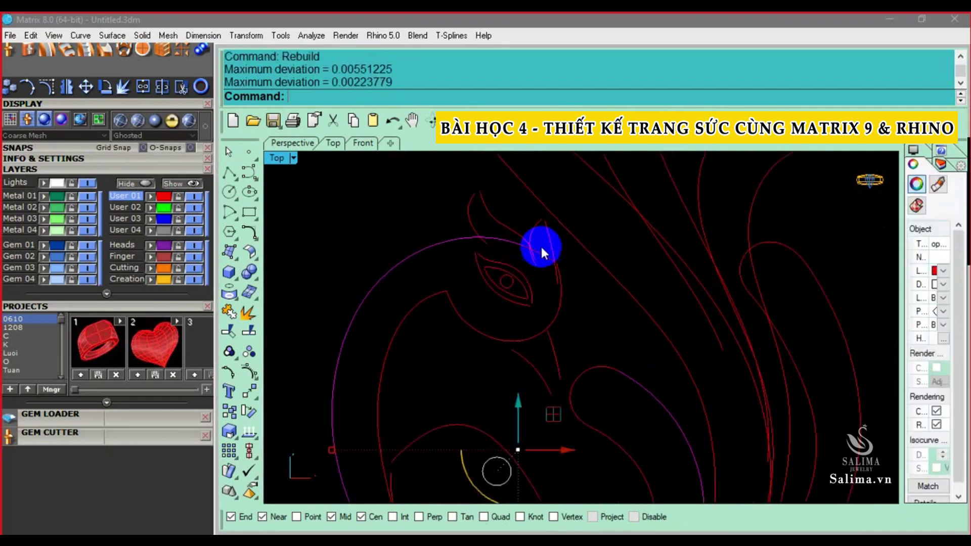
pyautogui.scroll(2, 530, 269)
pyautogui.press('F10')
pyautogui.scroll(2, 502, 271)
pyautogui.click(500, 311)
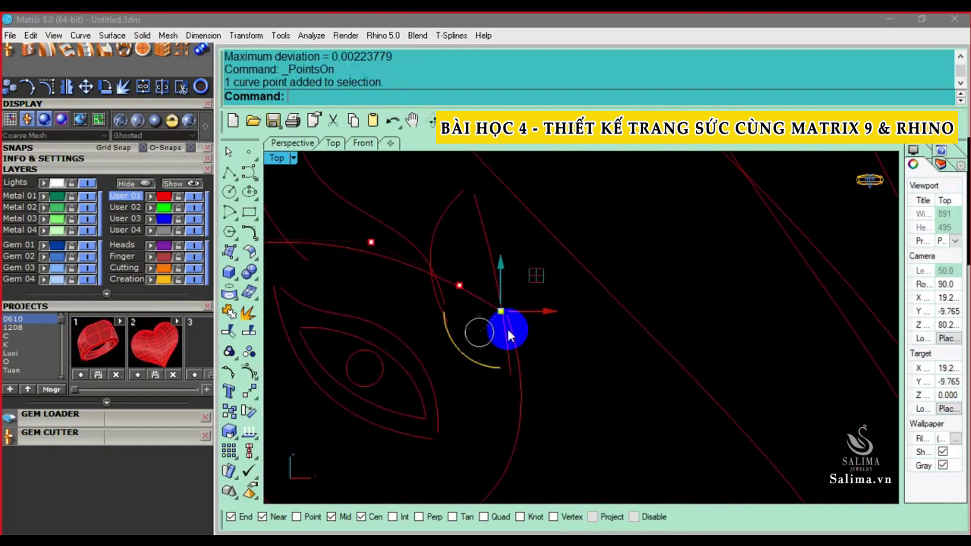
pyautogui.write('m')
pyautogui.press('Return')
pyautogui.click(535, 333)
pyautogui.scroll(-2, 450, 271)
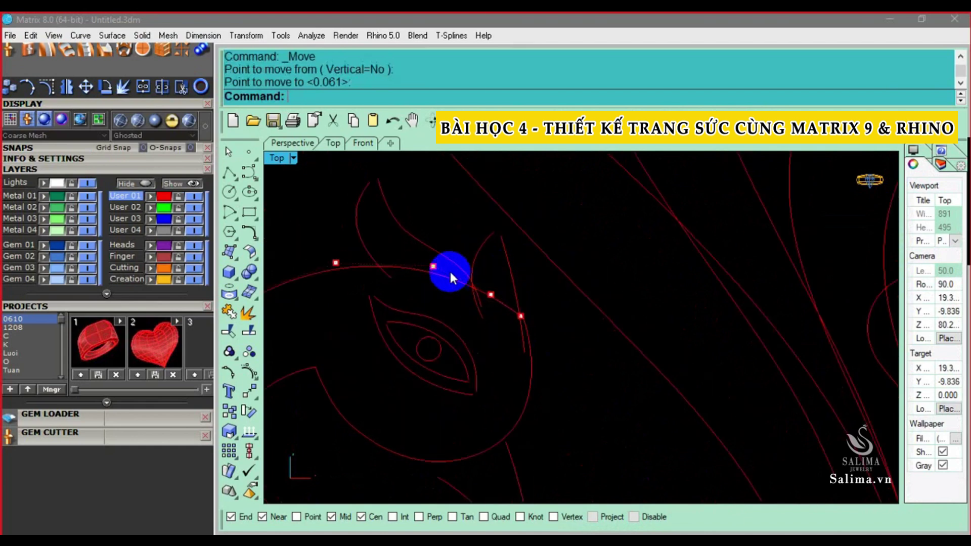
# Move two control points of the arc above the eye, then select the eye curves
pyautogui.click(426, 262)
pyautogui.scroll(1, 425, 261)
pyautogui.press('F10')
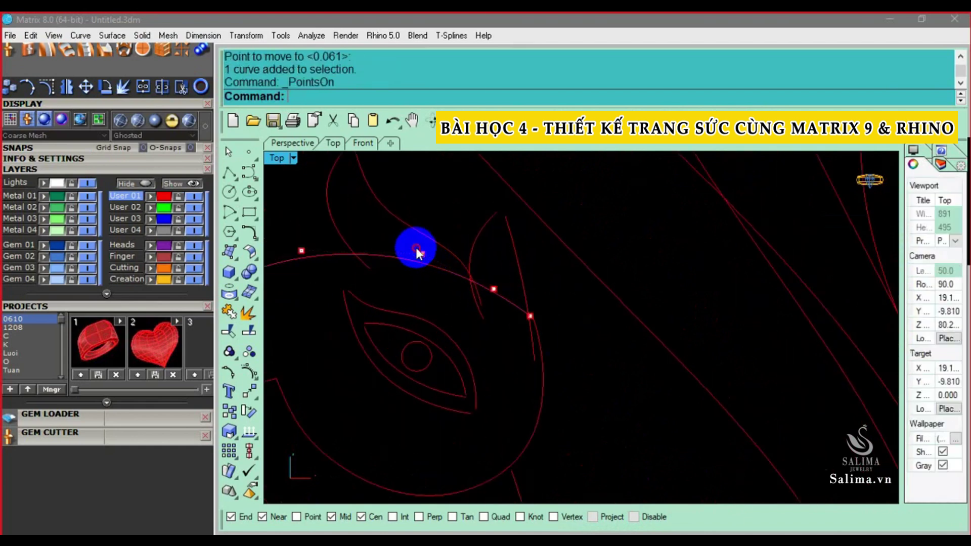
pyautogui.moveTo(416, 249); pyautogui.dragTo(499, 303)
pyautogui.write('m')
pyautogui.press('Return')
pyautogui.click(455, 218)
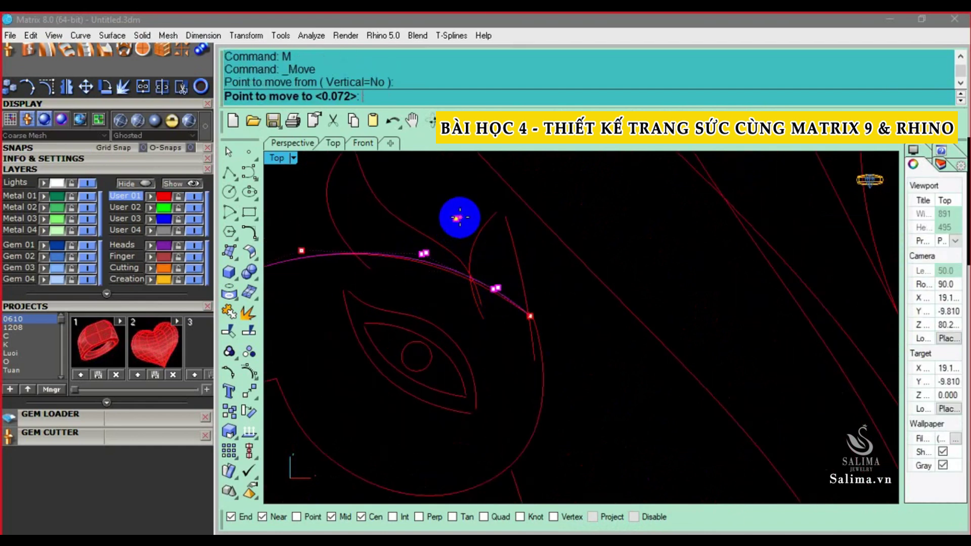
pyautogui.scroll(-2, 460, 231)
pyautogui.moveTo(460, 231)
pyautogui.mouseDown(button='right')
pyautogui.moveTo(502, 289)
pyautogui.moveTo(527, 296)
pyautogui.mouseUp(button='right')
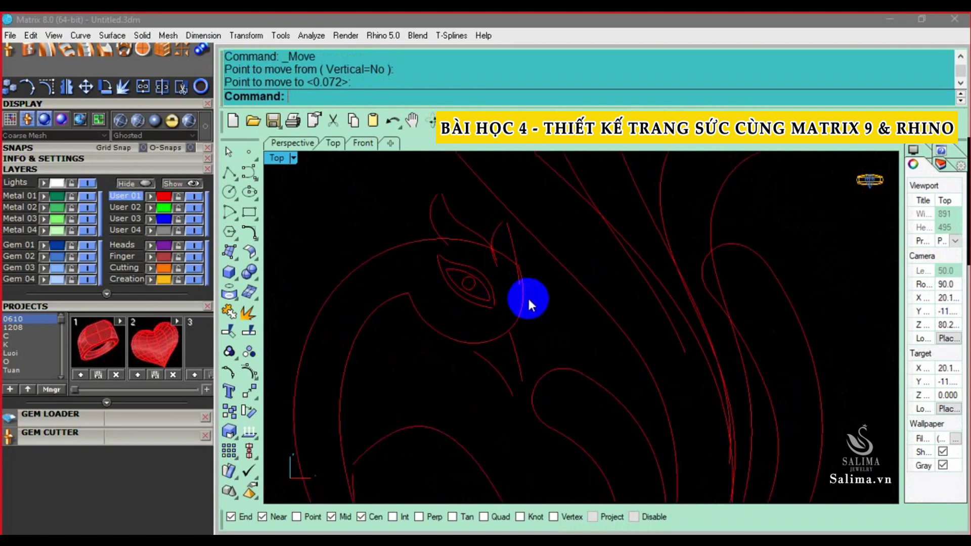
pyautogui.click(527, 296)
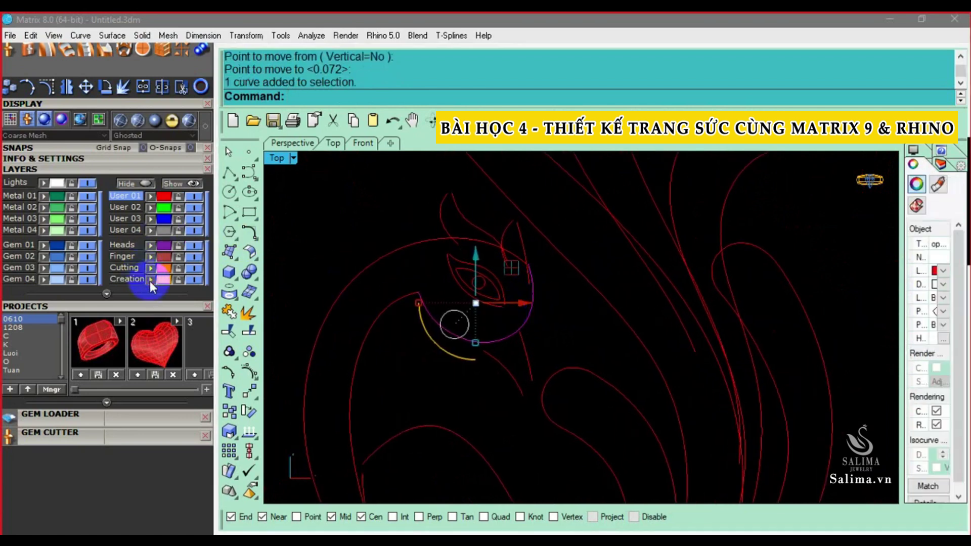
pyautogui.click(466, 297)
pyautogui.click(393, 323)
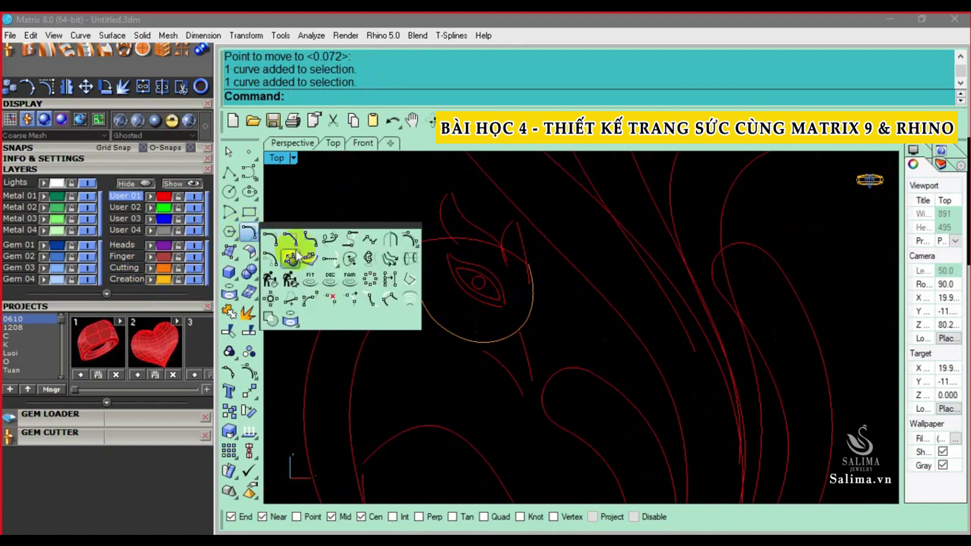
# Blend the two eye curves, adjusting one blend point before finishing
pyautogui.click(329, 238)
pyautogui.click(507, 278)
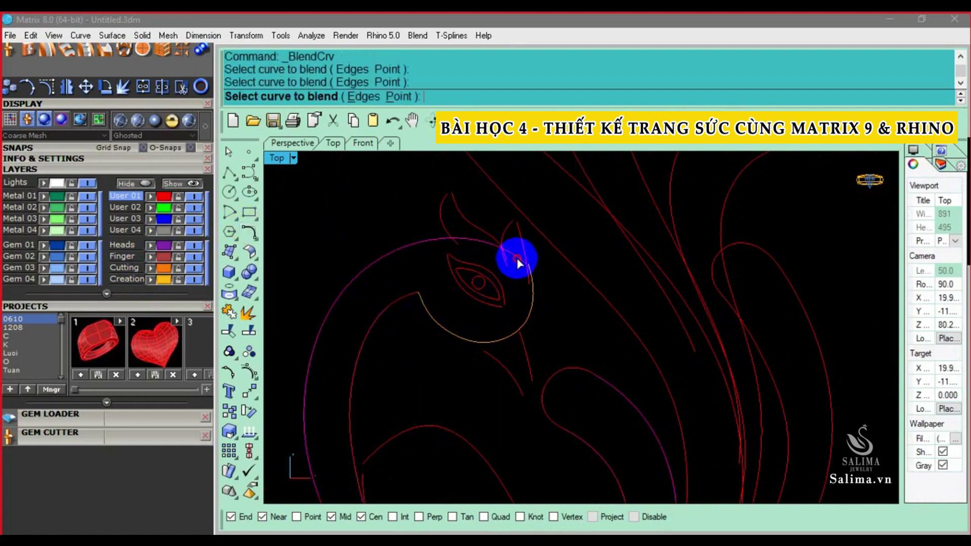
pyautogui.click(513, 257)
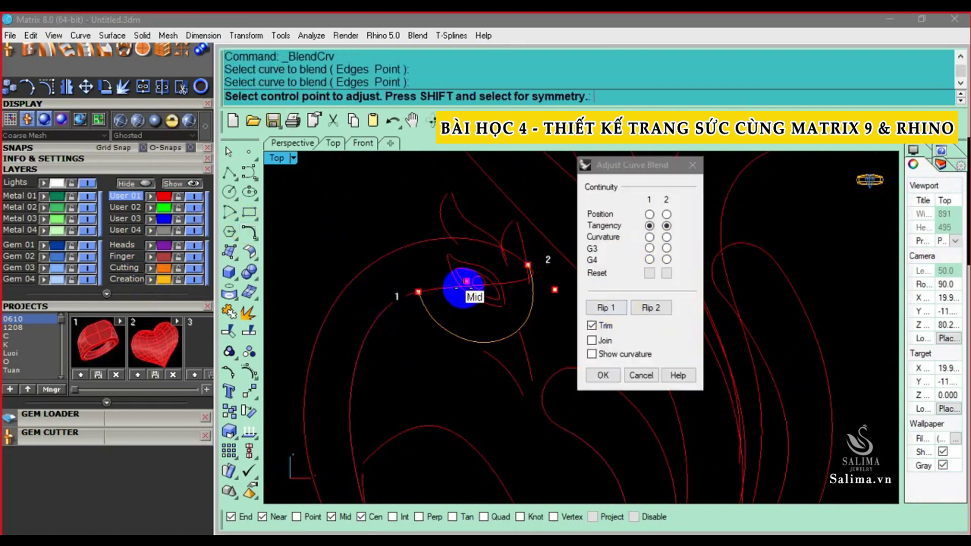
pyautogui.click(467, 282)
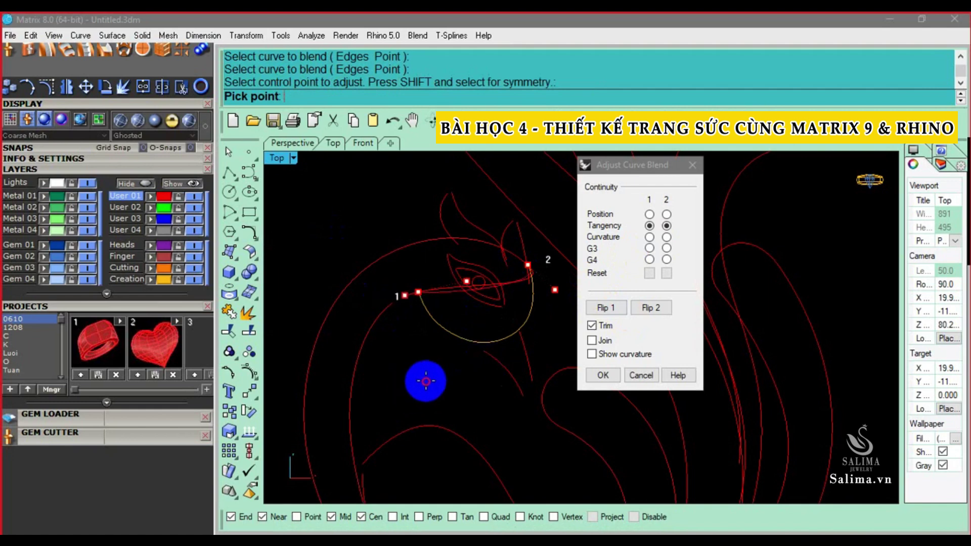
pyautogui.click(532, 299)
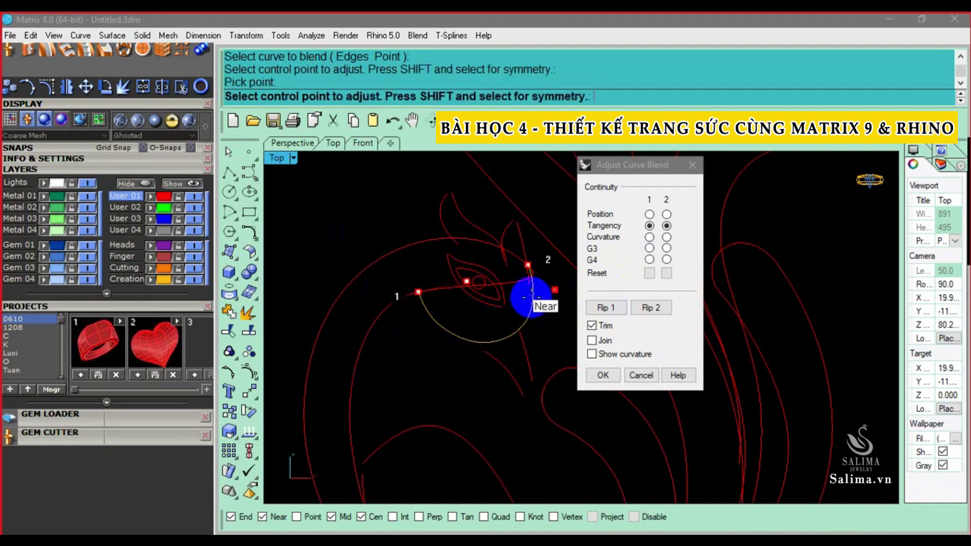
pyautogui.press('Return')
pyautogui.scroll(4, 538, 277)
pyautogui.scroll(-1, 309, 309)
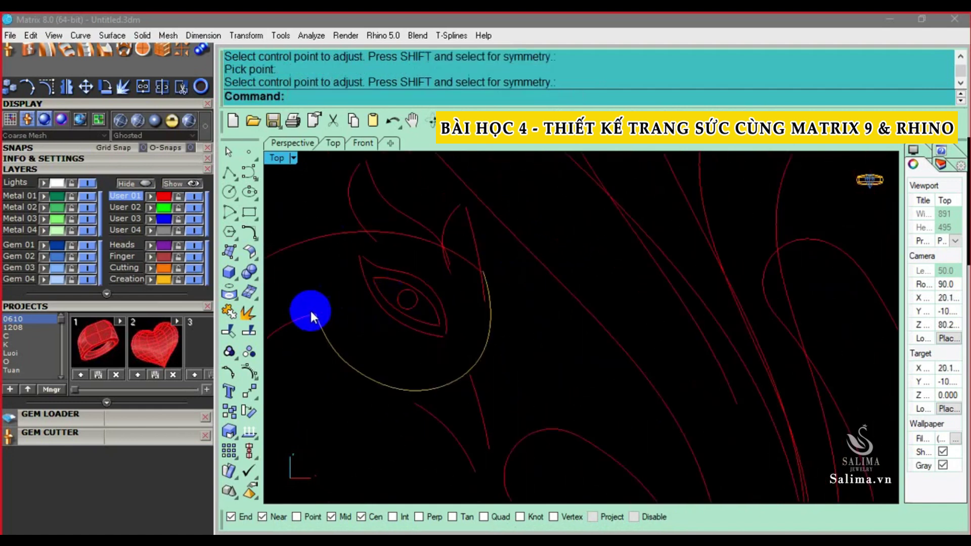
pyautogui.scroll(-1, 369, 309)
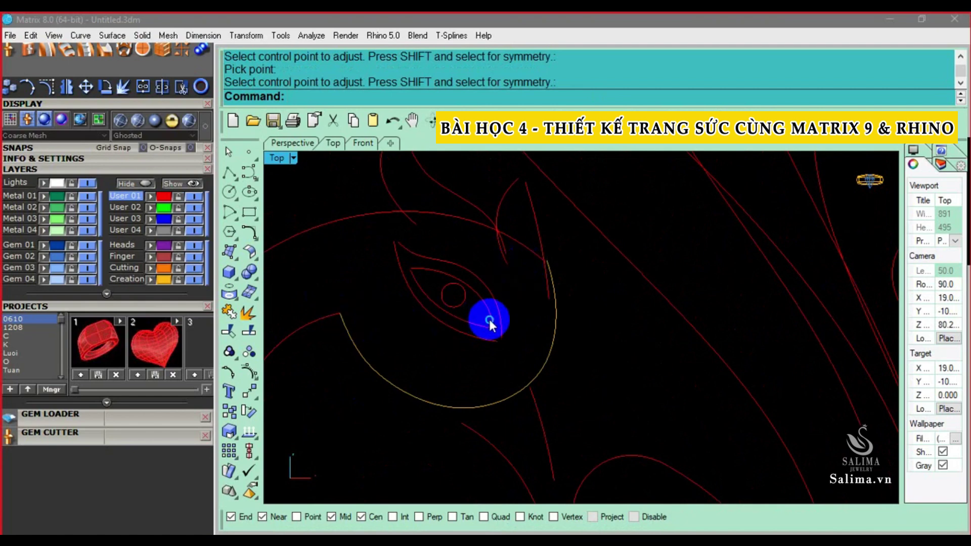
pyautogui.moveTo(489, 324); pyautogui.dragTo(505, 327, button='right')
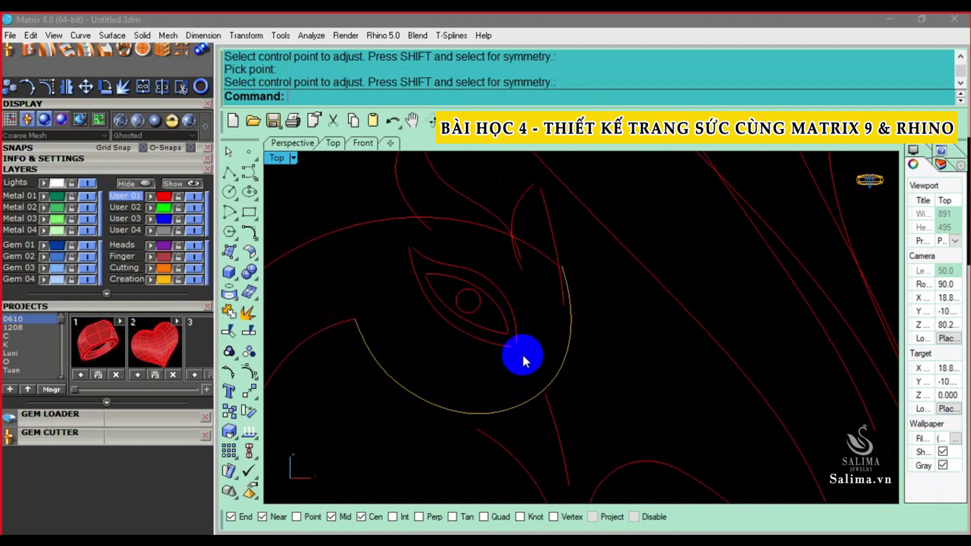
pyautogui.scroll(-2, 522, 357)
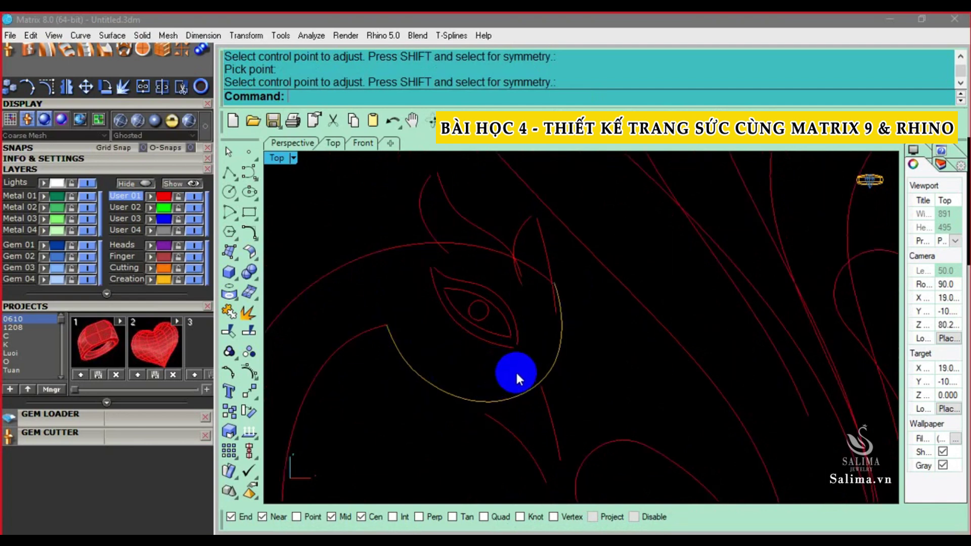
# Draw a start-end-point arc beneath the eye between the two curve endpoints
pyautogui.click(231, 213)
pyautogui.click(252, 218)
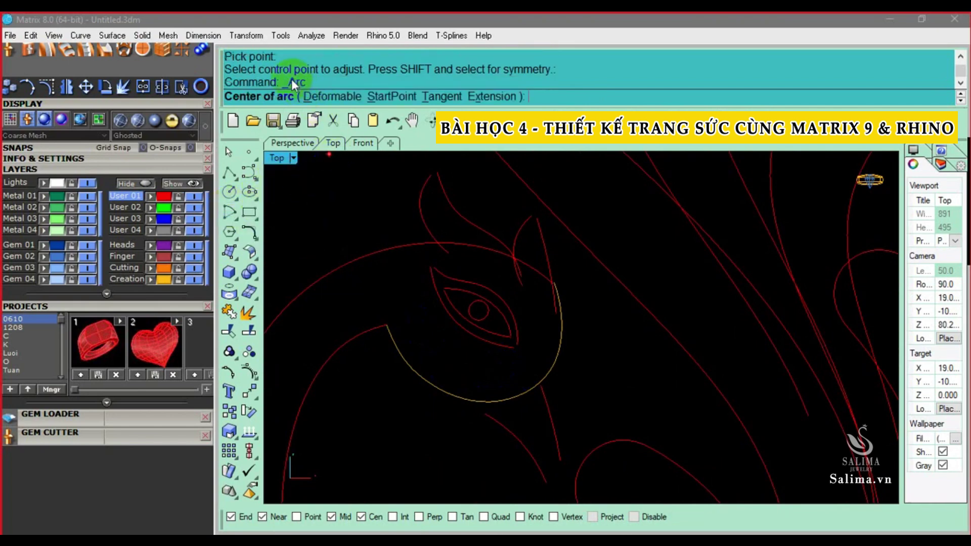
pyautogui.click(388, 97)
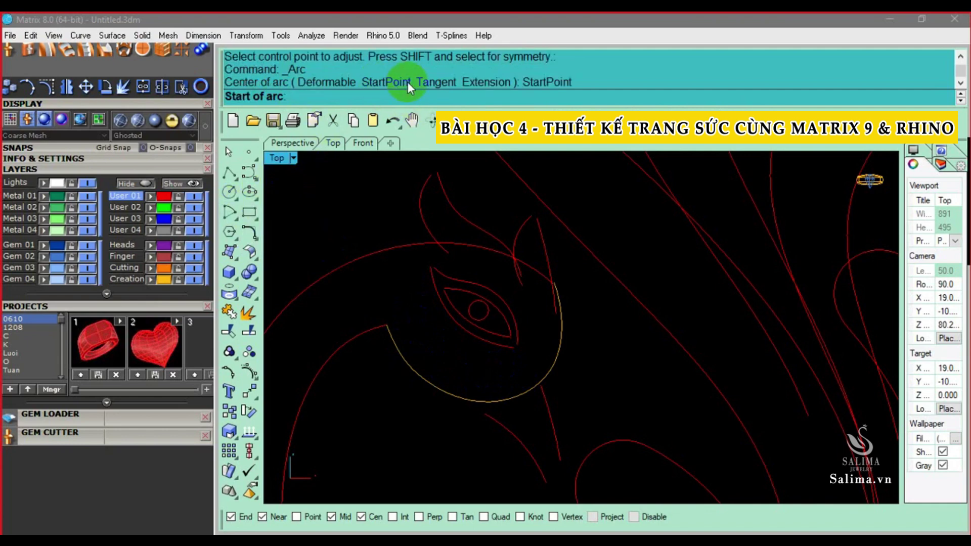
pyautogui.click(387, 325)
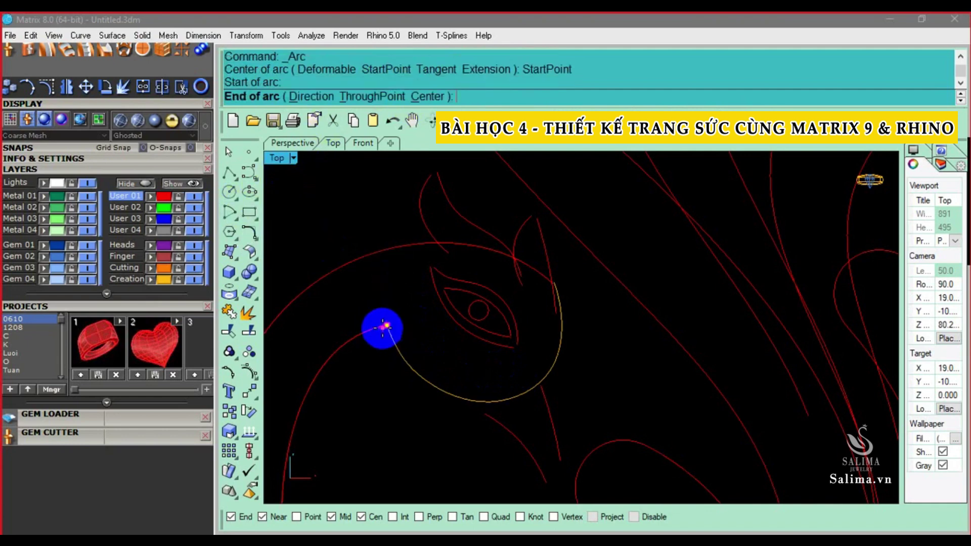
pyautogui.scroll(2, 556, 283)
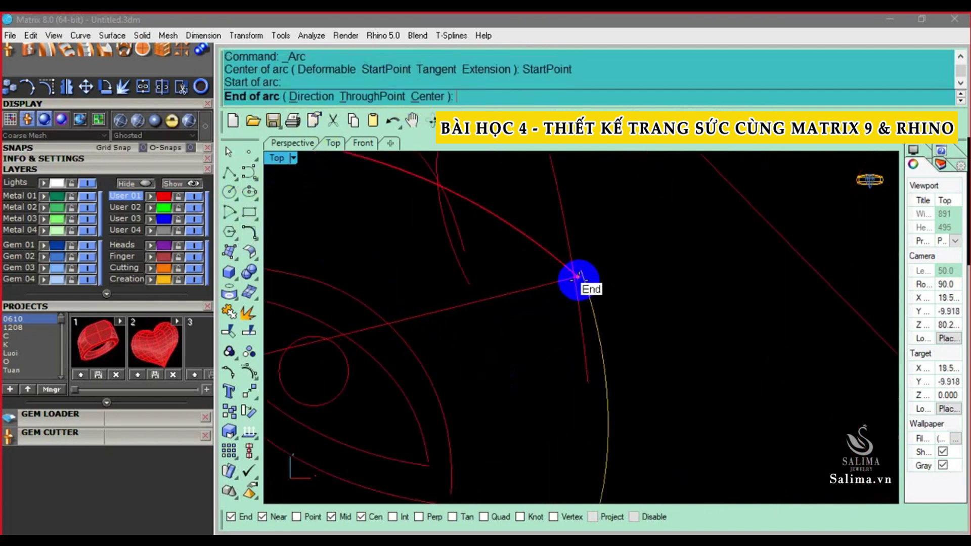
pyautogui.click(580, 278)
pyautogui.scroll(1, 526, 371)
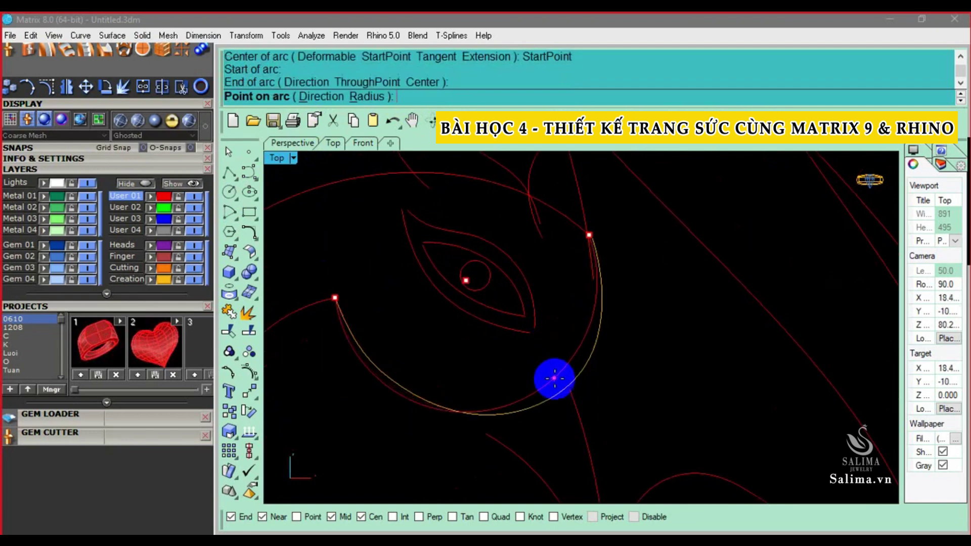
pyautogui.scroll(1, 557, 386)
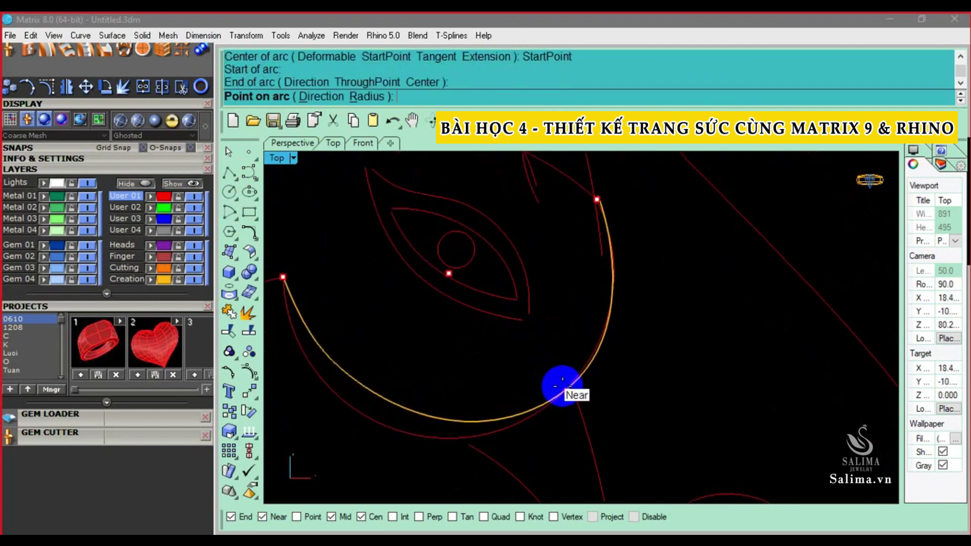
pyautogui.click(562, 383)
# Nudge the new arc 10 units to the right
pyautogui.scroll(-2, 564, 381)
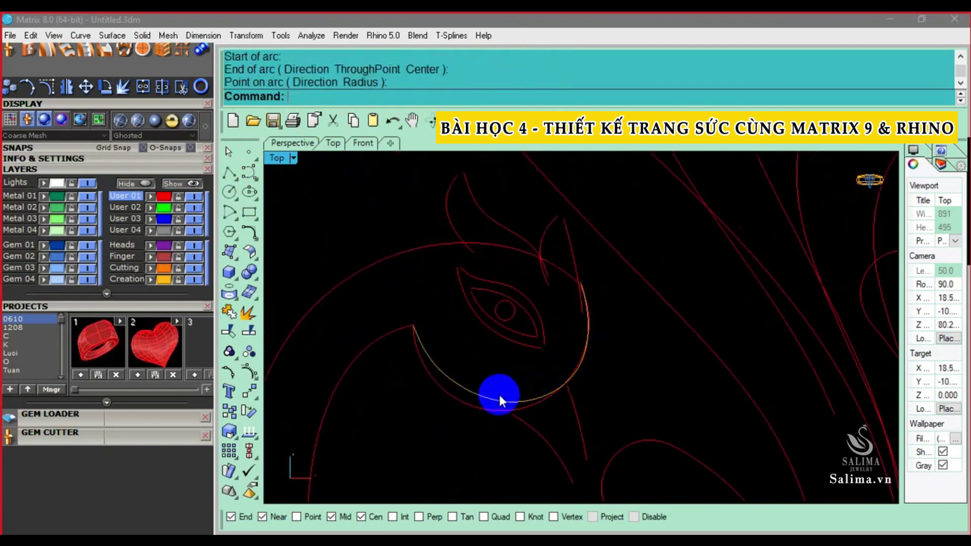
pyautogui.click(496, 395)
pyautogui.scroll(-2, 574, 326)
pyautogui.hotkey('alt', 'Left')
pyautogui.scroll(-2, 575, 326)
# Nudge the arc beside the eye twice to the right, then deselect it
pyautogui.scroll(2, 565, 343)
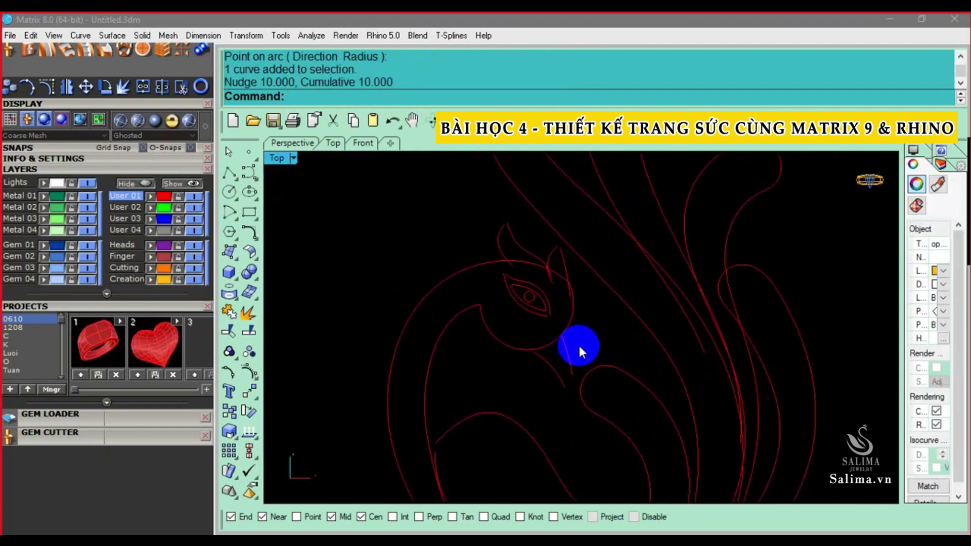
pyautogui.hotkey('alt', 'Right')
pyautogui.scroll(-2, 517, 329)
pyautogui.hotkey('alt', 'Right')
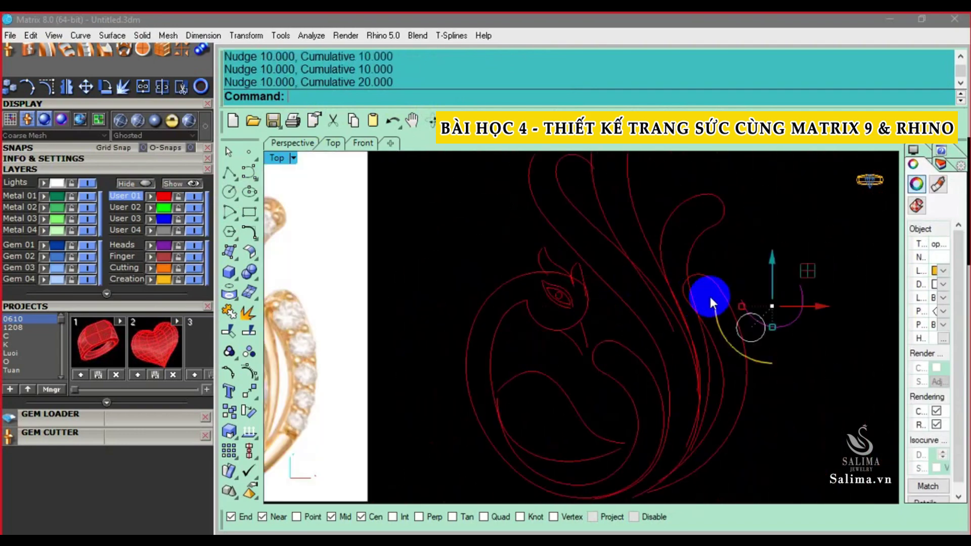
pyautogui.scroll(2, 607, 324)
pyautogui.click(590, 309)
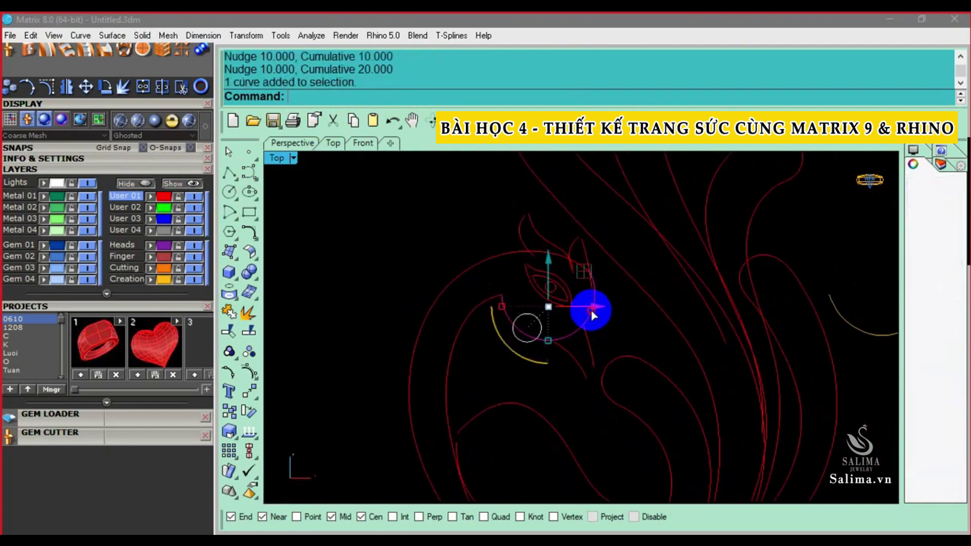
pyautogui.scroll(3, 551, 309)
pyautogui.press('Escape')
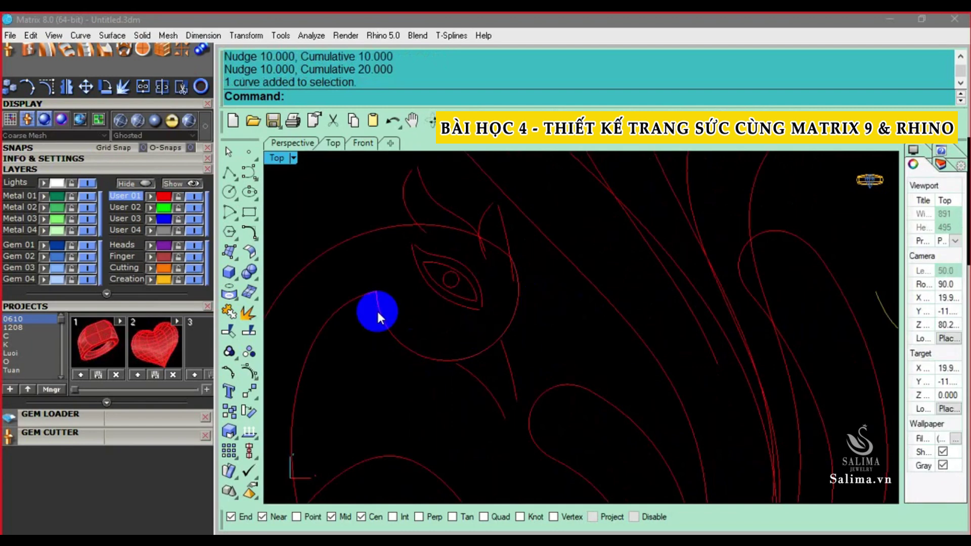
pyautogui.scroll(-2, 375, 291)
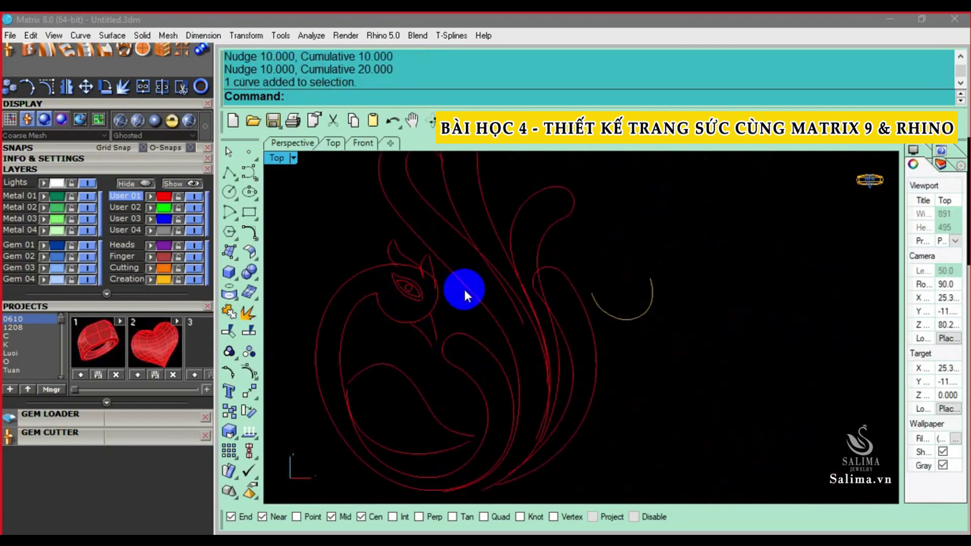
pyautogui.scroll(2, 433, 281)
pyautogui.scroll(2, 401, 322)
# Rebuild the head curve below the eye with 4 control points and show them
pyautogui.click(433, 318)
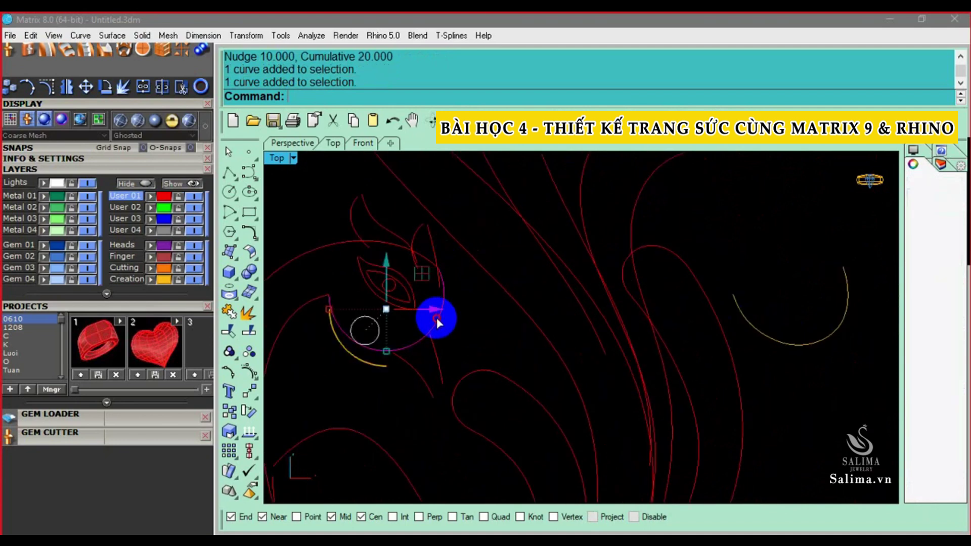
pyautogui.press('F10')
pyautogui.click(414, 357)
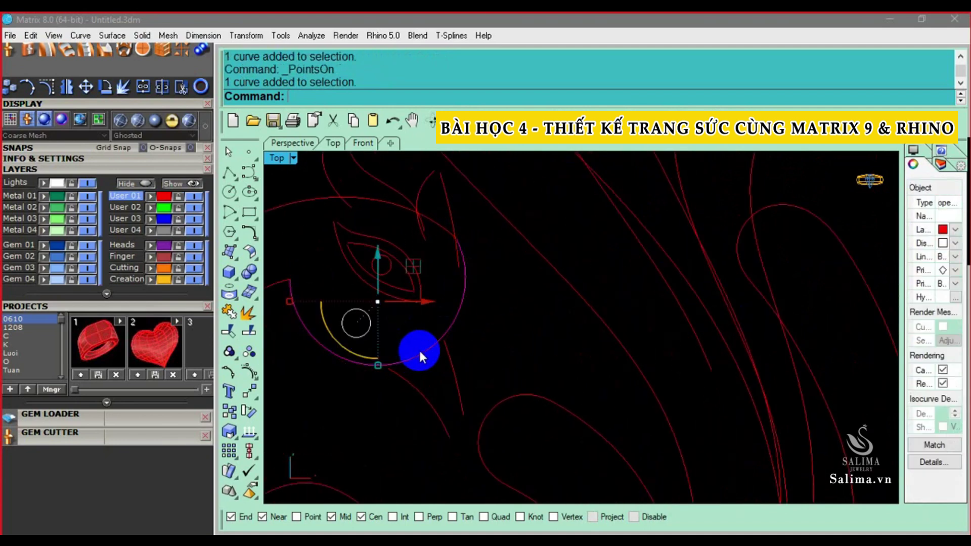
pyautogui.scroll(1, 418, 348)
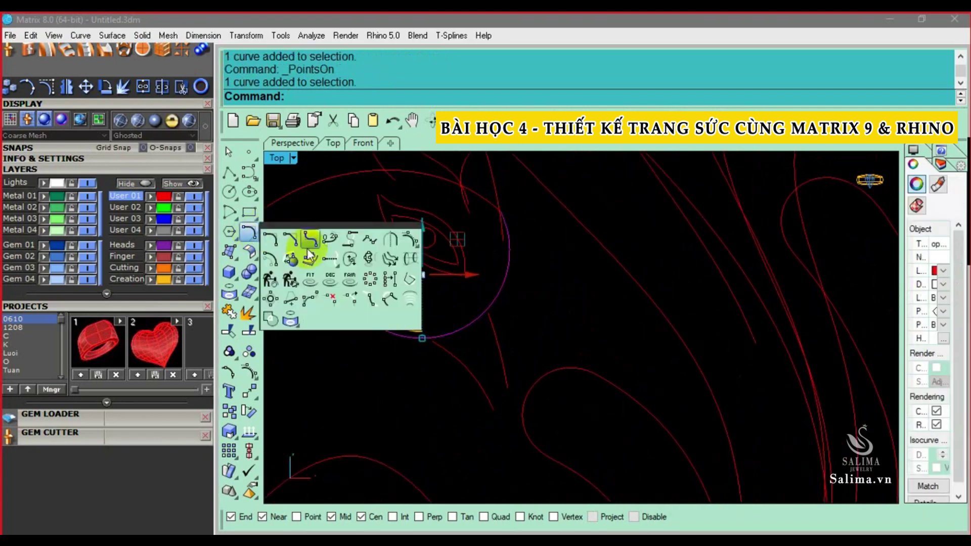
pyautogui.click(275, 252)
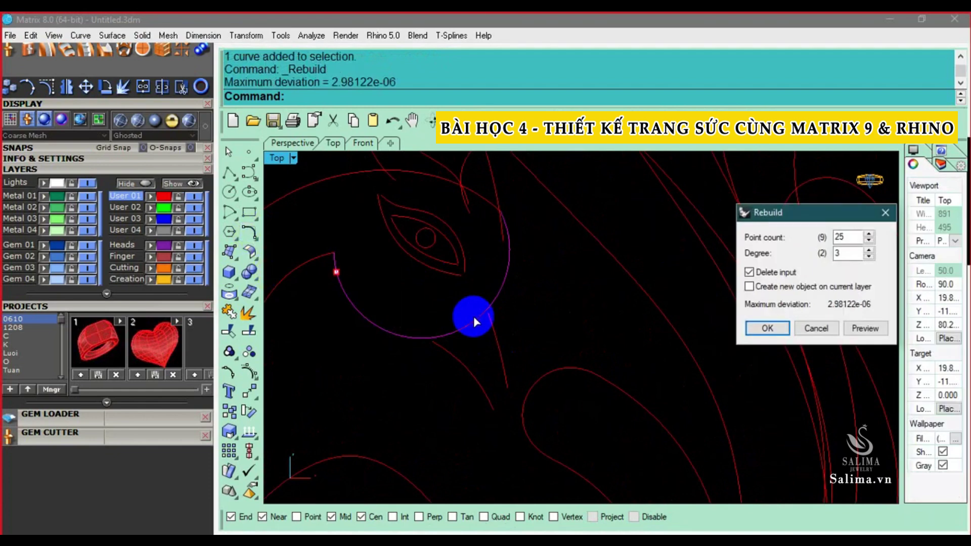
pyautogui.doubleClick(848, 237)
pyautogui.write('4')
pyautogui.click(787, 330)
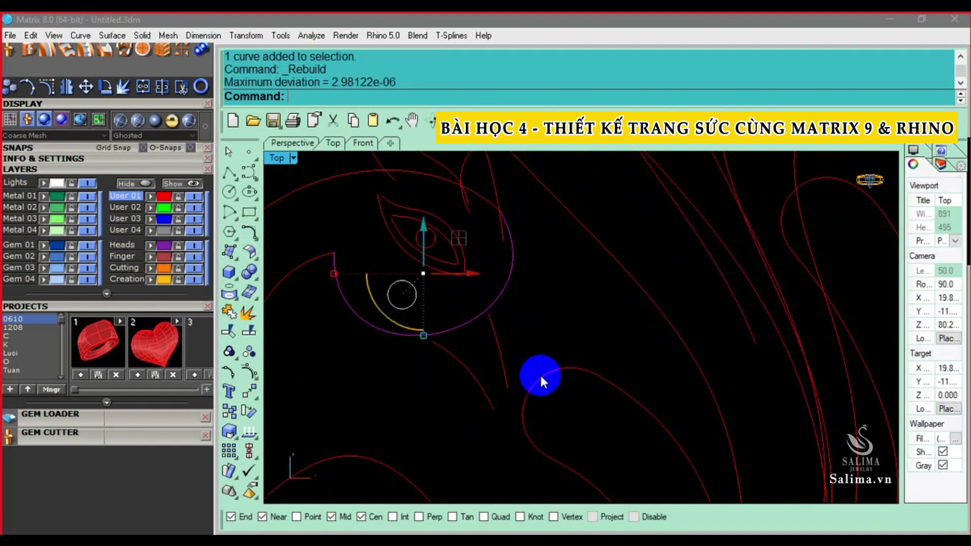
pyautogui.press('F10')
# Move the rebuilt curve's first control points and the lower-right point to new positions
pyautogui.click(370, 404)
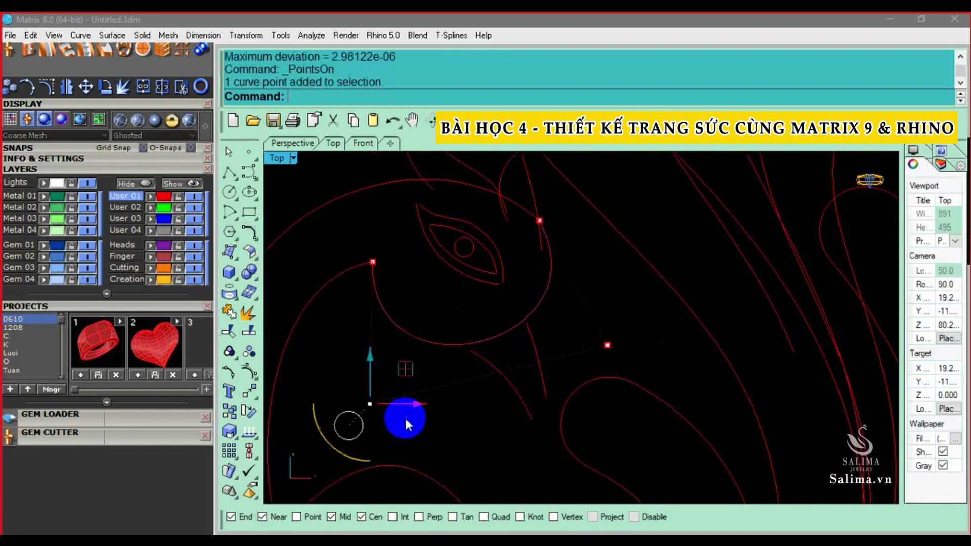
pyautogui.write('m')
pyautogui.press('Return')
pyautogui.click(435, 427)
pyautogui.click(462, 416)
pyautogui.moveTo(599, 301); pyautogui.dragTo(638, 364)
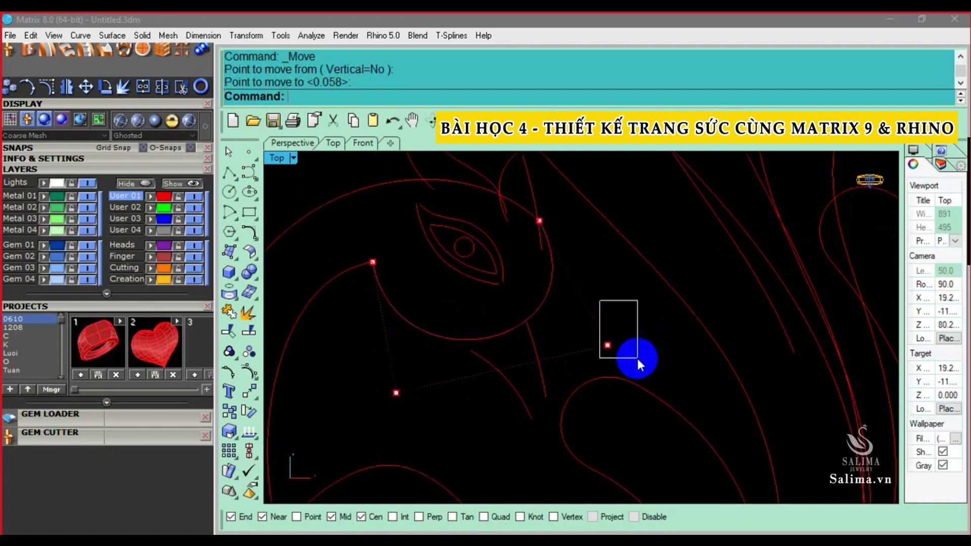
pyautogui.write('m')
pyautogui.press('Return')
pyautogui.click(657, 349)
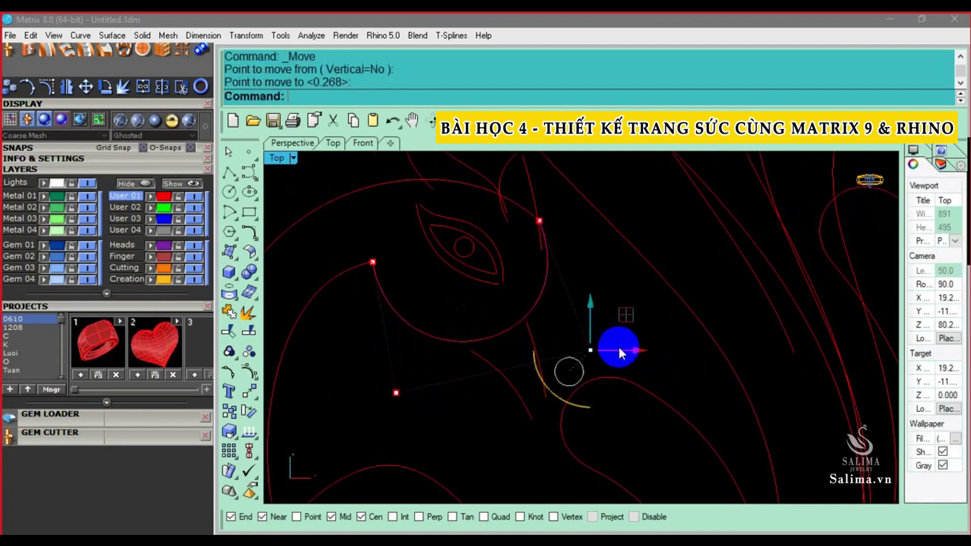
# Reposition another control point and the lower-left point of the head curve with Move
pyautogui.click(396, 393)
pyautogui.press('m')
pyautogui.press('Return')
pyautogui.click(457, 415)
pyautogui.press('m')
pyautogui.press('Return')
pyautogui.click(470, 417)
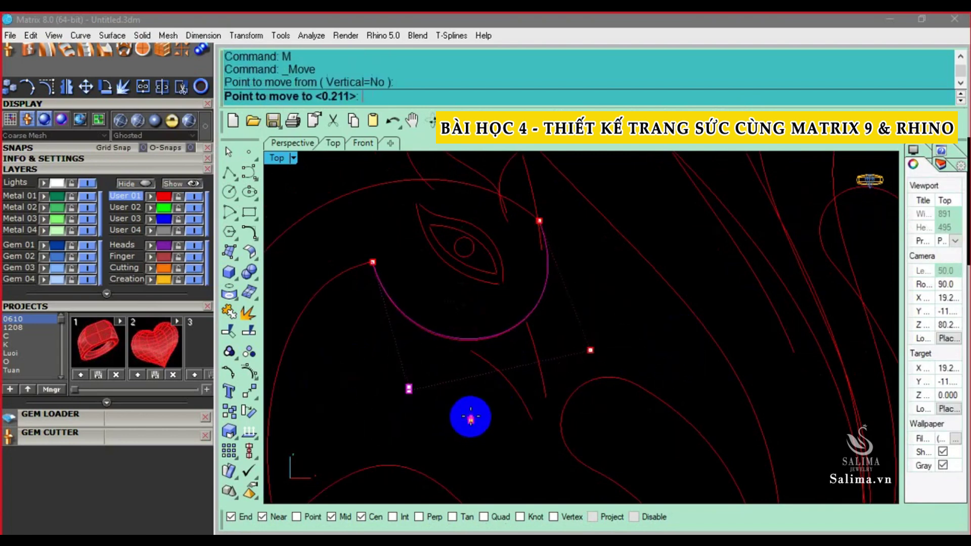
pyautogui.press('m')
pyautogui.press('Return')
pyautogui.click(572, 327)
pyautogui.click(572, 329)
# Move one more control point to finish reshaping the head curve
pyautogui.click(590, 350)
pyautogui.press('m')
pyautogui.press('Return')
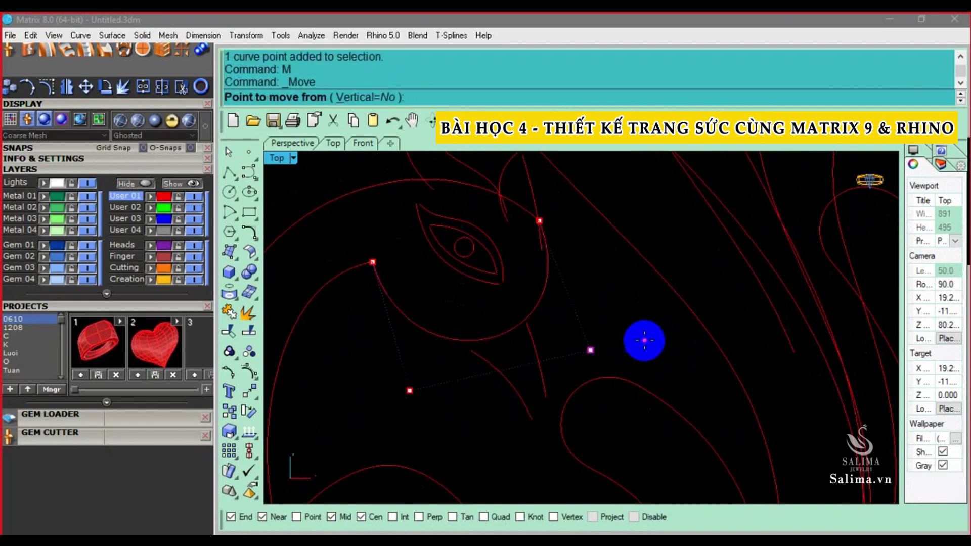
pyautogui.click(645, 341)
pyautogui.scroll(-2, 520, 289)
pyautogui.scroll(-3, 536, 293)
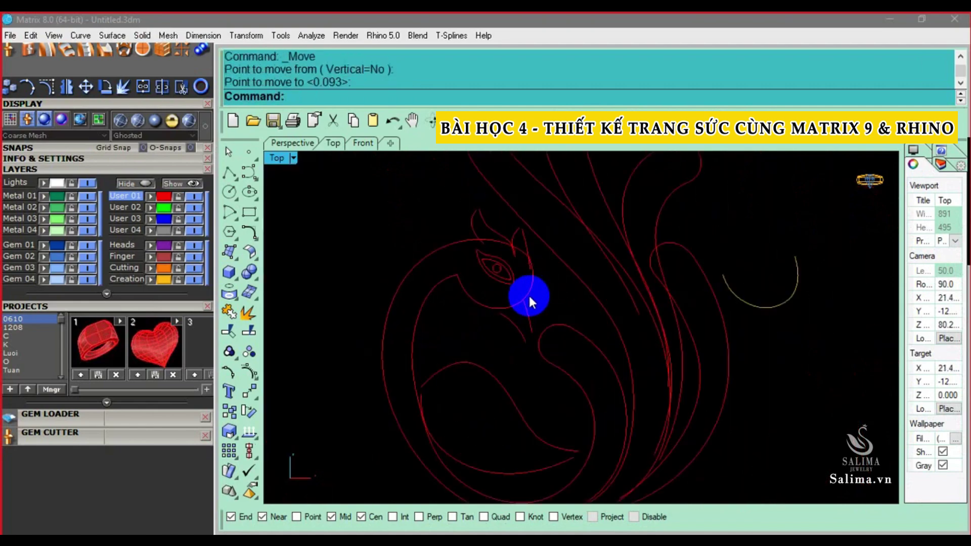
# Select and release the curve near the eye while zooming around it
pyautogui.click(484, 304)
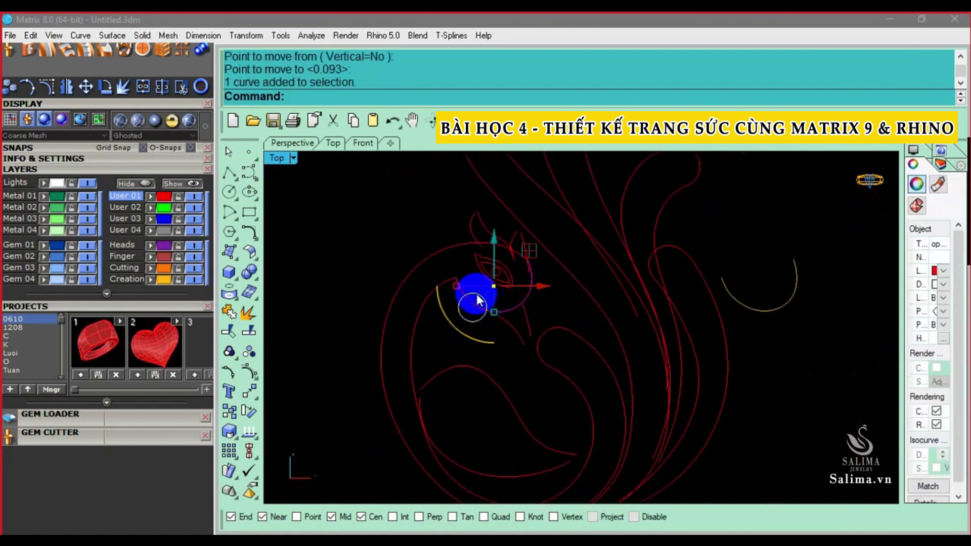
pyautogui.scroll(-2, 459, 284)
pyautogui.press('Escape')
pyautogui.scroll(-2, 420, 293)
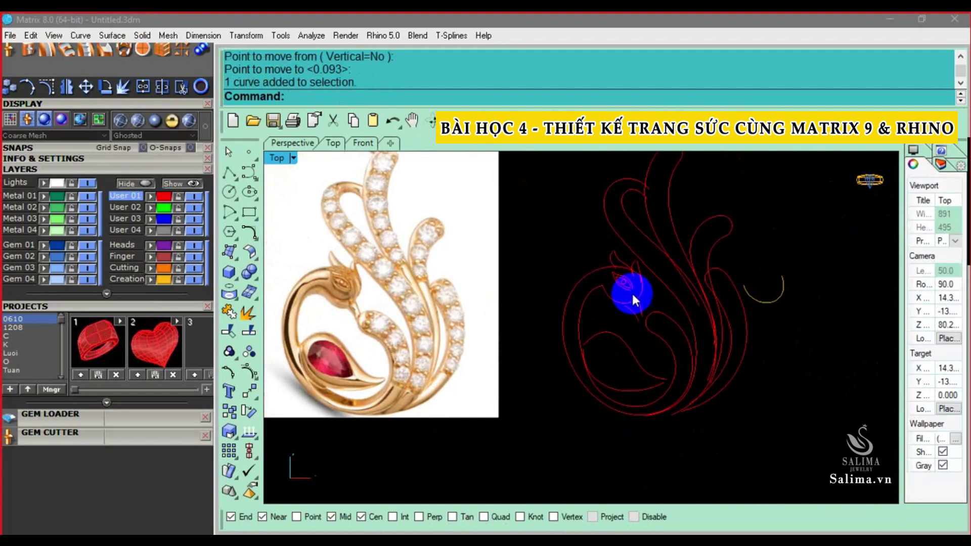
pyautogui.scroll(2, 632, 292)
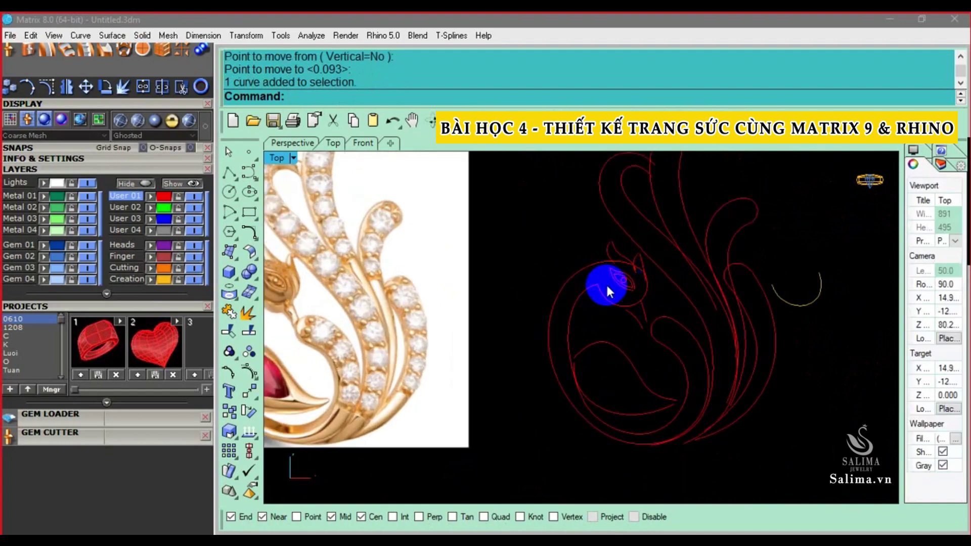
pyautogui.scroll(-1, 639, 292)
pyautogui.scroll(2, 635, 298)
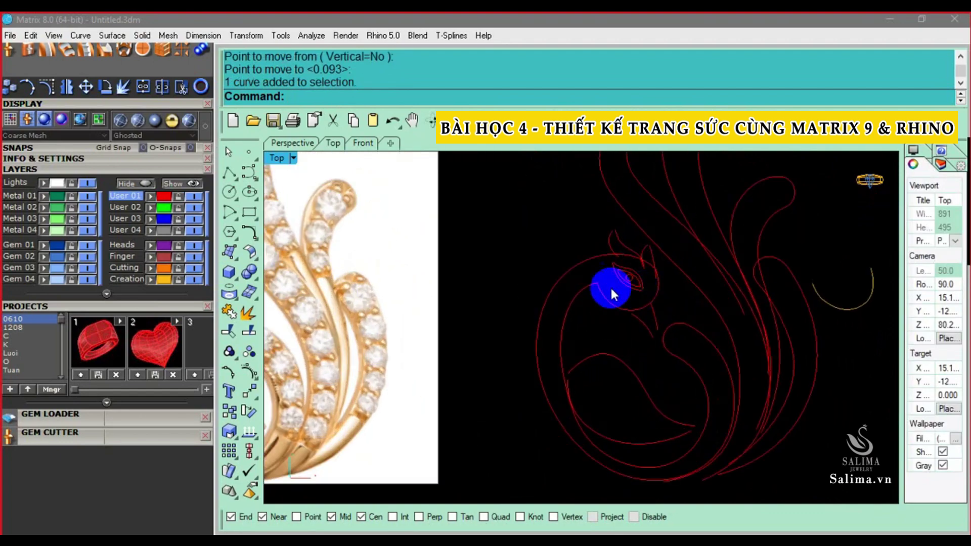
pyautogui.scroll(2, 655, 287)
# Briefly show the eye curve's control points, then check the arc on the right
pyautogui.click(618, 303)
pyautogui.scroll(1, 613, 297)
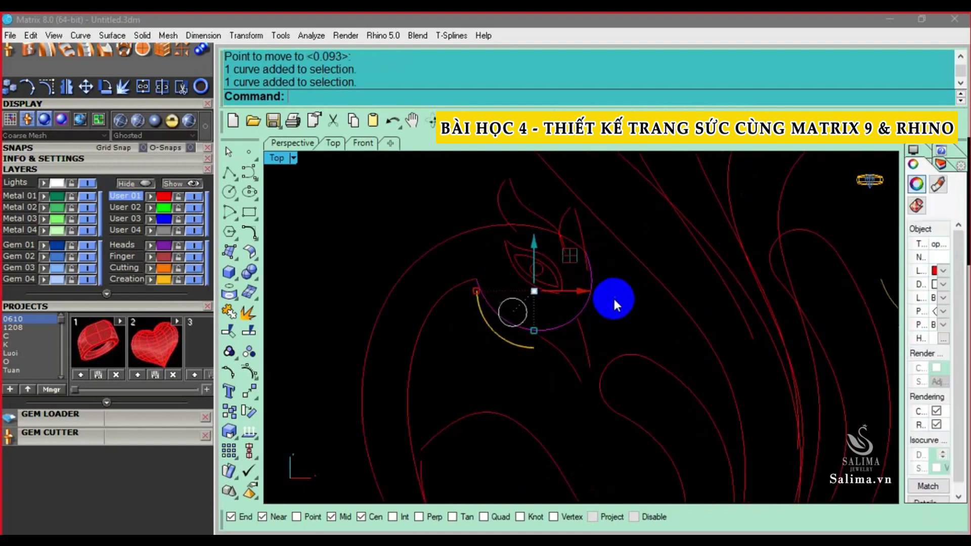
pyautogui.press('F10')
pyautogui.scroll(2, 536, 328)
pyautogui.press('Escape')
pyautogui.scroll(-2, 607, 318)
pyautogui.click(799, 326)
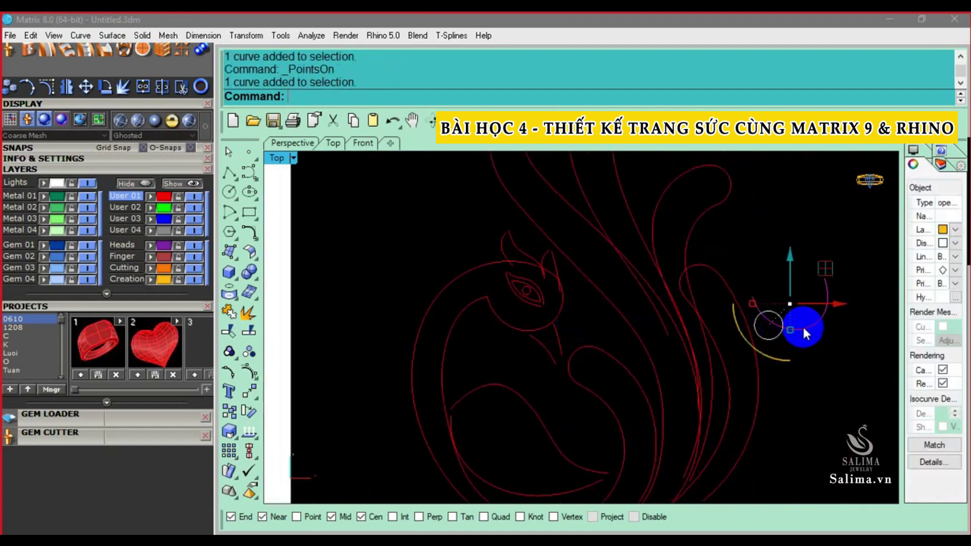
pyautogui.scroll(2, 810, 321)
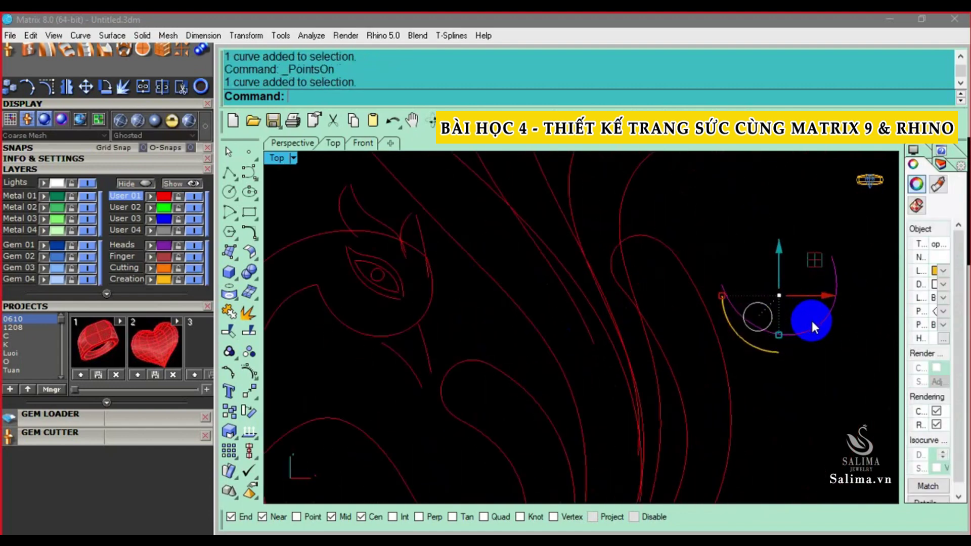
pyautogui.scroll(-1, 811, 318)
pyautogui.click(590, 319)
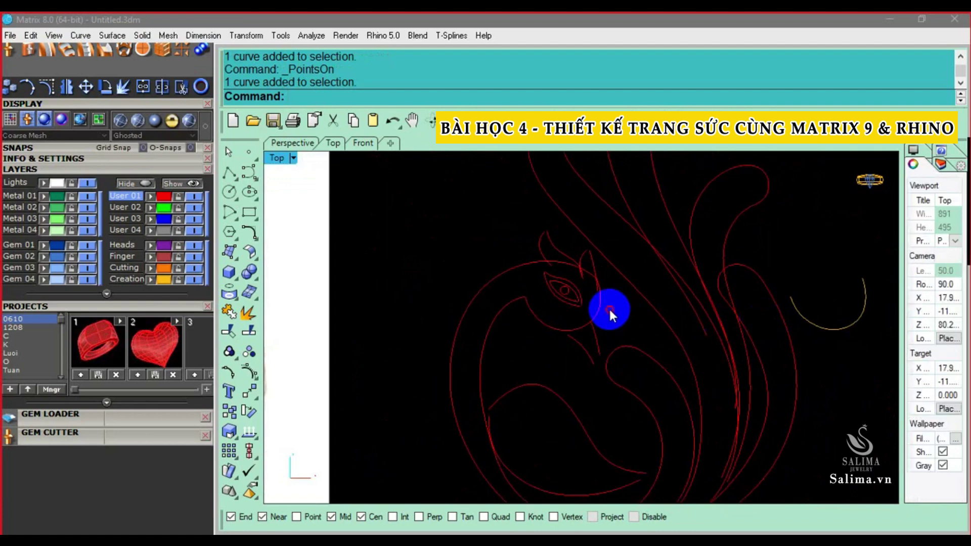
# Show the control points of the curve beneath the eye and move the first one
pyautogui.click(591, 311)
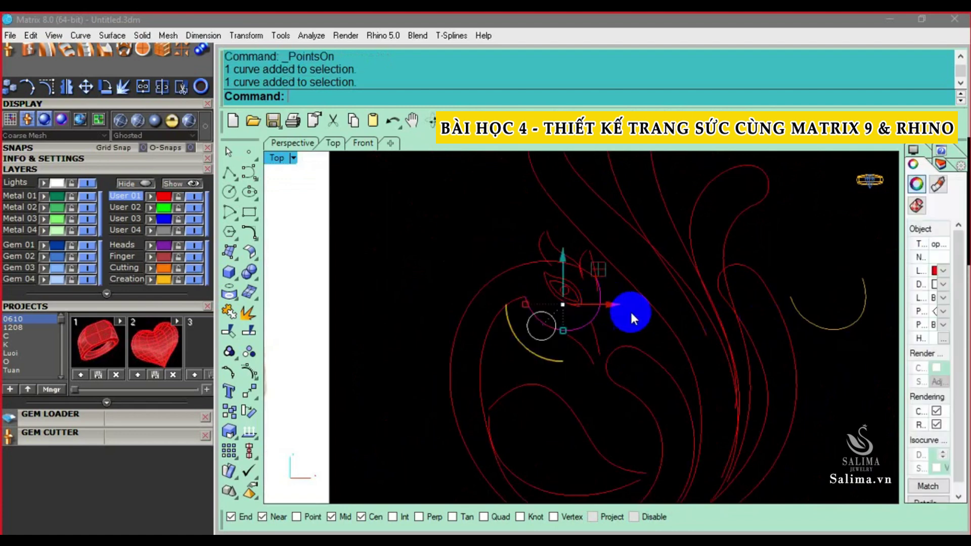
pyautogui.scroll(2, 617, 311)
pyautogui.scroll(-2, 582, 314)
pyautogui.press('F10')
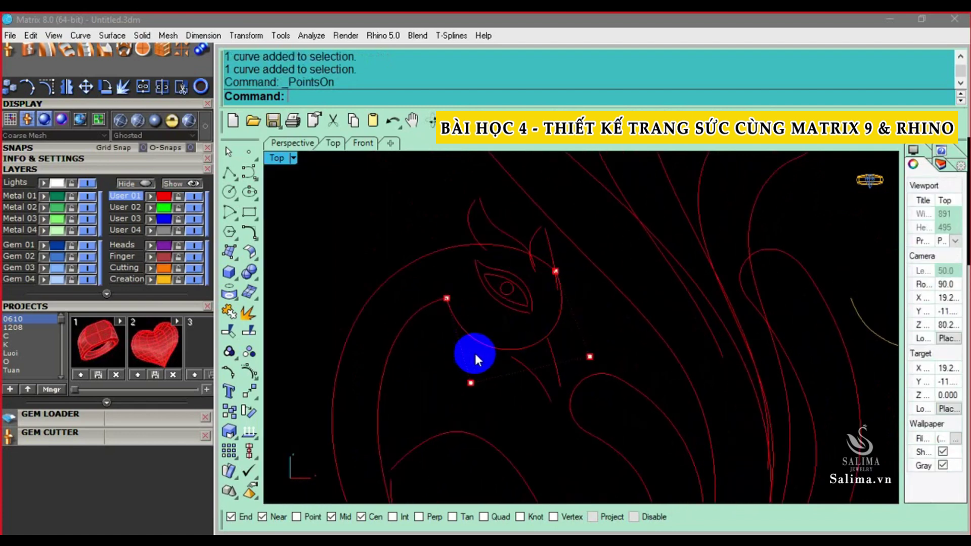
pyautogui.click(470, 383)
pyautogui.scroll(2, 559, 357)
pyautogui.write('M')
pyautogui.press('Return')
pyautogui.click(615, 324)
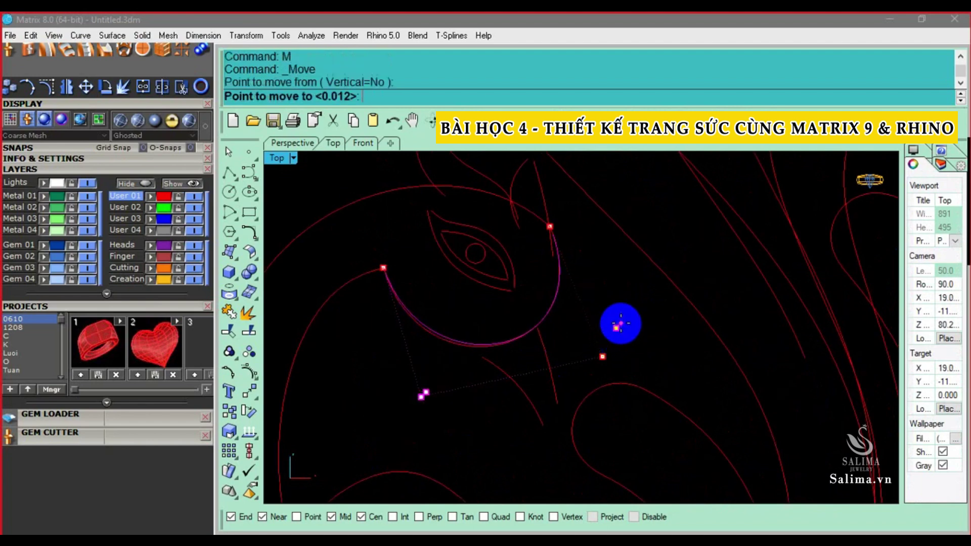
# Move the next and bottom control points to smooth the arc beneath the eye
pyautogui.click(602, 357)
pyautogui.write('M')
pyautogui.press('Return')
pyautogui.click(667, 332)
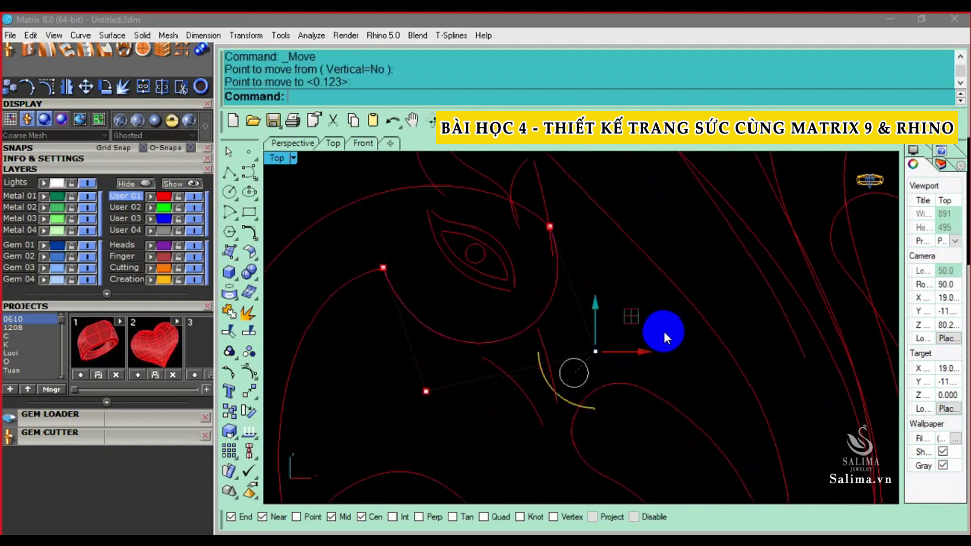
pyautogui.click(662, 331)
pyautogui.click(426, 391)
pyautogui.write('M')
pyautogui.press('Return')
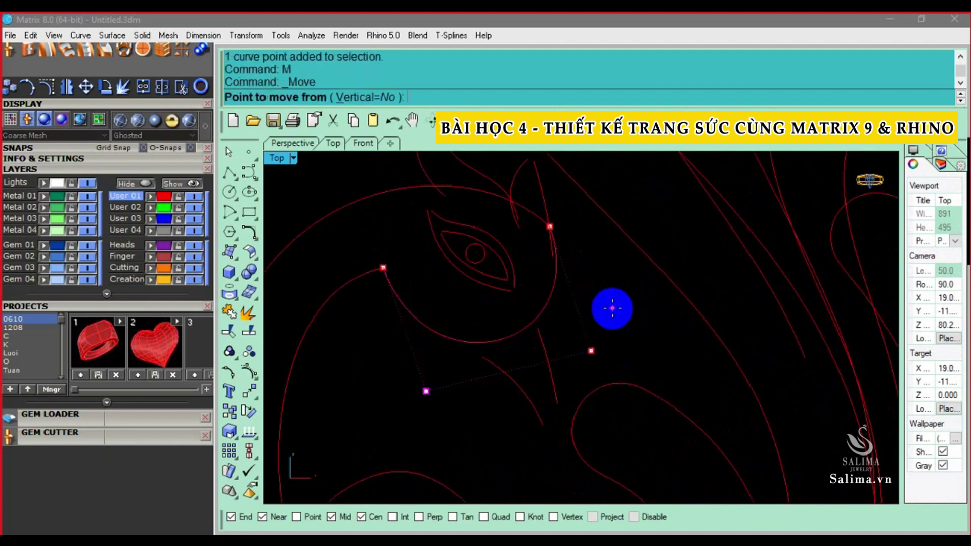
pyautogui.click(614, 309)
pyautogui.write('M')
pyautogui.press('Return')
pyautogui.click(610, 308)
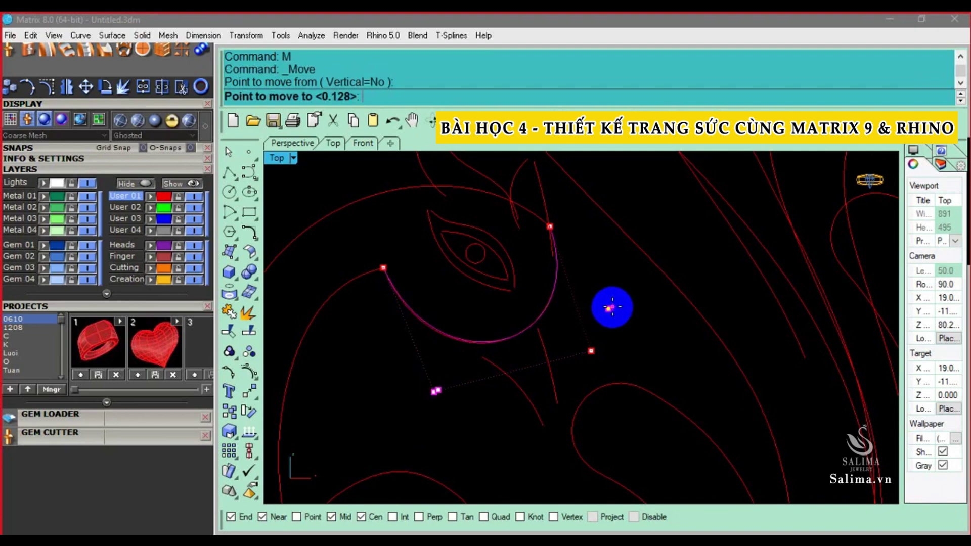
pyautogui.click(577, 308)
# Pan to the eye area, select nearby curves and the right arc, then deselect
pyautogui.scroll(-2, 547, 262)
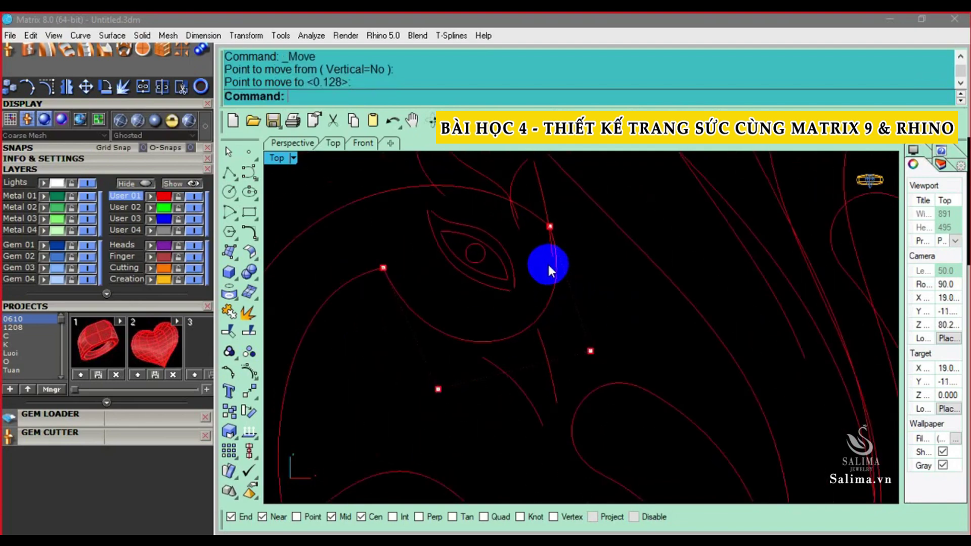
pyautogui.moveTo(547, 262); pyautogui.dragTo(554, 283, button='right')
pyautogui.click(554, 290)
pyautogui.scroll(-2, 554, 286)
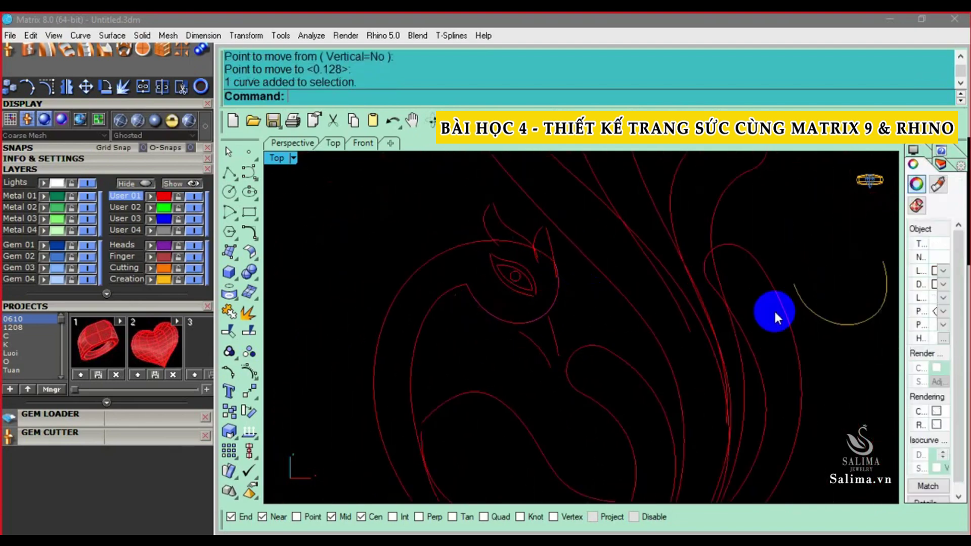
pyautogui.click(789, 308)
pyautogui.scroll(-2, 598, 290)
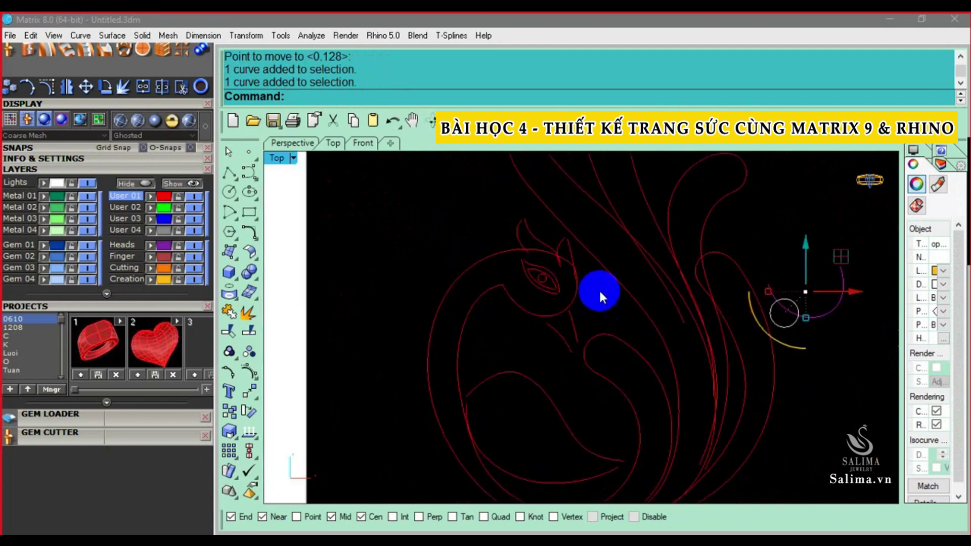
pyautogui.press('Escape')
pyautogui.scroll(2, 579, 277)
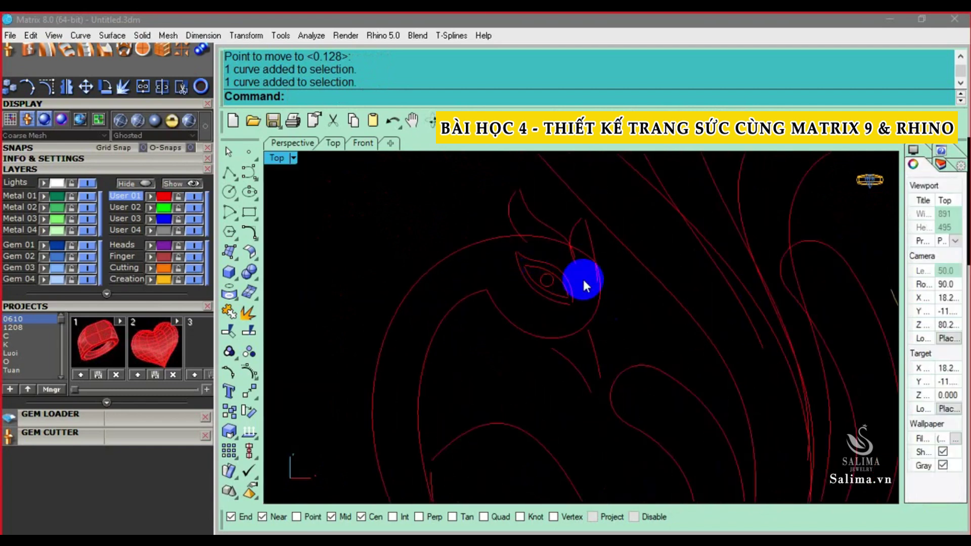
pyautogui.scroll(1, 618, 280)
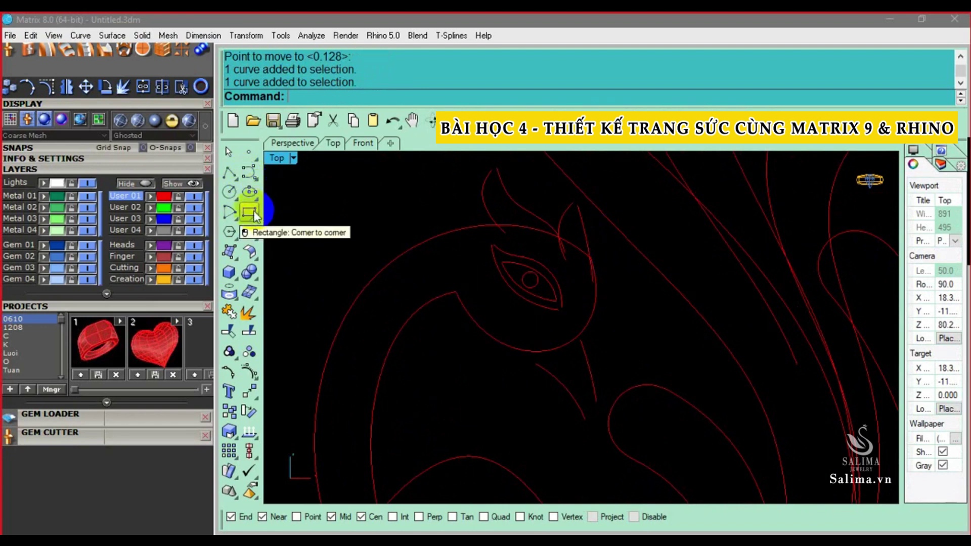
# Zoom in and out while checking and releasing a curve near the eye
pyautogui.click(563, 242)
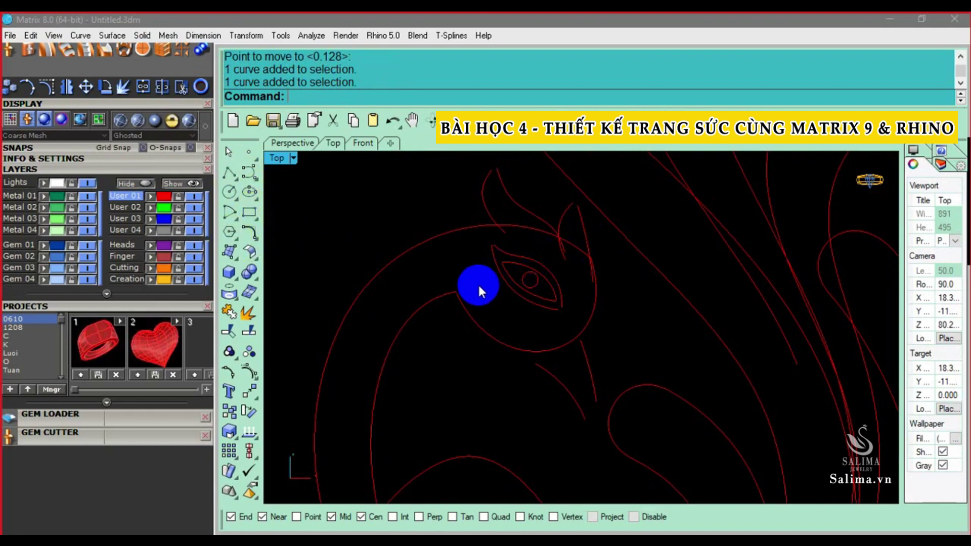
pyautogui.scroll(-1, 477, 284)
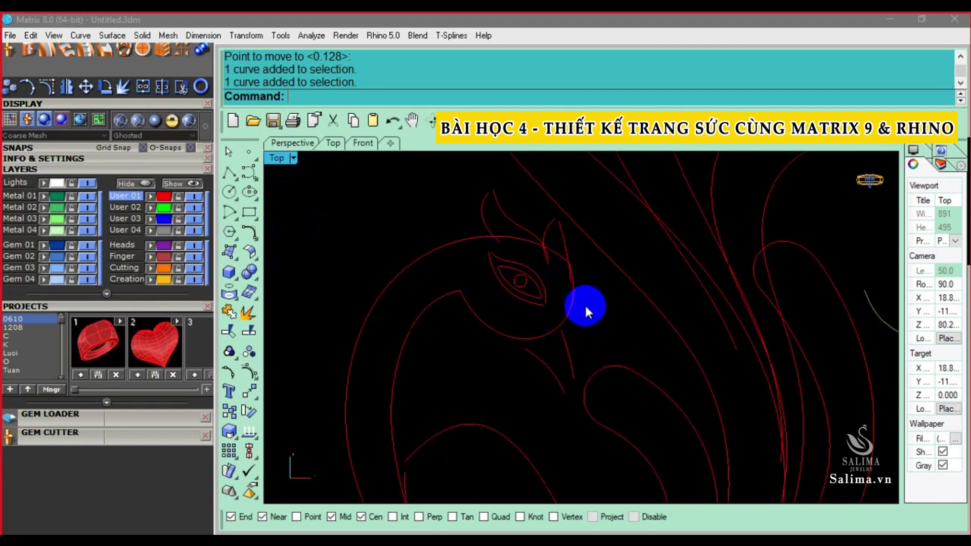
pyautogui.scroll(1, 579, 301)
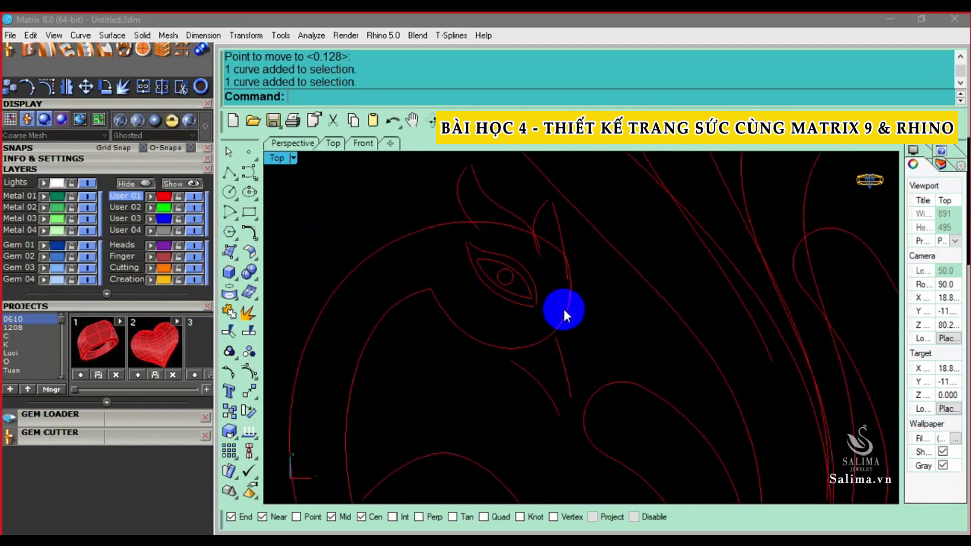
pyautogui.click(563, 308)
pyautogui.click(596, 297)
pyautogui.scroll(1, 577, 273)
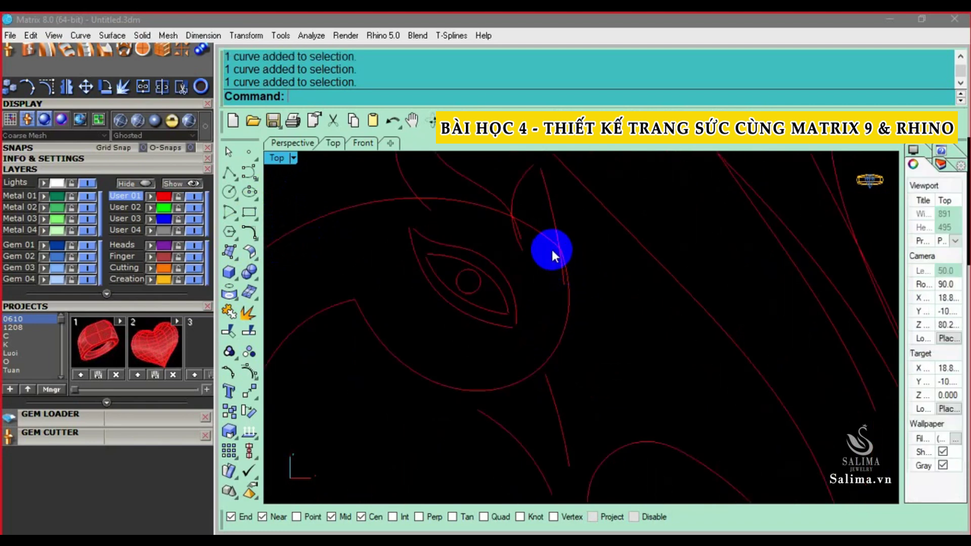
pyautogui.scroll(-1, 552, 248)
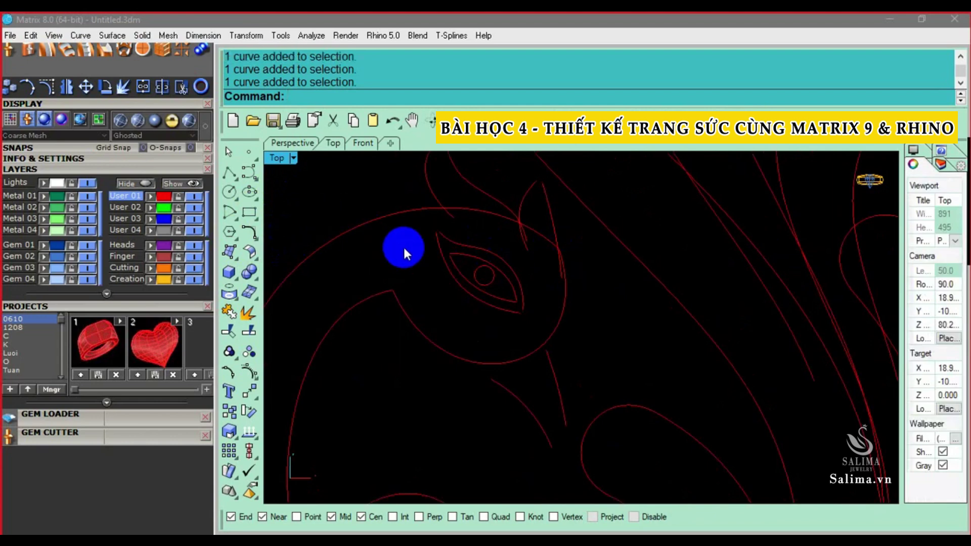
pyautogui.scroll(-1, 404, 252)
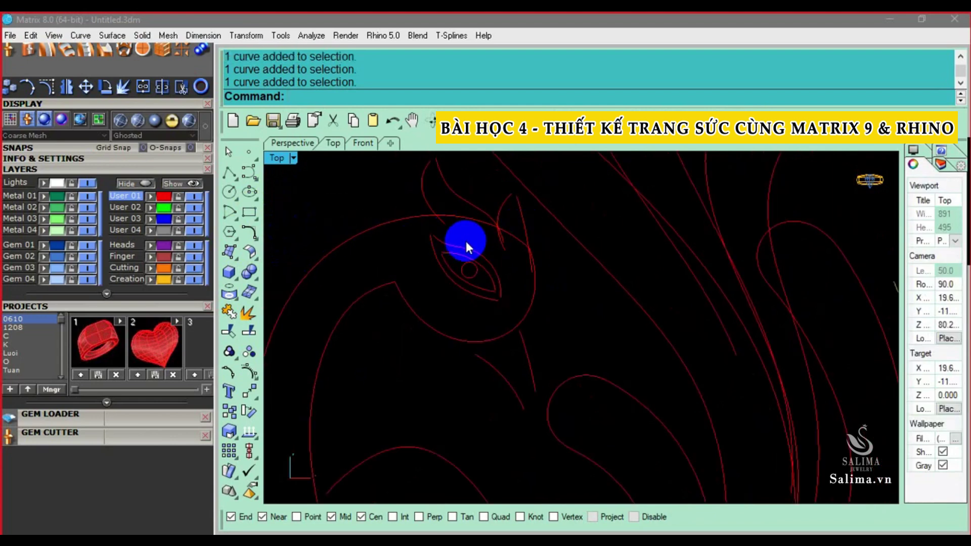
pyautogui.scroll(-1, 369, 266)
pyautogui.scroll(-1, 455, 258)
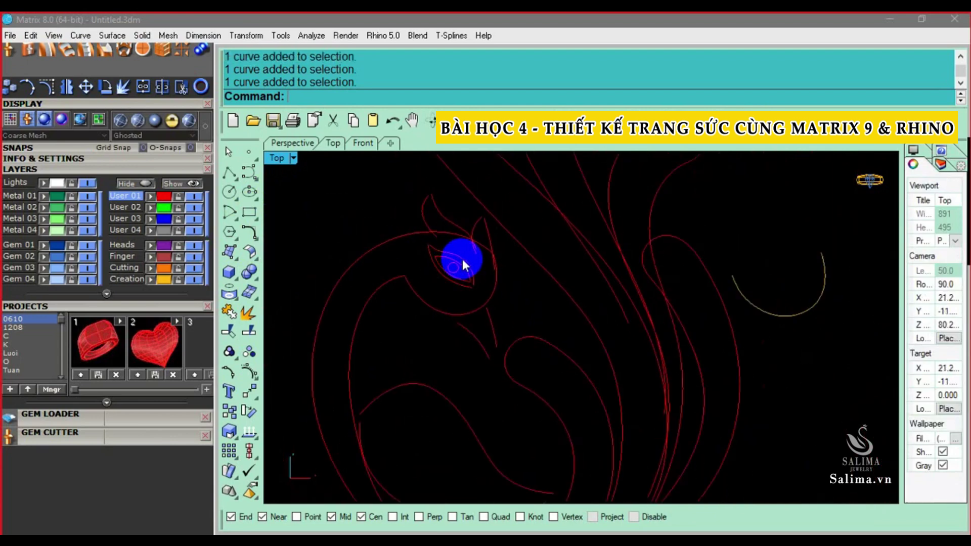
pyautogui.scroll(1, 466, 258)
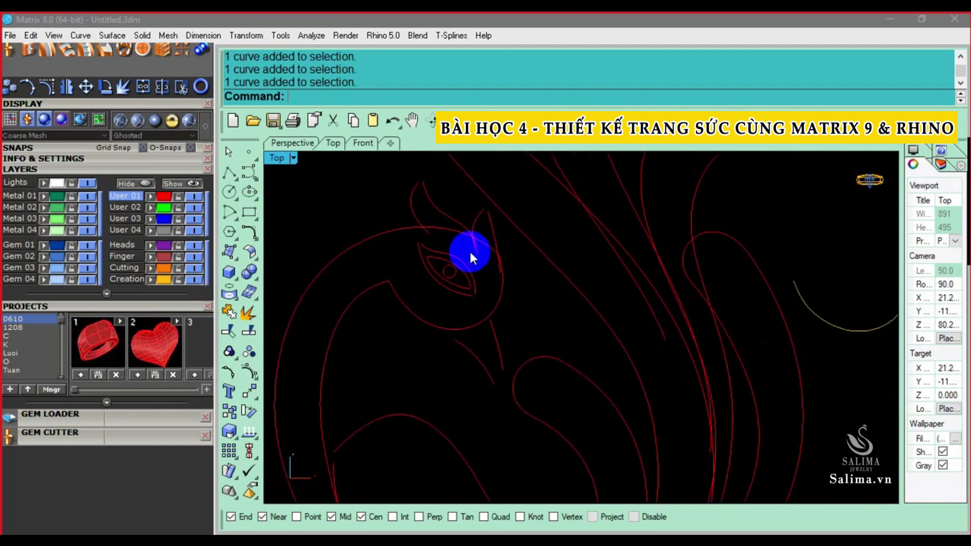
# Select the long arc above the eye and zoom in on it
pyautogui.click(481, 252)
pyautogui.scroll(1, 484, 253)
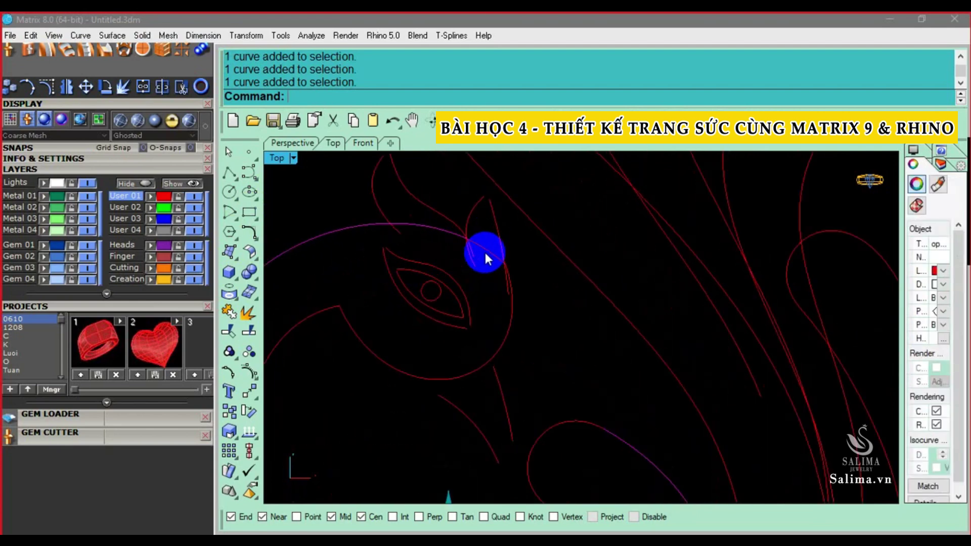
pyautogui.scroll(1, 487, 250)
pyautogui.scroll(1, 455, 255)
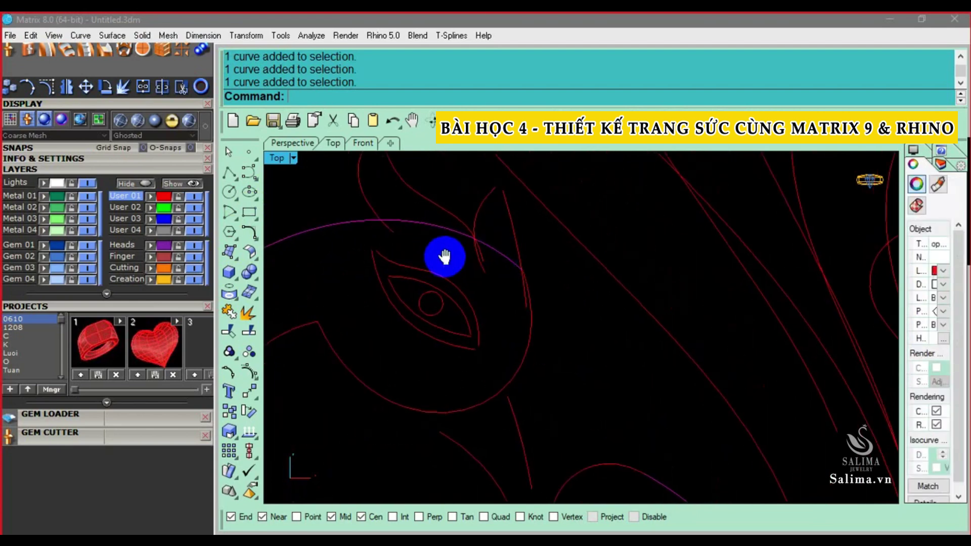
pyautogui.scroll(1, 455, 258)
# Split the large arc around the swan's eye at two points with Split's Point option
pyautogui.write('s')
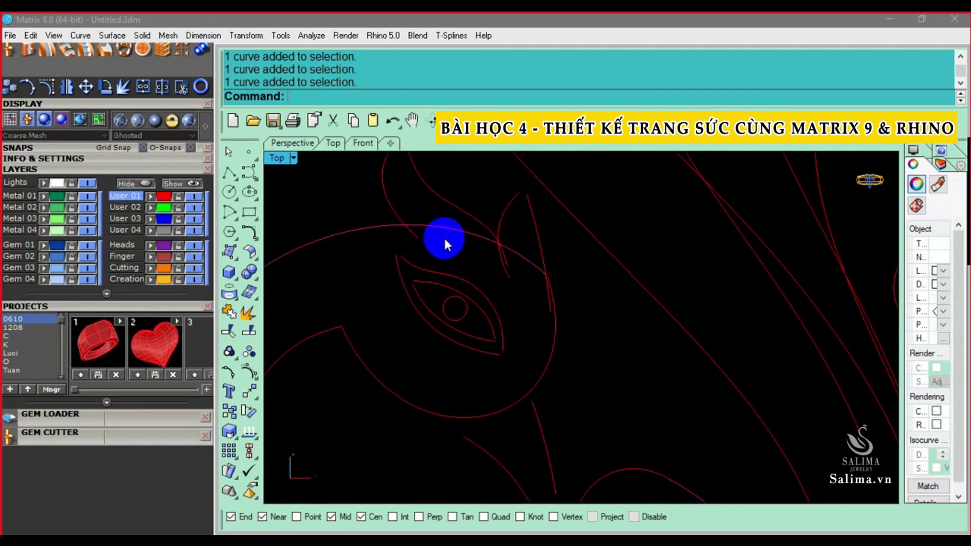
pyautogui.click(444, 240)
pyautogui.click(251, 250)
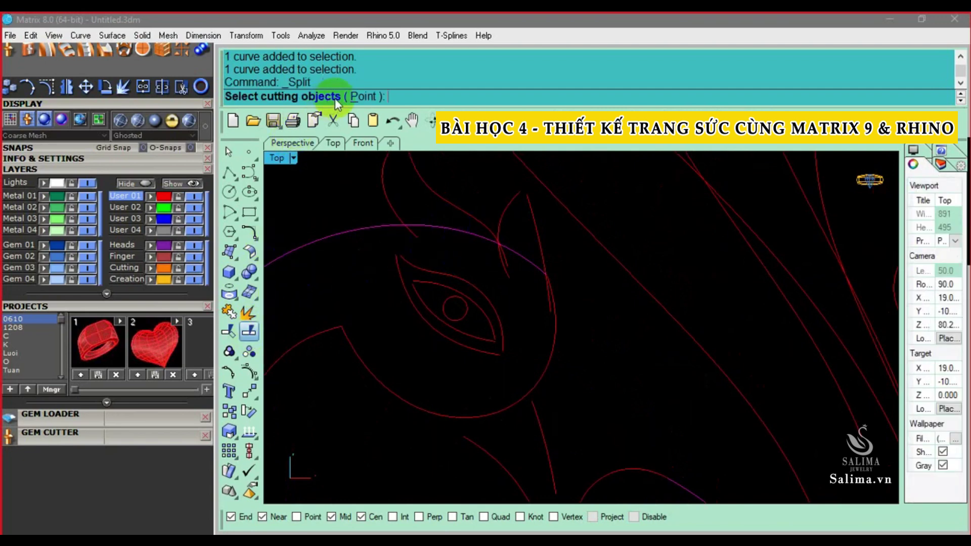
pyautogui.click(357, 96)
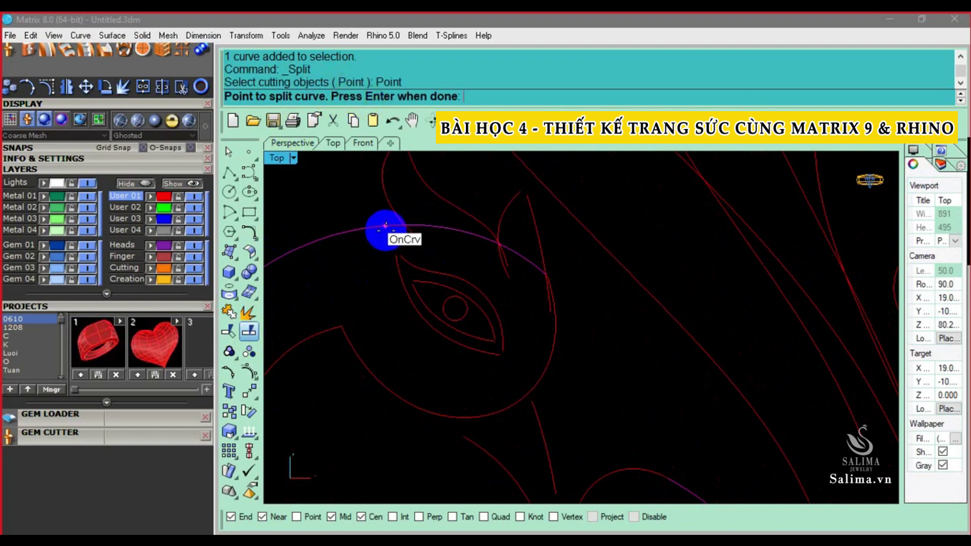
pyautogui.click(392, 225)
pyautogui.press('Return')
pyautogui.scroll(-1, 439, 240)
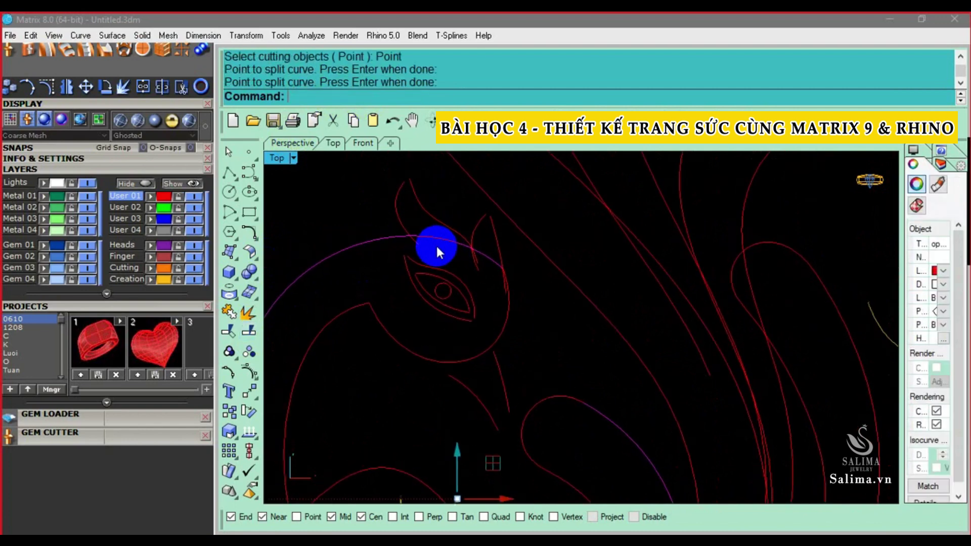
pyautogui.click(434, 242)
pyautogui.press('Return')
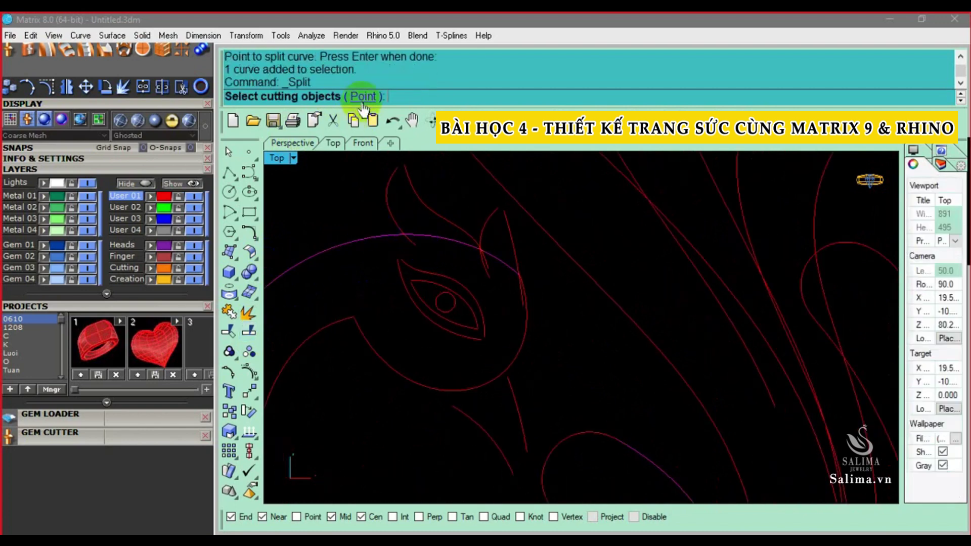
pyautogui.click(356, 96)
pyautogui.click(384, 235)
pyautogui.press('Return')
# Select one of the new arc pieces and nudge it to the right
pyautogui.click(426, 235)
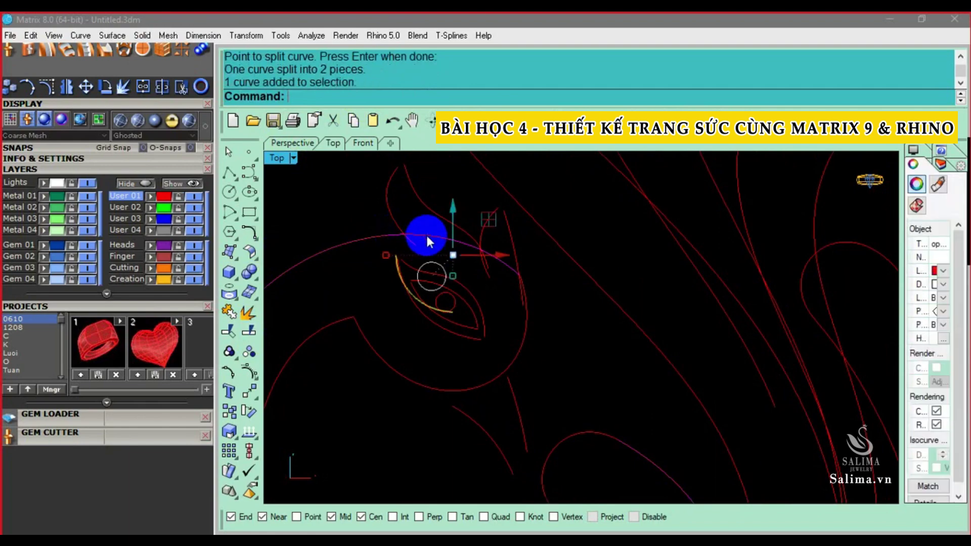
pyautogui.scroll(-1, 443, 243)
pyautogui.scroll(-1, 443, 242)
pyautogui.click(511, 328)
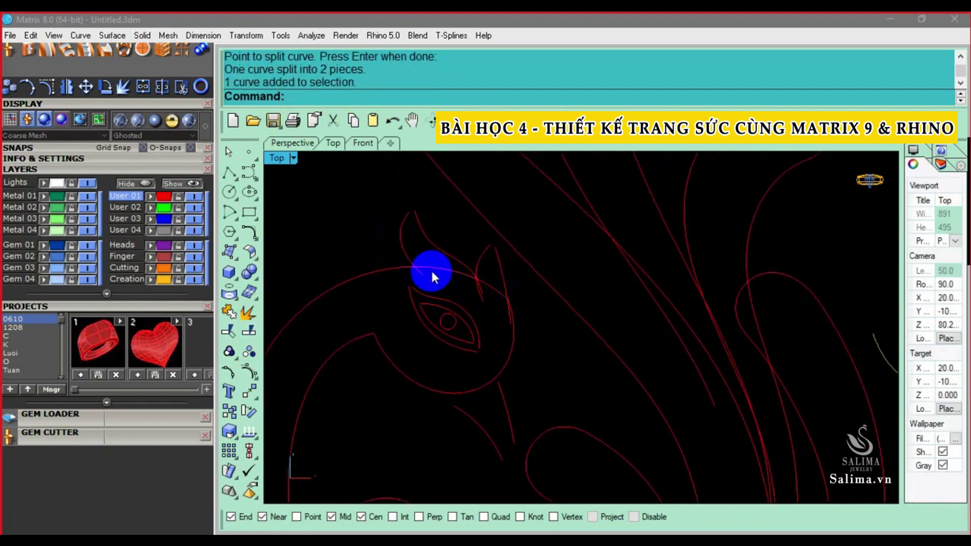
pyautogui.click(433, 268)
pyautogui.hotkey('alt', 'Right')
pyautogui.scroll(-2, 721, 270)
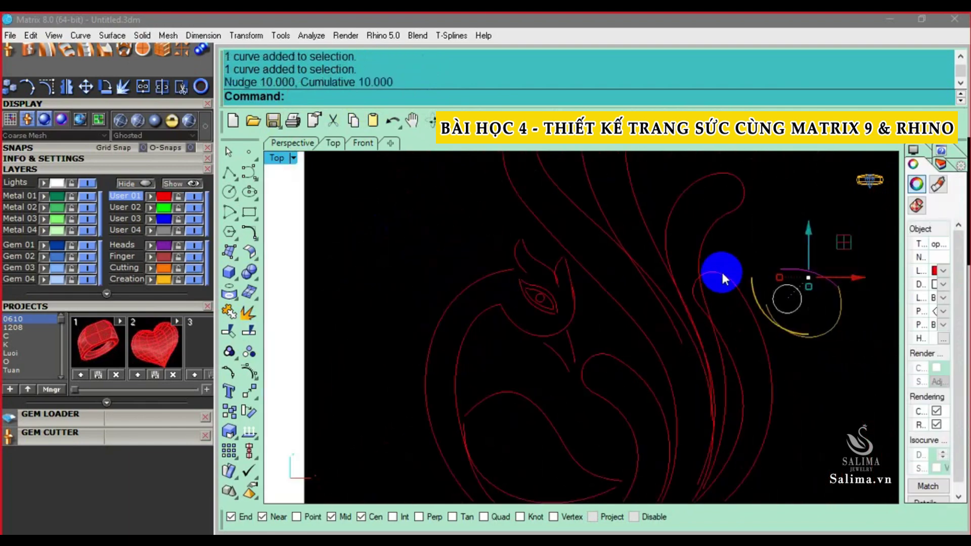
pyautogui.scroll(2, 608, 292)
pyautogui.press('Escape')
# Extend the arc beside the eye with ToPoint to the neighbouring curve's end point
pyautogui.click(556, 304)
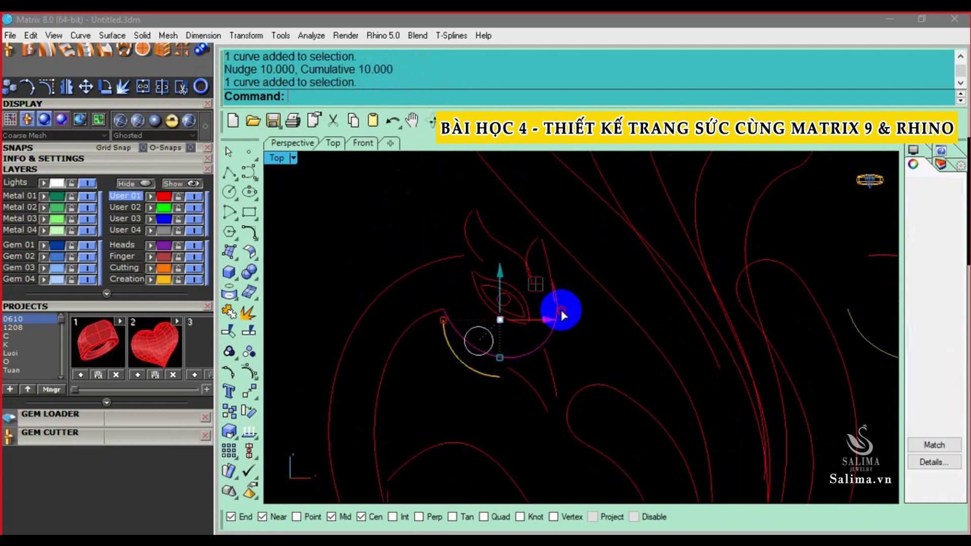
pyautogui.scroll(1, 559, 304)
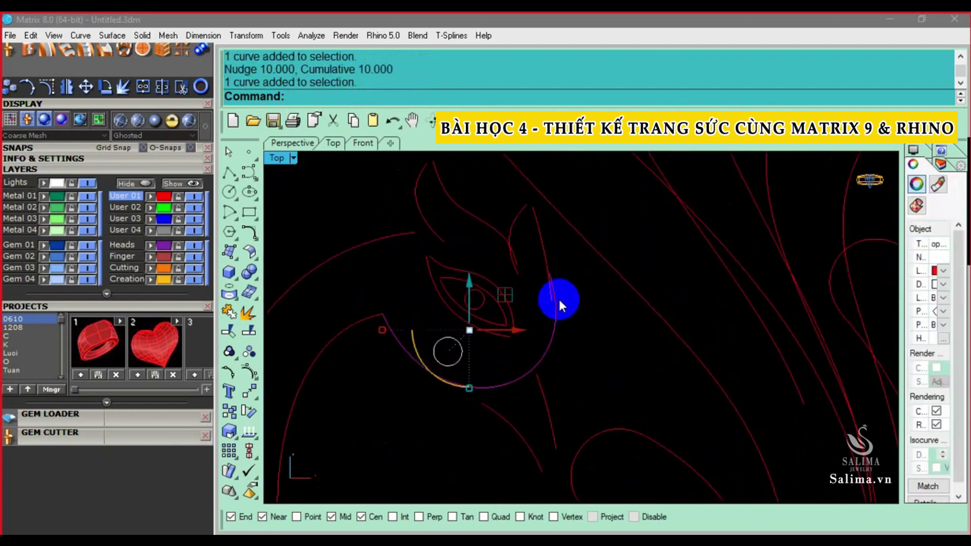
pyautogui.click(248, 232)
pyautogui.click(330, 258)
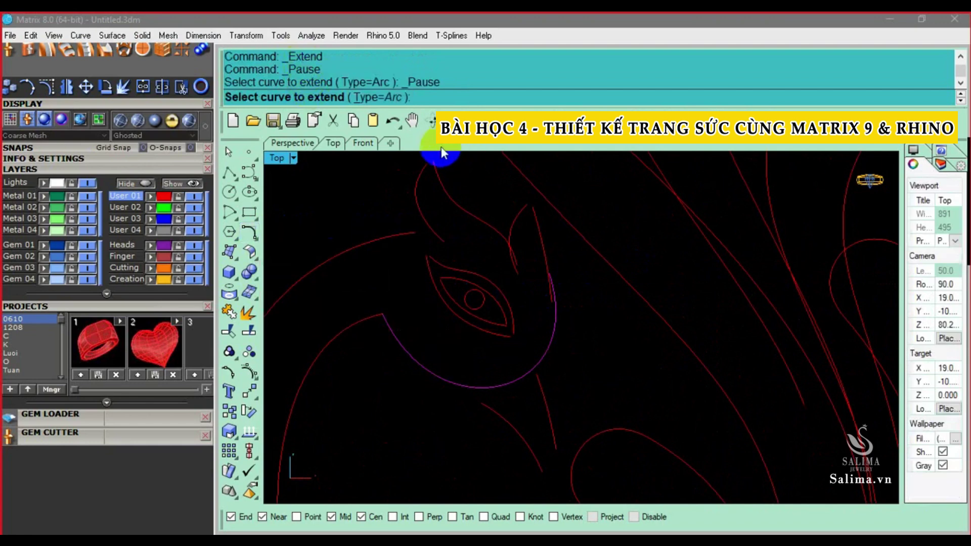
pyautogui.scroll(2, 550, 279)
pyautogui.click(549, 280)
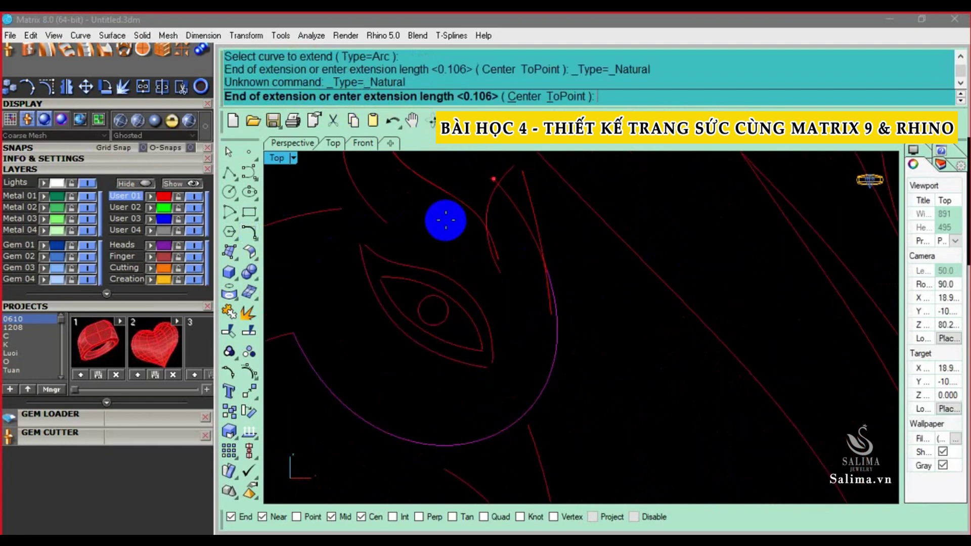
pyautogui.click(574, 101)
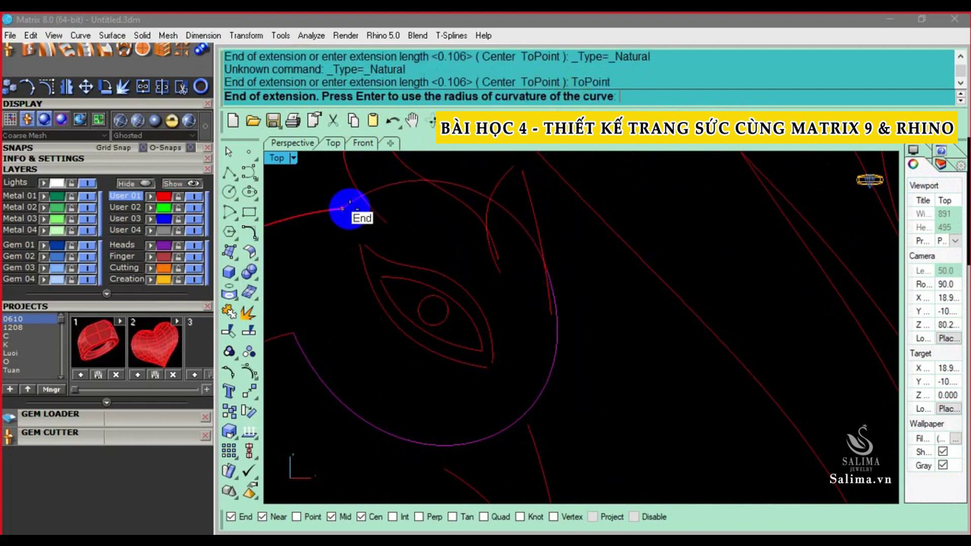
pyautogui.click(349, 208)
pyautogui.scroll(-2, 404, 227)
# Rebuild the extended eye arc as a degree-3 curve with 6 points, deviation about 0.062
pyautogui.press('Return')
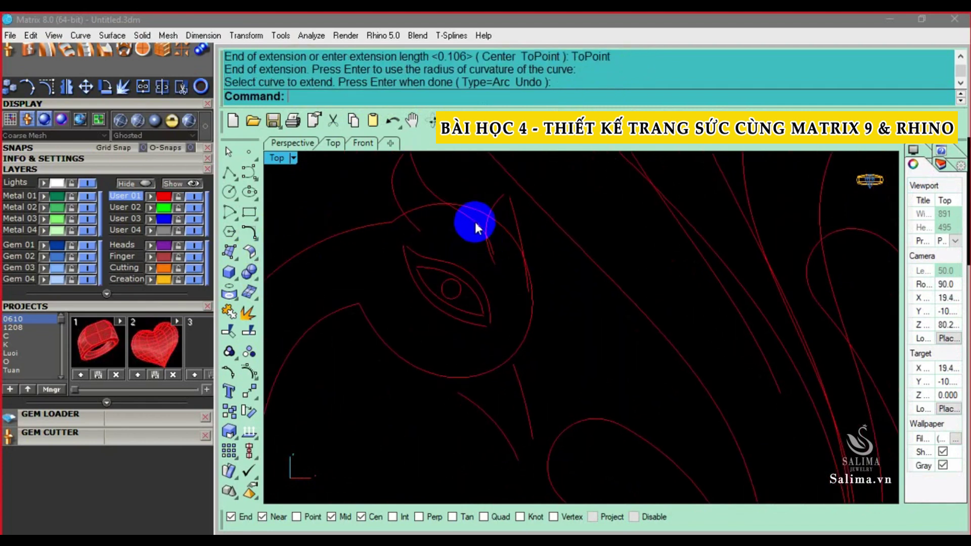
pyautogui.click(476, 215)
pyautogui.write('rebuild')
pyautogui.press('Return')
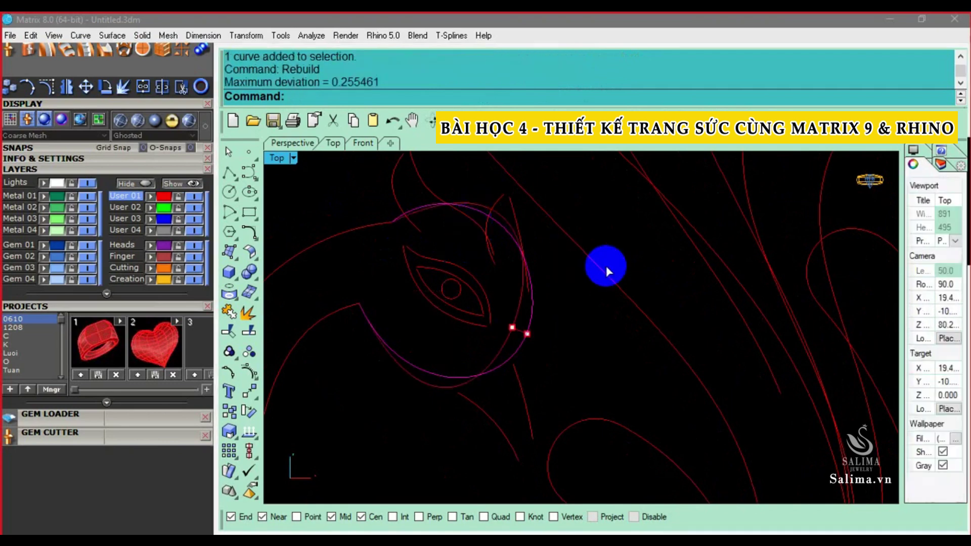
pyautogui.write('4')
pyautogui.doubleClick(848, 237)
pyautogui.write('6')
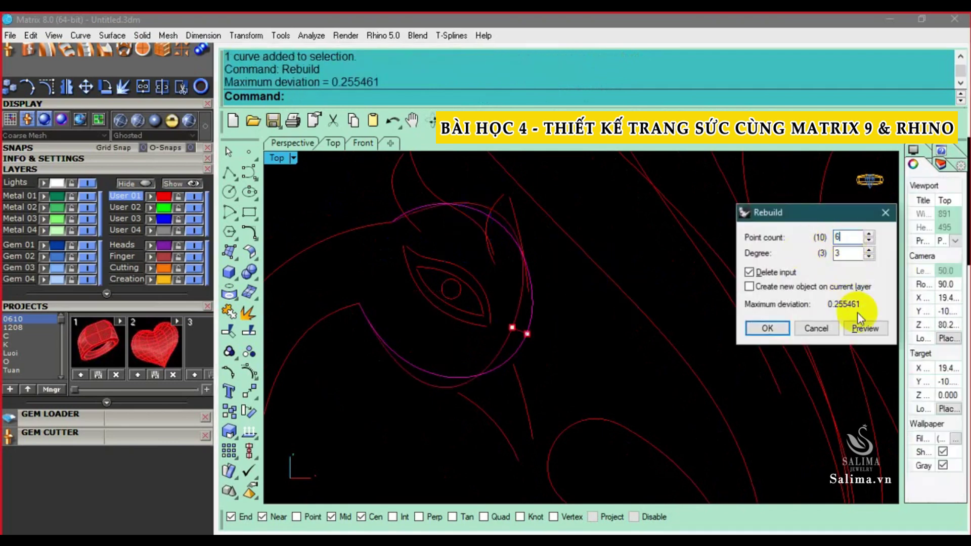
pyautogui.click(865, 328)
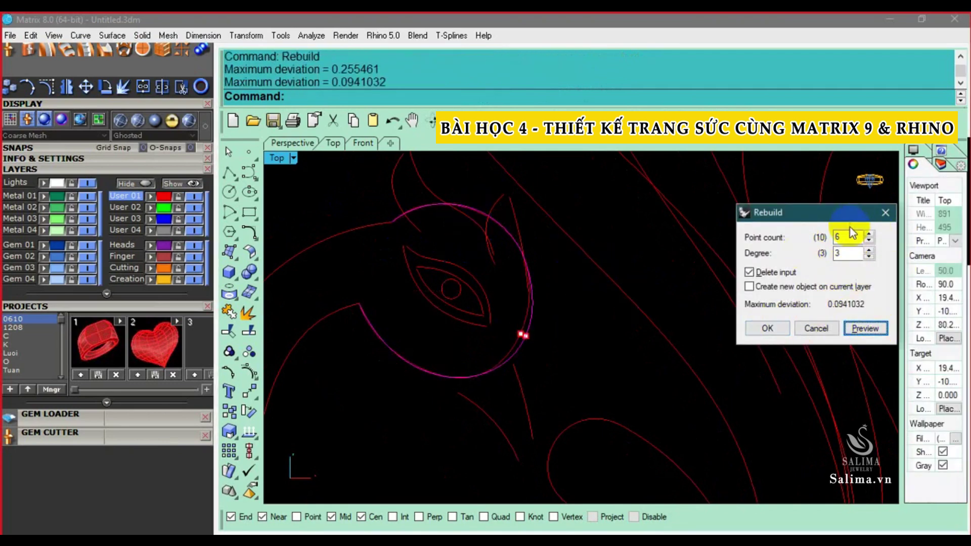
pyautogui.write('7')
pyautogui.click(865, 328)
pyautogui.click(769, 328)
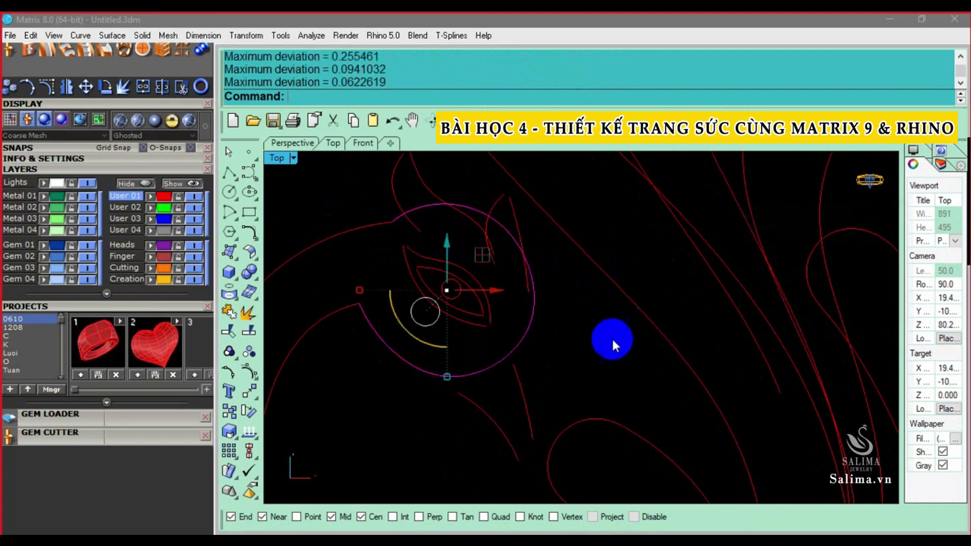
# Turn on control points and move the lower-left and right control points of the eye curve
pyautogui.scroll(2, 520, 347)
pyautogui.press('F10')
pyautogui.moveTo(399, 358); pyautogui.dragTo(488, 437)
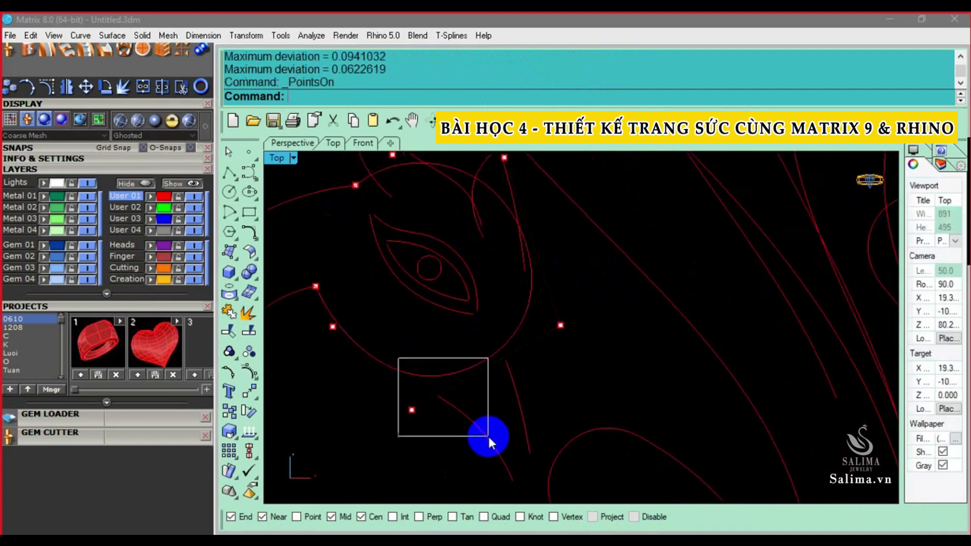
pyautogui.scroll(-1, 511, 404)
pyautogui.write('m')
pyautogui.press('Return')
pyautogui.click(575, 354)
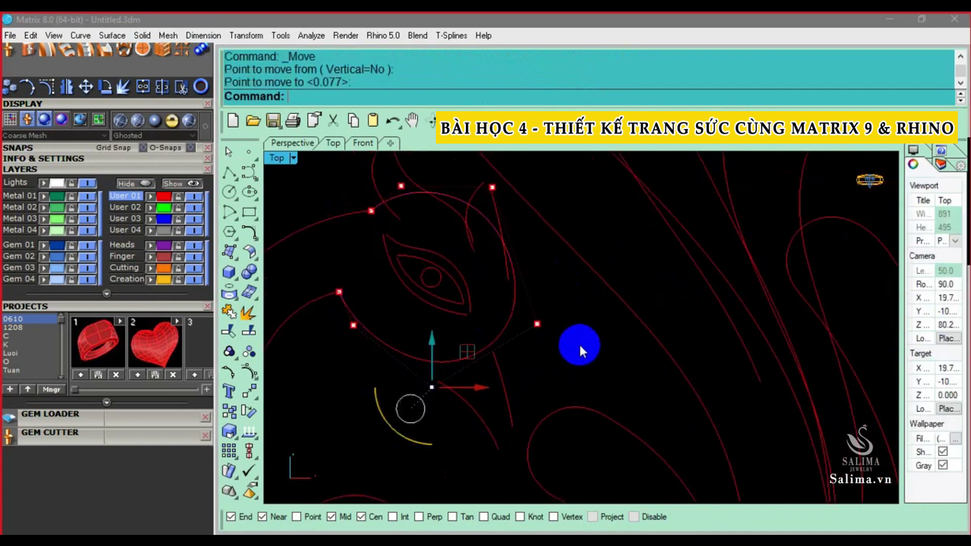
pyautogui.press('Escape')
pyautogui.write('m')
pyautogui.press('Return')
pyautogui.click(537, 323)
pyautogui.press('Return')
pyautogui.click(562, 334)
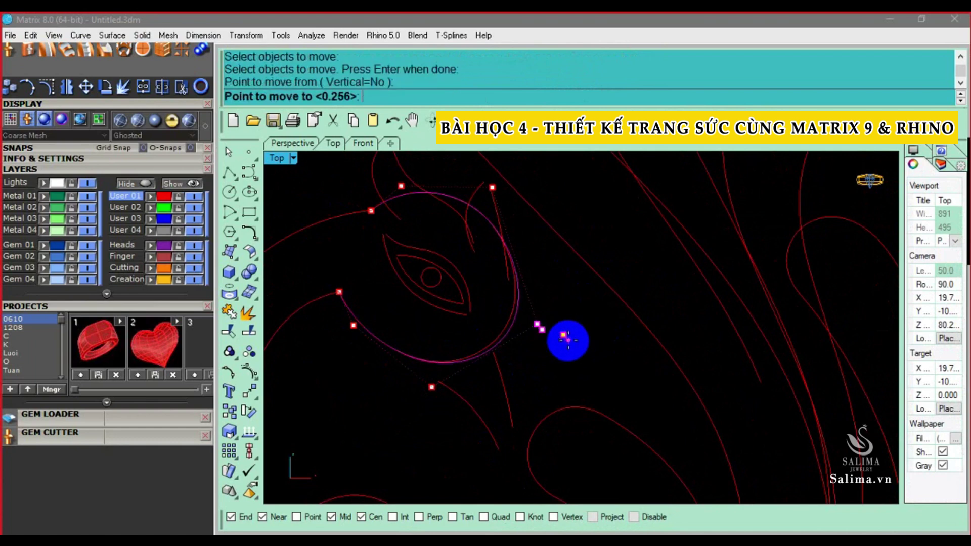
pyautogui.click(515, 237)
# Move the next control points along the top of the eye loop to reshape it
pyautogui.write('m')
pyautogui.press('Return')
pyautogui.click(556, 203)
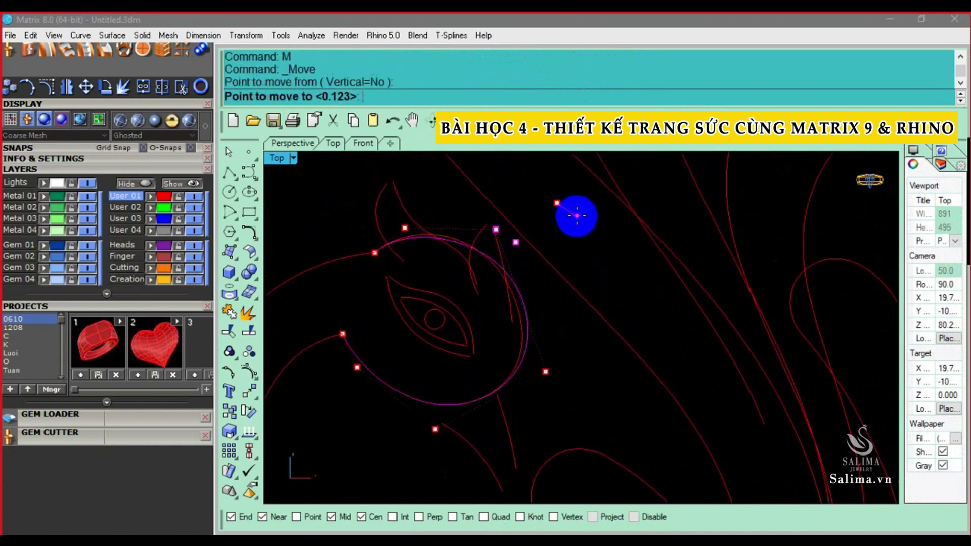
pyautogui.click(577, 215)
pyautogui.click(481, 222)
pyautogui.scroll(1, 385, 225)
pyautogui.write('m')
pyautogui.press('Return')
pyautogui.click(394, 223)
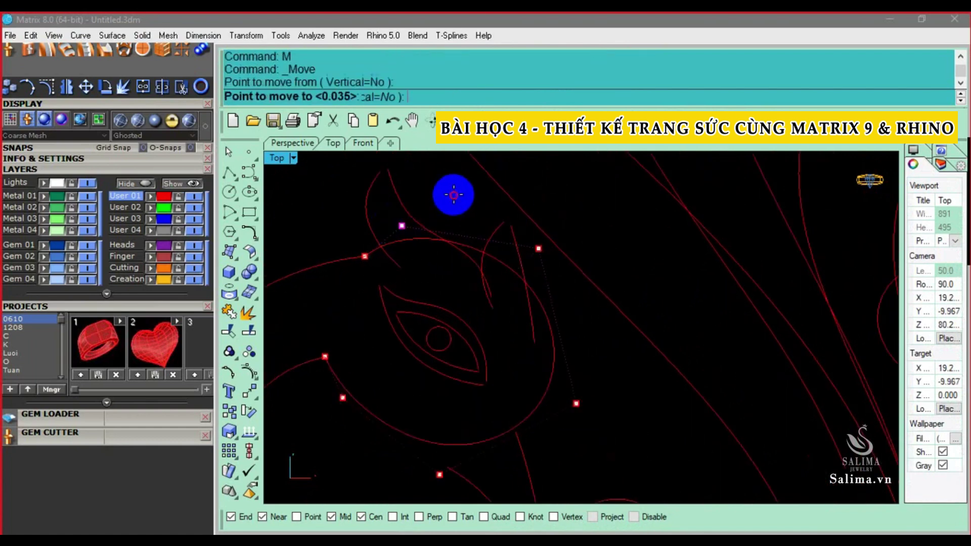
pyautogui.click(453, 195)
pyautogui.scroll(1, 510, 248)
pyautogui.click(545, 250)
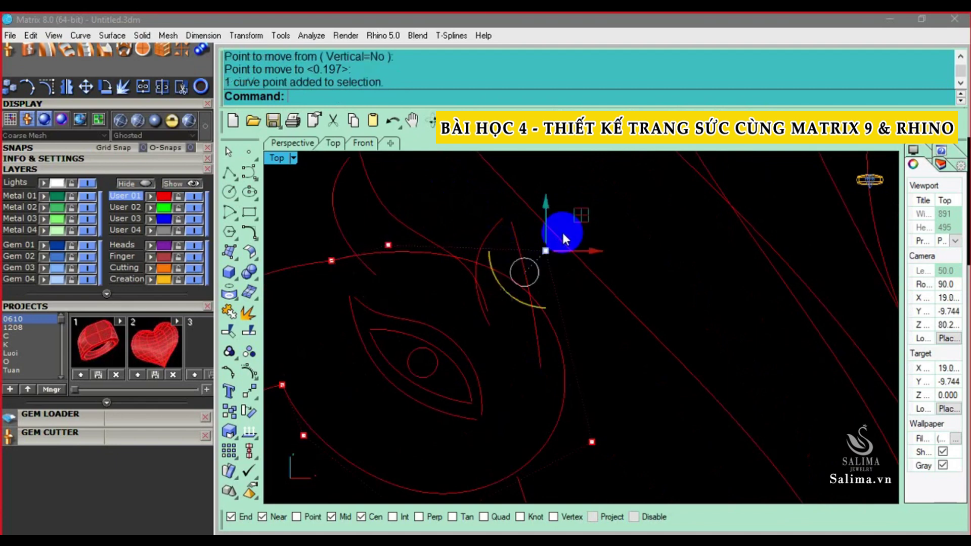
pyautogui.press('m')
pyautogui.press('Return')
pyautogui.click(615, 212)
pyautogui.press('m')
pyautogui.press('Return')
pyautogui.click(628, 212)
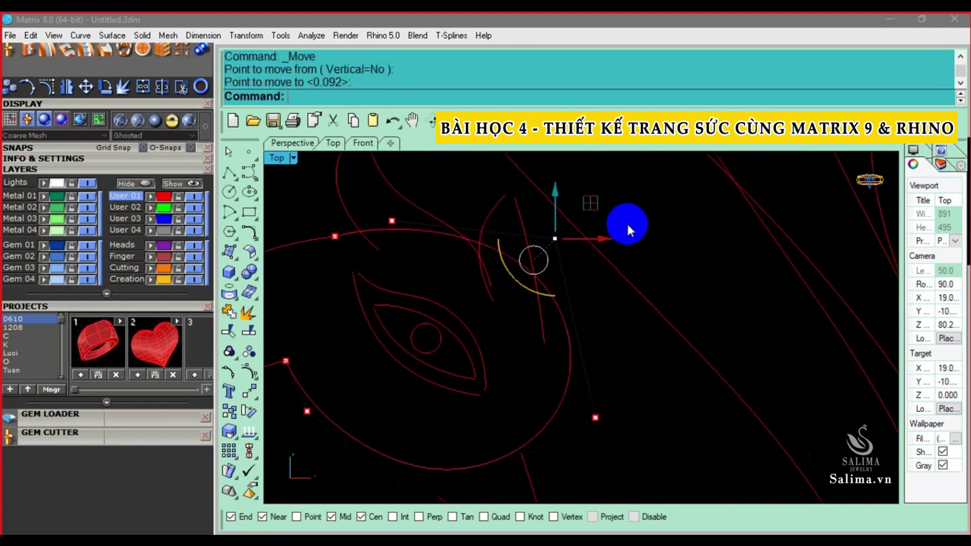
# Nudge more control points on the right side of the eye curve into place
pyautogui.moveTo(628, 228); pyautogui.dragTo(667, 219, button='right')
pyautogui.press('m')
pyautogui.press('Return')
pyautogui.click(674, 221)
pyautogui.press('m')
pyautogui.press('Return')
pyautogui.click(478, 239)
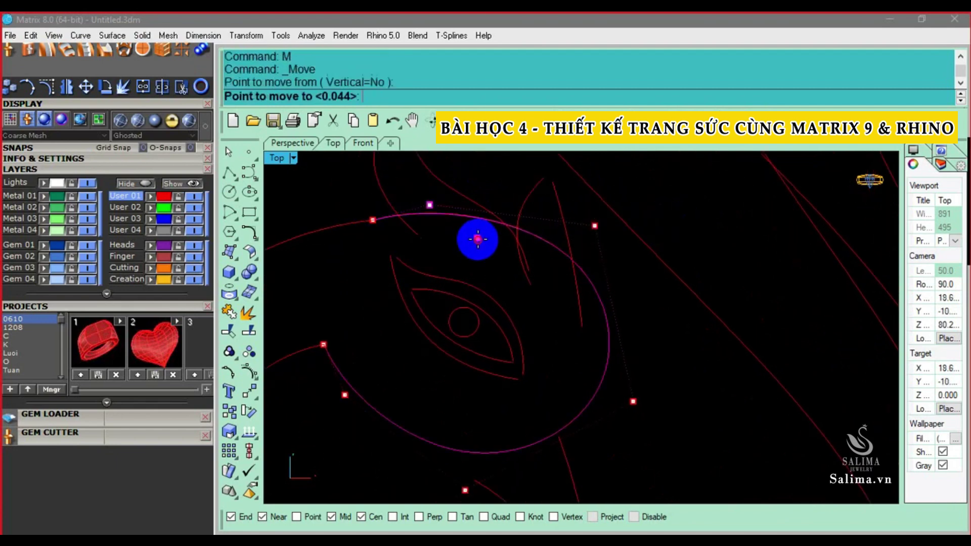
pyautogui.moveTo(546, 266); pyautogui.dragTo(539, 262, button='right')
pyautogui.press('m')
pyautogui.press('Return')
pyautogui.click(666, 198)
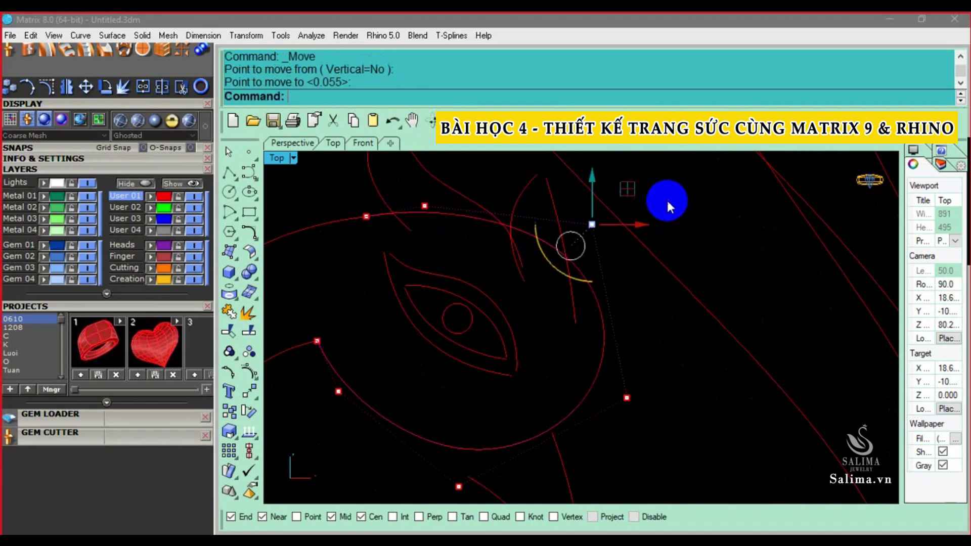
pyautogui.press('m')
pyautogui.press('Return')
pyautogui.click(666, 201)
# Reposition the lower-right control points of the eye loop with further small moves
pyautogui.click(627, 369)
pyautogui.press('m')
pyautogui.press('Return')
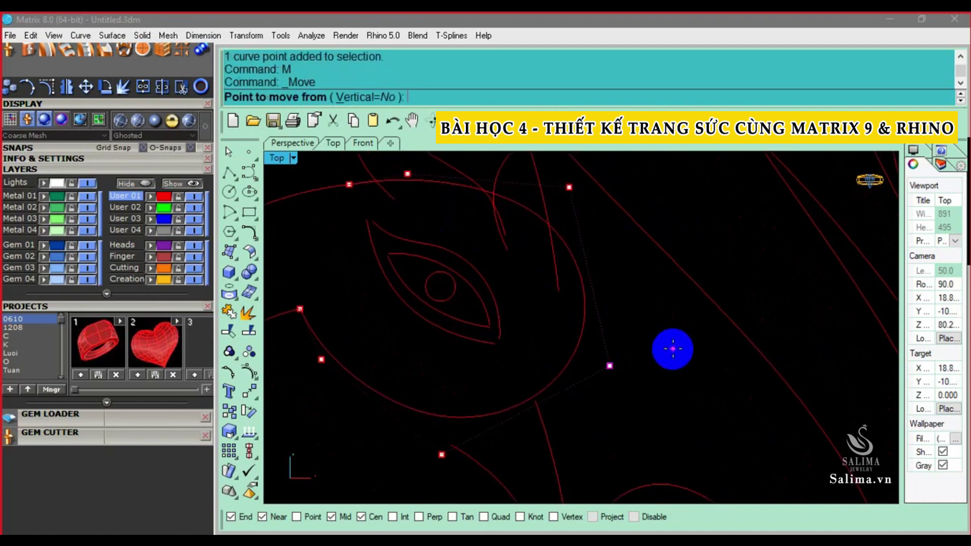
pyautogui.click(670, 348)
pyautogui.click(671, 344)
pyautogui.moveTo(644, 372)
pyautogui.mouseDown(button='right')
pyautogui.moveTo(600, 334)
pyautogui.moveTo(572, 356)
pyautogui.mouseUp(button='right')
pyautogui.click(518, 387)
pyautogui.press('m')
pyautogui.press('Return')
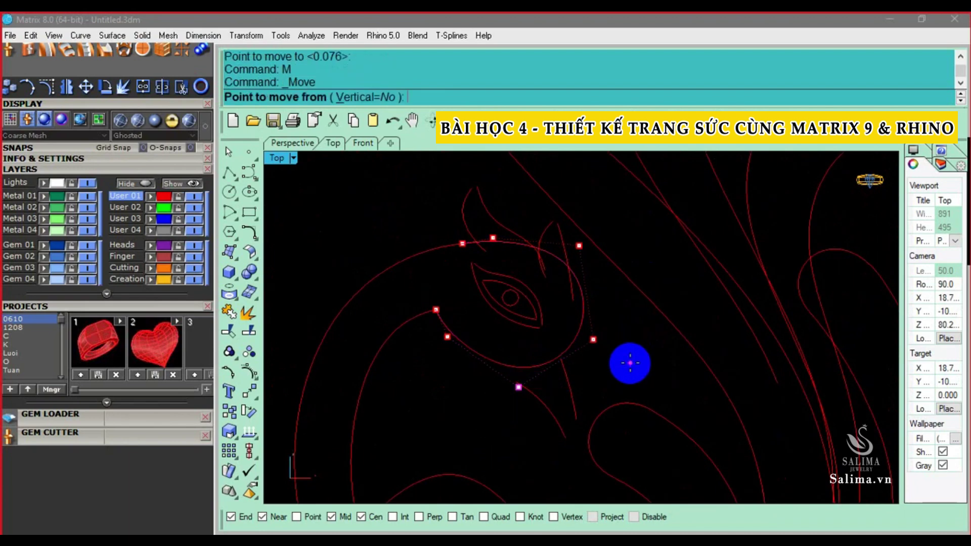
pyautogui.click(630, 364)
pyautogui.press('Escape')
pyautogui.click(444, 334)
pyautogui.scroll(2, 472, 317)
pyautogui.press('m')
pyautogui.press('Return')
pyautogui.click(474, 315)
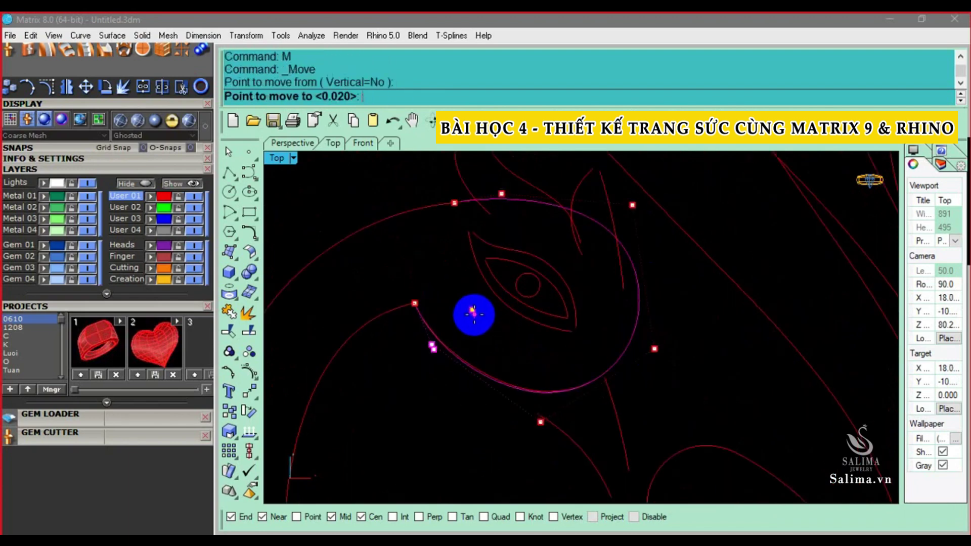
pyautogui.press('m')
pyautogui.press('Return')
pyautogui.click(470, 320)
# Make final small moves to the lower and upper control points of the eye curve
pyautogui.click(491, 429)
pyautogui.click(540, 421)
pyautogui.press('m')
pyautogui.press('Return')
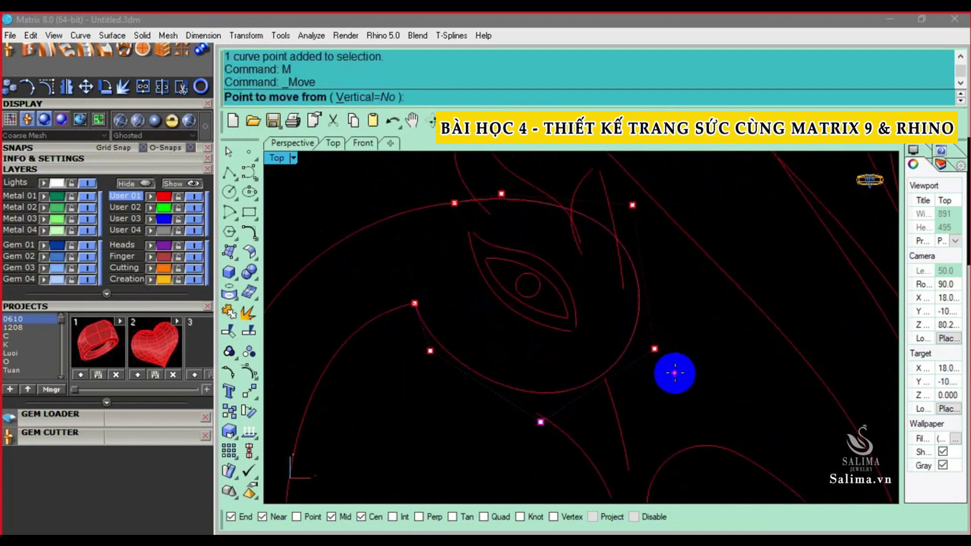
pyautogui.click(675, 372)
pyautogui.click(654, 349)
pyautogui.press('m')
pyautogui.press('Return')
pyautogui.click(696, 354)
pyautogui.click(692, 359)
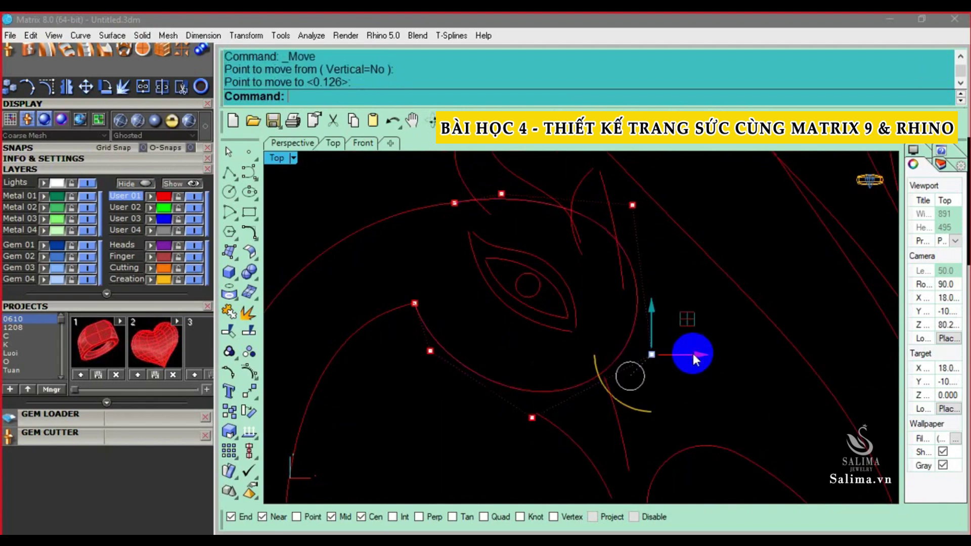
pyautogui.click(632, 205)
pyautogui.press('m')
pyautogui.press('Return')
pyautogui.click(707, 200)
pyautogui.click(710, 205)
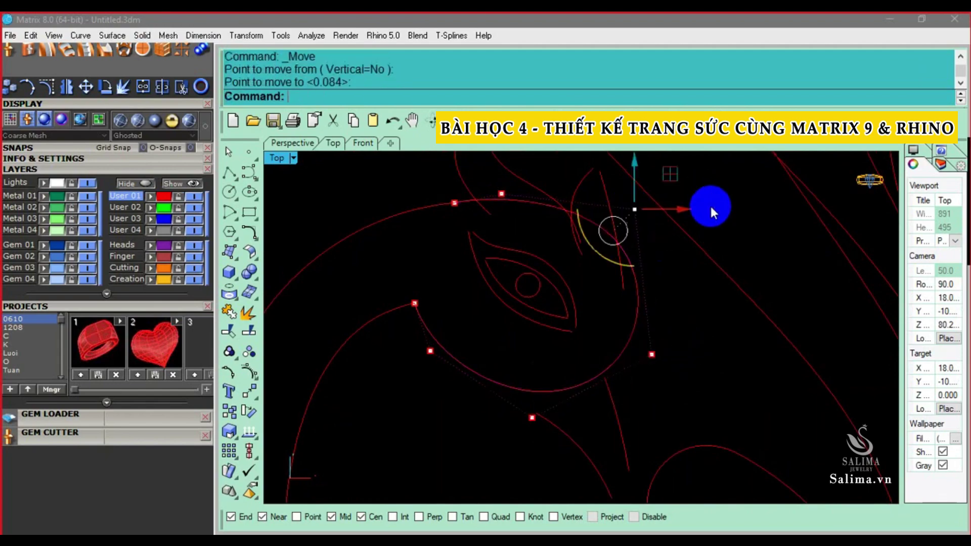
pyautogui.scroll(-3, 710, 212)
pyautogui.scroll(-2, 667, 259)
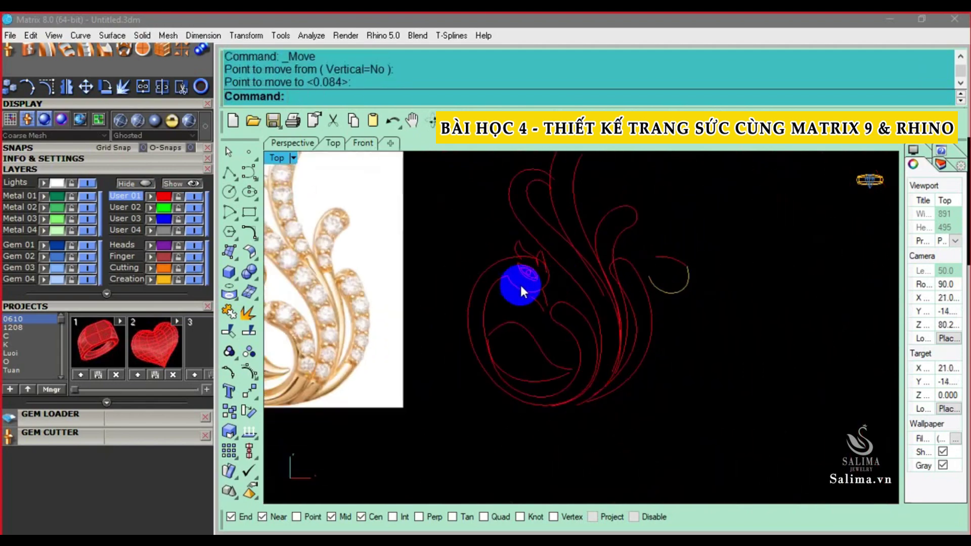
pyautogui.scroll(2, 521, 287)
pyautogui.scroll(1, 526, 239)
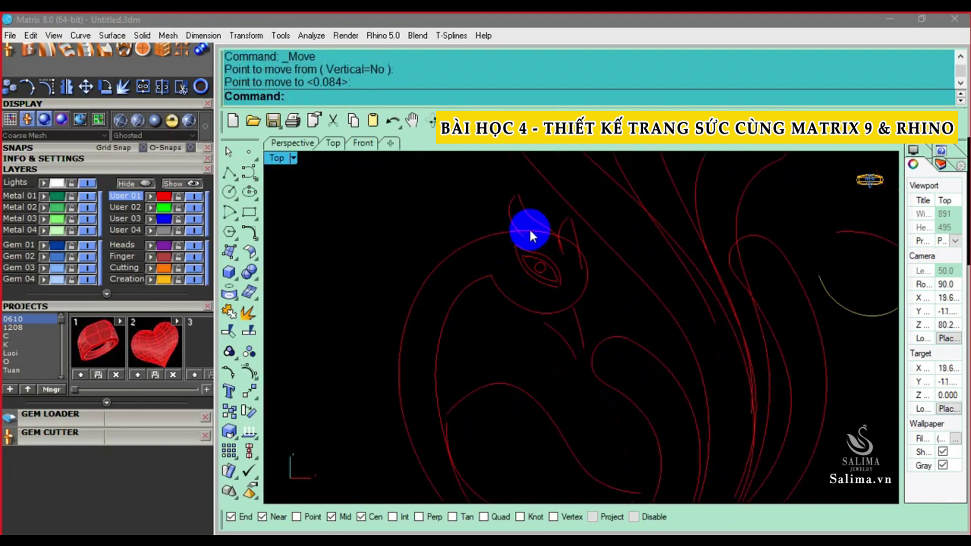
pyautogui.click(526, 229)
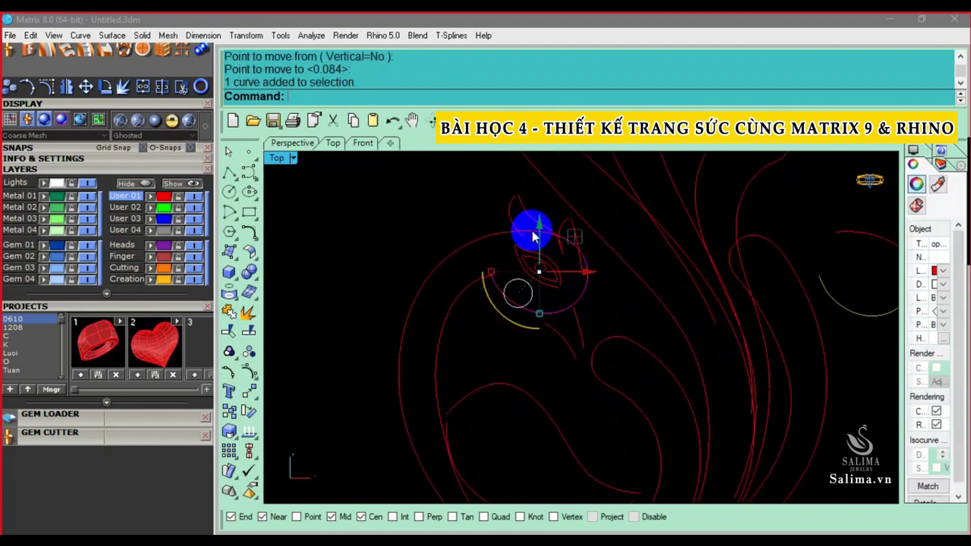
pyautogui.scroll(-1, 532, 231)
pyautogui.scroll(-2, 564, 248)
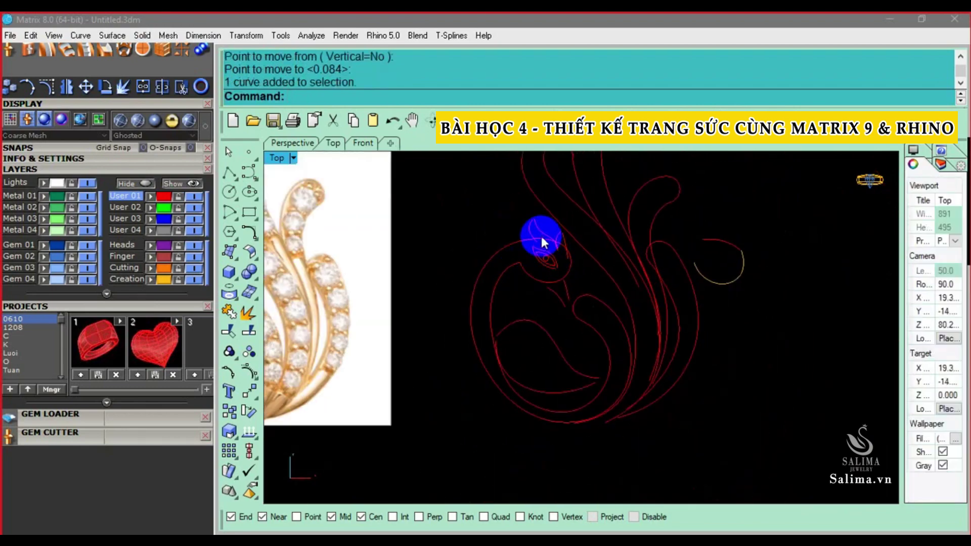
pyautogui.scroll(2, 538, 238)
pyautogui.scroll(-2, 582, 267)
pyautogui.scroll(1, 552, 263)
pyautogui.scroll(2, 369, 257)
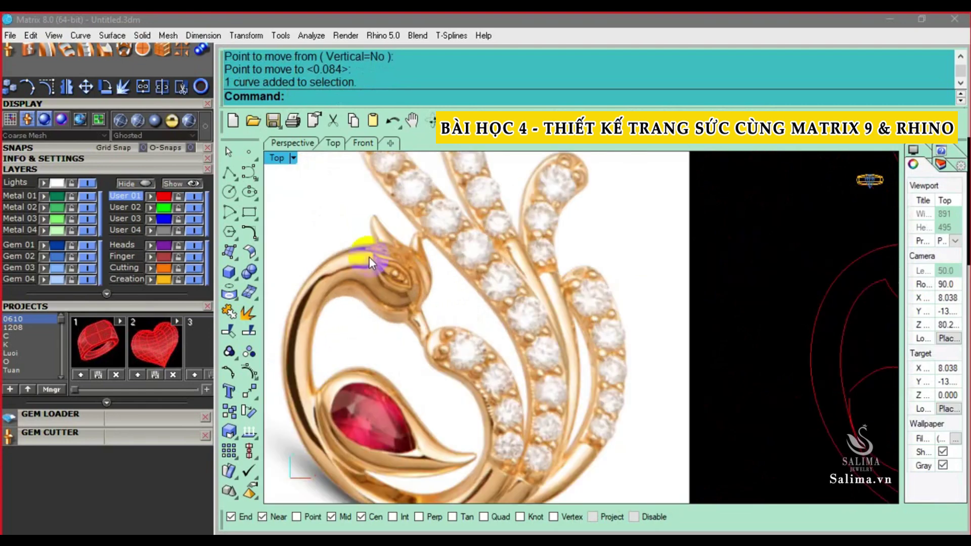
pyautogui.scroll(-2, 672, 258)
pyautogui.scroll(1, 392, 271)
pyautogui.scroll(1, 399, 239)
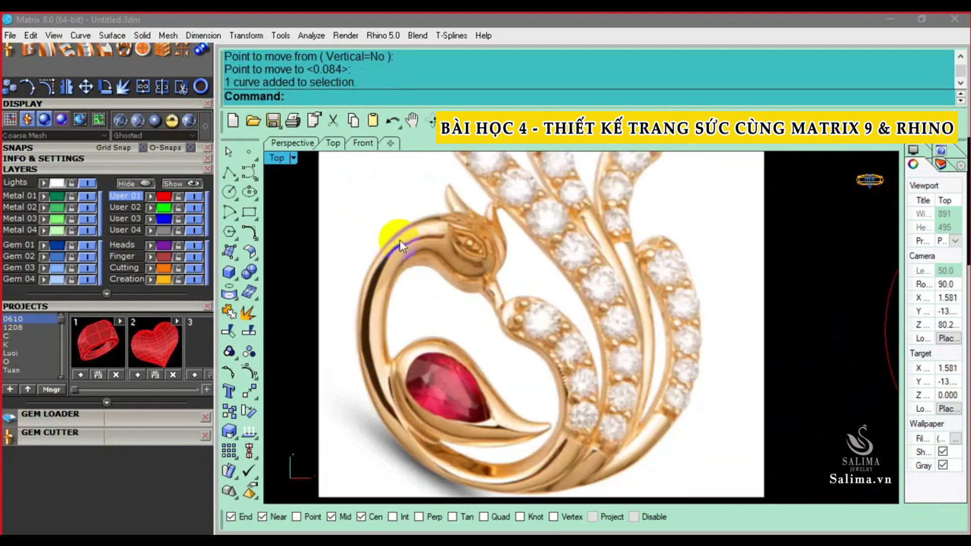
pyautogui.scroll(-4, 396, 228)
pyautogui.scroll(3, 400, 251)
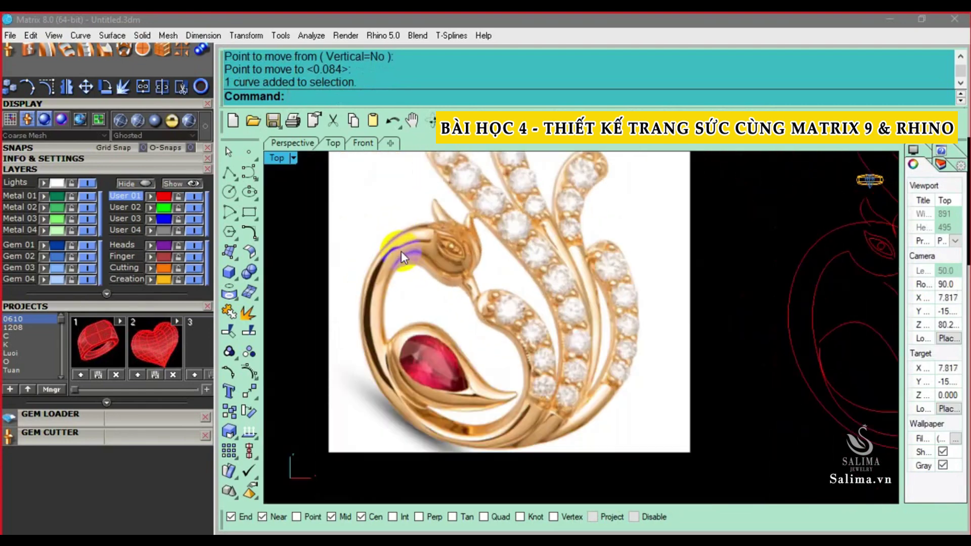
pyautogui.scroll(-1, 411, 230)
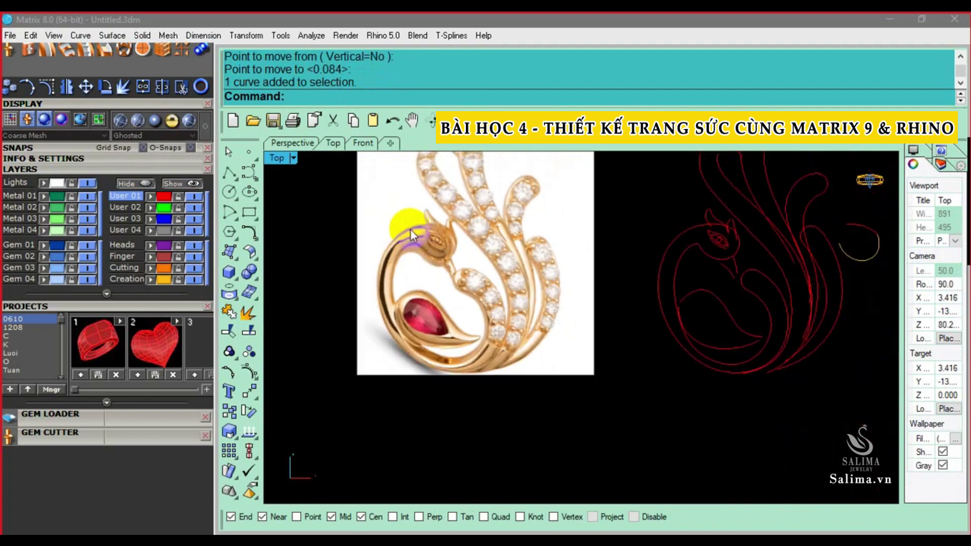
pyautogui.scroll(1, 417, 232)
pyautogui.scroll(1, 400, 234)
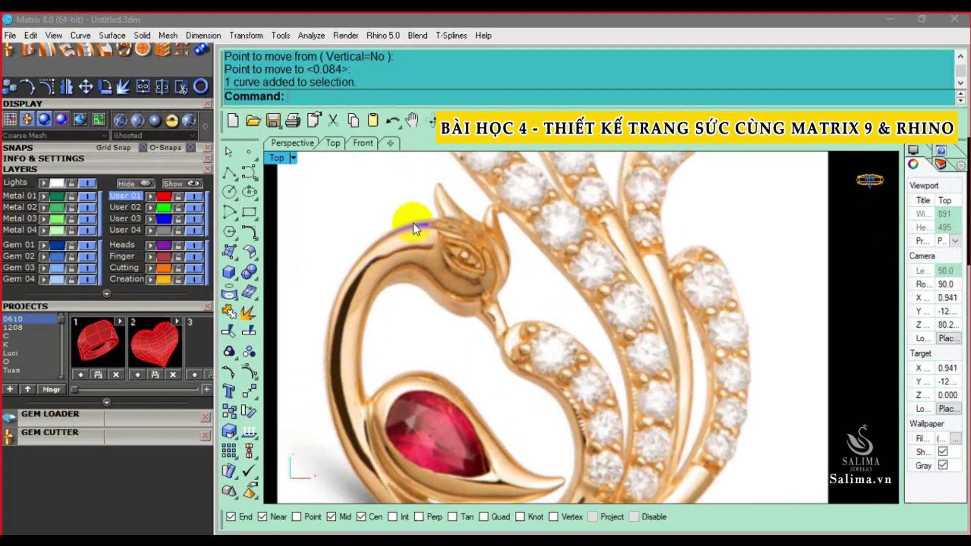
pyautogui.scroll(-1, 394, 238)
pyautogui.scroll(1, 399, 226)
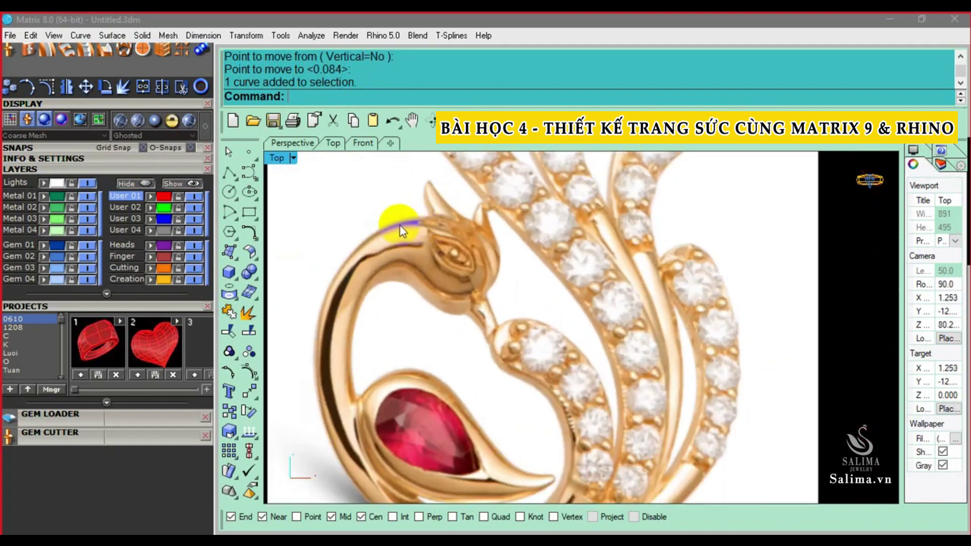
pyautogui.scroll(-1, 374, 251)
pyautogui.scroll(-1, 377, 250)
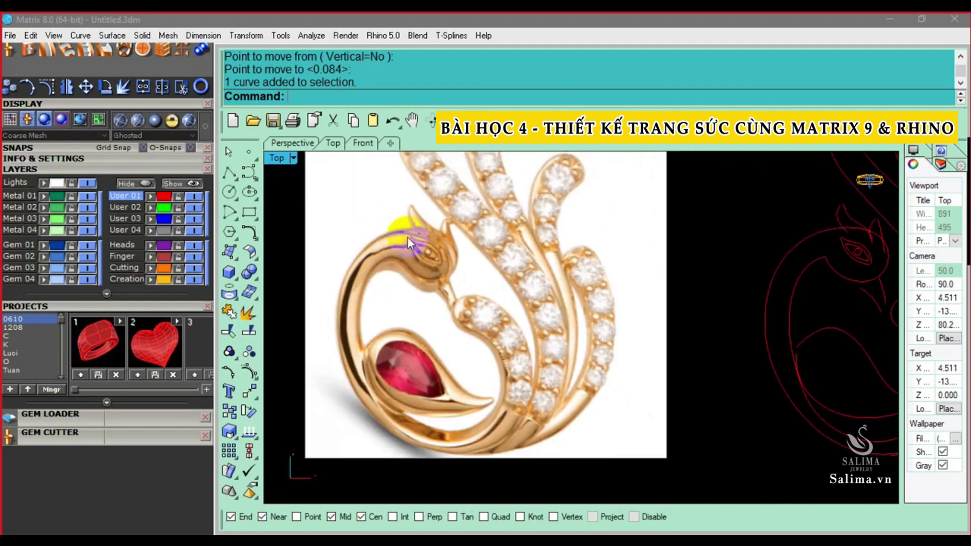
# Select the two head outline curves and Join them
pyautogui.click(744, 247)
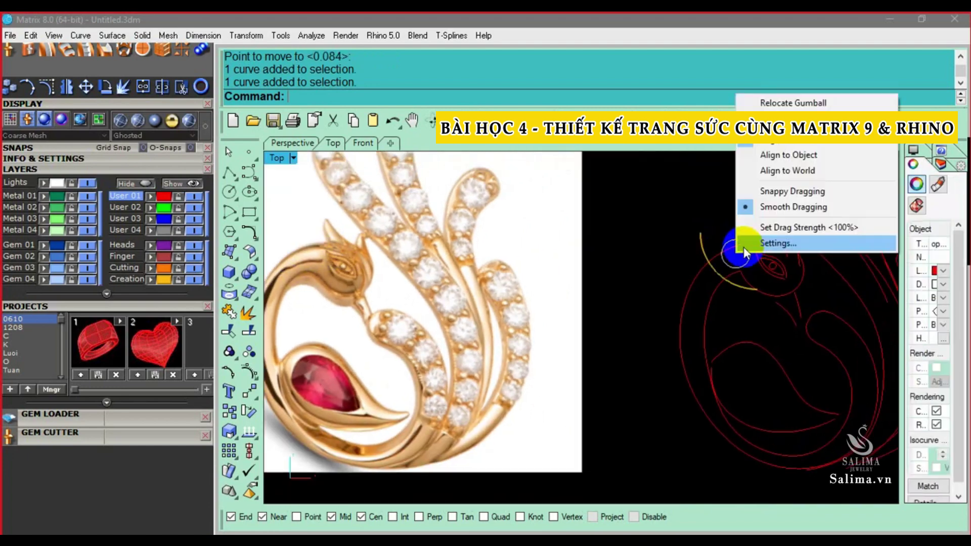
pyautogui.scroll(2, 718, 247)
pyautogui.scroll(2, 644, 254)
pyautogui.click(625, 247)
pyautogui.scroll(1, 604, 247)
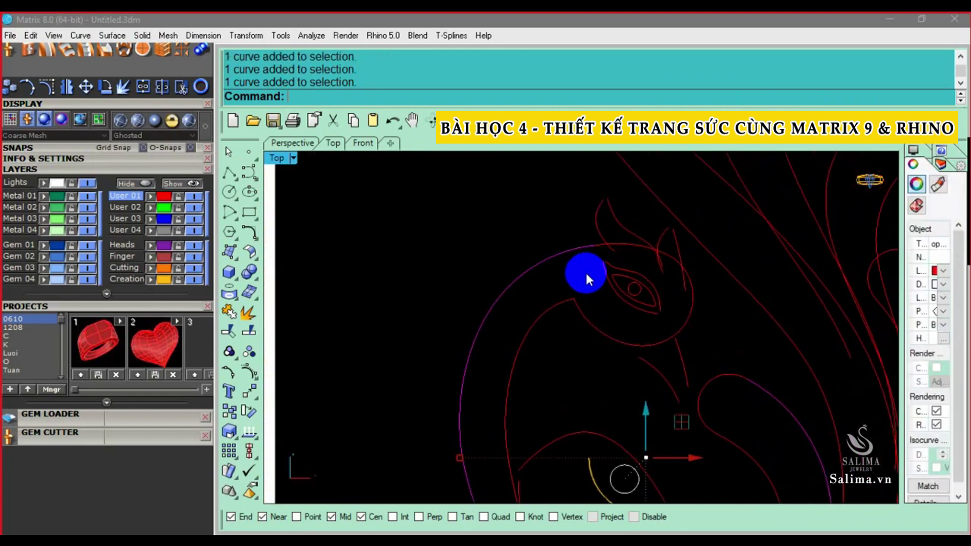
pyautogui.scroll(1, 584, 271)
pyautogui.click(631, 236)
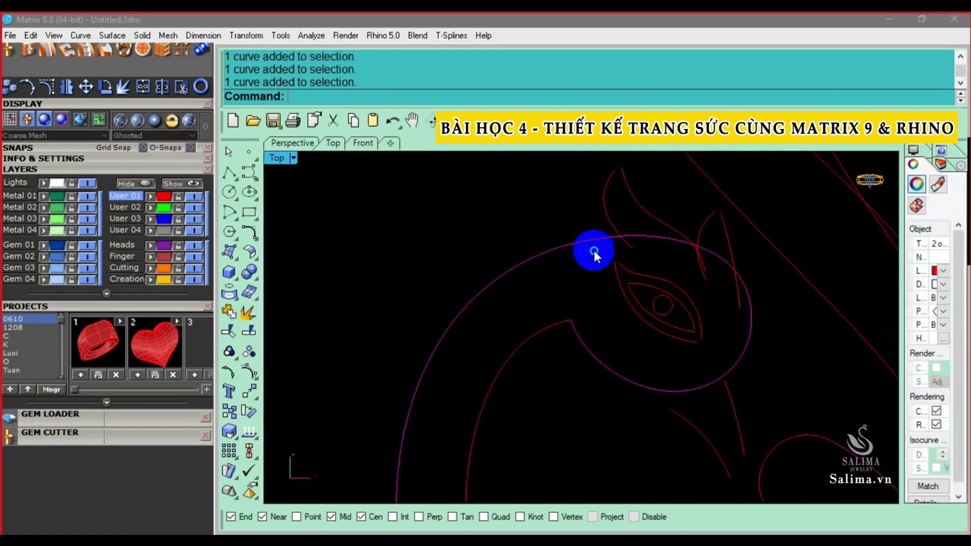
pyautogui.scroll(-2, 586, 247)
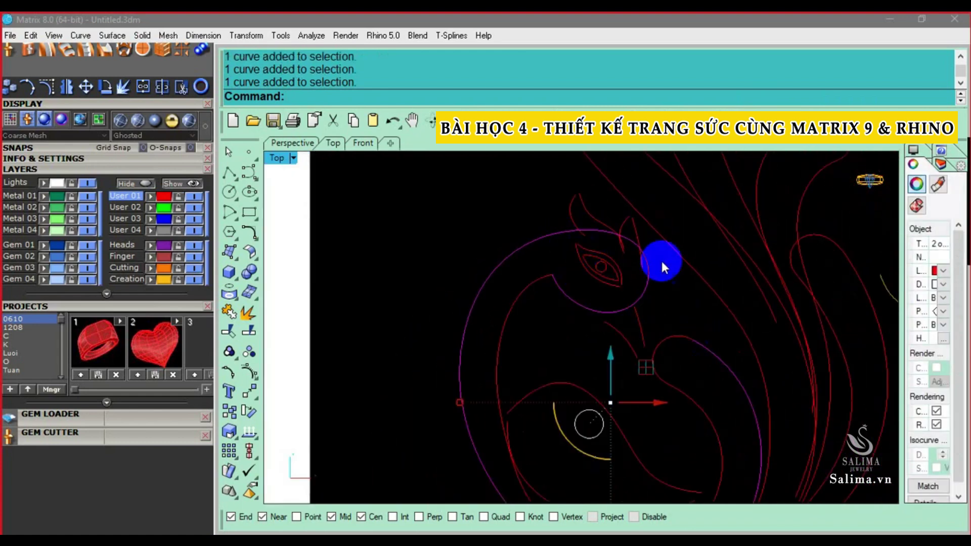
pyautogui.scroll(2, 602, 248)
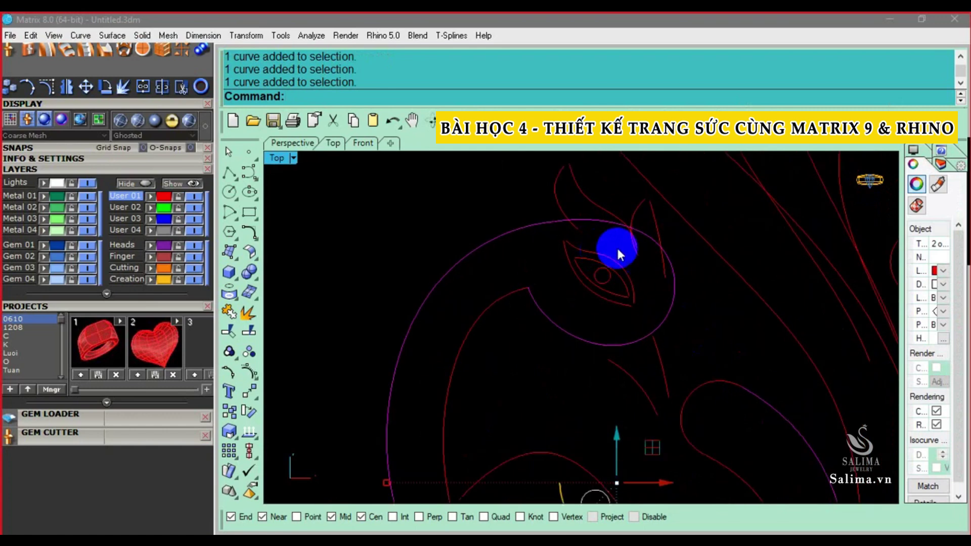
pyautogui.click(246, 316)
# Select the joined head curve and start the Rebuild command on it
pyautogui.click(514, 234)
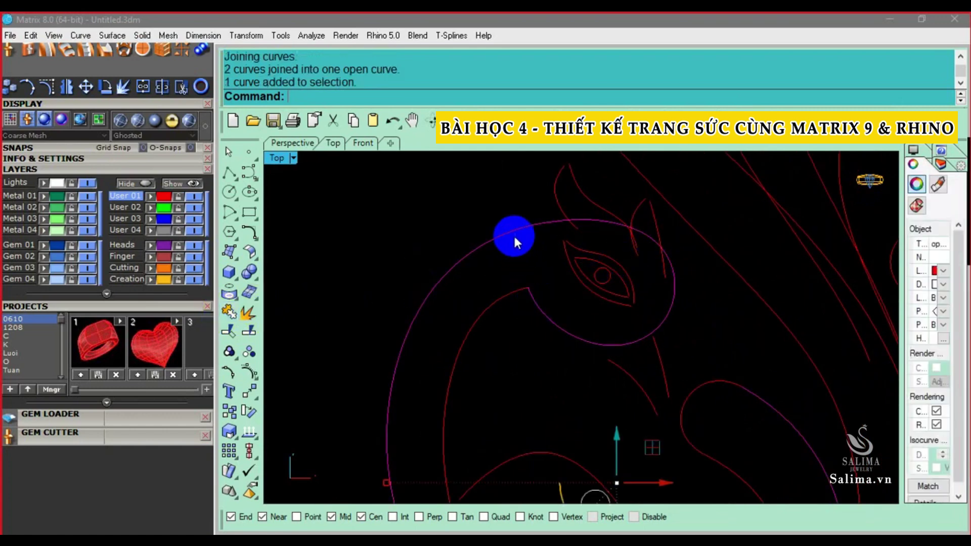
pyautogui.press('Escape')
pyautogui.click(531, 271)
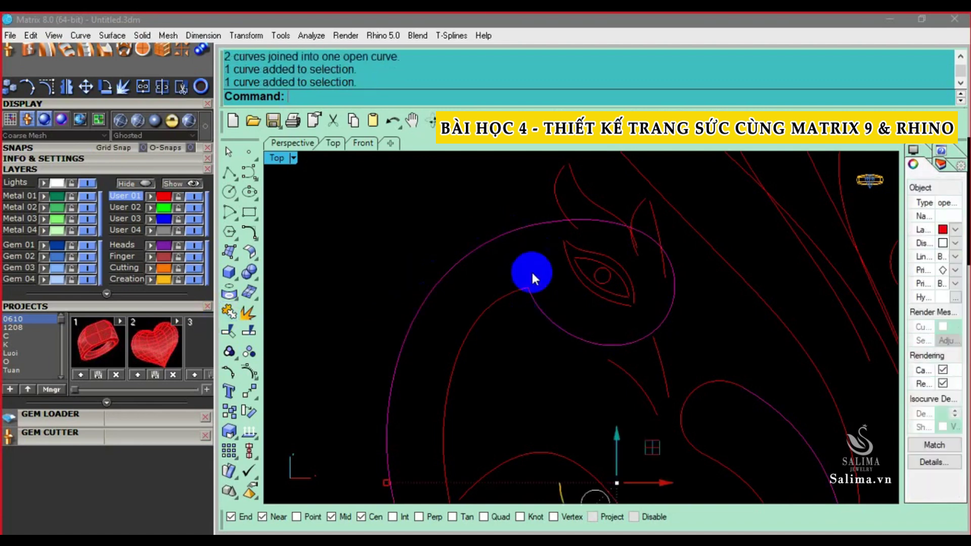
pyautogui.scroll(-2, 652, 313)
pyautogui.scroll(2, 622, 309)
pyautogui.write('R')
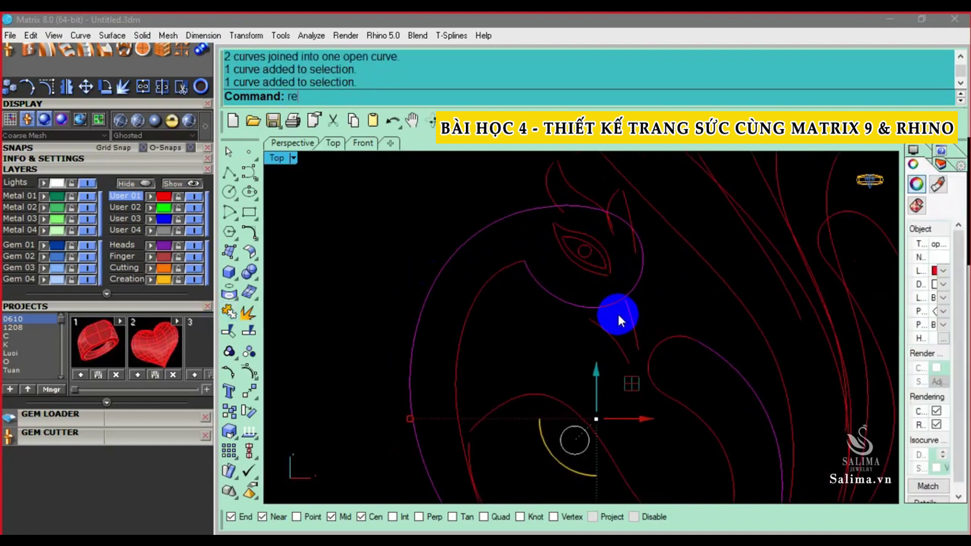
pyautogui.write('ebuild')
pyautogui.scroll(2, 617, 313)
pyautogui.press('Return')
# Apply the pending rebuild to the current curve with its existing settings
pyautogui.doubleClick(847, 237)
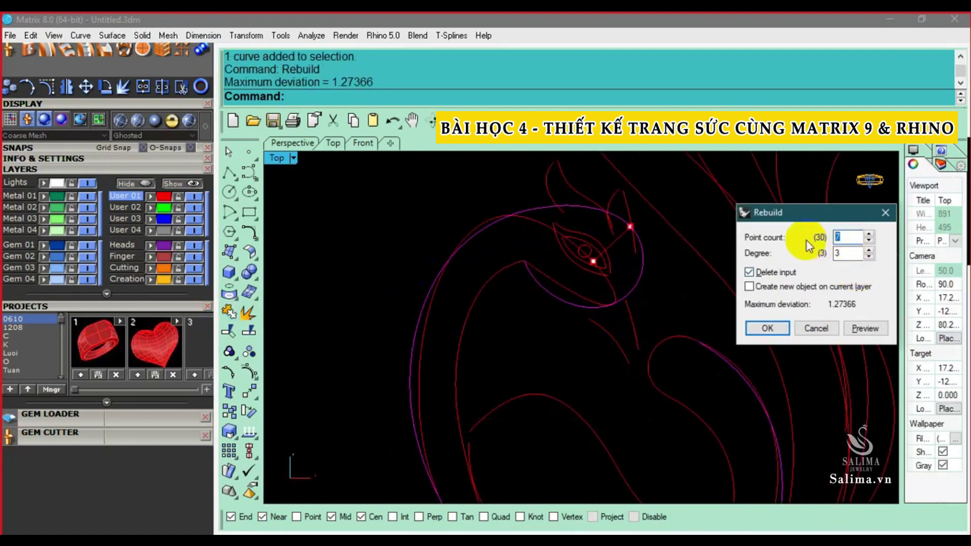
pyautogui.press('Return')
pyautogui.click(257, 235)
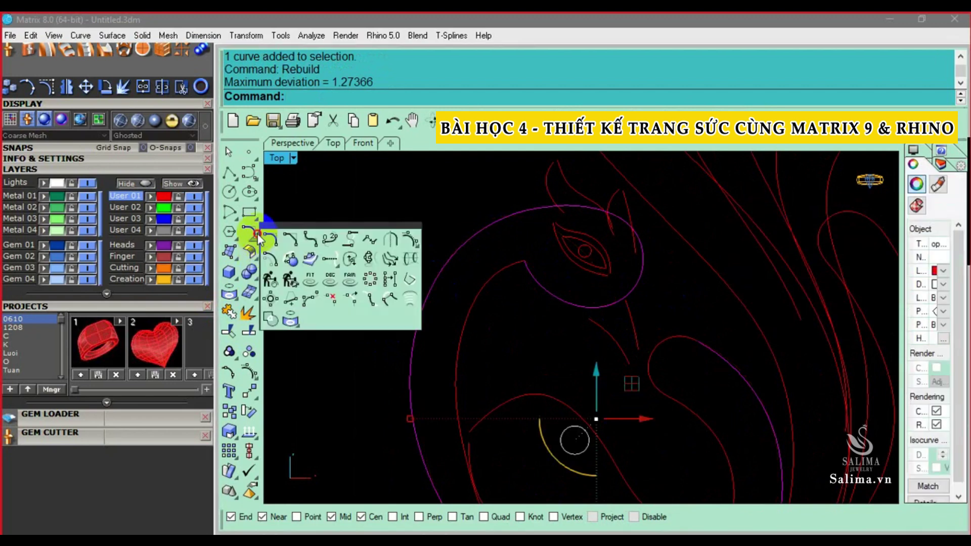
pyautogui.click(277, 281)
# Preview the head curve near the eye rebuilt at 35 points, degree 3, deviating about 0.0058
pyautogui.click(589, 210)
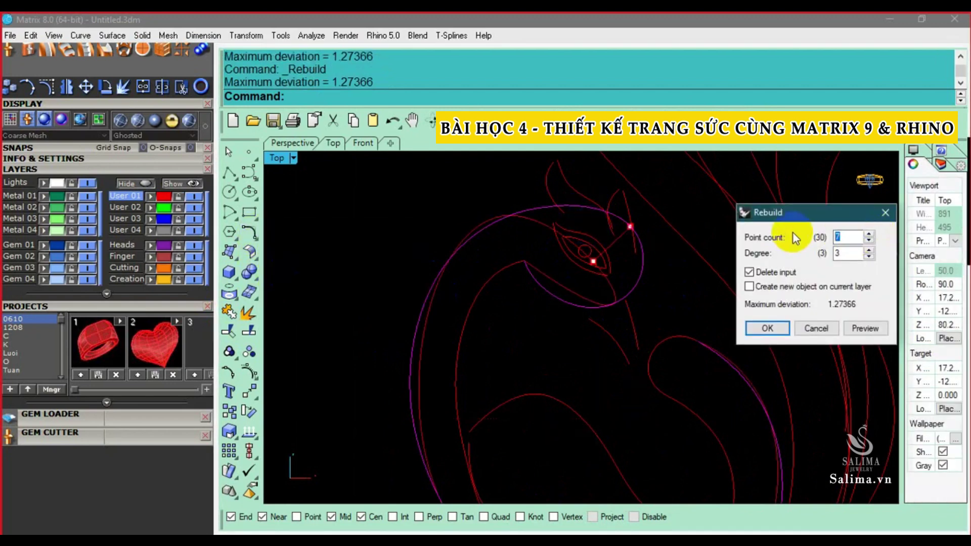
pyautogui.write('35')
pyautogui.click(865, 328)
pyautogui.moveTo(666, 300); pyautogui.dragTo(616, 287, button='right')
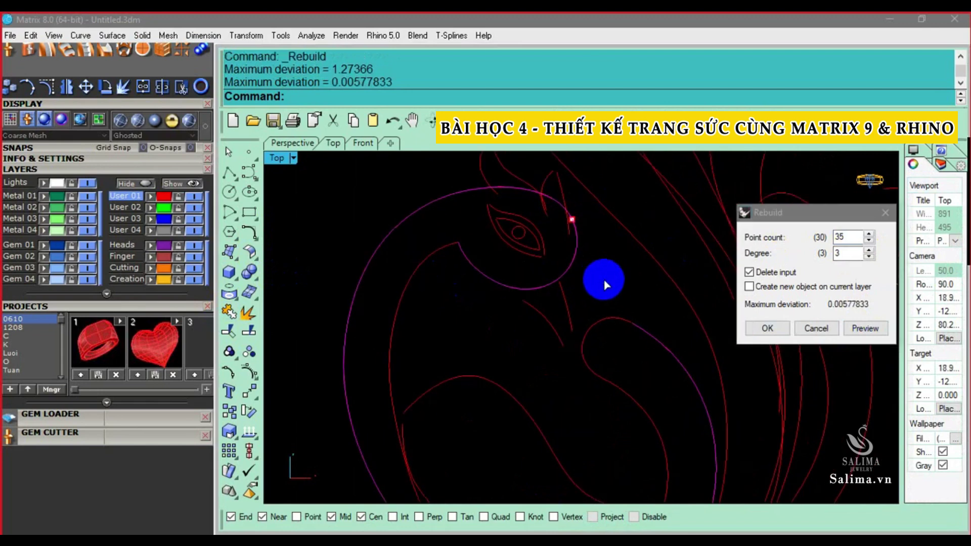
pyautogui.scroll(-2, 475, 264)
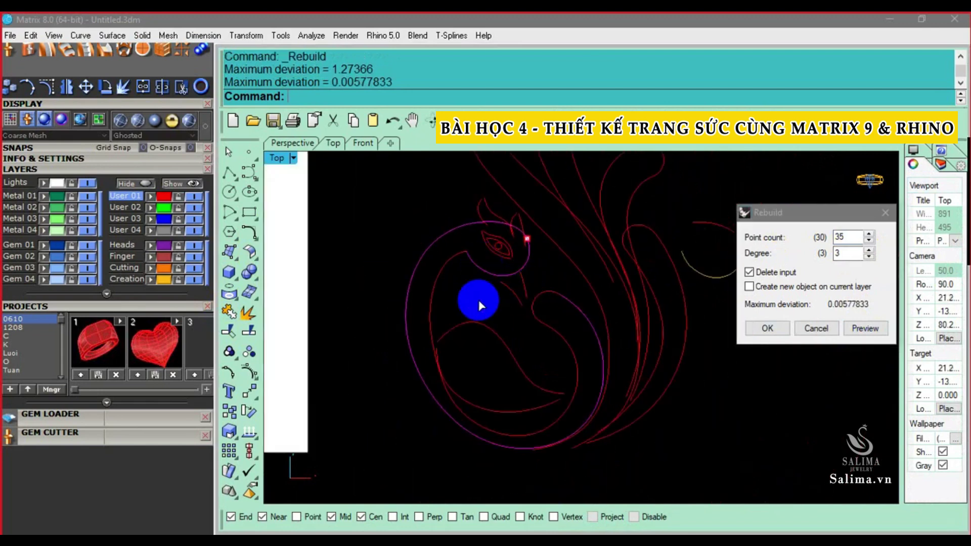
pyautogui.scroll(1, 549, 340)
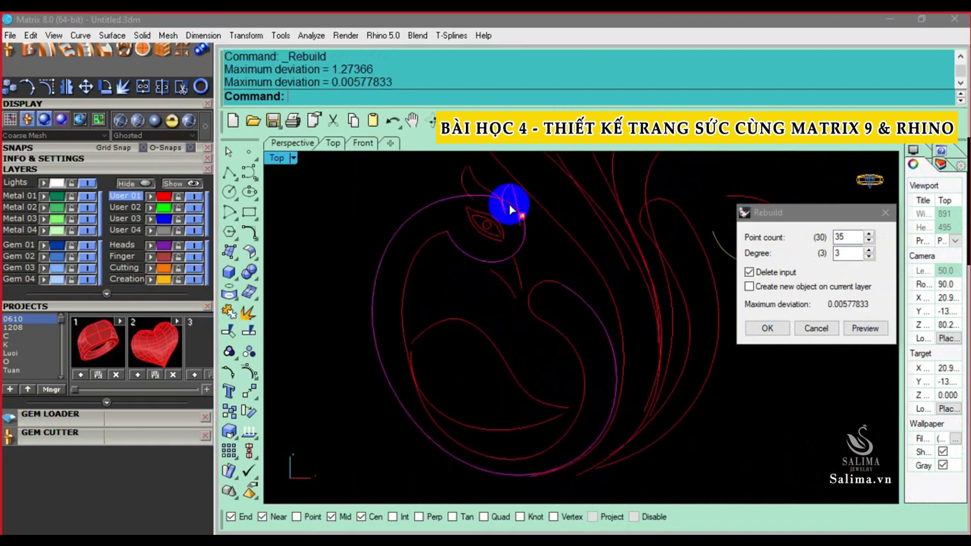
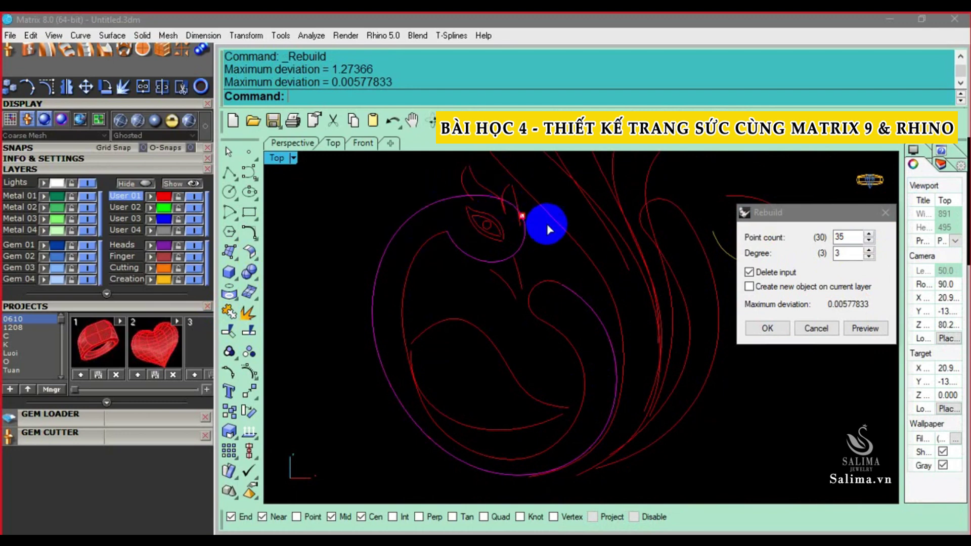
# Rebuild the swan head curve to 35 points and show its control points
pyautogui.click(864, 237)
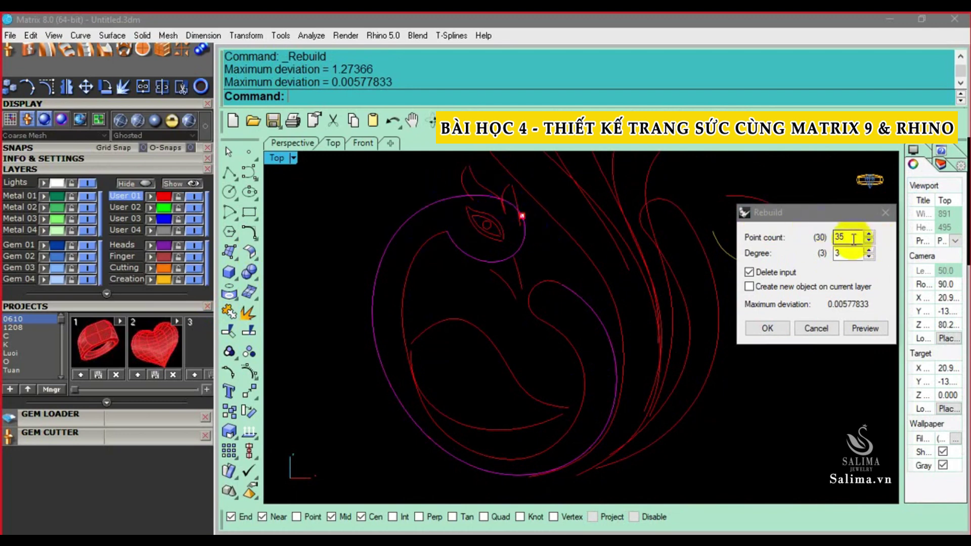
pyautogui.click(767, 329)
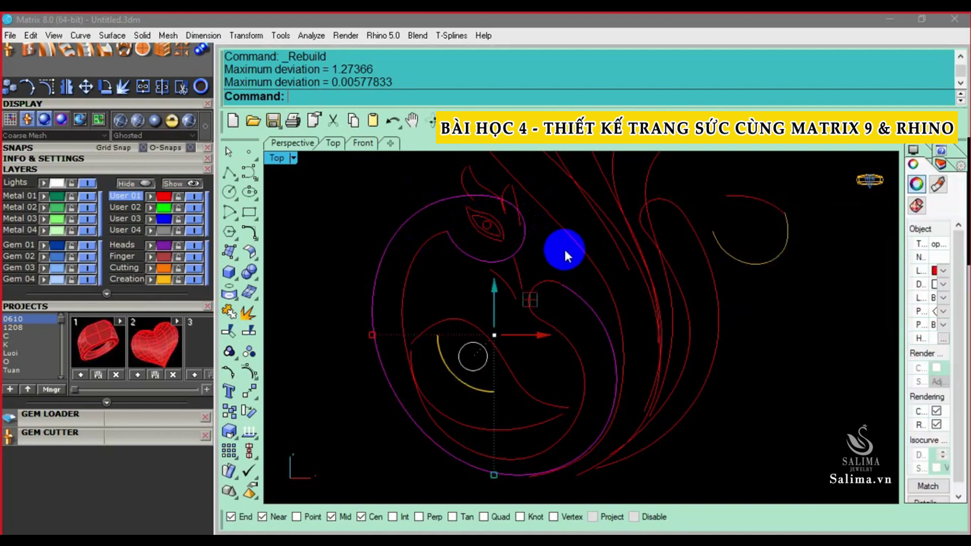
pyautogui.press('F10')
pyautogui.scroll(5, 495, 217)
pyautogui.scroll(4, 455, 207)
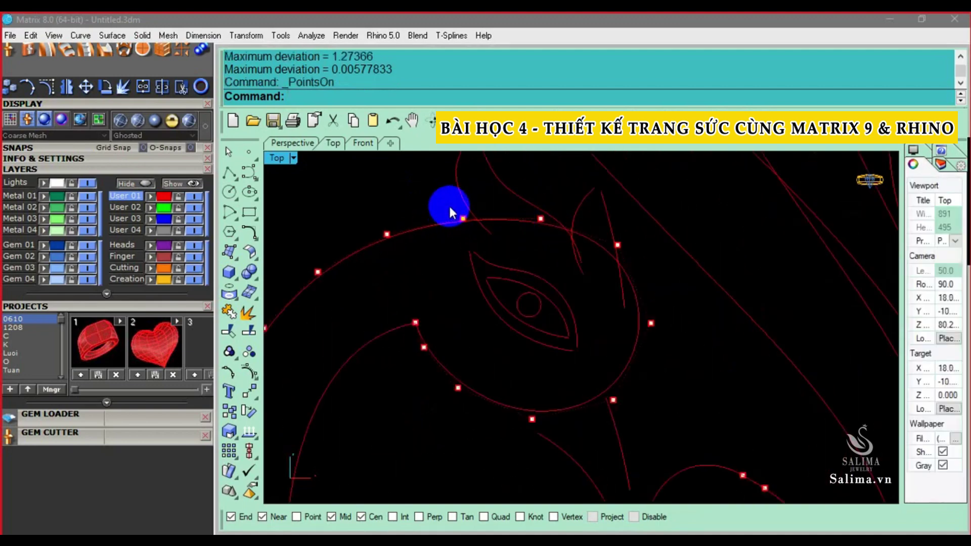
pyautogui.scroll(4, 478, 217)
# Select two control points on the head curve and move them
pyautogui.moveTo(478, 217); pyautogui.dragTo(455, 178)
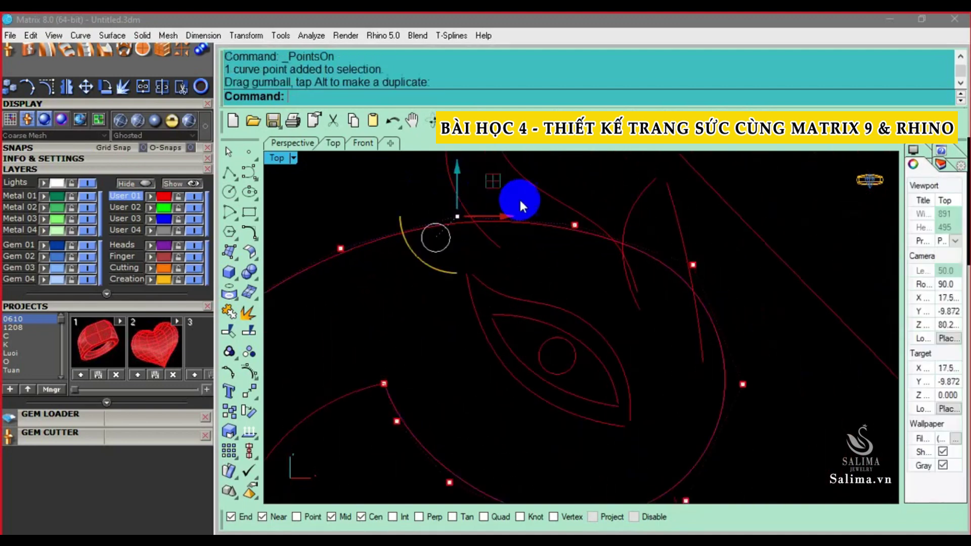
pyautogui.click(577, 222)
pyautogui.moveTo(593, 205); pyautogui.dragTo(586, 226, button='right')
pyautogui.write('m')
pyautogui.press('Return')
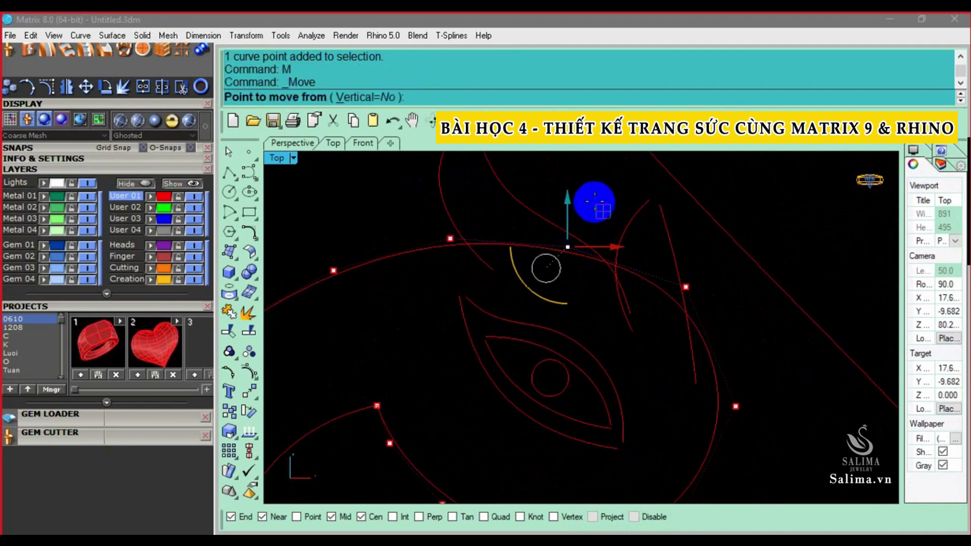
pyautogui.click(593, 205)
pyautogui.scroll(-2, 591, 200)
# Box-select three head control points and move them slightly
pyautogui.moveTo(372, 208); pyautogui.dragTo(576, 256)
pyautogui.write('m')
pyautogui.press('Return')
pyautogui.click(576, 254)
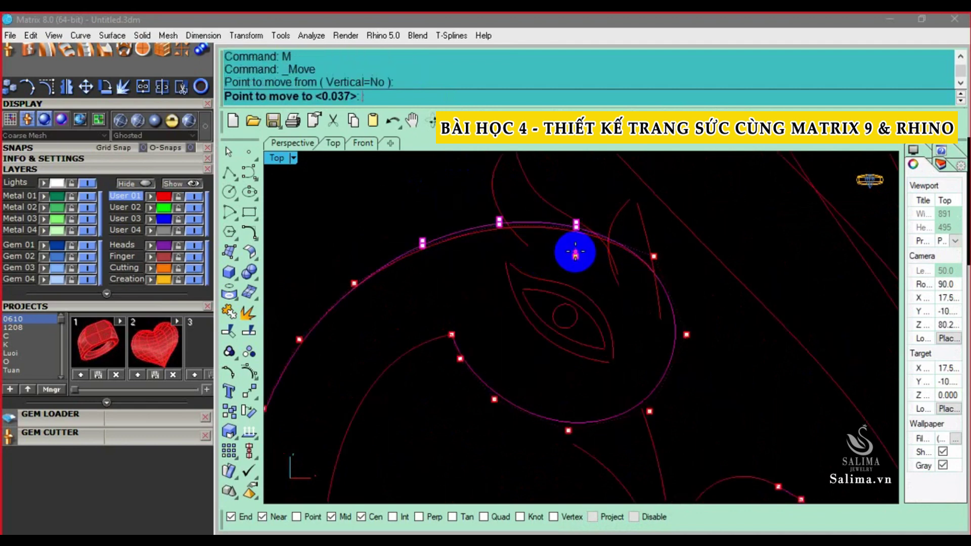
pyautogui.click(574, 251)
pyautogui.scroll(-2, 575, 248)
pyautogui.scroll(-2, 498, 260)
pyautogui.scroll(3, 475, 259)
pyautogui.scroll(-2, 487, 259)
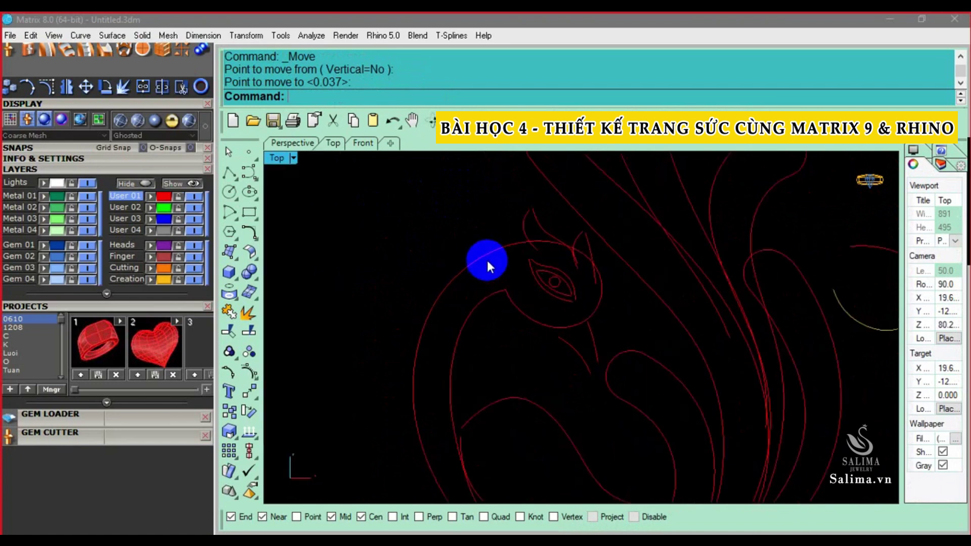
# Reposition two control points on the curve around the swan's eye
pyautogui.click(548, 248)
pyautogui.press('F10')
pyautogui.scroll(2, 566, 261)
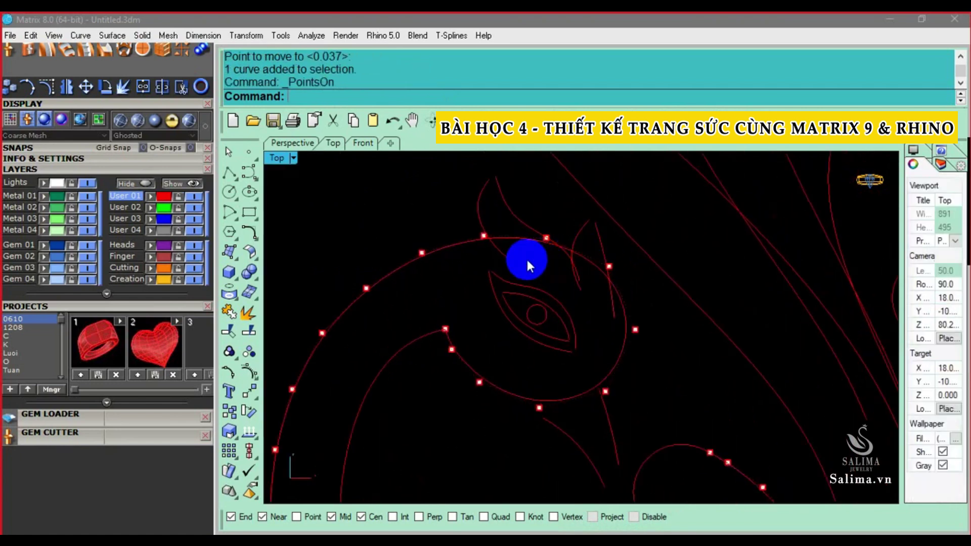
pyautogui.click(546, 237)
pyautogui.scroll(2, 589, 260)
pyautogui.keyDown('shift'); pyautogui.click(618, 267); pyautogui.keyUp('shift')
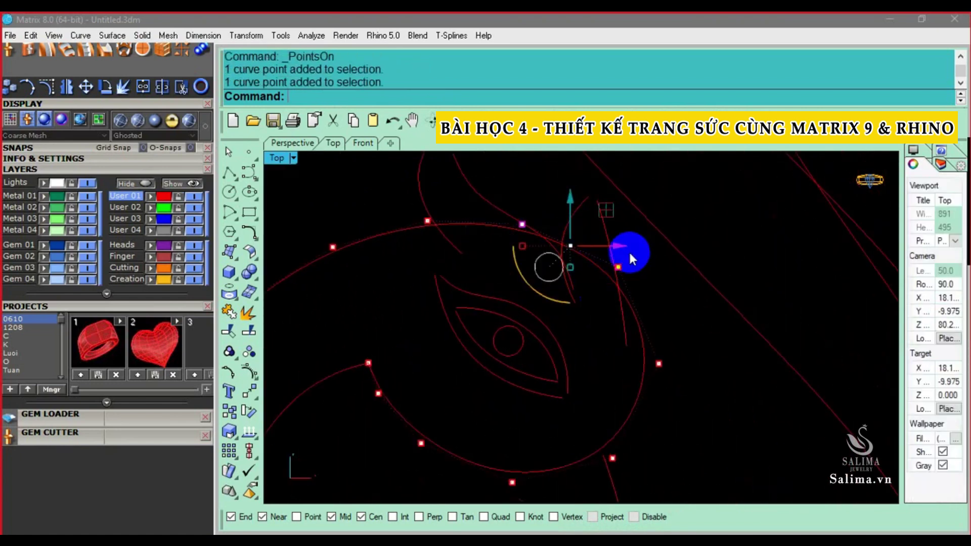
pyautogui.press('Up')
pyautogui.write('m')
pyautogui.press('Return')
pyautogui.click(720, 236)
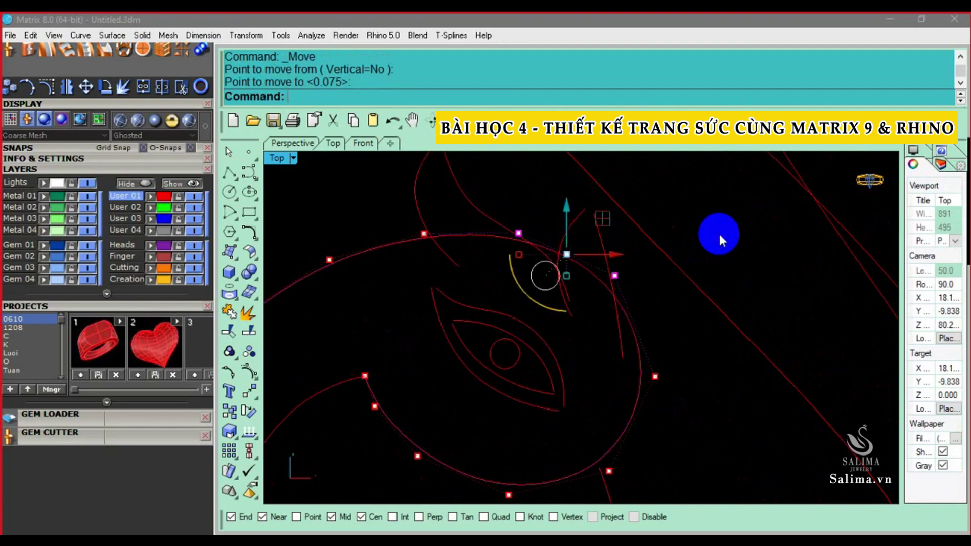
pyautogui.scroll(3, 498, 284)
# Nudge two control points near the top of the head curve, then hide points
pyautogui.click(454, 262)
pyautogui.scroll(-2, 513, 271)
pyautogui.scroll(2, 504, 264)
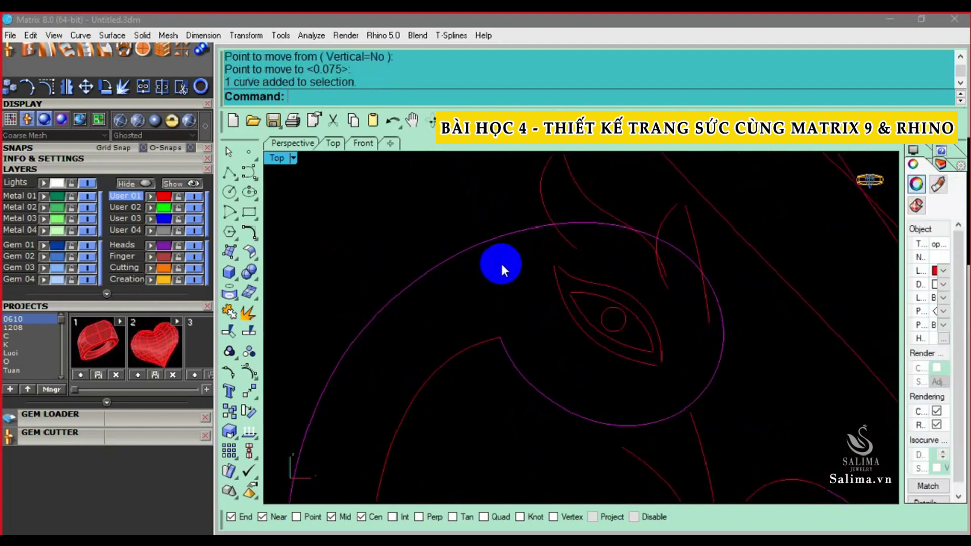
pyautogui.press('F10')
pyautogui.moveTo(466, 195); pyautogui.dragTo(526, 246)
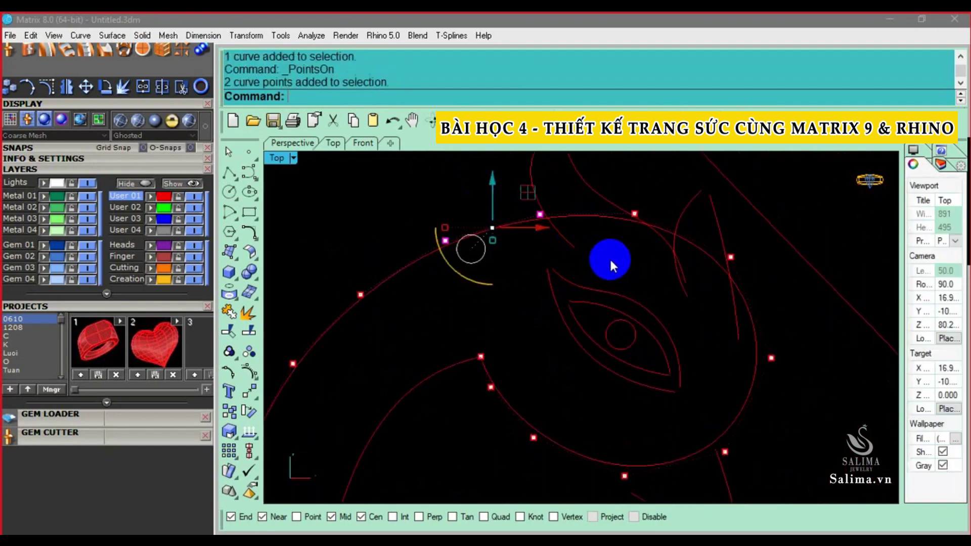
pyautogui.write('m')
pyautogui.press('Return')
pyautogui.click(609, 257)
pyautogui.click(614, 256)
pyautogui.scroll(-3, 547, 246)
pyautogui.press('Escape')
# Bring the reference photo into view and select the two crest curves atop the head
pyautogui.scroll(-2, 548, 246)
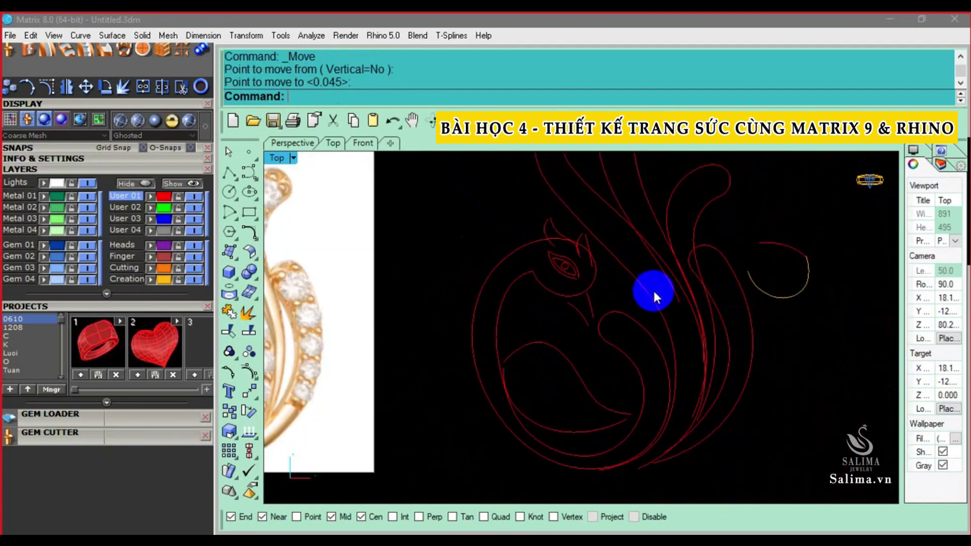
pyautogui.moveTo(653, 289); pyautogui.dragTo(479, 301, button='right')
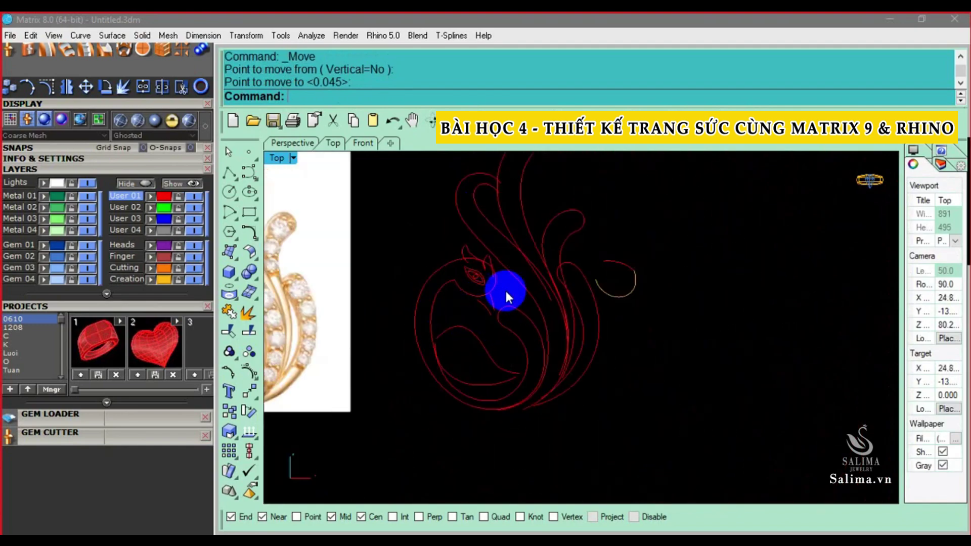
pyautogui.scroll(5, 463, 220)
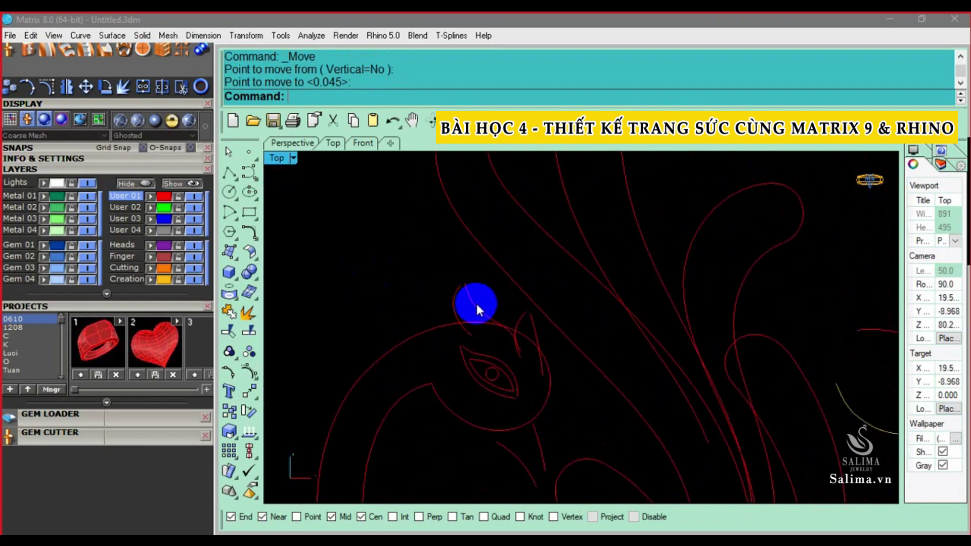
pyautogui.scroll(1, 479, 304)
pyautogui.click(481, 300)
pyautogui.scroll(1, 484, 289)
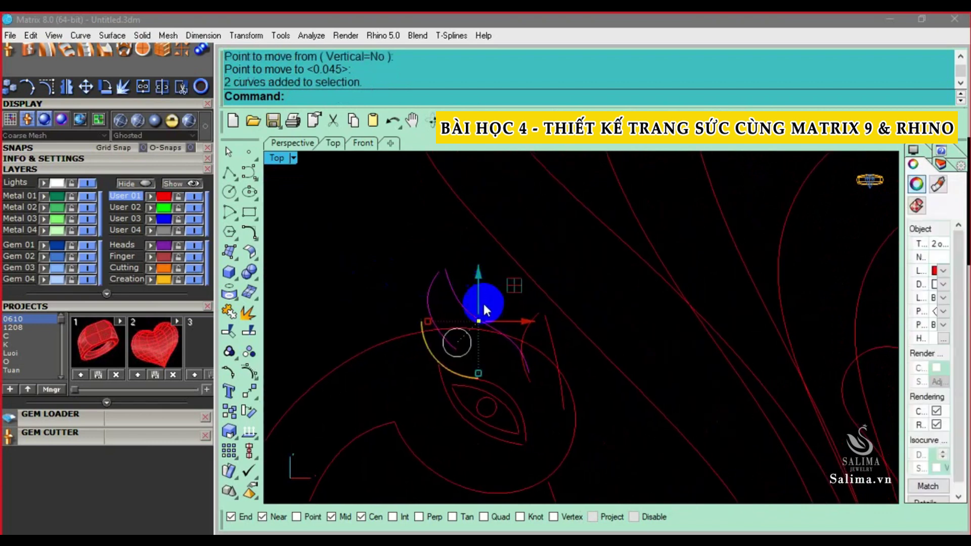
pyautogui.write('re')
pyautogui.press('BackSpace')
pyautogui.press('BackSpace')
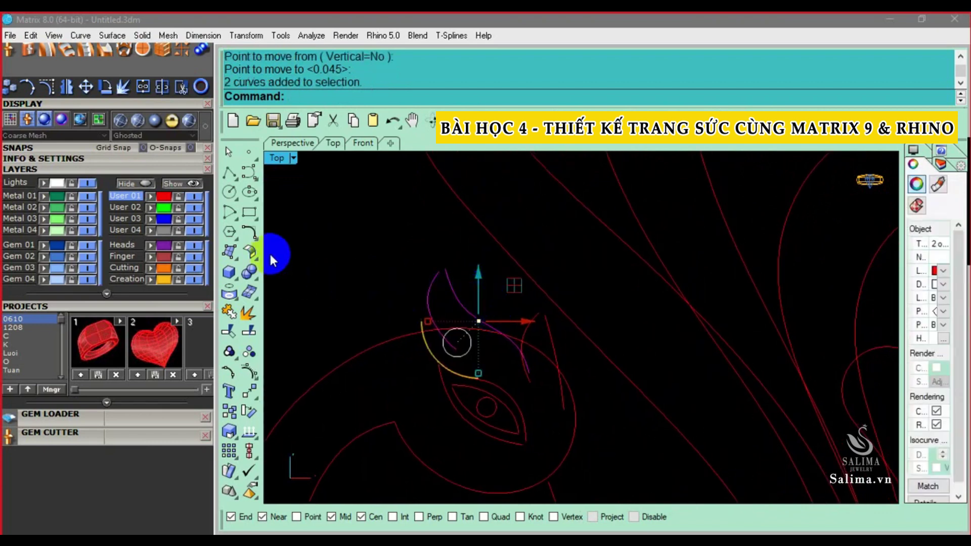
# Rebuild the two crest curves with 5 points and show their control points
pyautogui.click(249, 232)
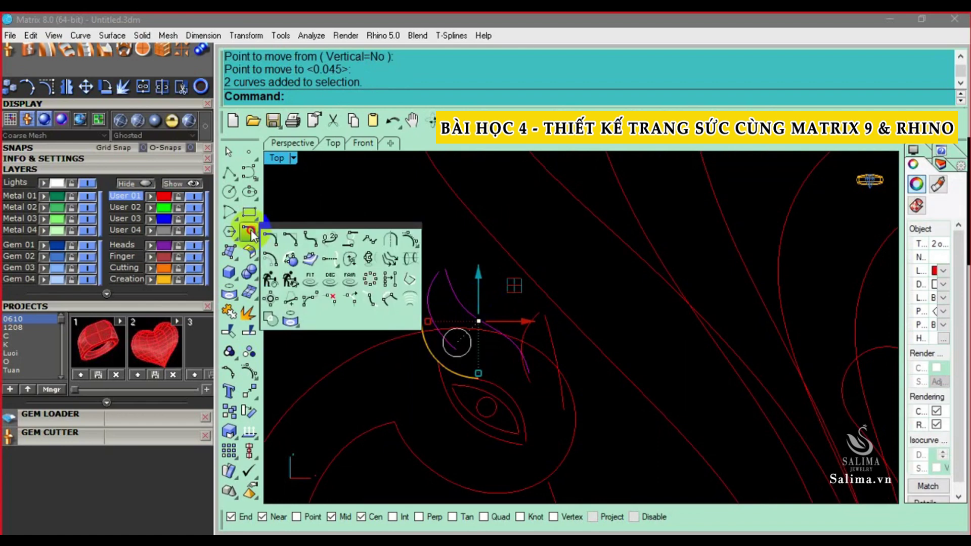
pyautogui.click(284, 285)
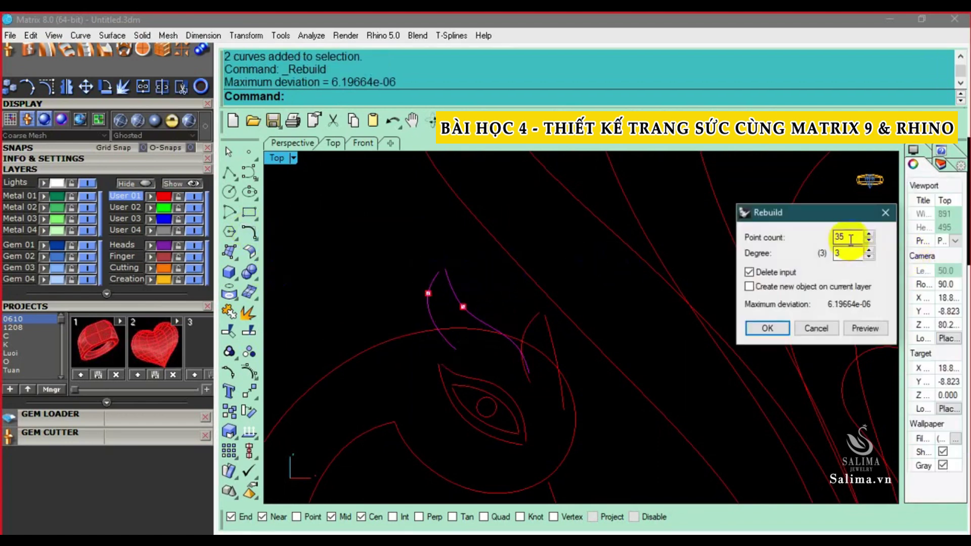
pyautogui.doubleClick(852, 239)
pyautogui.write('5')
pyautogui.click(767, 328)
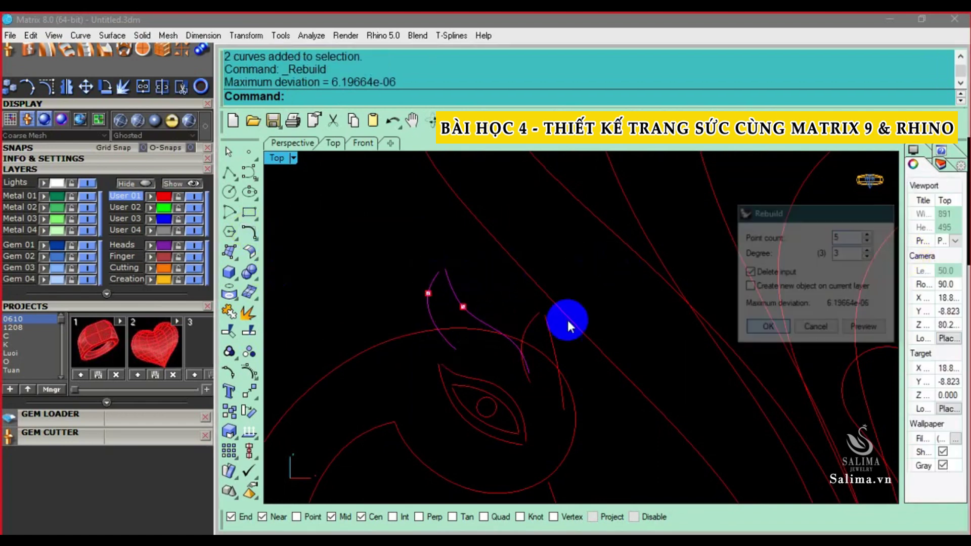
pyautogui.scroll(3, 438, 296)
pyautogui.press('F10')
pyautogui.scroll(3, 433, 293)
# Move one crest control point to a new position
pyautogui.click(440, 242)
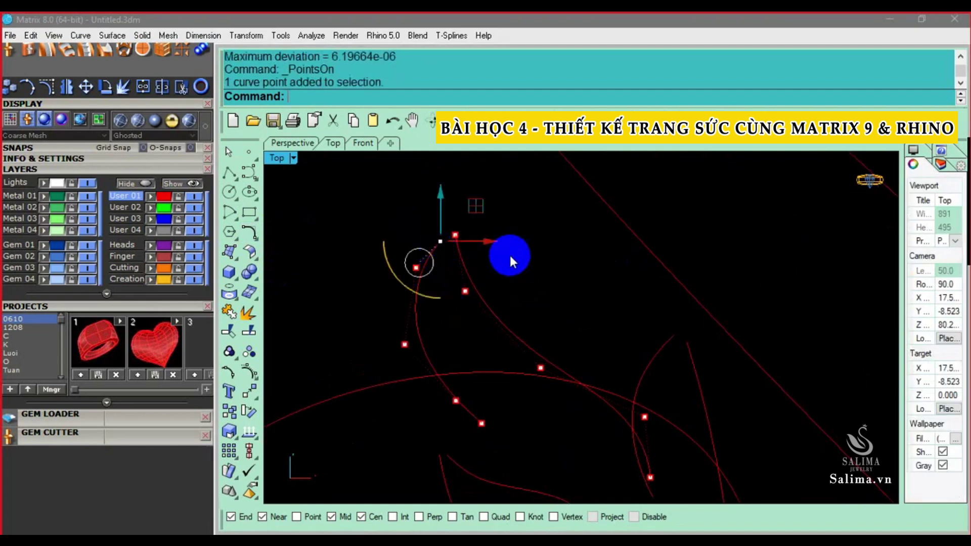
pyautogui.write('M')
pyautogui.press('Return')
pyautogui.click(535, 258)
pyautogui.click(538, 233)
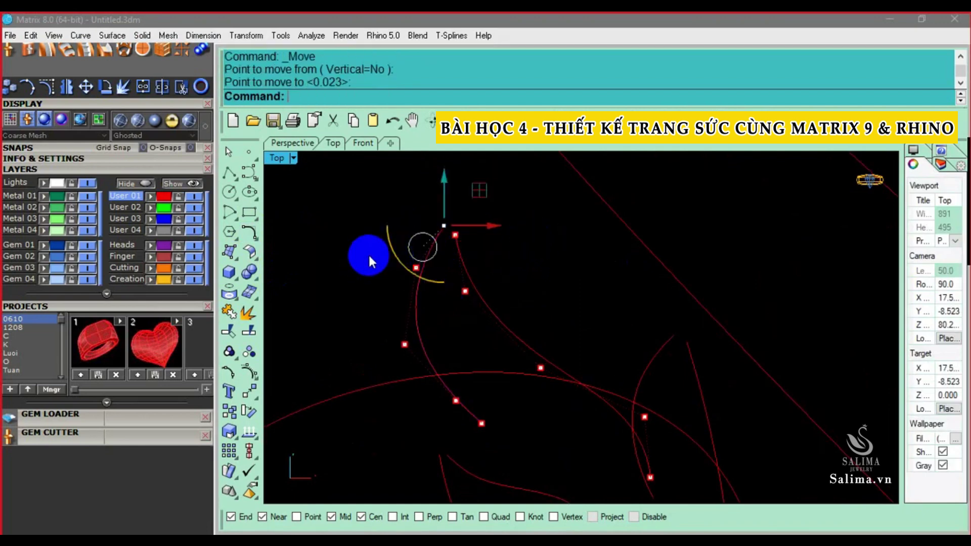
pyautogui.click(416, 267)
# Snap another crest control point onto the curve's end, undoing a stray drag
pyautogui.write('M')
pyautogui.click(527, 272)
pyautogui.click(455, 234)
pyautogui.scroll(2, 455, 264)
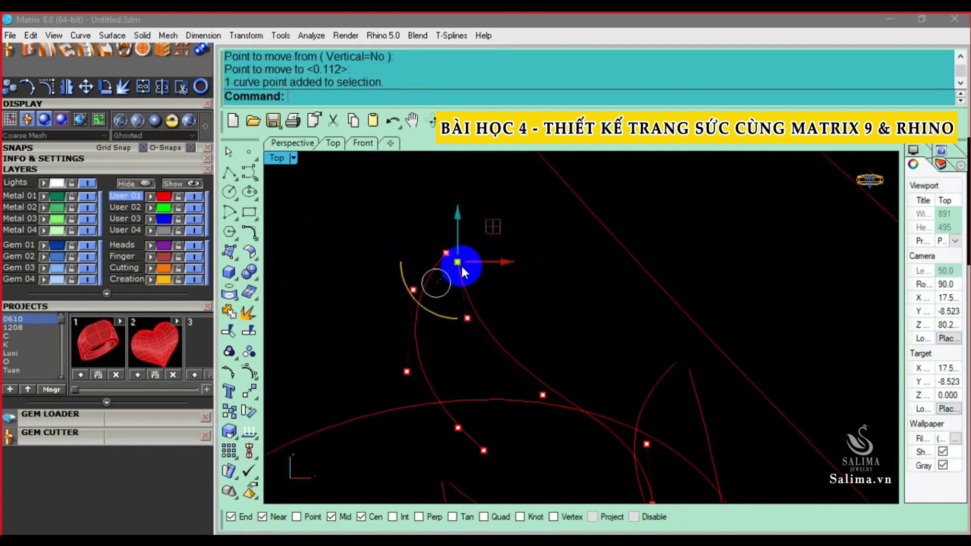
pyautogui.write('M')
pyautogui.press('Return')
pyautogui.click(501, 270)
pyautogui.moveTo(452, 300); pyautogui.dragTo(488, 347)
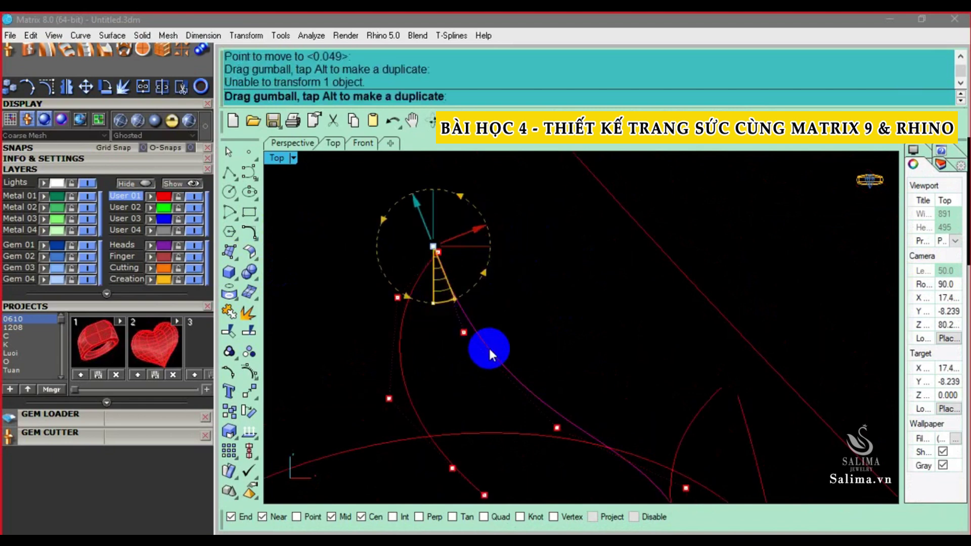
pyautogui.hotkey('ctrl', 'z')
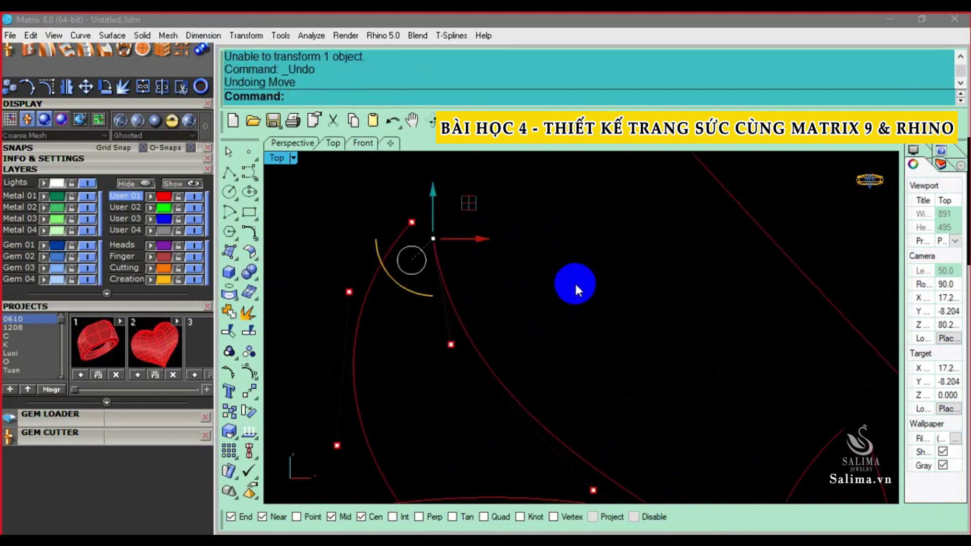
# Shift a crest control point up and to the left
pyautogui.scroll(2, 607, 299)
pyautogui.write('M')
pyautogui.press('Return')
pyautogui.click(633, 306)
pyautogui.click(608, 284)
# Move two further crest control points into new positions
pyautogui.click(458, 355)
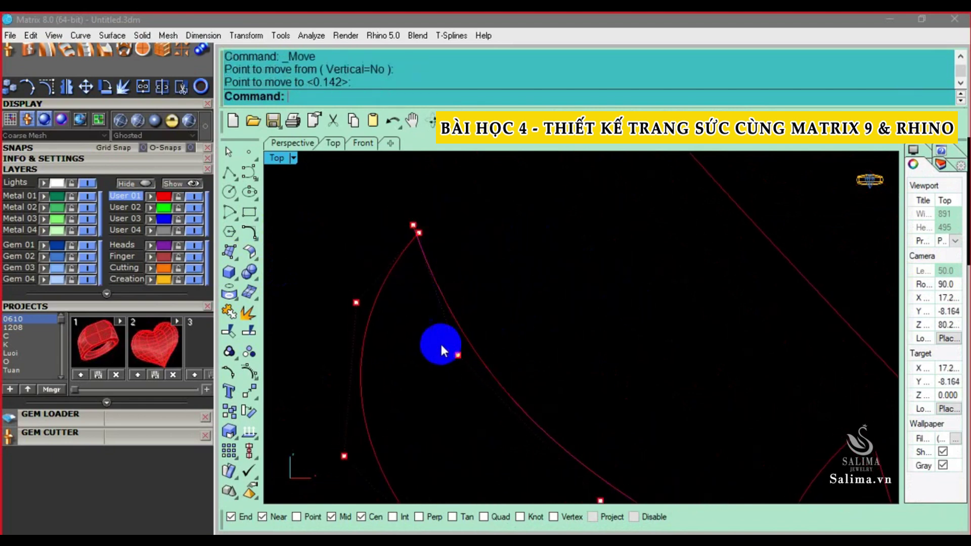
pyautogui.write('M')
pyautogui.press('Return')
pyautogui.click(561, 325)
pyautogui.click(531, 403)
pyautogui.write('M')
pyautogui.press('Return')
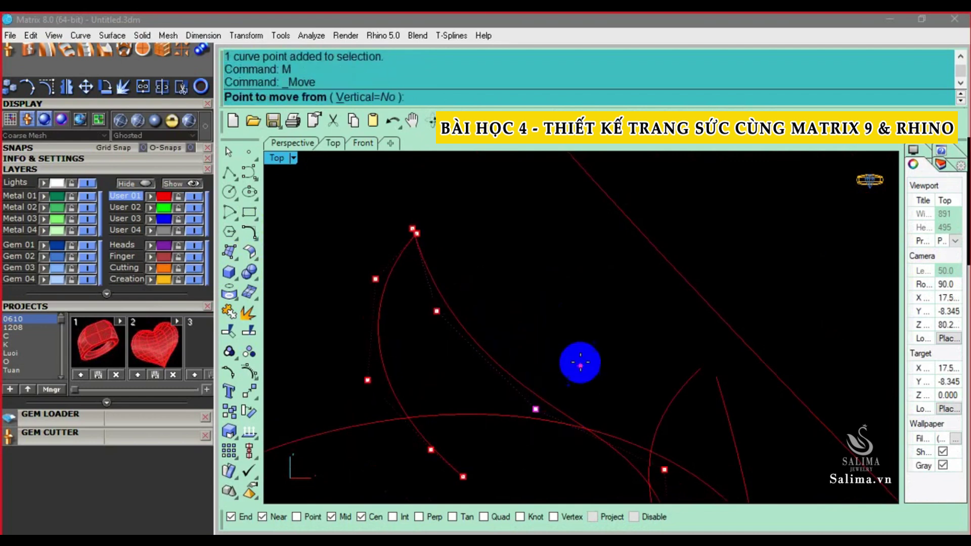
pyautogui.click(578, 362)
pyautogui.click(572, 352)
# Raise the lower crest control points with the gumball to form the pointed tip
pyautogui.moveTo(573, 352); pyautogui.dragTo(572, 312, button='right')
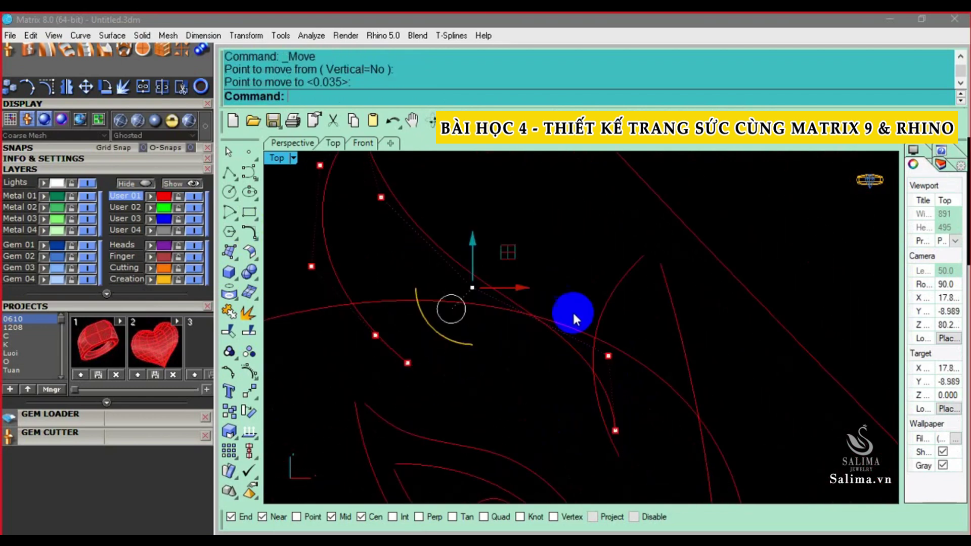
pyautogui.moveTo(573, 304); pyautogui.dragTo(639, 425)
pyautogui.moveTo(574, 301); pyautogui.dragTo(638, 442)
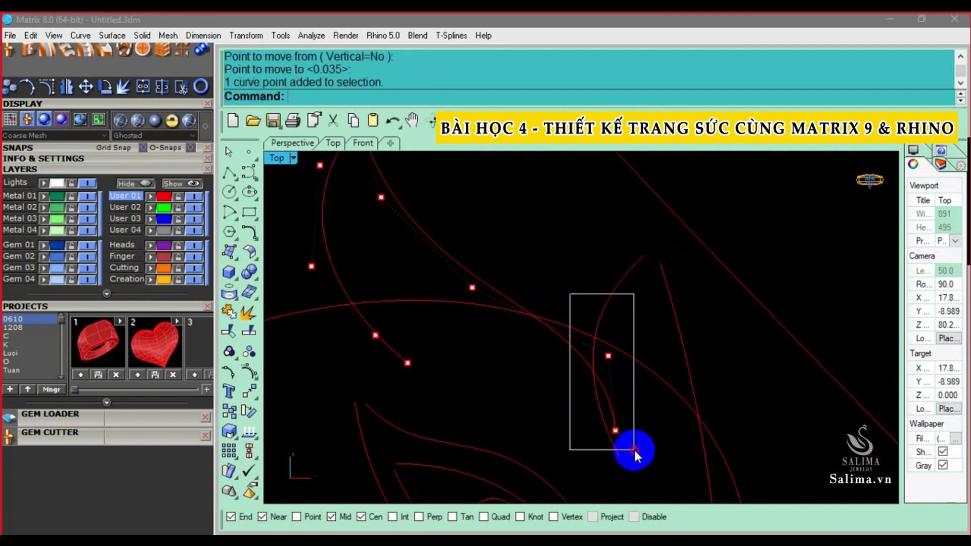
pyautogui.moveTo(651, 354); pyautogui.dragTo(650, 319)
pyautogui.scroll(-4, 568, 329)
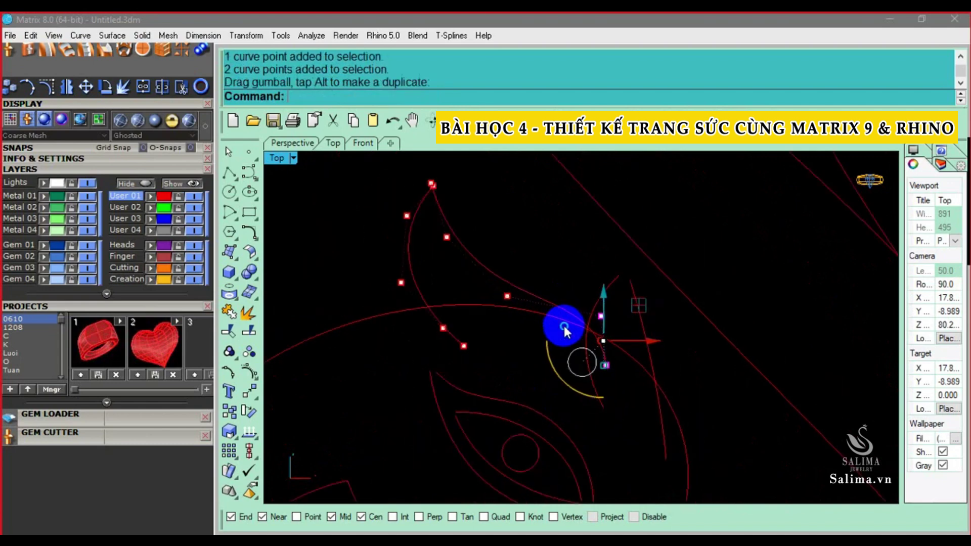
pyautogui.click(501, 329)
pyautogui.moveTo(542, 299); pyautogui.dragTo(540, 281)
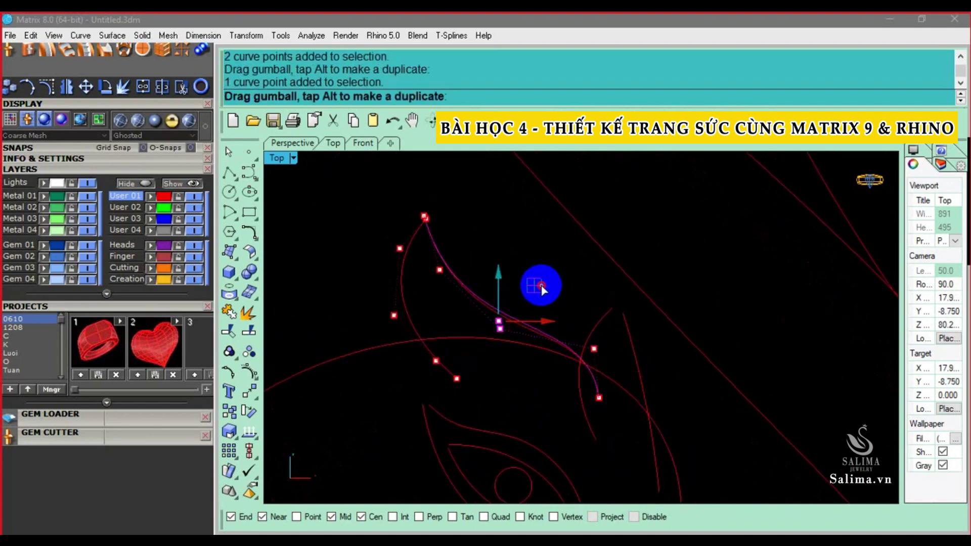
pyautogui.moveTo(491, 326); pyautogui.dragTo(507, 343, button='right')
pyautogui.scroll(2, 445, 400)
pyautogui.press('Escape')
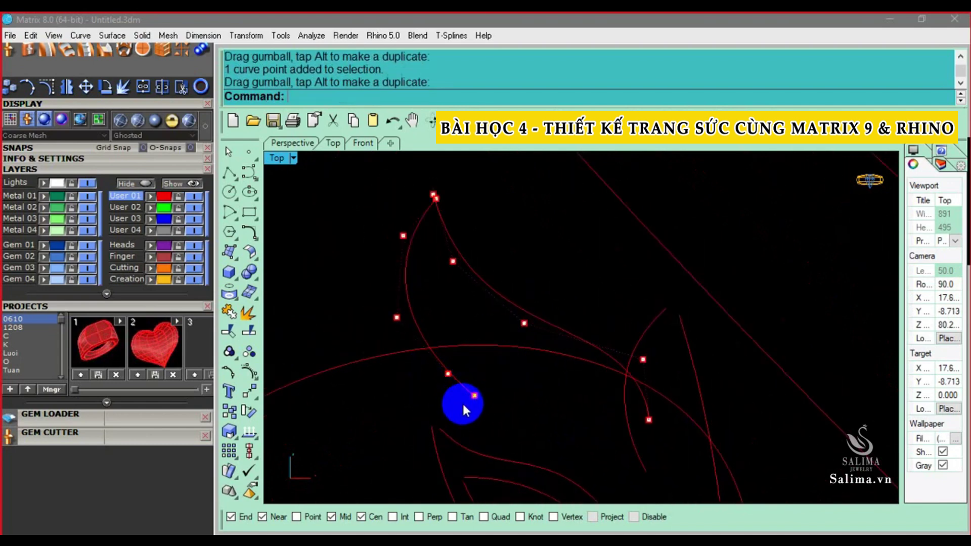
pyautogui.press('Escape')
pyautogui.click(460, 386)
# Trim the overlapping tip where the two crest curves cross
pyautogui.moveTo(441, 229); pyautogui.dragTo(418, 202)
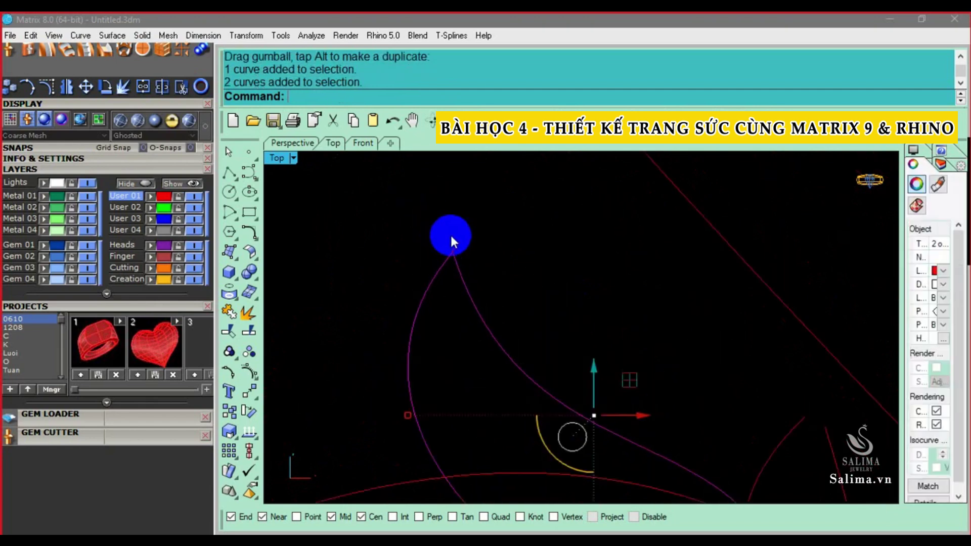
pyautogui.scroll(3, 451, 238)
pyautogui.write('TR')
pyautogui.press('Return')
pyautogui.click(446, 257)
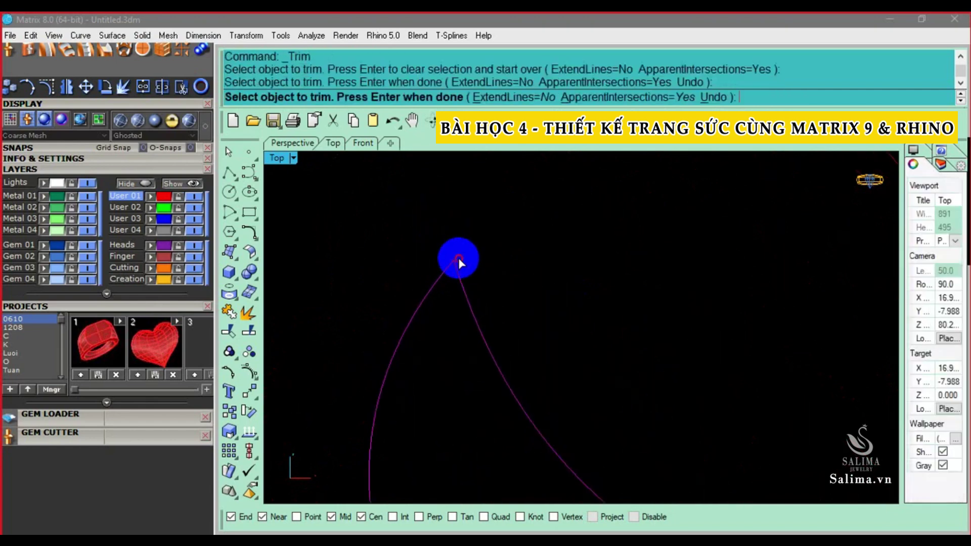
pyautogui.press('Return')
# Split the lower head curve at a point and delete the unwanted piece
pyautogui.scroll(-2, 464, 265)
pyautogui.scroll(-2, 479, 339)
pyautogui.click(466, 375)
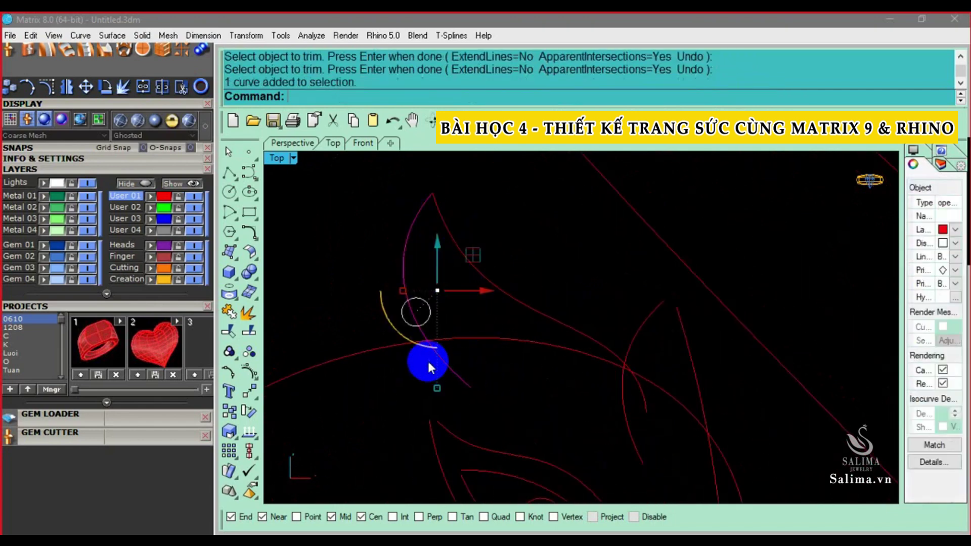
pyautogui.click(248, 332)
pyautogui.click(356, 96)
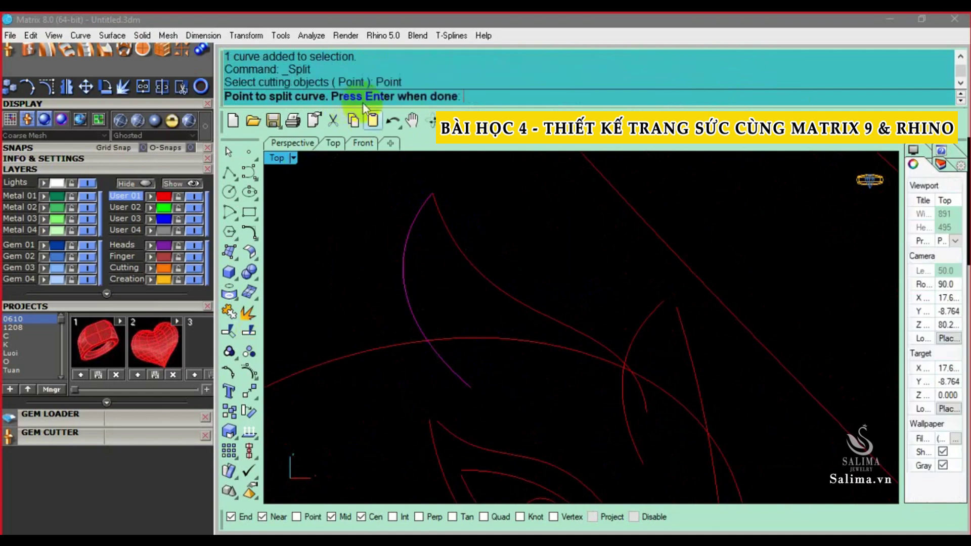
pyautogui.scroll(2, 425, 347)
pyautogui.click(425, 347)
pyautogui.press('Return')
pyautogui.click(467, 382)
pyautogui.press('Delete')
# Reshape the next head curve by moving one of its control points
pyautogui.scroll(-3, 565, 370)
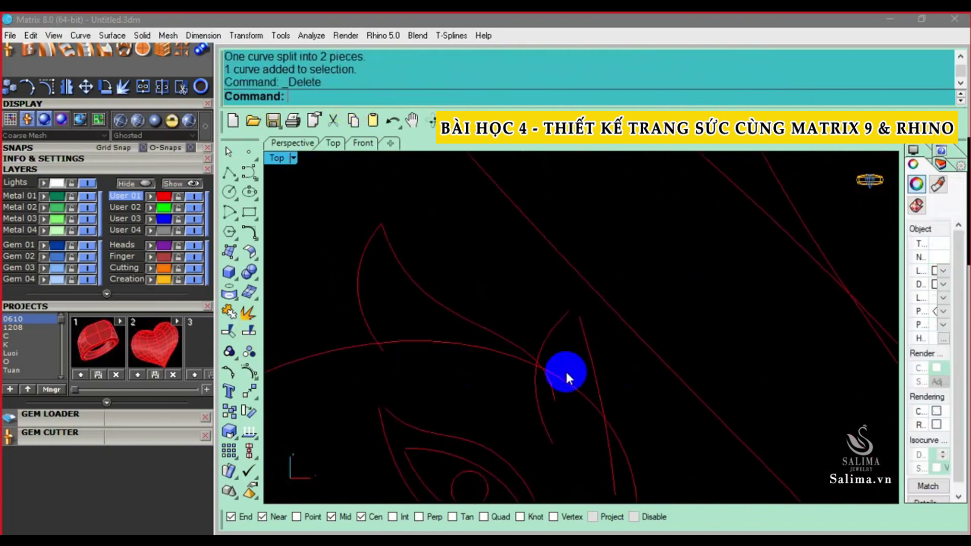
pyautogui.scroll(2, 568, 353)
pyautogui.scroll(1, 531, 326)
pyautogui.click(539, 320)
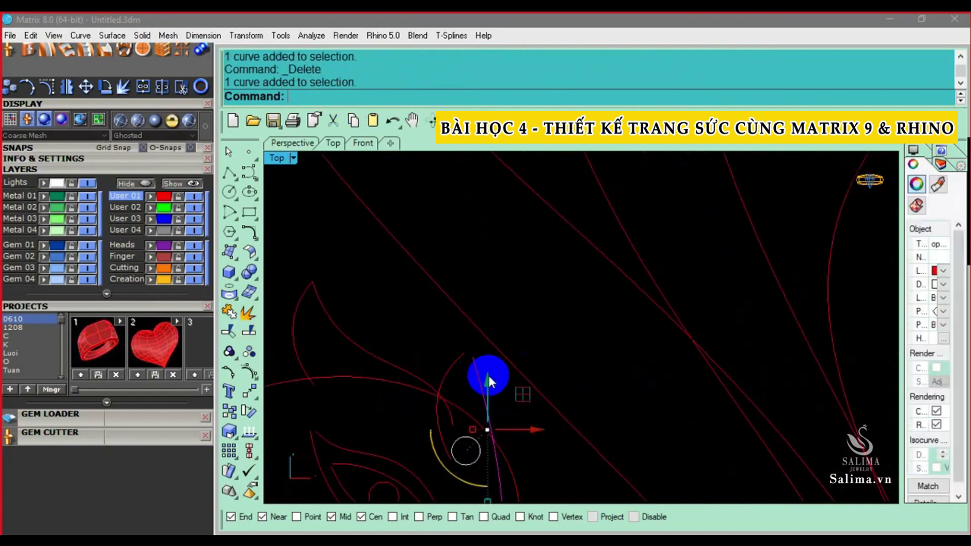
pyautogui.scroll(2, 488, 375)
pyautogui.press('F10')
pyautogui.scroll(2, 432, 304)
pyautogui.click(438, 293)
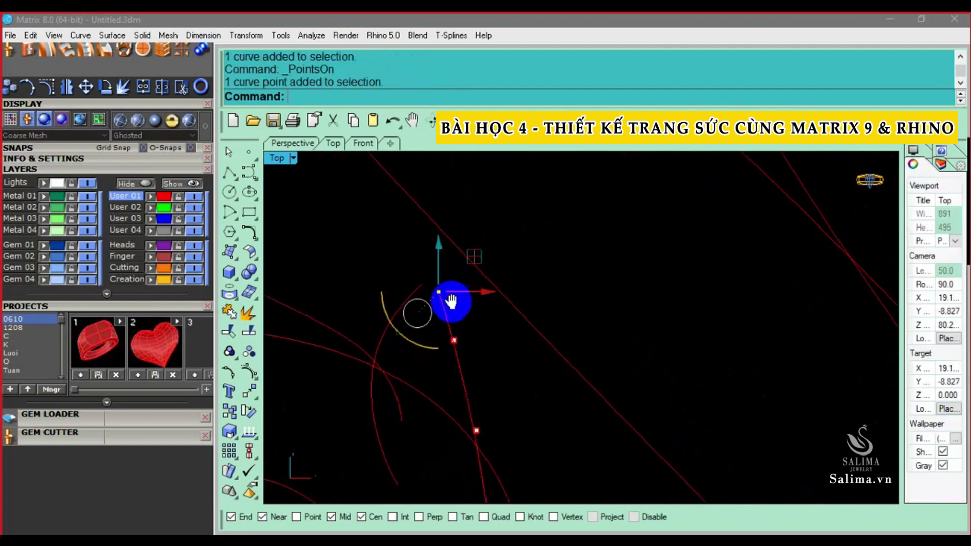
pyautogui.scroll(-2, 494, 377)
pyautogui.write('m')
pyautogui.press('Return')
pyautogui.click(496, 365)
pyautogui.click(465, 348)
pyautogui.press('Escape')
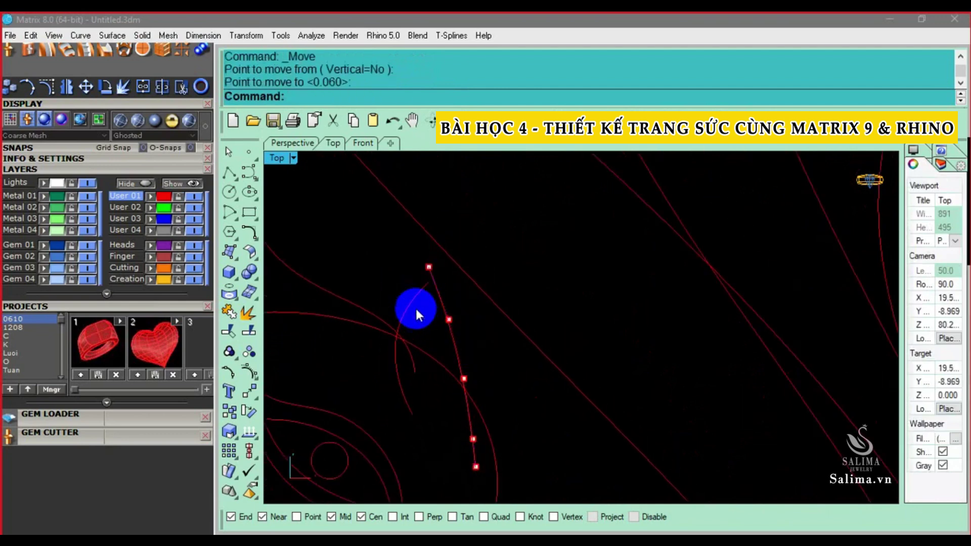
# Extend the neighbouring arc rightward by moving its end control point
pyautogui.click(416, 297)
pyautogui.scroll(2, 416, 296)
pyautogui.press('F10')
pyautogui.click(440, 276)
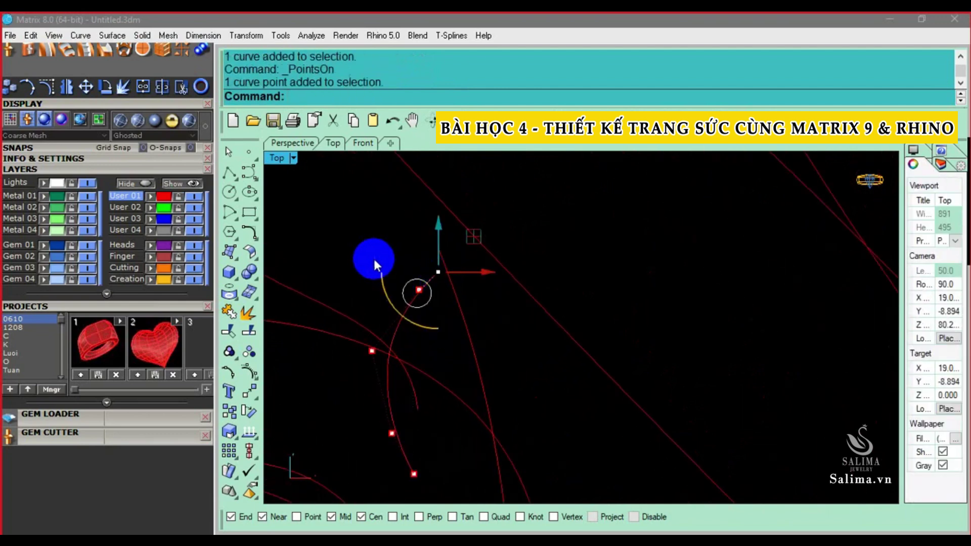
pyautogui.write('m')
pyautogui.press('Return')
pyautogui.click(371, 260)
pyautogui.click(467, 279)
pyautogui.press('Escape')
# Trim away the excess segment where the two curves intersect
pyautogui.moveTo(466, 278); pyautogui.dragTo(441, 259)
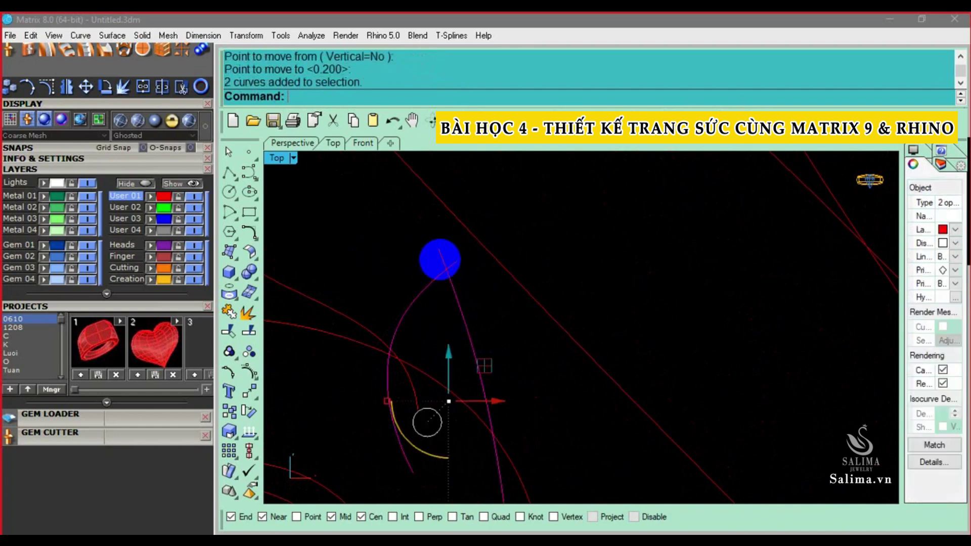
pyautogui.write('tr')
pyautogui.press('Return')
pyautogui.scroll(-2, 451, 260)
pyautogui.click(461, 347)
pyautogui.scroll(1, 460, 319)
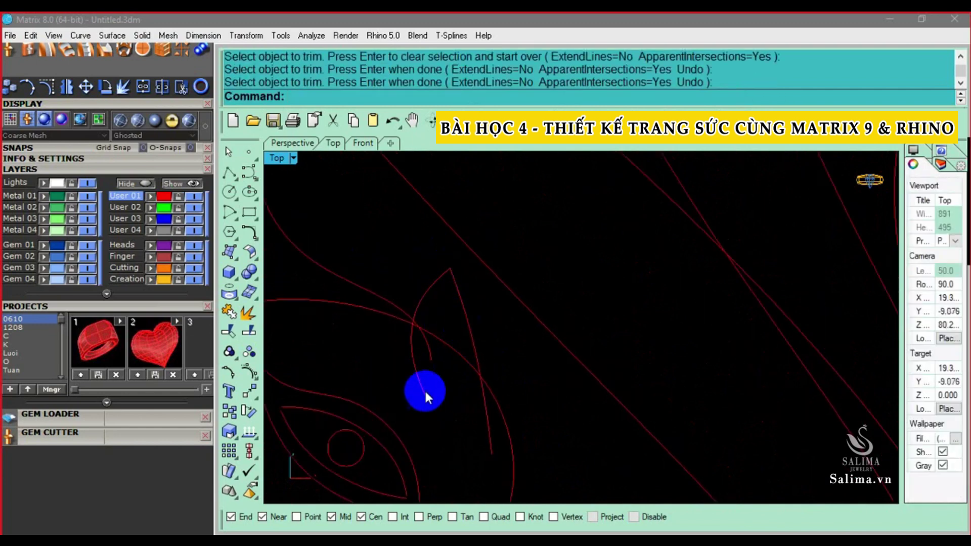
pyautogui.press('Return')
# Draw a three-point polyline forming the pointed crest near the eye
pyautogui.click(417, 349)
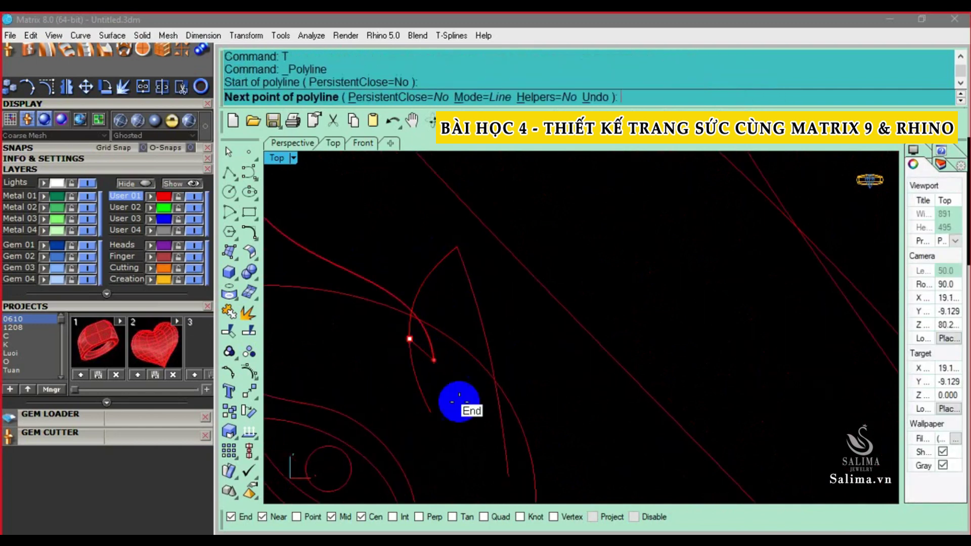
pyautogui.click(459, 393)
pyautogui.click(486, 405)
pyautogui.press('Return')
# Trim the crest curves against the new polyline and delete the leftover piece
pyautogui.click(444, 302)
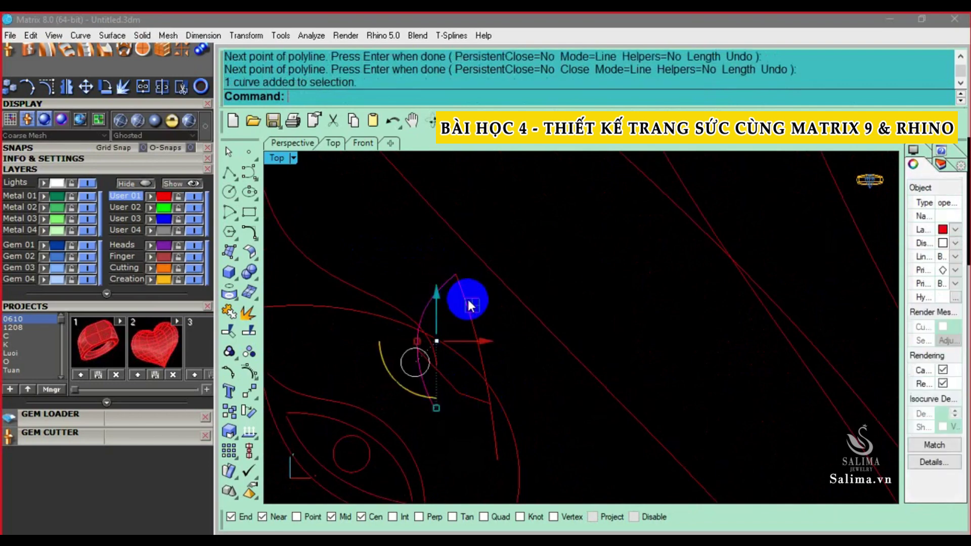
pyautogui.click(469, 401)
pyautogui.write('tr')
pyautogui.press('Return')
pyautogui.click(455, 368)
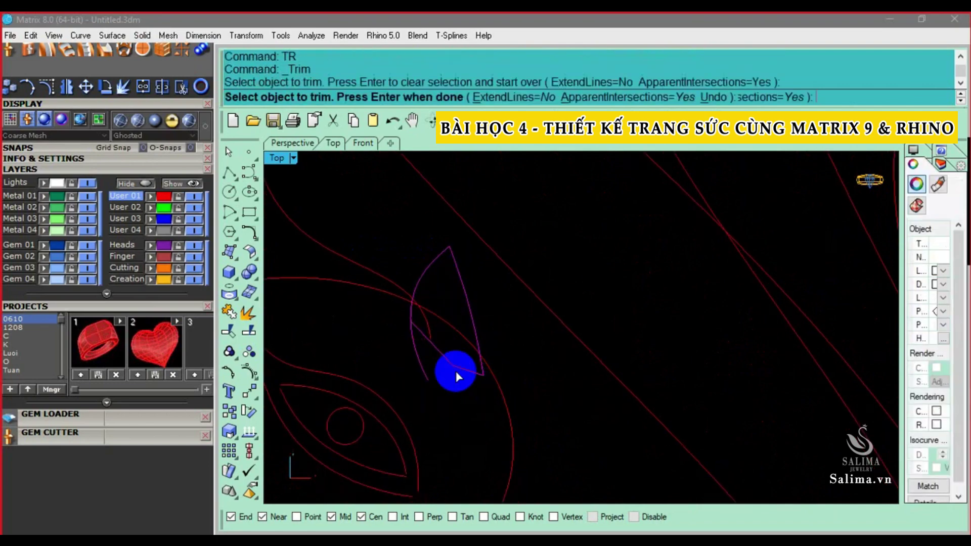
pyautogui.press('Return')
pyautogui.click(444, 353)
pyautogui.press('Delete')
pyautogui.scroll(-3, 448, 359)
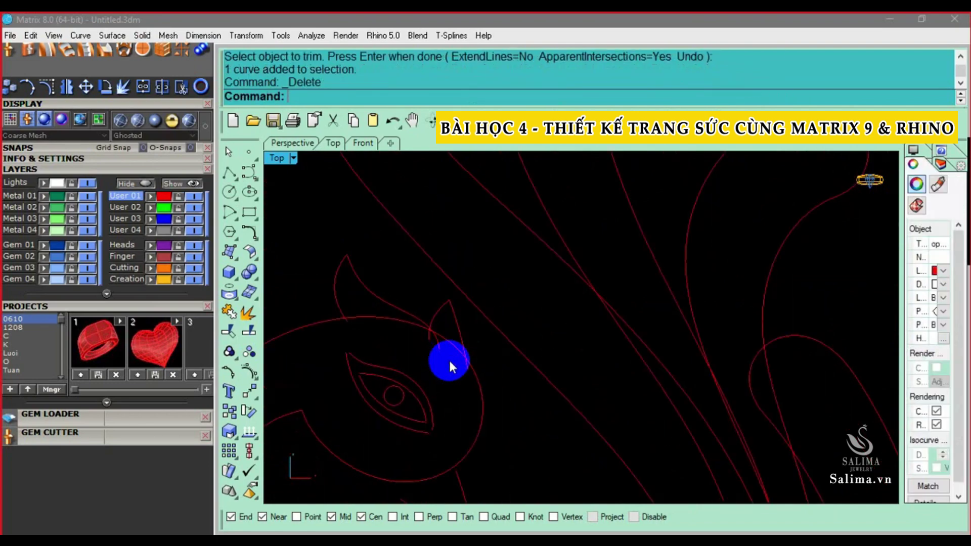
pyautogui.scroll(-2, 447, 344)
pyautogui.scroll(3, 459, 388)
pyautogui.scroll(2, 433, 393)
pyautogui.click(455, 384)
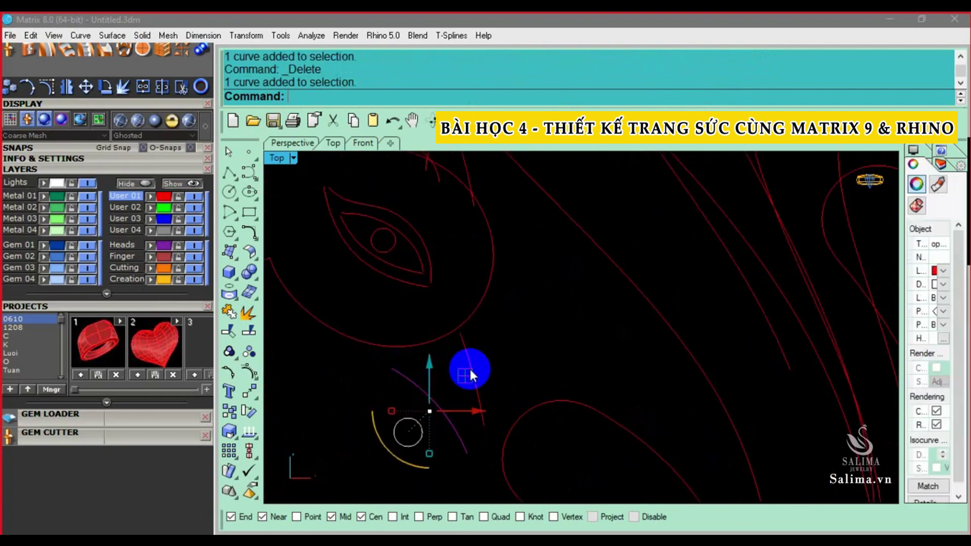
pyautogui.click(460, 375)
pyautogui.click(471, 363)
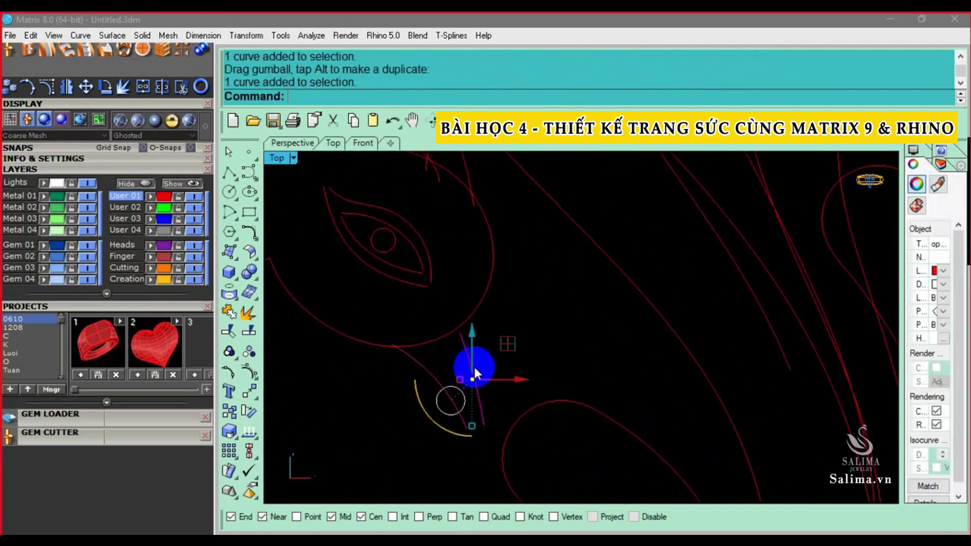
pyautogui.click(508, 348)
pyautogui.scroll(-3, 511, 364)
pyautogui.scroll(-2, 514, 397)
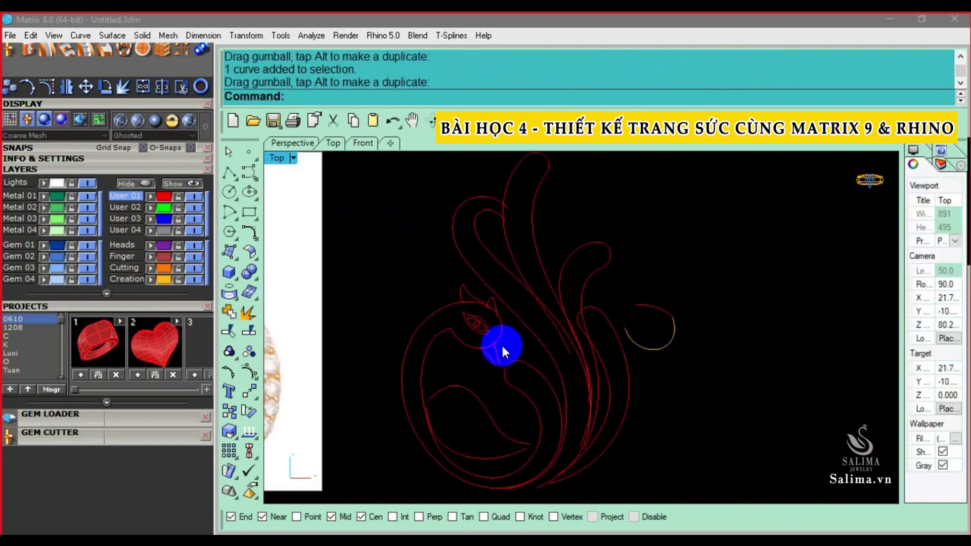
pyautogui.scroll(-2, 502, 344)
pyautogui.scroll(2, 516, 344)
pyautogui.scroll(2, 524, 329)
pyautogui.scroll(2, 533, 349)
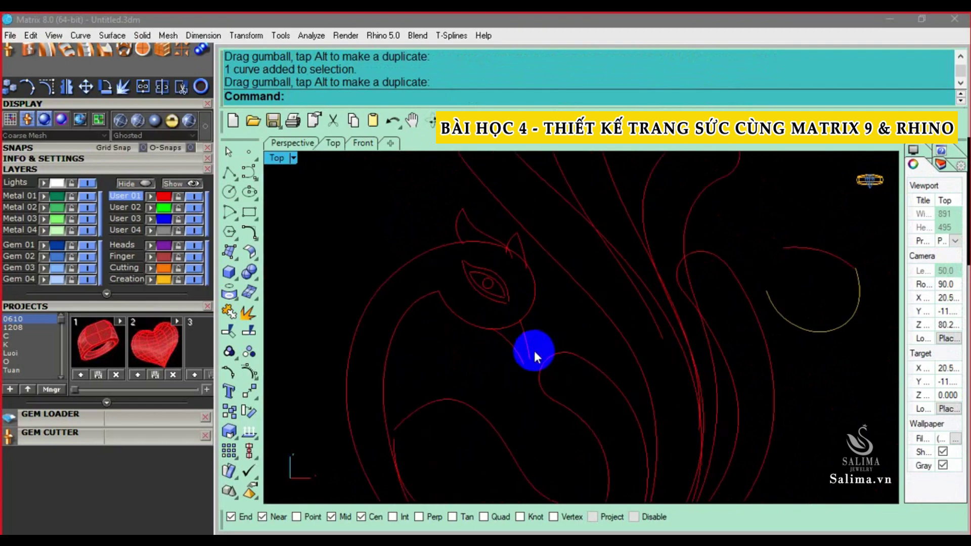
pyautogui.scroll(-2, 534, 350)
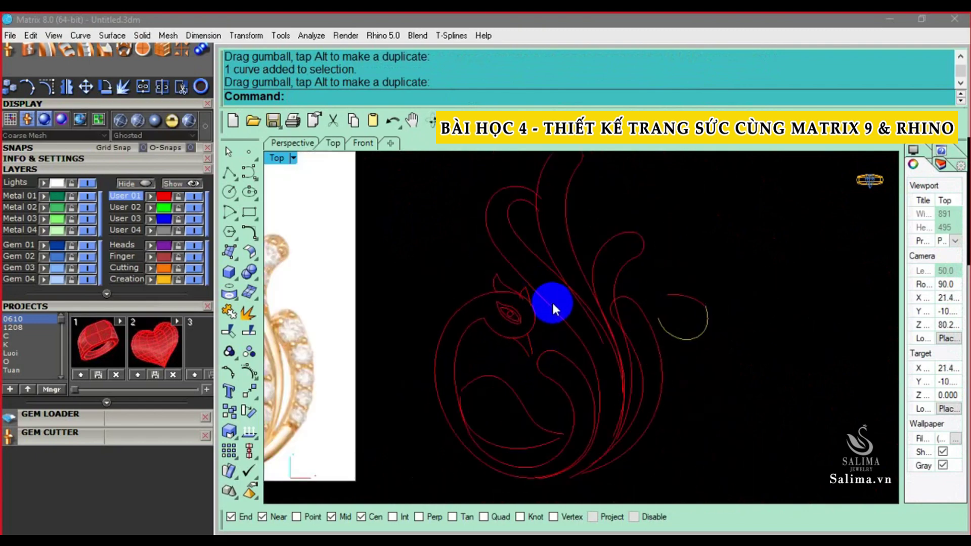
pyautogui.scroll(1, 560, 325)
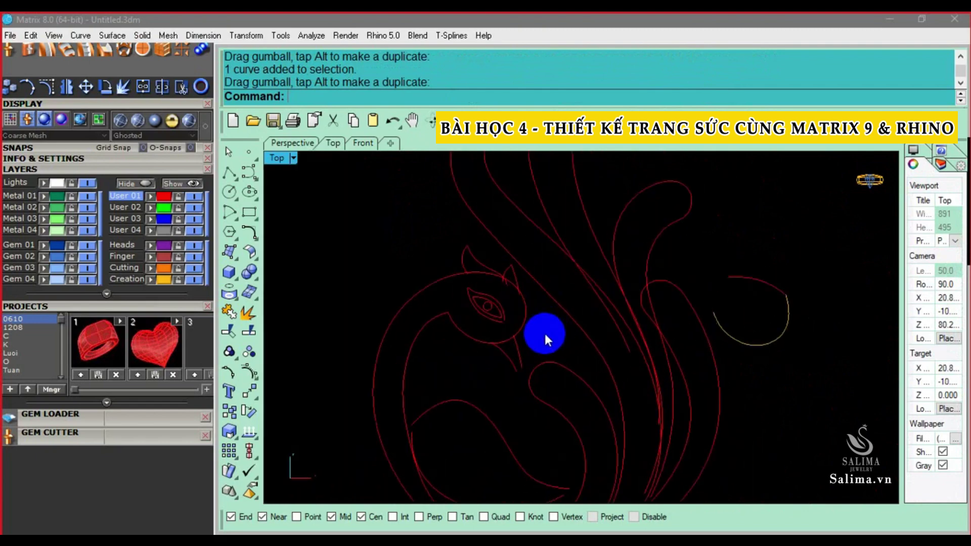
pyautogui.scroll(-2, 544, 332)
pyautogui.scroll(1, 607, 298)
pyautogui.click(668, 326)
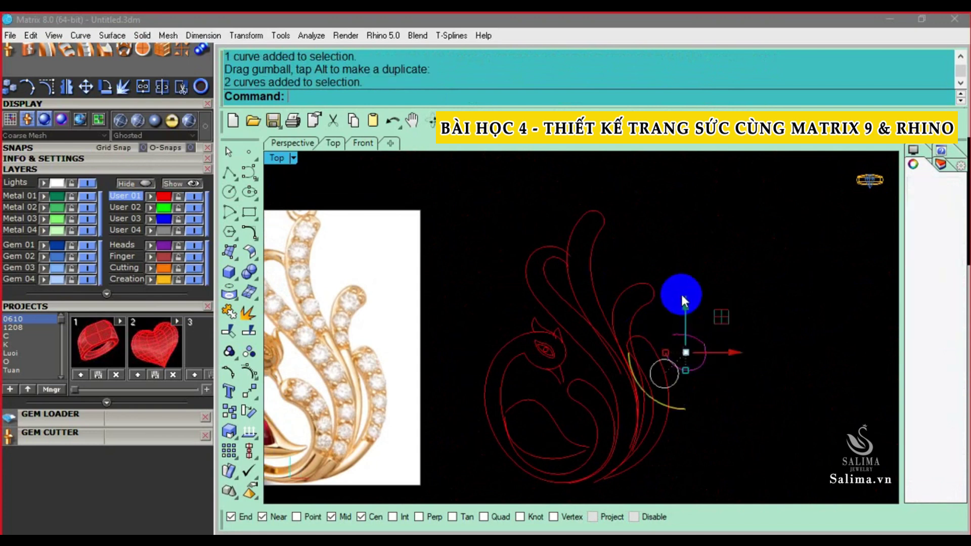
pyautogui.press('Delete')
pyautogui.scroll(-1, 412, 325)
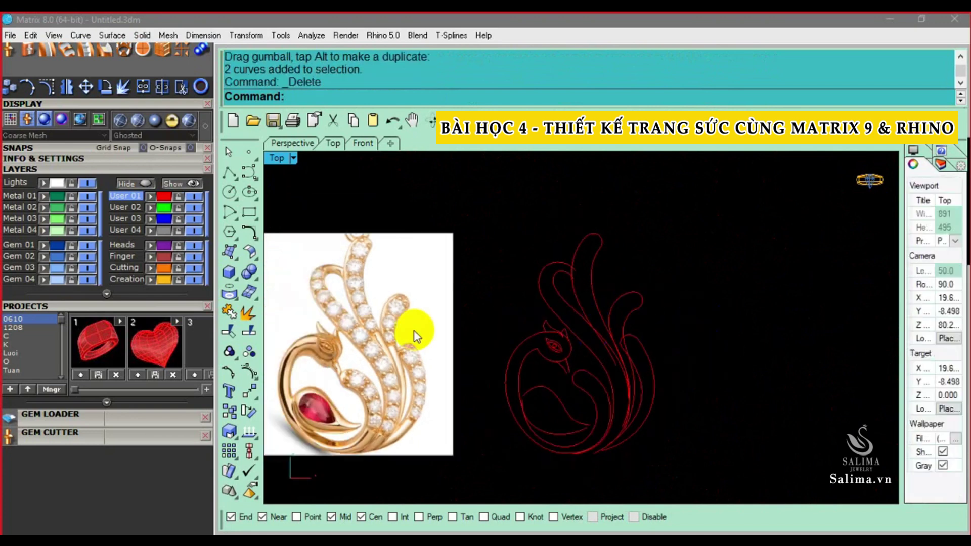
pyautogui.scroll(-1, 398, 255)
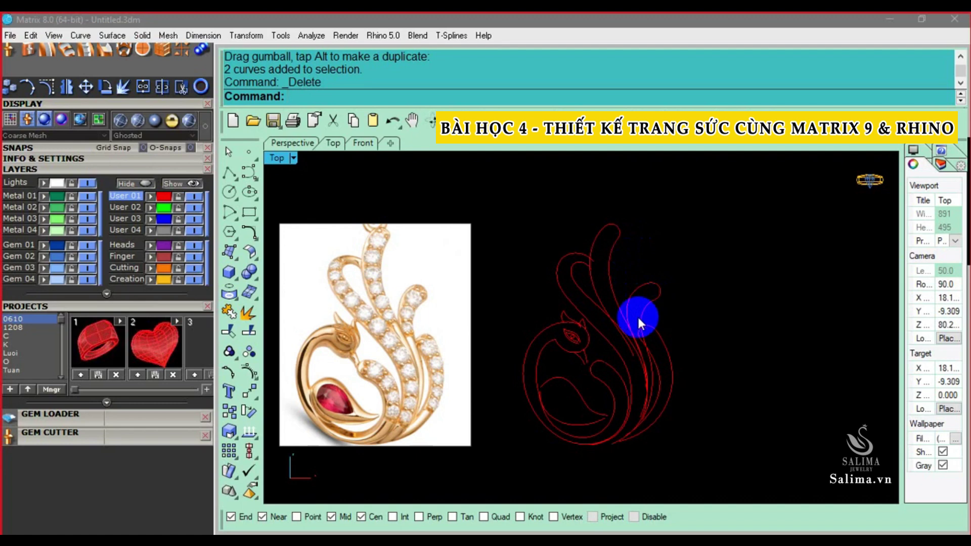
pyautogui.scroll(1, 644, 311)
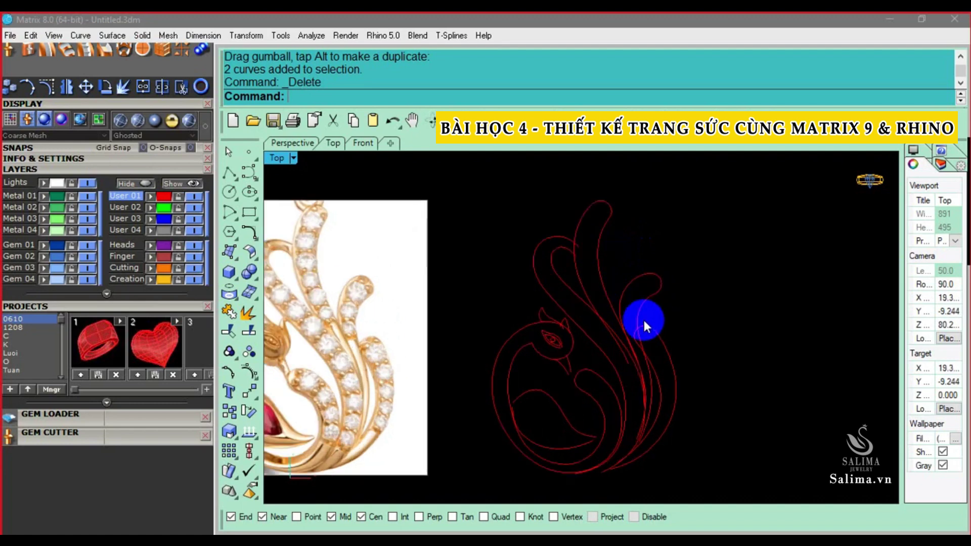
pyautogui.scroll(-1, 556, 258)
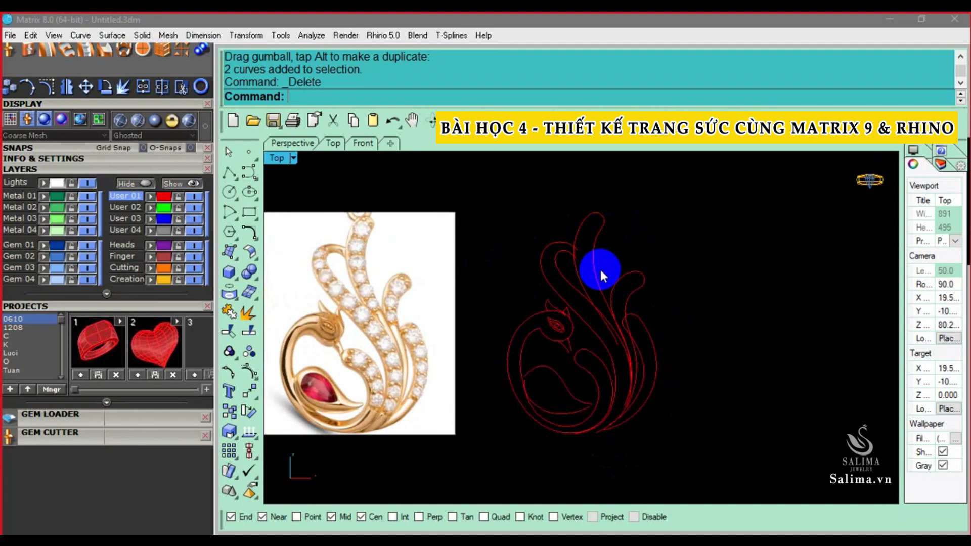
pyautogui.click(340, 350)
pyautogui.scroll(3, 356, 343)
pyautogui.scroll(2, 349, 354)
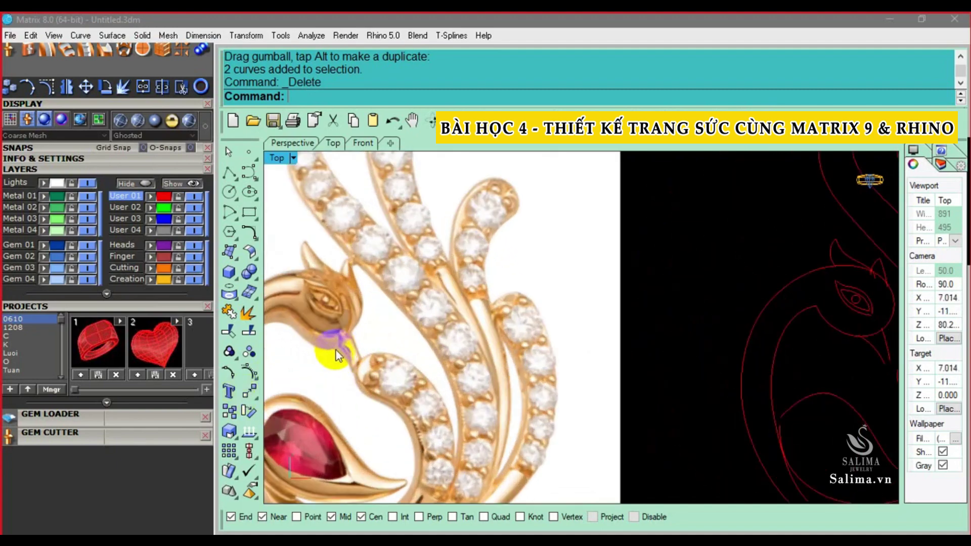
pyautogui.scroll(-2, 596, 330)
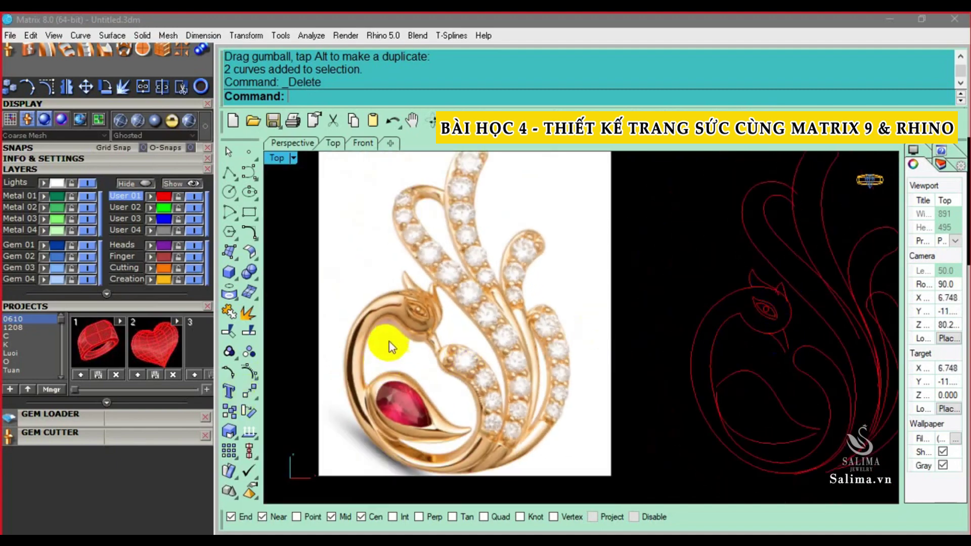
pyautogui.click(426, 322)
pyautogui.scroll(-2, 430, 324)
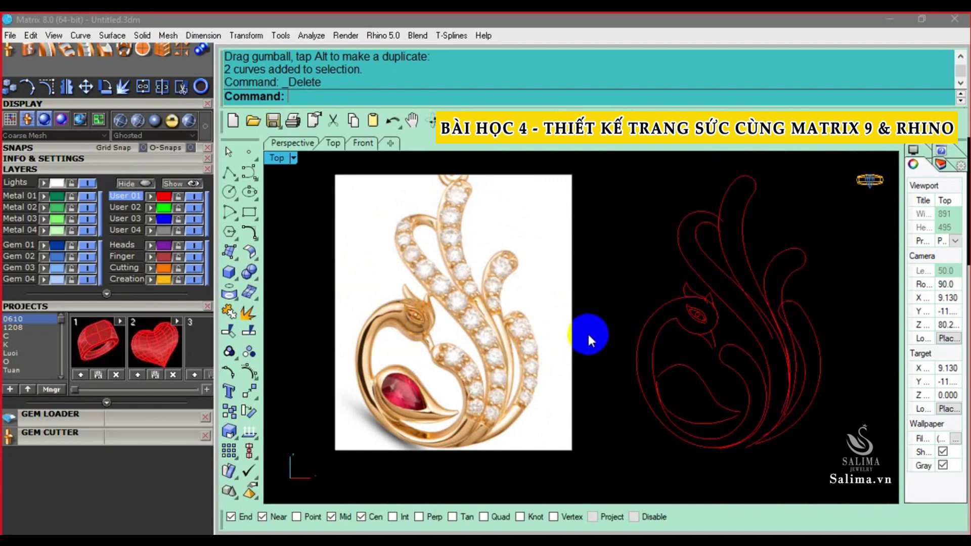
pyautogui.scroll(3, 706, 322)
pyautogui.scroll(-2, 723, 329)
pyautogui.scroll(-1, 713, 296)
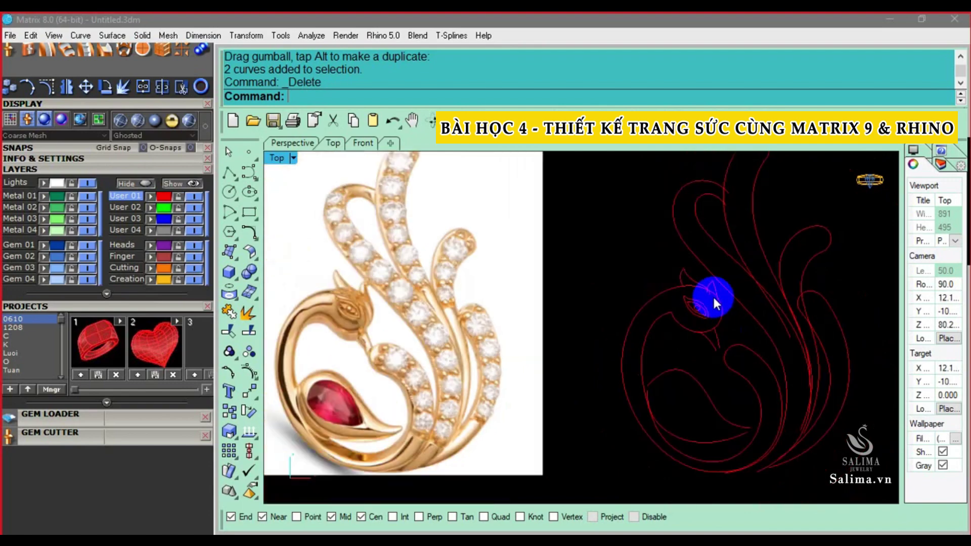
pyautogui.scroll(2, 732, 314)
# Select the two neck curves beneath the swan's eye and display their control points
pyautogui.scroll(2, 728, 344)
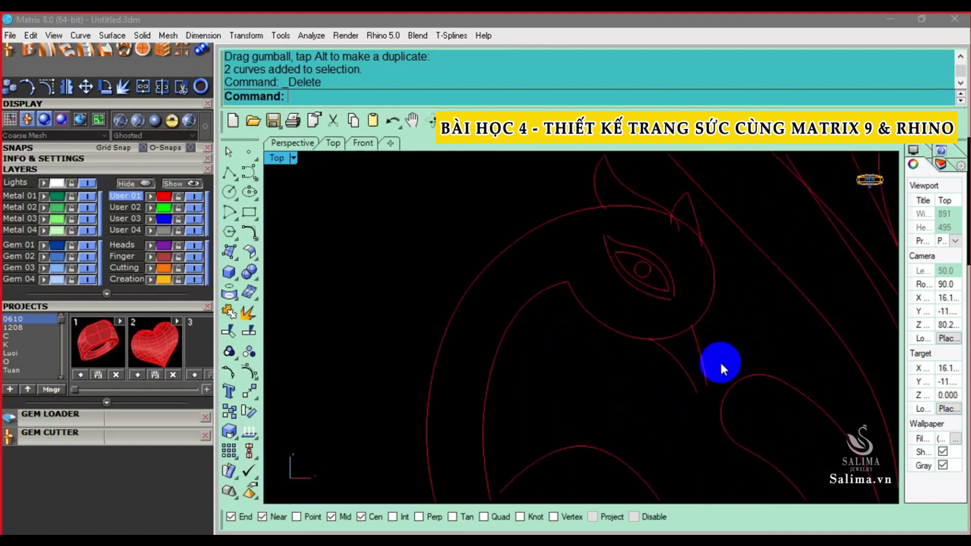
pyautogui.moveTo(721, 360); pyautogui.dragTo(684, 344)
pyautogui.click(708, 339)
pyautogui.scroll(-3, 694, 326)
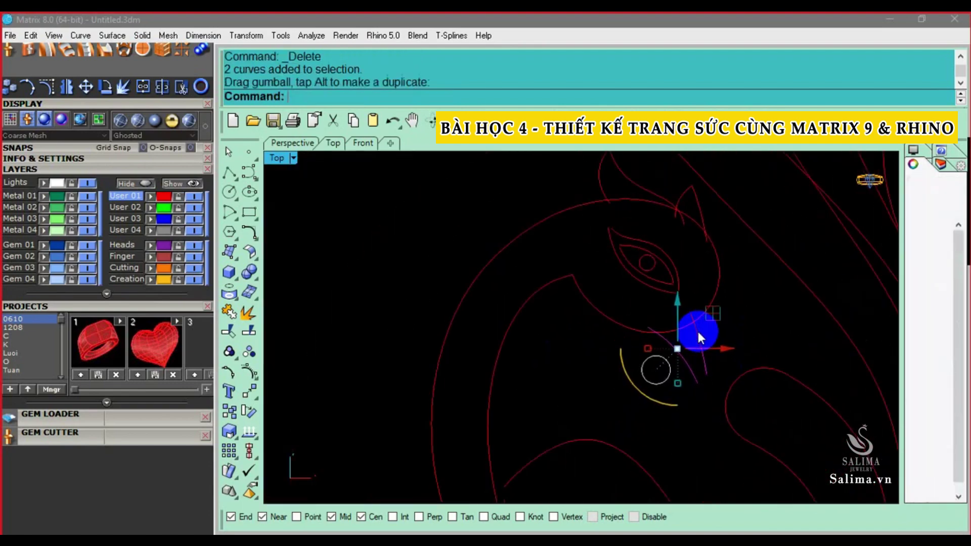
pyautogui.scroll(2, 668, 347)
pyautogui.scroll(1, 679, 354)
pyautogui.press('Escape')
pyautogui.click(680, 354)
pyautogui.scroll(1, 688, 328)
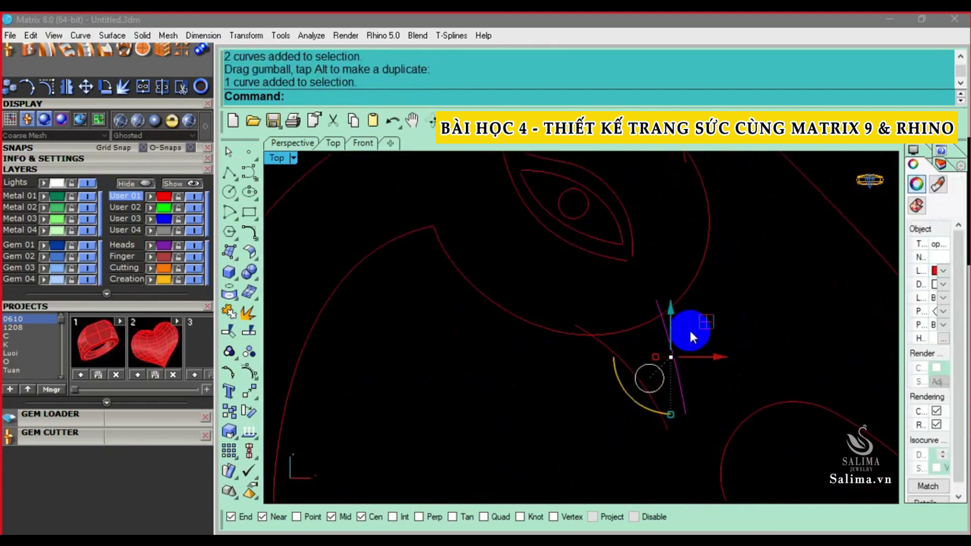
pyautogui.moveTo(666, 407); pyautogui.dragTo(666, 424)
pyautogui.keyDown('shift'); pyautogui.click(647, 389); pyautogui.keyUp('shift')
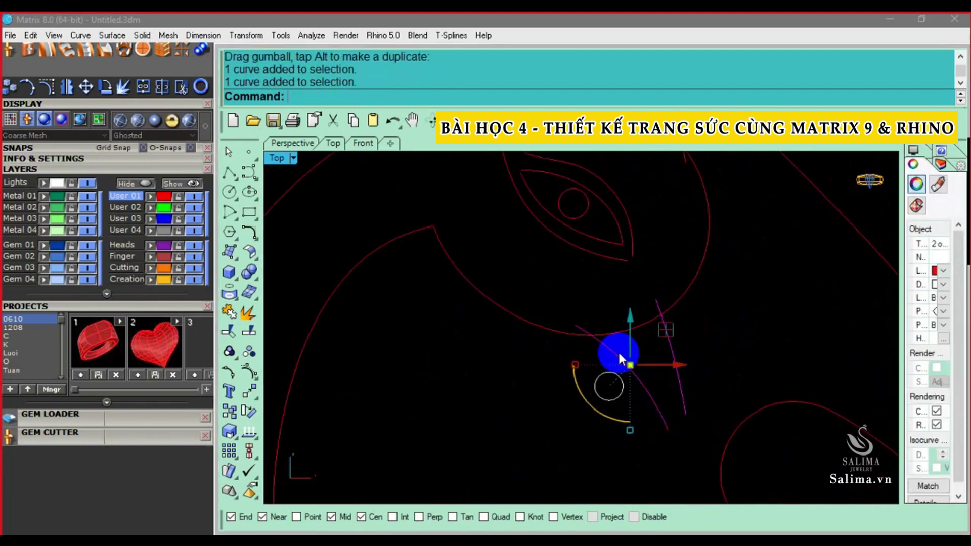
pyautogui.scroll(2, 617, 349)
pyautogui.press('F10')
pyautogui.scroll(1, 627, 329)
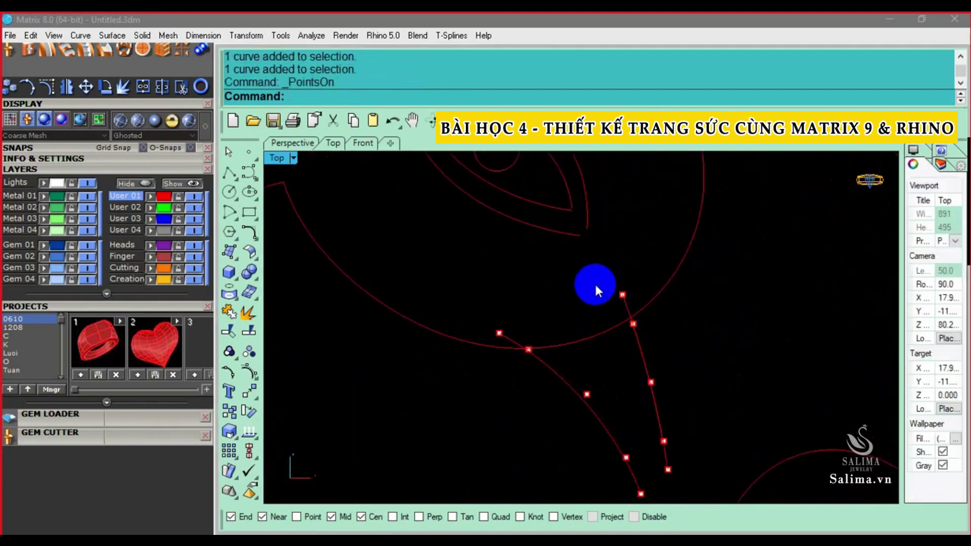
# Move two control points of the neck curves down to new positions
pyautogui.click(623, 295)
pyautogui.press('F10')
pyautogui.press('Escape')
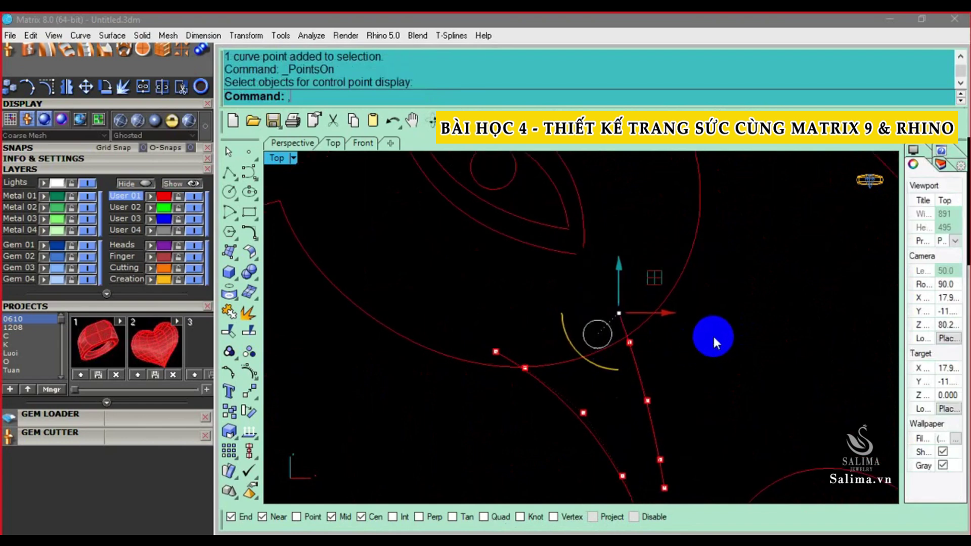
pyautogui.write('M')
pyautogui.press('Return')
pyautogui.click(713, 328)
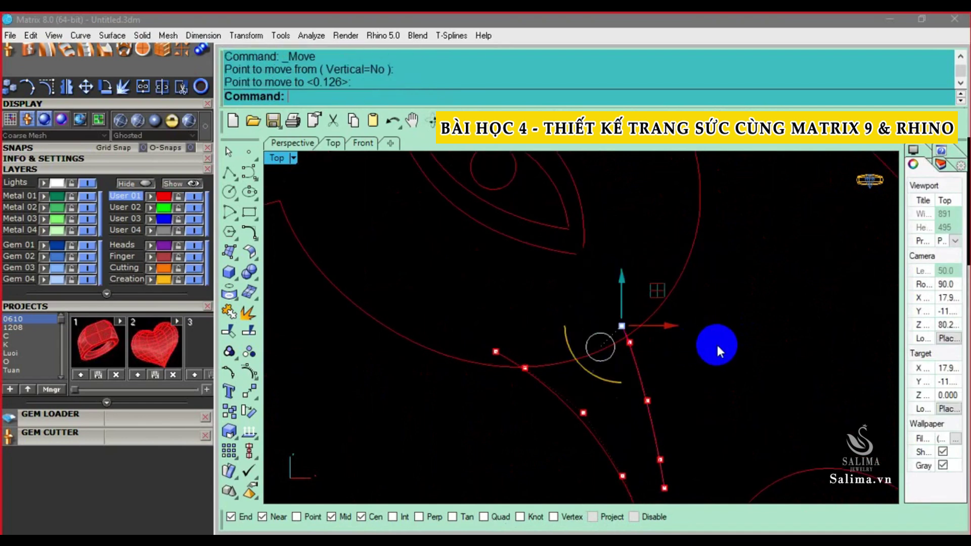
pyautogui.click(496, 351)
pyautogui.write('M')
pyautogui.press('Return')
pyautogui.click(554, 320)
pyautogui.scroll(-3, 574, 336)
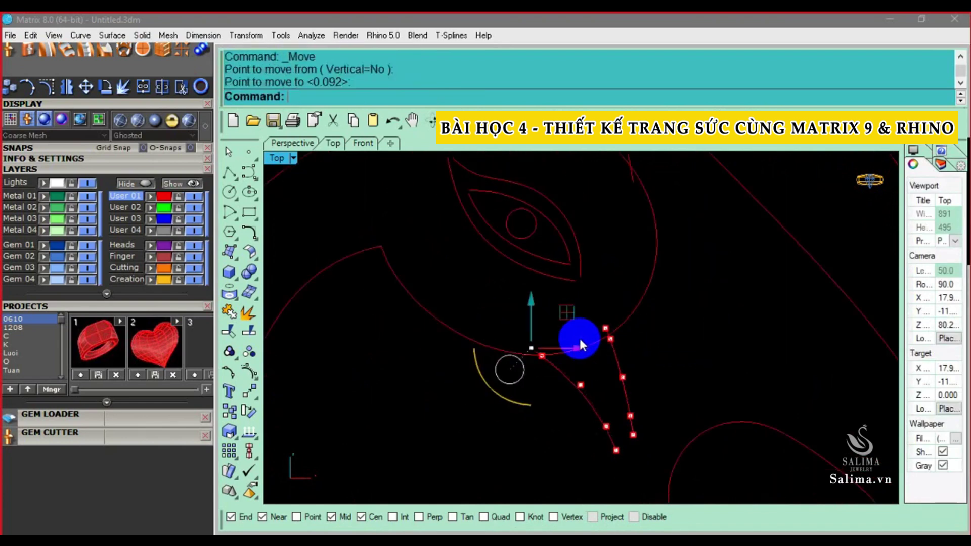
pyautogui.scroll(2, 608, 381)
pyautogui.scroll(2, 609, 372)
pyautogui.scroll(-2, 608, 363)
pyautogui.scroll(-2, 571, 345)
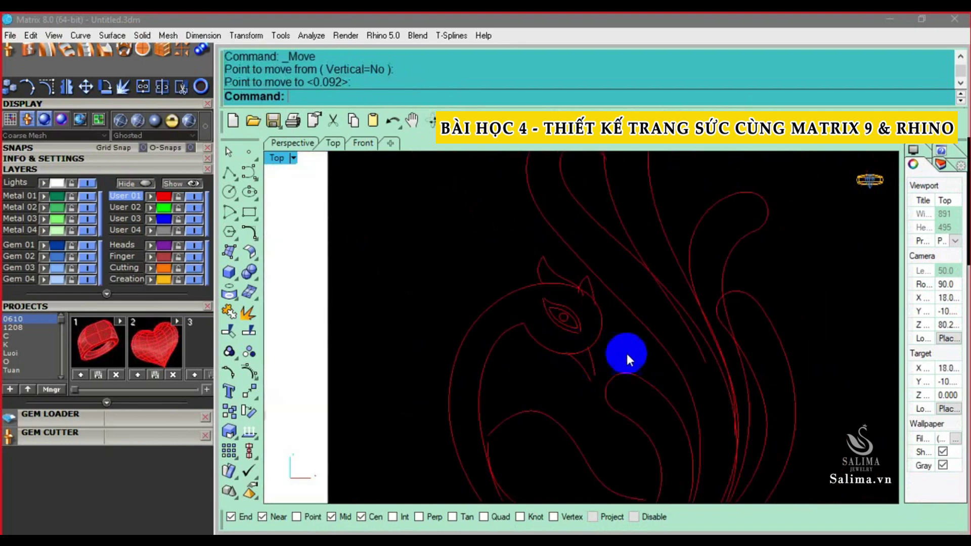
pyautogui.scroll(-2, 626, 353)
pyautogui.scroll(5, 591, 359)
pyautogui.scroll(-2, 596, 354)
# Delete the surplus control point on the curve under the swan's eye
pyautogui.click(596, 342)
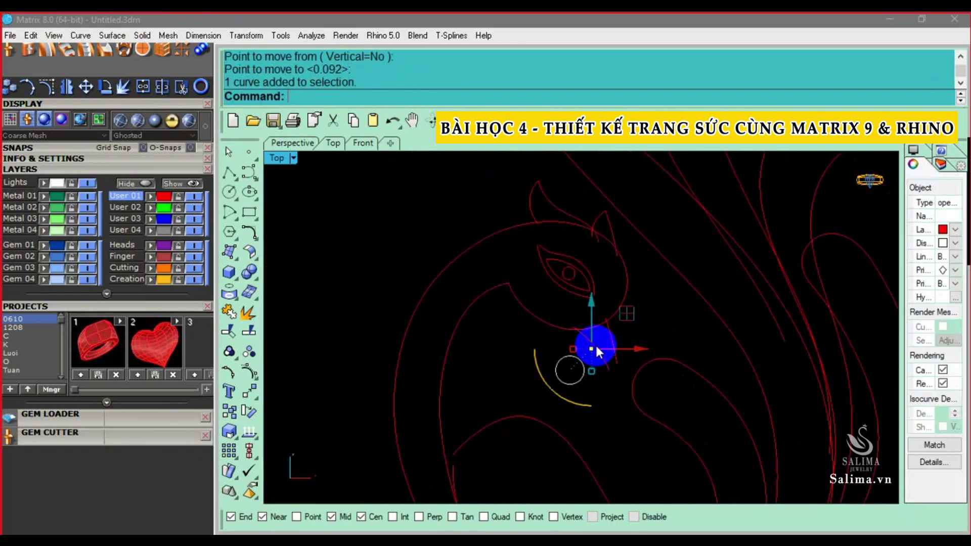
pyautogui.scroll(2, 607, 334)
pyautogui.press('Escape')
pyautogui.scroll(-2, 623, 326)
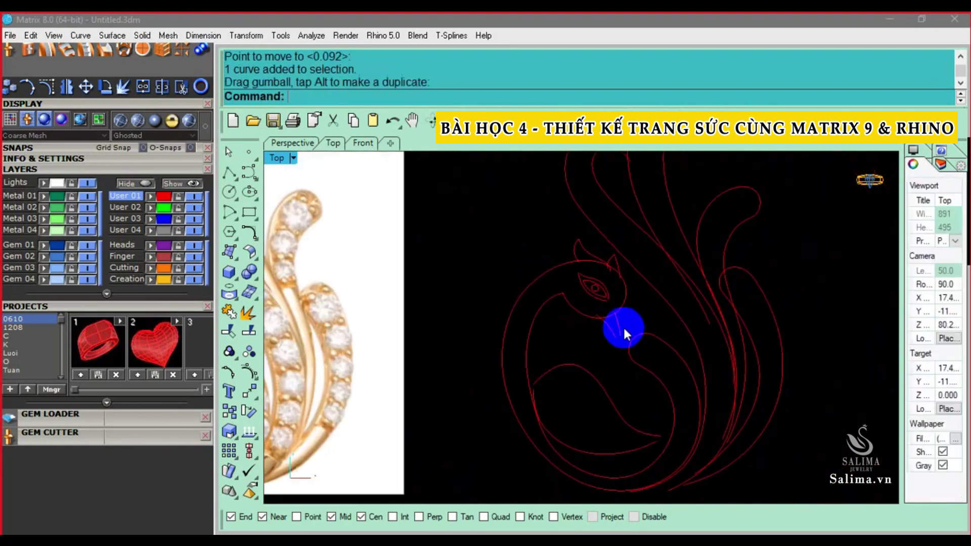
pyautogui.scroll(1, 606, 345)
pyautogui.scroll(1, 611, 348)
pyautogui.scroll(-2, 610, 339)
pyautogui.scroll(1, 597, 329)
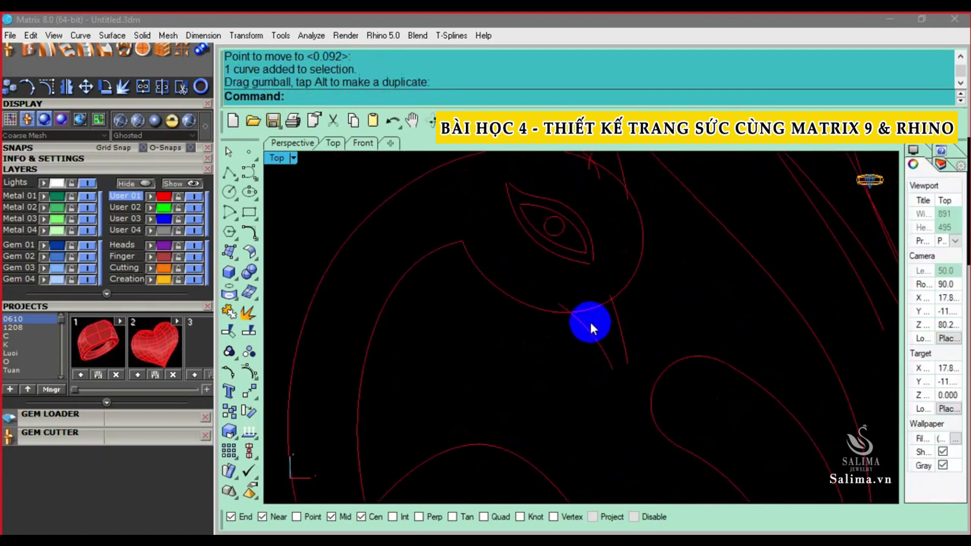
pyautogui.click(587, 320)
pyautogui.scroll(1, 581, 313)
pyautogui.scroll(1, 572, 308)
pyautogui.press('F10')
pyautogui.click(512, 282)
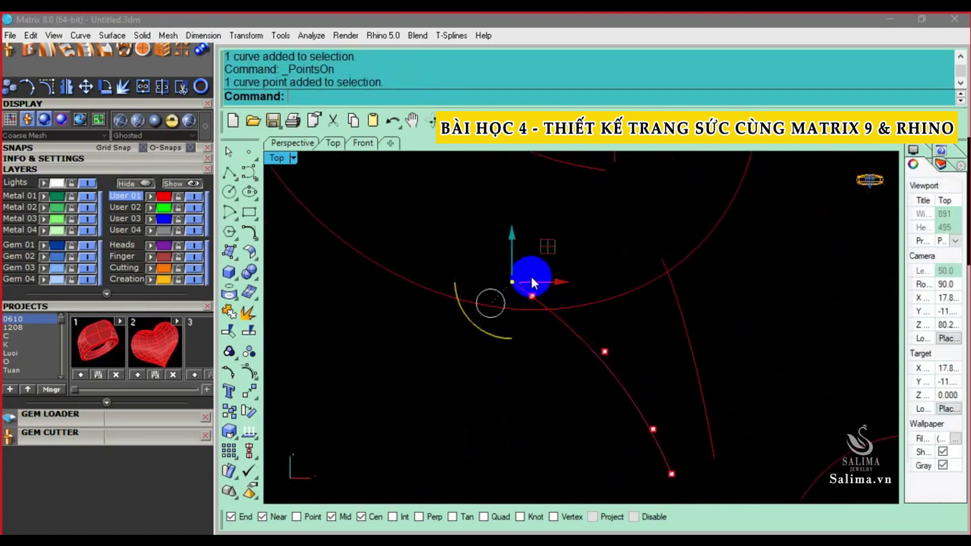
pyautogui.press('Delete')
# Select the curve near the neck, deselect it, and zoom around to inspect the outline
pyautogui.scroll(-2, 621, 341)
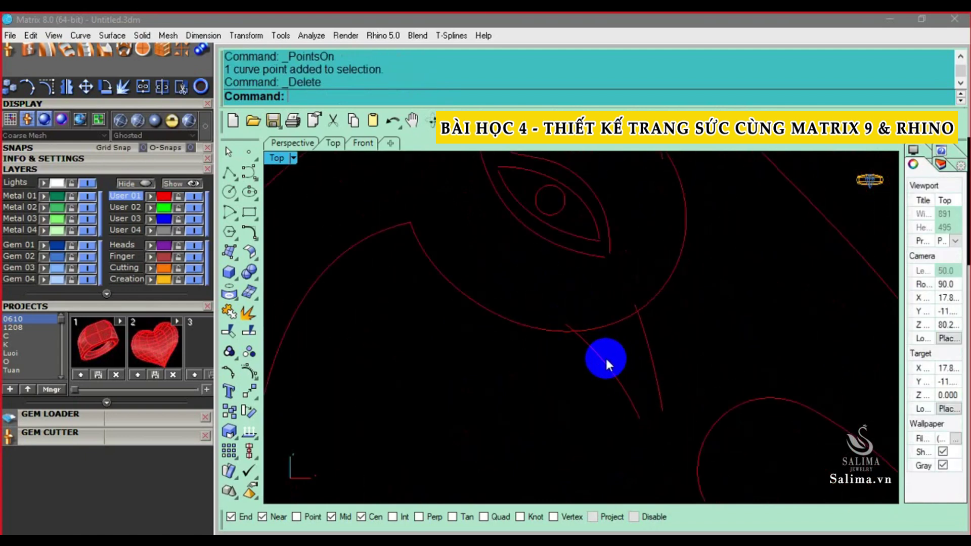
pyautogui.scroll(1, 605, 357)
pyautogui.scroll(-1, 629, 345)
pyautogui.scroll(-1, 623, 344)
pyautogui.scroll(1, 617, 337)
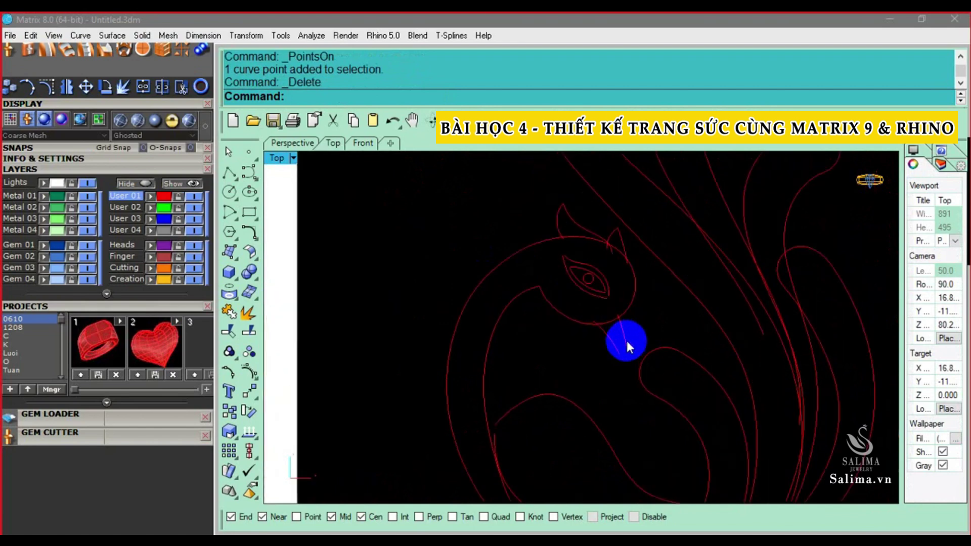
pyautogui.scroll(1, 626, 338)
pyautogui.click(624, 341)
pyautogui.scroll(1, 645, 380)
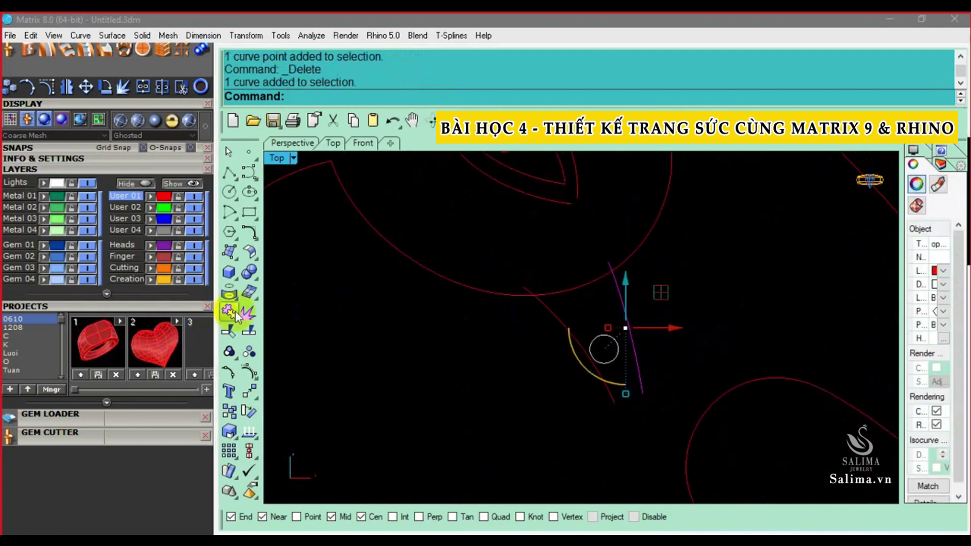
pyautogui.click(668, 292)
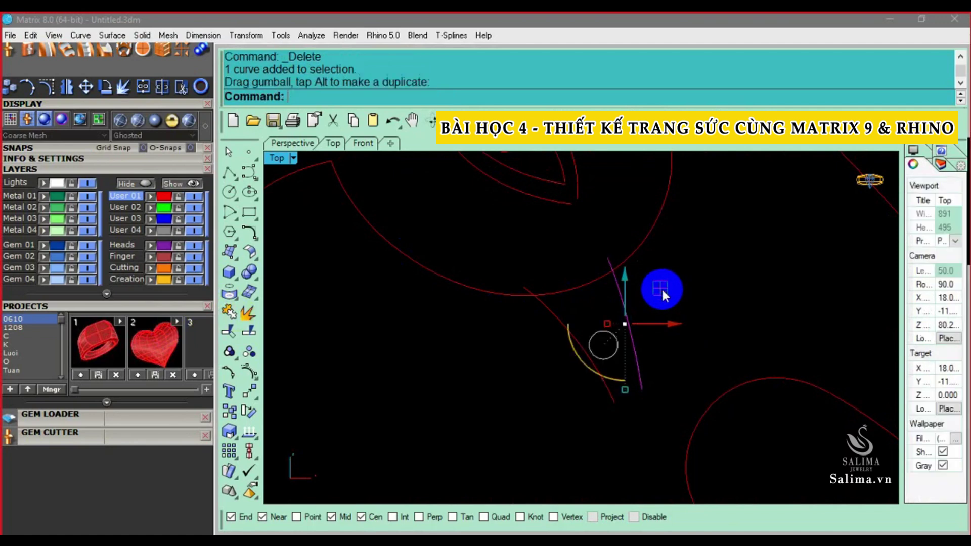
pyautogui.scroll(-1, 629, 296)
pyautogui.scroll(-1, 600, 327)
pyautogui.scroll(-2, 582, 304)
pyautogui.scroll(-1, 563, 279)
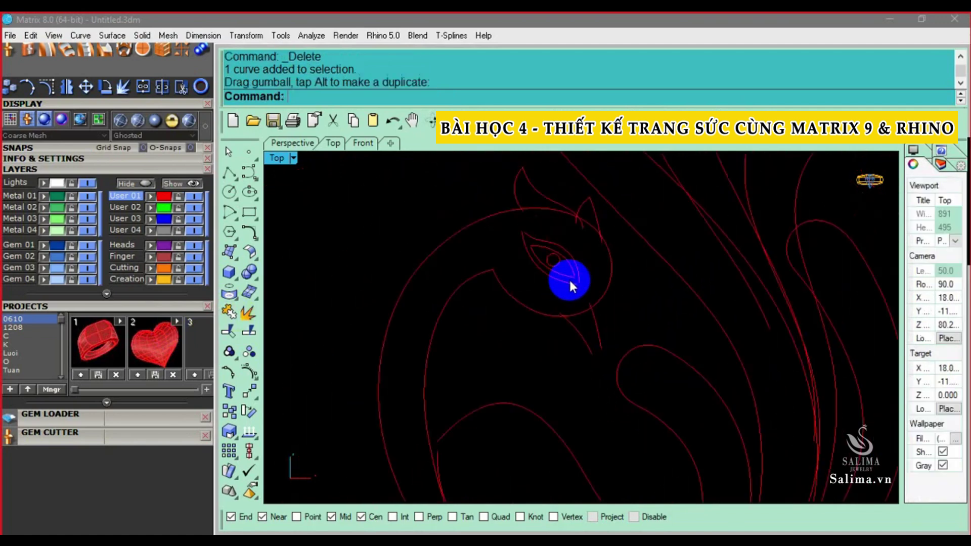
pyautogui.scroll(-1, 569, 278)
pyautogui.scroll(-1, 599, 295)
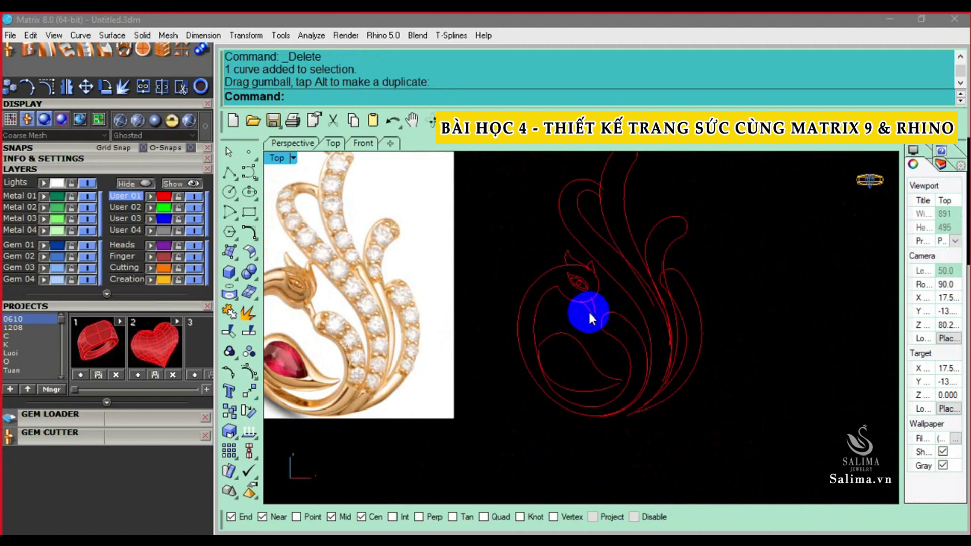
pyautogui.scroll(-2, 586, 293)
pyautogui.scroll(3, 604, 316)
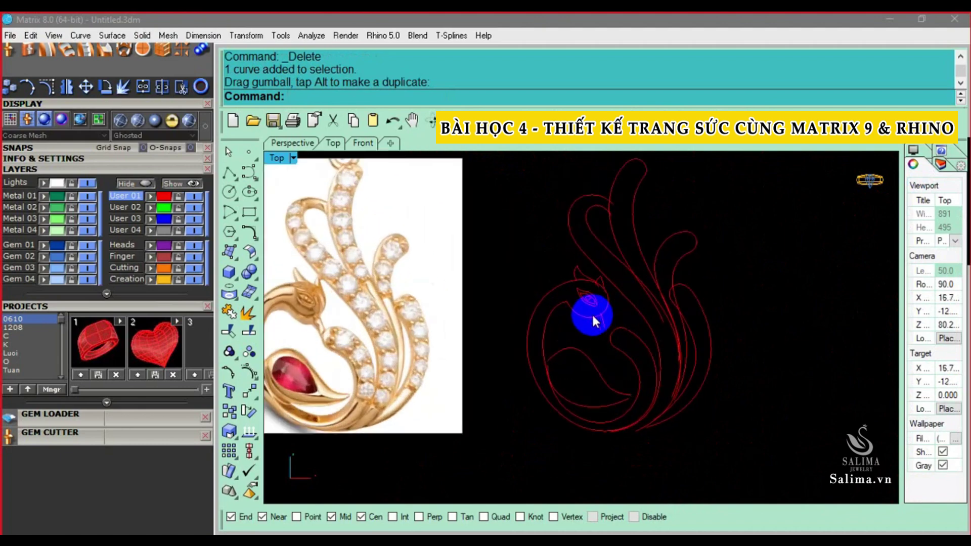
pyautogui.scroll(2, 594, 329)
pyautogui.scroll(1, 601, 343)
pyautogui.scroll(1, 617, 336)
pyautogui.scroll(1, 634, 333)
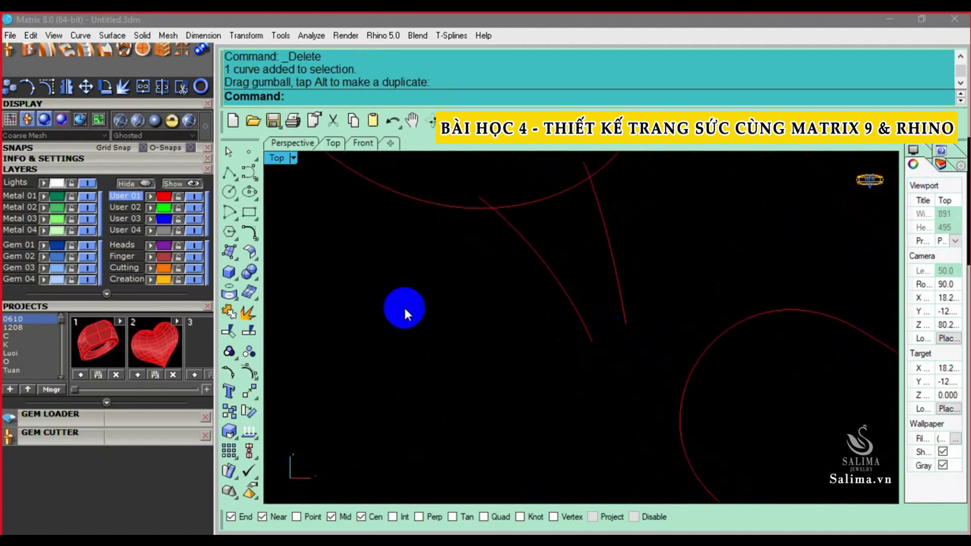
# Blend two swan curve ends together with a blend curve
pyautogui.click(249, 232)
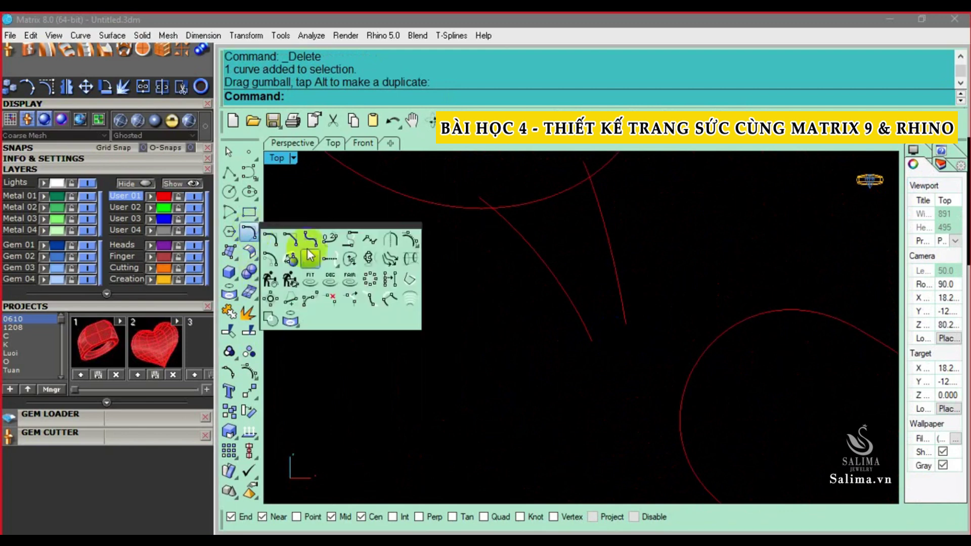
pyautogui.click(308, 250)
pyautogui.click(600, 355)
pyautogui.click(635, 332)
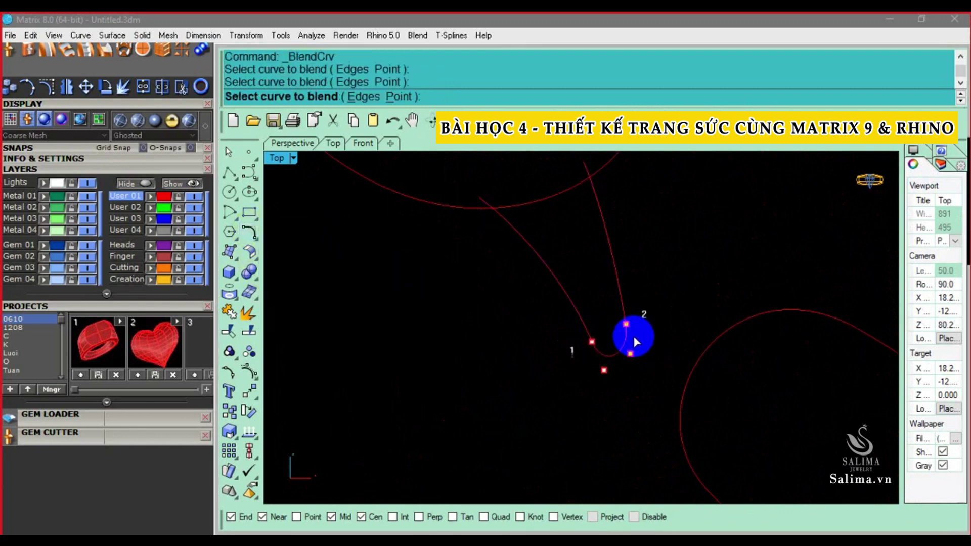
pyautogui.click(613, 374)
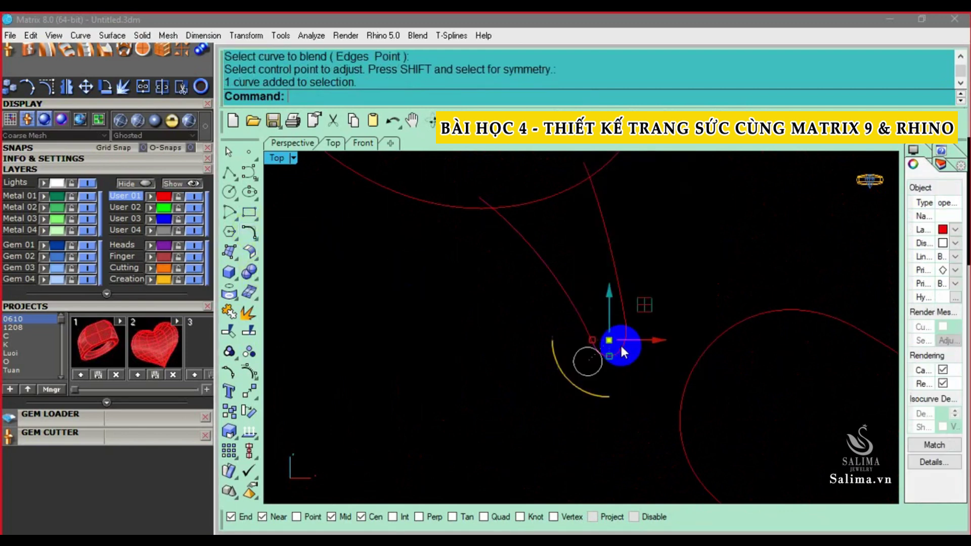
# Move a control point on the new blend curve up and to the left
pyautogui.press('F10')
pyautogui.scroll(2, 629, 347)
pyautogui.click(587, 382)
pyautogui.scroll(1, 617, 361)
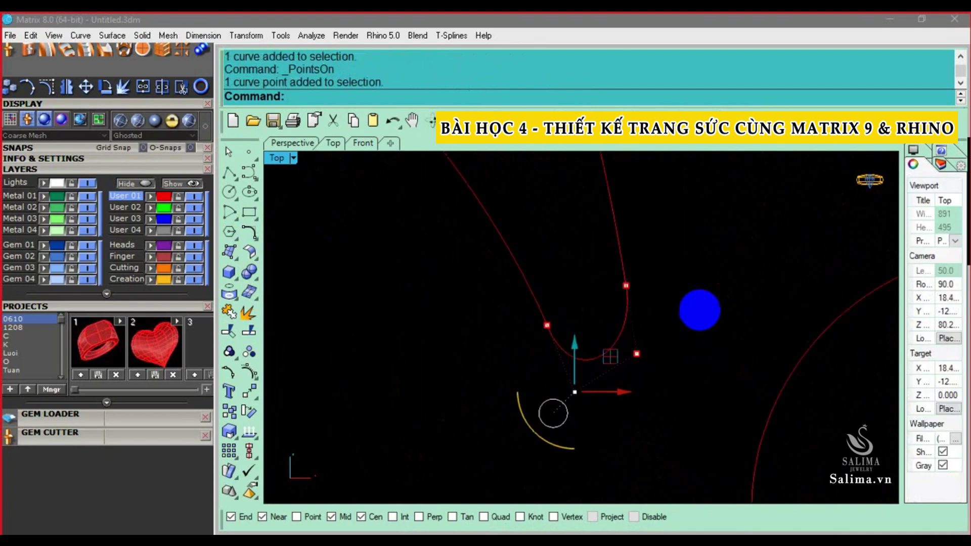
pyautogui.write('m')
pyautogui.press('Return')
pyautogui.moveTo(703, 291); pyautogui.dragTo(690, 298)
pyautogui.write('m')
pyautogui.press('Return')
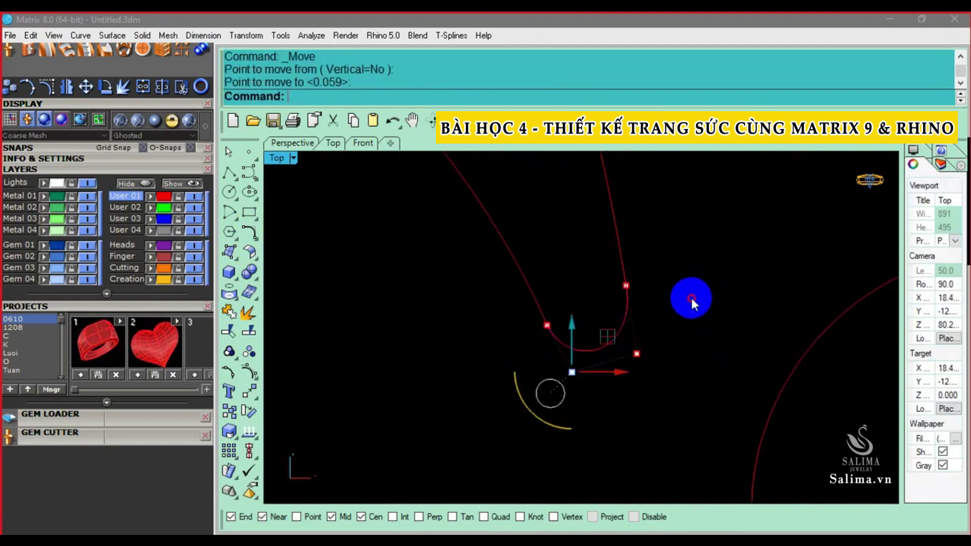
pyautogui.press('Escape')
pyautogui.scroll(-2, 665, 306)
pyautogui.scroll(-3, 658, 316)
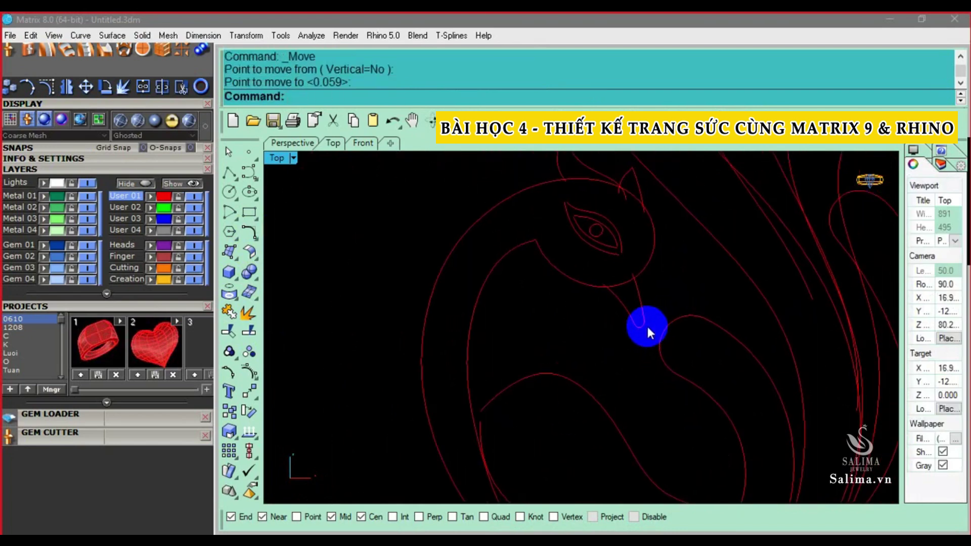
pyautogui.scroll(2, 647, 326)
# Nudge the selected swan curves slightly left into place
pyautogui.click(635, 290)
pyautogui.press('Escape')
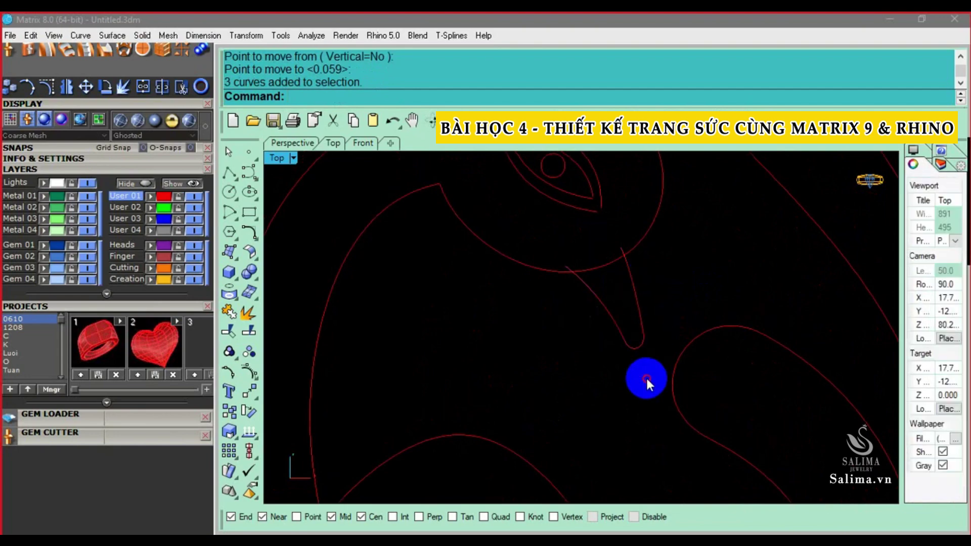
pyautogui.click(633, 270)
pyautogui.moveTo(634, 270); pyautogui.dragTo(627, 272)
pyautogui.scroll(-3, 651, 281)
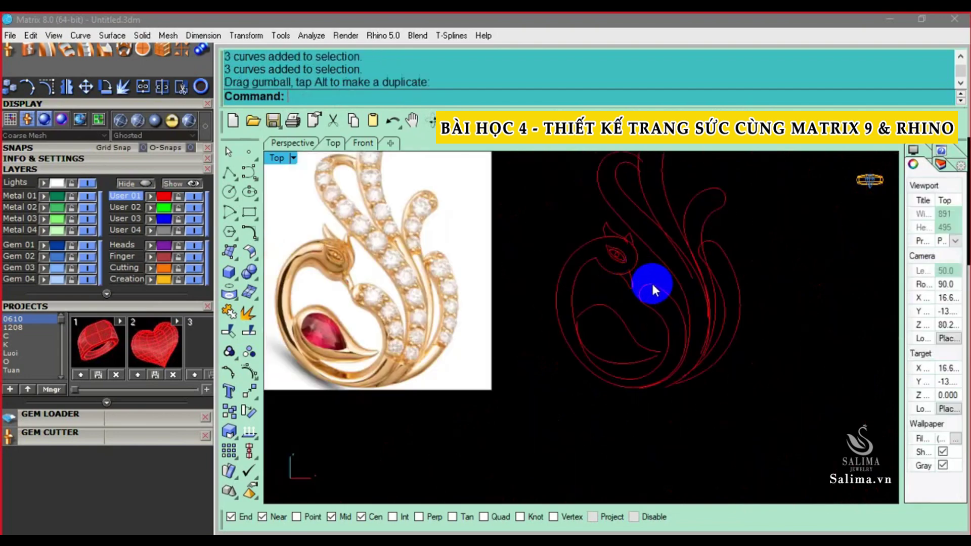
pyautogui.scroll(-2, 614, 310)
pyautogui.scroll(1, 632, 323)
pyautogui.scroll(2, 629, 326)
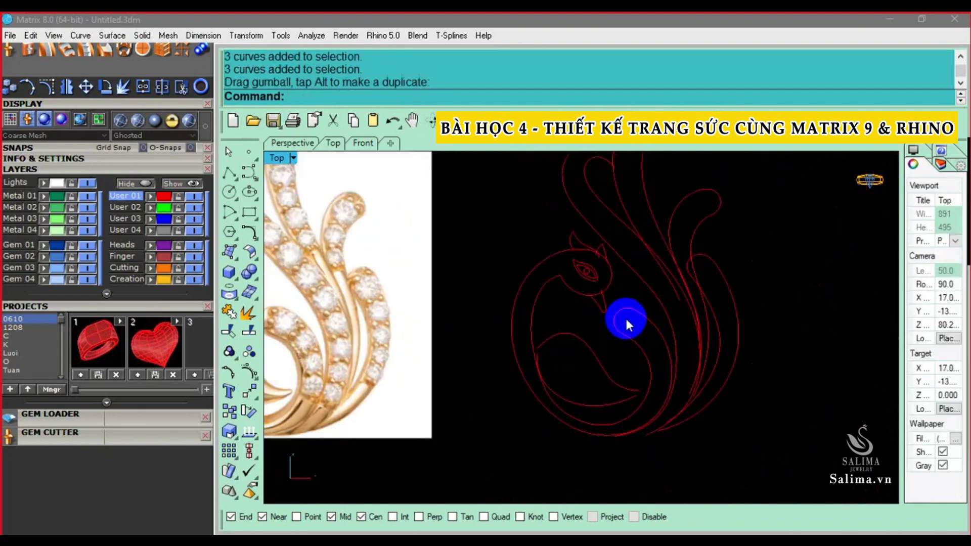
pyautogui.scroll(-1, 631, 324)
pyautogui.scroll(1, 636, 323)
pyautogui.scroll(-1, 640, 318)
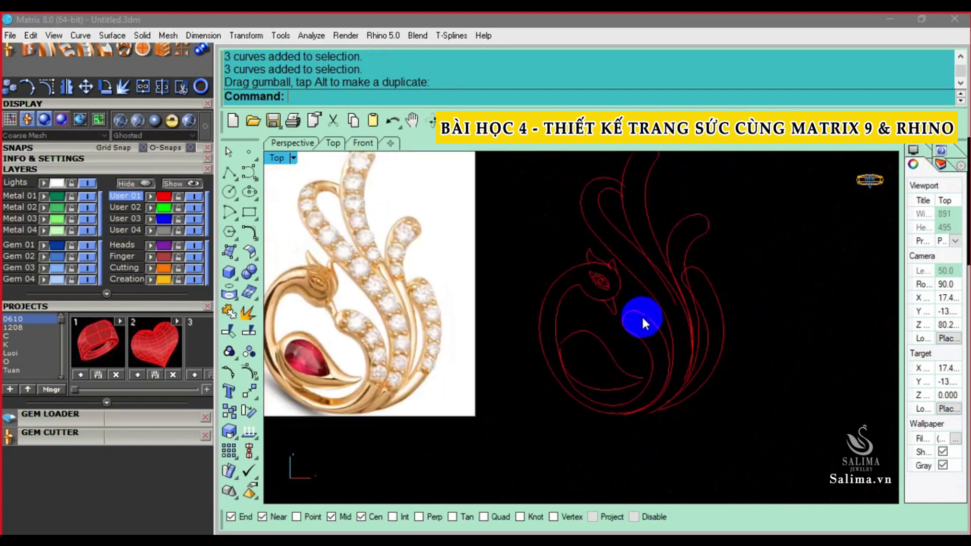
# Select three swan curves, check their control points, then select the small arc beside the gem
pyautogui.click(637, 341)
pyautogui.scroll(2, 646, 325)
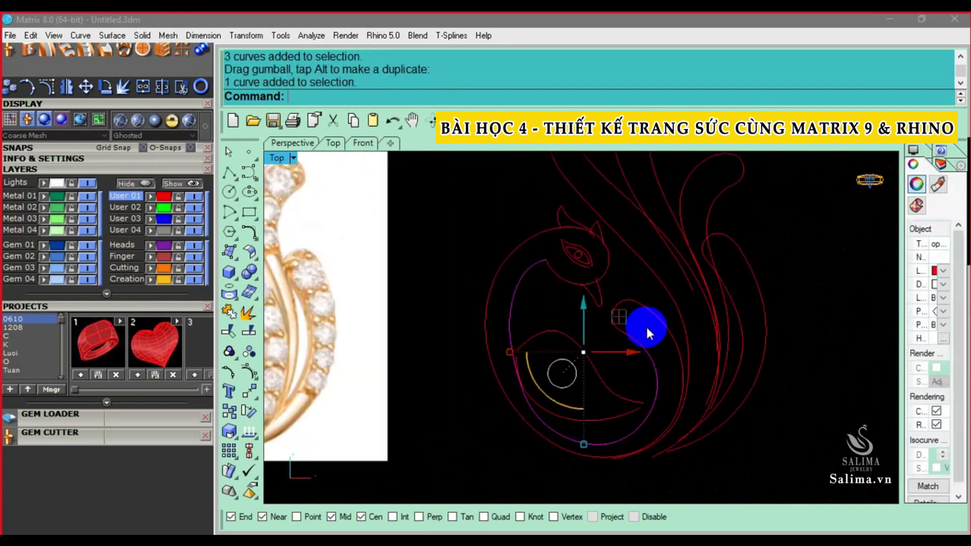
pyautogui.click(640, 323)
pyautogui.scroll(1, 627, 305)
pyautogui.click(625, 293)
pyautogui.scroll(1, 624, 293)
pyautogui.scroll(1, 622, 308)
pyautogui.press('F10')
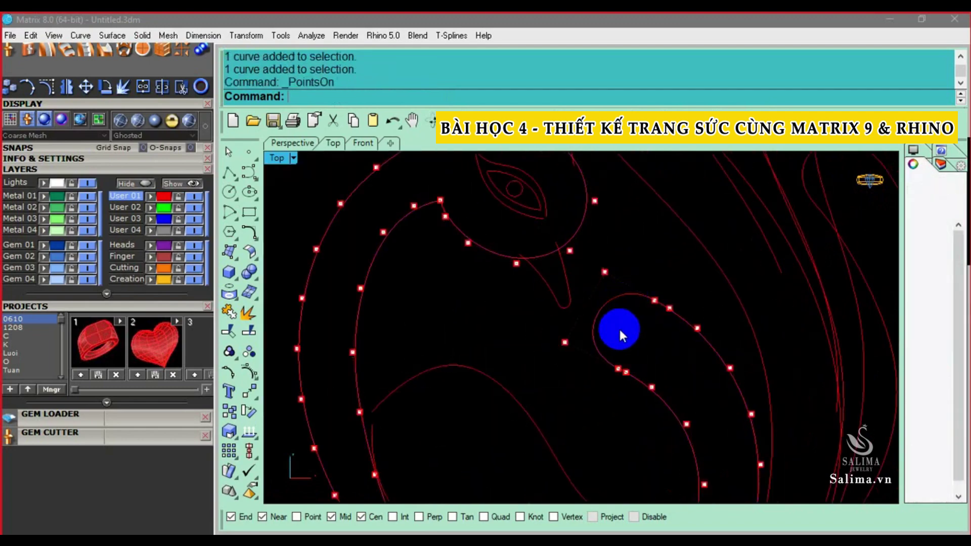
pyautogui.press('Escape')
pyautogui.click(602, 314)
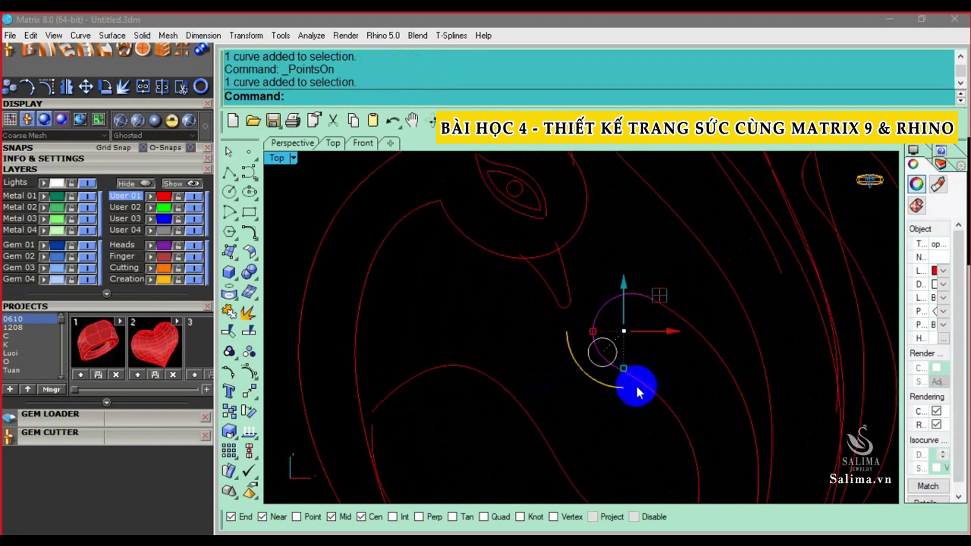
# Move four control points near the swan's neck loop to a new position
pyautogui.click(640, 384)
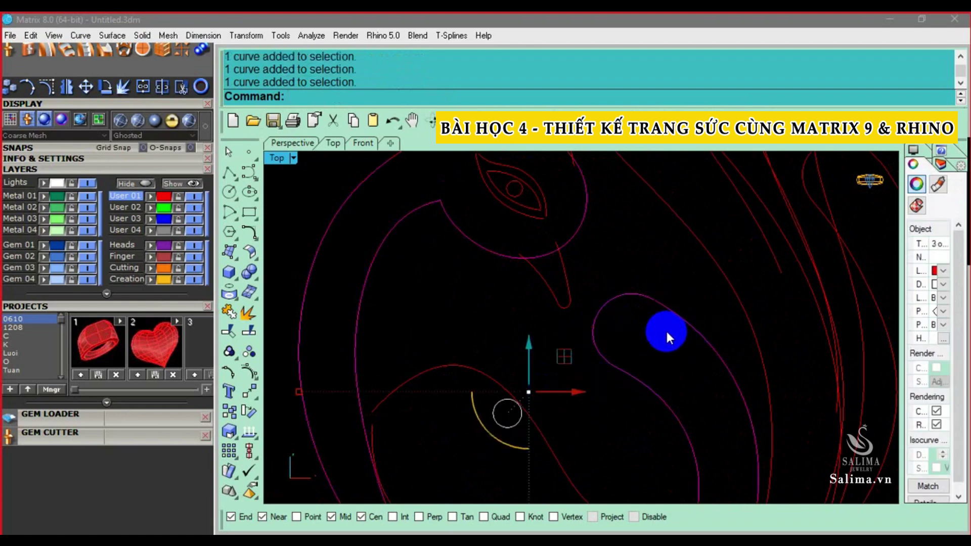
pyautogui.press('F10')
pyautogui.moveTo(542, 386)
pyautogui.mouseDown()
pyautogui.moveTo(617, 284)
pyautogui.moveTo(679, 315)
pyautogui.mouseUp()
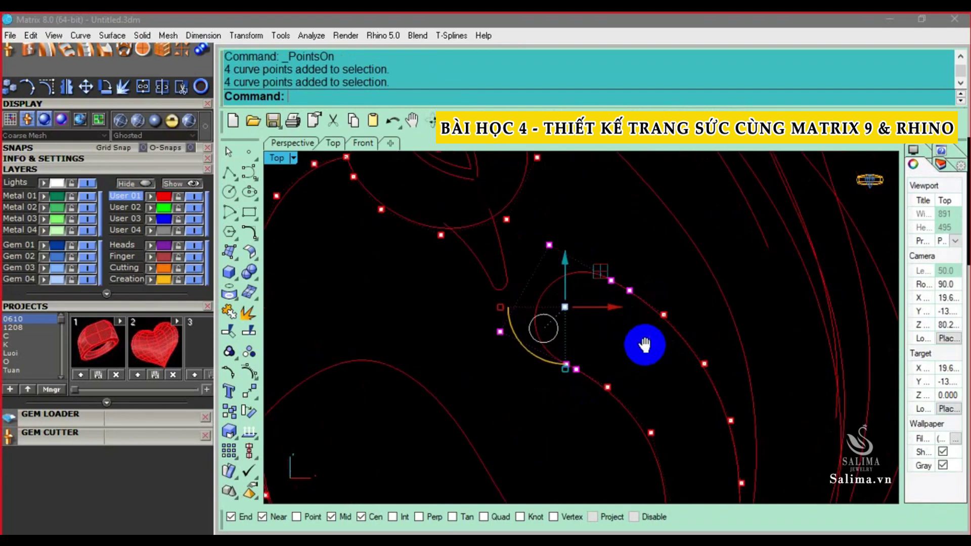
pyautogui.scroll(2, 647, 343)
pyautogui.write('M')
pyautogui.press('Return')
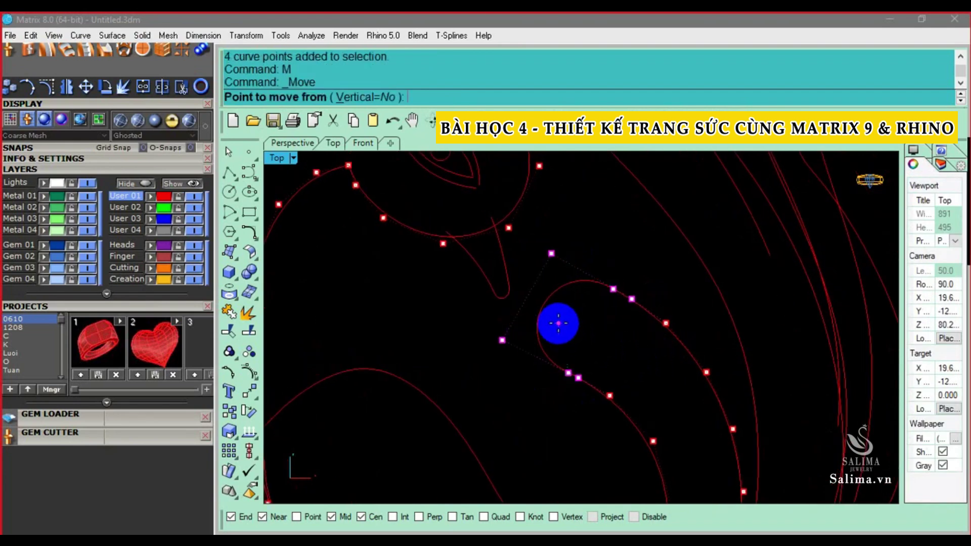
pyautogui.scroll(1, 635, 356)
pyautogui.click(636, 358)
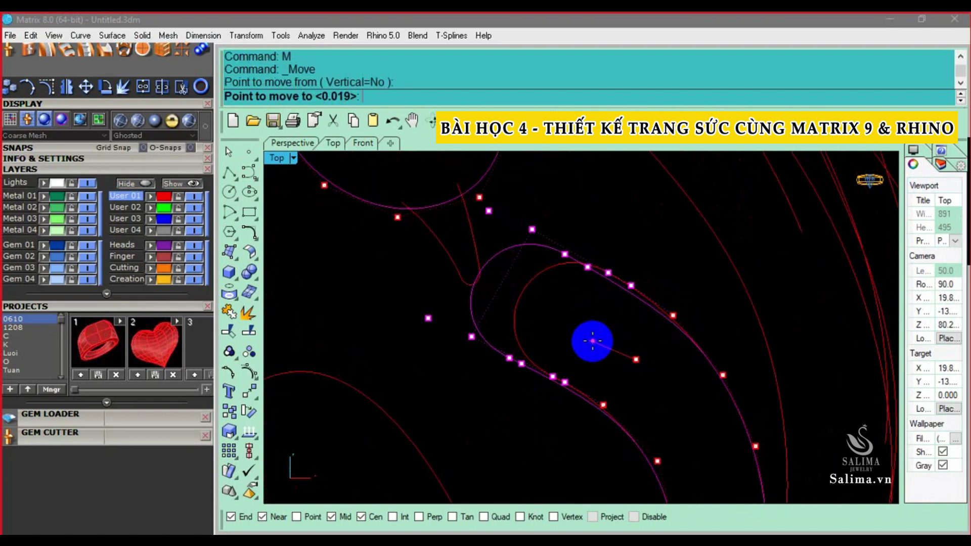
pyautogui.click(592, 341)
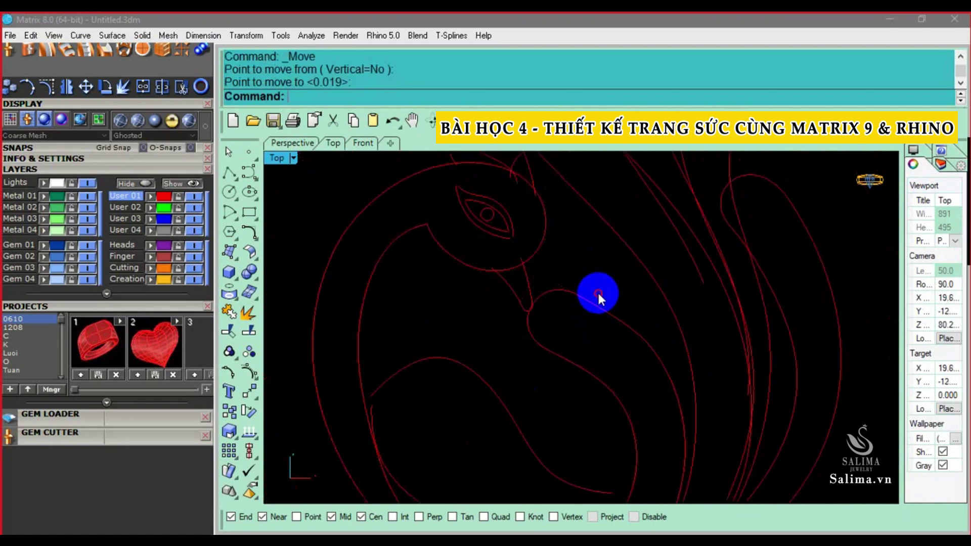
# Shift two control points on the neck-loop curves to a new spot
pyautogui.moveTo(598, 294); pyautogui.dragTo(625, 312)
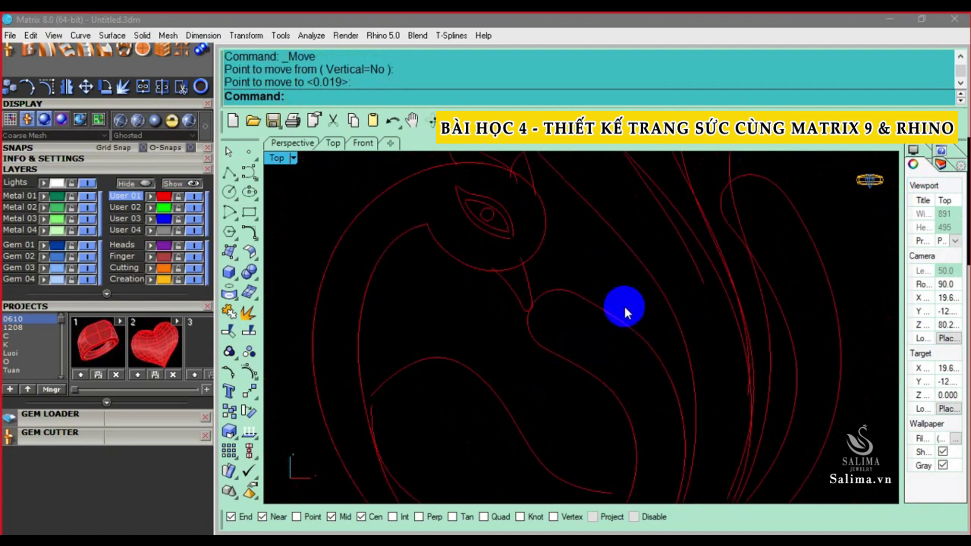
pyautogui.moveTo(551, 269); pyautogui.dragTo(630, 374)
pyautogui.moveTo(630, 384)
pyautogui.mouseDown(button='right')
pyautogui.moveTo(608, 330)
pyautogui.moveTo(523, 336)
pyautogui.mouseUp(button='right')
pyautogui.press('F10')
pyautogui.click(506, 346)
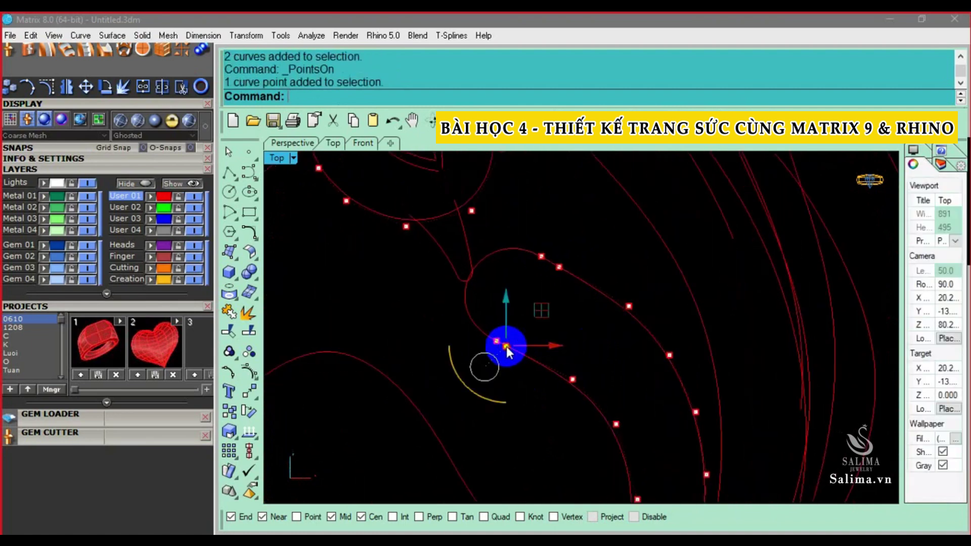
pyautogui.keyDown('shift'); pyautogui.click(560, 267); pyautogui.keyUp('shift')
pyautogui.write('M')
pyautogui.press('Return')
pyautogui.click(580, 344)
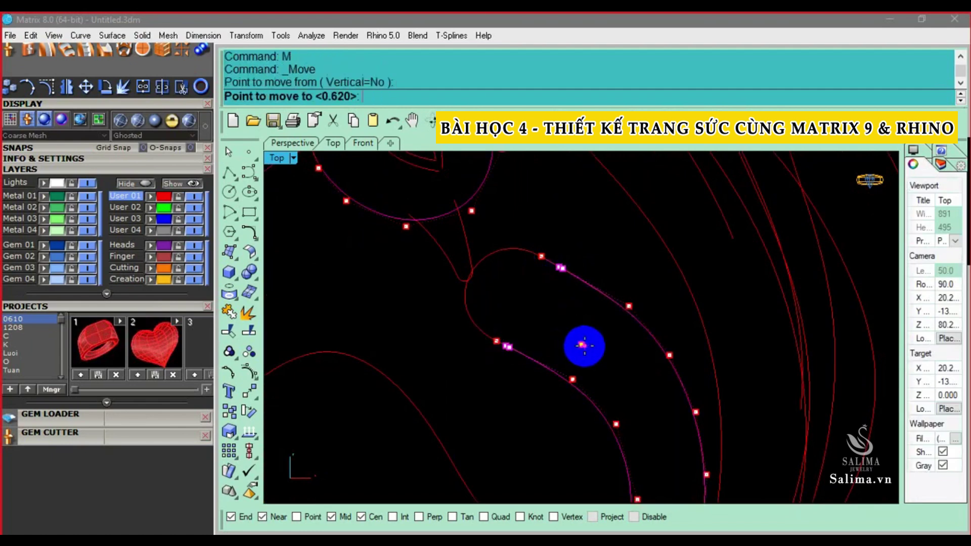
pyautogui.click(602, 351)
pyautogui.scroll(-3, 594, 350)
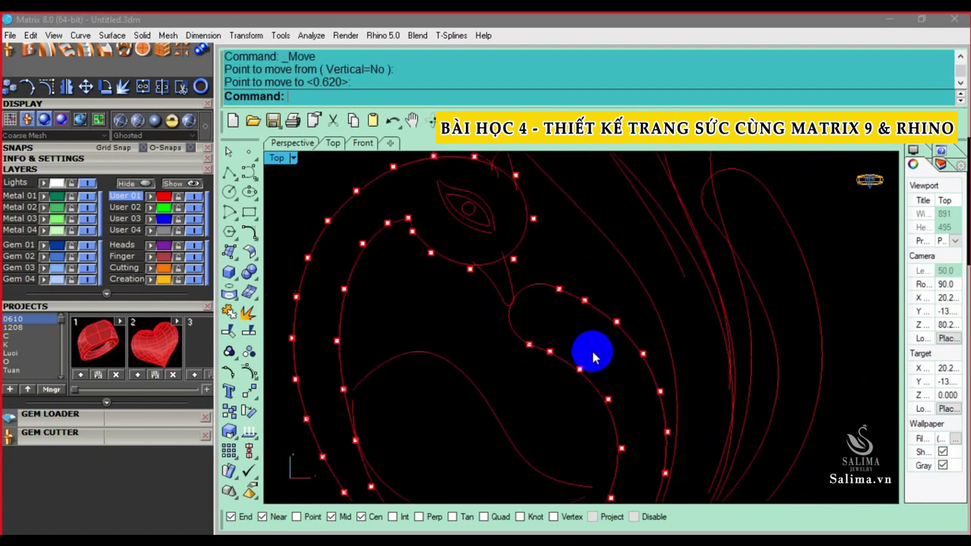
pyautogui.press('Escape')
# Select the outer curve of the neck loop and start a Rebuild on it
pyautogui.scroll(2, 589, 354)
pyautogui.click(591, 316)
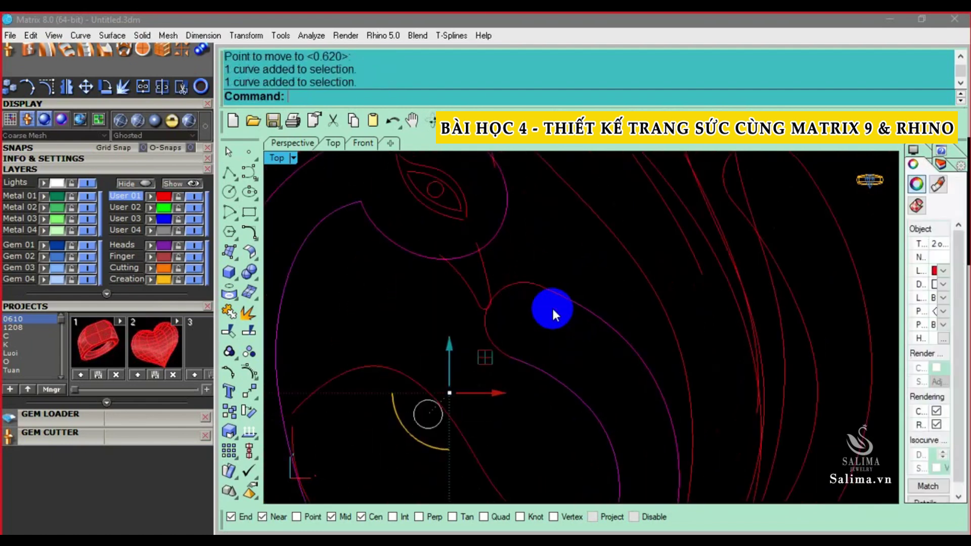
pyautogui.scroll(2, 552, 306)
pyautogui.scroll(-2, 552, 339)
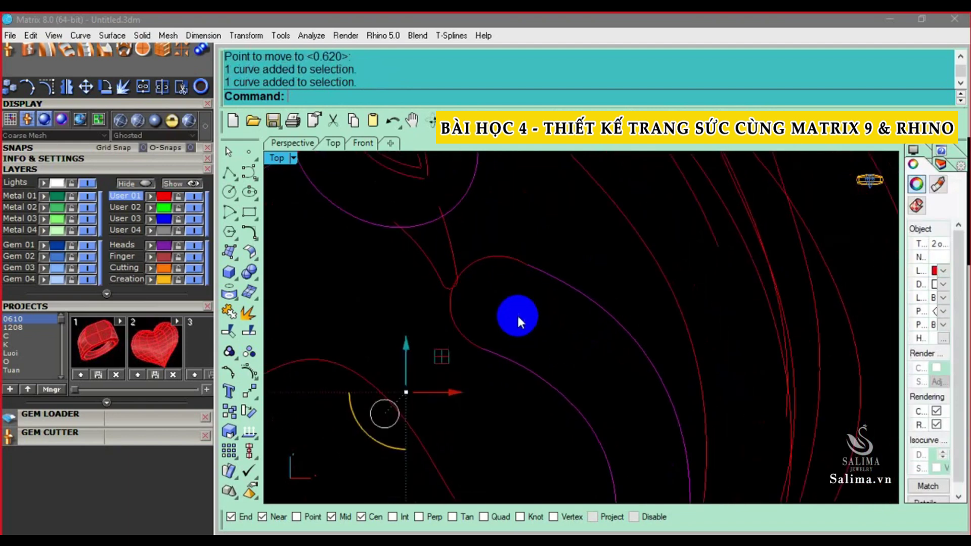
pyautogui.moveTo(570, 360); pyautogui.dragTo(566, 347, button='right')
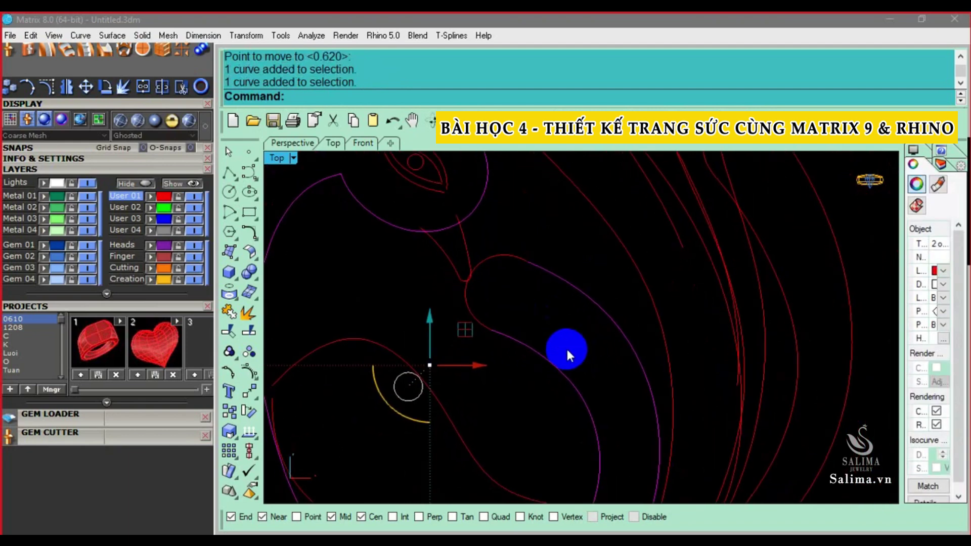
pyautogui.write('Rebuild')
pyautogui.press('Return')
# Rebuild the outer neck curve to 5 points, then again to 36 points at degree 3
pyautogui.write('5')
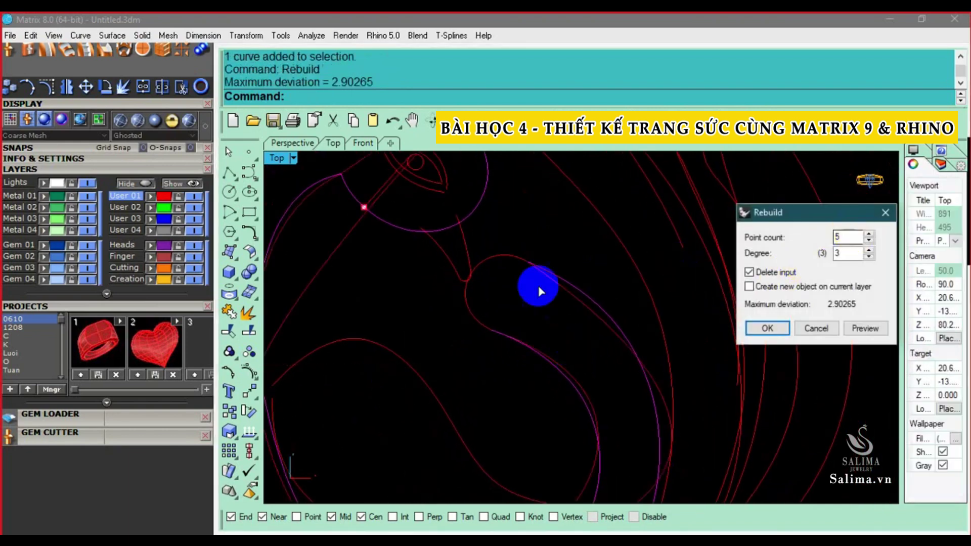
pyautogui.press('Return')
pyautogui.click(534, 324)
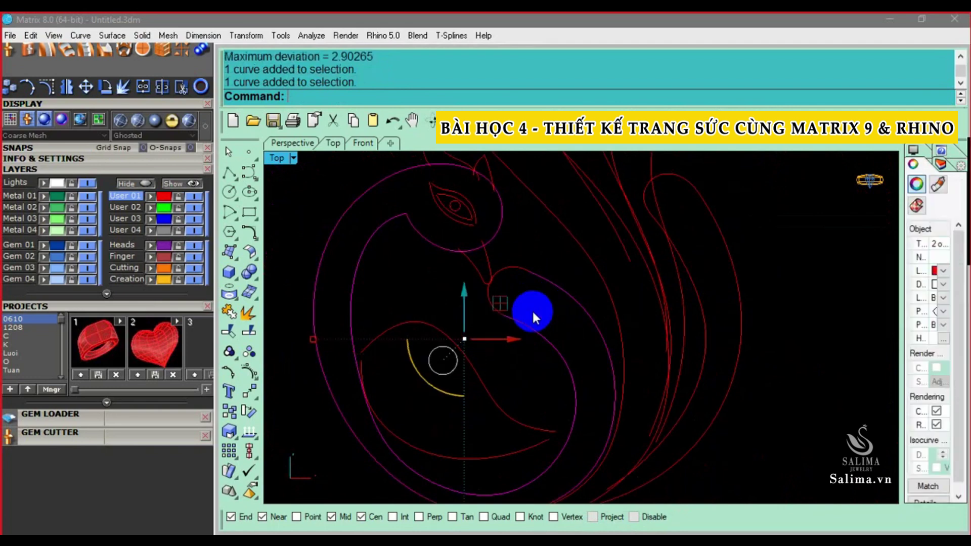
pyautogui.press('Return')
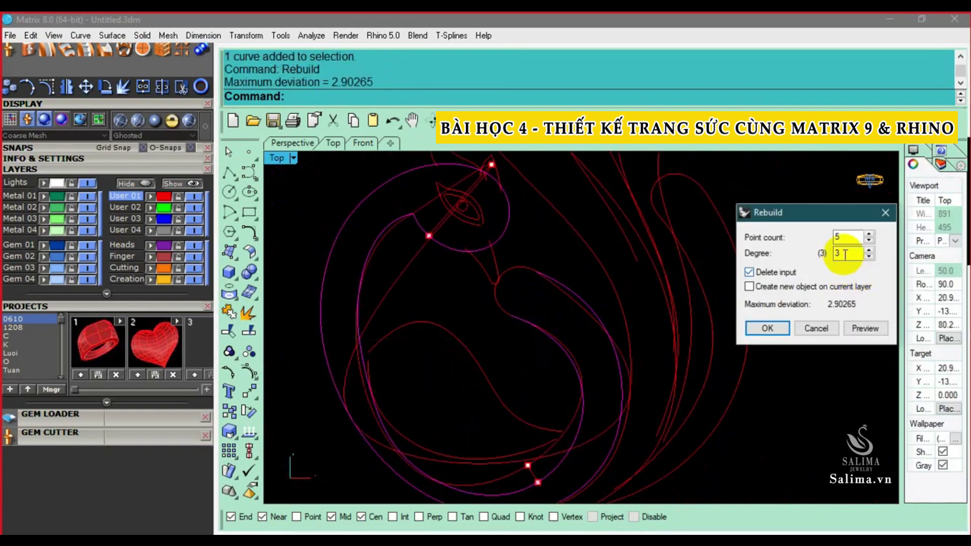
pyautogui.hotkey('shift', 'Tab')
pyautogui.write('6')
pyautogui.click(864, 328)
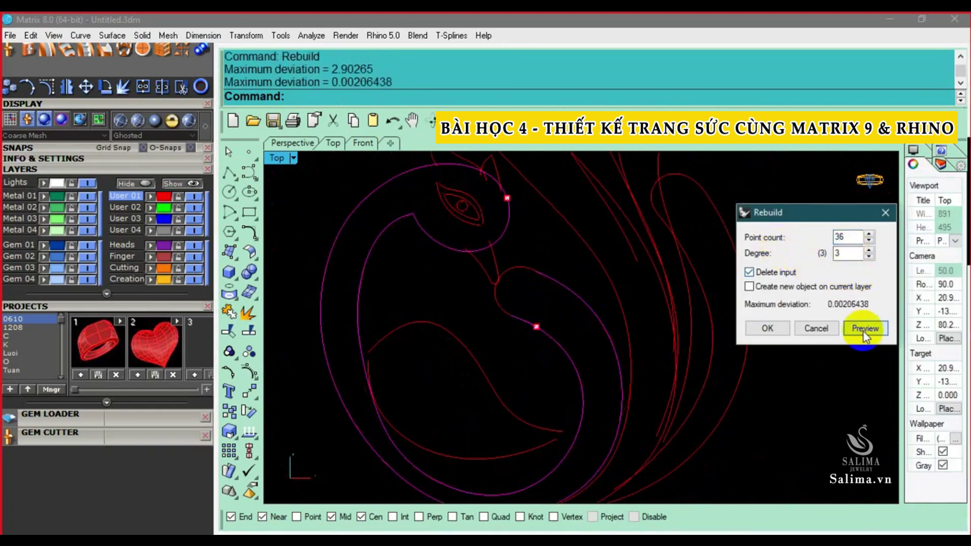
pyautogui.click(778, 329)
# Delete the connecting curve at the neck bend, leaving a gap
pyautogui.scroll(3, 569, 298)
pyautogui.press('F10')
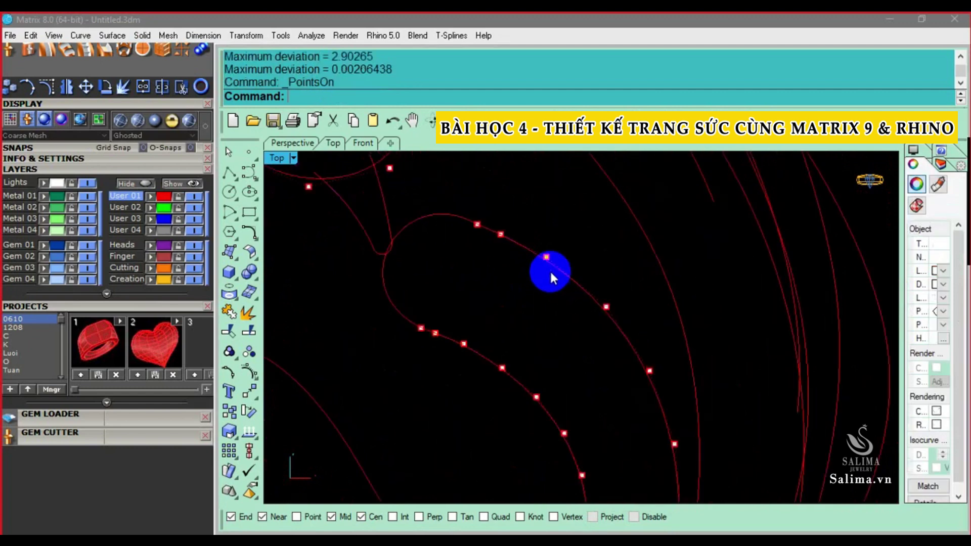
pyautogui.click(493, 240)
pyautogui.scroll(-2, 435, 336)
pyautogui.scroll(3, 411, 234)
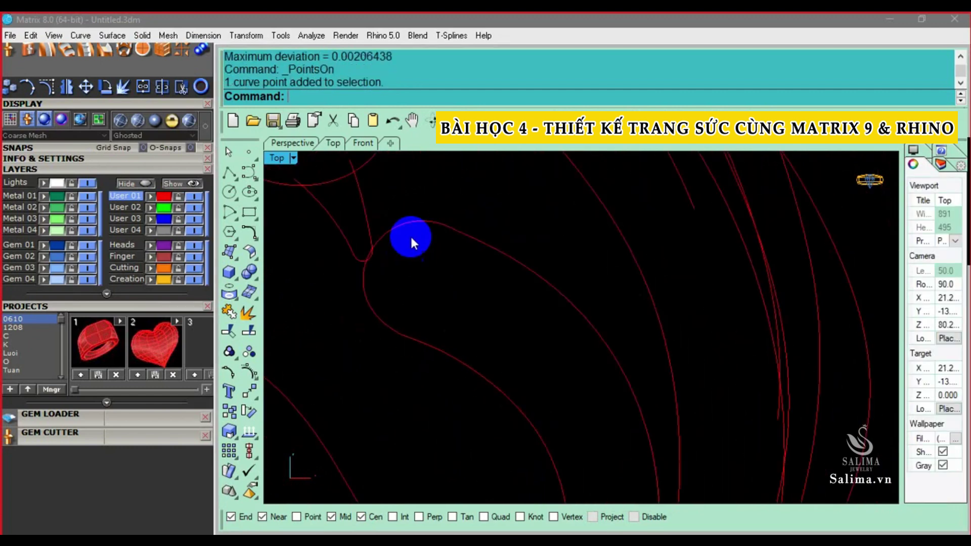
pyautogui.click(423, 246)
pyautogui.press('Delete')
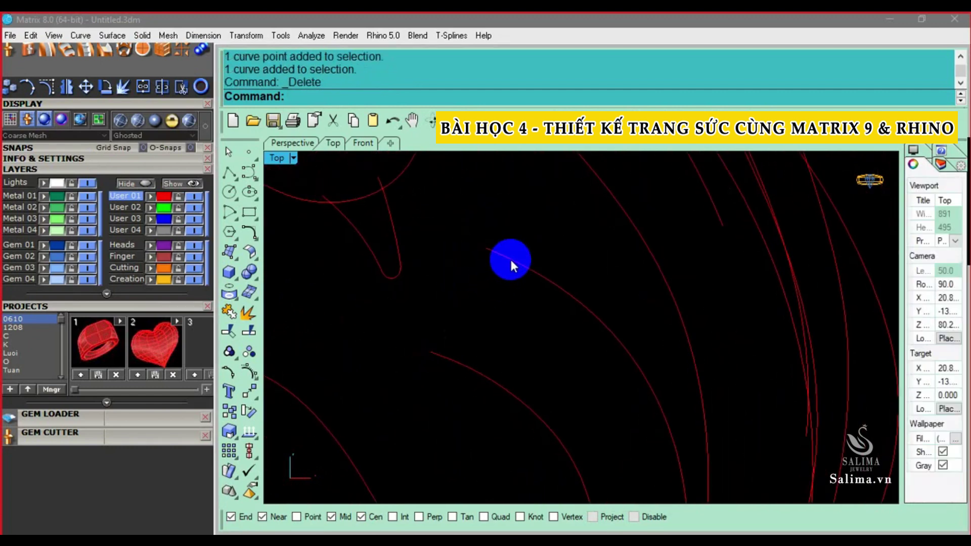
# Start a blend curve between the two curve ends across the neck-bend gap
pyautogui.click(251, 238)
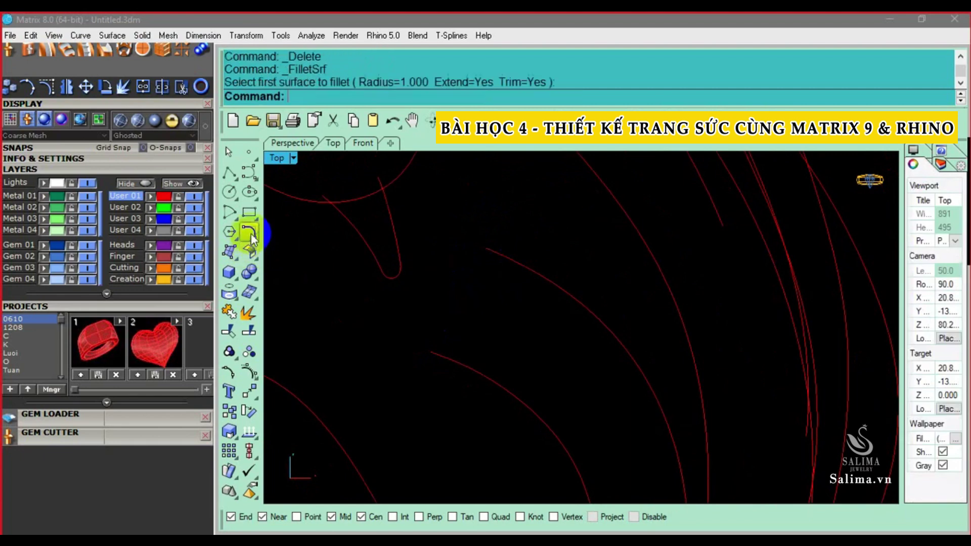
pyautogui.click(347, 240)
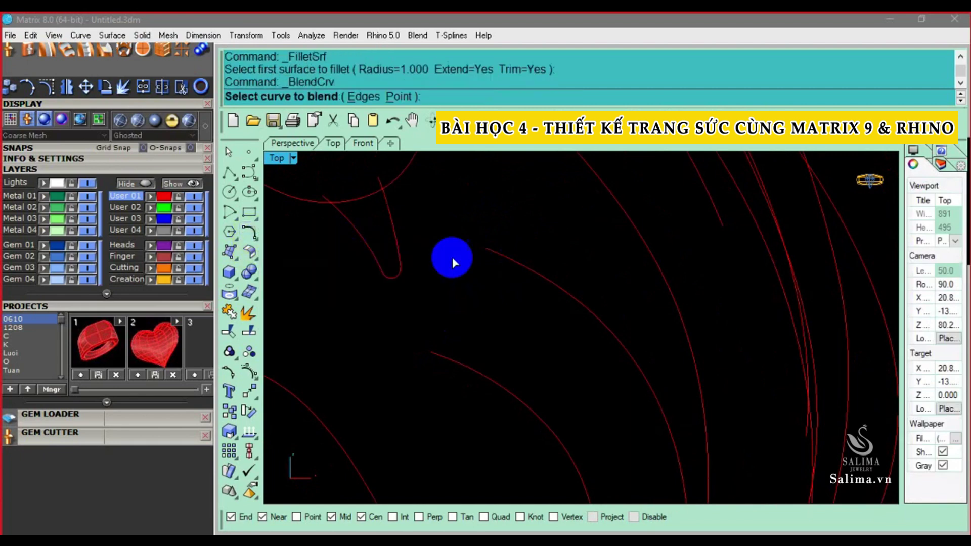
pyautogui.click(483, 255)
pyautogui.click(436, 353)
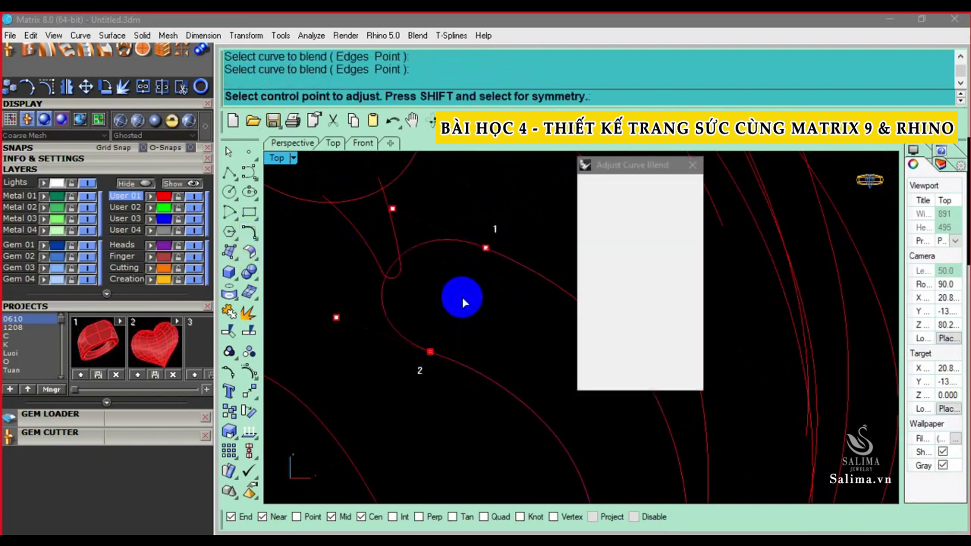
# Reposition the blend's lower and upper control points and accept the blend
pyautogui.click(336, 317)
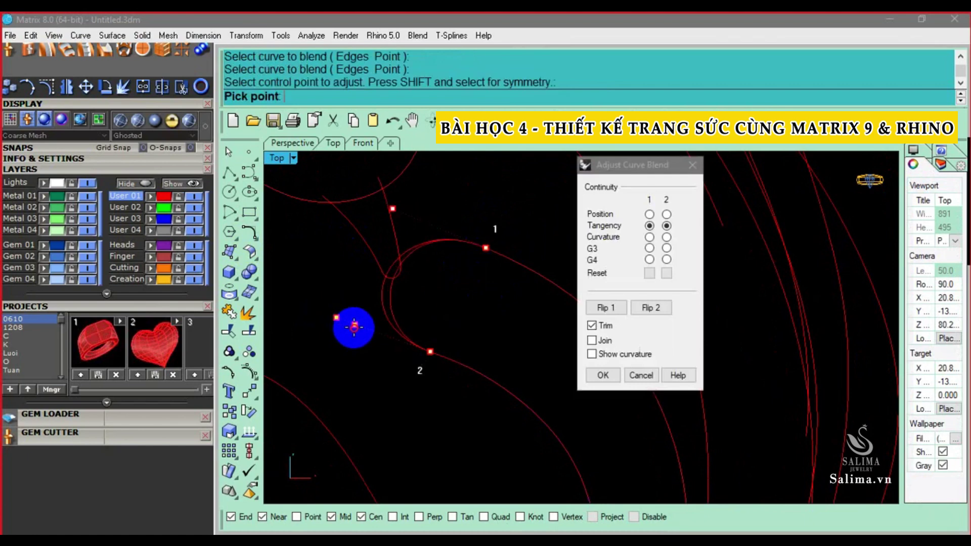
pyautogui.click(349, 322)
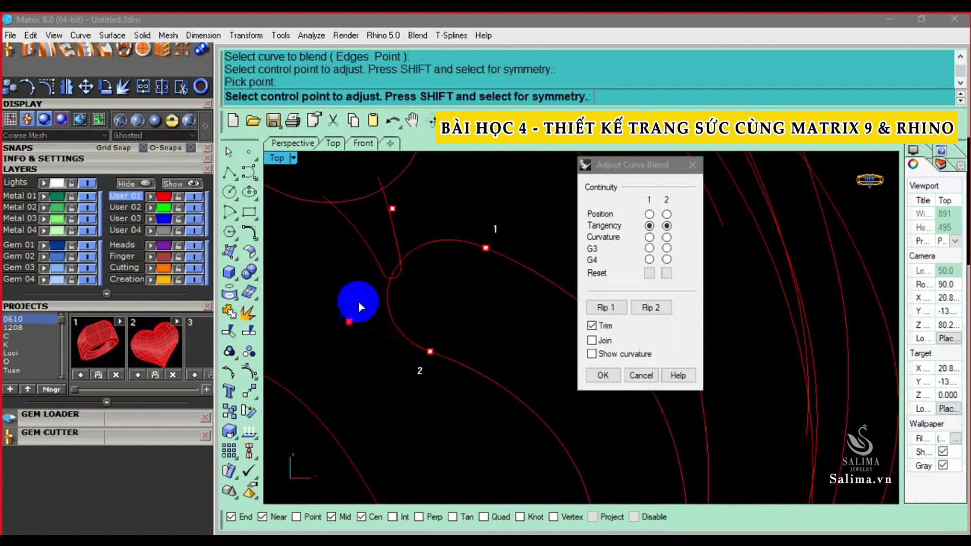
pyautogui.click(393, 208)
pyautogui.click(394, 205)
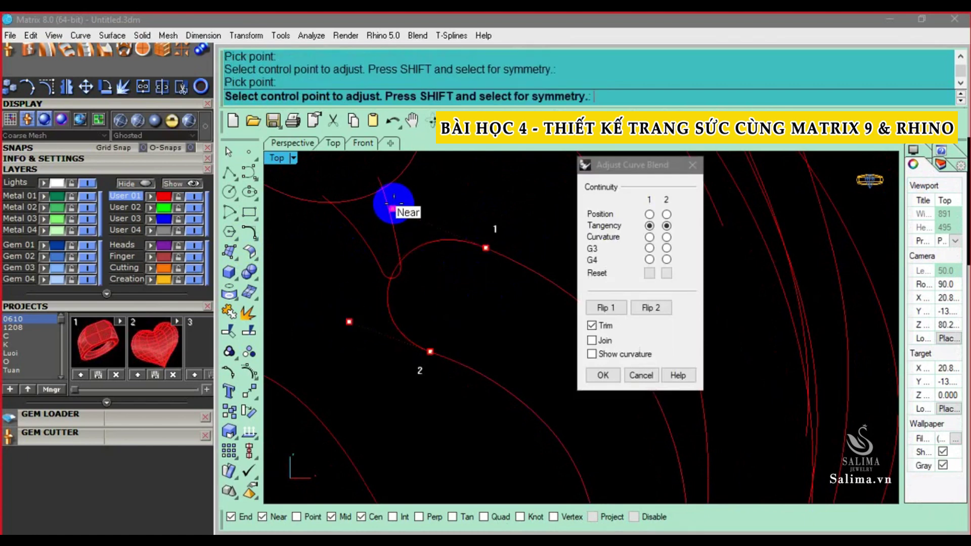
pyautogui.click(389, 205)
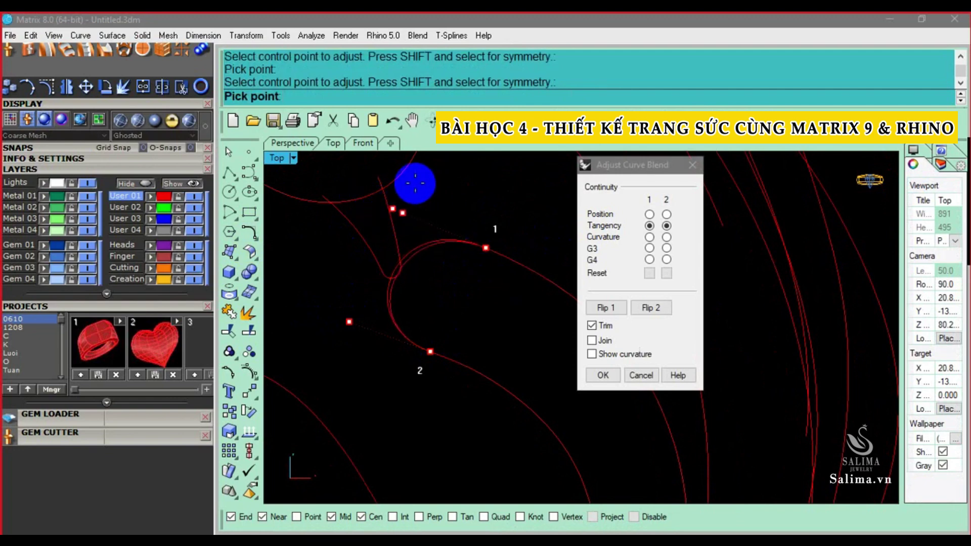
pyautogui.click(399, 180)
pyautogui.click(602, 376)
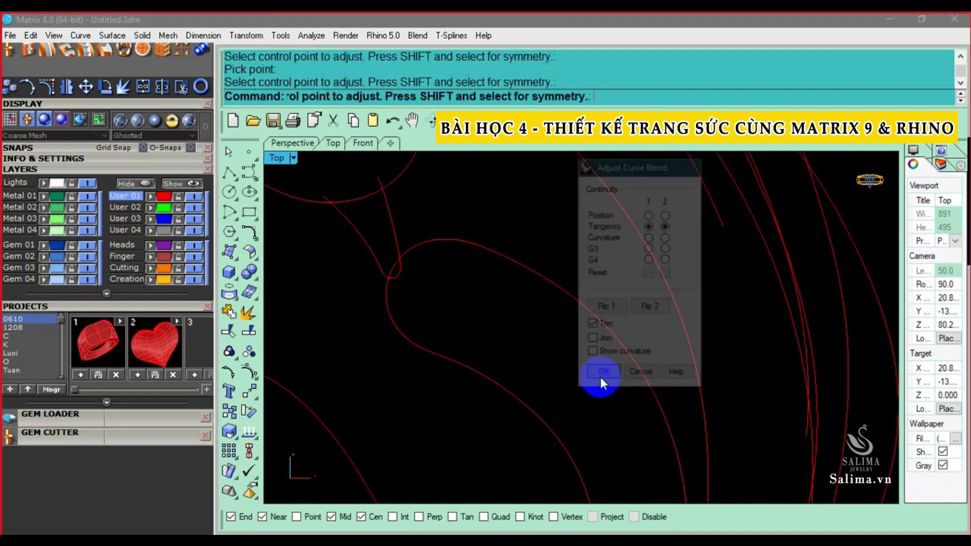
pyautogui.scroll(-3, 551, 355)
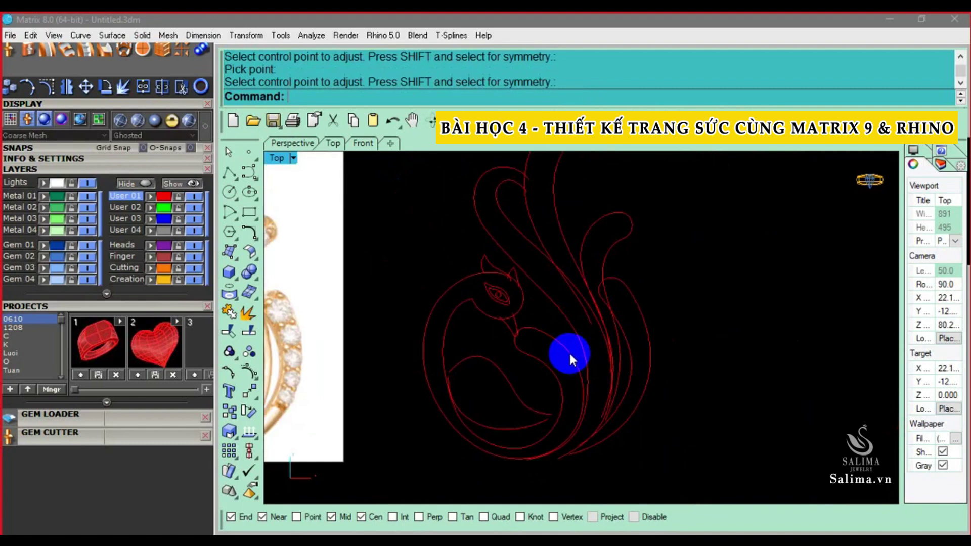
# Zoom and pan to compare the swan curves with the reference photo
pyautogui.scroll(1, 568, 351)
pyautogui.scroll(1, 564, 345)
pyautogui.scroll(-2, 563, 345)
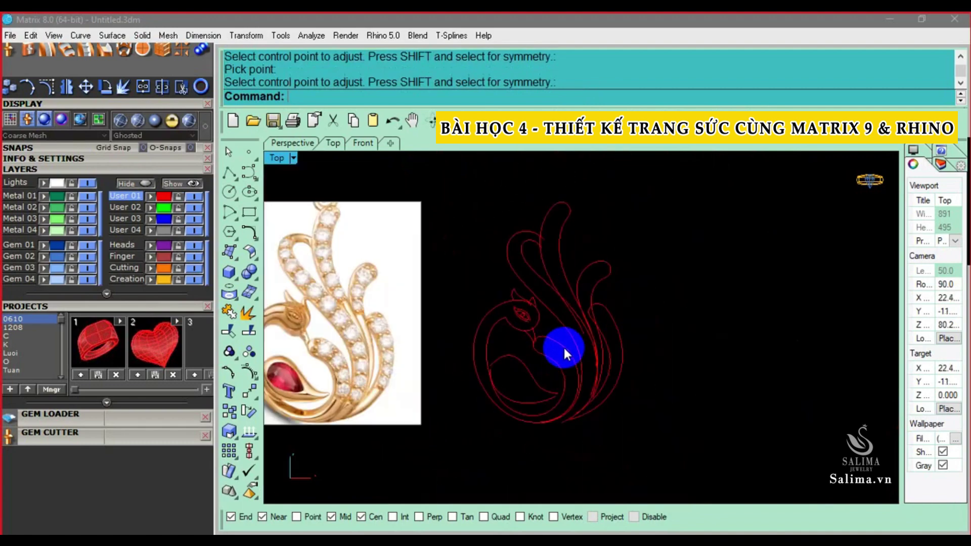
pyautogui.scroll(-1, 564, 344)
pyautogui.moveTo(563, 340); pyautogui.dragTo(587, 374, button='right')
pyautogui.scroll(1, 571, 344)
pyautogui.scroll(-1, 539, 347)
pyautogui.scroll(1, 574, 340)
pyautogui.scroll(-1, 576, 343)
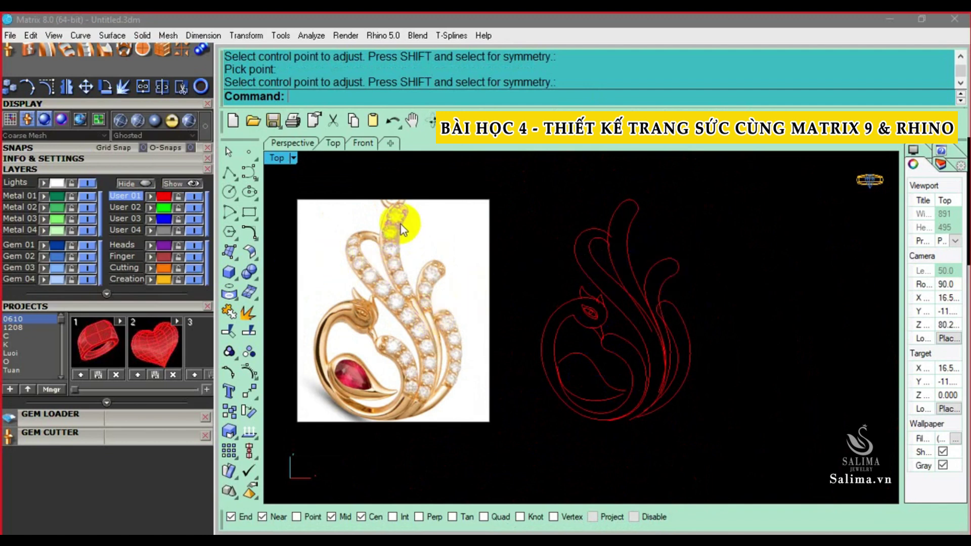
pyautogui.scroll(1, 390, 226)
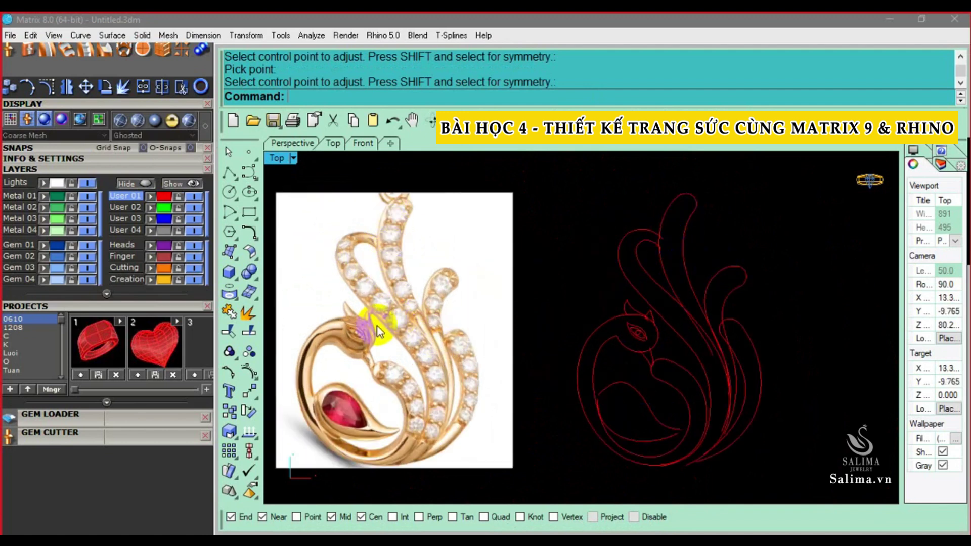
pyautogui.click(341, 357)
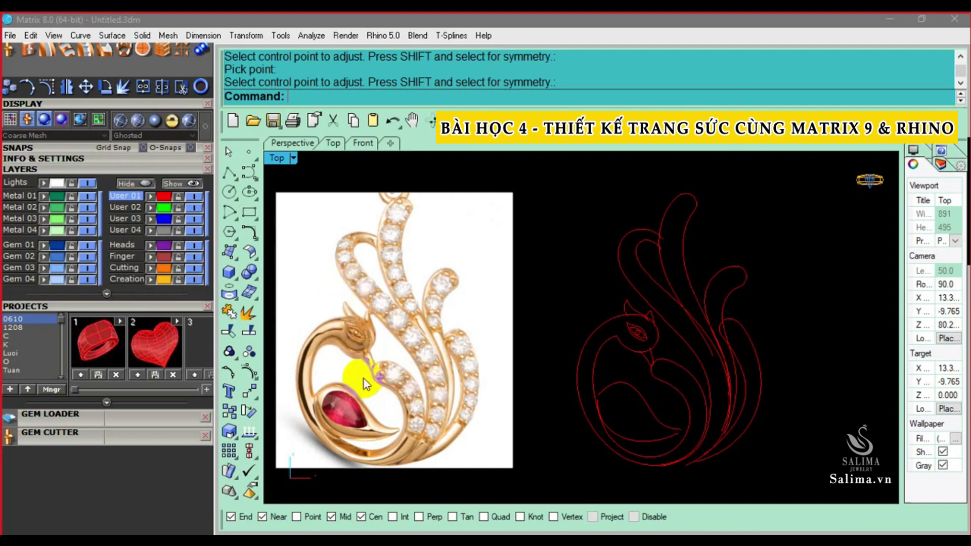
pyautogui.click(413, 368)
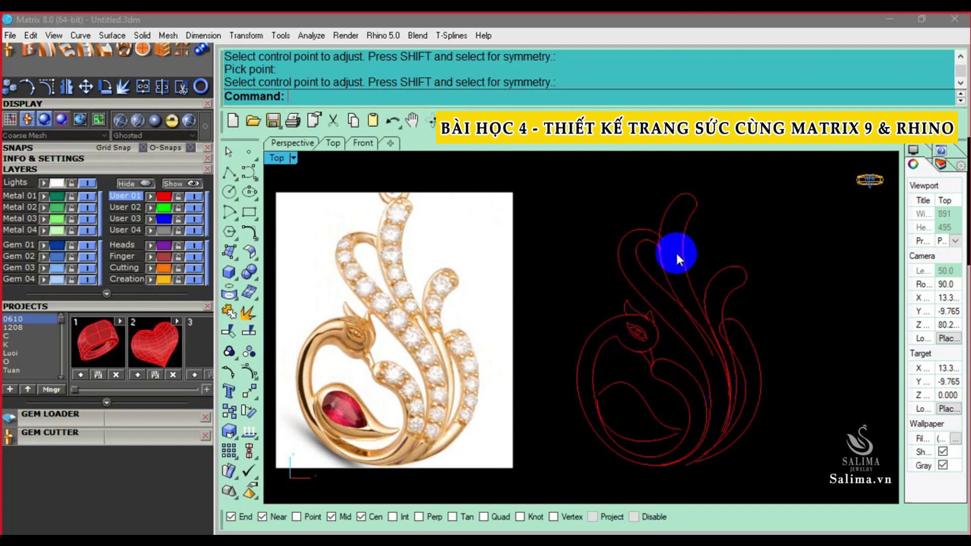
# Pull a right-side feather curve leftward into a new bend
pyautogui.moveTo(667, 175); pyautogui.dragTo(666, 176)
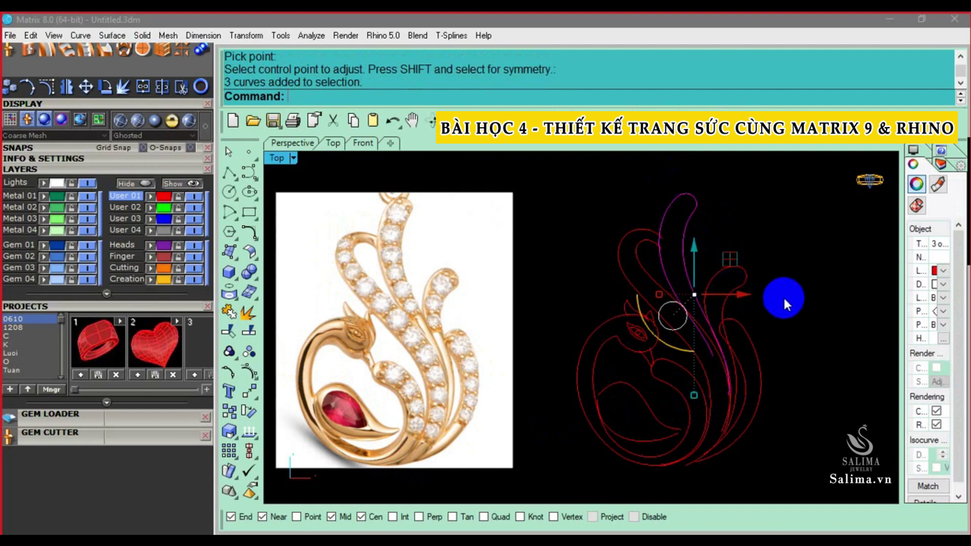
pyautogui.moveTo(783, 295); pyautogui.dragTo(737, 244)
pyautogui.click(773, 247)
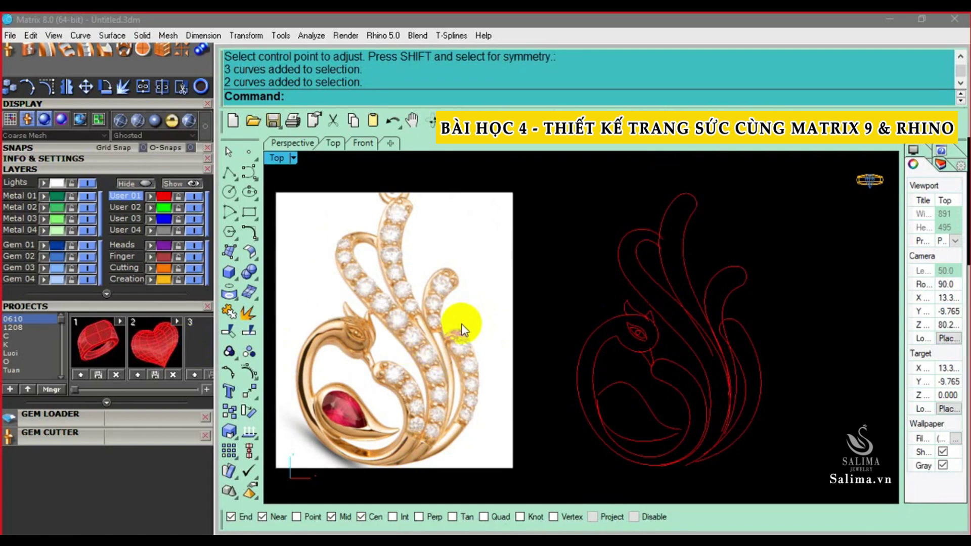
pyautogui.rightClick(752, 329)
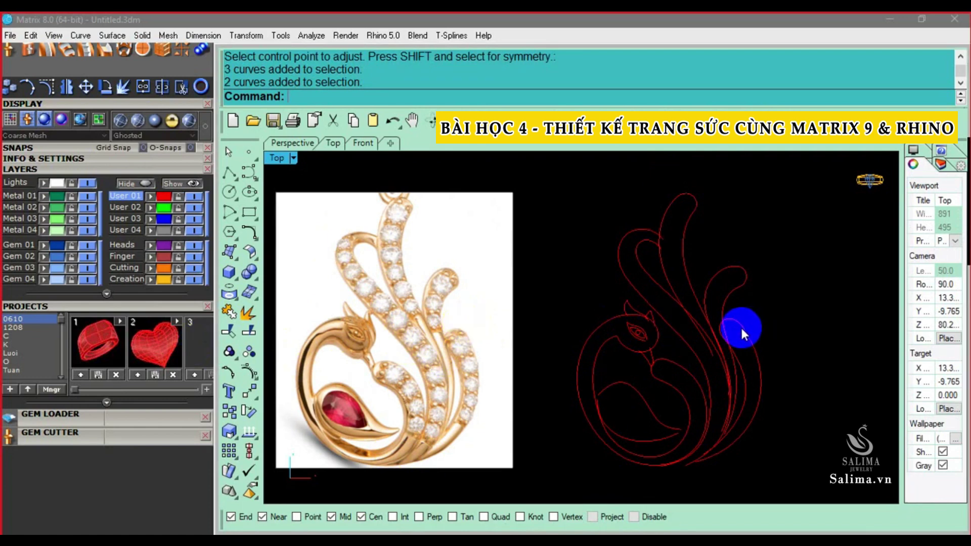
pyautogui.moveTo(739, 330); pyautogui.dragTo(707, 335)
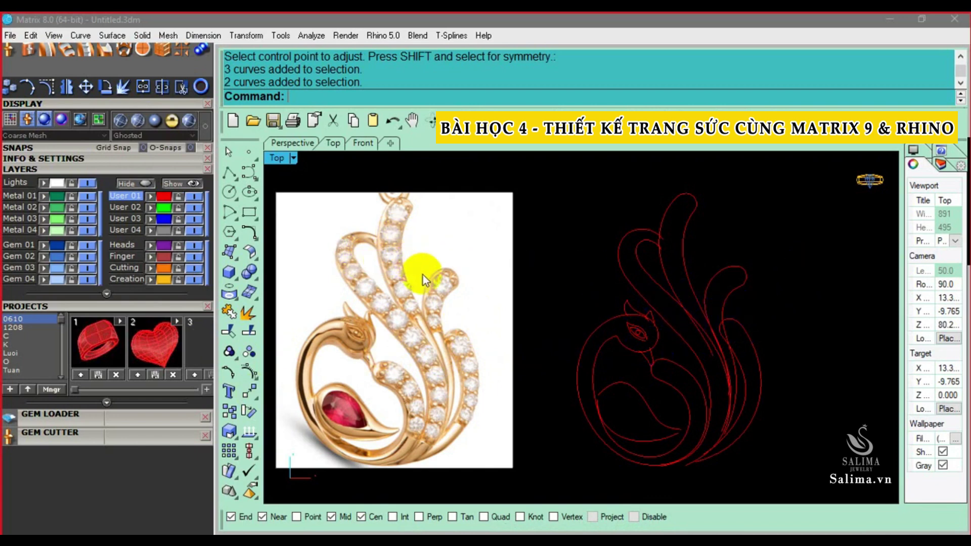
# Recentre the view on the reference photo and the swan curves
pyautogui.click(372, 472)
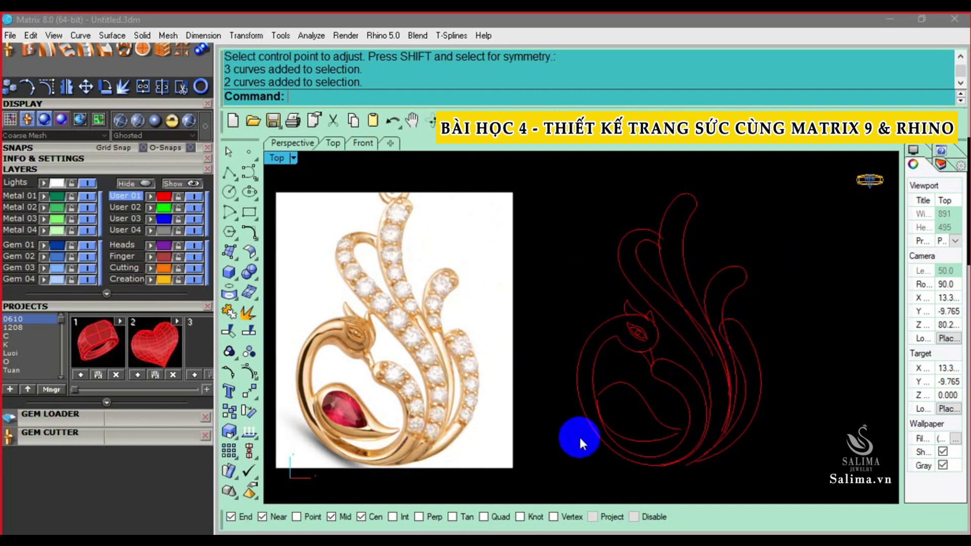
pyautogui.moveTo(578, 436)
pyautogui.mouseDown(button='right')
pyautogui.moveTo(648, 410)
pyautogui.moveTo(673, 373)
pyautogui.moveTo(644, 347)
pyautogui.moveTo(605, 349)
pyautogui.mouseUp(button='right')
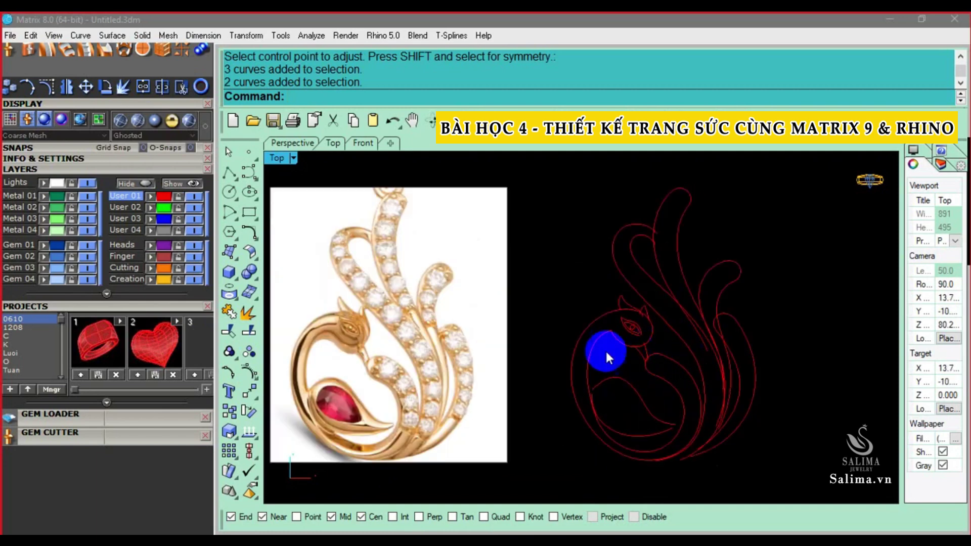
pyautogui.moveTo(442, 394)
pyautogui.mouseDown(button='right')
pyautogui.moveTo(546, 372)
pyautogui.moveTo(571, 325)
pyautogui.mouseUp(button='right')
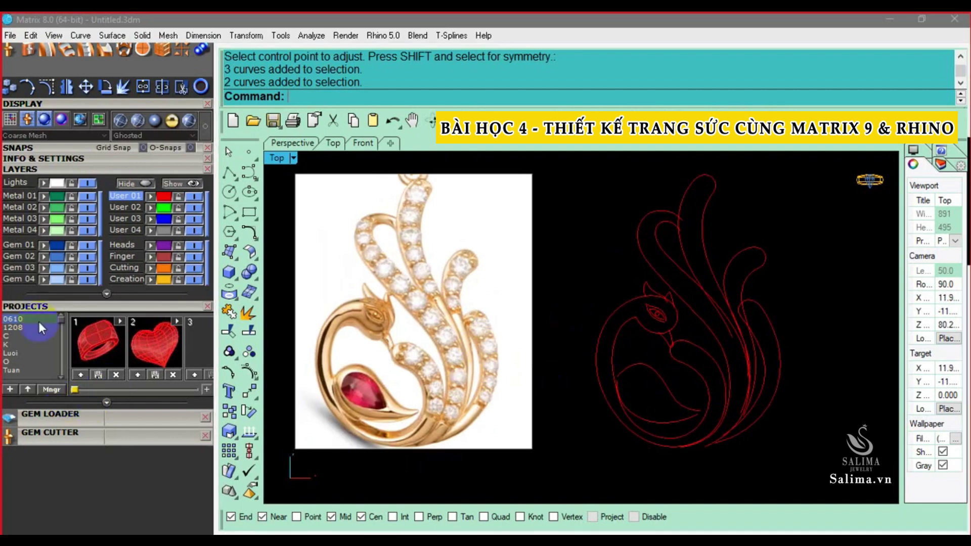
pyautogui.scroll(3, 85, 178)
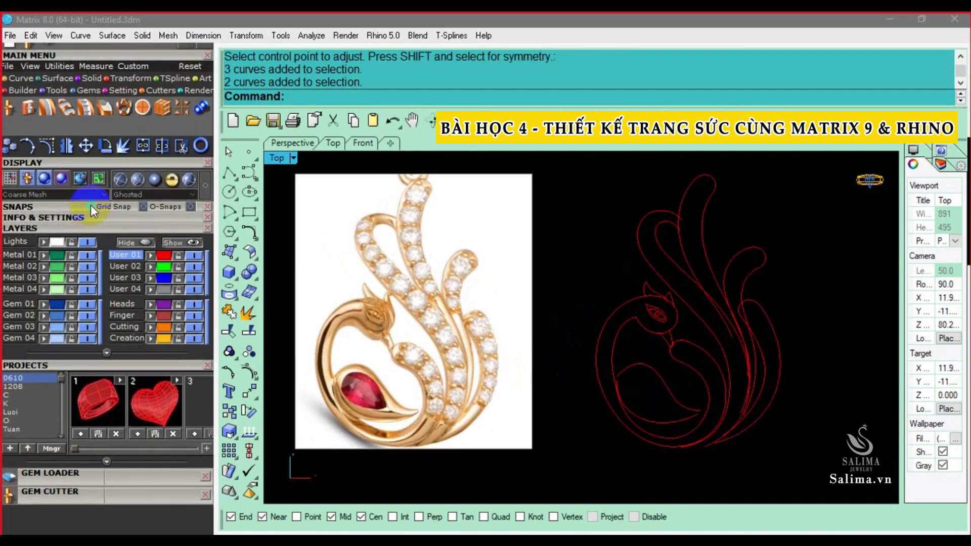
# Choose the Pear shape in Gem Loader and load a pear gem into the scene
pyautogui.click(89, 91)
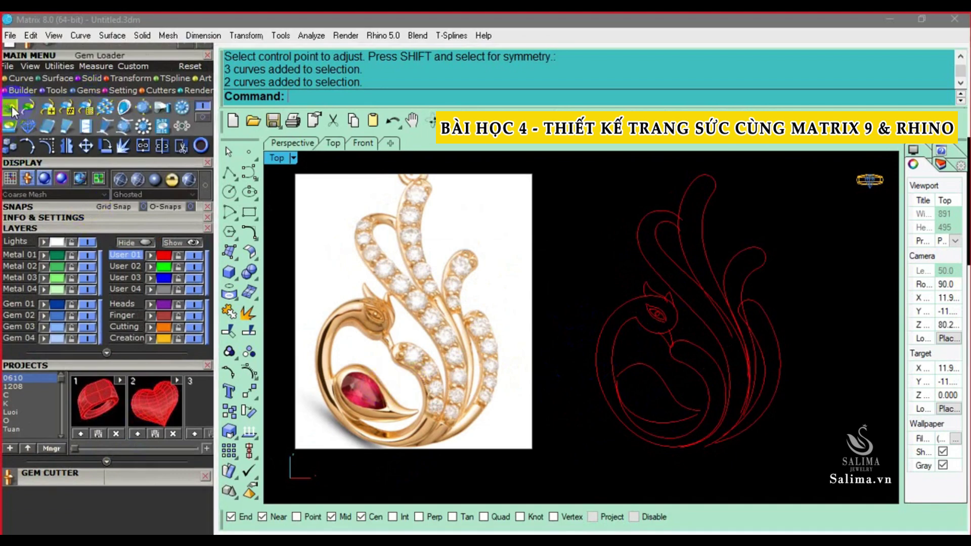
pyautogui.moveTo(50, 473)
pyautogui.mouseDown()
pyautogui.moveTo(183, 505)
pyautogui.moveTo(165, 451)
pyautogui.moveTo(162, 243)
pyautogui.mouseUp()
pyautogui.click(154, 320)
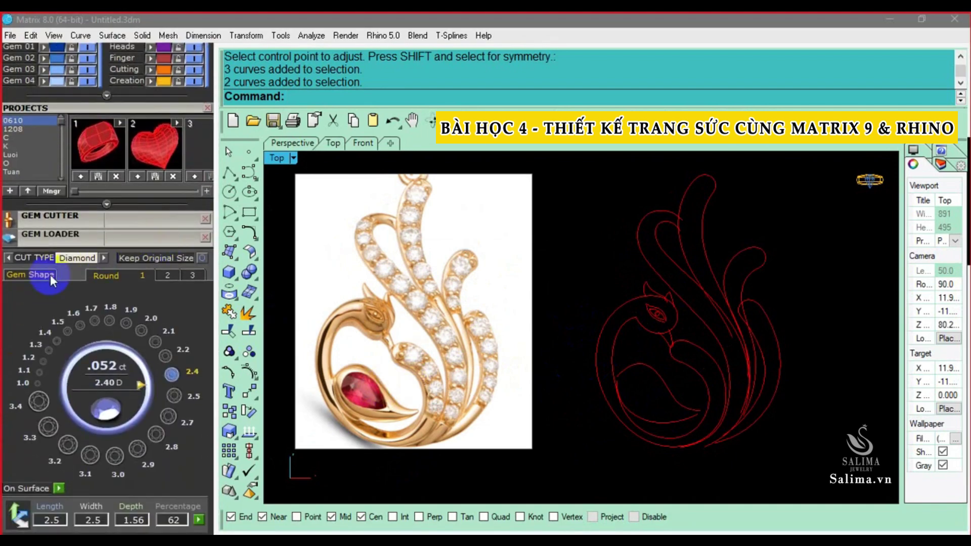
pyautogui.click(31, 274)
pyautogui.click(24, 367)
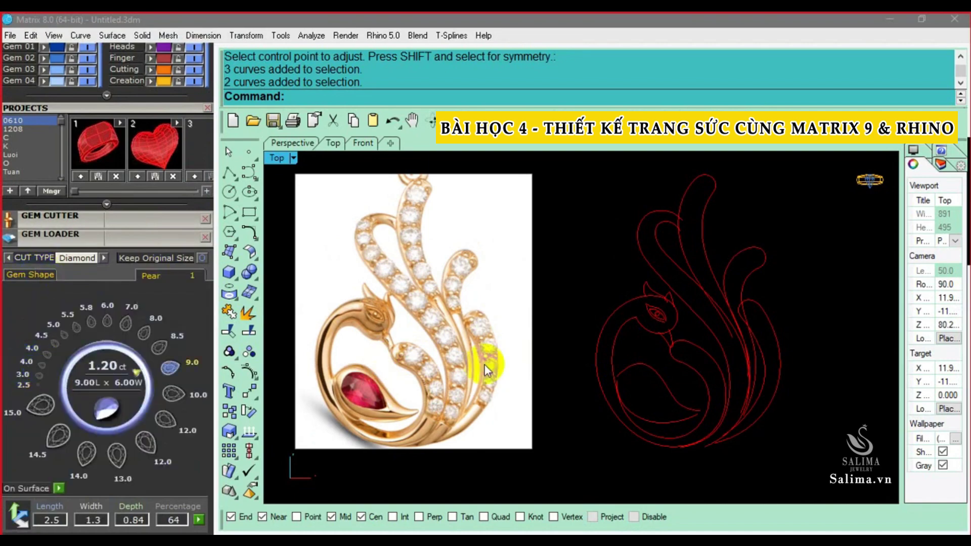
pyautogui.scroll(2, 428, 362)
pyautogui.scroll(2, 428, 362)
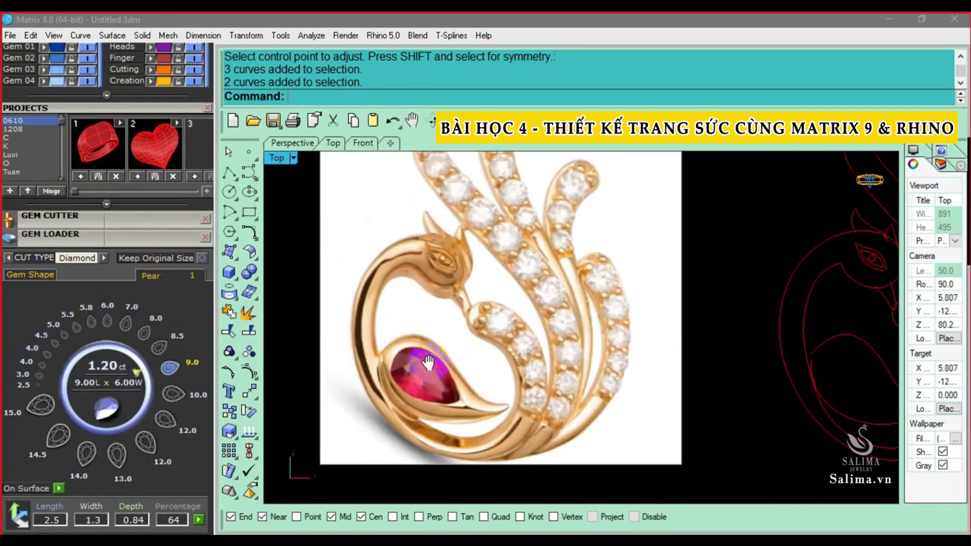
pyautogui.scroll(-1, 428, 362)
pyautogui.scroll(-1, 440, 357)
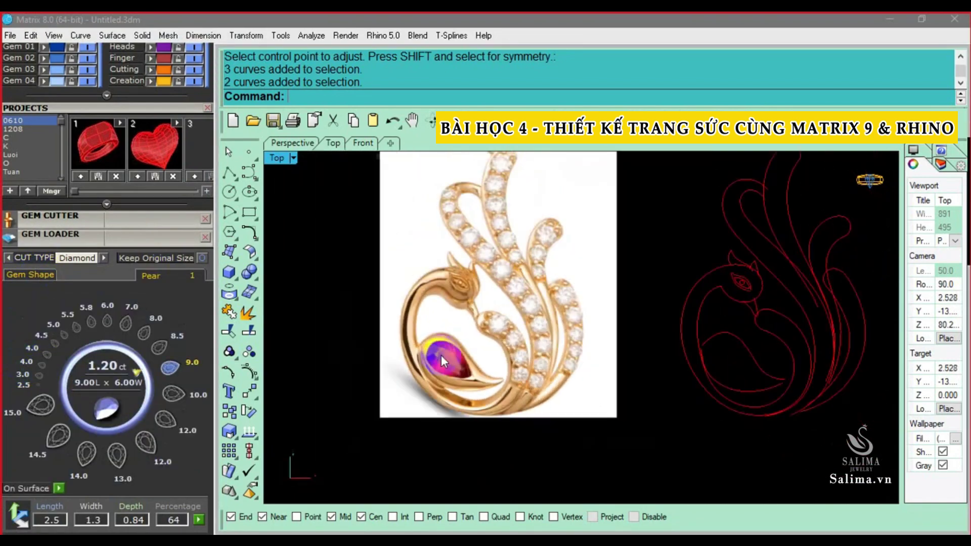
pyautogui.click(45, 355)
# Move the pear gem onto the teardrop stone in the swan reference photo
pyautogui.scroll(-2, 575, 265)
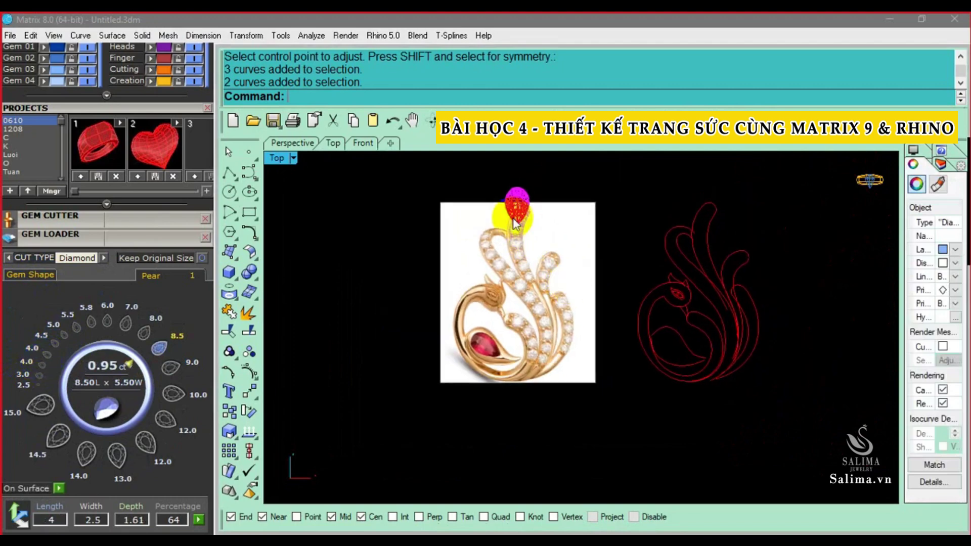
pyautogui.moveTo(479, 176)
pyautogui.mouseDown()
pyautogui.moveTo(546, 217)
pyautogui.moveTo(494, 404)
pyautogui.moveTo(497, 361)
pyautogui.mouseUp()
pyautogui.scroll(2, 531, 188)
pyautogui.click(508, 202)
pyautogui.scroll(3, 439, 416)
pyautogui.scroll(1, 497, 361)
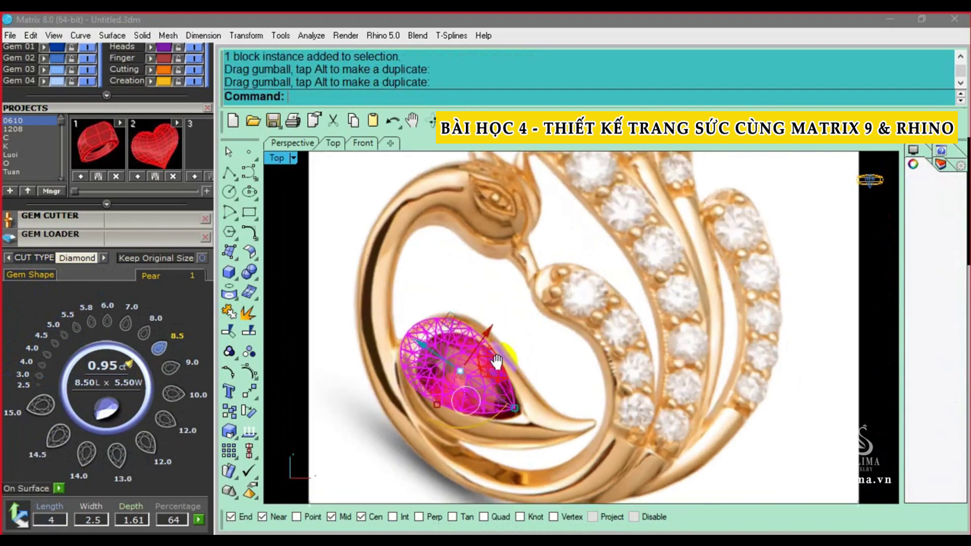
pyautogui.scroll(1, 497, 361)
pyautogui.moveTo(444, 309)
pyautogui.mouseDown()
pyautogui.moveTo(456, 320)
pyautogui.moveTo(447, 336)
pyautogui.mouseUp()
pyautogui.scroll(1, 455, 324)
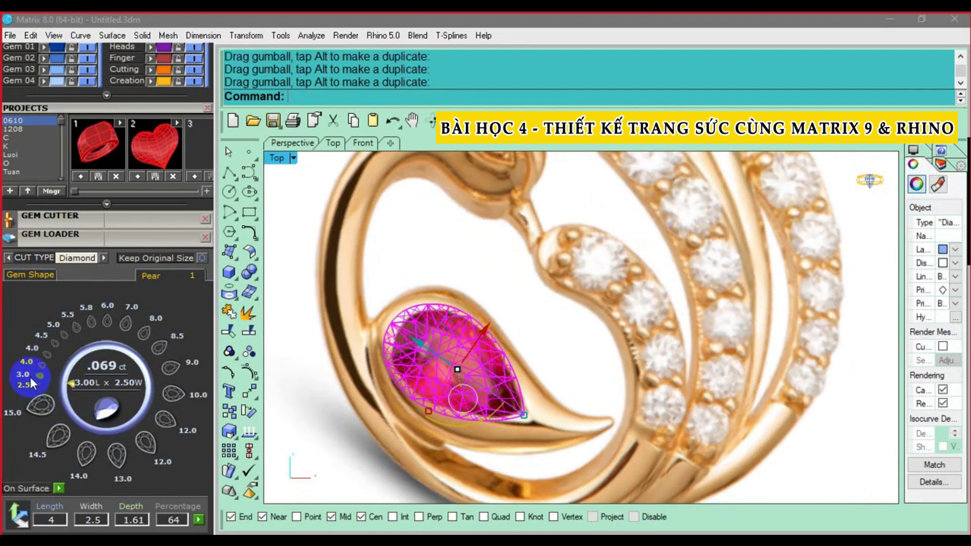
pyautogui.click(378, 326)
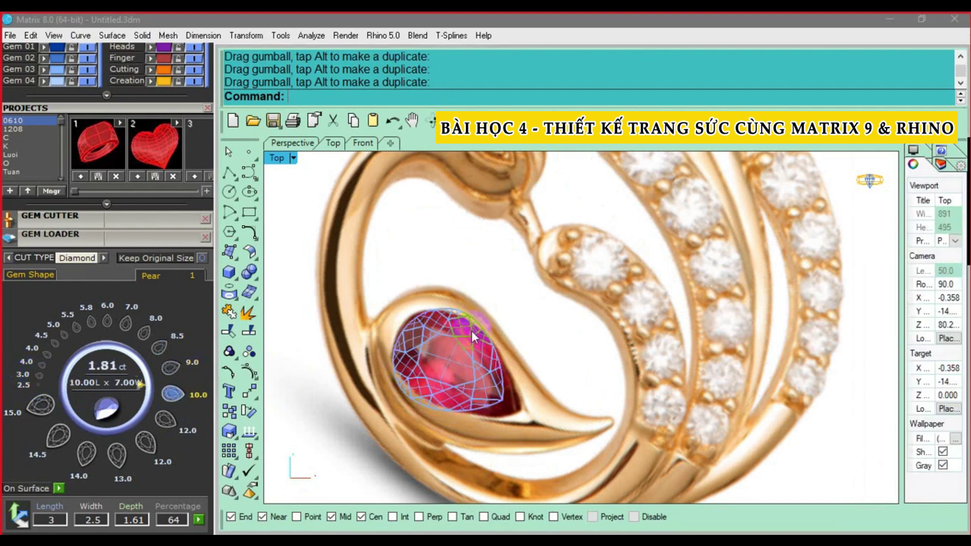
pyautogui.click(471, 330)
# Resize the pear gem with the size dial to 10.00 × 7.00 (1.81 ct)
pyautogui.click(33, 385)
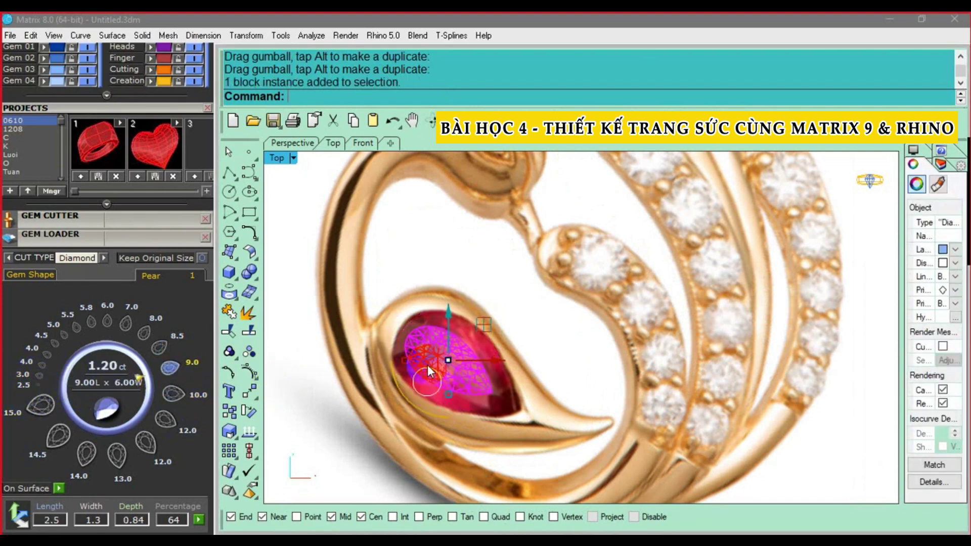
pyautogui.click(41, 362)
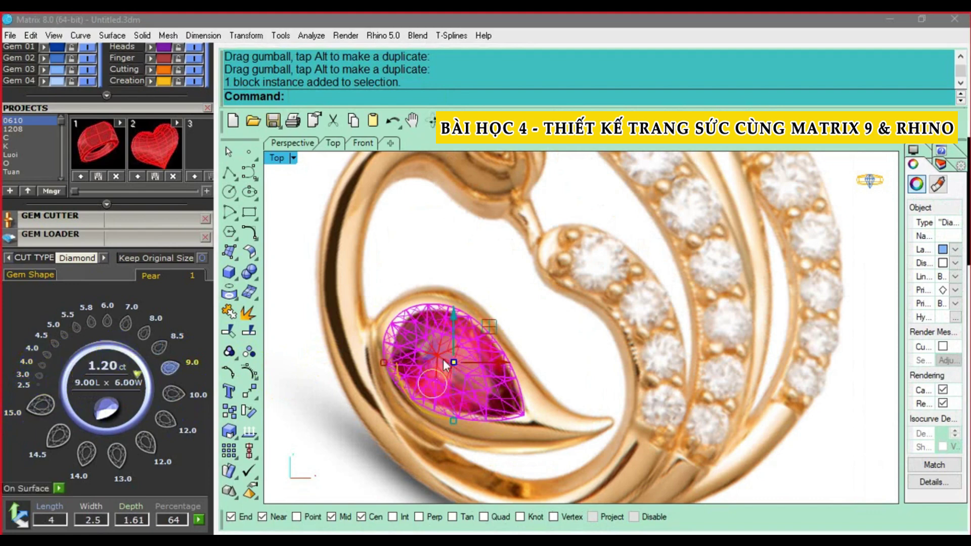
pyautogui.scroll(3, 455, 363)
pyautogui.click(464, 361)
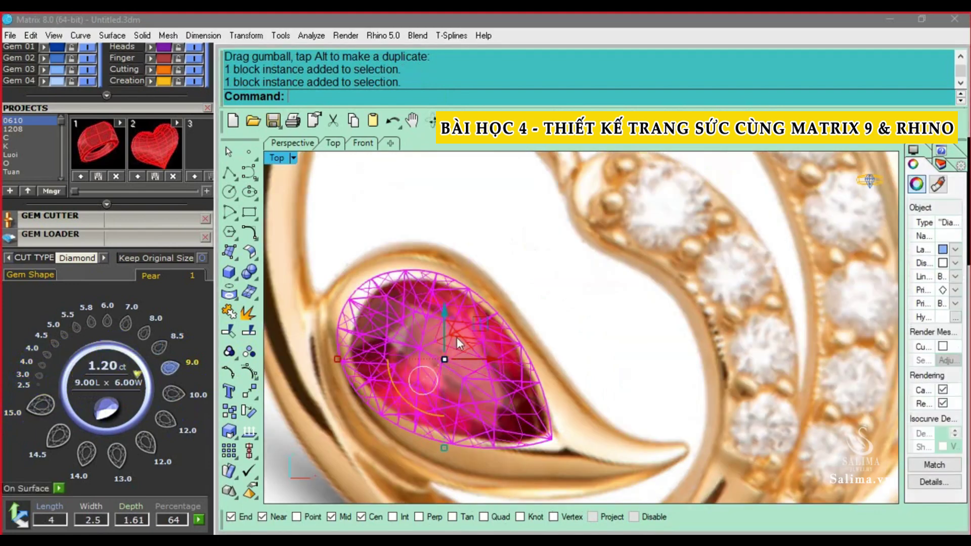
pyautogui.press('Escape')
pyautogui.scroll(-3, 484, 332)
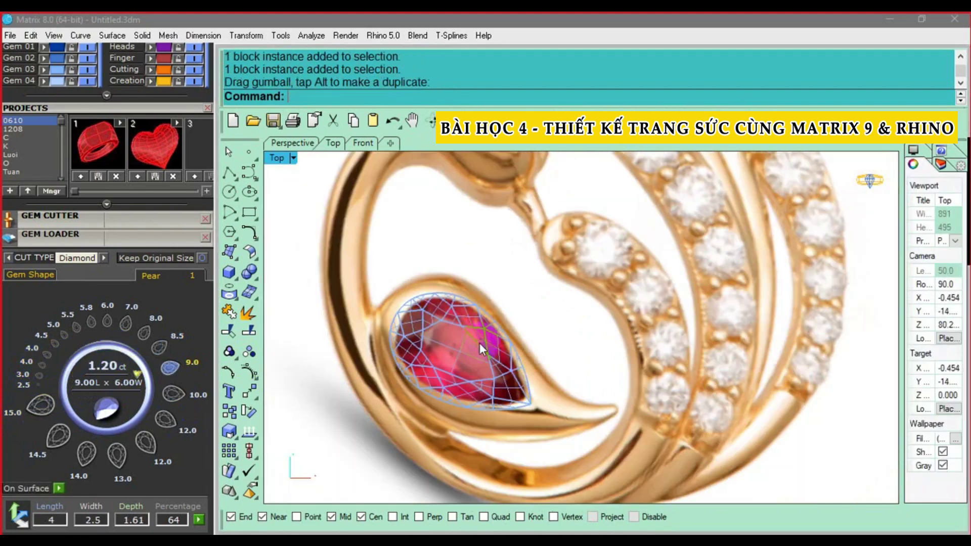
pyautogui.scroll(3, 480, 343)
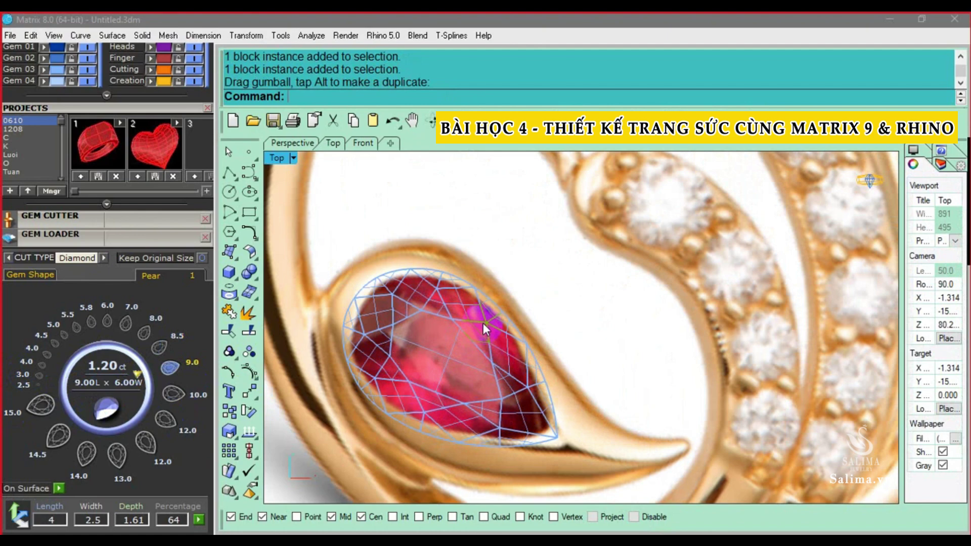
pyautogui.scroll(-3, 483, 324)
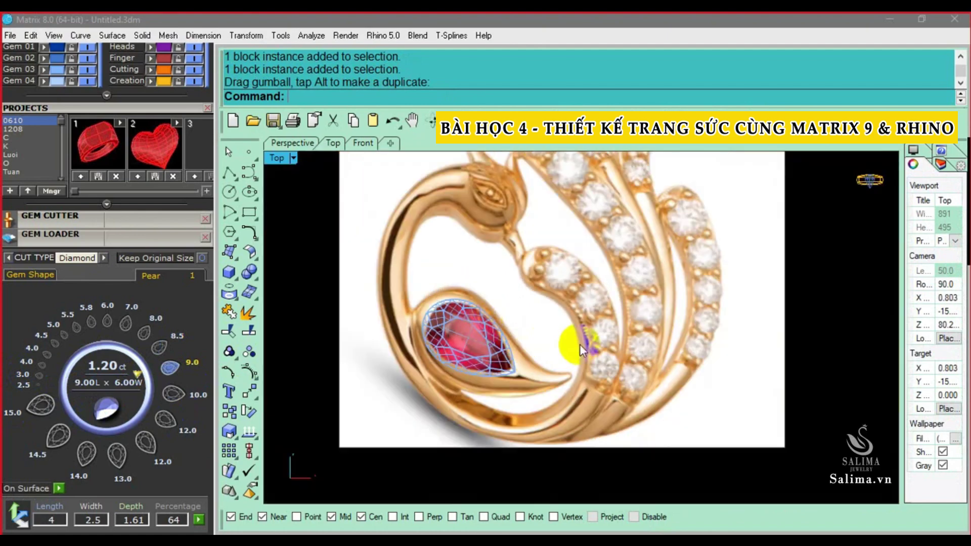
pyautogui.scroll(-2, 579, 345)
pyautogui.moveTo(580, 349)
pyautogui.mouseDown(button='right')
pyautogui.moveTo(576, 361)
pyautogui.moveTo(493, 399)
pyautogui.mouseUp(button='right')
pyautogui.scroll(-2, 493, 399)
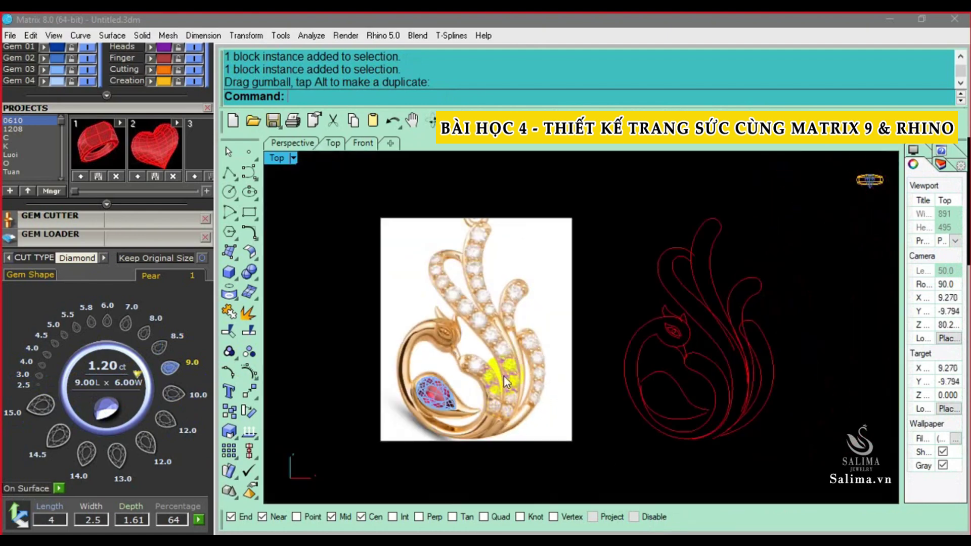
pyautogui.scroll(2, 486, 376)
pyautogui.scroll(-2, 505, 348)
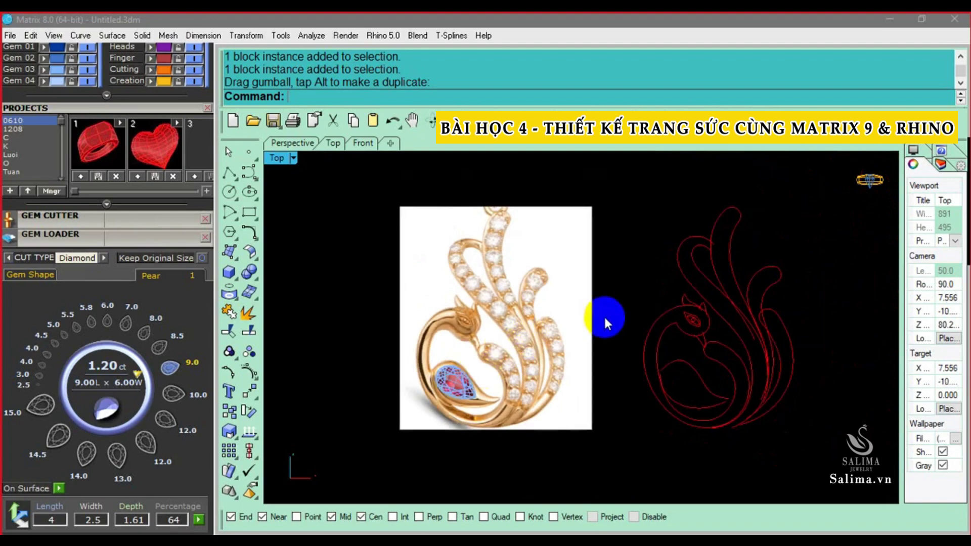
pyautogui.scroll(1, 529, 362)
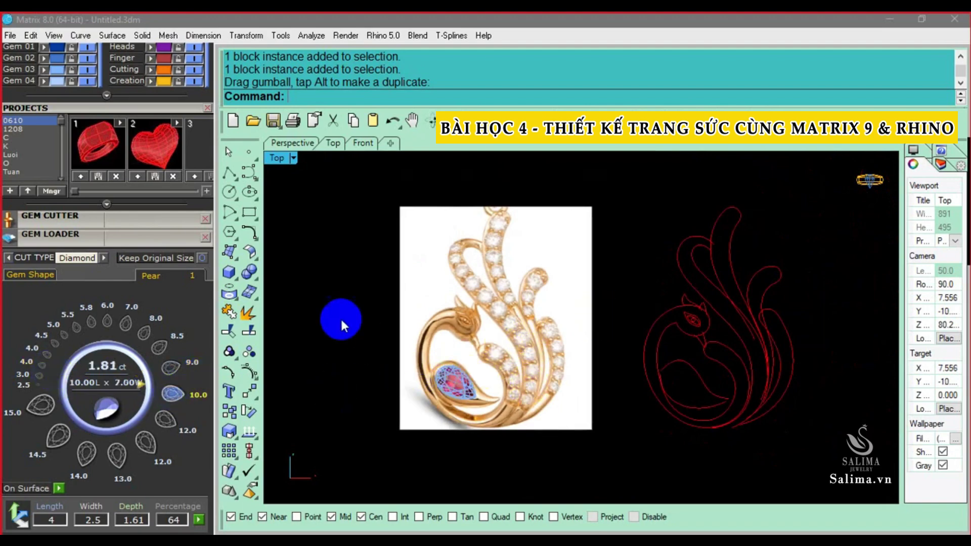
pyautogui.click(453, 383)
# Zoom and pan out to show the gem, reference image and swan curves
pyautogui.scroll(3, 470, 395)
pyautogui.scroll(4, 506, 394)
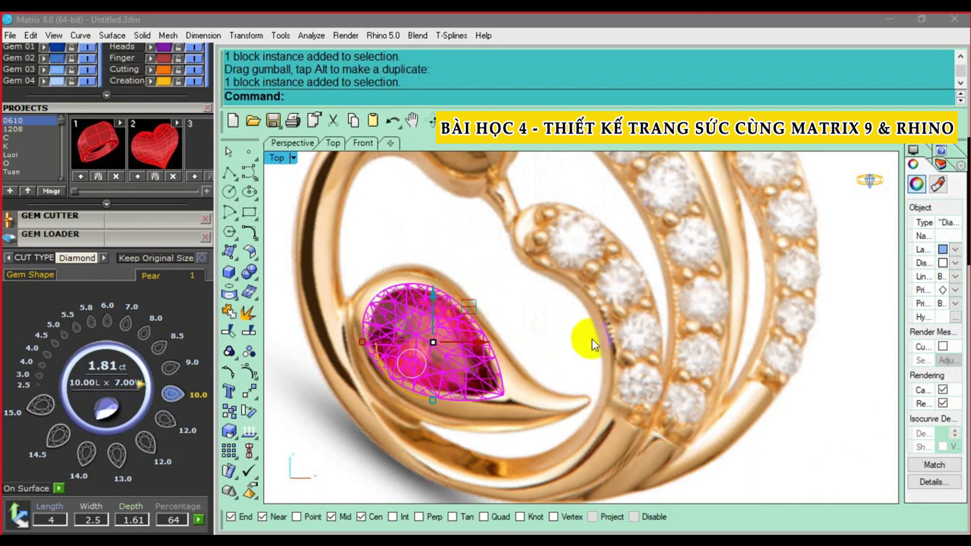
pyautogui.scroll(-3, 566, 328)
pyautogui.scroll(-1, 548, 319)
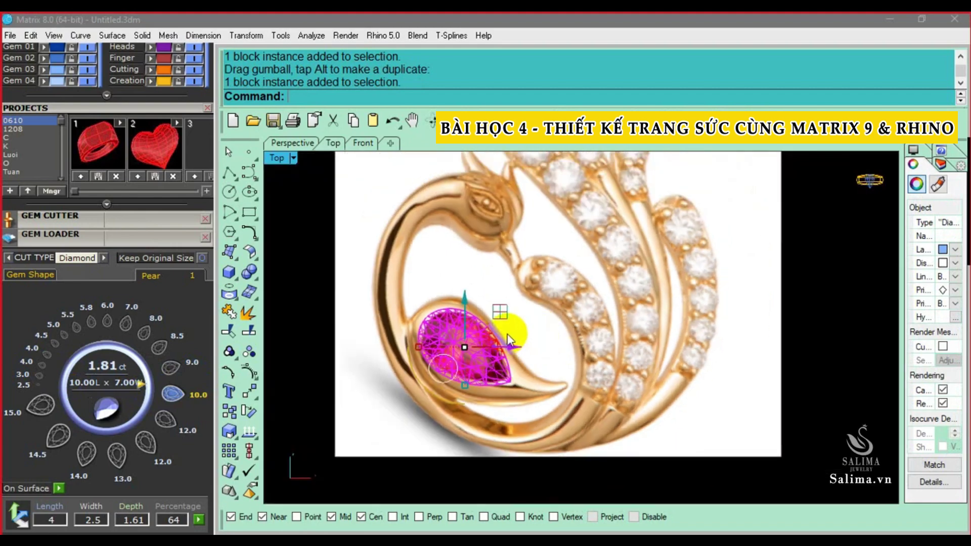
pyautogui.scroll(-2, 508, 334)
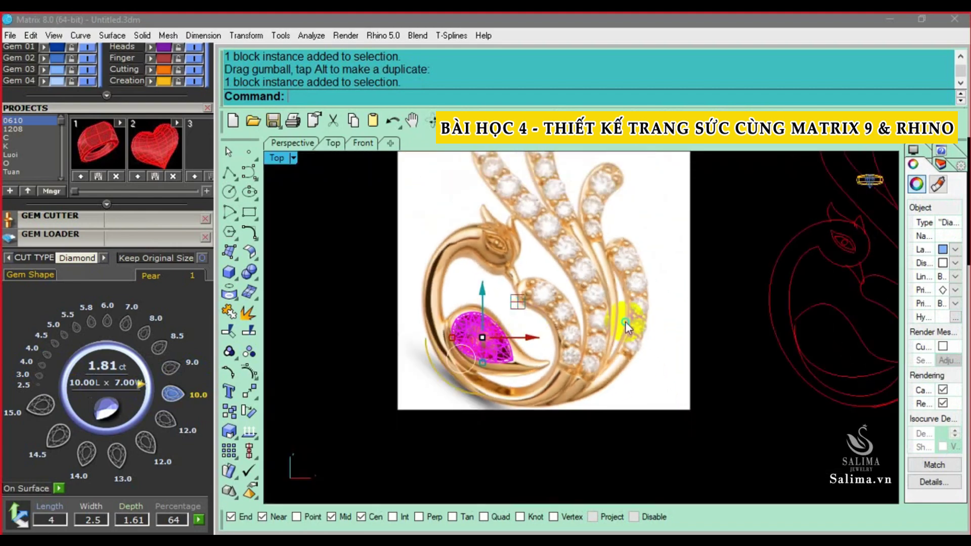
pyautogui.moveTo(540, 341); pyautogui.dragTo(520, 368, button='right')
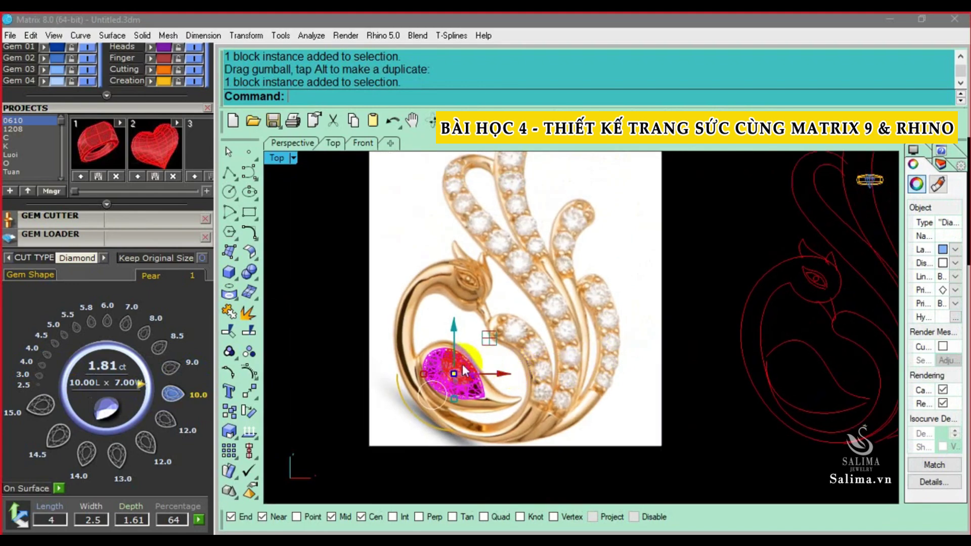
pyautogui.scroll(1, 618, 384)
pyautogui.click(618, 384)
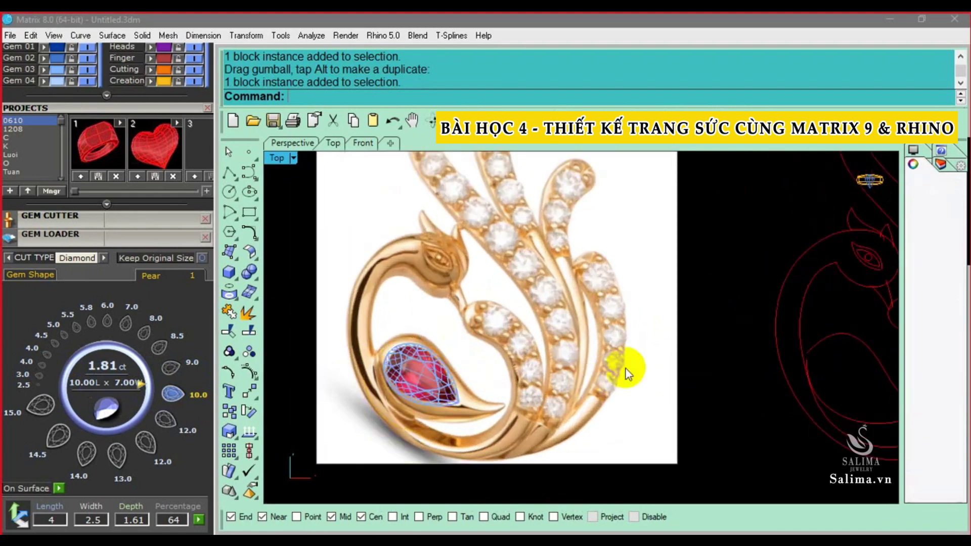
pyautogui.scroll(-2, 566, 371)
pyautogui.scroll(1, 466, 367)
pyautogui.scroll(2, 469, 355)
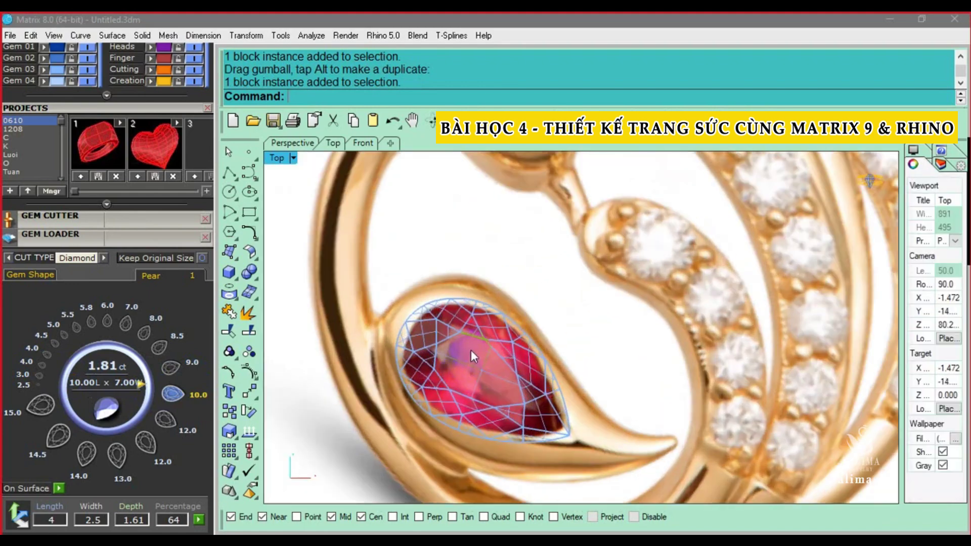
pyautogui.scroll(1, 471, 350)
pyautogui.scroll(-5, 517, 323)
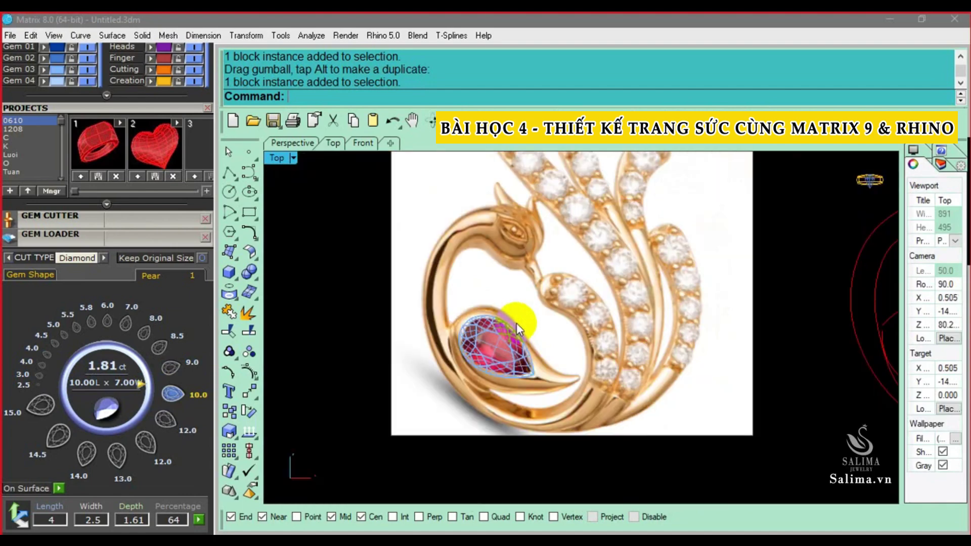
# Window-select the 28 swan outline curves and test a nudge left and back
pyautogui.moveTo(621, 203); pyautogui.dragTo(571, 223, button='right')
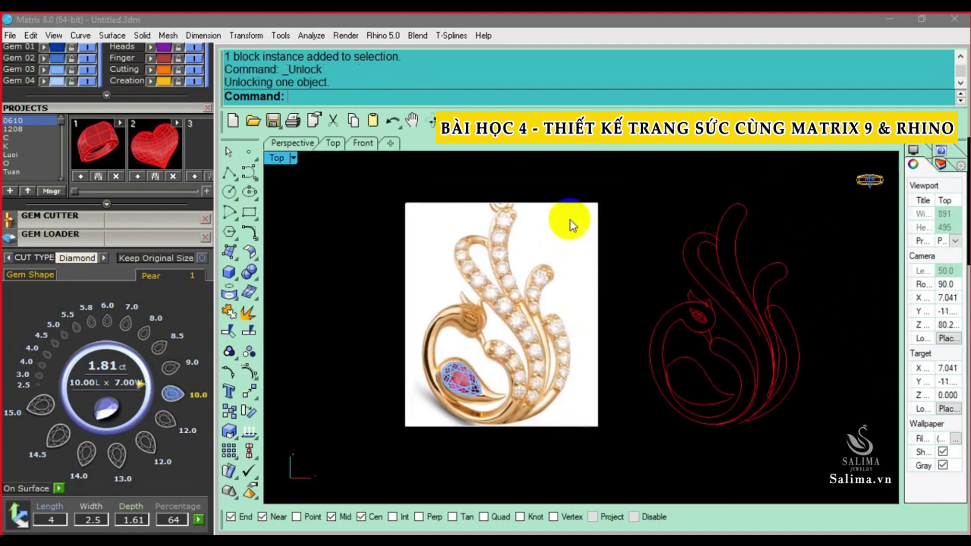
pyautogui.moveTo(846, 439); pyautogui.dragTo(611, 263)
pyautogui.hotkey('alt', 'Left')
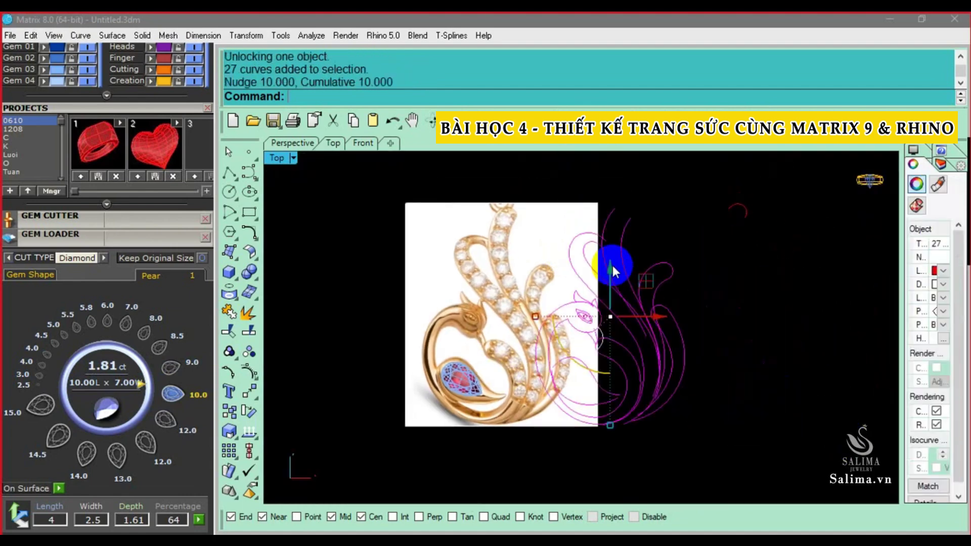
pyautogui.hotkey('alt', 'Right')
pyautogui.moveTo(824, 248); pyautogui.dragTo(769, 319)
pyautogui.moveTo(776, 423); pyautogui.dragTo(650, 210)
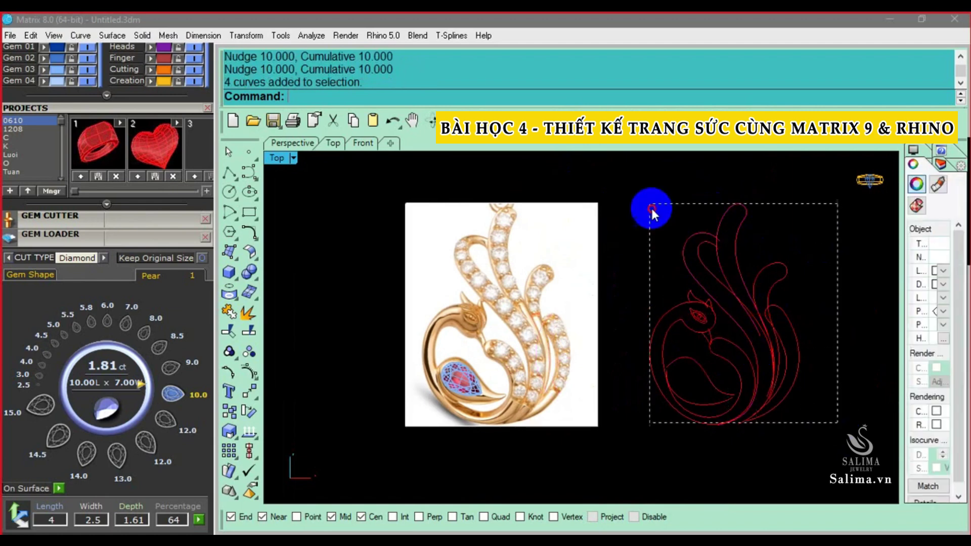
pyautogui.click(645, 203)
pyautogui.moveTo(690, 266); pyautogui.dragTo(662, 260, button='right')
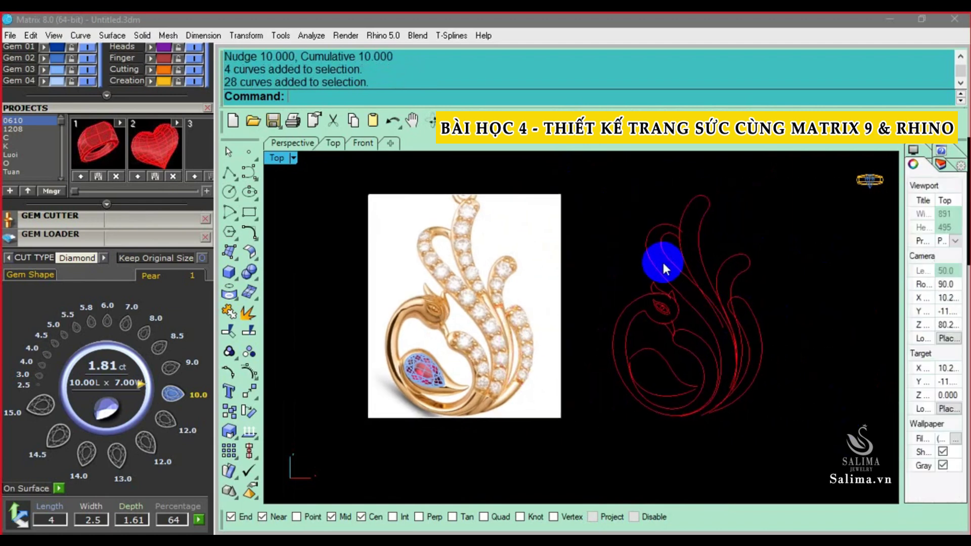
# Group the swan outline curves into a single object
pyautogui.click(229, 351)
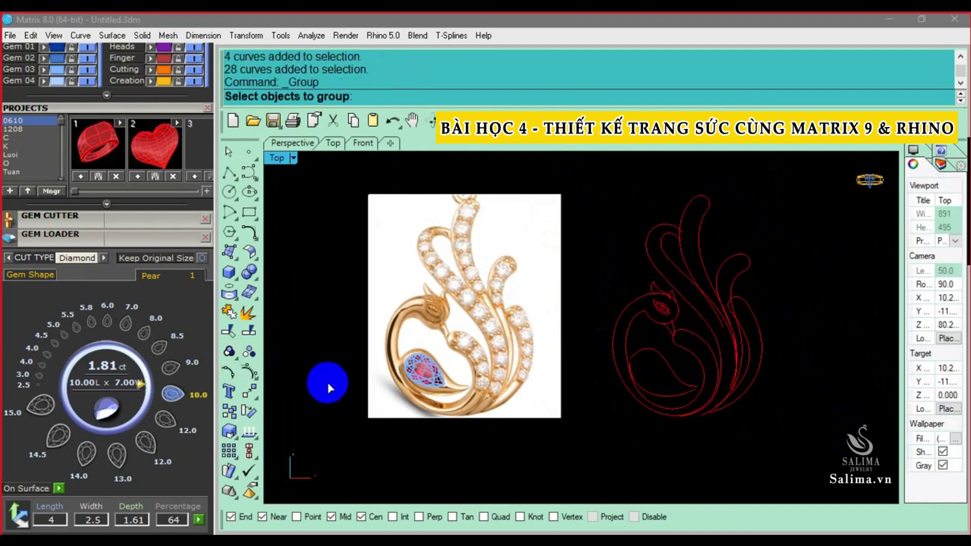
pyautogui.rightClick(328, 392)
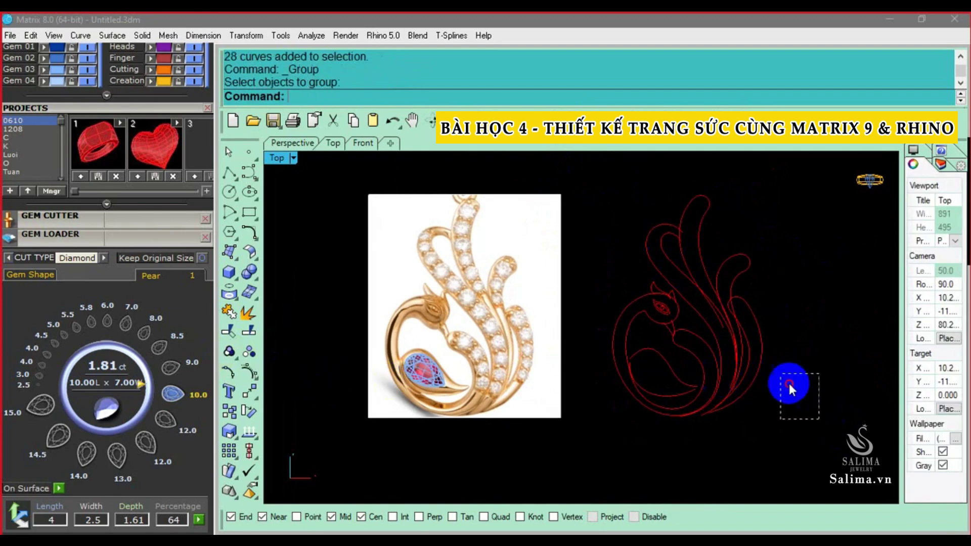
pyautogui.moveTo(759, 418); pyautogui.dragTo(605, 177)
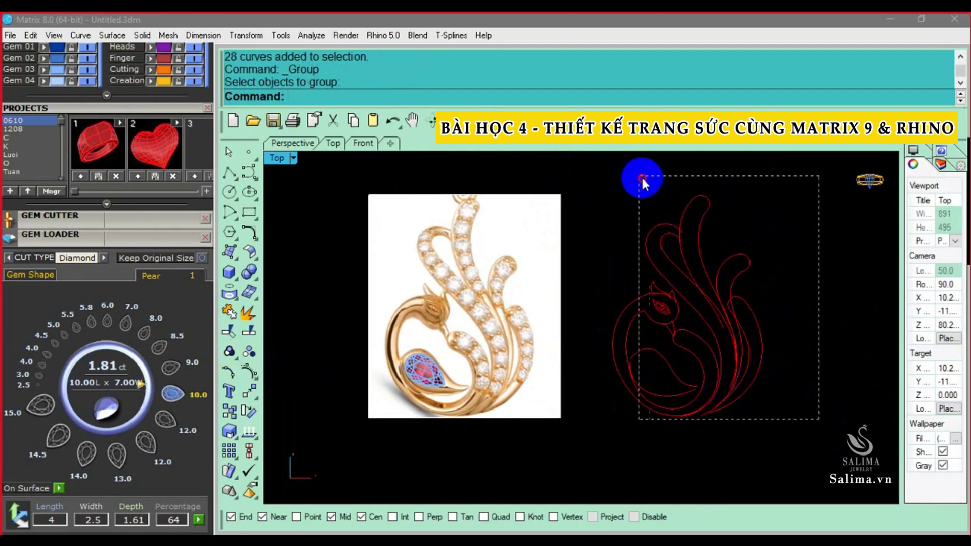
pyautogui.click(229, 351)
pyautogui.click(673, 452)
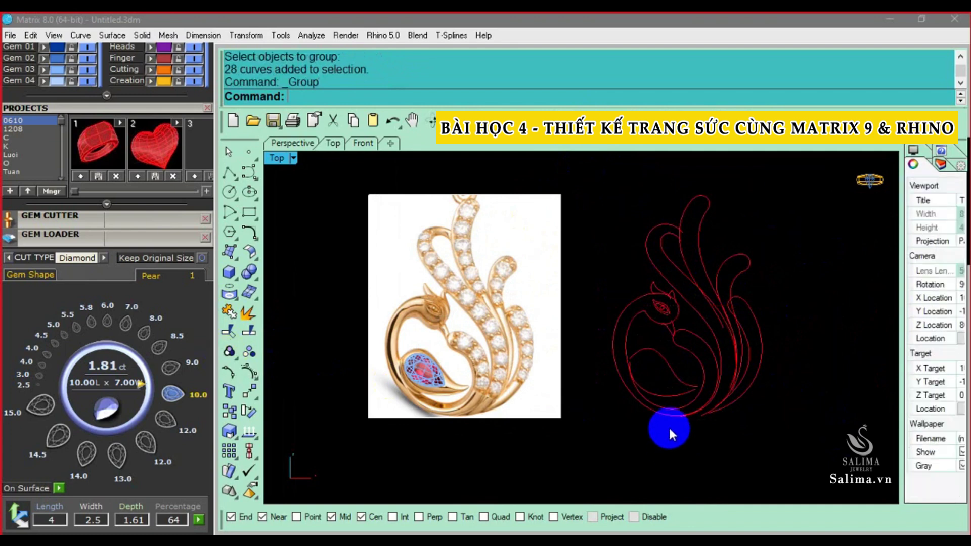
pyautogui.click(685, 398)
pyautogui.click(797, 345)
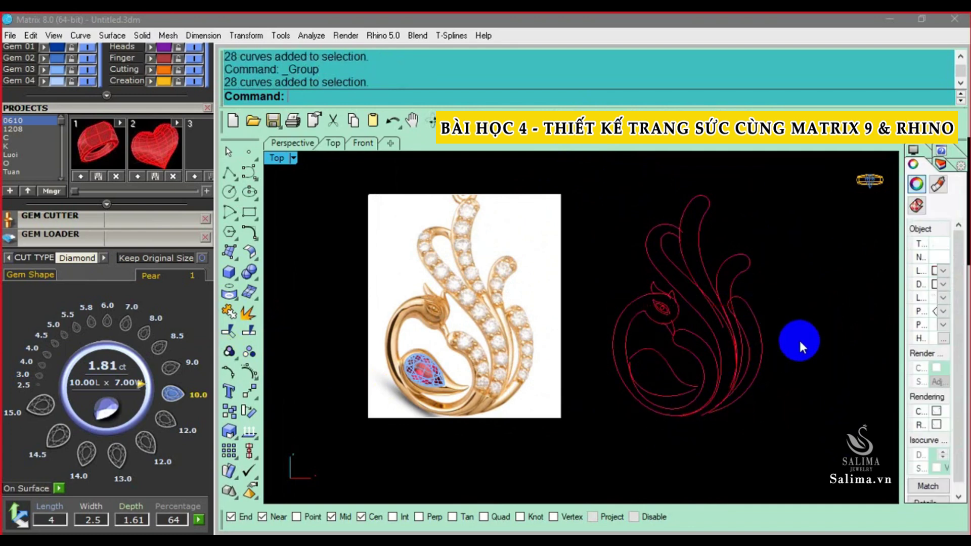
pyautogui.click(760, 314)
pyautogui.click(749, 288)
pyautogui.click(705, 223)
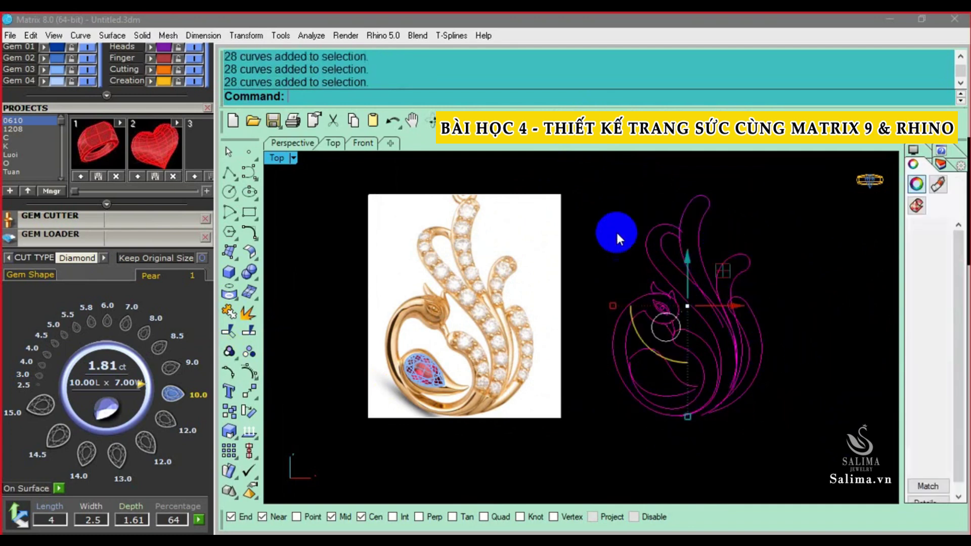
pyautogui.moveTo(626, 267); pyautogui.dragTo(627, 287, button='right')
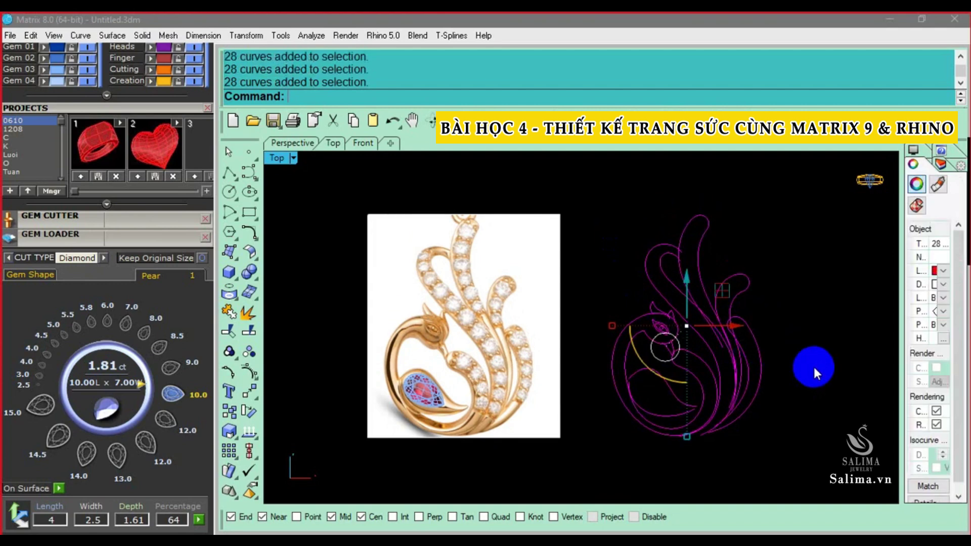
# Nudge the grouped curves left and right, then reselect all 28 curves
pyautogui.hotkey('alt', 'Left')
pyautogui.hotkey('alt', 'Left')
pyautogui.hotkey('alt', 'Right')
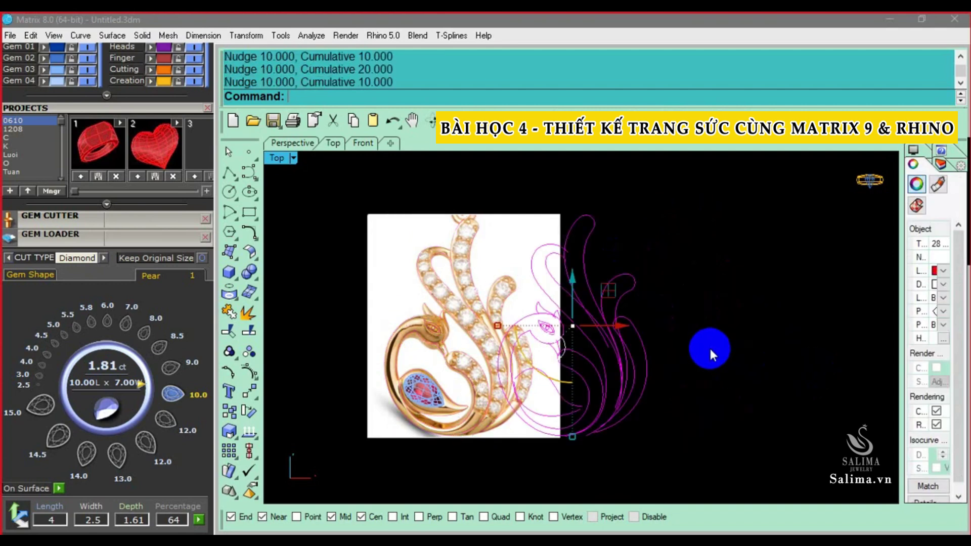
pyautogui.hotkey('alt', 'Right')
pyautogui.scroll(2, 678, 269)
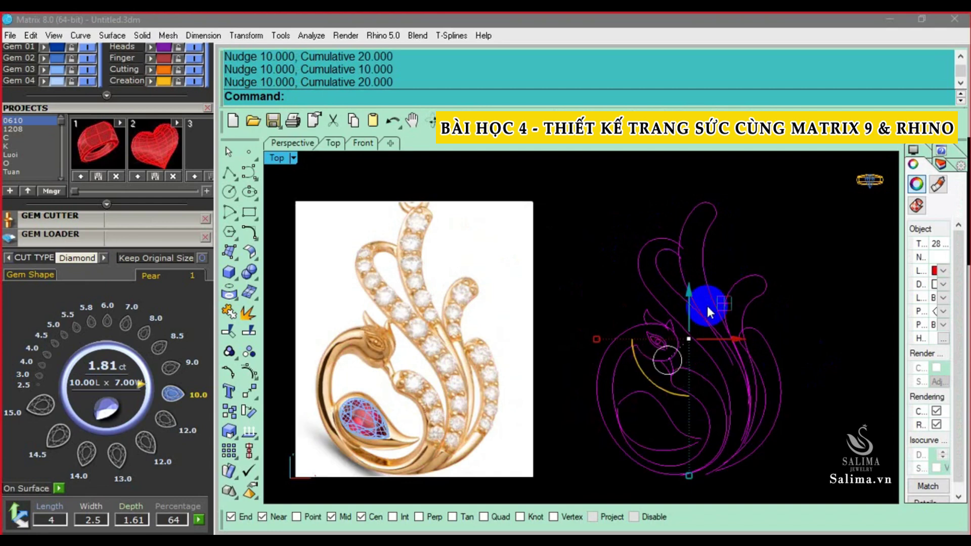
pyautogui.click(579, 307)
pyautogui.scroll(-4, 582, 304)
pyautogui.moveTo(572, 221); pyautogui.dragTo(807, 432)
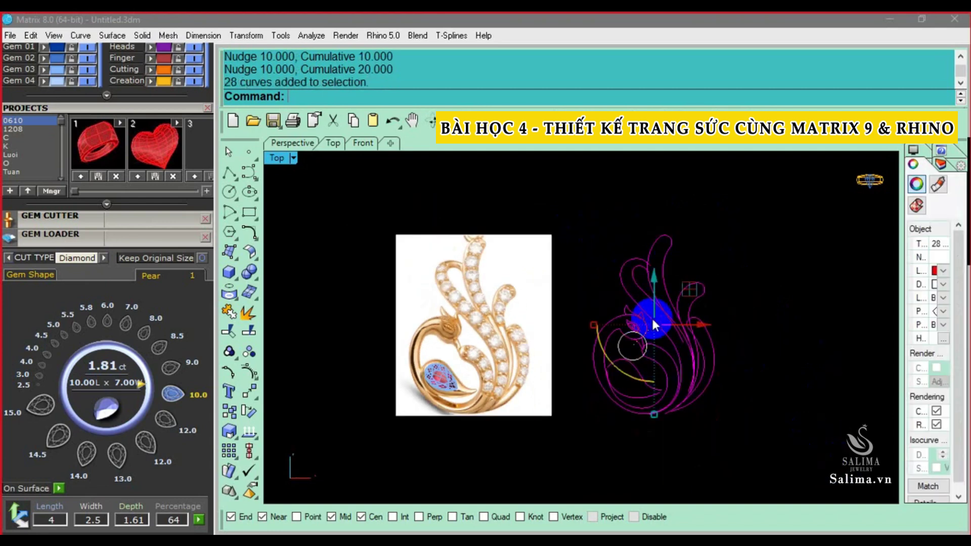
pyautogui.click(749, 397)
pyautogui.click(714, 368)
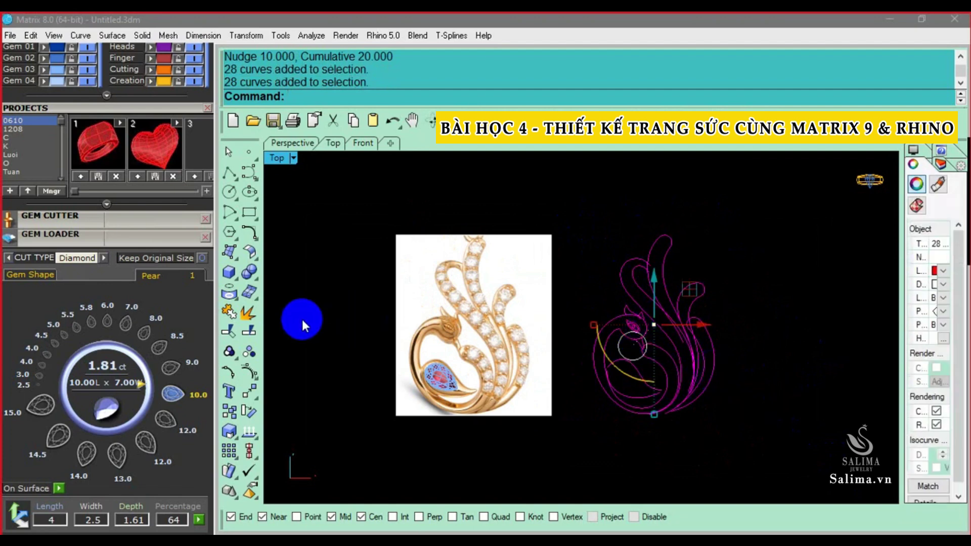
# Ungroup the swan curves, then window-select and regroup all 28
pyautogui.click(253, 352)
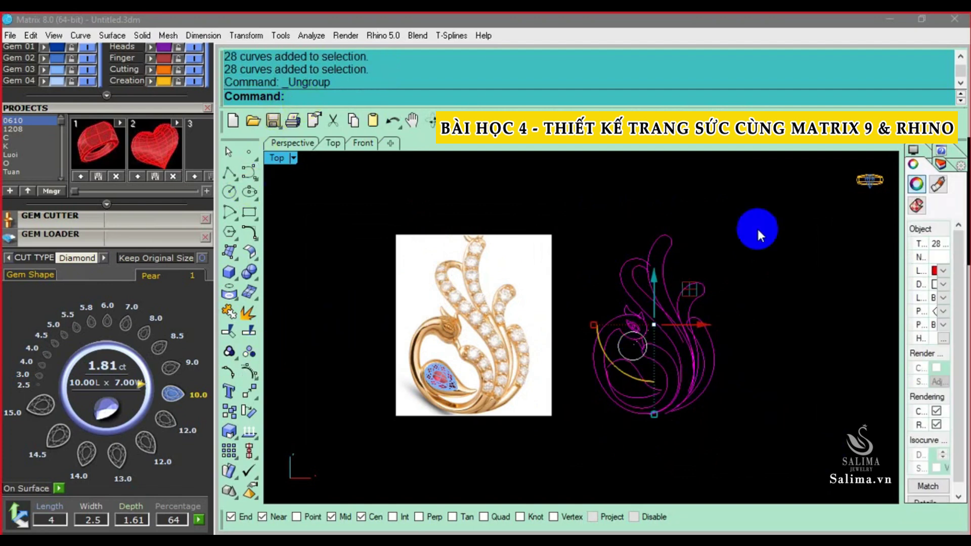
pyautogui.click(795, 286)
pyautogui.scroll(2, 698, 329)
pyautogui.click(705, 327)
pyautogui.click(693, 335)
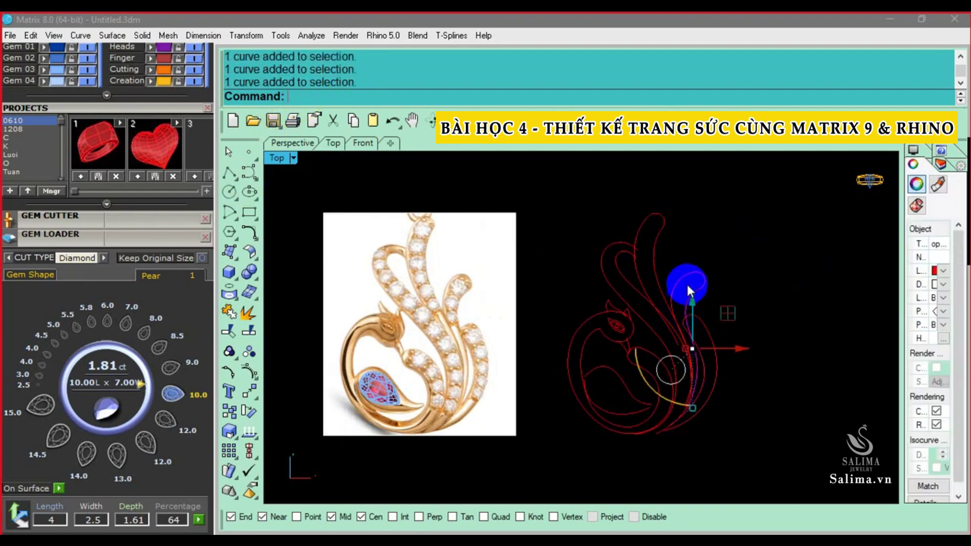
pyautogui.click(648, 264)
pyautogui.moveTo(763, 431); pyautogui.dragTo(575, 193)
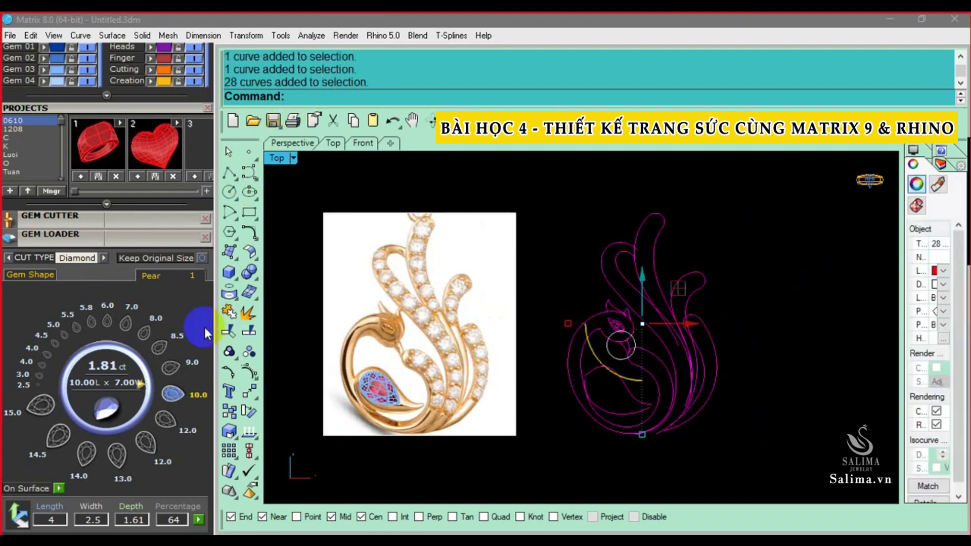
pyautogui.click(228, 351)
# Nudge the group left onto the photo and crossing-select curves and image together
pyautogui.hotkey('alt', 'shift', 'Left')
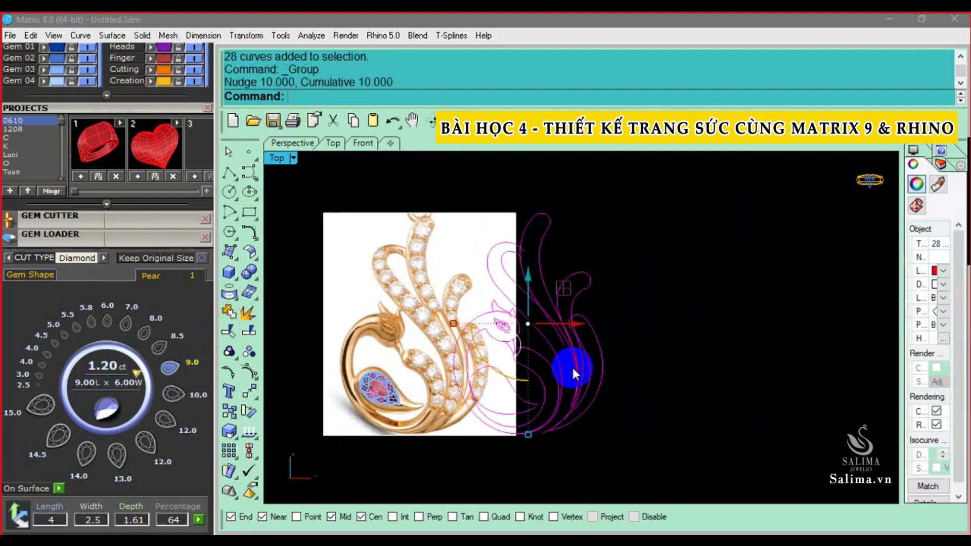
pyautogui.hotkey('alt', 'shift', 'Left')
pyautogui.moveTo(575, 369); pyautogui.dragTo(657, 368, button='right')
pyautogui.press('Escape')
pyautogui.scroll(1, 639, 366)
pyautogui.moveTo(562, 342); pyautogui.dragTo(593, 360, button='right')
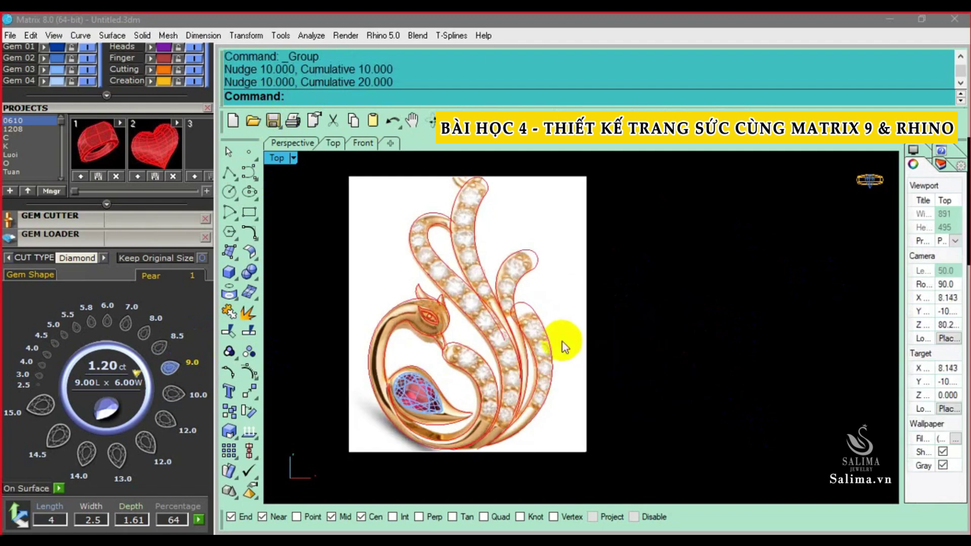
pyautogui.moveTo(698, 347); pyautogui.dragTo(302, 302)
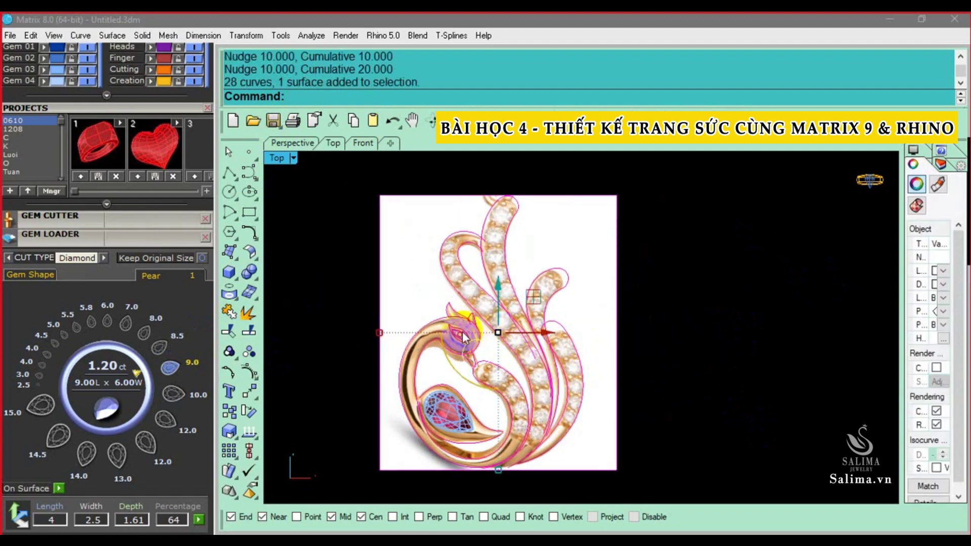
# Start scaling the curves and photo with the origin at the pear gem
pyautogui.click(249, 412)
pyautogui.scroll(2, 468, 400)
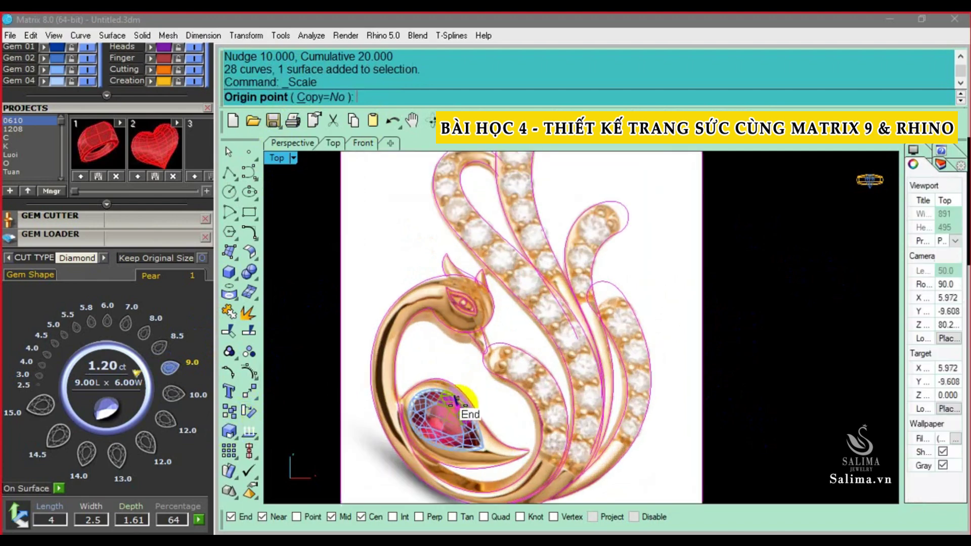
pyautogui.scroll(2, 460, 405)
pyautogui.scroll(2, 455, 407)
pyautogui.scroll(2, 453, 408)
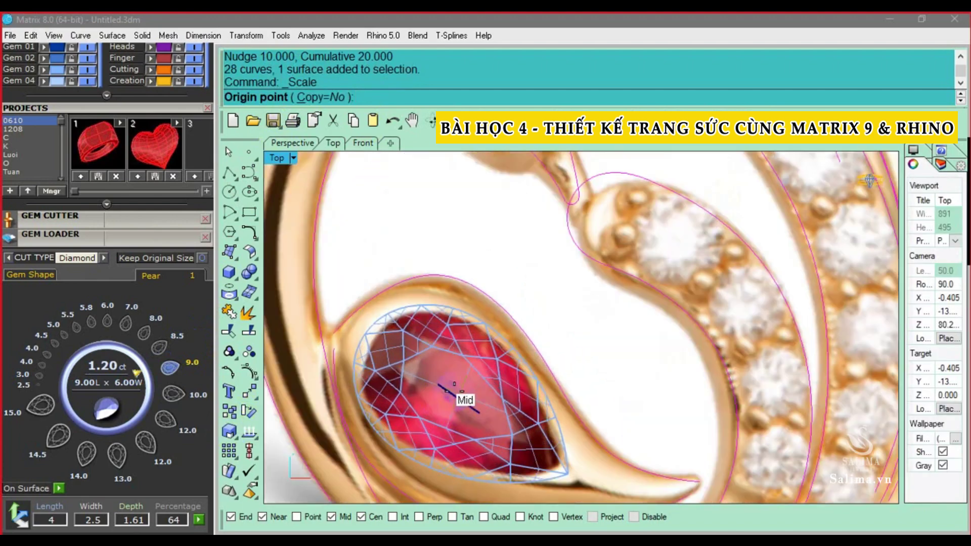
pyautogui.scroll(2, 454, 404)
pyautogui.click(453, 395)
pyautogui.scroll(-2, 452, 394)
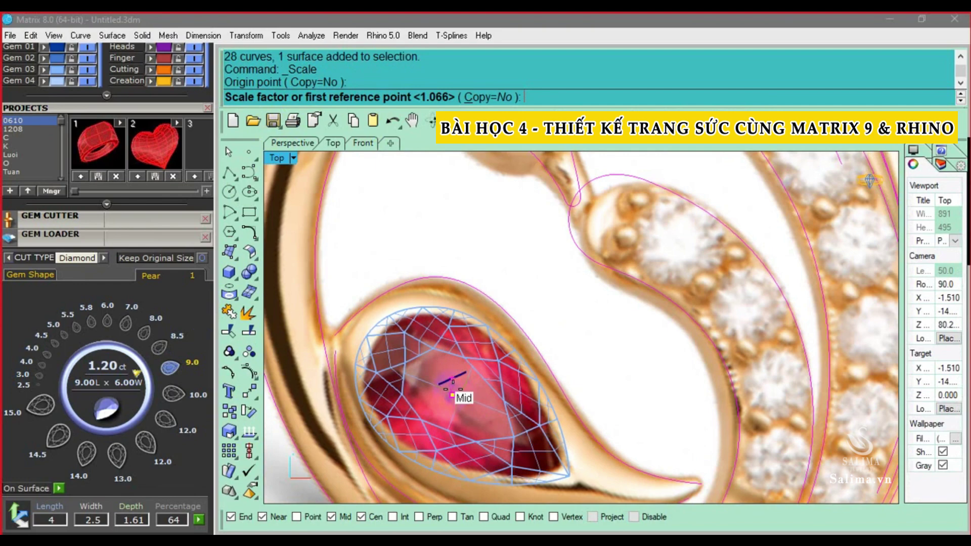
pyautogui.scroll(-3, 451, 395)
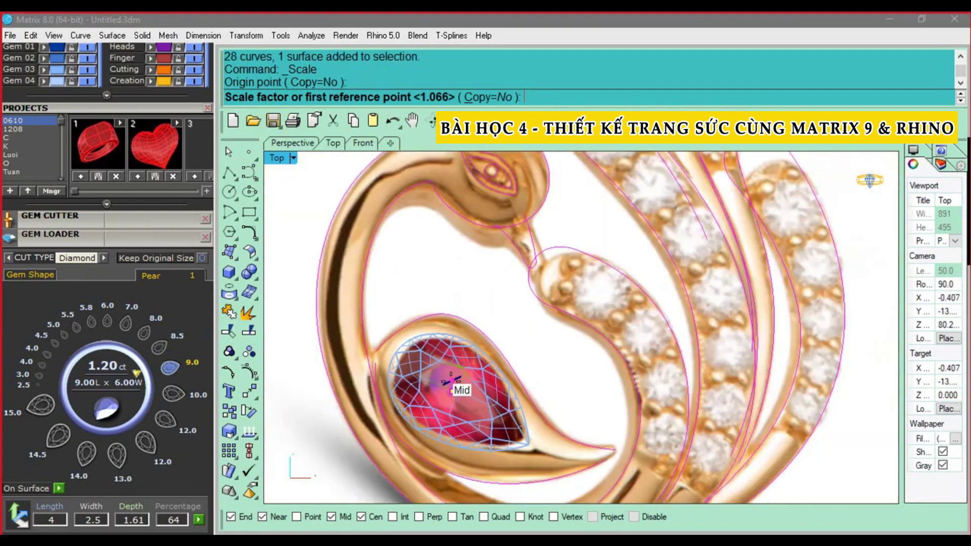
pyautogui.scroll(1, 535, 364)
pyautogui.scroll(1, 542, 347)
# Pick two reference points to resize the swan outline and photo together
pyautogui.click(541, 347)
pyautogui.scroll(2, 545, 348)
pyautogui.scroll(1, 545, 349)
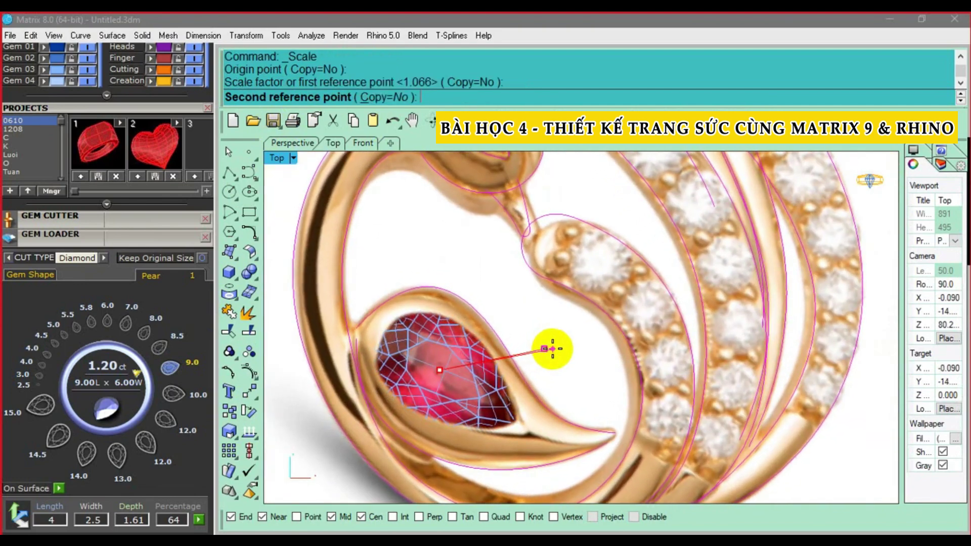
pyautogui.scroll(1, 550, 346)
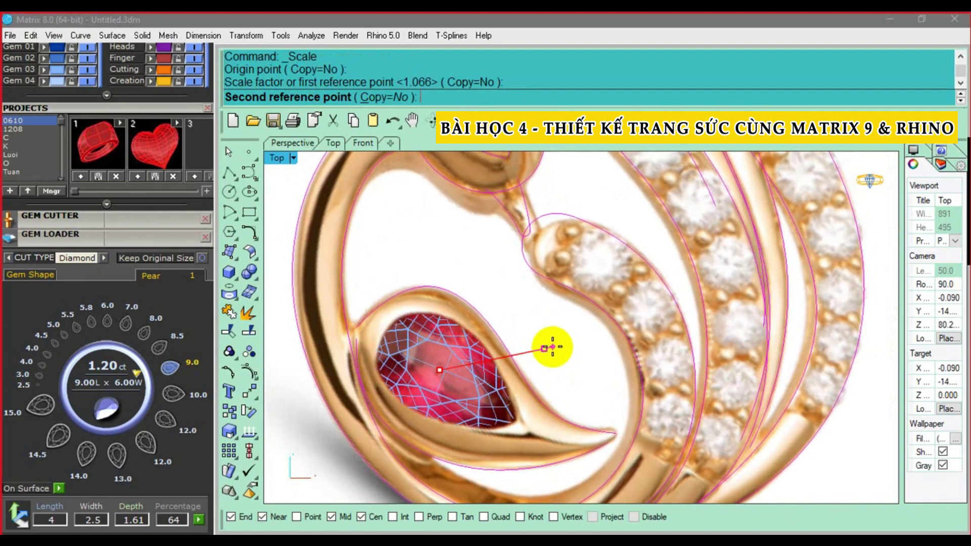
pyautogui.click(555, 348)
pyautogui.scroll(-3, 554, 349)
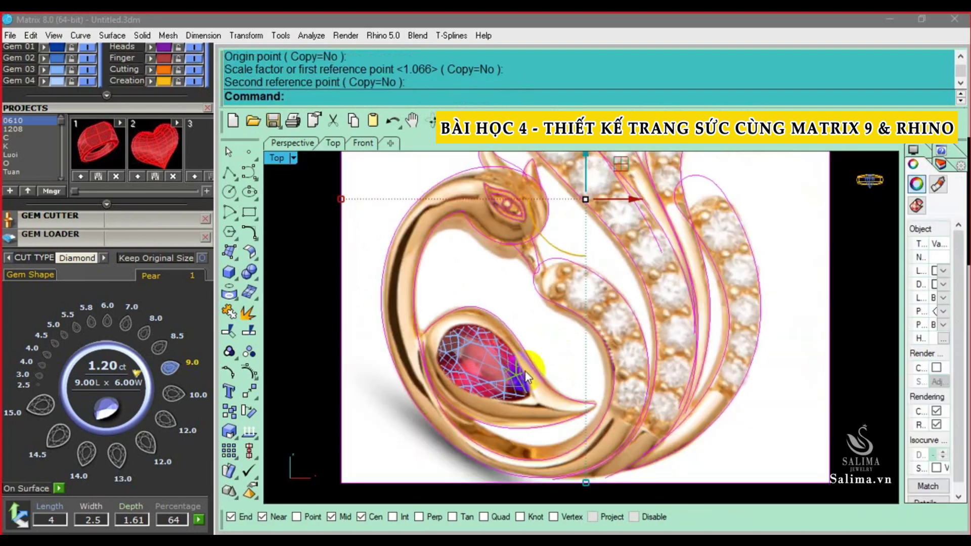
pyautogui.scroll(-2, 526, 371)
pyautogui.click(327, 374)
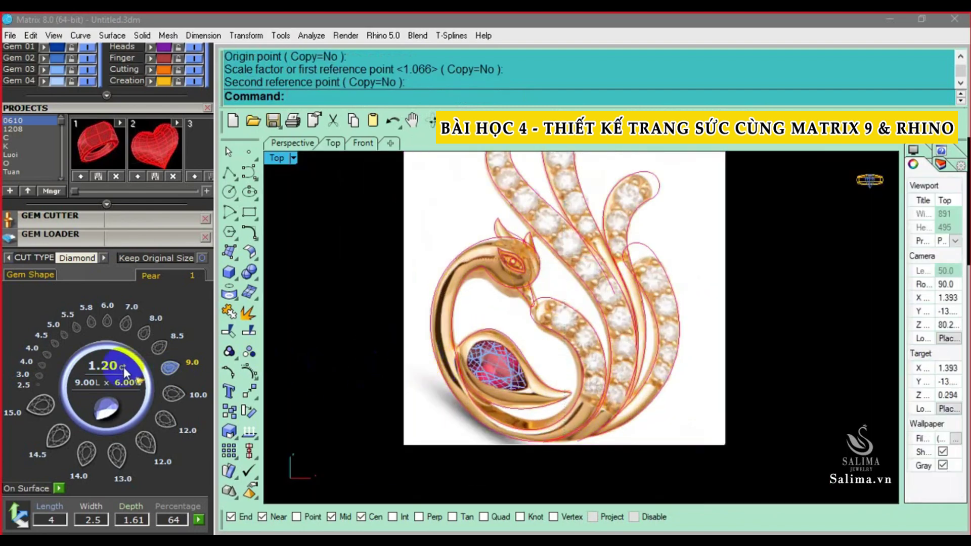
# Set the pear gem dial to 8.5 and close the Gem Loader options
pyautogui.click(68, 369)
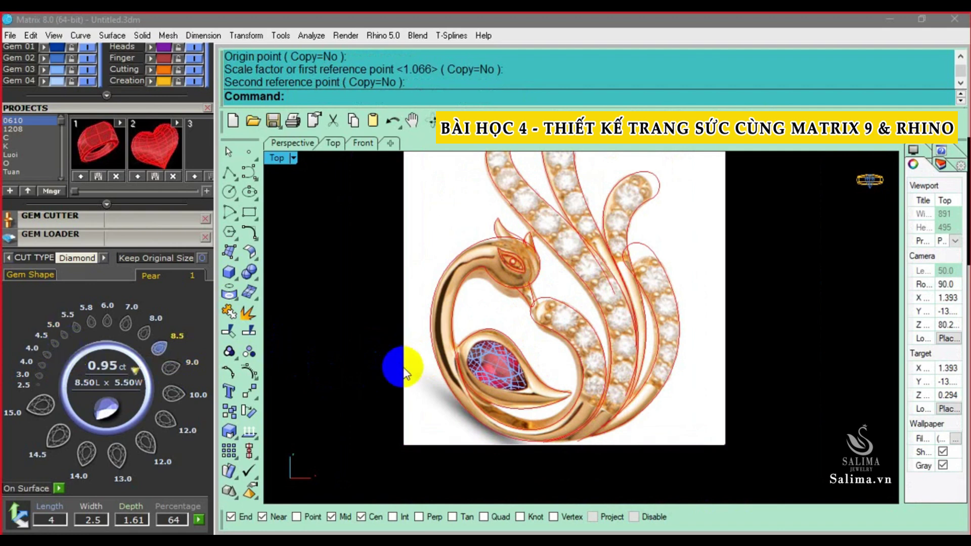
pyautogui.scroll(1, 536, 361)
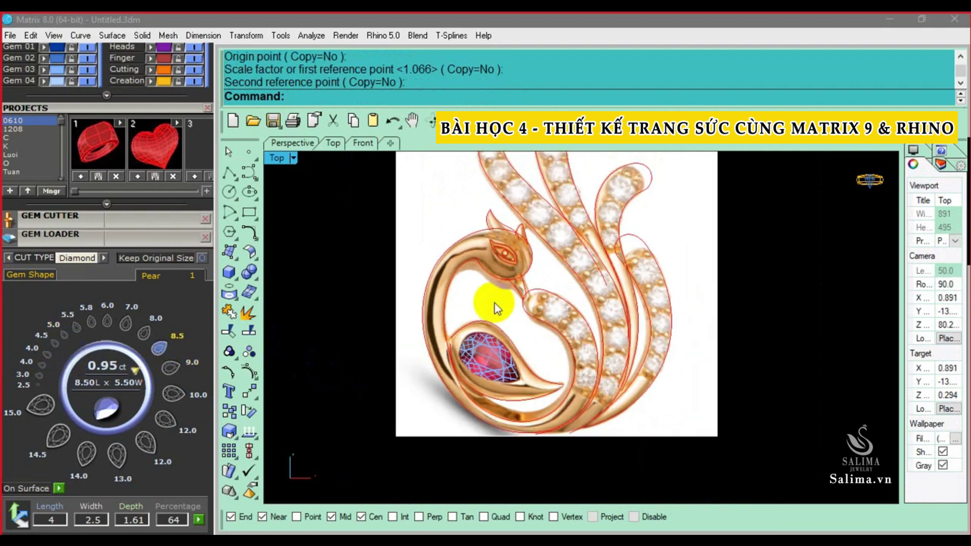
pyautogui.scroll(-1, 485, 303)
pyautogui.scroll(-1, 602, 309)
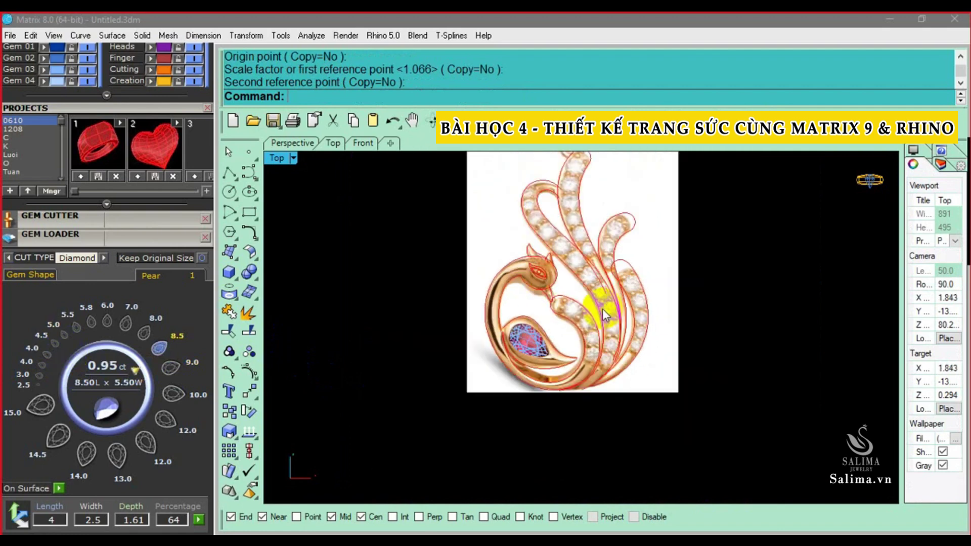
pyautogui.scroll(-1, 602, 308)
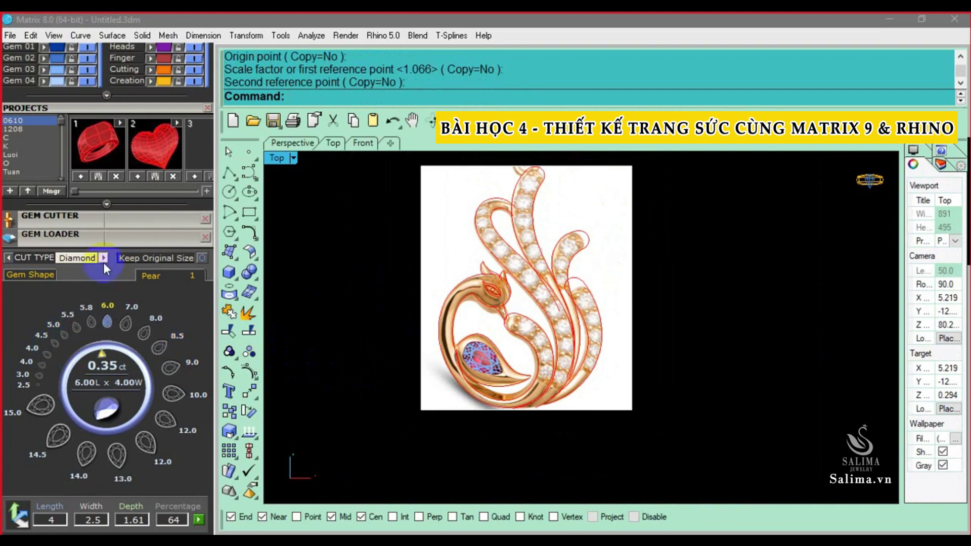
pyautogui.click(205, 236)
pyautogui.scroll(1, 478, 351)
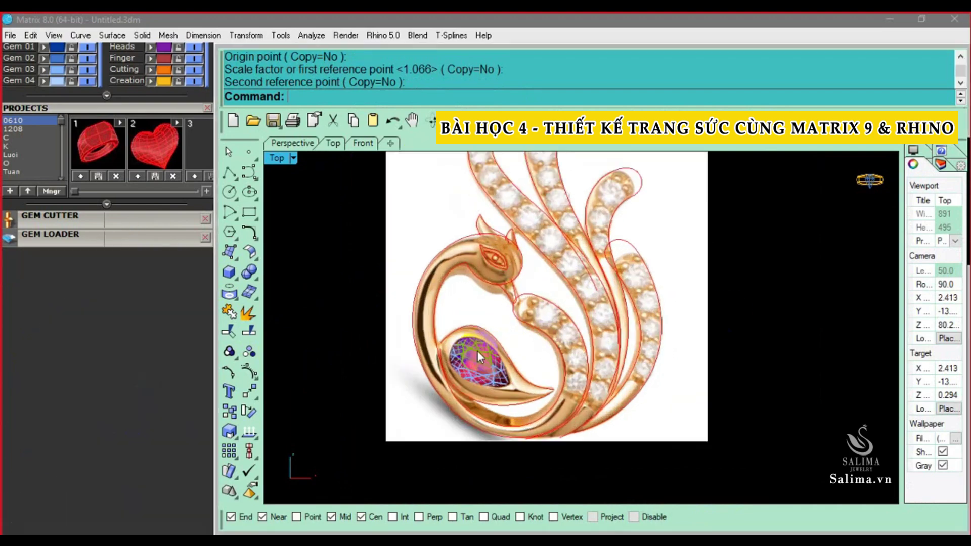
pyautogui.scroll(1, 548, 260)
pyautogui.scroll(-1, 507, 308)
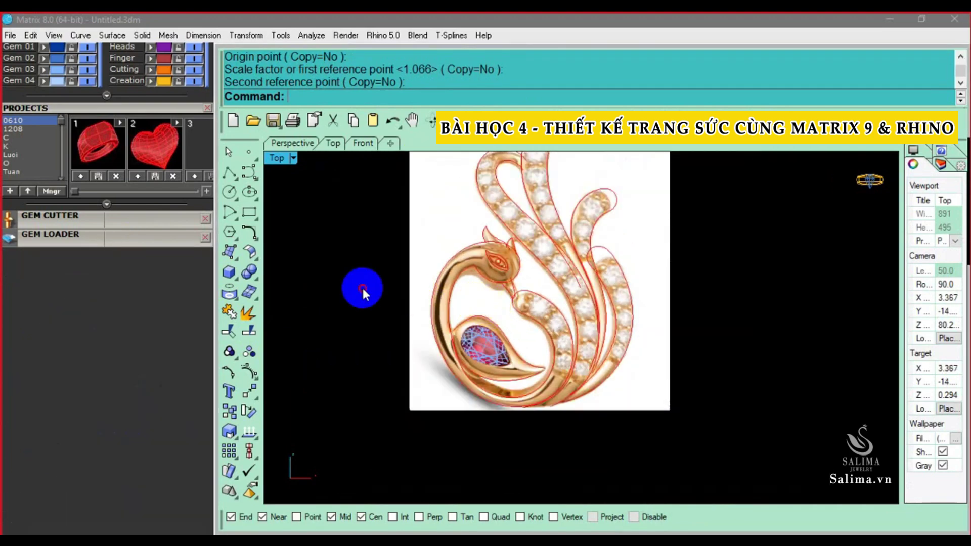
# Restore the Top, Front and Perspective layout and adjust the pear gem's height in Front
pyautogui.doubleClick(277, 159)
pyautogui.moveTo(531, 306); pyautogui.dragTo(714, 354, button='right')
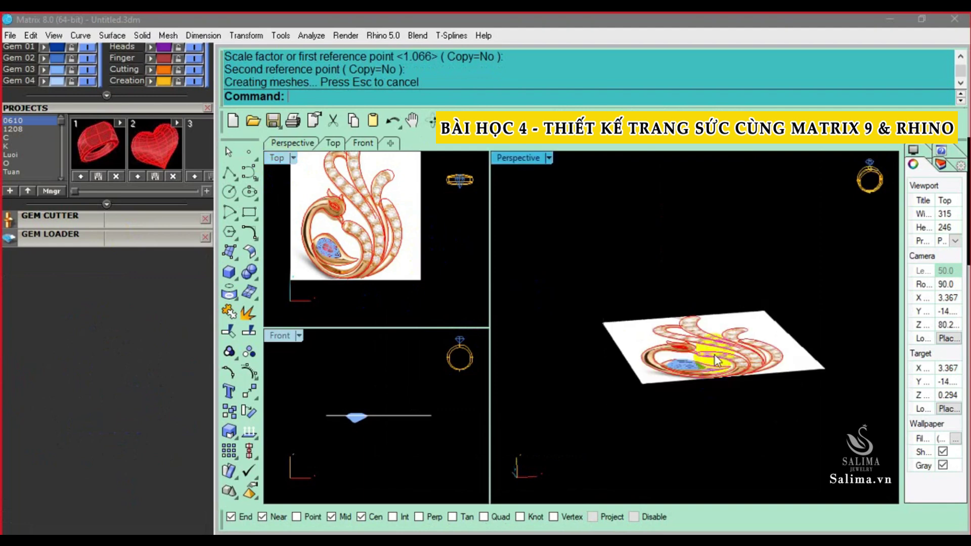
pyautogui.click(678, 351)
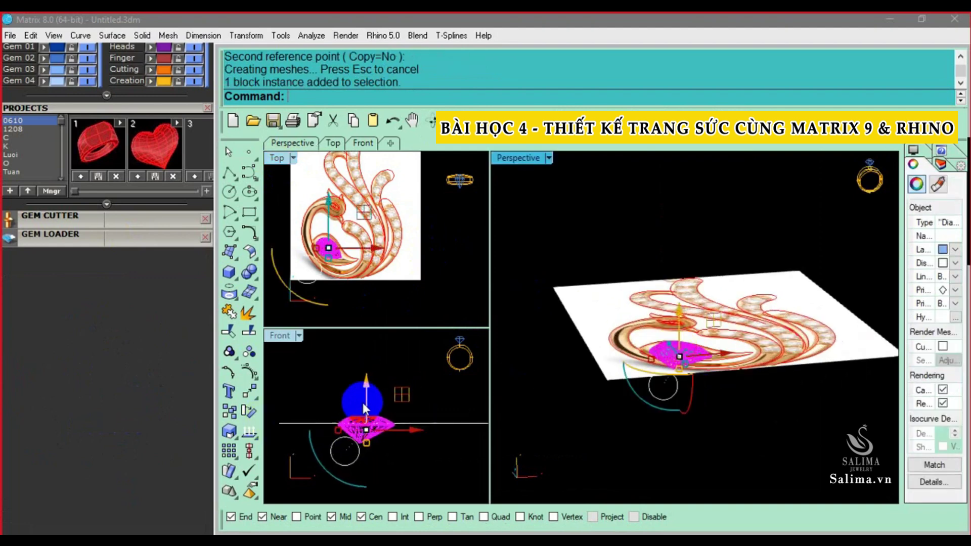
pyautogui.moveTo(407, 409); pyautogui.dragTo(364, 405)
# Orbit the Perspective view from above to face the pendant
pyautogui.moveTo(647, 313); pyautogui.dragTo(643, 365, button='right')
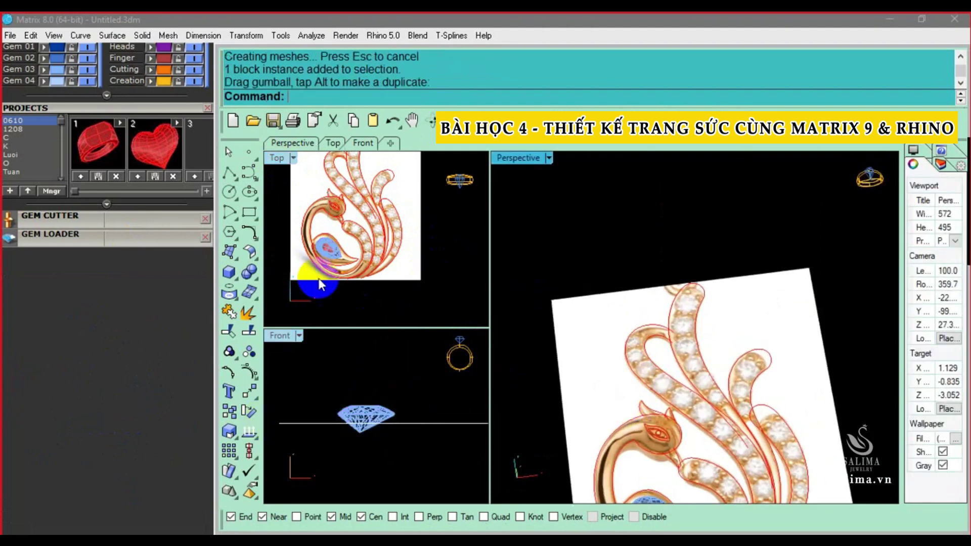
pyautogui.scroll(3, 324, 258)
pyautogui.scroll(2, 338, 236)
pyautogui.moveTo(703, 395); pyautogui.dragTo(617, 385, button='right')
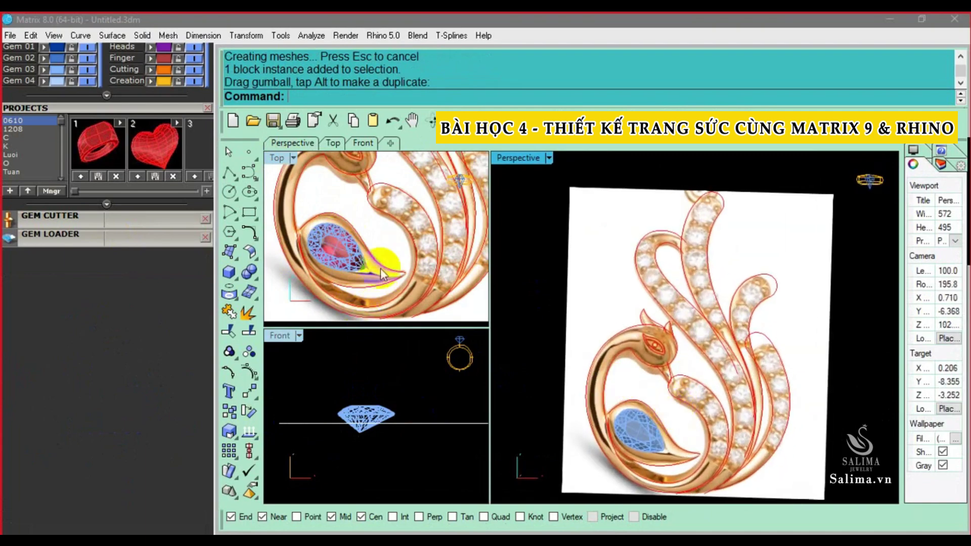
# Zoom and pan the Top view around the pendant
pyautogui.click(379, 223)
pyautogui.scroll(-2, 380, 227)
pyautogui.scroll(-2, 382, 232)
pyautogui.scroll(-2, 380, 245)
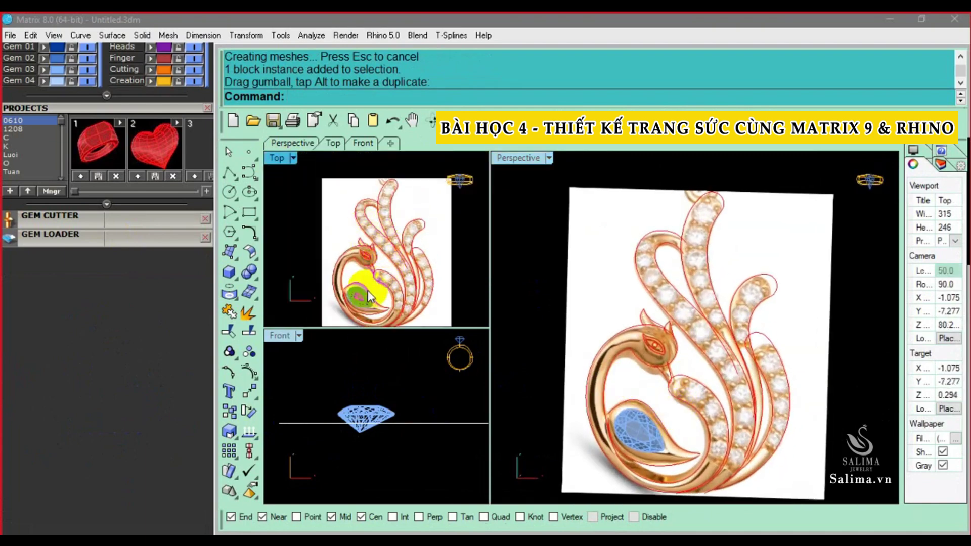
pyautogui.scroll(2, 360, 290)
pyautogui.scroll(2, 359, 290)
pyautogui.scroll(1, 363, 264)
pyautogui.scroll(-1, 363, 264)
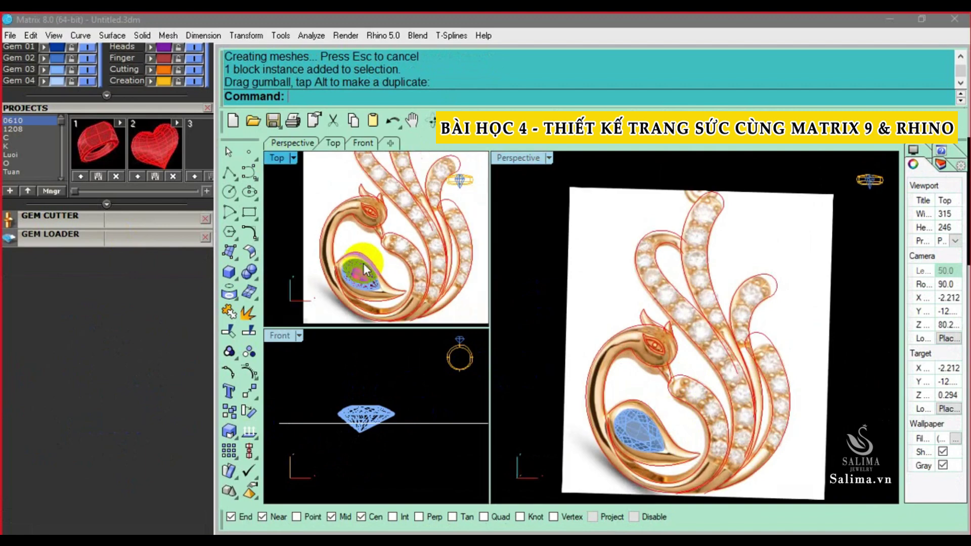
pyautogui.moveTo(166, 219); pyautogui.dragTo(169, 401)
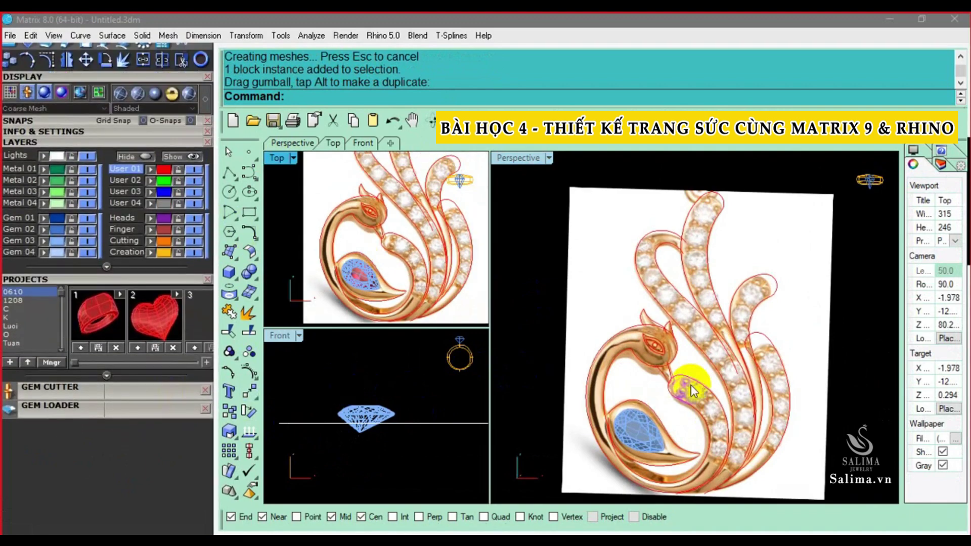
pyautogui.scroll(-1, 399, 228)
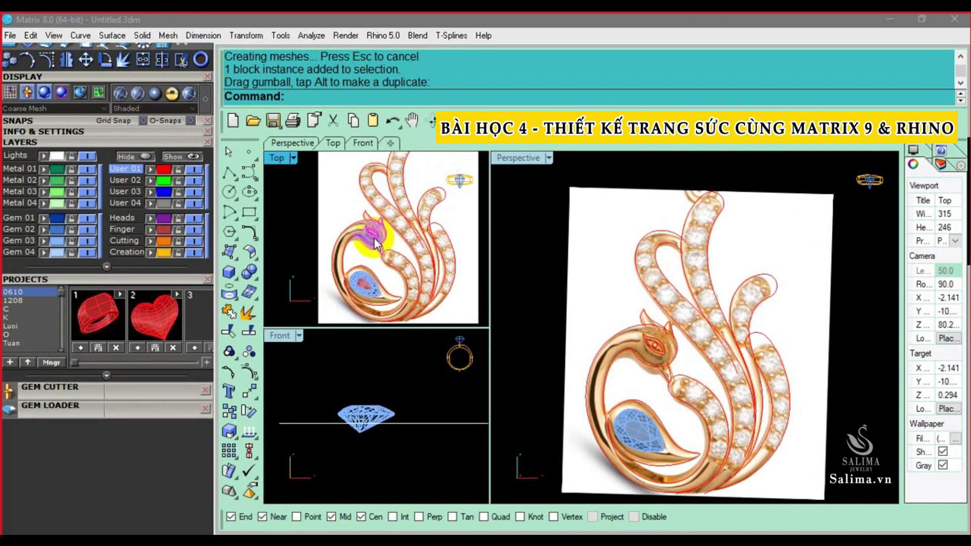
# Nudge the reference photo to the right, away from the swan curves
pyautogui.click(615, 259)
pyautogui.hotkey('alt', 'Right')
pyautogui.hotkey('alt', 'Right')
pyautogui.hotkey('alt', 'Right')
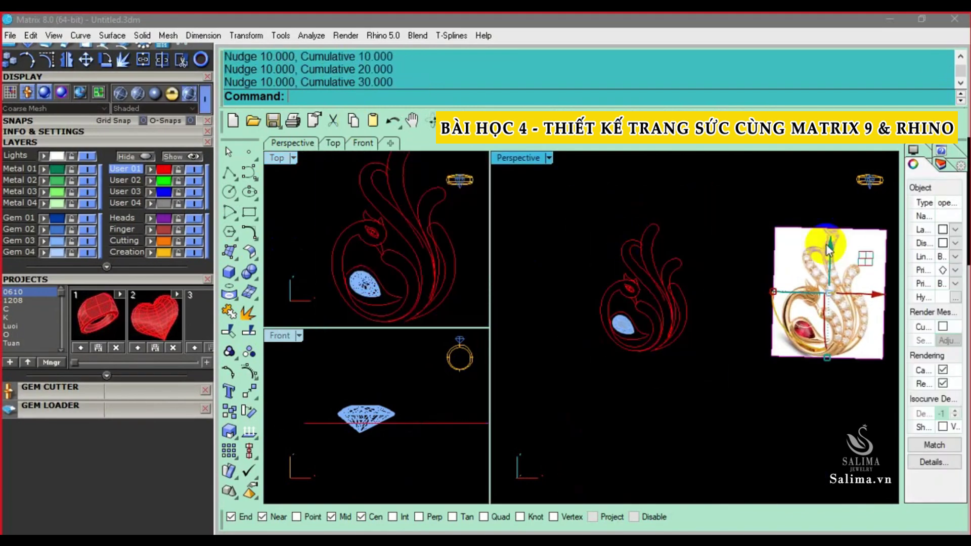
pyautogui.click(752, 214)
pyautogui.scroll(2, 29, 153)
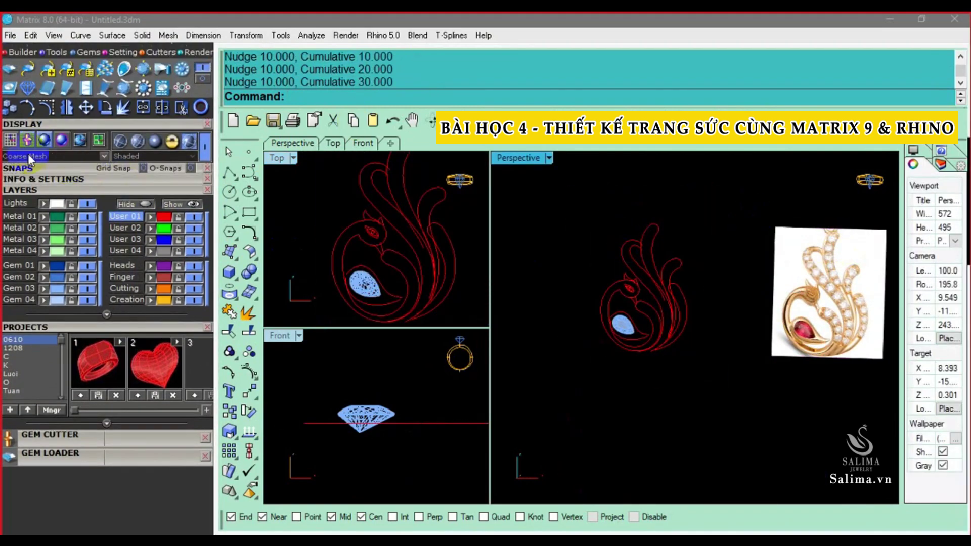
# Turn on the viewport grid and adjust the top, front and perspective views
pyautogui.click(10, 140)
pyautogui.scroll(-2, 426, 268)
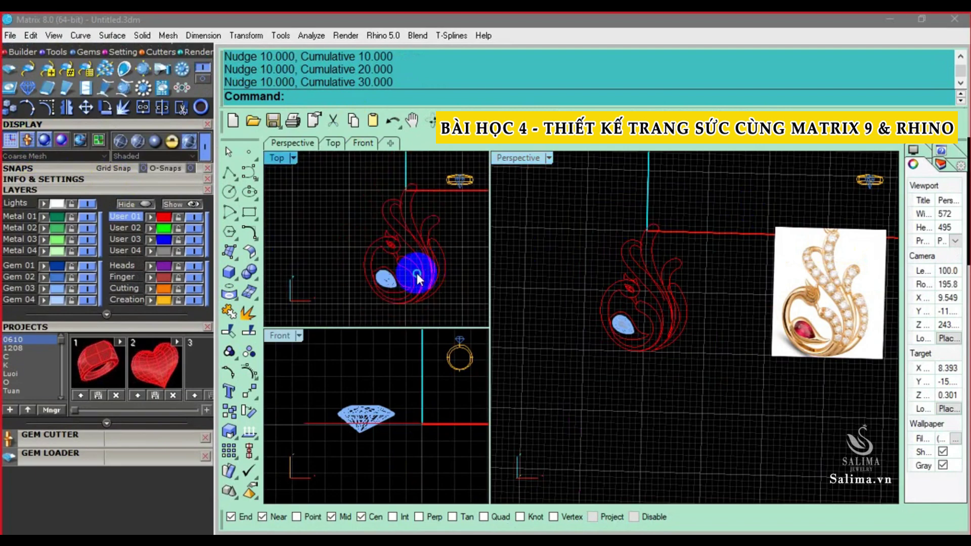
pyautogui.moveTo(417, 273); pyautogui.dragTo(388, 283, button='right')
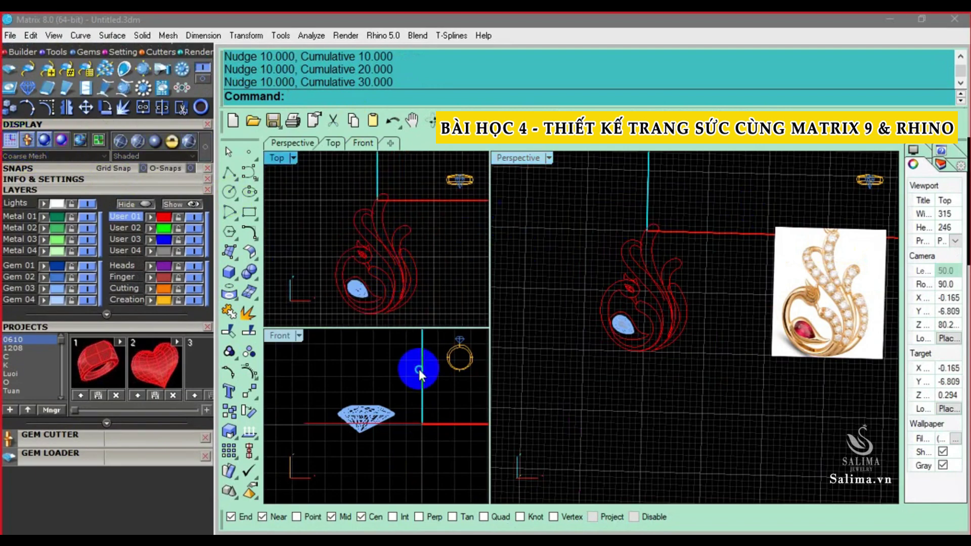
pyautogui.moveTo(419, 369); pyautogui.dragTo(418, 390, button='right')
pyautogui.moveTo(709, 334)
pyautogui.mouseDown(button='right')
pyautogui.moveTo(724, 335)
pyautogui.moveTo(705, 322)
pyautogui.mouseUp(button='right')
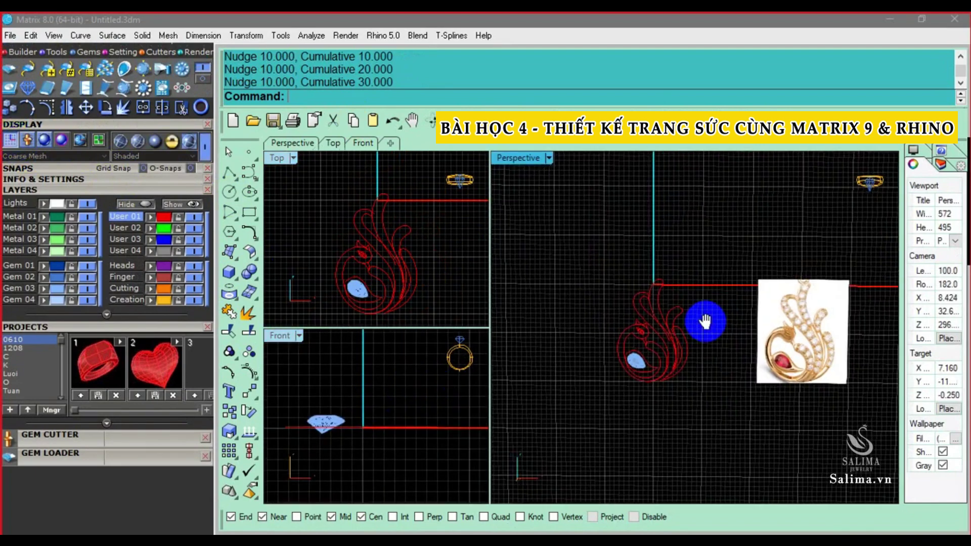
pyautogui.scroll(2, 812, 309)
pyautogui.scroll(1, 812, 317)
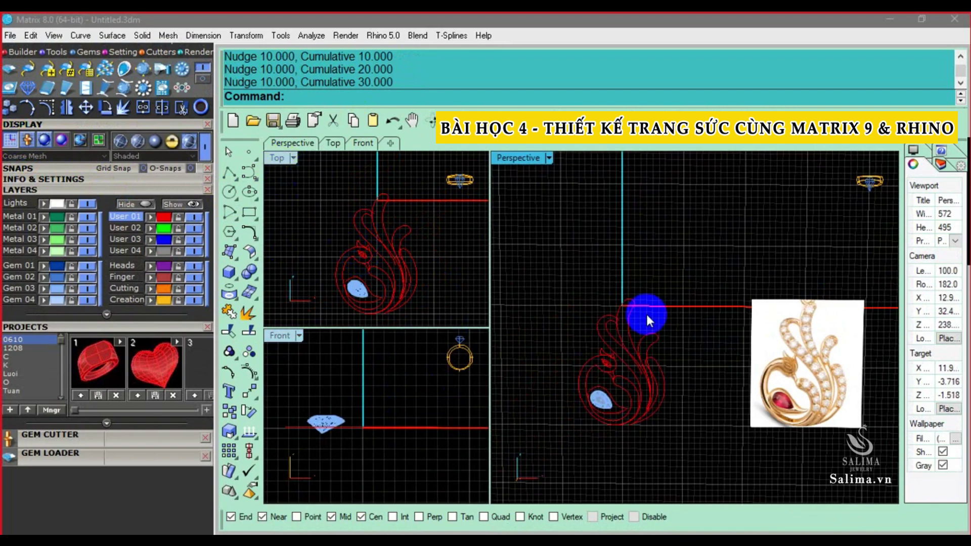
# Maximize the Top viewport and zoom to frame the swan curves and reference photo
pyautogui.doubleClick(278, 157)
pyautogui.scroll(2, 536, 289)
pyautogui.scroll(1, 405, 349)
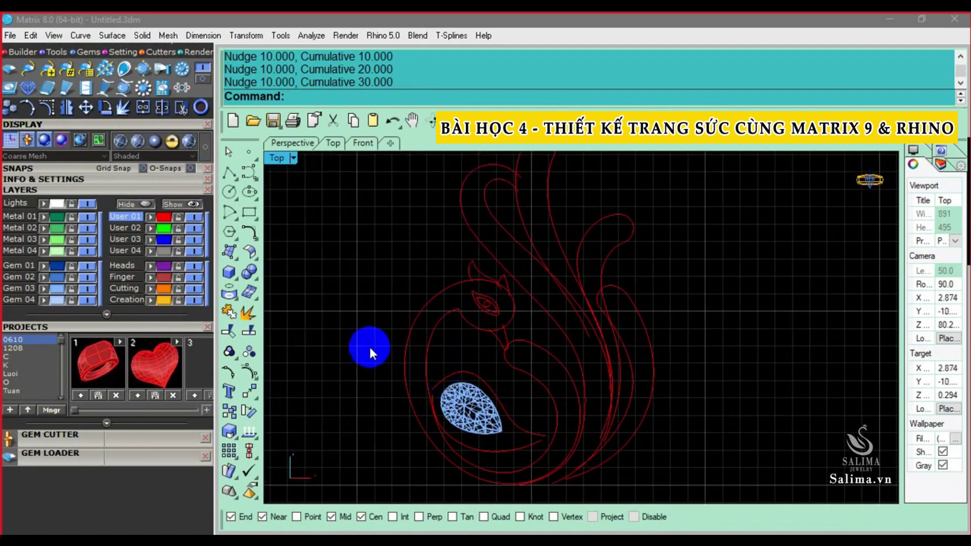
pyautogui.scroll(-3, 355, 331)
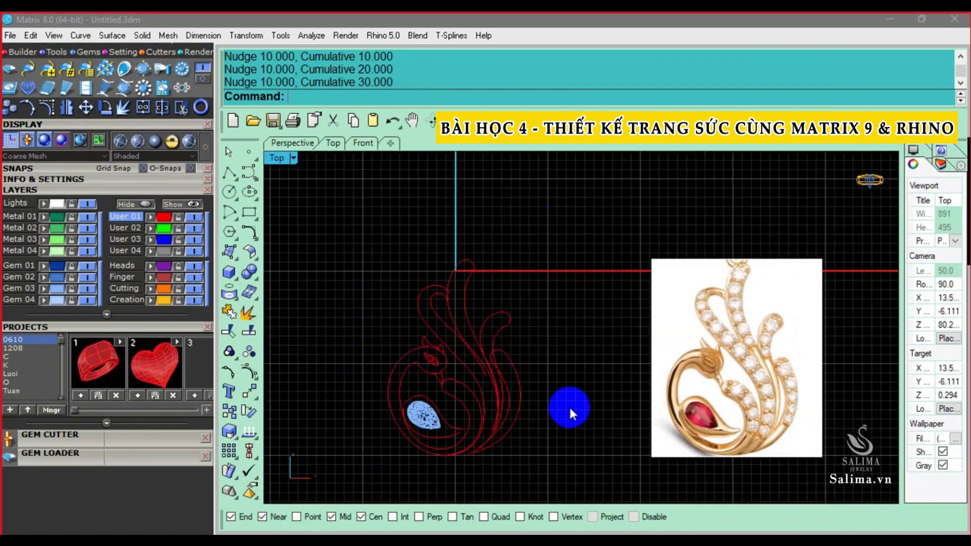
pyautogui.scroll(1, 374, 402)
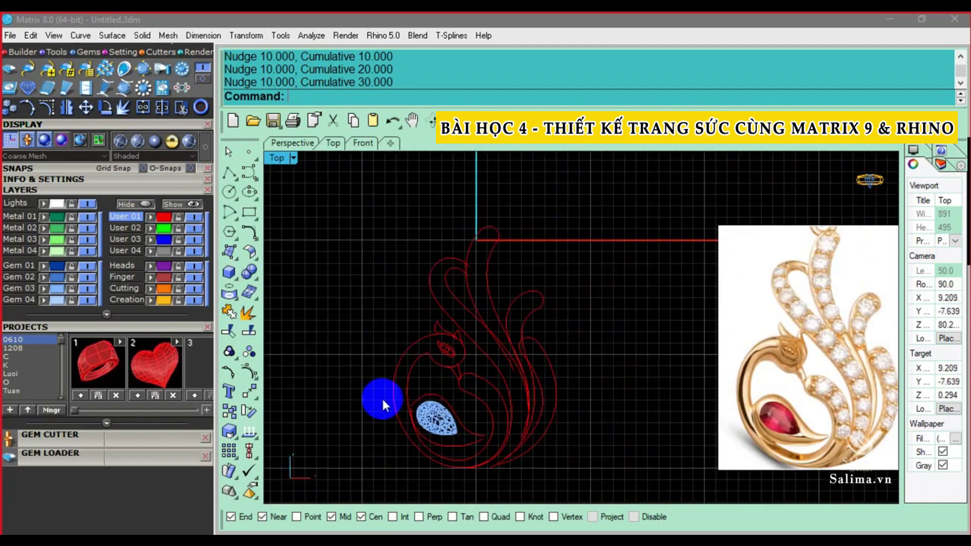
pyautogui.scroll(2, 390, 394)
pyautogui.scroll(2, 391, 395)
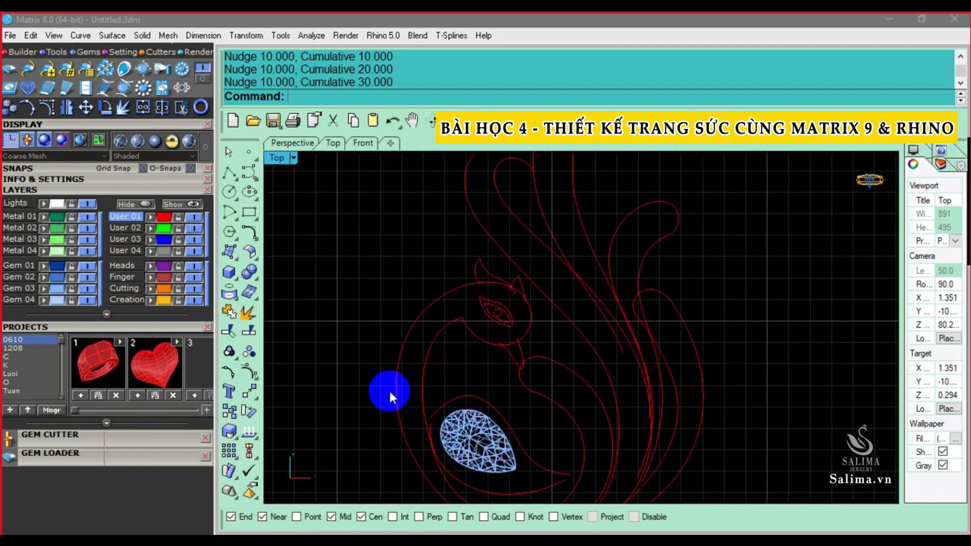
pyautogui.scroll(-2, 390, 393)
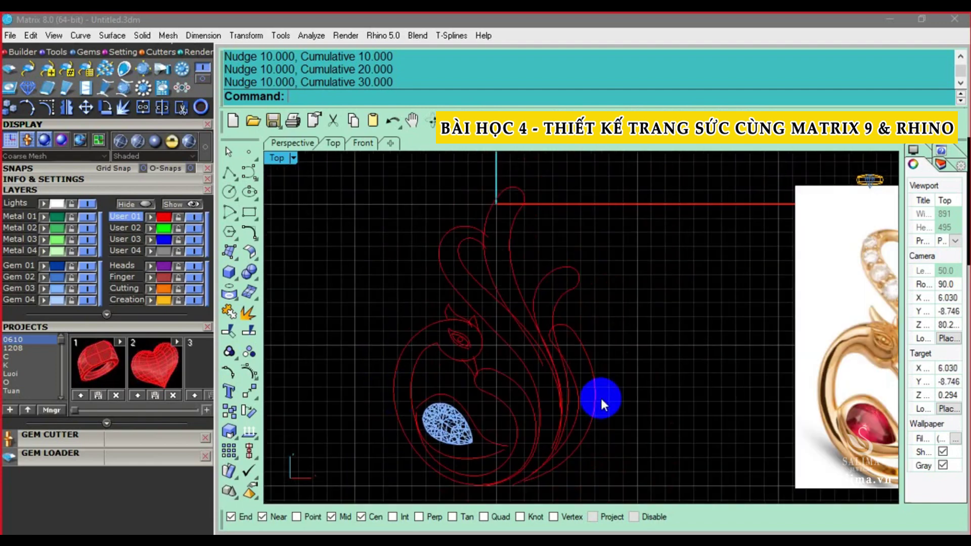
pyautogui.scroll(1, 625, 396)
pyautogui.scroll(-2, 617, 394)
pyautogui.scroll(-1, 616, 396)
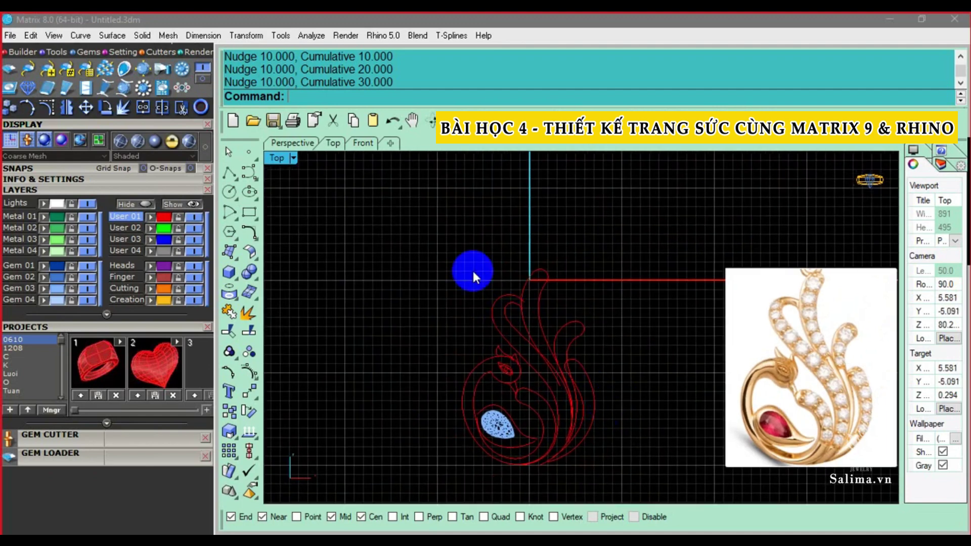
pyautogui.moveTo(434, 233)
pyautogui.mouseDown()
pyautogui.moveTo(584, 399)
pyautogui.moveTo(637, 490)
pyautogui.mouseUp()
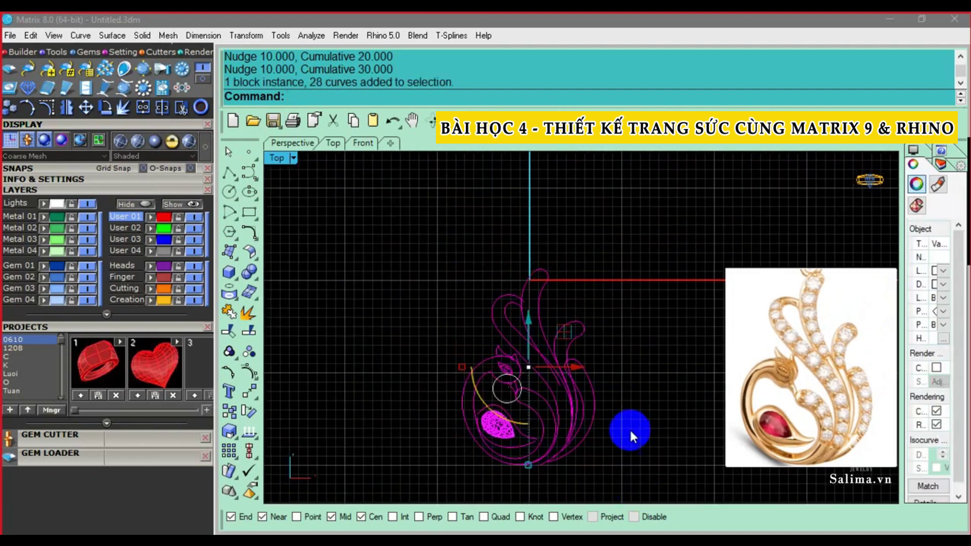
pyautogui.scroll(2, 522, 327)
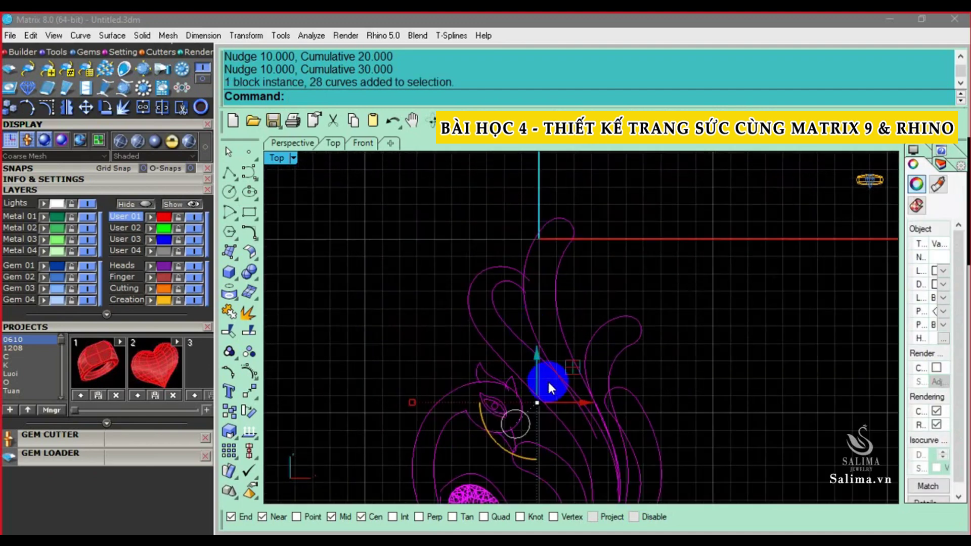
pyautogui.scroll(-1, 491, 443)
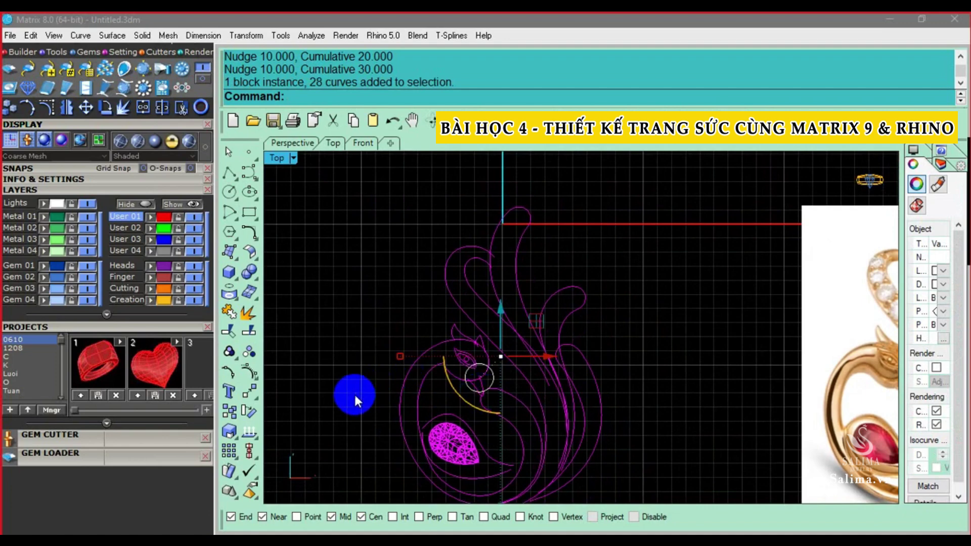
pyautogui.scroll(-1, 349, 399)
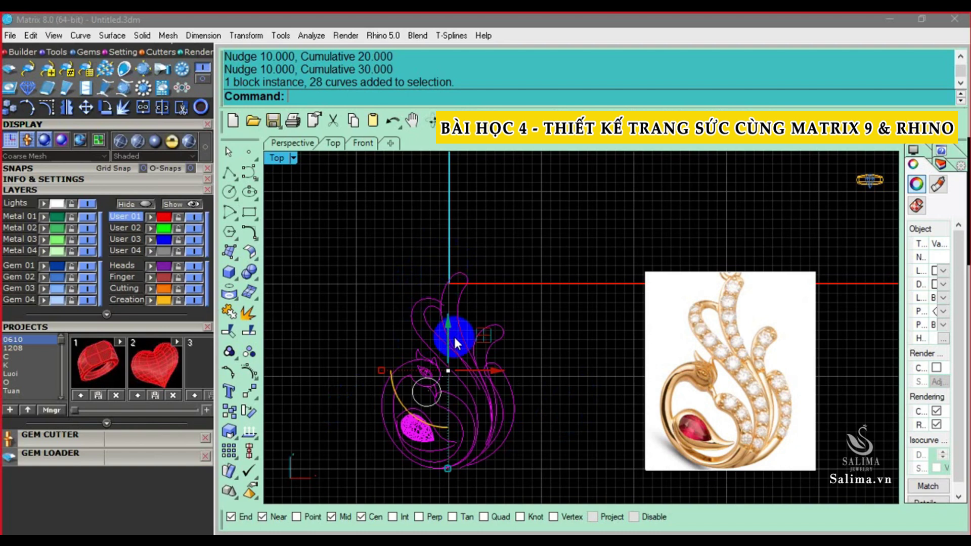
pyautogui.click(711, 258)
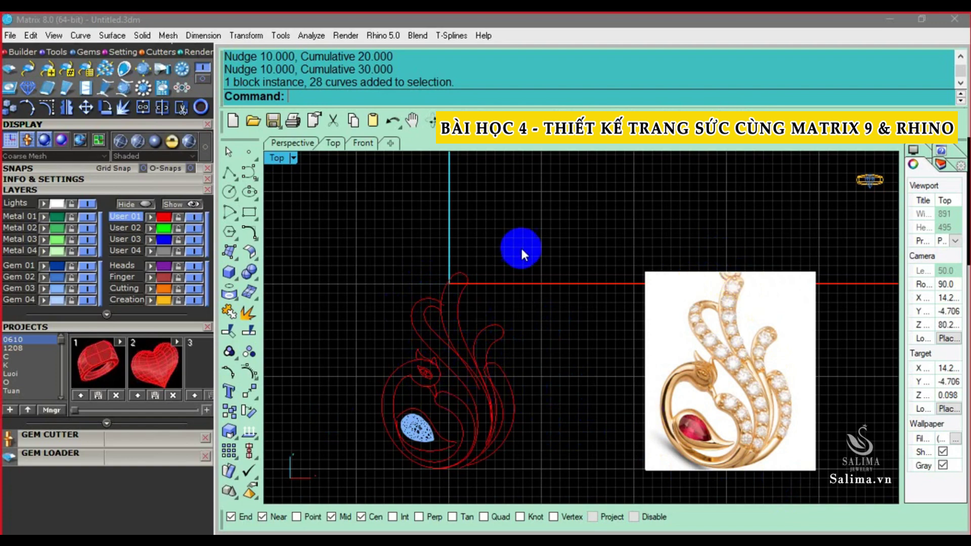
# Window-select the swan curves and nudge them slightly
pyautogui.moveTo(347, 238)
pyautogui.mouseDown()
pyautogui.moveTo(508, 445)
pyautogui.moveTo(494, 446)
pyautogui.mouseUp()
pyautogui.scroll(2, 435, 374)
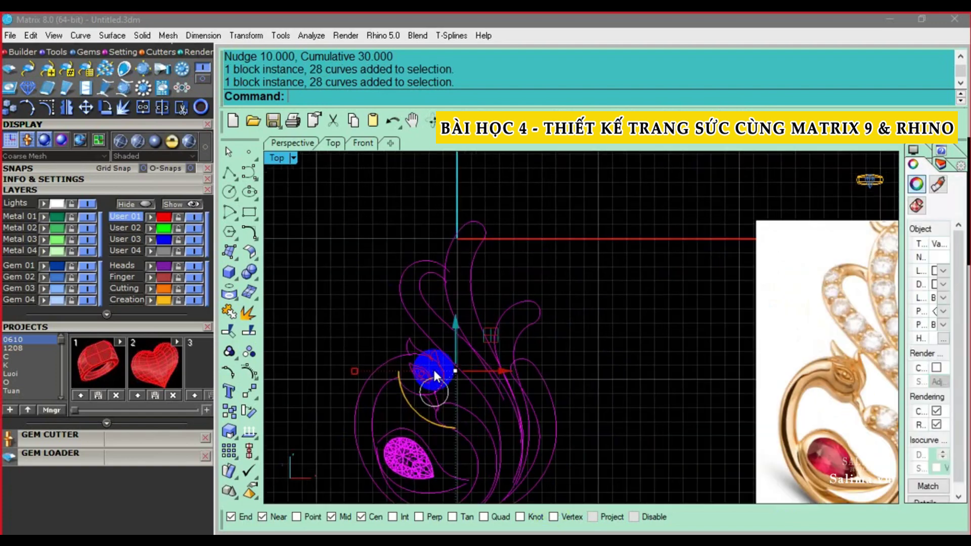
pyautogui.scroll(3, 435, 374)
pyautogui.moveTo(469, 377); pyautogui.dragTo(472, 382)
pyautogui.scroll(-3, 471, 381)
pyautogui.scroll(-2, 621, 340)
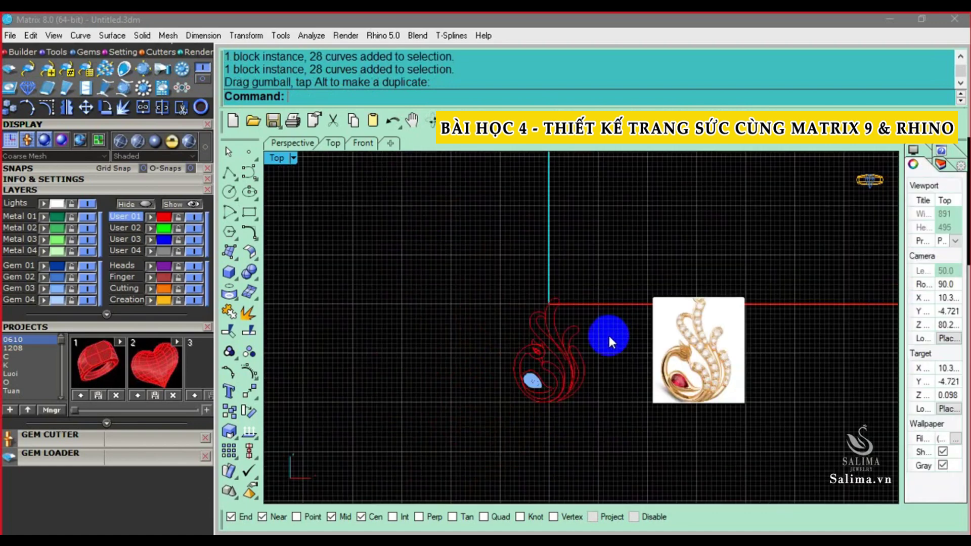
pyautogui.scroll(2, 583, 334)
pyautogui.scroll(1, 571, 335)
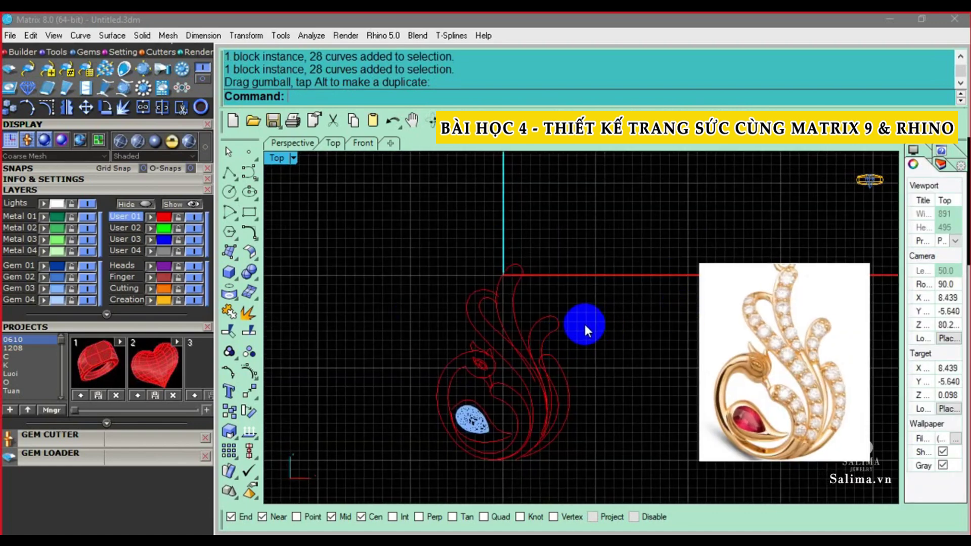
pyautogui.scroll(1, 563, 368)
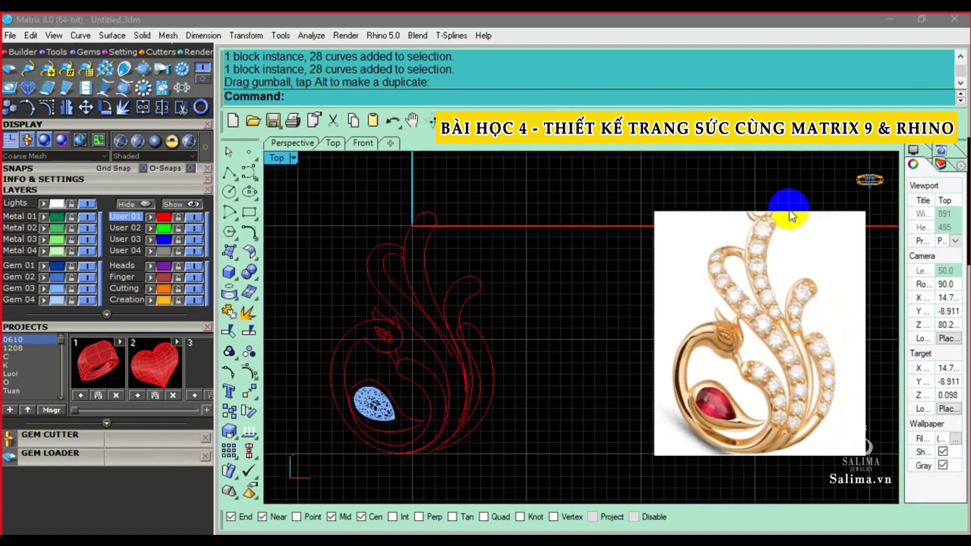
pyautogui.scroll(-2, 526, 246)
pyautogui.scroll(-1, 358, 213)
# Select the swan curves, gem and reference photo and move them up together
pyautogui.click(546, 356)
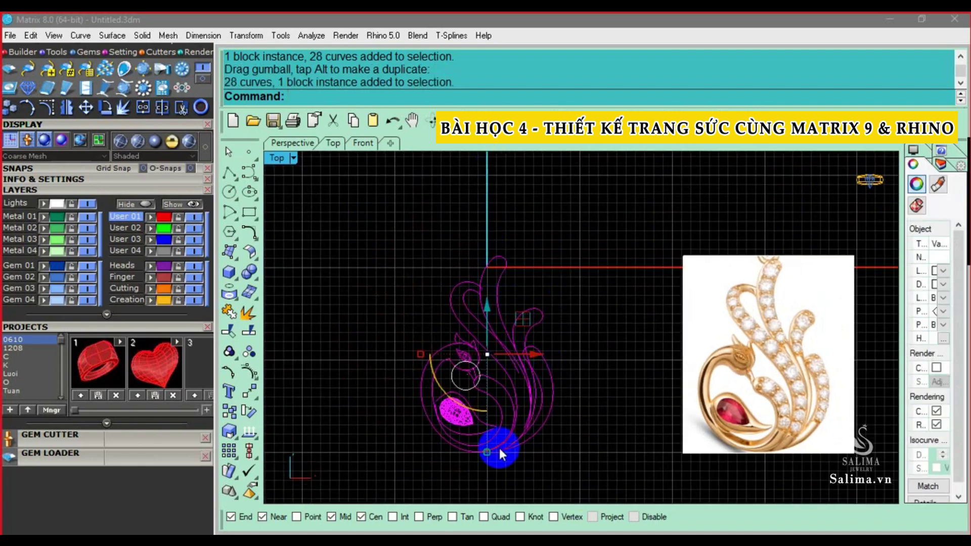
pyautogui.scroll(-3, 657, 397)
pyautogui.moveTo(708, 389); pyautogui.dragTo(522, 292)
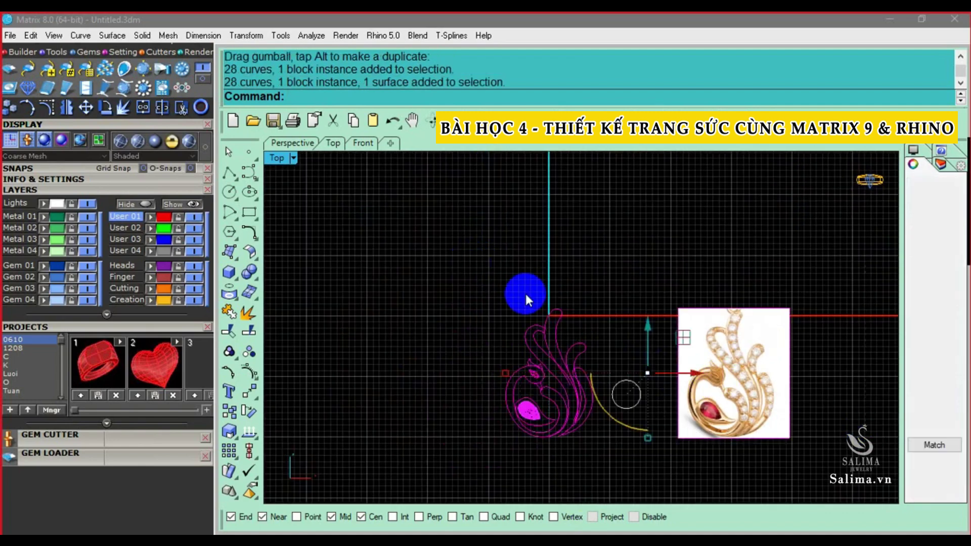
pyautogui.moveTo(523, 292); pyautogui.dragTo(497, 307, button='right')
pyautogui.moveTo(620, 356); pyautogui.dragTo(547, 323)
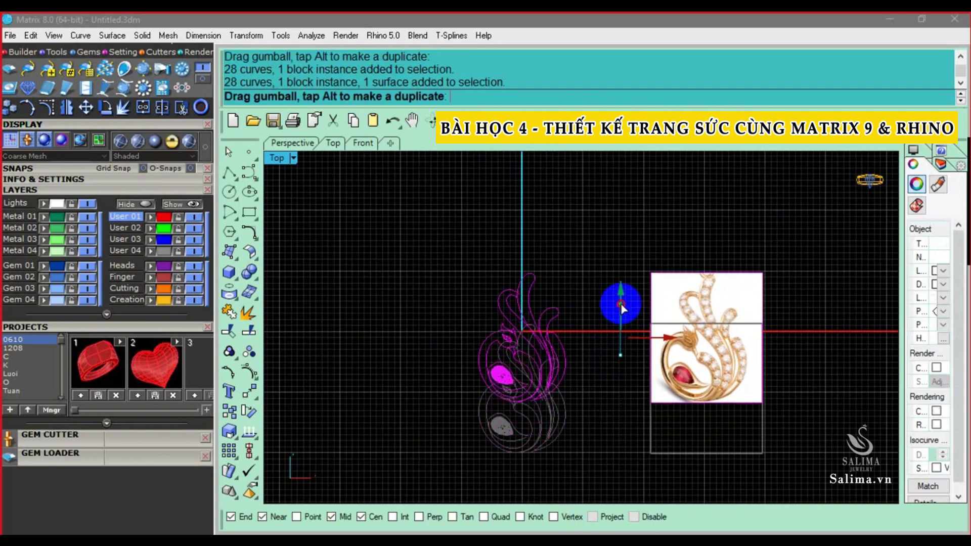
pyautogui.scroll(2, 548, 323)
pyautogui.scroll(1, 554, 326)
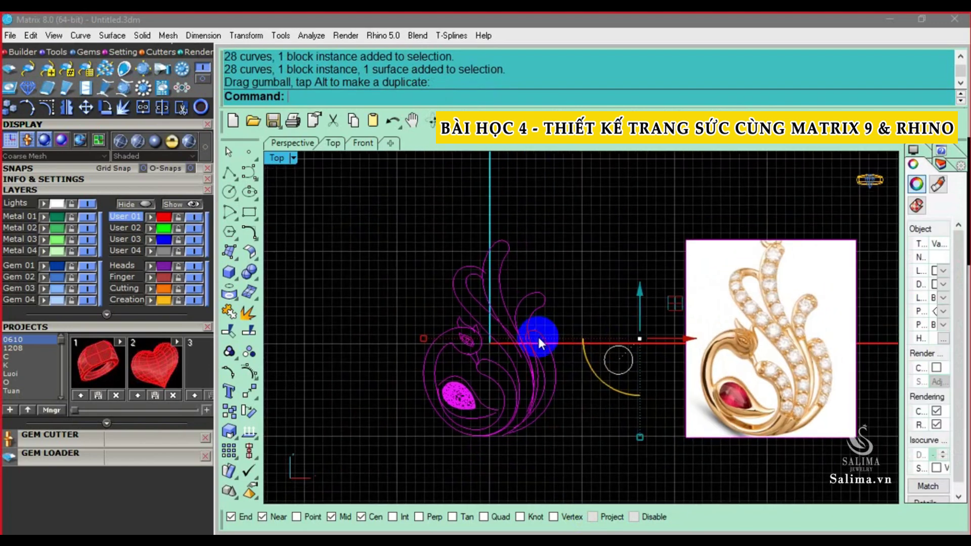
pyautogui.moveTo(644, 299); pyautogui.dragTo(643, 303)
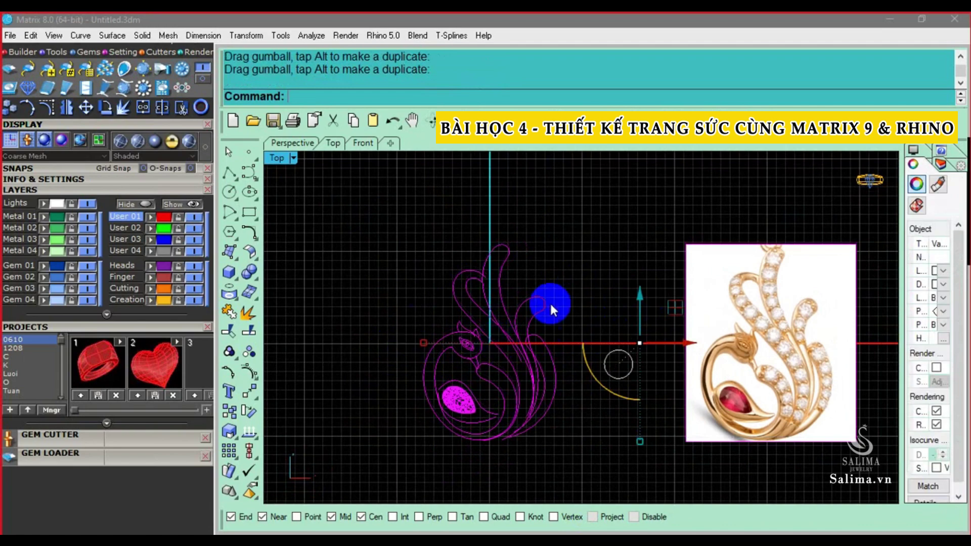
# Clear the selection and window-select the gem and swan curves
pyautogui.click(536, 437)
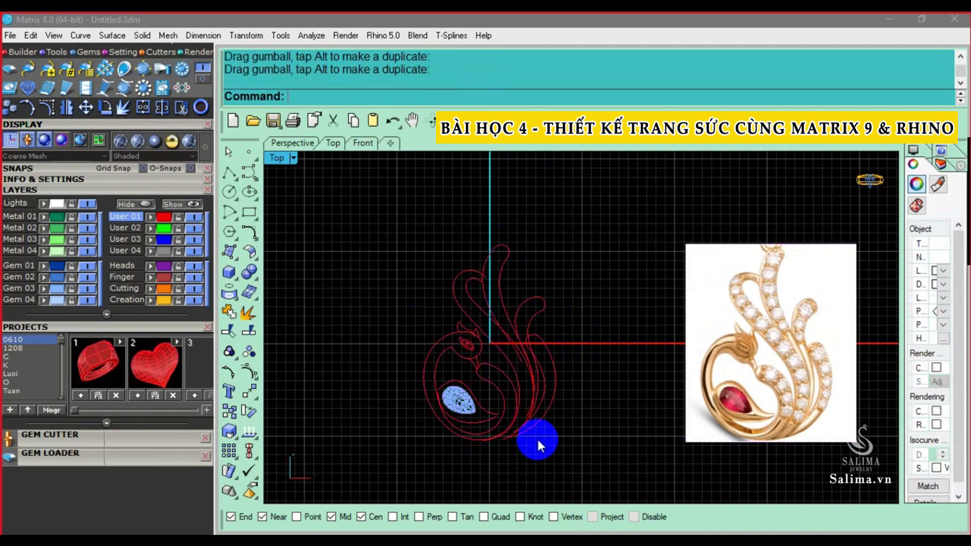
pyautogui.scroll(2, 503, 439)
pyautogui.scroll(-1, 469, 331)
pyautogui.moveTo(323, 215)
pyautogui.mouseDown()
pyautogui.moveTo(633, 445)
pyautogui.moveTo(329, 180)
pyautogui.mouseUp()
pyautogui.scroll(2, 489, 326)
pyautogui.scroll(2, 488, 325)
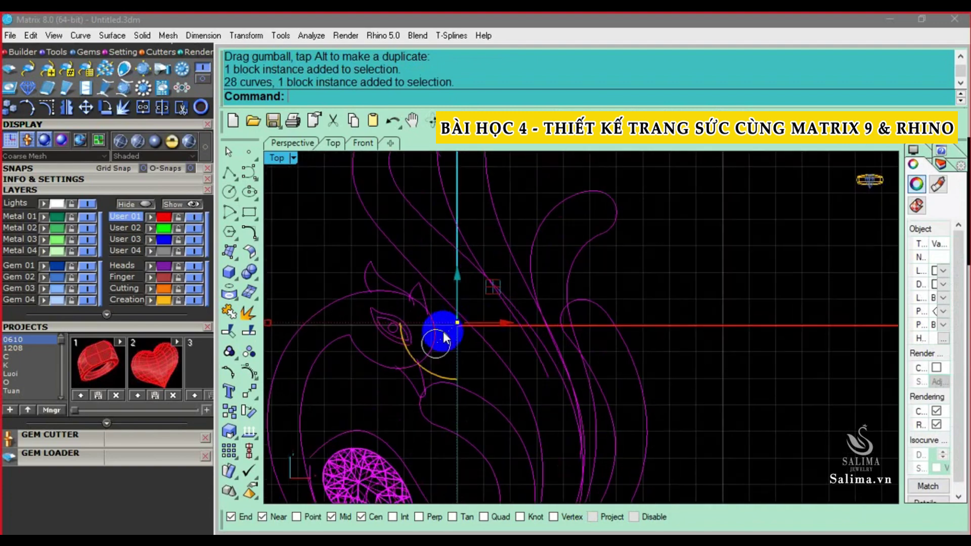
pyautogui.scroll(-3, 456, 323)
pyautogui.scroll(-1, 457, 324)
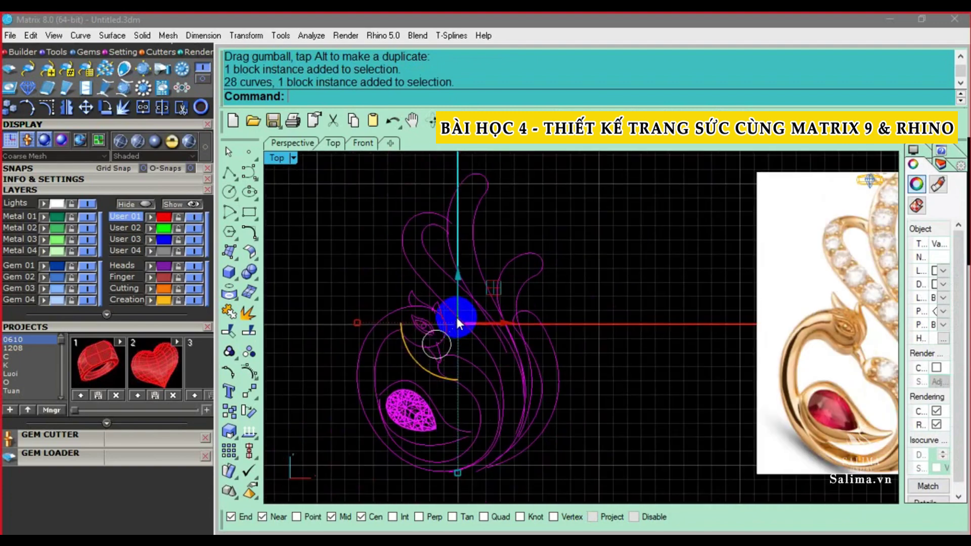
# Nudge the swan curves and gem slightly, then clear the selection with Esc
pyautogui.scroll(3, 456, 313)
pyautogui.moveTo(462, 304); pyautogui.dragTo(468, 309)
pyautogui.press('Escape')
pyautogui.scroll(-3, 466, 307)
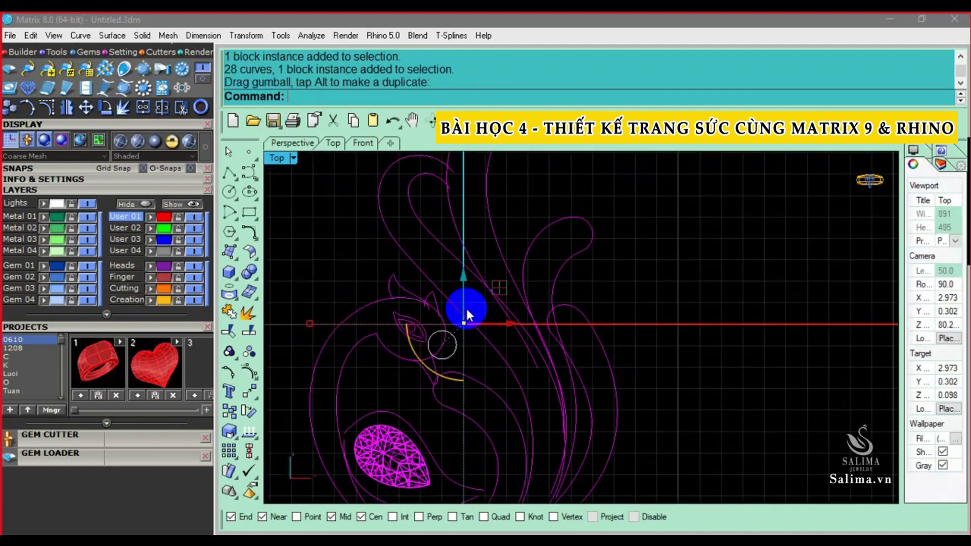
pyautogui.scroll(-2, 571, 311)
pyautogui.scroll(-1, 571, 310)
pyautogui.scroll(2, 534, 338)
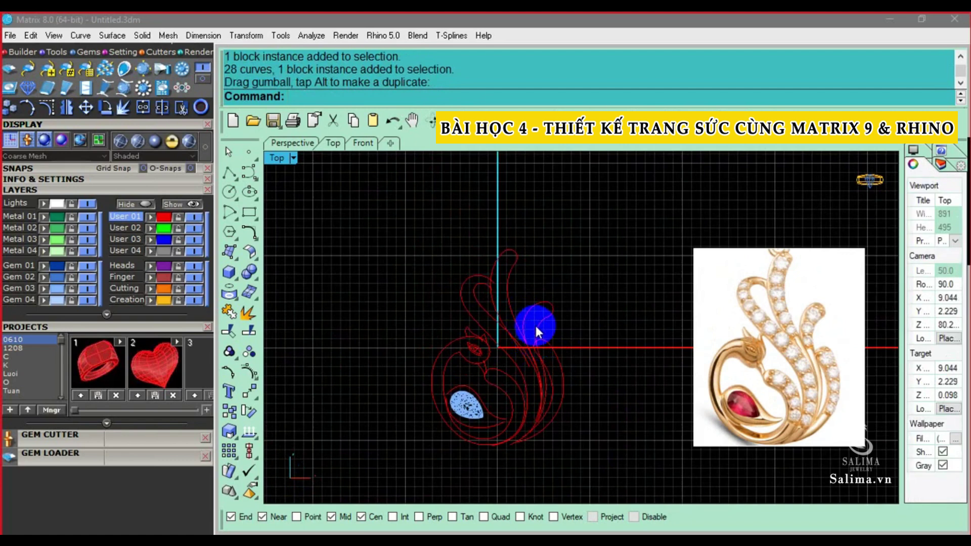
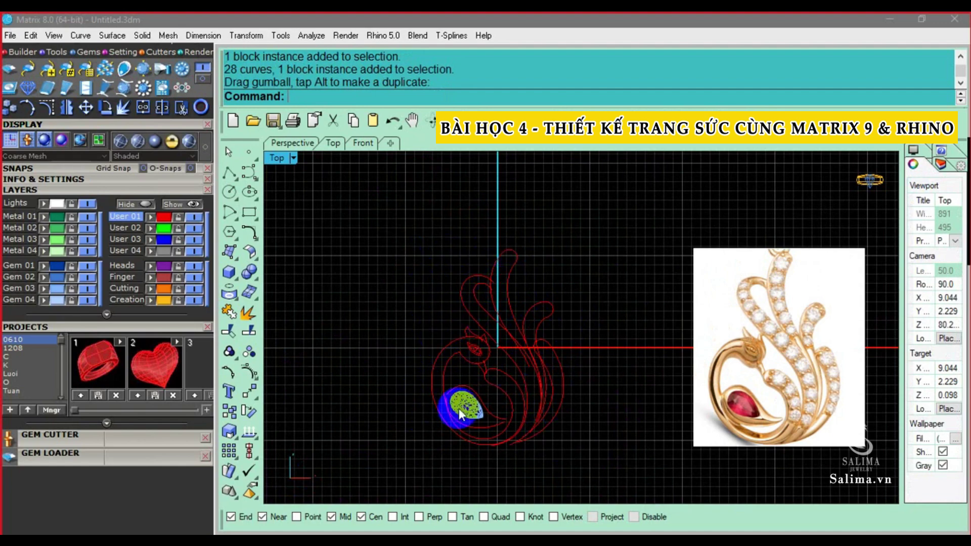
# Zoom in and out to inspect the peacock curves and gem
pyautogui.scroll(3, 512, 248)
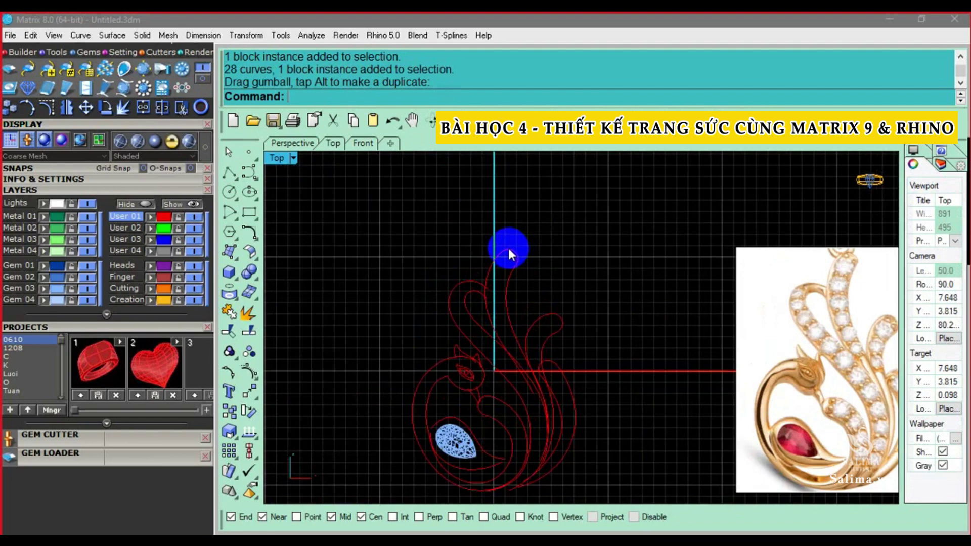
pyautogui.scroll(-3, 509, 248)
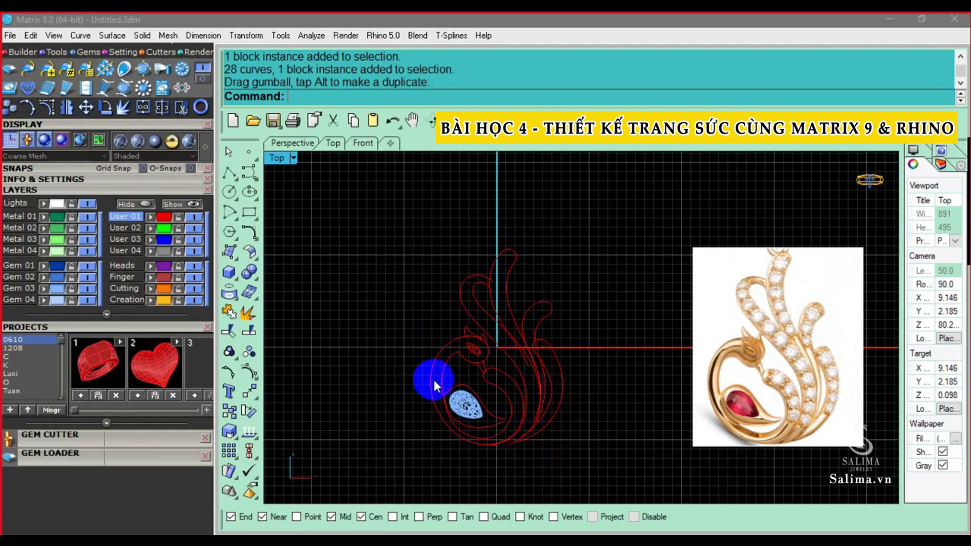
pyautogui.scroll(2, 433, 378)
pyautogui.scroll(2, 427, 377)
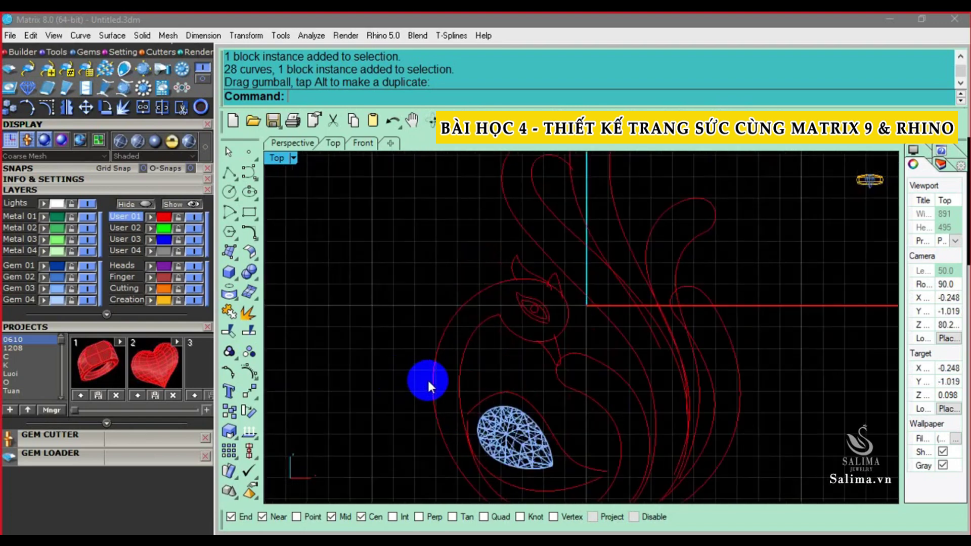
pyautogui.scroll(-2, 430, 378)
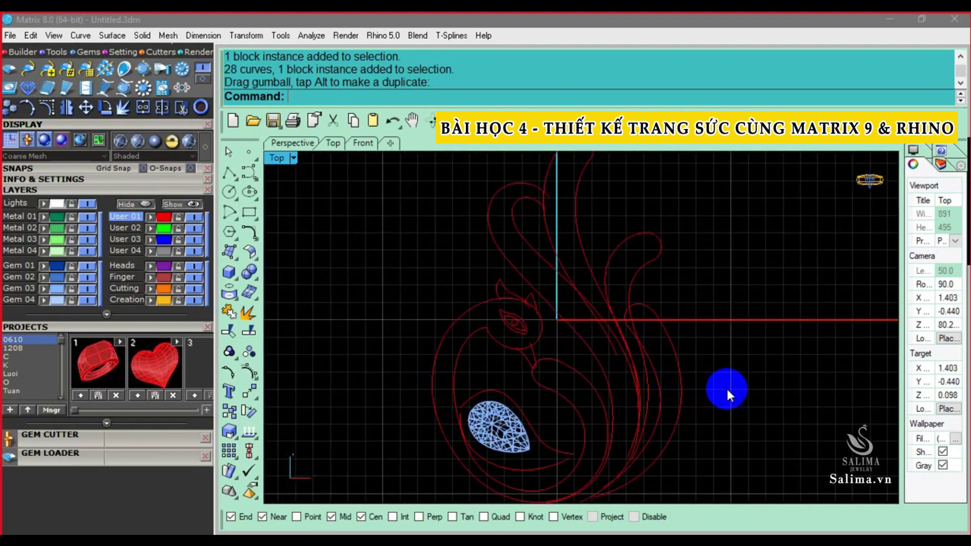
pyautogui.scroll(-2, 676, 384)
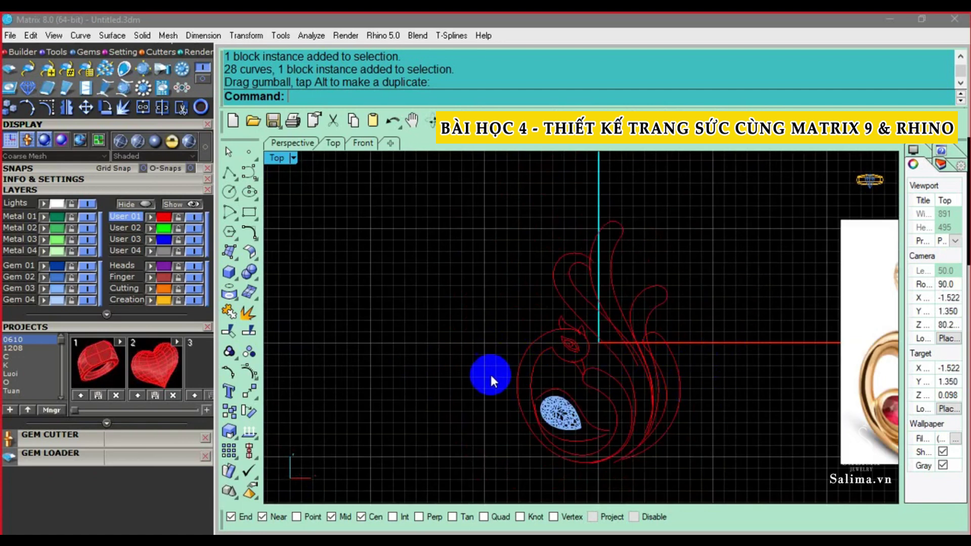
pyautogui.scroll(-2, 502, 381)
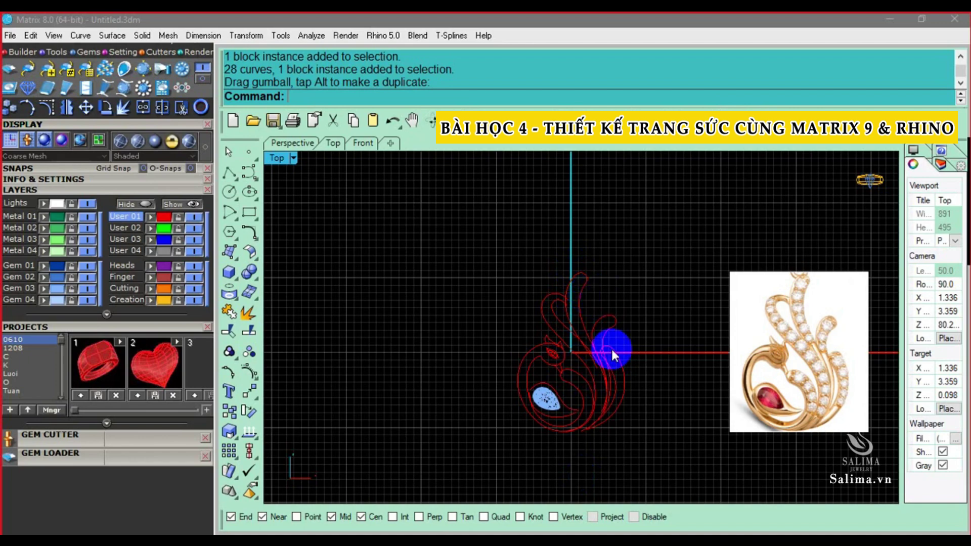
pyautogui.scroll(3, 814, 365)
pyautogui.scroll(1, 698, 285)
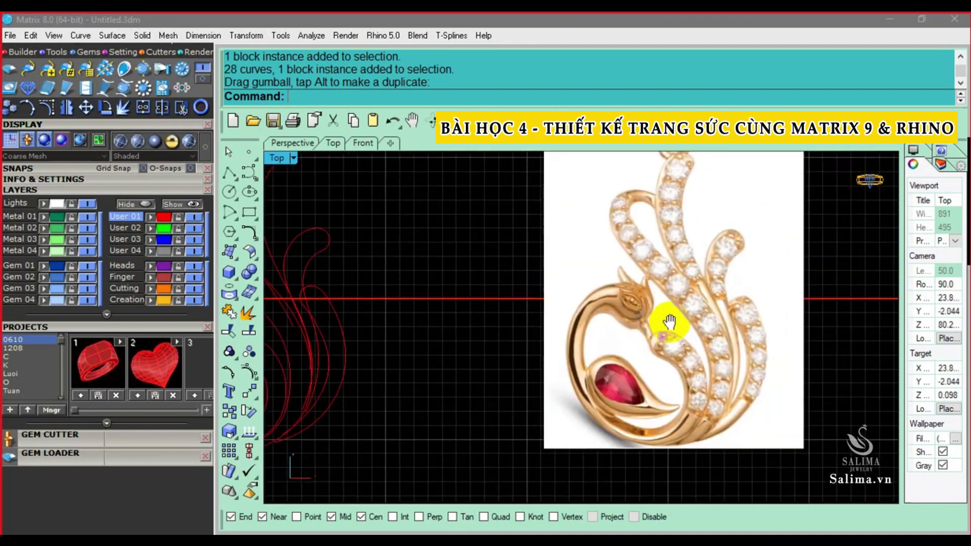
# Restore the Top, Front and Perspective views and frame the pendant photo and gem
pyautogui.doubleClick(281, 158)
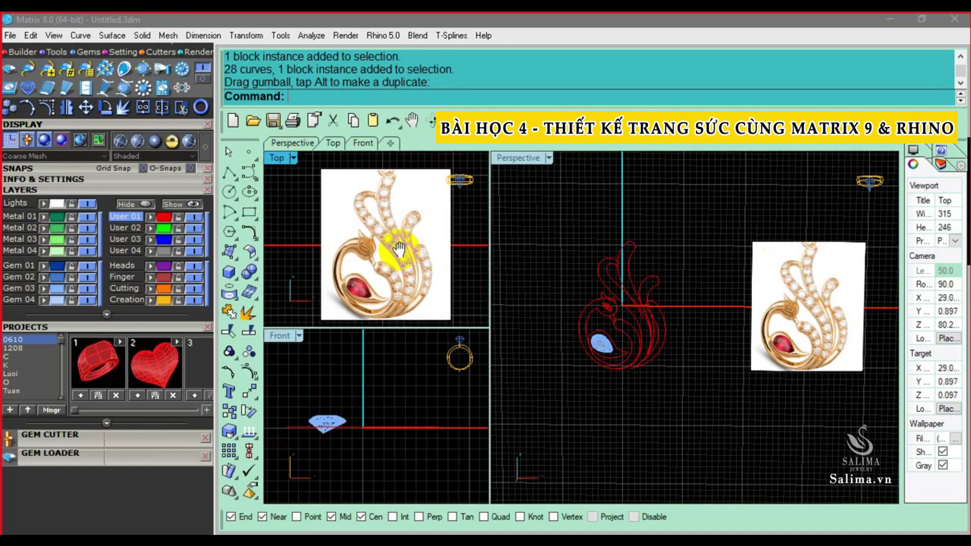
pyautogui.moveTo(651, 312); pyautogui.dragTo(846, 342, button='right')
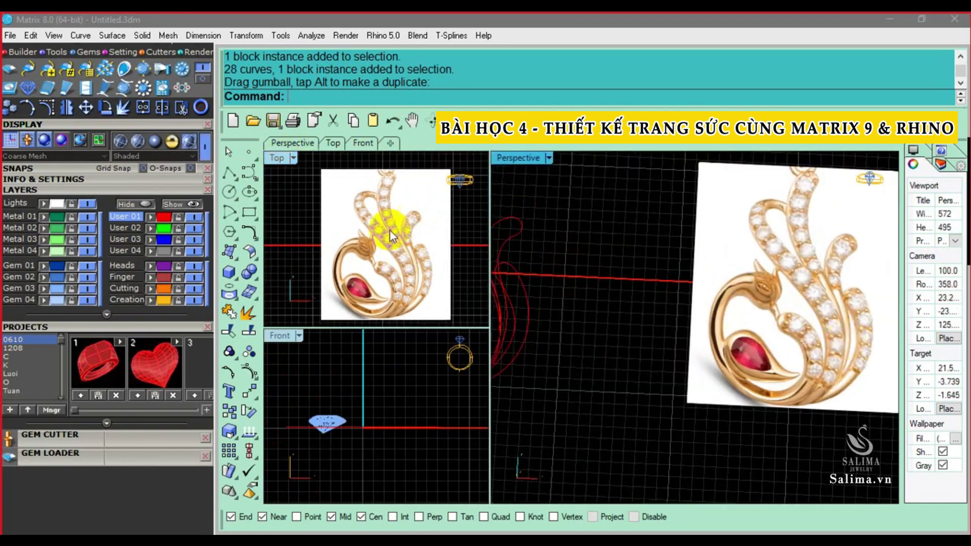
pyautogui.scroll(2, 759, 389)
pyautogui.scroll(2, 782, 341)
pyautogui.moveTo(709, 300)
pyautogui.mouseDown(button='right')
pyautogui.moveTo(708, 336)
pyautogui.moveTo(703, 329)
pyautogui.moveTo(758, 335)
pyautogui.moveTo(744, 328)
pyautogui.mouseUp(button='right')
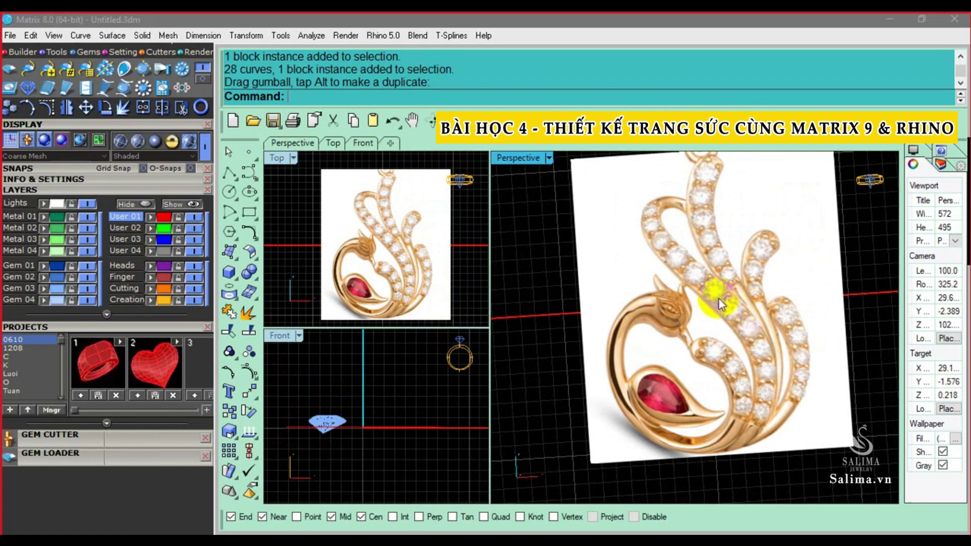
pyautogui.keyDown('shift'); pyautogui.moveTo(656, 299); pyautogui.dragTo(764, 341, button='right'); pyautogui.keyUp('shift')
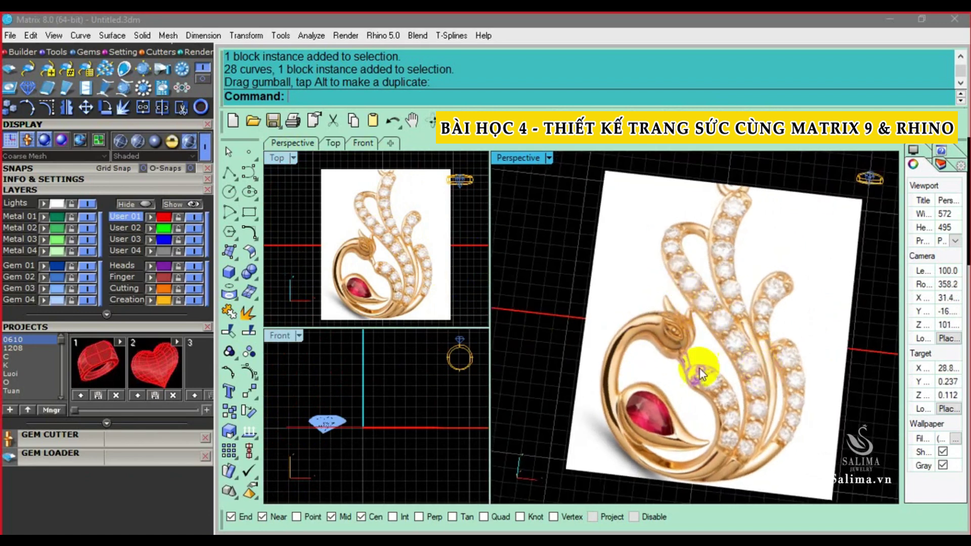
pyautogui.moveTo(741, 372); pyautogui.dragTo(813, 360, button='right')
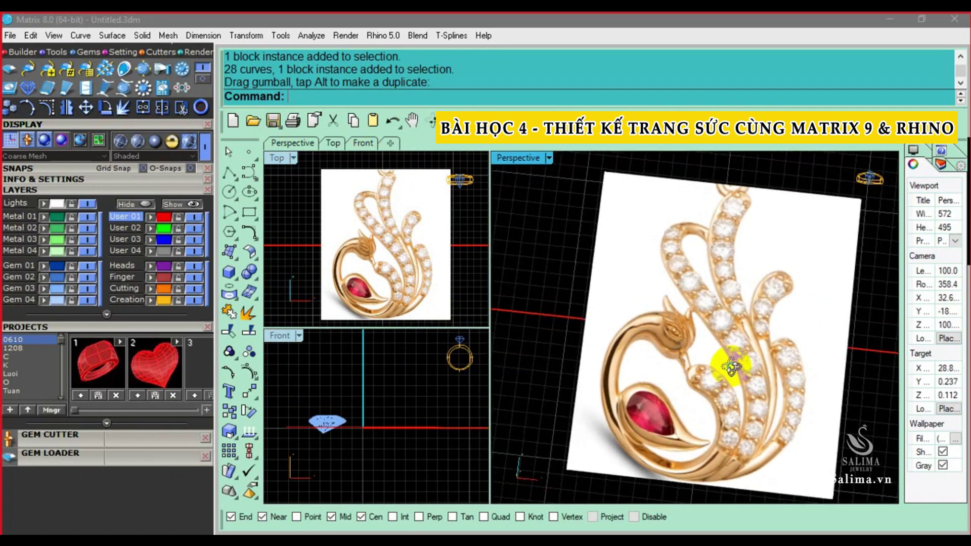
pyautogui.moveTo(729, 202)
pyautogui.mouseDown()
pyautogui.moveTo(670, 227)
pyautogui.moveTo(668, 436)
pyautogui.mouseUp()
pyautogui.moveTo(668, 436); pyautogui.dragTo(714, 458, button='right')
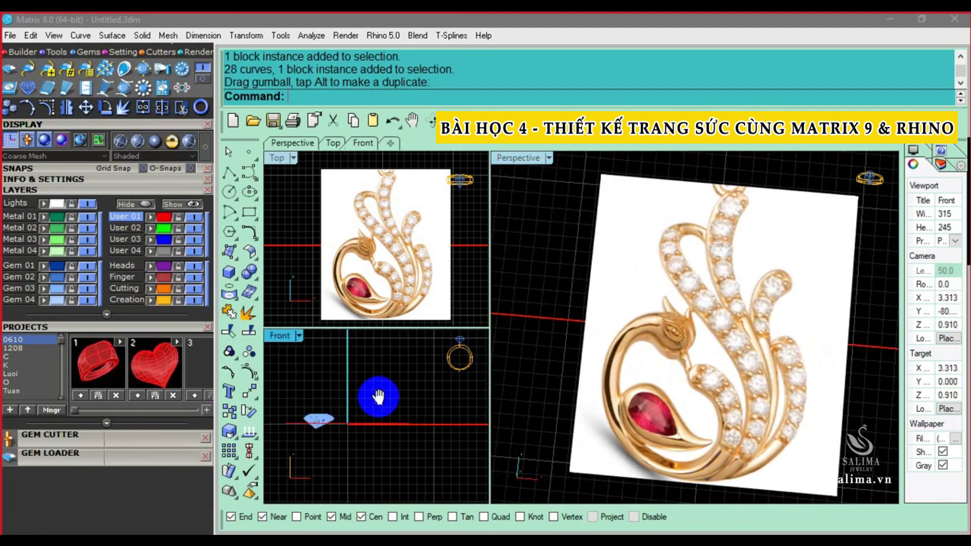
pyautogui.moveTo(396, 423); pyautogui.dragTo(393, 390)
pyautogui.moveTo(556, 306)
pyautogui.mouseDown(button='right')
pyautogui.moveTo(701, 318)
pyautogui.moveTo(679, 343)
pyautogui.mouseUp(button='right')
# Select the peacock curves and gem, start the SC scale command, then cancel it
pyautogui.click(592, 284)
pyautogui.write('sc')
pyautogui.press('Return')
pyautogui.moveTo(632, 303)
pyautogui.mouseDown(button='right')
pyautogui.moveTo(672, 308)
pyautogui.moveTo(645, 302)
pyautogui.moveTo(632, 313)
pyautogui.mouseUp(button='right')
pyautogui.press('Escape')
pyautogui.press('Escape')
# Save the selected peacock curves and gem to Projects slot 3 as 0610_3
pyautogui.click(615, 304)
pyautogui.click(193, 395)
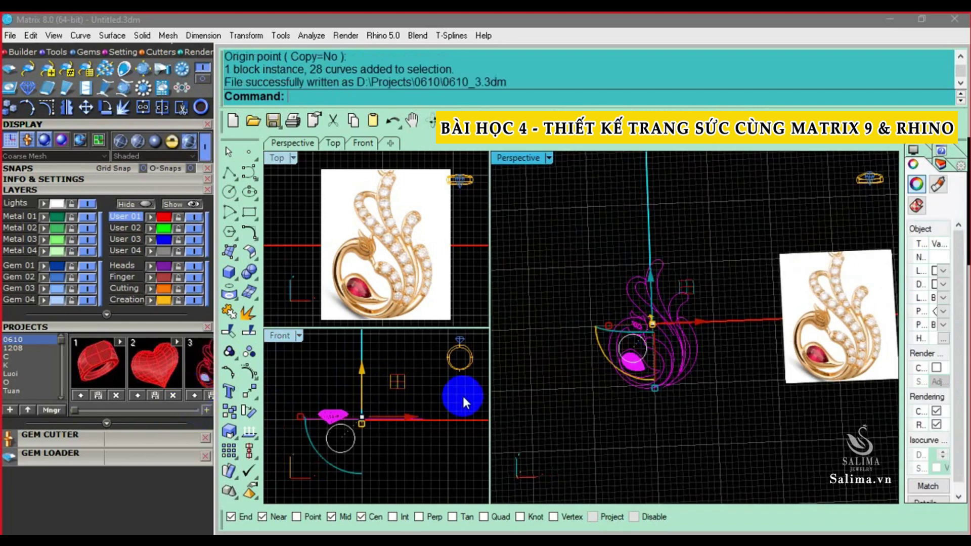
pyautogui.click(114, 411)
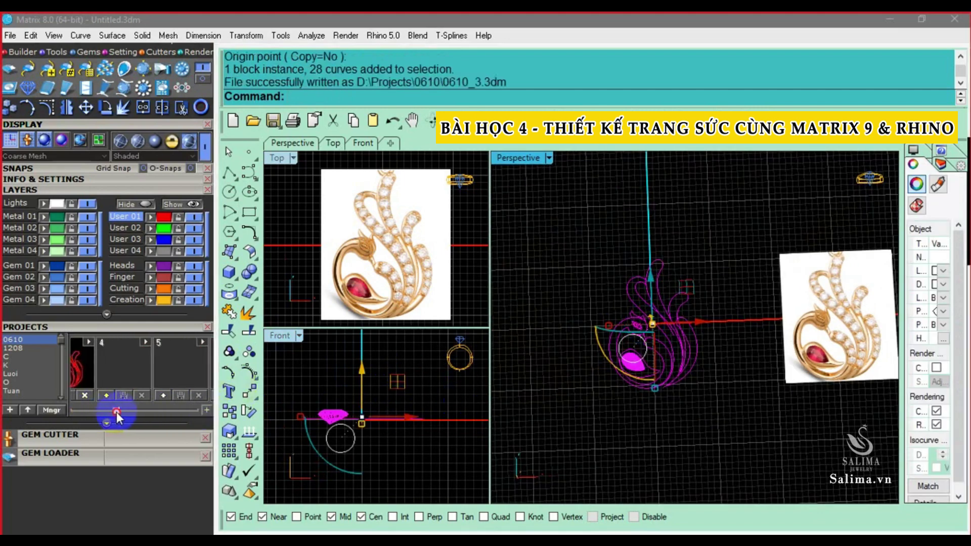
pyautogui.moveTo(638, 387); pyautogui.dragTo(695, 380, button='right')
# Hide the curves and gem with H, leaving the pendant photo visible
pyautogui.write('H')
pyautogui.press('Return')
pyautogui.scroll(3, 693, 372)
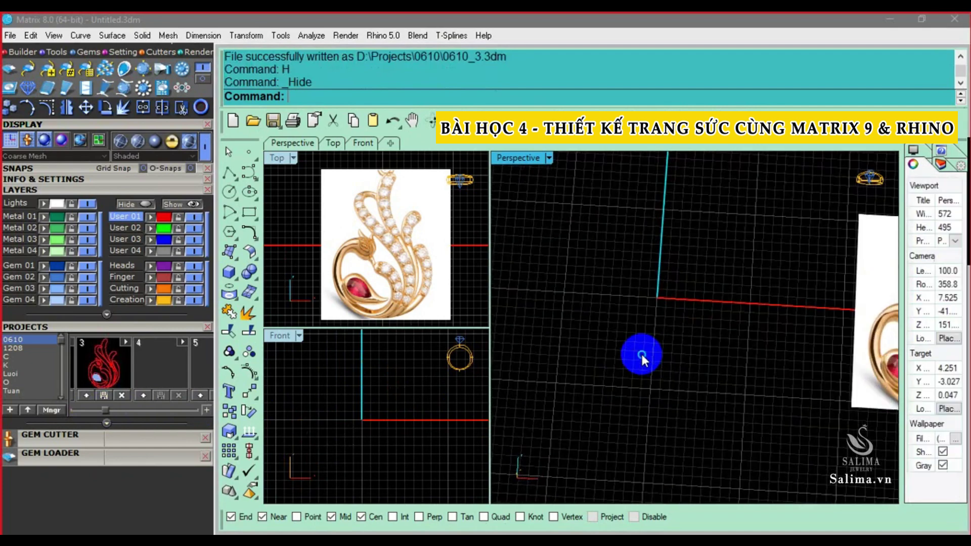
pyautogui.scroll(-3, 406, 252)
pyautogui.scroll(-2, 357, 257)
pyautogui.scroll(2, 360, 249)
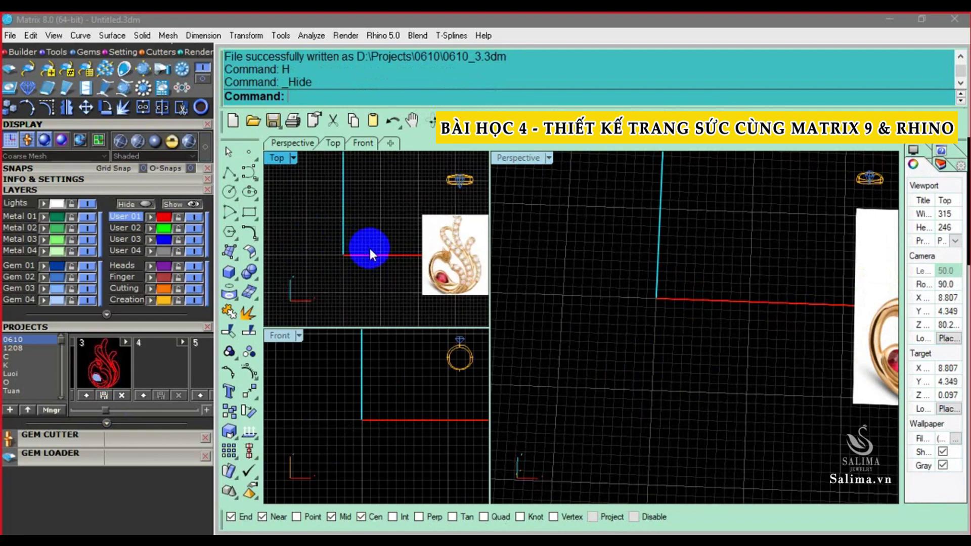
pyautogui.scroll(-2, 661, 235)
pyautogui.scroll(-2, 671, 241)
pyautogui.scroll(3, 637, 250)
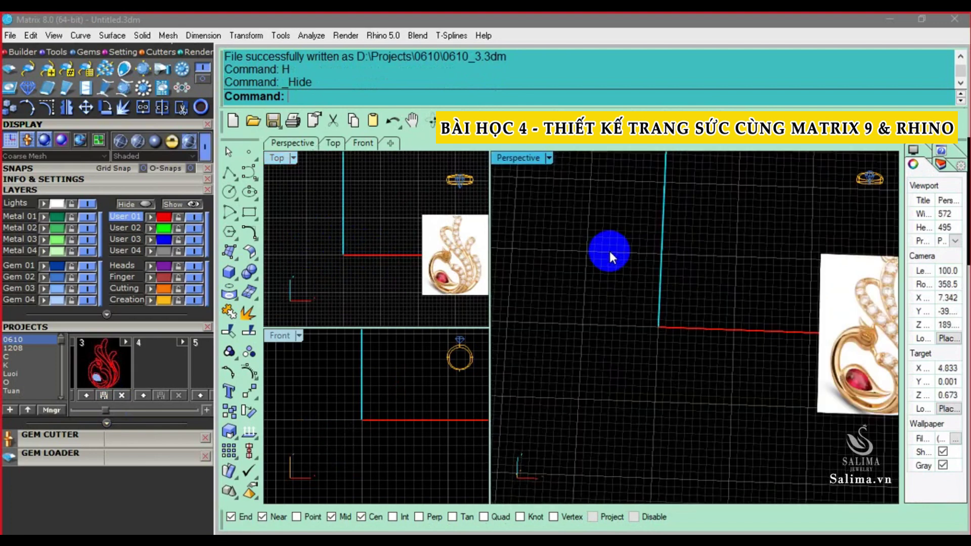
pyautogui.scroll(2, 660, 323)
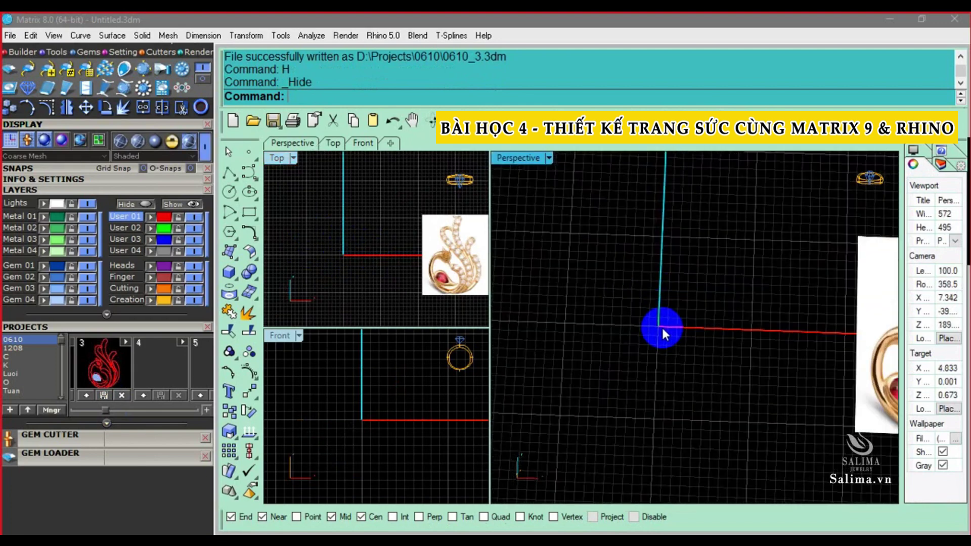
pyautogui.scroll(-1, 659, 324)
pyautogui.scroll(-1, 657, 321)
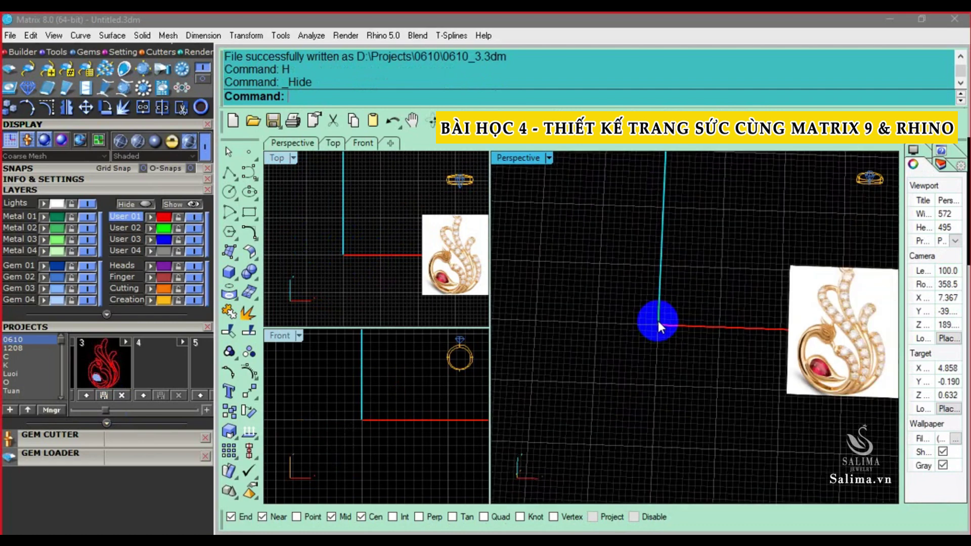
pyautogui.scroll(2, 342, 251)
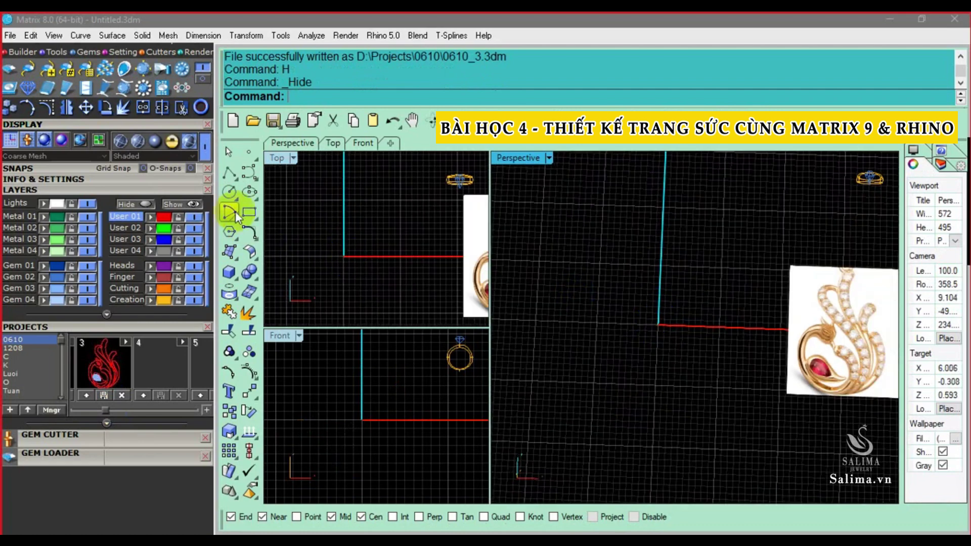
# Draw a vertical line outward from its midpoint at the origin (0)
pyautogui.click(229, 175)
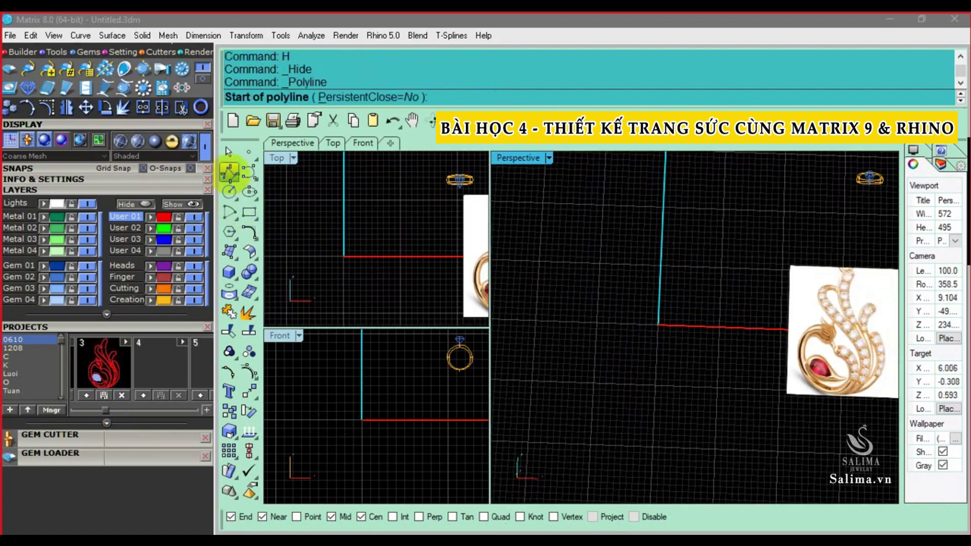
pyautogui.rightClick(309, 191)
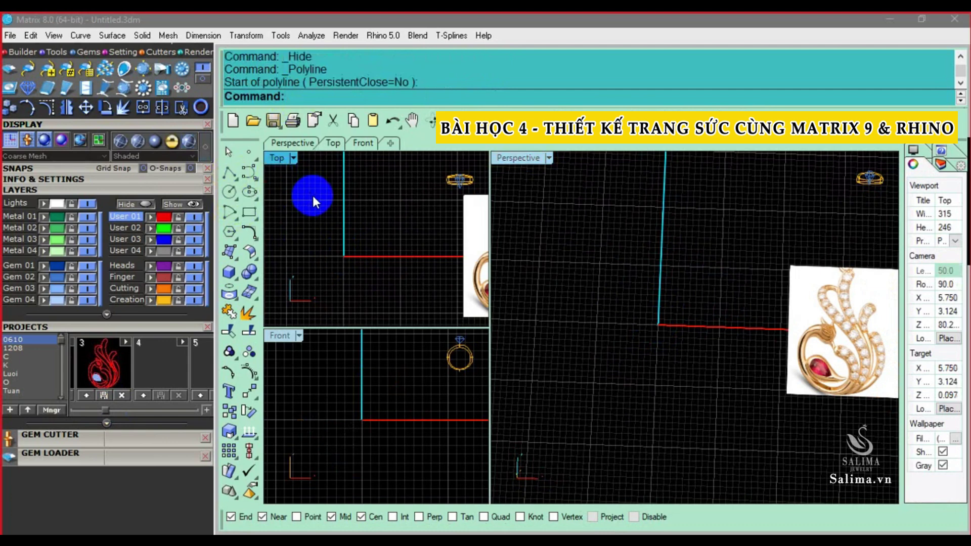
pyautogui.write('Line')
pyautogui.press('Return')
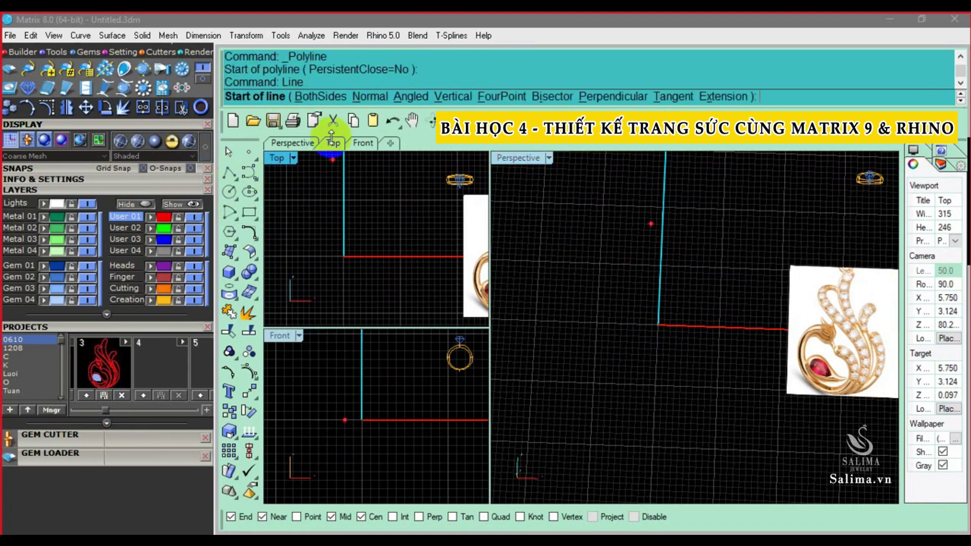
pyautogui.click(321, 97)
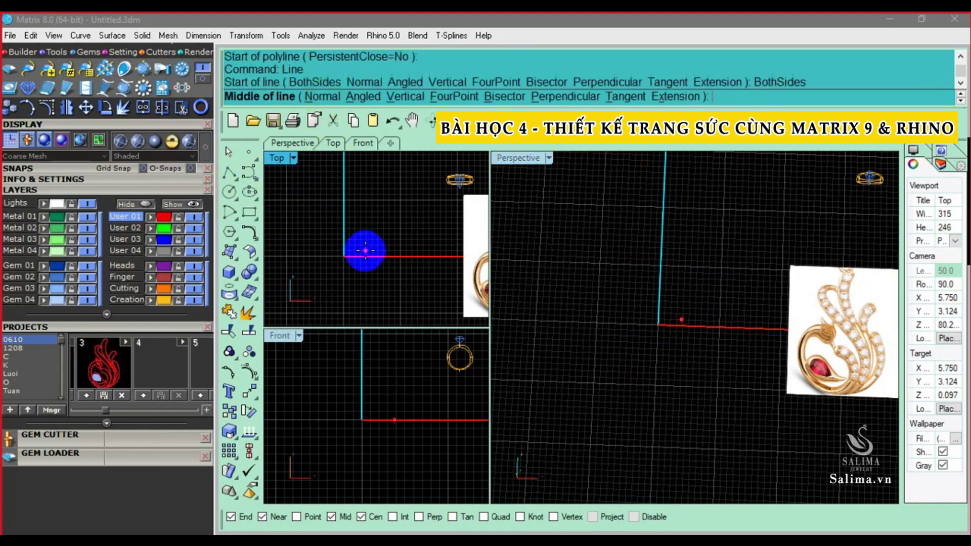
pyautogui.write('0')
pyautogui.press('Return')
pyautogui.moveTo(365, 252); pyautogui.dragTo(379, 256, button='right')
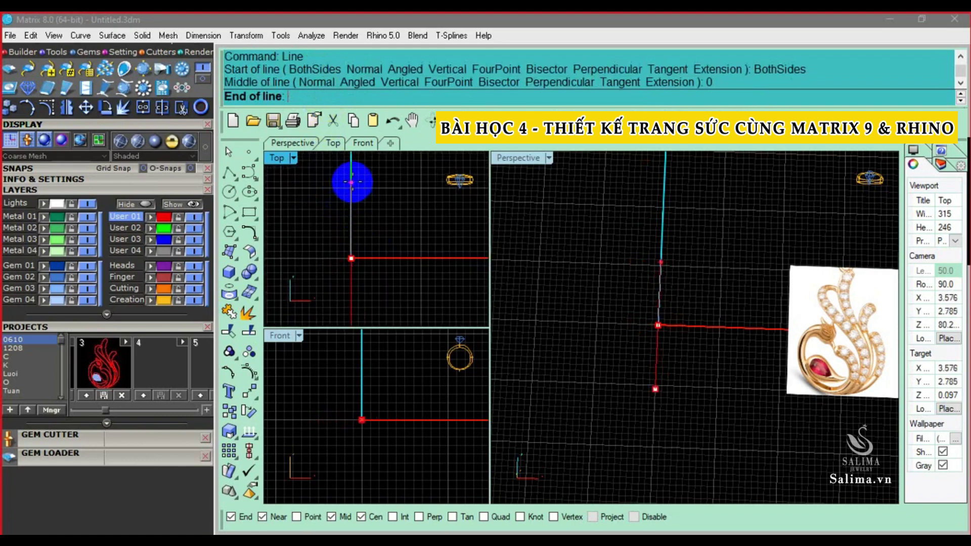
pyautogui.click(352, 182)
# Delete and restore the arc and circle curves, then begin Extrude Curve on the line
pyautogui.click(703, 316)
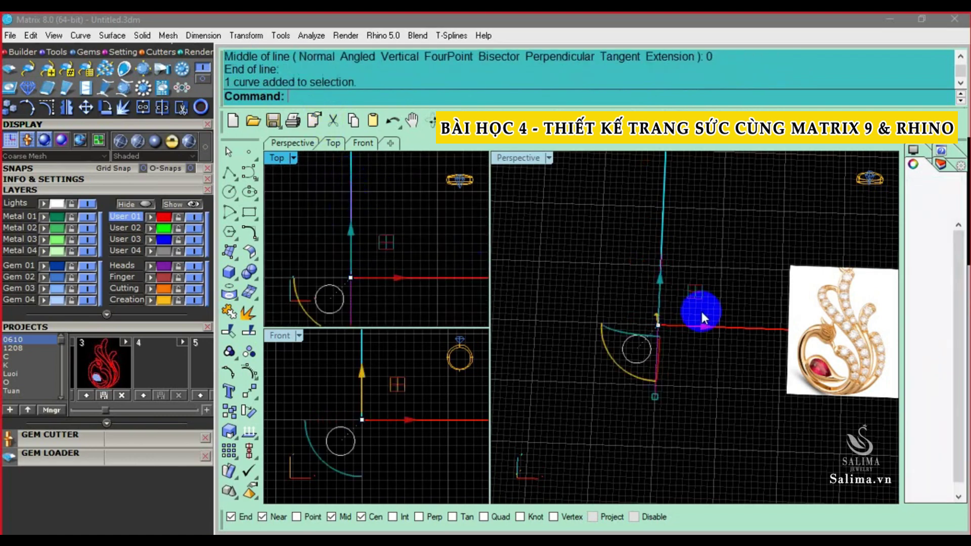
pyautogui.scroll(1, 703, 317)
pyautogui.scroll(4, 347, 223)
pyautogui.scroll(3, 365, 220)
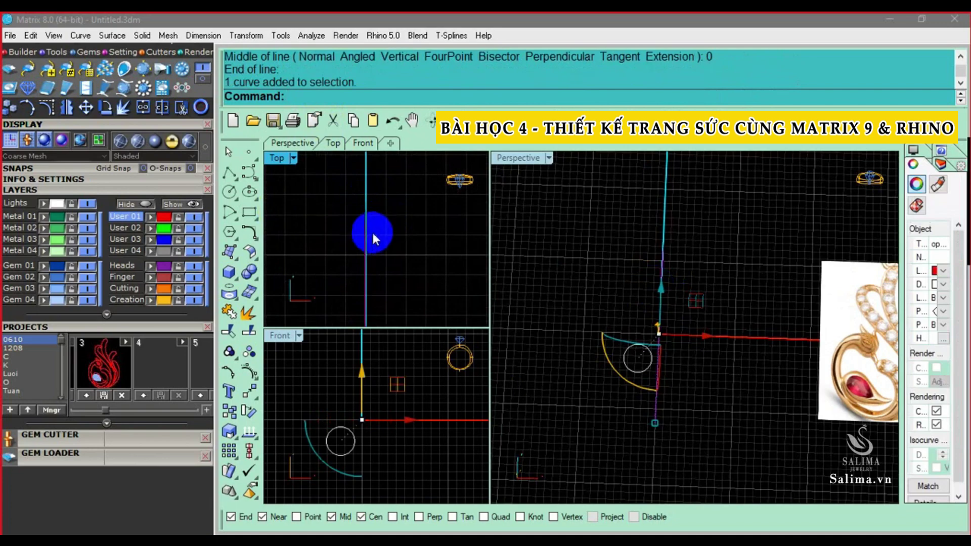
pyautogui.moveTo(885, 299); pyautogui.dragTo(762, 282, button='right')
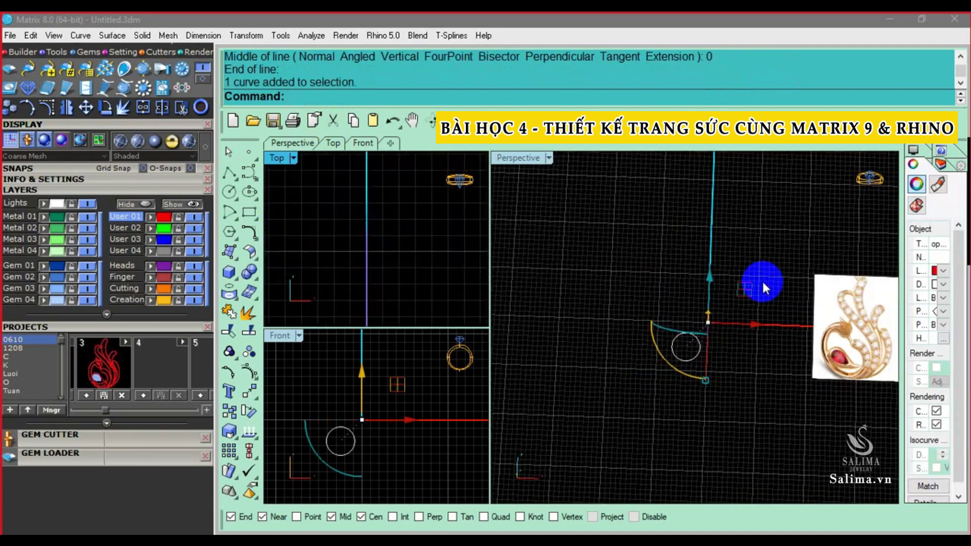
pyautogui.click(364, 235)
pyautogui.press('Delete')
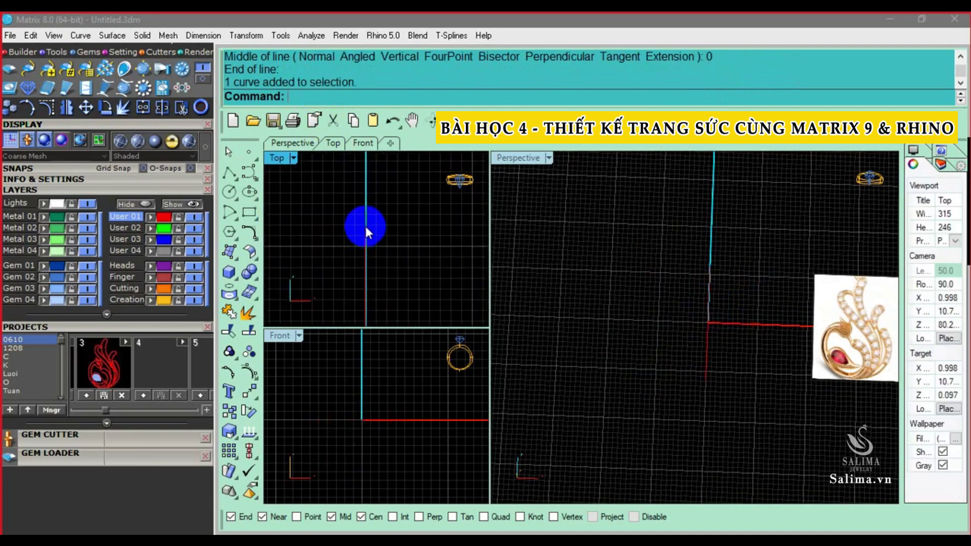
pyautogui.hotkey('ctrl', 'z')
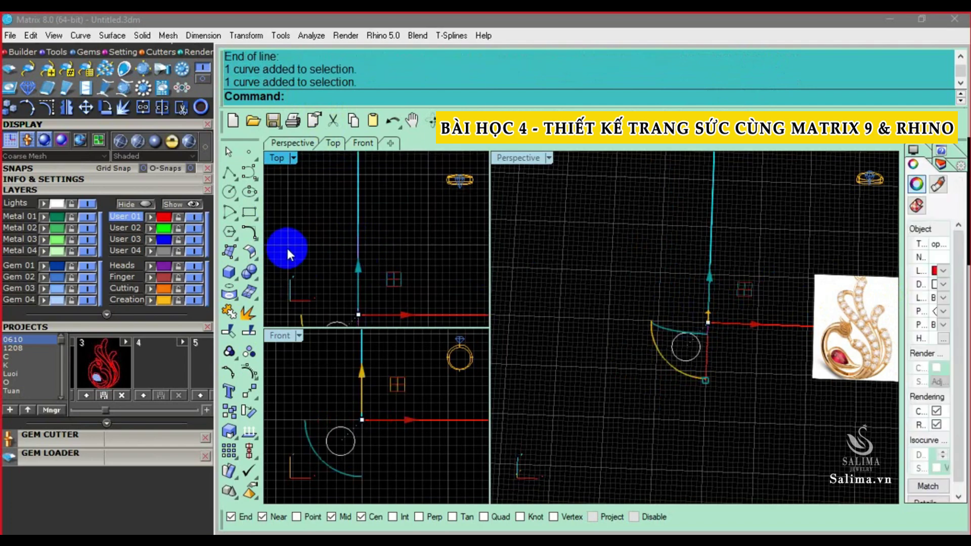
pyautogui.click(228, 252)
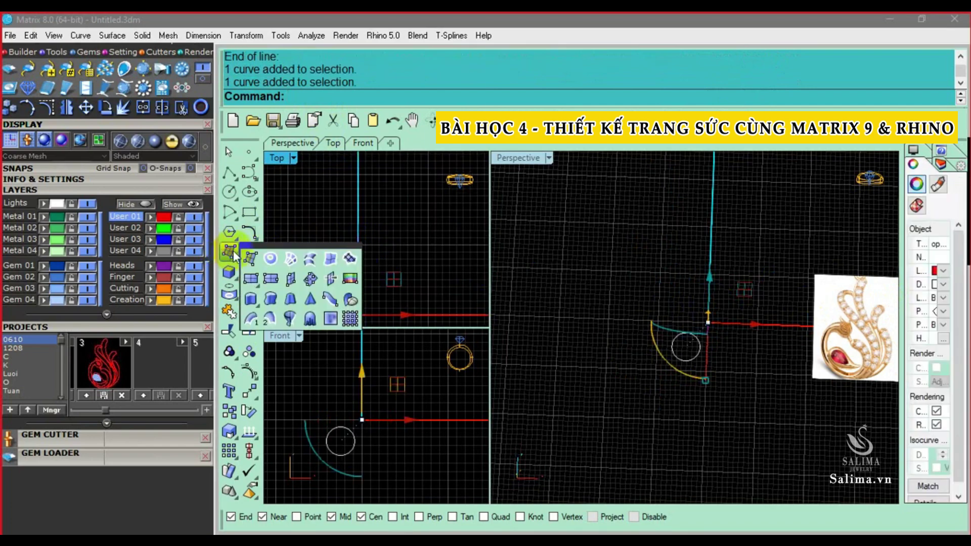
pyautogui.click(252, 299)
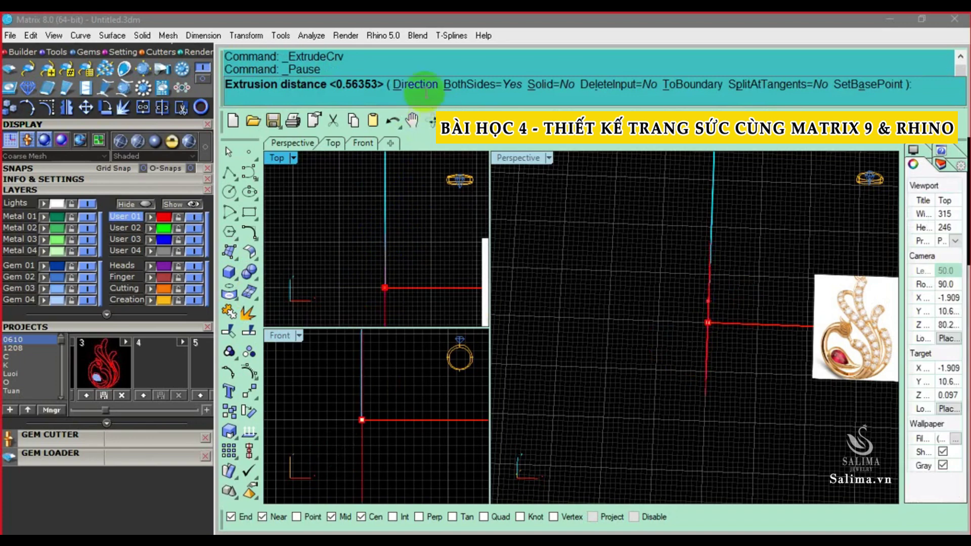
# Extrude the line along a horizontal custom Direction into a flat surface through the origin
pyautogui.moveTo(820, 313); pyautogui.dragTo(633, 216, button='right')
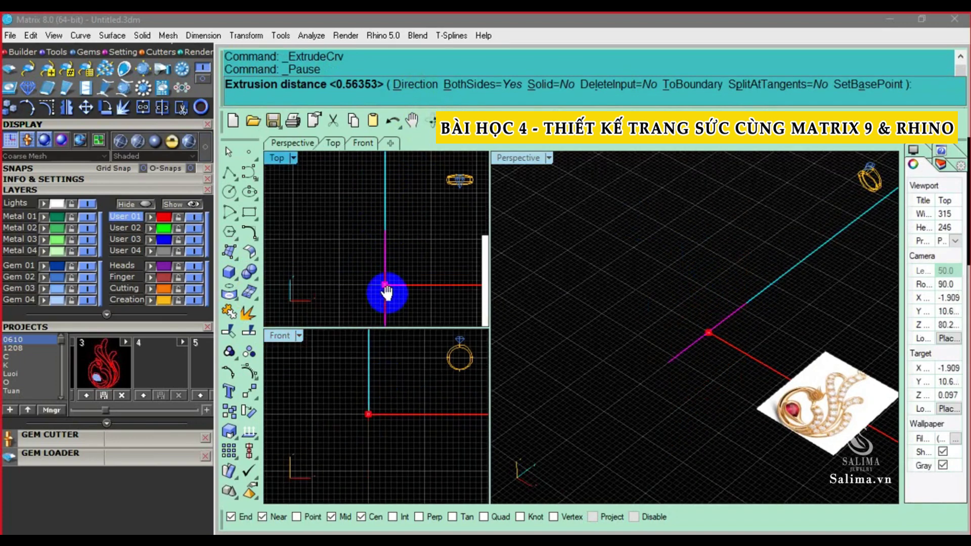
pyautogui.click(413, 84)
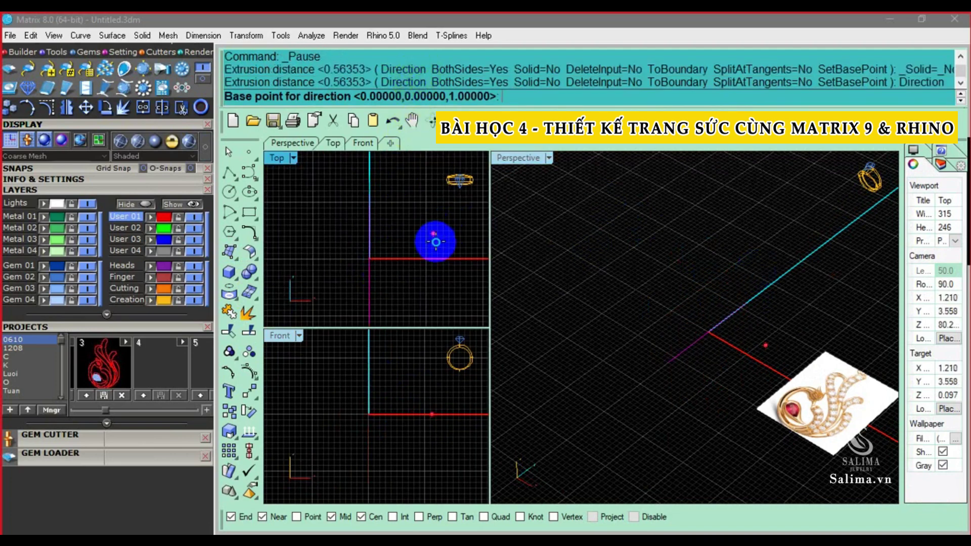
pyautogui.click(336, 191)
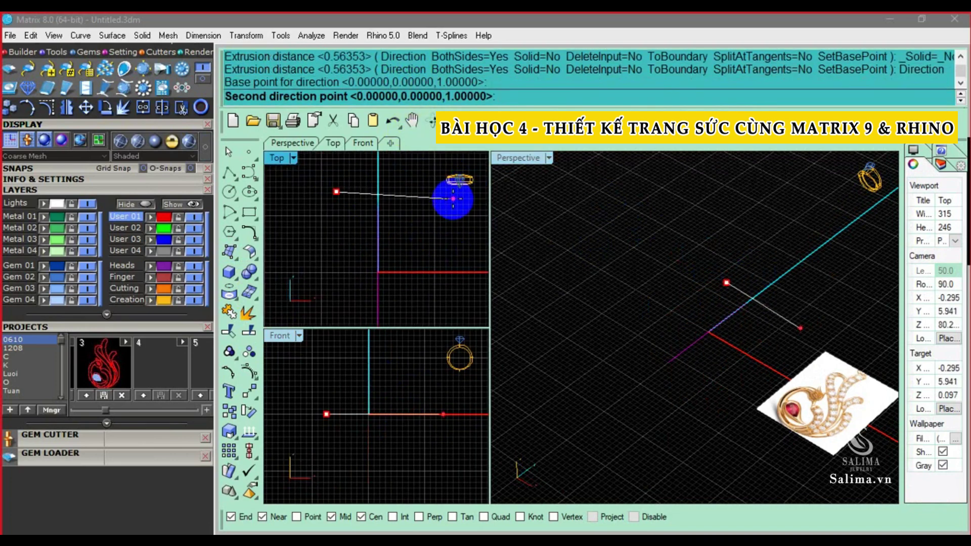
pyautogui.click(448, 196)
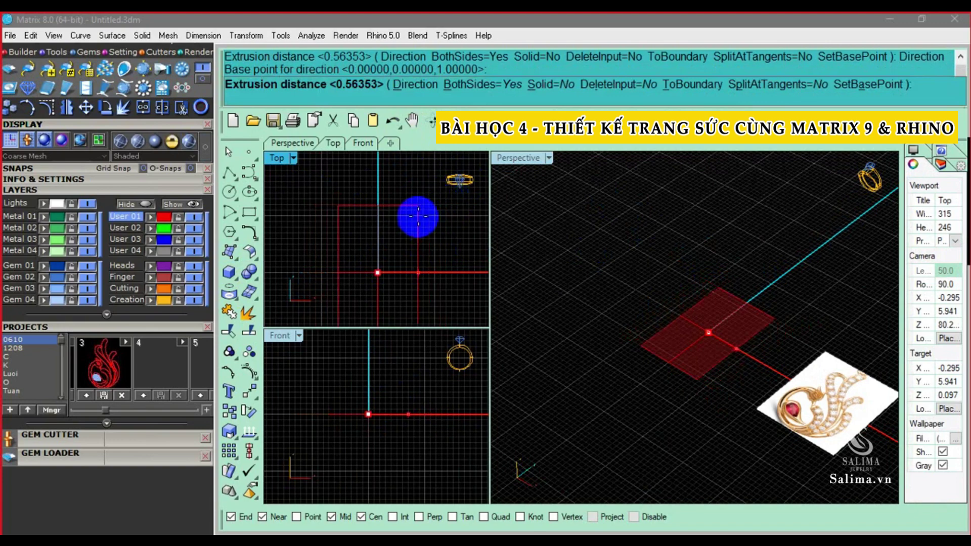
pyautogui.click(430, 220)
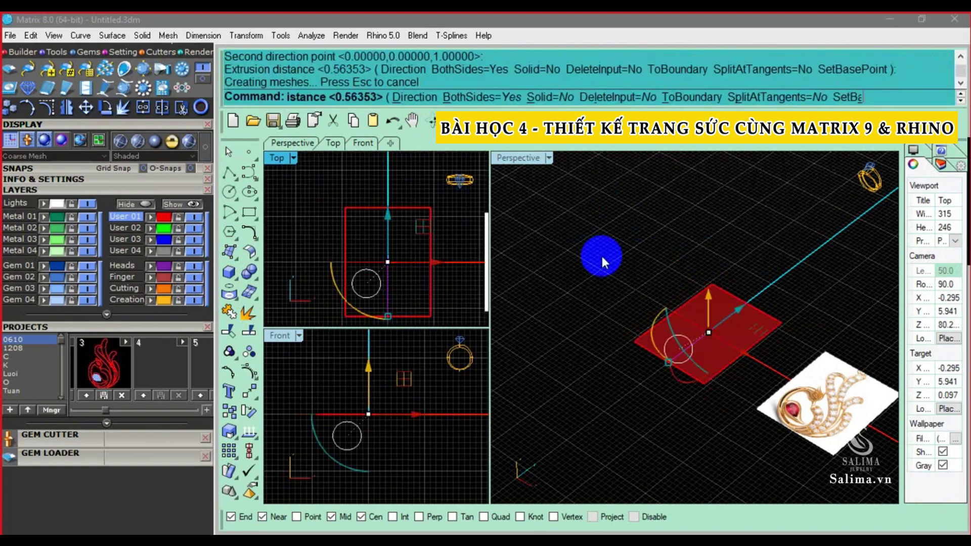
pyautogui.click(695, 335)
pyautogui.moveTo(737, 343); pyautogui.dragTo(732, 325, button='right')
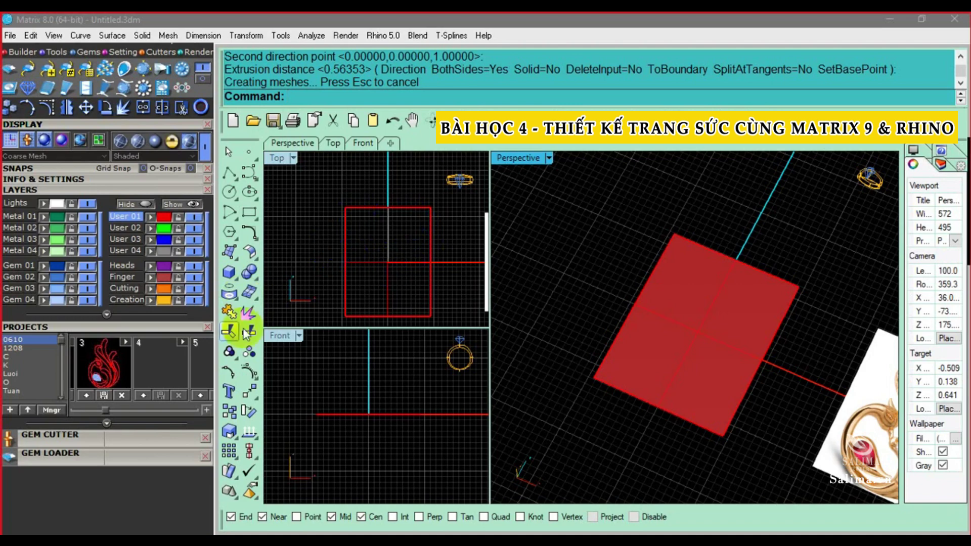
pyautogui.doubleClick(103, 361)
pyautogui.click(393, 306)
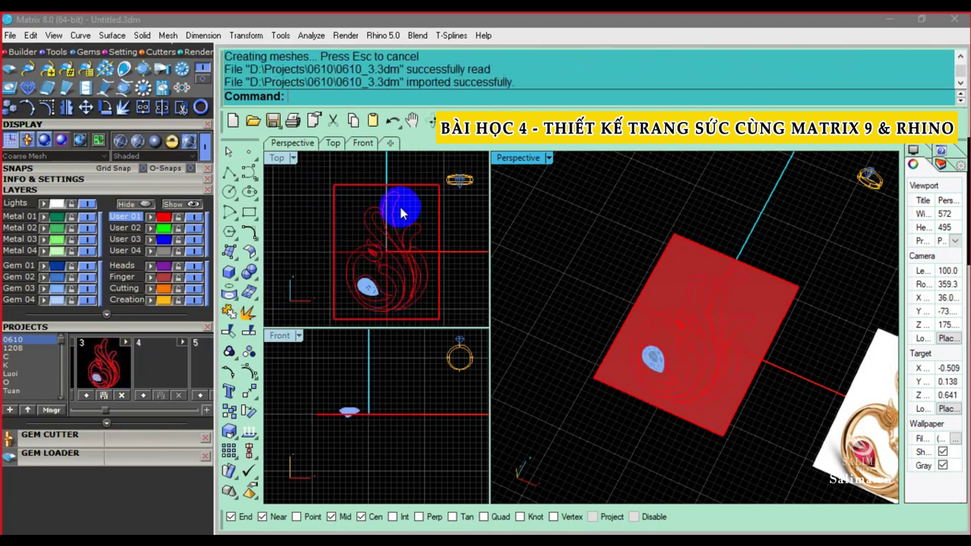
pyautogui.moveTo(383, 260); pyautogui.dragTo(380, 248, button='right')
pyautogui.hotkey('ctrl', 'z')
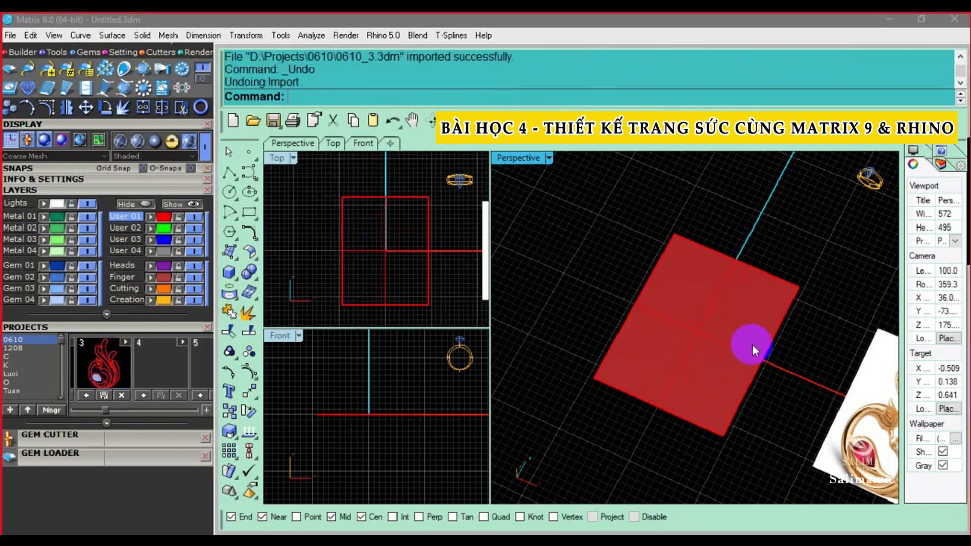
pyautogui.moveTo(752, 344)
pyautogui.mouseDown(button='right')
pyautogui.moveTo(721, 283)
pyautogui.moveTo(654, 273)
pyautogui.moveTo(678, 260)
pyautogui.moveTo(814, 326)
pyautogui.mouseUp(button='right')
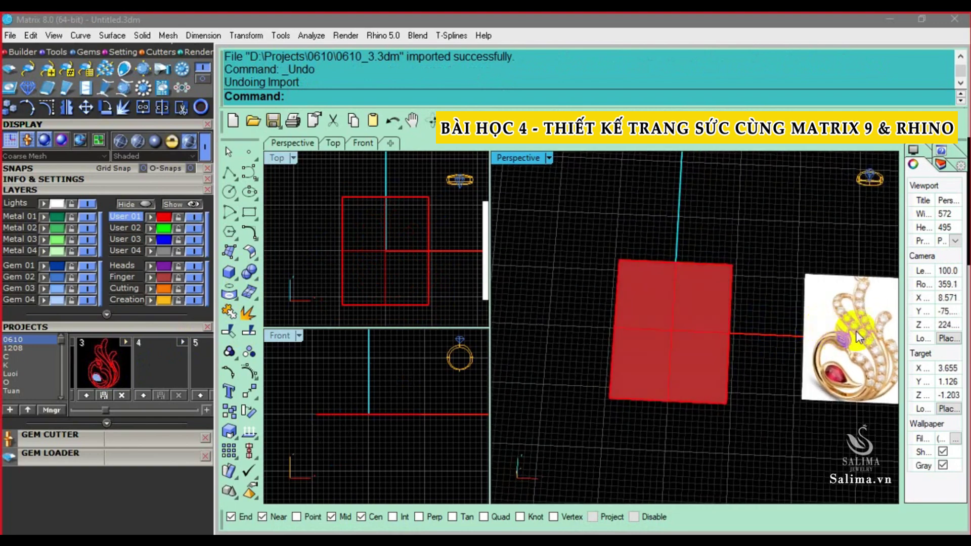
pyautogui.moveTo(666, 252); pyautogui.dragTo(703, 421)
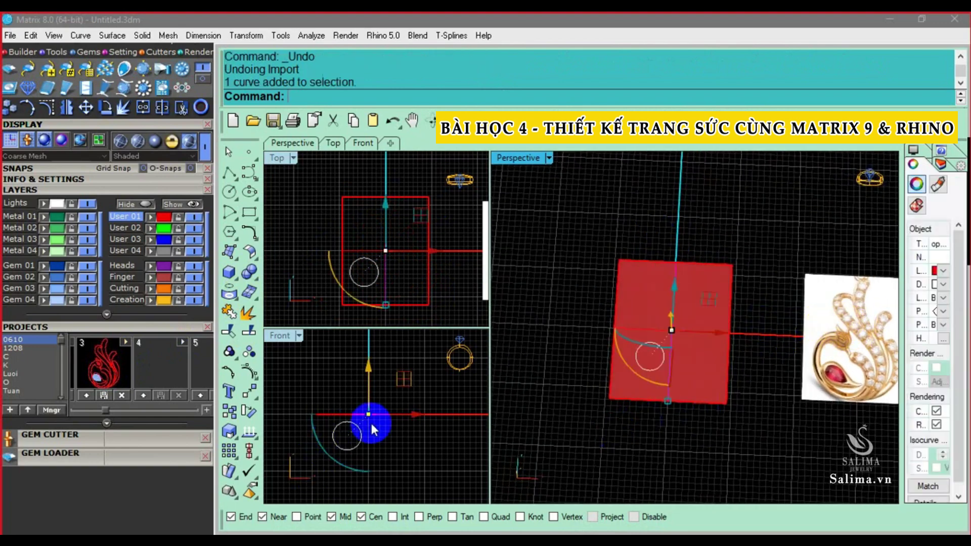
pyautogui.click(646, 347)
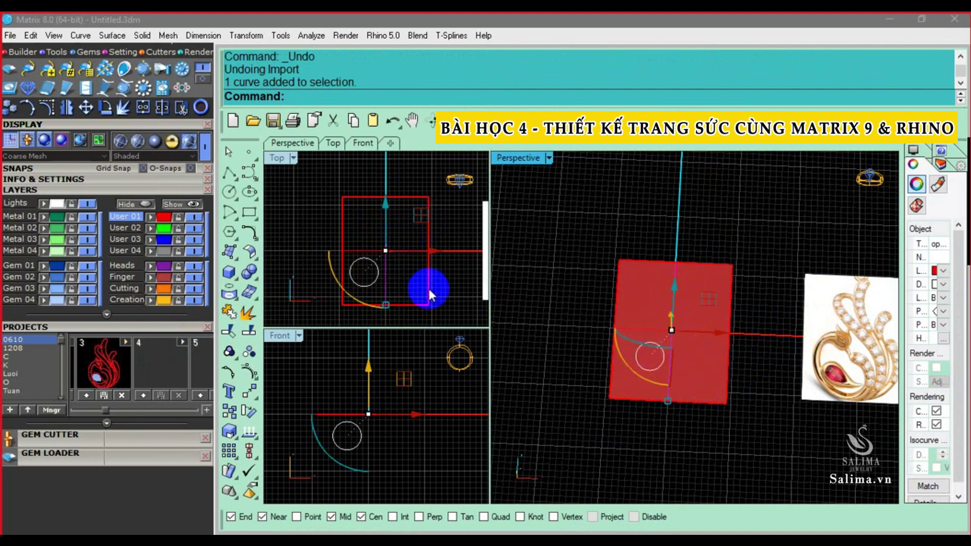
pyautogui.click(669, 304)
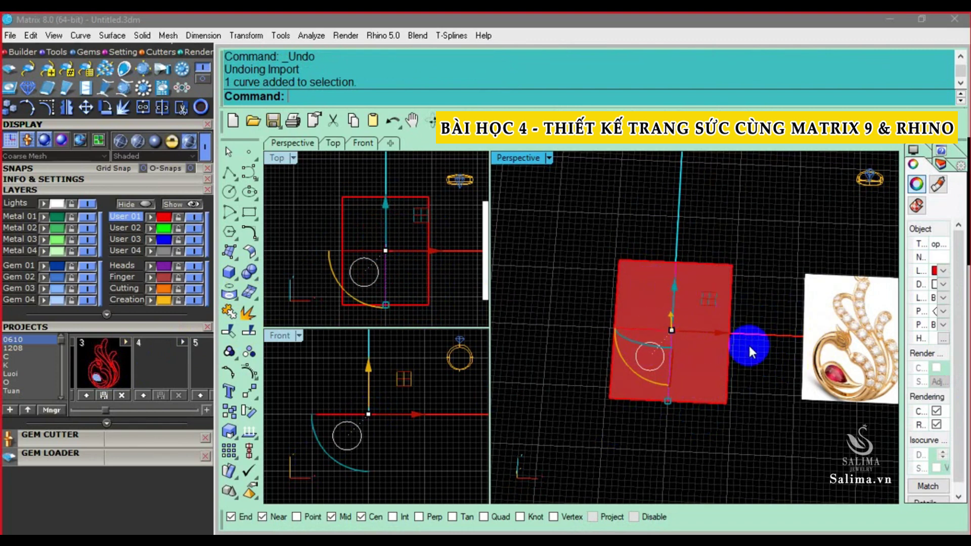
pyautogui.press('Delete')
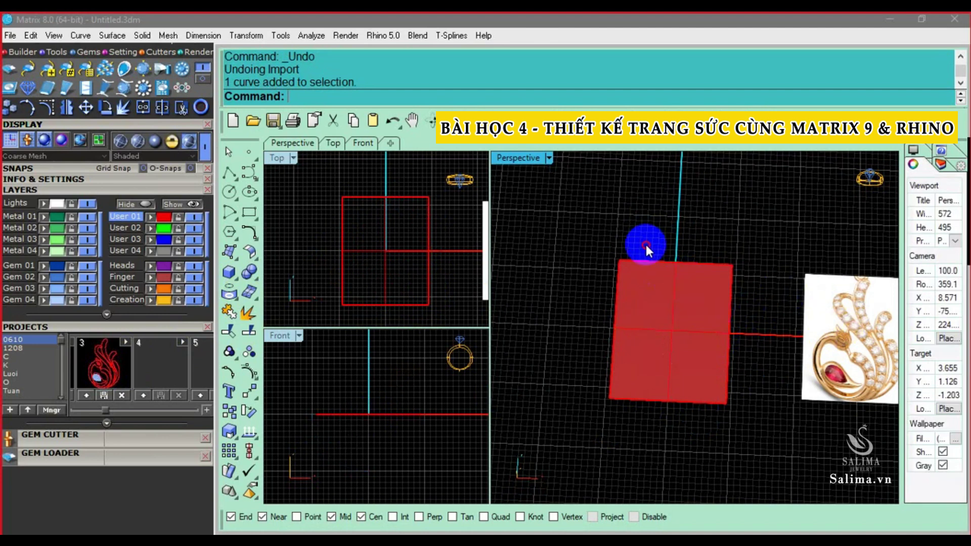
pyautogui.click(670, 318)
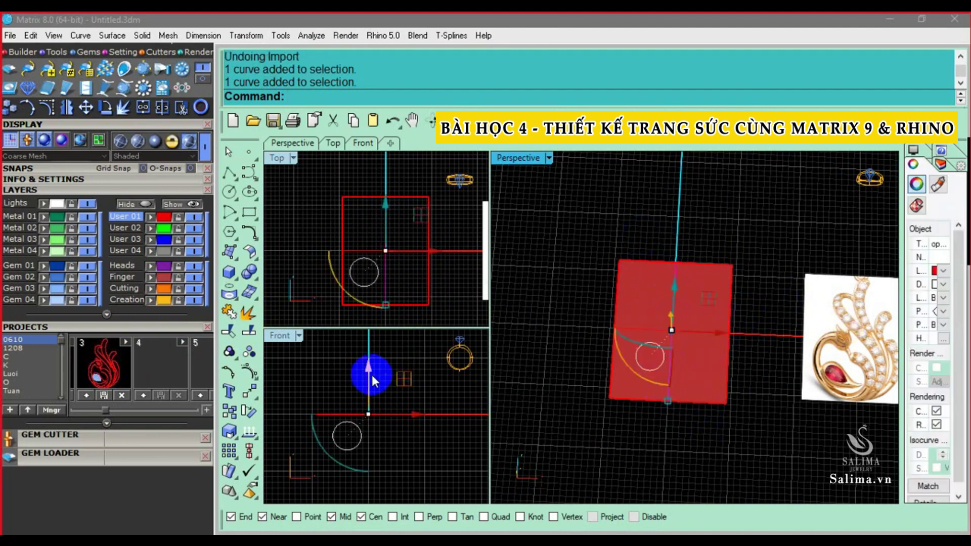
pyautogui.moveTo(372, 375)
pyautogui.mouseDown(button='right')
pyautogui.moveTo(344, 390)
pyautogui.moveTo(363, 395)
pyautogui.mouseUp(button='right')
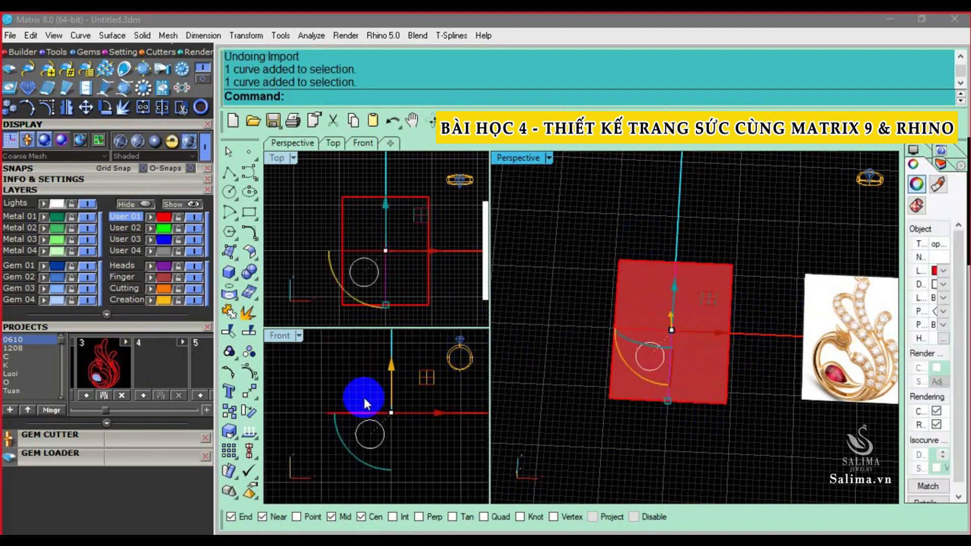
pyautogui.moveTo(440, 410); pyautogui.dragTo(430, 391, button='right')
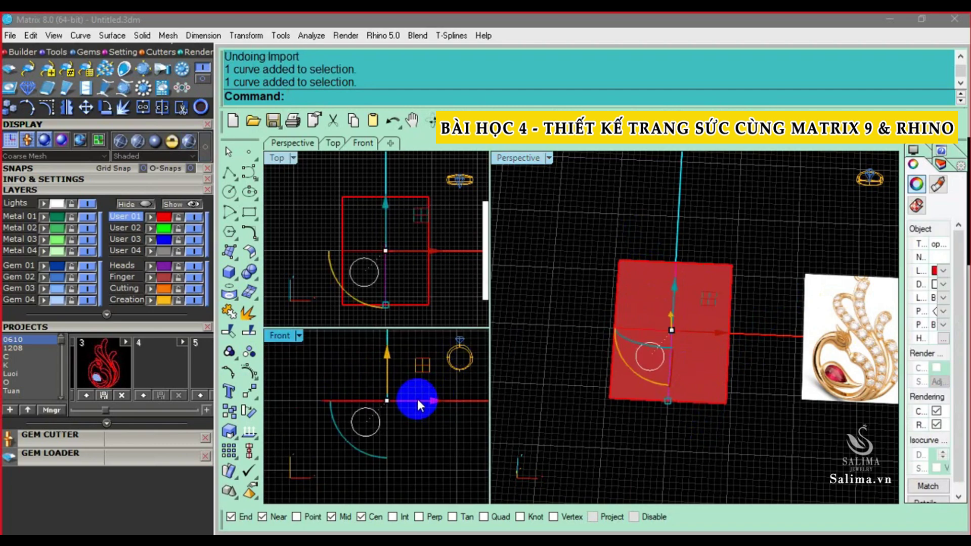
pyautogui.click(663, 364)
pyautogui.moveTo(663, 364); pyautogui.dragTo(659, 375, button='right')
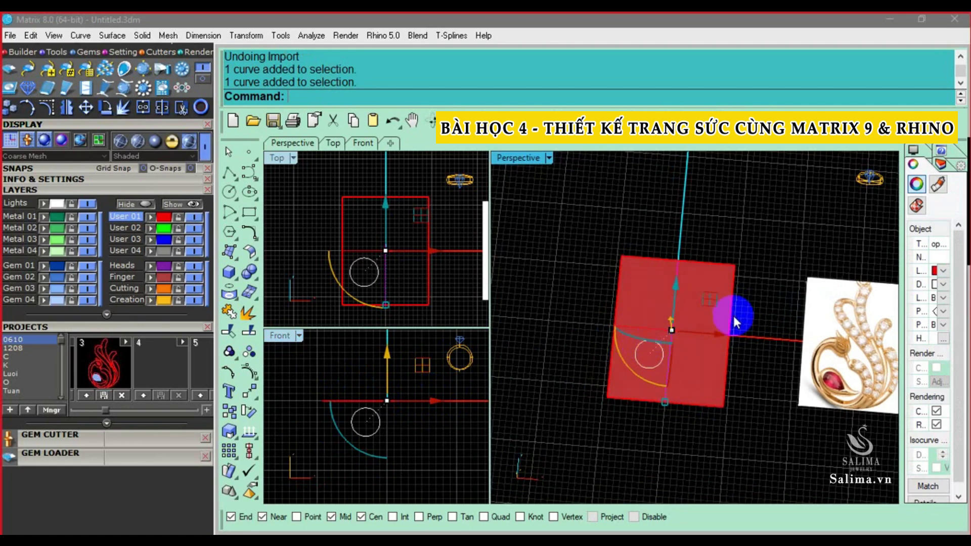
pyautogui.moveTo(685, 307); pyautogui.dragTo(695, 291, button='right')
pyautogui.moveTo(703, 300)
pyautogui.mouseDown(button='right')
pyautogui.moveTo(642, 216)
pyautogui.moveTo(710, 324)
pyautogui.moveTo(686, 287)
pyautogui.moveTo(687, 309)
pyautogui.moveTo(719, 304)
pyautogui.mouseUp(button='right')
pyautogui.click(273, 245)
pyautogui.press('Delete')
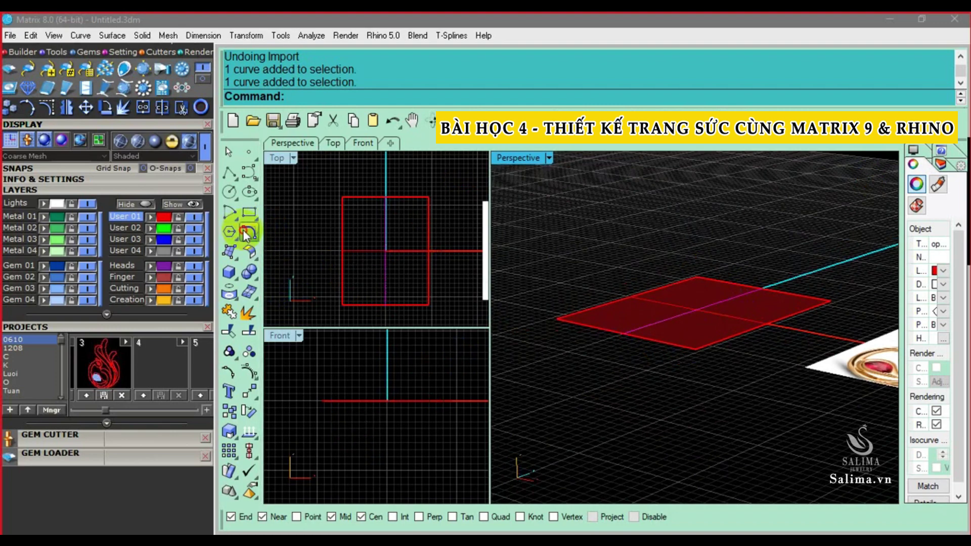
# Rebuild the source curve with 36 points and degree 3
pyautogui.click(268, 280)
pyautogui.rightClick(623, 239)
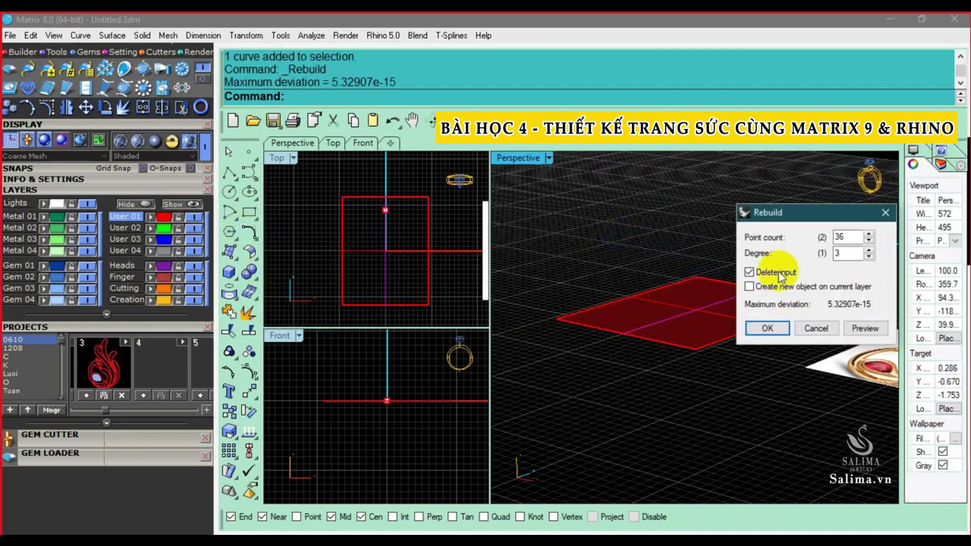
pyautogui.click(774, 326)
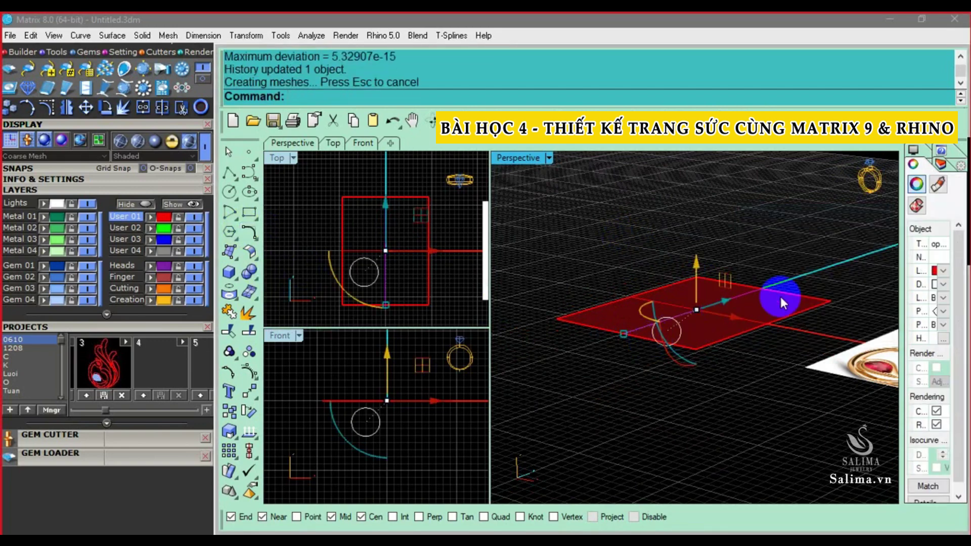
pyautogui.press('Delete')
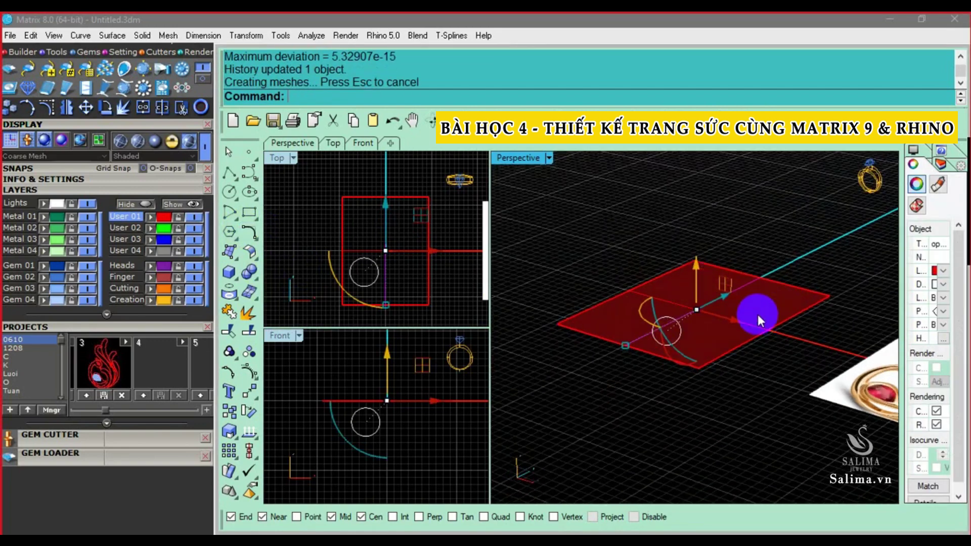
# Show the curve's control points and raise the two middle points in the Right view
pyautogui.click(377, 263)
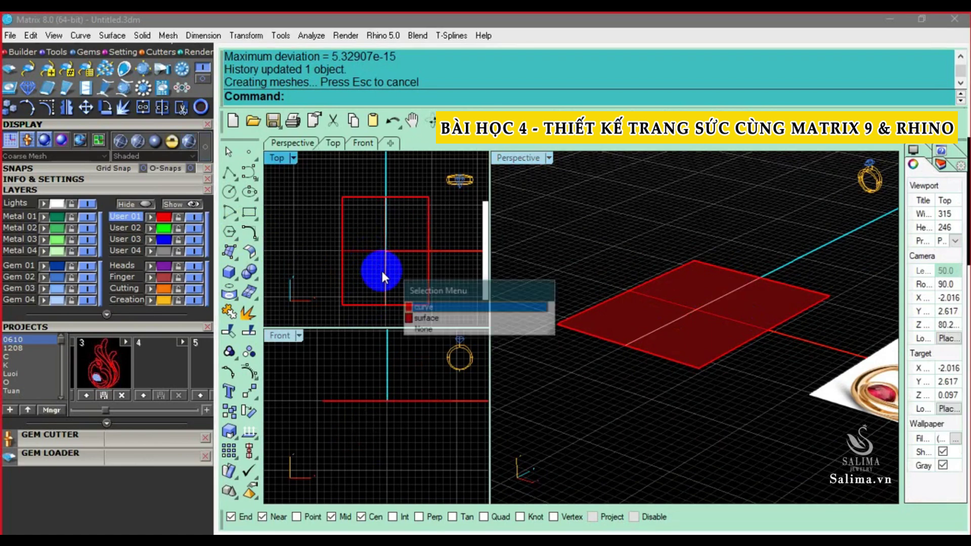
pyautogui.write('re')
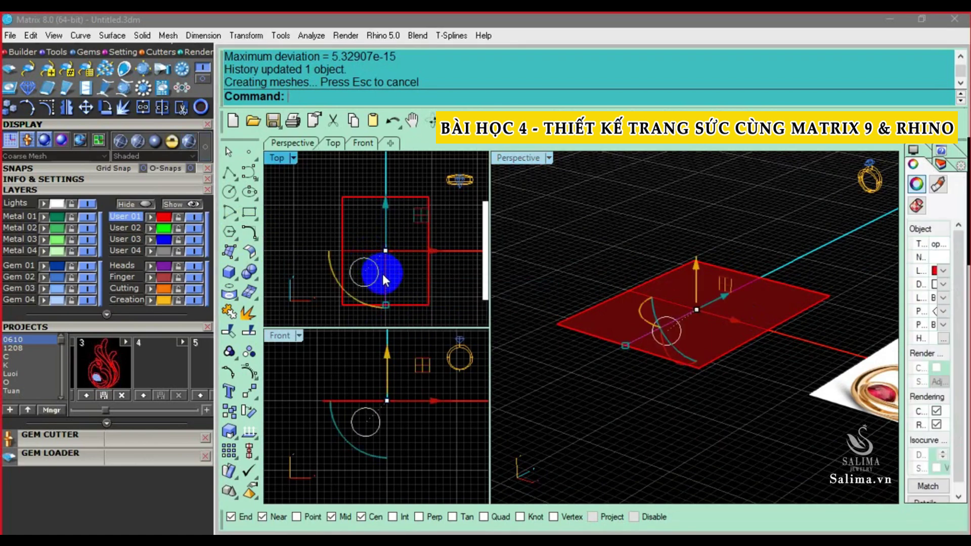
pyautogui.press('F10')
pyautogui.moveTo(361, 217); pyautogui.dragTo(396, 290)
pyautogui.click(387, 396)
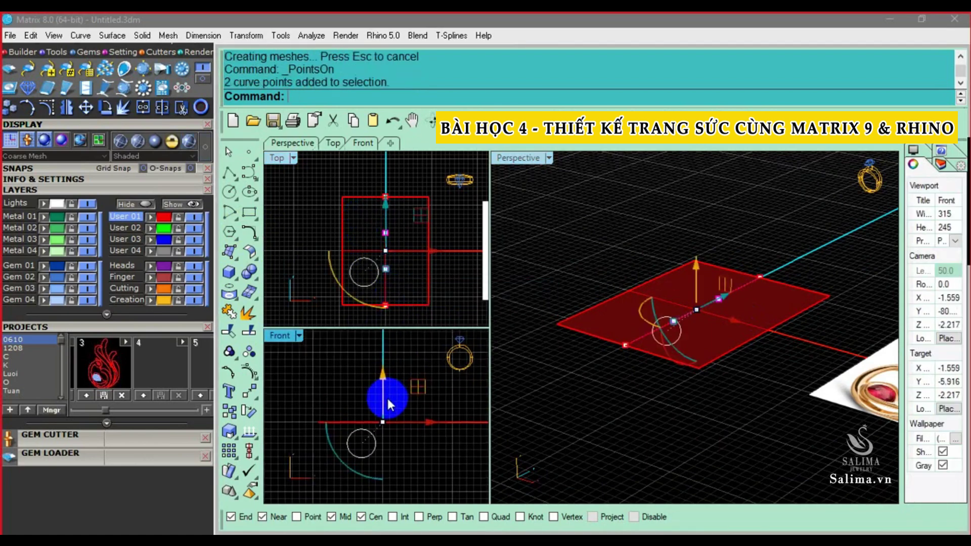
pyautogui.moveTo(359, 409); pyautogui.dragTo(357, 385)
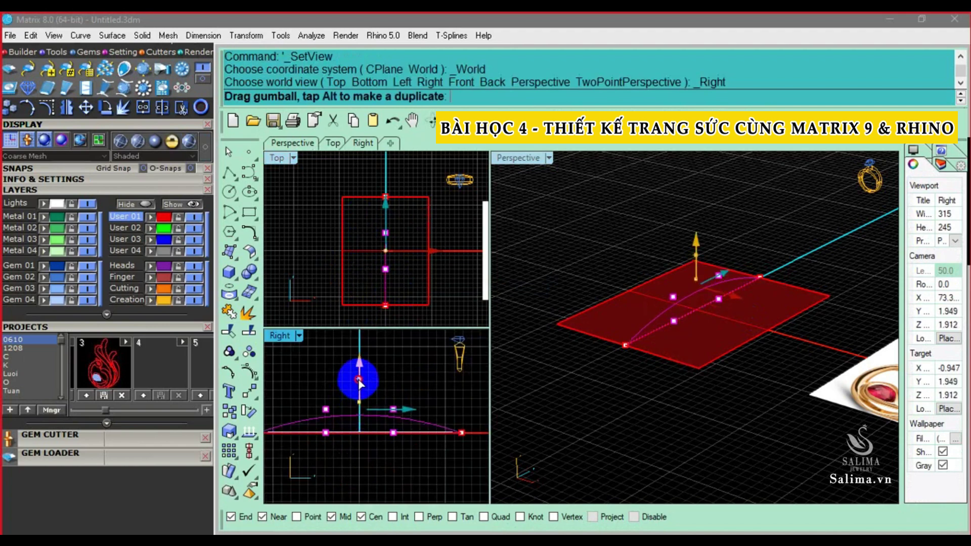
# Orbit the Perspective view to inspect the arched surface, then deselect the points
pyautogui.moveTo(682, 307)
pyautogui.mouseDown(button='right')
pyautogui.moveTo(657, 321)
pyautogui.moveTo(738, 342)
pyautogui.moveTo(687, 344)
pyautogui.mouseUp(button='right')
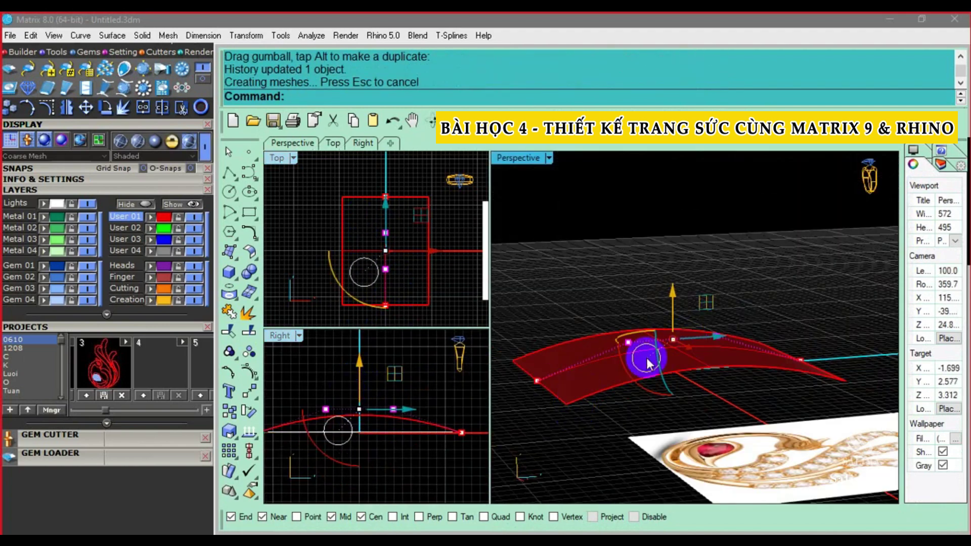
pyautogui.moveTo(760, 357)
pyautogui.mouseDown(button='right')
pyautogui.moveTo(730, 348)
pyautogui.moveTo(740, 436)
pyautogui.mouseUp(button='right')
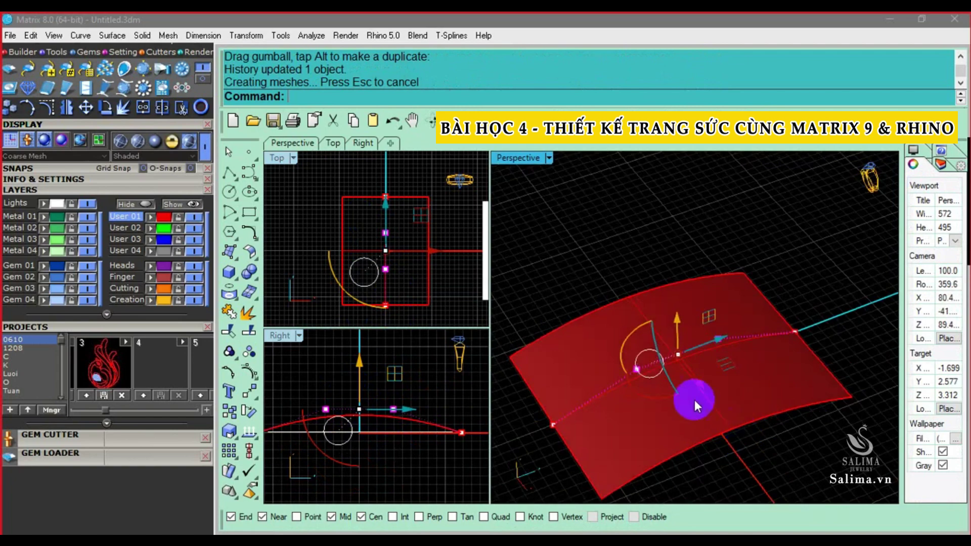
pyautogui.moveTo(657, 355)
pyautogui.mouseDown(button='right')
pyautogui.moveTo(693, 366)
pyautogui.moveTo(695, 350)
pyautogui.mouseUp(button='right')
pyautogui.moveTo(339, 418); pyautogui.dragTo(347, 417, button='right')
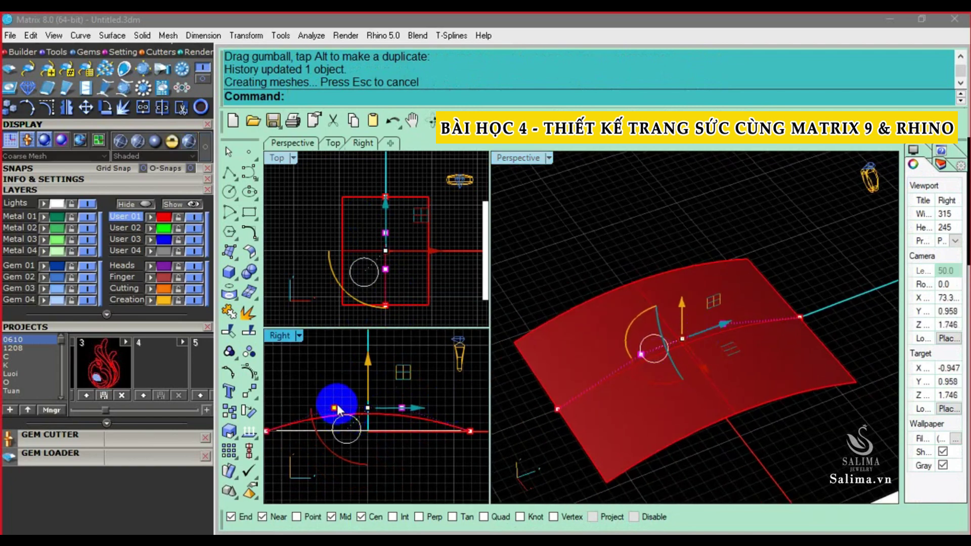
pyautogui.moveTo(326, 402)
pyautogui.mouseDown()
pyautogui.moveTo(333, 408)
pyautogui.moveTo(323, 399)
pyautogui.mouseUp()
pyautogui.moveTo(735, 408); pyautogui.dragTo(632, 408, button='right')
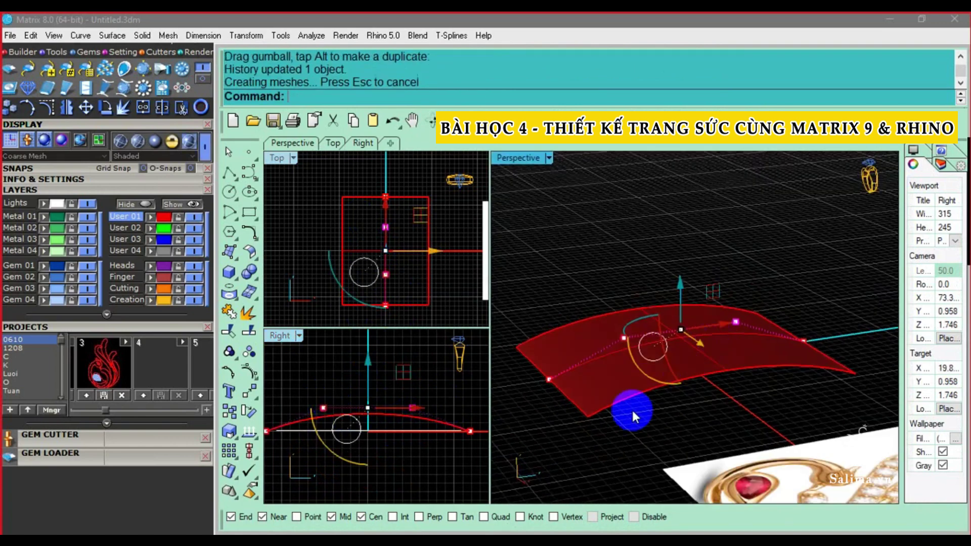
pyautogui.click(374, 390)
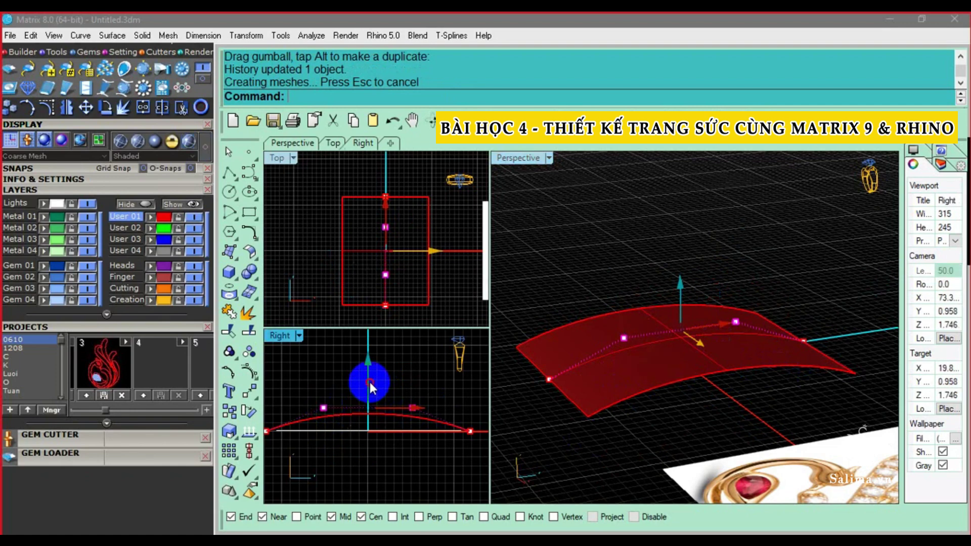
# Select the curved base surface and frame the Top and Right views
pyautogui.click(663, 349)
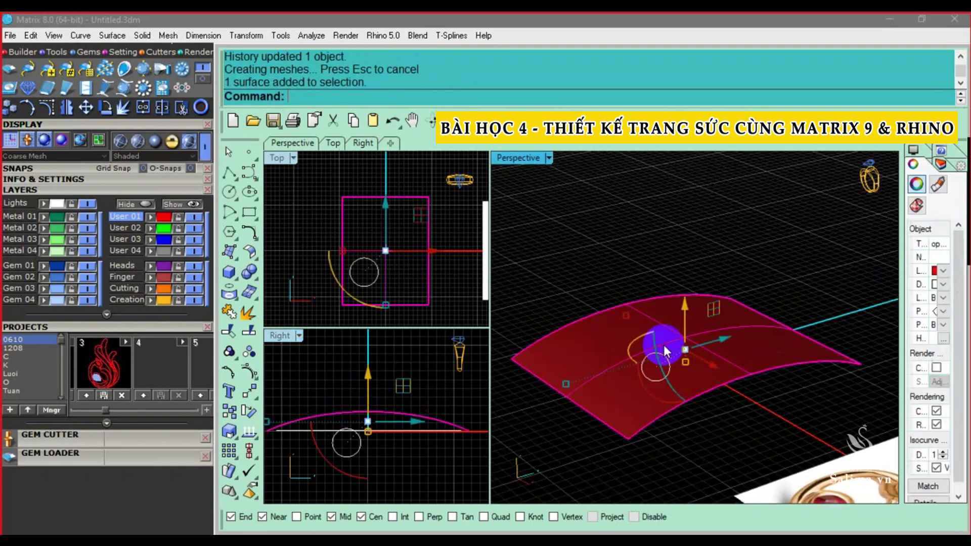
pyautogui.moveTo(666, 340); pyautogui.dragTo(748, 238, button='right')
pyautogui.click(748, 238)
pyautogui.click(748, 468)
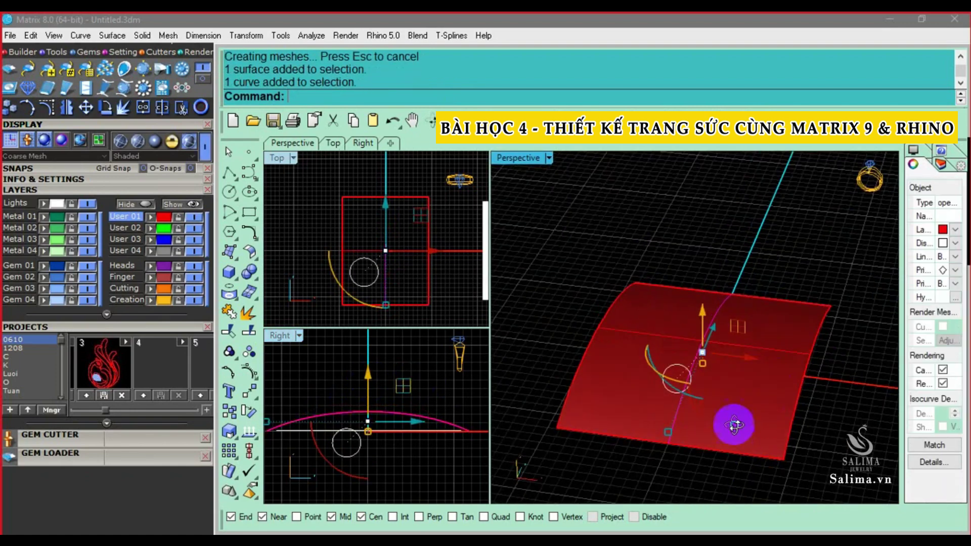
pyautogui.moveTo(730, 423)
pyautogui.mouseDown(button='right')
pyautogui.moveTo(721, 391)
pyautogui.moveTo(727, 417)
pyautogui.mouseUp(button='right')
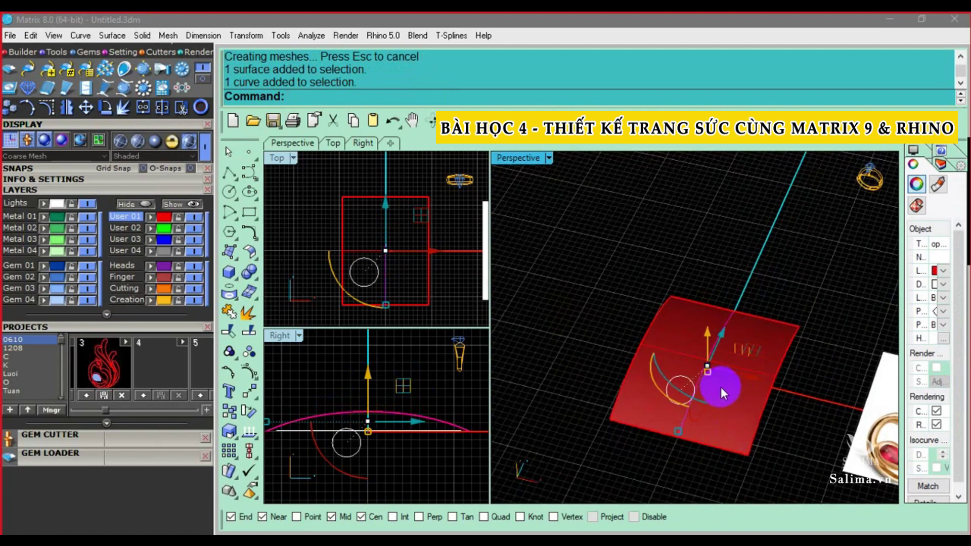
pyautogui.moveTo(346, 260); pyautogui.dragTo(392, 252)
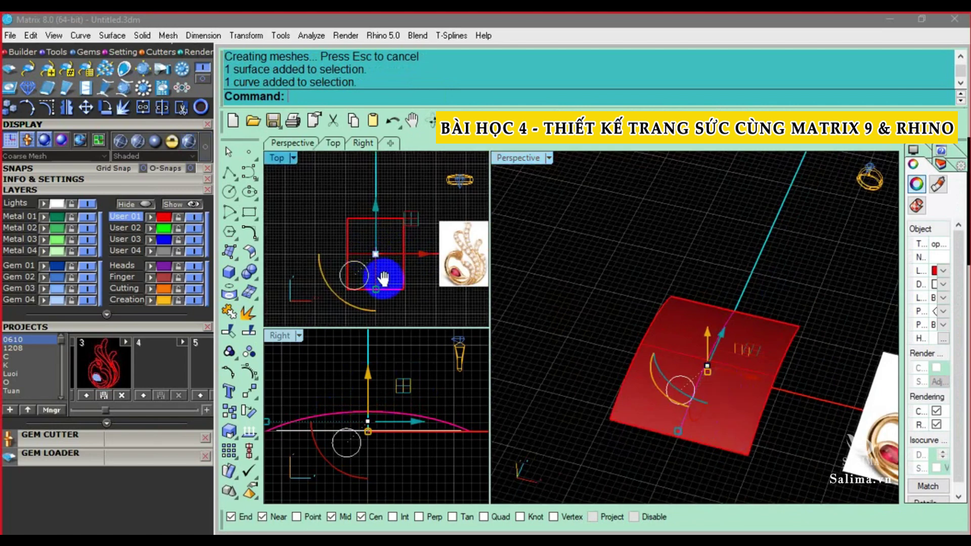
pyautogui.moveTo(405, 254); pyautogui.dragTo(435, 256, button='right')
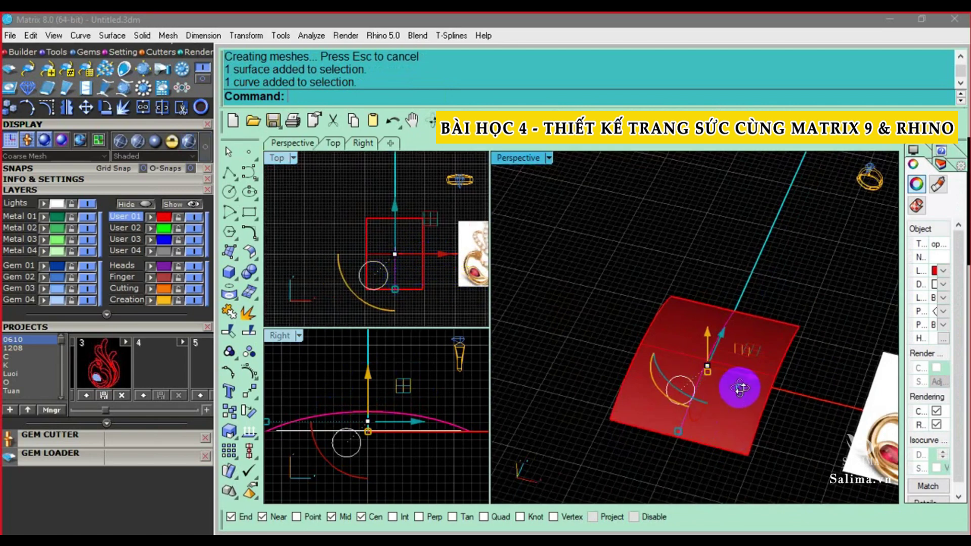
pyautogui.moveTo(737, 386); pyautogui.dragTo(726, 400, button='right')
pyautogui.click(726, 400)
pyautogui.click(706, 397)
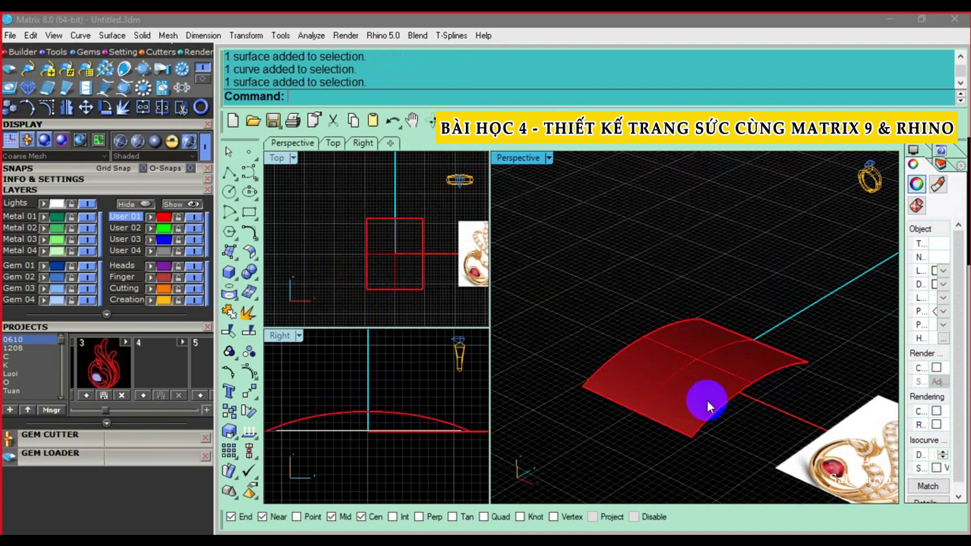
pyautogui.scroll(-4, 393, 412)
pyautogui.moveTo(374, 430); pyautogui.dragTo(393, 429, button='right')
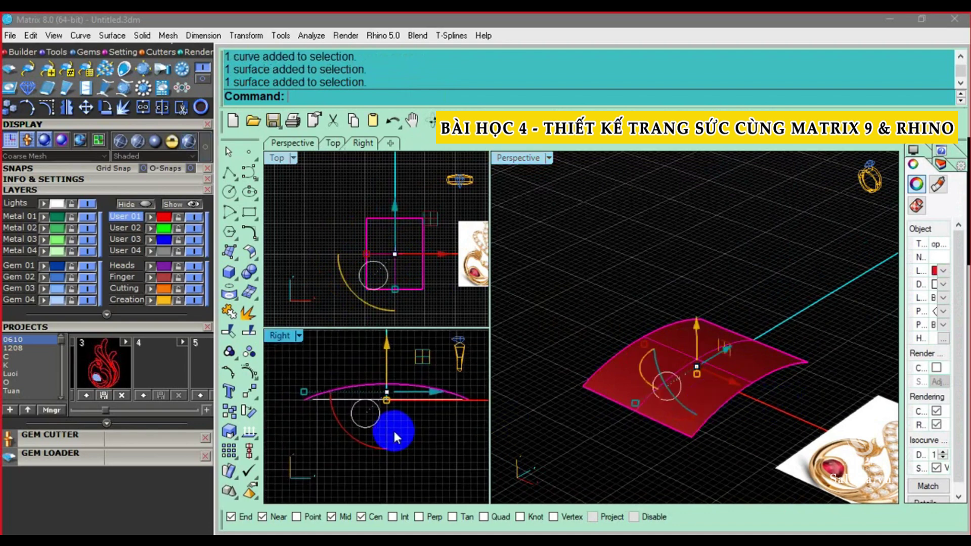
# Mirror the base surface about the origin and nudge the copy sideways
pyautogui.click(250, 392)
pyautogui.click(373, 402)
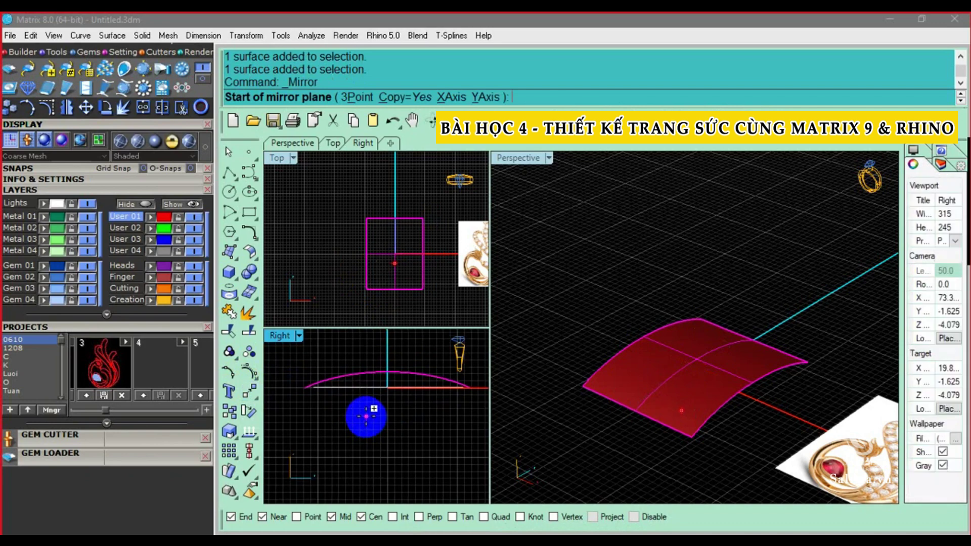
pyautogui.write('0')
pyautogui.press('Return')
pyautogui.click(305, 390)
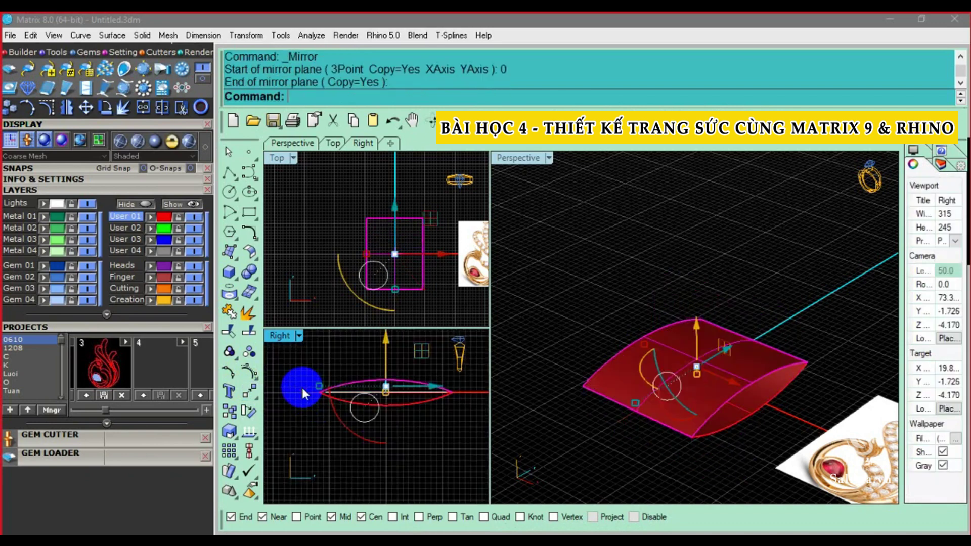
pyautogui.moveTo(604, 405); pyautogui.dragTo(724, 412, button='right')
pyautogui.click(759, 390)
pyautogui.moveTo(347, 273); pyautogui.dragTo(355, 284, button='right')
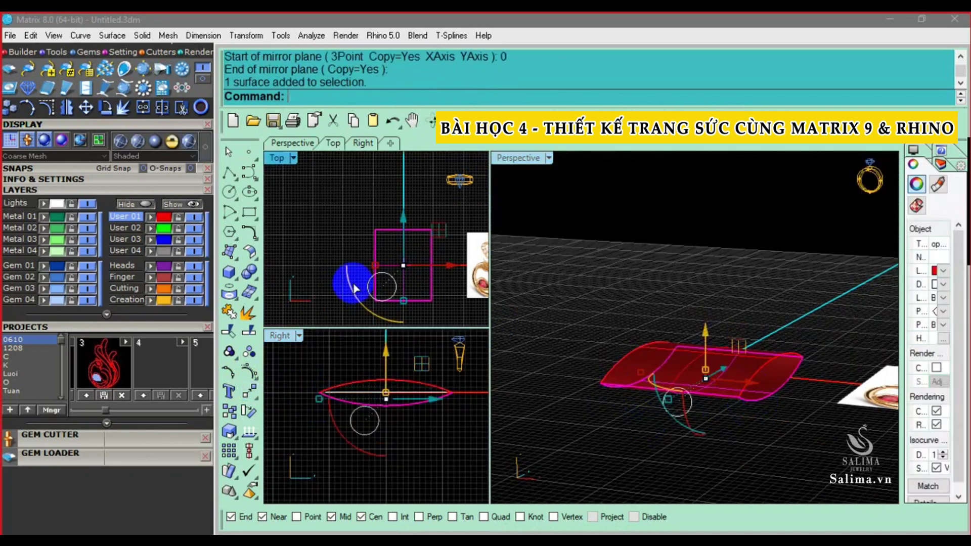
pyautogui.hotkey('shift', 'alt', 'Left')
pyautogui.hotkey('shift', 'alt', 'Left')
pyautogui.hotkey('shift', 'alt', 'Left')
pyautogui.hotkey('shift', 'alt', 'Right')
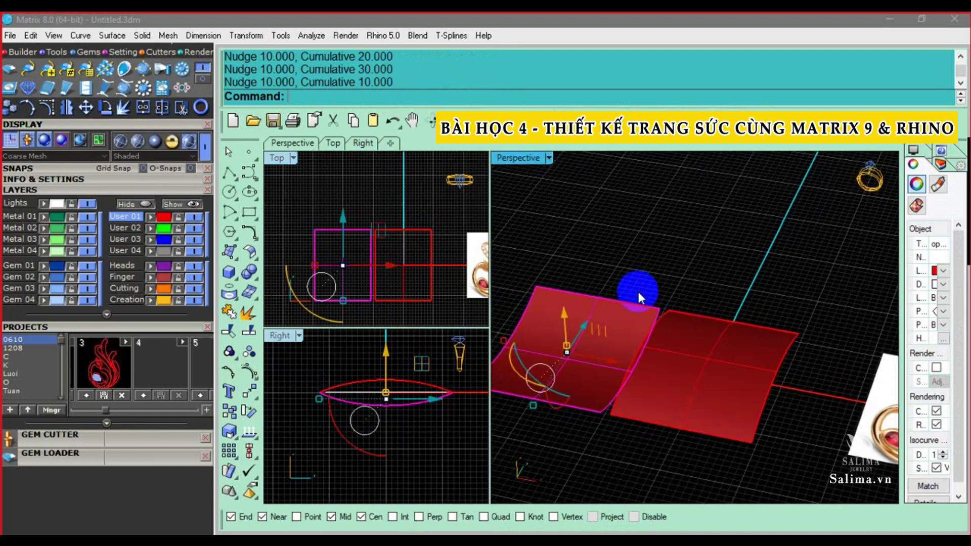
pyautogui.moveTo(626, 227); pyautogui.dragTo(636, 288, button='right')
pyautogui.press('Escape')
# Nudge both surfaces up away from the origin and delete the leftover curve
pyautogui.moveTo(419, 277); pyautogui.dragTo(383, 297, button='right')
pyautogui.hotkey('ctrl', 'a')
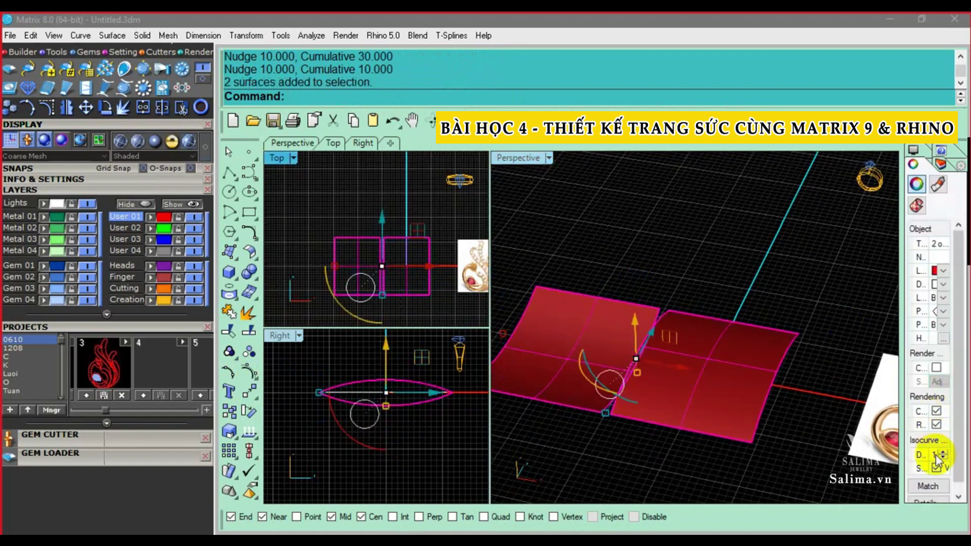
pyautogui.click(724, 276)
pyautogui.moveTo(724, 276); pyautogui.dragTo(667, 333, button='right')
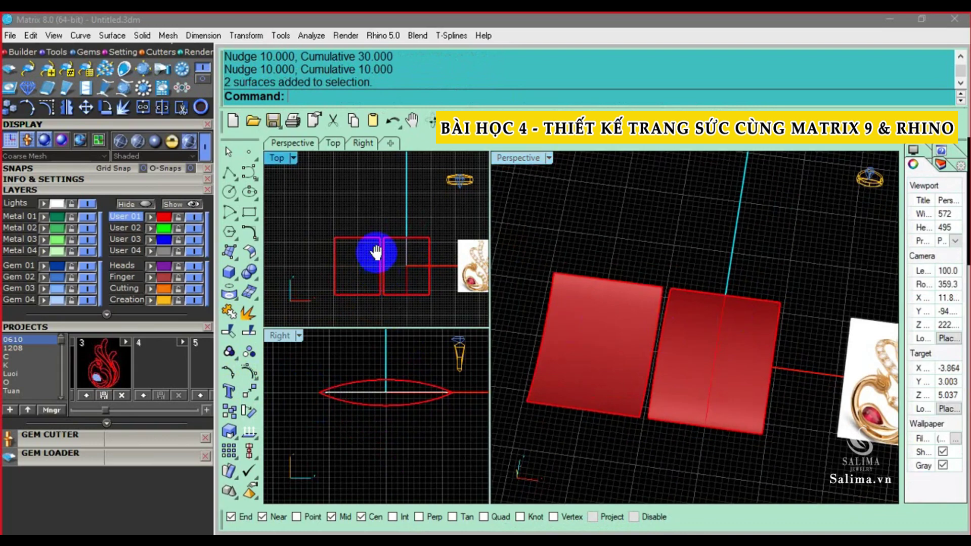
pyautogui.moveTo(375, 252); pyautogui.dragTo(389, 239, button='right')
pyautogui.hotkey('ctrl', 'a')
pyautogui.hotkey('shift', 'alt', 'Up')
pyautogui.hotkey('shift', 'alt', 'Up')
pyautogui.hotkey('shift', 'alt', 'Up')
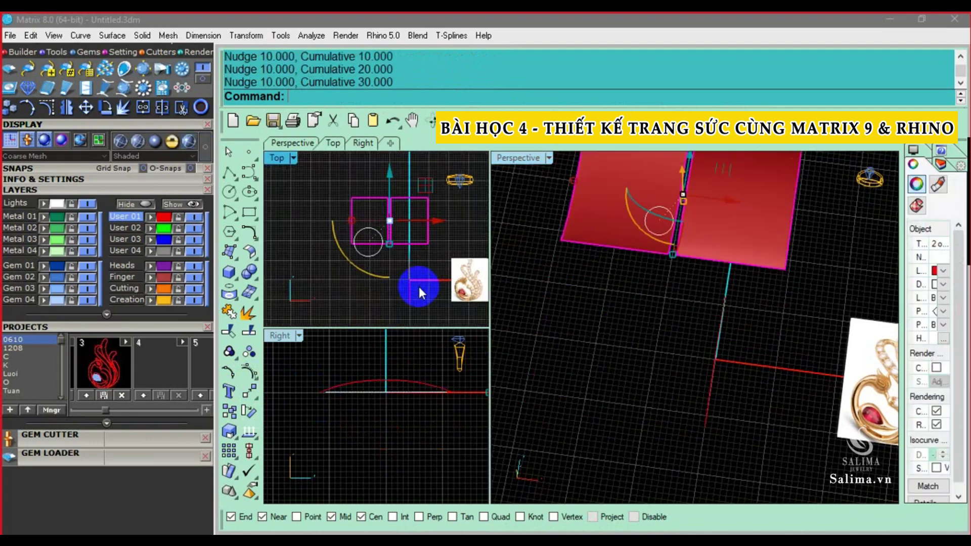
pyautogui.hotkey('shift', 'alt', 'Up')
pyautogui.click(417, 286)
pyautogui.press('Delete')
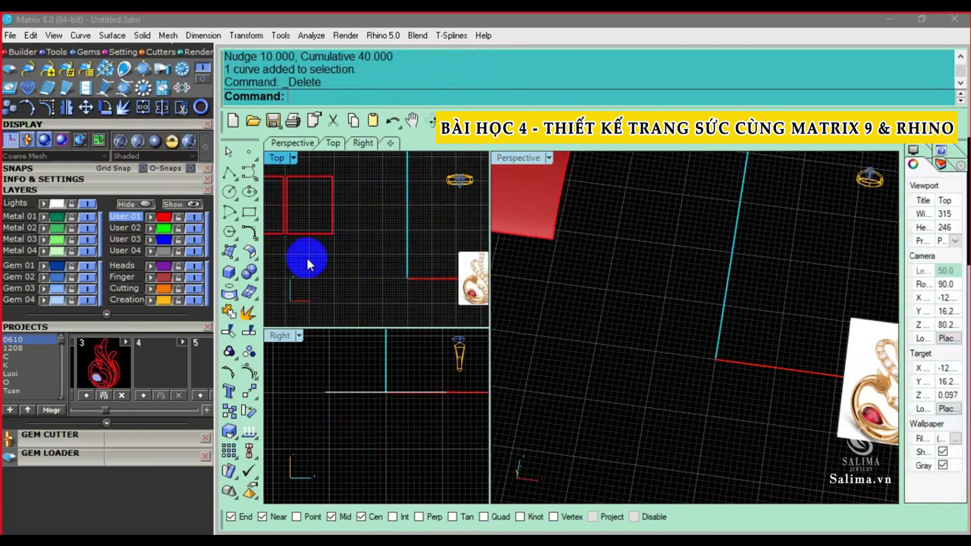
# Draw a large circle centred at the origin (0) around the design and select it
pyautogui.click(230, 193)
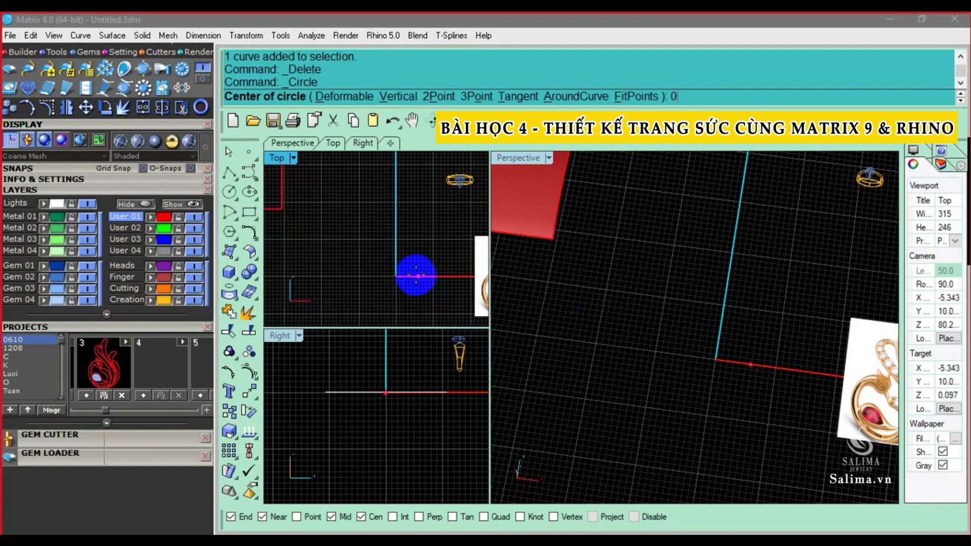
pyautogui.write('0')
pyautogui.press('Return')
pyautogui.scroll(2, 400, 225)
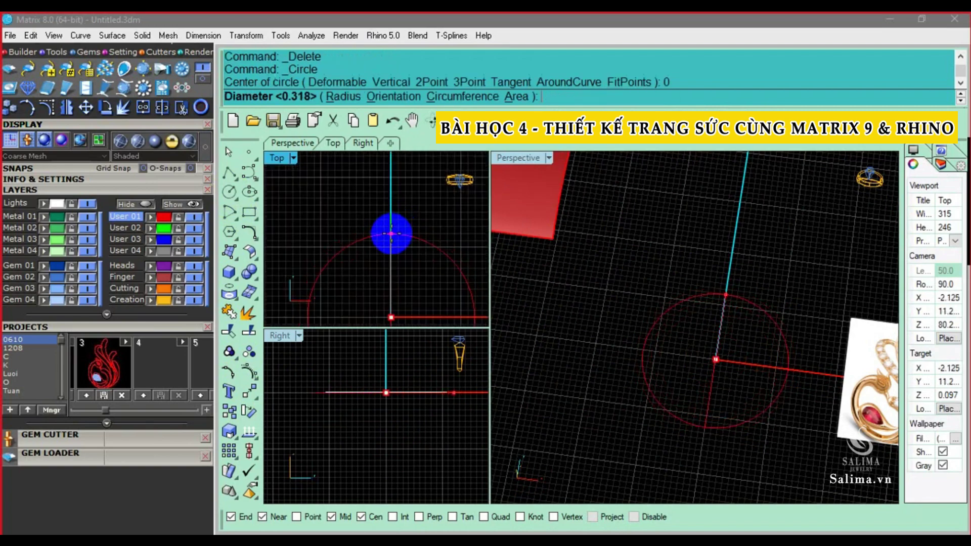
pyautogui.click(391, 234)
pyautogui.scroll(-3, 389, 231)
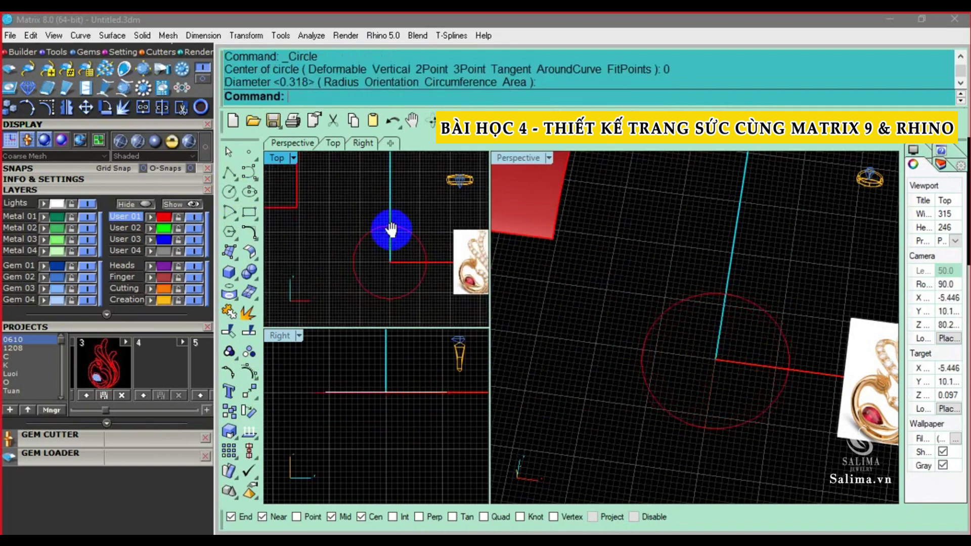
pyautogui.scroll(1, 368, 238)
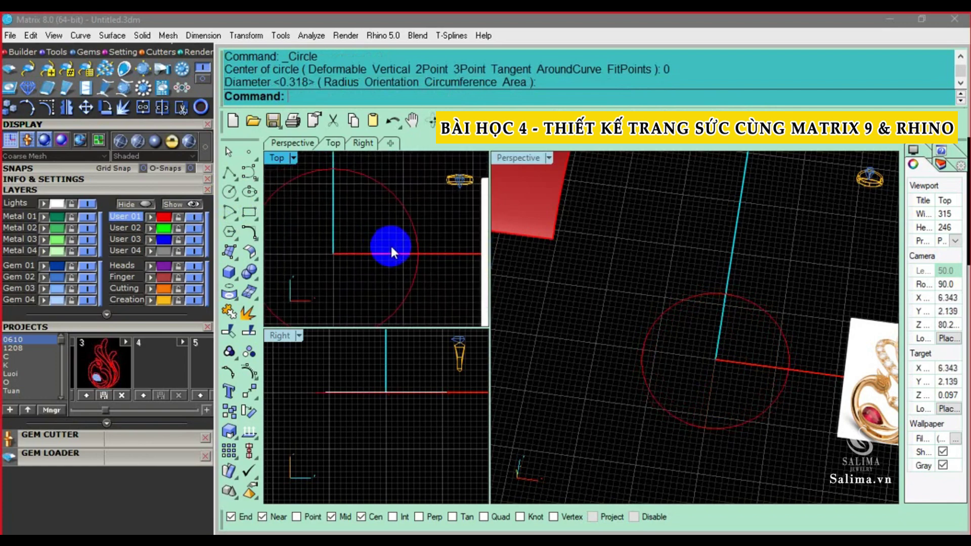
pyautogui.scroll(1, 390, 247)
pyautogui.scroll(1, 411, 232)
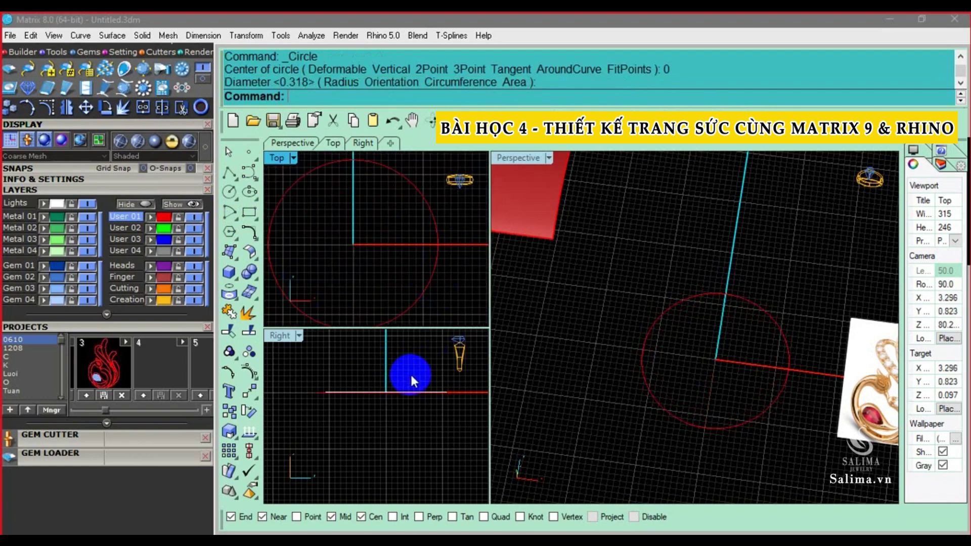
pyautogui.moveTo(420, 423); pyautogui.dragTo(423, 426, button='right')
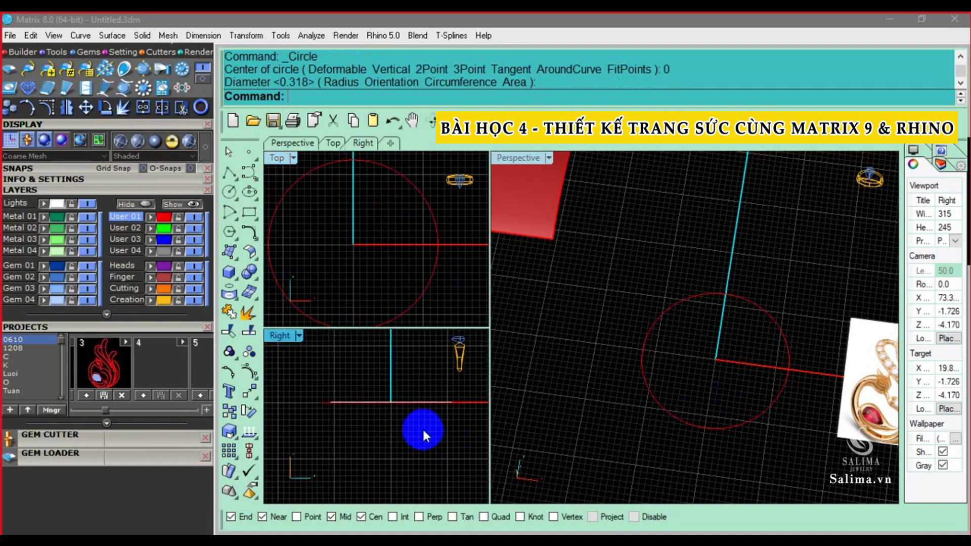
pyautogui.click(647, 407)
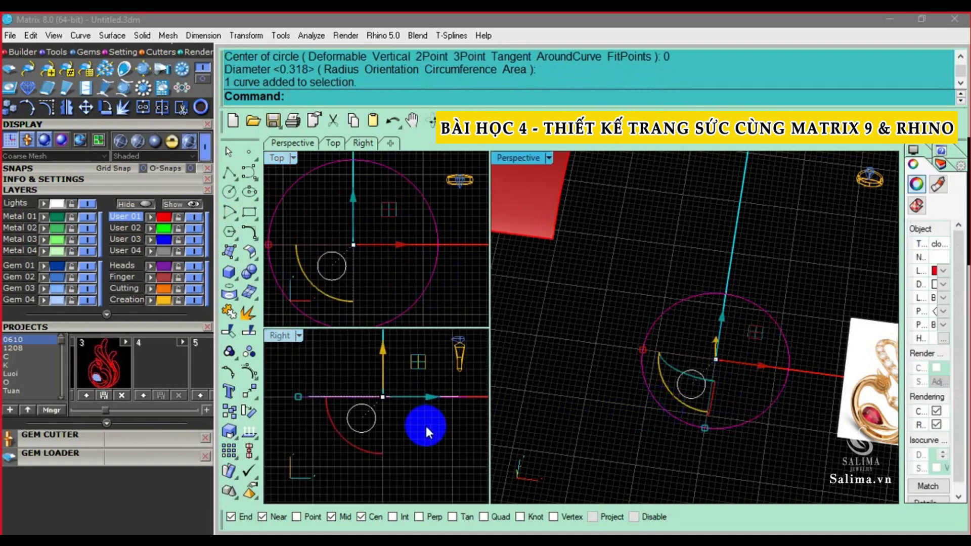
# Draw a straight line from the large circle's edge to its centre
pyautogui.press('Escape')
pyautogui.click(229, 172)
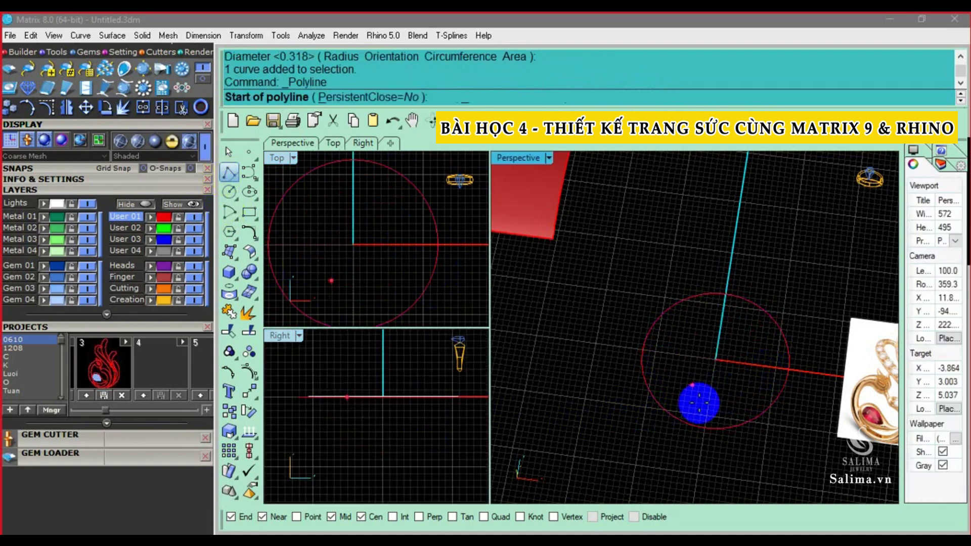
pyautogui.click(707, 425)
pyautogui.click(716, 359)
pyautogui.press('Return')
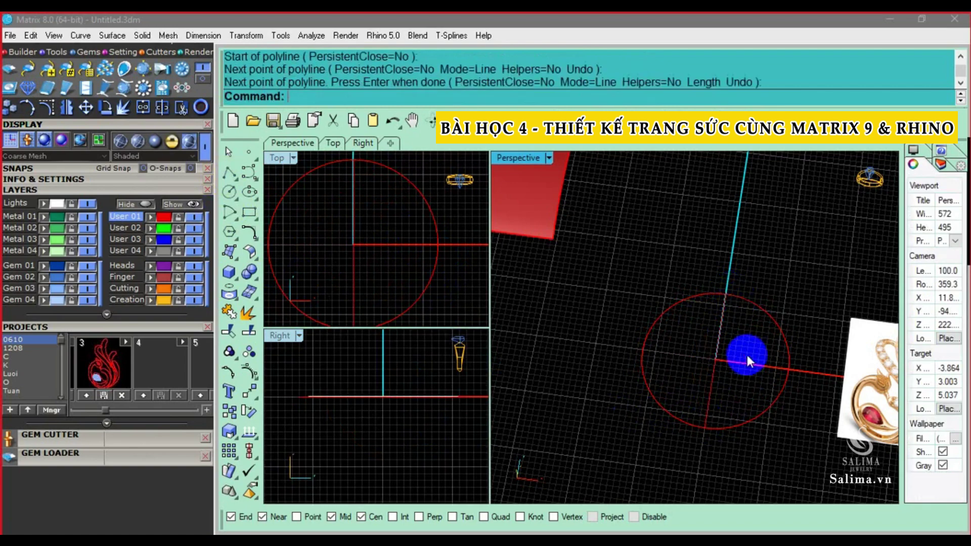
pyautogui.moveTo(742, 374); pyautogui.dragTo(721, 356, button='right')
pyautogui.write('re')
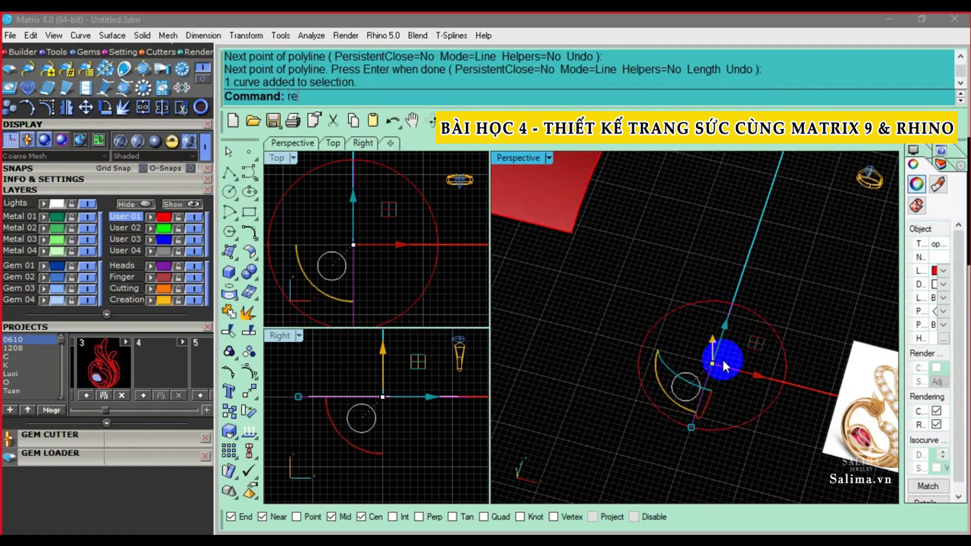
# Rebuild the line to 4 points, degree 3, and lift its middle control points into an arch
pyautogui.write('build')
pyautogui.press('Return')
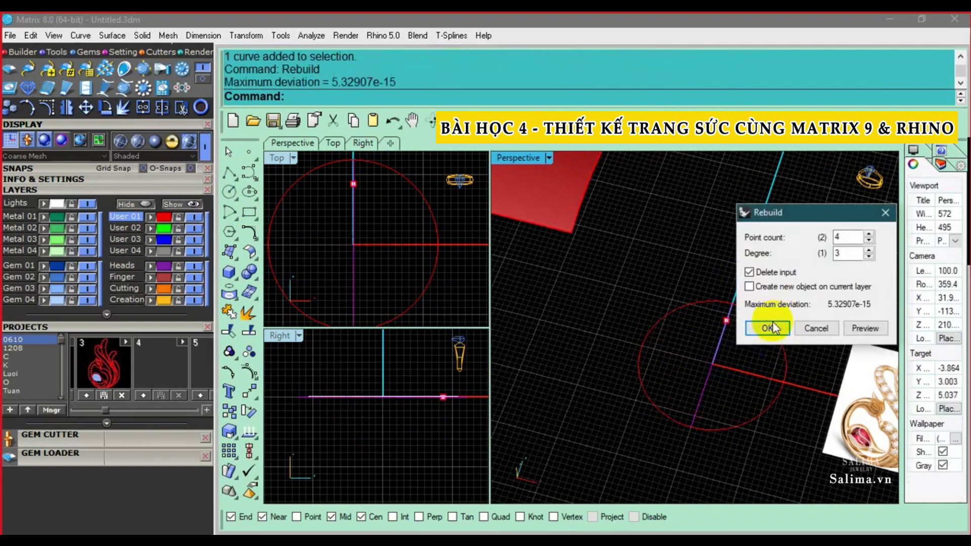
pyautogui.click(772, 328)
pyautogui.press('F10')
pyautogui.moveTo(661, 343); pyautogui.dragTo(728, 428)
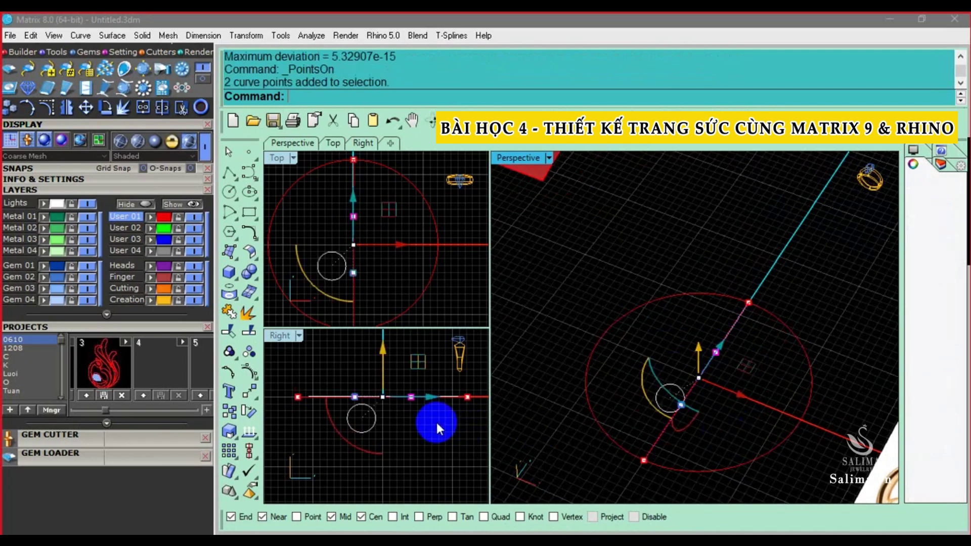
pyautogui.moveTo(380, 375); pyautogui.dragTo(382, 351)
pyautogui.moveTo(748, 359)
pyautogui.mouseDown(button='right')
pyautogui.moveTo(636, 347)
pyautogui.moveTo(594, 293)
pyautogui.mouseUp(button='right')
pyautogui.moveTo(594, 293); pyautogui.dragTo(758, 400)
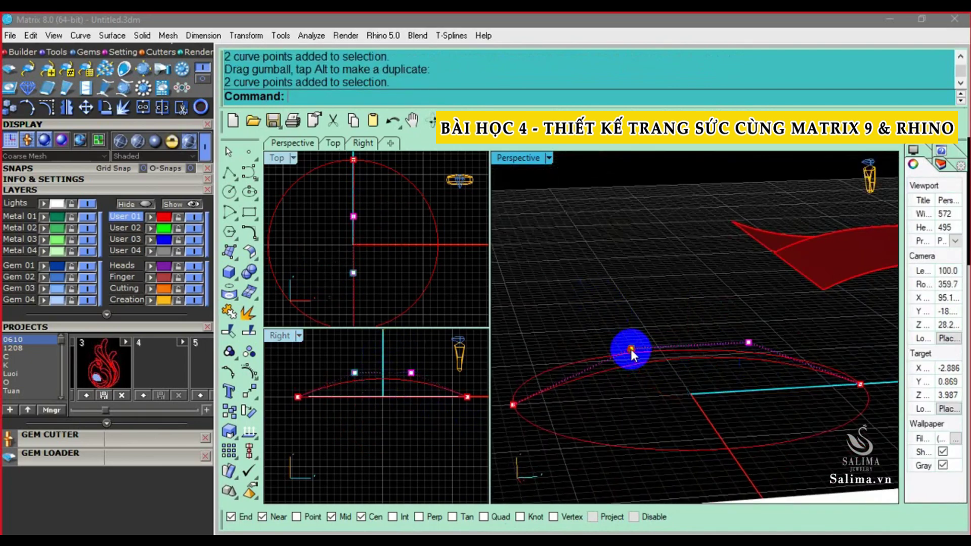
pyautogui.moveTo(631, 349); pyautogui.dragTo(612, 344)
# Split the arched curve at its midpoint and delete one half
pyautogui.scroll(-3, 628, 347)
pyautogui.scroll(-2, 673, 387)
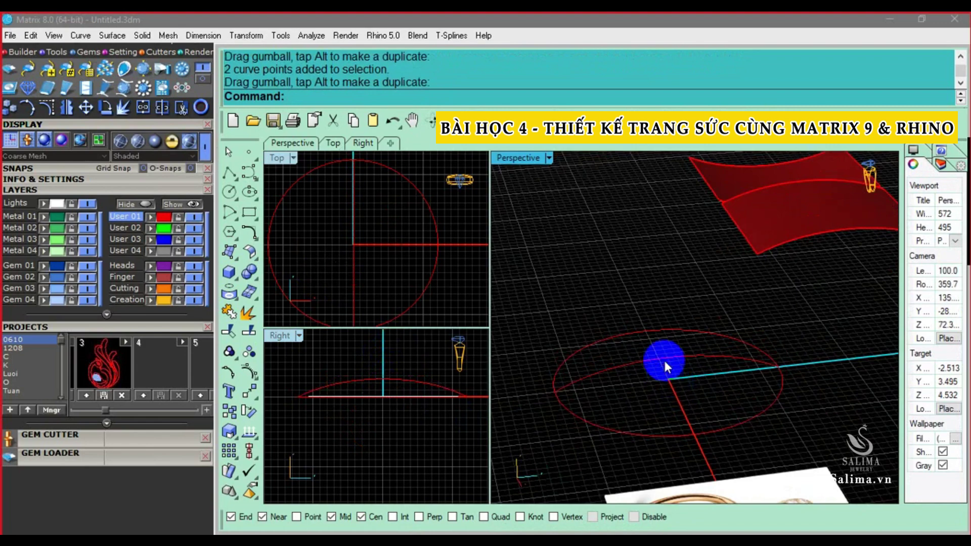
pyautogui.click(664, 360)
pyautogui.click(247, 330)
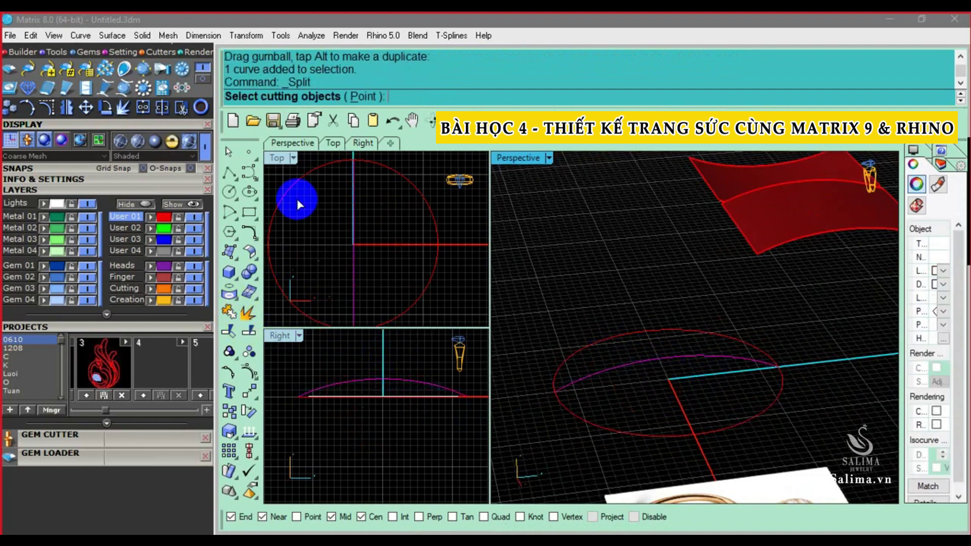
pyautogui.click(352, 97)
pyautogui.click(659, 357)
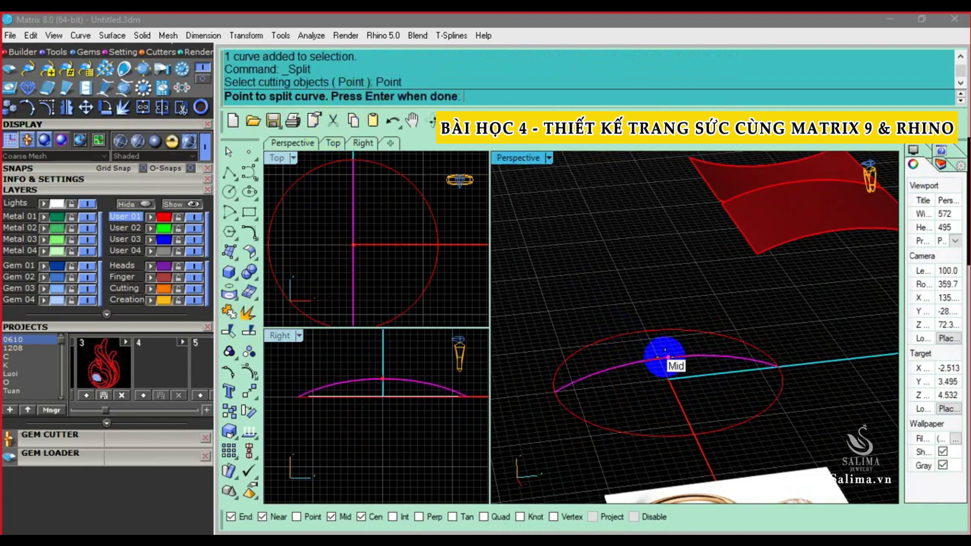
pyautogui.press('Return')
pyautogui.click(716, 362)
pyautogui.press('Delete')
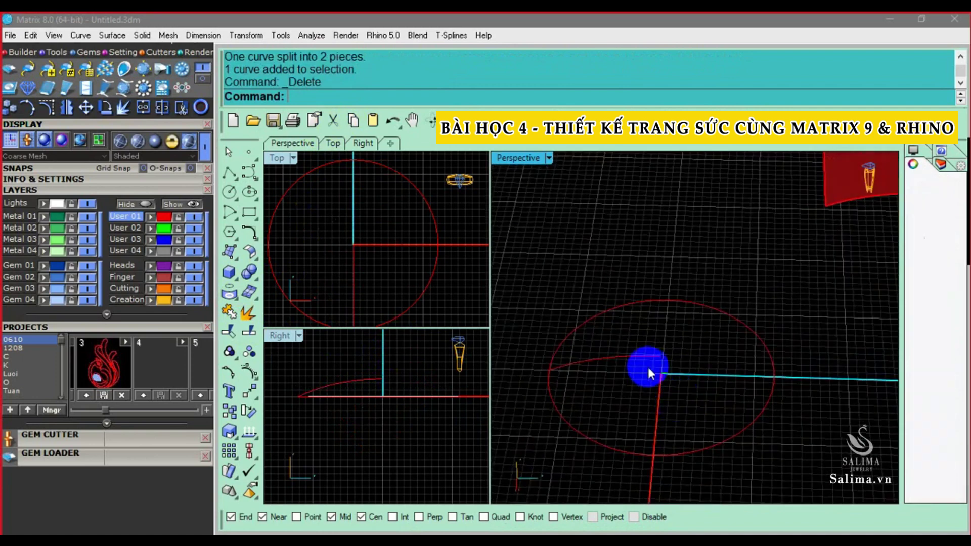
# Turn off the viewport grid, hide the yellow curve and small circle, and view flatter
pyautogui.click(647, 366)
pyautogui.moveTo(648, 366)
pyautogui.mouseDown(button='right')
pyautogui.moveTo(671, 375)
pyautogui.moveTo(682, 345)
pyautogui.mouseUp(button='right')
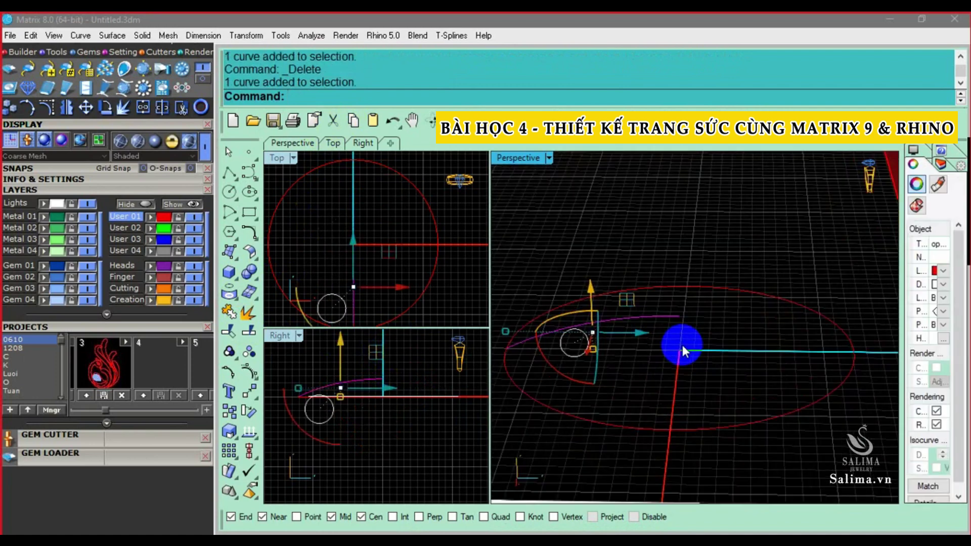
pyautogui.click(10, 141)
pyautogui.click(671, 326)
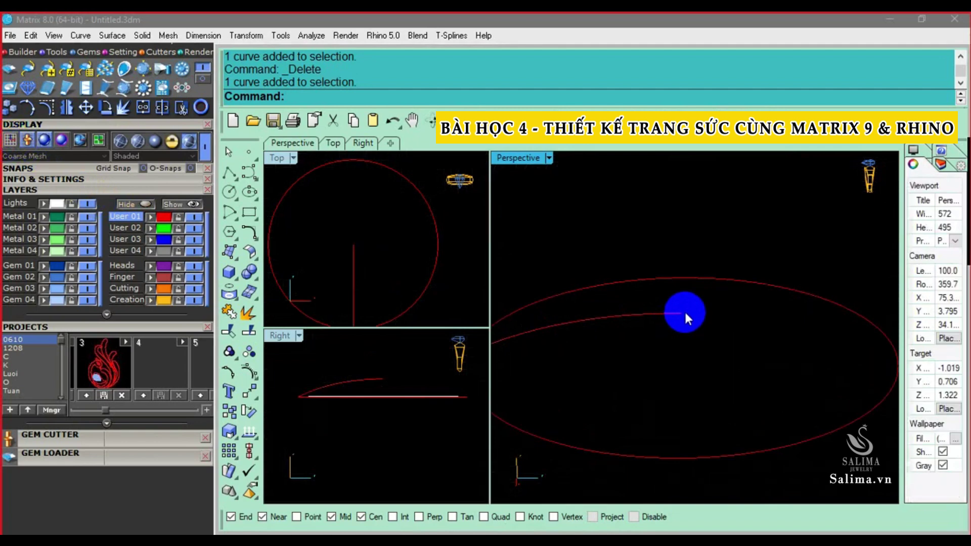
pyautogui.moveTo(686, 317)
pyautogui.mouseDown(button='right')
pyautogui.moveTo(685, 233)
pyautogui.moveTo(705, 297)
pyautogui.moveTo(746, 312)
pyautogui.mouseUp(button='right')
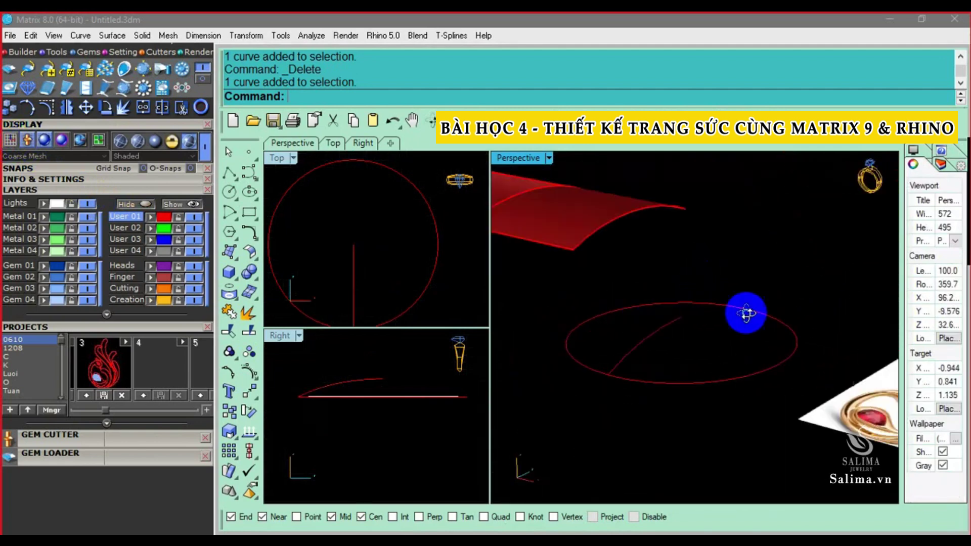
# Start Revolve from the Surface Creation tools on the vertical arched profile curve
pyautogui.click(229, 251)
pyautogui.moveTo(286, 242)
pyautogui.mouseDown()
pyautogui.moveTo(499, 346)
pyautogui.moveTo(500, 355)
pyautogui.mouseUp()
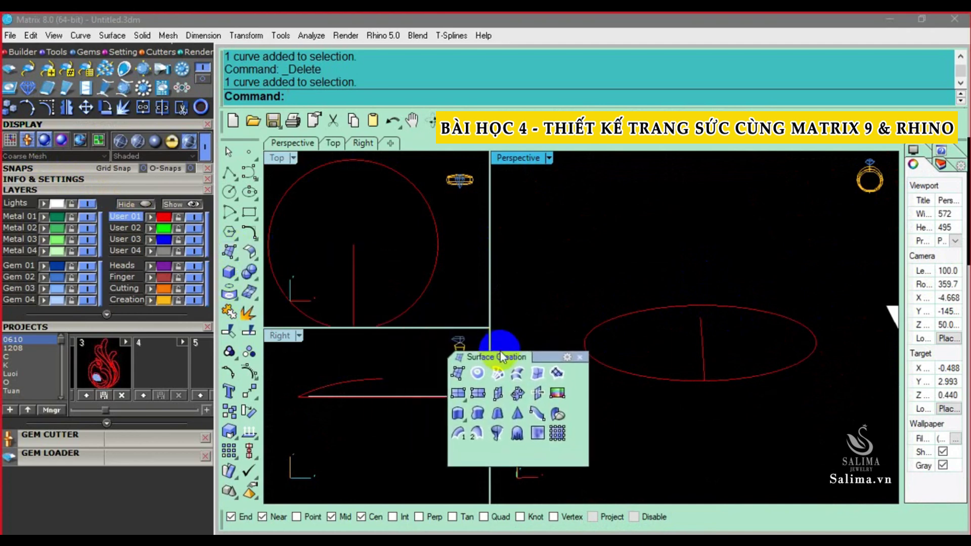
pyautogui.click(495, 434)
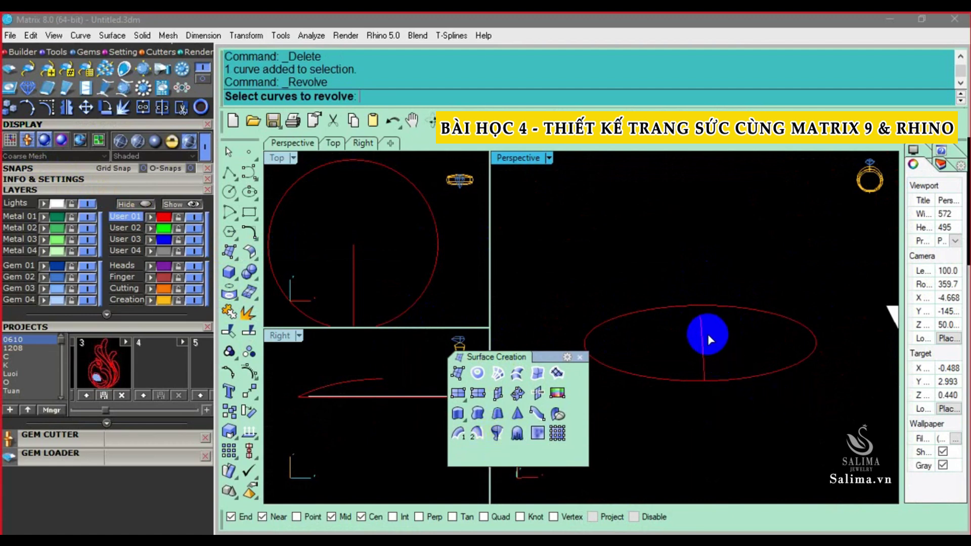
pyautogui.moveTo(709, 340); pyautogui.dragTo(706, 341, button='right')
pyautogui.click(699, 329)
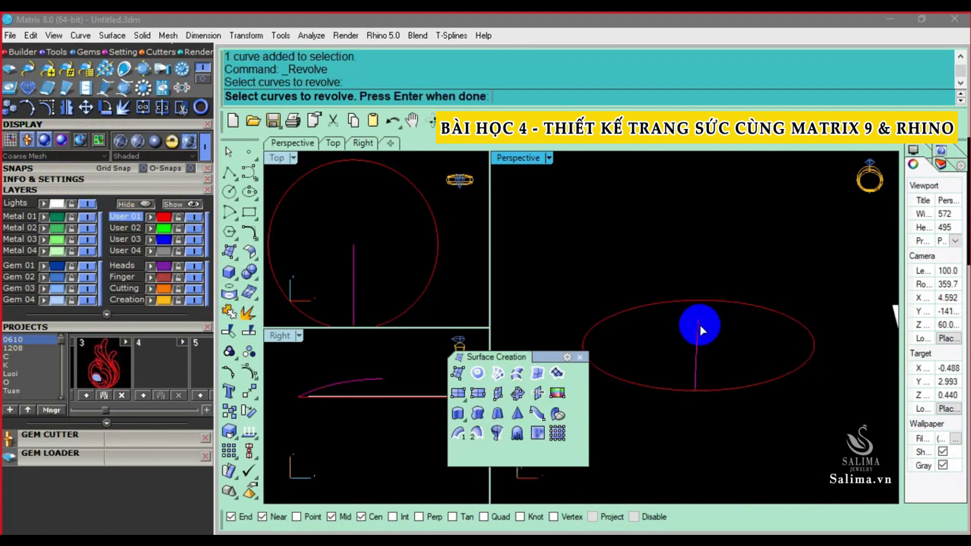
pyautogui.press('Return')
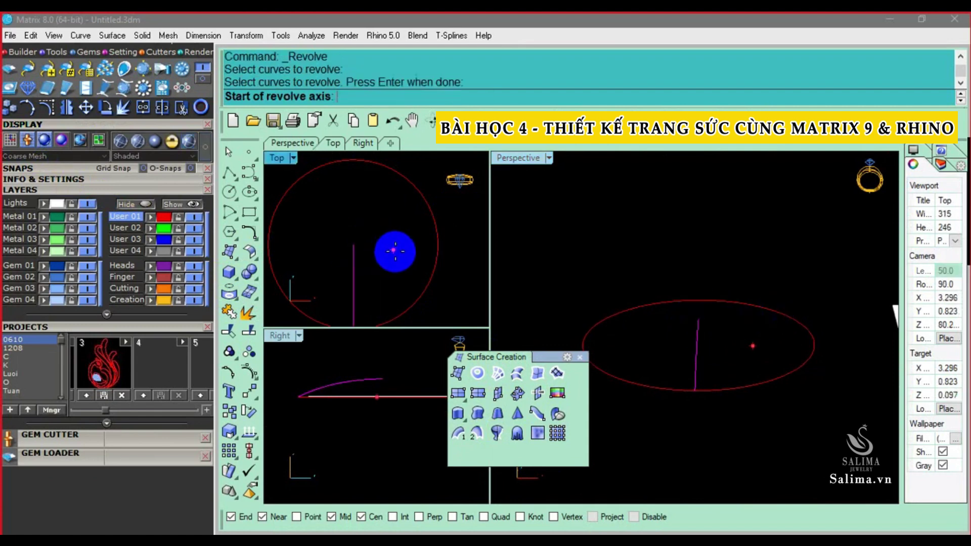
# Set a vertical revolve axis at the curve end and revolve it a full circle
pyautogui.click(354, 243)
pyautogui.moveTo(390, 394); pyautogui.dragTo(389, 420, button='right')
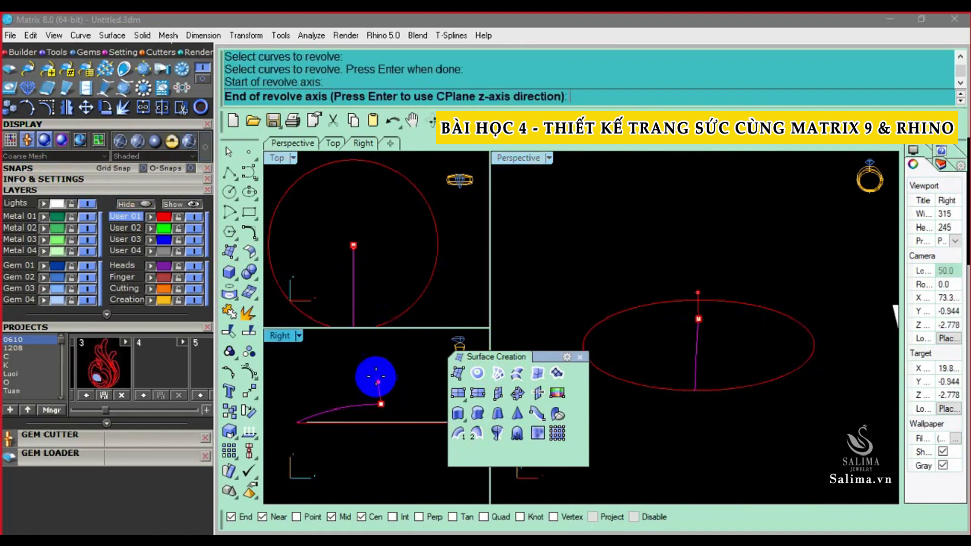
pyautogui.click(380, 363)
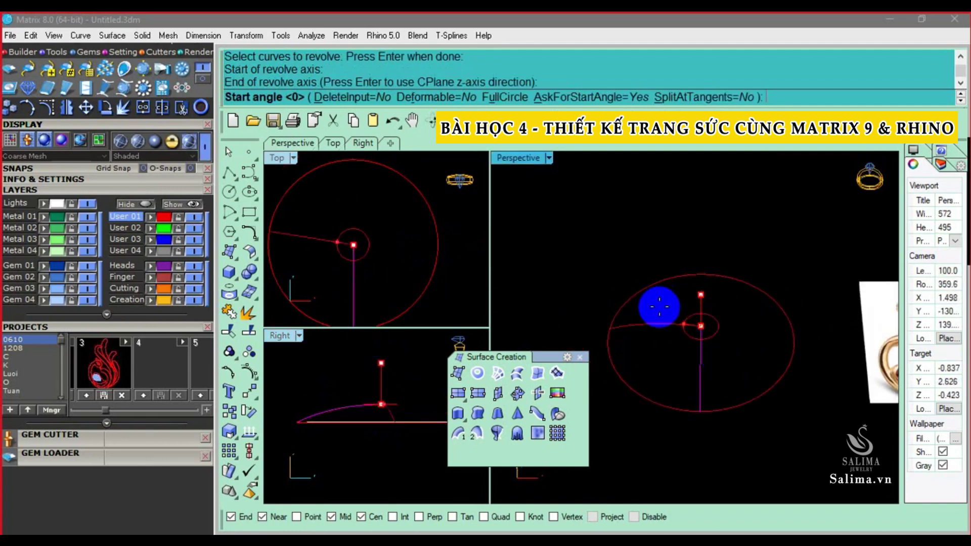
pyautogui.click(599, 273)
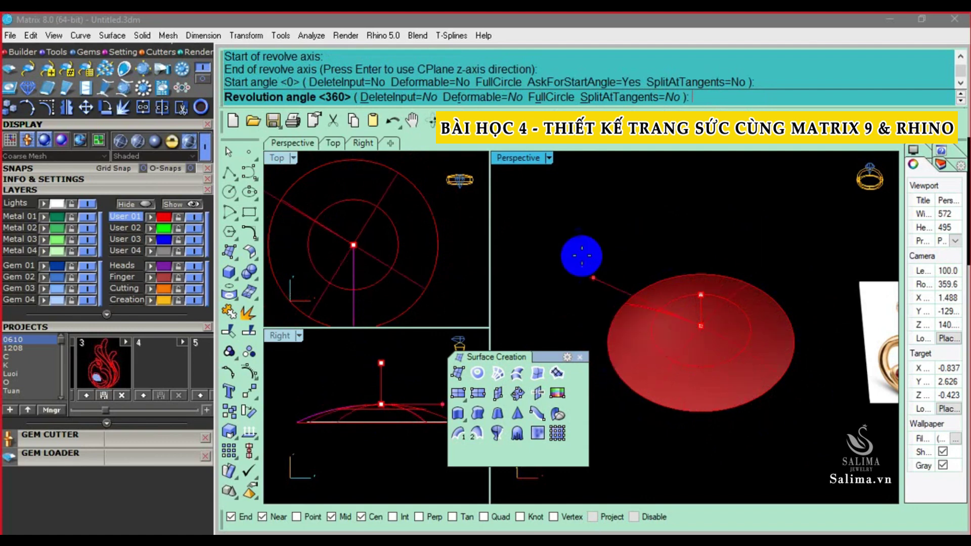
pyautogui.click(544, 99)
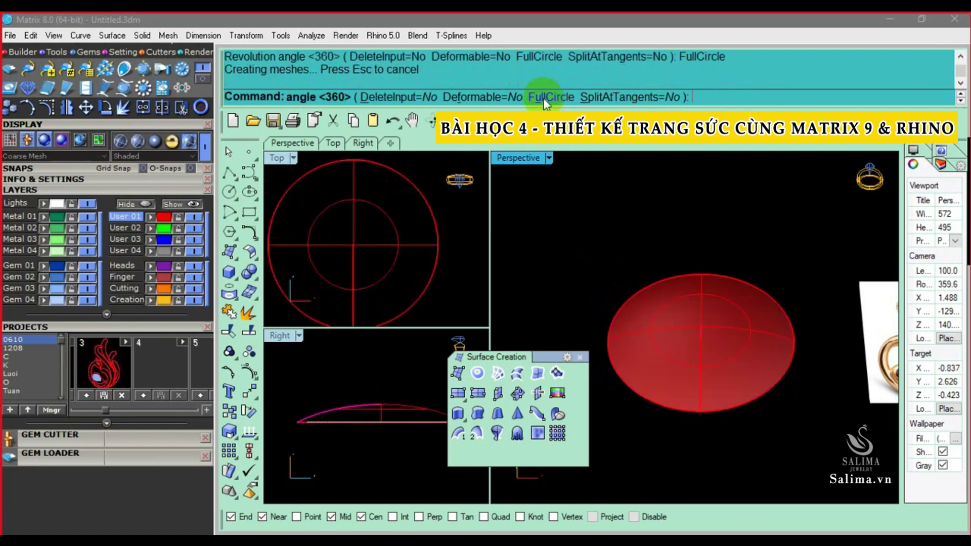
pyautogui.moveTo(696, 259)
pyautogui.mouseDown(button='right')
pyautogui.moveTo(715, 273)
pyautogui.moveTo(702, 294)
pyautogui.moveTo(665, 229)
pyautogui.moveTo(697, 294)
pyautogui.moveTo(640, 319)
pyautogui.moveTo(650, 373)
pyautogui.moveTo(678, 206)
pyautogui.moveTo(605, 317)
pyautogui.moveTo(699, 354)
pyautogui.mouseUp(button='right')
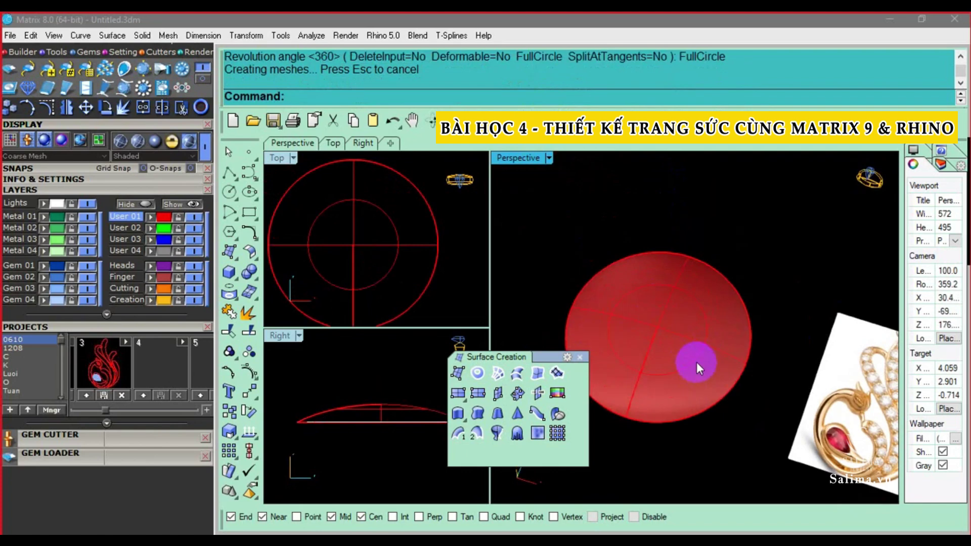
# Orbit around the revolved dome surface to inspect its shallow shape
pyautogui.click(718, 313)
pyautogui.moveTo(719, 314)
pyautogui.mouseDown(button='right')
pyautogui.moveTo(732, 322)
pyautogui.moveTo(709, 281)
pyautogui.mouseUp(button='right')
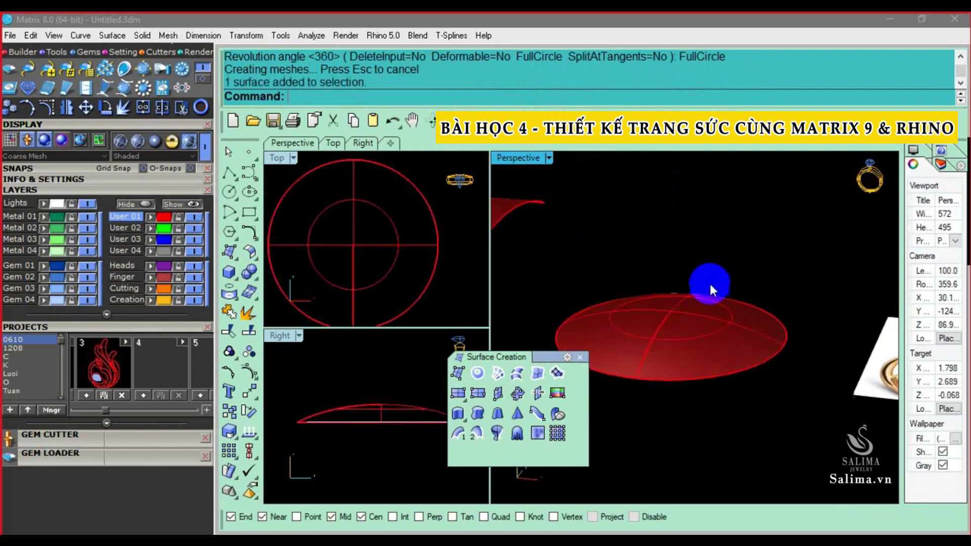
pyautogui.moveTo(757, 308); pyautogui.dragTo(759, 298, button='right')
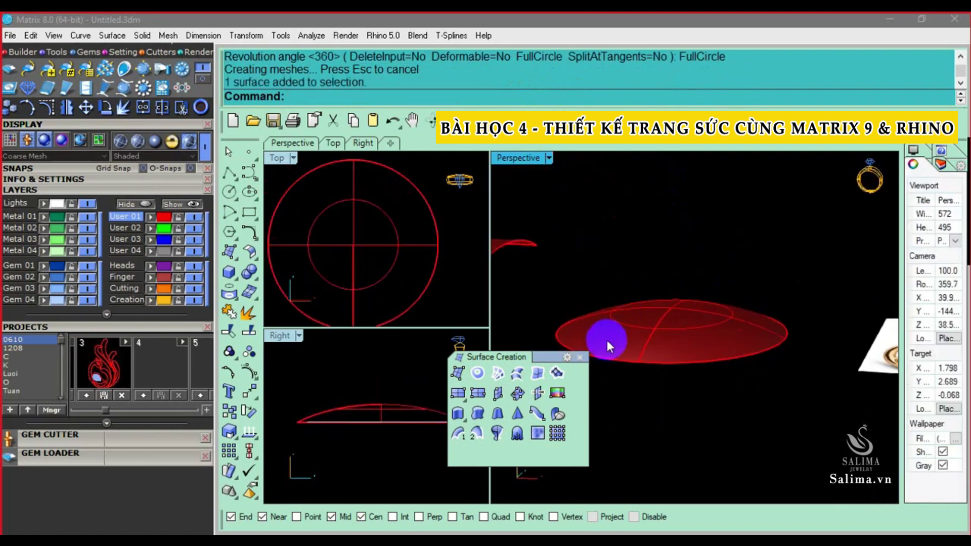
pyautogui.moveTo(606, 337)
pyautogui.mouseDown(button='right')
pyautogui.moveTo(612, 330)
pyautogui.moveTo(773, 329)
pyautogui.moveTo(793, 378)
pyautogui.moveTo(711, 401)
pyautogui.moveTo(707, 334)
pyautogui.moveTo(678, 354)
pyautogui.moveTo(699, 324)
pyautogui.moveTo(675, 341)
pyautogui.moveTo(651, 322)
pyautogui.mouseUp(button='right')
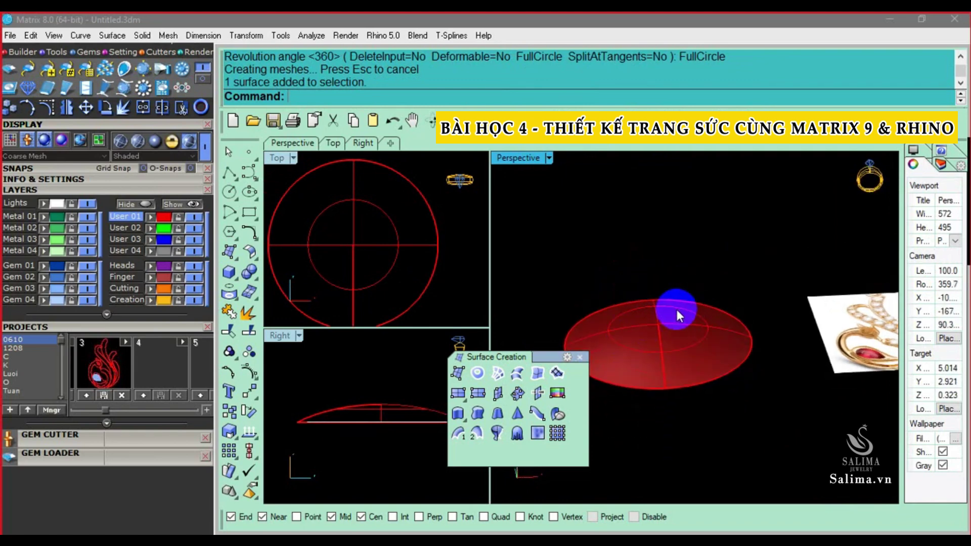
# Nudge the two square base surfaces sideways with Alt+arrow keys
pyautogui.moveTo(745, 372)
pyautogui.mouseDown(button='right')
pyautogui.moveTo(730, 414)
pyautogui.moveTo(512, 317)
pyautogui.moveTo(600, 256)
pyautogui.mouseUp(button='right')
pyautogui.moveTo(715, 261); pyautogui.dragTo(593, 226)
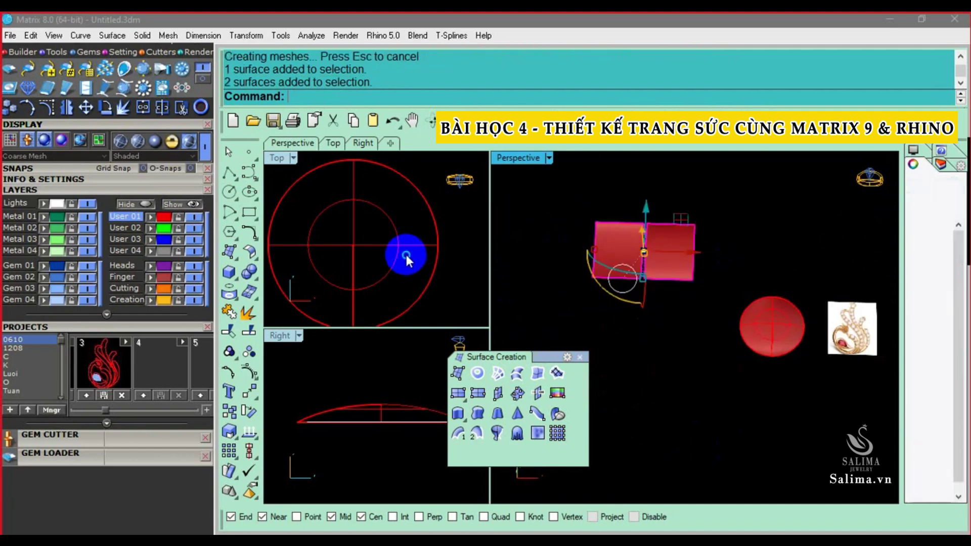
pyautogui.scroll(-3, 405, 238)
pyautogui.hotkey('alt', 'Down')
pyautogui.hotkey('alt', 'Down')
pyautogui.hotkey('alt', 'Right')
pyautogui.hotkey('alt', 'Down')
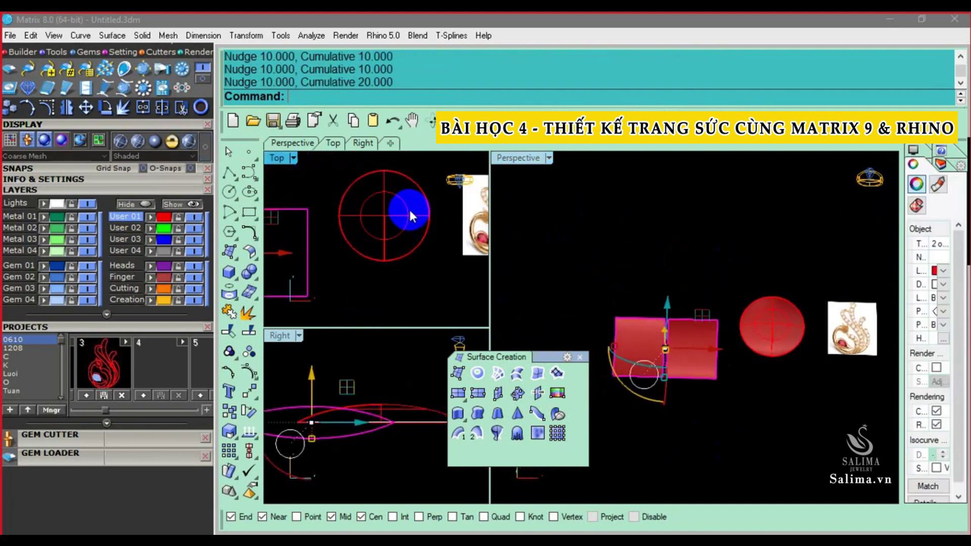
# Close the Surface Creation tools and show all hidden peacock curves again
pyautogui.click(402, 207)
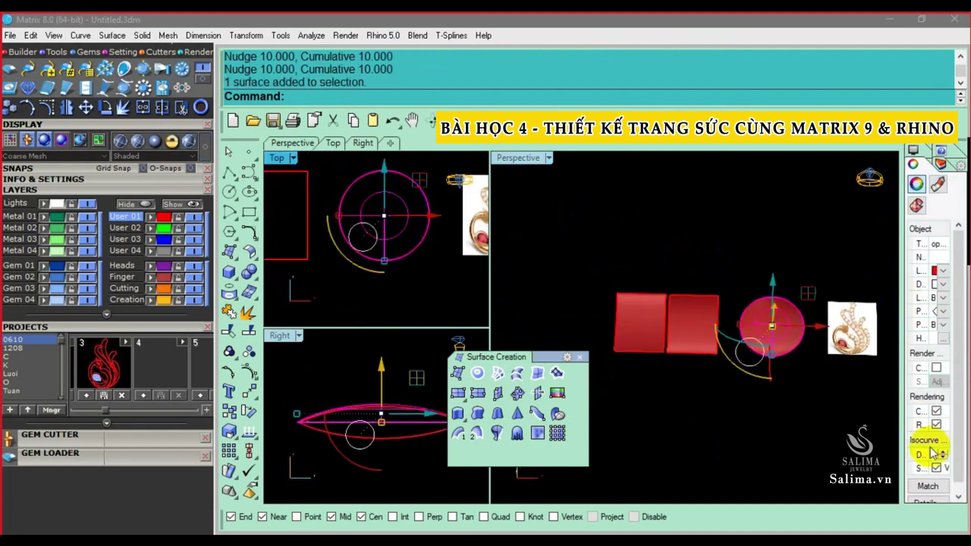
pyautogui.click(582, 348)
pyautogui.click(580, 357)
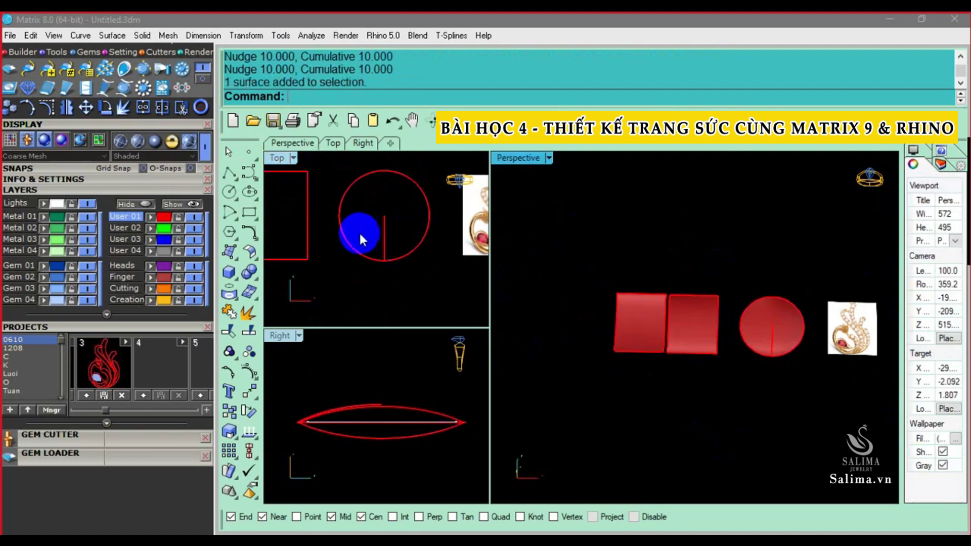
pyautogui.scroll(-2, 373, 242)
pyautogui.click(194, 204)
pyautogui.scroll(2, 394, 237)
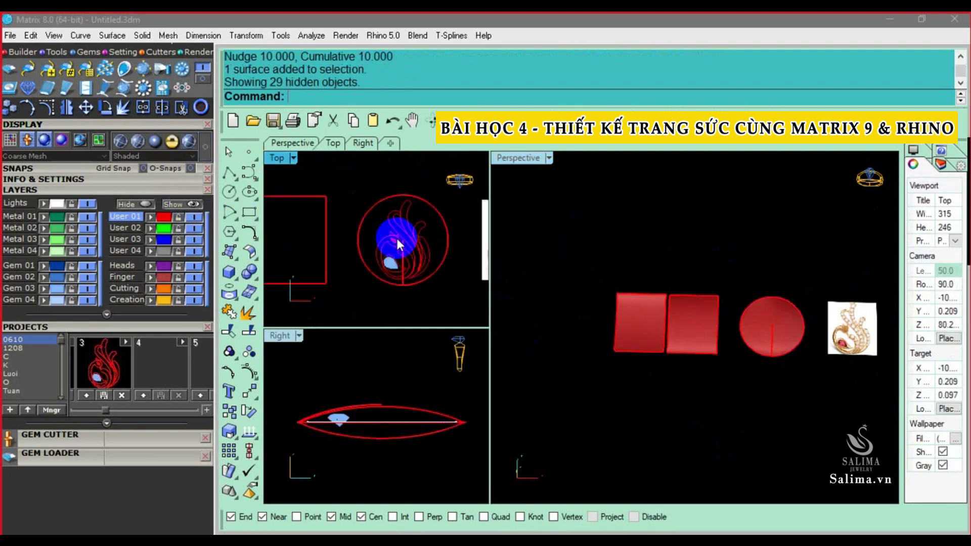
# Put the dome and both square surfaces on the green Metal 01 layer
pyautogui.moveTo(375, 216); pyautogui.dragTo(314, 206)
pyautogui.scroll(-1, 326, 234)
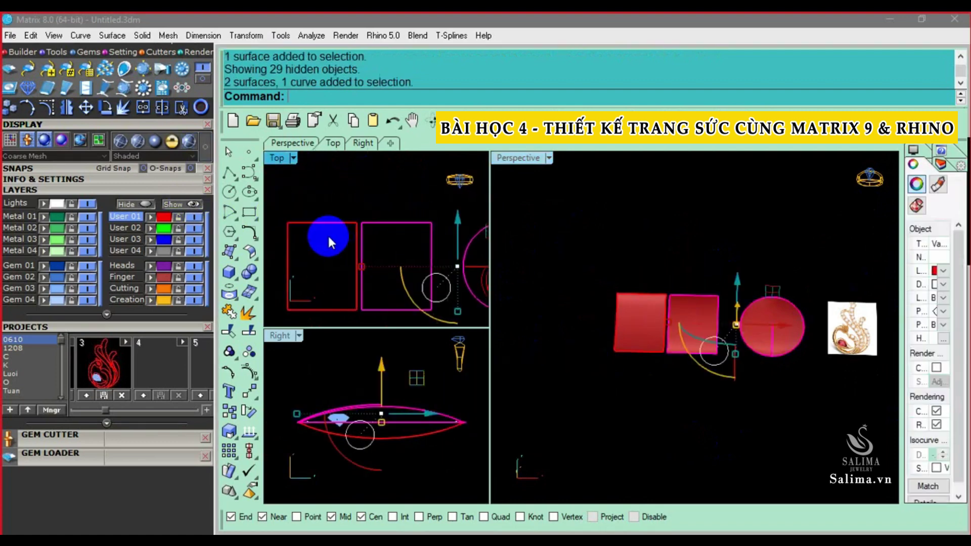
pyautogui.keyDown('shift'); pyautogui.click(324, 233); pyautogui.keyUp('shift')
pyautogui.click(36, 220)
pyautogui.click(337, 171)
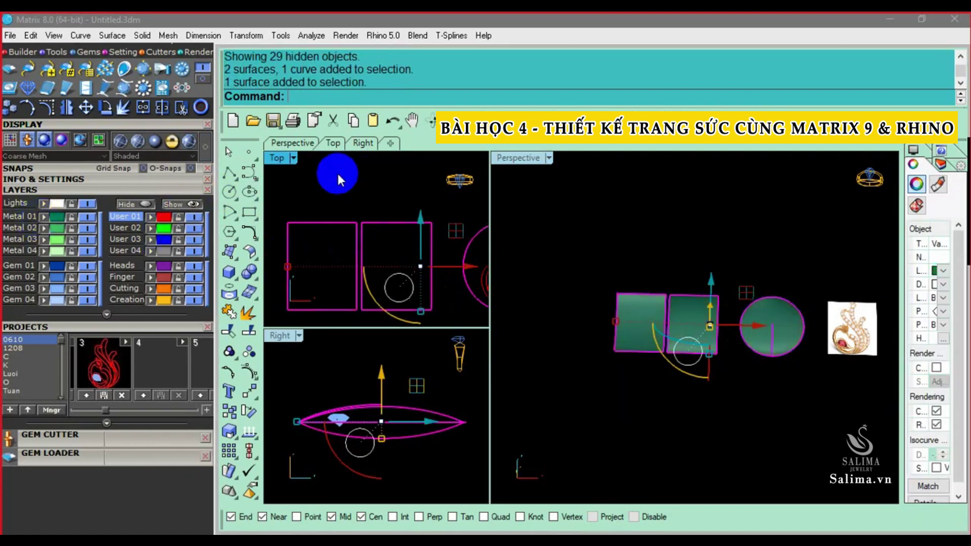
pyautogui.scroll(3, 357, 223)
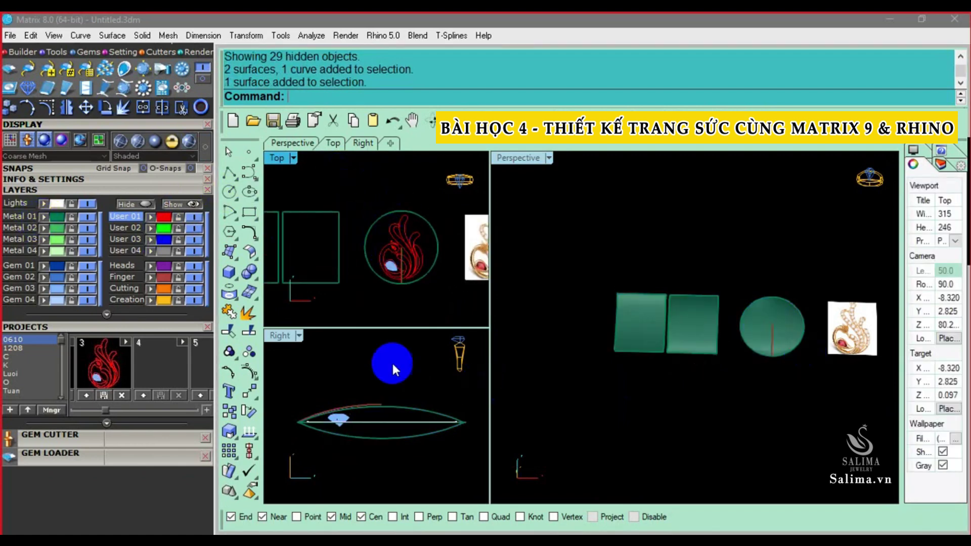
pyautogui.moveTo(889, 347)
pyautogui.mouseDown(button='right')
pyautogui.moveTo(770, 369)
pyautogui.moveTo(447, 354)
pyautogui.mouseUp(button='right')
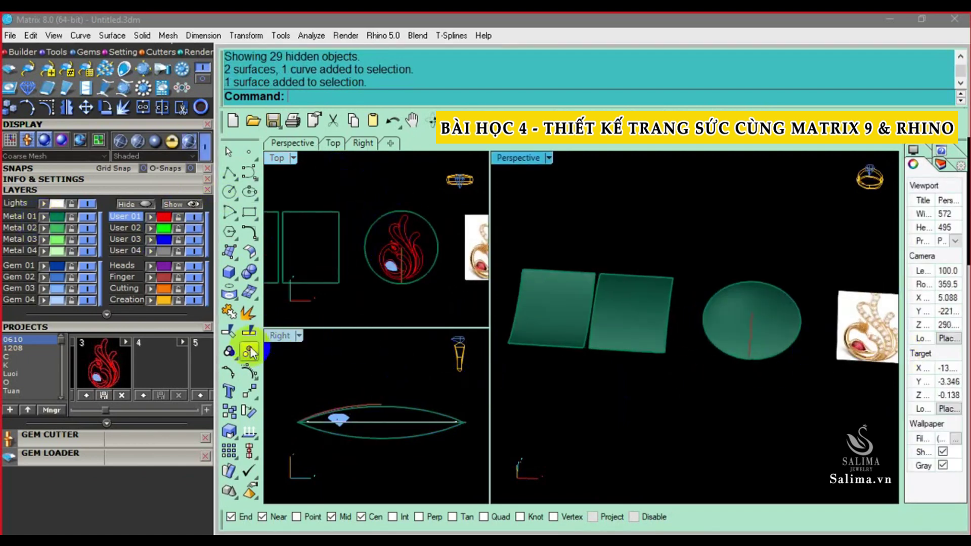
# Delete one of the overlapping duplicate objects near the surfaces
pyautogui.click(230, 299)
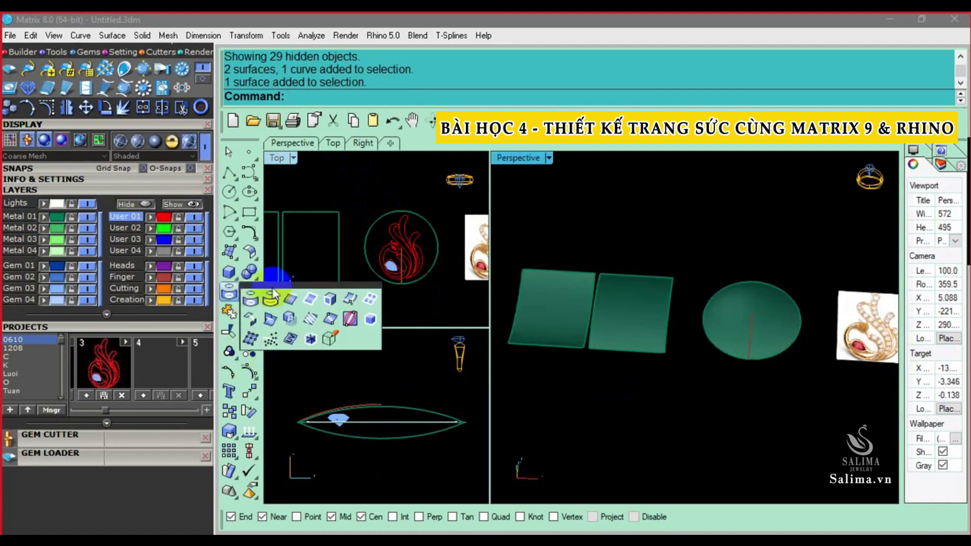
pyautogui.moveTo(283, 291); pyautogui.dragTo(516, 357)
pyautogui.moveTo(739, 357)
pyautogui.mouseDown(button='right')
pyautogui.moveTo(767, 335)
pyautogui.moveTo(754, 298)
pyautogui.mouseUp(button='right')
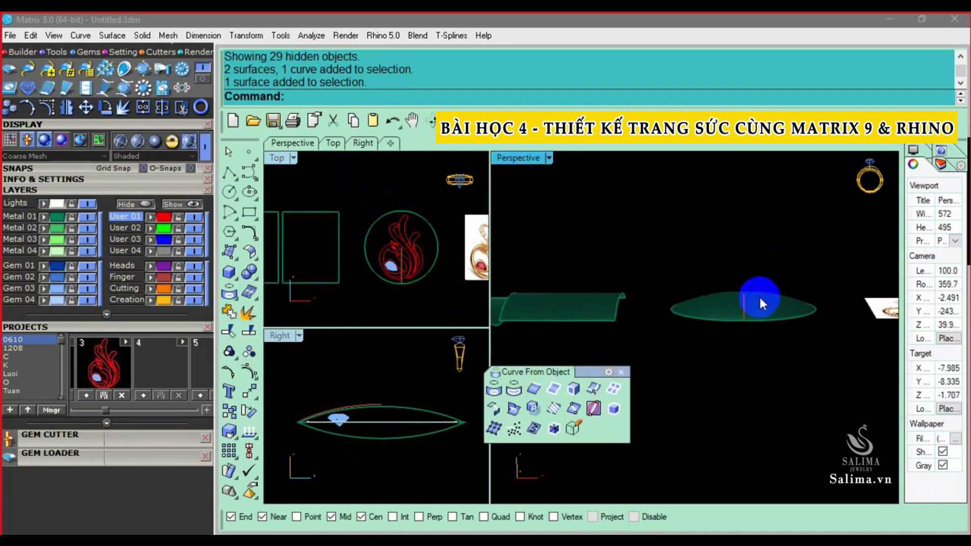
pyautogui.scroll(3, 764, 303)
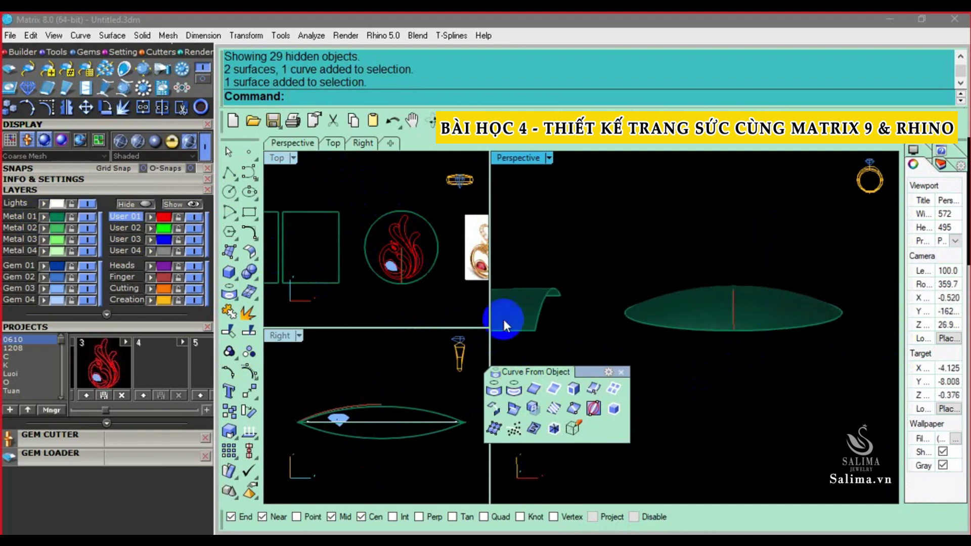
pyautogui.scroll(3, 403, 273)
pyautogui.scroll(2, 394, 261)
pyautogui.click(386, 251)
pyautogui.click(424, 284)
pyautogui.press('Delete')
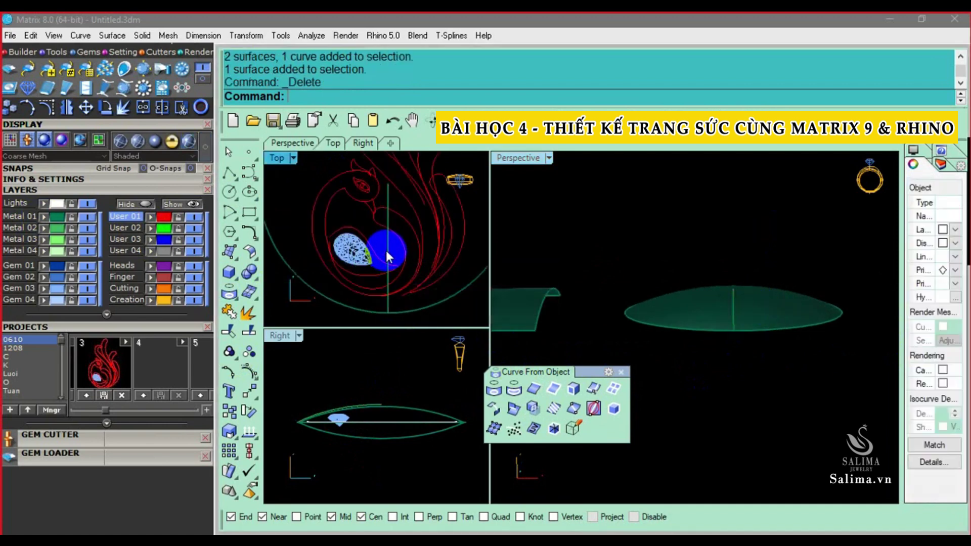
# Start the Pull command with the dome as the target surface
pyautogui.moveTo(717, 296); pyautogui.dragTo(638, 365, button='right')
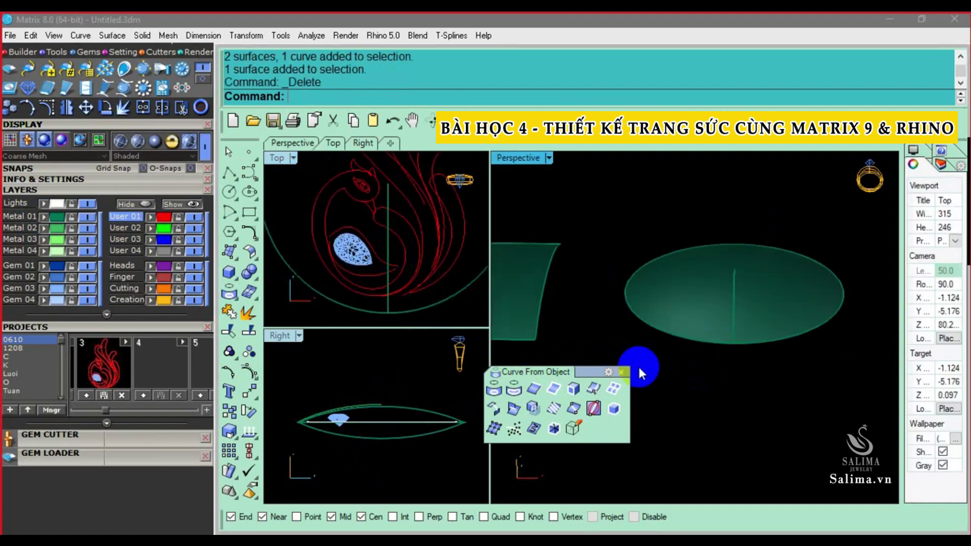
pyautogui.click(495, 395)
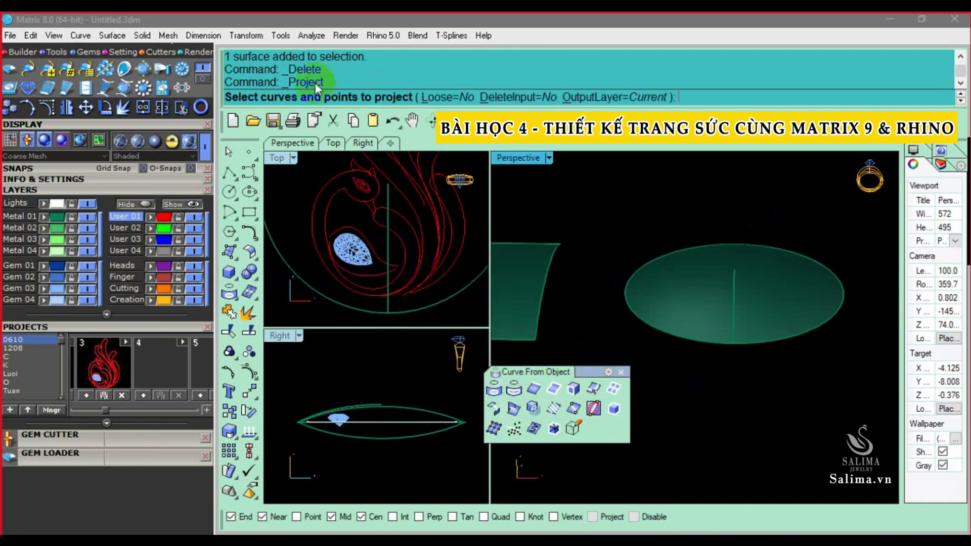
pyautogui.click(514, 389)
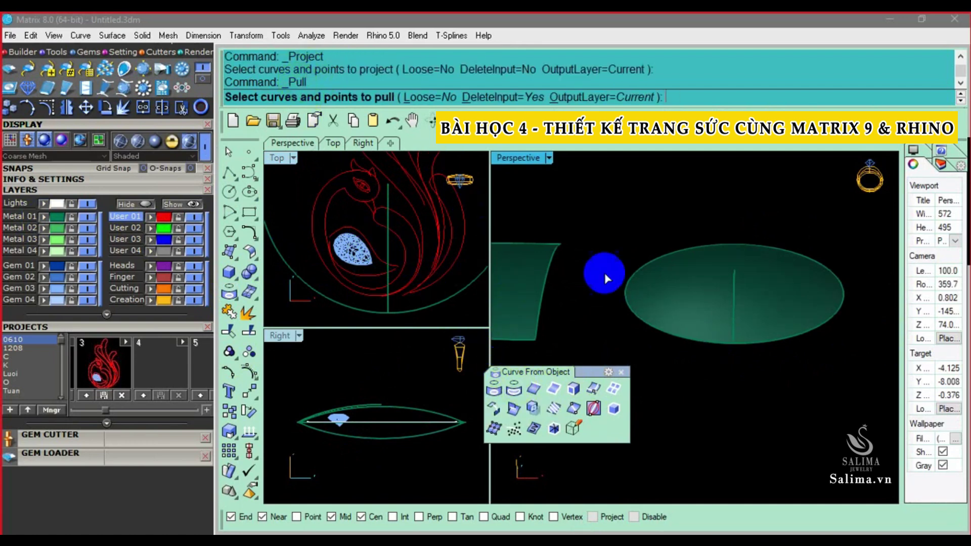
pyautogui.moveTo(739, 345)
pyautogui.mouseDown(button='right')
pyautogui.moveTo(702, 353)
pyautogui.moveTo(741, 324)
pyautogui.mouseUp(button='right')
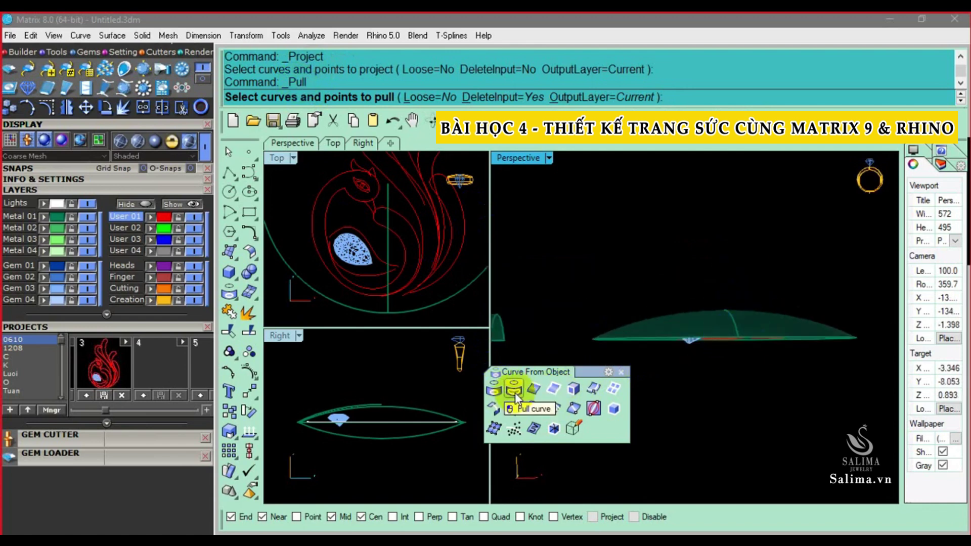
pyautogui.click(494, 390)
pyautogui.click(514, 383)
pyautogui.click(571, 374)
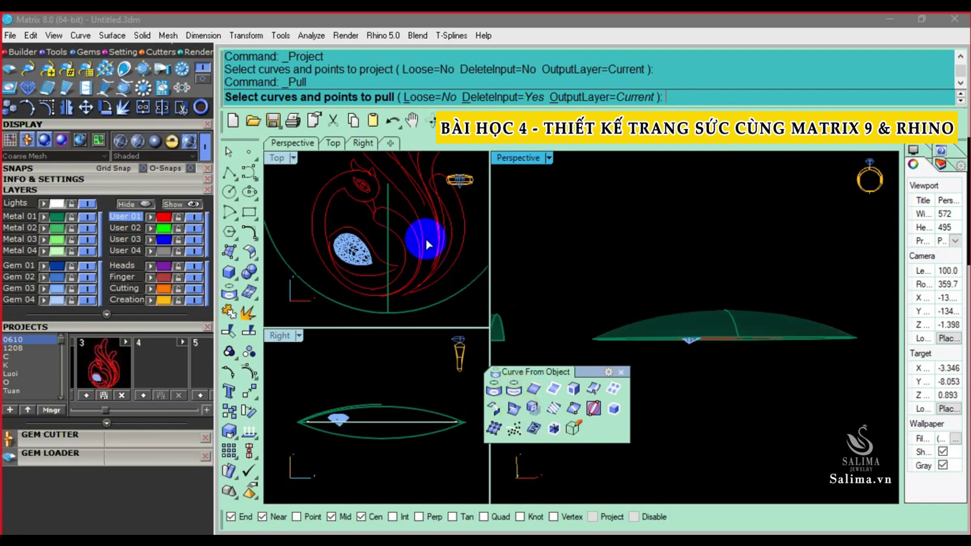
# Window-select the peacock flame curves in the Top view for pulling
pyautogui.scroll(-3, 412, 235)
pyautogui.moveTo(412, 235); pyautogui.dragTo(408, 243, button='right')
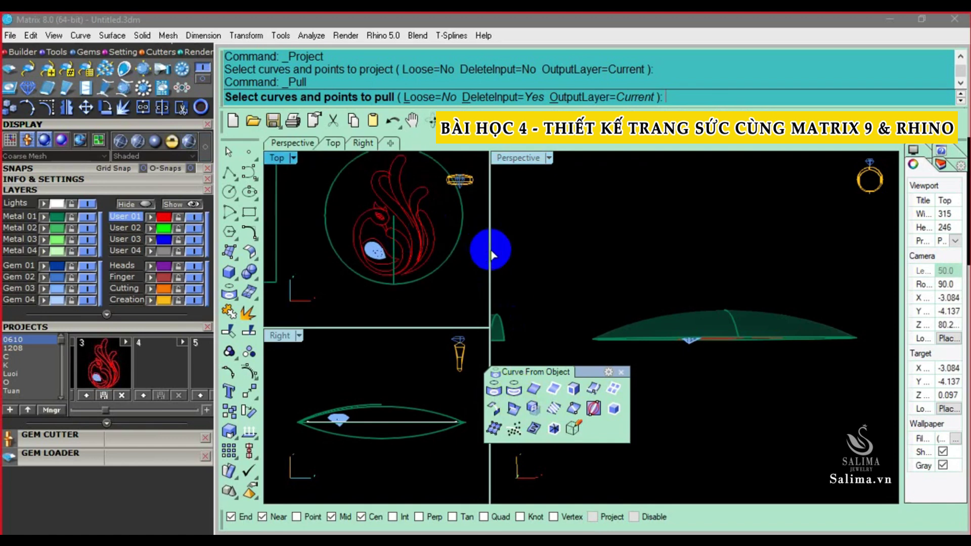
pyautogui.moveTo(604, 275)
pyautogui.mouseDown(button='right')
pyautogui.moveTo(657, 305)
pyautogui.moveTo(667, 334)
pyautogui.moveTo(761, 320)
pyautogui.moveTo(763, 356)
pyautogui.moveTo(653, 262)
pyautogui.mouseUp(button='right')
pyautogui.scroll(-3, 423, 235)
pyautogui.moveTo(378, 176); pyautogui.dragTo(434, 291)
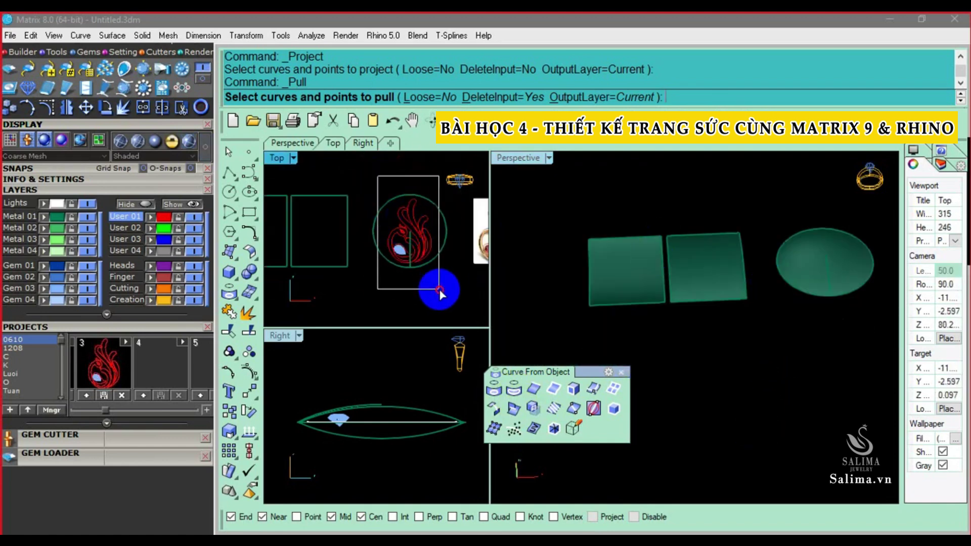
# Start copying the flame curves from the Transform toolbar with a base point set
pyautogui.click(248, 392)
pyautogui.moveTo(319, 380); pyautogui.dragTo(531, 261)
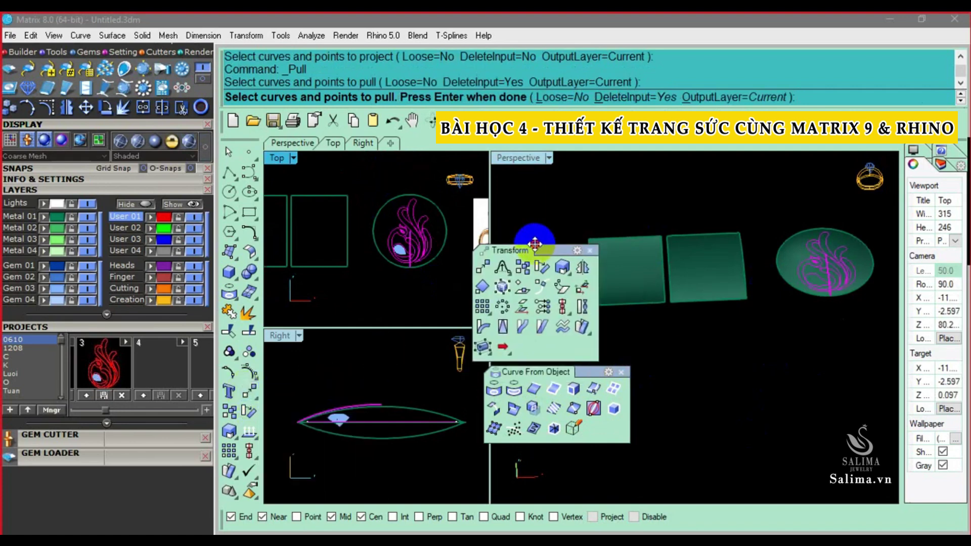
pyautogui.click(523, 266)
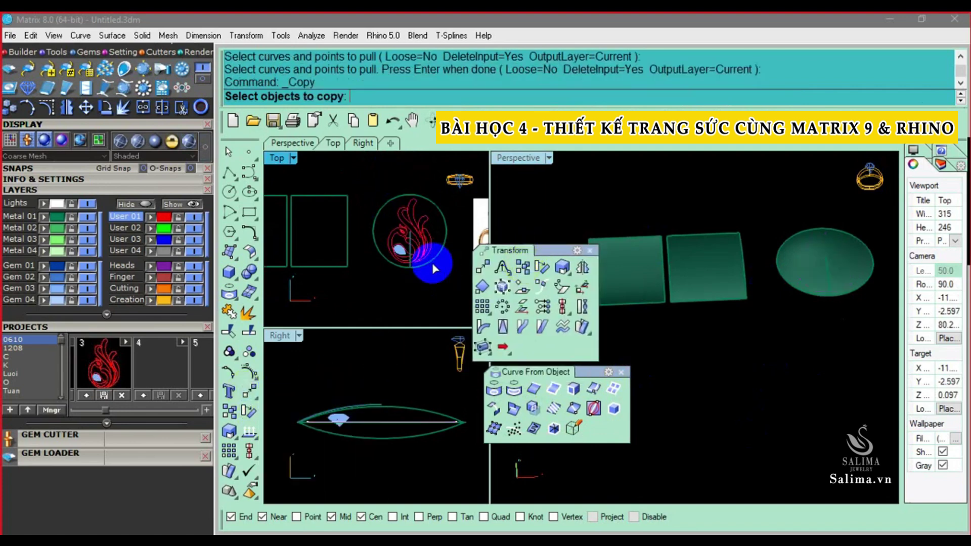
pyautogui.moveTo(355, 150); pyautogui.dragTo(438, 270)
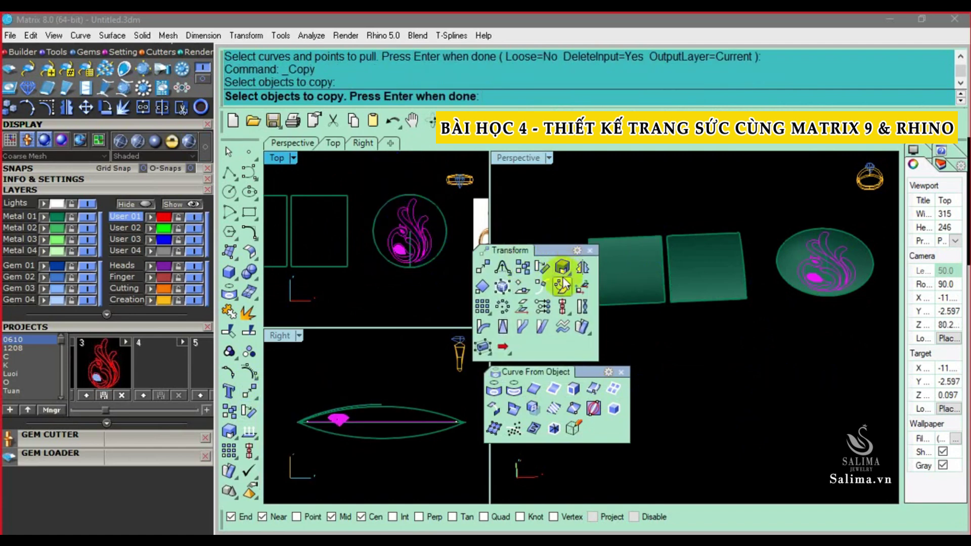
pyautogui.click(410, 234)
pyautogui.rightClick(390, 172)
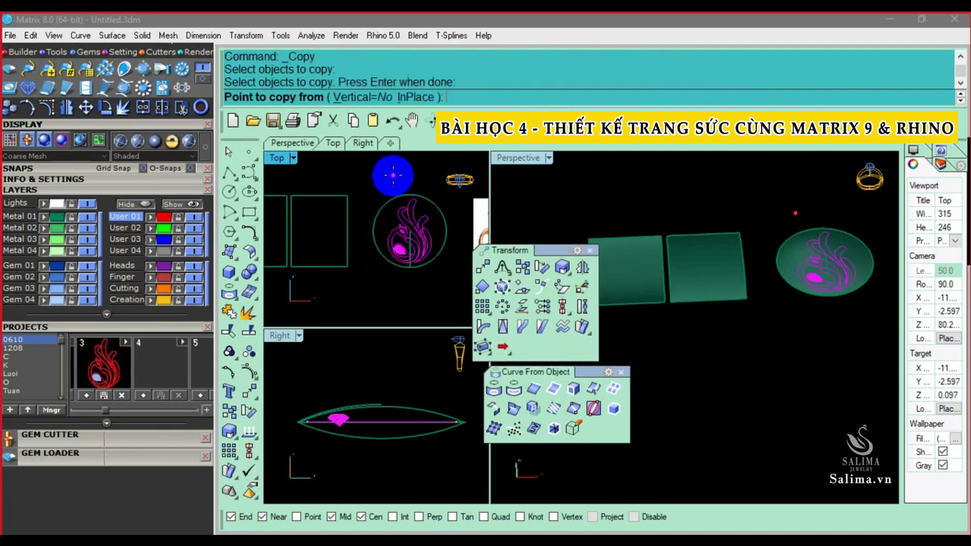
pyautogui.moveTo(368, 256); pyautogui.dragTo(409, 278, button='right')
pyautogui.click(408, 278)
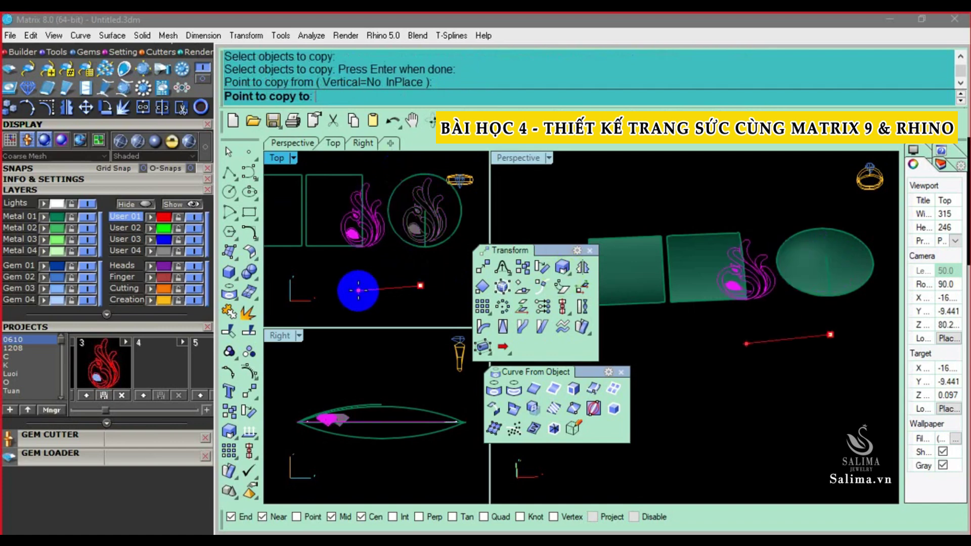
# Place flame-curve copies at distances 30, 40 and 50, over both square bases
pyautogui.scroll(-2, 363, 281)
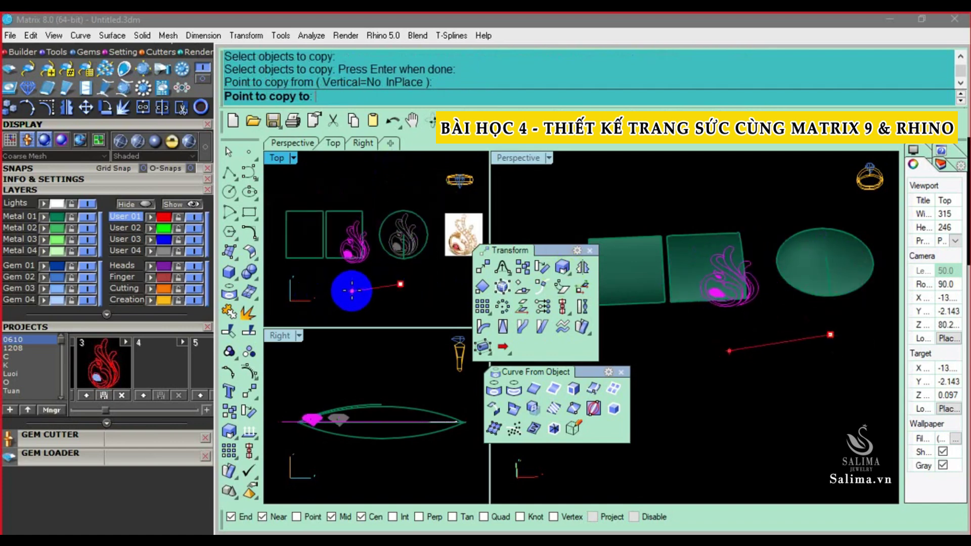
pyautogui.write('30')
pyautogui.press('Return')
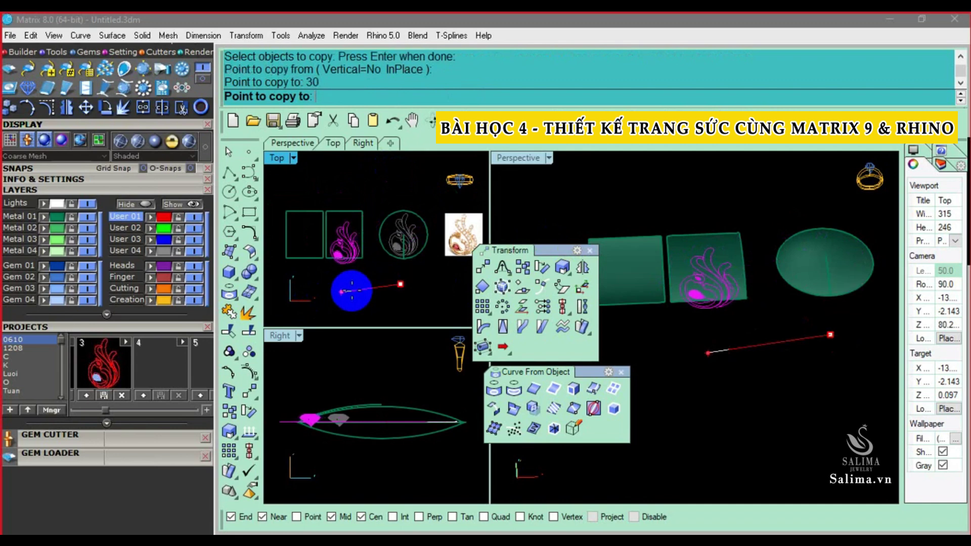
pyautogui.click(401, 284)
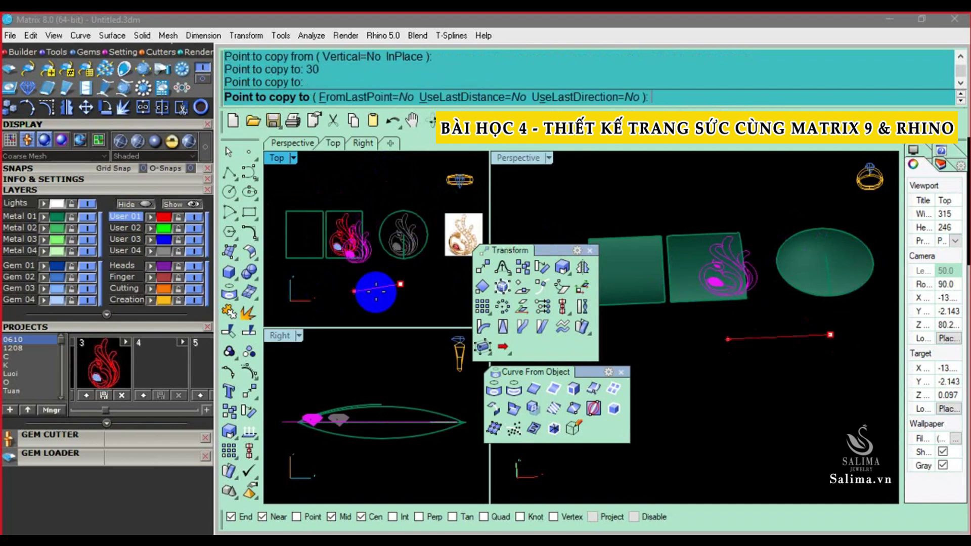
pyautogui.moveTo(400, 285); pyautogui.dragTo(425, 295, button='right')
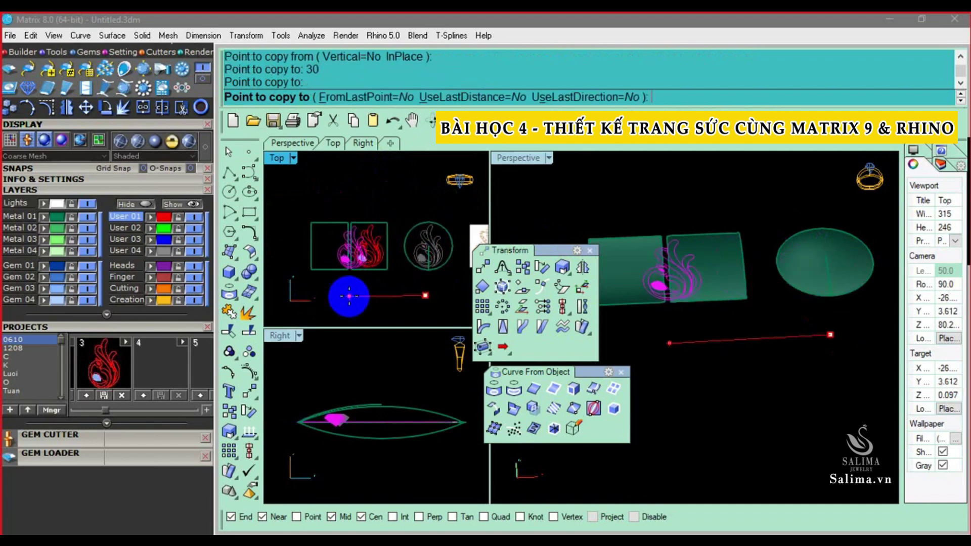
pyautogui.write('40')
pyautogui.press('Return')
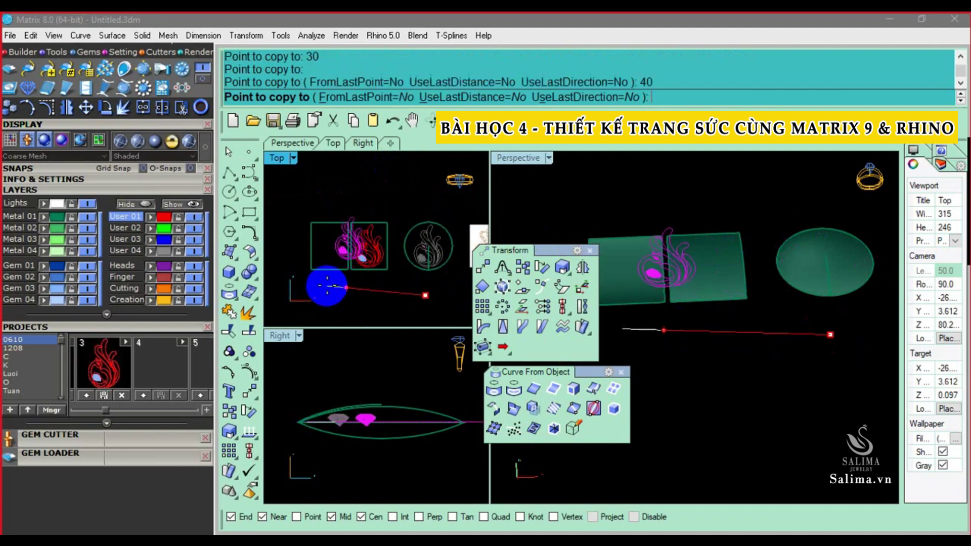
pyautogui.write('0')
pyautogui.press('Return')
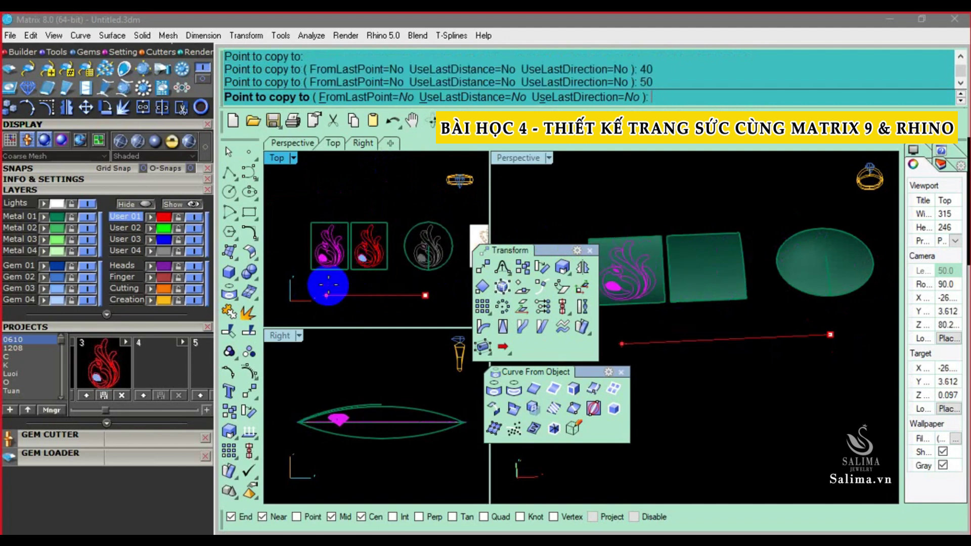
pyautogui.click(326, 295)
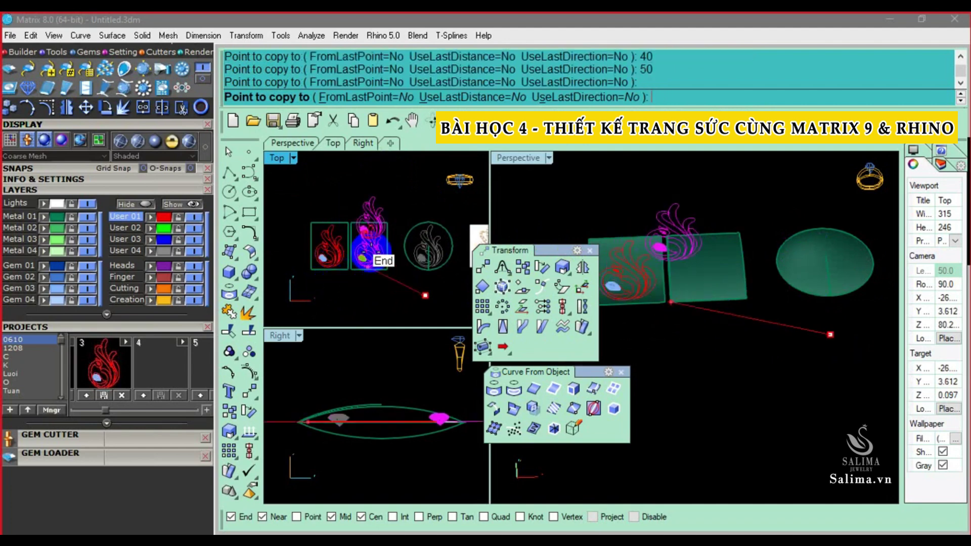
pyautogui.press('Return')
# Close the Transform toolbar and orbit to a near side-on view of the copies
pyautogui.scroll(1, 390, 281)
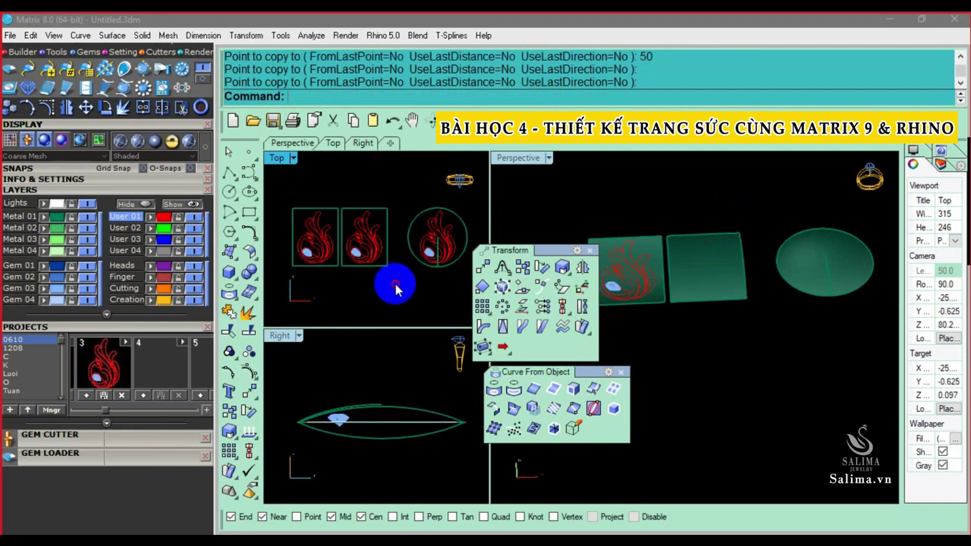
pyautogui.click(589, 250)
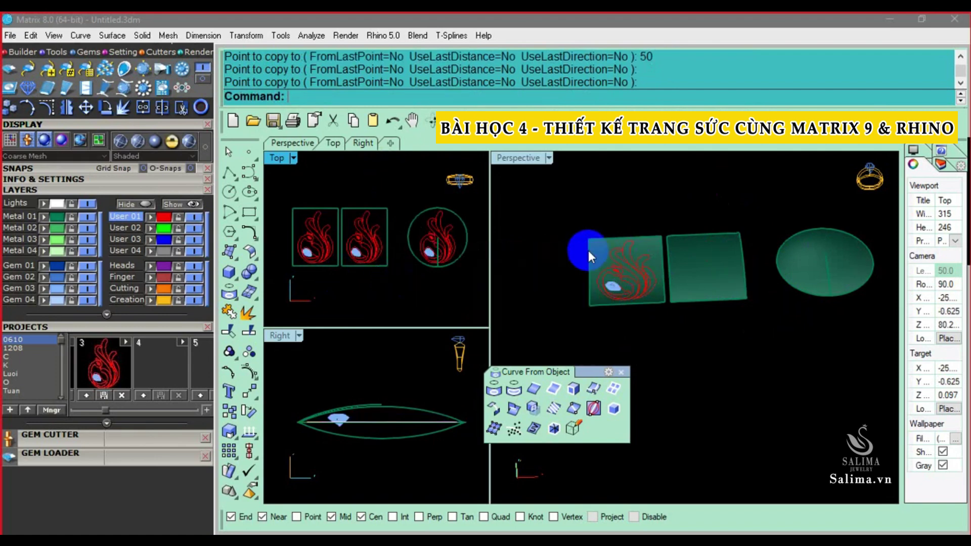
pyautogui.moveTo(622, 266); pyautogui.dragTo(731, 303, button='right')
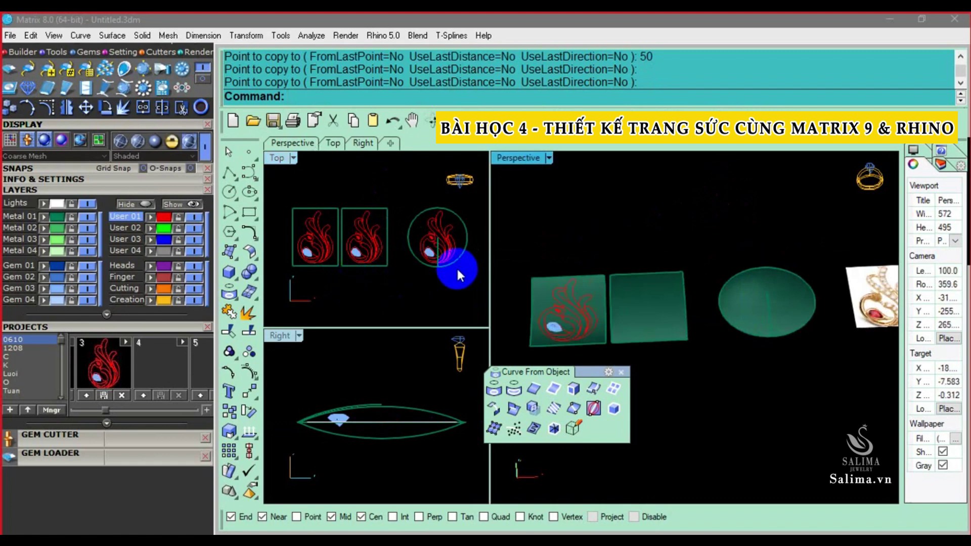
pyautogui.scroll(-3, 384, 412)
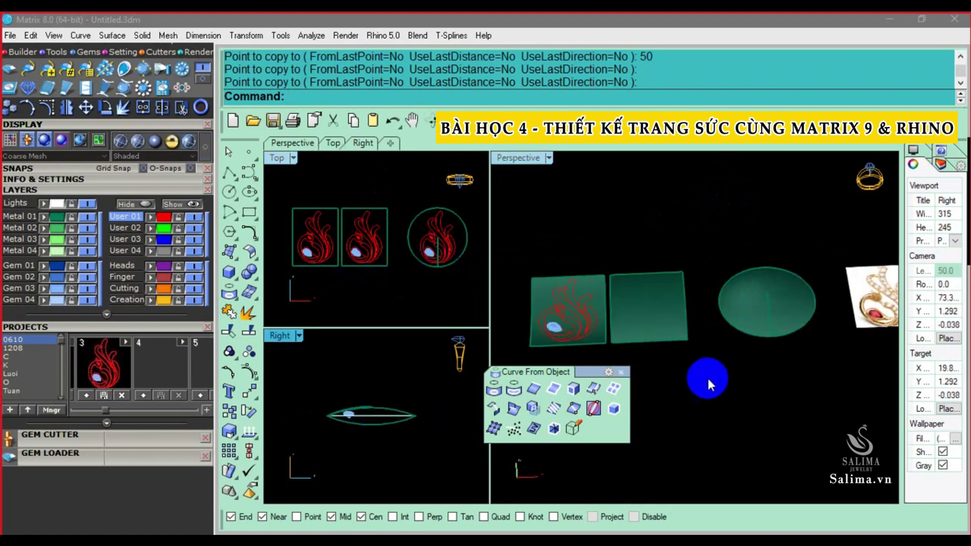
pyautogui.moveTo(707, 376)
pyautogui.mouseDown(button='right')
pyautogui.moveTo(575, 336)
pyautogui.moveTo(616, 327)
pyautogui.mouseUp(button='right')
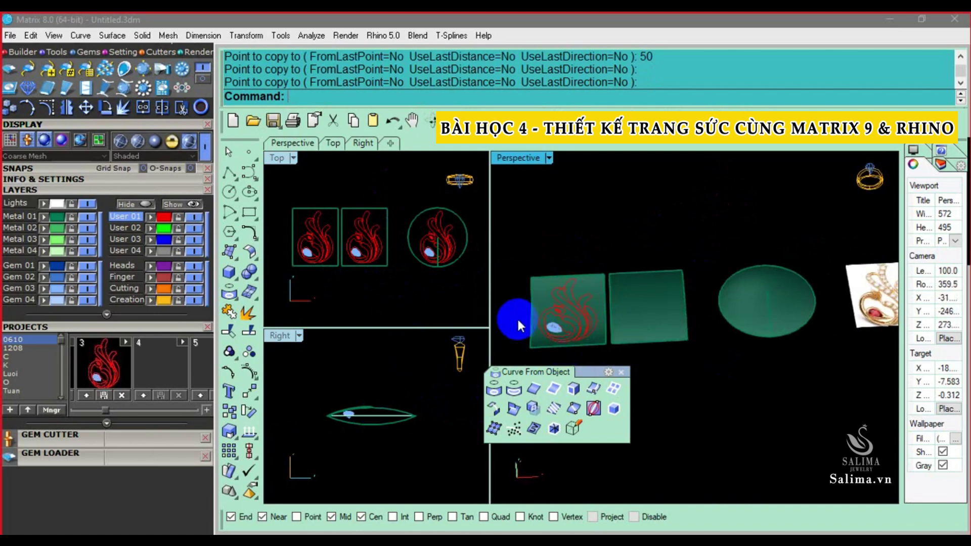
pyautogui.moveTo(705, 336)
pyautogui.mouseDown(button='right')
pyautogui.moveTo(748, 293)
pyautogui.moveTo(738, 308)
pyautogui.moveTo(718, 287)
pyautogui.moveTo(719, 345)
pyautogui.mouseUp(button='right')
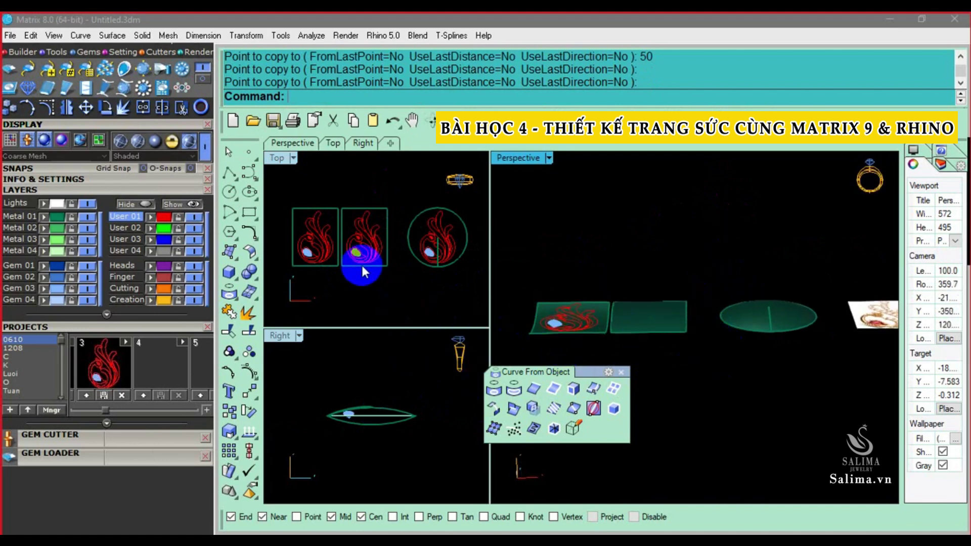
pyautogui.scroll(2, 319, 248)
# Select the left flame's curves, then cancel an accidental copy of them
pyautogui.click(323, 253)
pyautogui.moveTo(374, 280); pyautogui.dragTo(363, 287, button='right')
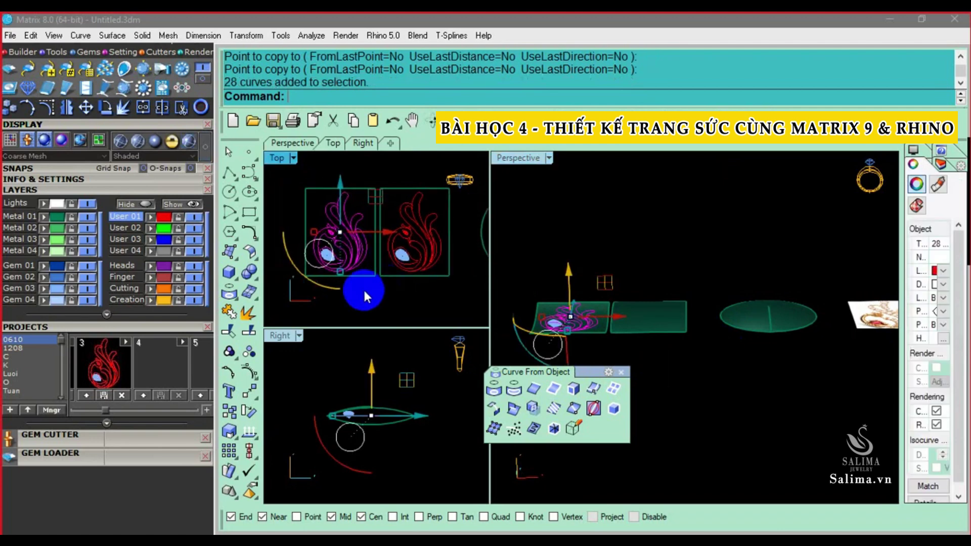
pyautogui.scroll(3, 329, 244)
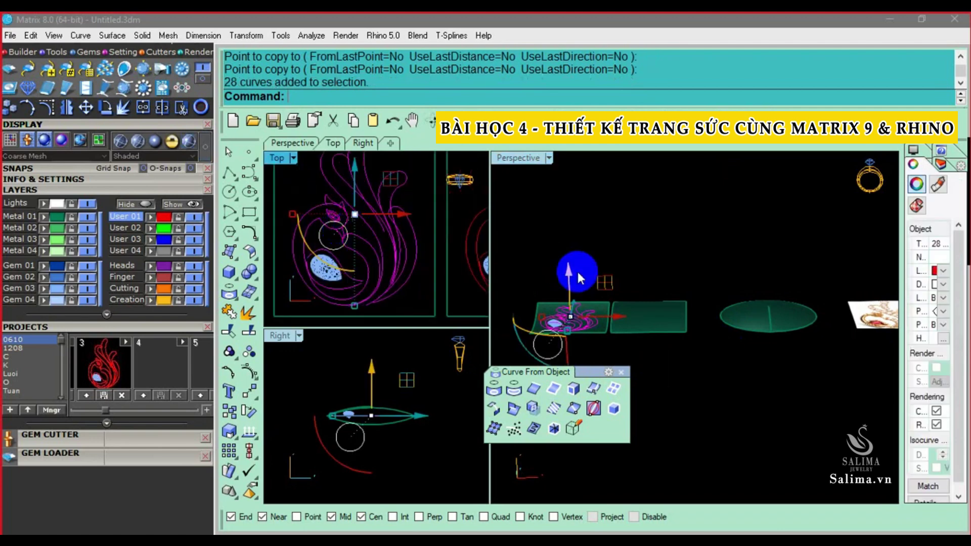
pyautogui.moveTo(577, 269); pyautogui.dragTo(575, 296, button='right')
pyautogui.click(249, 371)
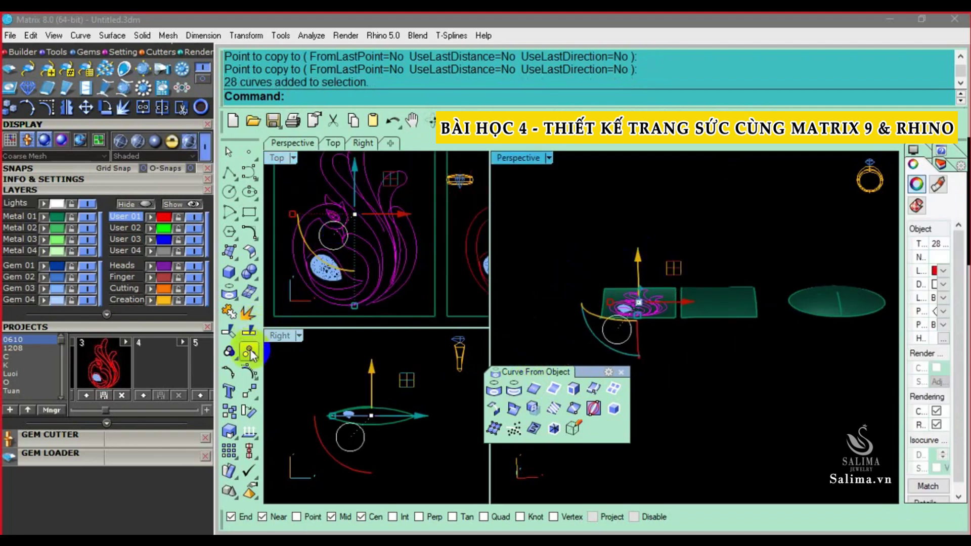
pyautogui.press('Escape')
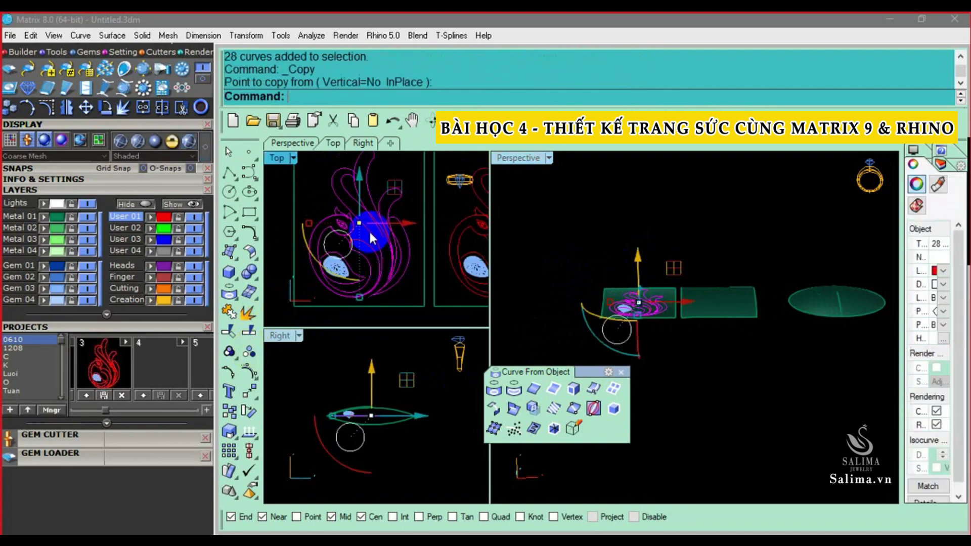
pyautogui.scroll(-3, 369, 231)
pyautogui.scroll(3, 657, 309)
# Lift the left flame's curves above the base surface
pyautogui.click(645, 298)
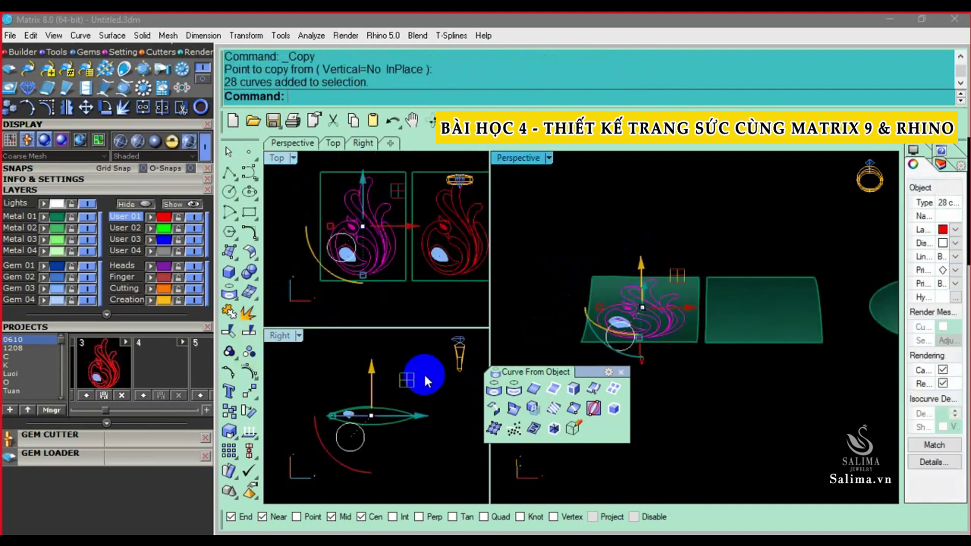
pyautogui.moveTo(369, 389); pyautogui.dragTo(372, 379)
pyautogui.click(659, 316)
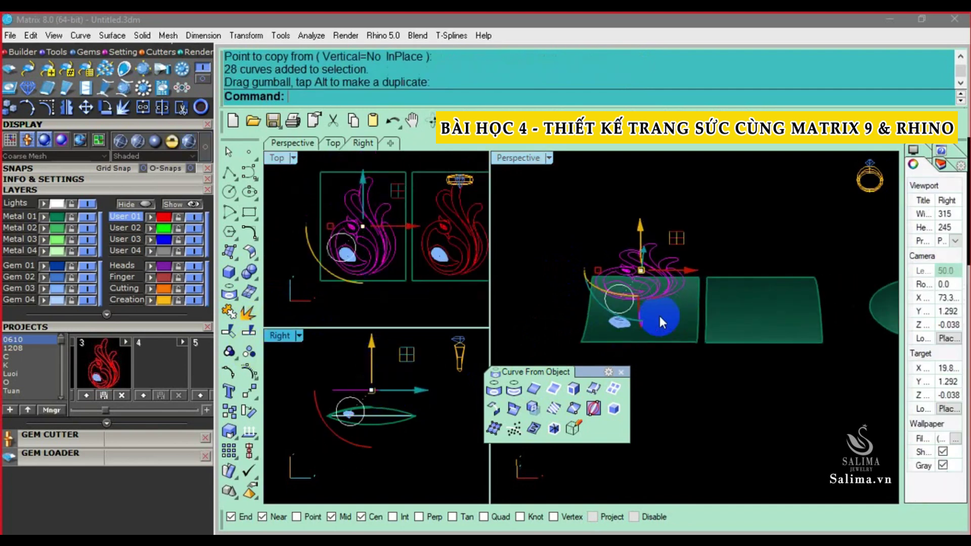
pyautogui.moveTo(660, 317)
pyautogui.mouseDown(button='right')
pyautogui.moveTo(737, 253)
pyautogui.moveTo(664, 310)
pyautogui.moveTo(594, 295)
pyautogui.moveTo(630, 326)
pyautogui.mouseUp(button='right')
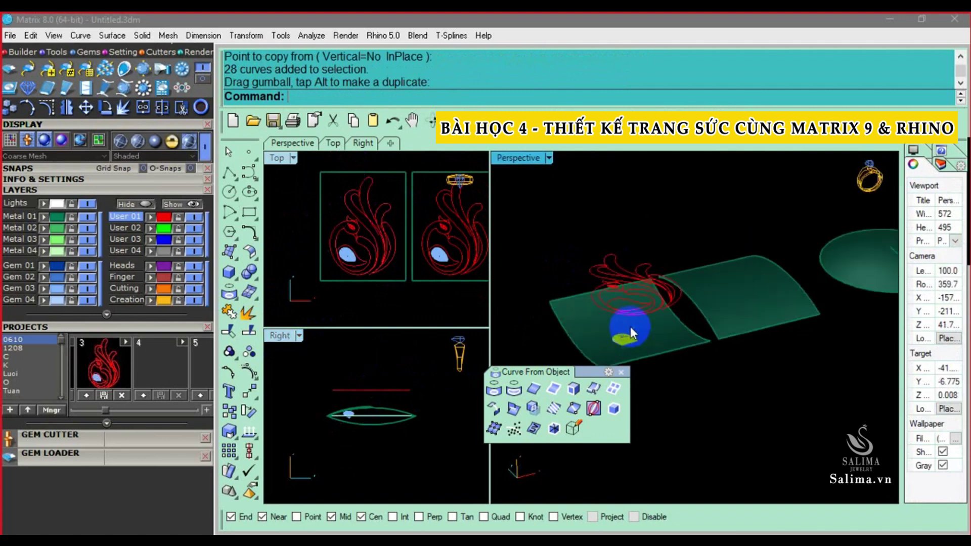
# Hide the gem block sitting on the base surface with H
pyautogui.click(630, 326)
pyautogui.scroll(2, 633, 332)
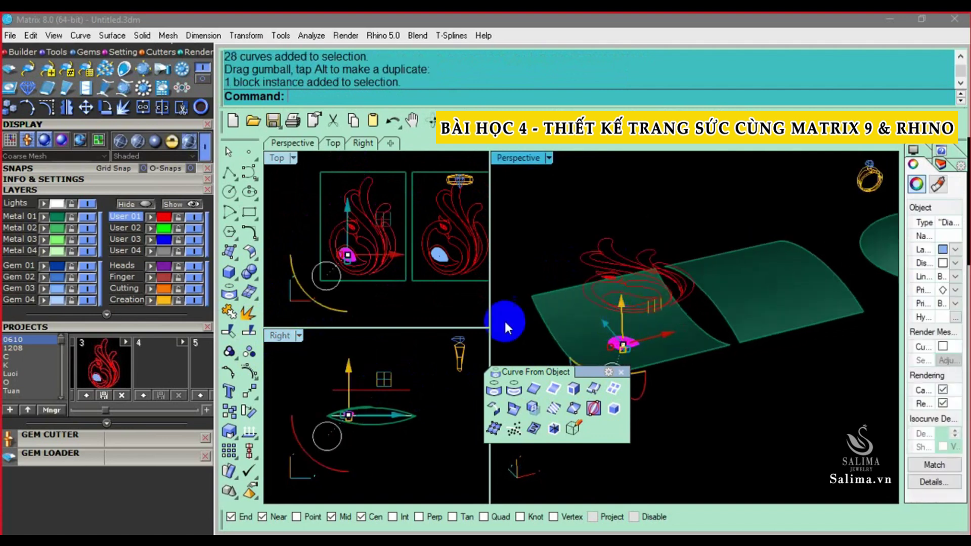
pyautogui.write('h')
pyautogui.press('Return')
pyautogui.moveTo(759, 256)
pyautogui.mouseDown(button='right')
pyautogui.moveTo(704, 358)
pyautogui.moveTo(650, 267)
pyautogui.moveTo(710, 260)
pyautogui.mouseUp(button='right')
# Raise the flame curves higher above the curved base surface
pyautogui.click(710, 273)
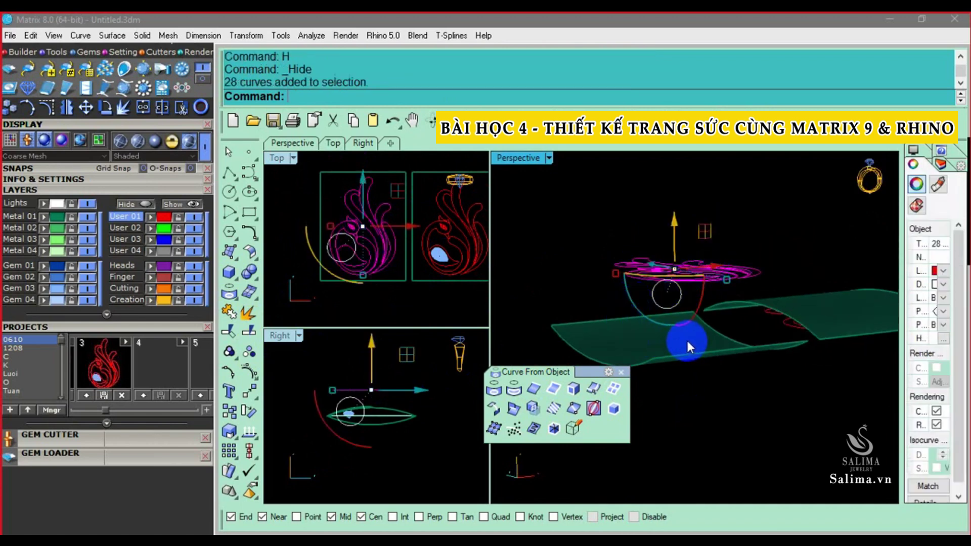
pyautogui.moveTo(687, 336); pyautogui.dragTo(696, 312, button='right')
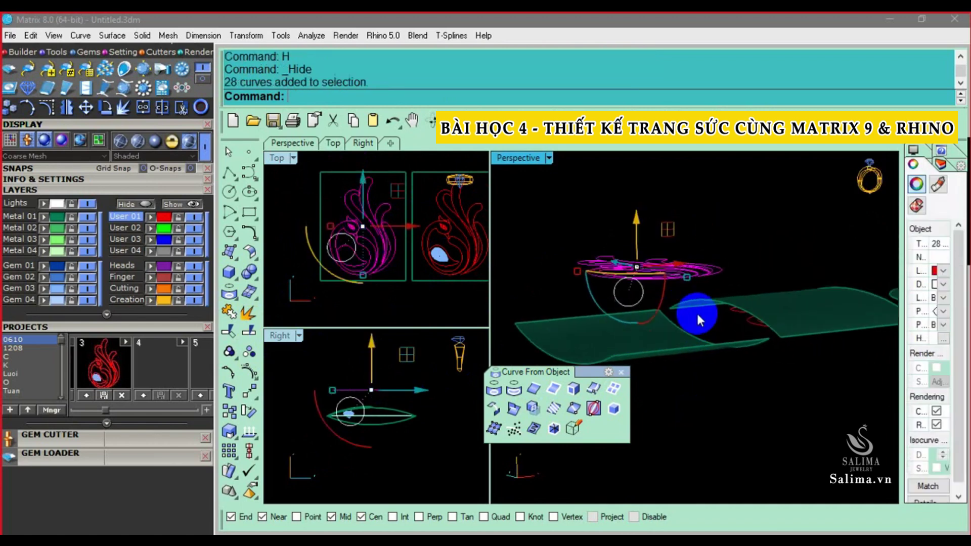
pyautogui.click(695, 341)
pyautogui.press('Escape')
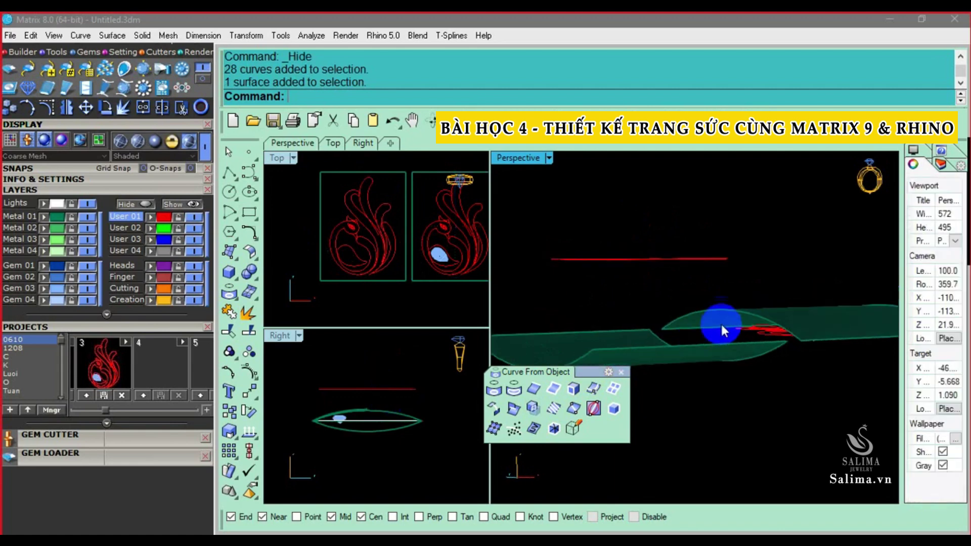
pyautogui.click(781, 334)
pyautogui.moveTo(775, 332); pyautogui.dragTo(819, 217)
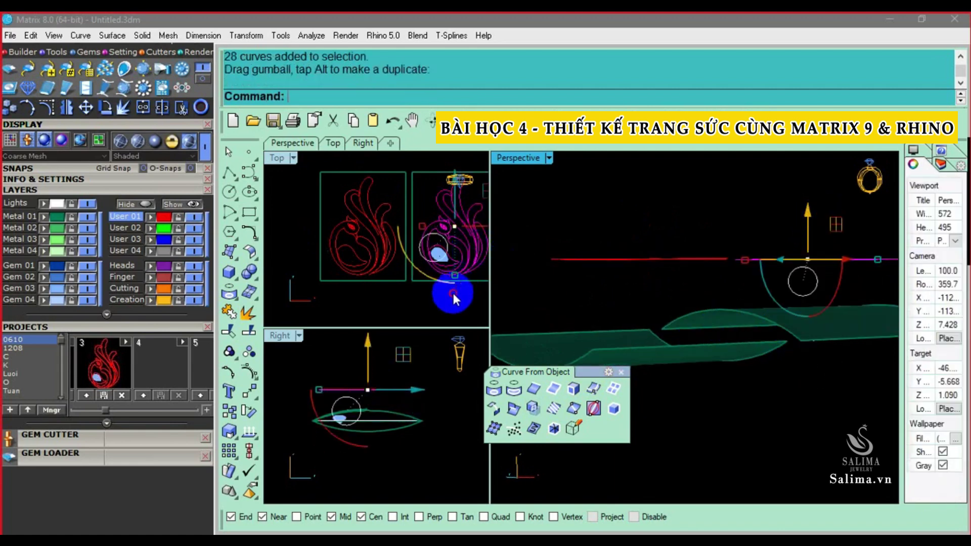
# Hide another block with the H command
pyautogui.keyDown('shift'); pyautogui.click(440, 255); pyautogui.keyUp('shift')
pyautogui.scroll(-3, 440, 254)
pyautogui.write('h')
pyautogui.press('Return')
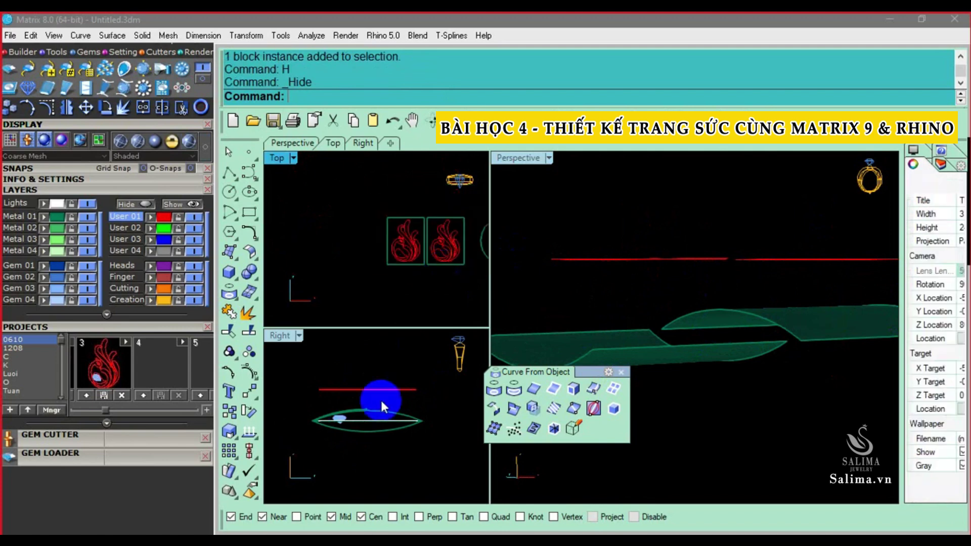
pyautogui.moveTo(693, 325); pyautogui.dragTo(751, 329, button='right')
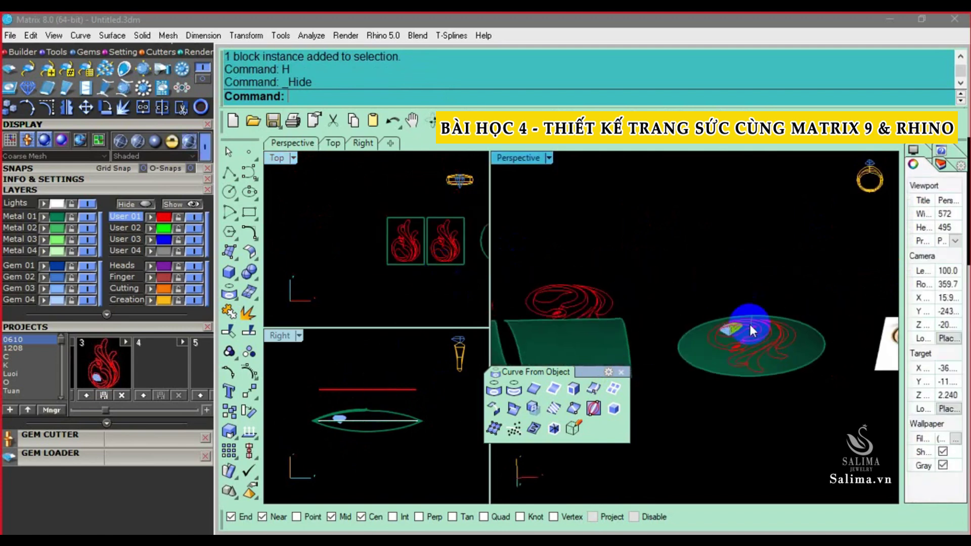
pyautogui.moveTo(751, 330); pyautogui.dragTo(706, 374, button='right')
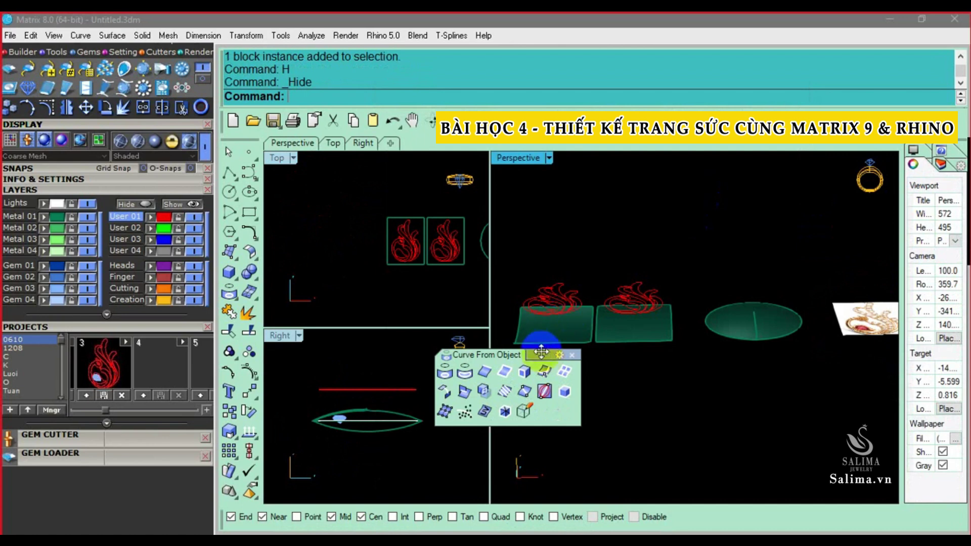
# Move the floating panel aside and reselect the left peacock's 28 curves
pyautogui.moveTo(541, 351)
pyautogui.mouseDown()
pyautogui.moveTo(454, 263)
pyautogui.moveTo(485, 315)
pyautogui.mouseUp()
pyautogui.scroll(5, 690, 287)
pyautogui.scroll(3, 644, 301)
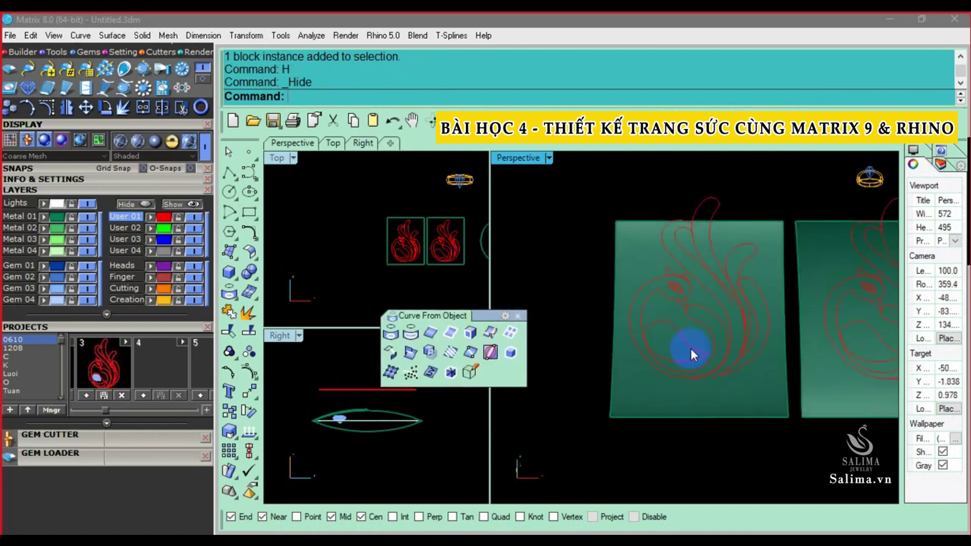
pyautogui.moveTo(691, 348); pyautogui.dragTo(696, 247, button='right')
pyautogui.moveTo(412, 258); pyautogui.dragTo(379, 251, button='right')
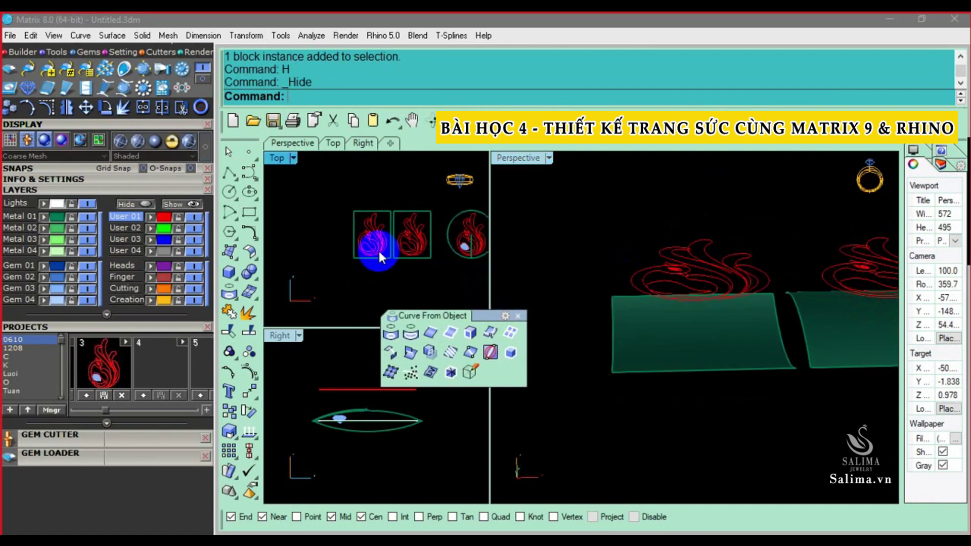
pyautogui.scroll(5, 378, 251)
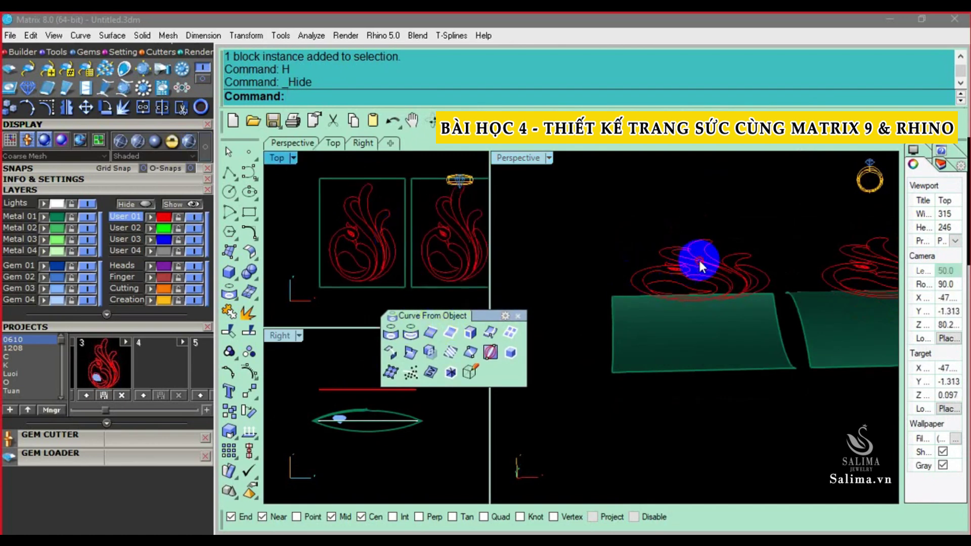
pyautogui.click(701, 264)
# Project the left peacock curves onto the left base surface
pyautogui.click(391, 334)
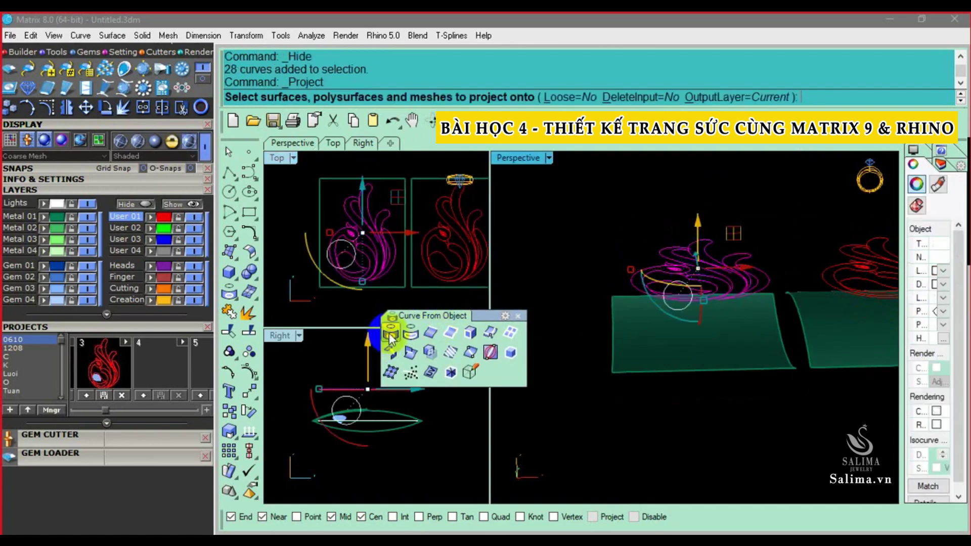
pyautogui.click(338, 178)
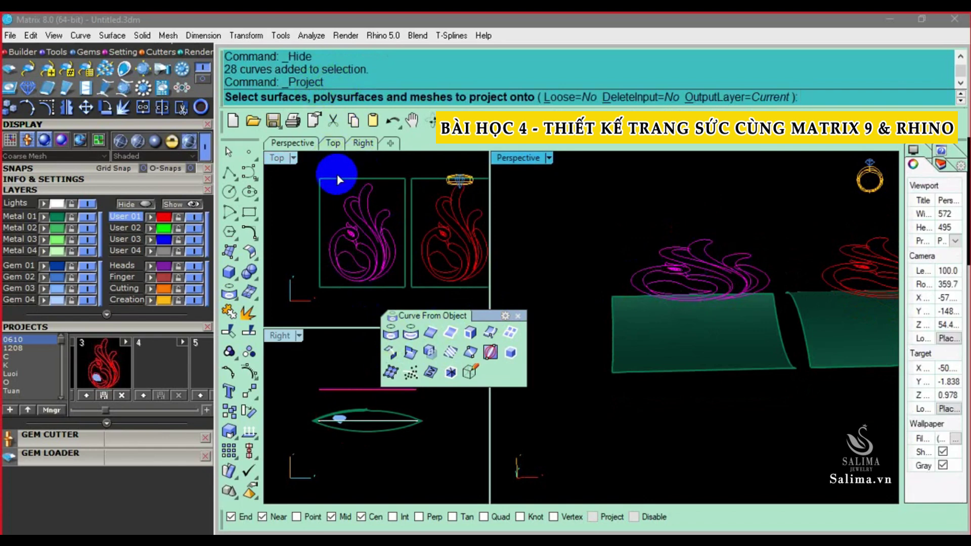
pyautogui.click(379, 186)
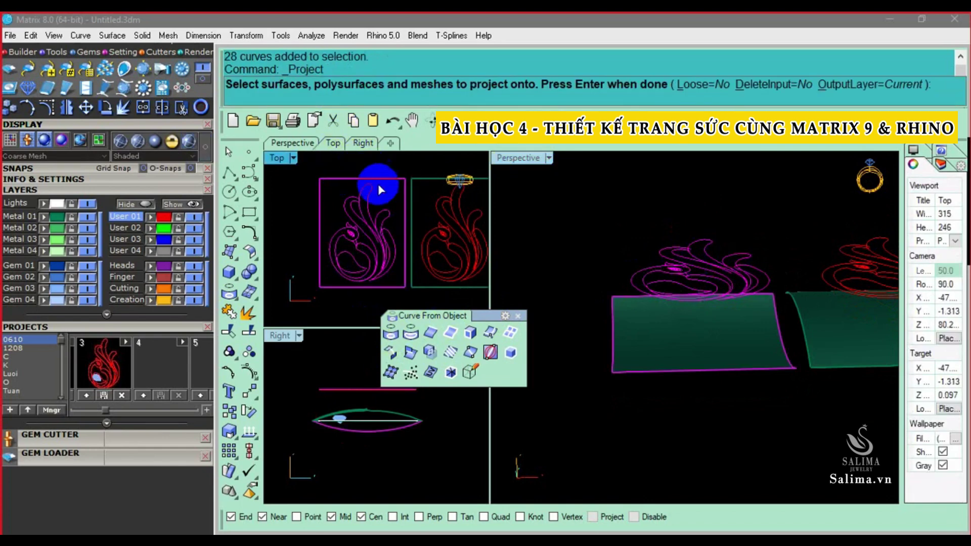
pyautogui.rightClick(372, 200)
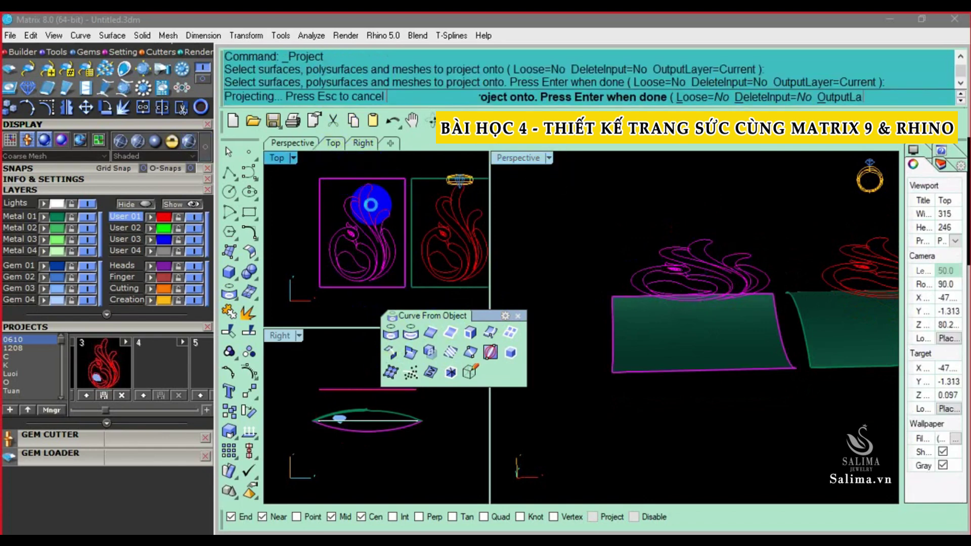
# Window-select the 28 projected curves and inspect them from above
pyautogui.moveTo(617, 211); pyautogui.dragTo(687, 199, button='right')
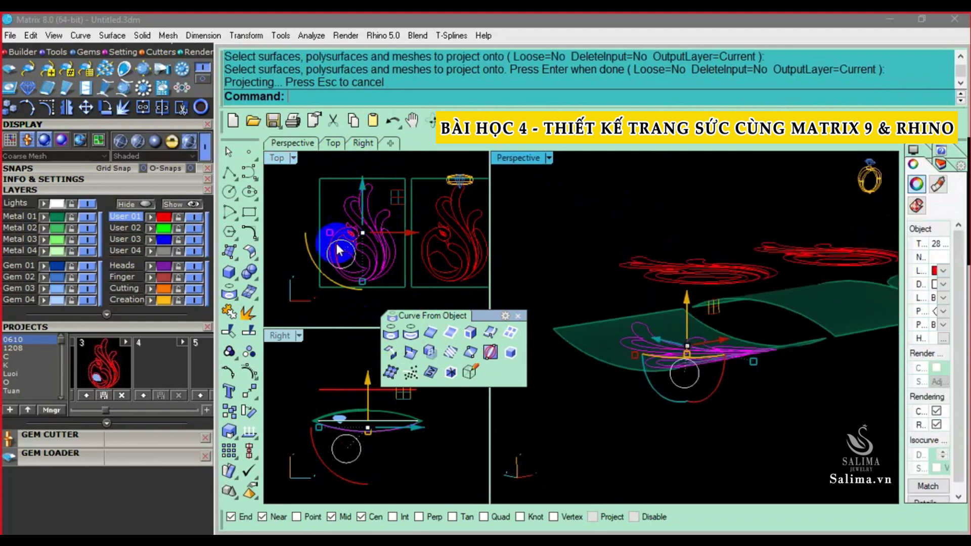
pyautogui.scroll(-2, 341, 238)
pyautogui.press('Escape')
pyautogui.click(673, 348)
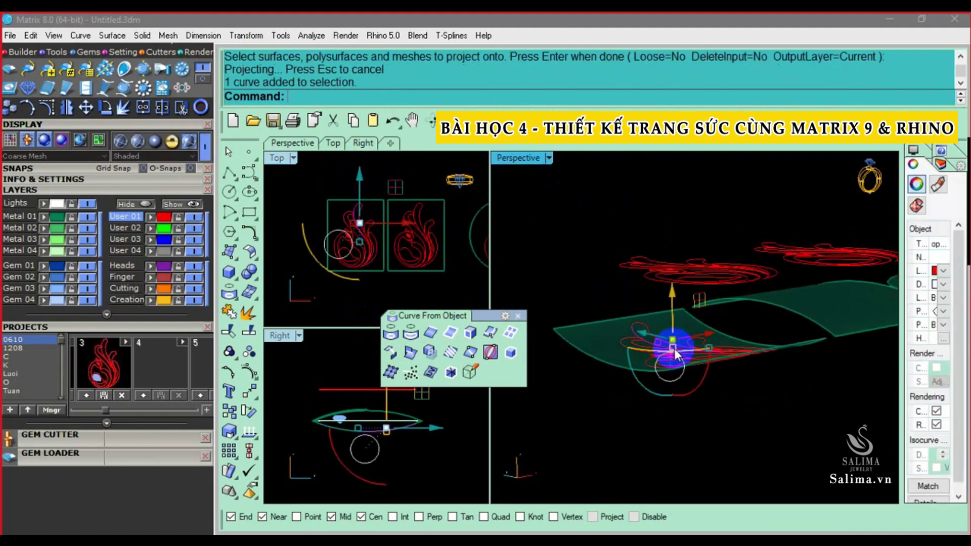
pyautogui.moveTo(667, 348); pyautogui.dragTo(633, 372, button='right')
pyautogui.moveTo(618, 427); pyautogui.dragTo(777, 297)
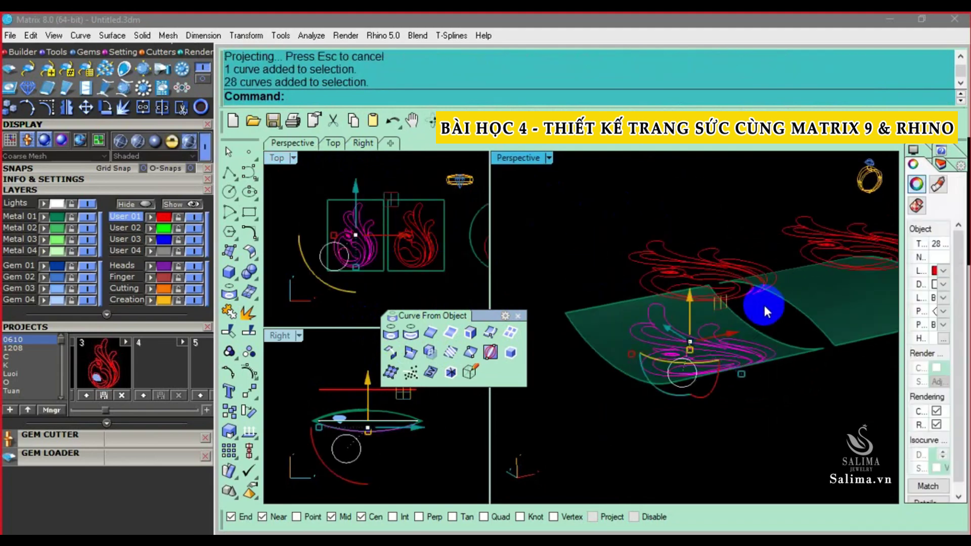
pyautogui.moveTo(616, 415); pyautogui.dragTo(782, 294)
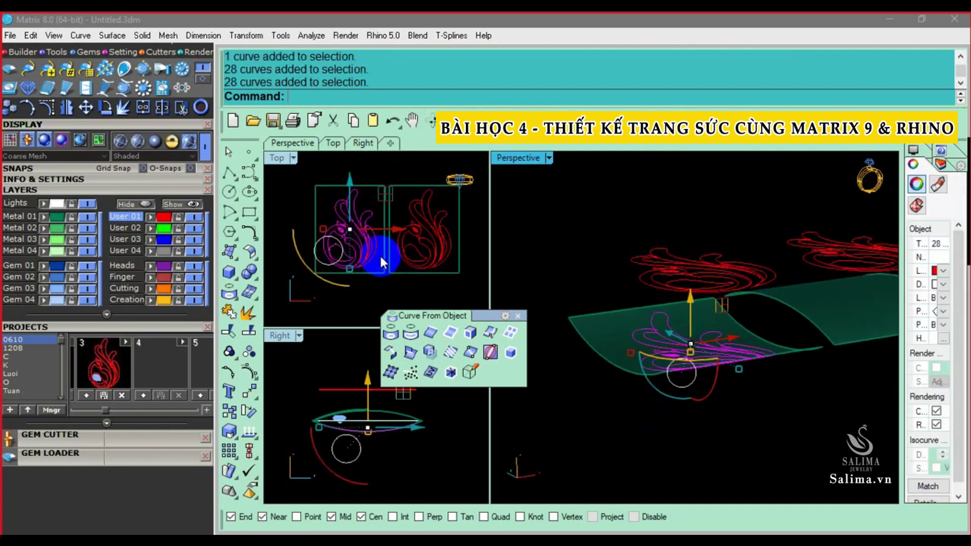
pyautogui.scroll(3, 369, 251)
pyautogui.scroll(2, 360, 250)
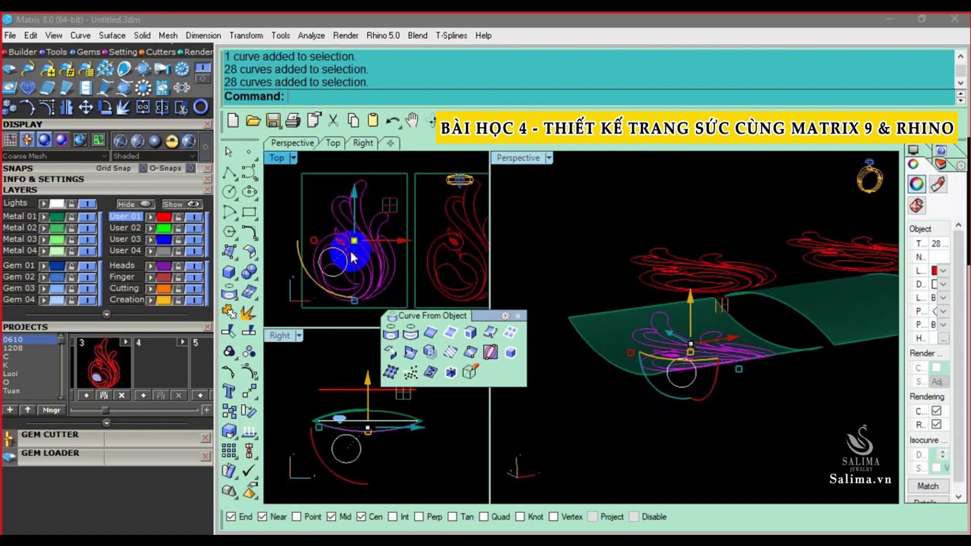
pyautogui.scroll(1, 354, 252)
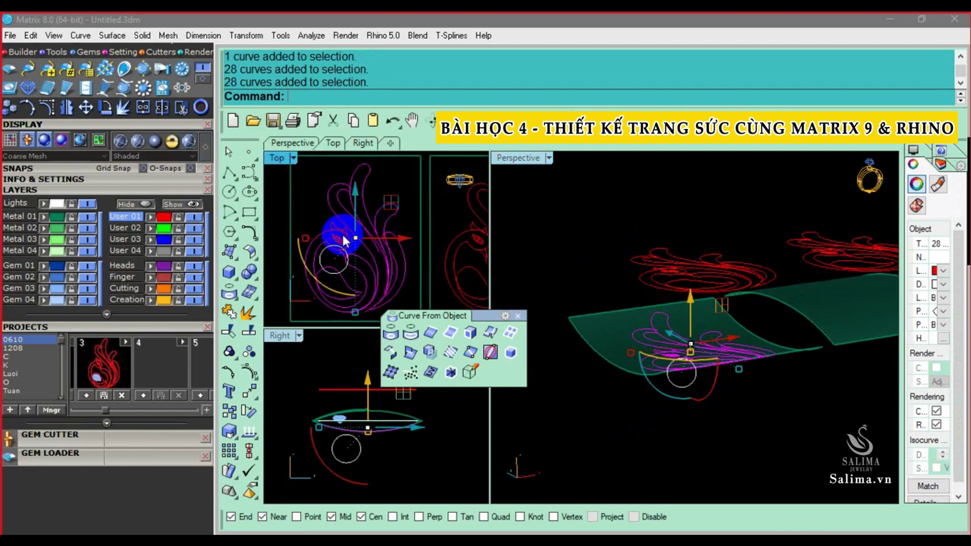
pyautogui.scroll(-1, 369, 218)
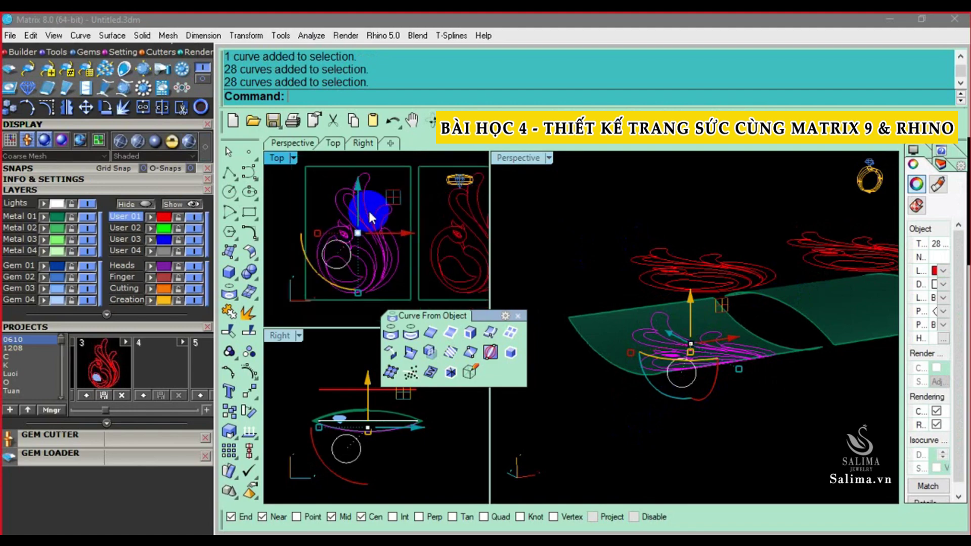
pyautogui.scroll(-1, 371, 217)
pyautogui.moveTo(694, 184)
pyautogui.mouseDown(button='right')
pyautogui.moveTo(644, 221)
pyautogui.moveTo(629, 328)
pyautogui.moveTo(688, 281)
pyautogui.moveTo(696, 293)
pyautogui.mouseUp(button='right')
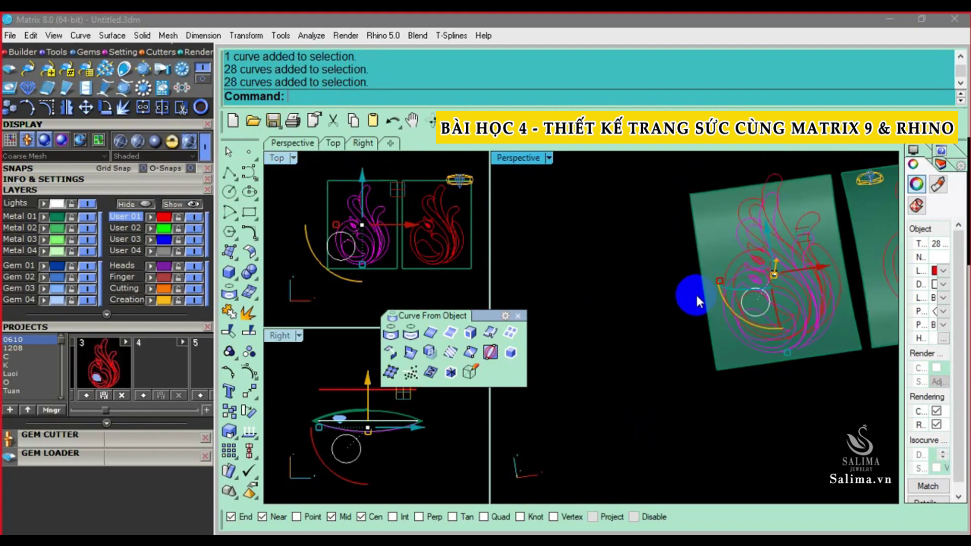
# Nudge the projected curves and base surface sideways with Alt+arrow keys
pyautogui.hotkey('alt', 'Left')
pyautogui.hotkey('alt', 'Left')
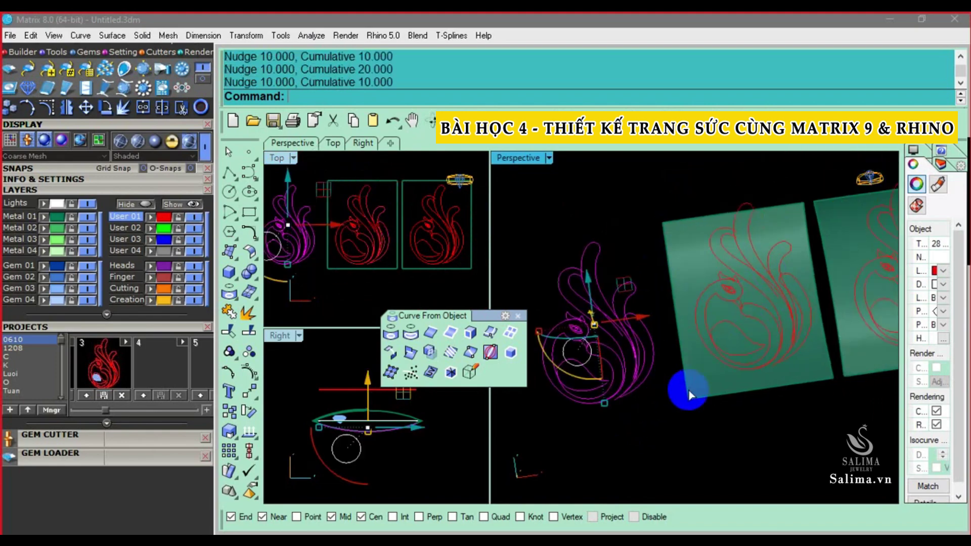
pyautogui.hotkey('alt', 'Right')
pyautogui.keyDown('shift'); pyautogui.click(778, 395); pyautogui.keyUp('shift')
pyautogui.hotkey('alt', 'Left')
pyautogui.hotkey('alt', 'Left')
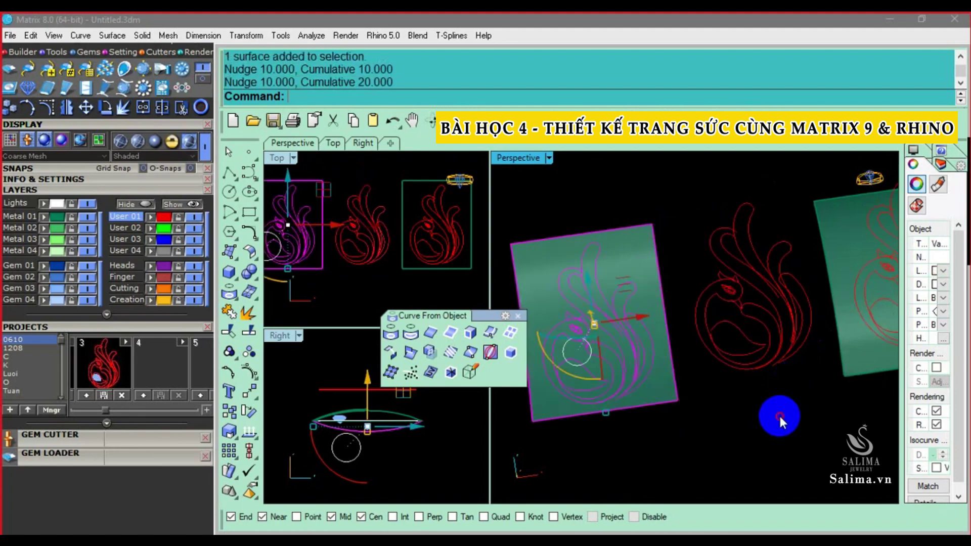
pyautogui.press('Escape')
pyautogui.moveTo(779, 414)
pyautogui.mouseDown(button='right')
pyautogui.moveTo(830, 371)
pyautogui.moveTo(500, 265)
pyautogui.moveTo(888, 283)
pyautogui.moveTo(776, 317)
pyautogui.moveTo(663, 324)
pyautogui.moveTo(679, 315)
pyautogui.moveTo(669, 321)
pyautogui.moveTo(639, 289)
pyautogui.moveTo(780, 324)
pyautogui.moveTo(729, 407)
pyautogui.moveTo(700, 392)
pyautogui.moveTo(680, 364)
pyautogui.moveTo(717, 371)
pyautogui.moveTo(692, 355)
pyautogui.moveTo(735, 368)
pyautogui.moveTo(738, 325)
pyautogui.mouseUp(button='right')
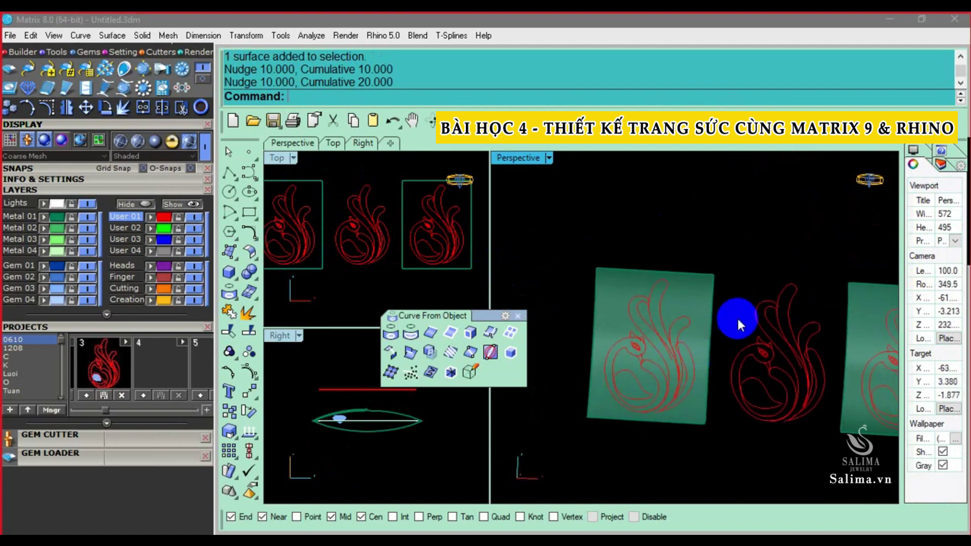
pyautogui.moveTo(693, 371)
pyautogui.mouseDown(button='right')
pyautogui.moveTo(649, 303)
pyautogui.moveTo(671, 271)
pyautogui.moveTo(750, 283)
pyautogui.moveTo(682, 284)
pyautogui.mouseUp(button='right')
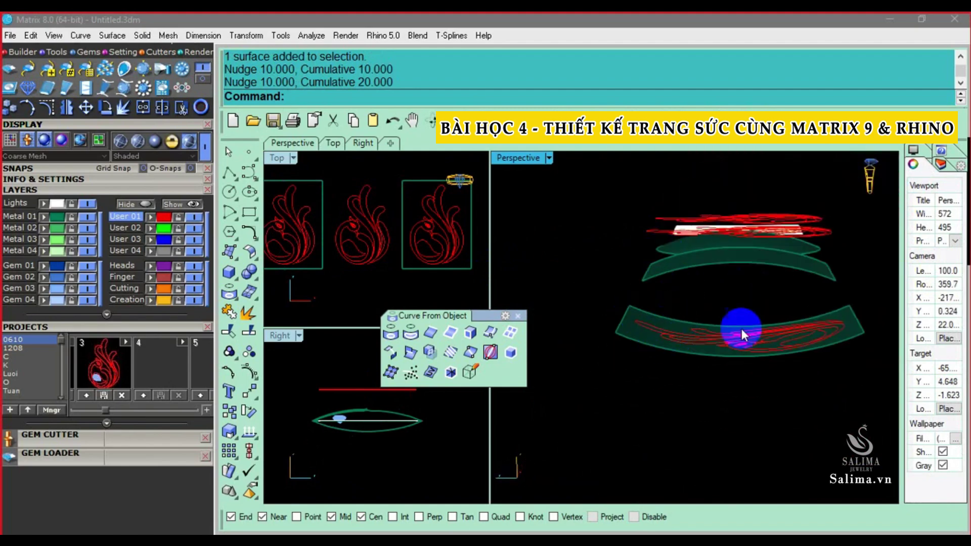
pyautogui.moveTo(742, 330); pyautogui.dragTo(686, 343, button='right')
pyautogui.moveTo(733, 284)
pyautogui.mouseDown(button='right')
pyautogui.moveTo(760, 308)
pyautogui.moveTo(741, 356)
pyautogui.mouseUp(button='right')
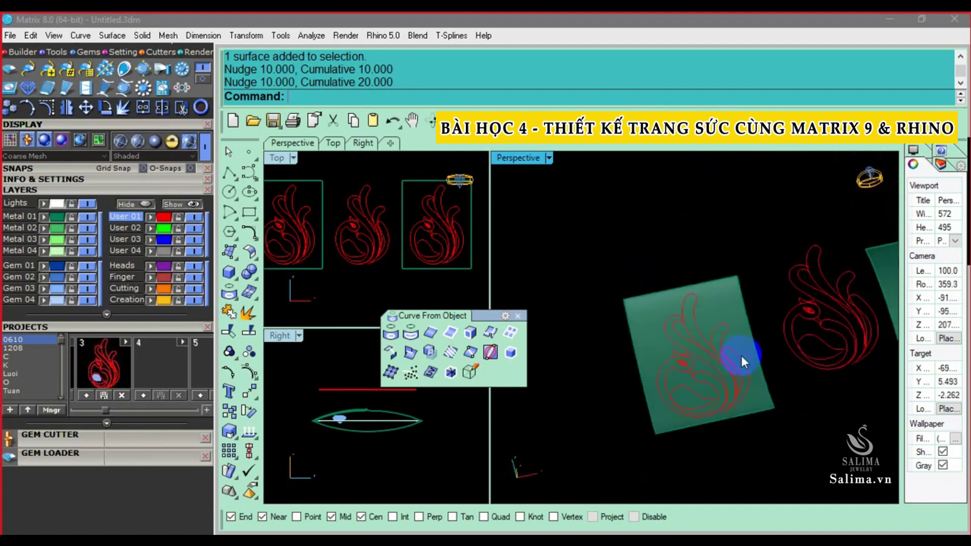
# Undo the nudges and the projection of the curves
pyautogui.hotkey('ctrl', 'z')
pyautogui.moveTo(828, 351)
pyautogui.mouseDown(button='right')
pyautogui.moveTo(752, 418)
pyautogui.moveTo(678, 350)
pyautogui.moveTo(675, 371)
pyautogui.mouseUp(button='right')
pyautogui.hotkey('ctrl', 'z')
pyautogui.scroll(-3, 676, 369)
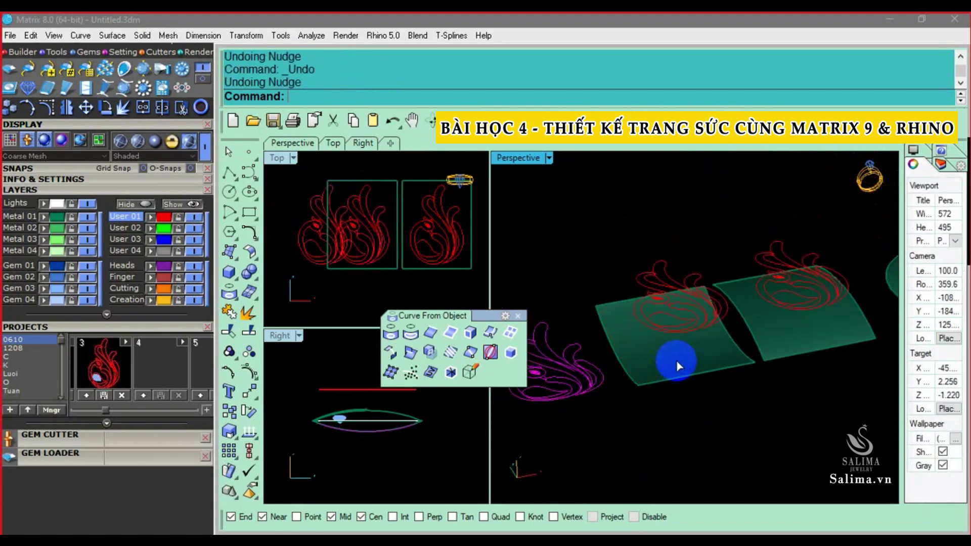
pyautogui.click(676, 360)
pyautogui.hotkey('ctrl', 'z')
# Deepen the left base surface's downward bend and reselect the peacock curves
pyautogui.click(675, 360)
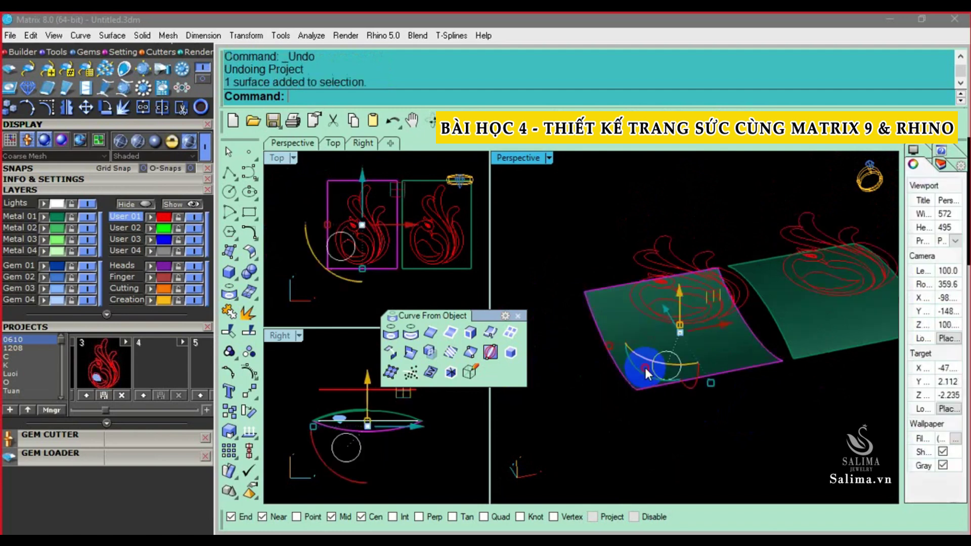
pyautogui.moveTo(669, 393)
pyautogui.mouseDown(button='right')
pyautogui.moveTo(769, 345)
pyautogui.moveTo(708, 335)
pyautogui.moveTo(701, 311)
pyautogui.mouseUp(button='right')
pyautogui.click(708, 333)
pyautogui.moveTo(702, 311); pyautogui.dragTo(712, 305)
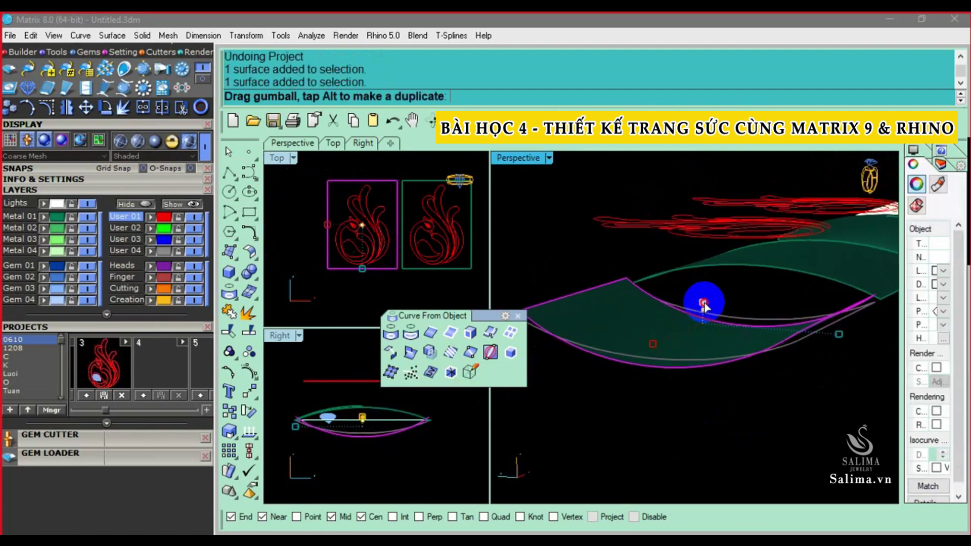
pyautogui.press('Escape')
pyautogui.moveTo(712, 304)
pyautogui.mouseDown(button='right')
pyautogui.moveTo(849, 330)
pyautogui.moveTo(784, 286)
pyautogui.moveTo(732, 347)
pyautogui.mouseUp(button='right')
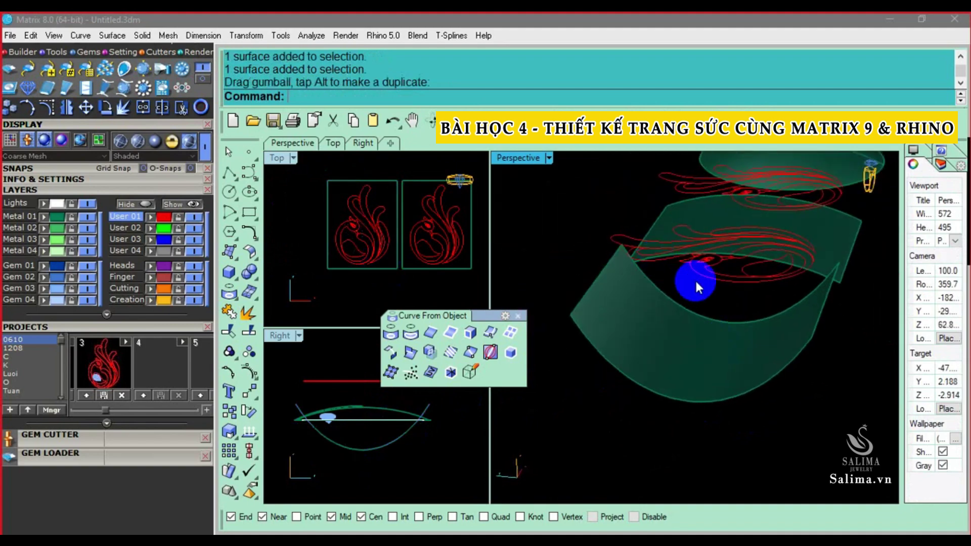
pyautogui.click(376, 236)
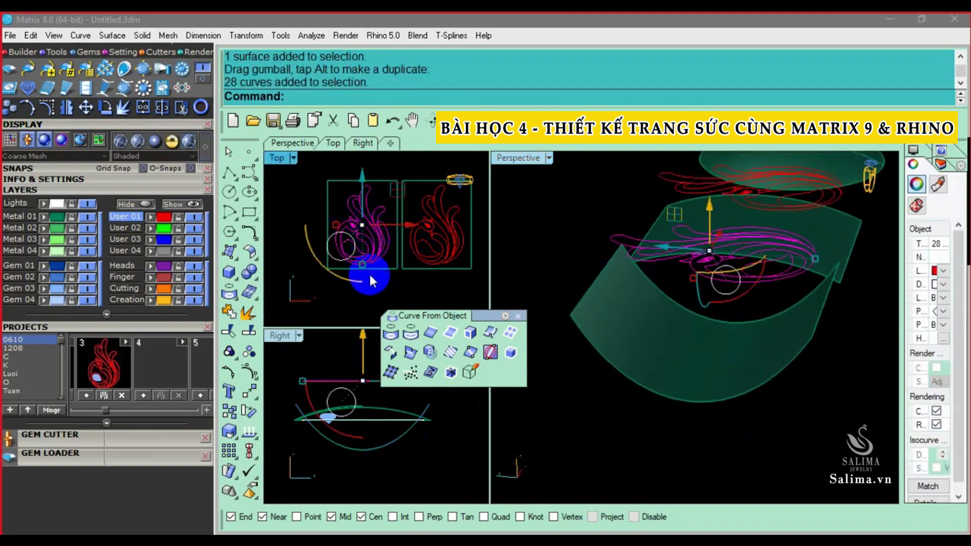
# Project the peacock curves onto the reshaped base surface
pyautogui.click(397, 336)
pyautogui.click(344, 180)
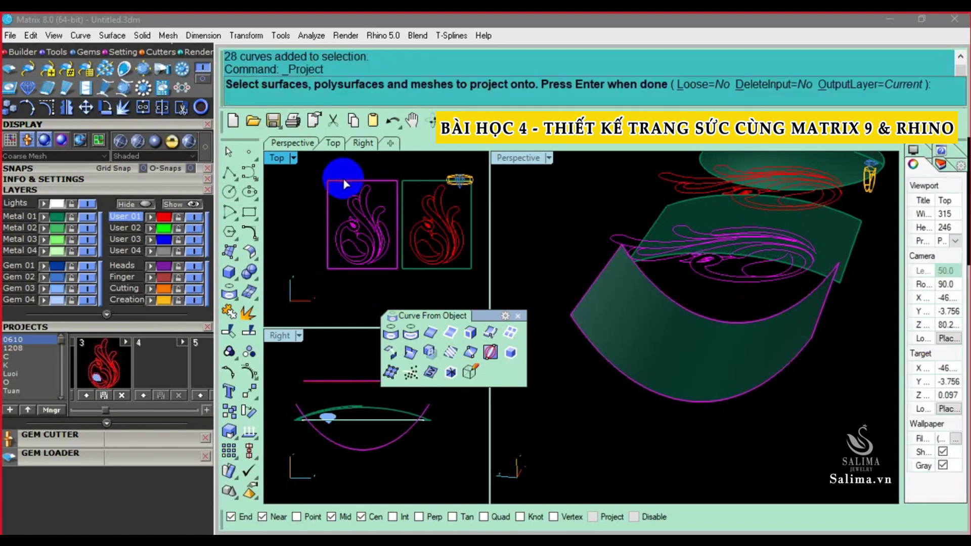
pyautogui.press('Return')
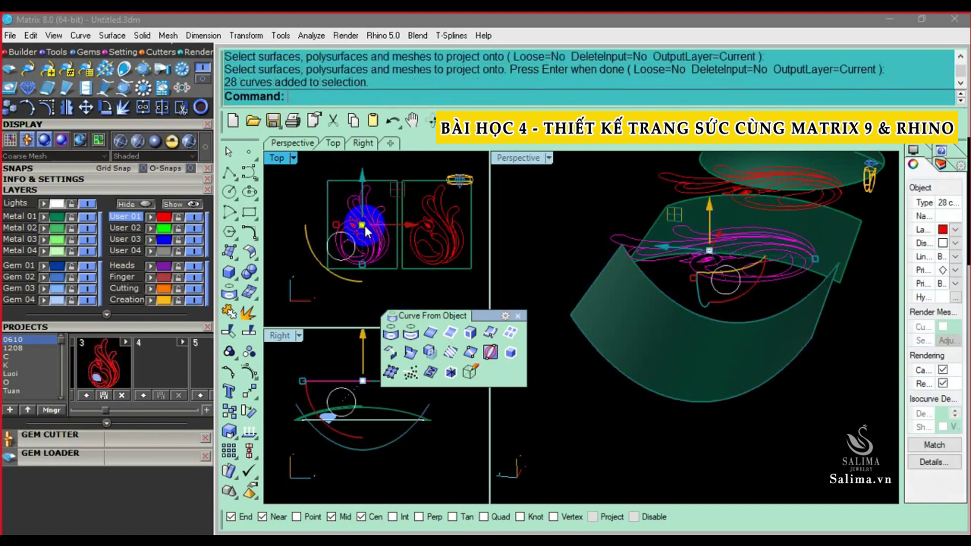
pyautogui.click(391, 336)
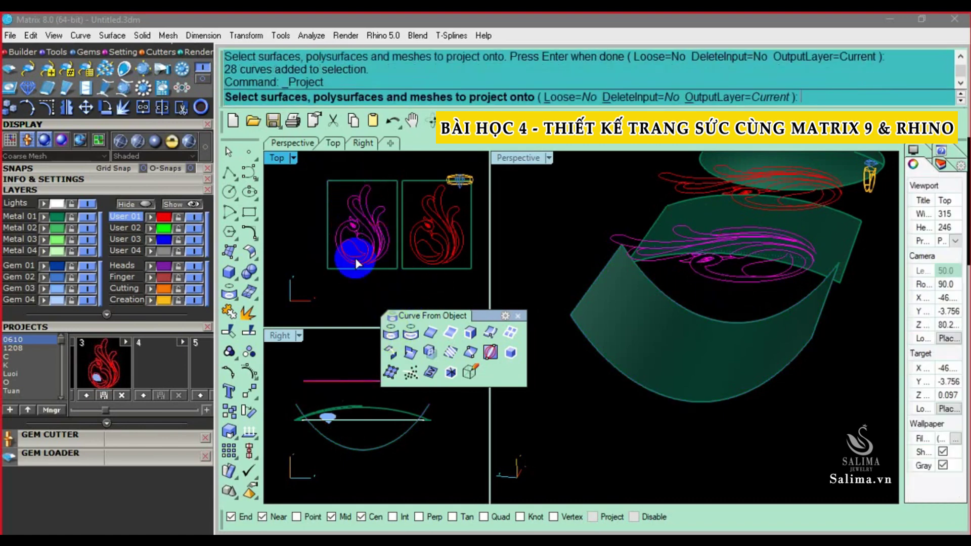
pyautogui.click(344, 182)
pyautogui.press('Return')
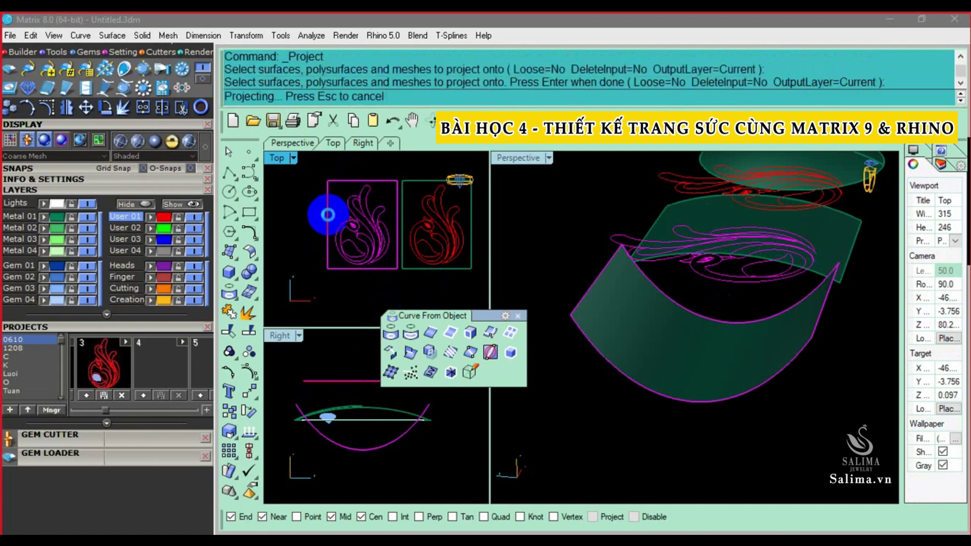
# Nudge the 28 curves and their surface 20 units with Alt+Left
pyautogui.scroll(1, 333, 202)
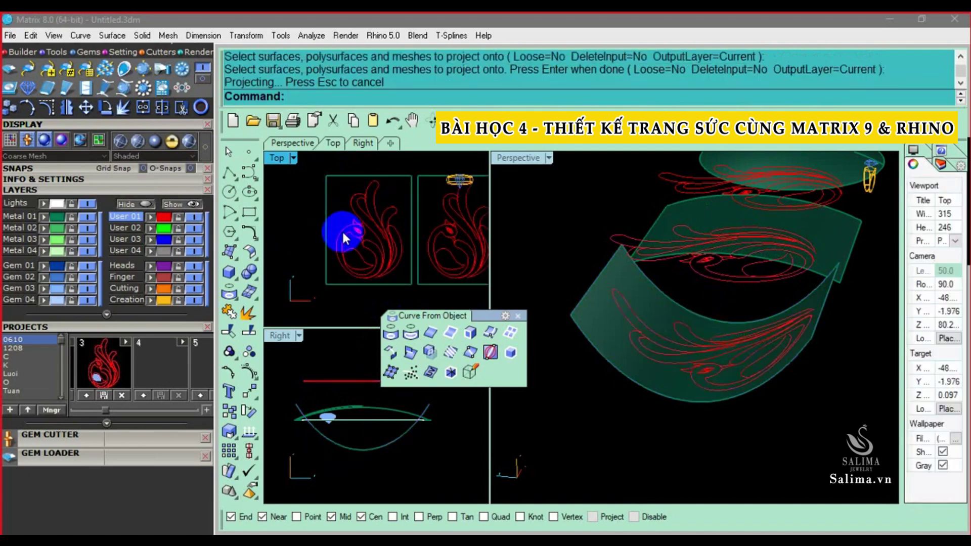
pyautogui.moveTo(645, 278)
pyautogui.mouseDown(button='right')
pyautogui.moveTo(772, 372)
pyautogui.moveTo(728, 310)
pyautogui.moveTo(687, 371)
pyautogui.mouseUp(button='right')
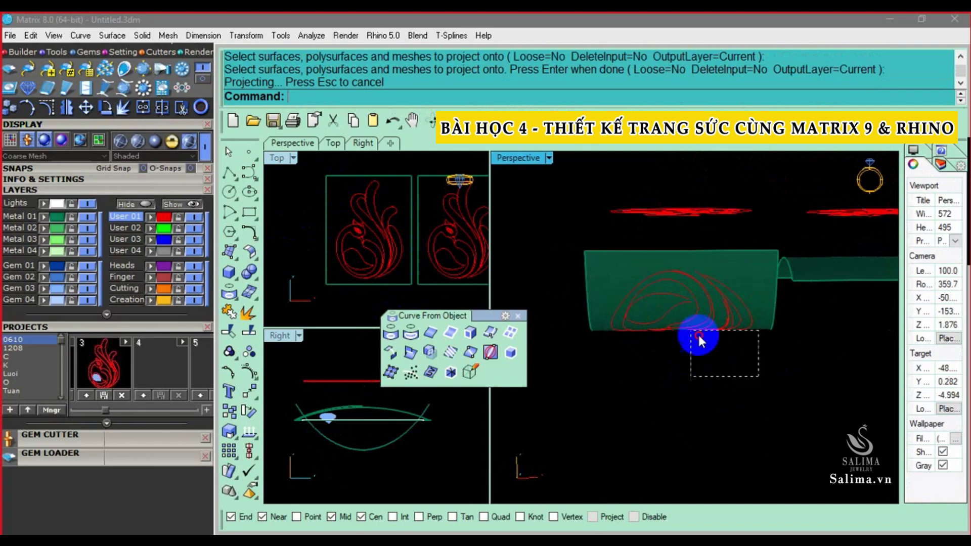
pyautogui.moveTo(699, 341); pyautogui.dragTo(693, 334)
pyautogui.hotkey('alt', 'Left')
pyautogui.moveTo(621, 268)
pyautogui.mouseDown(button='right')
pyautogui.moveTo(788, 371)
pyautogui.moveTo(690, 334)
pyautogui.moveTo(704, 460)
pyautogui.moveTo(694, 338)
pyautogui.moveTo(700, 418)
pyautogui.moveTo(687, 349)
pyautogui.moveTo(857, 273)
pyautogui.moveTo(841, 299)
pyautogui.moveTo(754, 260)
pyautogui.moveTo(780, 325)
pyautogui.moveTo(714, 339)
pyautogui.moveTo(685, 389)
pyautogui.moveTo(635, 299)
pyautogui.moveTo(654, 253)
pyautogui.moveTo(672, 412)
pyautogui.moveTo(665, 396)
pyautogui.mouseUp(button='right')
pyautogui.hotkey('alt', 'Left')
pyautogui.press('Escape')
# Inspect the curved surface and curves up close, then undo the last nudge
pyautogui.keyDown('shift'); pyautogui.moveTo(728, 373); pyautogui.dragTo(853, 402, button='right'); pyautogui.keyUp('shift')
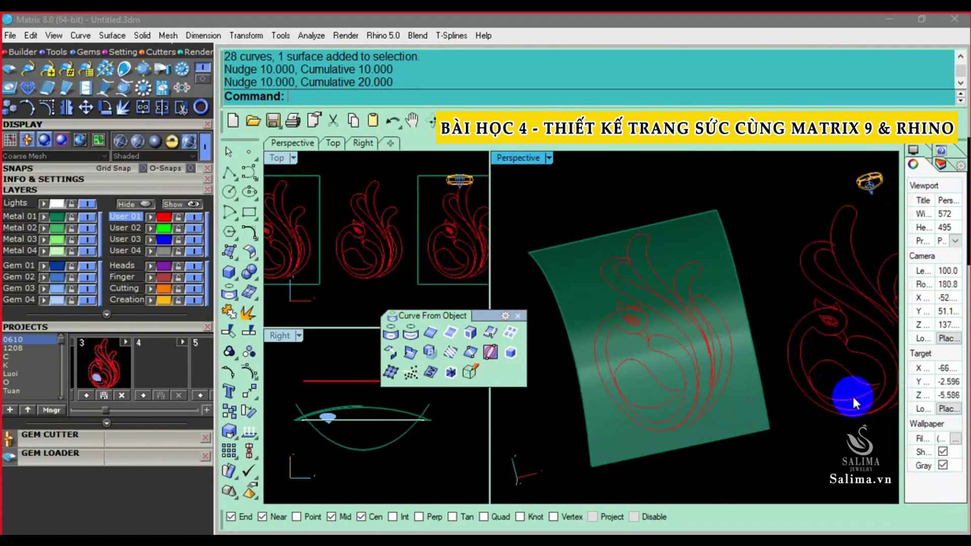
pyautogui.moveTo(682, 409)
pyautogui.mouseDown(button='right')
pyautogui.moveTo(672, 377)
pyautogui.moveTo(811, 360)
pyautogui.mouseUp(button='right')
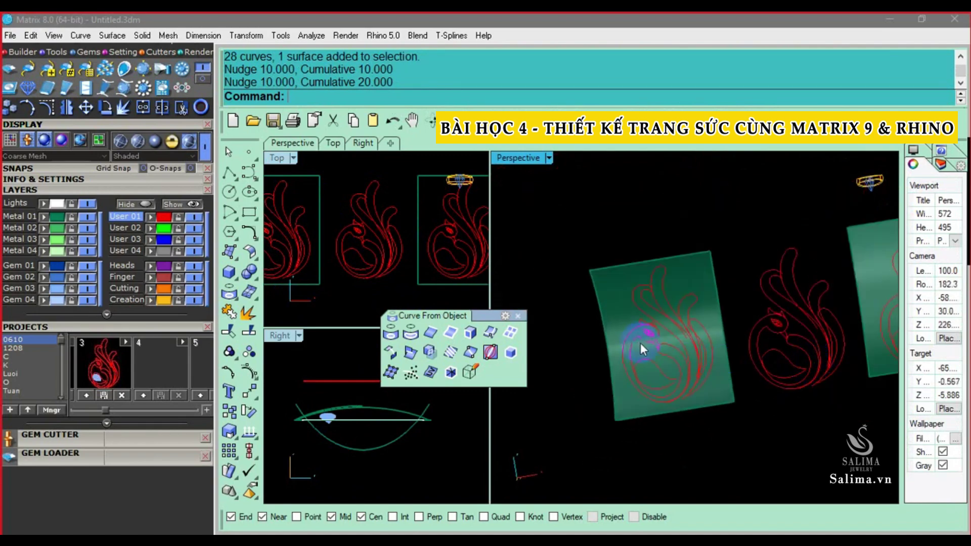
pyautogui.moveTo(640, 343)
pyautogui.keyDown('ctrl'); pyautogui.mouseDown(button='right')
pyautogui.moveTo(650, 405)
pyautogui.moveTo(735, 250)
pyautogui.mouseUp(button='right'); pyautogui.keyUp('ctrl')
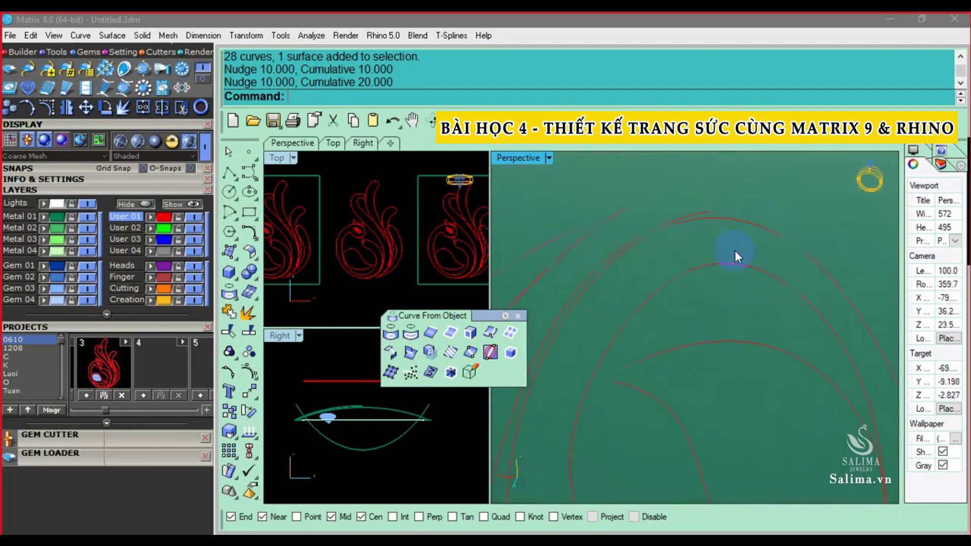
pyautogui.scroll(-3, 734, 235)
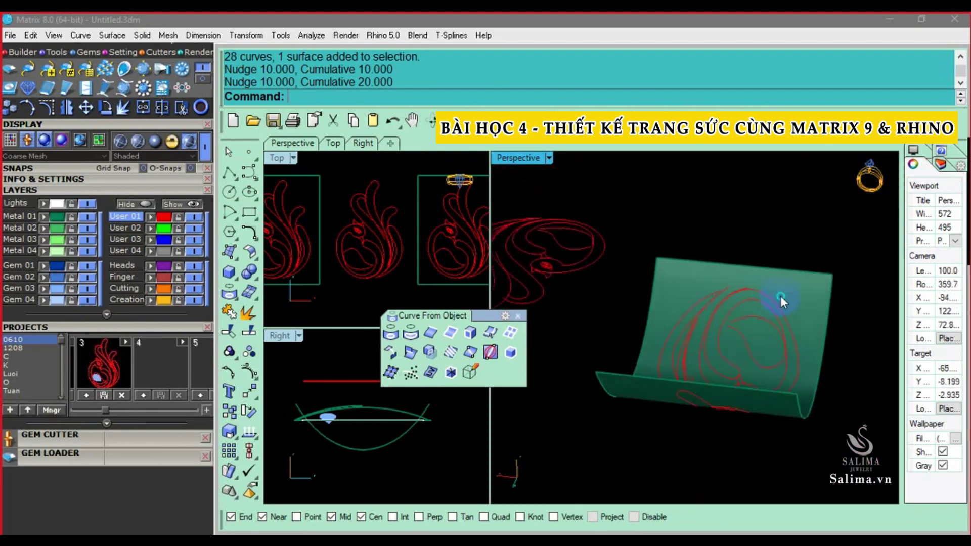
pyautogui.moveTo(732, 238)
pyautogui.mouseDown(button='right')
pyautogui.moveTo(738, 305)
pyautogui.moveTo(768, 305)
pyautogui.moveTo(654, 214)
pyautogui.moveTo(699, 178)
pyautogui.moveTo(802, 336)
pyautogui.moveTo(793, 325)
pyautogui.moveTo(826, 317)
pyautogui.moveTo(727, 354)
pyautogui.moveTo(712, 320)
pyautogui.mouseUp(button='right')
pyautogui.hotkey('ctrl', 'z')
# Undo the remaining nudge and an accidental surface move
pyautogui.hotkey('ctrl', 'z')
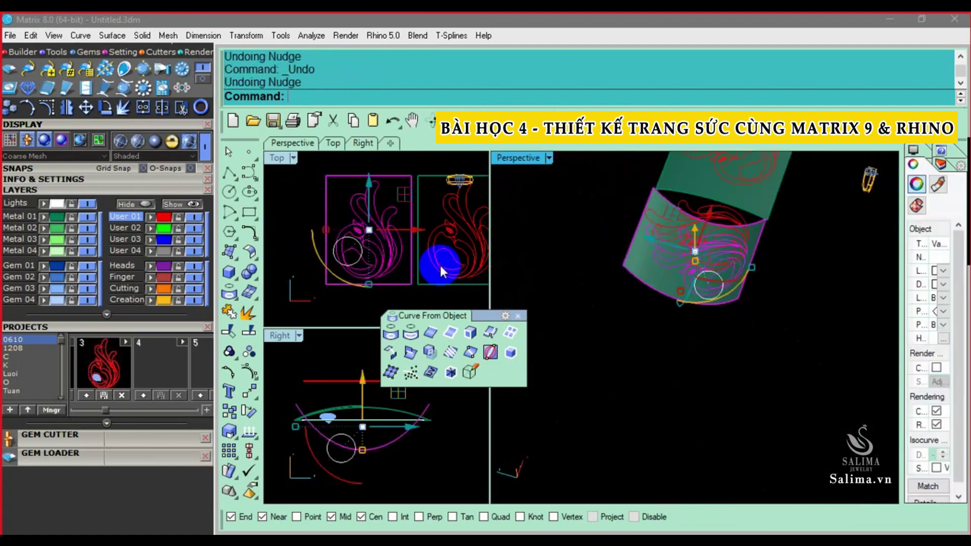
pyautogui.hotkey('ctrl', 'z')
pyautogui.moveTo(781, 251); pyautogui.dragTo(726, 353, button='right')
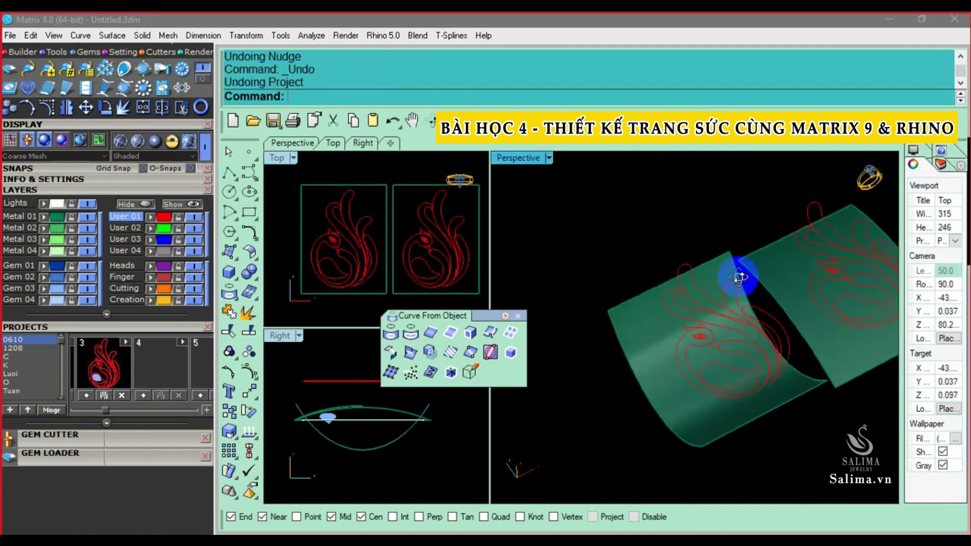
pyautogui.moveTo(737, 275); pyautogui.dragTo(649, 326, button='right')
pyautogui.click(649, 326)
pyautogui.hotkey('ctrl', 'z')
pyautogui.moveTo(620, 275); pyautogui.dragTo(748, 307, button='right')
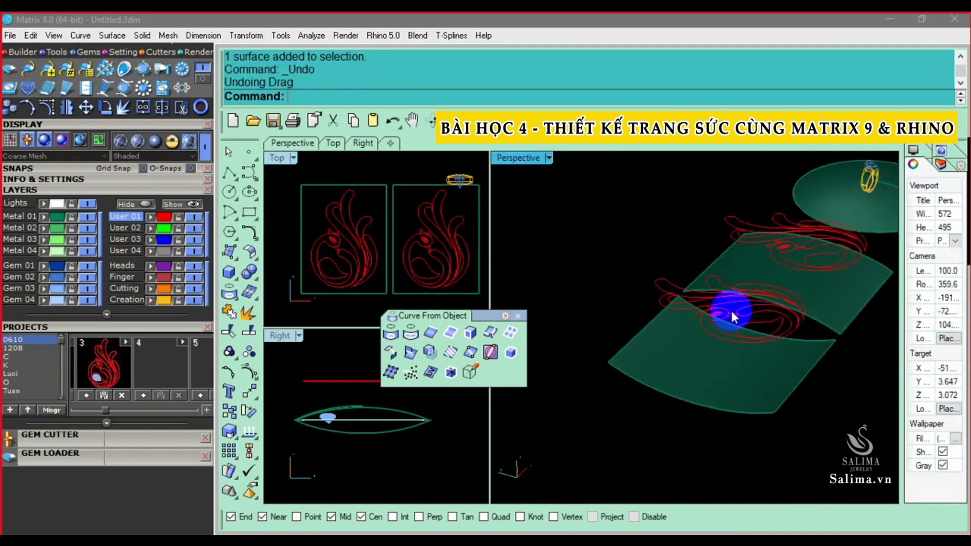
pyautogui.click(519, 317)
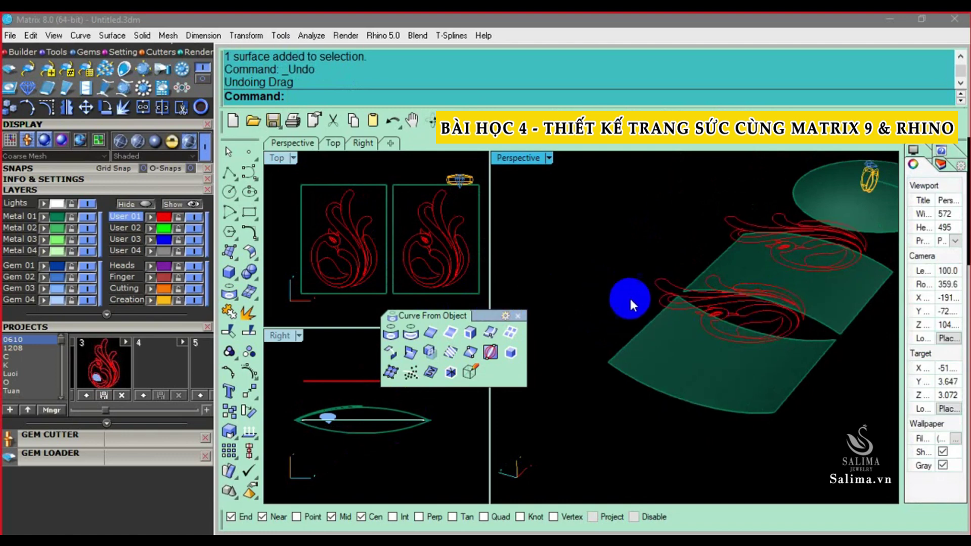
# Project the 28 peacock curves onto the right base surface
pyautogui.moveTo(712, 317); pyautogui.dragTo(751, 297, button='right')
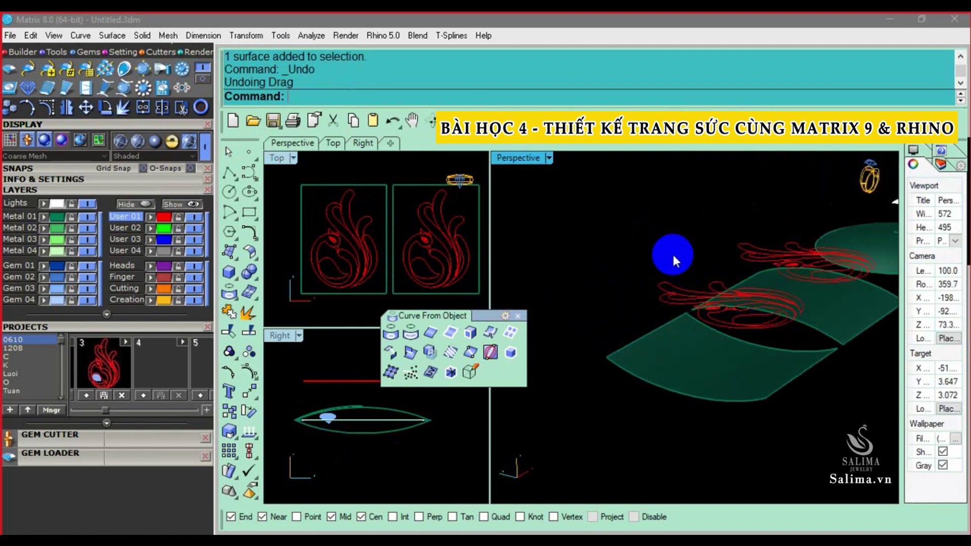
pyautogui.moveTo(672, 253)
pyautogui.mouseDown(button='right')
pyautogui.moveTo(732, 307)
pyautogui.moveTo(791, 326)
pyautogui.moveTo(715, 298)
pyautogui.mouseUp(button='right')
pyautogui.moveTo(718, 243)
pyautogui.mouseDown()
pyautogui.moveTo(834, 335)
pyautogui.moveTo(833, 352)
pyautogui.mouseUp()
pyautogui.keyDown('shift'); pyautogui.click(391, 250); pyautogui.keyUp('shift')
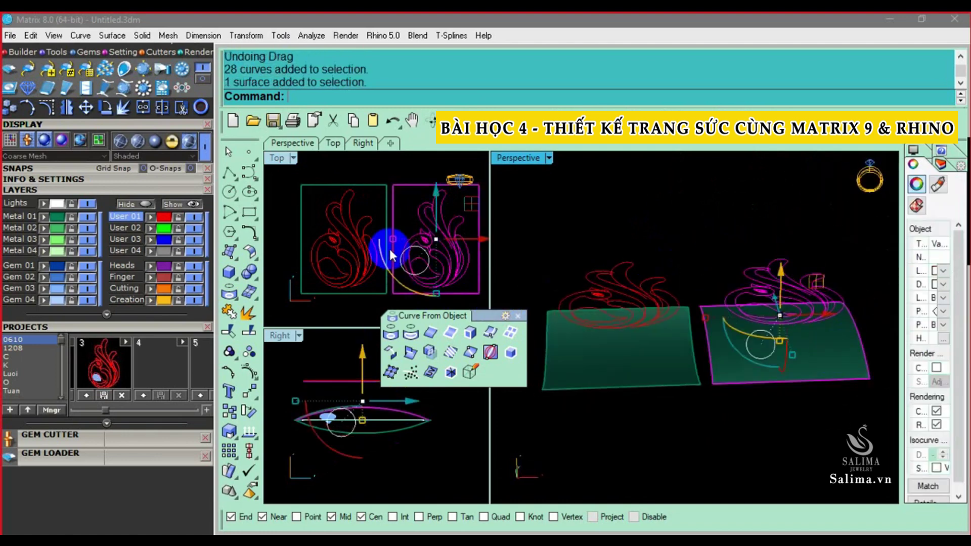
pyautogui.click(391, 337)
pyautogui.moveTo(807, 370)
pyautogui.mouseDown(button='right')
pyautogui.moveTo(617, 353)
pyautogui.moveTo(817, 268)
pyautogui.mouseUp(button='right')
# Hide the original flat curves, then undo the hide
pyautogui.moveTo(817, 267); pyautogui.dragTo(759, 245)
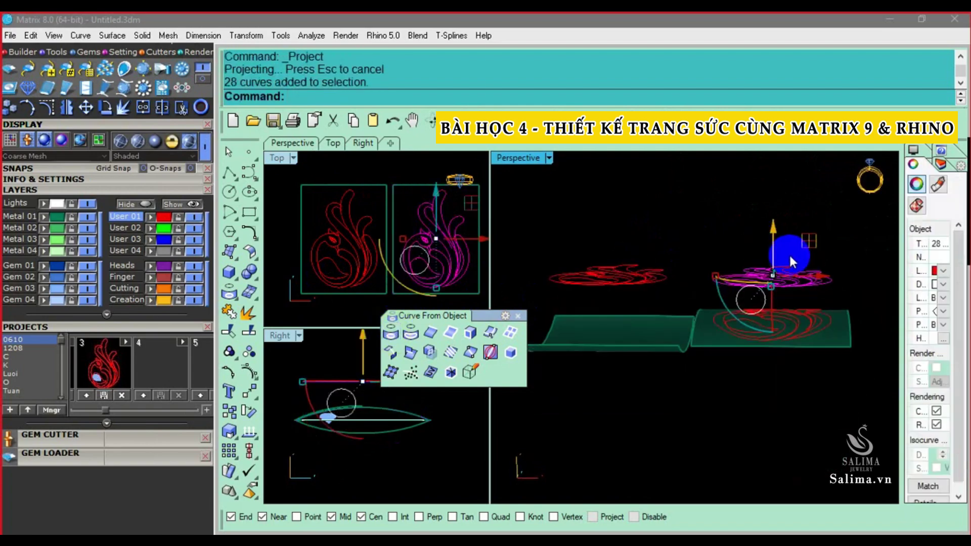
pyautogui.write('H')
pyautogui.press('Return')
pyautogui.moveTo(789, 253)
pyautogui.mouseDown(button='right')
pyautogui.moveTo(796, 432)
pyautogui.moveTo(784, 342)
pyautogui.moveTo(841, 321)
pyautogui.moveTo(774, 342)
pyautogui.moveTo(770, 302)
pyautogui.mouseUp(button='right')
pyautogui.hotkey('ctrl', 'z')
pyautogui.hotkey('ctrl', 'z')
# Reshape the right base surface into a tall arch
pyautogui.moveTo(788, 340); pyautogui.dragTo(758, 317, button='right')
pyautogui.click(758, 313)
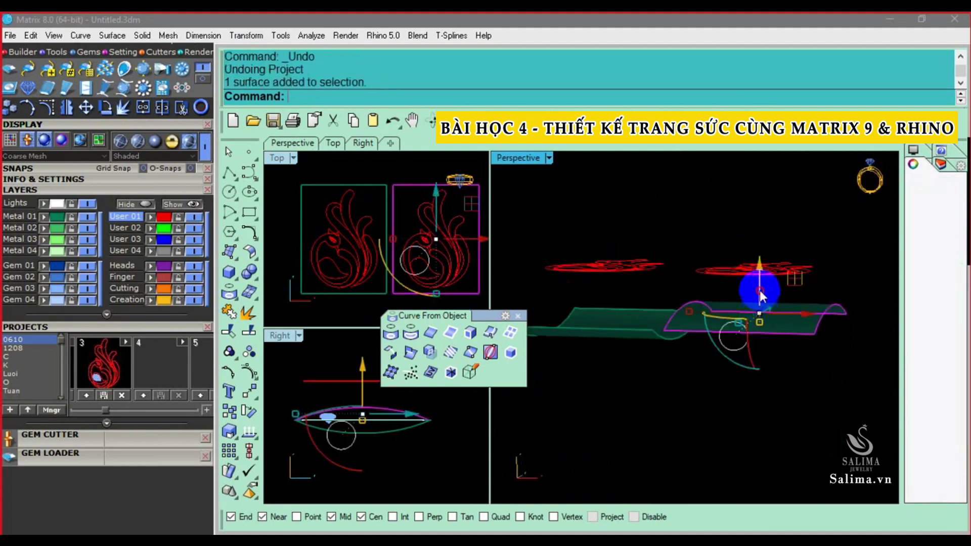
pyautogui.moveTo(760, 290); pyautogui.dragTo(764, 426)
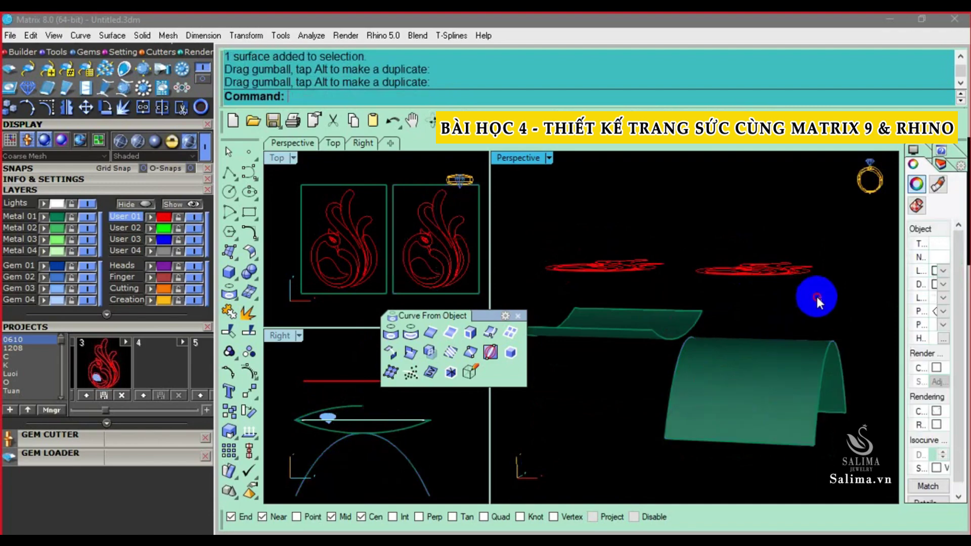
# Project the red peacock curves onto the arched surface
pyautogui.click(723, 267)
pyautogui.keyDown('shift'); pyautogui.click(453, 199); pyautogui.keyUp('shift')
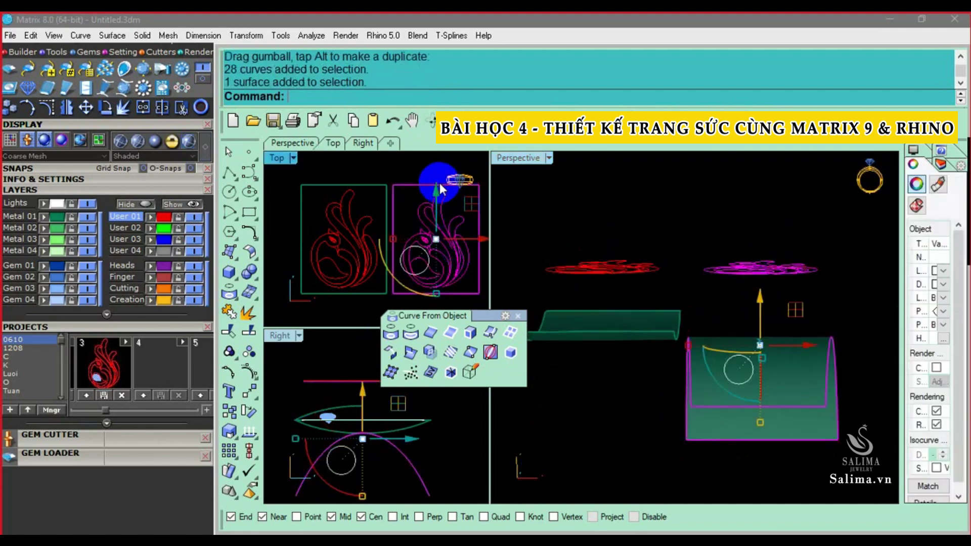
pyautogui.write('pj')
pyautogui.press('Return')
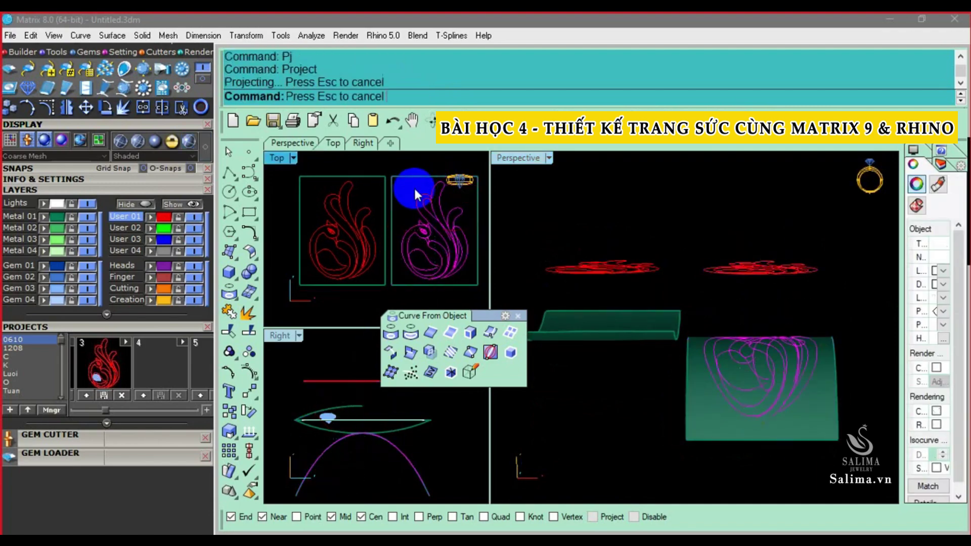
pyautogui.moveTo(672, 299)
pyautogui.mouseDown(button='right')
pyautogui.moveTo(766, 446)
pyautogui.moveTo(778, 441)
pyautogui.moveTo(758, 362)
pyautogui.moveTo(751, 220)
pyautogui.mouseUp(button='right')
# Nudge the curves and surface 10 units with Alt+Down
pyautogui.moveTo(832, 397); pyautogui.dragTo(741, 308)
pyautogui.moveTo(824, 424)
pyautogui.mouseDown()
pyautogui.moveTo(669, 231)
pyautogui.moveTo(674, 239)
pyautogui.mouseUp()
pyautogui.hotkey('alt', 'Down')
pyautogui.scroll(-2, 812, 323)
pyautogui.click(765, 305)
# Start and cancel Pj, then nudge the surface and its 28 curves another 10 units
pyautogui.write('Pj')
pyautogui.press('Return')
pyautogui.press('Escape')
pyautogui.scroll(3, 686, 238)
pyautogui.moveTo(756, 315); pyautogui.dragTo(657, 225)
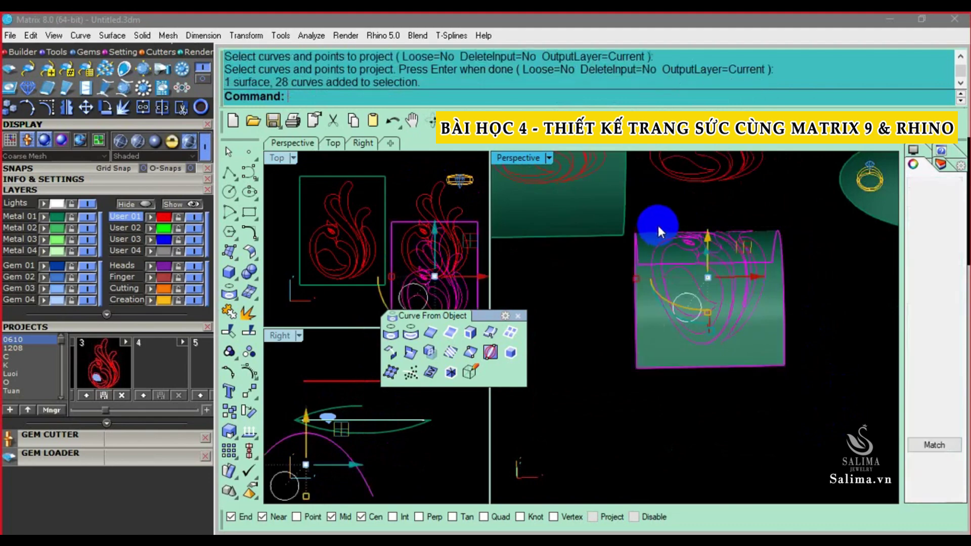
pyautogui.hotkey('alt', 'Down')
pyautogui.moveTo(680, 251)
pyautogui.mouseDown(button='right')
pyautogui.moveTo(702, 369)
pyautogui.moveTo(689, 461)
pyautogui.moveTo(683, 325)
pyautogui.moveTo(693, 407)
pyautogui.moveTo(661, 256)
pyautogui.moveTo(778, 256)
pyautogui.moveTo(830, 210)
pyautogui.moveTo(618, 210)
pyautogui.moveTo(833, 212)
pyautogui.moveTo(684, 210)
pyautogui.moveTo(763, 293)
pyautogui.moveTo(690, 336)
pyautogui.moveTo(814, 336)
pyautogui.mouseUp(button='right')
# Undo the nudge, projection, surface move and reshaping with repeated Ctrl+Z
pyautogui.hotkey('ctrl', 'z')
pyautogui.hotkey('ctrl', 'z')
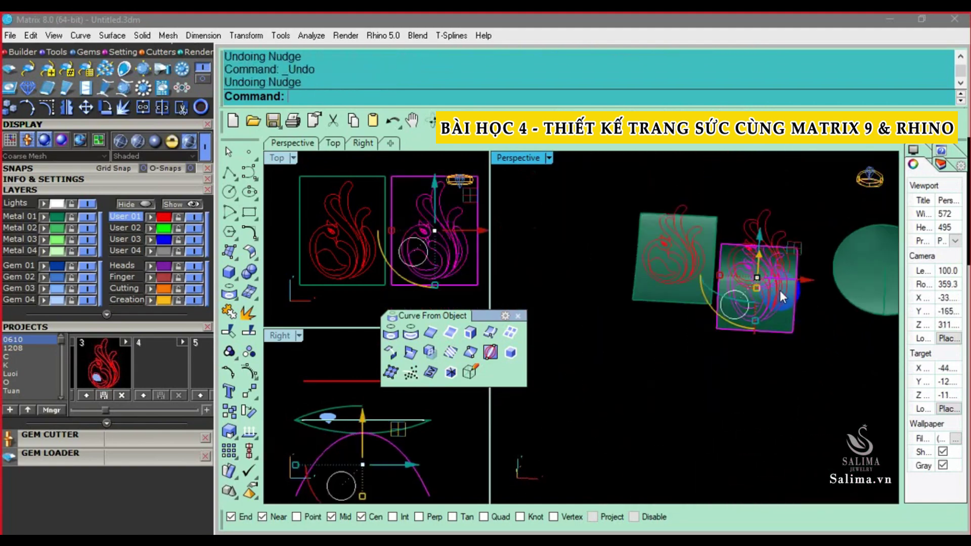
pyautogui.hotkey('ctrl', 'z')
pyautogui.moveTo(780, 290); pyautogui.dragTo(784, 332, button='right')
pyautogui.hotkey('ctrl', 'z')
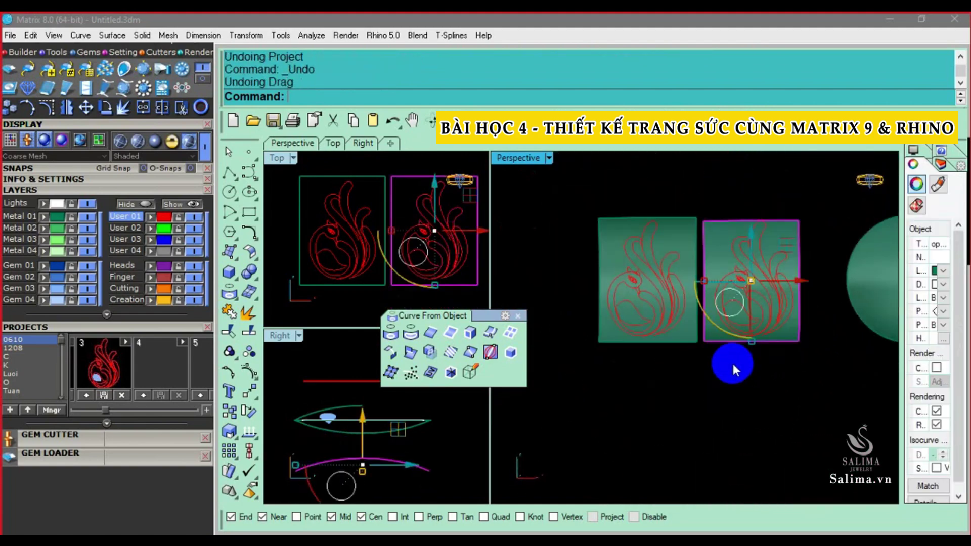
pyautogui.moveTo(733, 361)
pyautogui.mouseDown(button='right')
pyautogui.moveTo(801, 286)
pyautogui.moveTo(787, 266)
pyautogui.moveTo(767, 332)
pyautogui.mouseUp(button='right')
pyautogui.hotkey('ctrl', 'z')
pyautogui.scroll(3, 741, 309)
# Nudge the gem on the disc 10 units and hide it
pyautogui.click(741, 310)
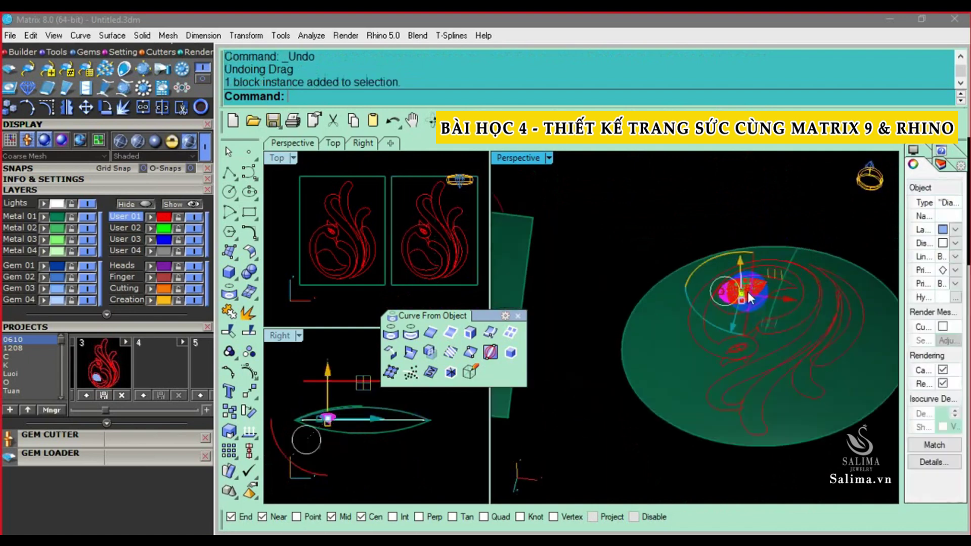
pyautogui.scroll(-2, 354, 261)
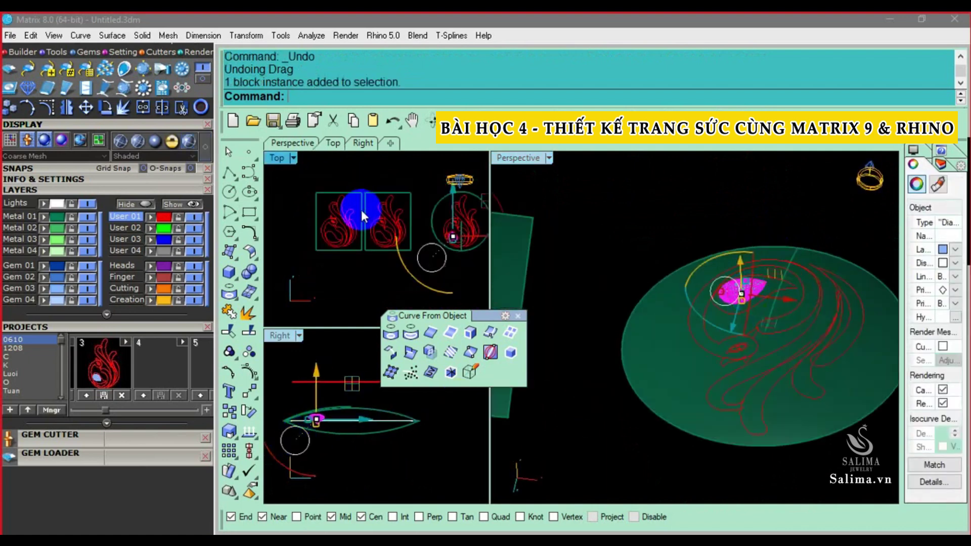
pyautogui.hotkey('alt', 'shift', 'Down')
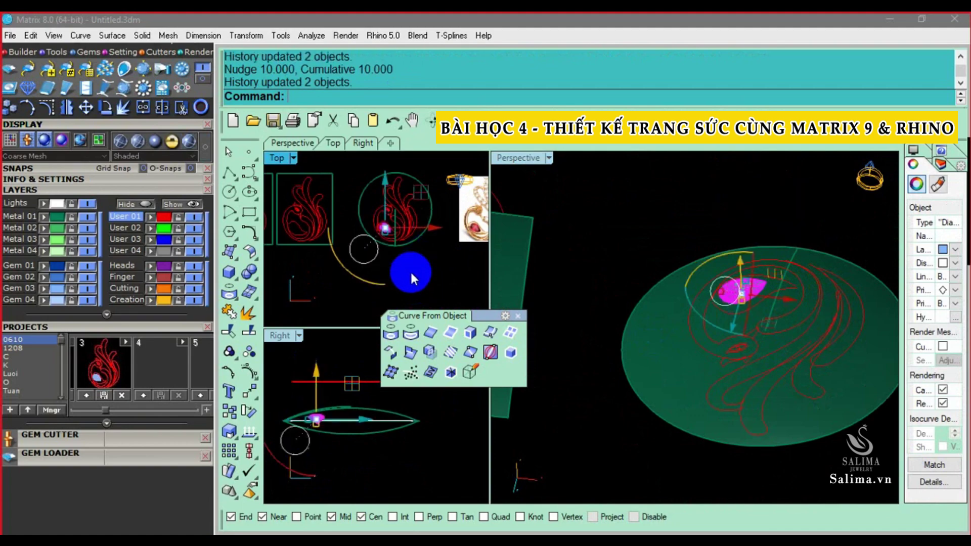
pyautogui.write('h')
pyautogui.press('Return')
# Move the ellipse surface down and reshape it into a dome
pyautogui.click(406, 222)
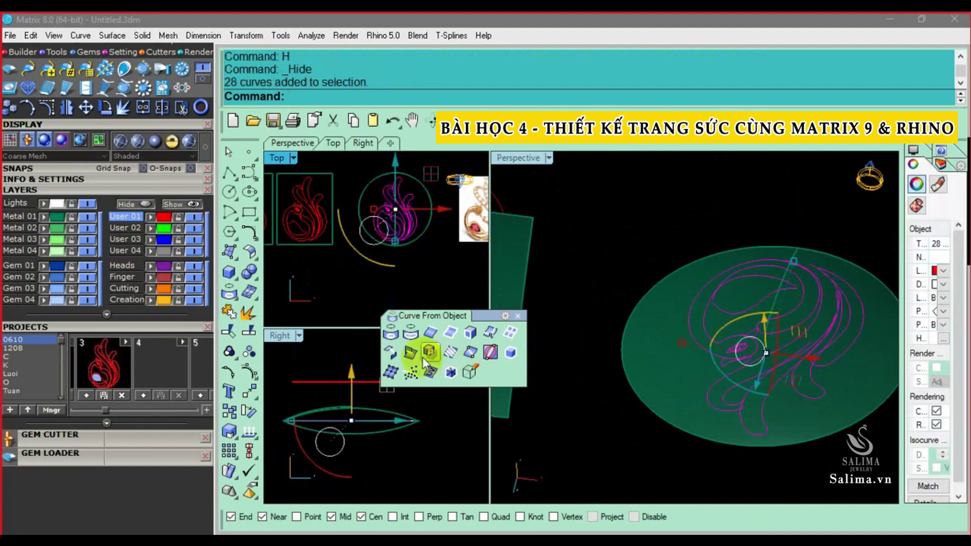
pyautogui.click(676, 380)
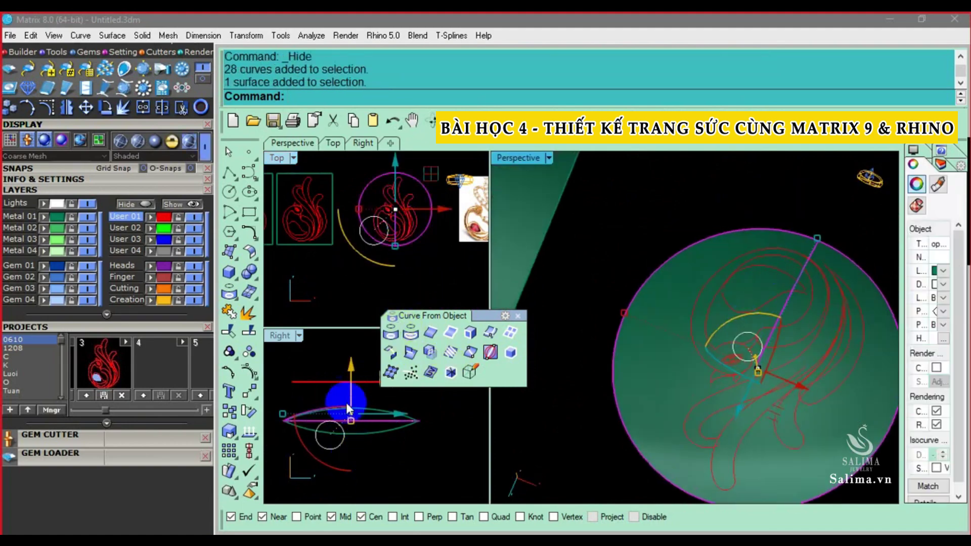
pyautogui.moveTo(356, 399); pyautogui.dragTo(356, 451)
pyautogui.moveTo(727, 462); pyautogui.dragTo(722, 365, button='right')
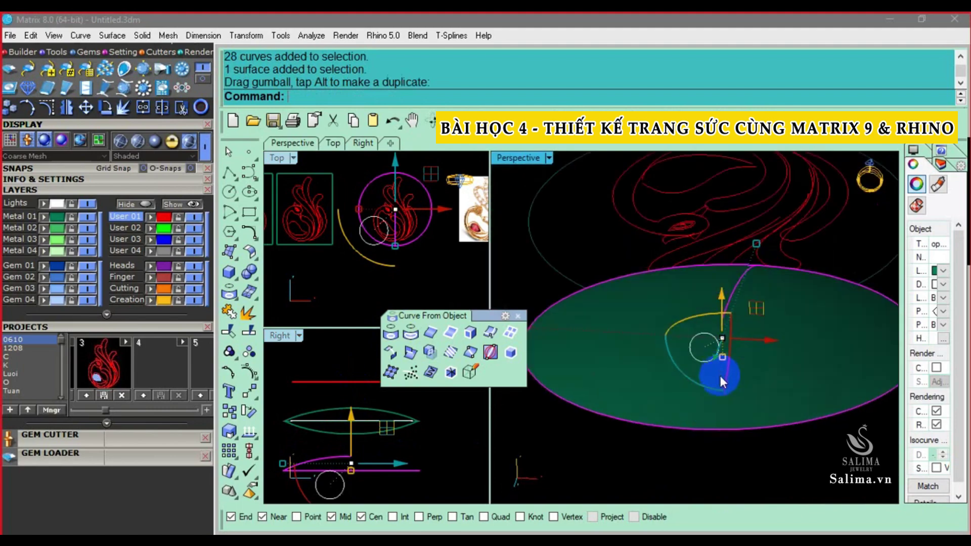
pyautogui.moveTo(722, 365); pyautogui.dragTo(724, 384)
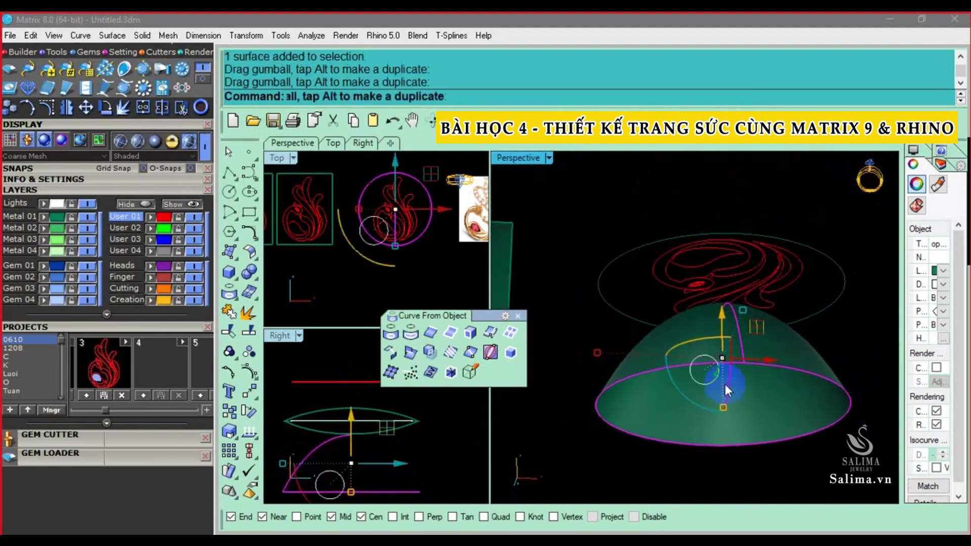
pyautogui.moveTo(724, 384)
pyautogui.mouseDown(button='right')
pyautogui.moveTo(684, 311)
pyautogui.moveTo(660, 305)
pyautogui.mouseUp(button='right')
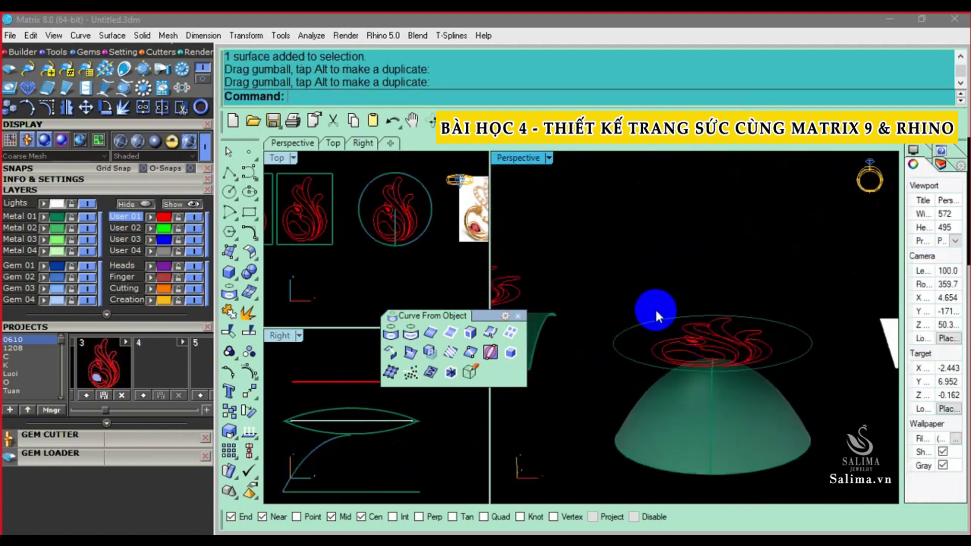
# Delete the large ellipse curve and project the 28 flame curves onto the dome
pyautogui.click(655, 308)
pyautogui.press('Delete')
pyautogui.click(633, 348)
pyautogui.keyDown('shift'); pyautogui.click(430, 227); pyautogui.keyUp('shift')
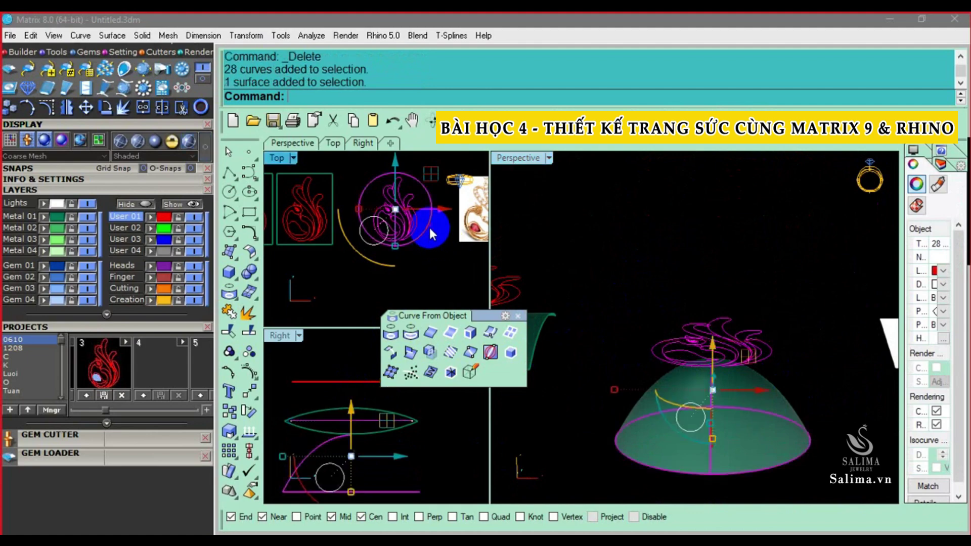
pyautogui.click(400, 335)
pyautogui.click(390, 255)
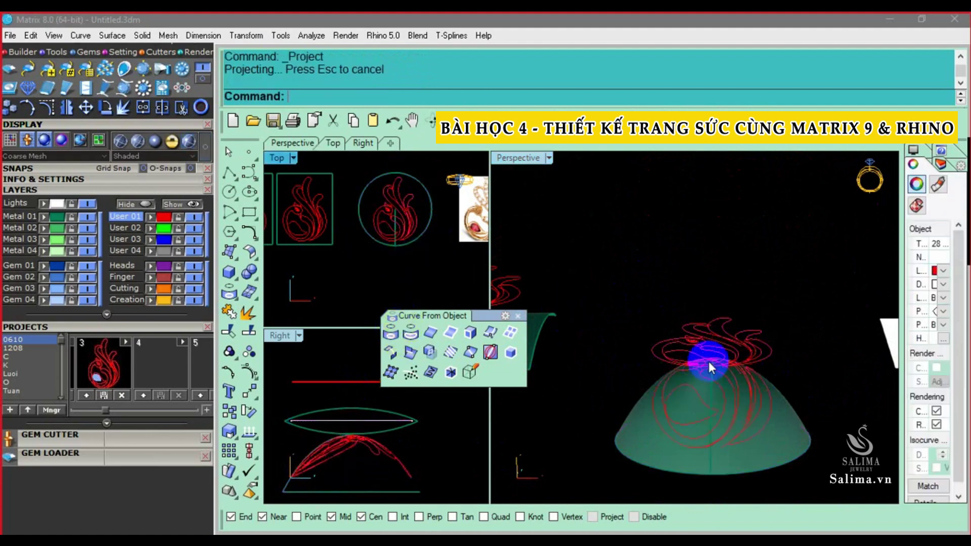
# Nudge the dome and its curves left in 10-unit steps, undoing the last nudges
pyautogui.moveTo(709, 362)
pyautogui.mouseDown(button='right')
pyautogui.moveTo(749, 455)
pyautogui.moveTo(736, 343)
pyautogui.mouseUp(button='right')
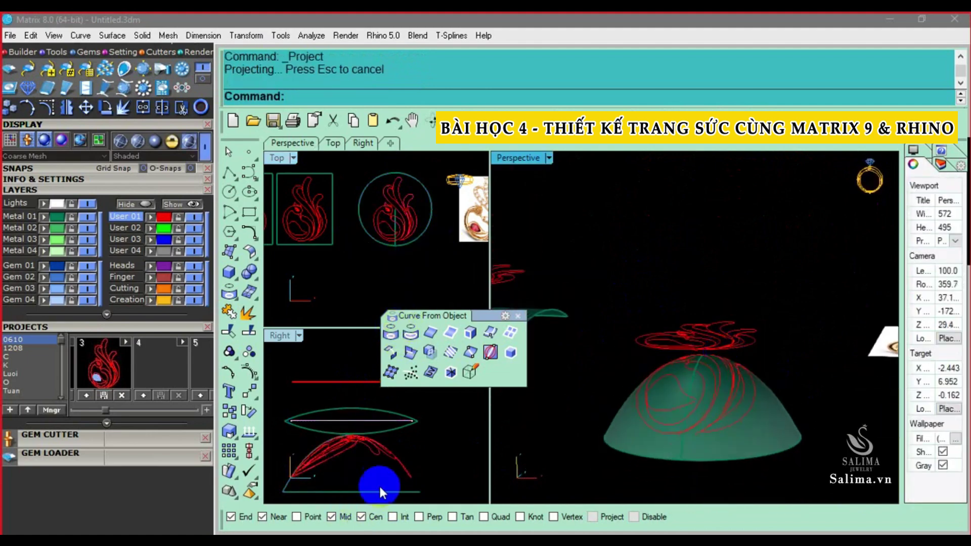
pyautogui.moveTo(380, 481); pyautogui.dragTo(460, 471, button='right')
pyautogui.moveTo(455, 471); pyautogui.dragTo(306, 408)
pyautogui.hotkey('alt', 'Left')
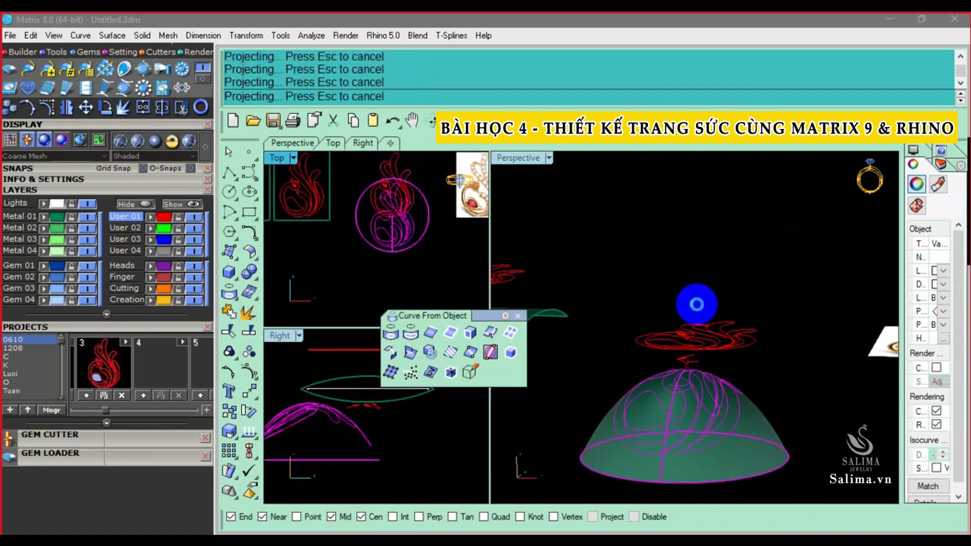
pyautogui.hotkey('alt', 'Left')
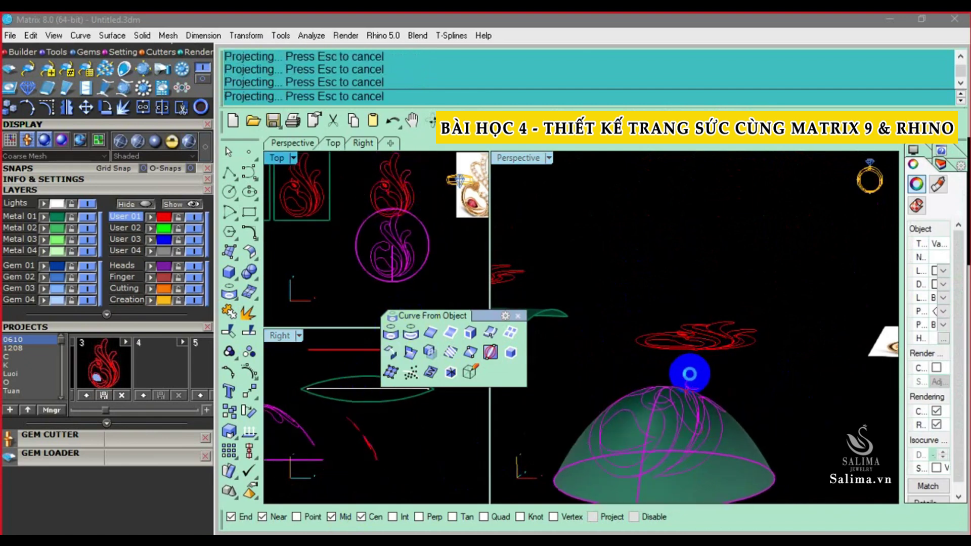
pyautogui.hotkey('alt', 'Left')
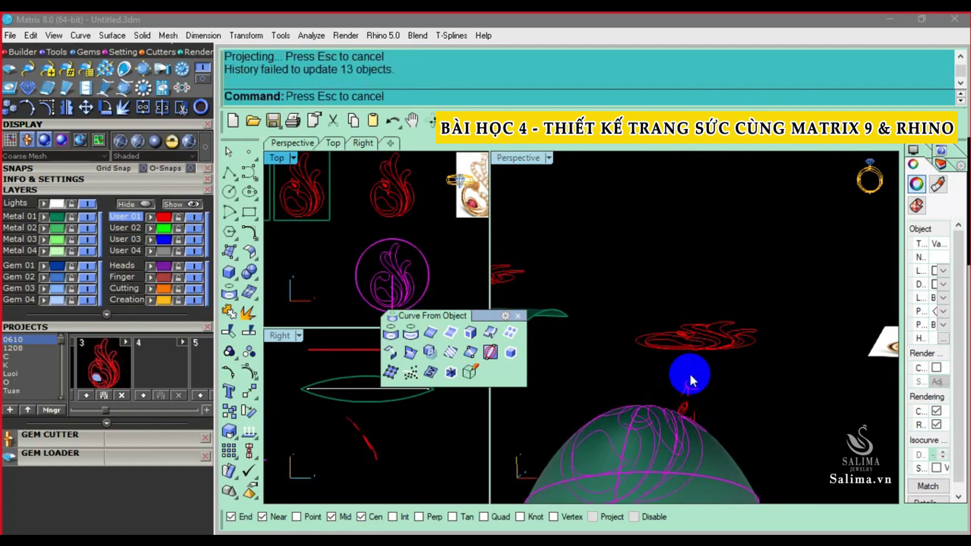
pyautogui.hotkey('ctrl', 'z')
pyautogui.hotkey('ctrl', 'z')
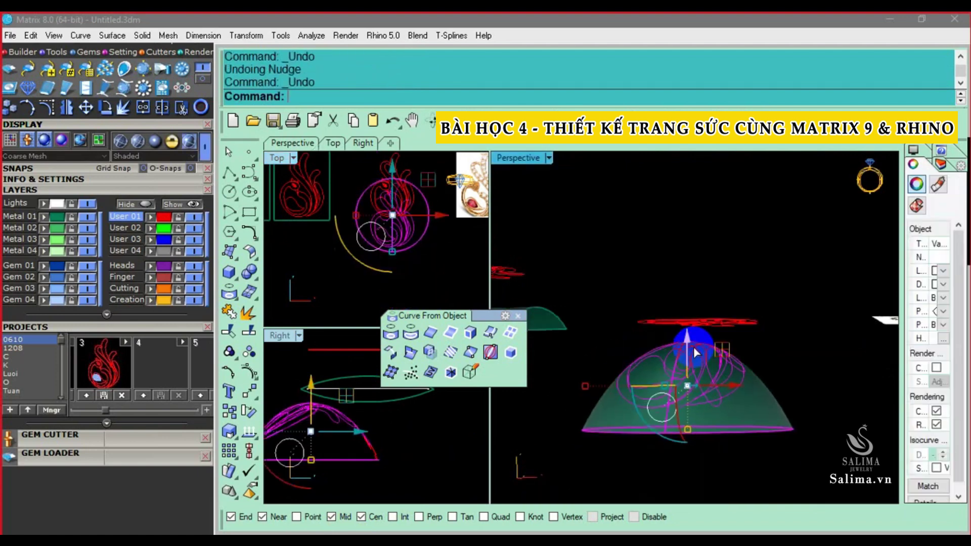
# Nudge the dome and its 28 curves two steps toward -Y
pyautogui.click(697, 356)
pyautogui.click(410, 445)
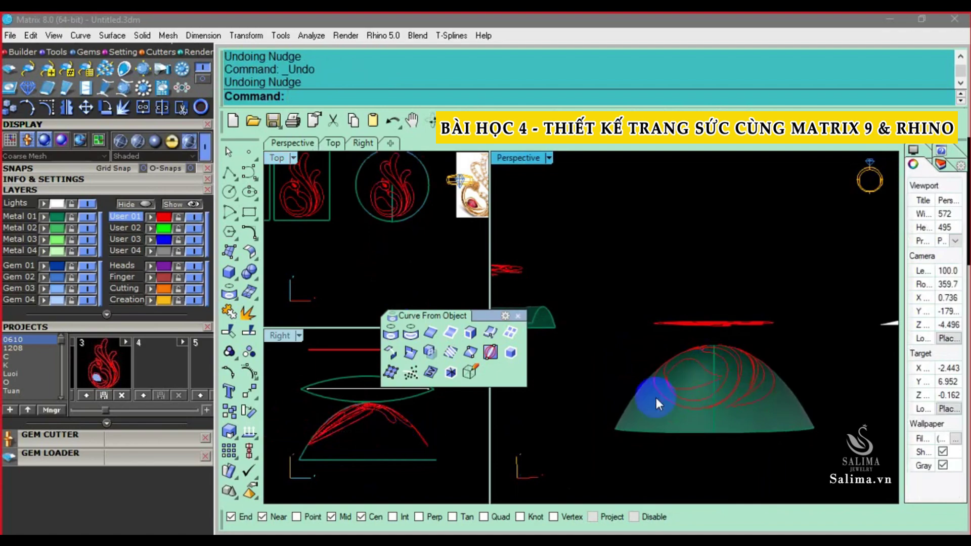
pyautogui.moveTo(836, 367); pyautogui.dragTo(878, 329)
pyautogui.hotkey('alt', 'Down')
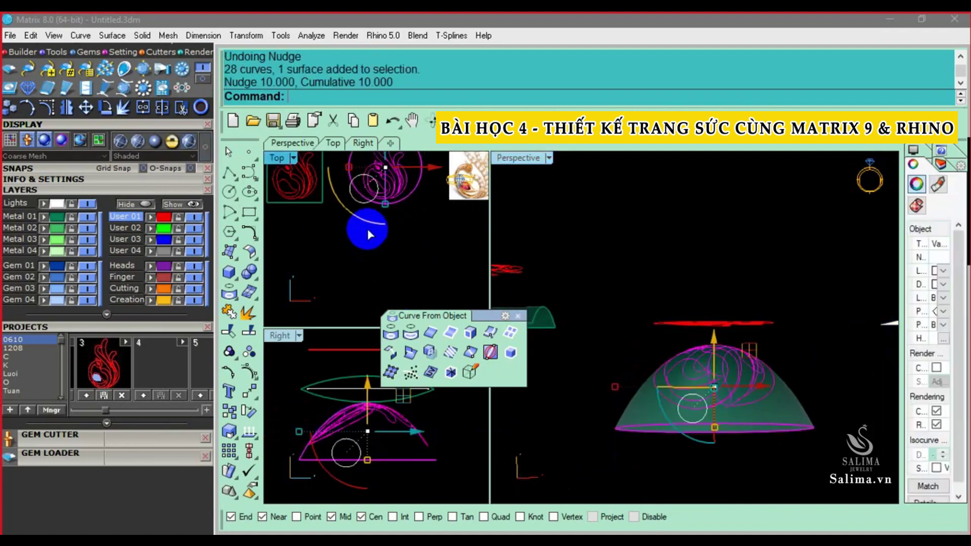
pyautogui.hotkey('alt', 'Down')
pyautogui.hotkey('alt', 'Down')
pyautogui.click(778, 241)
pyautogui.moveTo(778, 241)
pyautogui.mouseDown(button='right')
pyautogui.moveTo(765, 412)
pyautogui.moveTo(706, 409)
pyautogui.moveTo(707, 392)
pyautogui.moveTo(706, 444)
pyautogui.moveTo(696, 317)
pyautogui.moveTo(755, 311)
pyautogui.moveTo(845, 271)
pyautogui.moveTo(826, 289)
pyautogui.mouseUp(button='right')
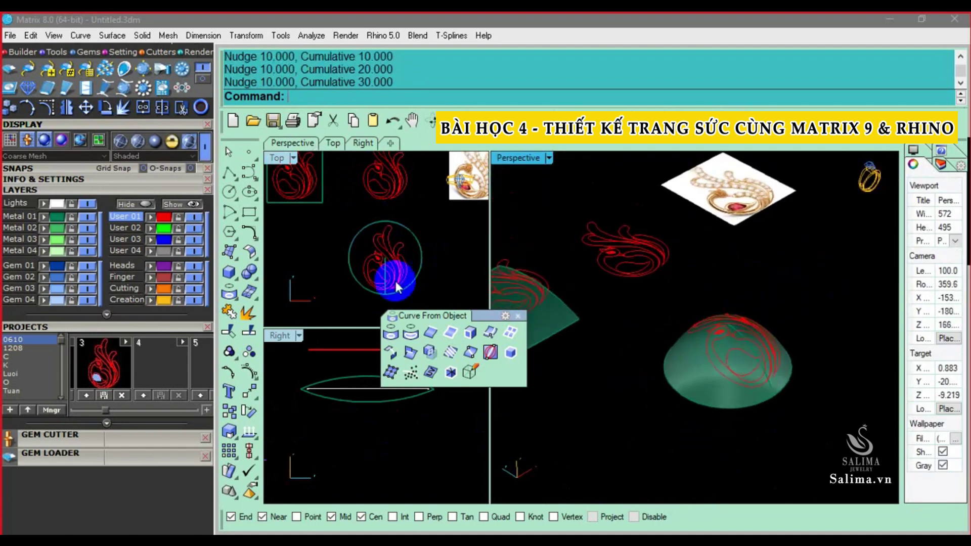
pyautogui.moveTo(344, 230); pyautogui.dragTo(454, 301, button='right')
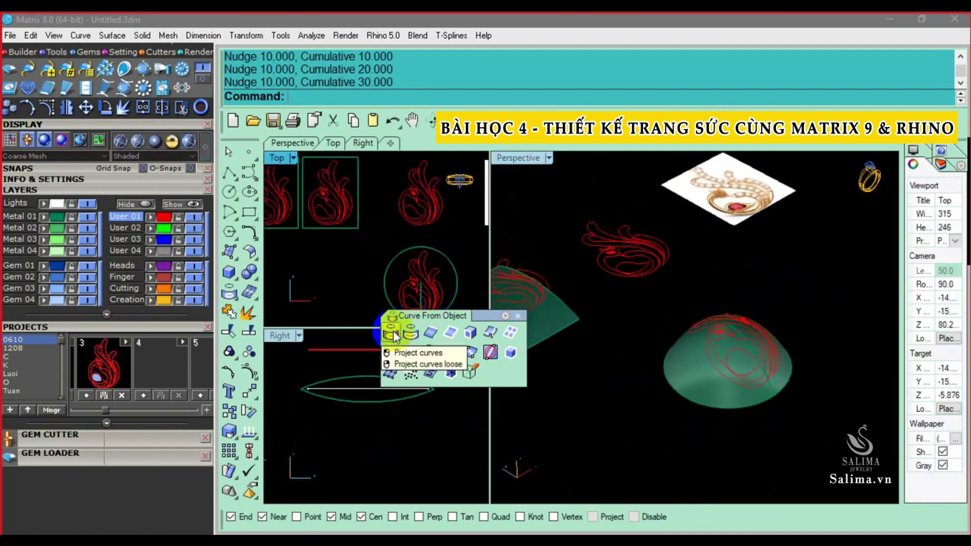
pyautogui.scroll(-2, 347, 275)
# Undo the nudges, the curve delete and the surface move
pyautogui.hotkey('ctrl', 'z')
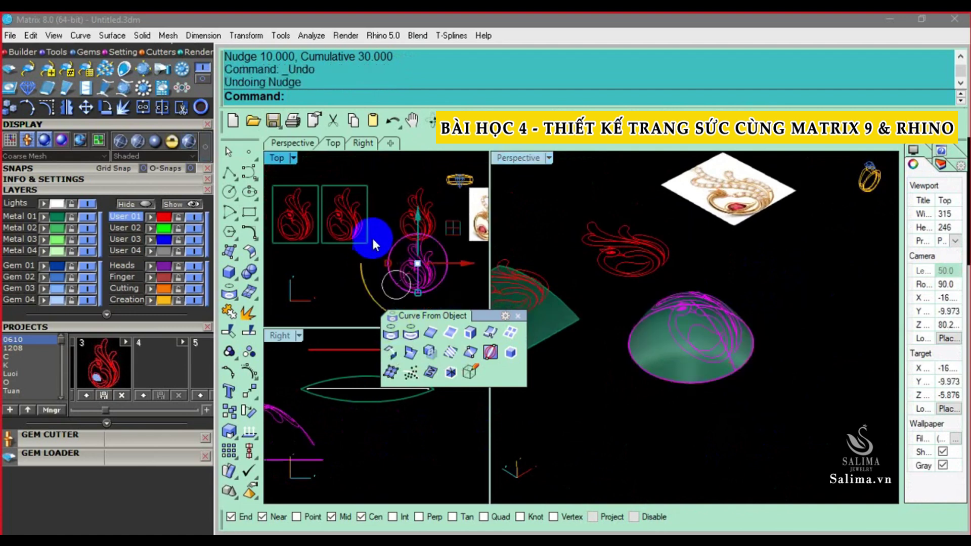
pyautogui.hotkey('ctrl', 'z')
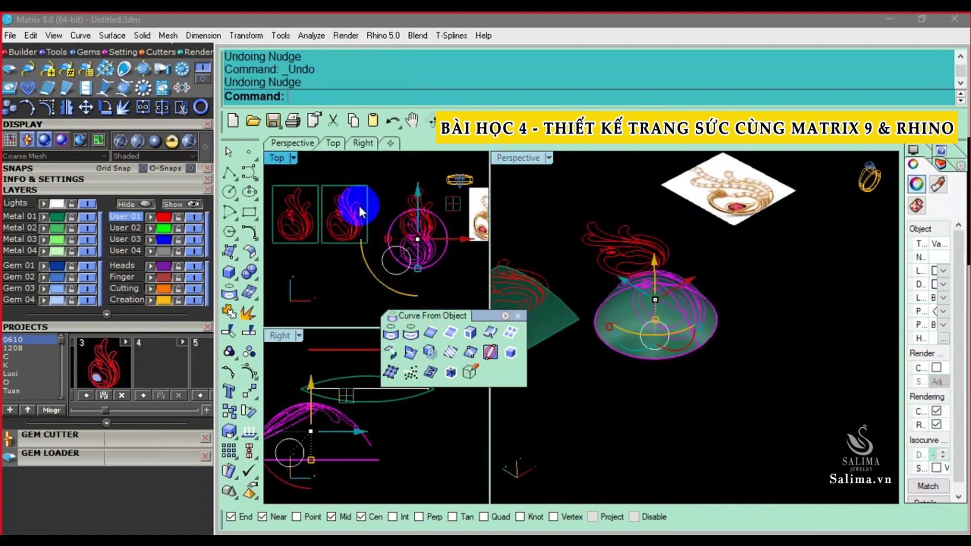
pyautogui.hotkey('alt', 'Up')
pyautogui.hotkey('ctrl', 'z')
pyautogui.hotkey('ctrl', 'z')
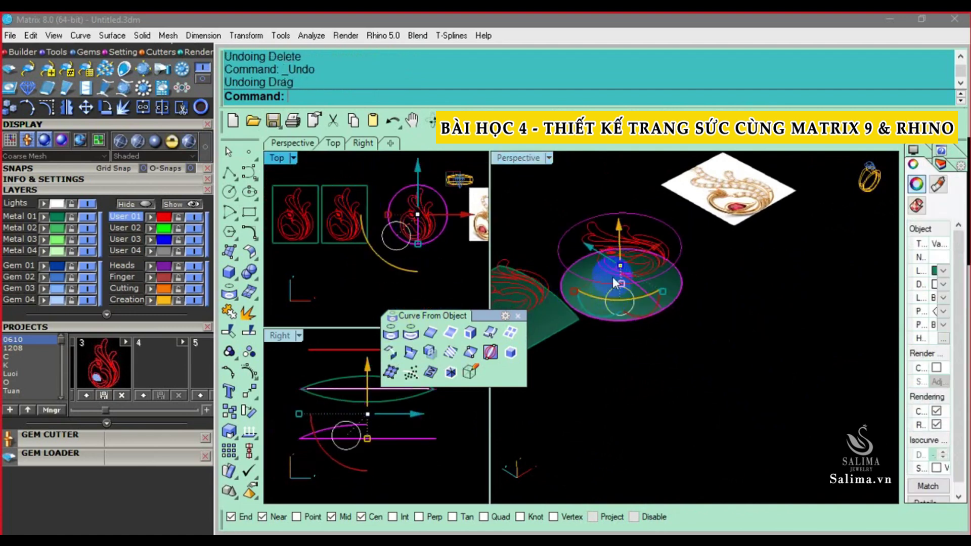
pyautogui.moveTo(612, 277)
pyautogui.keyDown('shift'); pyautogui.mouseDown(button='right')
pyautogui.moveTo(790, 312)
pyautogui.moveTo(809, 329)
pyautogui.moveTo(729, 346)
pyautogui.mouseUp(button='right'); pyautogui.keyUp('shift')
pyautogui.hotkey('ctrl', 'z')
# Delete the stray curve lying on the circular surface
pyautogui.scroll(1, 412, 210)
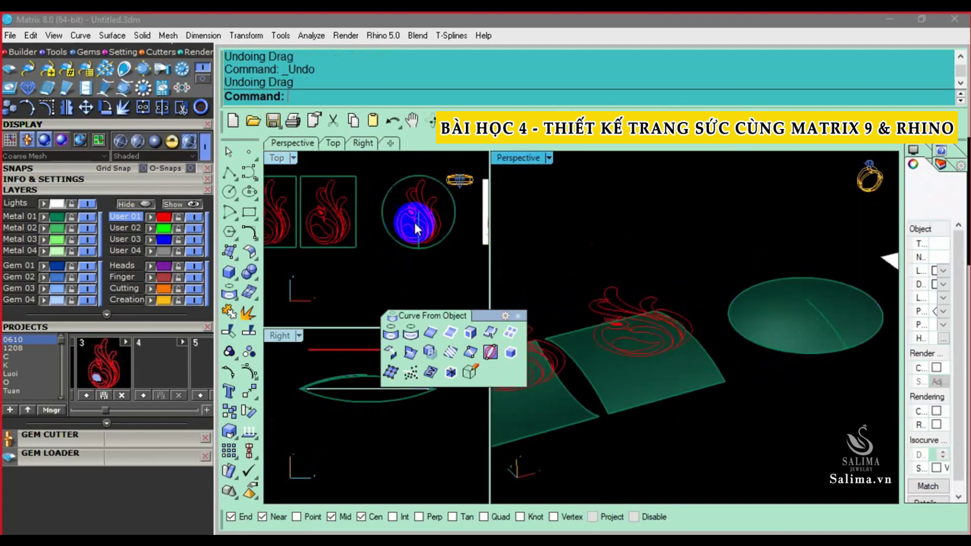
pyautogui.click(383, 219)
pyautogui.press('Return')
pyautogui.scroll(-1, 400, 237)
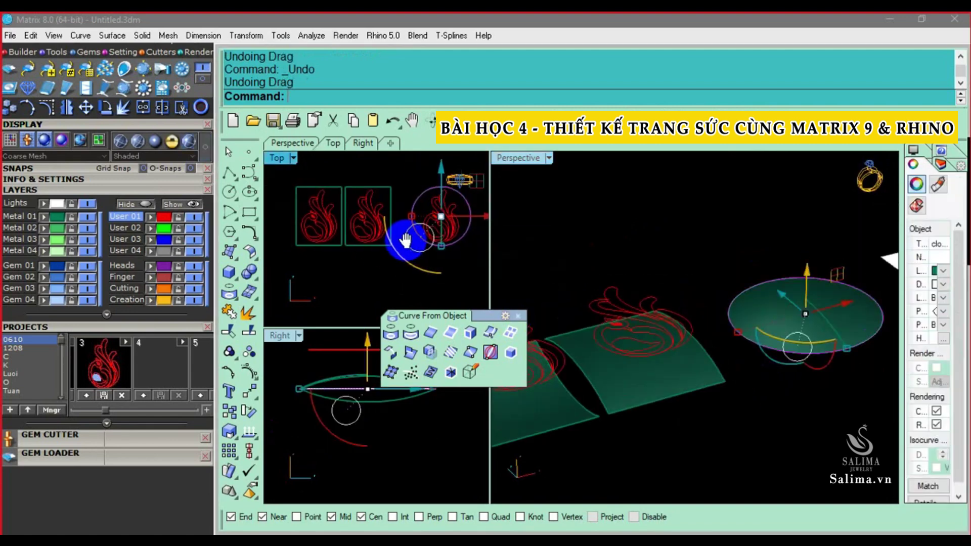
pyautogui.press('Delete')
pyautogui.scroll(-2, 405, 263)
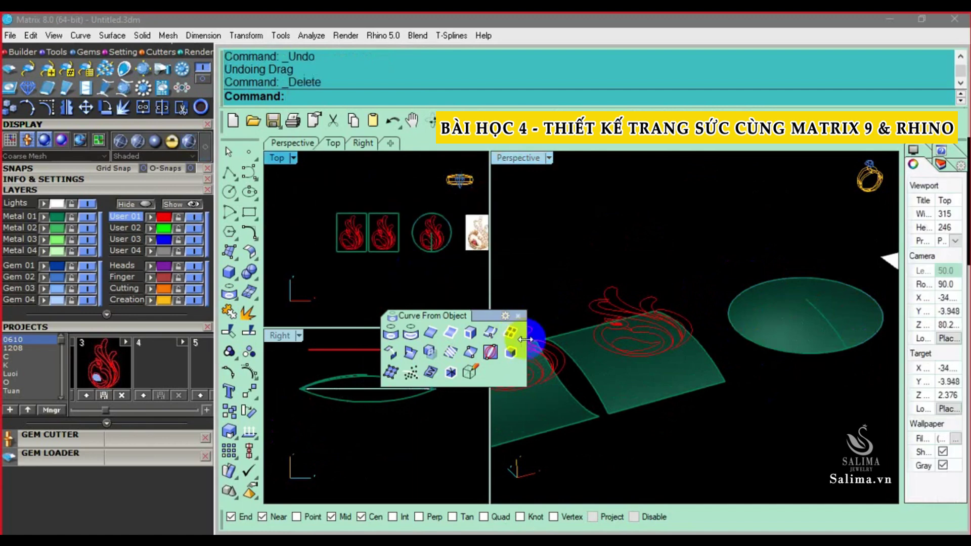
# Lift the left curved base surface up toward the flame curves
pyautogui.moveTo(461, 323); pyautogui.dragTo(493, 270)
pyautogui.moveTo(605, 235); pyautogui.dragTo(506, 270, button='right')
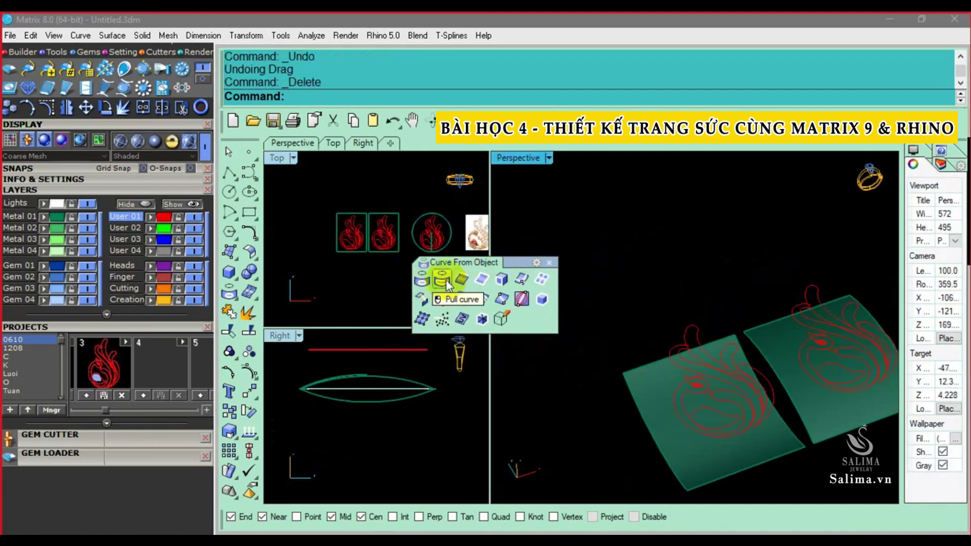
pyautogui.moveTo(715, 366); pyautogui.dragTo(657, 393, button='right')
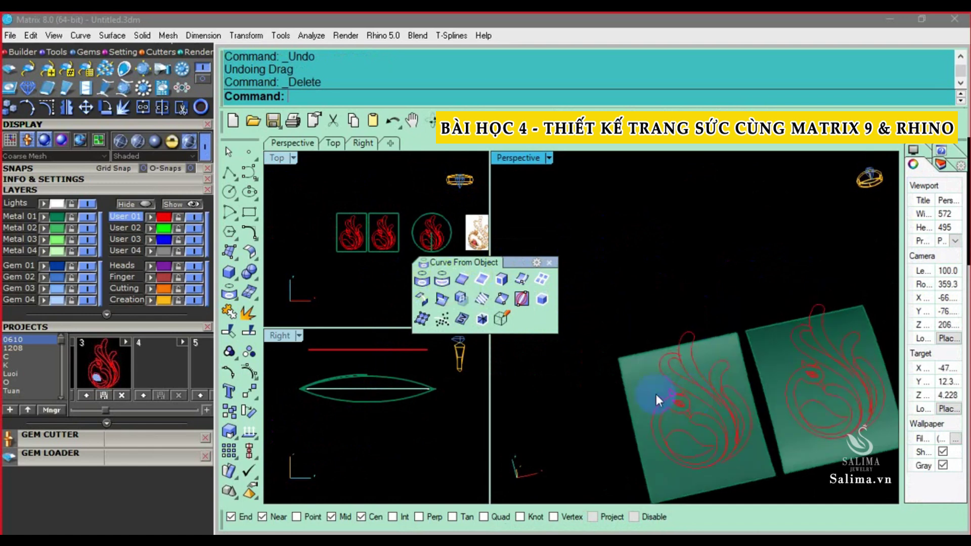
pyautogui.moveTo(767, 433); pyautogui.dragTo(760, 347, button='right')
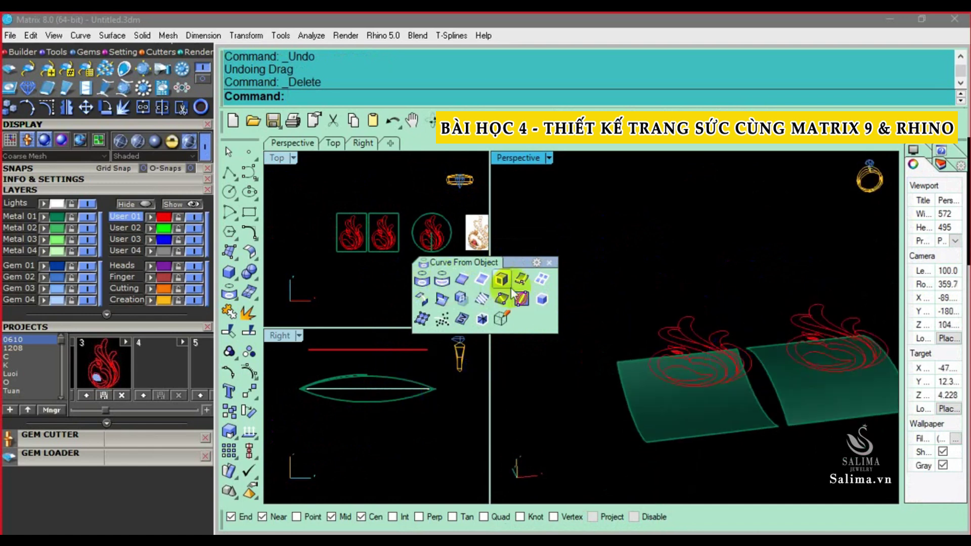
pyautogui.scroll(3, 346, 233)
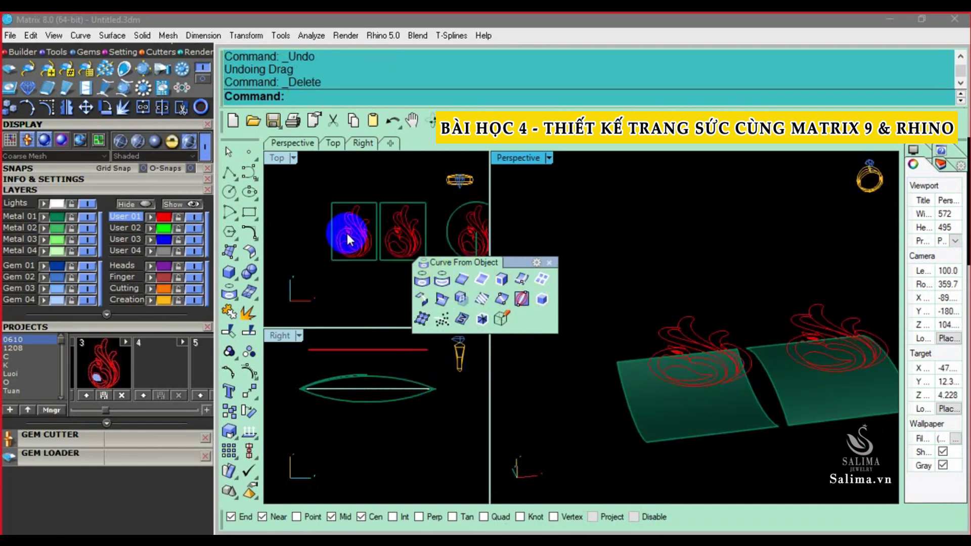
pyautogui.click(357, 231)
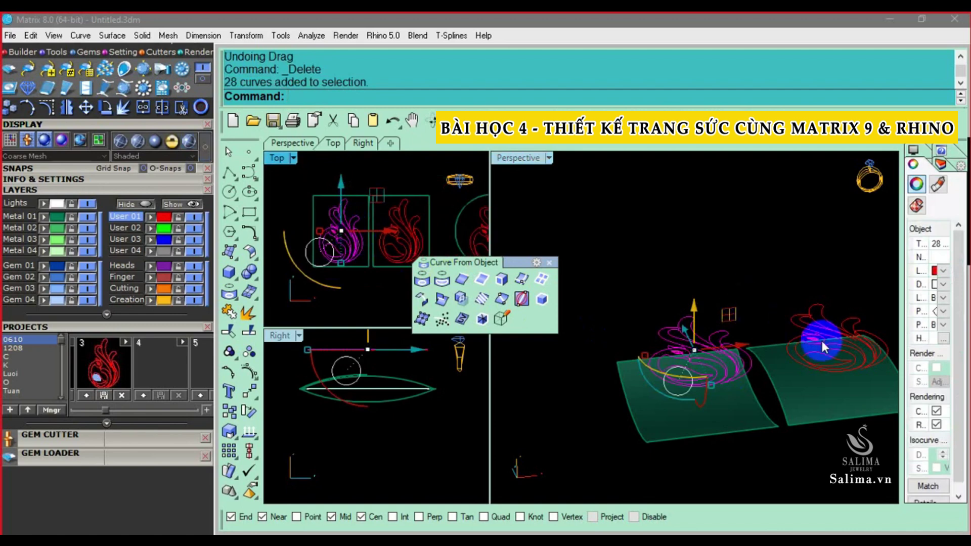
pyautogui.moveTo(821, 341); pyautogui.dragTo(802, 382, button='right')
pyautogui.click(395, 408)
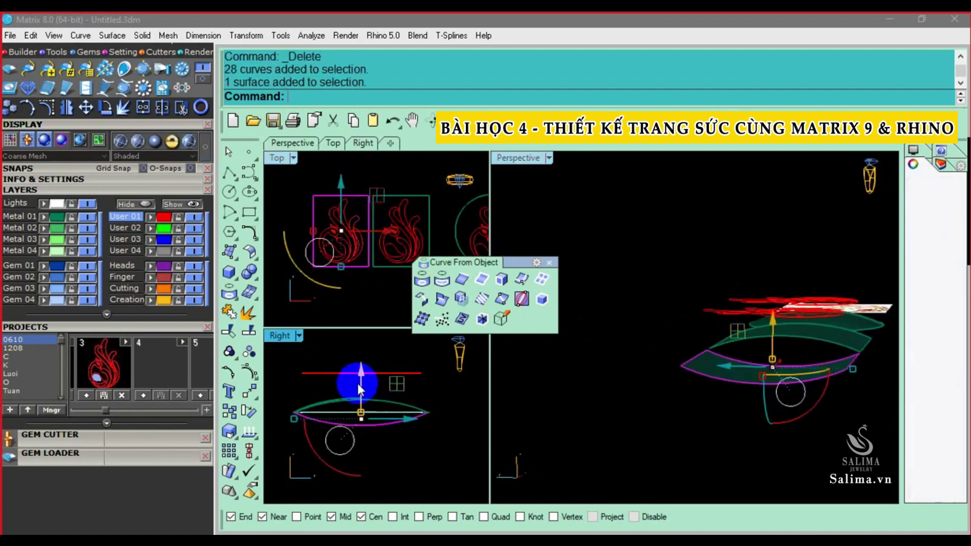
pyautogui.moveTo(365, 388); pyautogui.dragTo(370, 353)
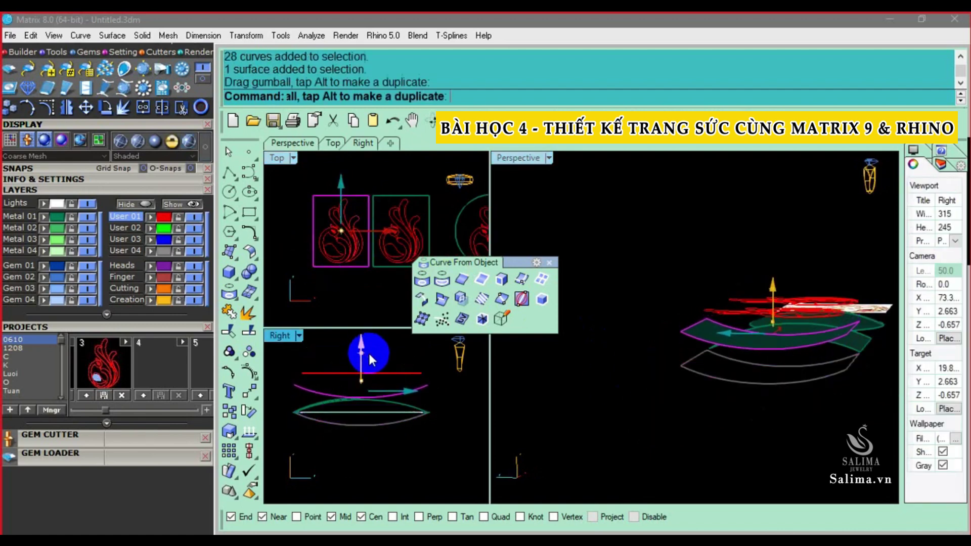
# Trial-pull the 28 flame curves onto the left base surface, then undo it
pyautogui.click(349, 282)
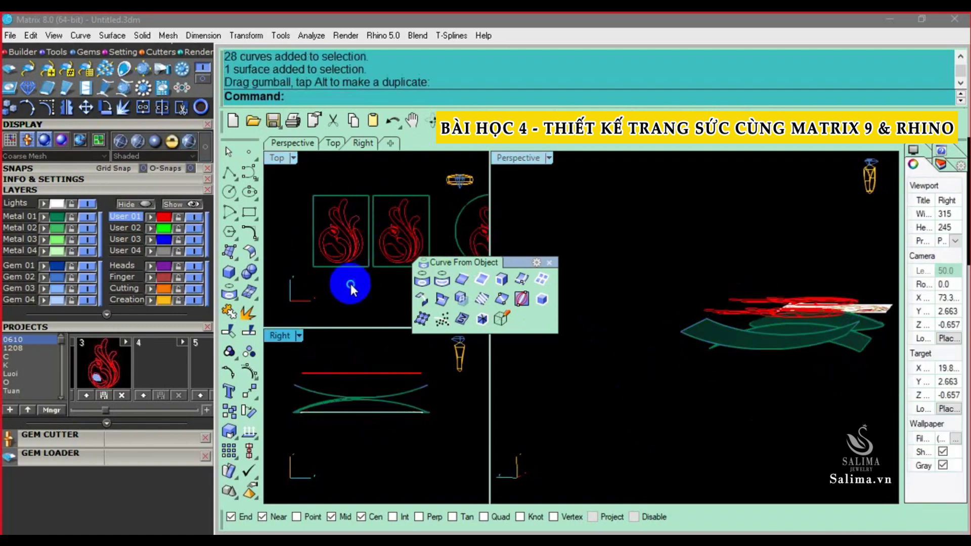
pyautogui.click(442, 278)
pyautogui.click(381, 195)
pyautogui.rightClick(386, 208)
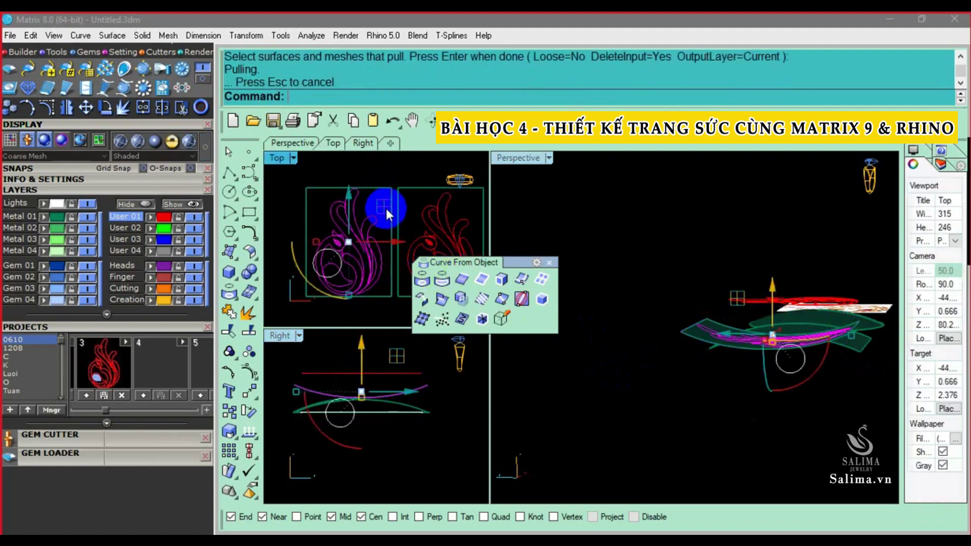
pyautogui.moveTo(587, 277)
pyautogui.mouseDown(button='right')
pyautogui.moveTo(742, 377)
pyautogui.moveTo(790, 314)
pyautogui.mouseUp(button='right')
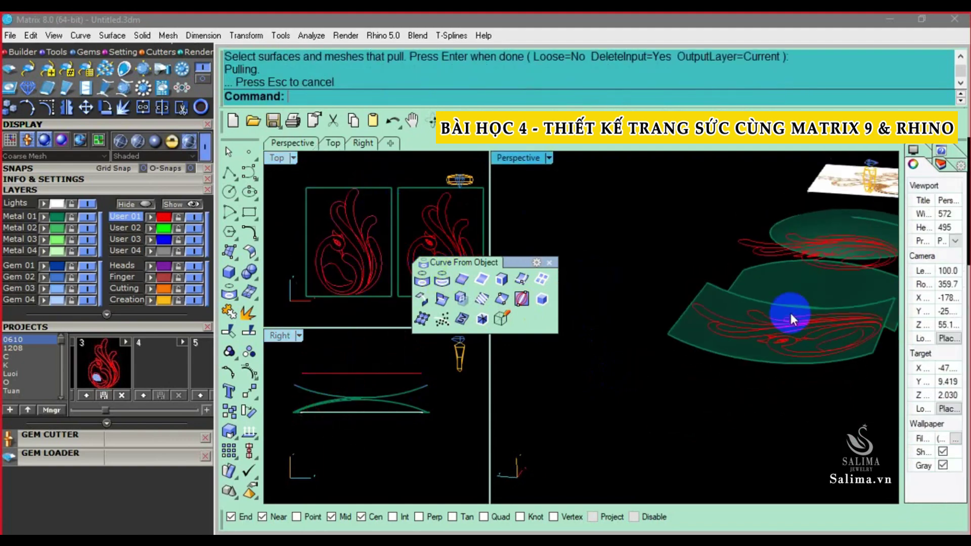
pyautogui.hotkey('ctrl', 'z')
# Pull the 28 flame curves onto the left base surface with DeleteInput=No
pyautogui.click(733, 319)
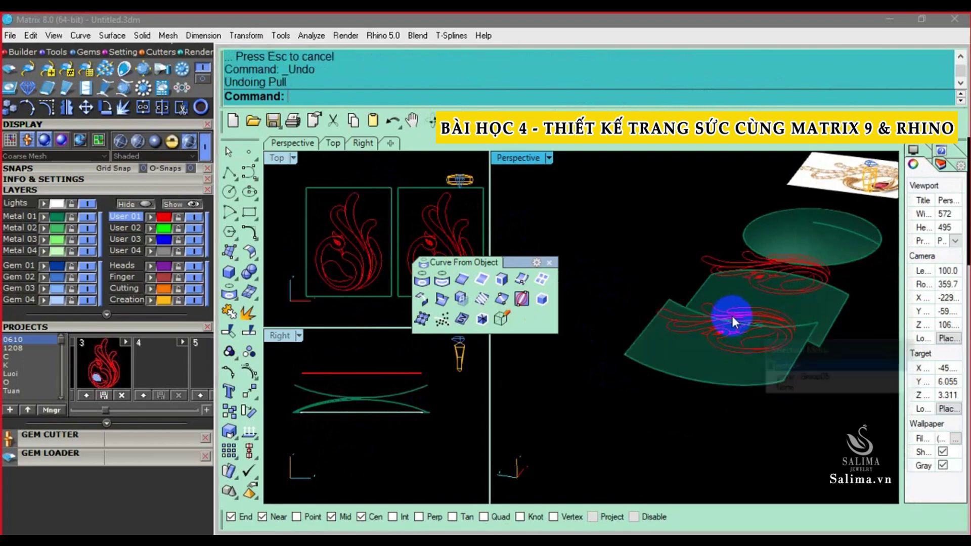
pyautogui.scroll(2, 715, 314)
pyautogui.click(702, 310)
pyautogui.rightClick(699, 327)
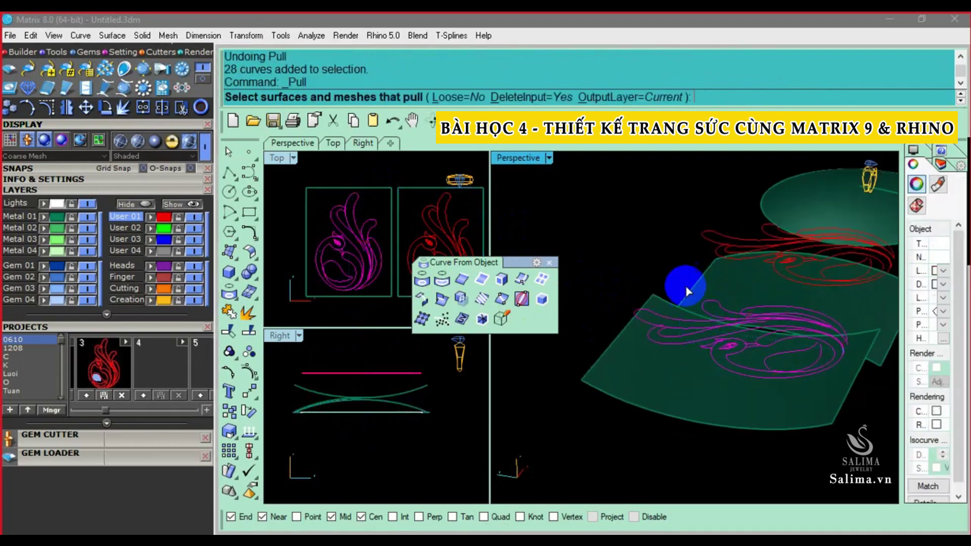
pyautogui.click(539, 97)
pyautogui.click(632, 348)
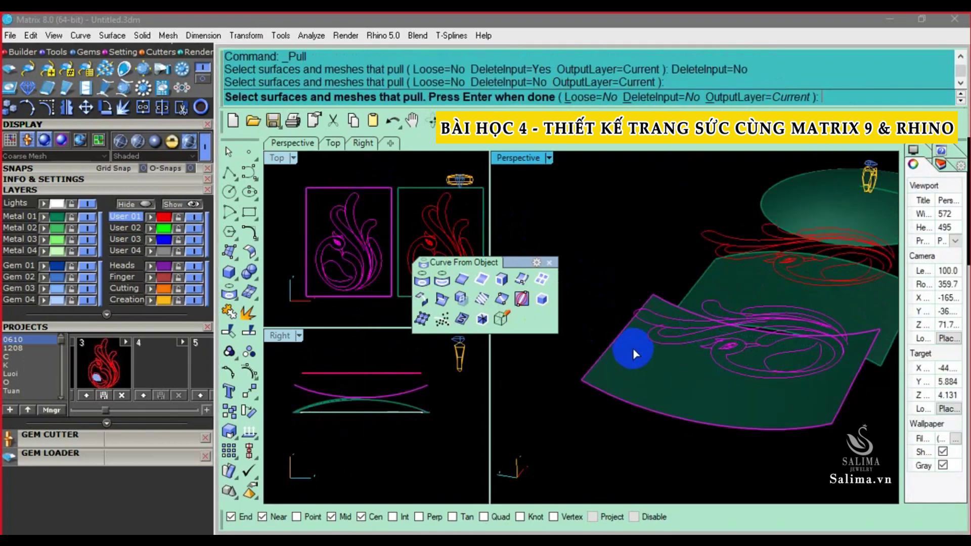
pyautogui.rightClick(602, 320)
# Clear the selection and orbit to check the pulled curves
pyautogui.moveTo(612, 317)
pyautogui.mouseDown(button='right')
pyautogui.moveTo(758, 347)
pyautogui.moveTo(674, 390)
pyautogui.mouseUp(button='right')
pyautogui.press('Escape')
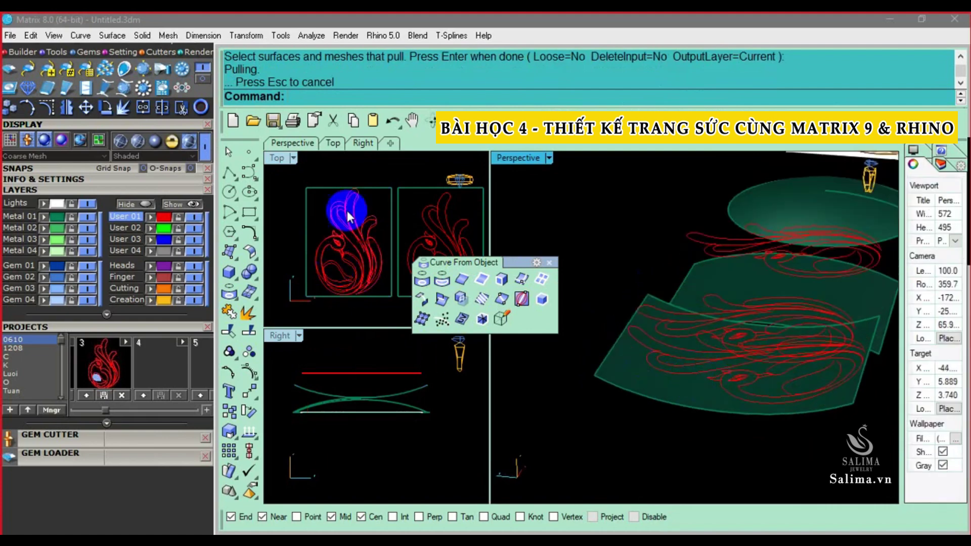
pyautogui.scroll(5, 356, 195)
pyautogui.click(612, 316)
pyautogui.moveTo(611, 316)
pyautogui.mouseDown(button='right')
pyautogui.moveTo(684, 326)
pyautogui.moveTo(626, 319)
pyautogui.mouseUp(button='right')
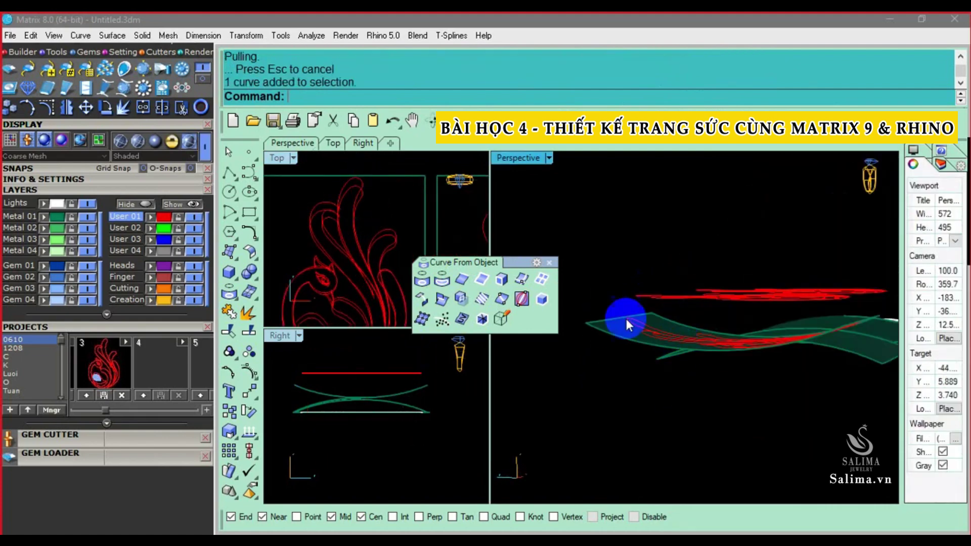
# Orbit and pan to inspect the curves pulled onto the left surface
pyautogui.moveTo(611, 310); pyautogui.dragTo(879, 413)
pyautogui.moveTo(827, 412); pyautogui.dragTo(512, 393, button='right')
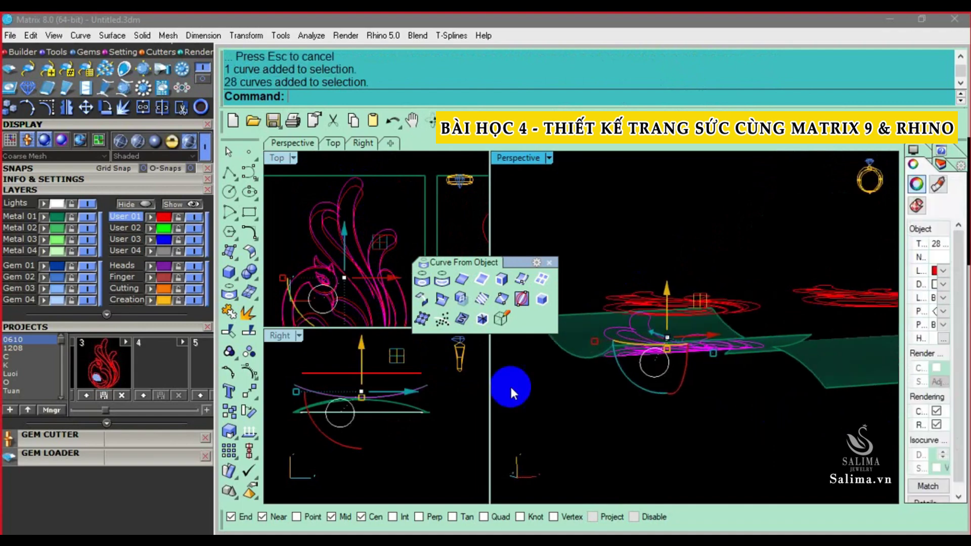
pyautogui.click(303, 200)
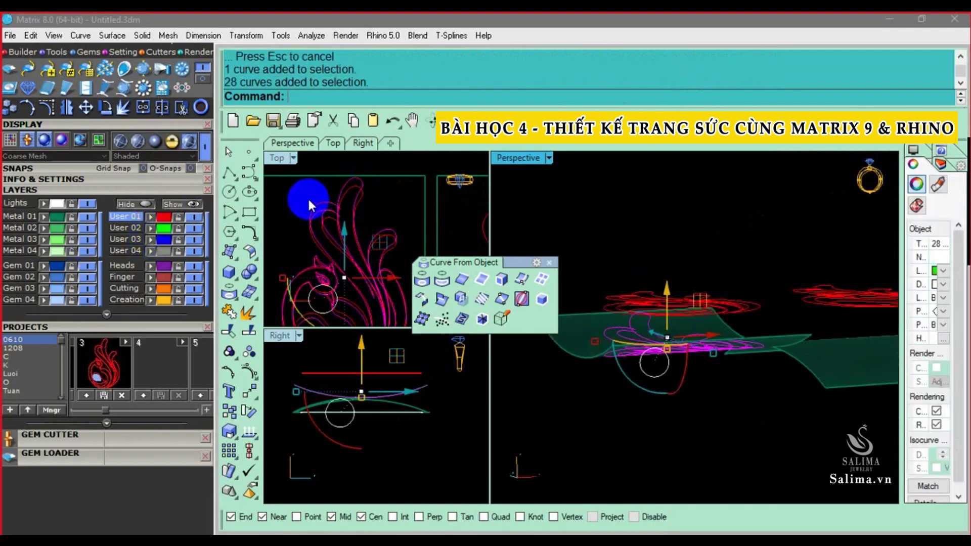
pyautogui.moveTo(698, 262); pyautogui.dragTo(581, 293, button='right')
pyautogui.moveTo(336, 267); pyautogui.dragTo(351, 229, button='right')
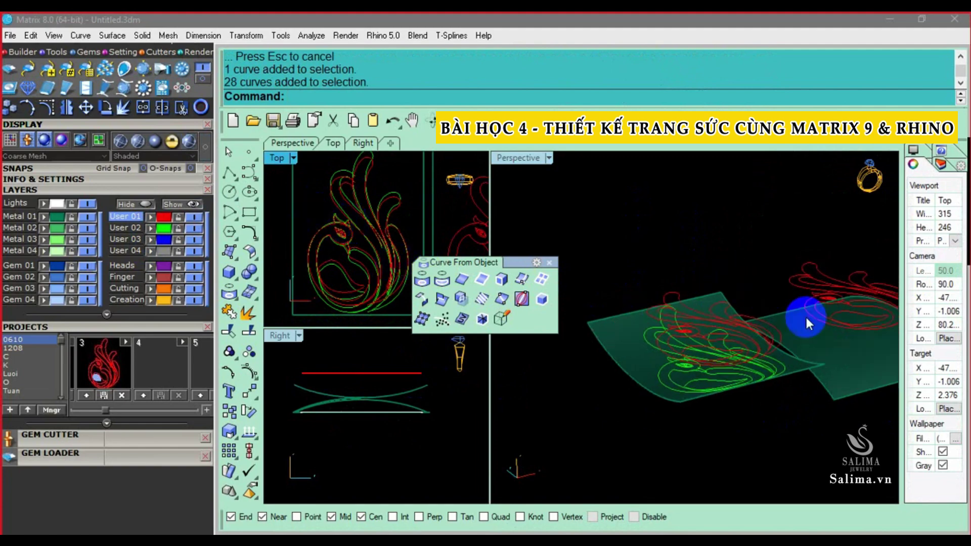
pyautogui.moveTo(805, 318)
pyautogui.mouseDown(button='right')
pyautogui.moveTo(781, 357)
pyautogui.moveTo(735, 262)
pyautogui.mouseUp(button='right')
# Raise the second base surface and pull the 28 swan curves onto both surfaces
pyautogui.click(728, 298)
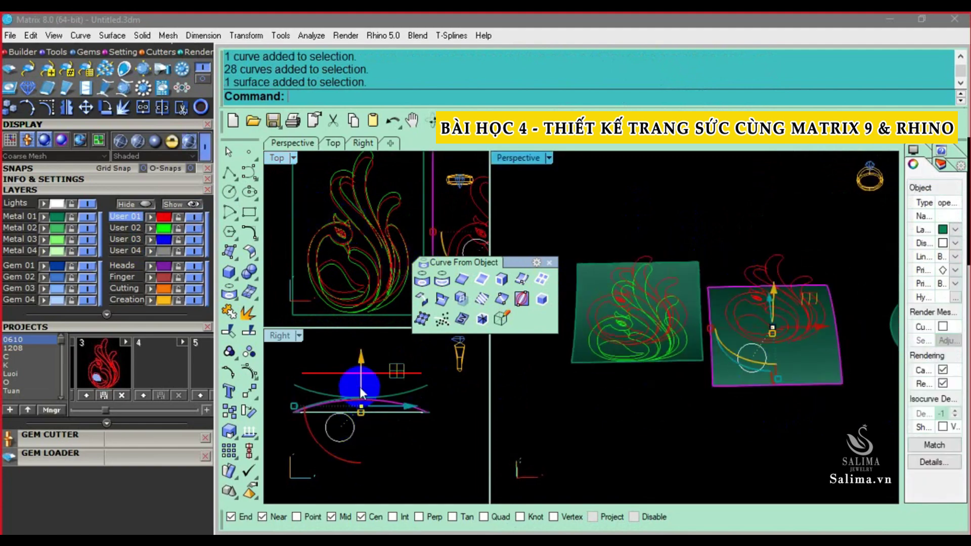
pyautogui.moveTo(355, 387); pyautogui.dragTo(365, 375)
pyautogui.click(696, 262)
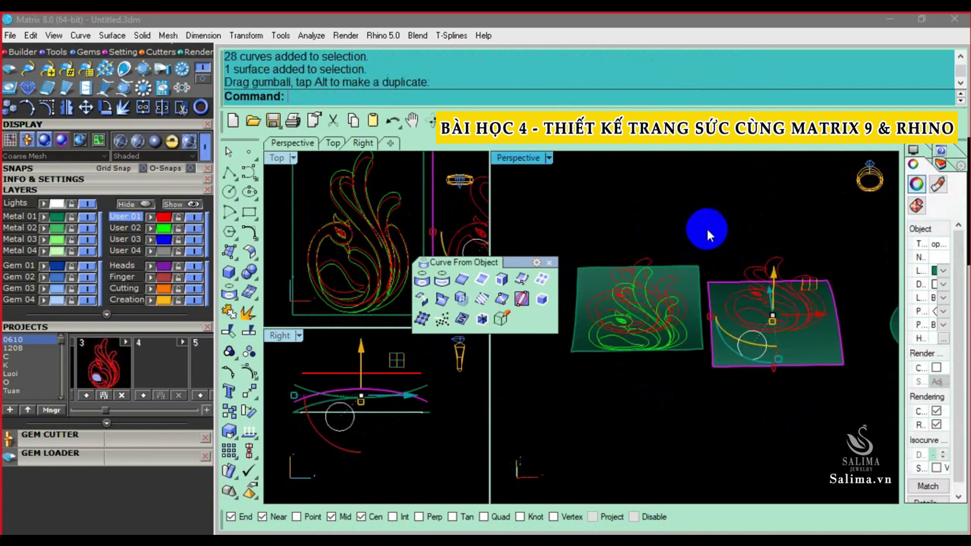
pyautogui.moveTo(705, 227); pyautogui.dragTo(845, 334)
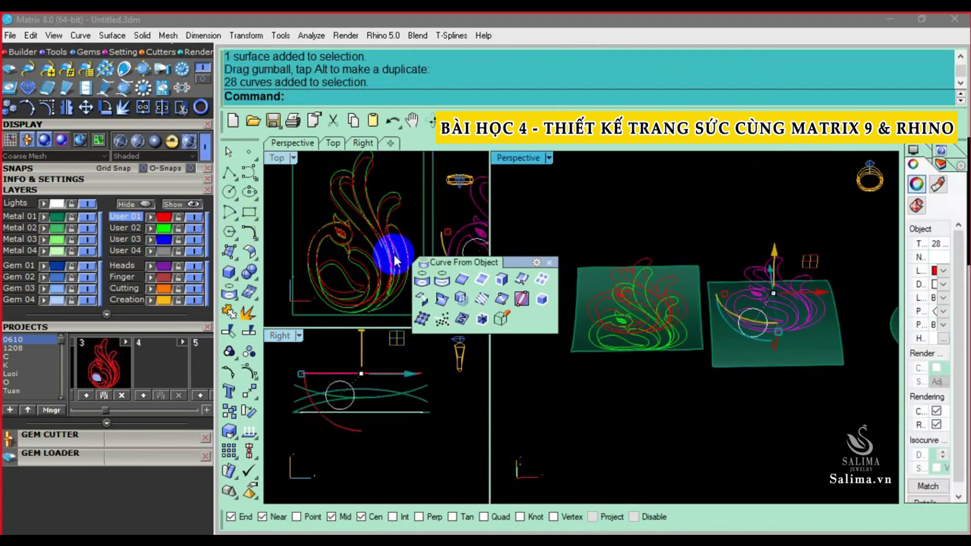
pyautogui.click(460, 286)
pyautogui.click(759, 341)
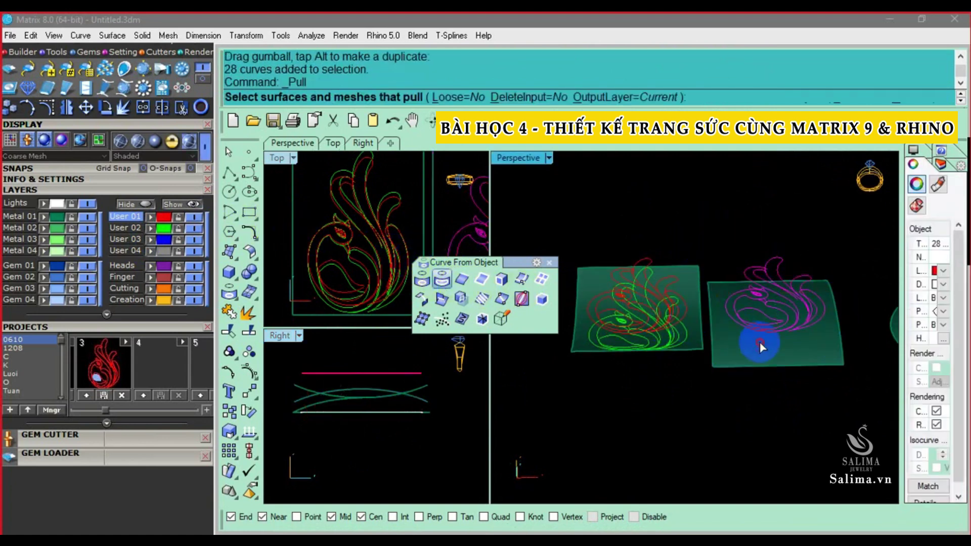
pyautogui.click(696, 277)
pyautogui.rightClick(746, 215)
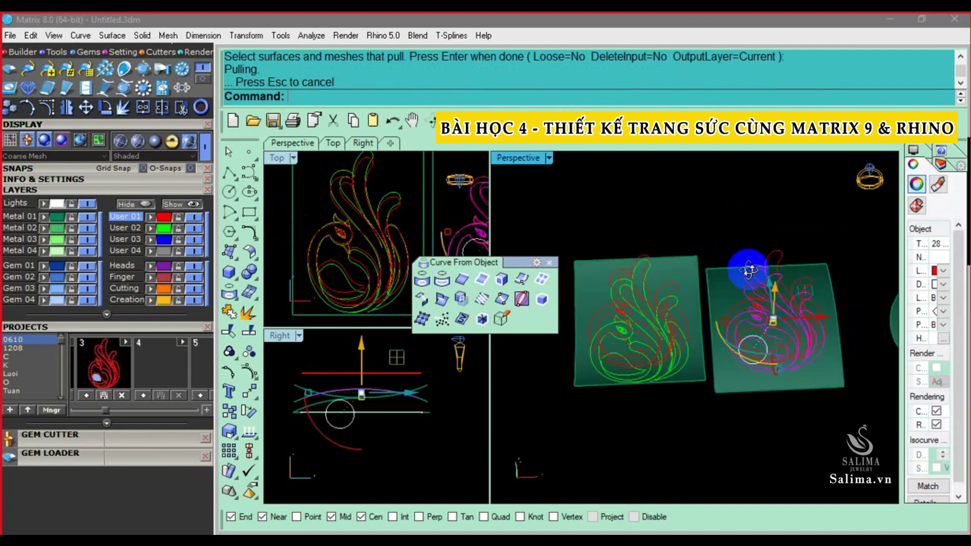
# Orbit to a front view to check the swan curves on both panels
pyautogui.moveTo(749, 272)
pyautogui.mouseDown(button='right')
pyautogui.moveTo(789, 293)
pyautogui.moveTo(774, 329)
pyautogui.mouseUp(button='right')
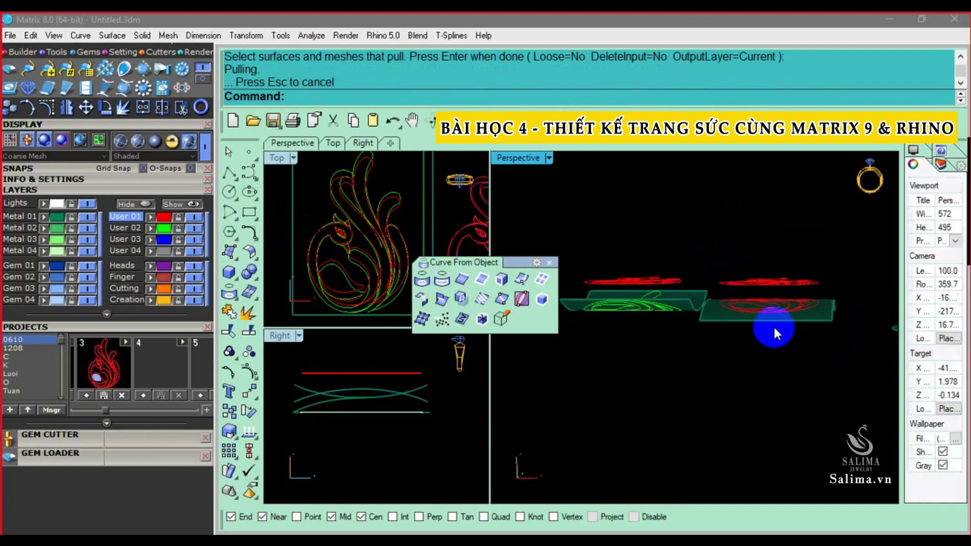
pyautogui.moveTo(745, 318); pyautogui.dragTo(832, 292)
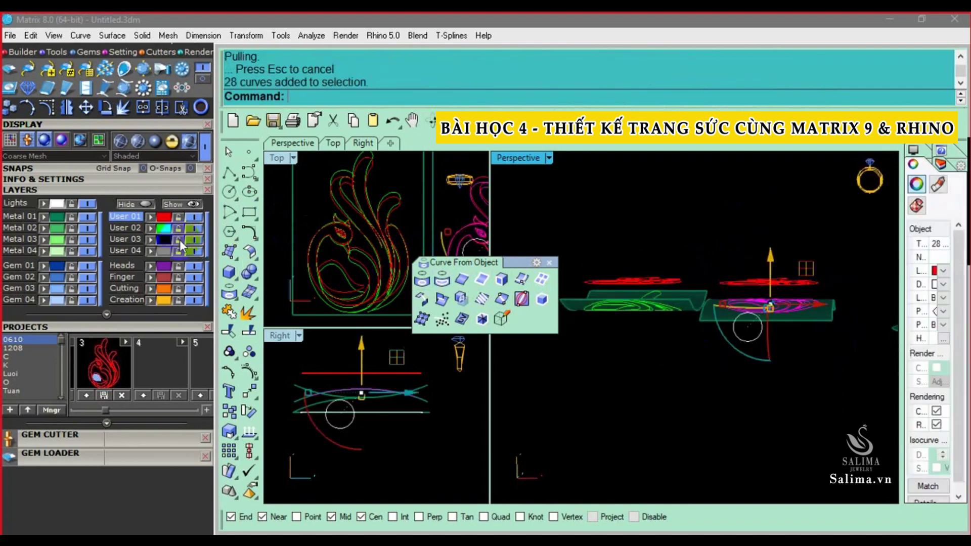
pyautogui.moveTo(630, 187); pyautogui.dragTo(683, 389, button='right')
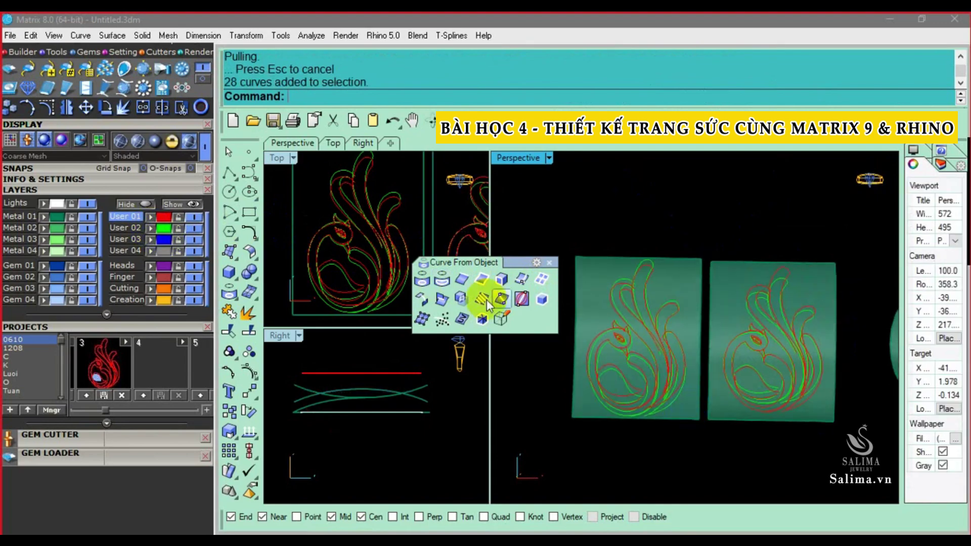
pyautogui.moveTo(382, 222)
pyautogui.mouseDown(button='right')
pyautogui.moveTo(431, 226)
pyautogui.moveTo(423, 217)
pyautogui.mouseUp(button='right')
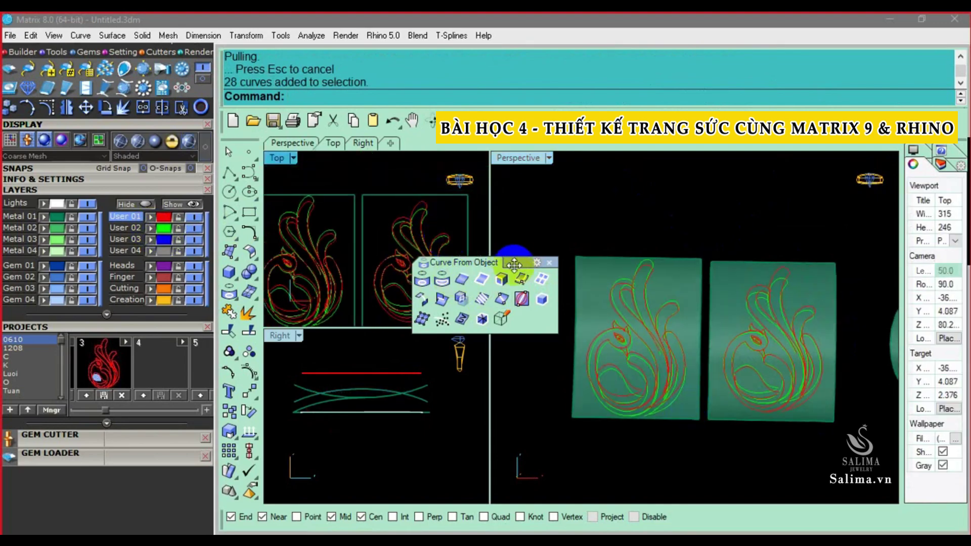
pyautogui.moveTo(514, 263)
pyautogui.mouseDown()
pyautogui.moveTo(547, 180)
pyautogui.moveTo(566, 170)
pyautogui.mouseUp()
pyautogui.moveTo(621, 285); pyautogui.dragTo(635, 286, button='right')
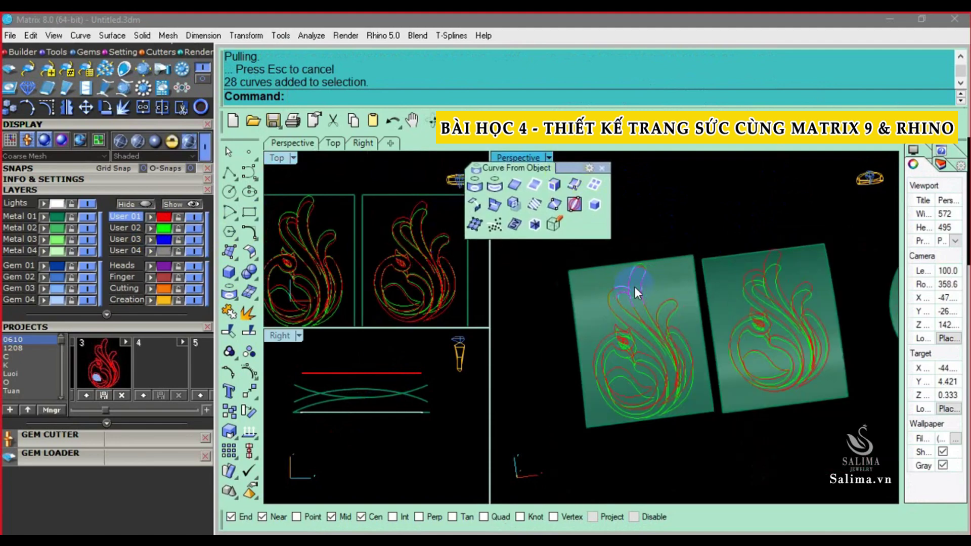
pyautogui.moveTo(761, 275)
pyautogui.mouseDown(button='right')
pyautogui.moveTo(572, 271)
pyautogui.moveTo(650, 240)
pyautogui.moveTo(726, 369)
pyautogui.moveTo(642, 321)
pyautogui.moveTo(693, 251)
pyautogui.moveTo(642, 271)
pyautogui.moveTo(636, 235)
pyautogui.mouseUp(button='right')
pyautogui.click(590, 284)
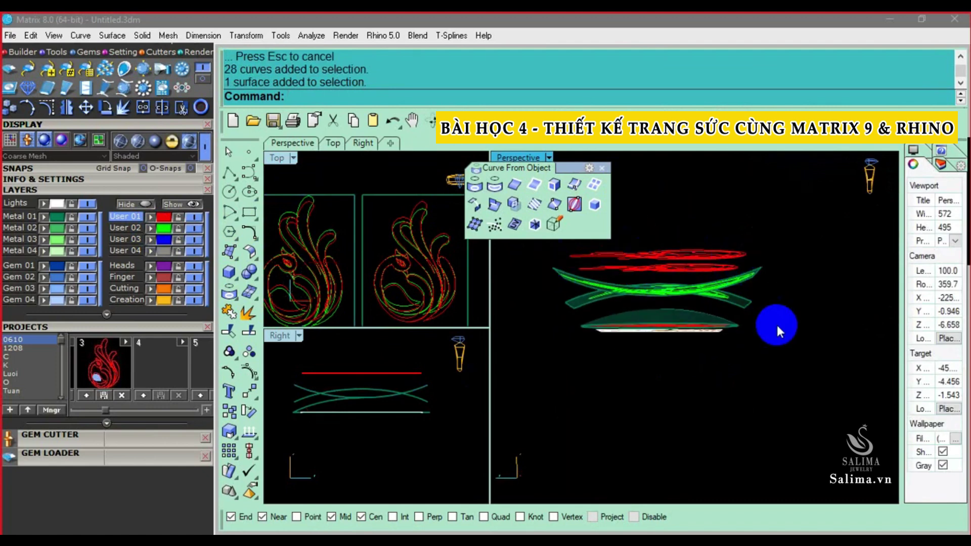
pyautogui.moveTo(777, 332)
pyautogui.mouseDown(button='right')
pyautogui.moveTo(727, 271)
pyautogui.moveTo(575, 292)
pyautogui.mouseUp(button='right')
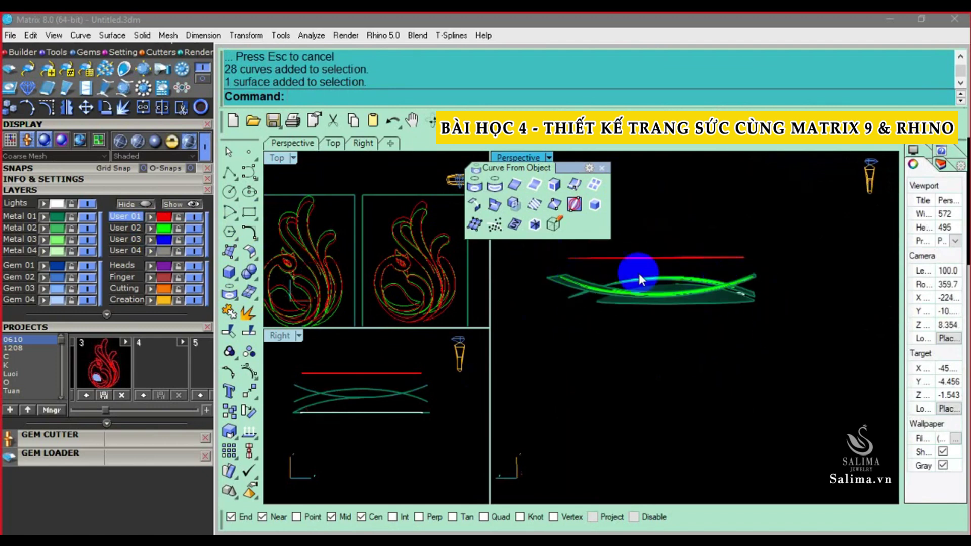
pyautogui.moveTo(760, 296)
pyautogui.mouseDown(button='right')
pyautogui.moveTo(635, 320)
pyautogui.moveTo(678, 268)
pyautogui.moveTo(763, 269)
pyautogui.moveTo(663, 317)
pyautogui.moveTo(711, 305)
pyautogui.mouseUp(button='right')
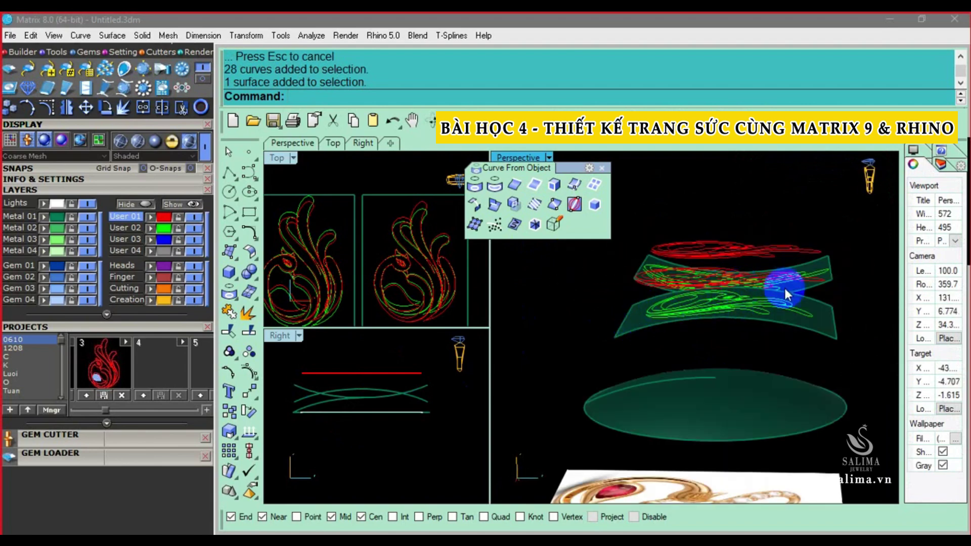
pyautogui.moveTo(791, 286)
pyautogui.mouseDown(button='right')
pyautogui.moveTo(689, 303)
pyautogui.moveTo(702, 277)
pyautogui.moveTo(742, 298)
pyautogui.mouseUp(button='right')
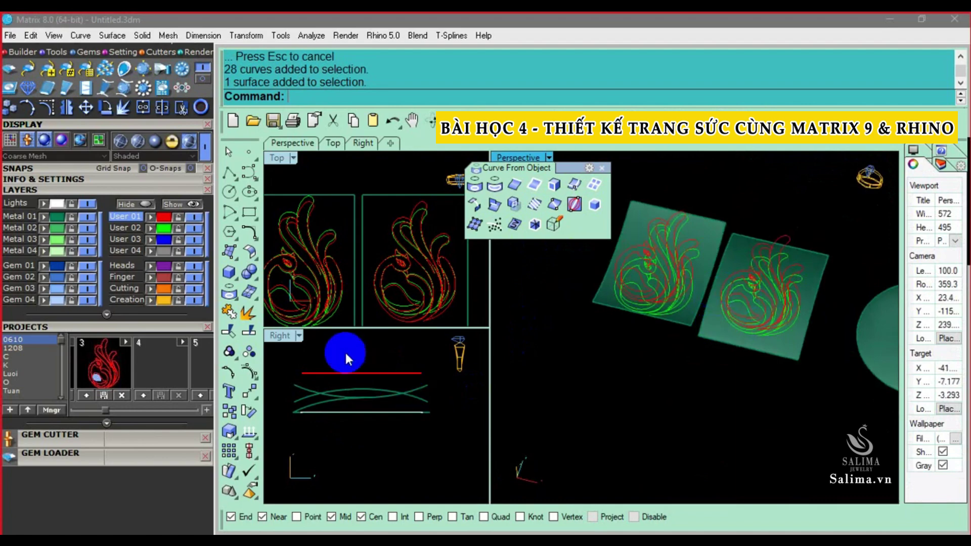
pyautogui.moveTo(282, 304)
pyautogui.mouseDown(button='right')
pyautogui.moveTo(445, 271)
pyautogui.moveTo(410, 268)
pyautogui.moveTo(407, 238)
pyautogui.mouseUp(button='right')
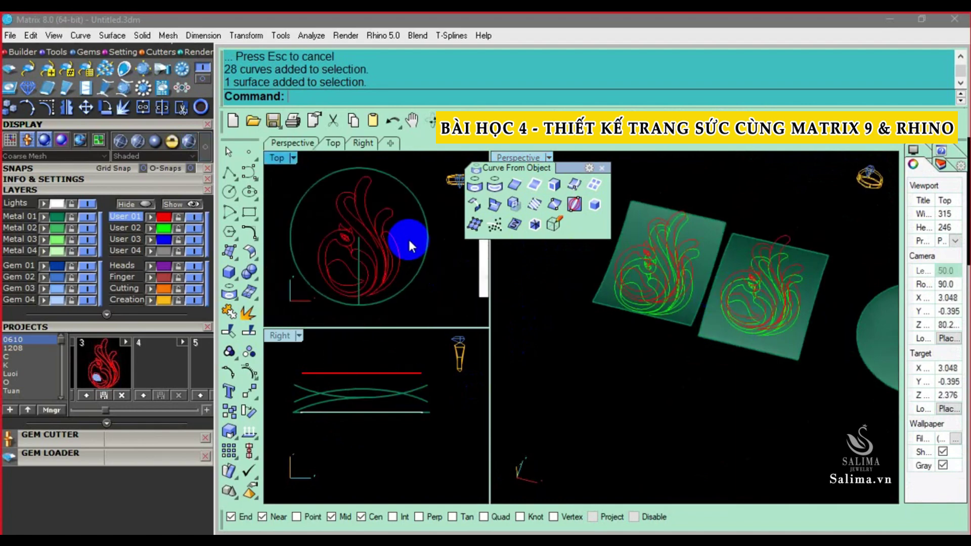
# Select the 28 swan curves and lift them above the dome
pyautogui.scroll(-3, 816, 331)
pyautogui.scroll(5, 763, 324)
pyautogui.click(365, 249)
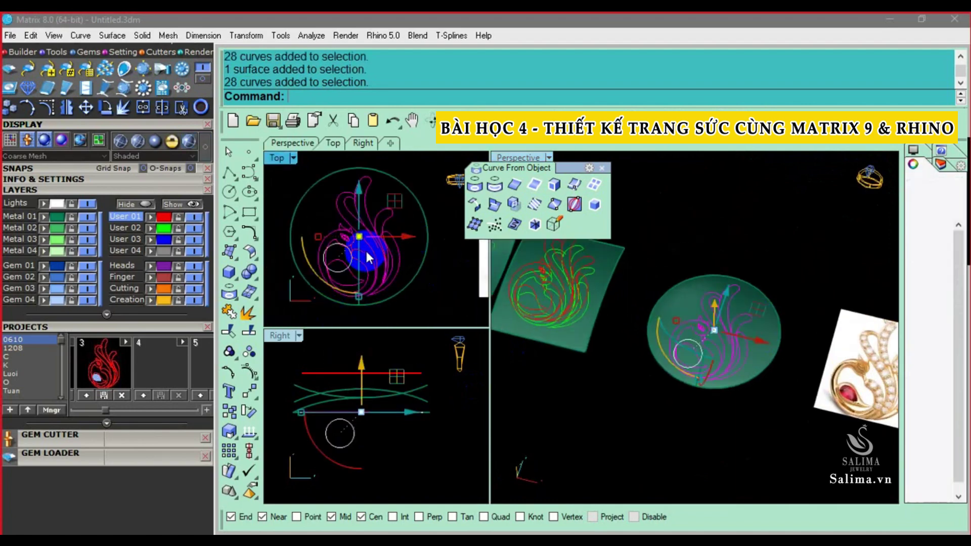
pyautogui.moveTo(400, 378); pyautogui.dragTo(406, 398, button='right')
pyautogui.moveTo(672, 346)
pyautogui.mouseDown(button='right')
pyautogui.moveTo(727, 281)
pyautogui.moveTo(720, 293)
pyautogui.moveTo(719, 272)
pyautogui.mouseUp(button='right')
pyautogui.moveTo(719, 272)
pyautogui.mouseDown()
pyautogui.moveTo(731, 244)
pyautogui.moveTo(718, 219)
pyautogui.mouseUp()
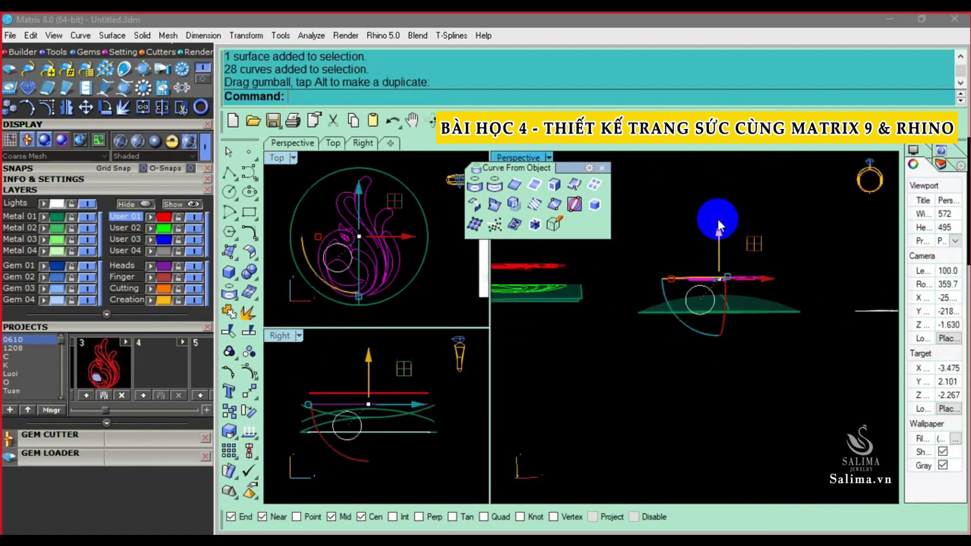
# Pull the 28 swan curves onto the dome surface
pyautogui.click(495, 185)
pyautogui.click(691, 308)
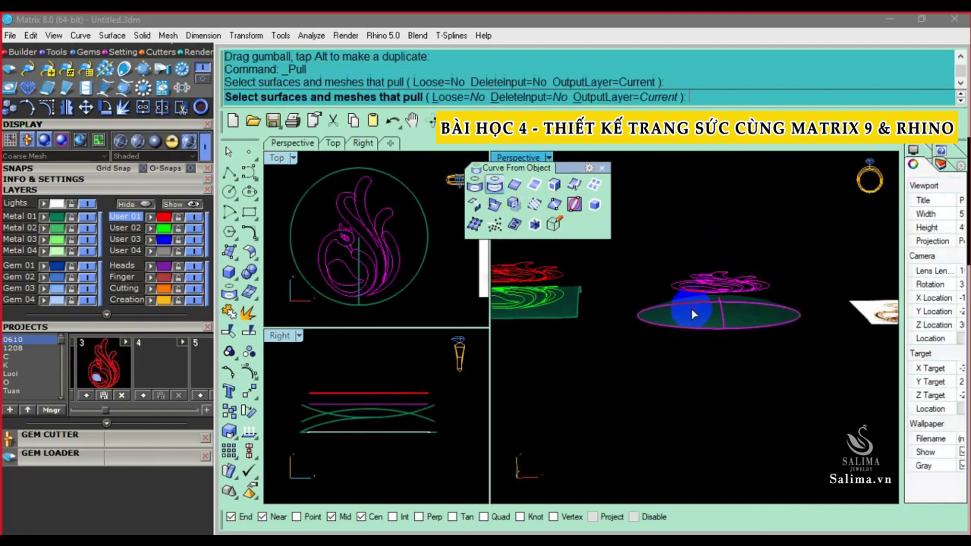
pyautogui.press('Return')
pyautogui.moveTo(691, 308)
pyautogui.mouseDown(button='right')
pyautogui.moveTo(739, 370)
pyautogui.moveTo(730, 217)
pyautogui.mouseUp(button='right')
# Put the pulled dome curves on the green layer and lower the source curves below the dome
pyautogui.moveTo(651, 365); pyautogui.dragTo(778, 279)
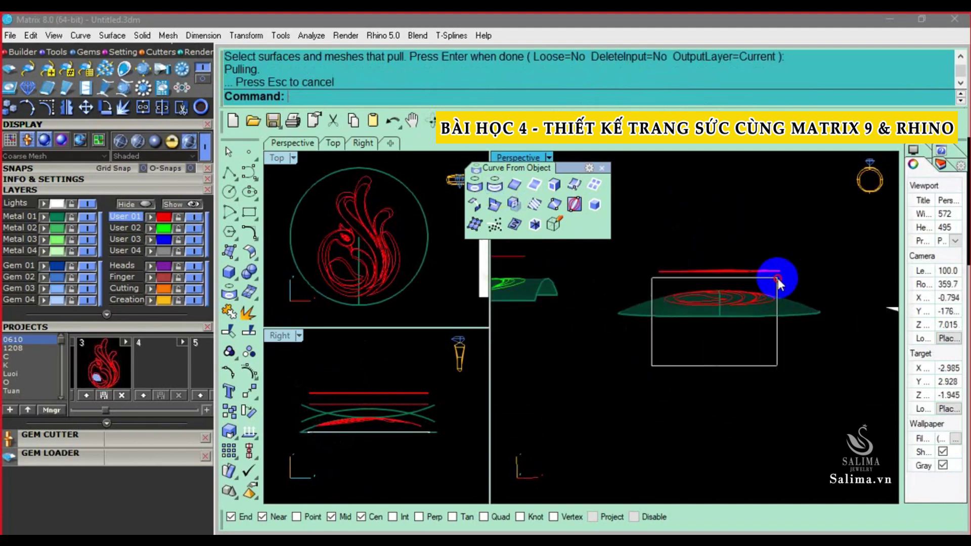
pyautogui.click(150, 228)
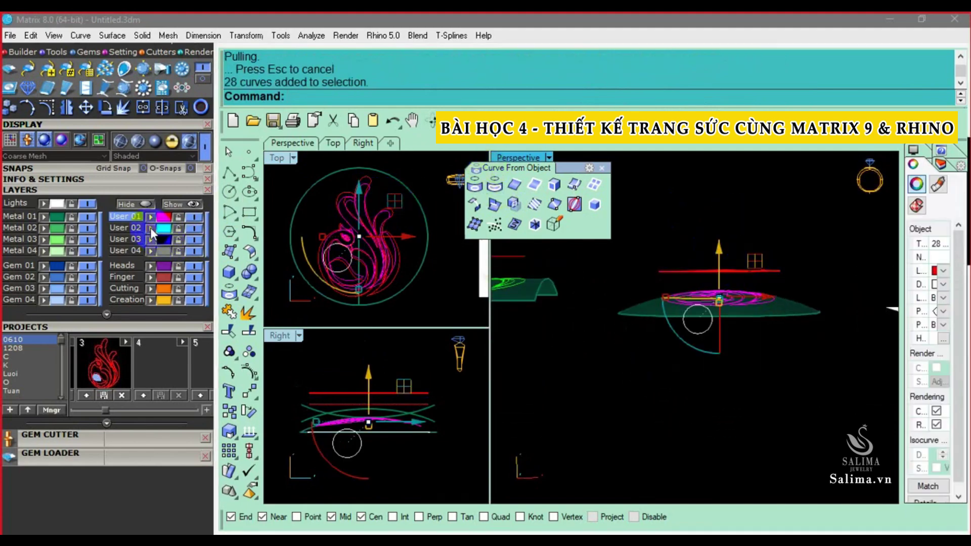
pyautogui.click(745, 211)
pyautogui.moveTo(616, 217); pyautogui.dragTo(838, 311)
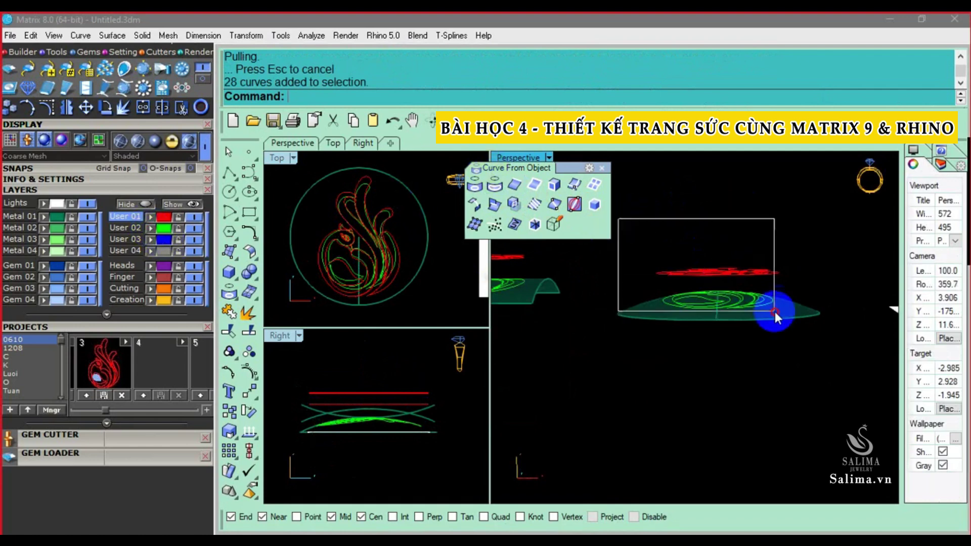
pyautogui.moveTo(715, 244); pyautogui.dragTo(732, 308)
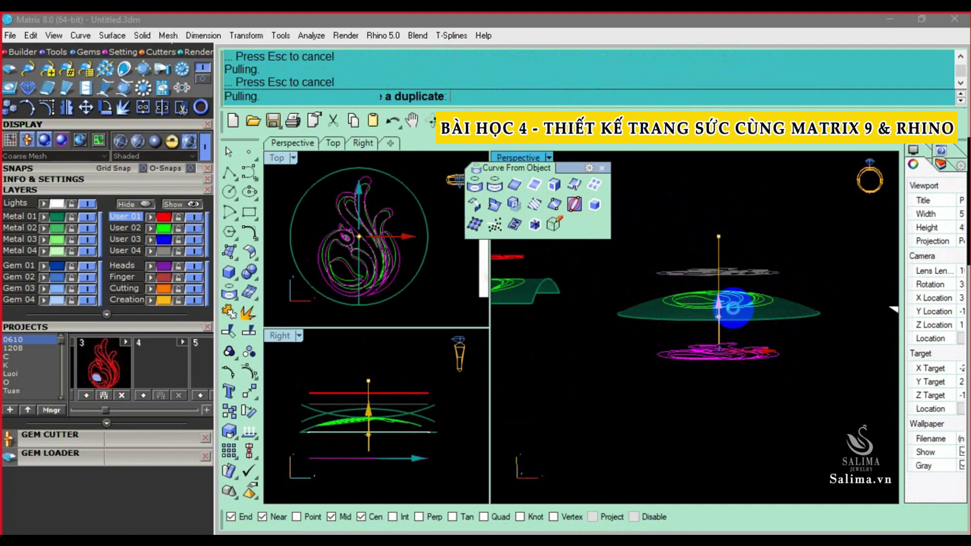
# Drop the source swan curves below the dome so Pull history updates the 30 objects
pyautogui.moveTo(733, 313); pyautogui.dragTo(742, 445)
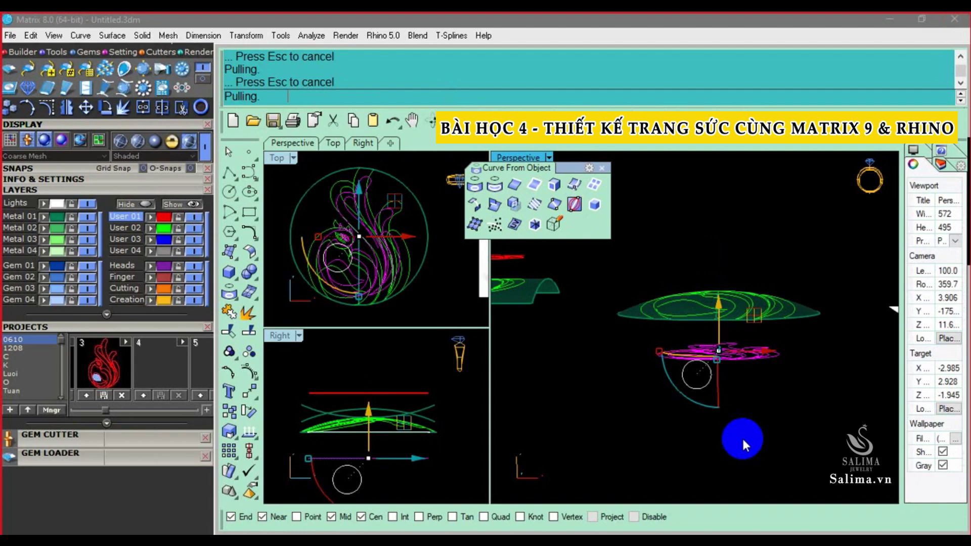
pyautogui.click(957, 515)
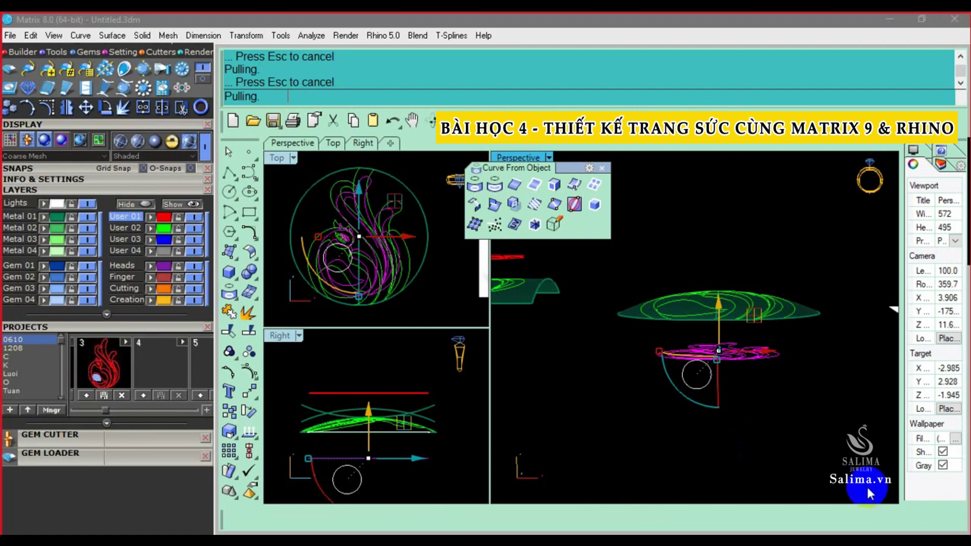
pyautogui.rightClick(609, 354)
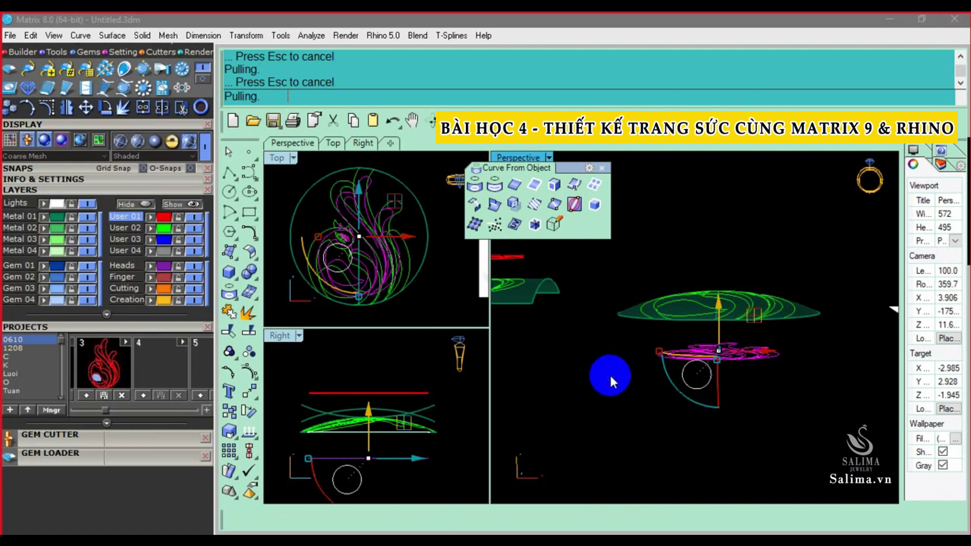
pyautogui.rightClick(644, 477)
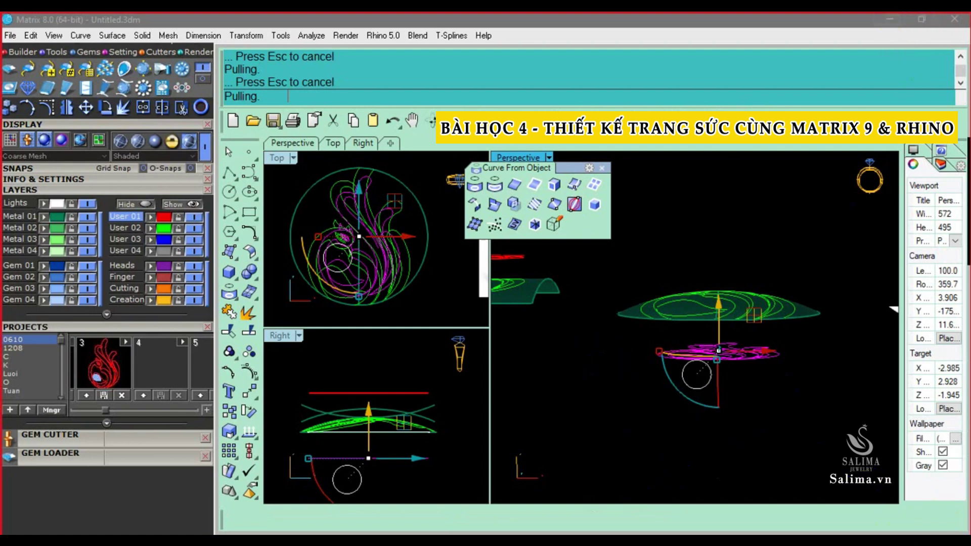